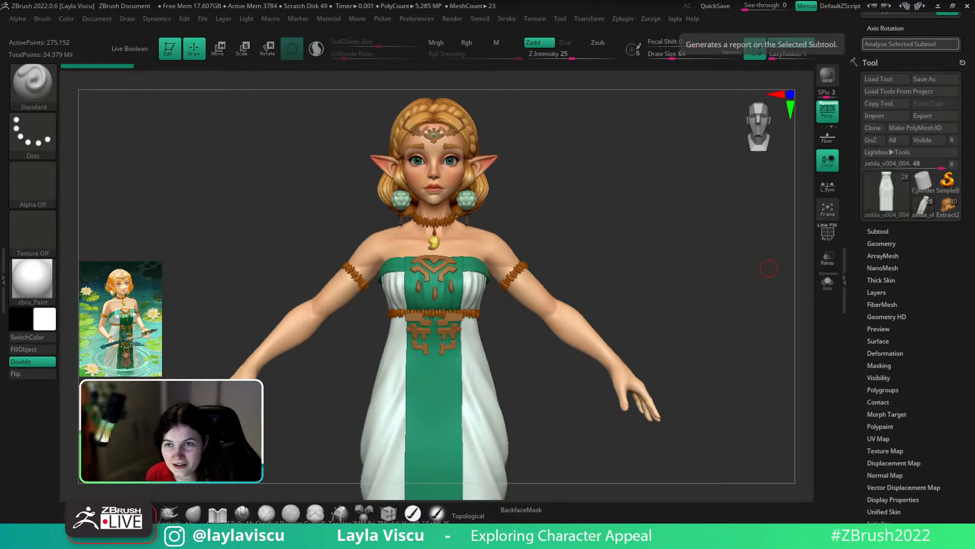
# - Switch to the PM3D_Plane3D1 sword model and examine the whole sword
pyautogui.click(924, 182)
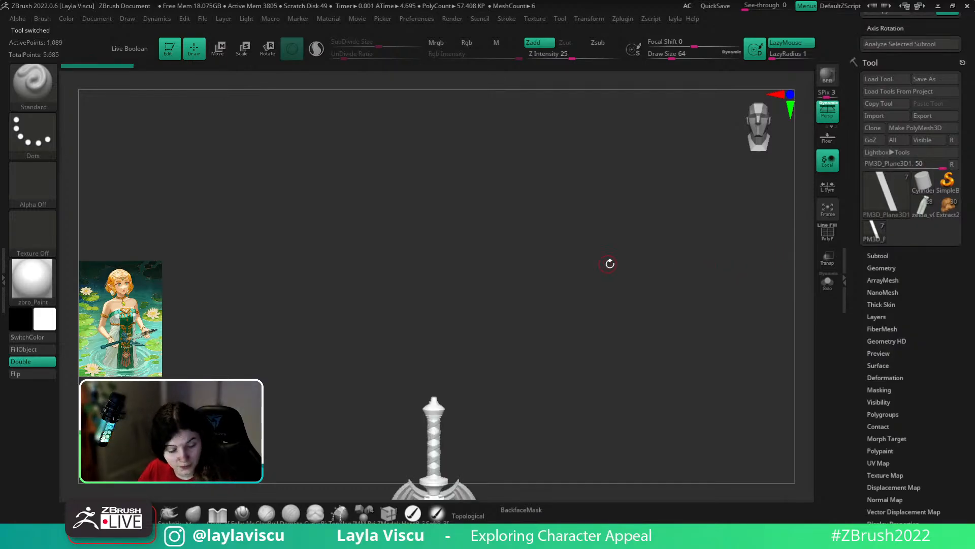
pyautogui.press('f')
pyautogui.keyDown('ctrl'); pyautogui.moveTo(604, 271); pyautogui.dragTo(589, 249, button='right'); pyautogui.keyUp('ctrl')
pyautogui.keyDown('alt'); pyautogui.moveTo(614, 160); pyautogui.dragTo(610, 274, button='right'); pyautogui.keyUp('alt')
pyautogui.moveTo(679, 270)
pyautogui.mouseDown(button='right')
pyautogui.moveTo(545, 271)
pyautogui.moveTo(660, 268)
pyautogui.moveTo(637, 307)
pyautogui.mouseUp(button='right')
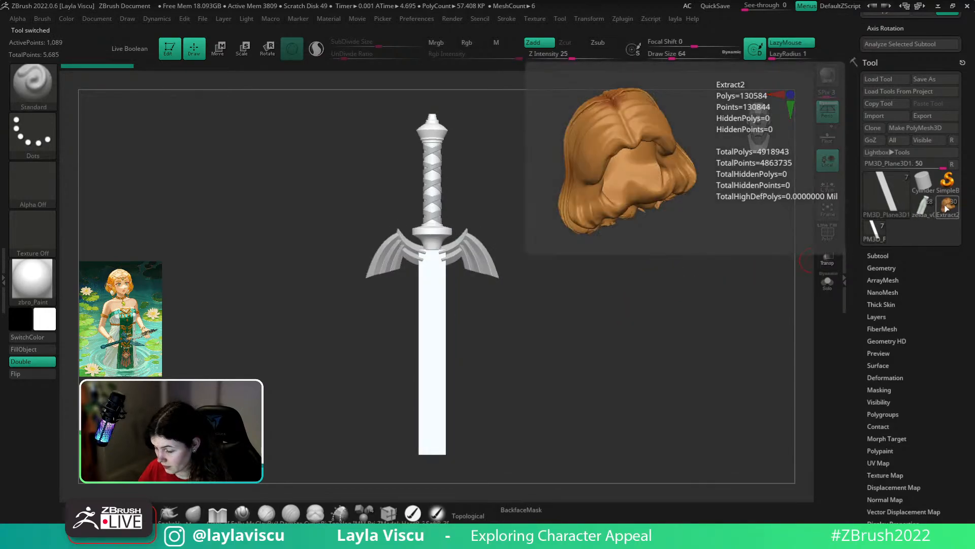
# - Bring up the Extract2 version of the character and examine the full figure from the front and three-quarter side
pyautogui.click(925, 208)
pyautogui.keyDown('ctrl'); pyautogui.moveTo(663, 254); pyautogui.dragTo(584, 228, button='right'); pyautogui.keyUp('ctrl')
pyautogui.keyDown('alt'); pyautogui.moveTo(629, 232); pyautogui.dragTo(648, 432, button='right'); pyautogui.keyUp('alt')
pyautogui.click(945, 209)
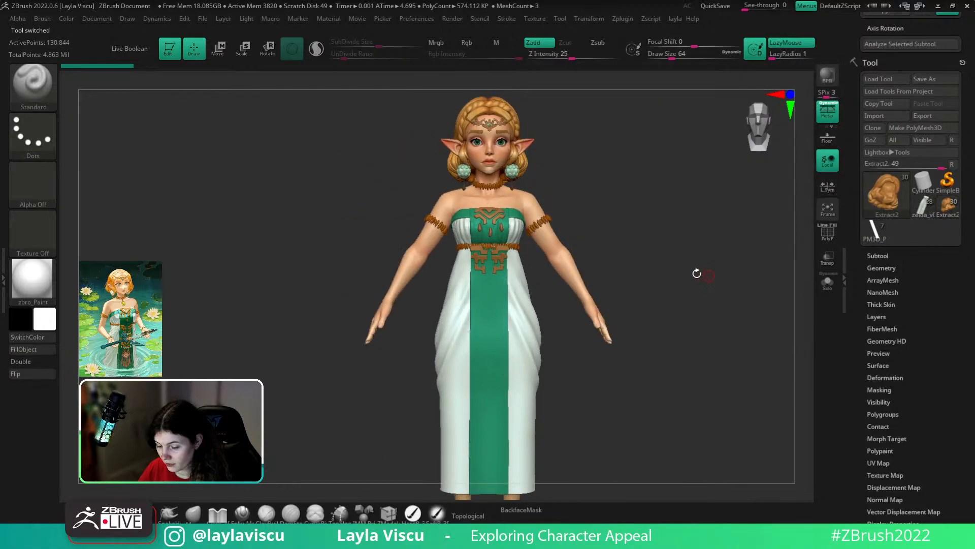
pyautogui.moveTo(696, 272); pyautogui.dragTo(686, 252, button='right')
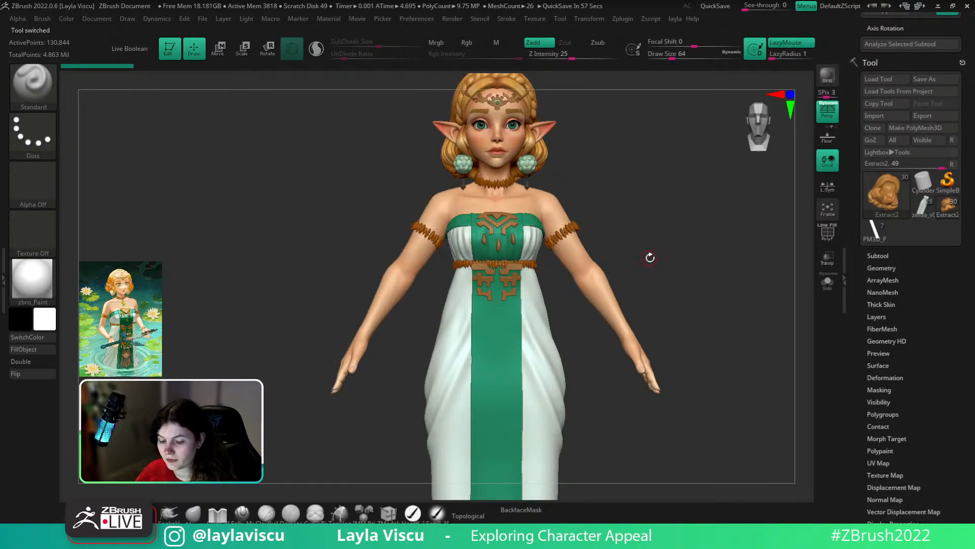
pyautogui.keyDown('ctrl'); pyautogui.moveTo(648, 257); pyautogui.dragTo(588, 258, button='right'); pyautogui.keyUp('ctrl')
pyautogui.moveTo(666, 254); pyautogui.dragTo(607, 273, button='right')
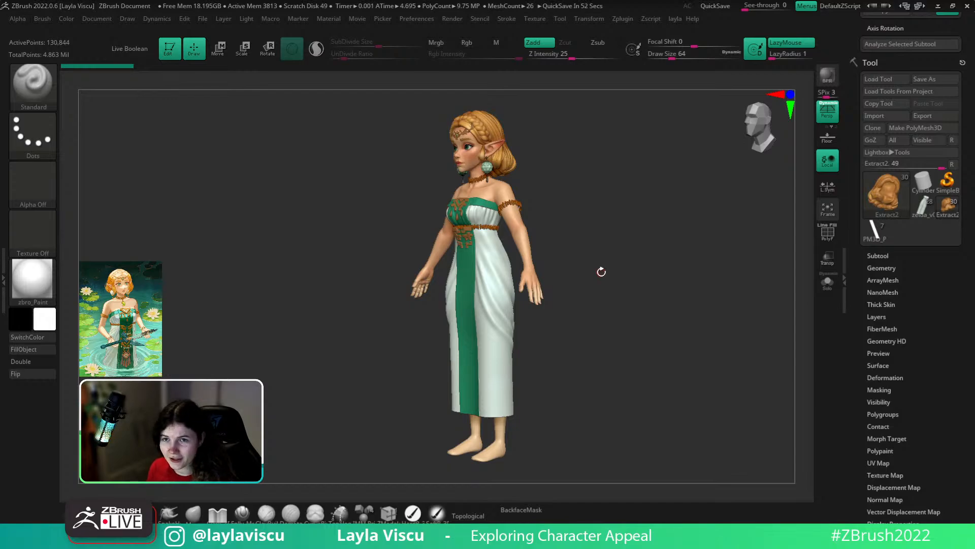
pyautogui.keyDown('shift'); pyautogui.moveTo(566, 227); pyautogui.dragTo(605, 218); pyautogui.keyUp('shift')
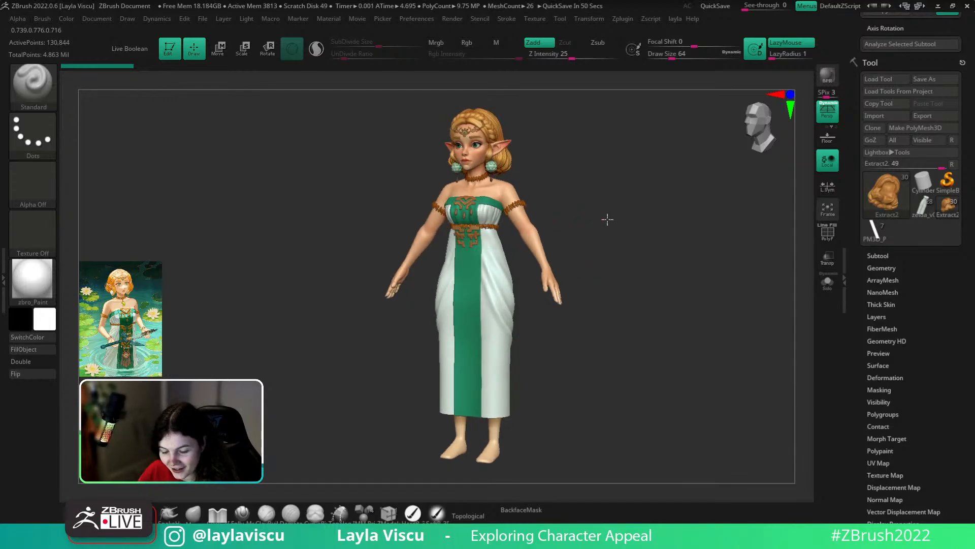
pyautogui.keyDown('ctrl'); pyautogui.moveTo(472, 189); pyautogui.dragTo(476, 216, button='right'); pyautogui.keyUp('ctrl')
pyautogui.moveTo(603, 194)
pyautogui.mouseDown()
pyautogui.moveTo(572, 197)
pyautogui.moveTo(627, 199)
pyautogui.moveTo(614, 220)
pyautogui.mouseUp()
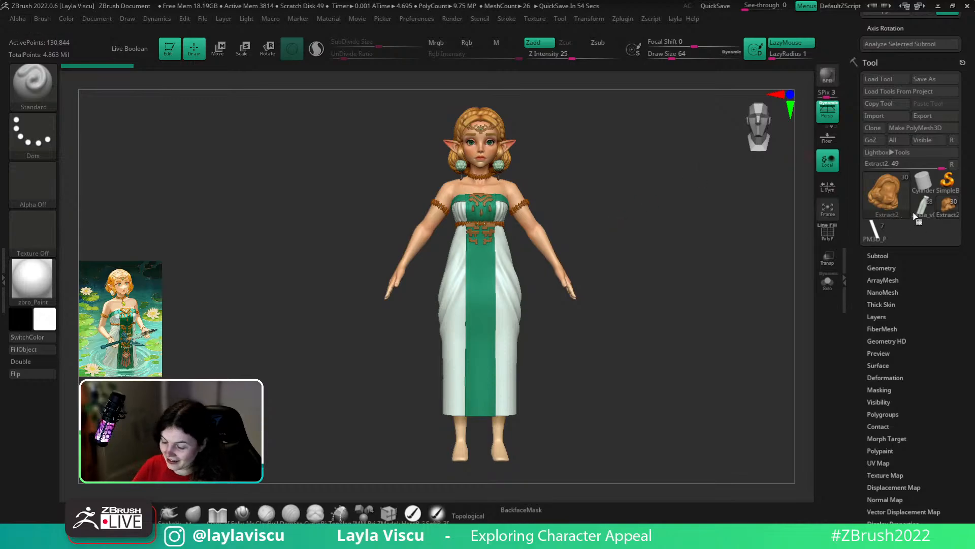
# - Compare the overall proportions and pose of the Extract2 and zelda_v004_004 character versions by alternating between them
pyautogui.click(957, 216)
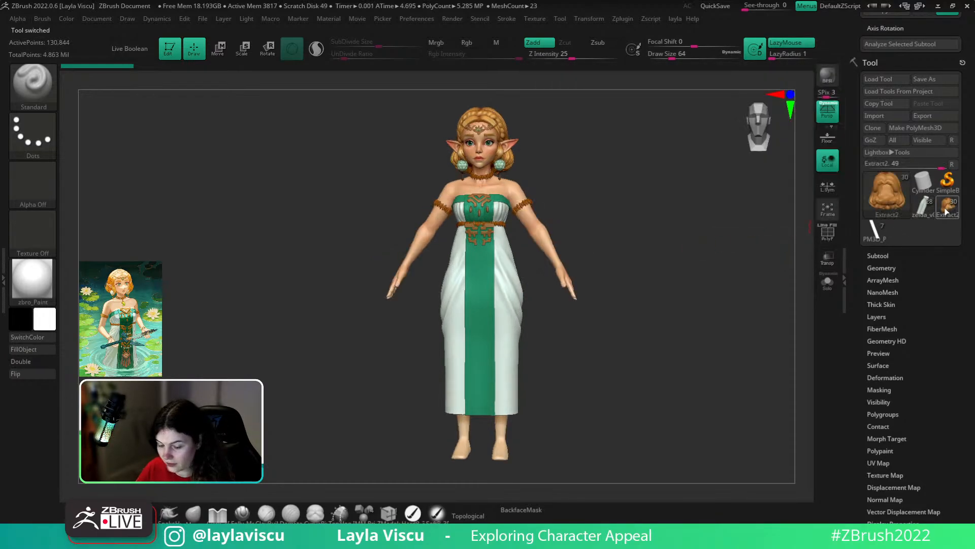
pyautogui.moveTo(925, 216)
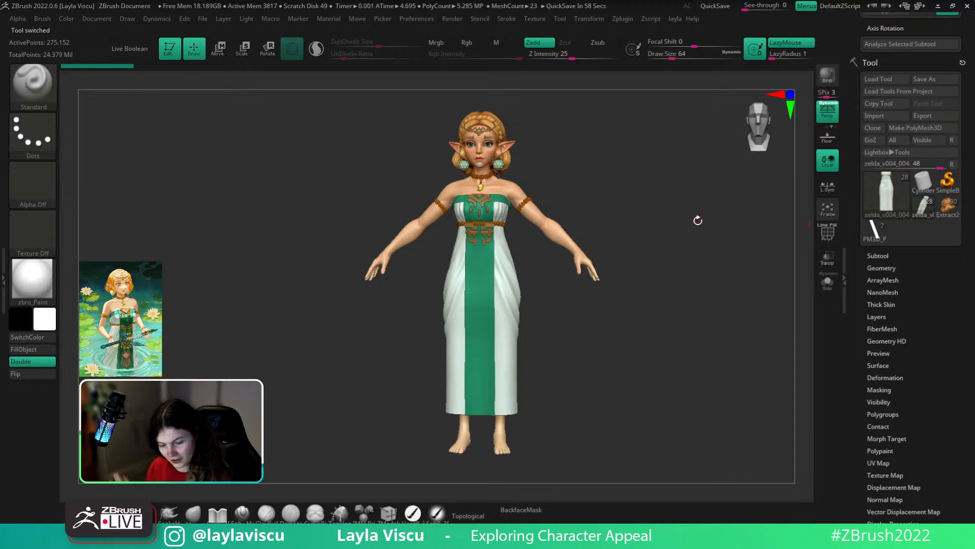
pyautogui.moveTo(713, 350); pyautogui.dragTo(666, 352)
pyautogui.click(948, 206)
pyautogui.moveTo(749, 333); pyautogui.dragTo(581, 333)
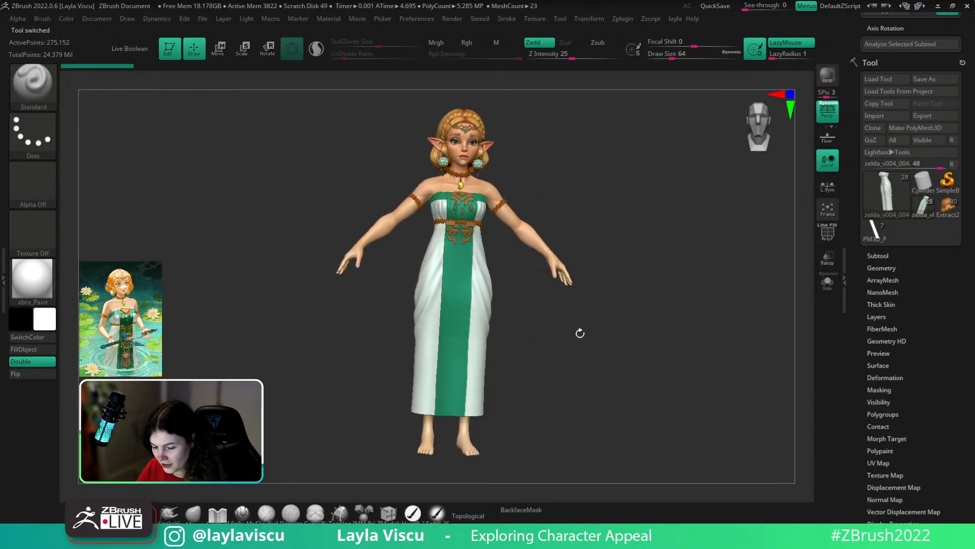
pyautogui.click(958, 213)
pyautogui.moveTo(718, 273); pyautogui.dragTo(696, 261)
pyautogui.click(924, 209)
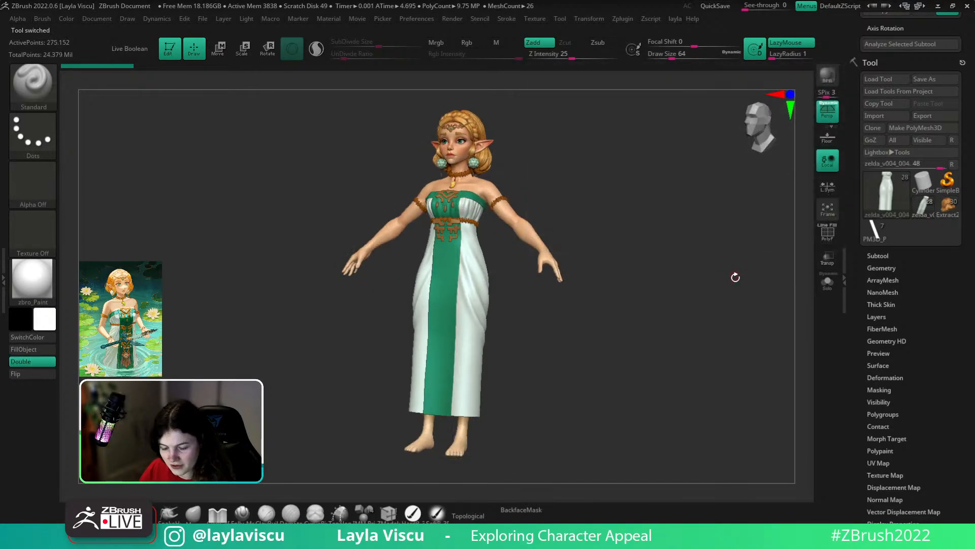
pyautogui.click(945, 209)
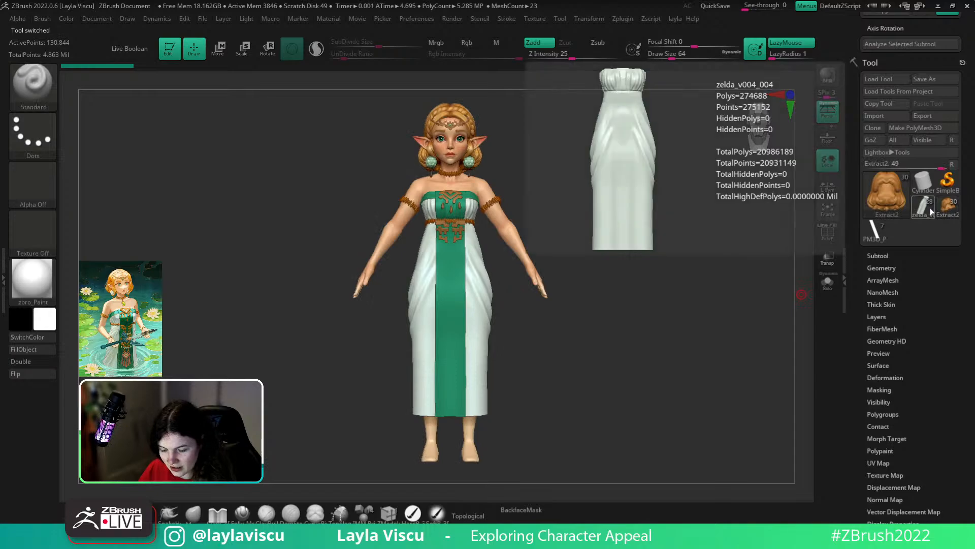
pyautogui.click(924, 208)
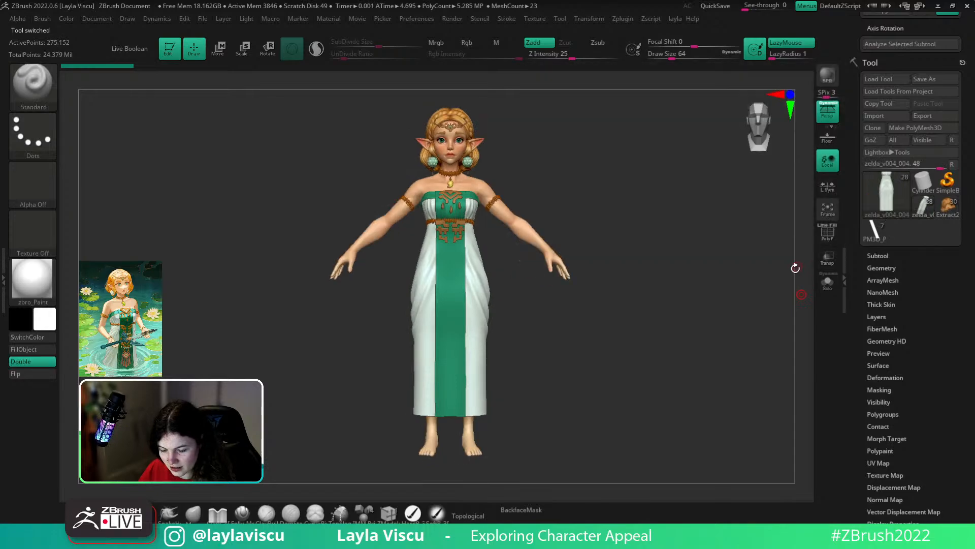
pyautogui.click(948, 206)
pyautogui.click(927, 215)
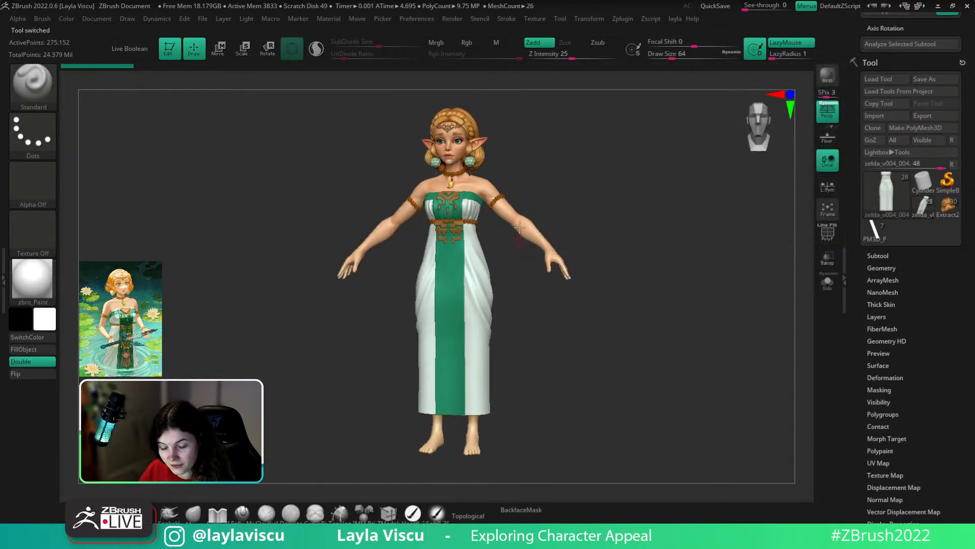
# - Switch the character's display material to BasicMaterial
pyautogui.keyDown('alt'); pyautogui.moveTo(595, 165); pyautogui.dragTo(611, 264); pyautogui.keyUp('alt')
pyautogui.keyDown('alt'); pyautogui.moveTo(603, 186); pyautogui.dragTo(627, 221); pyautogui.keyUp('alt')
pyautogui.click(39, 280)
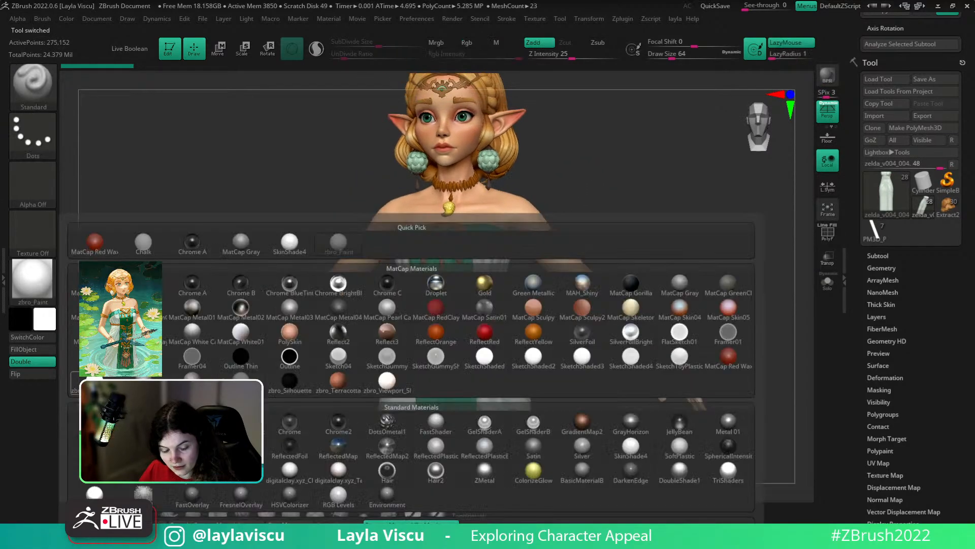
pyautogui.click(96, 422)
# - Make body_newfeet the active subtool in the newer character and body the active subtool in the older version
pyautogui.click(884, 256)
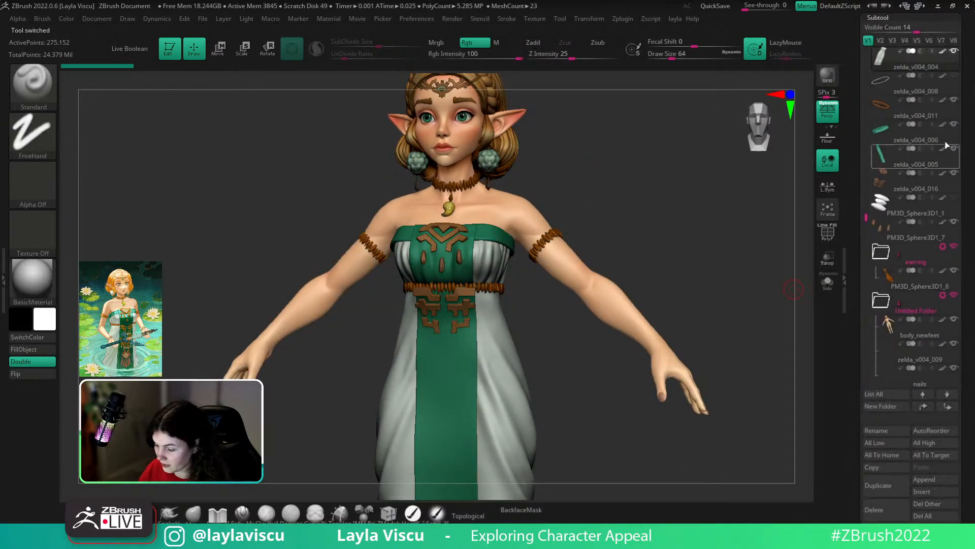
pyautogui.moveTo(622, 224)
pyautogui.keyDown('alt'); pyautogui.mouseDown()
pyautogui.moveTo(631, 239)
pyautogui.moveTo(607, 219)
pyautogui.mouseUp(); pyautogui.keyUp('alt')
pyautogui.keyDown('alt'); pyautogui.click(521, 232); pyautogui.keyUp('alt')
pyautogui.moveTo(969, 64); pyautogui.dragTo(970, 128)
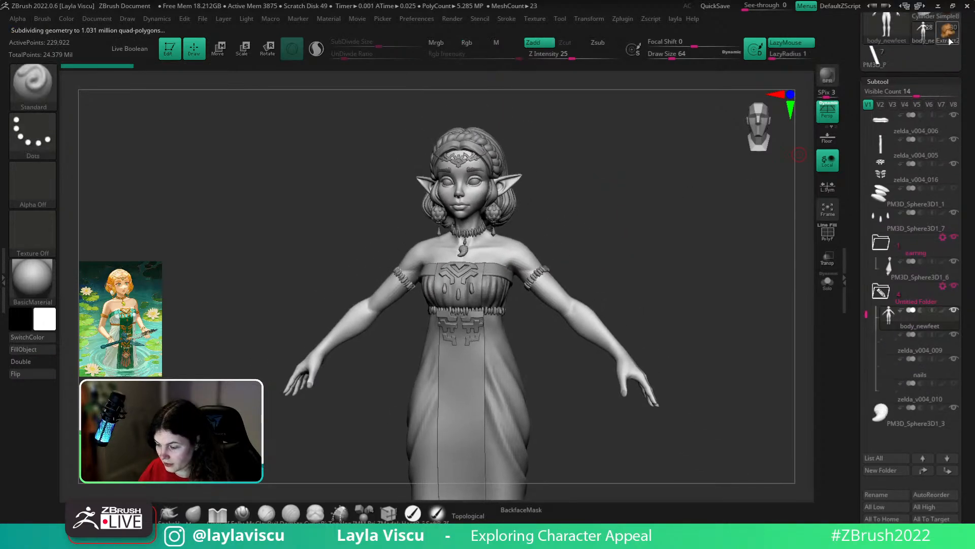
pyautogui.click(948, 34)
pyautogui.keyDown('alt'); pyautogui.click(487, 253); pyautogui.keyUp('alt')
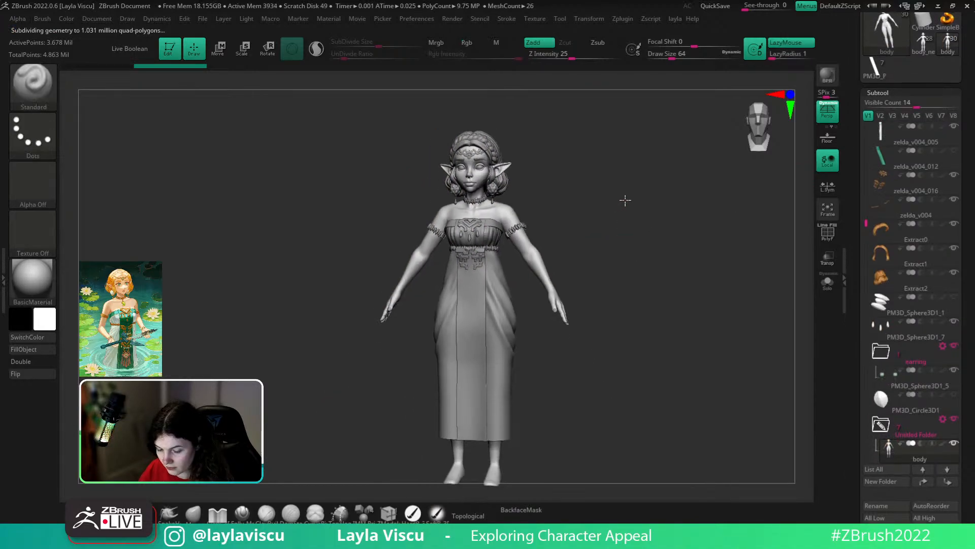
# - Compare the body shapes of the two character versions by alternating between body_newfeet and body
pyautogui.click(923, 43)
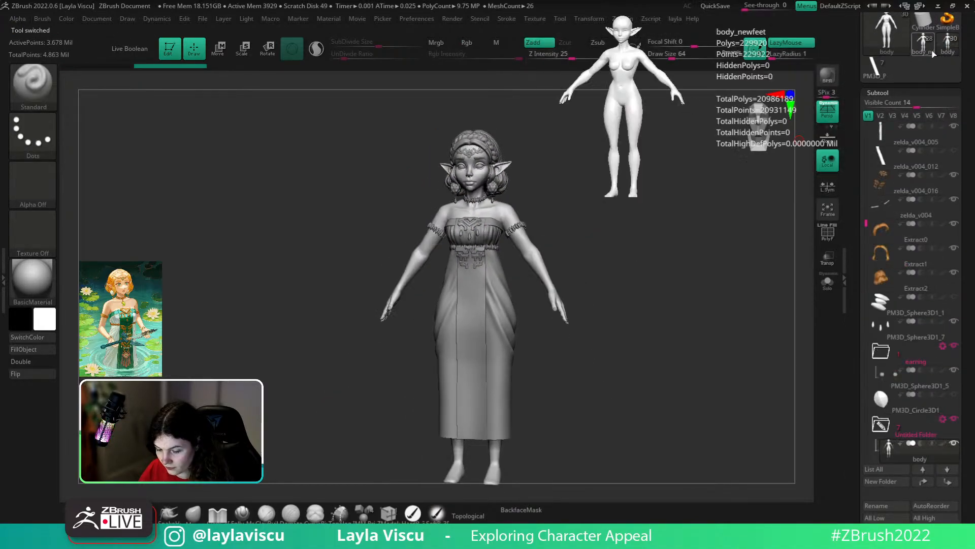
pyautogui.moveTo(958, 54)
pyautogui.click(928, 54)
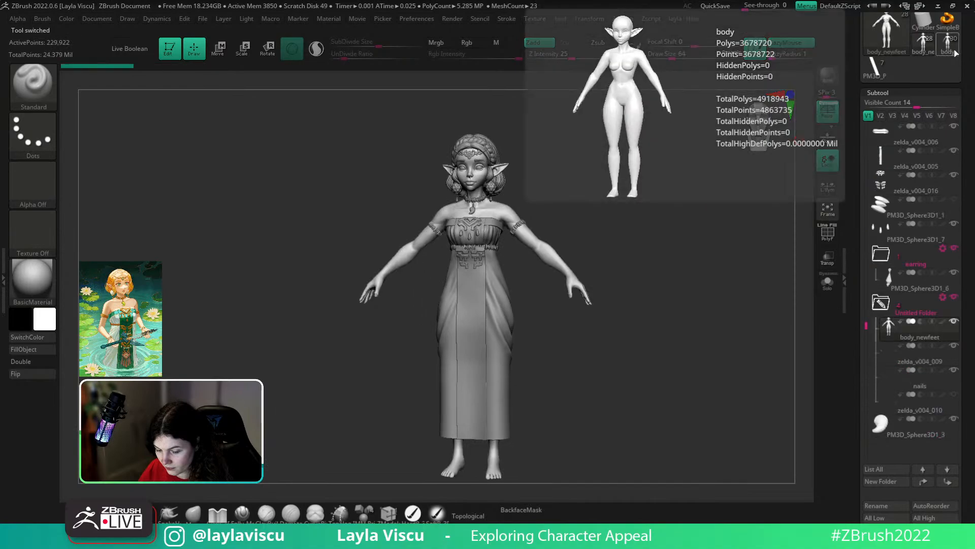
pyautogui.click(955, 53)
pyautogui.click(932, 54)
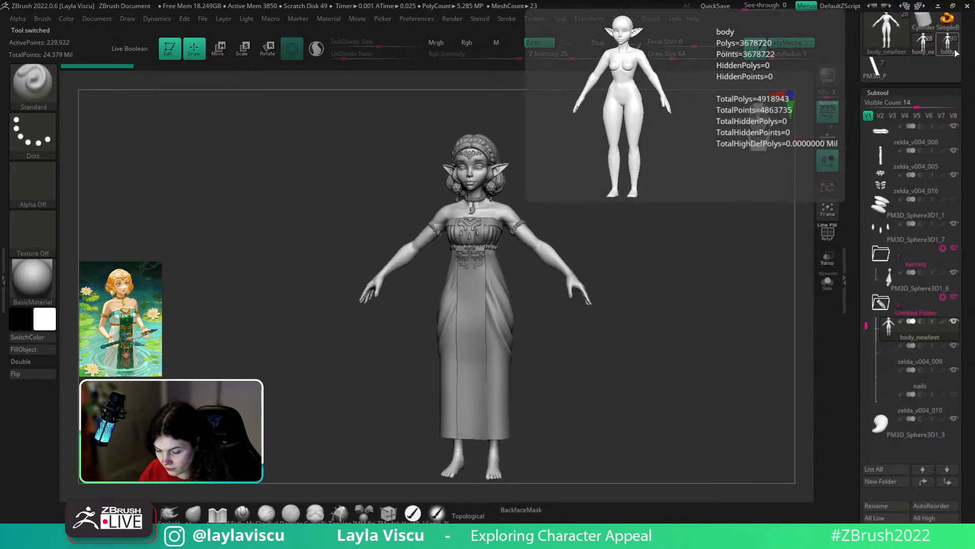
pyautogui.click(954, 52)
pyautogui.click(931, 53)
pyautogui.keyDown('ctrl'); pyautogui.moveTo(602, 193); pyautogui.dragTo(647, 181, button='right'); pyautogui.keyUp('ctrl')
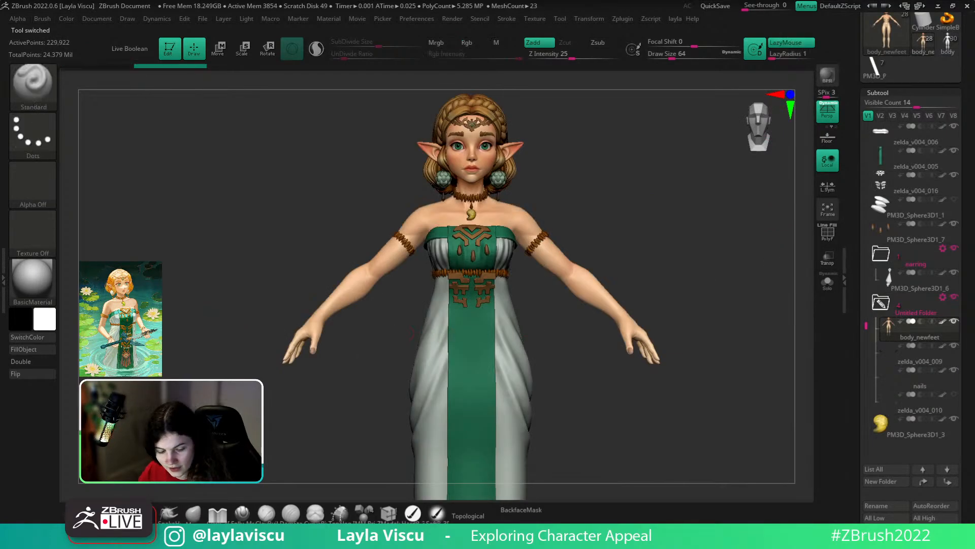
# - Set the material to zbro_Paint and leave a snapshot of the full newer character on the canvas beside the reference image
pyautogui.click(50, 279)
pyautogui.click(241, 381)
pyautogui.moveTo(556, 211)
pyautogui.keyDown('ctrl'); pyautogui.mouseDown(button='right')
pyautogui.moveTo(660, 196)
pyautogui.moveTo(666, 261)
pyautogui.moveTo(587, 266)
pyautogui.moveTo(635, 244)
pyautogui.moveTo(321, 150)
pyautogui.moveTo(387, 153)
pyautogui.mouseUp(button='right'); pyautogui.keyUp('ctrl')
pyautogui.press('ctrl')
pyautogui.press('f')
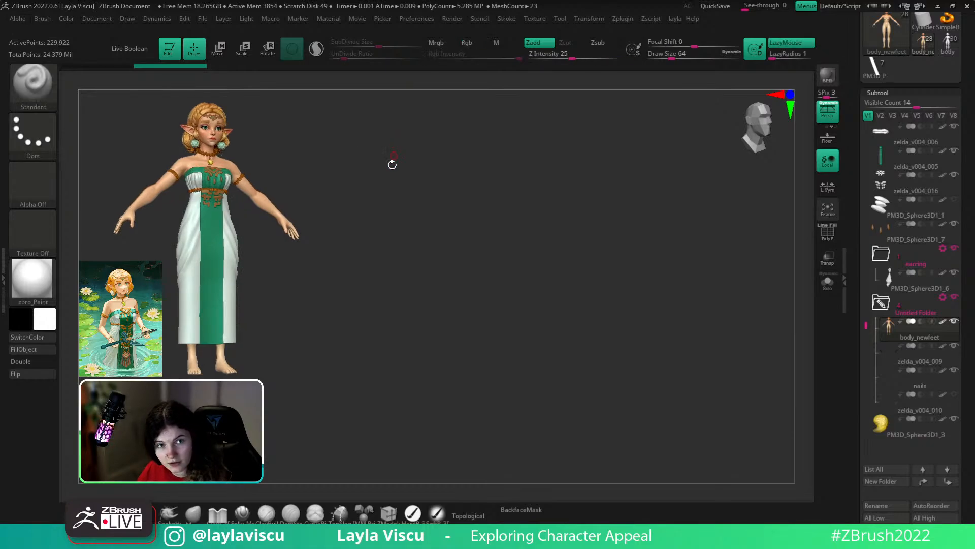
pyautogui.hotkey('shift', 's')
pyautogui.keyDown('alt'); pyautogui.moveTo(384, 198); pyautogui.dragTo(598, 211, button='right'); pyautogui.keyUp('alt')
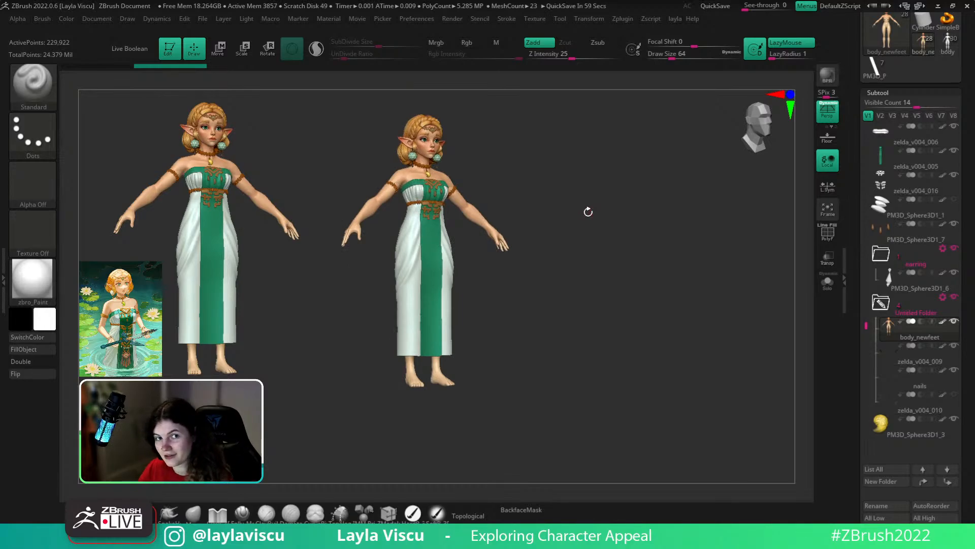
# - Switch to the PM3D_Plane3D1 sword model and position it front-facing beside the character snapshot
pyautogui.click(874, 66)
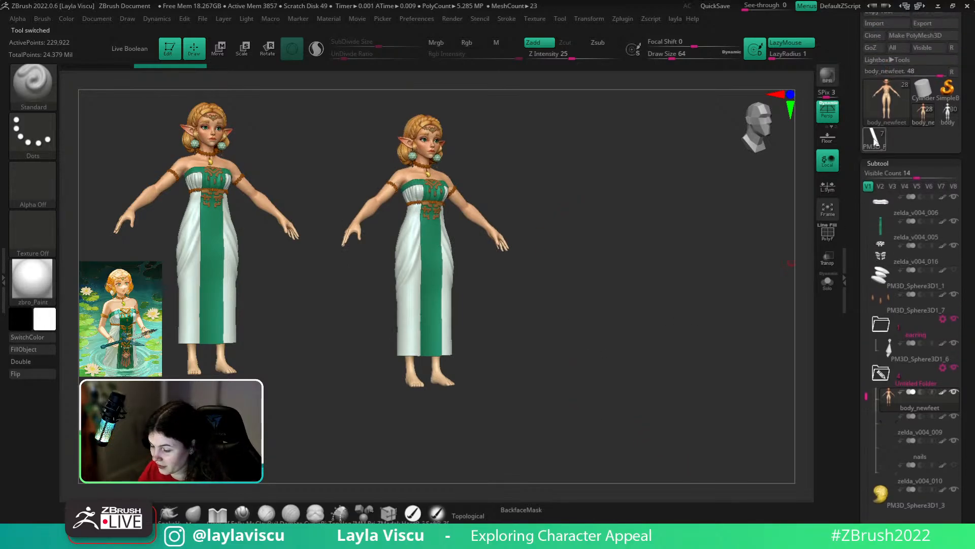
pyautogui.moveTo(469, 278)
pyautogui.mouseDown()
pyautogui.moveTo(487, 294)
pyautogui.moveTo(677, 274)
pyautogui.moveTo(514, 320)
pyautogui.moveTo(623, 327)
pyautogui.moveTo(607, 337)
pyautogui.mouseUp()
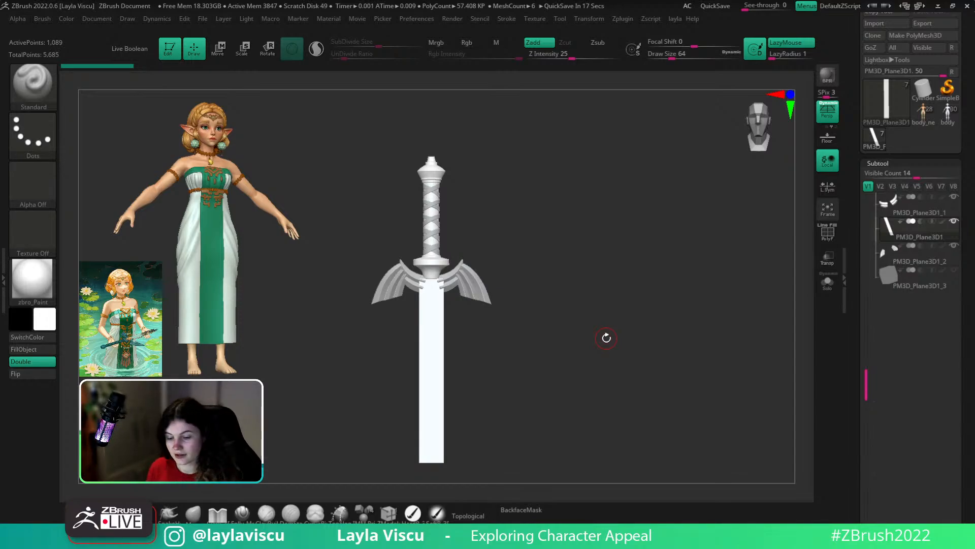
pyautogui.moveTo(663, 305); pyautogui.dragTo(720, 298)
pyautogui.keyDown('ctrl'); pyautogui.moveTo(586, 270); pyautogui.dragTo(671, 272, button='right'); pyautogui.keyUp('ctrl')
pyautogui.moveTo(671, 272); pyautogui.dragTo(681, 327)
pyautogui.keyDown('ctrl'); pyautogui.moveTo(681, 327); pyautogui.dragTo(677, 301, button='right'); pyautogui.keyUp('ctrl')
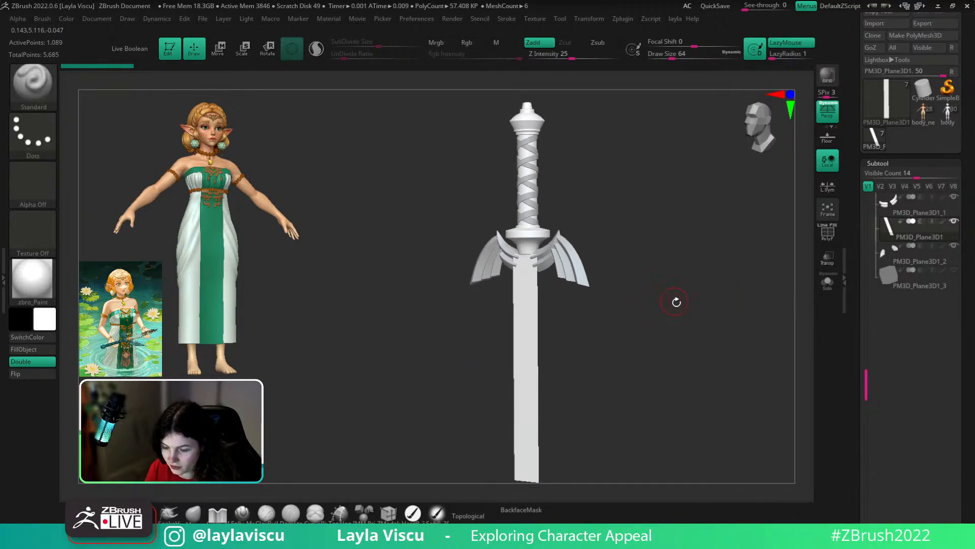
pyautogui.keyDown('shift'); pyautogui.moveTo(676, 301); pyautogui.dragTo(688, 344); pyautogui.keyUp('shift')
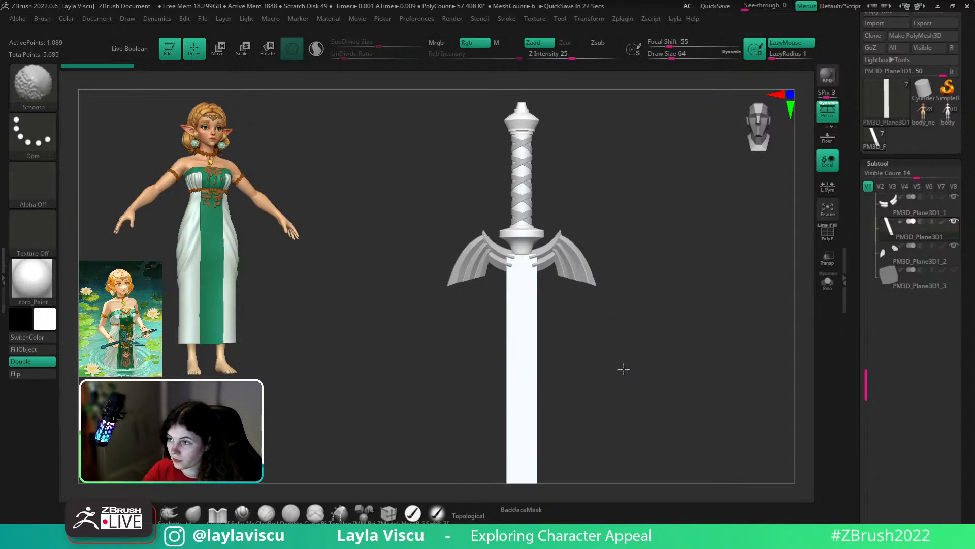
pyautogui.keyDown('ctrl'); pyautogui.moveTo(623, 368); pyautogui.dragTo(535, 315, button='right'); pyautogui.keyUp('ctrl')
pyautogui.keyDown('alt'); pyautogui.moveTo(704, 288); pyautogui.dragTo(710, 335, button='right'); pyautogui.keyUp('alt')
pyautogui.keyDown('ctrl'); pyautogui.moveTo(710, 335); pyautogui.dragTo(650, 301, button='right'); pyautogui.keyUp('ctrl')
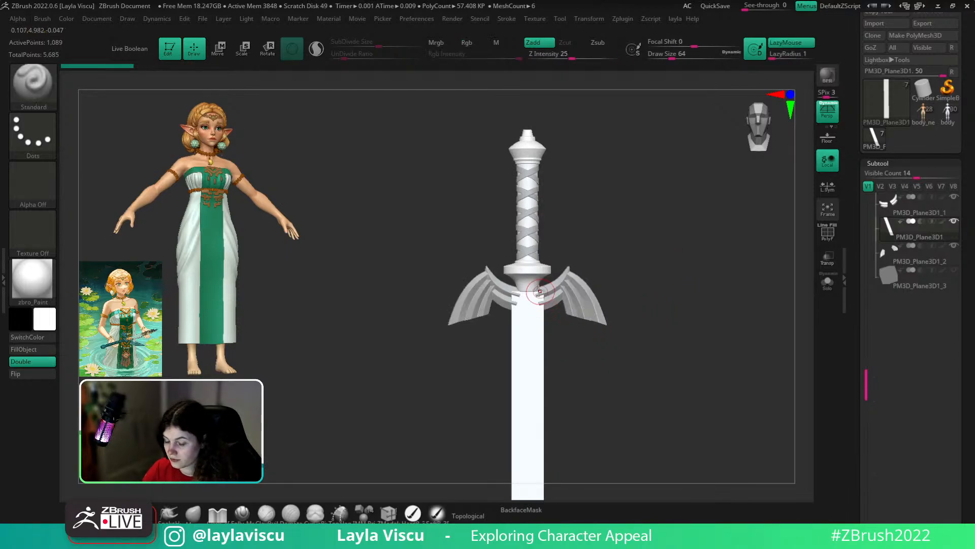
# - Import the character and blue-hilted sword reference images as textures, and make the sword image the current texture
pyautogui.click(535, 18)
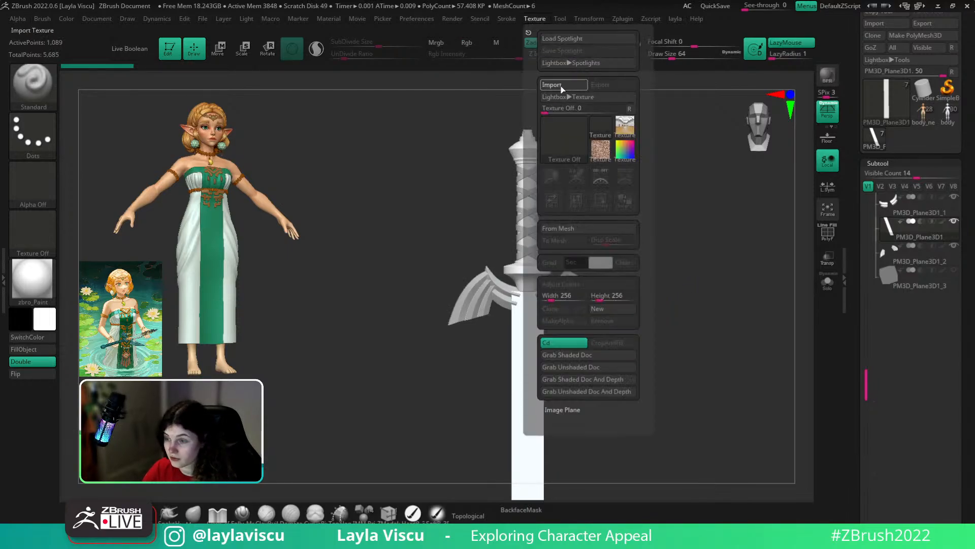
pyautogui.click(561, 86)
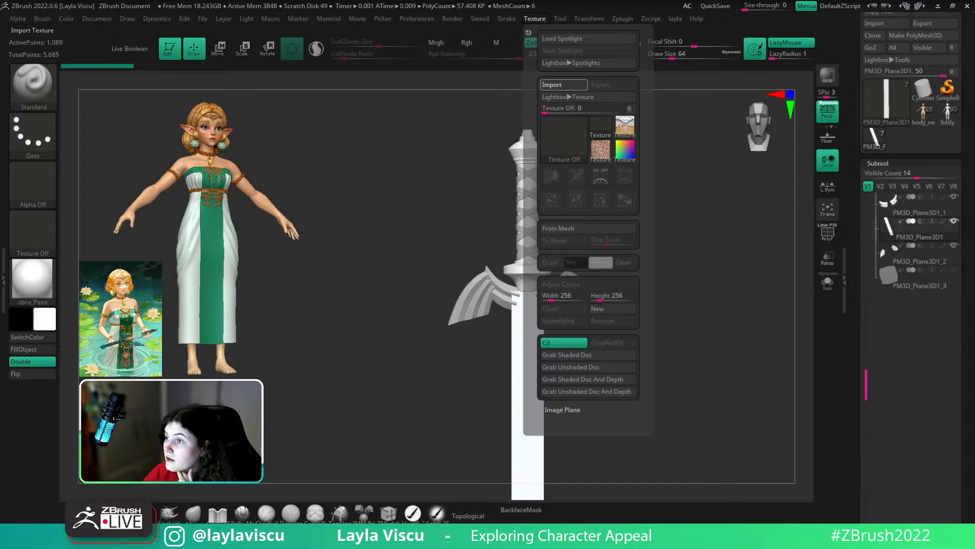
pyautogui.click(536, 22)
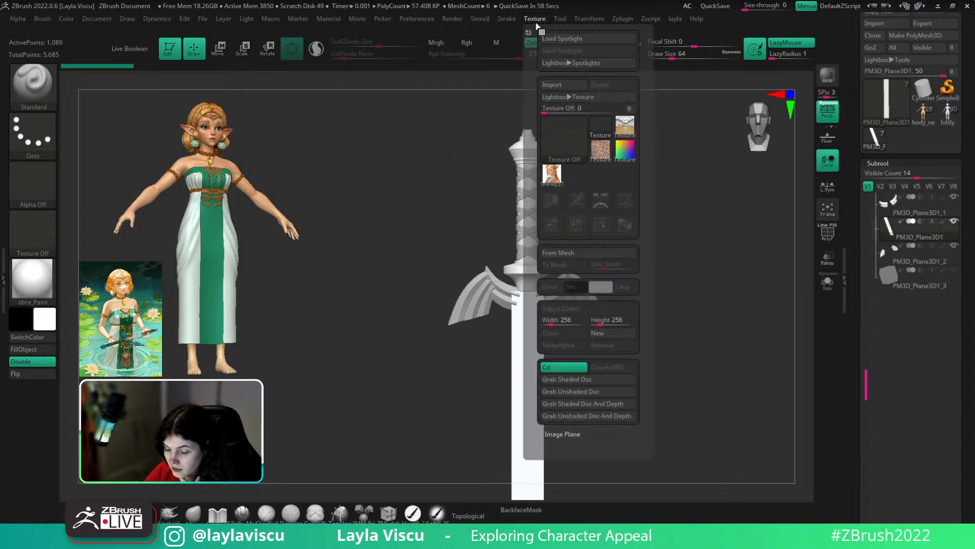
pyautogui.click(574, 148)
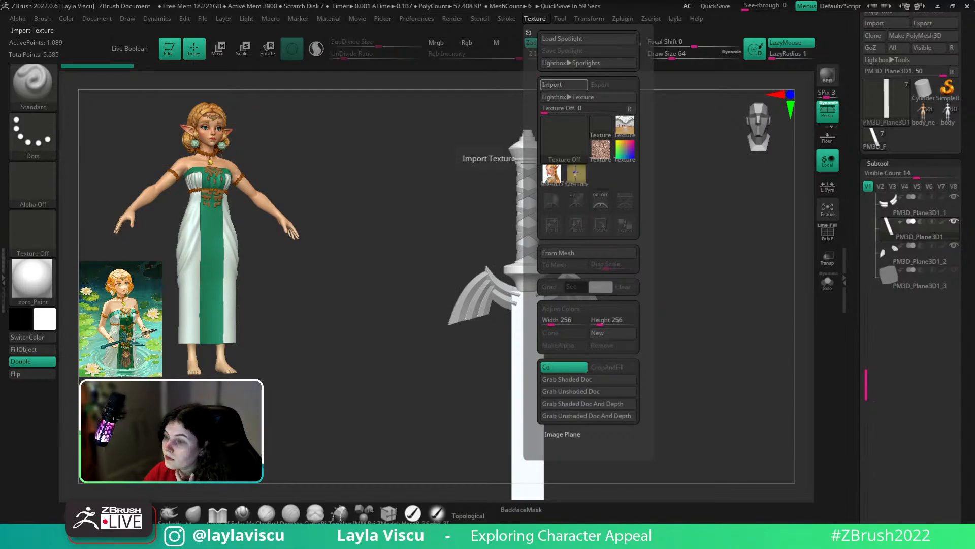
pyautogui.click(540, 22)
pyautogui.click(576, 172)
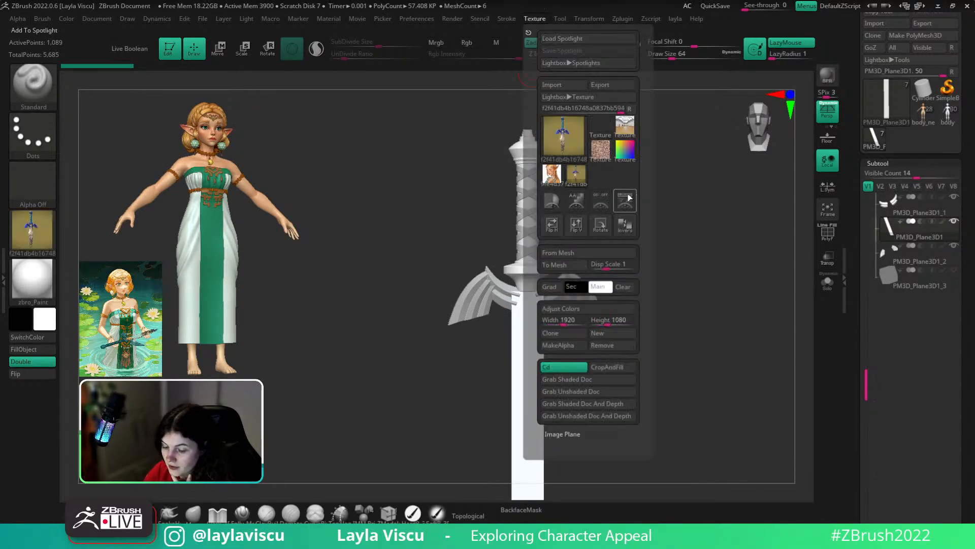
# - Add the sword reference image to Spotlight and position it beside the character snapshot, leaving the Spotlight controls hidden
pyautogui.click(626, 199)
pyautogui.moveTo(459, 213); pyautogui.dragTo(422, 224)
pyautogui.moveTo(462, 311); pyautogui.dragTo(654, 309)
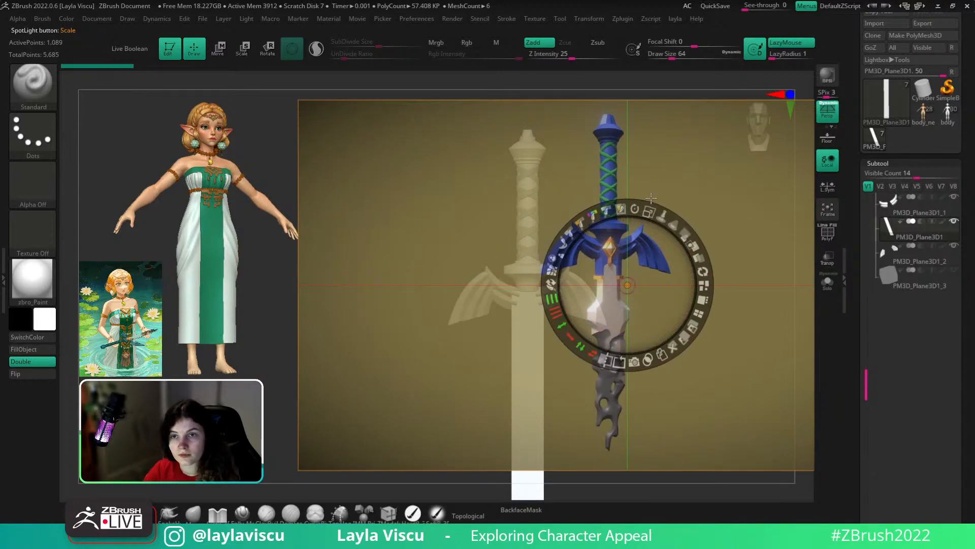
pyautogui.press('z')
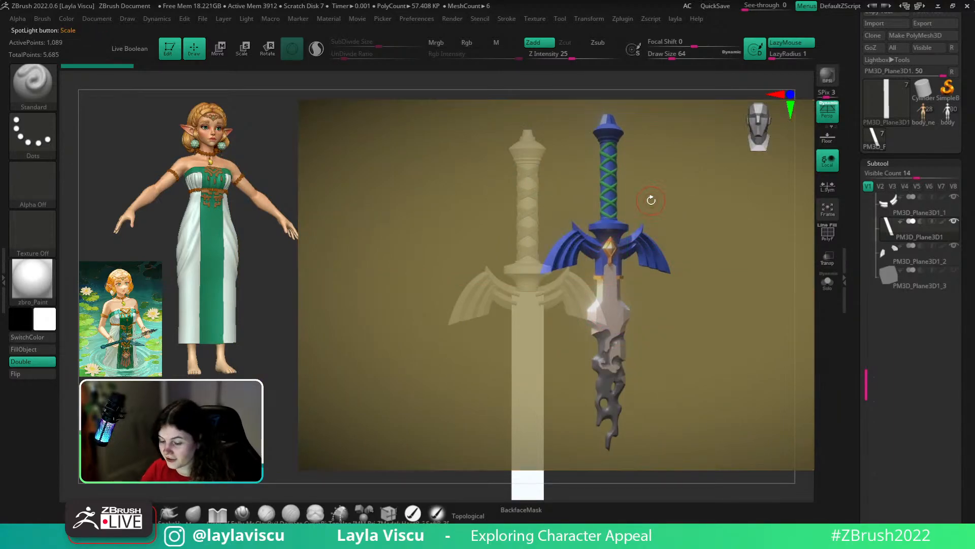
# - Fit the sword model's size and position to the sword in the Spotlight image, checking it with the image shown and hidden
pyautogui.hotkey('shift', 'z')
pyautogui.moveTo(789, 199)
pyautogui.mouseDown(button='right')
pyautogui.moveTo(758, 212)
pyautogui.moveTo(765, 207)
pyautogui.moveTo(768, 229)
pyautogui.moveTo(752, 239)
pyautogui.mouseUp(button='right')
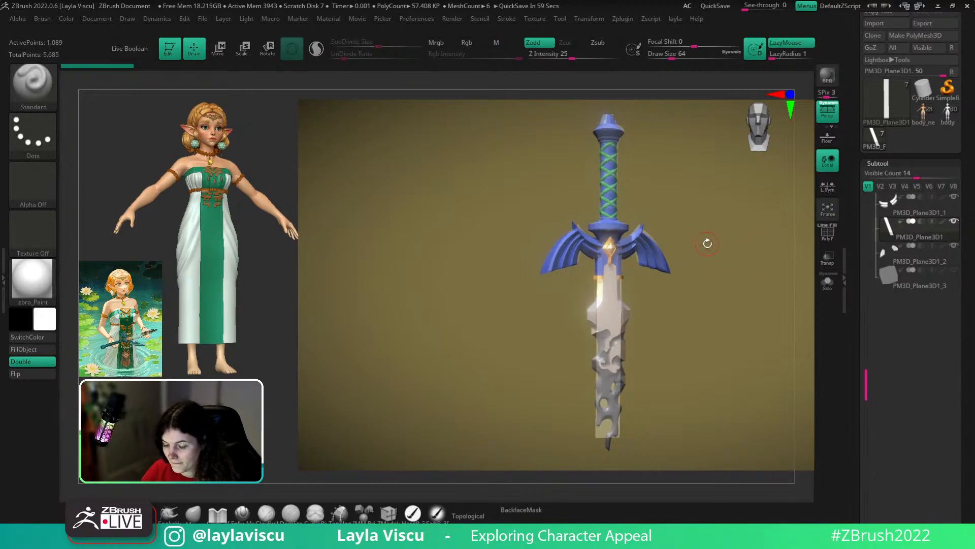
pyautogui.hotkey('shift', 'z')
pyautogui.hotkey('shift', 'z')
pyautogui.hotkey('shift', 'z')
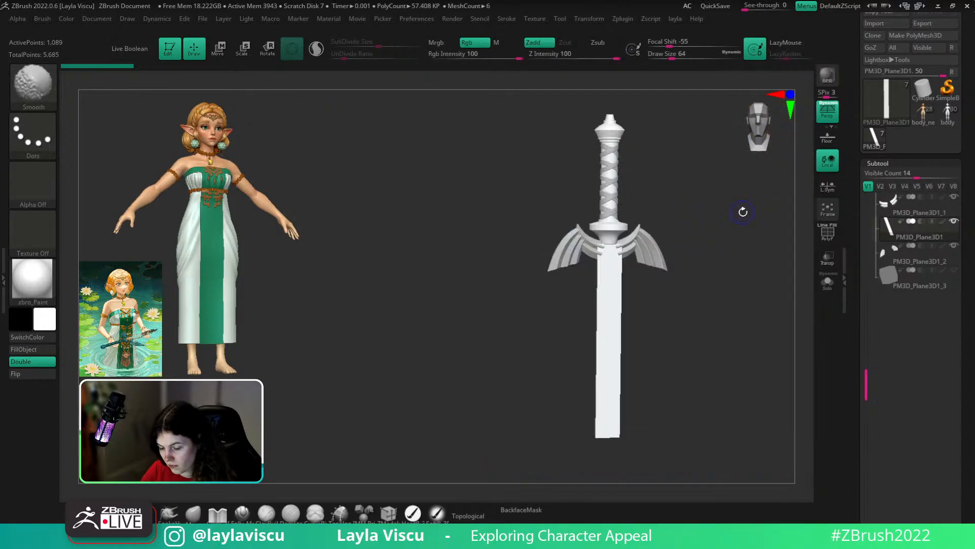
# - Set the material to BasicMaterial and show the Spotlight sword reference over the model again
pyautogui.click(33, 287)
pyautogui.click(147, 421)
pyautogui.hotkey('shift', 'z')
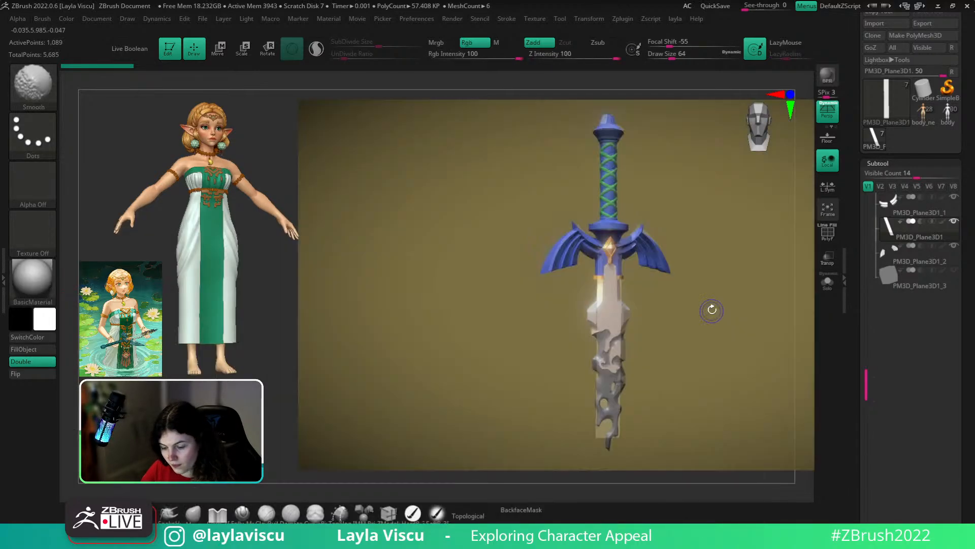
# - Compare the sword model with the reference by toggling the Spotlight image and the polyframe display
pyautogui.keyDown('shift'); pyautogui.moveTo(719, 310); pyautogui.dragTo(713, 310); pyautogui.keyUp('shift')
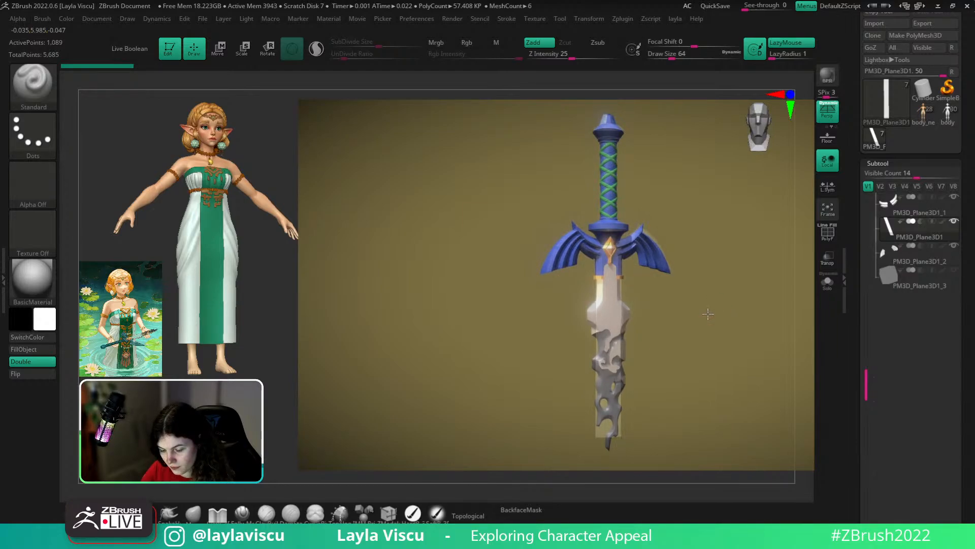
pyautogui.keyDown('shift'); pyautogui.moveTo(681, 265); pyautogui.dragTo(691, 232); pyautogui.keyUp('shift')
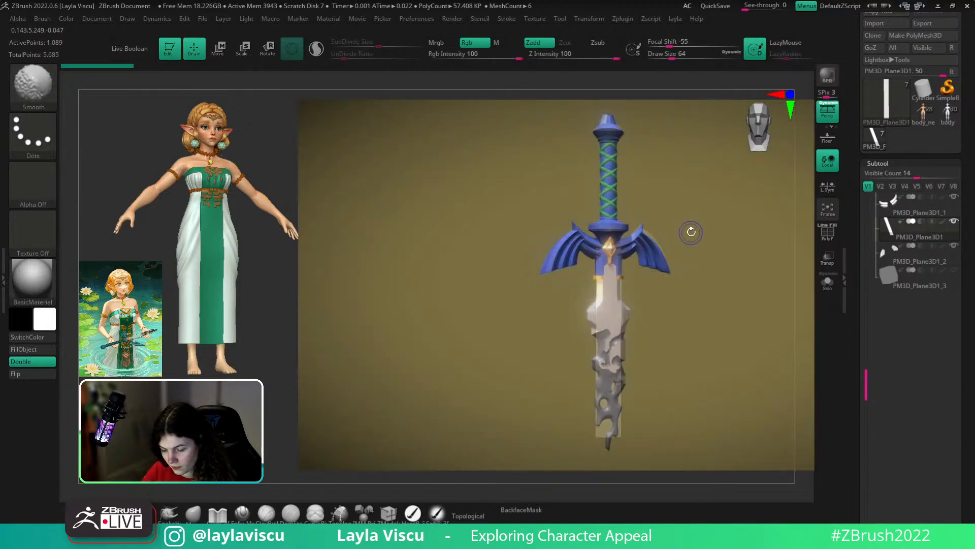
pyautogui.hotkey('shift', 'f')
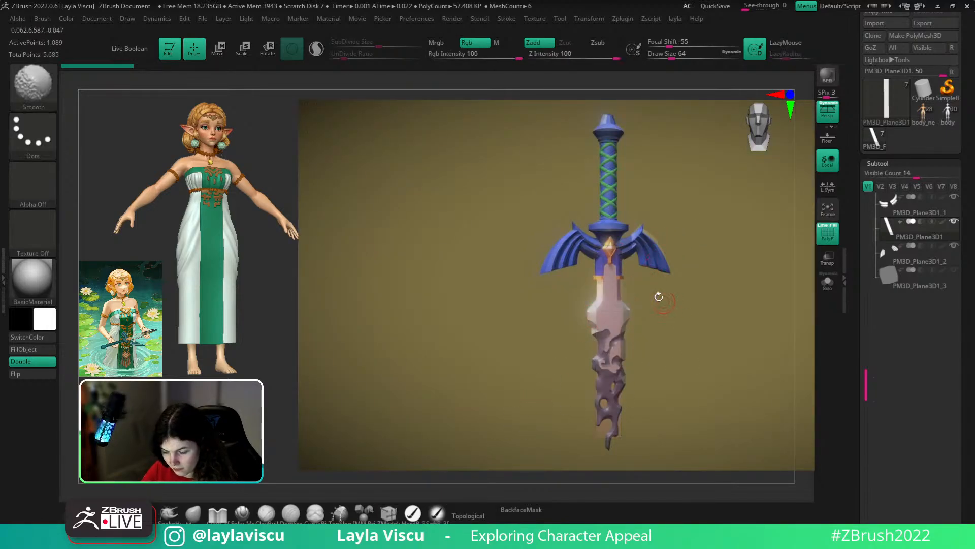
pyautogui.hotkey('shift', 'z')
pyautogui.hotkey('shift', 'z')
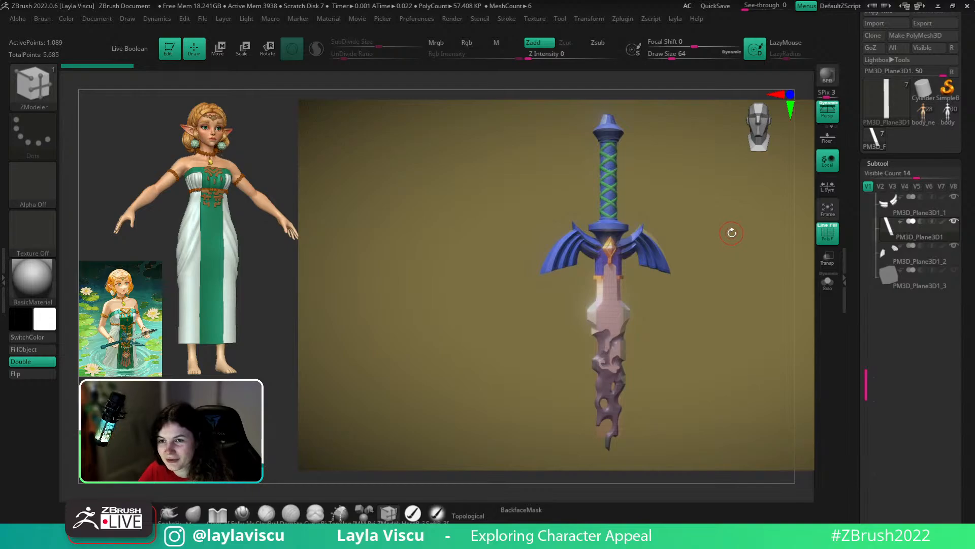
pyautogui.hotkey('shift', 'f')
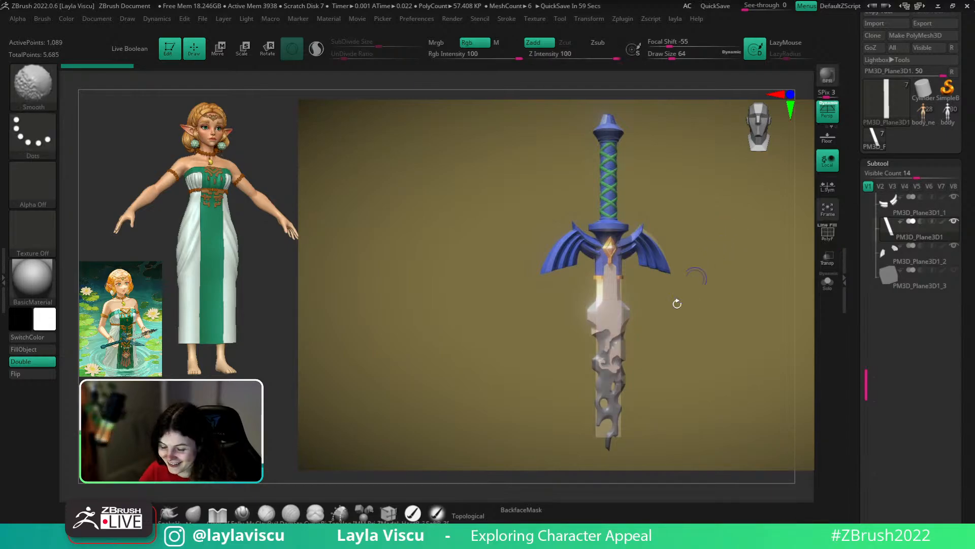
pyautogui.hotkey('shift', 'z')
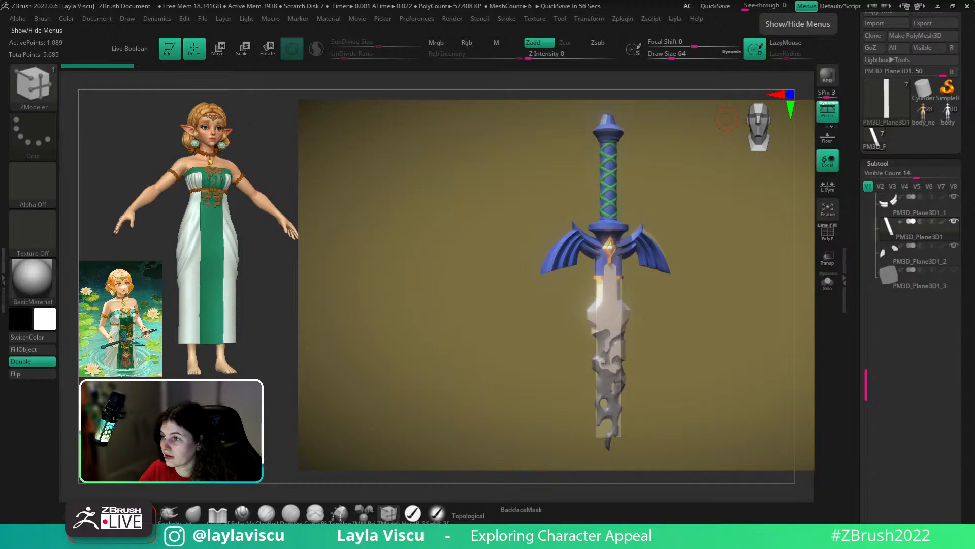
pyautogui.hotkey('shift', 'r')
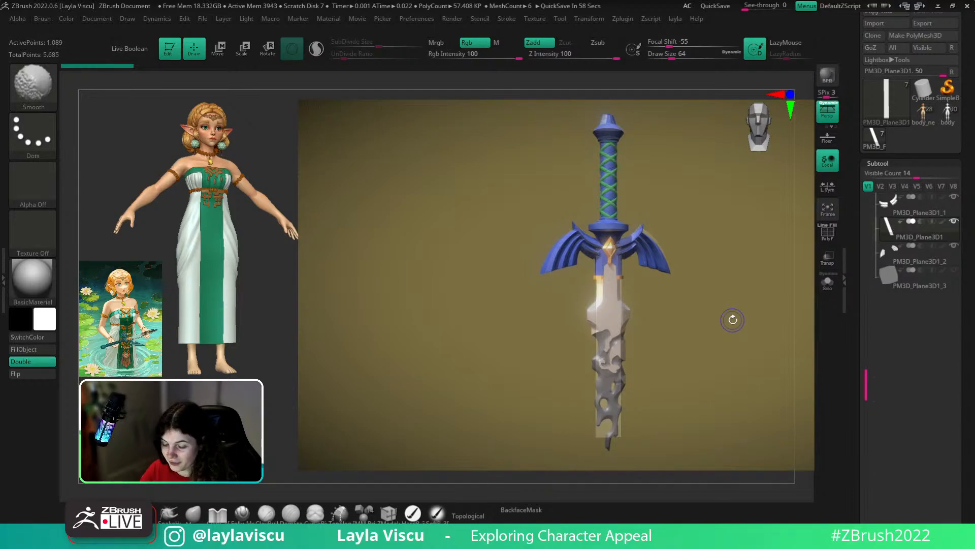
pyautogui.press('shift')
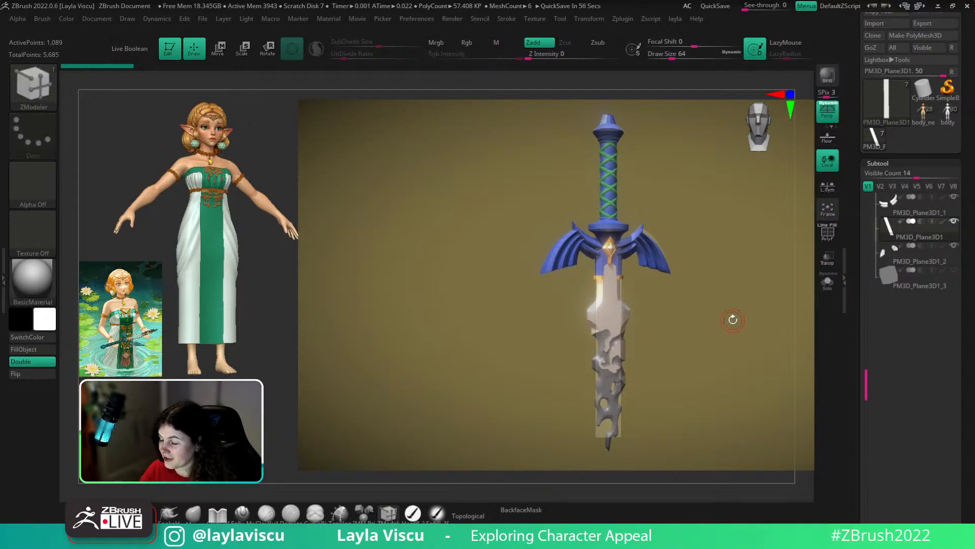
pyautogui.moveTo(970, 240); pyautogui.dragTo(969, 344)
pyautogui.hotkey('shift', 'z')
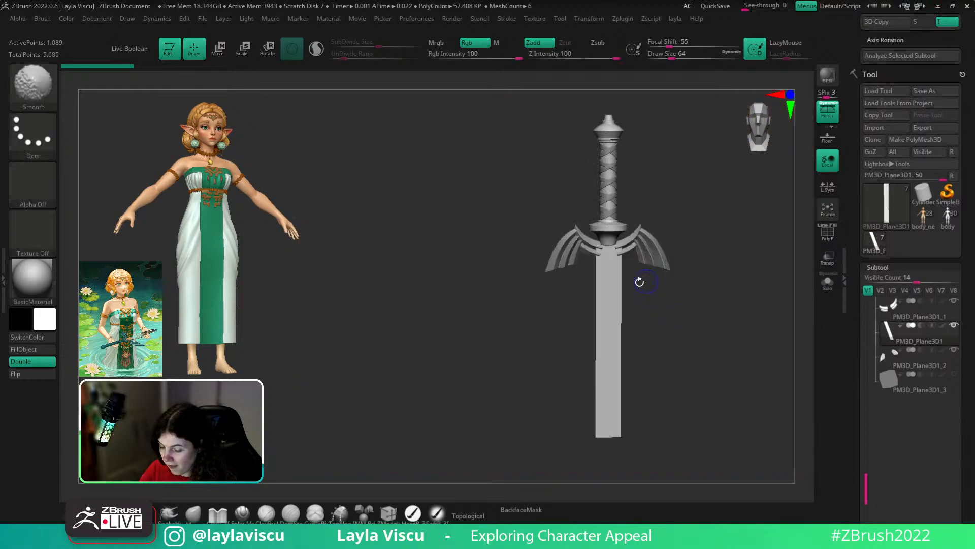
pyautogui.hotkey('shift', 'z')
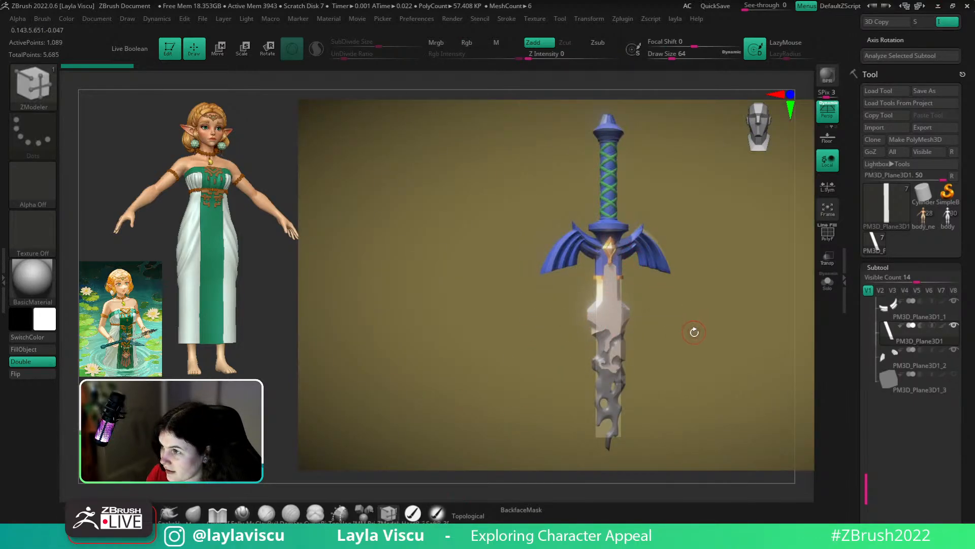
pyautogui.hotkey('shift', 'z')
pyautogui.hotkey('shift', 'z')
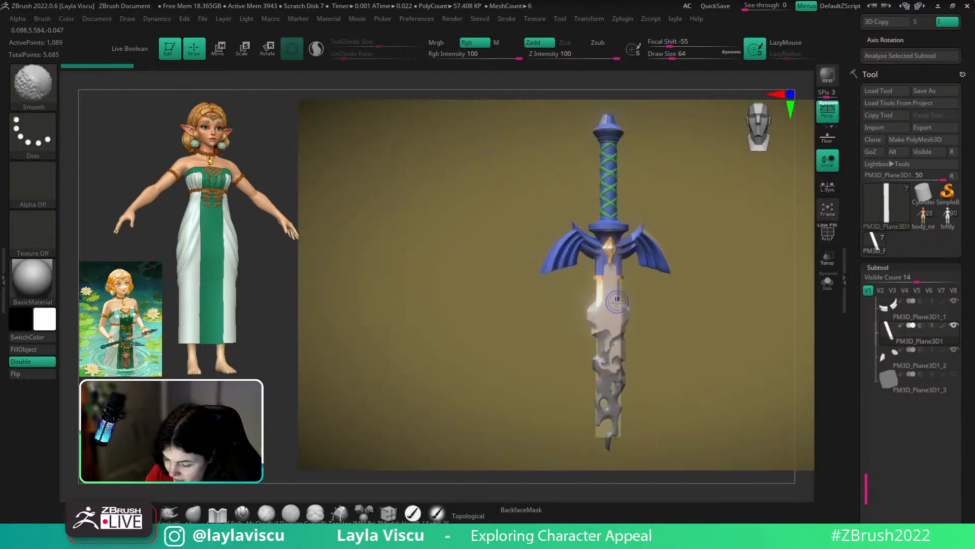
# - Duplicate the blade subtool, keep only the copy's short section beneath the guard by deleting the rest, and reselect the original blade
pyautogui.keyDown('ctrl'); pyautogui.keyDown('shift'); pyautogui.moveTo(579, 283); pyautogui.dragTo(676, 236); pyautogui.keyUp('shift'); pyautogui.keyUp('ctrl')
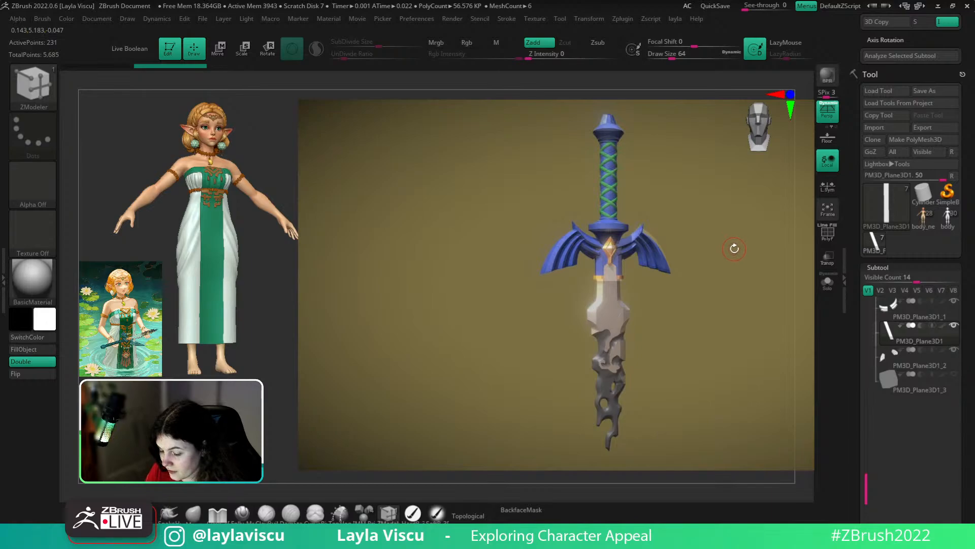
pyautogui.keyDown('ctrl'); pyautogui.keyDown('shift'); pyautogui.click(750, 306); pyautogui.keyUp('shift'); pyautogui.keyUp('ctrl')
pyautogui.hotkey('ctrl', 'shift', 'd')
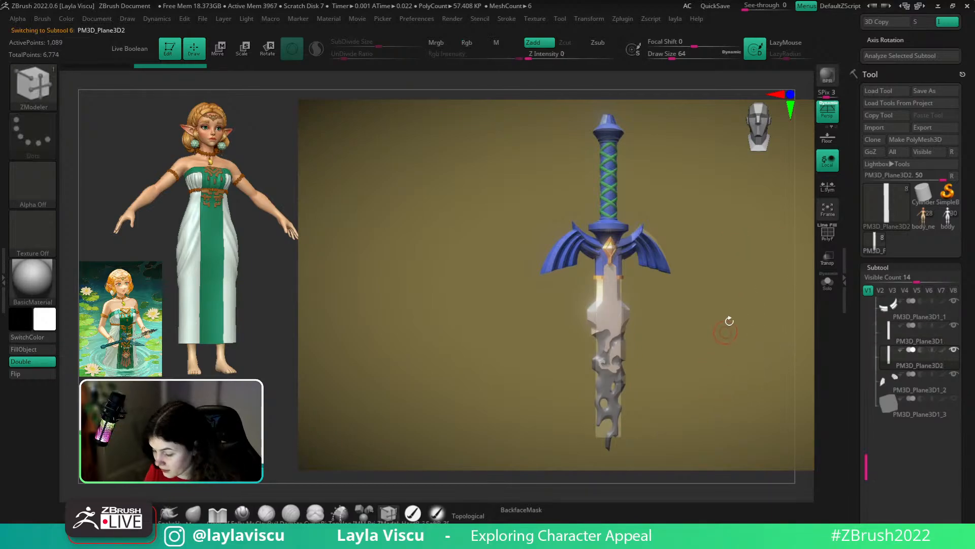
pyautogui.keyDown('ctrl'); pyautogui.keyDown('shift'); pyautogui.moveTo(534, 192); pyautogui.dragTo(691, 285); pyautogui.keyUp('shift'); pyautogui.keyUp('ctrl')
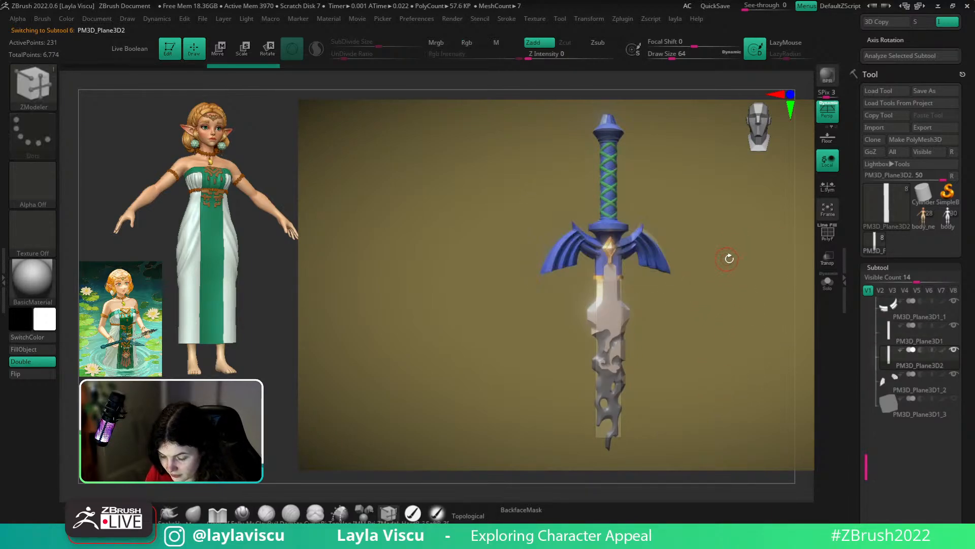
pyautogui.click(829, 284)
pyautogui.click(830, 284)
pyautogui.press('space')
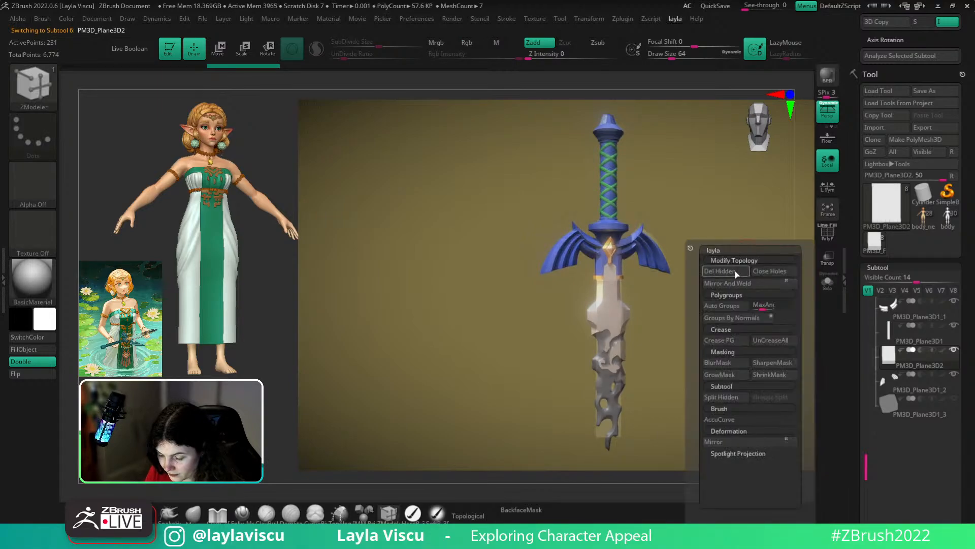
pyautogui.click(735, 273)
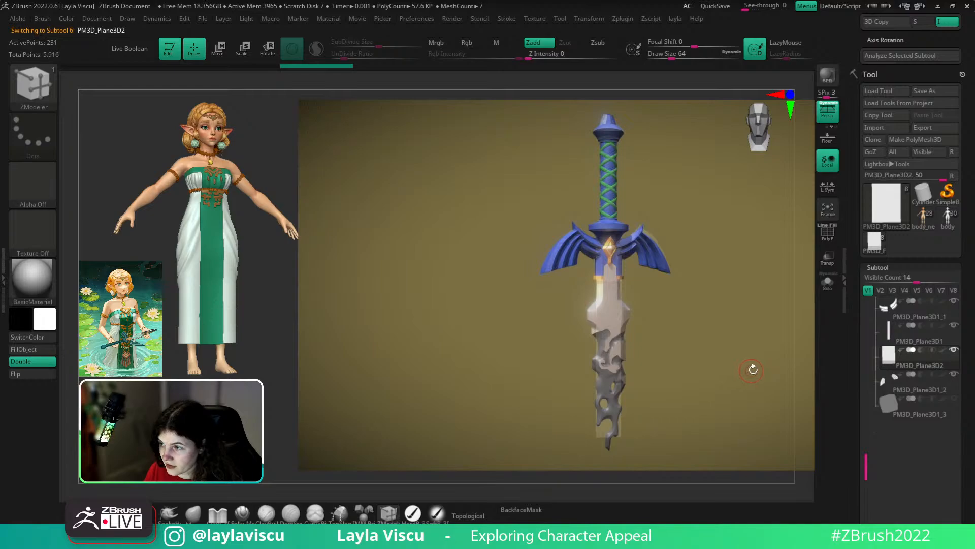
pyautogui.keyDown('alt'); pyautogui.click(618, 372); pyautogui.keyUp('alt')
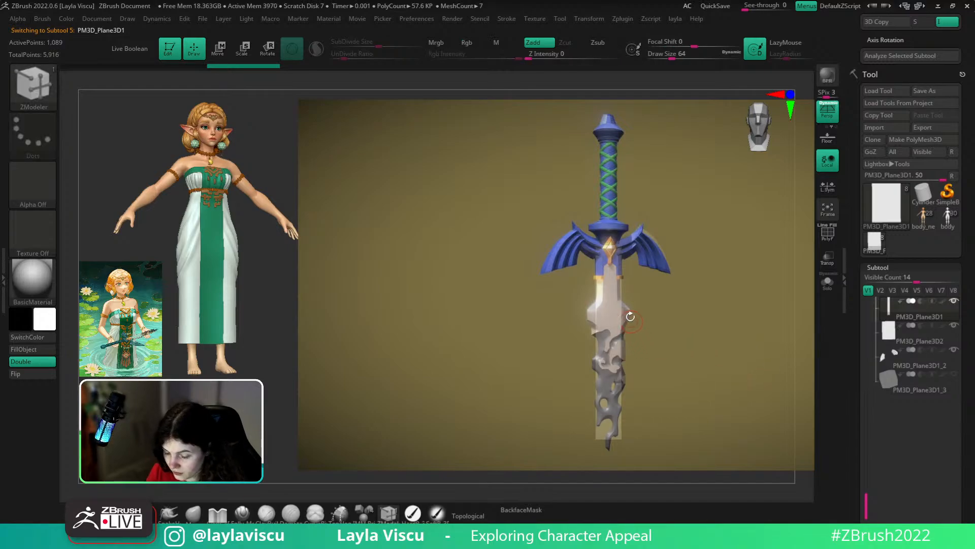
# - Try to flare the blade's sides outward to match the reference with the Move brush, and inspect its wireframe
pyautogui.click(193, 513)
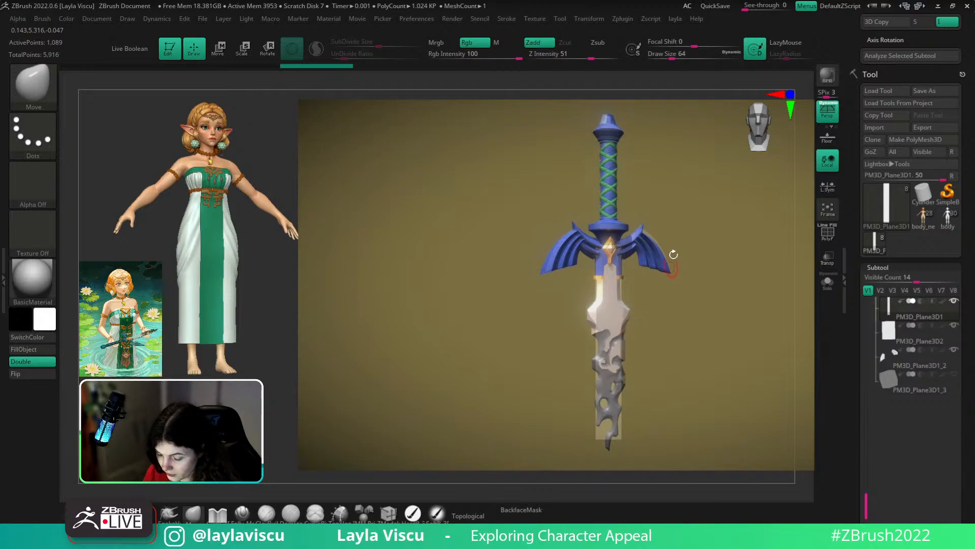
pyautogui.hotkey('shift', 'z')
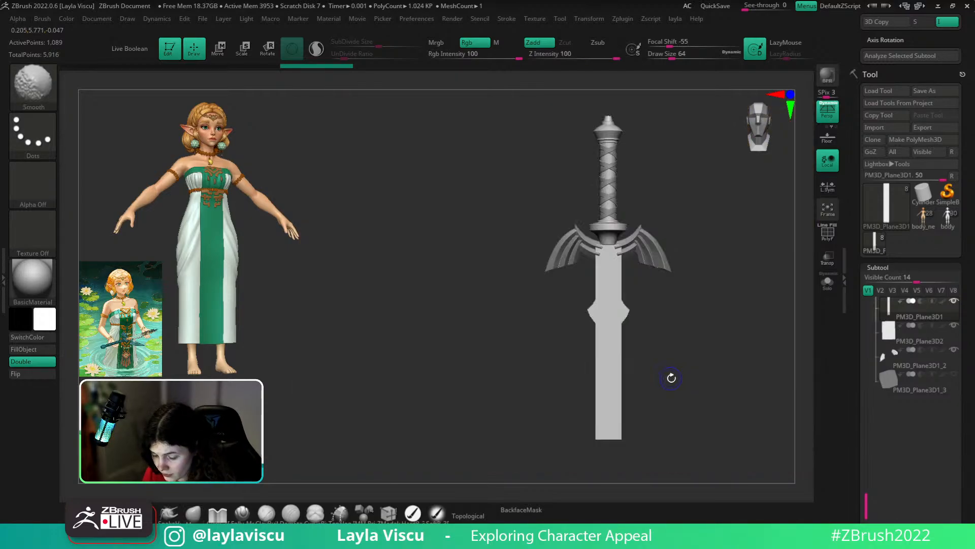
pyautogui.hotkey('shift', 'z')
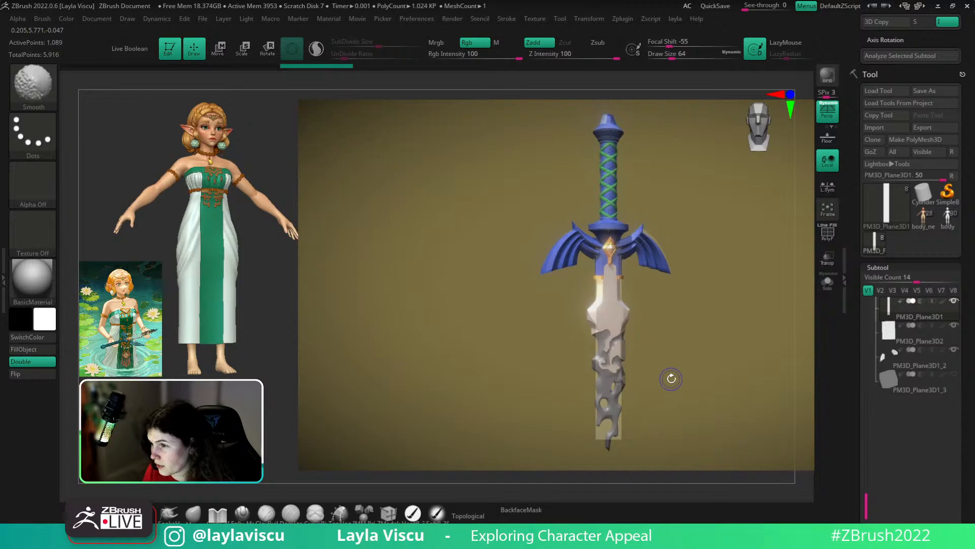
pyautogui.hotkey('shift', 'z')
pyautogui.hotkey('shift', 'f')
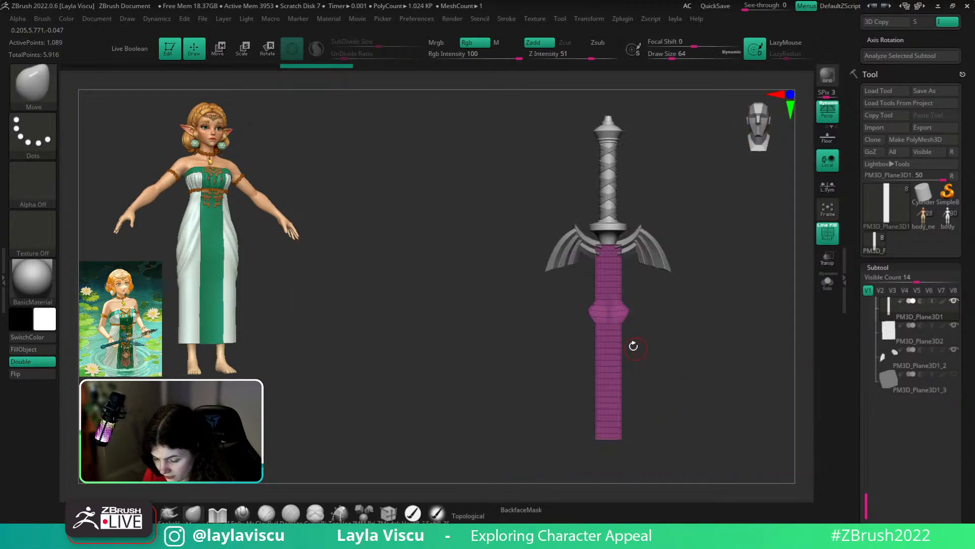
pyautogui.moveTo(633, 345)
pyautogui.keyDown('ctrl'); pyautogui.mouseDown(button='right')
pyautogui.moveTo(664, 401)
pyautogui.moveTo(678, 294)
pyautogui.moveTo(701, 379)
pyautogui.moveTo(653, 401)
pyautogui.mouseUp(button='right'); pyautogui.keyUp('ctrl')
pyautogui.hotkey('ctrl', 'z')
# - Delete alternate lengthwise edge loops across the blade's width with the ZModeler brush
pyautogui.click(389, 513)
pyautogui.keyDown('ctrl'); pyautogui.moveTo(633, 187); pyautogui.dragTo(635, 307, button='right'); pyautogui.keyUp('ctrl')
pyautogui.keyDown('alt'); pyautogui.click(634, 307); pyautogui.keyUp('alt')
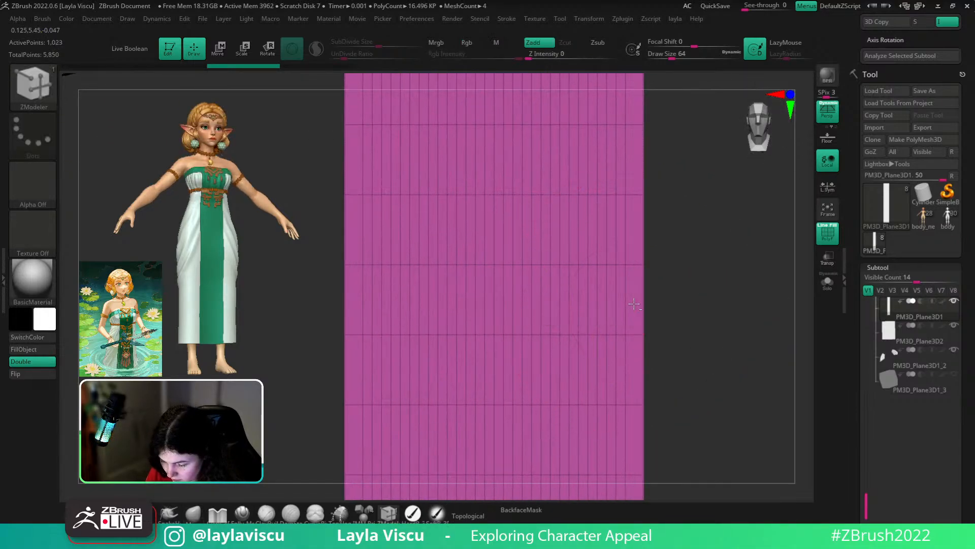
pyautogui.keyDown('alt'); pyautogui.click(616, 309); pyautogui.keyUp('alt')
pyautogui.keyDown('alt'); pyautogui.click(572, 308); pyautogui.keyUp('alt')
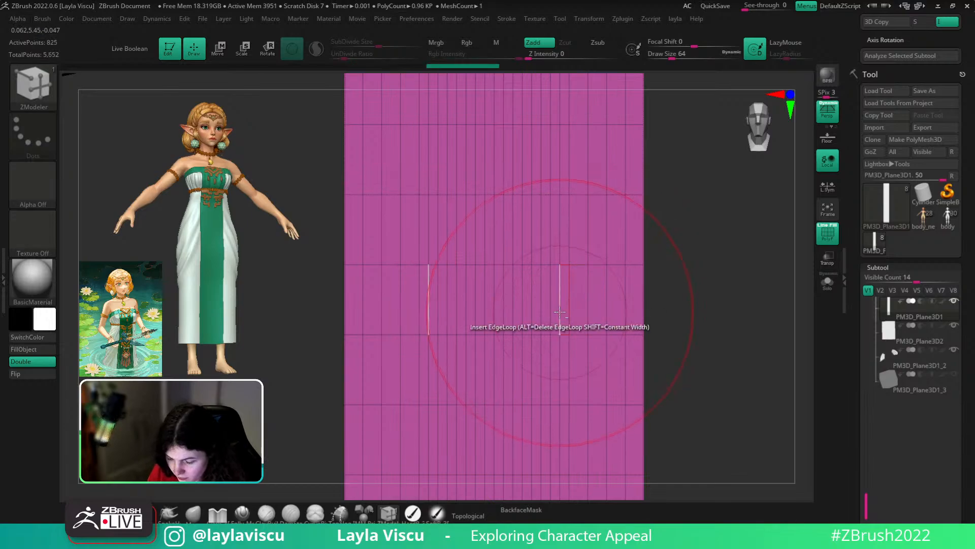
pyautogui.keyDown('alt'); pyautogui.click(557, 310); pyautogui.keyUp('alt')
pyautogui.keyDown('alt'); pyautogui.click(543, 313); pyautogui.keyUp('alt')
pyautogui.keyDown('alt'); pyautogui.click(523, 315); pyautogui.keyUp('alt')
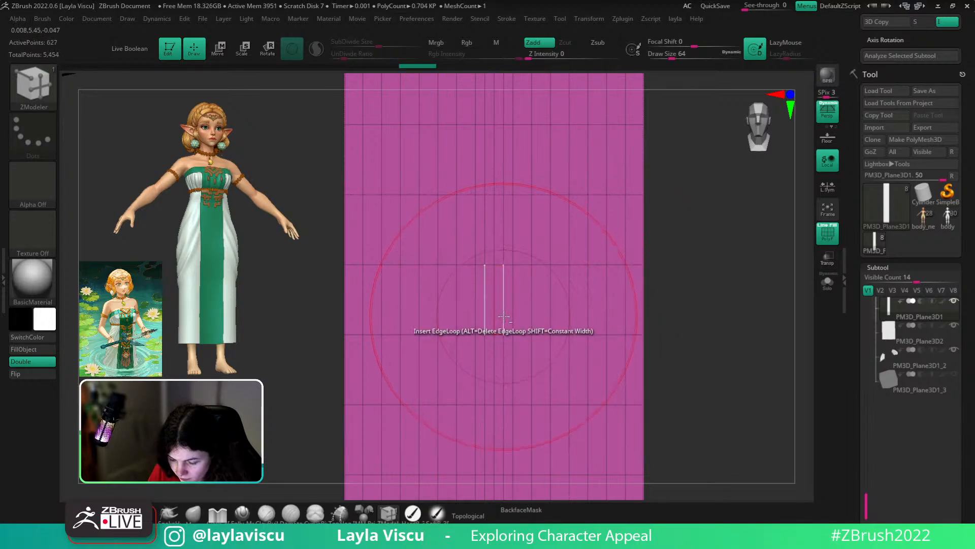
pyautogui.keyDown('alt'); pyautogui.click(503, 315); pyautogui.keyUp('alt')
# - Try to insert a horizontal edge loop across the blade below the guard
pyautogui.keyDown('ctrl'); pyautogui.moveTo(641, 331); pyautogui.dragTo(647, 296, button='right'); pyautogui.keyUp('ctrl')
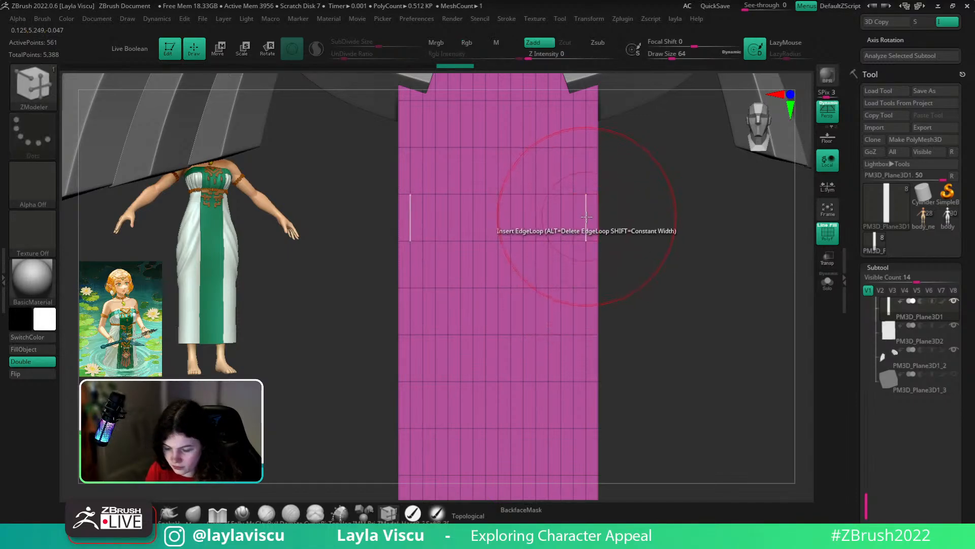
pyautogui.press('shift')
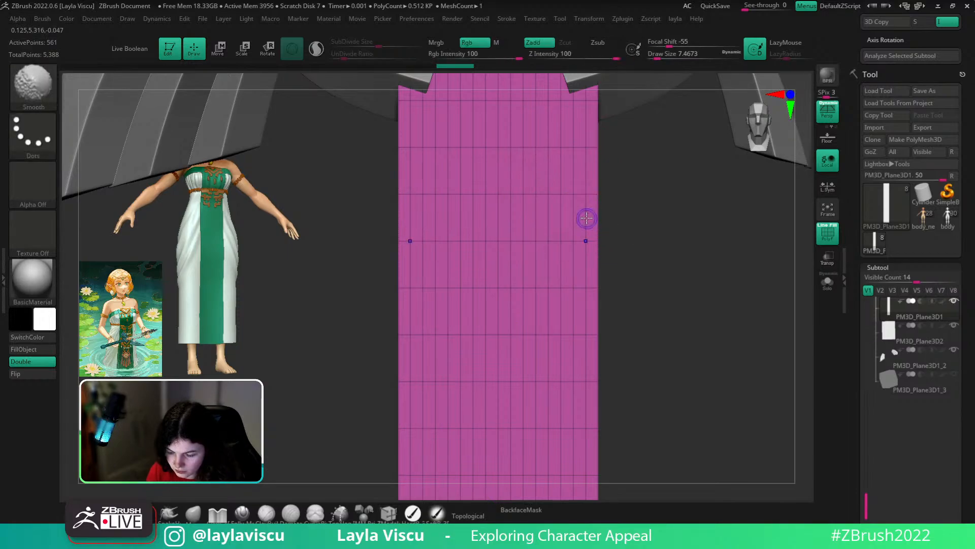
pyautogui.press('shift')
pyautogui.click(587, 264)
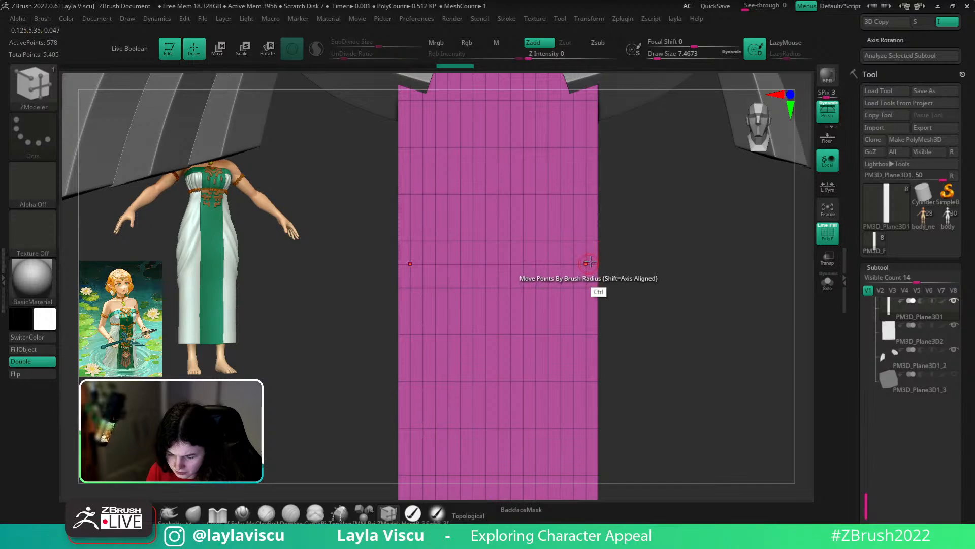
pyautogui.moveTo(640, 225); pyautogui.dragTo(639, 234)
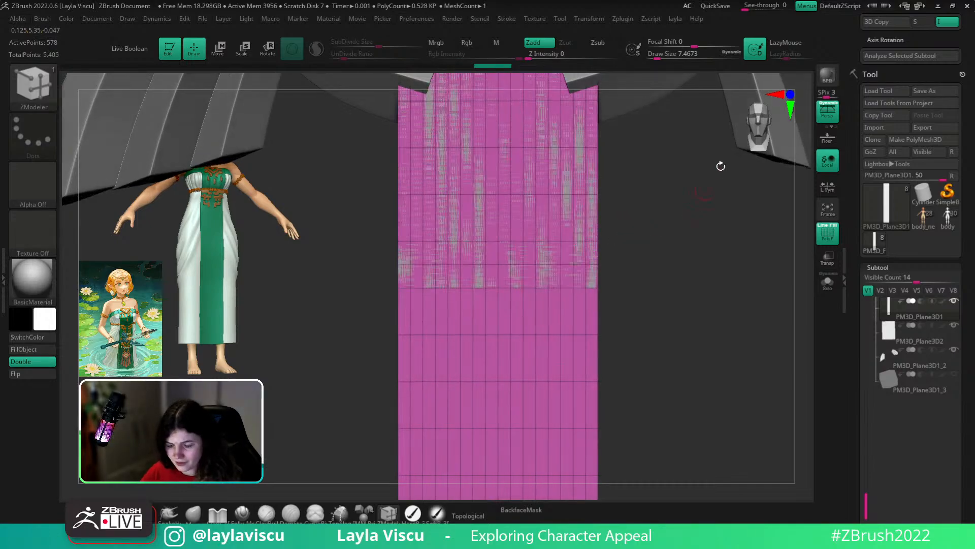
pyautogui.moveTo(721, 166)
pyautogui.mouseDown()
pyautogui.moveTo(657, 244)
pyautogui.moveTo(699, 272)
pyautogui.mouseUp()
pyautogui.press('shift')
pyautogui.hotkey('ctrl', 'z')
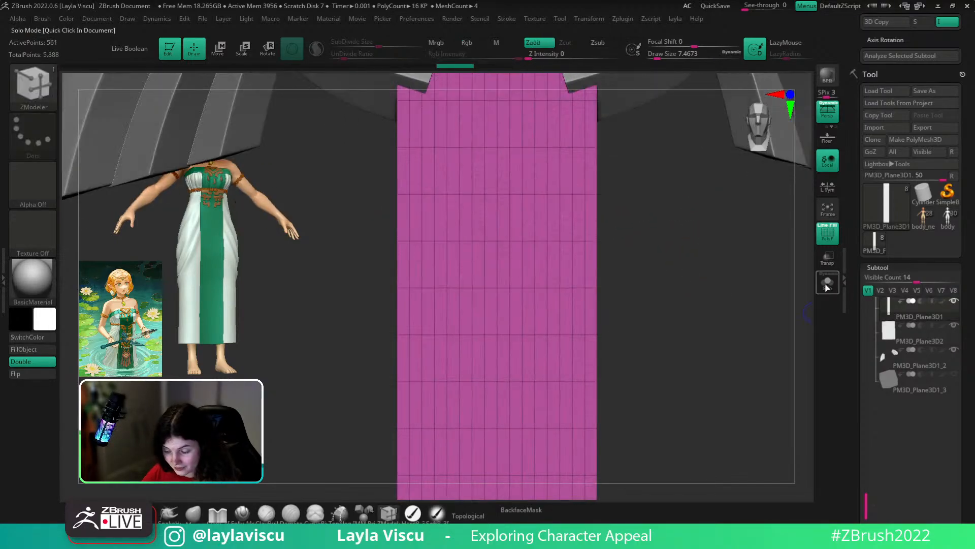
# - Isolate the blade and delete alternate lengthwise edge loops across its width with ZModeler, then show the whole sword again
pyautogui.click(827, 284)
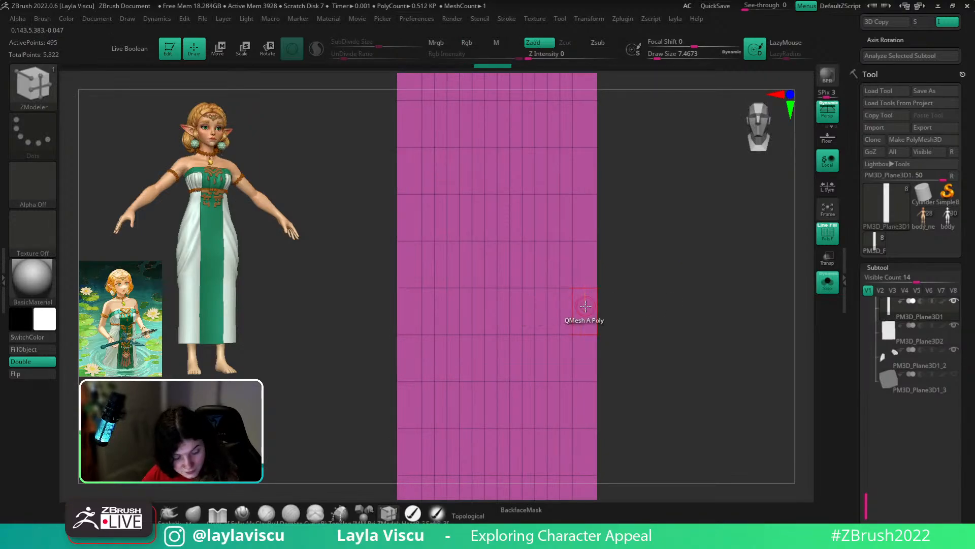
pyautogui.keyDown('alt'); pyautogui.click(561, 263); pyautogui.keyUp('alt')
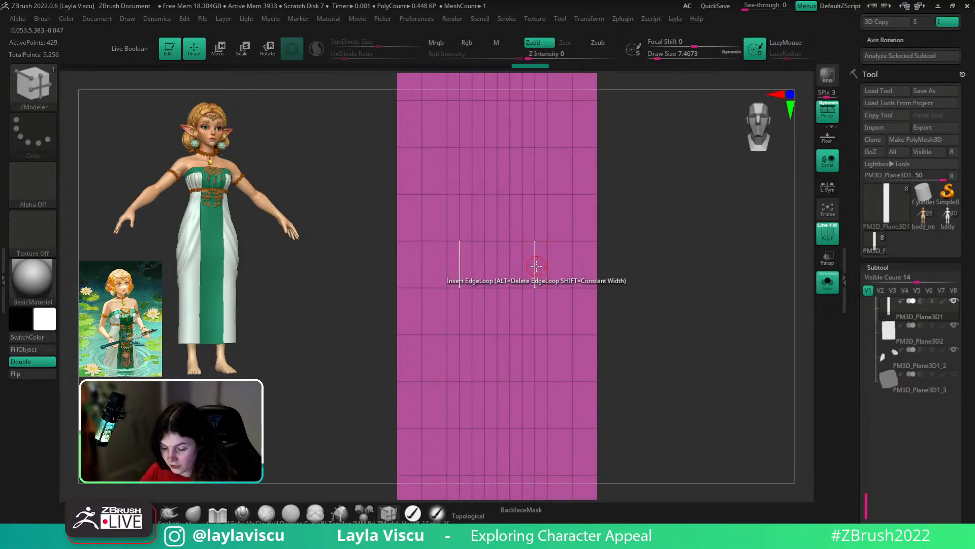
pyautogui.keyDown('alt'); pyautogui.click(535, 265); pyautogui.keyUp('alt')
pyautogui.keyDown('alt'); pyautogui.click(513, 265); pyautogui.keyUp('alt')
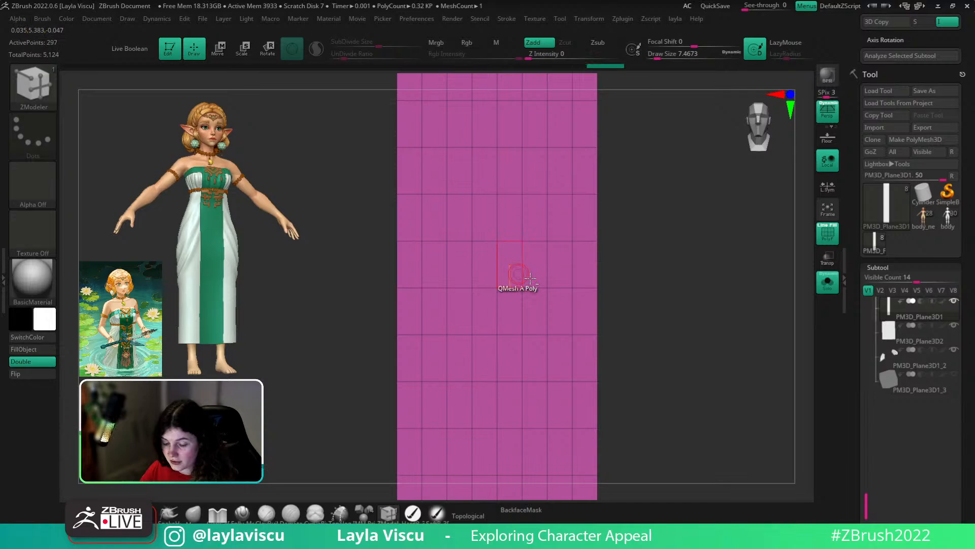
pyautogui.click(828, 283)
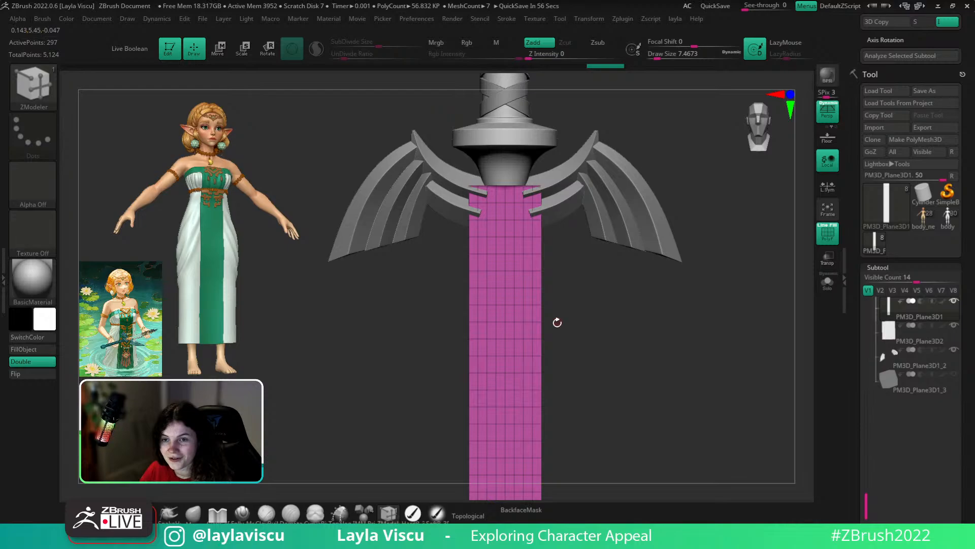
# - Show the Spotlight sword reference and line up the sword model's view over it
pyautogui.moveTo(670, 294); pyautogui.dragTo(664, 318)
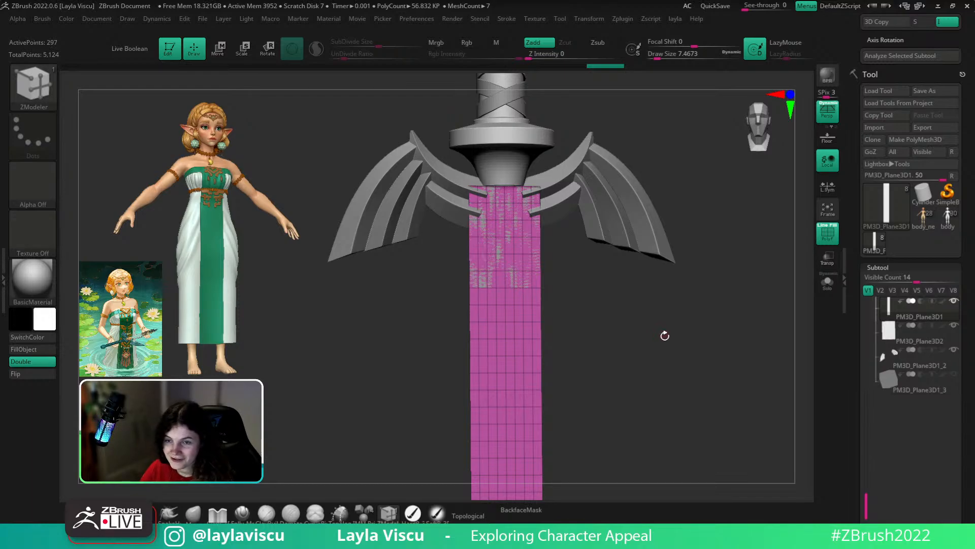
pyautogui.moveTo(643, 298)
pyautogui.keyDown('ctrl'); pyautogui.mouseDown(button='right')
pyautogui.moveTo(538, 287)
pyautogui.moveTo(554, 300)
pyautogui.mouseUp(button='right'); pyautogui.keyUp('ctrl')
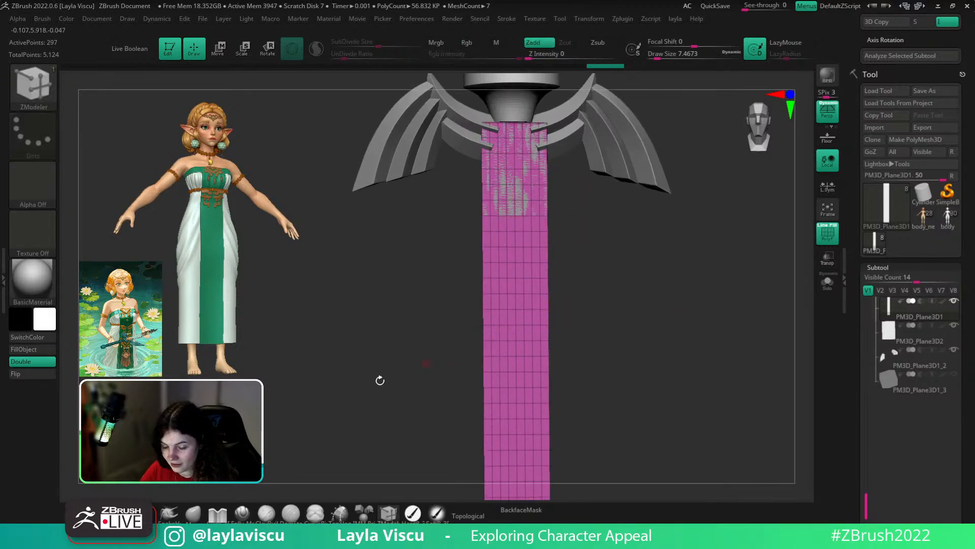
pyautogui.moveTo(972, 245); pyautogui.dragTo(973, 327)
pyautogui.moveTo(971, 285); pyautogui.dragTo(959, 165)
pyautogui.keyDown('ctrl'); pyautogui.moveTo(652, 299); pyautogui.dragTo(583, 285, button='right'); pyautogui.keyUp('ctrl')
pyautogui.hotkey('shift', 'z')
pyautogui.keyDown('ctrl'); pyautogui.moveTo(648, 315); pyautogui.dragTo(843, 343, button='right'); pyautogui.keyUp('ctrl')
pyautogui.keyDown('ctrl'); pyautogui.moveTo(752, 357); pyautogui.dragTo(729, 334, button='right'); pyautogui.keyUp('ctrl')
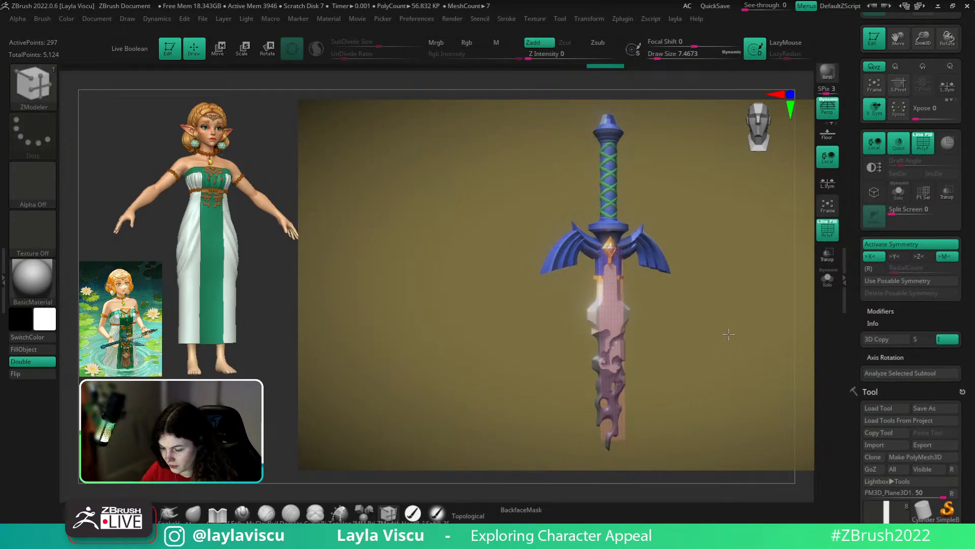
# - Fine-tune the sword's alignment to the Spotlight reference and store the view as Cust1 in ZAppLink Properties
pyautogui.scroll(5, 949, 382)
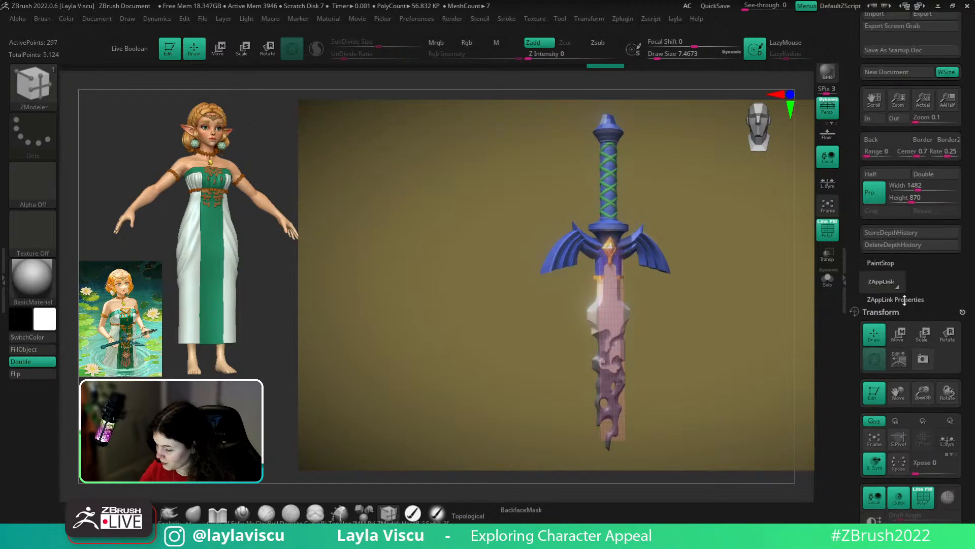
pyautogui.click(905, 301)
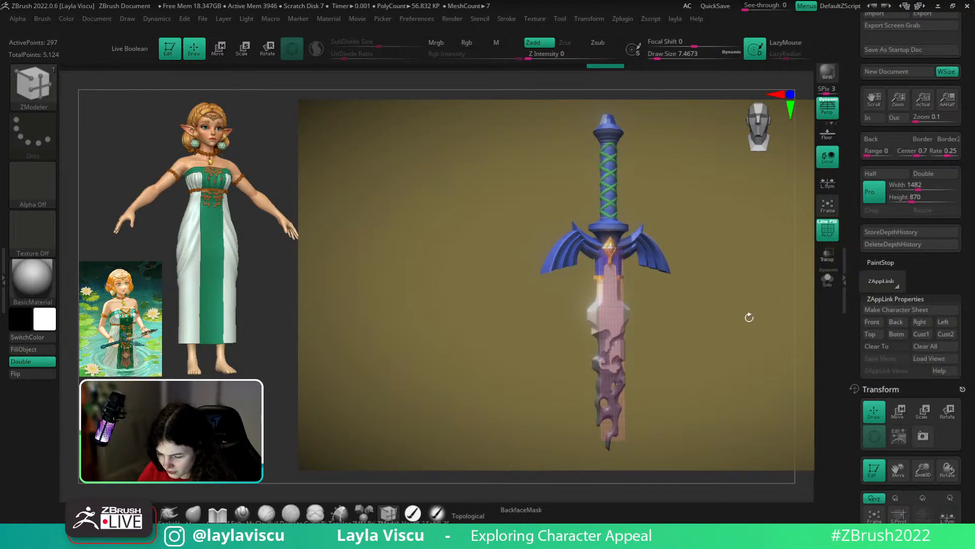
pyautogui.hotkey('shift', 'z')
pyautogui.hotkey('shift', 'z')
pyautogui.hotkey('shift', 'z')
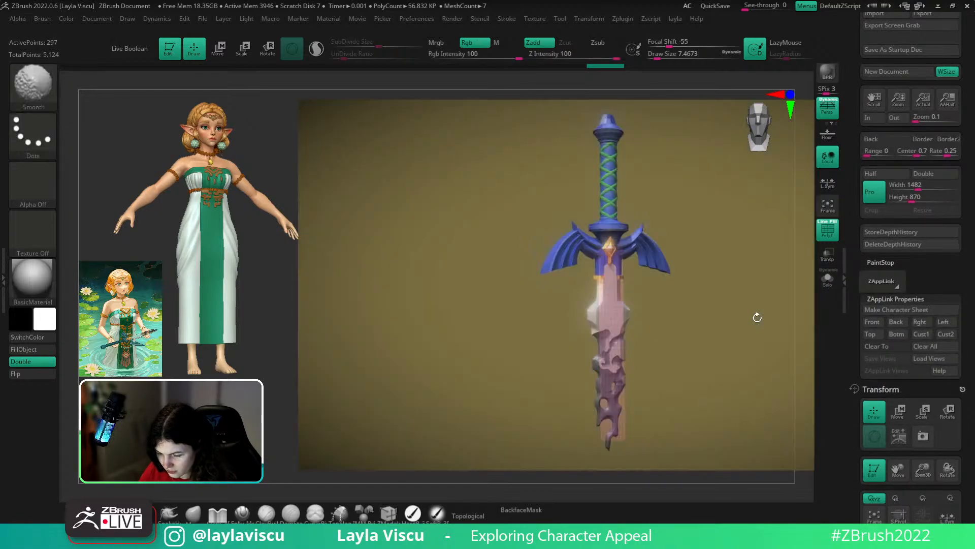
pyautogui.hotkey('shift', 'z')
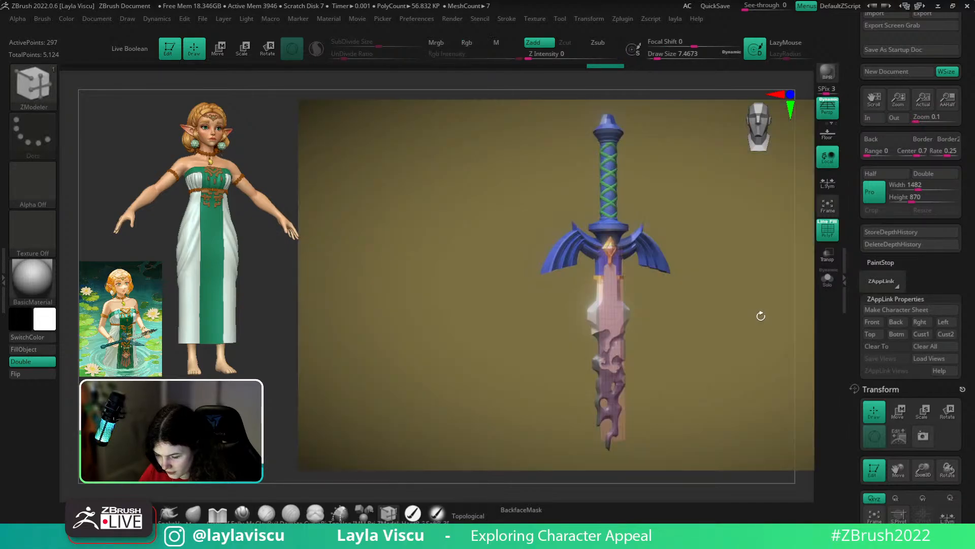
pyautogui.hotkey('shift', 'z')
pyautogui.hotkey('shift', 'z')
pyautogui.keyDown('ctrl'); pyautogui.moveTo(761, 317); pyautogui.dragTo(757, 349, button='right'); pyautogui.keyUp('ctrl')
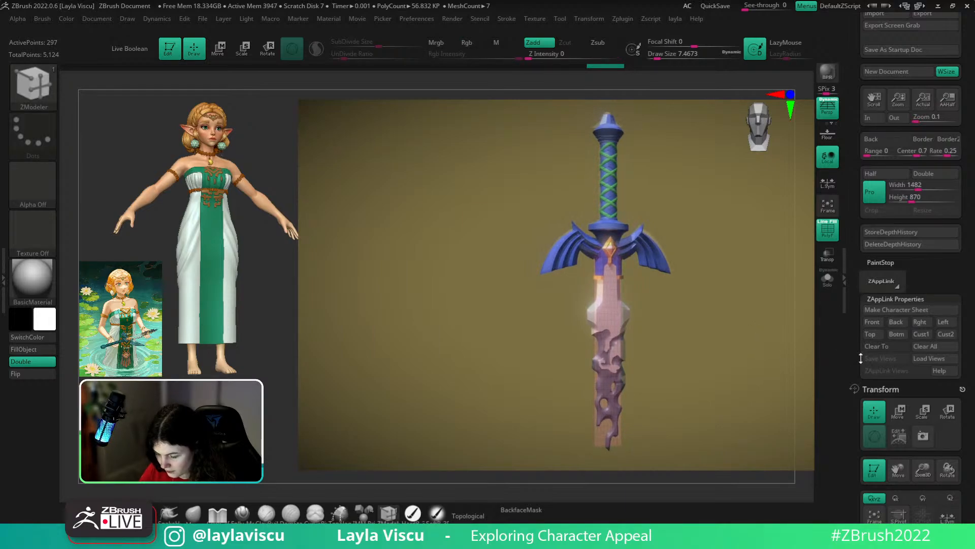
pyautogui.click(103, 19)
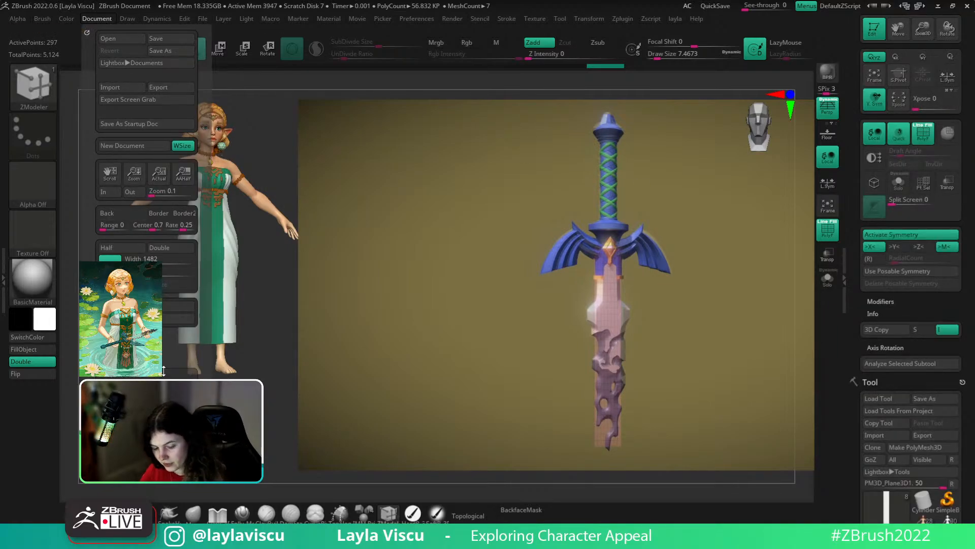
pyautogui.click(86, 32)
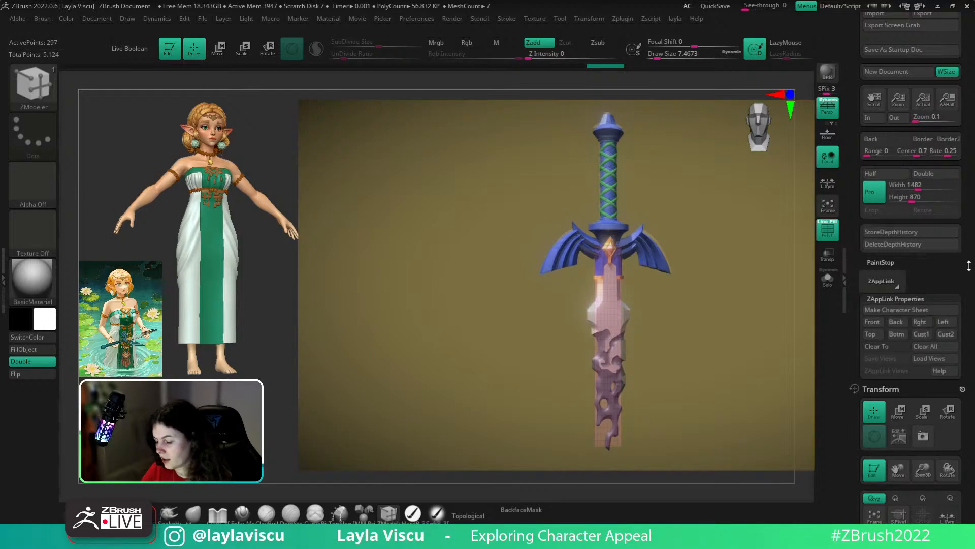
pyautogui.click(921, 334)
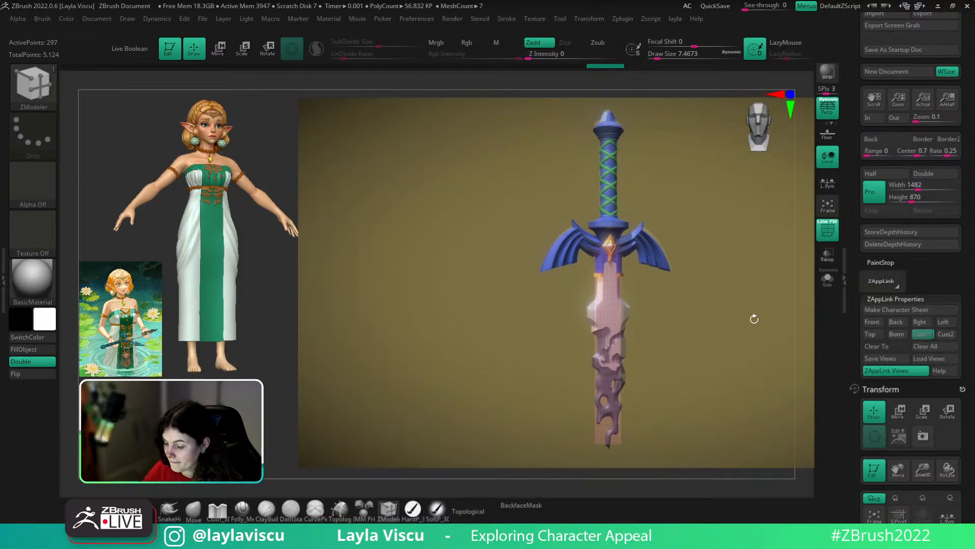
# - Hide the reference, orbit and zoom away from the sword, and recall the stored Cust1 view to test it
pyautogui.hotkey('shift', 'z')
pyautogui.moveTo(715, 304)
pyautogui.mouseDown()
pyautogui.moveTo(762, 307)
pyautogui.moveTo(616, 300)
pyautogui.mouseUp()
pyautogui.moveTo(667, 281); pyautogui.dragTo(669, 355)
pyautogui.keyDown('ctrl'); pyautogui.moveTo(669, 355); pyautogui.dragTo(751, 358, button='right'); pyautogui.keyUp('ctrl')
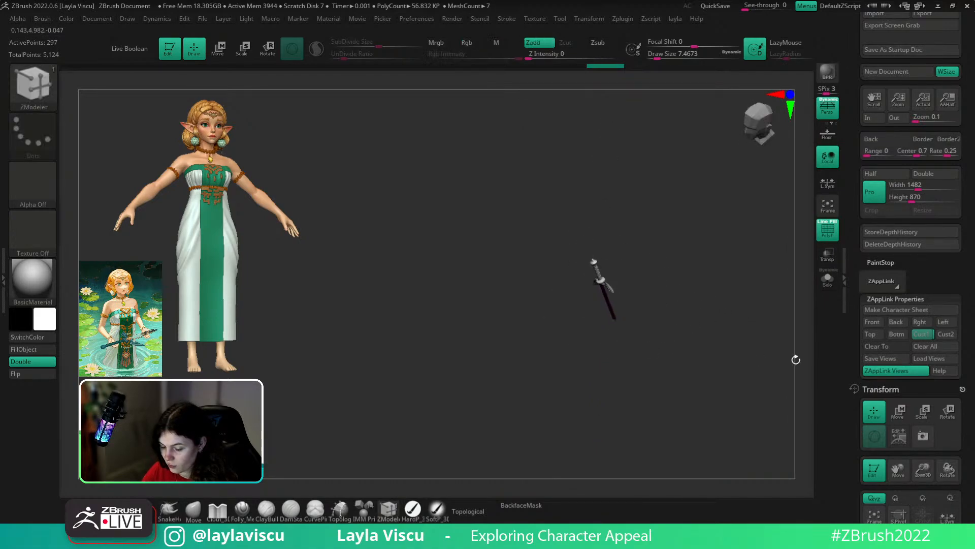
pyautogui.click(926, 334)
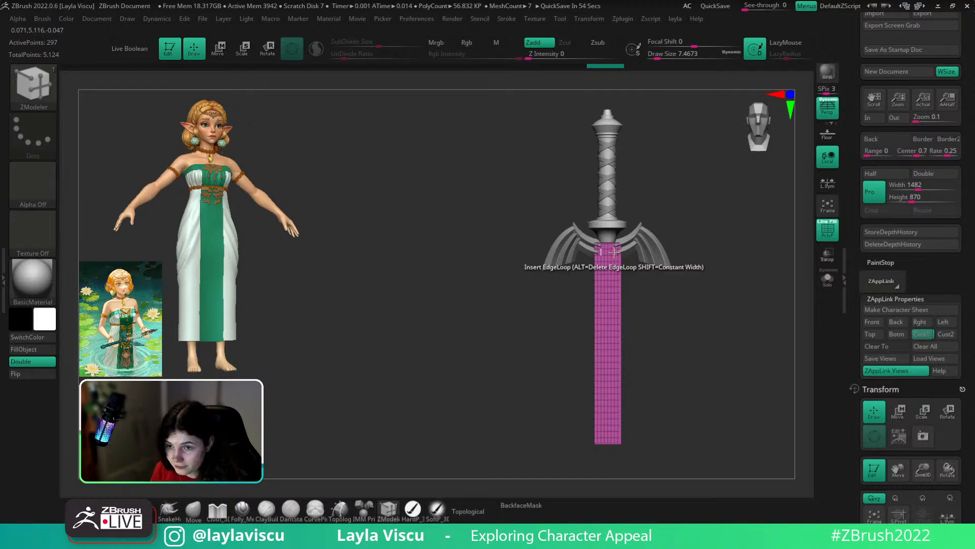
# - Mask off the upper blade and widen the unmasked sides of the lower blade to the flared outline in the reference
pyautogui.hotkey('shift', 'f')
pyautogui.hotkey('shift', 'z')
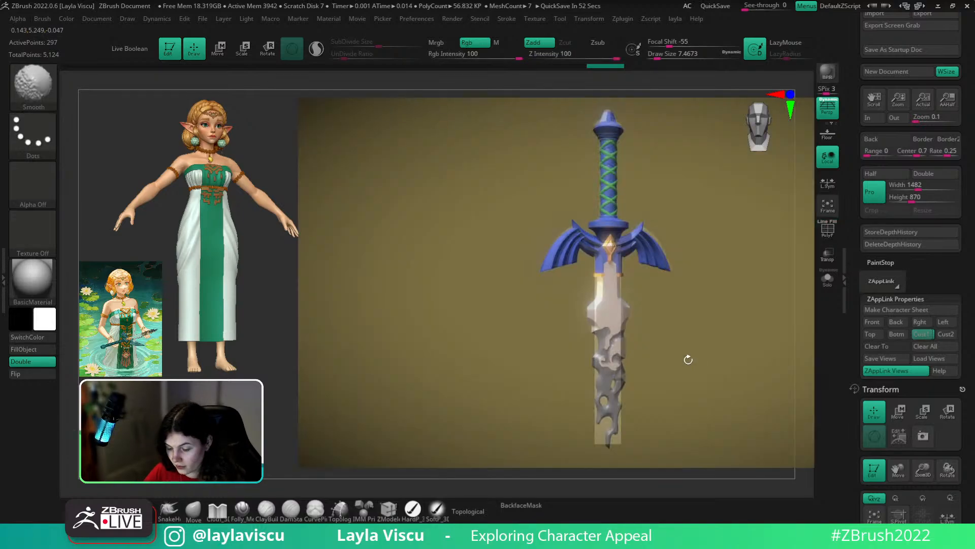
pyautogui.keyDown('ctrl'); pyautogui.moveTo(644, 302); pyautogui.dragTo(619, 464); pyautogui.keyUp('ctrl')
pyautogui.press('w')
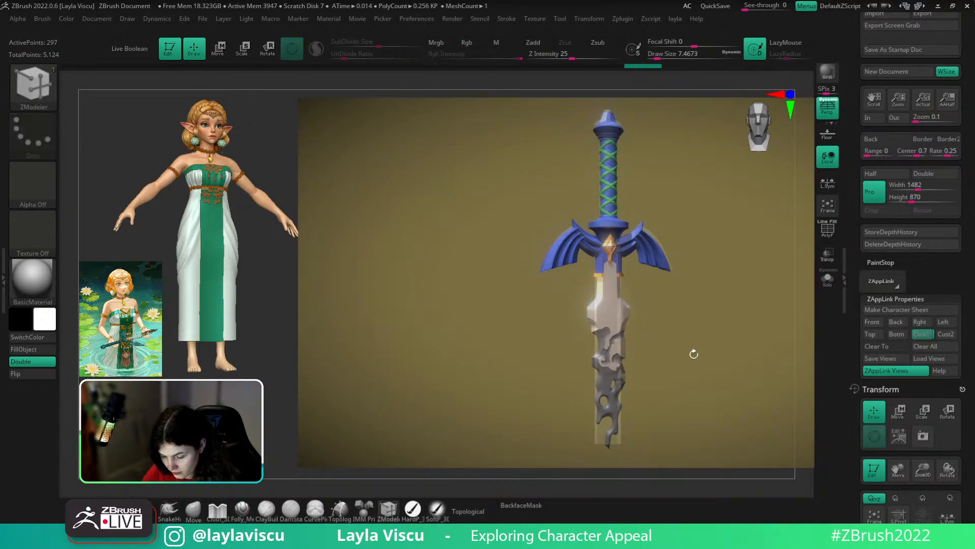
pyautogui.keyDown('ctrl'); pyautogui.moveTo(570, 344); pyautogui.dragTo(552, 347); pyautogui.keyUp('ctrl')
pyautogui.click(202, 509)
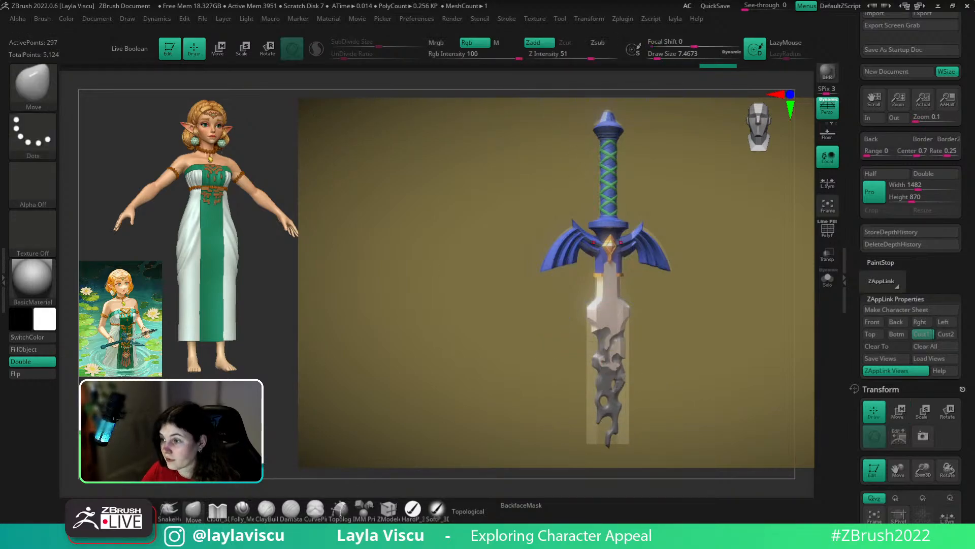
# - Hide the reference, clear the blade's mask, and inspect the wireframe around the flared shoulder
pyautogui.press('shift')
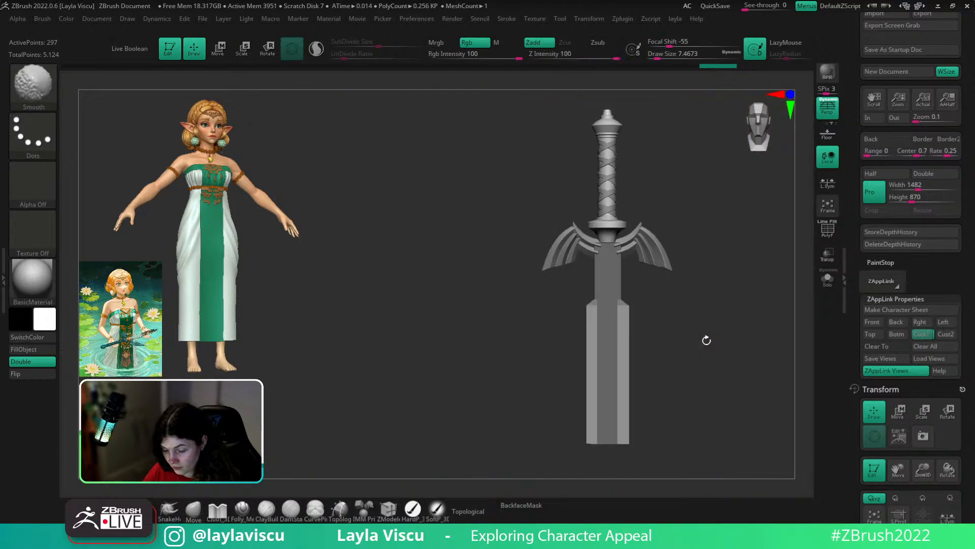
pyautogui.hotkey('shift', 'z')
pyautogui.hotkey('shift', 'z')
pyautogui.keyDown('ctrl'); pyautogui.moveTo(705, 341); pyautogui.dragTo(666, 356); pyautogui.keyUp('ctrl')
pyautogui.keyDown('ctrl'); pyautogui.moveTo(651, 359); pyautogui.dragTo(650, 401, button='right'); pyautogui.keyUp('ctrl')
pyautogui.hotkey('shift', 'f')
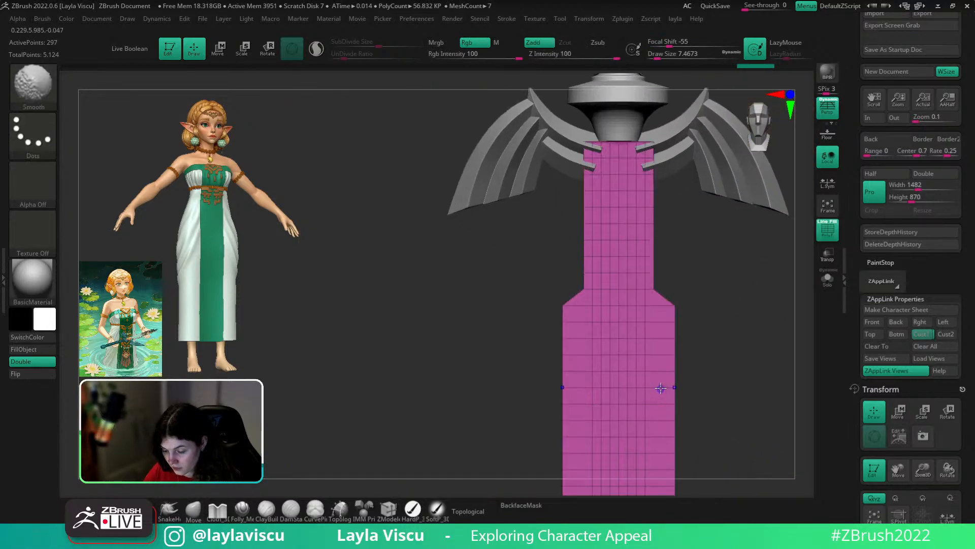
pyautogui.hotkey('shift', 'f')
# - Recall the Cust1 view, mask the narrow upper blade, and move the wide lower section slightly down
pyautogui.click(922, 334)
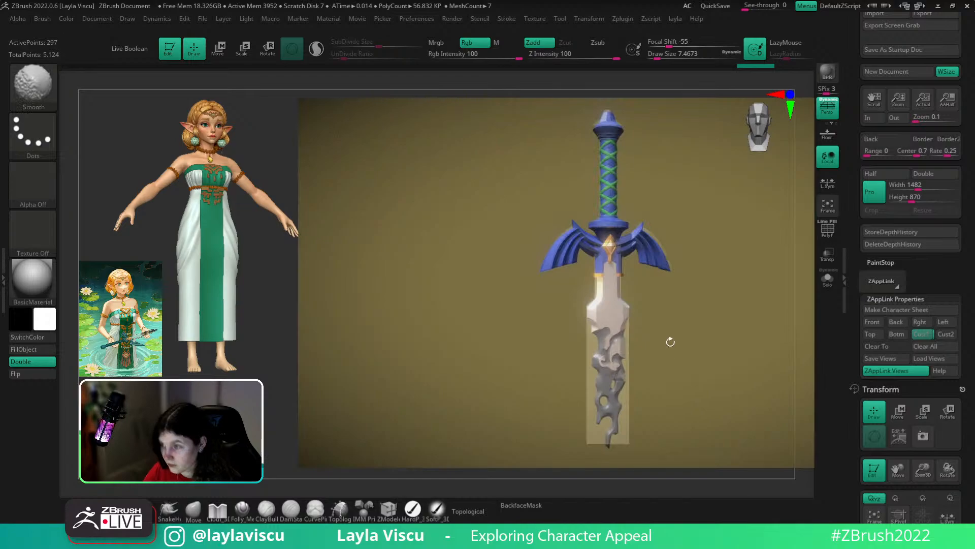
pyautogui.hotkey('shift', 'z')
pyautogui.hotkey('shift', 'f')
pyautogui.moveTo(538, 285)
pyautogui.keyDown('ctrl'); pyautogui.mouseDown(button='right')
pyautogui.moveTo(529, 315)
pyautogui.moveTo(565, 299)
pyautogui.mouseUp(button='right'); pyautogui.keyUp('ctrl')
pyautogui.moveTo(571, 430)
pyautogui.keyDown('ctrl'); pyautogui.mouseDown()
pyautogui.moveTo(762, 355)
pyautogui.moveTo(762, 239)
pyautogui.mouseUp(); pyautogui.keyUp('ctrl')
pyautogui.keyDown('ctrl'); pyautogui.click(757, 261); pyautogui.keyUp('ctrl')
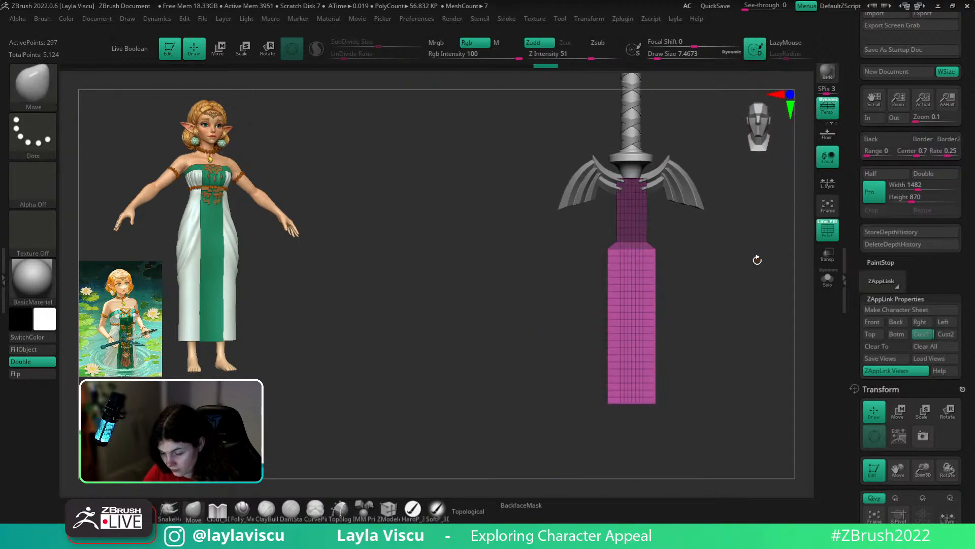
pyautogui.press('w')
pyautogui.moveTo(636, 234); pyautogui.dragTo(638, 238)
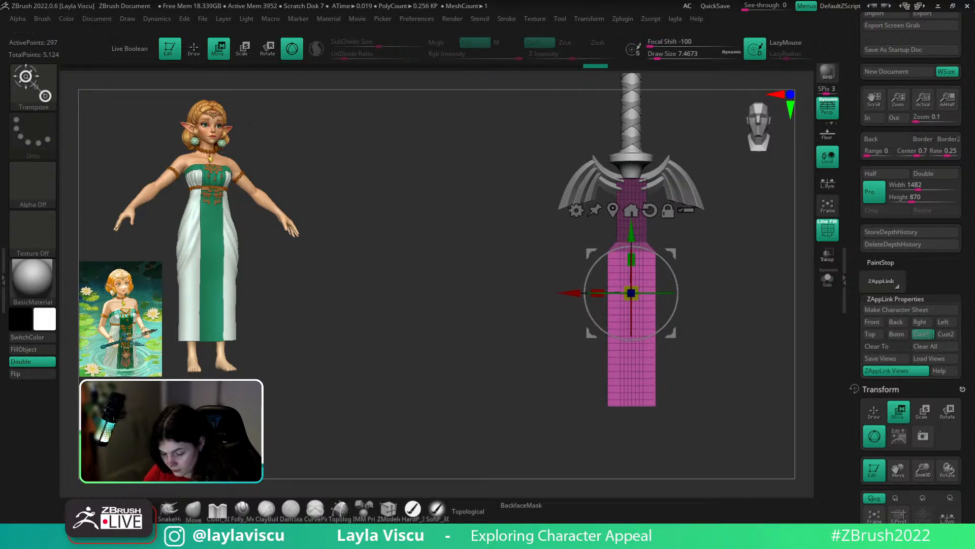
# - Compare the blade with the reference, then widen its lower section slightly and nudge it further down
pyautogui.press('q')
pyautogui.hotkey('shift', 'f')
pyautogui.hotkey('shift', 'z')
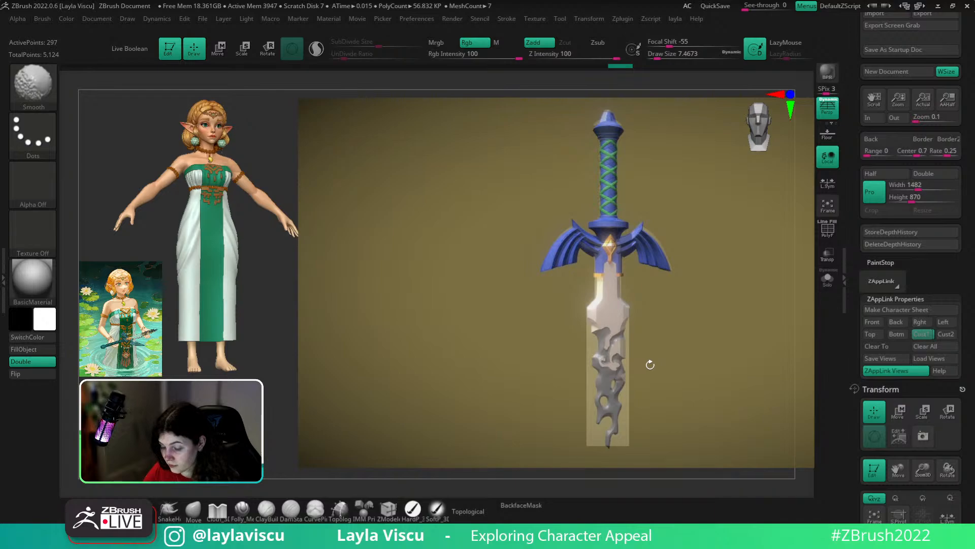
pyautogui.hotkey('shift', 'z')
pyautogui.hotkey('shift', 'z')
pyautogui.hotkey('shift', 'z')
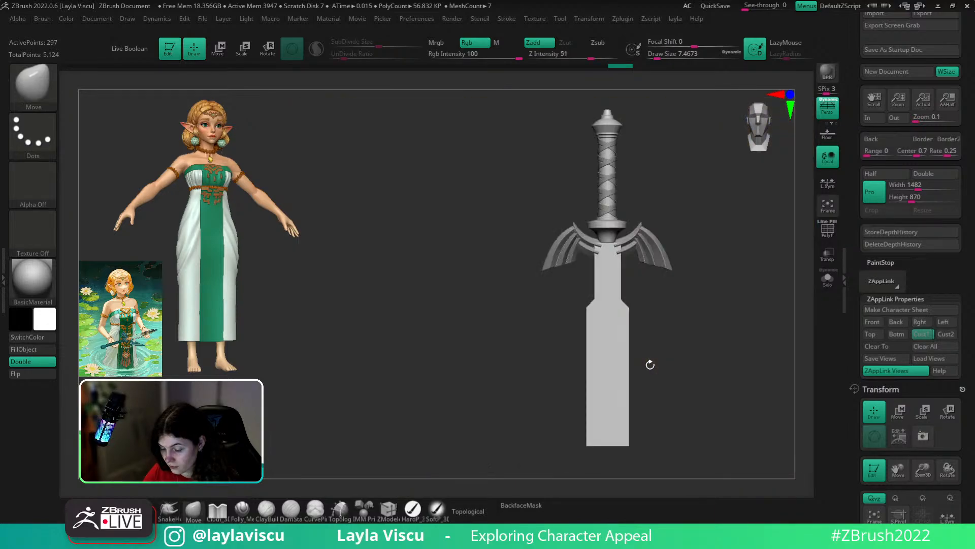
pyautogui.press('w')
pyautogui.moveTo(609, 278); pyautogui.dragTo(611, 280)
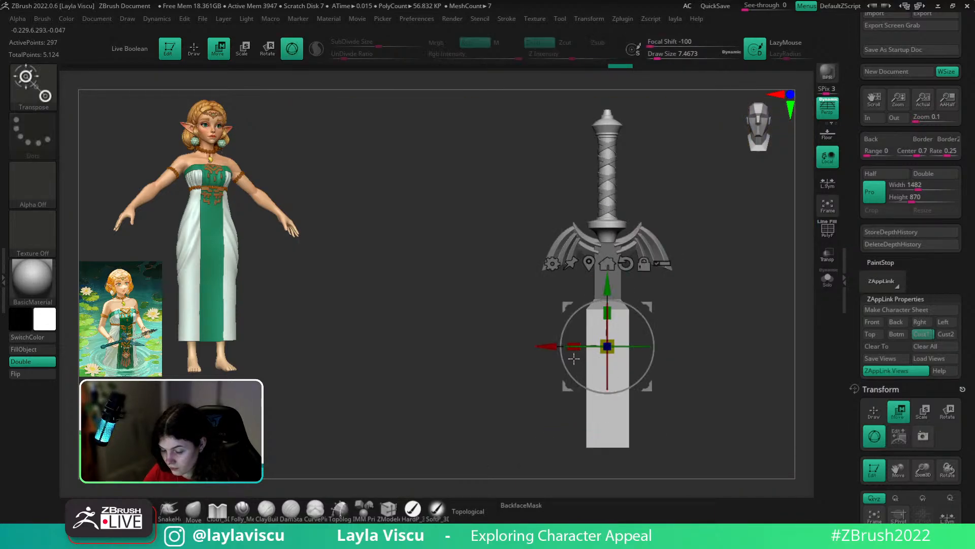
pyautogui.moveTo(572, 352); pyautogui.dragTo(571, 352)
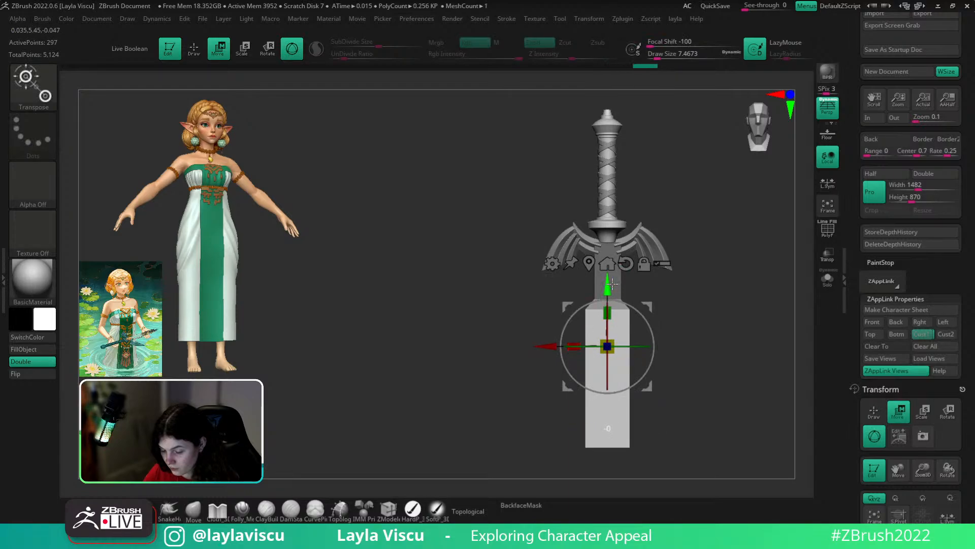
pyautogui.moveTo(611, 283); pyautogui.dragTo(612, 284)
pyautogui.click(197, 508)
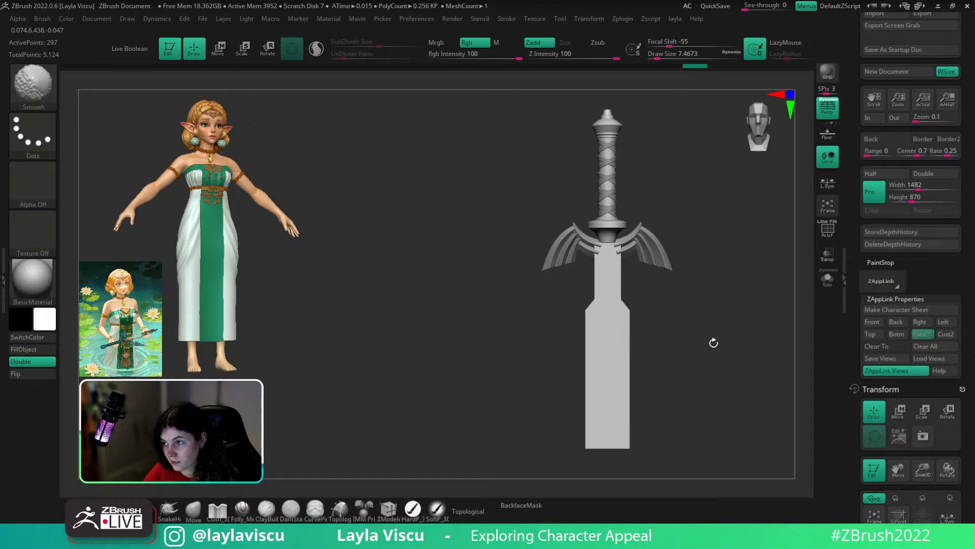
# - Show the blade's wireframe and delete a symmetrical pair of lengthwise edge loops with ZModeler
pyautogui.scroll(2, 686, 337)
pyautogui.hotkey('shift', 'f')
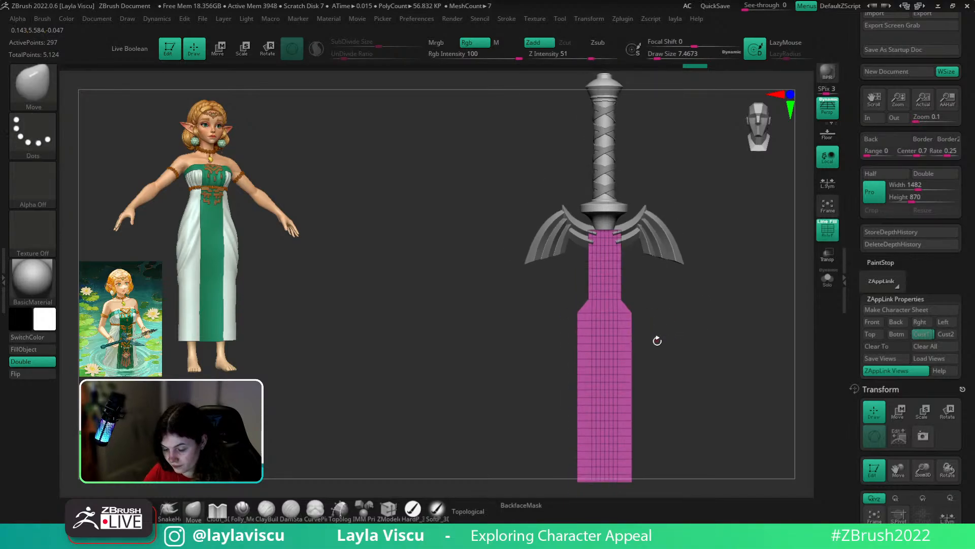
pyautogui.click(388, 507)
pyautogui.scroll(3, 605, 262)
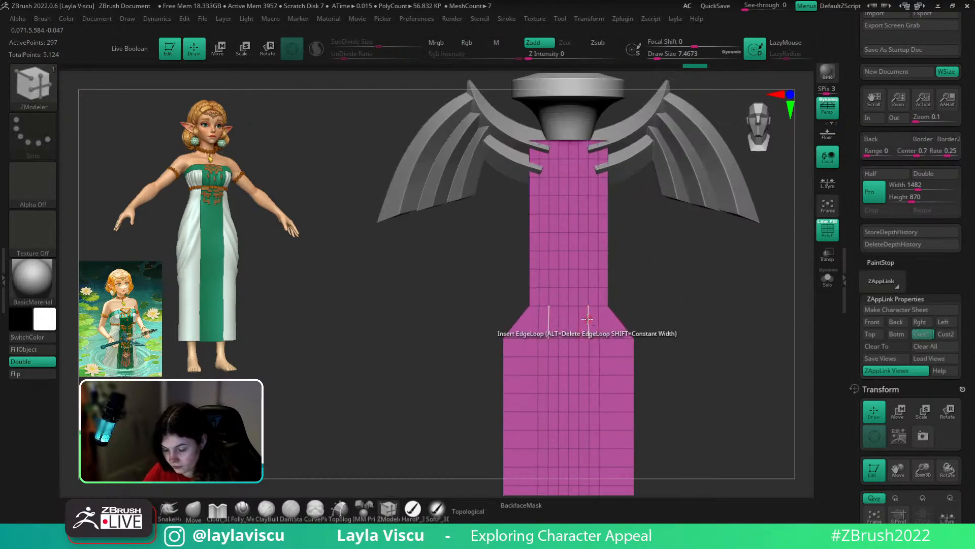
pyautogui.keyDown('alt'); pyautogui.click(587, 320); pyautogui.keyUp('alt')
# - Slide the blade's remaining lengthwise edge loops with ZModeler to space them evenly across its width, and select the Move brush
pyautogui.press('space')
pyautogui.click(664, 245)
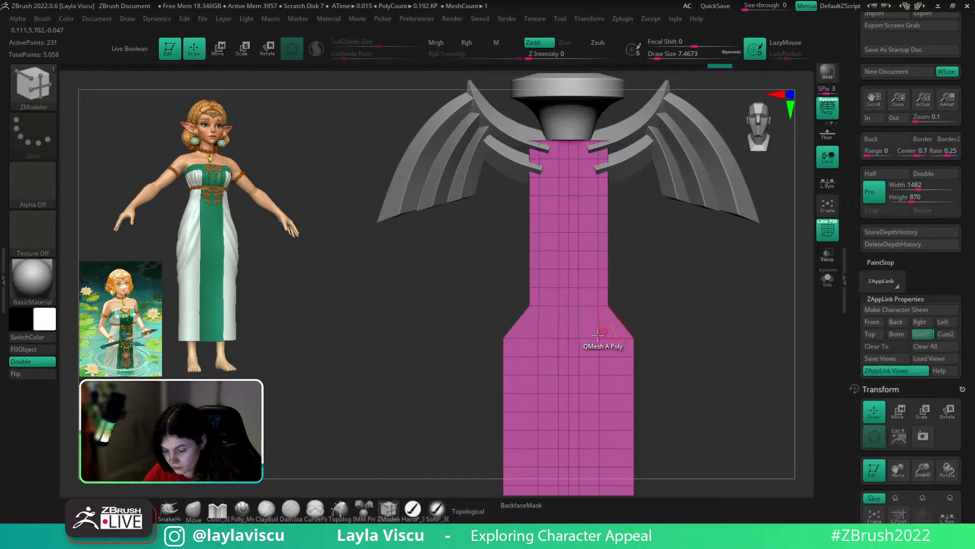
pyautogui.press('space')
pyautogui.click(554, 341)
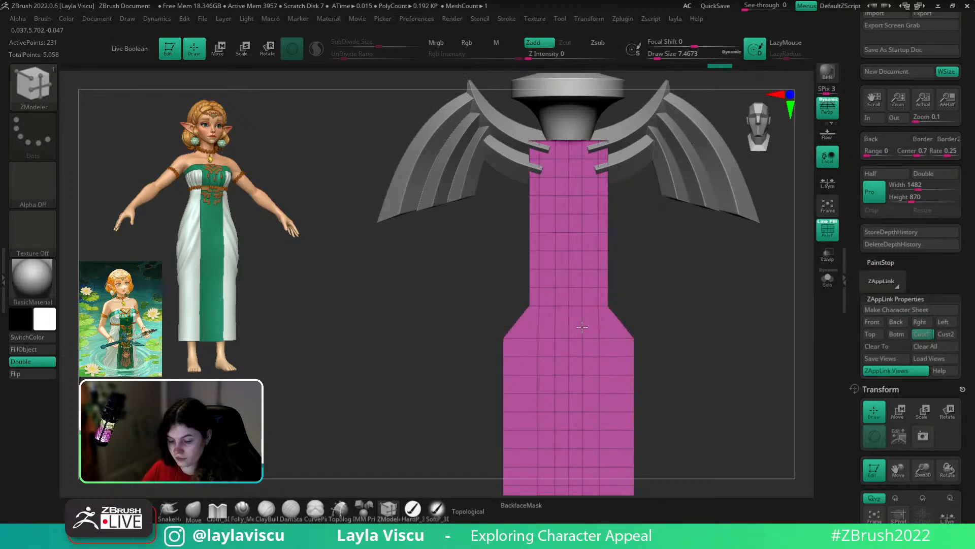
pyautogui.moveTo(600, 328)
pyautogui.mouseDown()
pyautogui.moveTo(614, 329)
pyautogui.moveTo(588, 327)
pyautogui.mouseUp()
pyautogui.moveTo(612, 330)
pyautogui.keyDown('ctrl'); pyautogui.mouseDown(button='right')
pyautogui.moveTo(675, 309)
pyautogui.moveTo(653, 324)
pyautogui.moveTo(629, 275)
pyautogui.moveTo(645, 296)
pyautogui.moveTo(627, 291)
pyautogui.moveTo(662, 322)
pyautogui.mouseUp(button='right'); pyautogui.keyUp('ctrl')
pyautogui.click(193, 511)
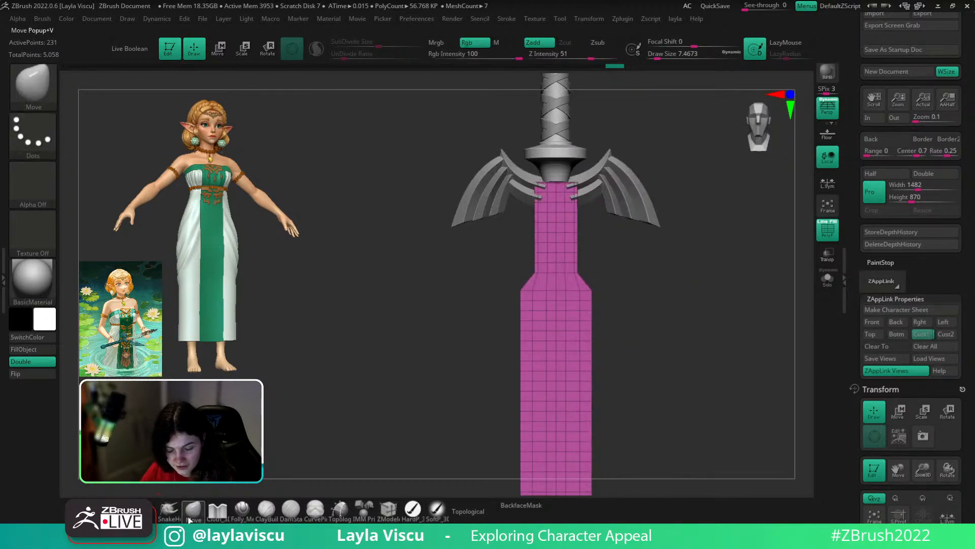
# - Insert single crosswise edge loops with ZModeler just above and below both corners of the blade's flared shoulder
pyautogui.moveTo(766, 299)
pyautogui.keyDown('ctrl'); pyautogui.mouseDown(button='right')
pyautogui.moveTo(731, 264)
pyautogui.moveTo(658, 333)
pyautogui.mouseUp(button='right'); pyautogui.keyUp('ctrl')
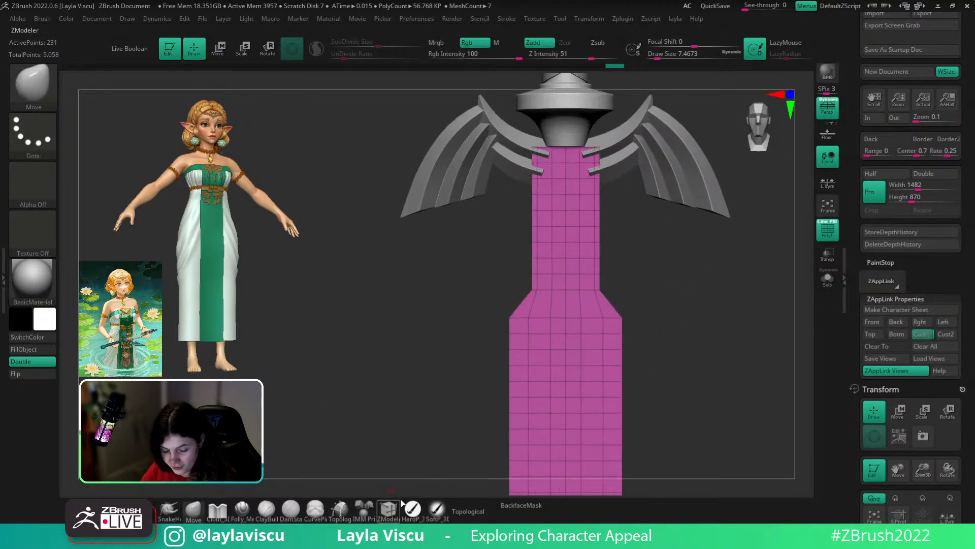
pyautogui.click(389, 509)
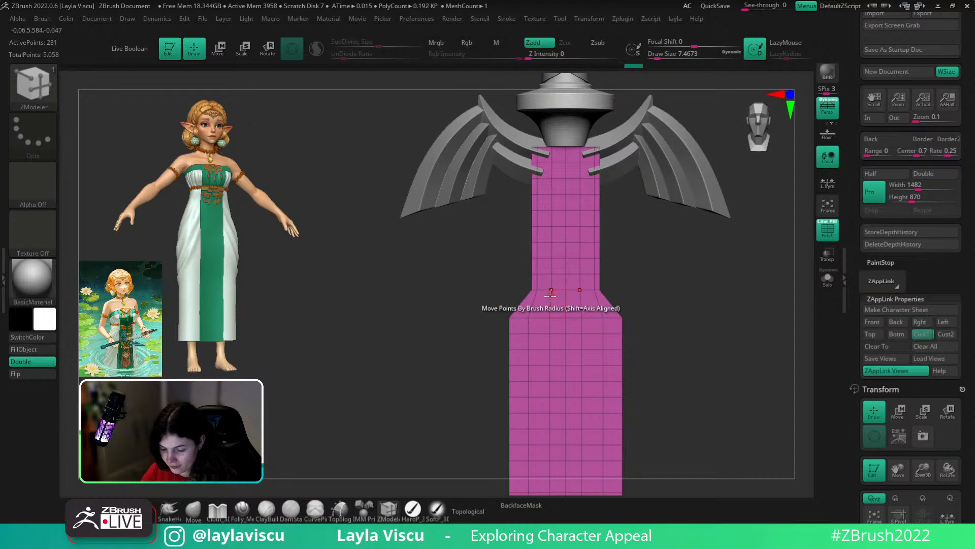
pyautogui.press('space')
pyautogui.click(533, 240)
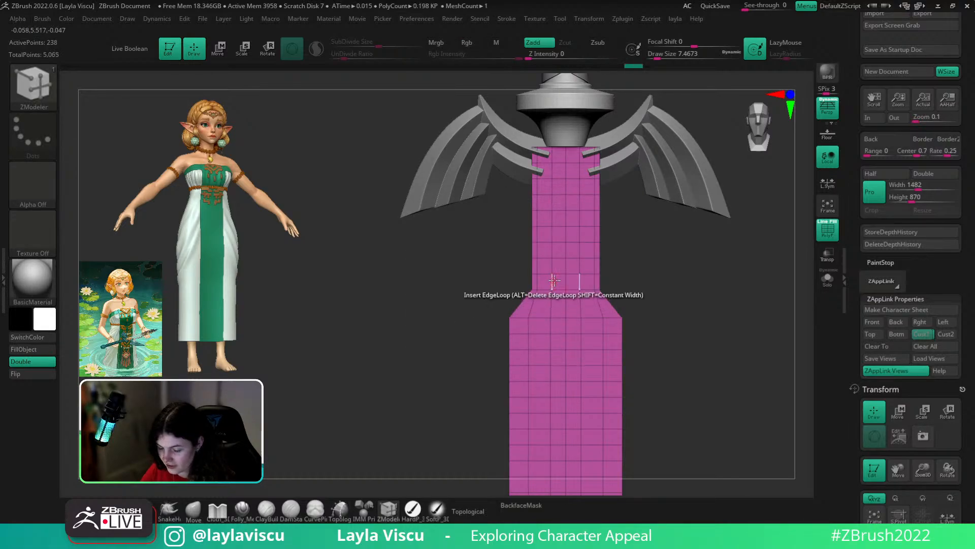
pyautogui.click(551, 285)
pyautogui.click(554, 314)
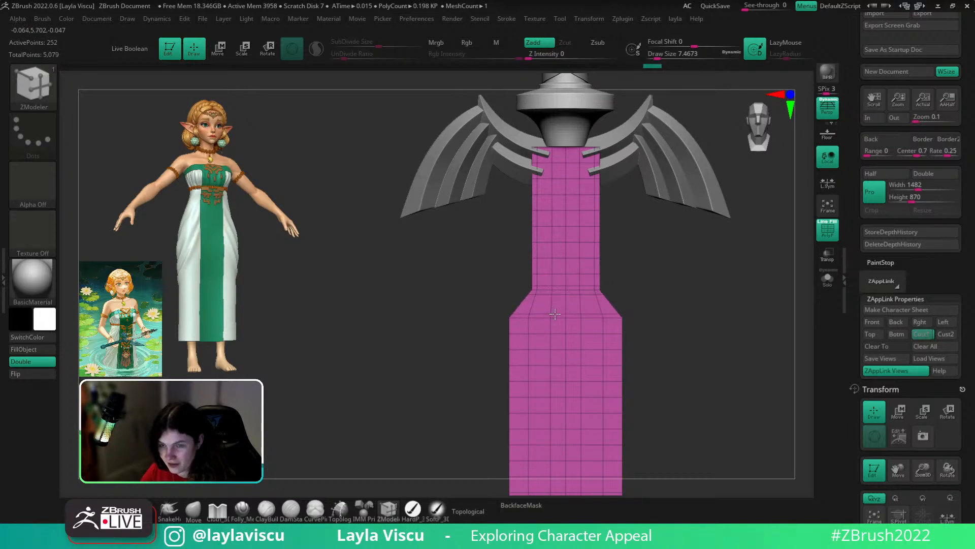
pyautogui.click(549, 321)
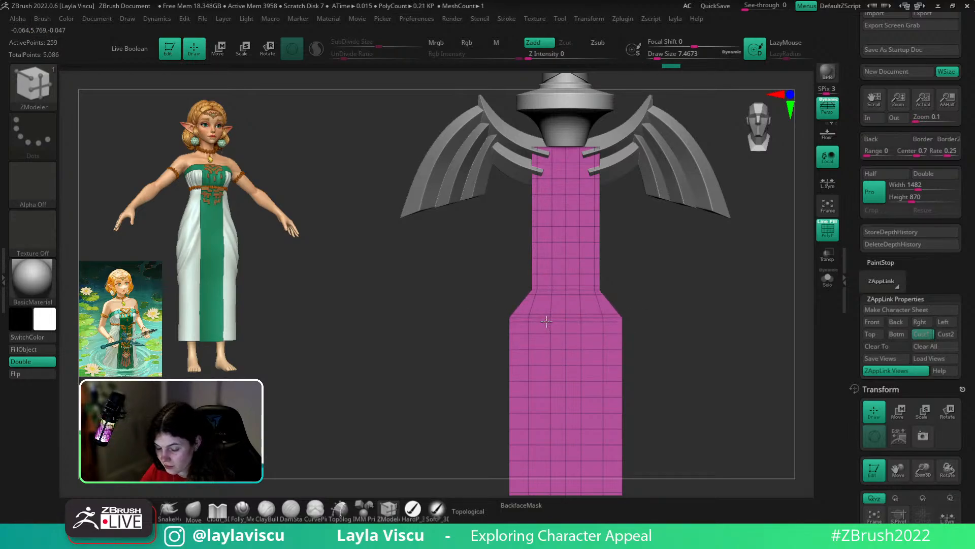
# - Insert a symmetrical pair of lengthwise edge loops close to the blade's outer edges with ZModeler
pyautogui.moveTo(561, 313)
pyautogui.keyDown('ctrl'); pyautogui.mouseDown(button='right')
pyautogui.moveTo(553, 296)
pyautogui.moveTo(561, 328)
pyautogui.moveTo(550, 299)
pyautogui.mouseUp(button='right'); pyautogui.keyUp('ctrl')
pyautogui.keyDown('alt'); pyautogui.moveTo(647, 368); pyautogui.dragTo(603, 239, button='right'); pyautogui.keyUp('alt')
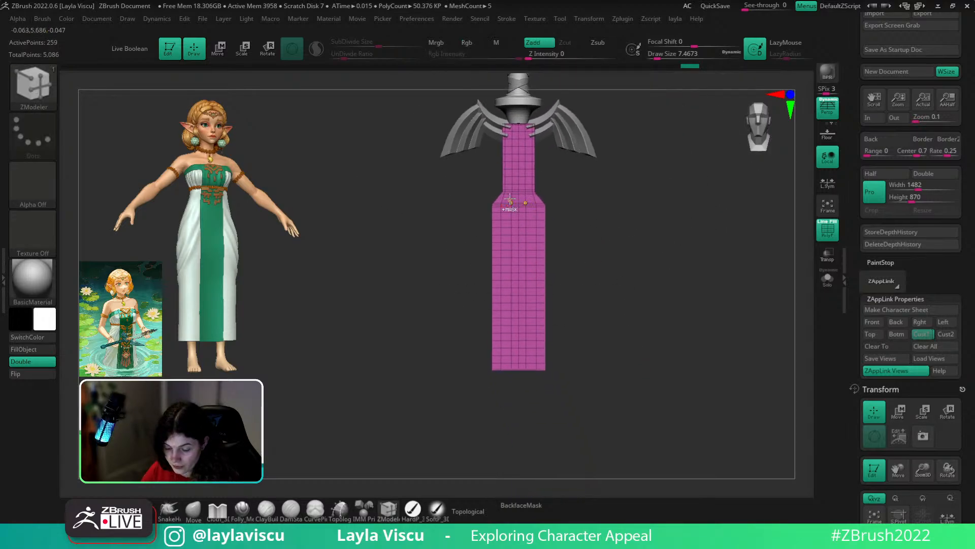
pyautogui.keyDown('ctrl'); pyautogui.moveTo(510, 197); pyautogui.dragTo(518, 218, button='right'); pyautogui.keyUp('ctrl')
pyautogui.press('space')
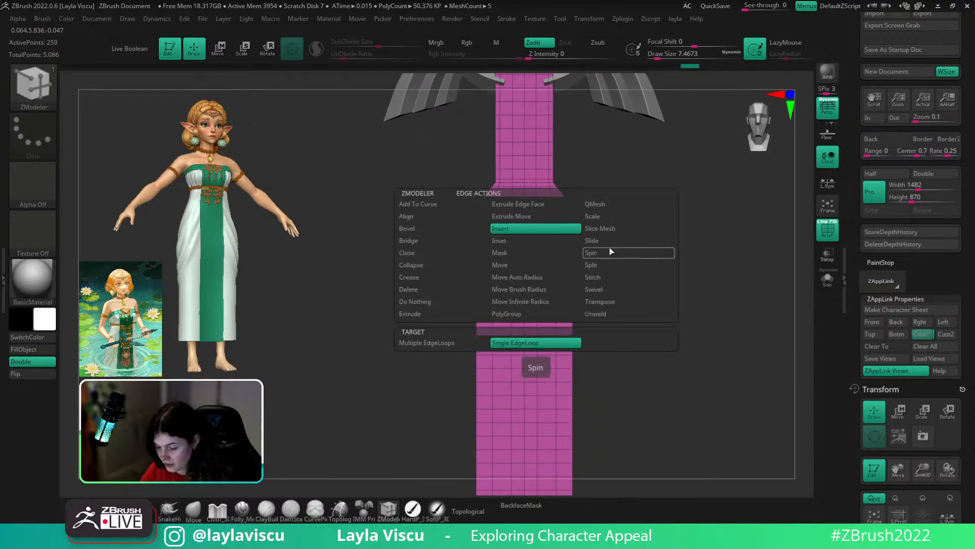
pyautogui.click(611, 252)
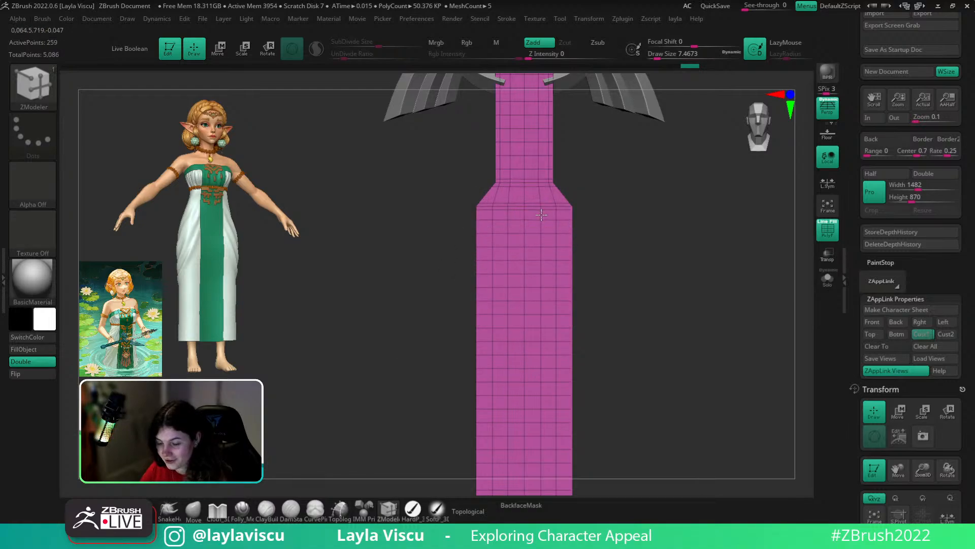
pyautogui.keyDown('alt'); pyautogui.moveTo(669, 180); pyautogui.dragTo(681, 251, button='right'); pyautogui.keyUp('alt')
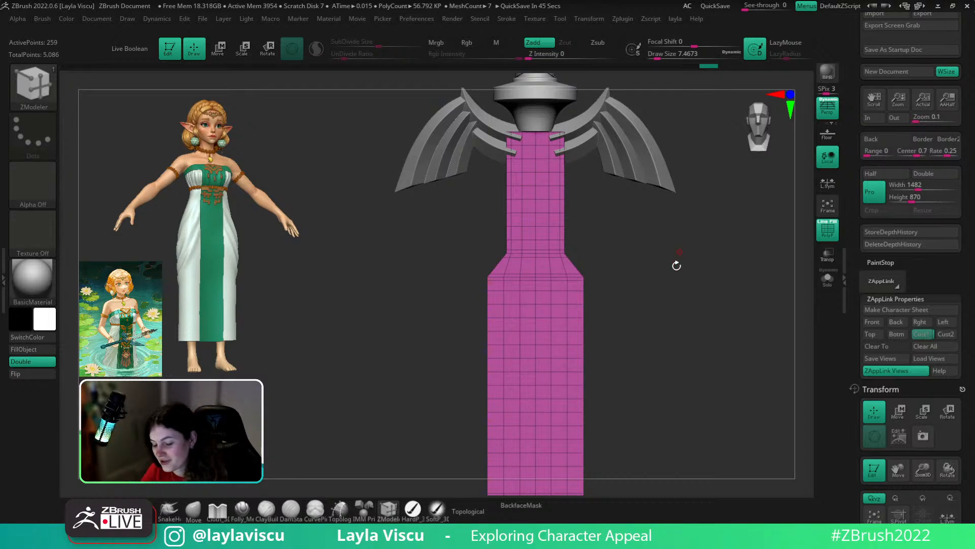
pyautogui.keyDown('ctrl'); pyautogui.moveTo(570, 258); pyautogui.dragTo(573, 262, button='right'); pyautogui.keyUp('ctrl')
pyautogui.moveTo(583, 290); pyautogui.dragTo(608, 289)
pyautogui.press('space')
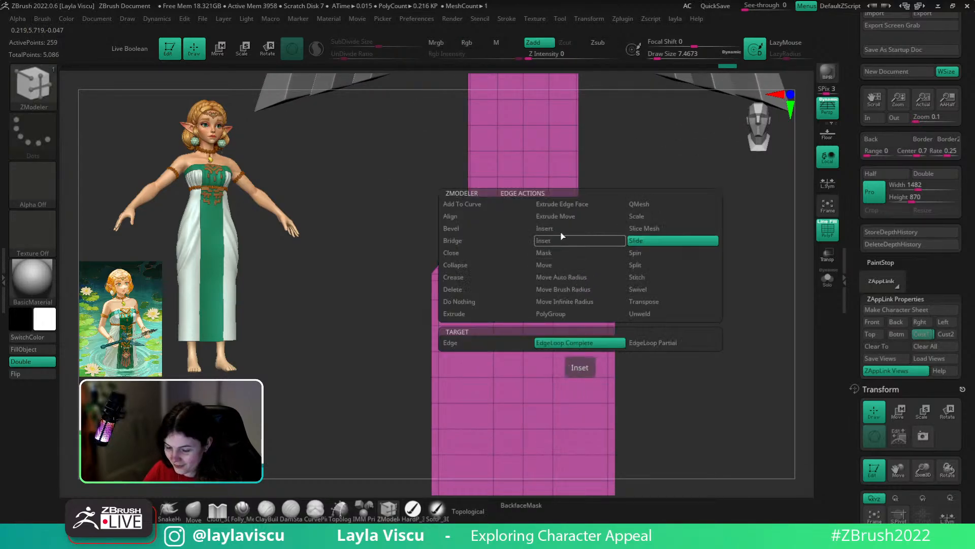
pyautogui.click(579, 239)
pyautogui.click(574, 279)
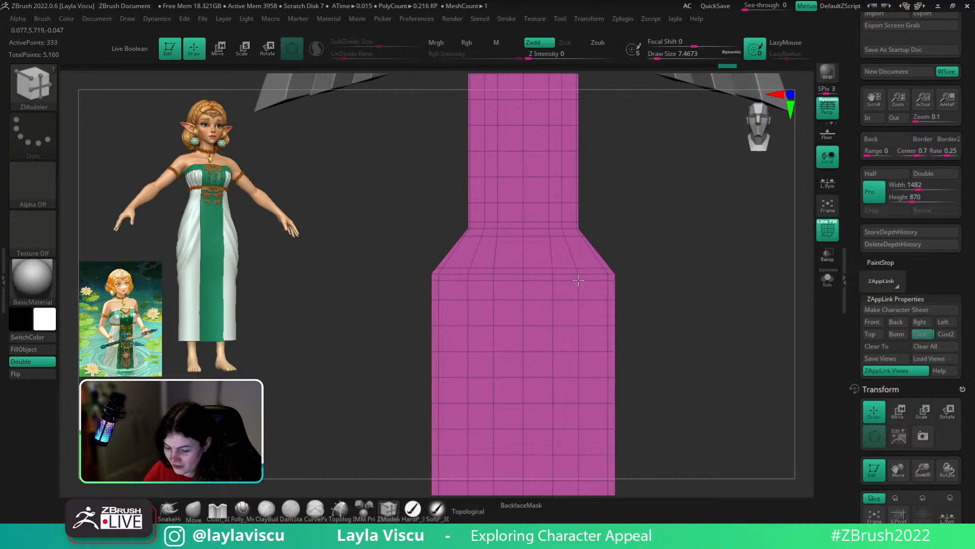
# - Inspect the blade's new edge loops from several angles, then compare its outline with the Spotlight reference from the Cust1 view
pyautogui.moveTo(579, 280); pyautogui.dragTo(485, 276, button='right')
pyautogui.moveTo(656, 257); pyautogui.dragTo(721, 233, button='right')
pyautogui.moveTo(574, 228); pyautogui.dragTo(600, 229, button='right')
pyautogui.keyDown('ctrl'); pyautogui.moveTo(745, 230); pyautogui.dragTo(670, 234, button='right'); pyautogui.keyUp('ctrl')
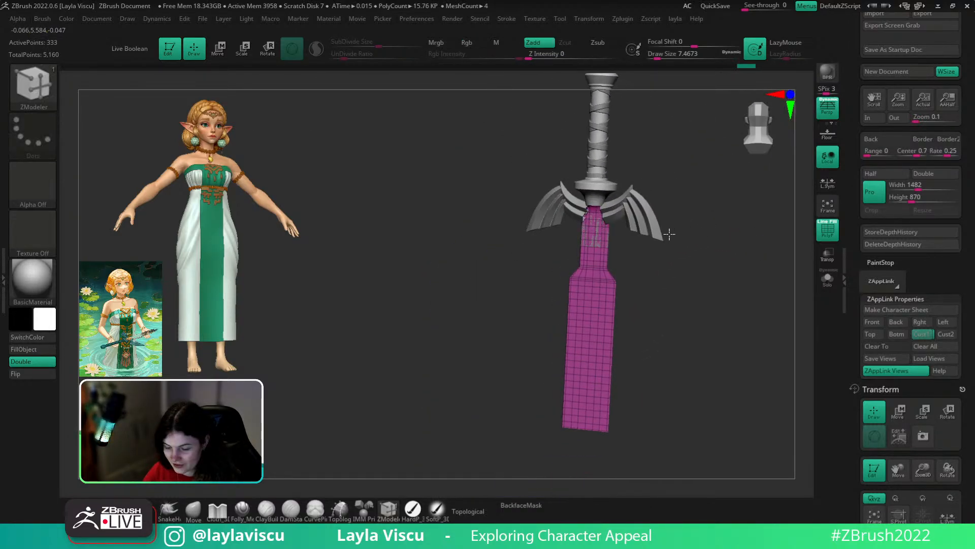
pyautogui.moveTo(729, 282)
pyautogui.mouseDown(button='right')
pyautogui.moveTo(684, 276)
pyautogui.moveTo(705, 281)
pyautogui.mouseUp(button='right')
pyautogui.keyDown('ctrl'); pyautogui.moveTo(585, 229); pyautogui.dragTo(623, 278, button='right'); pyautogui.keyUp('ctrl')
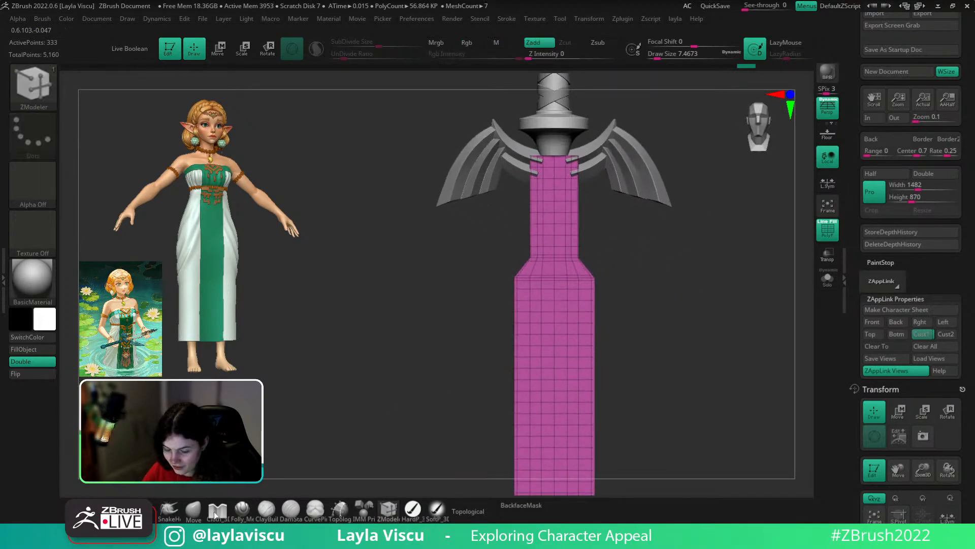
pyautogui.click(202, 510)
pyautogui.click(922, 335)
pyautogui.hotkey('shift', 'f')
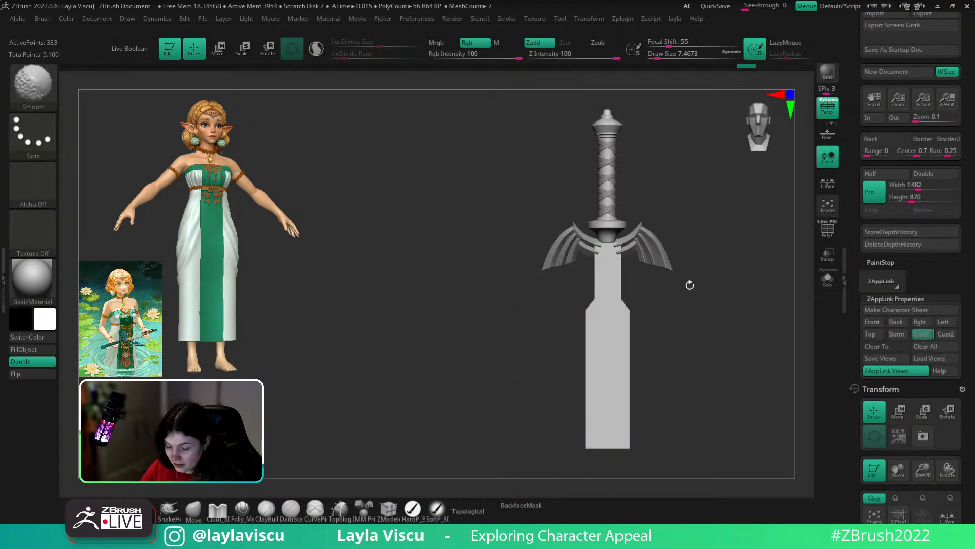
pyautogui.hotkey('shift', 'z')
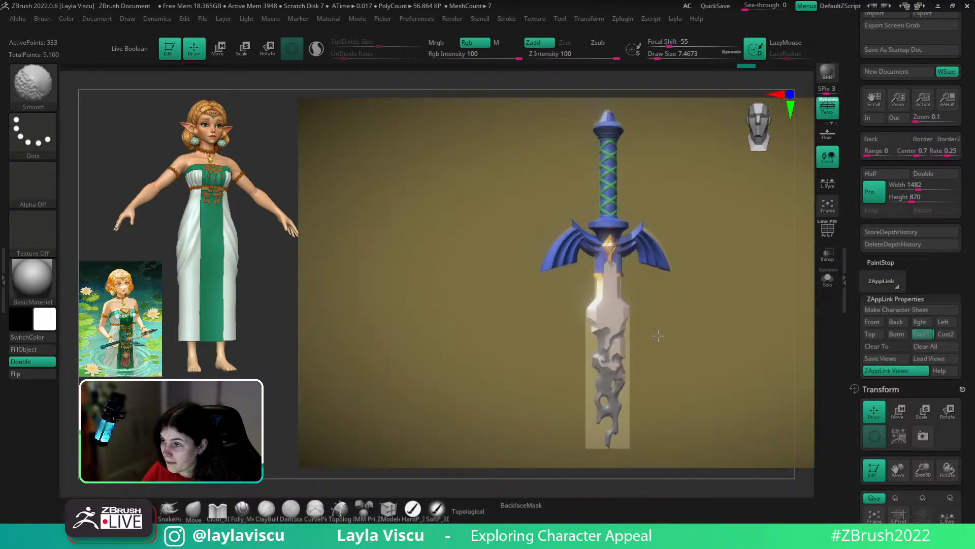
pyautogui.hotkey('shift', 'f')
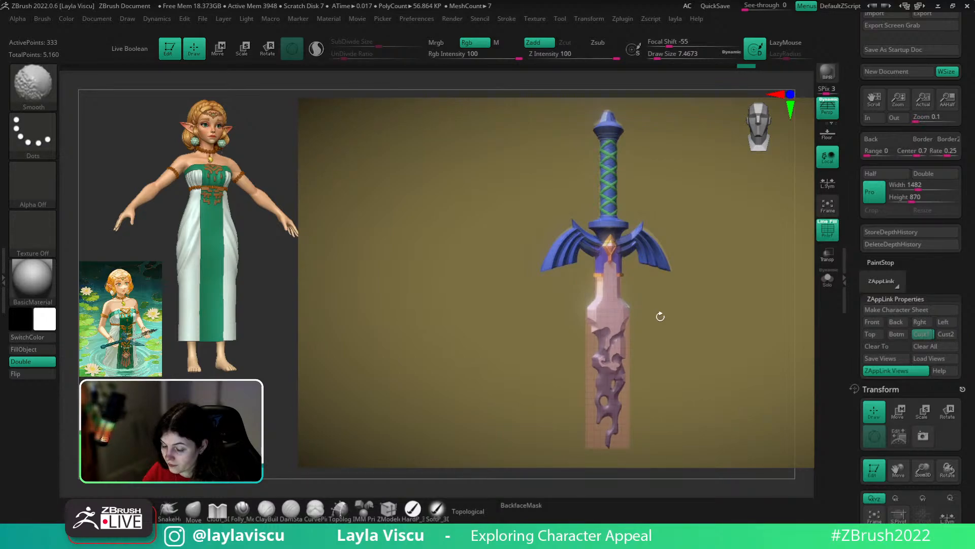
pyautogui.hotkey('shift', 'z')
# - Try insetting the blade with ZModeler's polygon Inset, targeting Polygroup All in Equidistant mode
pyautogui.click(390, 509)
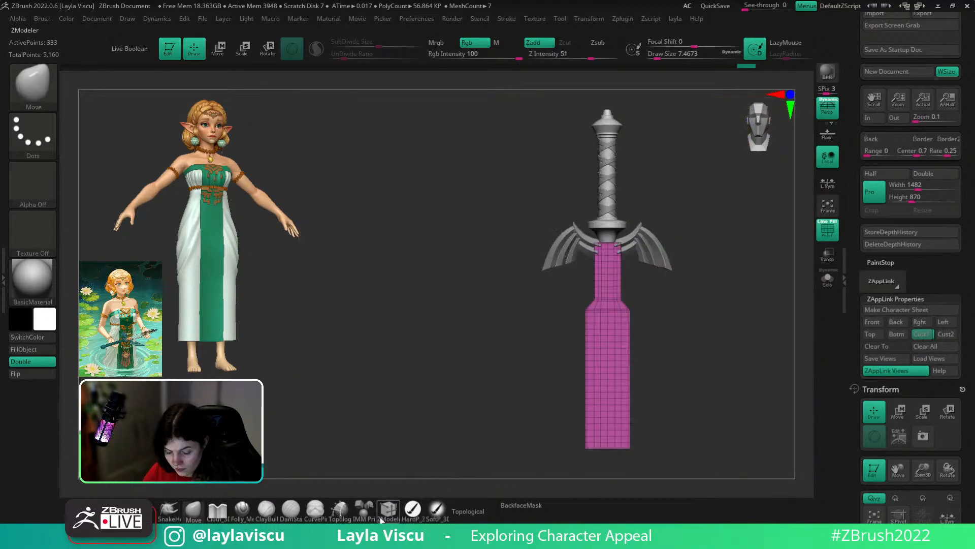
pyautogui.keyDown('ctrl'); pyautogui.moveTo(666, 330); pyautogui.dragTo(671, 400, button='right'); pyautogui.keyUp('ctrl')
pyautogui.press('space')
pyautogui.click(599, 155)
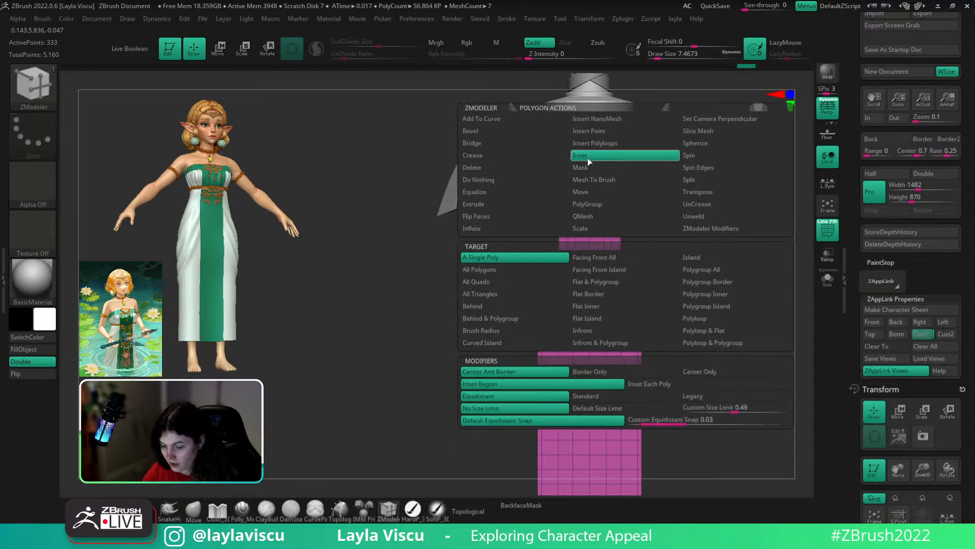
pyautogui.press('space')
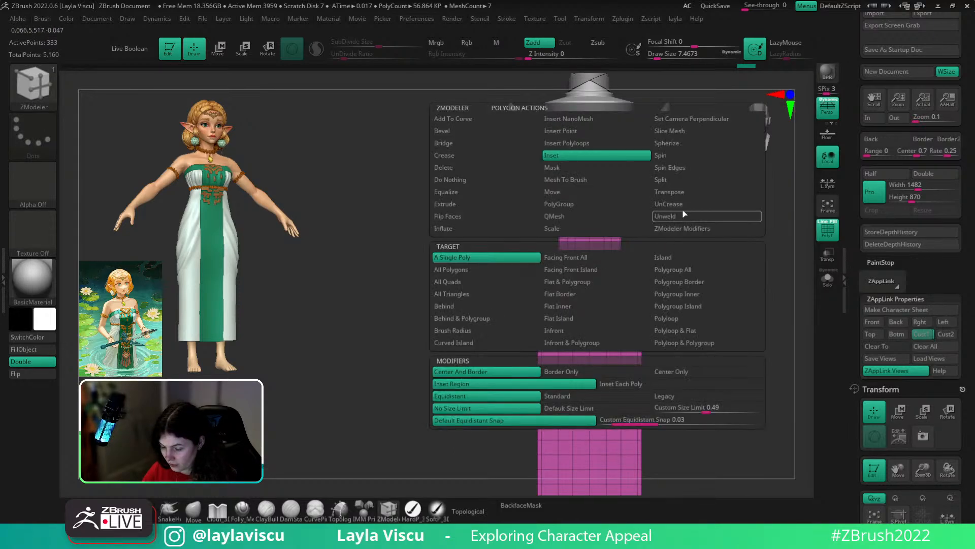
pyautogui.click(675, 269)
pyautogui.click(584, 244)
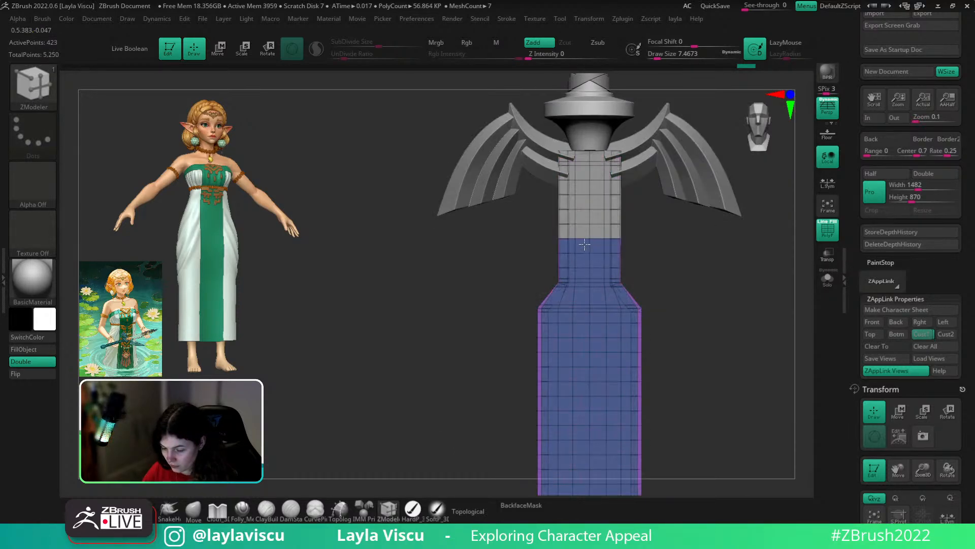
pyautogui.moveTo(585, 245); pyautogui.dragTo(602, 246)
# - Undo the equidistant inset and try the Polygroup All inset on the blade in Standard mode
pyautogui.press('space')
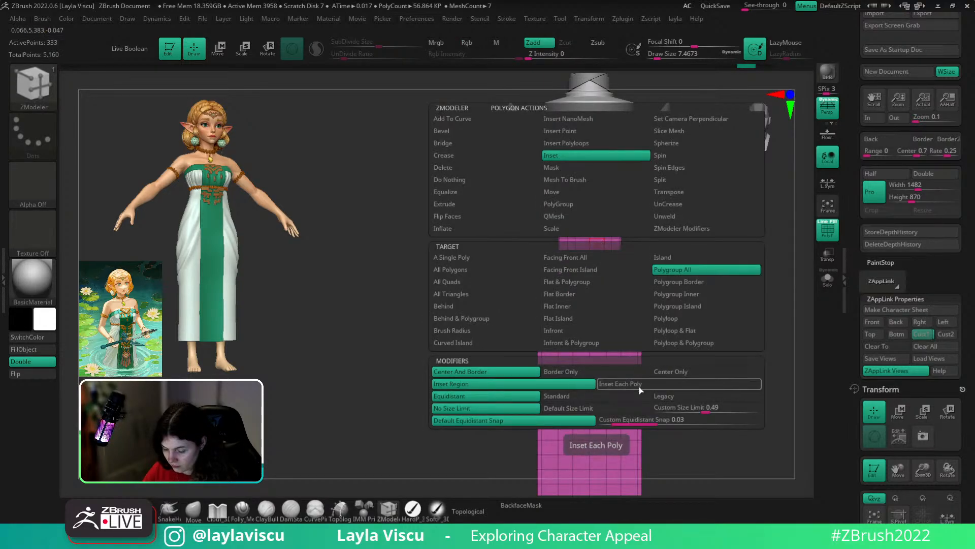
pyautogui.click(587, 402)
pyautogui.moveTo(584, 319); pyautogui.dragTo(578, 349)
pyautogui.hotkey('ctrl', 'z')
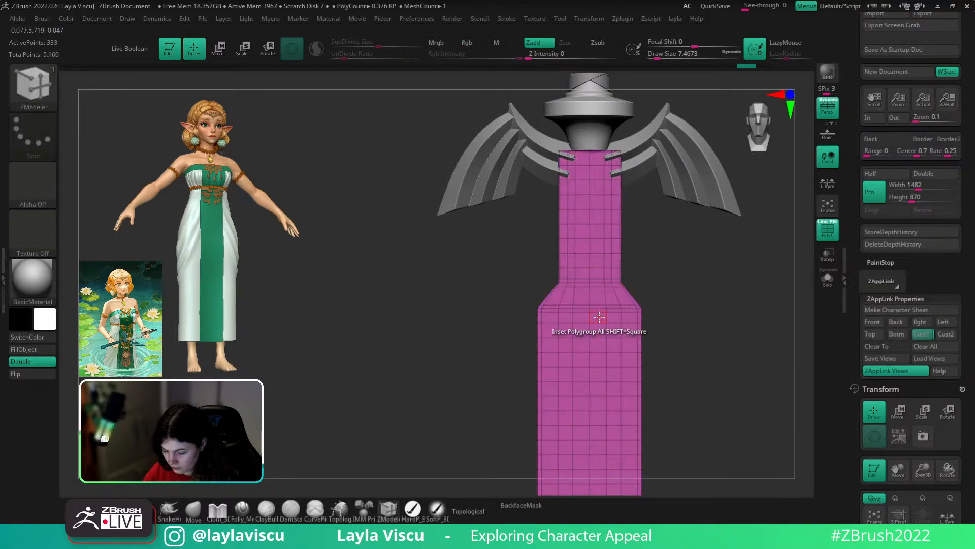
pyautogui.press('space')
pyautogui.press('space')
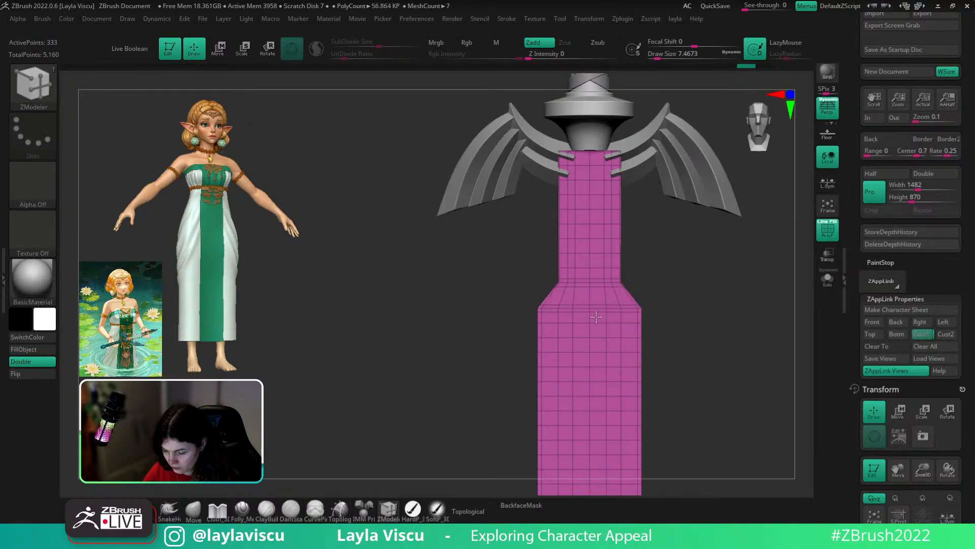
pyautogui.moveTo(595, 317); pyautogui.dragTo(594, 318)
pyautogui.hotkey('ctrl', 'z')
# - Try a Standard inset on the blade with the target set to All Polygons
pyautogui.press('space')
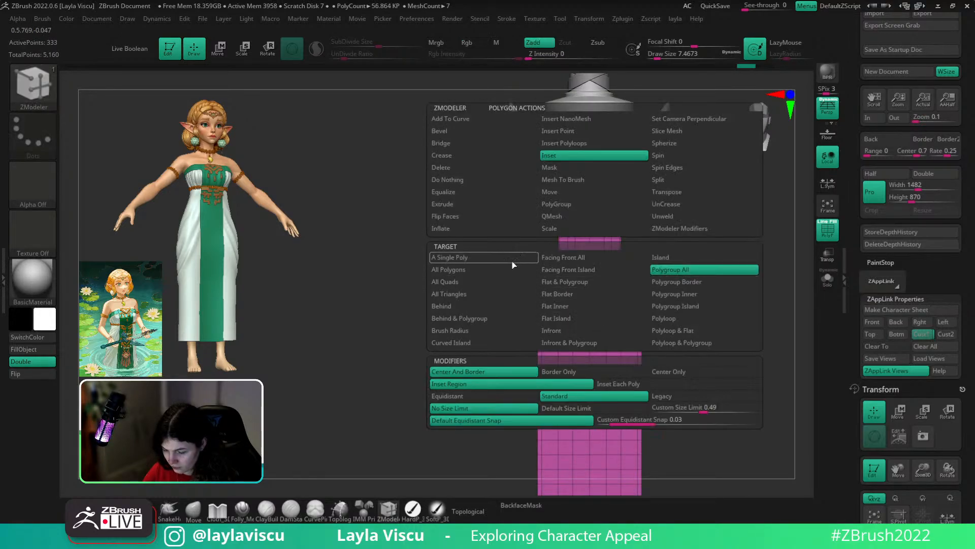
pyautogui.moveTo(589, 300); pyautogui.dragTo(589, 299)
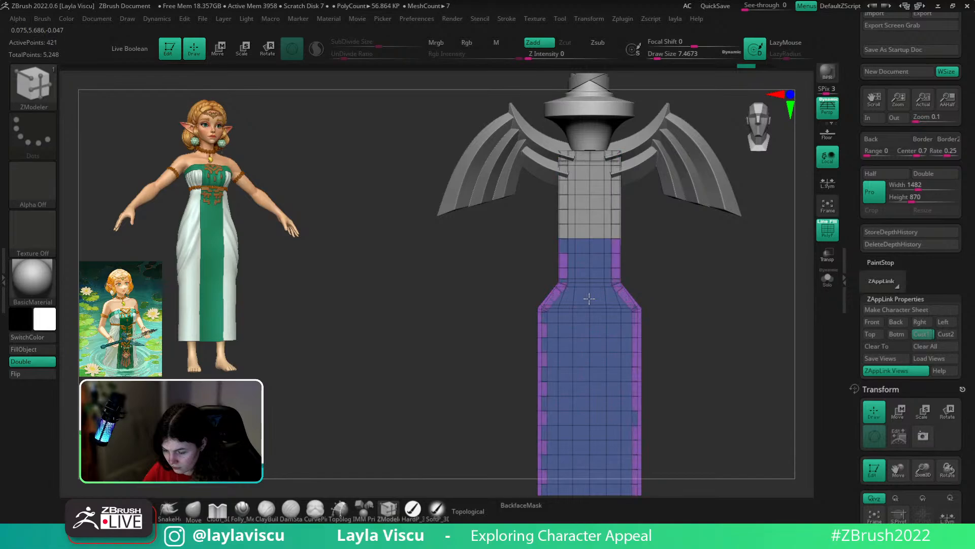
pyautogui.keyDown('ctrl'); pyautogui.moveTo(603, 298); pyautogui.dragTo(605, 315, button='right'); pyautogui.keyUp('ctrl')
pyautogui.hotkey('ctrl', 'z')
pyautogui.moveTo(617, 292); pyautogui.dragTo(607, 306)
pyautogui.hotkey('ctrl', 'z')
# - Try the All Polygons inset on the blade with the Border Only and Center Only modifiers
pyautogui.press('space')
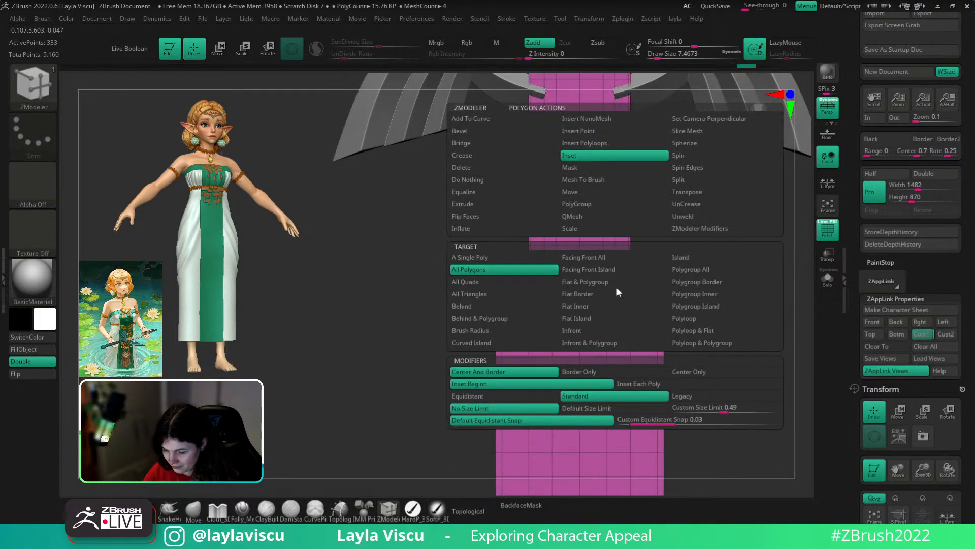
pyautogui.click(579, 371)
pyautogui.moveTo(607, 294); pyautogui.dragTo(599, 294)
pyautogui.hotkey('ctrl', 'z')
pyautogui.press('space')
pyautogui.click(703, 375)
pyautogui.keyDown('ctrl'); pyautogui.moveTo(628, 305); pyautogui.dragTo(582, 297, button='right'); pyautogui.keyUp('ctrl')
pyautogui.hotkey('ctrl', 'z')
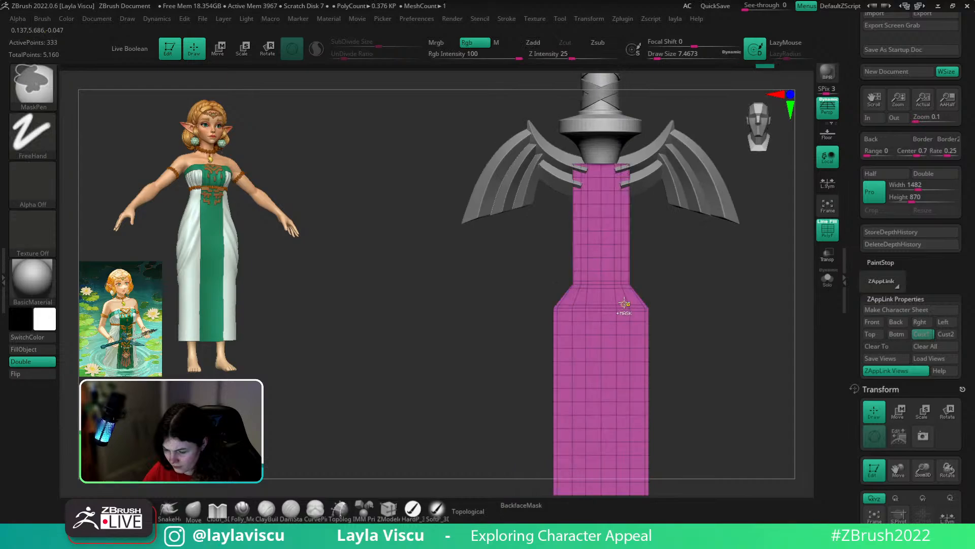
# - Try the All Polygons inset on the blade in Equidistant mode with Center And Border, undoing each attempt
pyautogui.press('space')
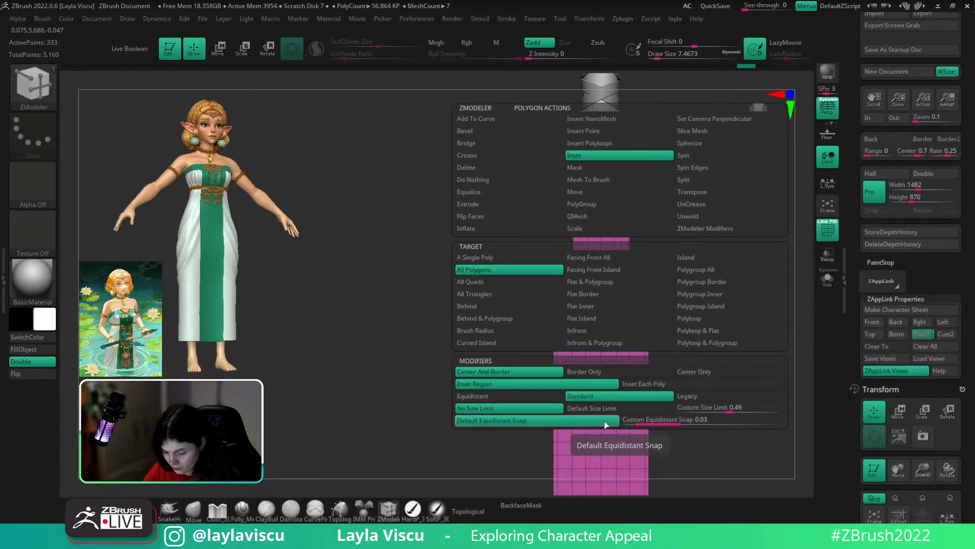
pyautogui.click(605, 342)
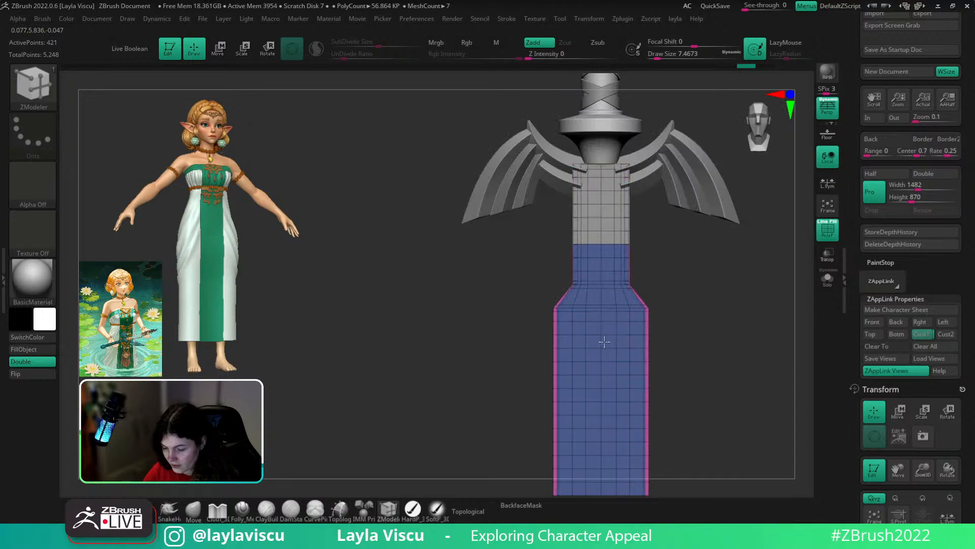
pyautogui.hotkey('ctrl', 'z')
pyautogui.press('space')
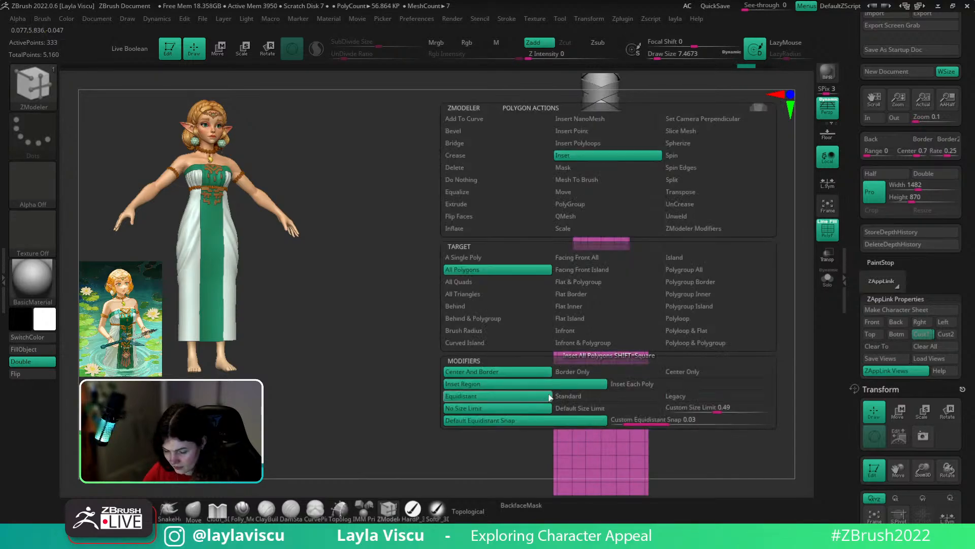
pyautogui.click(605, 370)
pyautogui.hotkey('ctrl', 'z')
pyautogui.press('space')
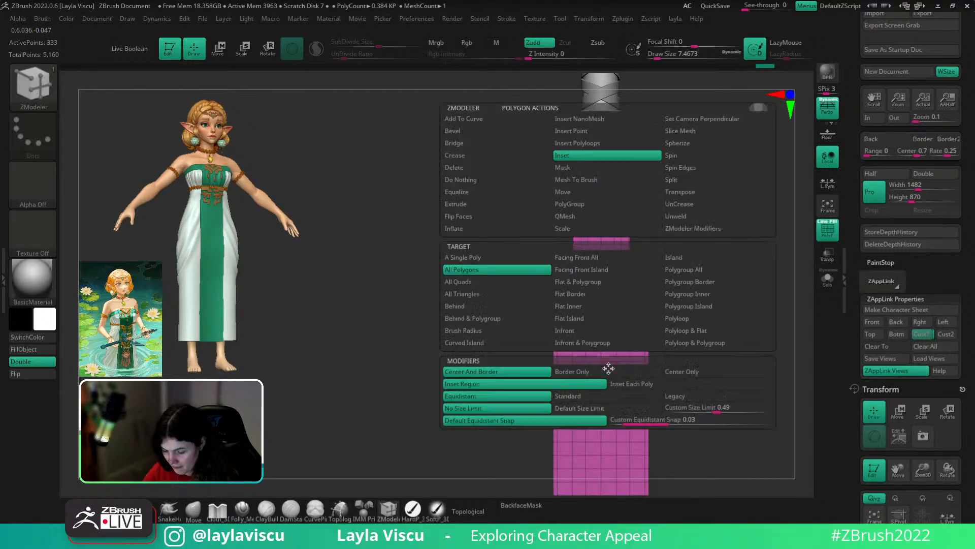
pyautogui.click(602, 393)
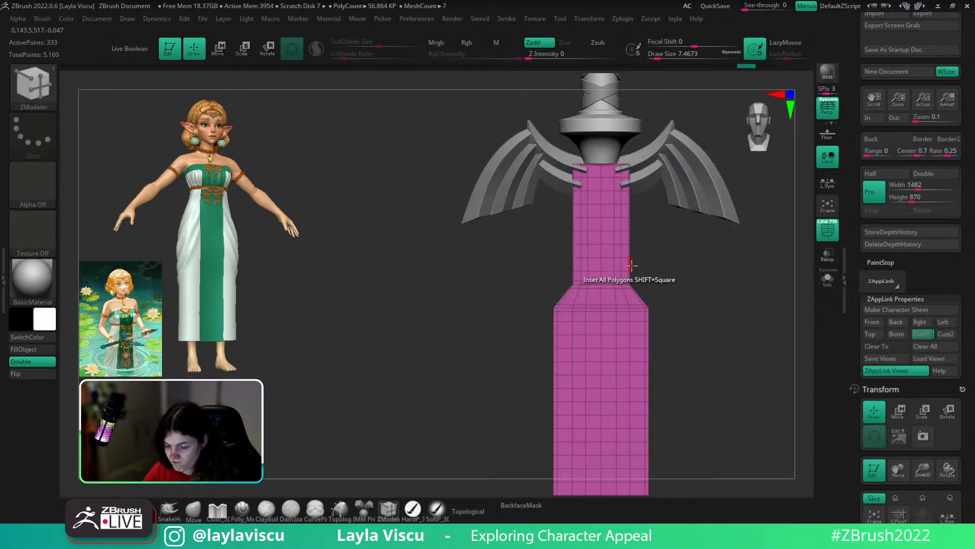
# - Scale the blade narrower along X so it fits inside the blade outline of the Spotlight reference
pyautogui.moveTo(681, 270); pyautogui.dragTo(678, 222)
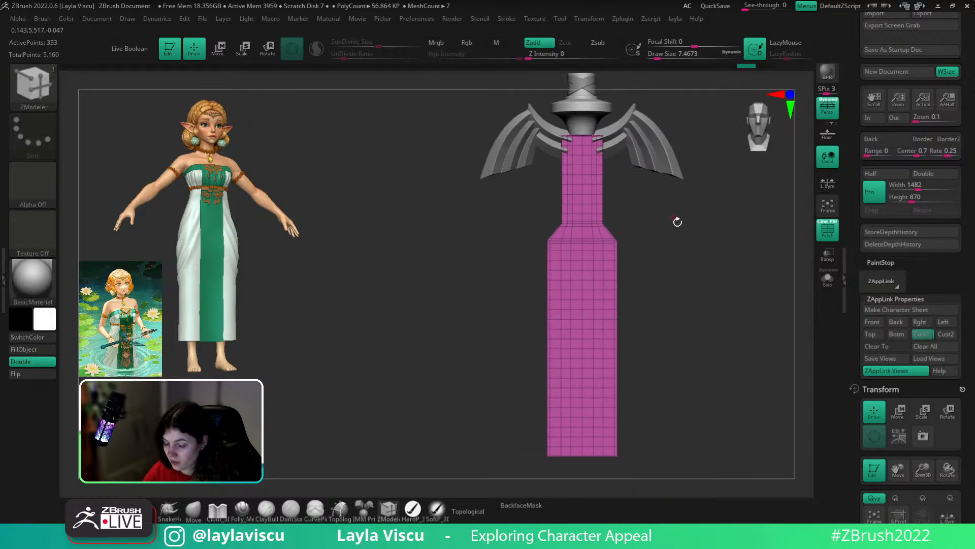
pyautogui.press('w')
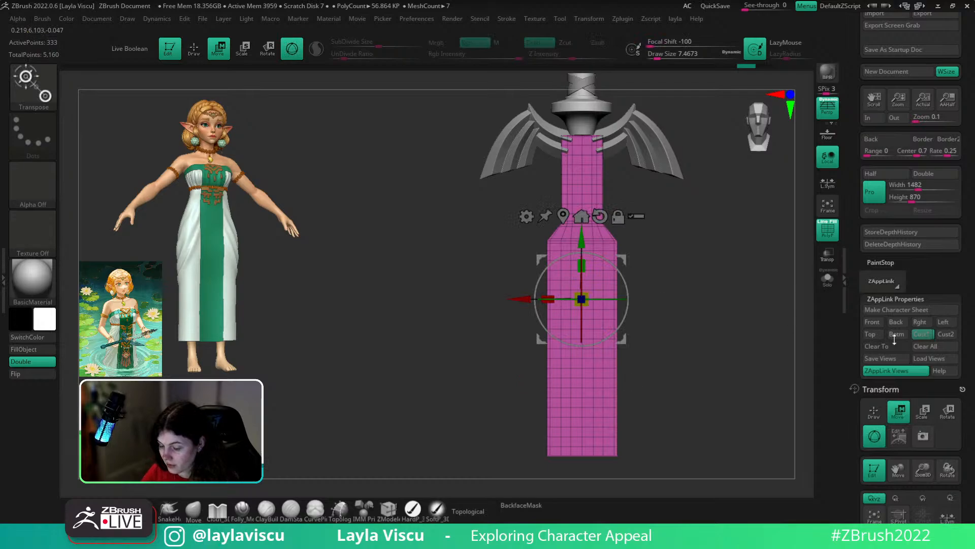
pyautogui.click(922, 334)
pyautogui.hotkey('shift', 'z')
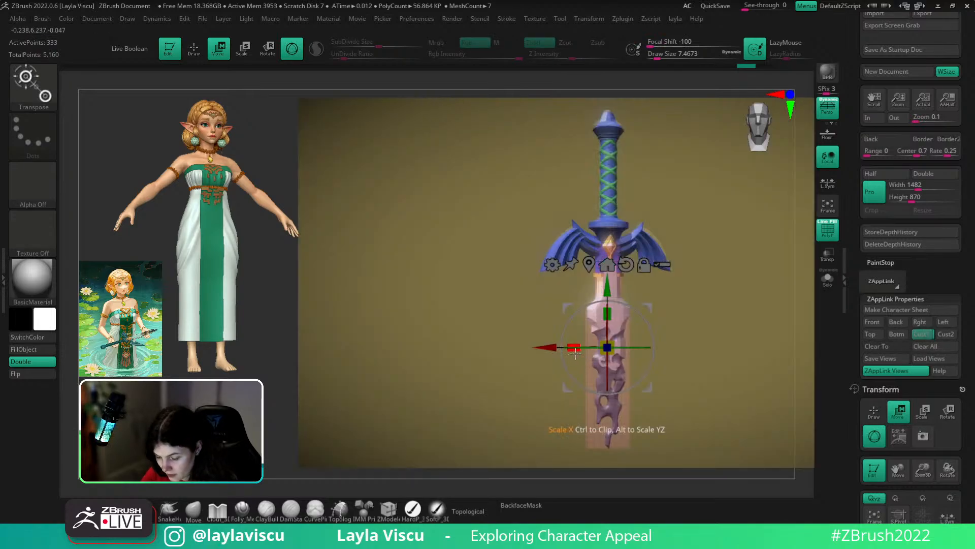
pyautogui.moveTo(576, 354); pyautogui.dragTo(604, 345)
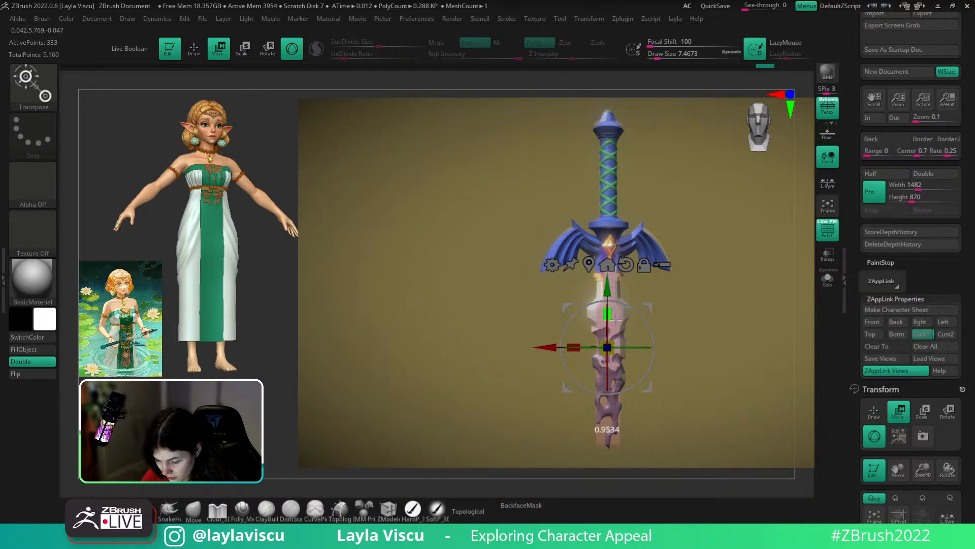
pyautogui.moveTo(617, 322); pyautogui.dragTo(617, 322)
pyautogui.moveTo(577, 351); pyautogui.dragTo(576, 348)
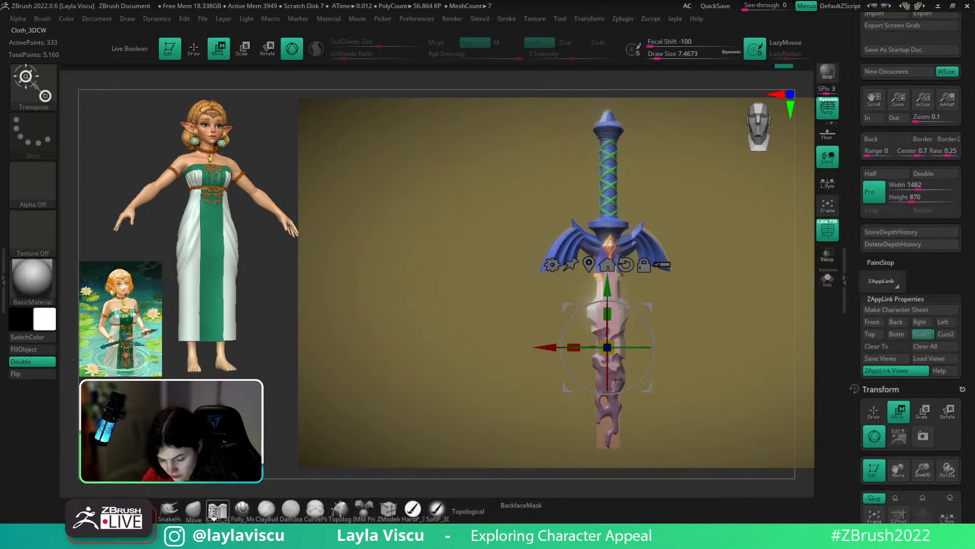
# - Extrude the blade's outline outward using the ZModeler Extrude edge action with the Mesh Border target
pyautogui.click(198, 512)
pyautogui.hotkey('shift', 'f')
pyautogui.hotkey('shift', 'z')
pyautogui.keyDown('ctrl'); pyautogui.moveTo(621, 324); pyautogui.dragTo(681, 366, button='right'); pyautogui.keyUp('ctrl')
pyautogui.hotkey('shift', 'f')
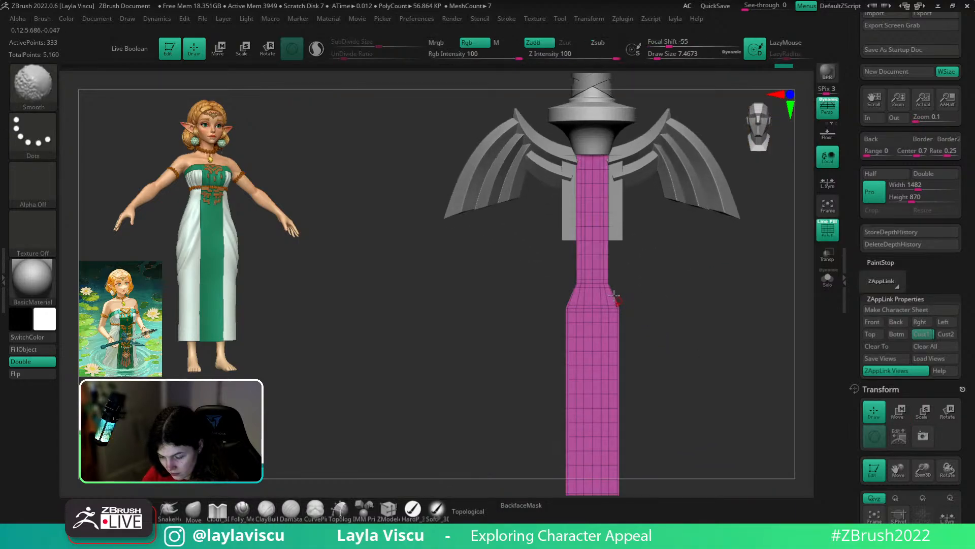
pyautogui.click(390, 509)
pyautogui.keyDown('ctrl'); pyautogui.moveTo(619, 309); pyautogui.dragTo(632, 341, button='right'); pyautogui.keyUp('ctrl')
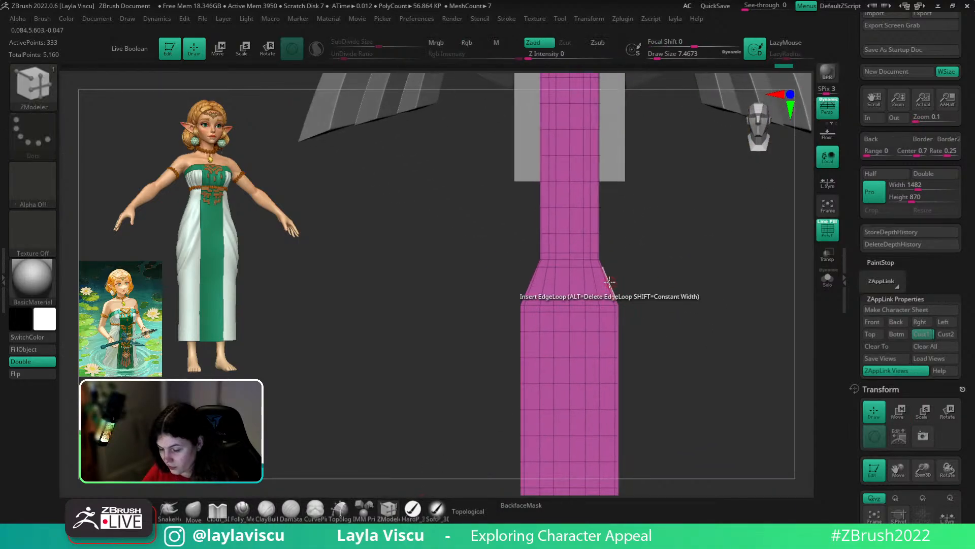
pyautogui.press('space')
pyautogui.click(514, 313)
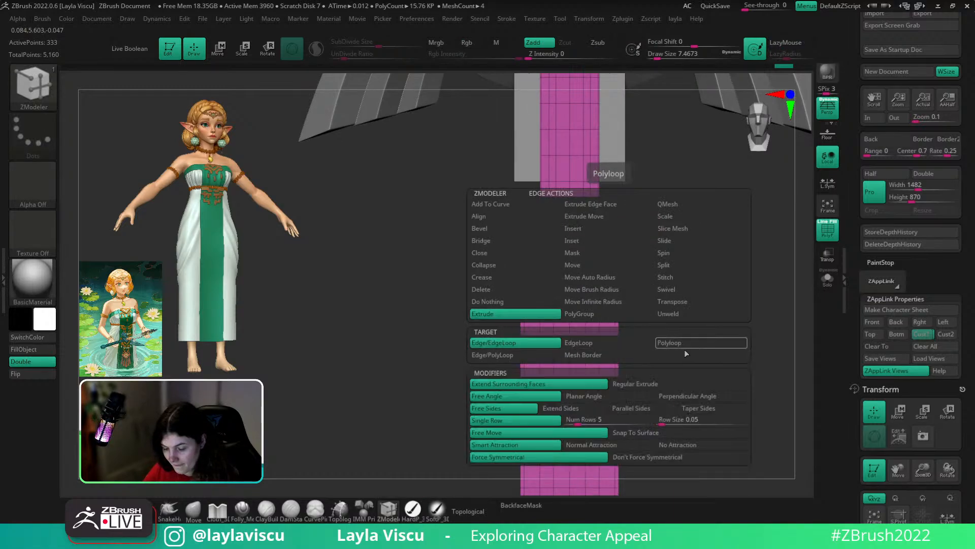
pyautogui.click(600, 343)
pyautogui.moveTo(621, 322); pyautogui.dragTo(647, 323)
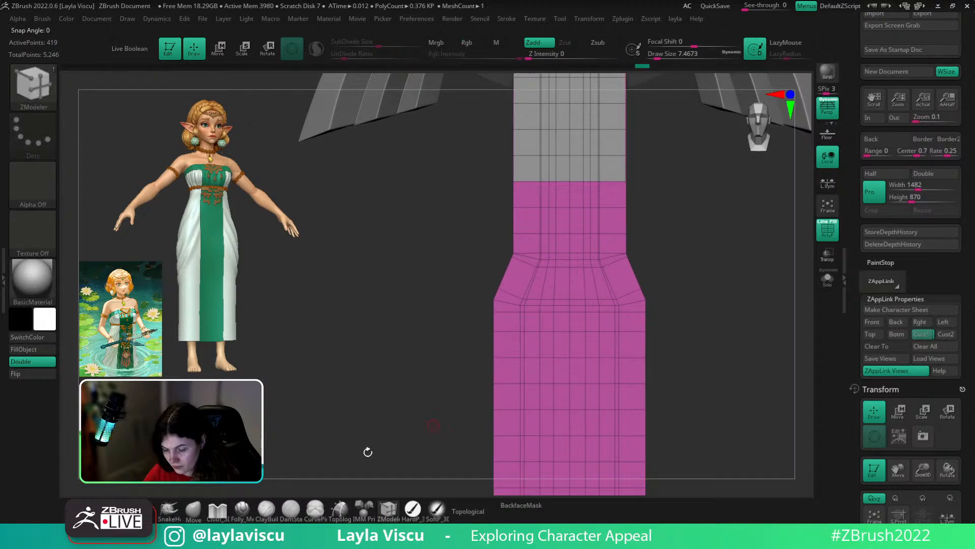
# - Compare the widened blade with the Spotlight reference from the stored Cust1 view
pyautogui.click(194, 519)
pyautogui.moveTo(244, 366)
pyautogui.keyDown('ctrl'); pyautogui.mouseDown(button='right')
pyautogui.moveTo(248, 285)
pyautogui.moveTo(257, 327)
pyautogui.mouseUp(button='right'); pyautogui.keyUp('ctrl')
pyautogui.click(922, 335)
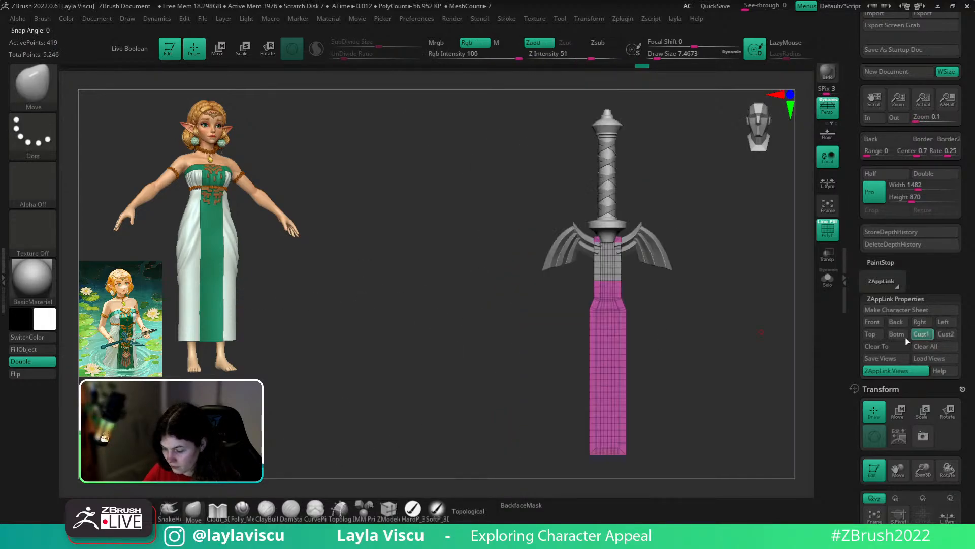
pyautogui.hotkey('shift', 'f')
pyautogui.hotkey('shift', 'f')
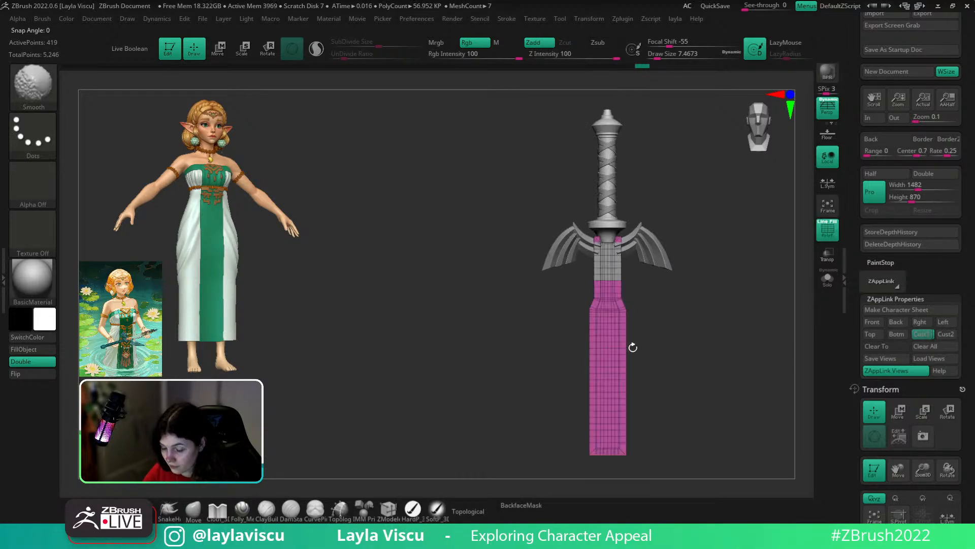
pyautogui.hotkey('shift', 'z')
pyautogui.hotkey('shift', 'z')
pyautogui.hotkey('shift', 'z')
pyautogui.hotkey('shift', 'z')
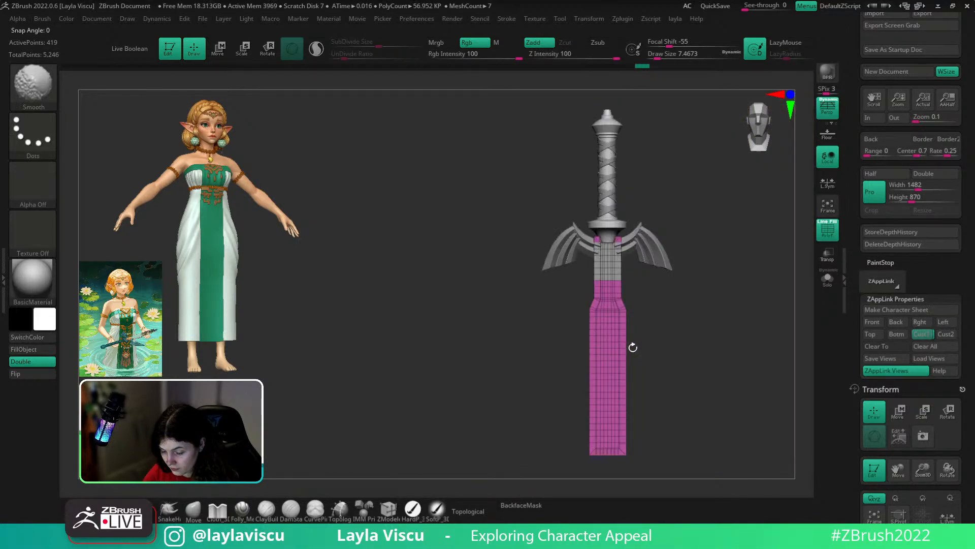
pyautogui.hotkey('shift', 'z')
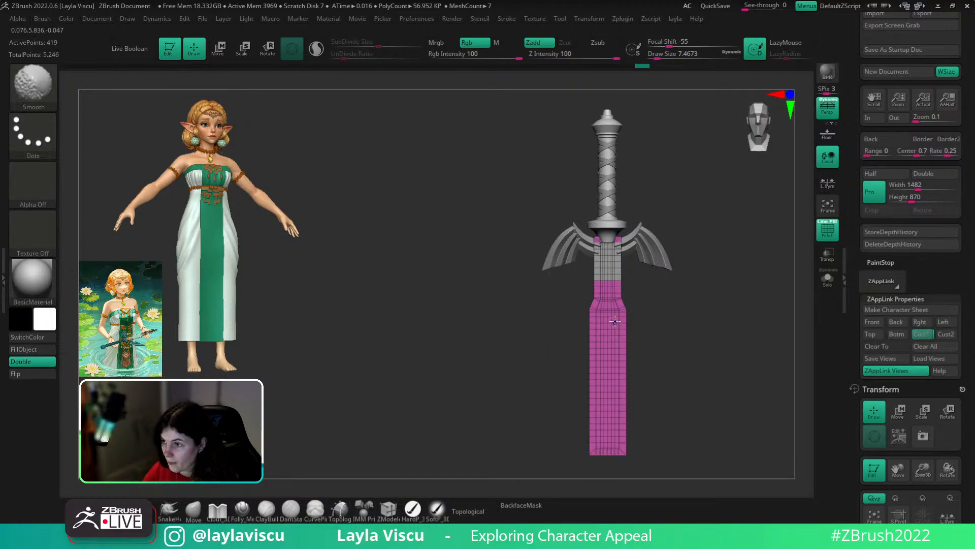
pyautogui.hotkey('shift', 'z')
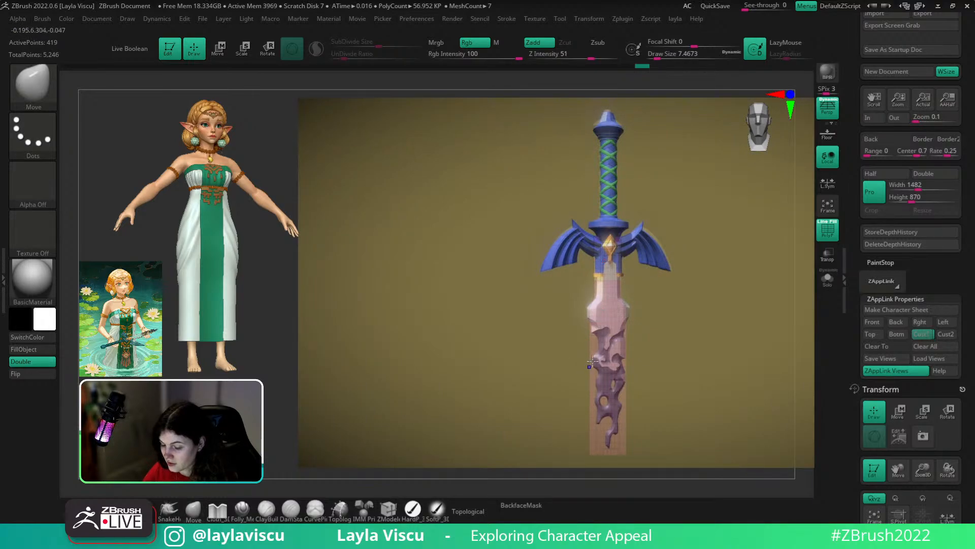
pyautogui.hotkey('shift', 'z')
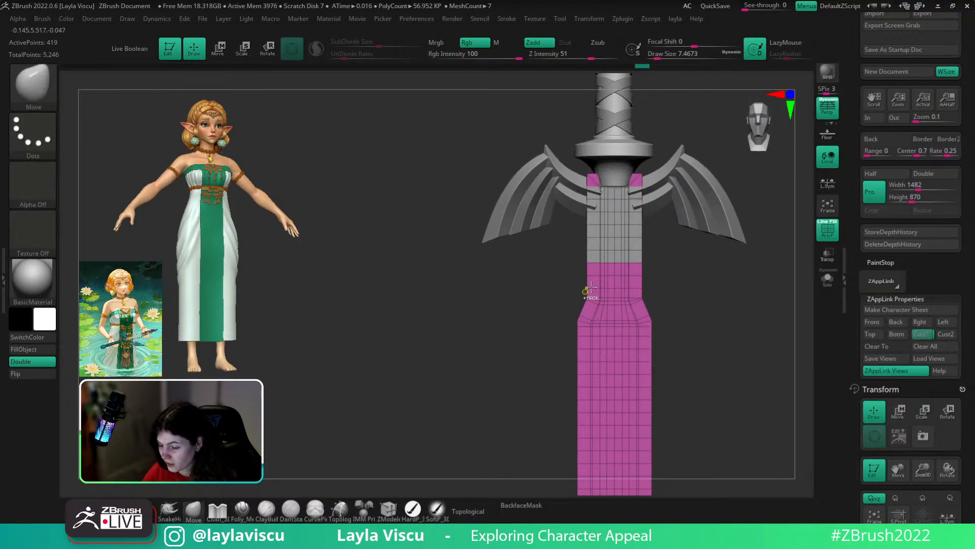
# - Remove all creases from the blade with UnCreaseAll
pyautogui.moveTo(592, 288)
pyautogui.keyDown('ctrl'); pyautogui.mouseDown(button='right')
pyautogui.moveTo(773, 301)
pyautogui.moveTo(757, 346)
pyautogui.moveTo(673, 329)
pyautogui.moveTo(714, 346)
pyautogui.moveTo(688, 331)
pyautogui.moveTo(694, 315)
pyautogui.mouseUp(button='right'); pyautogui.keyUp('ctrl')
pyautogui.moveTo(694, 315)
pyautogui.keyDown('alt'); pyautogui.mouseDown(button='right')
pyautogui.moveTo(714, 248)
pyautogui.moveTo(716, 145)
pyautogui.moveTo(715, 208)
pyautogui.mouseUp(button='right'); pyautogui.keyUp('alt')
pyautogui.keyDown('alt'); pyautogui.moveTo(723, 437); pyautogui.dragTo(724, 257, button='right'); pyautogui.keyUp('alt')
pyautogui.moveTo(967, 376); pyautogui.dragTo(968, 292)
pyautogui.moveTo(967, 441); pyautogui.dragTo(965, 319)
pyautogui.moveTo(968, 508); pyautogui.dragTo(968, 147)
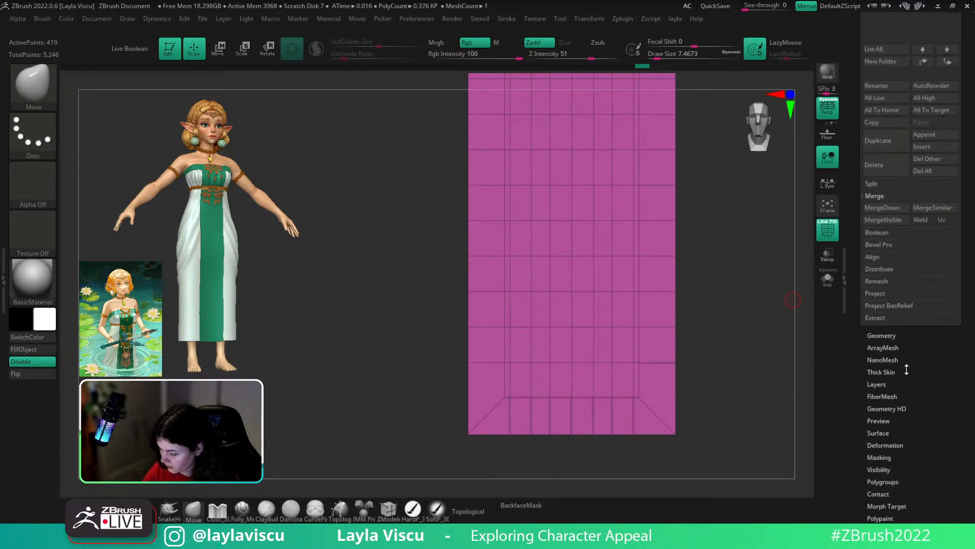
pyautogui.click(885, 335)
pyautogui.click(885, 302)
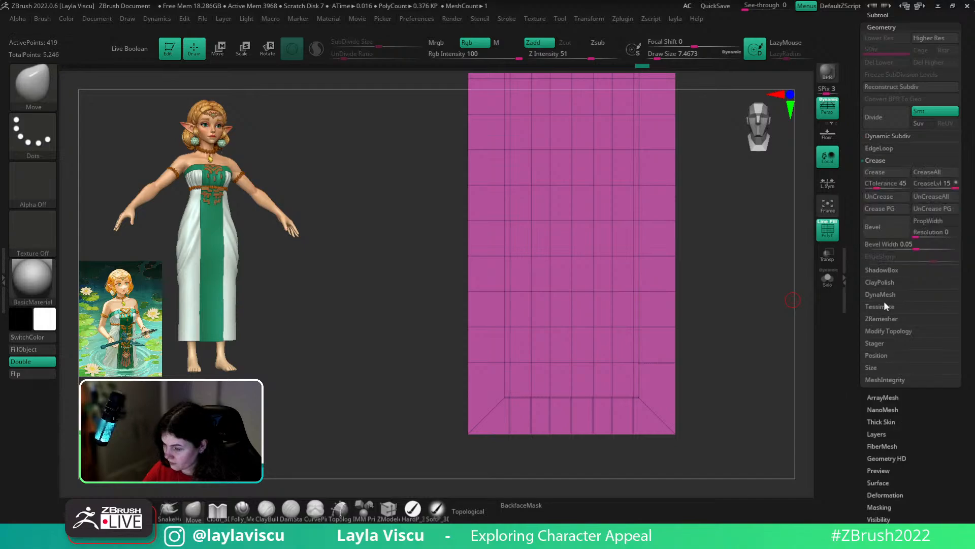
pyautogui.press('1')
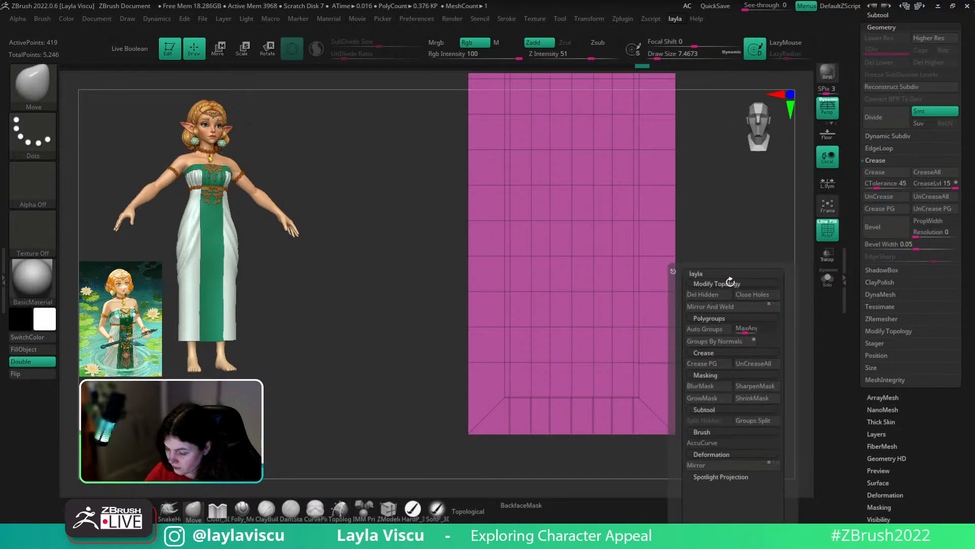
pyautogui.click(748, 365)
pyautogui.keyDown('ctrl'); pyautogui.moveTo(704, 351); pyautogui.dragTo(669, 330, button='right'); pyautogui.keyUp('ctrl')
pyautogui.keyDown('alt'); pyautogui.moveTo(633, 358); pyautogui.dragTo(653, 402, button='right'); pyautogui.keyUp('alt')
pyautogui.moveTo(970, 165); pyautogui.dragTo(974, 284)
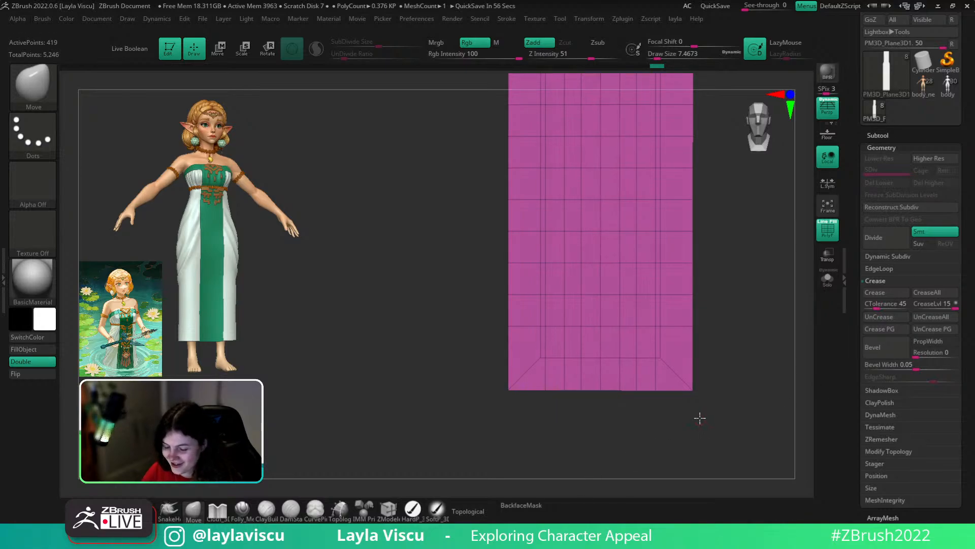
# - Isolate the blade and examine the edge flow at its lower and upper ends
pyautogui.moveTo(700, 419); pyautogui.dragTo(680, 427)
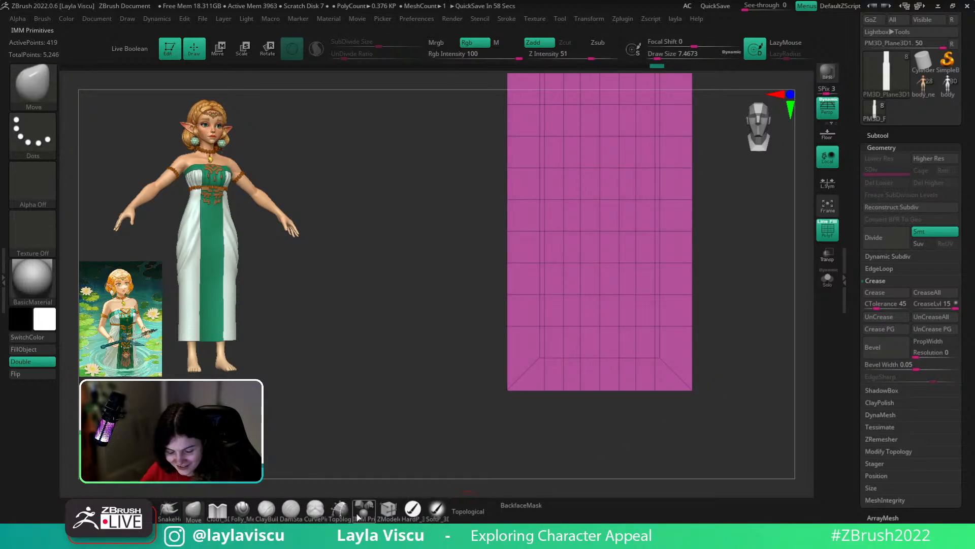
pyautogui.keyDown('ctrl'); pyautogui.moveTo(762, 349); pyautogui.dragTo(681, 300, button='right'); pyautogui.keyUp('ctrl')
pyautogui.keyDown('alt'); pyautogui.moveTo(681, 224); pyautogui.dragTo(690, 457, button='right'); pyautogui.keyUp('alt')
pyautogui.keyDown('alt'); pyautogui.moveTo(666, 309); pyautogui.dragTo(675, 345, button='right'); pyautogui.keyUp('alt')
pyautogui.keyDown('ctrl'); pyautogui.moveTo(726, 287); pyautogui.dragTo(789, 333, button='right'); pyautogui.keyUp('ctrl')
pyautogui.click(828, 280)
pyautogui.keyDown('alt'); pyautogui.moveTo(763, 259); pyautogui.dragTo(786, 361, button='right'); pyautogui.keyUp('alt')
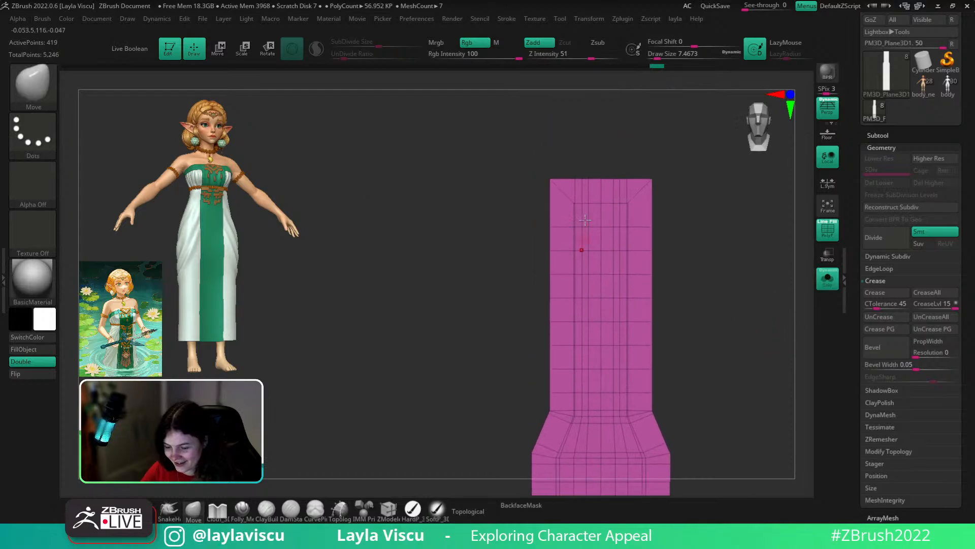
# - Try smoothing the inner border corner at the blade's upper end, undo it, and show the whole sword again
pyautogui.keyDown('ctrl'); pyautogui.moveTo(583, 184); pyautogui.dragTo(623, 257, button='right'); pyautogui.keyUp('ctrl')
pyautogui.keyDown('ctrl'); pyautogui.moveTo(571, 230); pyautogui.dragTo(606, 254, button='right'); pyautogui.keyUp('ctrl')
pyautogui.keyDown('shift'); pyautogui.moveTo(553, 236); pyautogui.dragTo(553, 258); pyautogui.keyUp('shift')
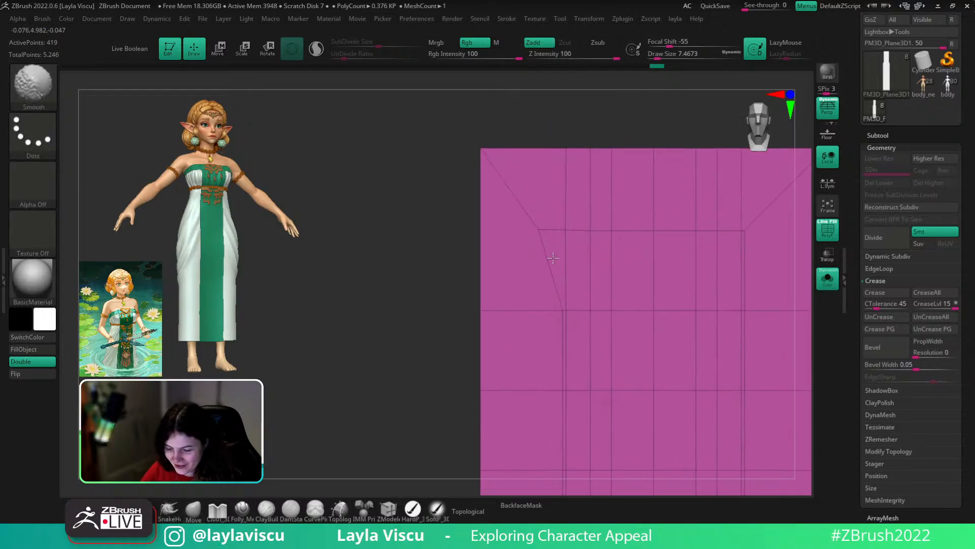
pyautogui.hotkey('ctrl', 'z')
pyautogui.keyDown('ctrl'); pyautogui.moveTo(732, 269); pyautogui.dragTo(691, 203, button='right'); pyautogui.keyUp('ctrl')
pyautogui.keyDown('ctrl'); pyautogui.moveTo(744, 287); pyautogui.dragTo(670, 269, button='right'); pyautogui.keyUp('ctrl')
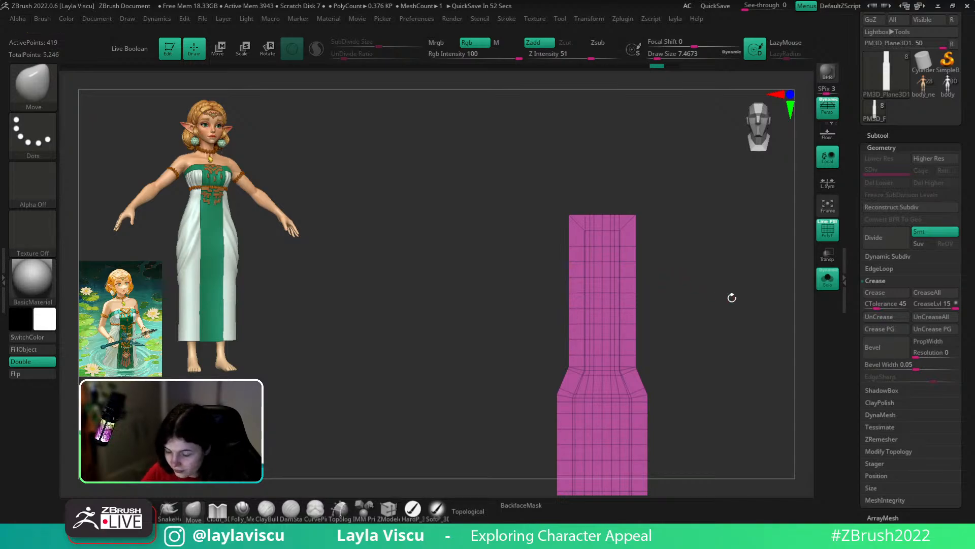
pyautogui.click(825, 277)
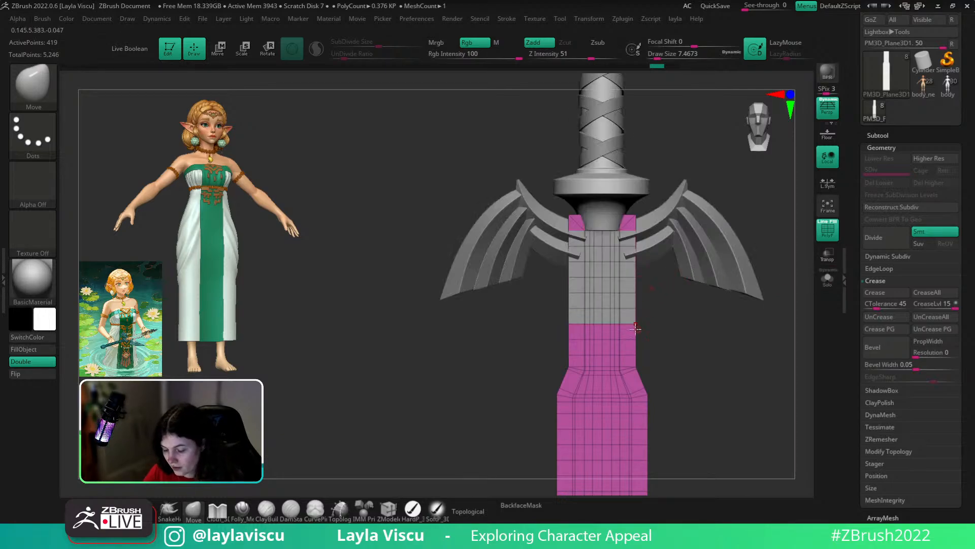
# - Set the ZModeler edge action to Mask and try the Polyloop target on the blade
pyautogui.click(389, 509)
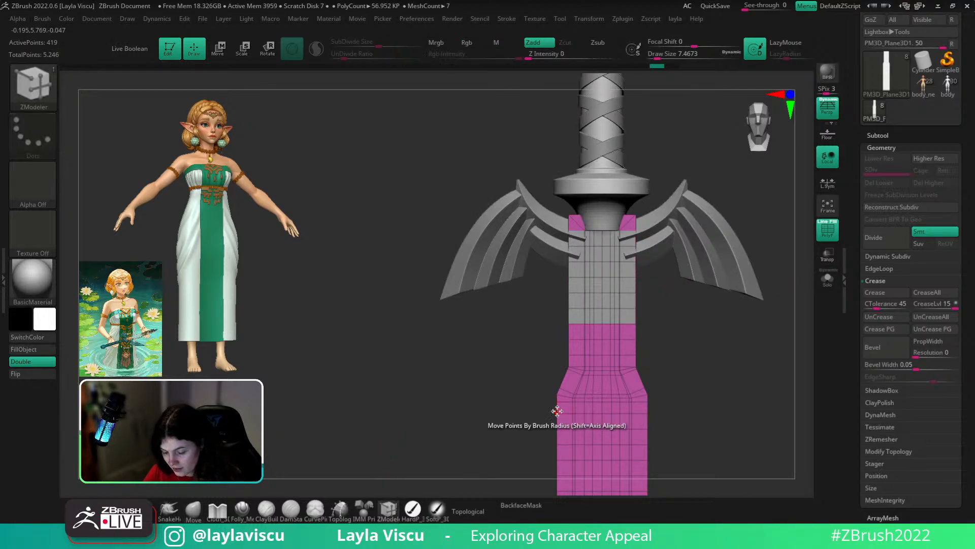
pyautogui.press('space')
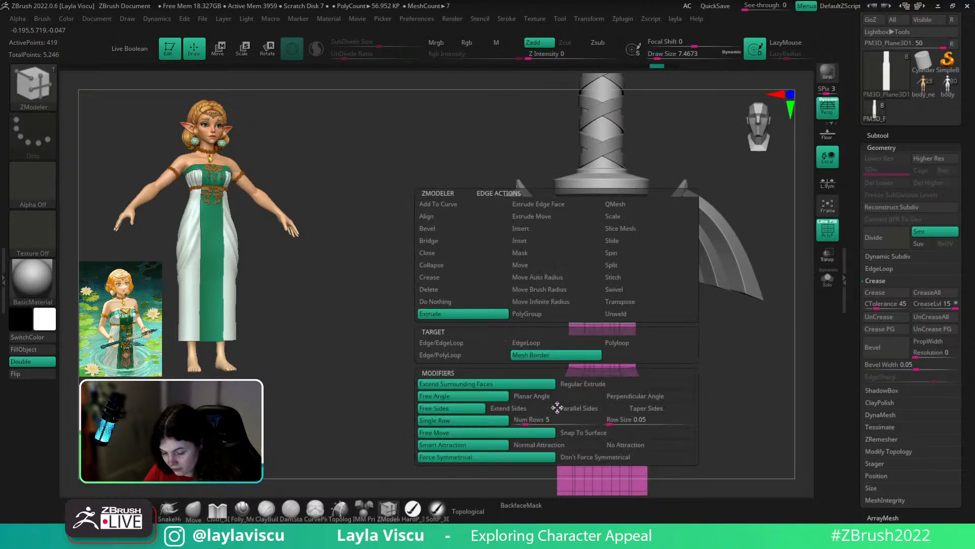
pyautogui.click(539, 253)
pyautogui.click(522, 354)
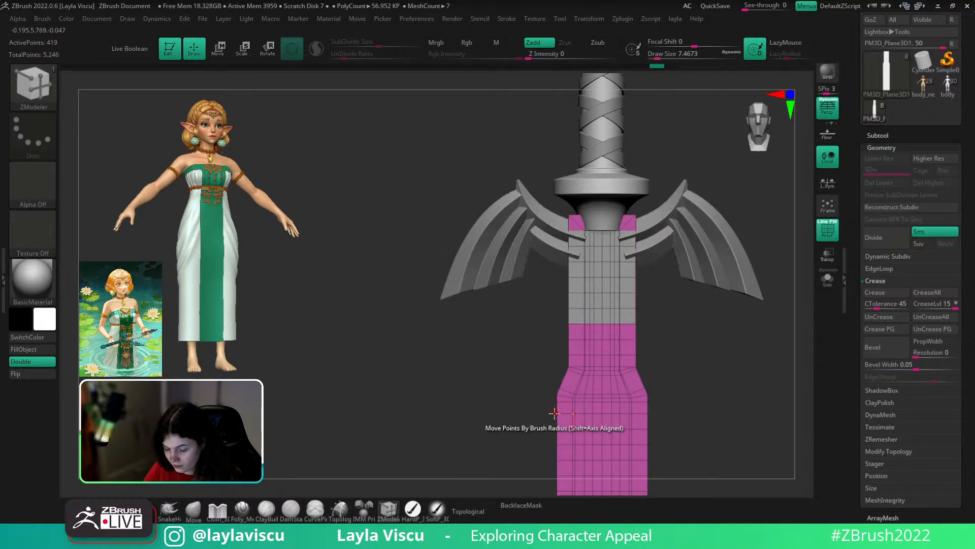
pyautogui.keyDown('alt'); pyautogui.moveTo(681, 387); pyautogui.dragTo(623, 224); pyautogui.keyUp('alt')
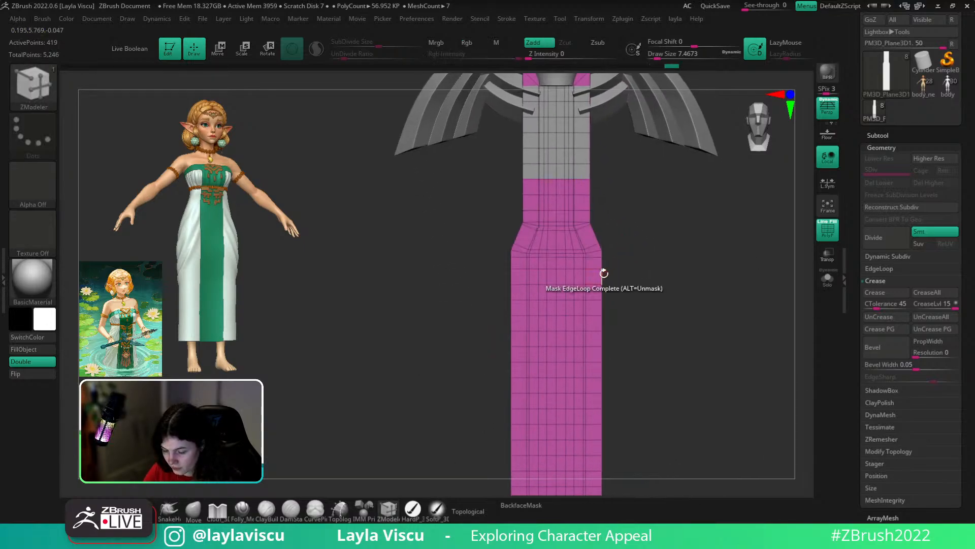
pyautogui.press('space')
pyautogui.click(539, 354)
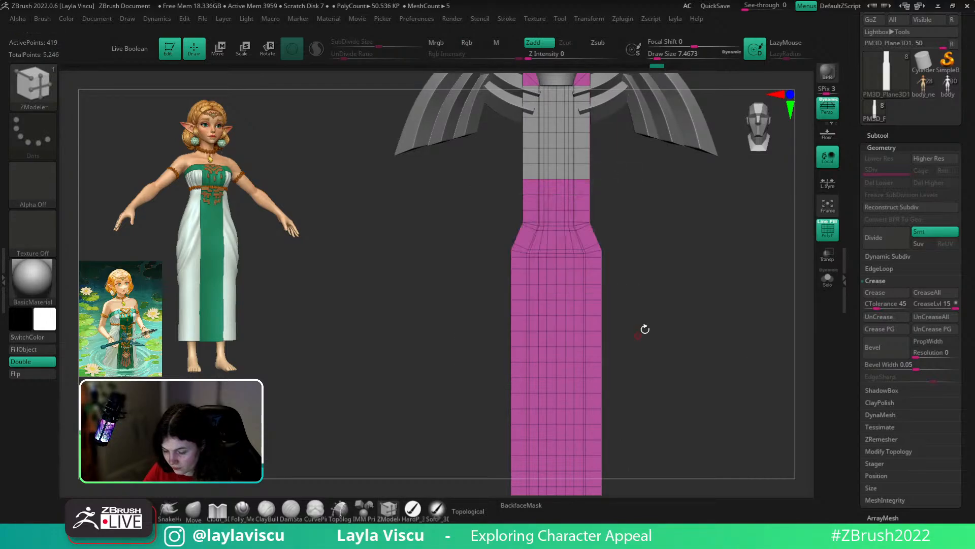
# - Mask the blade's outer edge loop using the Mask edge action with the EdgeLoop Complete target
pyautogui.press('space')
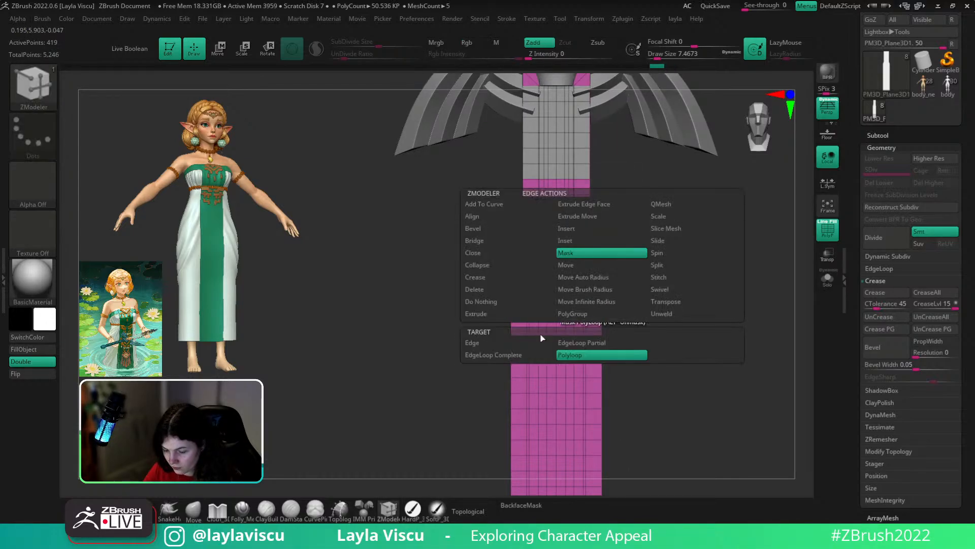
pyautogui.click(536, 346)
pyautogui.click(564, 347)
pyautogui.click(534, 346)
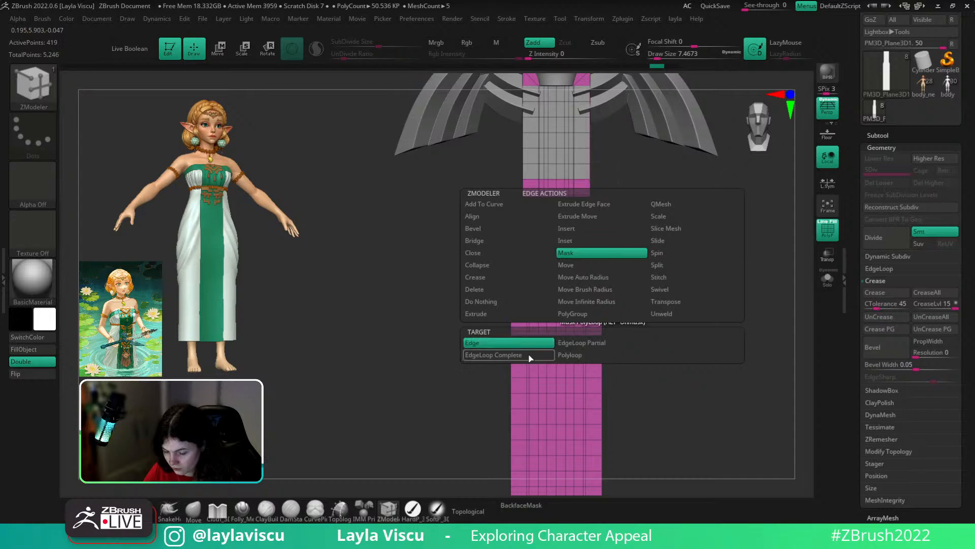
pyautogui.click(529, 354)
pyautogui.click(603, 292)
# - Examine the masked border along the blade's tip and its flared transition
pyautogui.moveTo(588, 225)
pyautogui.keyDown('ctrl'); pyautogui.mouseDown(button='right')
pyautogui.moveTo(607, 227)
pyautogui.moveTo(645, 262)
pyautogui.moveTo(649, 305)
pyautogui.mouseUp(button='right'); pyautogui.keyUp('ctrl')
pyautogui.keyDown('ctrl'); pyautogui.moveTo(717, 284); pyautogui.dragTo(584, 258, button='right'); pyautogui.keyUp('ctrl')
pyautogui.keyDown('ctrl'); pyautogui.moveTo(650, 269); pyautogui.dragTo(618, 263, button='right'); pyautogui.keyUp('ctrl')
pyautogui.keyDown('alt'); pyautogui.moveTo(709, 370); pyautogui.dragTo(664, 187, button='right'); pyautogui.keyUp('alt')
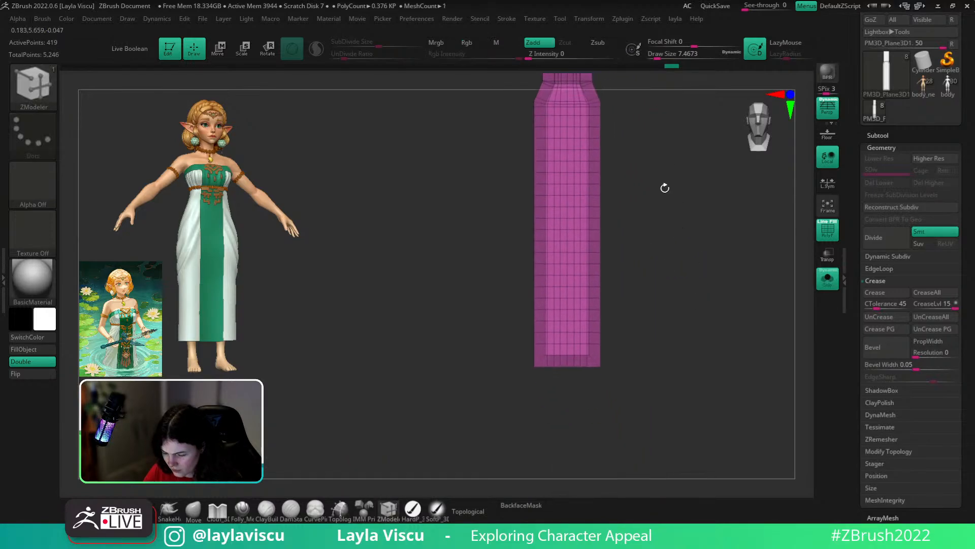
pyautogui.keyDown('ctrl'); pyautogui.moveTo(618, 345); pyautogui.dragTo(599, 340, button='right'); pyautogui.keyUp('ctrl')
pyautogui.keyDown('alt'); pyautogui.moveTo(640, 188); pyautogui.dragTo(678, 402, button='right'); pyautogui.keyUp('alt')
pyautogui.keyDown('ctrl'); pyautogui.moveTo(627, 289); pyautogui.dragTo(696, 303, button='right'); pyautogui.keyUp('ctrl')
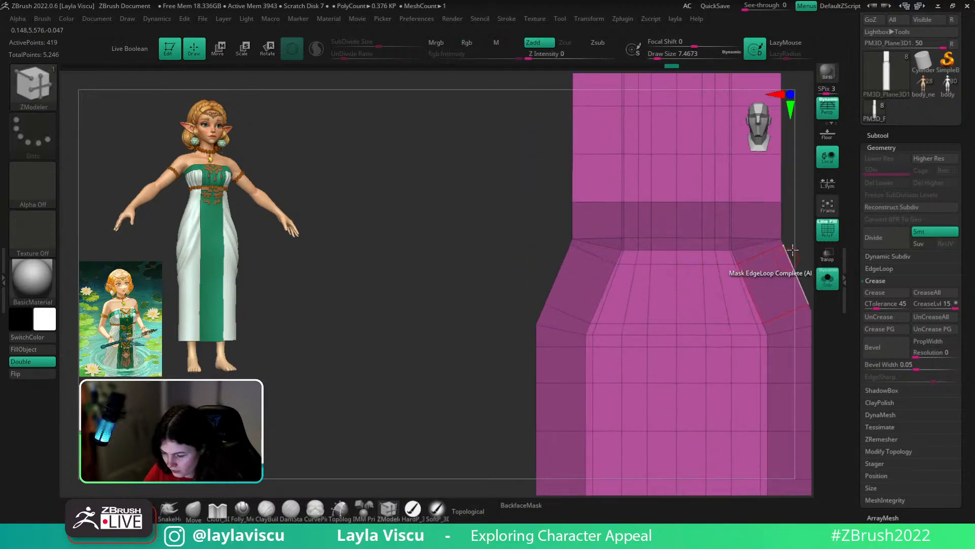
# - Delete the narrow outer polygons on both sides at the upper end of the flared transition with the ZModeler polygon action
pyautogui.keyDown('alt'); pyautogui.moveTo(778, 249); pyautogui.dragTo(663, 299, button='right'); pyautogui.keyUp('alt')
pyautogui.keyDown('ctrl'); pyautogui.moveTo(729, 330); pyautogui.dragTo(671, 302, button='right'); pyautogui.keyUp('ctrl')
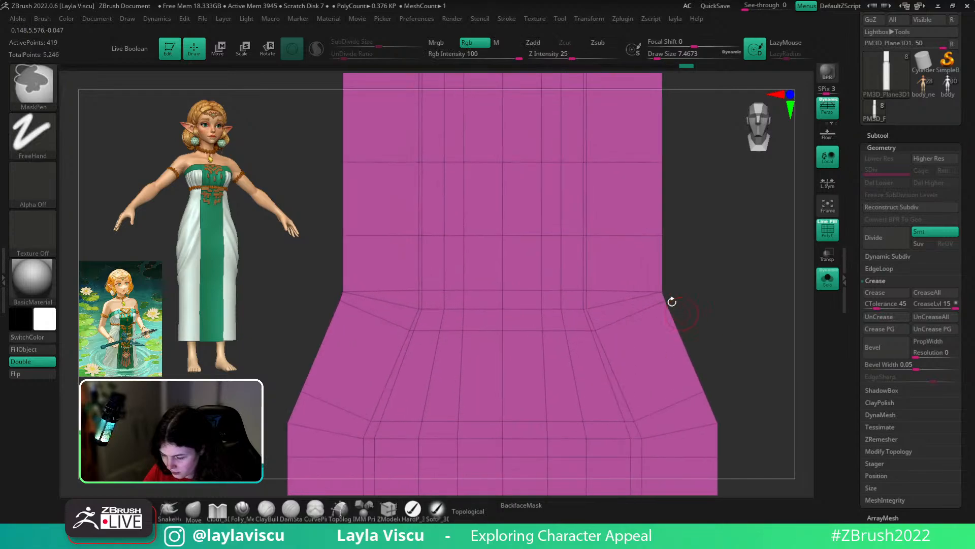
pyautogui.press('b')
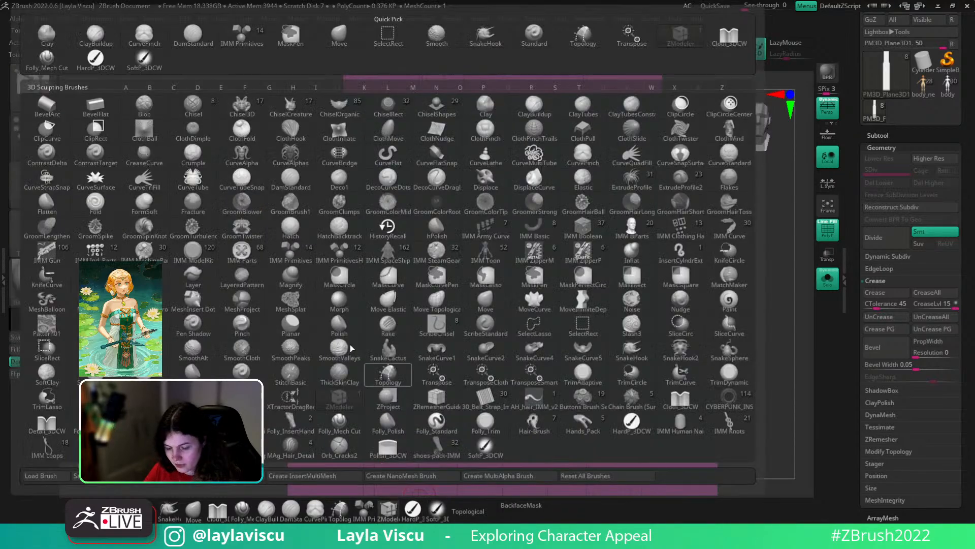
pyautogui.press('Escape')
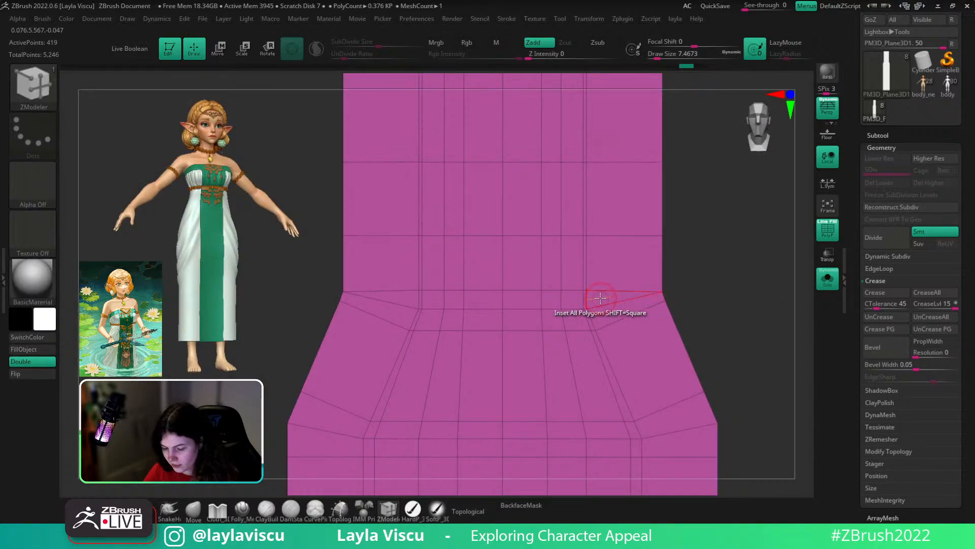
pyautogui.press('space')
pyautogui.click(455, 167)
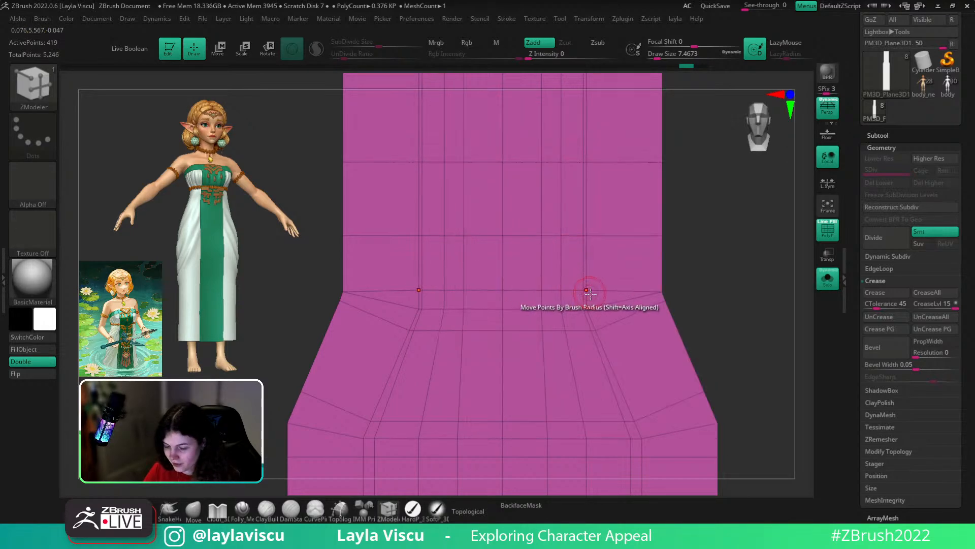
pyautogui.click(600, 295)
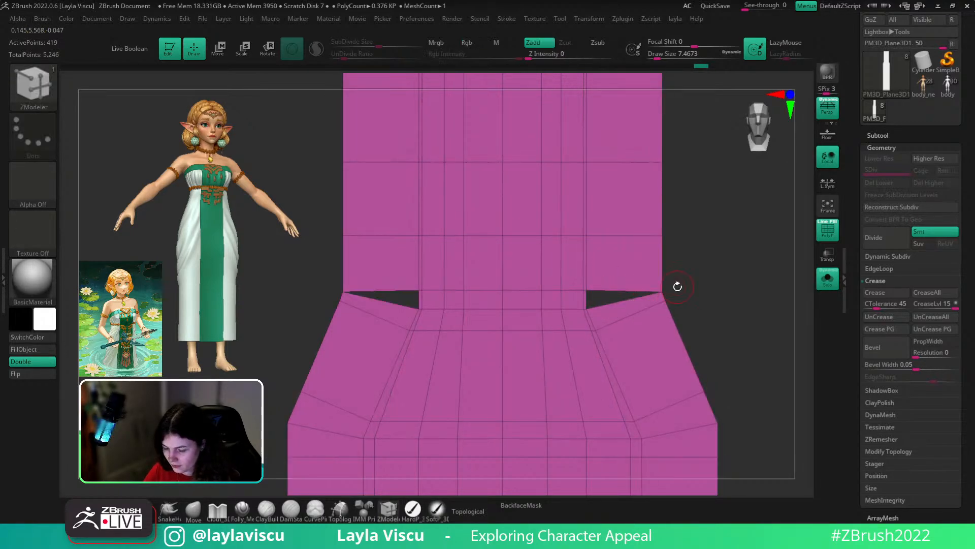
pyautogui.click(635, 303)
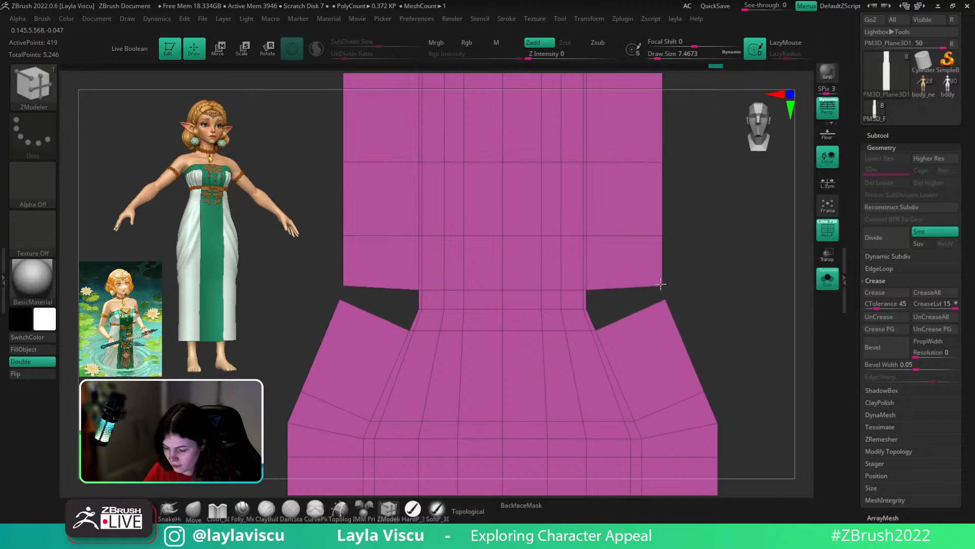
# - Raise the outer corner points above the gaps slightly and bridge the gaps' upper and lower edges with the Edges target
pyautogui.moveTo(662, 285); pyautogui.dragTo(662, 288)
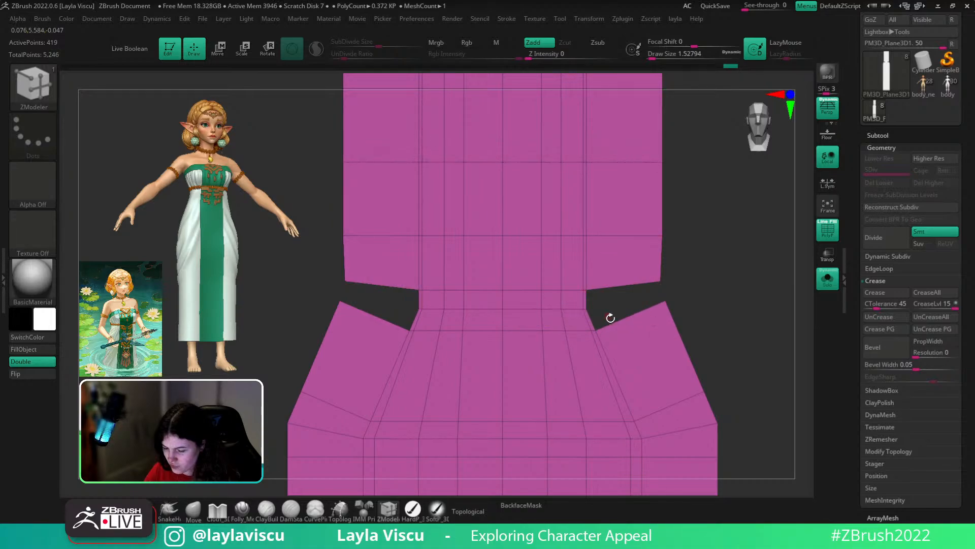
pyautogui.press('space')
pyautogui.click(513, 241)
pyautogui.click(593, 341)
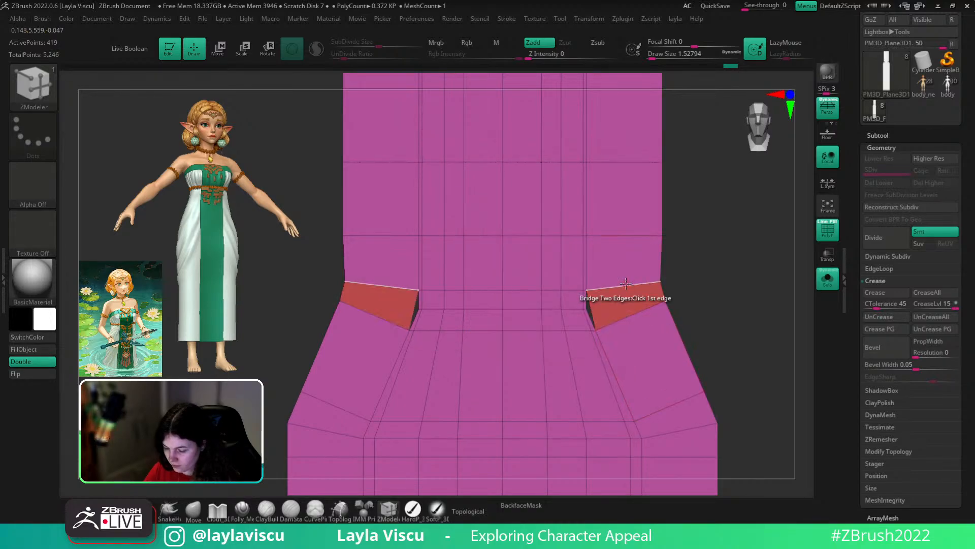
# - Insert a single edge loop across the bridged polygons and stitch its inner points to the adjacent gap corners using To End Point
pyautogui.press('space')
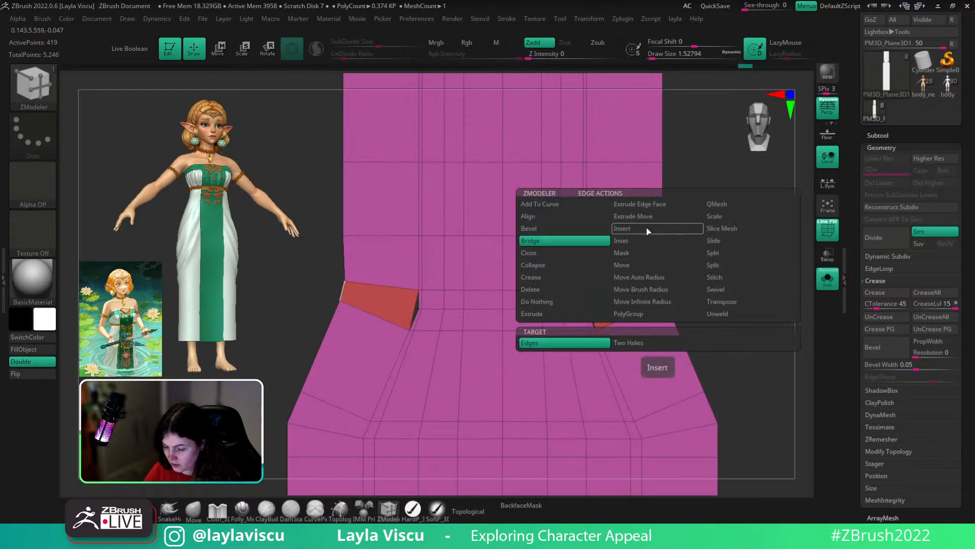
pyautogui.click(664, 289)
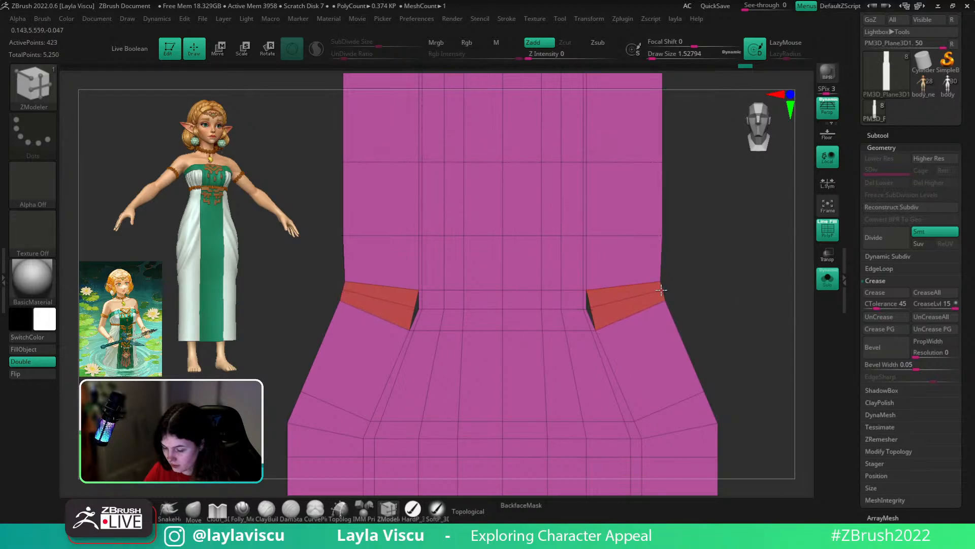
pyautogui.press('space')
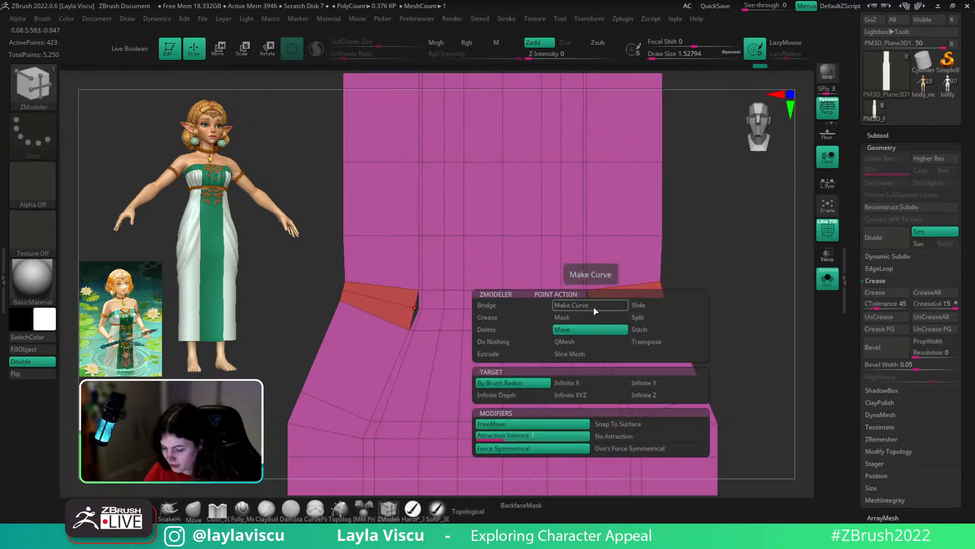
pyautogui.click(655, 320)
pyautogui.click(654, 331)
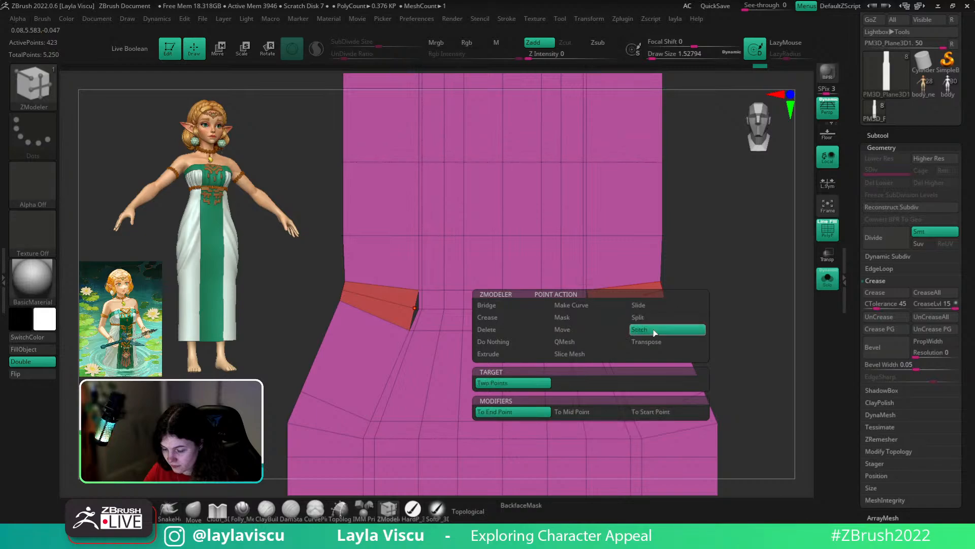
pyautogui.click(588, 309)
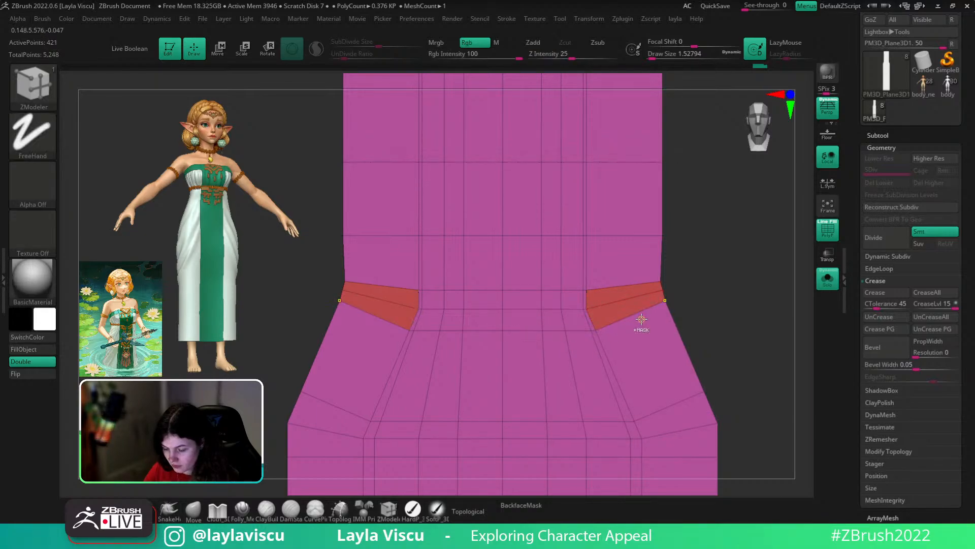
# - Assign the whole blade to a single polygroup and check the topology at its upper end and flared section
pyautogui.keyDown('ctrl'); pyautogui.moveTo(641, 320); pyautogui.dragTo(588, 302, button='right'); pyautogui.keyUp('ctrl')
pyautogui.hotkey('ctrl', 'w')
pyautogui.keyDown('ctrl'); pyautogui.moveTo(677, 295); pyautogui.dragTo(571, 275, button='right'); pyautogui.keyUp('ctrl')
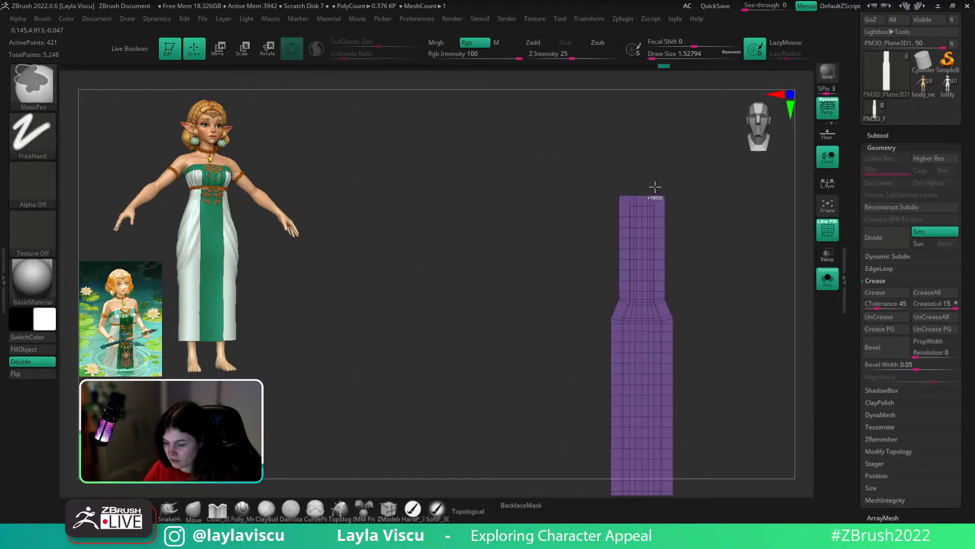
pyautogui.keyDown('ctrl'); pyautogui.moveTo(656, 188); pyautogui.dragTo(672, 288, button='right'); pyautogui.keyUp('ctrl')
pyautogui.keyDown('ctrl'); pyautogui.moveTo(635, 231); pyautogui.dragTo(659, 224, button='right'); pyautogui.keyUp('ctrl')
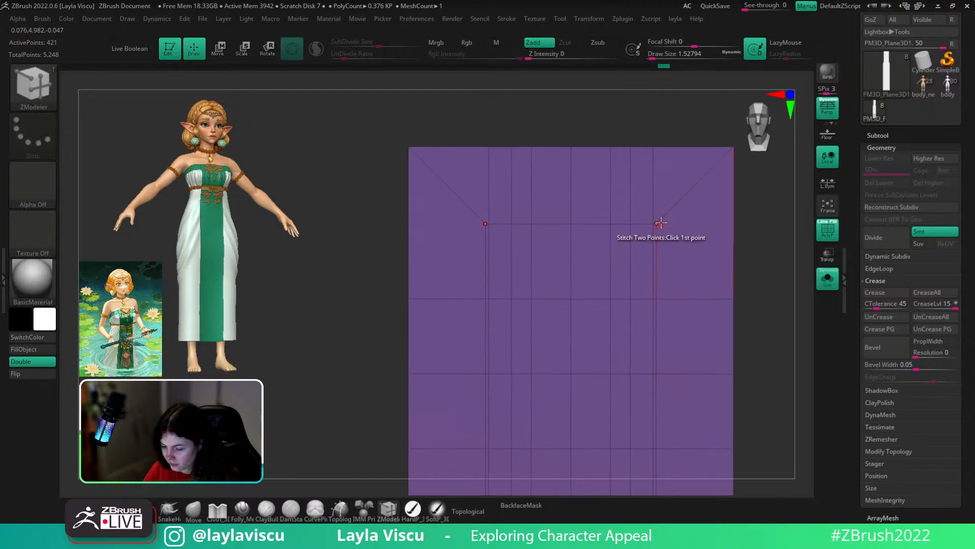
pyautogui.keyDown('ctrl'); pyautogui.moveTo(686, 257); pyautogui.dragTo(468, 252, button='right'); pyautogui.keyUp('ctrl')
pyautogui.keyDown('alt'); pyautogui.moveTo(757, 334); pyautogui.dragTo(732, 176, button='right'); pyautogui.keyUp('alt')
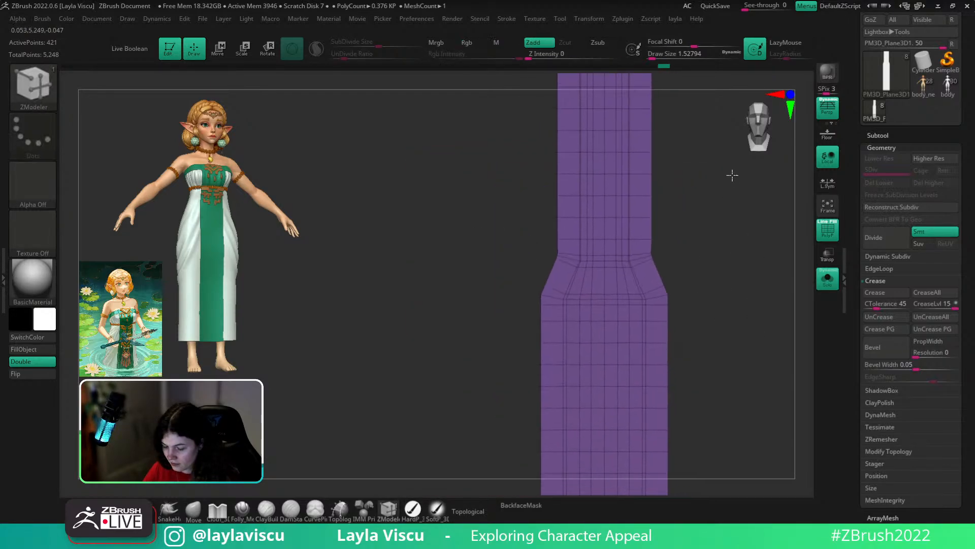
pyautogui.keyDown('ctrl'); pyautogui.moveTo(697, 269); pyautogui.dragTo(670, 270, button='right'); pyautogui.keyUp('ctrl')
# - Mask the blade's outer edge loop, offset the flat face from it in depth to form a beveled border, and hide the wireframe
pyautogui.press('space')
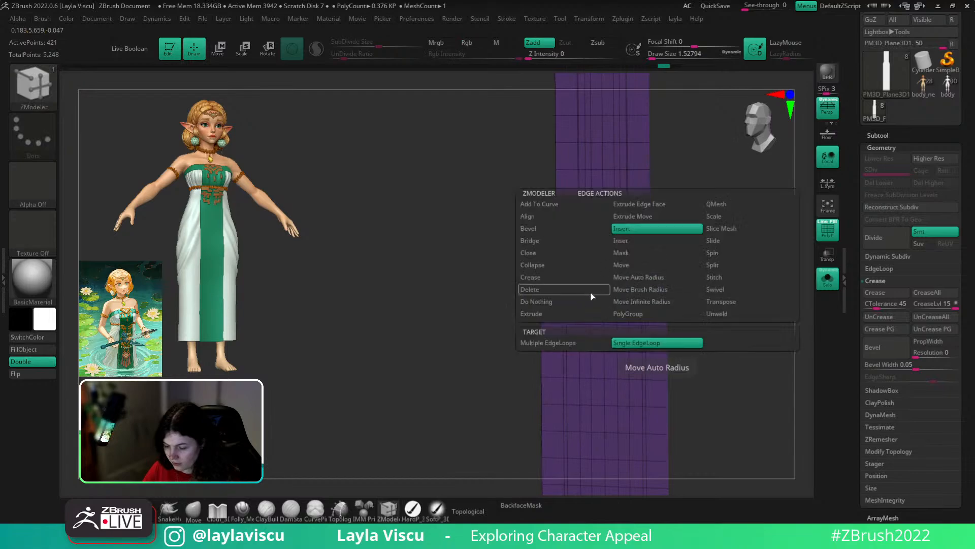
pyautogui.click(632, 267)
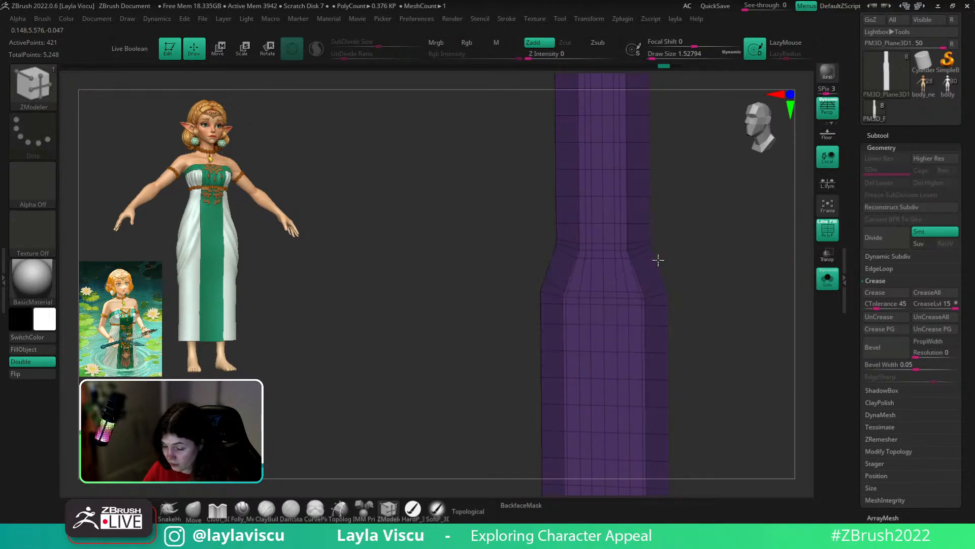
pyautogui.keyDown('ctrl'); pyautogui.moveTo(657, 259); pyautogui.dragTo(745, 263, button='right'); pyautogui.keyUp('ctrl')
pyautogui.keyDown('ctrl'); pyautogui.click(704, 240); pyautogui.keyUp('ctrl')
pyautogui.press('w')
pyautogui.moveTo(569, 347); pyautogui.dragTo(577, 346)
pyautogui.moveTo(736, 307); pyautogui.dragTo(788, 300, button='right')
pyautogui.hotkey('shift', 'f')
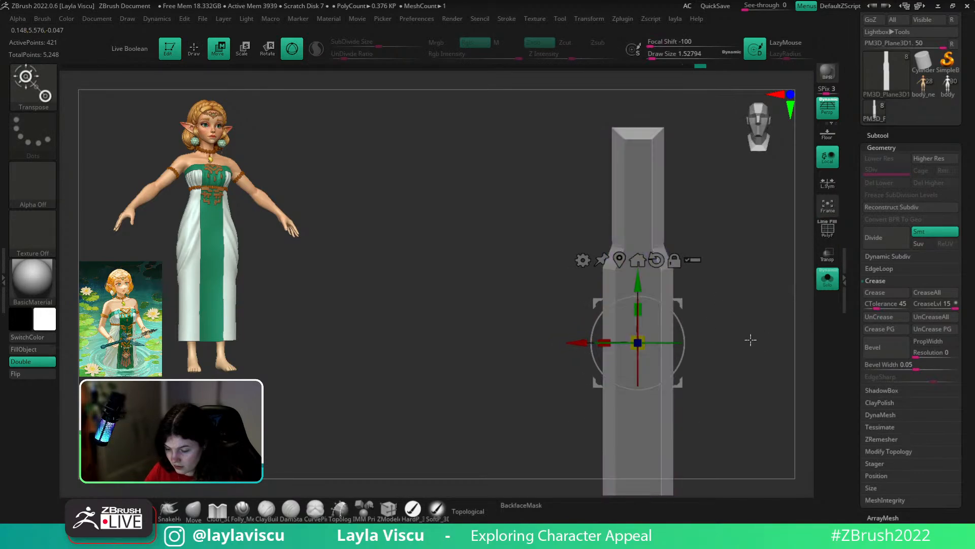
# - Restore the saved Cust1 view and toggle the Spotlight reference to compare it with the beveled blade
pyautogui.moveTo(768, 332); pyautogui.dragTo(751, 332, button='right')
pyautogui.keyDown('ctrl'); pyautogui.moveTo(705, 283); pyautogui.dragTo(731, 281, button='right'); pyautogui.keyUp('ctrl')
pyautogui.moveTo(973, 241); pyautogui.dragTo(973, 377)
pyautogui.click(921, 214)
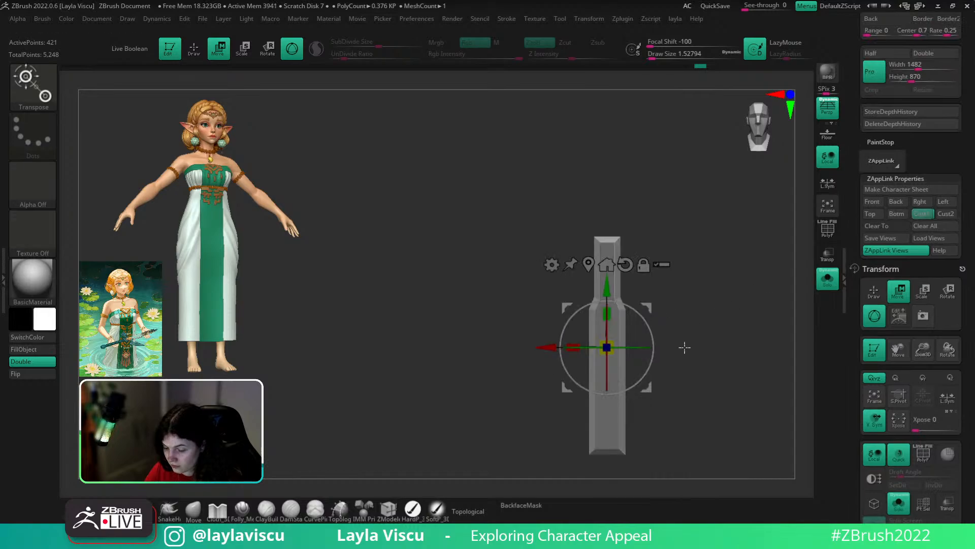
pyautogui.hotkey('shift', 'z')
pyautogui.hotkey('shift', 'z')
pyautogui.hotkey('shift', 'z')
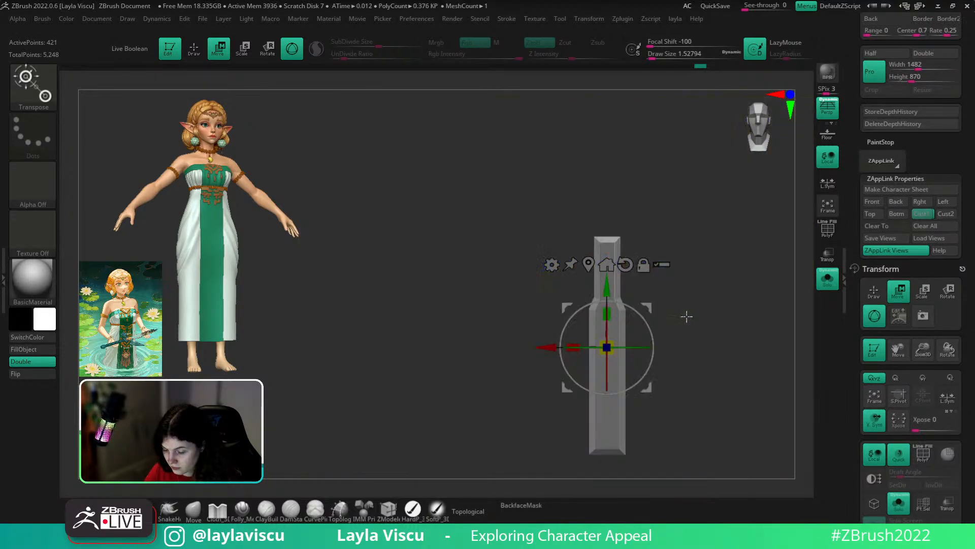
# - Scale the unmasked part of the blade slightly narrower along X to adjust the bevel width
pyautogui.keyDown('ctrl'); pyautogui.moveTo(688, 318); pyautogui.dragTo(690, 353, button='right'); pyautogui.keyUp('ctrl')
pyautogui.moveTo(606, 408); pyautogui.dragTo(605, 405)
pyautogui.keyDown('shift'); pyautogui.moveTo(728, 378); pyautogui.dragTo(734, 370); pyautogui.keyUp('shift')
pyautogui.moveTo(578, 386); pyautogui.dragTo(582, 388)
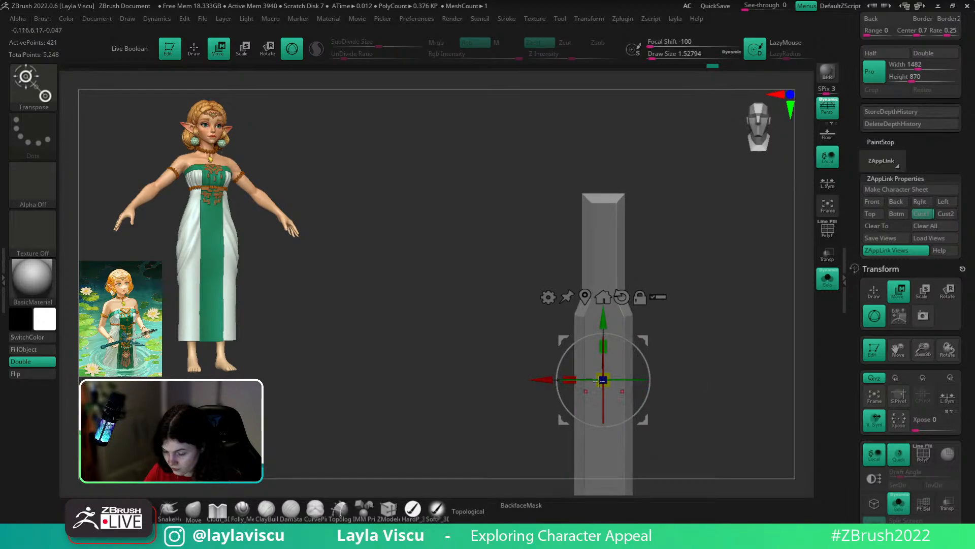
pyautogui.moveTo(716, 340); pyautogui.dragTo(676, 371, button='right')
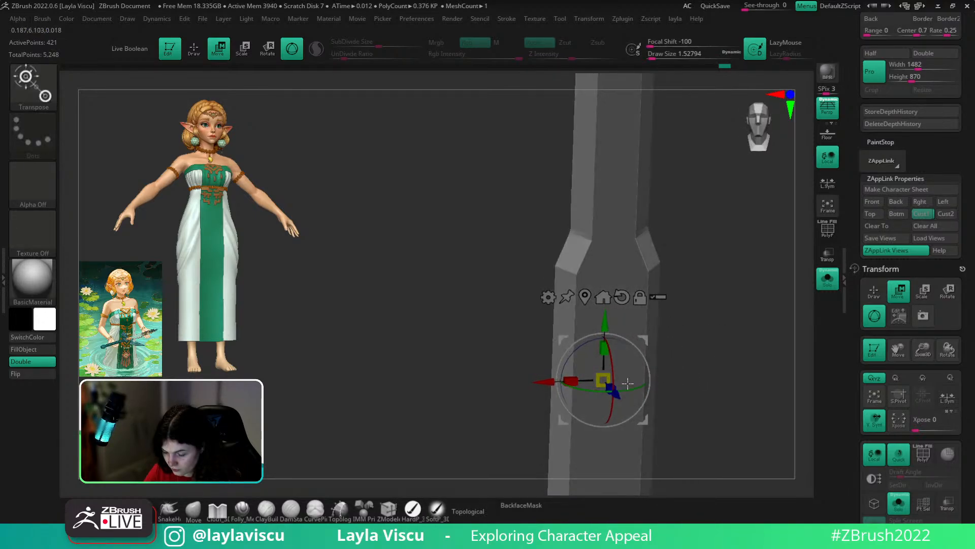
pyautogui.moveTo(574, 381); pyautogui.dragTo(588, 380)
pyautogui.keyDown('ctrl'); pyautogui.moveTo(513, 378); pyautogui.dragTo(468, 351, button='right'); pyautogui.keyUp('ctrl')
pyautogui.click(648, 300)
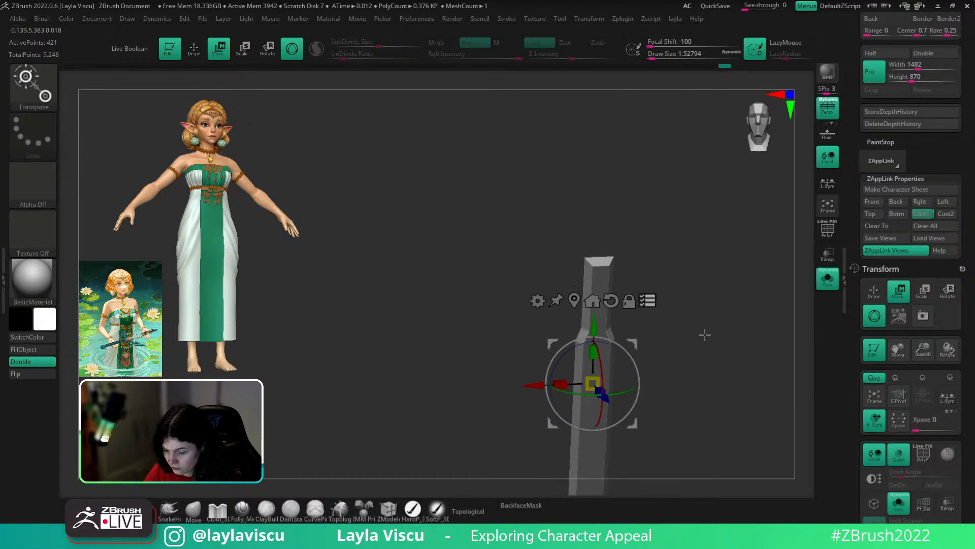
# - Return to the saved Cust1 view and compare the adjusted bevel with the Spotlight sword reference
pyautogui.click(931, 214)
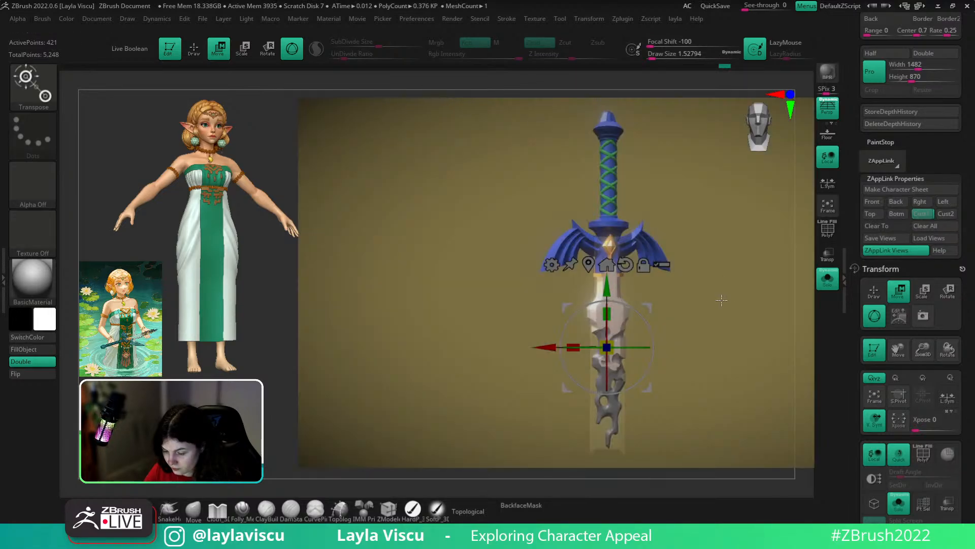
pyautogui.hotkey('shift', 'z')
pyautogui.hotkey('shift', 'z')
pyautogui.hotkey('shift', 'z')
pyautogui.hotkey('shift', 'z')
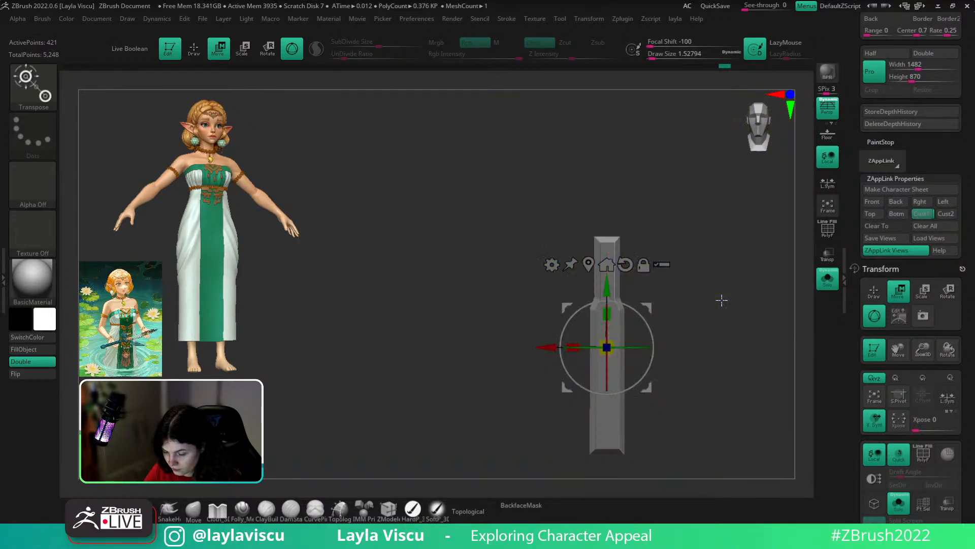
pyautogui.hotkey('shift', 'z')
pyautogui.hotkey('shift', 'z')
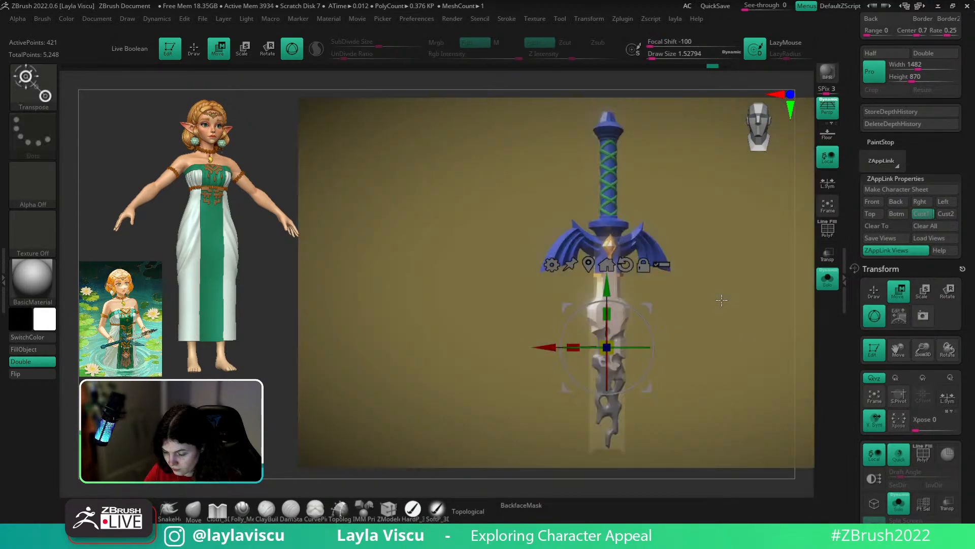
pyautogui.hotkey('shift', 'z')
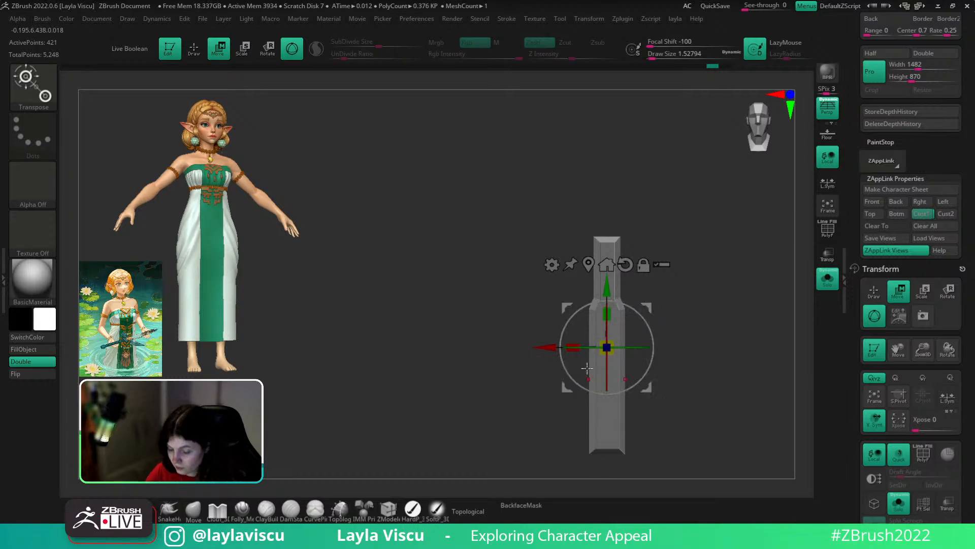
pyautogui.hotkey('shift', 'z')
pyautogui.hotkey('shift', 'z')
# - Show the whole sword from the side, move the blade about 0.0125 along Z, and check its placement under the hilt
pyautogui.moveTo(704, 343); pyautogui.dragTo(791, 333)
pyautogui.click(828, 278)
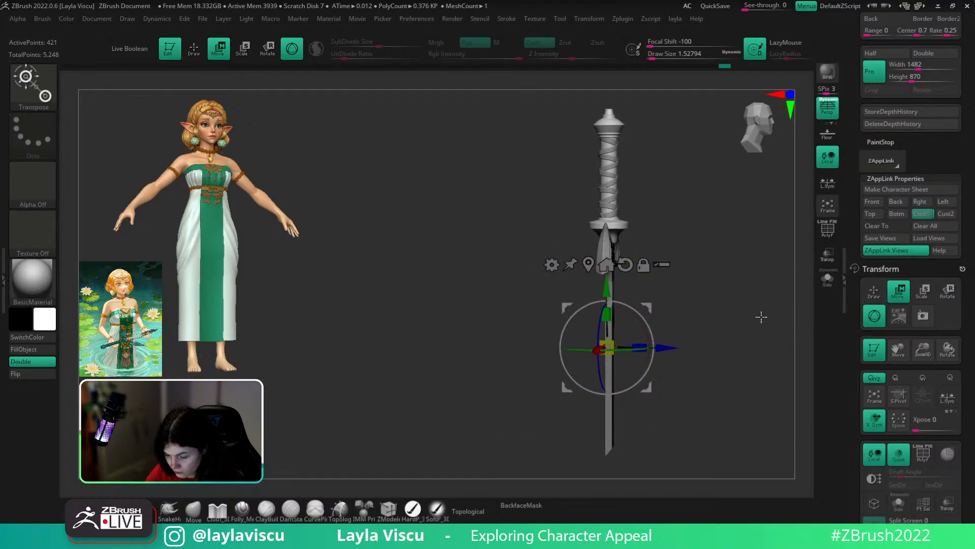
pyautogui.moveTo(672, 348); pyautogui.dragTo(673, 348)
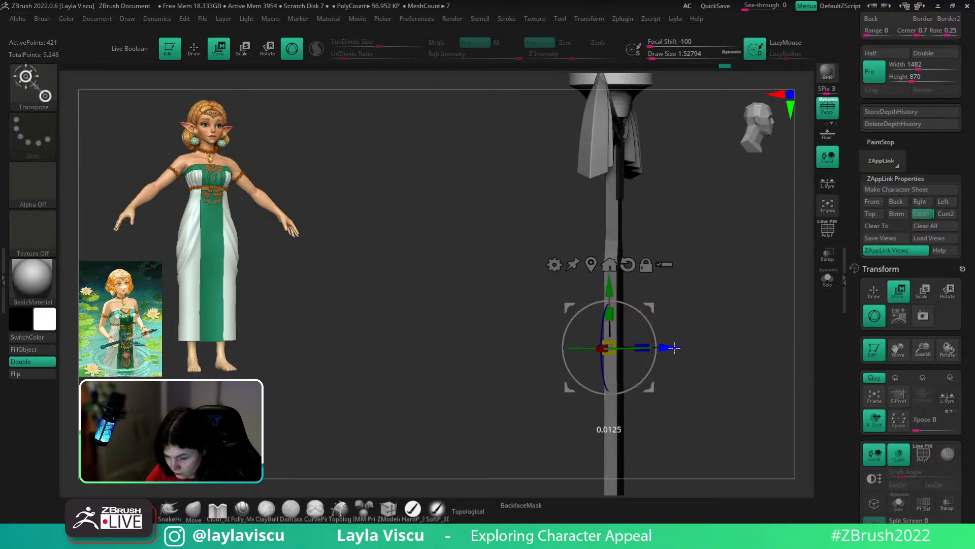
pyautogui.keyDown('ctrl'); pyautogui.moveTo(392, 378); pyautogui.dragTo(392, 422, button='right'); pyautogui.keyUp('ctrl')
pyautogui.press('q')
pyautogui.moveTo(399, 414)
pyautogui.mouseDown()
pyautogui.moveTo(330, 402)
pyautogui.moveTo(345, 412)
pyautogui.mouseUp()
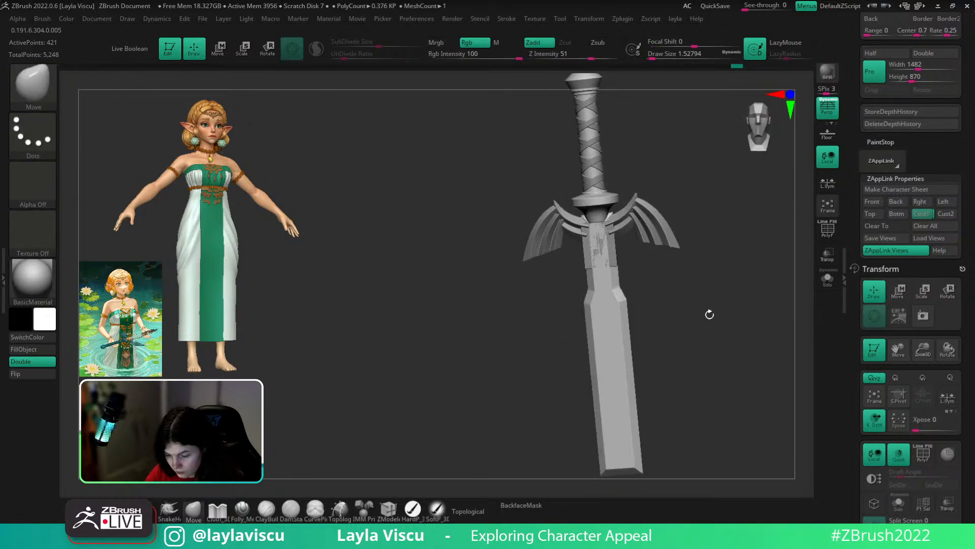
pyautogui.keyDown('shift'); pyautogui.moveTo(709, 314); pyautogui.dragTo(731, 311); pyautogui.keyUp('shift')
# - Isolate the blade and apply Mirror And Weld to make it symmetrical
pyautogui.click(828, 284)
pyautogui.press('2')
pyautogui.click(679, 308)
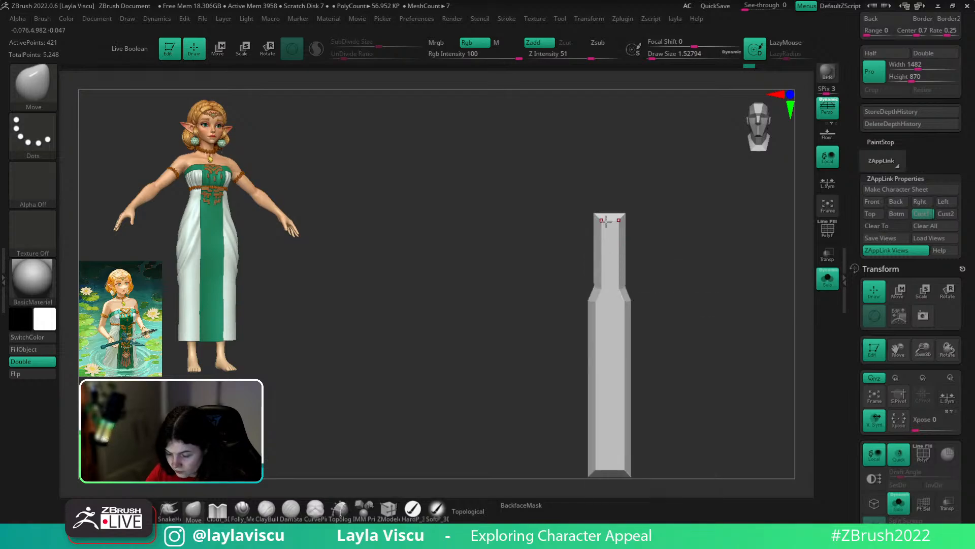
pyautogui.keyDown('ctrl'); pyautogui.moveTo(612, 223); pyautogui.dragTo(614, 176, button='right'); pyautogui.keyUp('ctrl')
# - Mirror and weld the blade from front to back, and inspect the closed mesh with and without its wireframe
pyautogui.moveTo(749, 294); pyautogui.dragTo(723, 311)
pyautogui.hotkey('shift', 'f')
pyautogui.press('2')
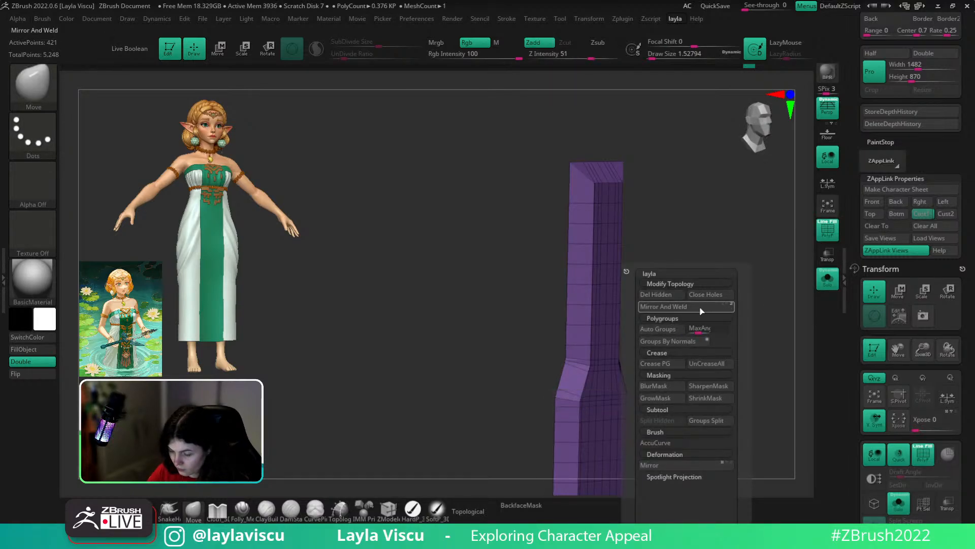
pyautogui.click(663, 309)
pyautogui.moveTo(666, 285)
pyautogui.mouseDown()
pyautogui.moveTo(723, 288)
pyautogui.moveTo(597, 274)
pyautogui.moveTo(668, 322)
pyautogui.moveTo(603, 299)
pyautogui.moveTo(732, 324)
pyautogui.mouseUp()
pyautogui.keyDown('ctrl'); pyautogui.moveTo(731, 324); pyautogui.dragTo(623, 269, button='right'); pyautogui.keyUp('ctrl')
pyautogui.hotkey('shift', 'f')
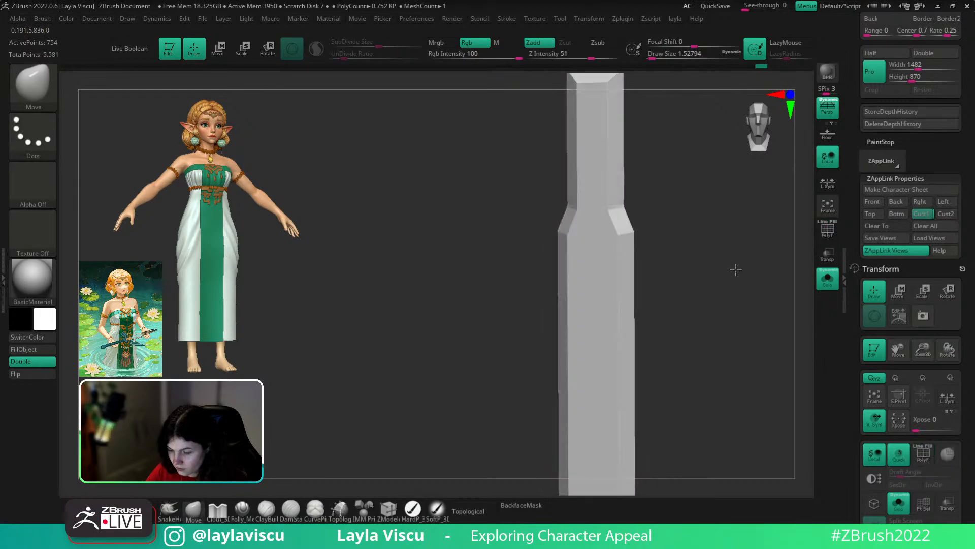
pyautogui.moveTo(736, 270); pyautogui.dragTo(734, 341)
pyautogui.hotkey('shift', 'f')
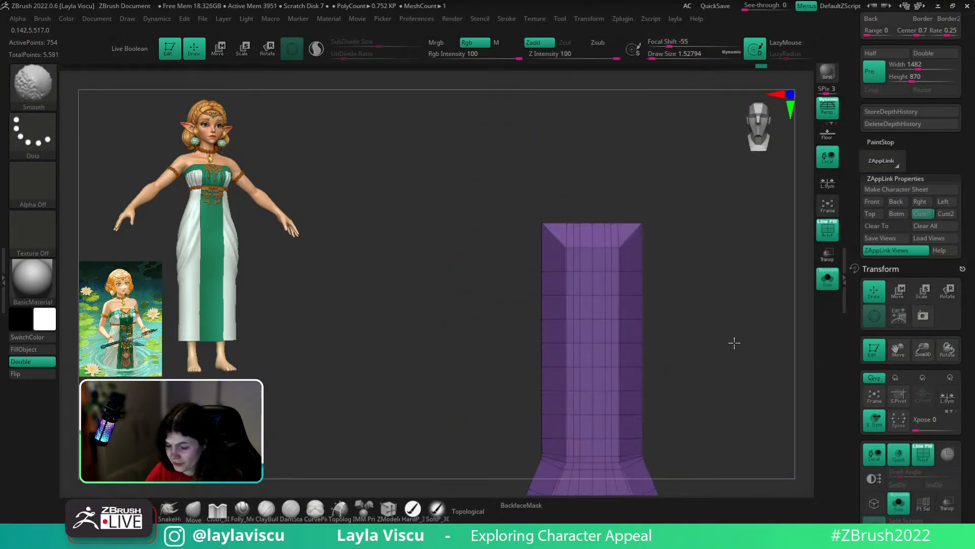
# - Isolate the blade, hide the beveled row at its upper end under the hilt and delete it, and show the whole sword again
pyautogui.click(827, 278)
pyautogui.click(827, 278)
pyautogui.keyDown('ctrl'); pyautogui.keyDown('shift'); pyautogui.moveTo(458, 180); pyautogui.dragTo(736, 293); pyautogui.keyUp('shift'); pyautogui.keyUp('ctrl')
pyautogui.press('2')
pyautogui.click(714, 294)
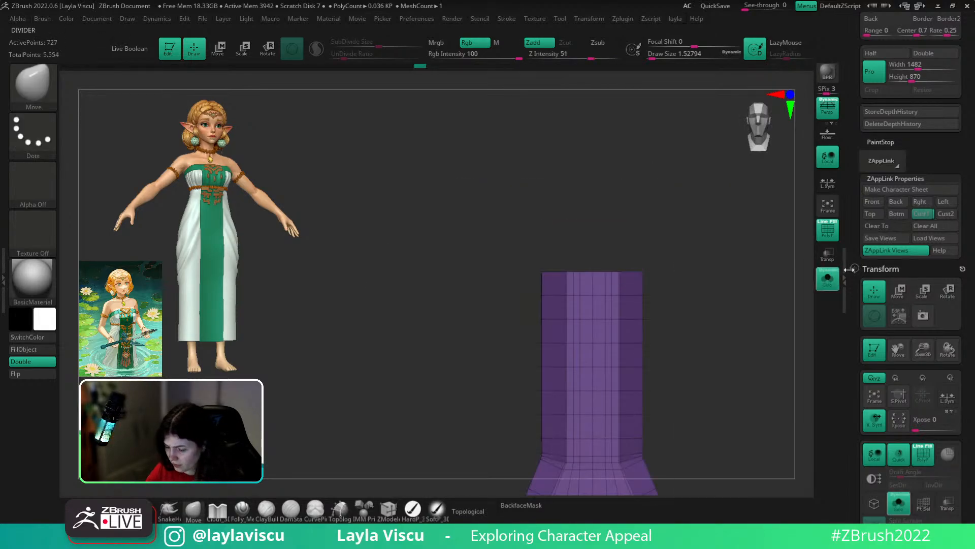
pyautogui.click(828, 278)
# - Select the old plane piece PM3D_Plane3D2 between the hilt and the blade and delete that subtool
pyautogui.keyDown('alt'); pyautogui.moveTo(725, 388); pyautogui.dragTo(632, 234, button='right'); pyautogui.keyUp('alt')
pyautogui.keyDown('alt'); pyautogui.moveTo(671, 292); pyautogui.dragTo(659, 209, button='right'); pyautogui.keyUp('alt')
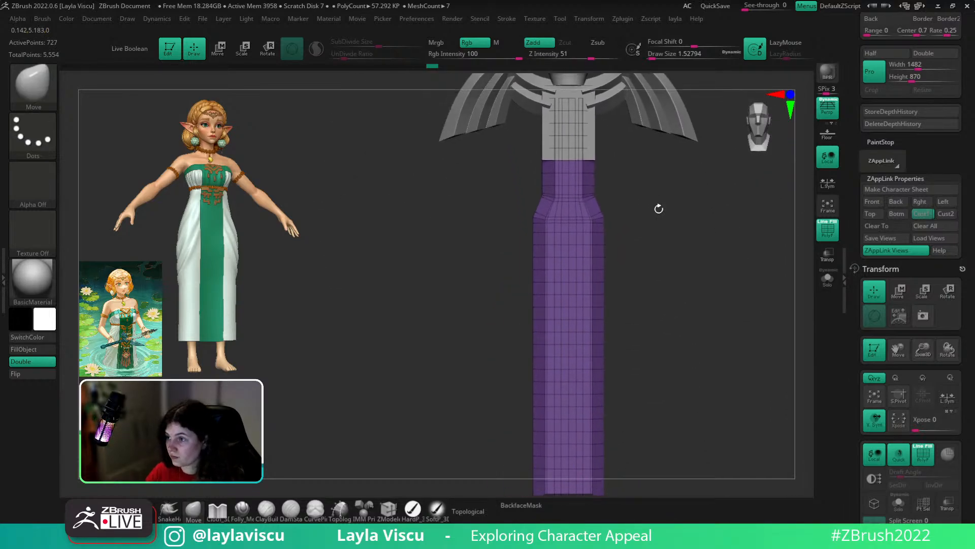
pyautogui.keyDown('alt'); pyautogui.click(588, 151); pyautogui.keyUp('alt')
pyautogui.keyDown('ctrl'); pyautogui.moveTo(641, 161); pyautogui.dragTo(691, 192, button='right'); pyautogui.keyUp('ctrl')
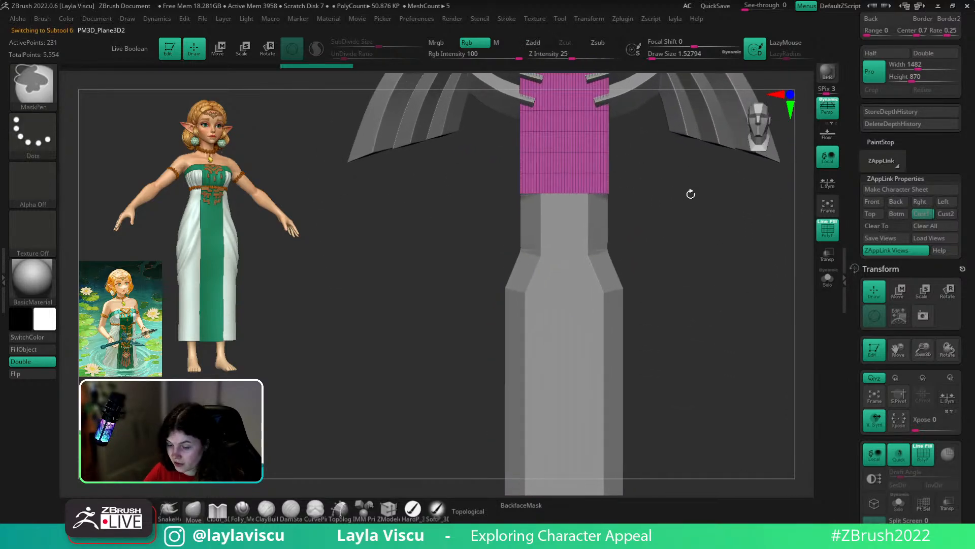
pyautogui.moveTo(967, 489); pyautogui.dragTo(968, 158)
pyautogui.moveTo(906, 380); pyautogui.dragTo(894, 57)
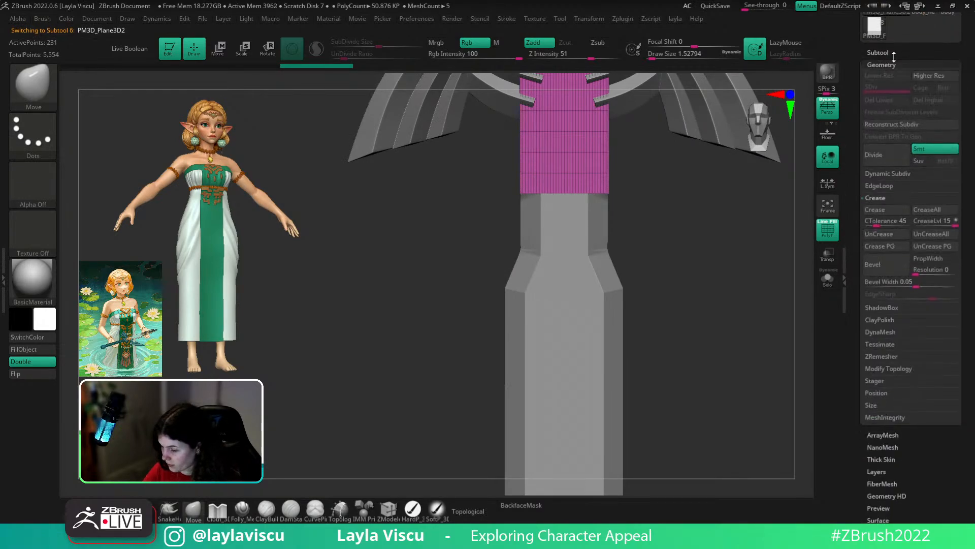
pyautogui.click(895, 53)
pyautogui.click(893, 508)
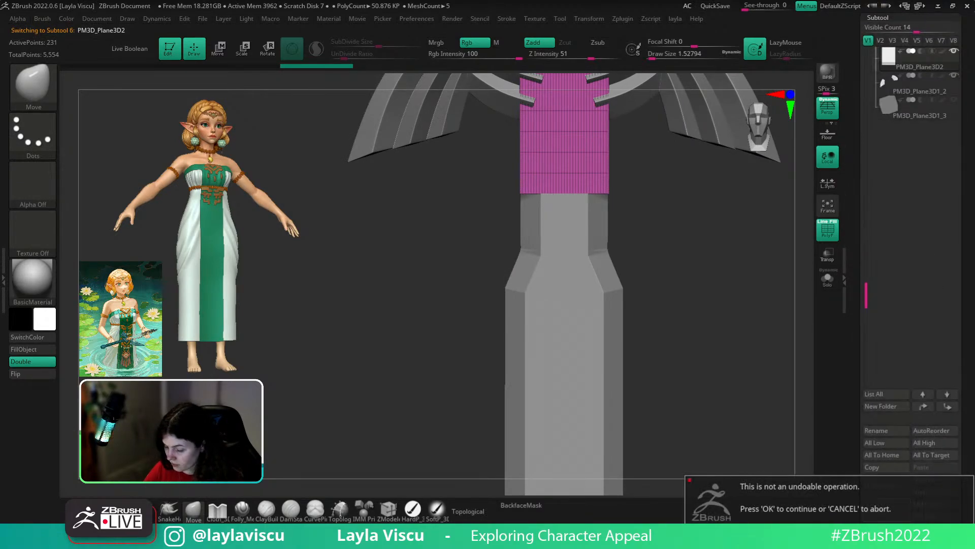
pyautogui.click(785, 533)
# - Select the blade, hide its wireframe and return to the saved Cust1 view
pyautogui.keyDown('ctrl'); pyautogui.moveTo(676, 331); pyautogui.dragTo(714, 349, button='right'); pyautogui.keyUp('ctrl')
pyautogui.keyDown('alt'); pyautogui.click(583, 327); pyautogui.keyUp('alt')
pyautogui.keyDown('ctrl'); pyautogui.moveTo(665, 374); pyautogui.dragTo(717, 260, button='right'); pyautogui.keyUp('ctrl')
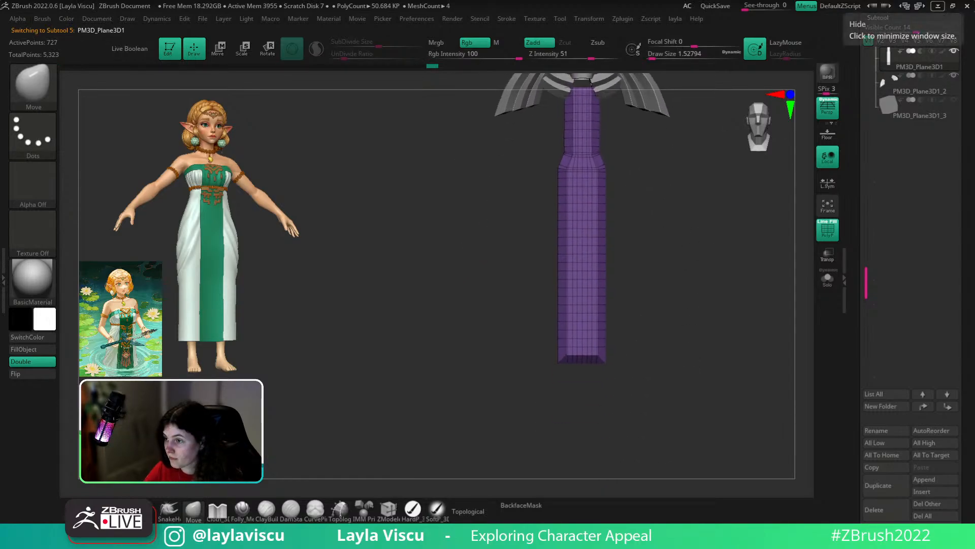
pyautogui.moveTo(973, 239); pyautogui.dragTo(973, 379)
pyautogui.hotkey('shift', 'f')
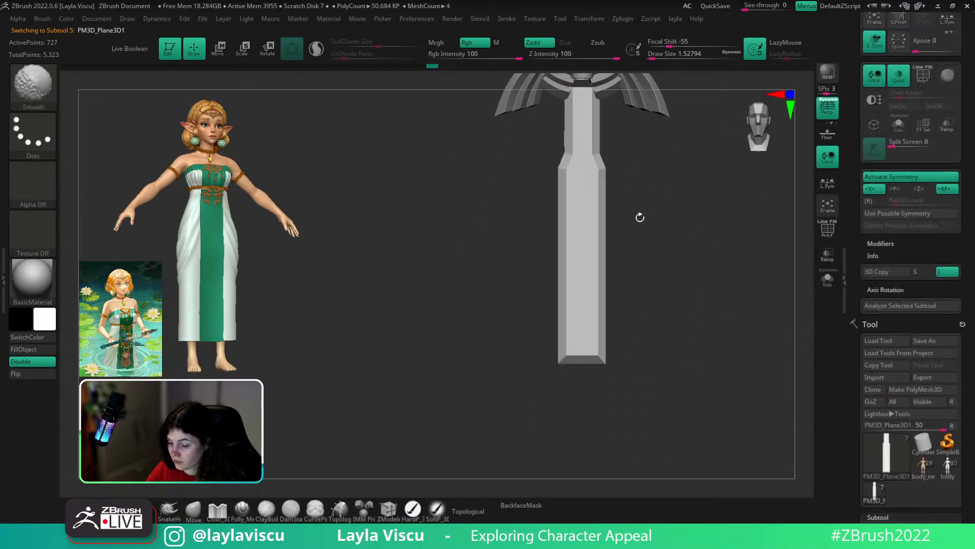
pyautogui.keyDown('alt'); pyautogui.moveTo(646, 192); pyautogui.dragTo(643, 292, button='right'); pyautogui.keyUp('alt')
pyautogui.moveTo(966, 102); pyautogui.dragTo(962, 221)
pyautogui.click(927, 184)
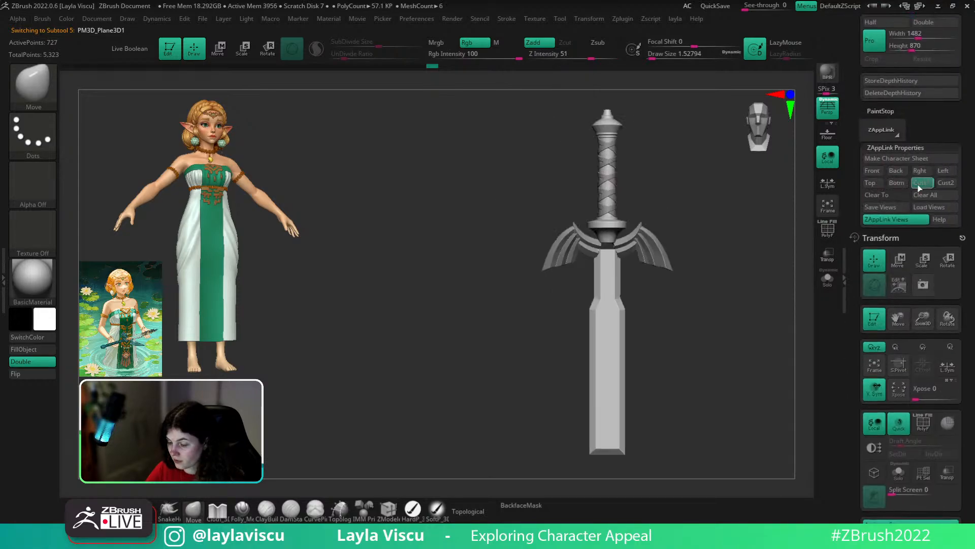
# - Compare the blade's outline and the collar area under the hilt with the Spotlight sword reference, with and without the wireframe
pyautogui.hotkey('shift', 'z')
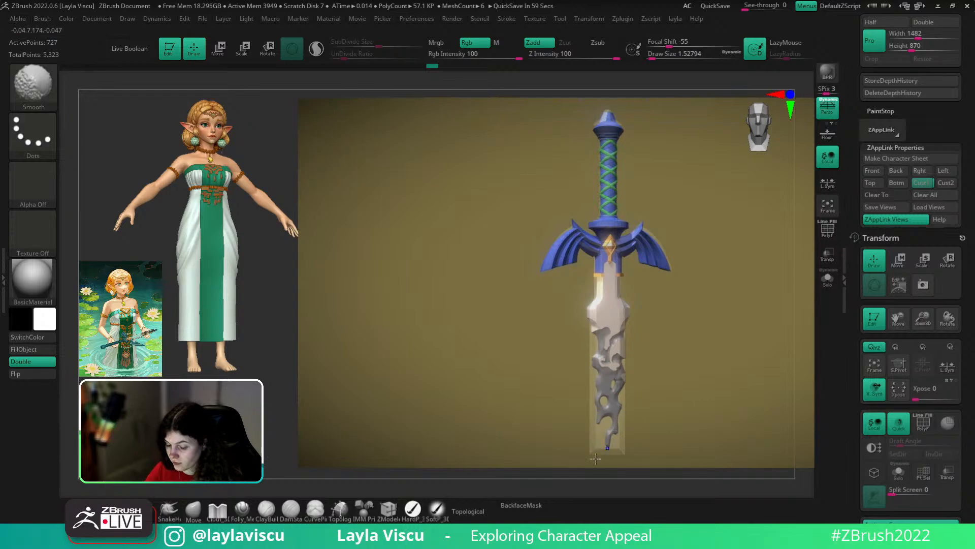
pyautogui.hotkey('shift', 'z')
pyautogui.hotkey('shift', 'f')
pyautogui.hotkey('shift', 'f')
pyautogui.hotkey('shift', 'z')
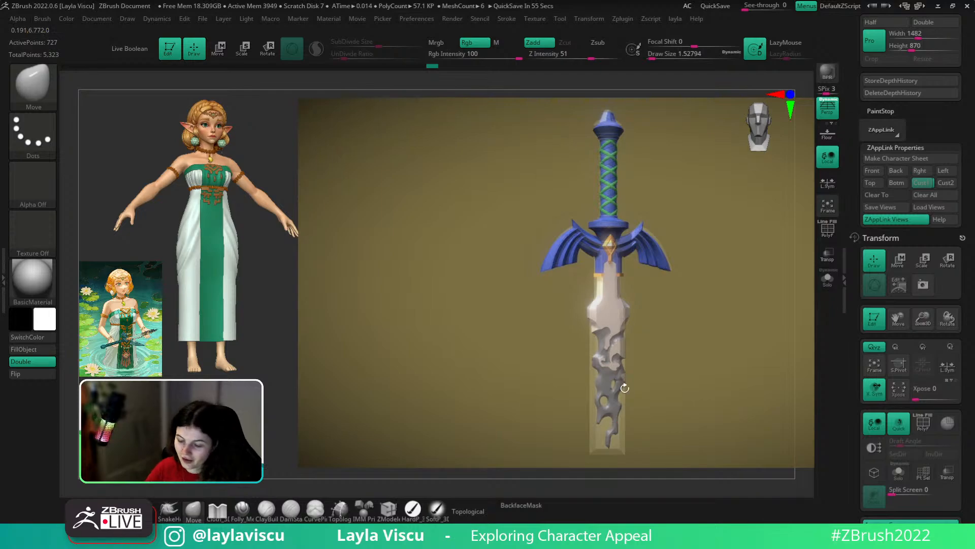
pyautogui.press('shift')
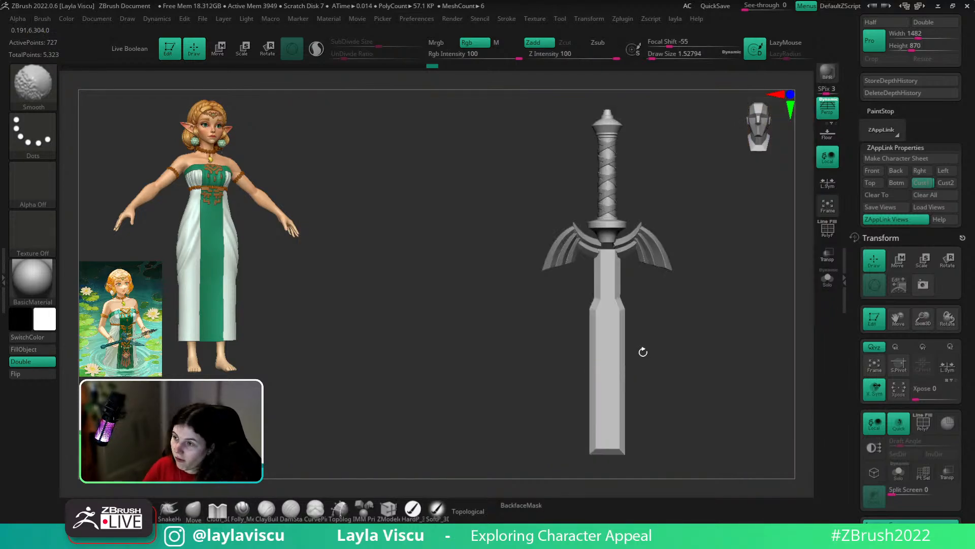
pyautogui.press('shift')
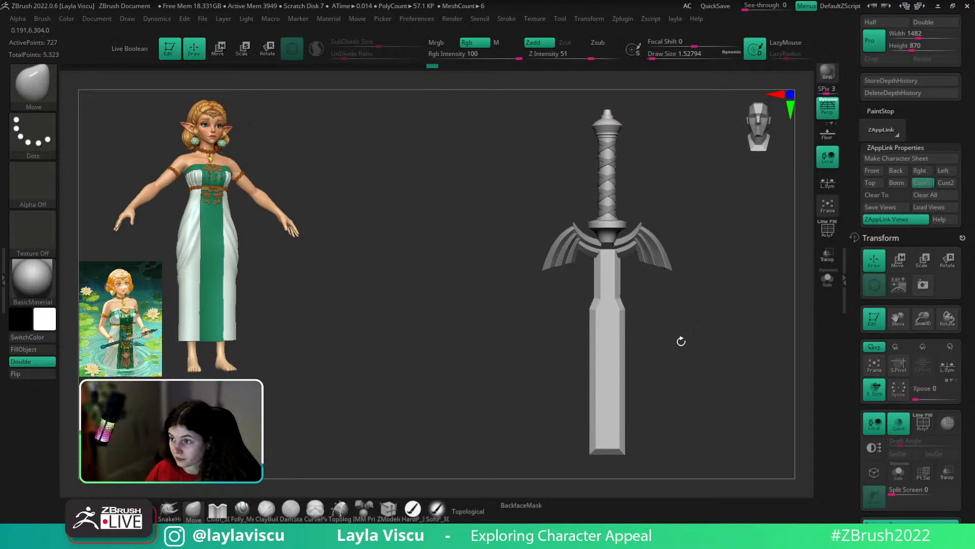
pyautogui.press('shift')
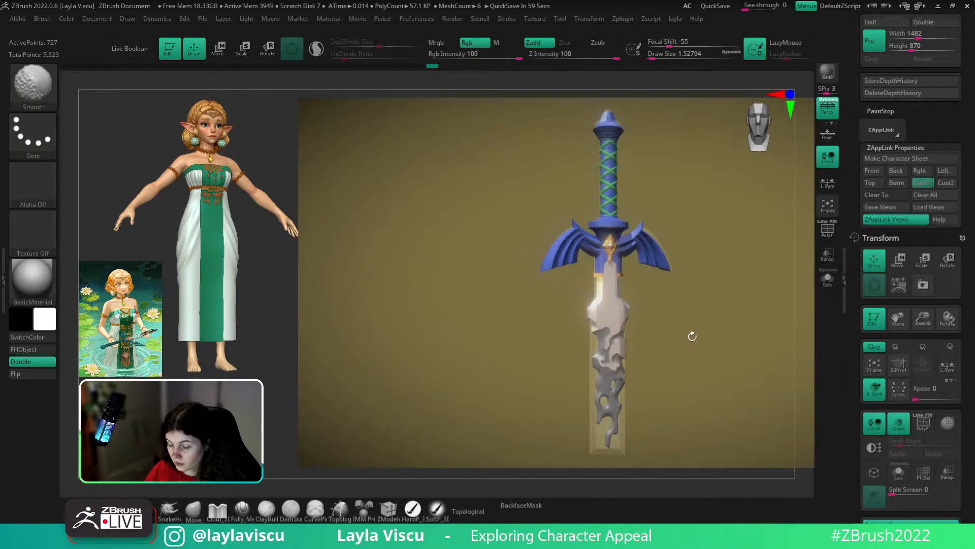
pyautogui.hotkey('shift', 'z')
pyautogui.hotkey('shift', 'z')
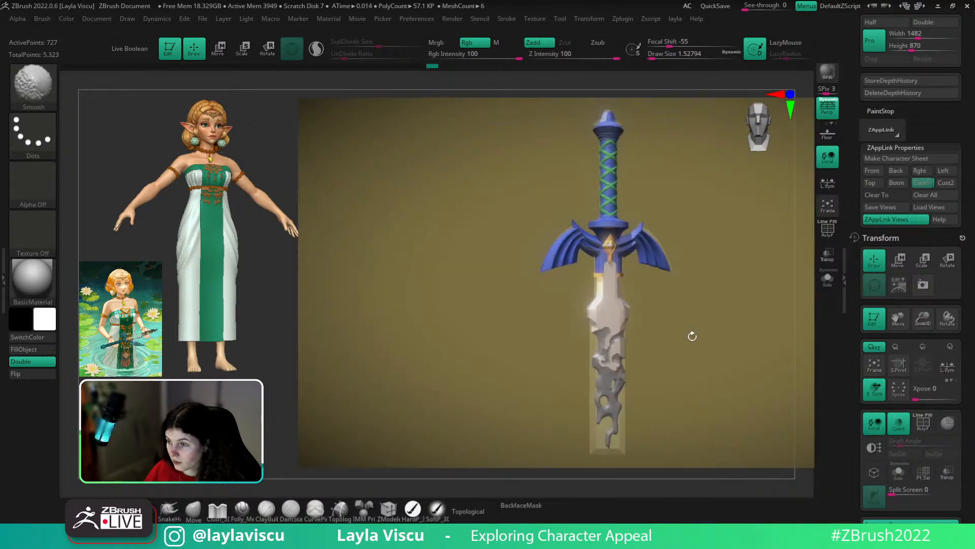
pyautogui.hotkey('shift', 'z')
pyautogui.hotkey('shift', 'f')
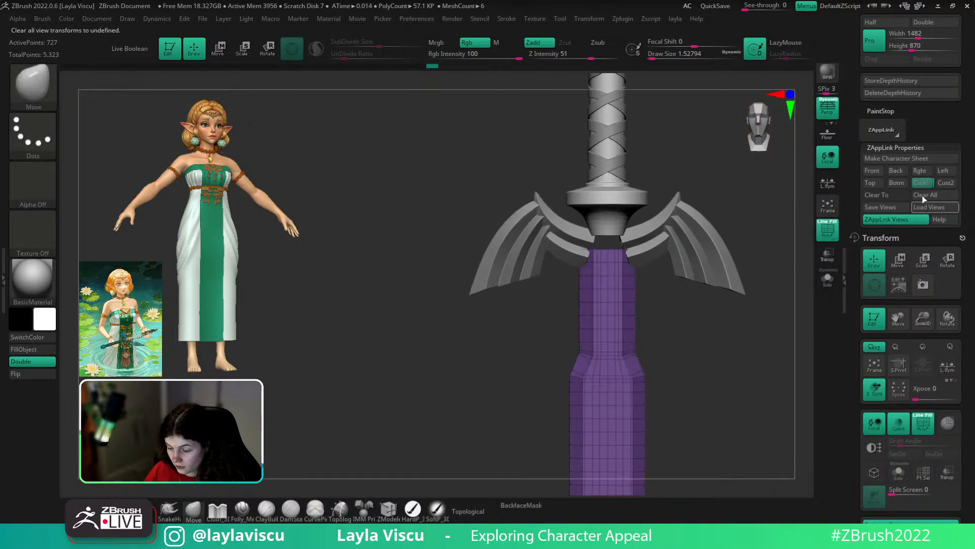
# - Duplicate the blade and delete all of the copy except its upper section under the hilt
pyautogui.hotkey('shift', 'z')
pyautogui.keyDown('ctrl'); pyautogui.keyDown('shift'); pyautogui.moveTo(553, 196); pyautogui.dragTo(671, 277); pyautogui.keyUp('shift'); pyautogui.keyUp('ctrl')
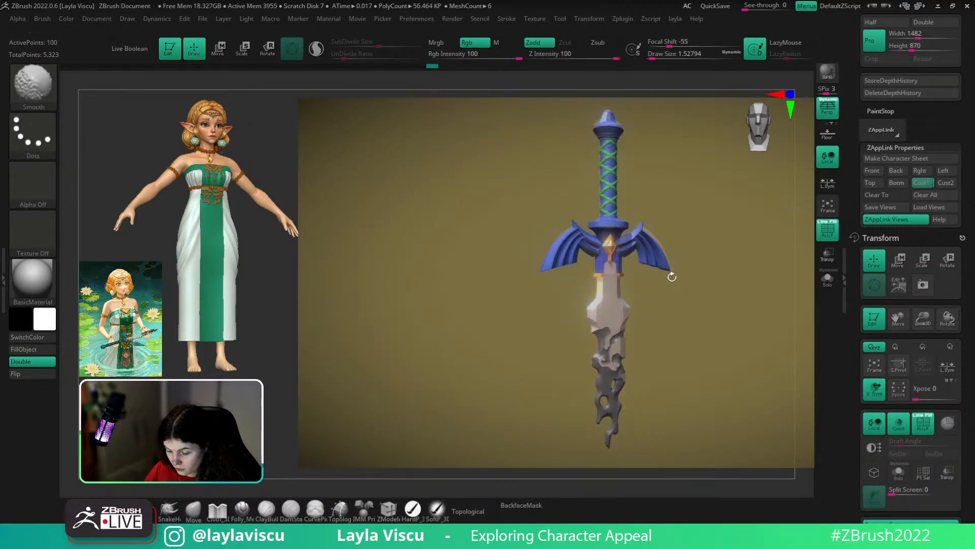
pyautogui.hotkey('shift', 'z')
pyautogui.hotkey('shift', 'z')
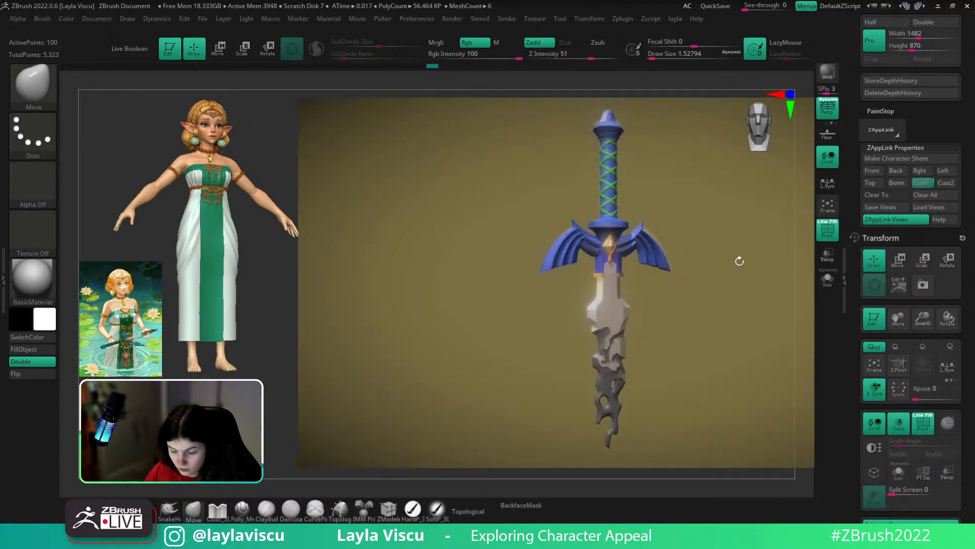
pyautogui.click(827, 278)
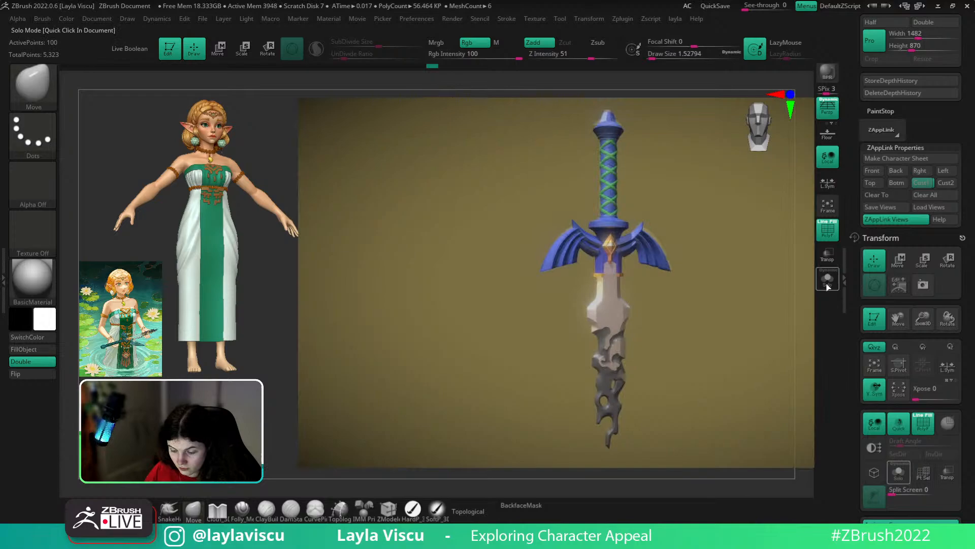
pyautogui.keyDown('alt'); pyautogui.click(696, 298); pyautogui.keyUp('alt')
pyautogui.keyDown('ctrl'); pyautogui.keyDown('shift'); pyautogui.moveTo(550, 196); pyautogui.dragTo(680, 275); pyautogui.keyUp('shift'); pyautogui.keyUp('ctrl')
pyautogui.rightClick(796, 320)
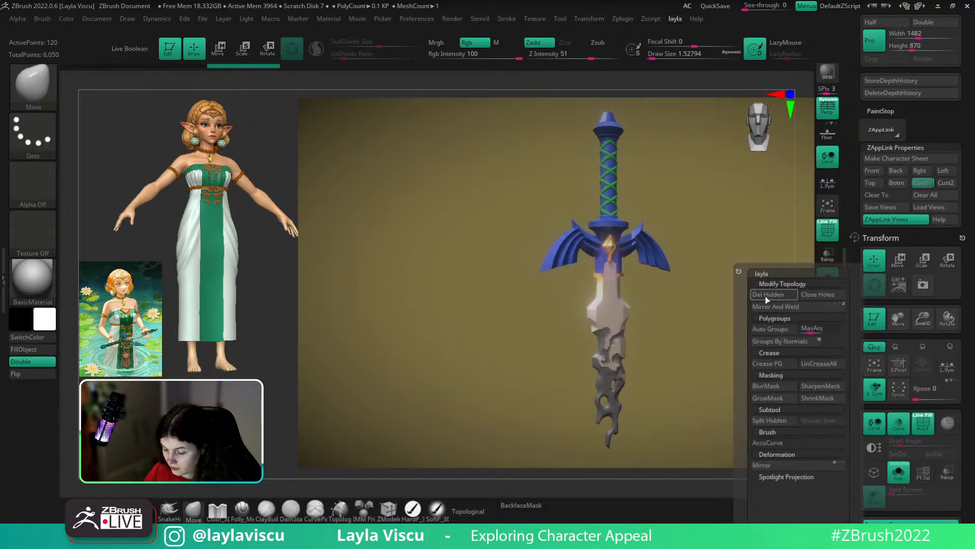
pyautogui.click(767, 297)
pyautogui.hotkey('shift', 'z')
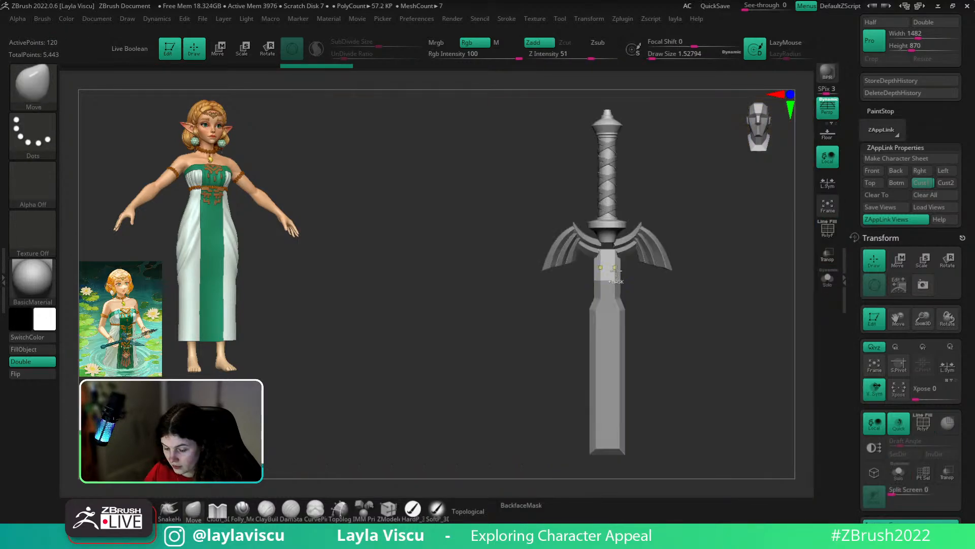
# - Center the gizmo on the duplicated collar section, enlarge it slightly around the blade, and show its wireframe
pyautogui.keyDown('ctrl'); pyautogui.moveTo(618, 282); pyautogui.dragTo(690, 340, button='right'); pyautogui.keyUp('ctrl')
pyautogui.press('w')
pyautogui.keyDown('alt'); pyautogui.click(576, 394); pyautogui.keyUp('alt')
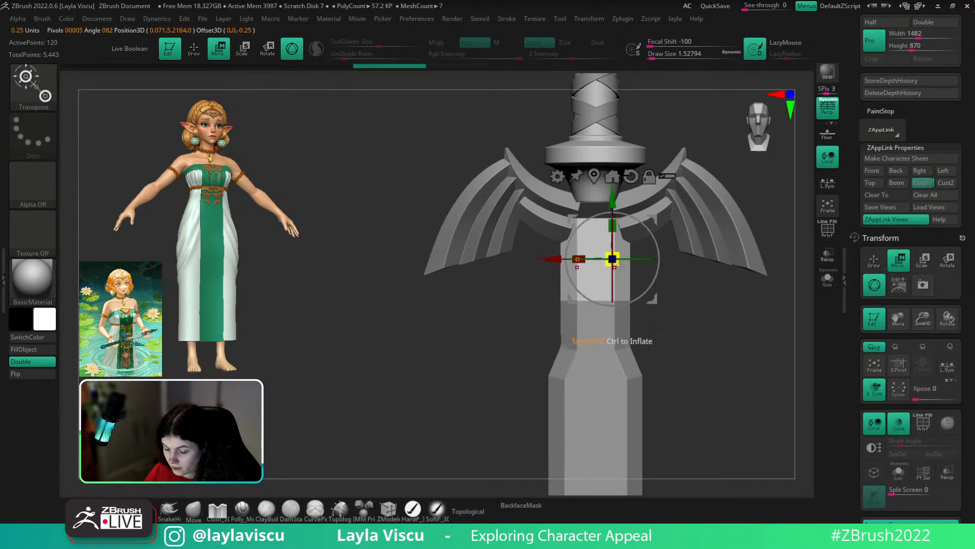
pyautogui.hotkey('shift', 'z')
pyautogui.hotkey('shift', 'z')
pyautogui.click(594, 177)
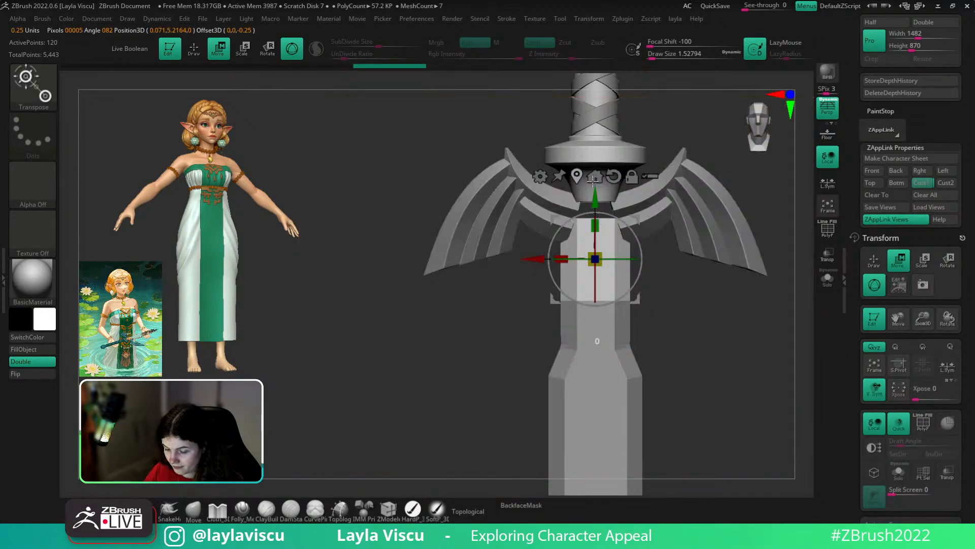
pyautogui.moveTo(599, 263); pyautogui.dragTo(620, 273)
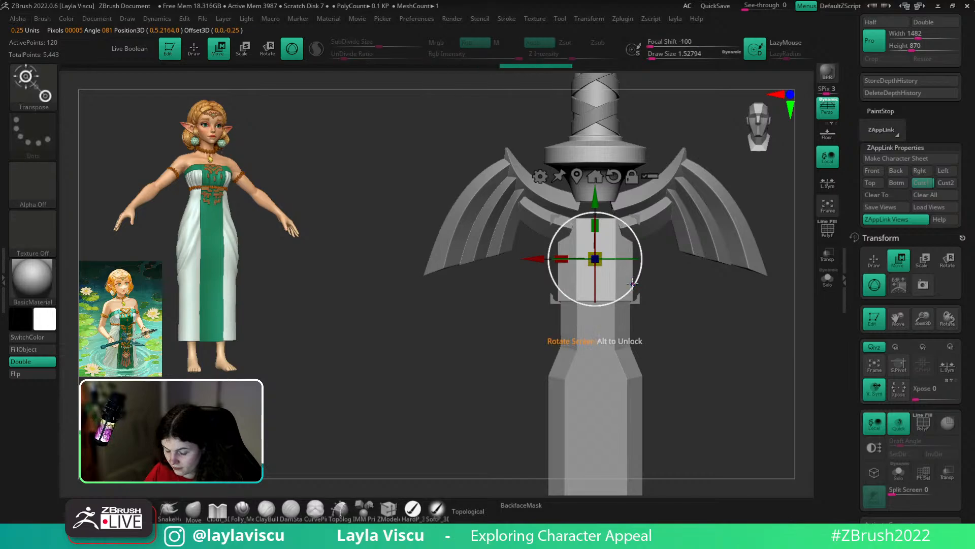
pyautogui.hotkey('shift', 'f')
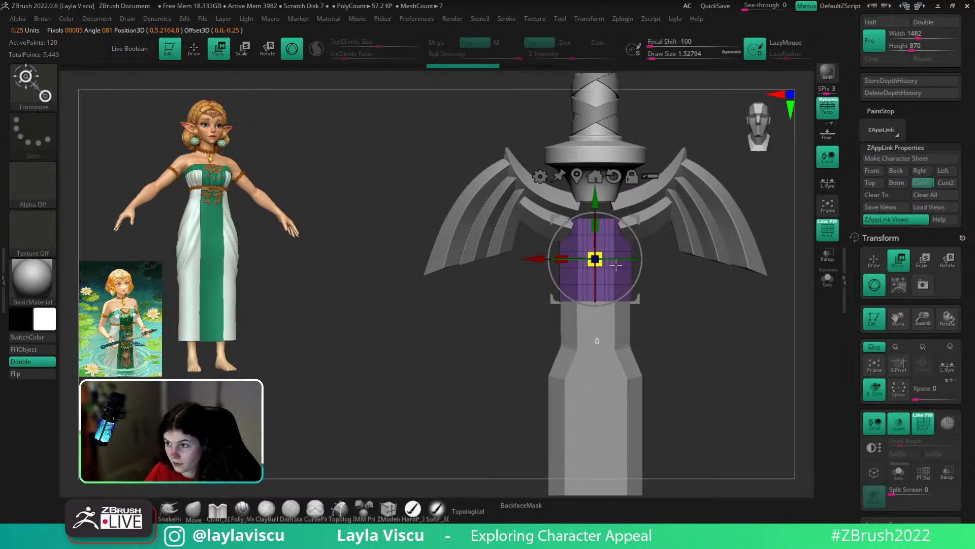
# - Switch to the Move brush at Draw Size 1 and check the collar against the Spotlight reference in the Cust1 view
pyautogui.moveTo(620, 341)
pyautogui.keyDown('ctrl'); pyautogui.mouseDown(button='right')
pyautogui.moveTo(592, 342)
pyautogui.moveTo(616, 345)
pyautogui.mouseUp(button='right'); pyautogui.keyUp('ctrl')
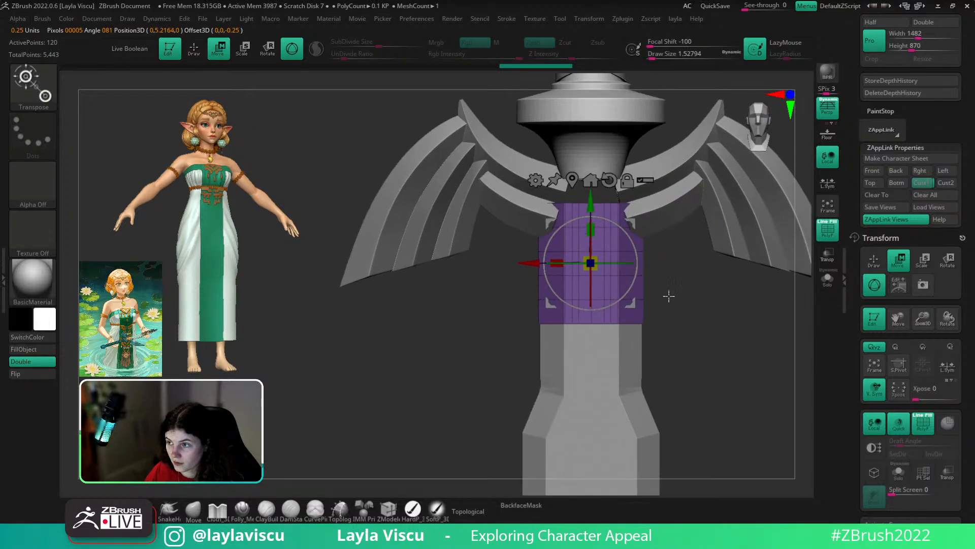
pyautogui.click(193, 509)
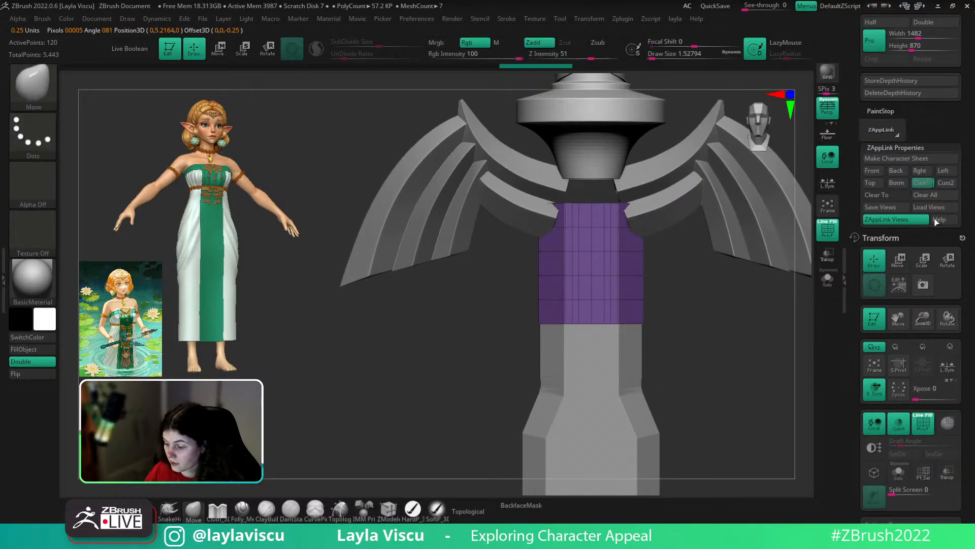
pyautogui.click(922, 185)
pyautogui.press('s')
pyautogui.hotkey('shift', 'z')
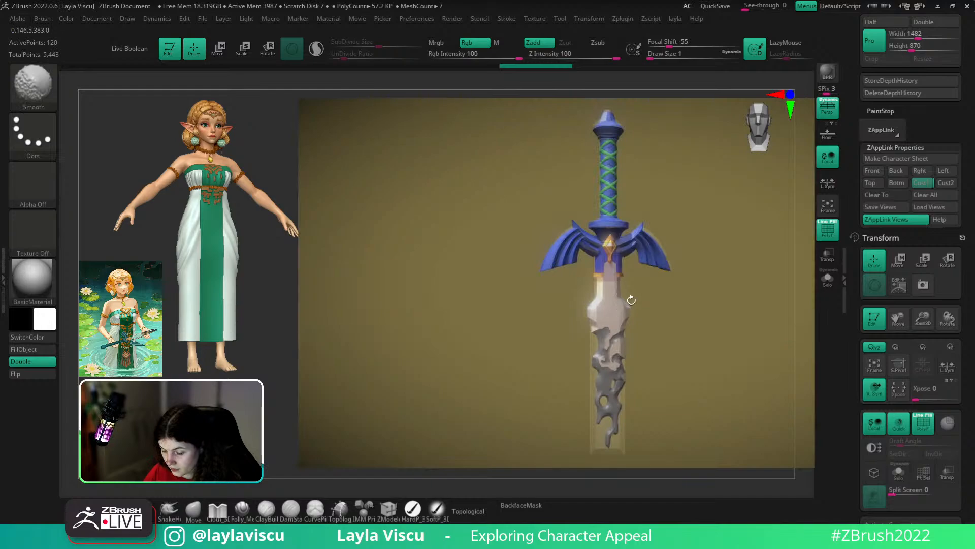
pyautogui.hotkey('shift', 'z')
# - Mask the collar to adjust its lower edge with the gizmo, checking the height against the Spotlight reference in the Cust1 view
pyautogui.keyDown('ctrl'); pyautogui.moveTo(588, 300); pyautogui.dragTo(716, 376, button='right'); pyautogui.keyUp('ctrl')
pyautogui.moveTo(492, 356)
pyautogui.keyDown('ctrl'); pyautogui.mouseDown()
pyautogui.moveTo(745, 325)
pyautogui.moveTo(737, 366)
pyautogui.mouseUp(); pyautogui.keyUp('ctrl')
pyautogui.press('w')
pyautogui.click(194, 510)
pyautogui.hotkey('shift', 'f')
pyautogui.click(923, 183)
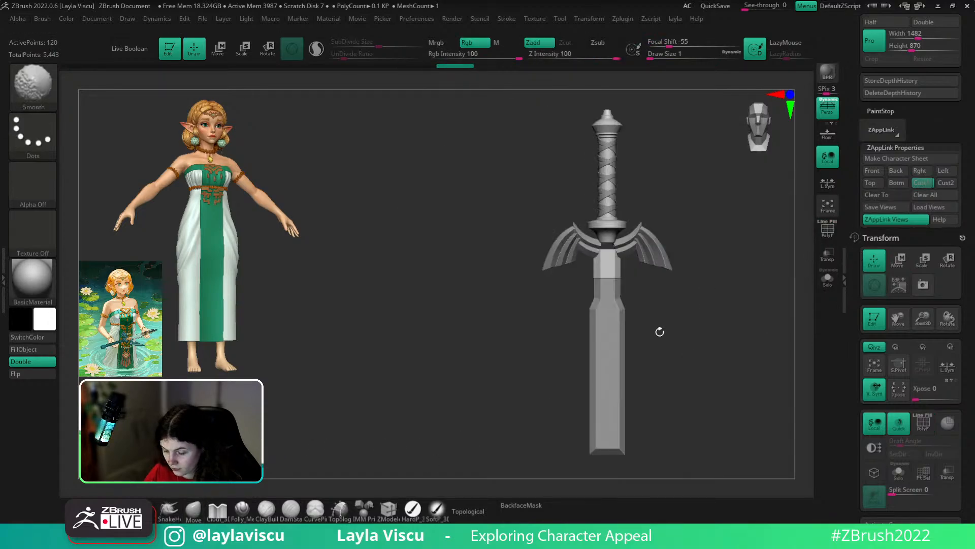
pyautogui.hotkey('shift', 'z')
pyautogui.press('w')
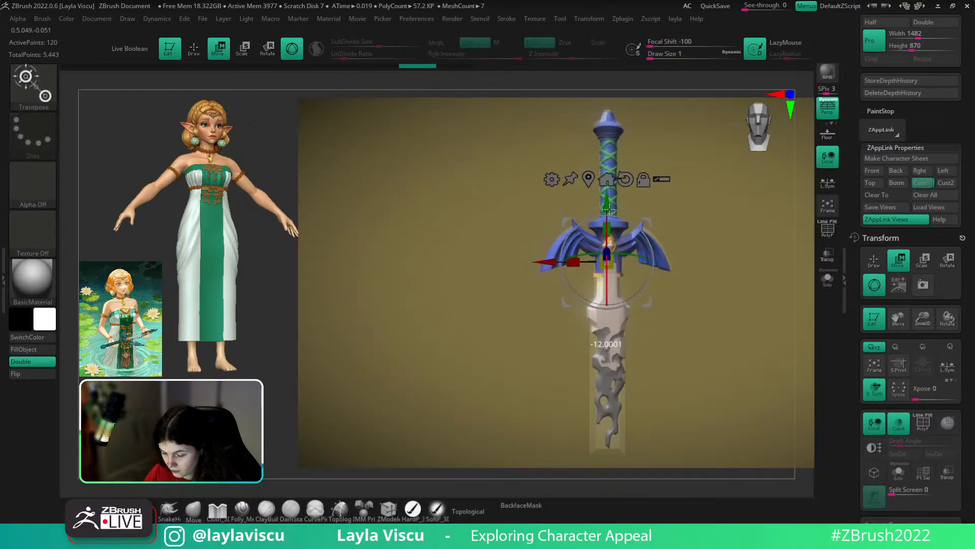
pyautogui.click(625, 178)
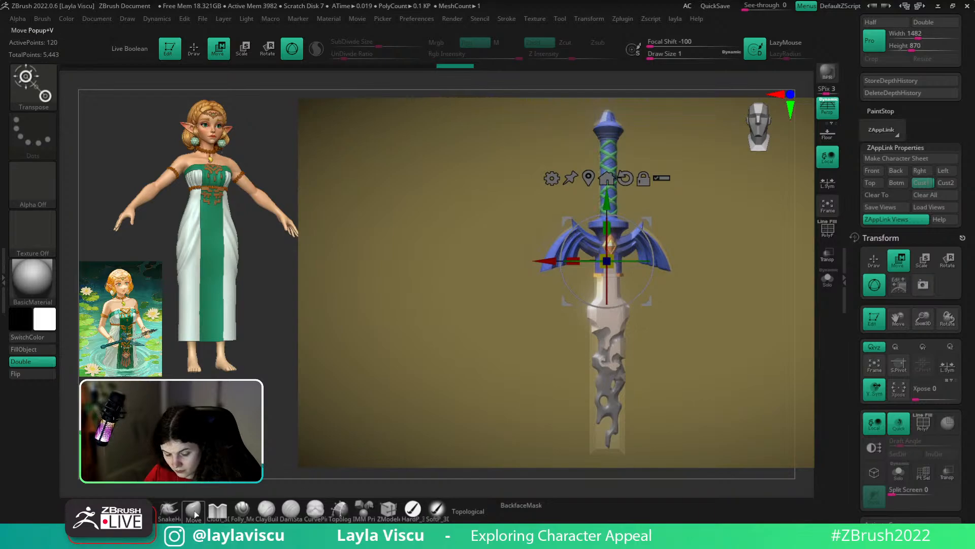
pyautogui.press('q')
pyautogui.hotkey('shift', 'z')
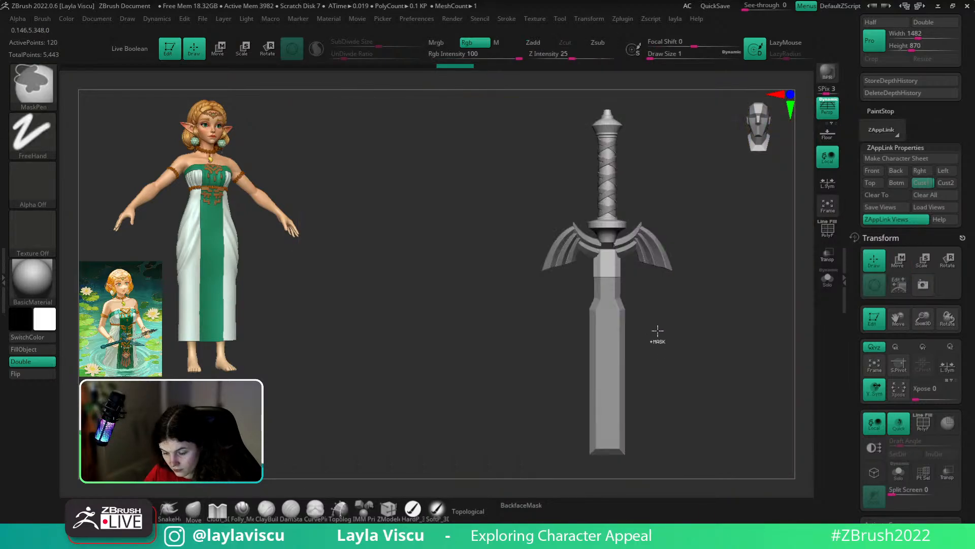
# - Mask all of the collar except the edge loop just above its lower rim and move that loop slightly upward
pyautogui.press('f')
pyautogui.hotkey('shift', 'f')
pyautogui.keyDown('ctrl'); pyautogui.moveTo(503, 336); pyautogui.dragTo(743, 308); pyautogui.keyUp('ctrl')
pyautogui.keyDown('ctrl'); pyautogui.click(742, 309); pyautogui.keyUp('ctrl')
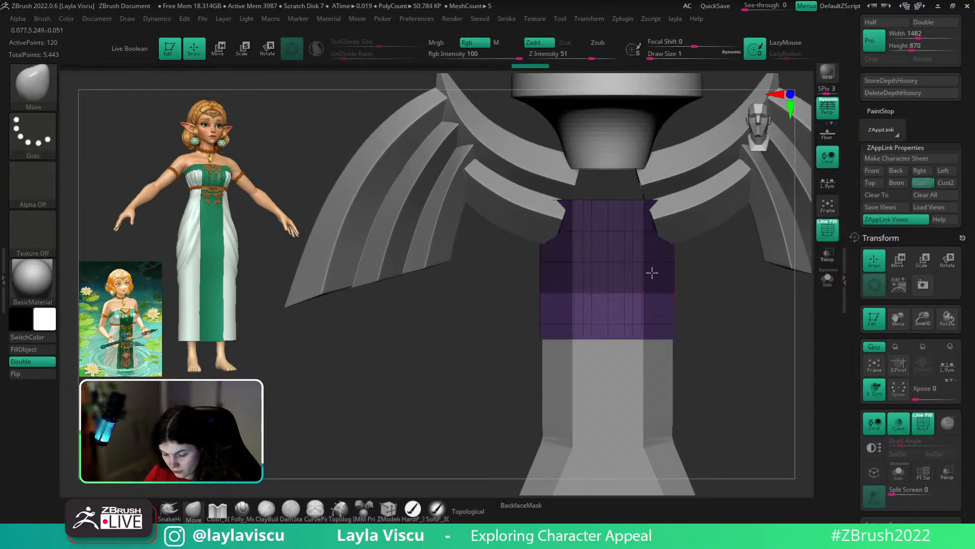
pyautogui.press('w')
pyautogui.moveTo(609, 204); pyautogui.dragTo(609, 199)
pyautogui.press('q')
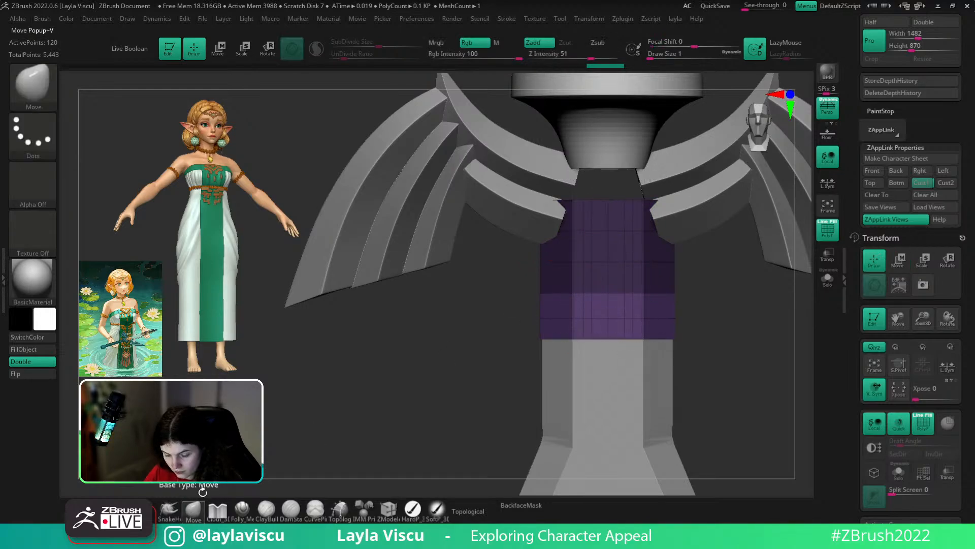
# - Give the collar's lowest row its own polygroup and compare it with the Spotlight reference from the Cust1 view
pyautogui.keyDown('ctrl'); pyautogui.click(538, 328); pyautogui.keyUp('ctrl')
pyautogui.keyDown('ctrl'); pyautogui.moveTo(667, 354); pyautogui.dragTo(745, 311); pyautogui.keyUp('ctrl')
pyautogui.hotkey('ctrl', 'w')
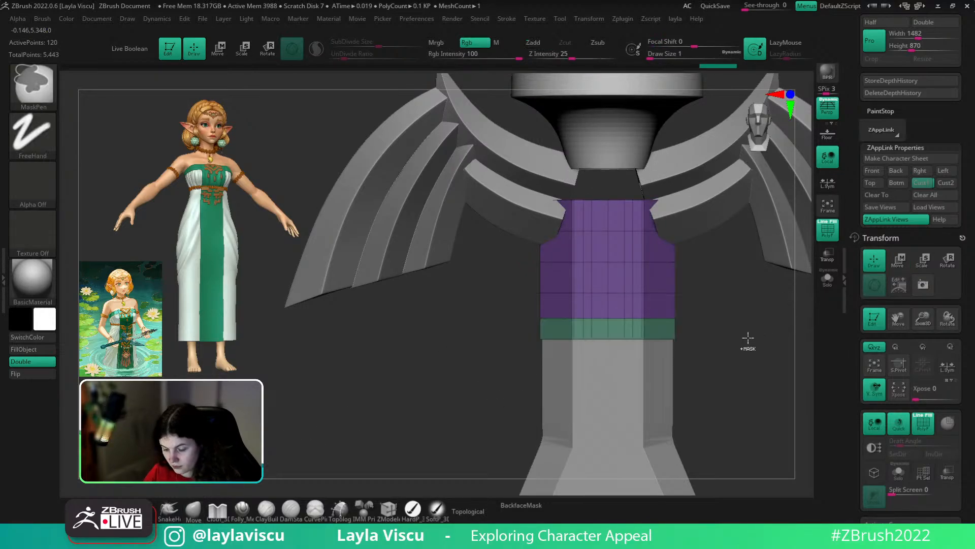
pyautogui.click(920, 188)
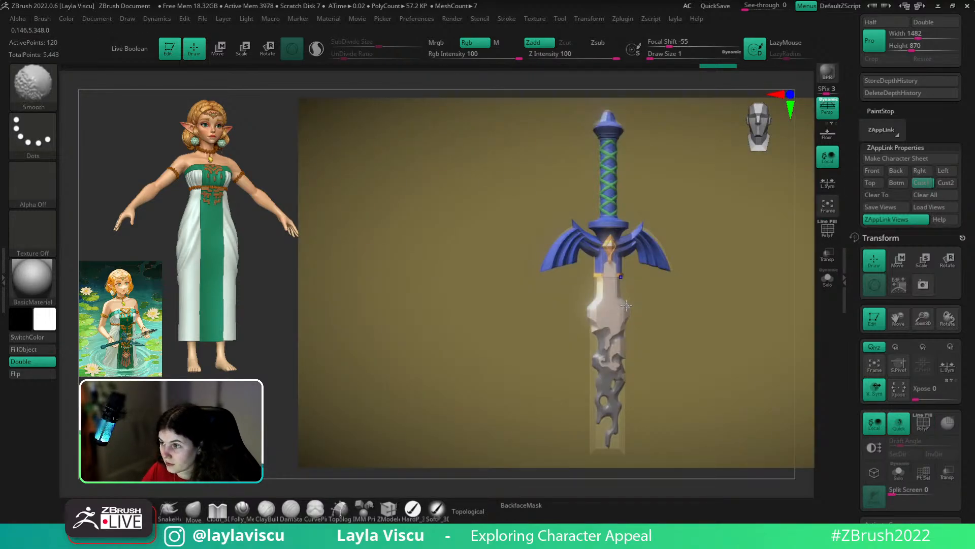
# - Show the collar's polyframe and turn on Z symmetry in addition to X symmetry
pyautogui.moveTo(631, 270)
pyautogui.mouseDown()
pyautogui.moveTo(649, 276)
pyautogui.moveTo(641, 274)
pyautogui.mouseUp()
pyautogui.moveTo(655, 271); pyautogui.dragTo(698, 336, button='right')
pyautogui.hotkey('shift', 'f')
pyautogui.moveTo(698, 335); pyautogui.dragTo(626, 220, button='right')
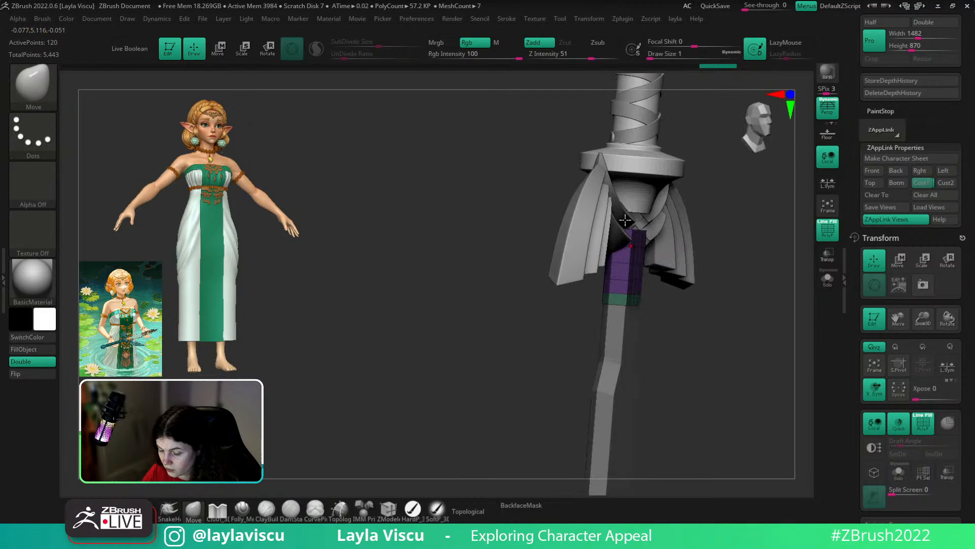
pyautogui.click(622, 18)
pyautogui.click(589, 18)
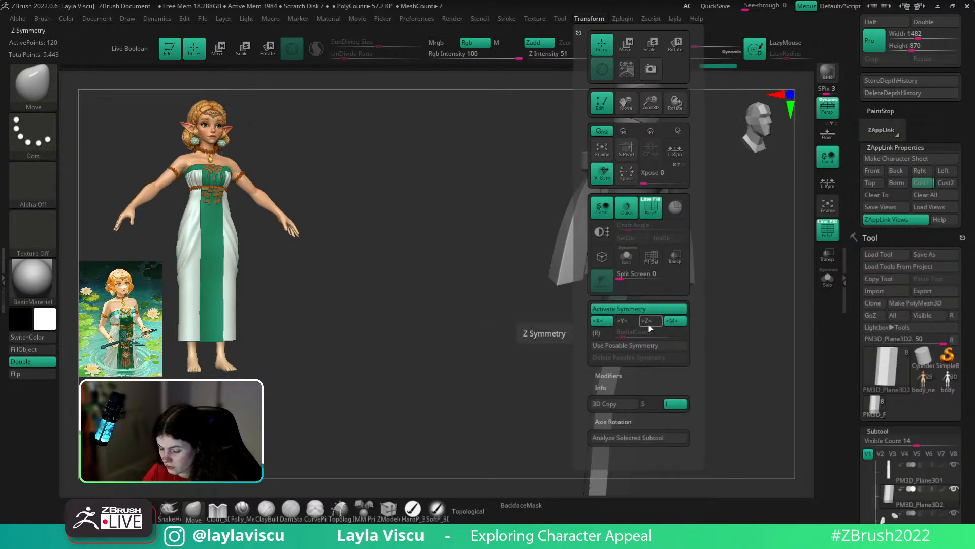
pyautogui.click(649, 325)
# - Delete the lower middle polygons of the collar with ZModeler to open a rectangular notch and compare it with the Spotlight reference
pyautogui.moveTo(717, 325); pyautogui.dragTo(664, 359, button='right')
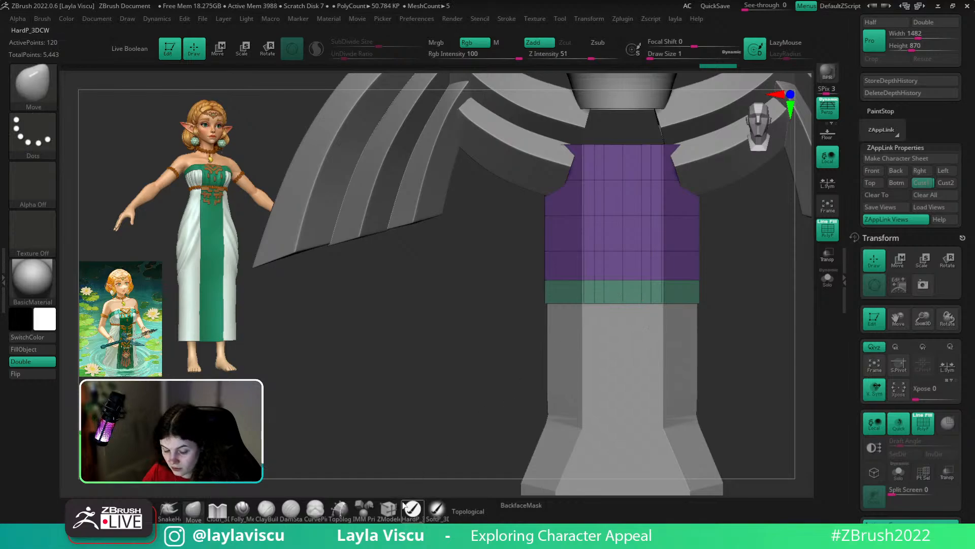
pyautogui.press('b')
pyautogui.press('z')
pyautogui.press('m')
pyautogui.click(615, 261)
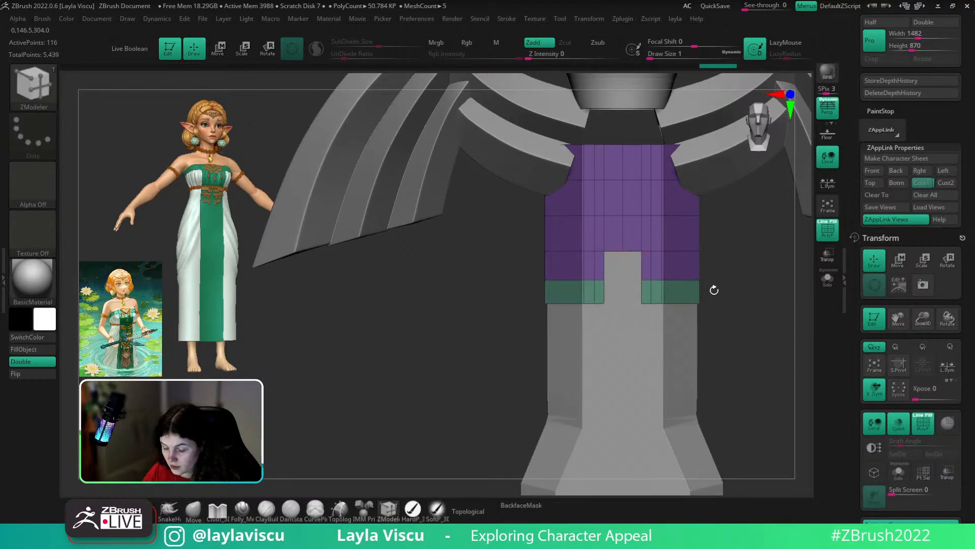
pyautogui.keyDown('alt'); pyautogui.moveTo(713, 290); pyautogui.dragTo(717, 311, button='right'); pyautogui.keyUp('alt')
pyautogui.click(921, 183)
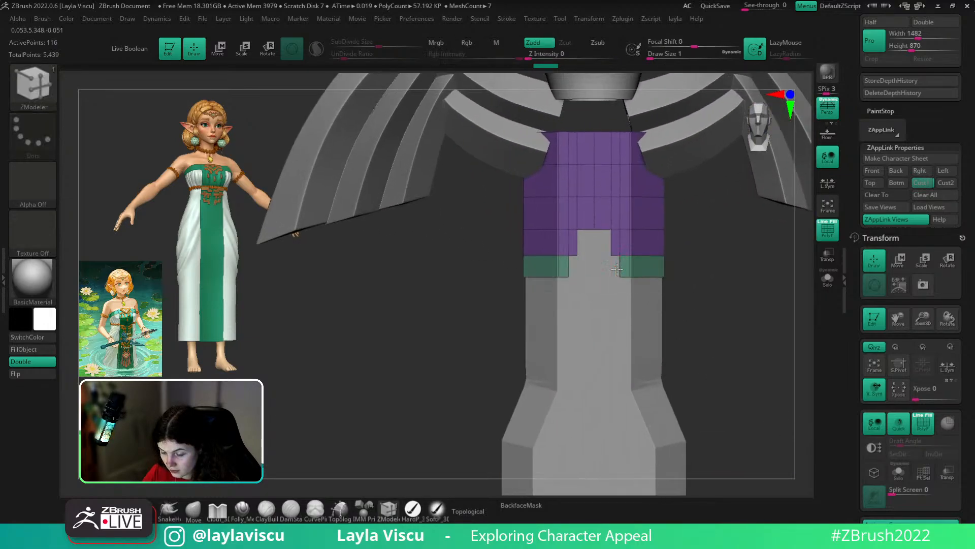
pyautogui.click(616, 248)
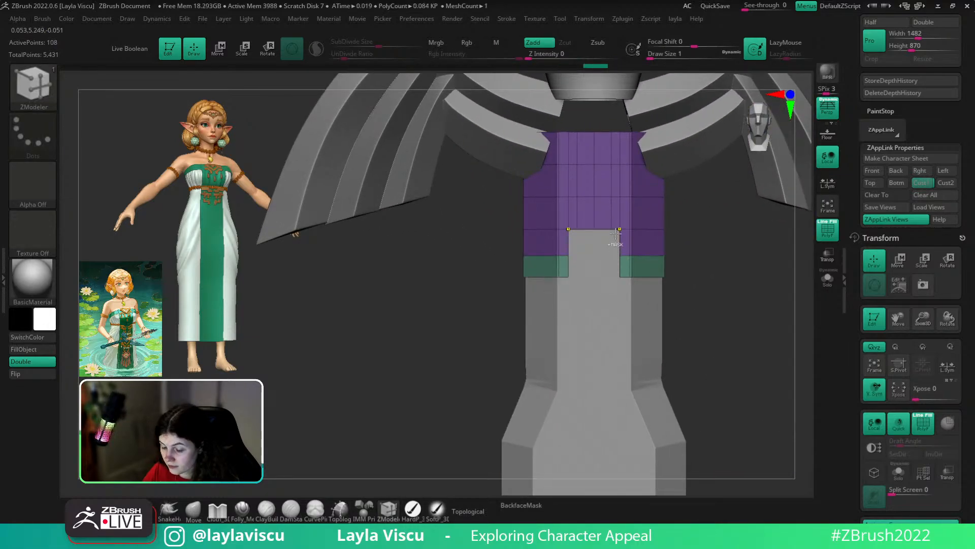
pyautogui.keyDown('ctrl'); pyautogui.moveTo(618, 237); pyautogui.dragTo(616, 255, button='right'); pyautogui.keyUp('ctrl')
pyautogui.click(921, 183)
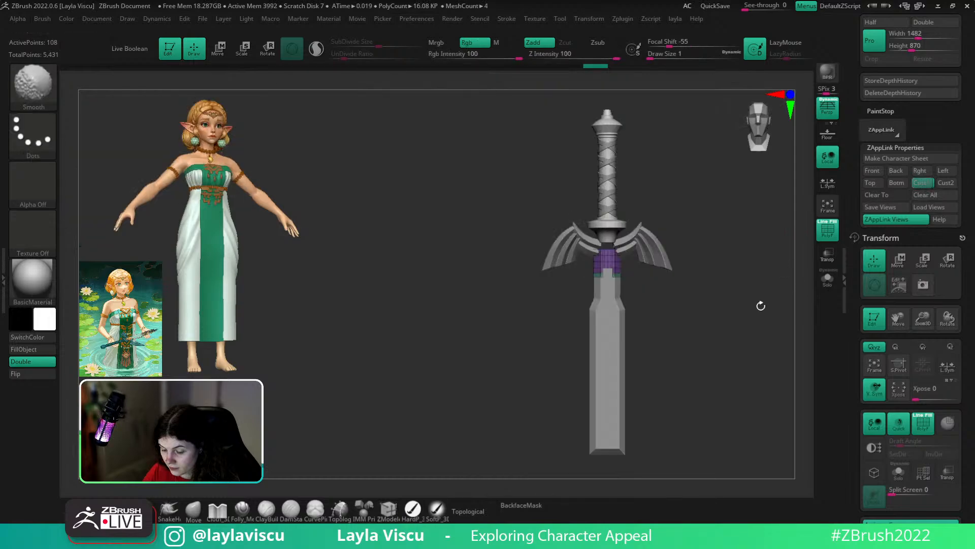
pyautogui.hotkey('shift', 'z')
# - Delete the surplus edges beside the collar's notch and check its shape against the Spotlight reference in the Cust1 view
pyautogui.keyDown('ctrl'); pyautogui.moveTo(696, 306); pyautogui.dragTo(692, 376, button='right'); pyautogui.keyUp('ctrl')
pyautogui.keyDown('alt'); pyautogui.moveTo(692, 376); pyautogui.dragTo(618, 316, button='right'); pyautogui.keyUp('alt')
pyautogui.click(597, 271)
pyautogui.click(552, 278)
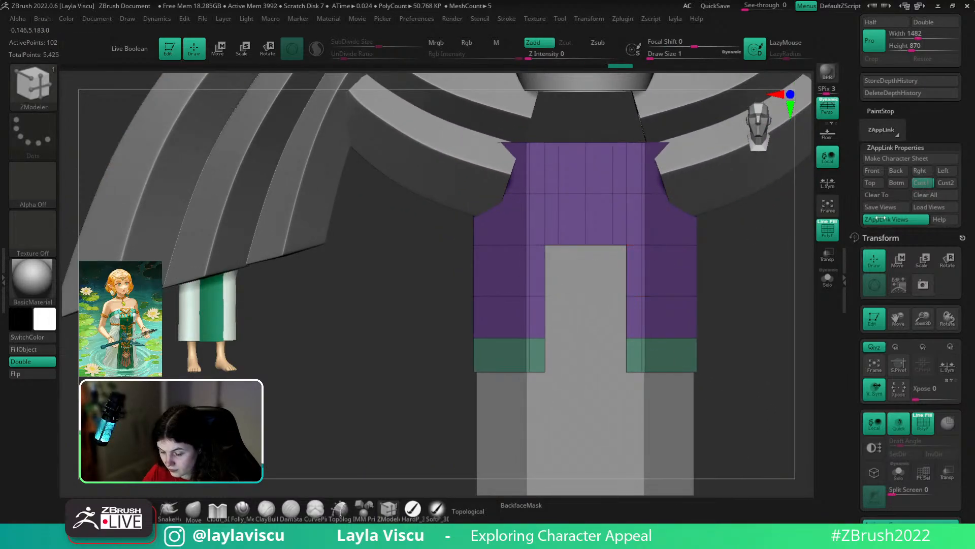
pyautogui.click(922, 183)
pyautogui.hotkey('shift', 'z')
pyautogui.hotkey('shift', 'z')
# - Set the ZModeler edge action to Mask with the Edge target, mask the notch's side edges and invert the mask
pyautogui.keyDown('ctrl'); pyautogui.moveTo(601, 267); pyautogui.dragTo(719, 344, button='right'); pyautogui.keyUp('ctrl')
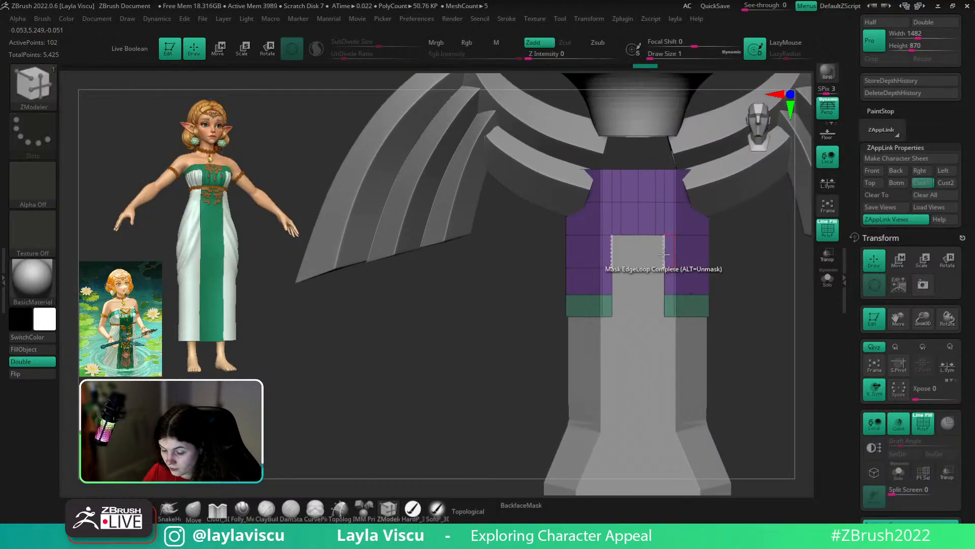
pyautogui.press('space')
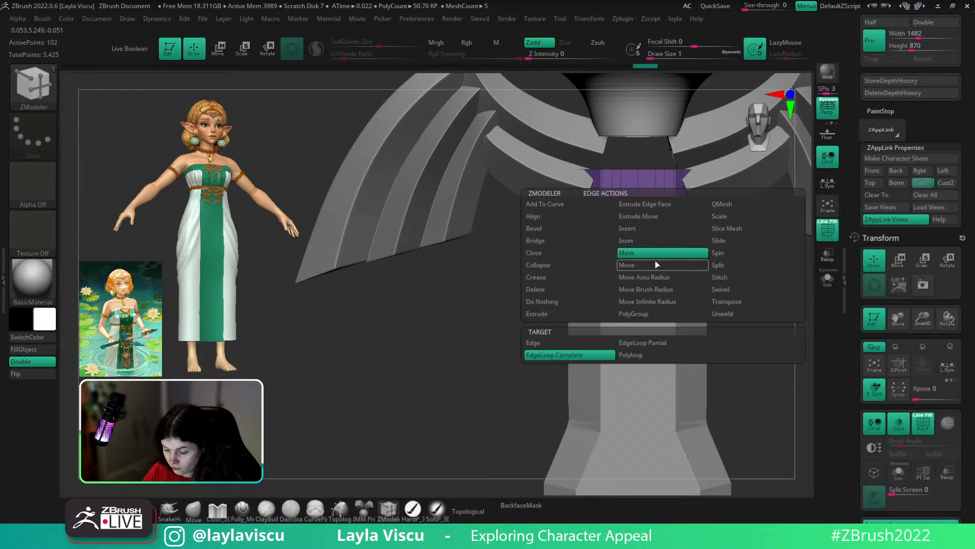
pyautogui.click(591, 344)
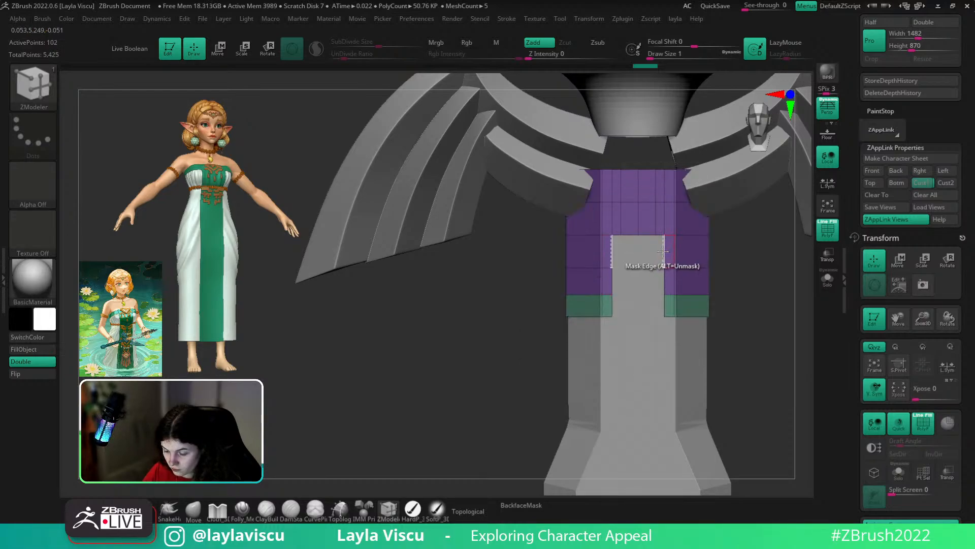
pyautogui.click(663, 252)
pyautogui.click(664, 282)
pyautogui.click(664, 304)
pyautogui.keyDown('ctrl'); pyautogui.click(757, 298); pyautogui.keyUp('ctrl')
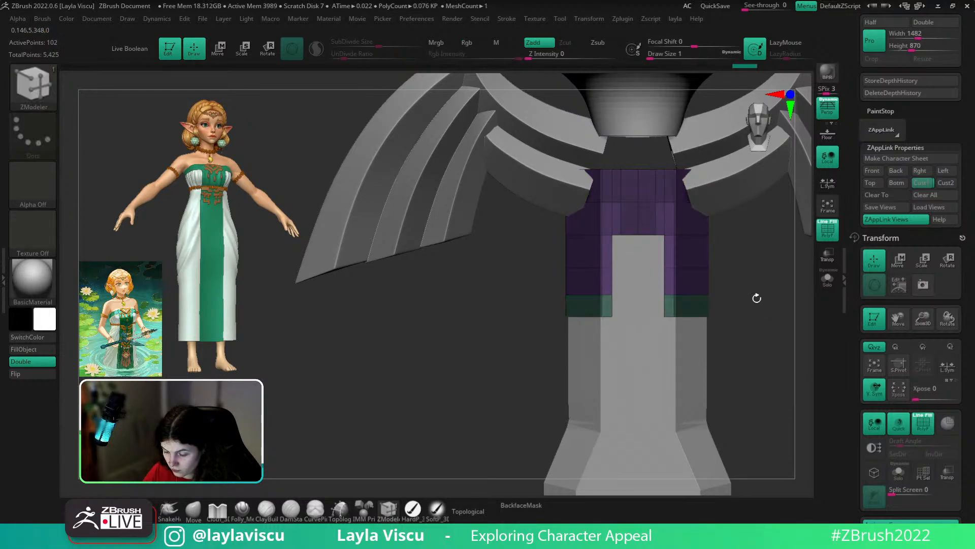
# - Widen the notch slightly by moving its unmasked side edges outward and compare the collar with the Spotlight reference
pyautogui.press('w')
pyautogui.click(619, 144)
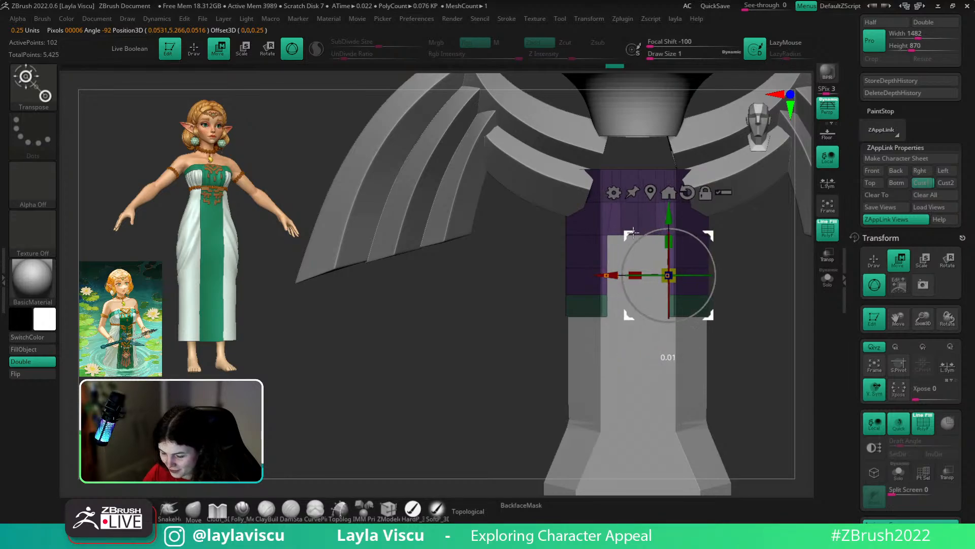
pyautogui.keyDown('ctrl'); pyautogui.moveTo(636, 235); pyautogui.dragTo(535, 383, button='right'); pyautogui.keyUp('ctrl')
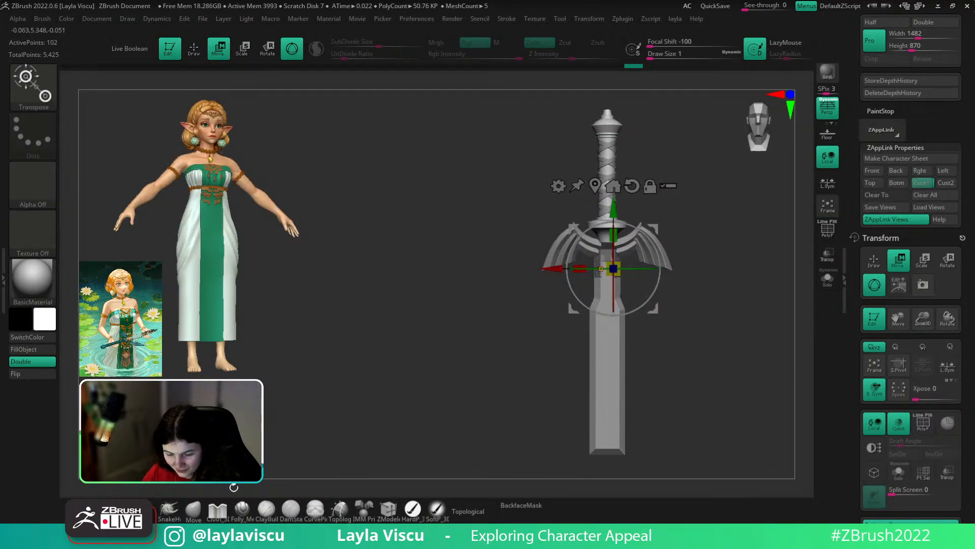
pyautogui.press('q')
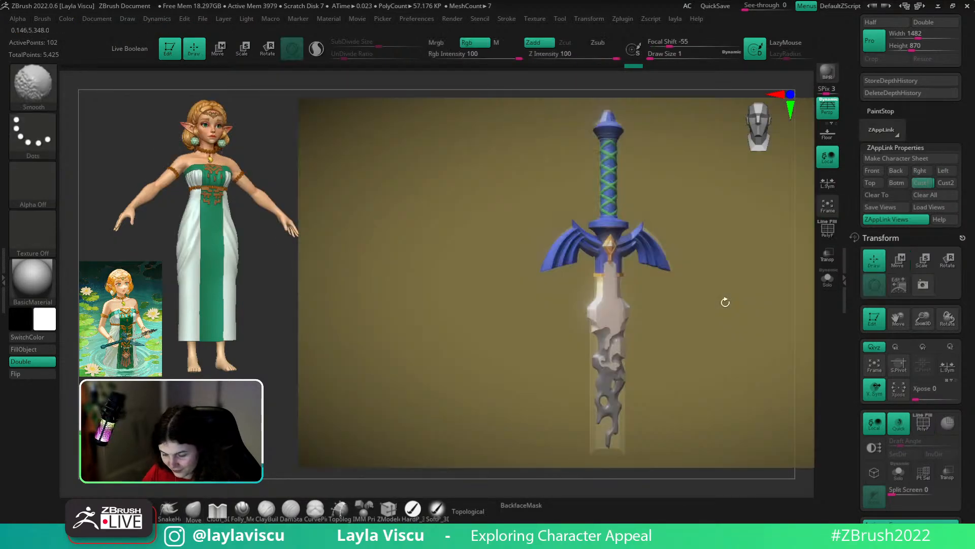
pyautogui.hotkey('shift', 'z')
pyautogui.hotkey('shift', 'z')
pyautogui.hotkey('shift', 'z')
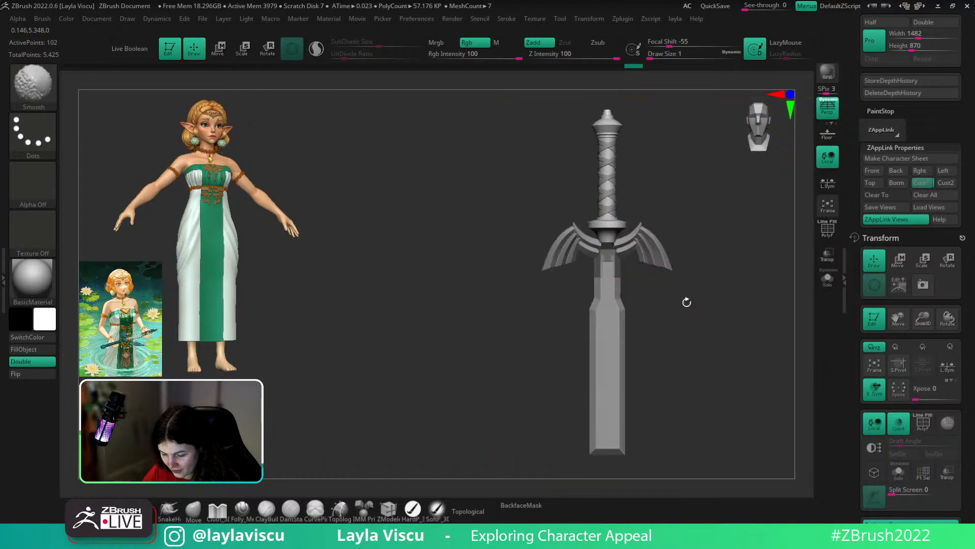
pyautogui.keyDown('ctrl'); pyautogui.moveTo(686, 301); pyautogui.dragTo(714, 353, button='right'); pyautogui.keyUp('ctrl')
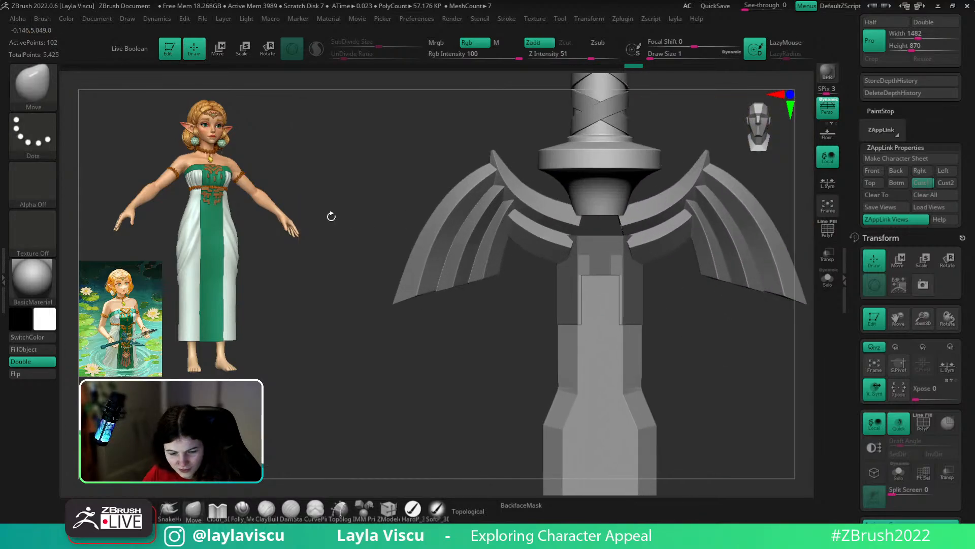
# - Pull the middle of the notch's upper edge up into a peak using the Move brush at Draw Size about 17
pyautogui.press('b')
pyautogui.press('t')
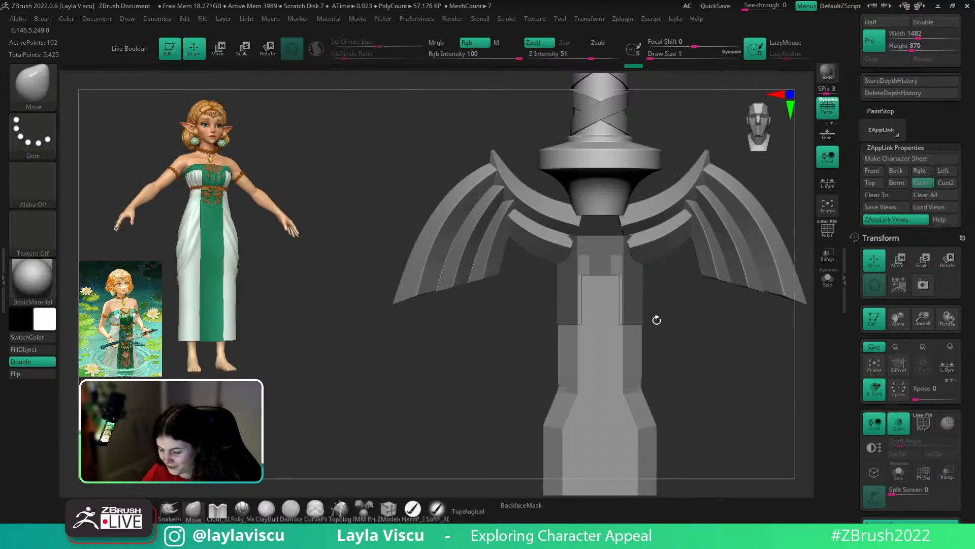
pyautogui.moveTo(759, 354)
pyautogui.mouseDown()
pyautogui.moveTo(769, 296)
pyautogui.moveTo(800, 325)
pyautogui.mouseUp()
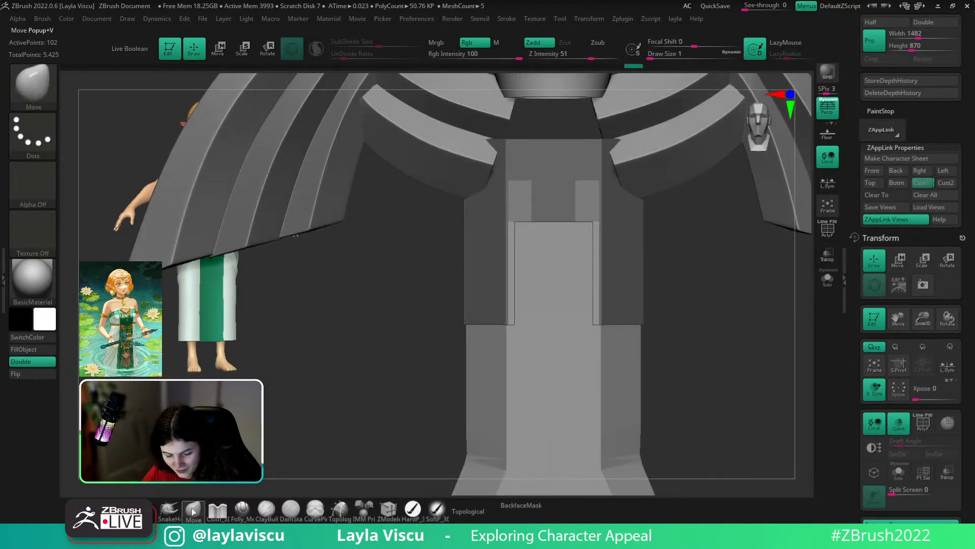
pyautogui.press('b')
pyautogui.keyDown('alt'); pyautogui.click(554, 220); pyautogui.keyUp('alt')
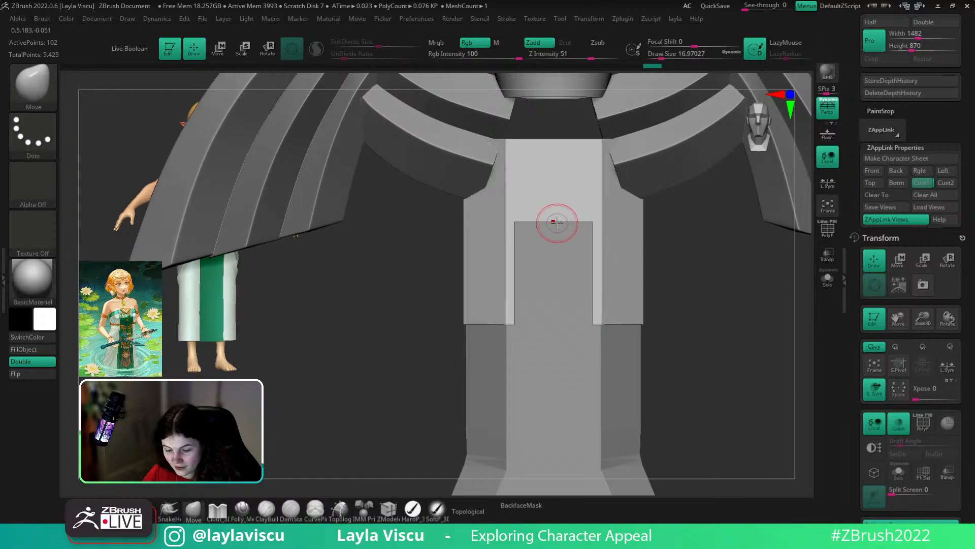
pyautogui.hotkey('shift', 'f')
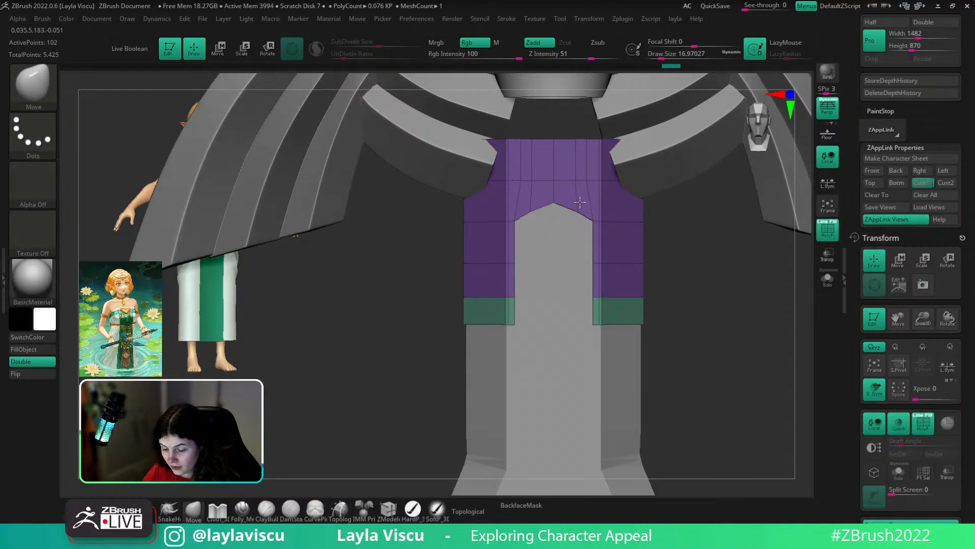
pyautogui.click(931, 182)
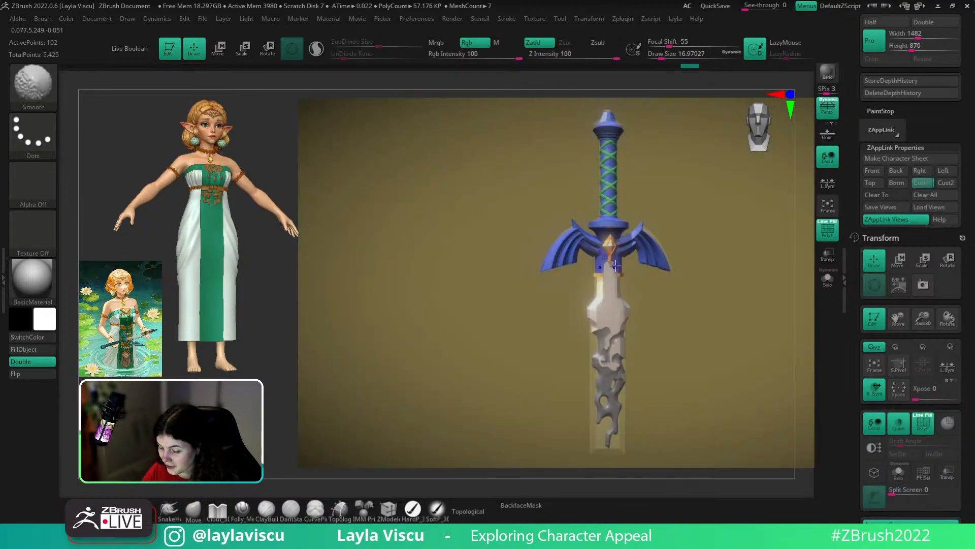
# - Mask the collar except the rows around the notch's peak, lower them slightly, clear the mask and return to the Cust1 view
pyautogui.press('ctrl')
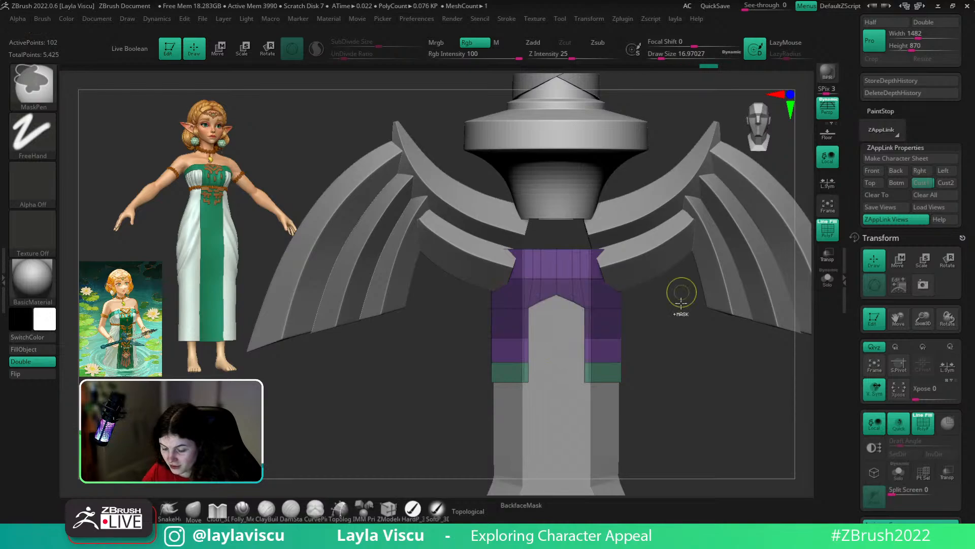
pyautogui.press('w')
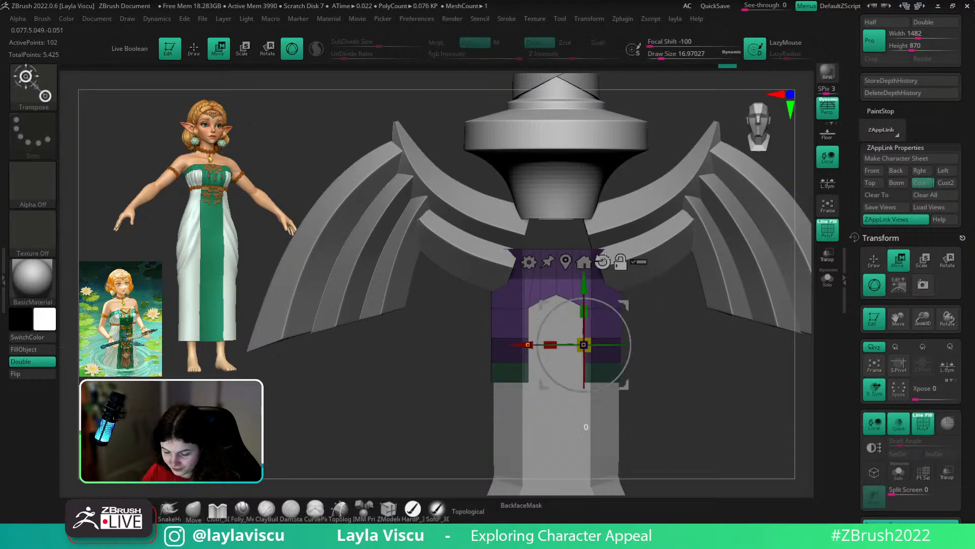
pyautogui.keyDown('alt'); pyautogui.click(566, 262); pyautogui.keyUp('alt')
pyautogui.moveTo(562, 241); pyautogui.dragTo(563, 248)
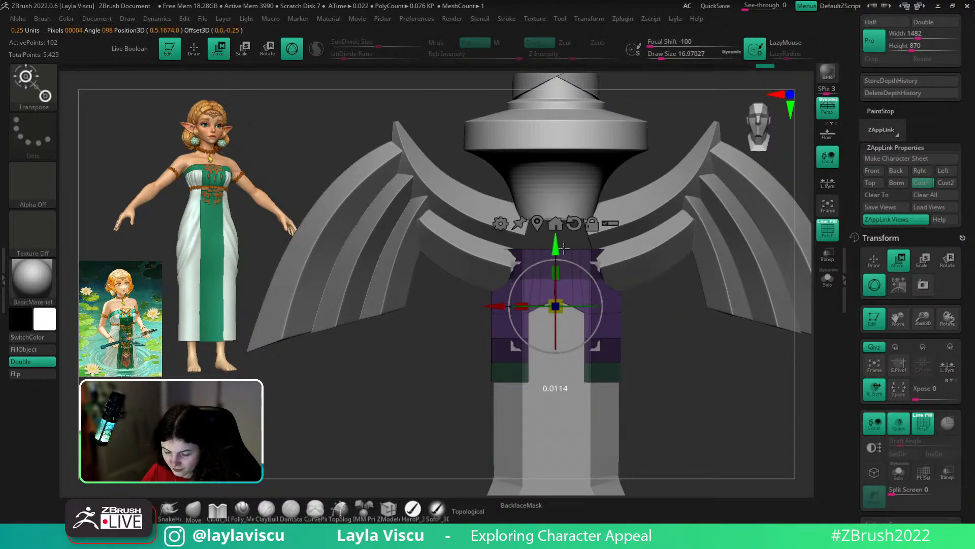
pyautogui.press('q')
pyautogui.keyDown('ctrl'); pyautogui.moveTo(659, 425); pyautogui.dragTo(703, 413); pyautogui.keyUp('ctrl')
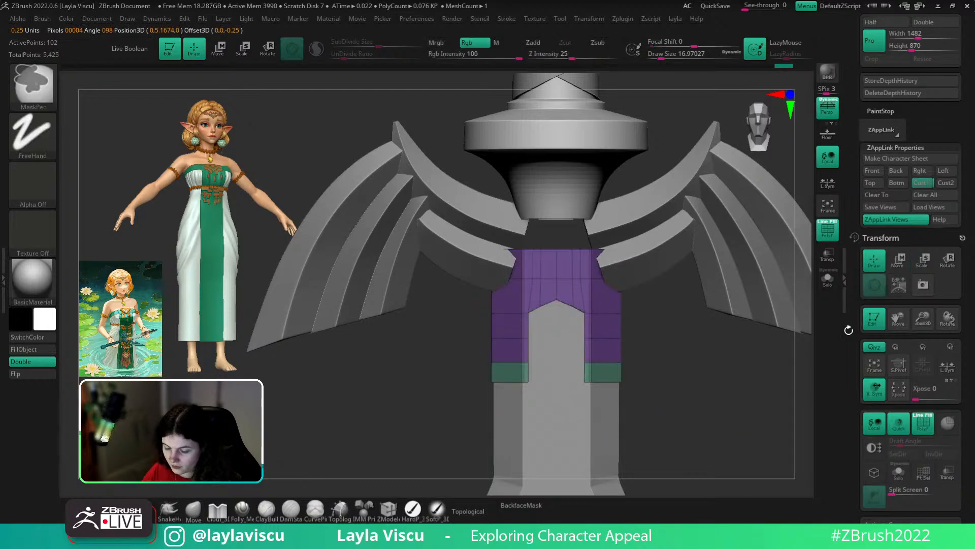
pyautogui.click(919, 184)
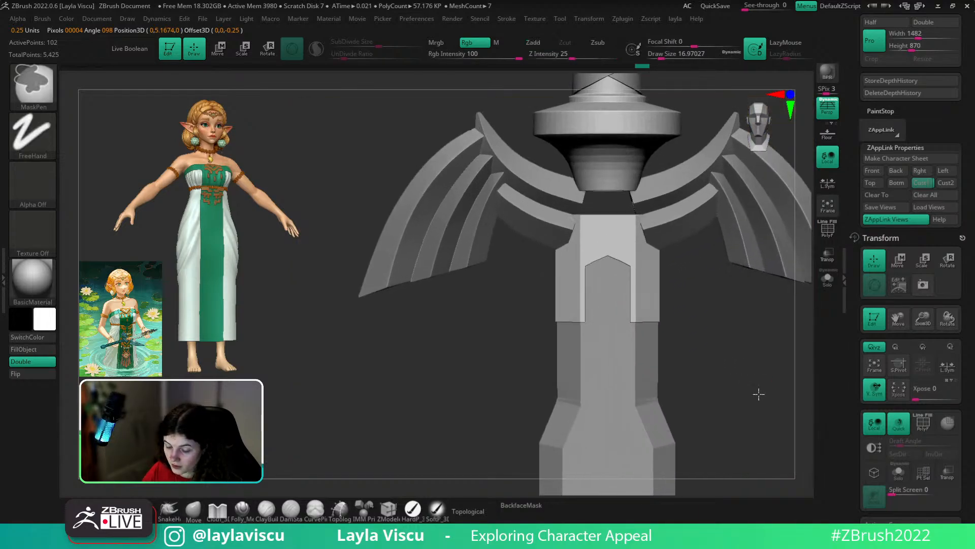
# - Isolate the edge row at the notch's peak with an inverted mask, lower it a little more and clear the mask
pyautogui.hotkey('shift', 'f')
pyautogui.moveTo(538, 273)
pyautogui.keyDown('ctrl'); pyautogui.mouseDown()
pyautogui.moveTo(714, 271)
pyautogui.moveTo(726, 261)
pyautogui.mouseUp(); pyautogui.keyUp('ctrl')
pyautogui.keyDown('ctrl'); pyautogui.click(706, 293); pyautogui.keyUp('ctrl')
pyautogui.press('w')
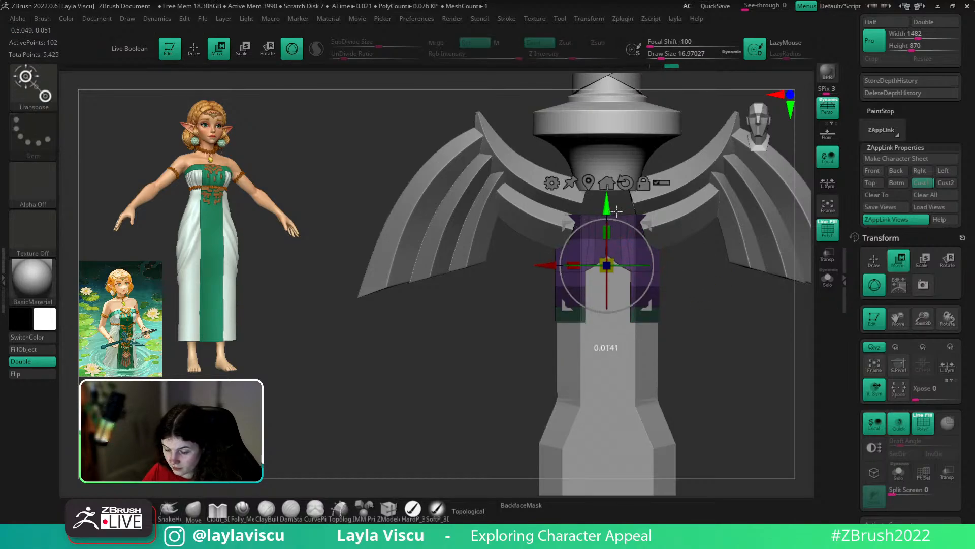
pyautogui.click(193, 512)
pyautogui.keyDown('ctrl'); pyautogui.moveTo(700, 333); pyautogui.dragTo(717, 352); pyautogui.keyUp('ctrl')
# - Straighten the peak's sloping edges using the Move brush at Draw Size about 14 and compare them with the Spotlight reference
pyautogui.keyDown('ctrl'); pyautogui.moveTo(699, 329); pyautogui.dragTo(641, 277, button='right'); pyautogui.keyUp('ctrl')
pyautogui.press('s')
pyautogui.click(617, 274)
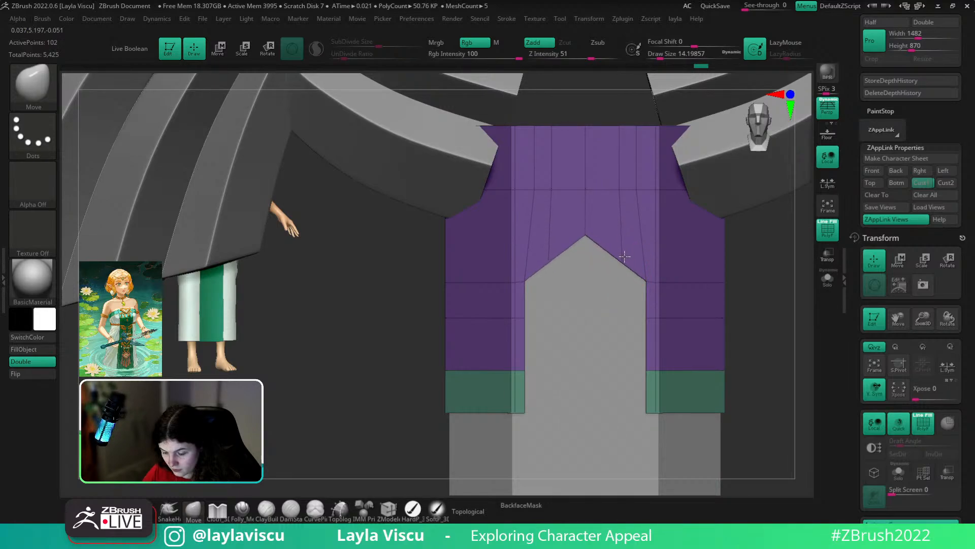
pyautogui.moveTo(625, 255); pyautogui.dragTo(622, 264)
pyautogui.hotkey('shift', 'f')
pyautogui.keyDown('ctrl'); pyautogui.moveTo(629, 268); pyautogui.dragTo(762, 272, button='right'); pyautogui.keyUp('ctrl')
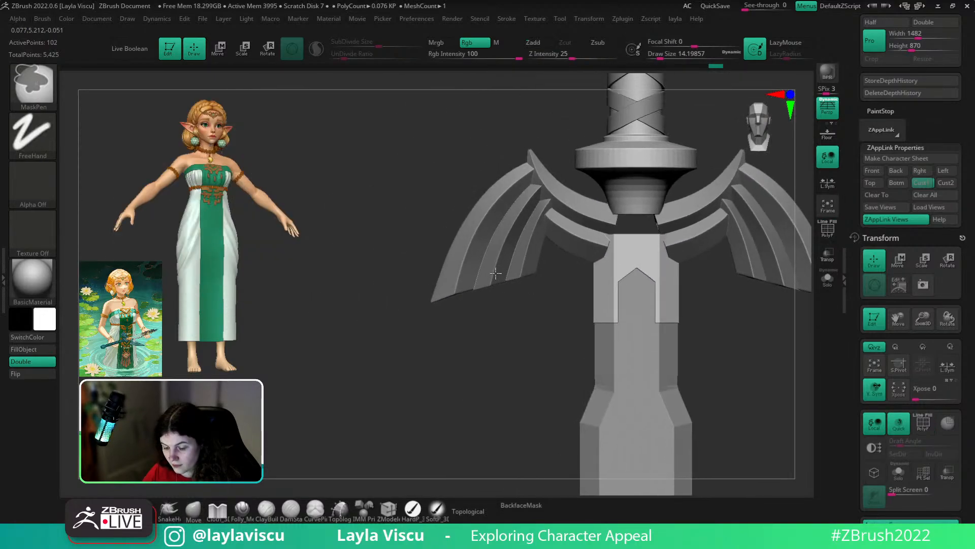
pyautogui.click(923, 183)
pyautogui.hotkey('shift', 'z')
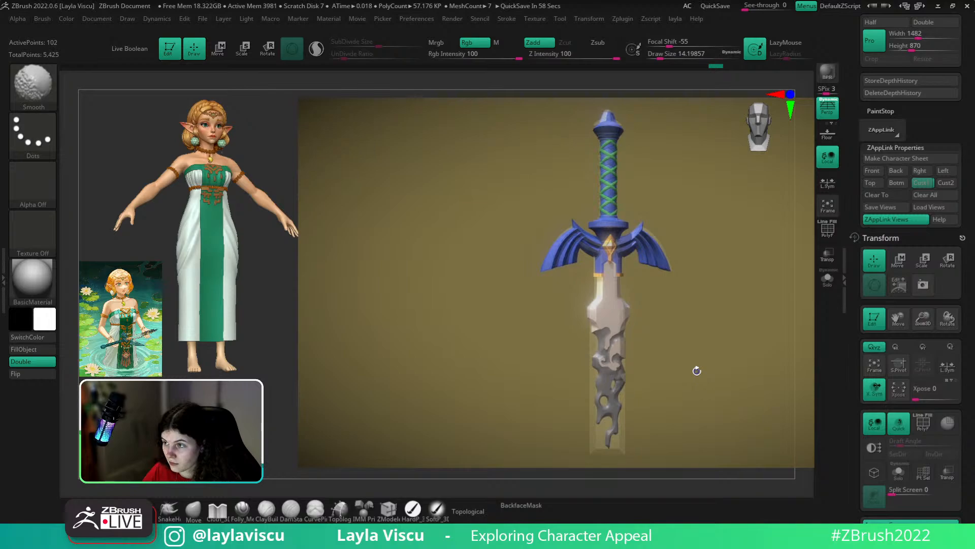
pyautogui.hotkey('shift', 'z')
# - Isolate the collar and set ZModeler's edge action to Extrude with the EdgeLoop target
pyautogui.click(828, 279)
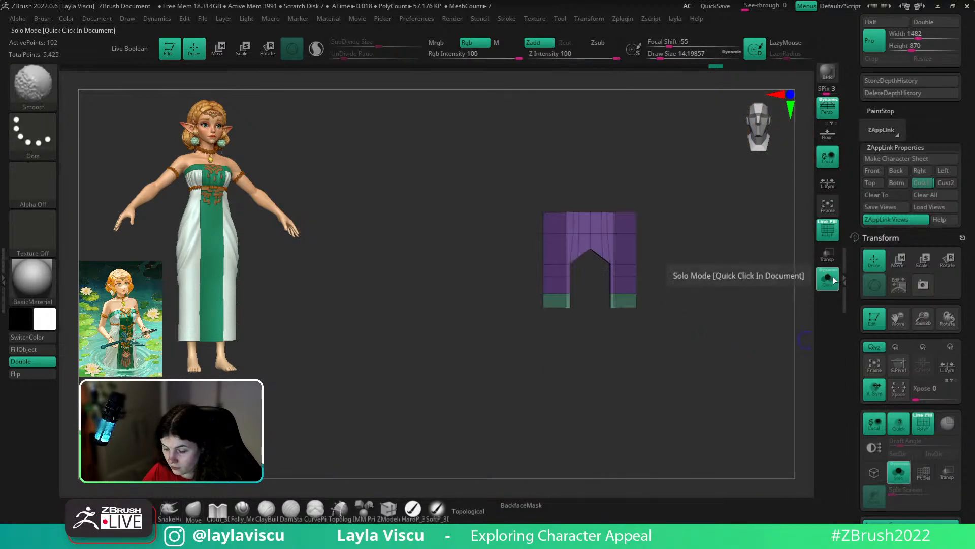
pyautogui.click(388, 509)
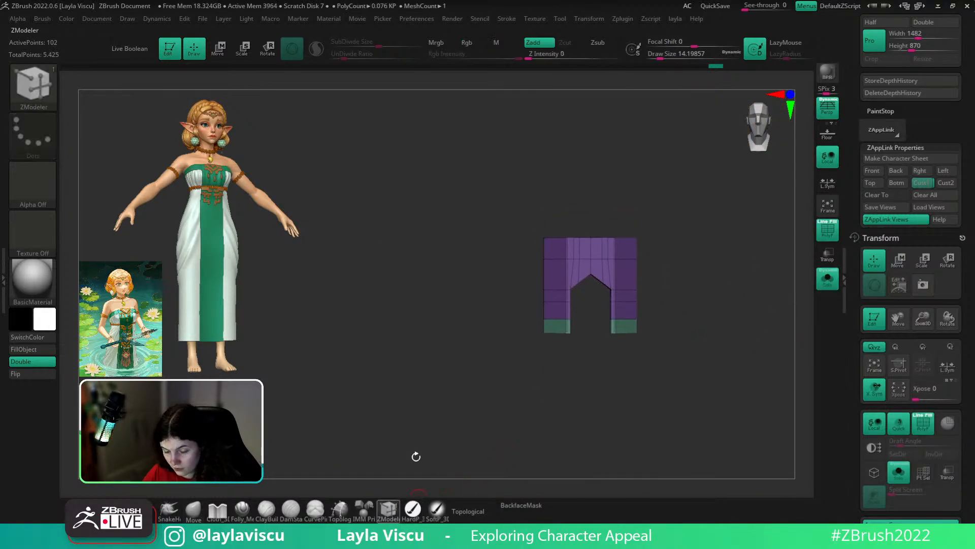
pyautogui.press('space')
pyautogui.click(523, 313)
pyautogui.click(617, 355)
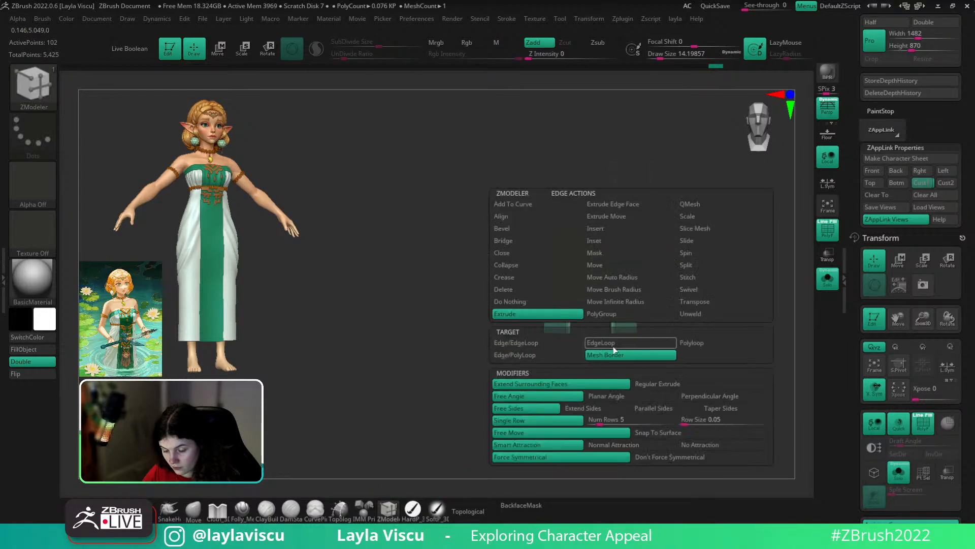
pyautogui.press('space')
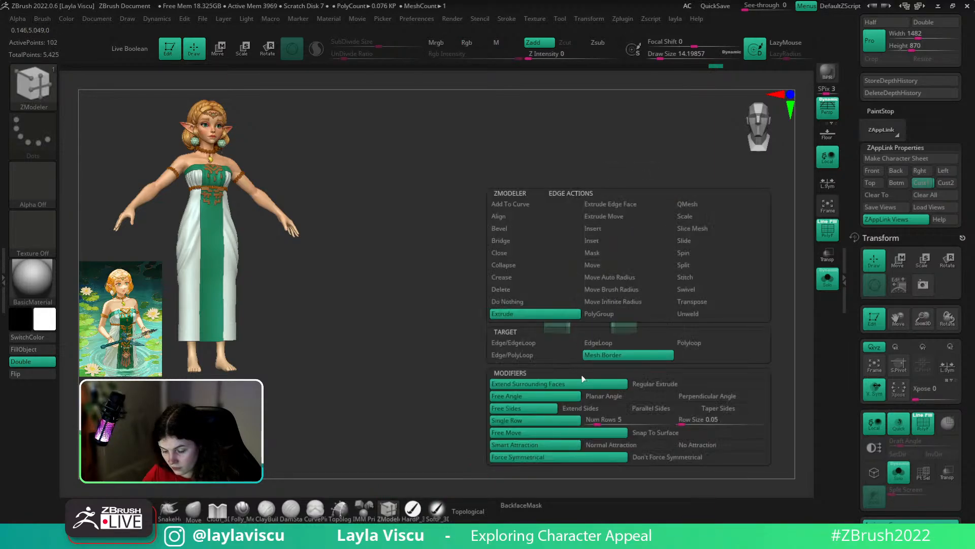
pyautogui.click(605, 345)
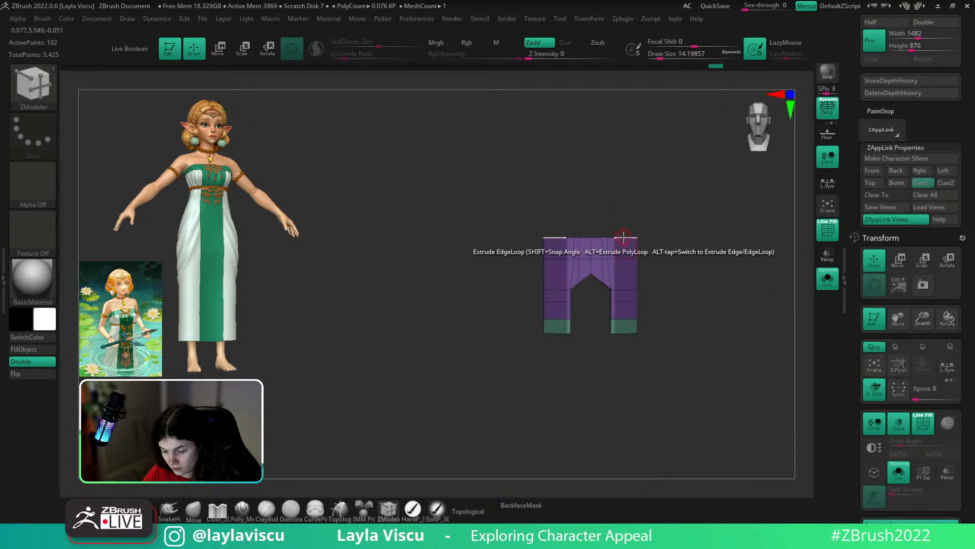
# - Try extruding the collar's upper border edge upward with Smart Attraction, undoing each attempt
pyautogui.moveTo(617, 238); pyautogui.dragTo(627, 212)
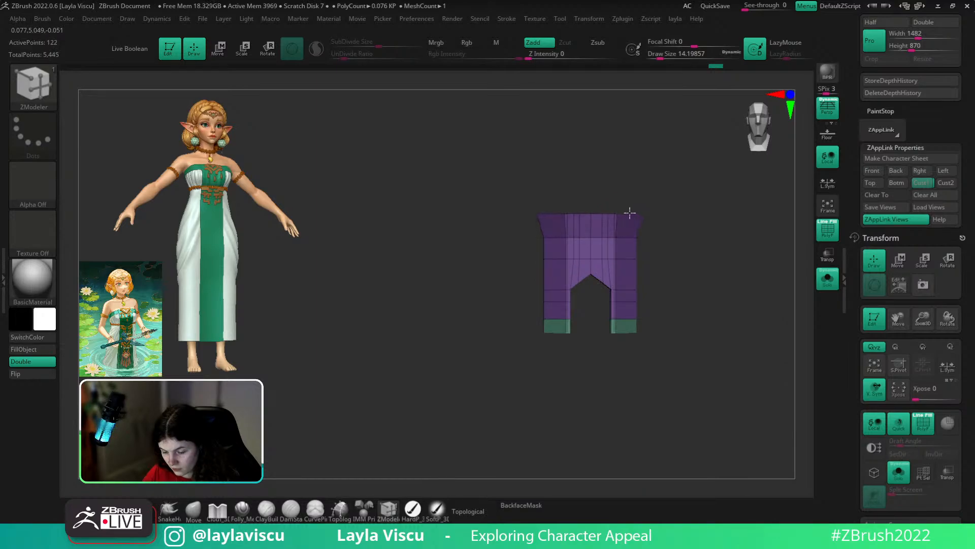
pyautogui.keyDown('ctrl'); pyautogui.moveTo(625, 211); pyautogui.dragTo(712, 279, button='right'); pyautogui.keyUp('ctrl')
pyautogui.hotkey('ctrl', 'z')
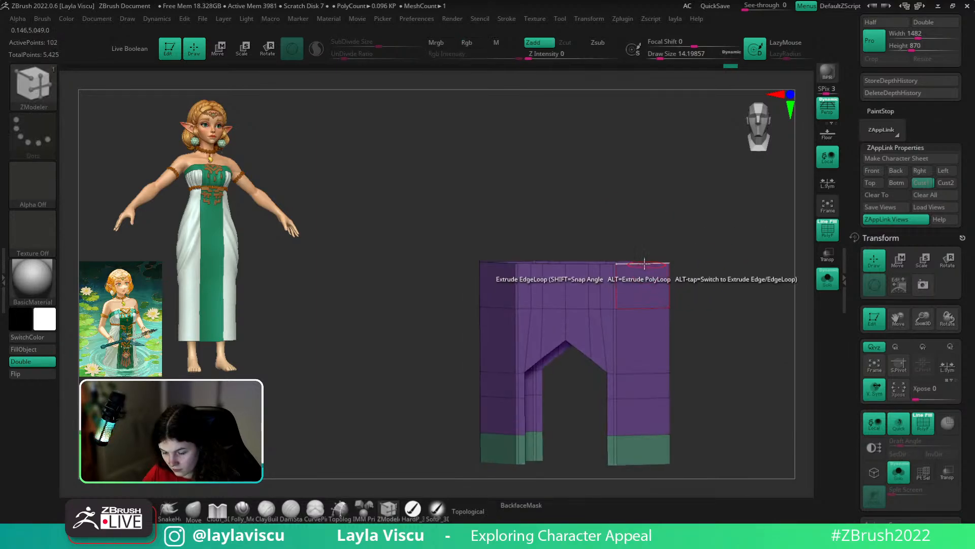
pyautogui.press('space')
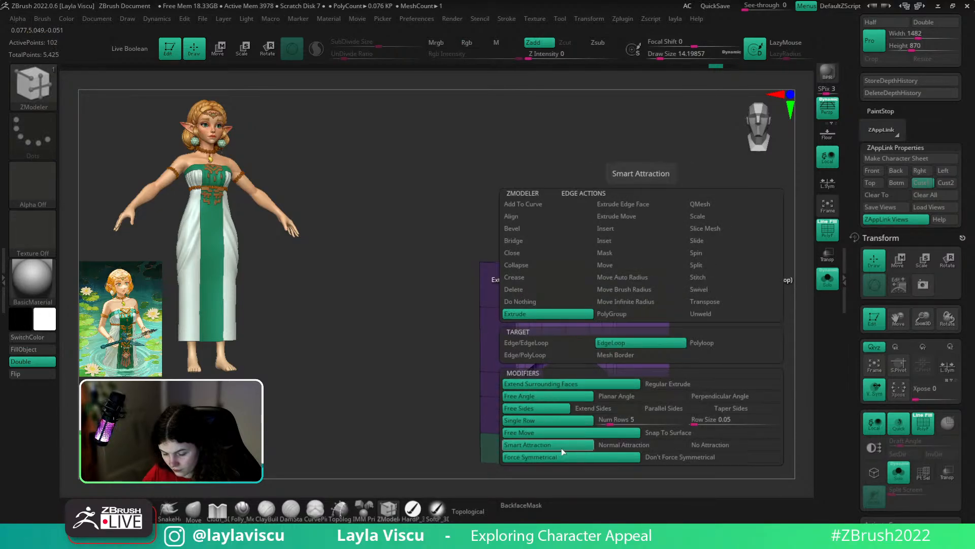
pyautogui.moveTo(644, 256); pyautogui.dragTo(653, 214)
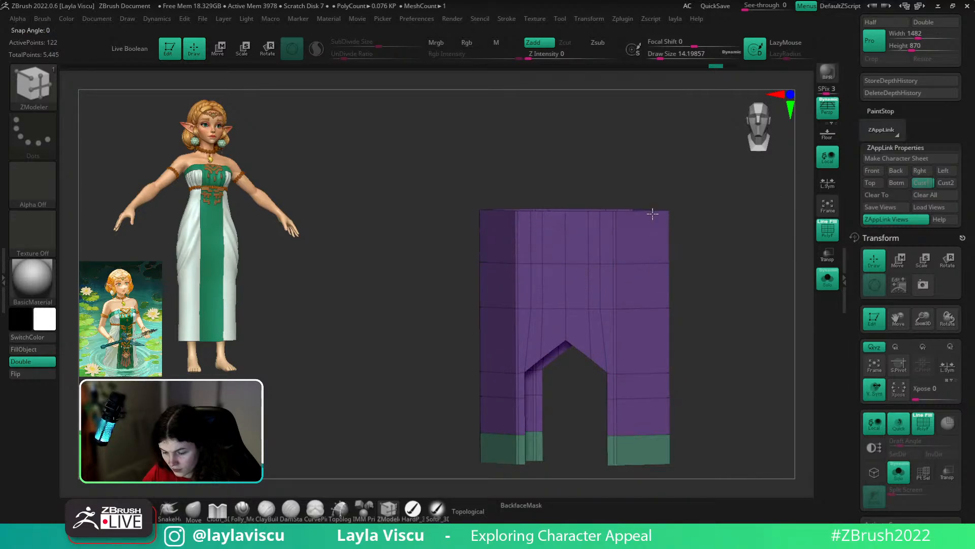
pyautogui.keyDown('shift'); pyautogui.moveTo(709, 230); pyautogui.dragTo(699, 281); pyautogui.keyUp('shift')
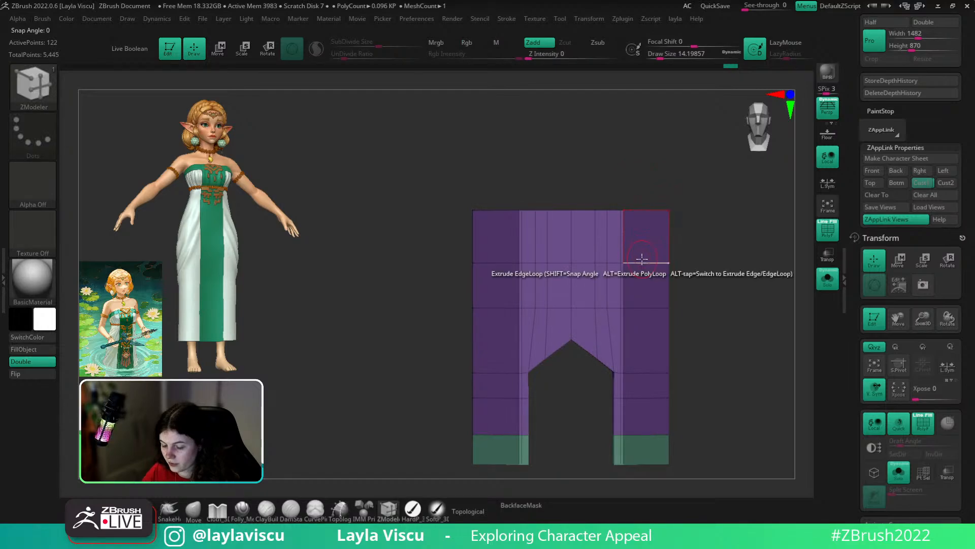
pyautogui.hotkey('ctrl', 'z')
pyautogui.press('space')
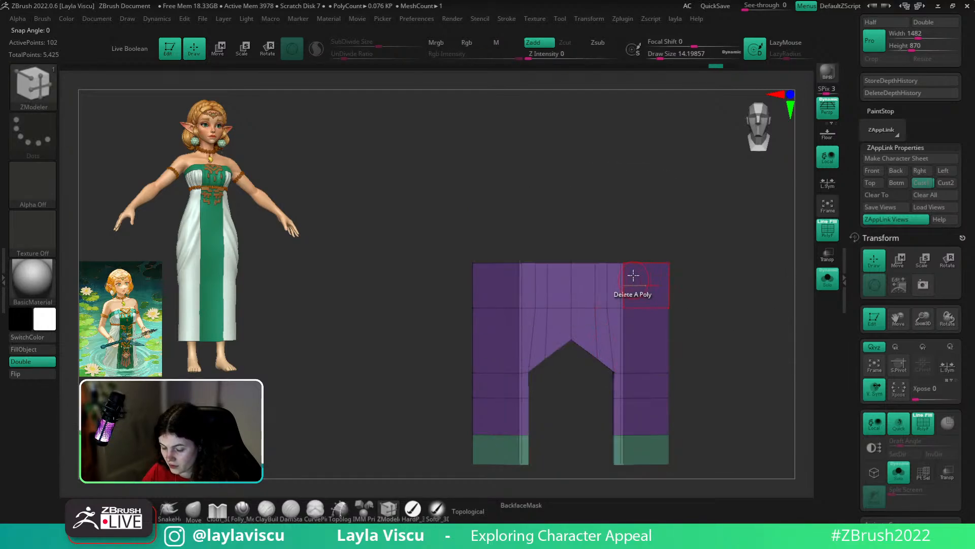
pyautogui.moveTo(632, 256); pyautogui.dragTo(633, 222)
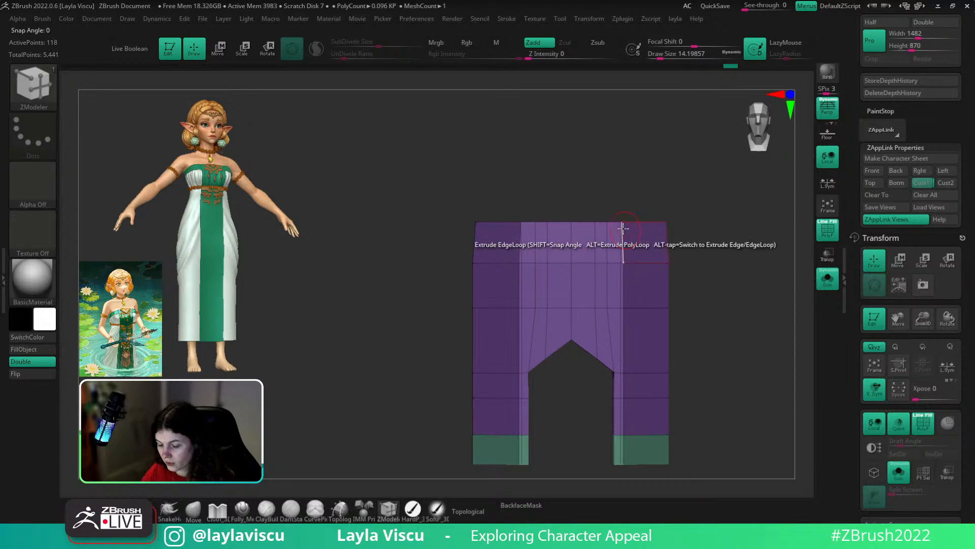
pyautogui.hotkey('ctrl', 'z')
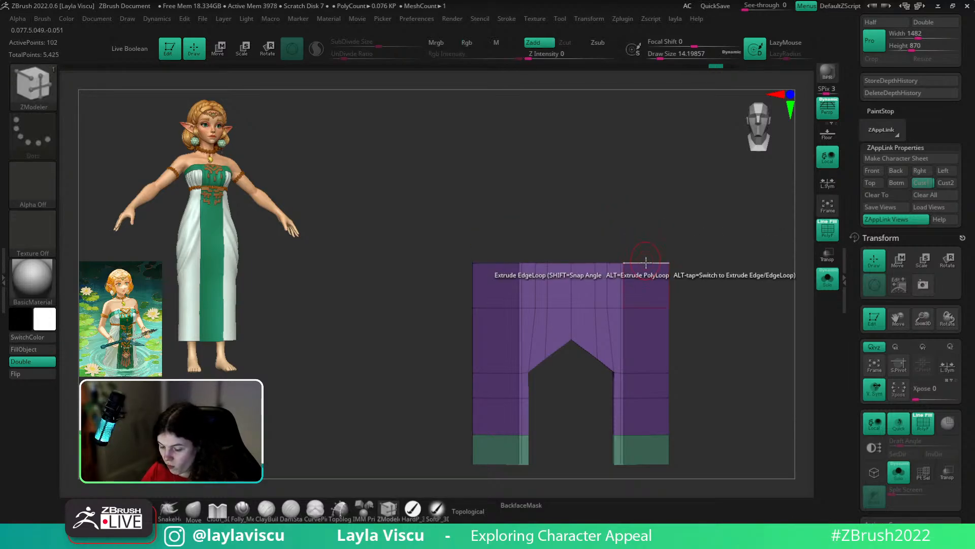
# - Set the edge-loop Extrude to No Attraction and extend the collar's upper border straight up into the base of the hilt
pyautogui.press('space')
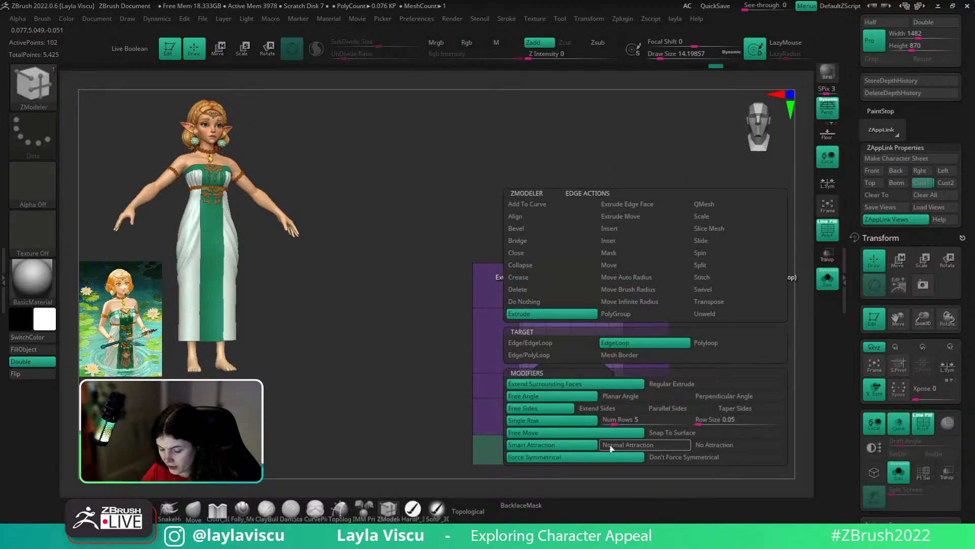
pyautogui.click(715, 445)
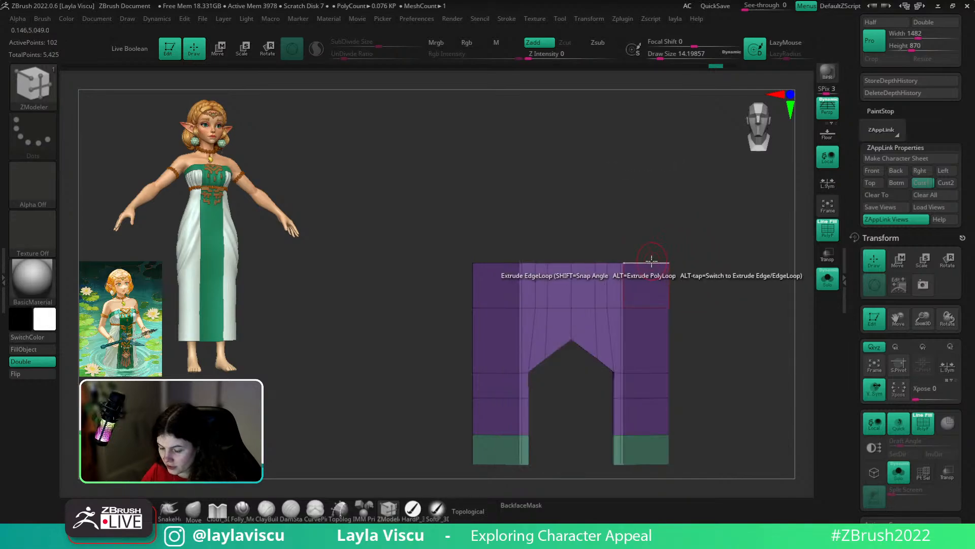
pyautogui.moveTo(648, 264); pyautogui.dragTo(646, 219)
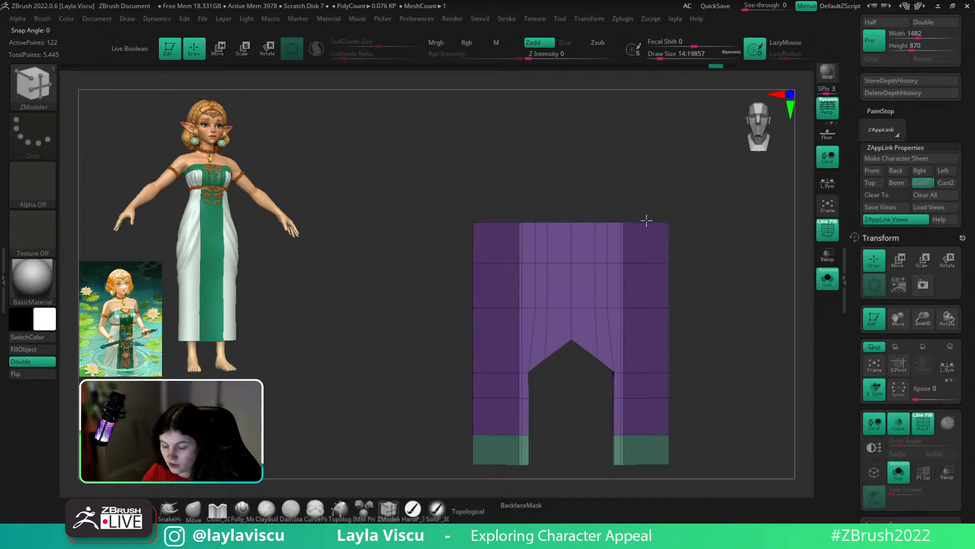
pyautogui.click(829, 280)
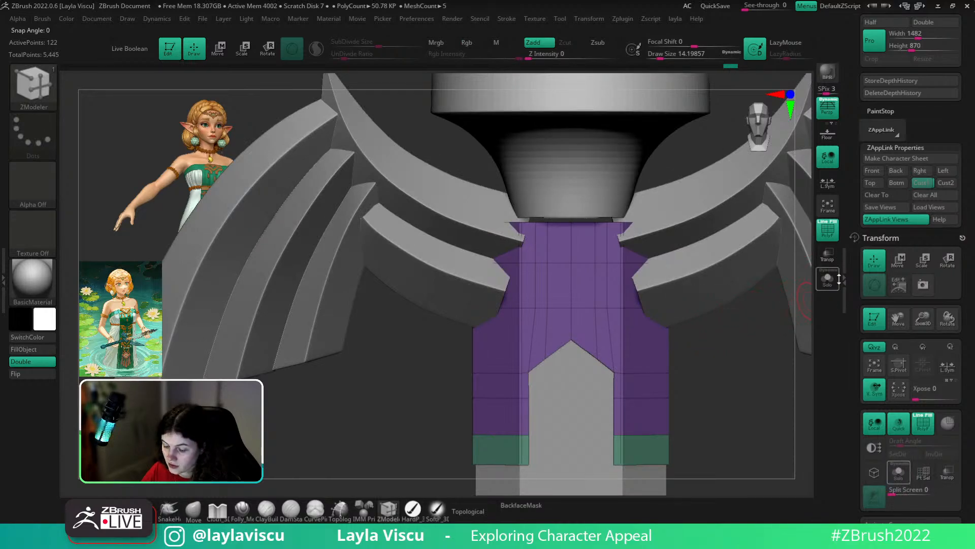
pyautogui.hotkey('ctrl', 'z')
pyautogui.moveTo(611, 263); pyautogui.dragTo(610, 213)
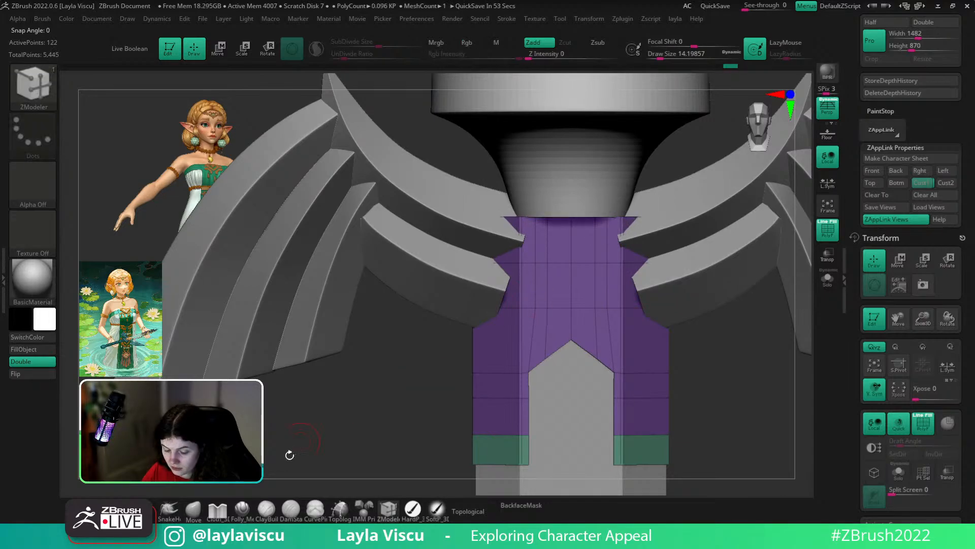
# - Isolate the collar again and use ZModeler's Slide edge action to straighten the vertical edges above the notch's sides
pyautogui.click(193, 509)
pyautogui.keyDown('ctrl'); pyautogui.moveTo(760, 318); pyautogui.dragTo(765, 291, button='right'); pyautogui.keyUp('ctrl')
pyautogui.click(828, 279)
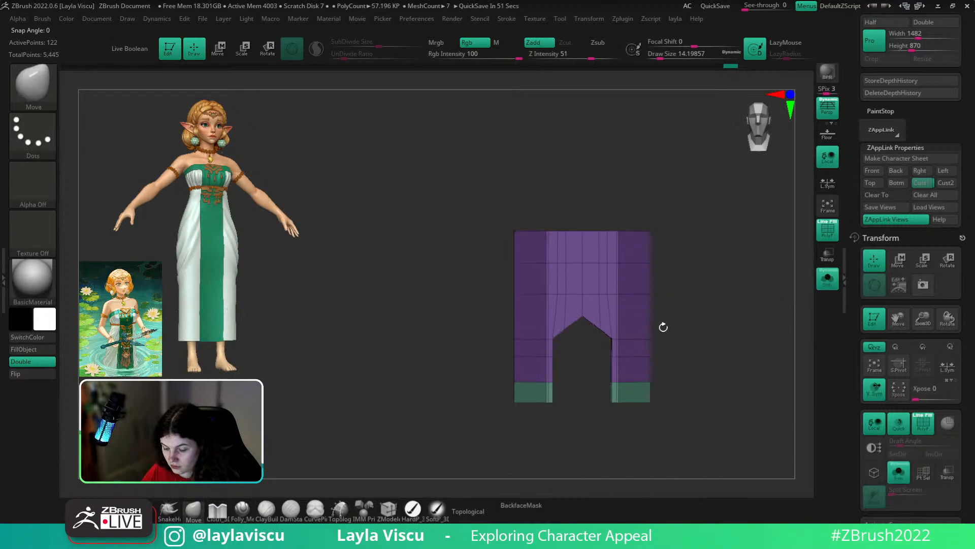
pyautogui.keyDown('ctrl'); pyautogui.moveTo(663, 326); pyautogui.dragTo(653, 342, button='right'); pyautogui.keyUp('ctrl')
pyautogui.click(388, 510)
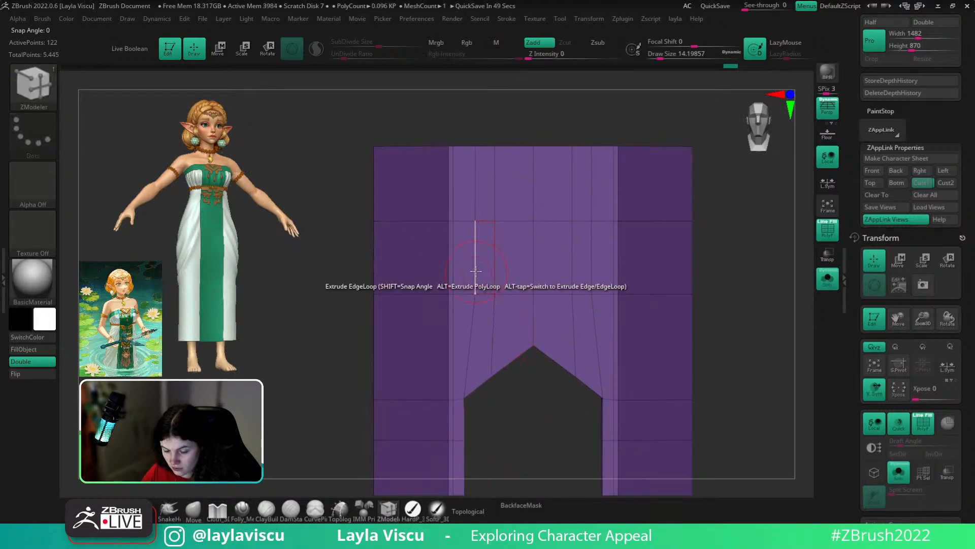
pyautogui.press('space')
pyautogui.click(531, 240)
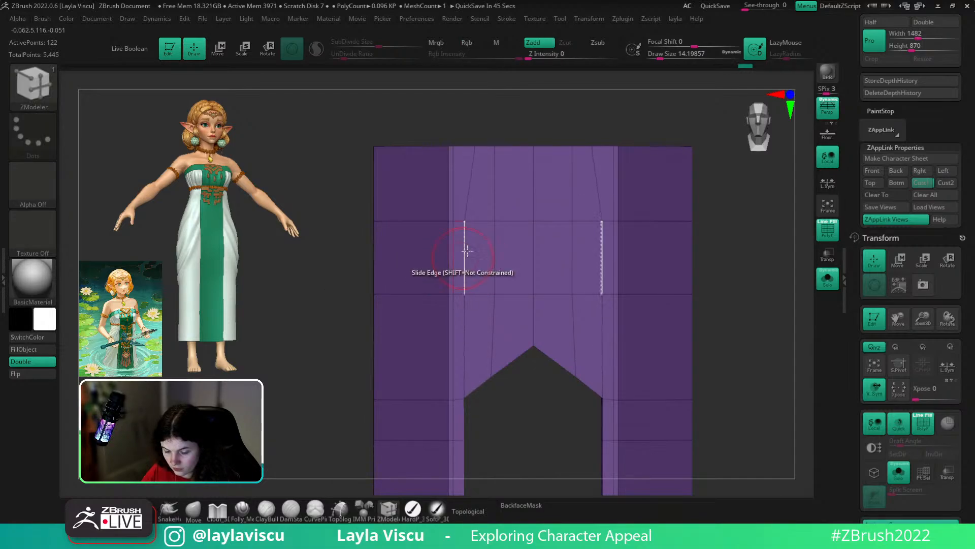
# - Align the collar's vertical edge rows by sliding points within the brush radius at Draw Size about 3.7
pyautogui.press('space')
pyautogui.click(523, 145)
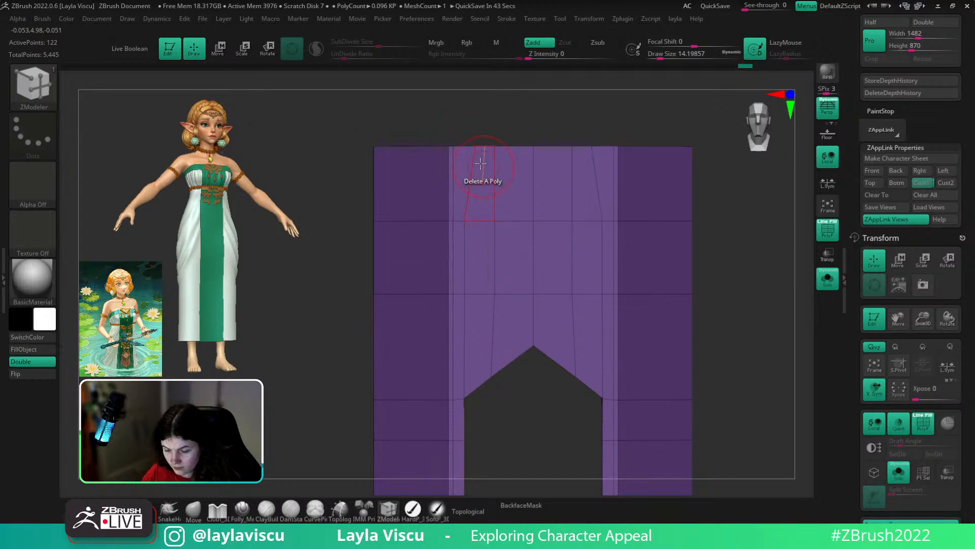
pyautogui.press('[')
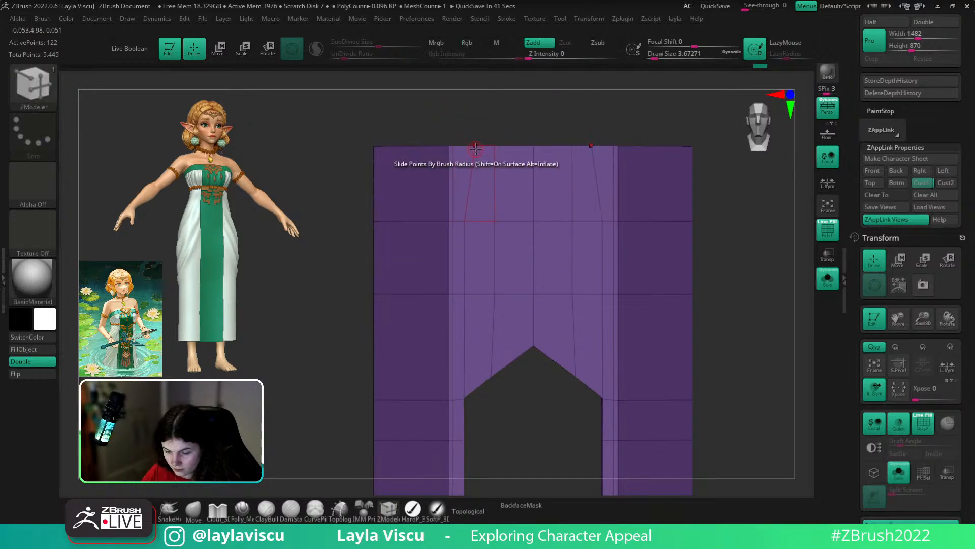
pyautogui.moveTo(475, 147); pyautogui.dragTo(470, 146)
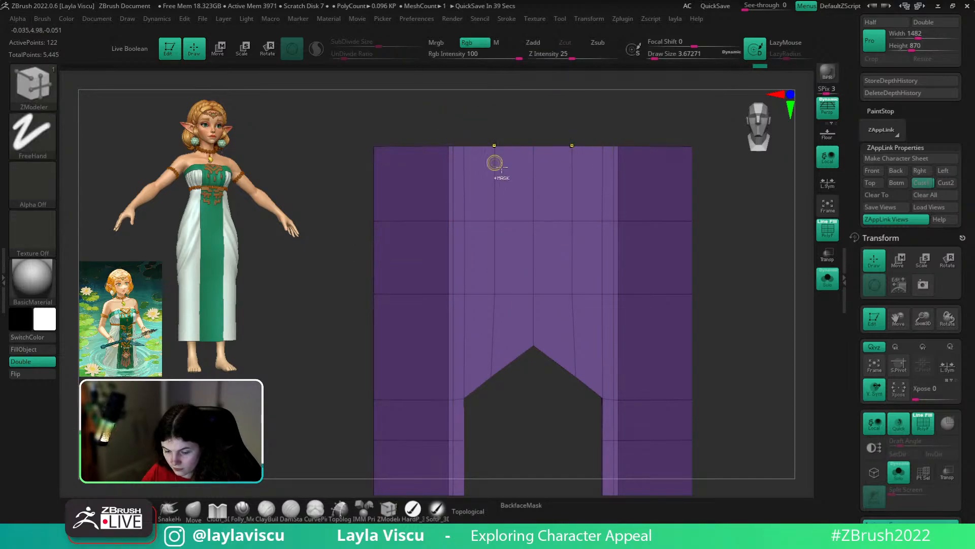
pyautogui.keyDown('ctrl'); pyautogui.moveTo(494, 163); pyautogui.dragTo(641, 250, button='right'); pyautogui.keyUp('ctrl')
pyautogui.keyDown('ctrl'); pyautogui.moveTo(641, 249); pyautogui.dragTo(533, 254, button='right'); pyautogui.keyUp('ctrl')
pyautogui.moveTo(468, 221); pyautogui.dragTo(464, 221)
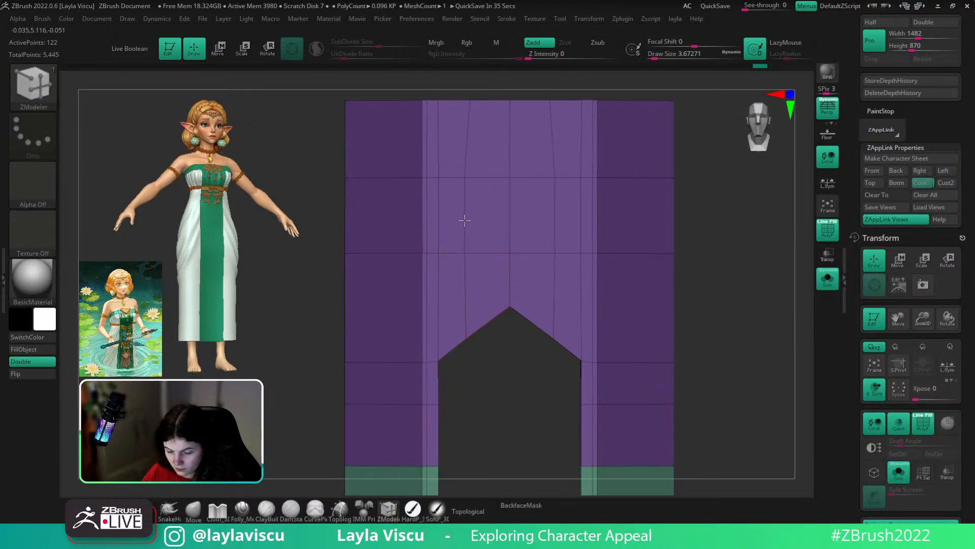
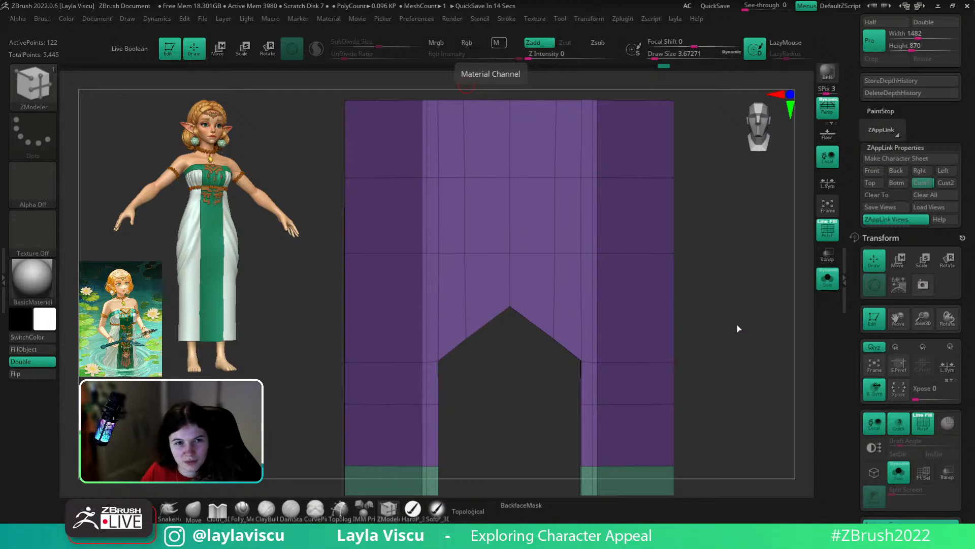
# - Switch to the body_newfeet character tool, show all its subtools without the polyframe and frame the face
pyautogui.scroll(10, 909, 203)
pyautogui.click(932, 120)
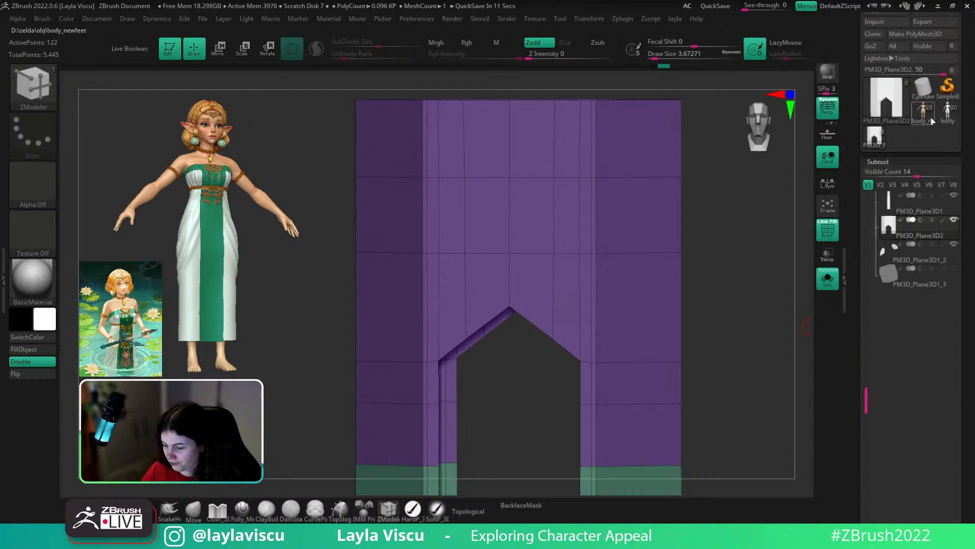
pyautogui.press('f')
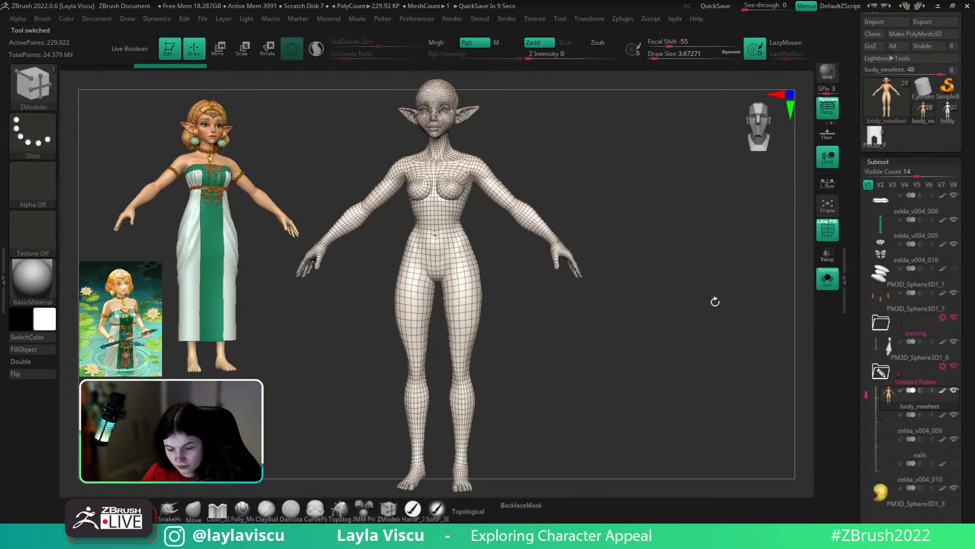
pyautogui.hotkey('shift', 'f')
pyautogui.click(830, 285)
pyautogui.keyDown('ctrl'); pyautogui.moveTo(401, 143); pyautogui.dragTo(679, 255, button='right'); pyautogui.keyUp('ctrl')
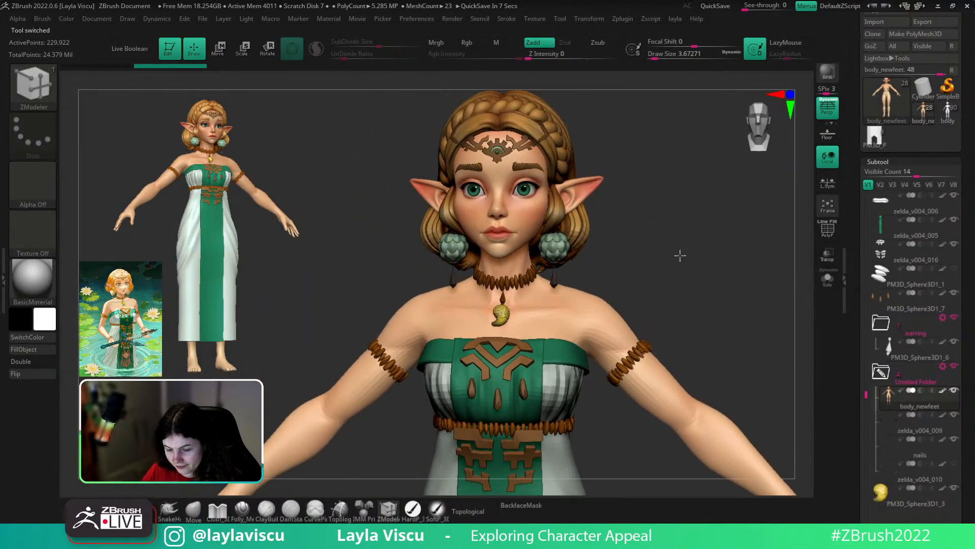
pyautogui.keyDown('ctrl'); pyautogui.moveTo(597, 208); pyautogui.dragTo(717, 263, button='right'); pyautogui.keyUp('ctrl')
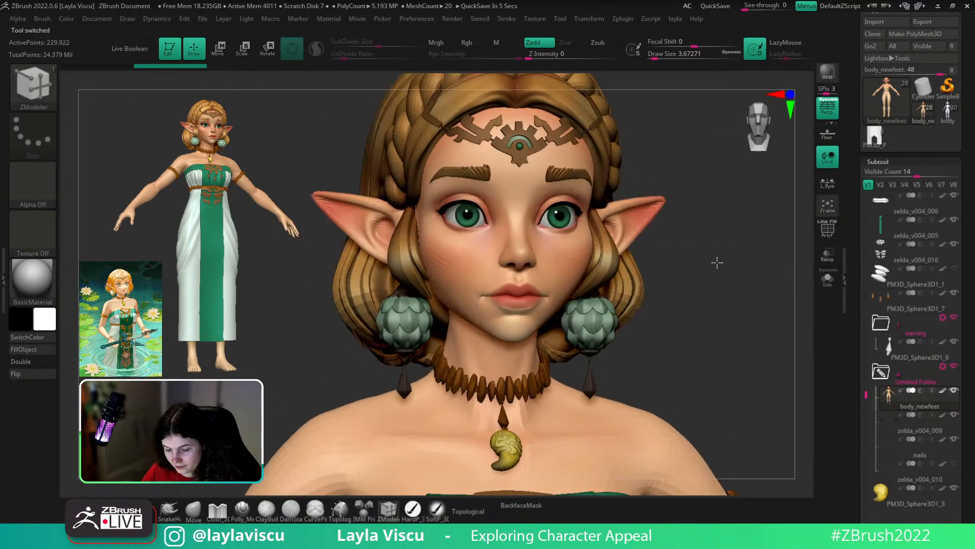
# - Switch the character's material to zbro_Paint and abort the project auto-save
pyautogui.click(44, 279)
pyautogui.click(591, 300)
pyautogui.keyDown('ctrl'); pyautogui.moveTo(592, 299); pyautogui.dragTo(686, 286, button='right'); pyautogui.keyUp('ctrl')
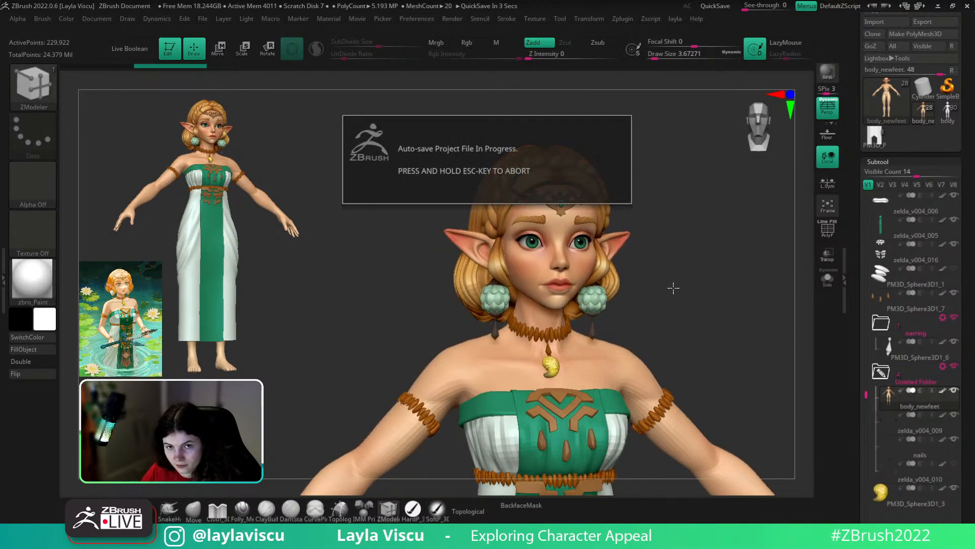
pyautogui.press('Escape')
# - Clear the old character snapshot from the canvas and place the slightly turned upper body at the canvas's left side
pyautogui.hotkey('ctrl', 'n')
pyautogui.keyDown('ctrl'); pyautogui.moveTo(704, 301); pyautogui.dragTo(277, 226, button='right'); pyautogui.keyUp('ctrl')
pyautogui.moveTo(278, 226); pyautogui.dragTo(417, 250, button='right')
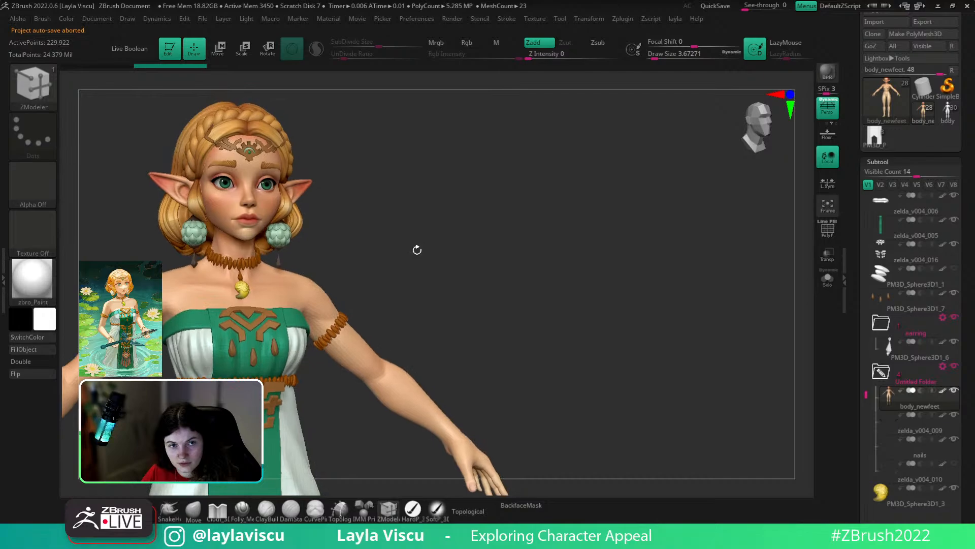
# - Switch to the PM3D_Plane3D2 sword tool and place the sword beside the character, framed on the guard and collar
pyautogui.click(876, 137)
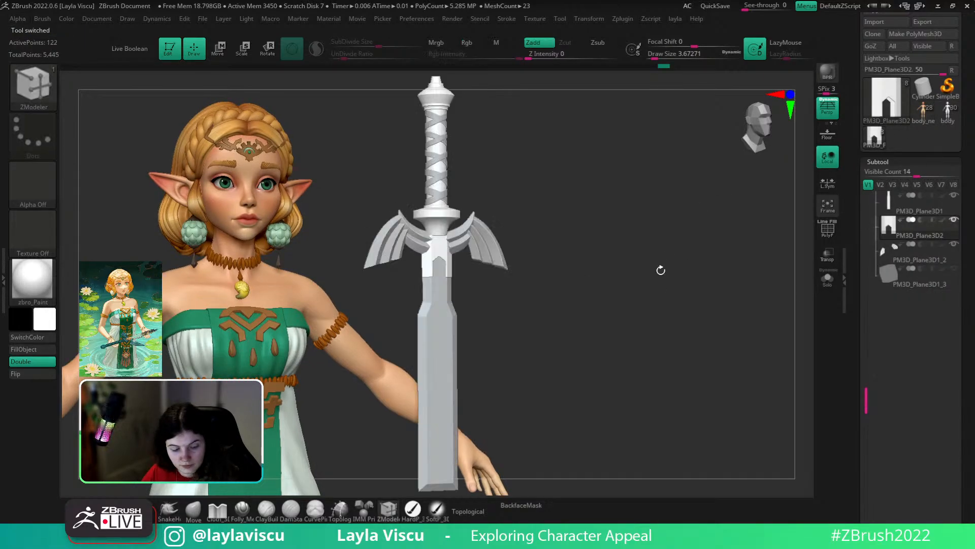
pyautogui.keyDown('alt'); pyautogui.moveTo(622, 256); pyautogui.dragTo(684, 328, button='right'); pyautogui.keyUp('alt')
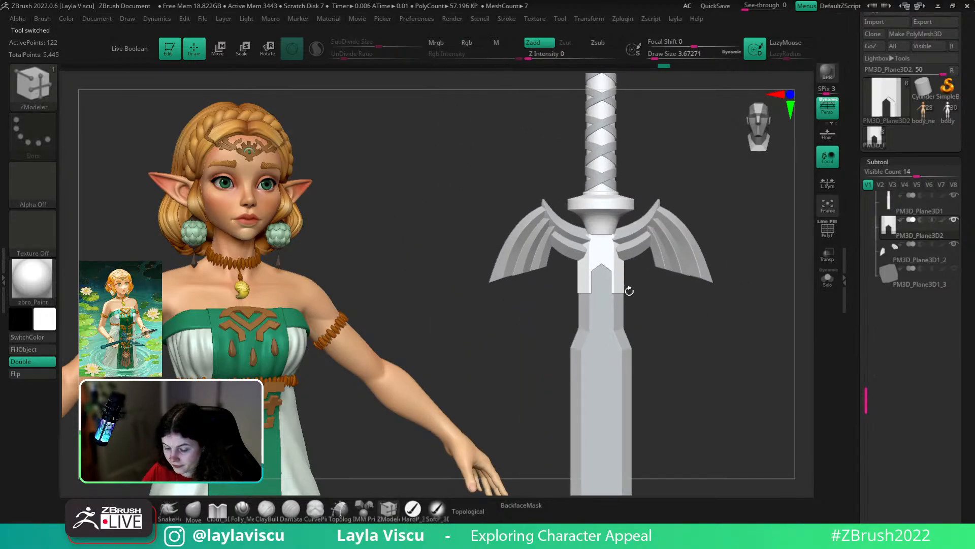
pyautogui.keyDown('ctrl'); pyautogui.moveTo(629, 290); pyautogui.dragTo(659, 307, button='right'); pyautogui.keyUp('ctrl')
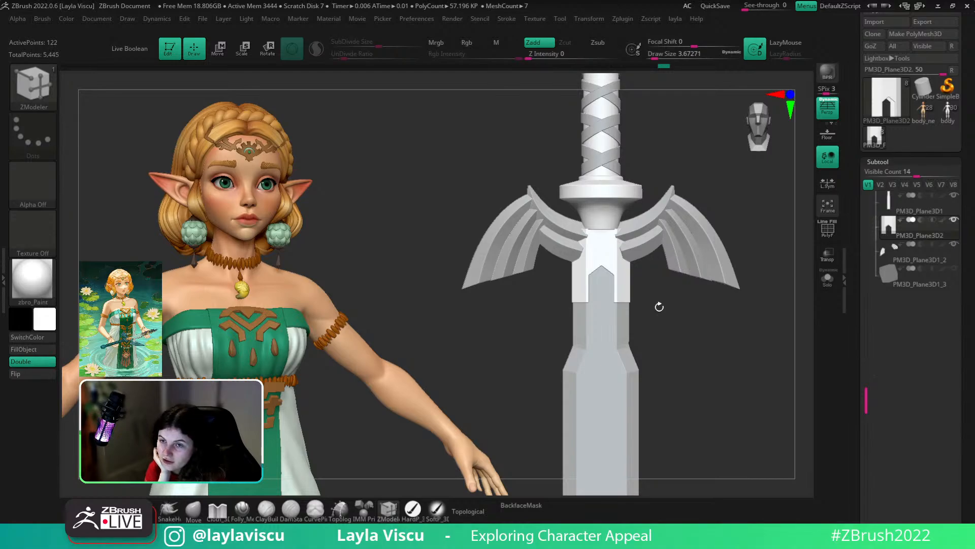
# - Select the blade subtool, isolate it with its polyframe visible and activate the ZModeler brush
pyautogui.click(824, 286)
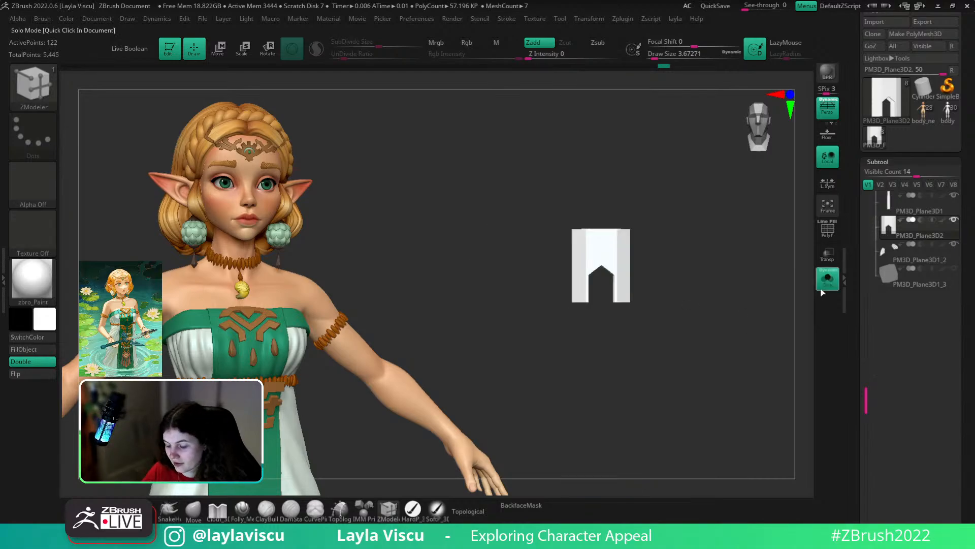
pyautogui.moveTo(680, 326); pyautogui.dragTo(737, 330)
pyautogui.click(827, 282)
pyautogui.keyDown('alt'); pyautogui.click(607, 351); pyautogui.keyUp('alt')
pyautogui.click(828, 282)
pyautogui.hotkey('shift', 'f')
pyautogui.keyDown('ctrl'); pyautogui.moveTo(654, 305); pyautogui.dragTo(631, 321, button='right'); pyautogui.keyUp('ctrl')
pyautogui.press('b')
pyautogui.press('z')
pyautogui.press('m')
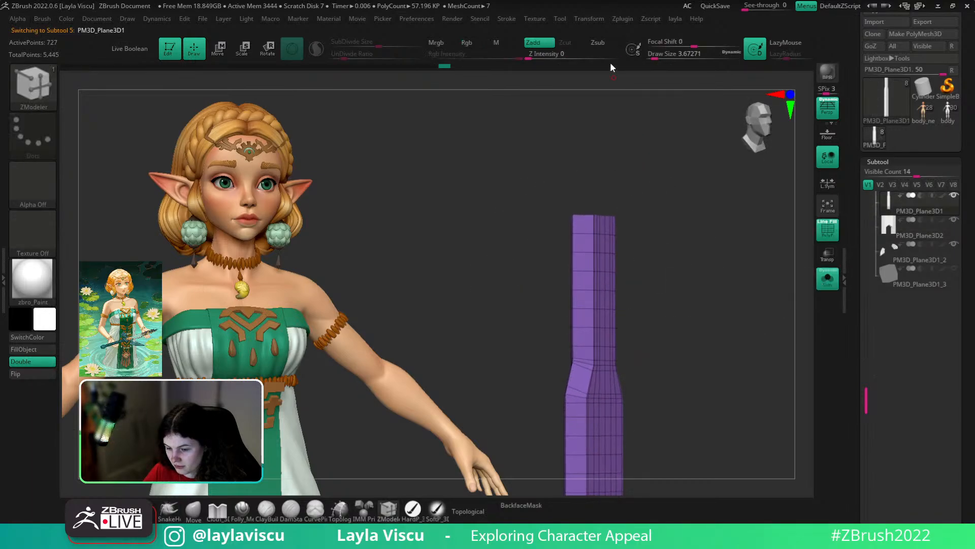
# - Apply Mirror And Weld to the isolated blade and close its holes
pyautogui.click(616, 21)
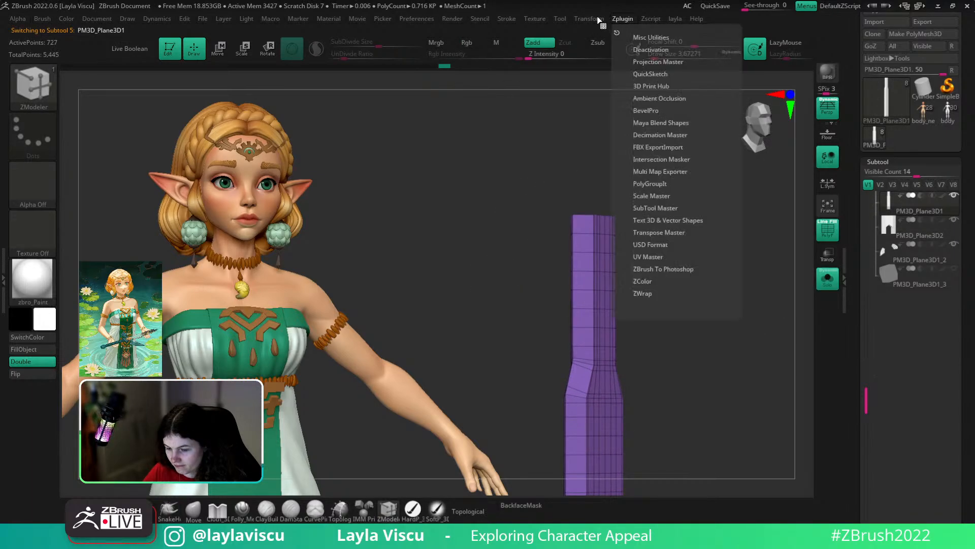
pyautogui.click(594, 19)
pyautogui.press('space')
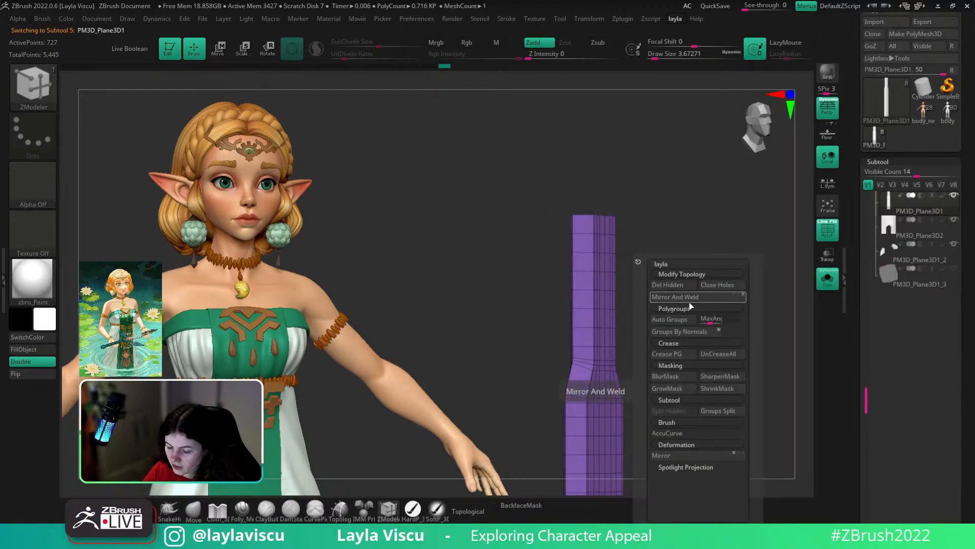
pyautogui.click(745, 296)
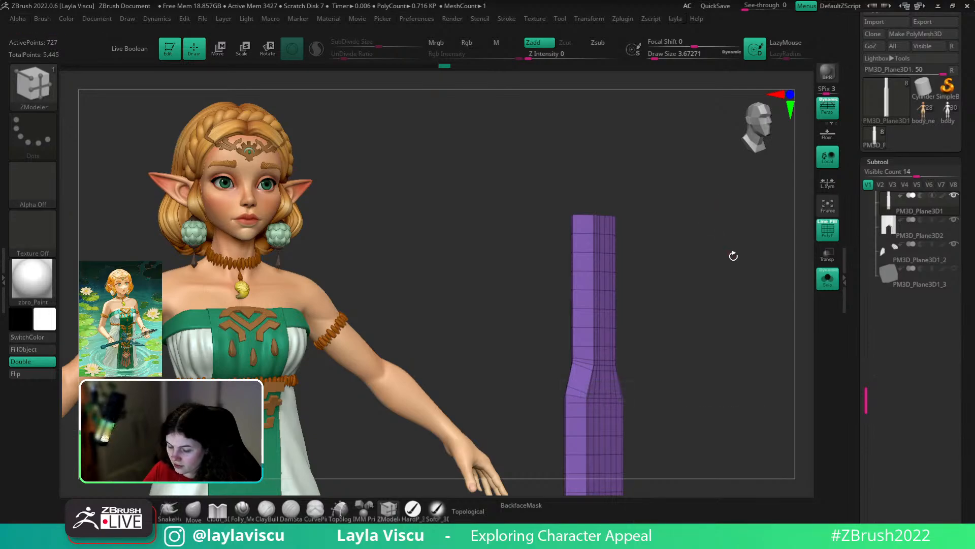
pyautogui.press('space')
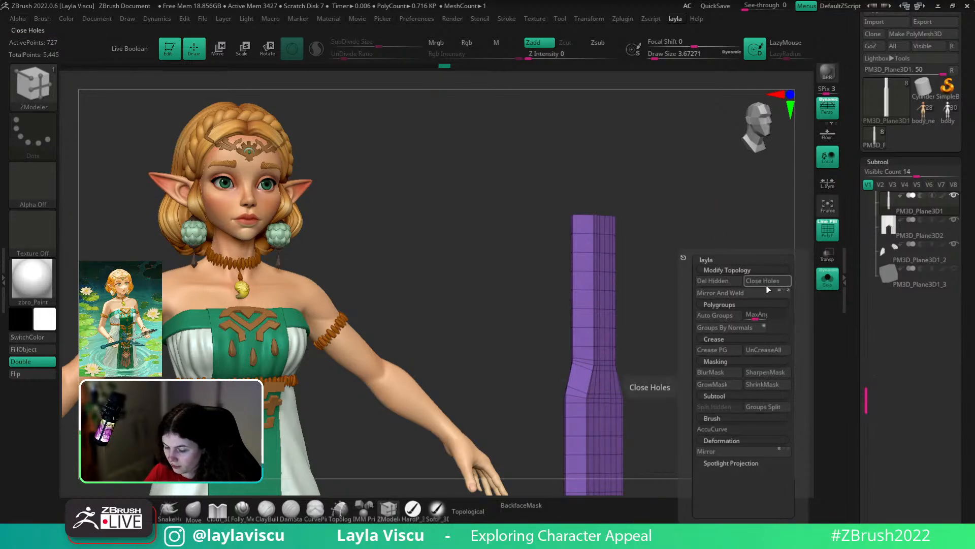
pyautogui.click(766, 286)
# - Check the blade's topology from the front and side and run Mirror And Weld on it again
pyautogui.keyDown('shift'); pyautogui.moveTo(730, 209); pyautogui.dragTo(696, 219); pyautogui.keyUp('shift')
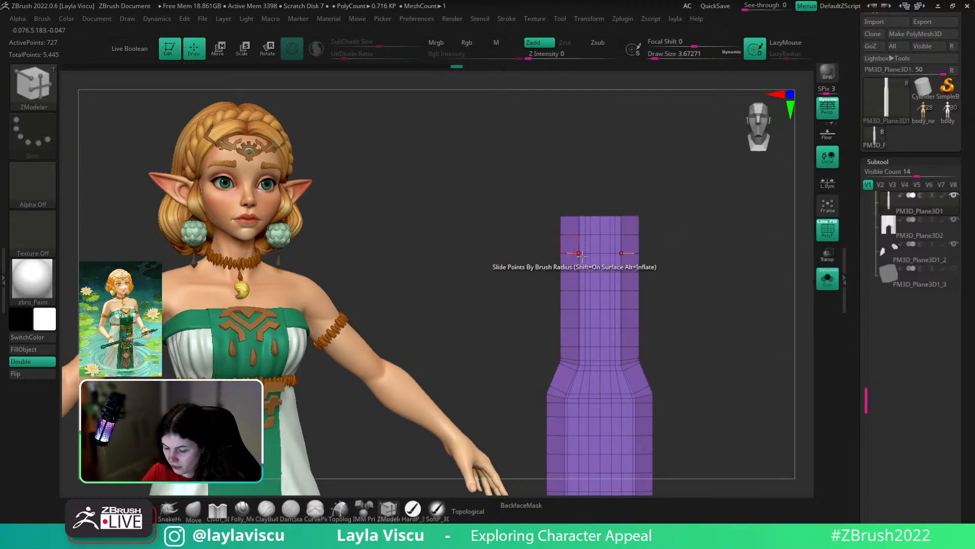
pyautogui.moveTo(621, 256)
pyautogui.keyDown('ctrl'); pyautogui.mouseDown(button='right')
pyautogui.moveTo(703, 320)
pyautogui.moveTo(712, 281)
pyautogui.mouseUp(button='right'); pyautogui.keyUp('ctrl')
pyautogui.keyDown('shift'); pyautogui.moveTo(711, 281); pyautogui.dragTo(787, 272); pyautogui.keyUp('shift')
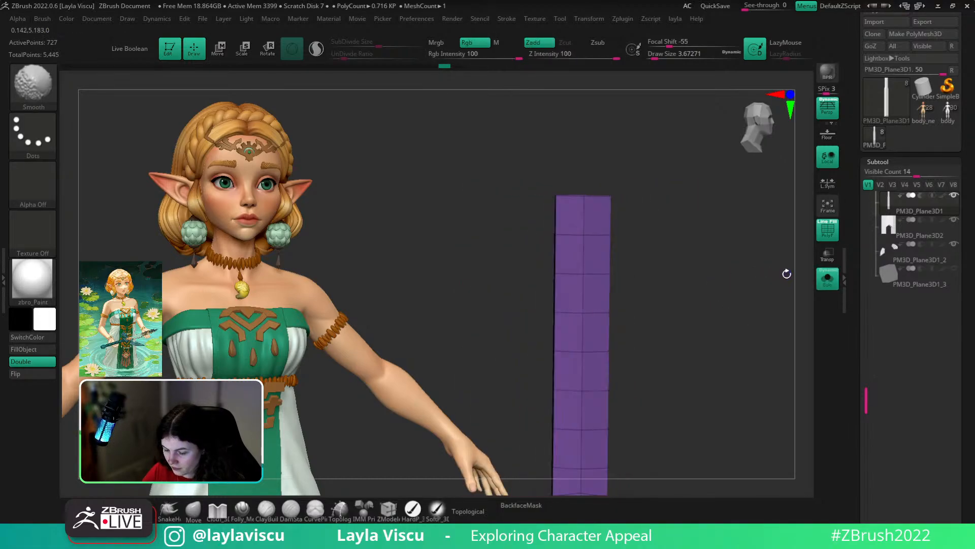
pyautogui.press('`')
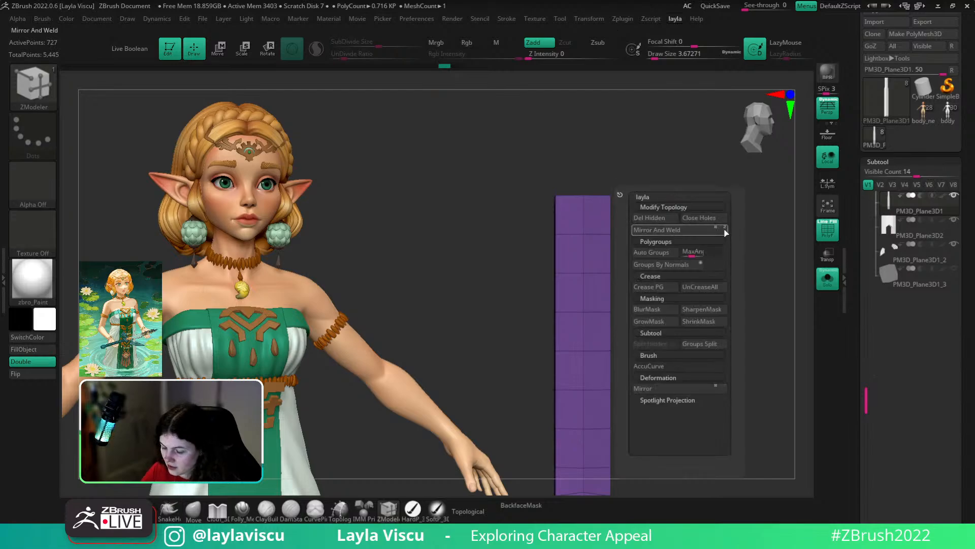
pyautogui.click(724, 231)
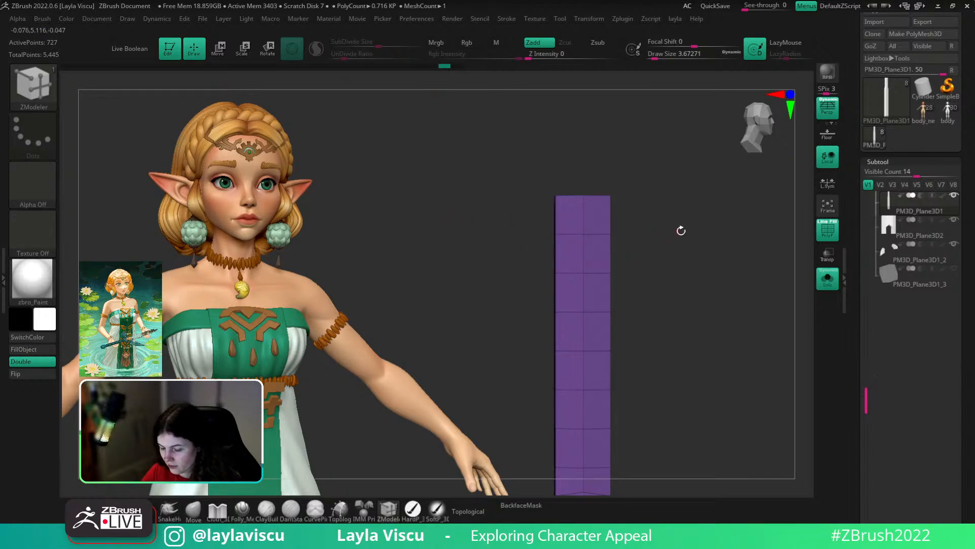
# - Inspect the blade's mesh, show the whole sword again and make the notched collar the active subtool
pyautogui.moveTo(697, 315); pyautogui.dragTo(627, 327)
pyautogui.keyDown('ctrl'); pyautogui.moveTo(727, 349); pyautogui.dragTo(713, 323, button='right'); pyautogui.keyUp('ctrl')
pyautogui.keyDown('alt'); pyautogui.moveTo(712, 323); pyautogui.dragTo(711, 178, button='right'); pyautogui.keyUp('alt')
pyautogui.moveTo(711, 177); pyautogui.dragTo(719, 224)
pyautogui.keyDown('alt'); pyautogui.moveTo(697, 171); pyautogui.dragTo(703, 263, button='right'); pyautogui.keyUp('alt')
pyautogui.keyDown('ctrl'); pyautogui.moveTo(633, 183); pyautogui.dragTo(655, 234, button='right'); pyautogui.keyUp('ctrl')
pyautogui.click(827, 278)
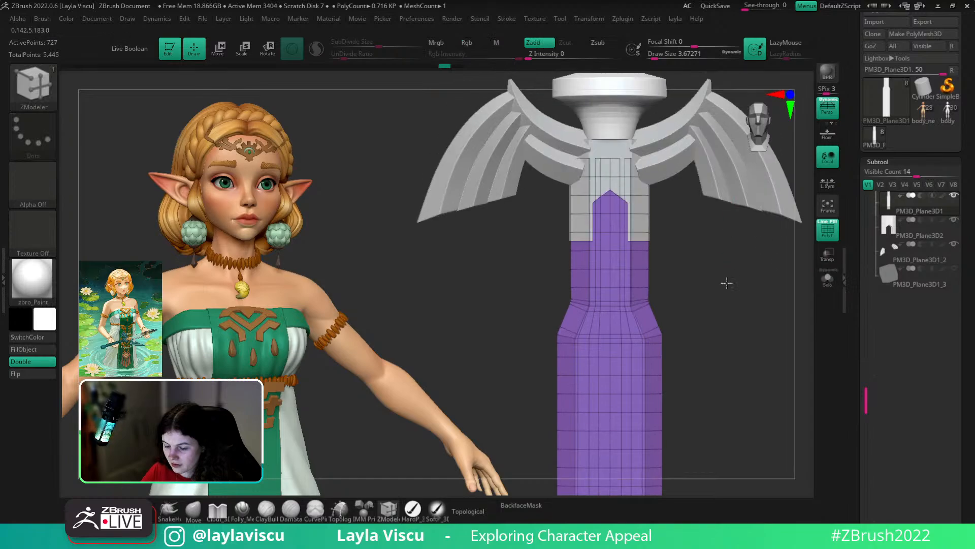
pyautogui.keyDown('alt'); pyautogui.click(616, 294); pyautogui.keyUp('alt')
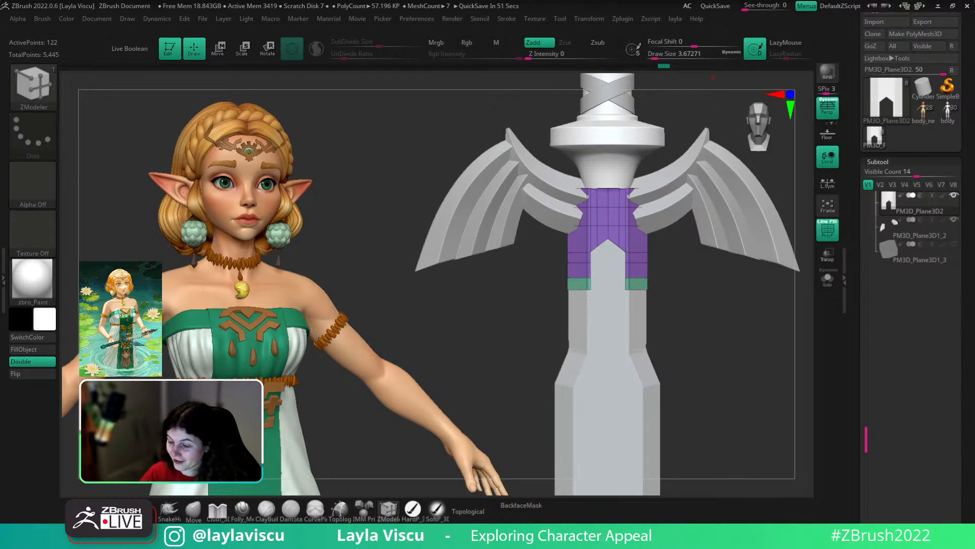
# - Try to set the ZModeler polygon action to Extrude for the collar below the guard
pyautogui.moveTo(705, 320)
pyautogui.mouseDown(button='right')
pyautogui.moveTo(715, 315)
pyautogui.moveTo(717, 333)
pyautogui.mouseUp(button='right')
pyautogui.keyDown('ctrl'); pyautogui.moveTo(653, 264); pyautogui.dragTo(637, 226, button='right'); pyautogui.keyUp('ctrl')
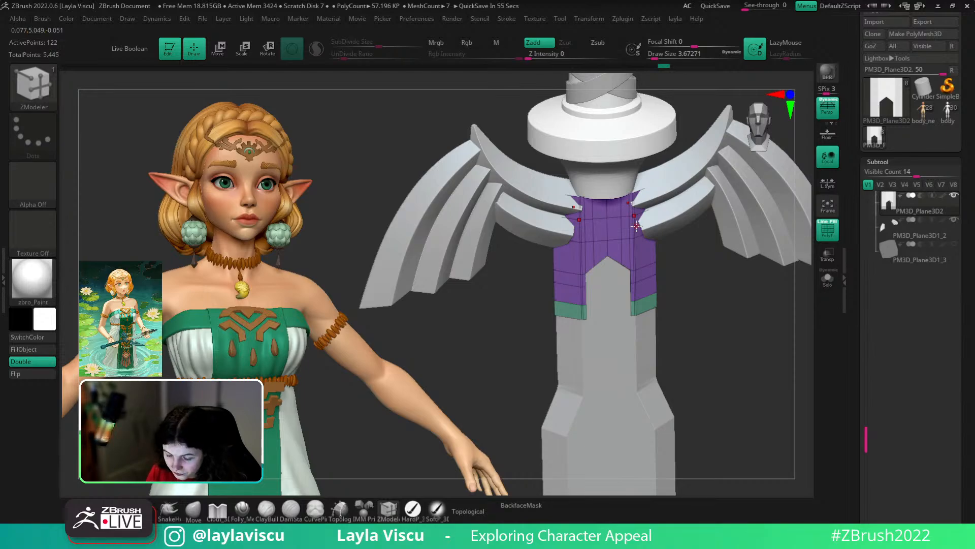
pyautogui.moveTo(720, 262); pyautogui.dragTo(666, 315, button='right')
pyautogui.press('space')
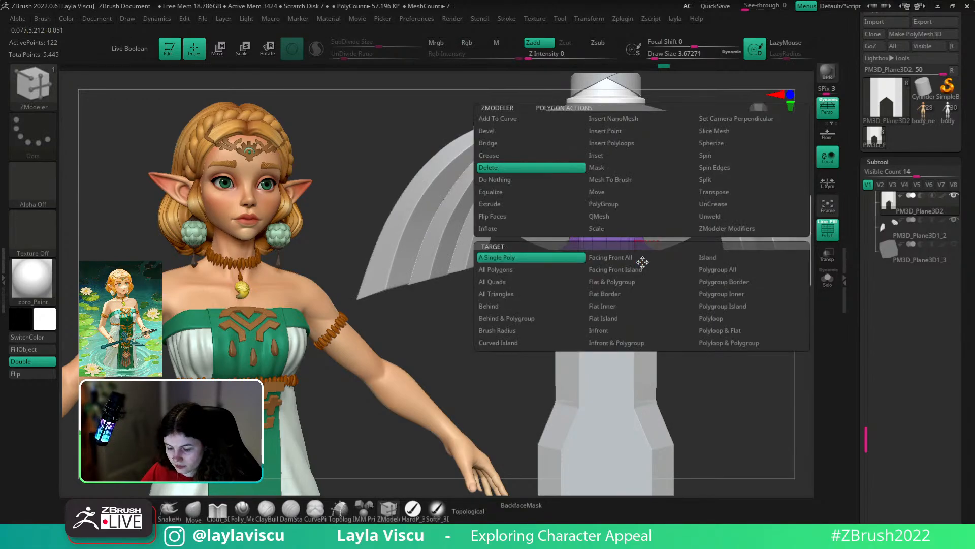
pyautogui.click(505, 205)
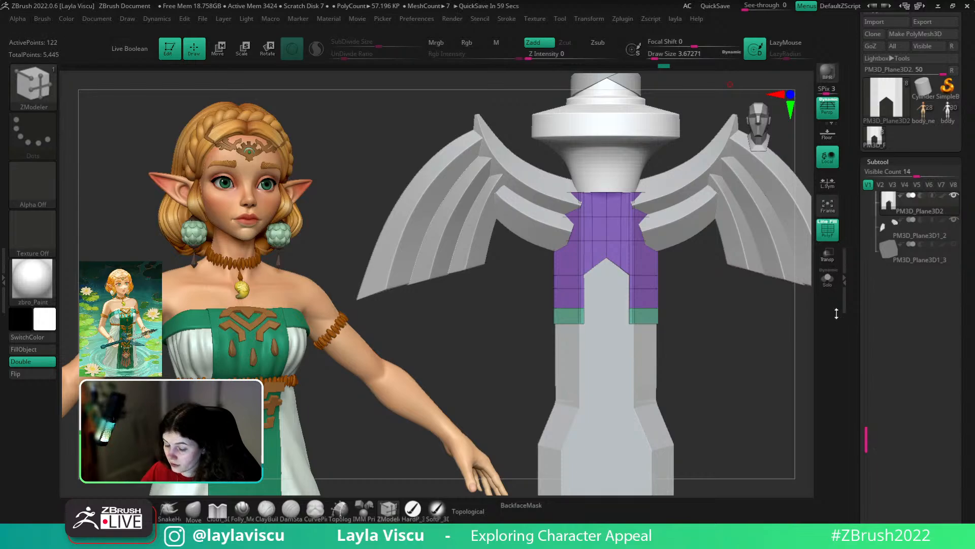
# - Hide the polyframe and switch the sword's material to BasicMaterial
pyautogui.hotkey('shift', 'f')
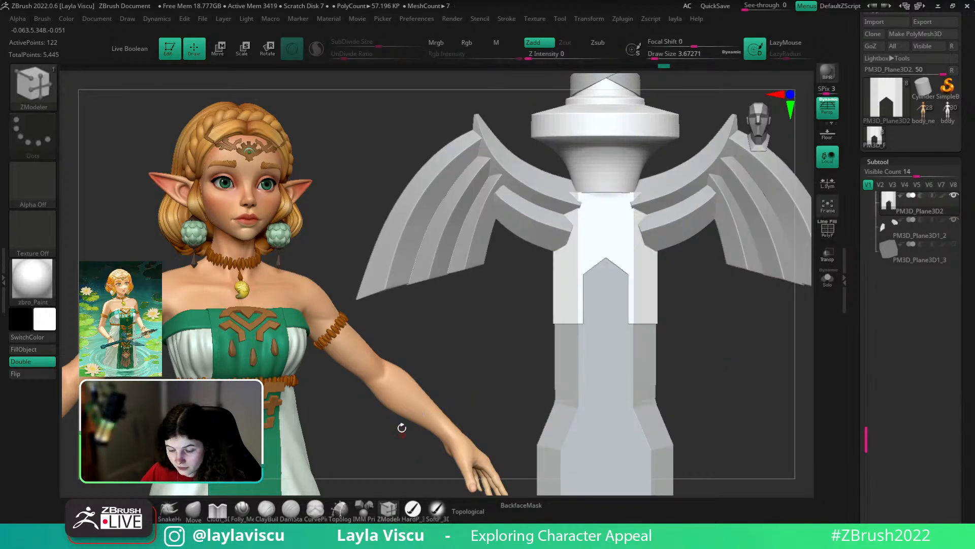
pyautogui.click(49, 279)
pyautogui.click(239, 244)
pyautogui.keyDown('alt'); pyautogui.moveTo(736, 351); pyautogui.dragTo(724, 365); pyautogui.keyUp('alt')
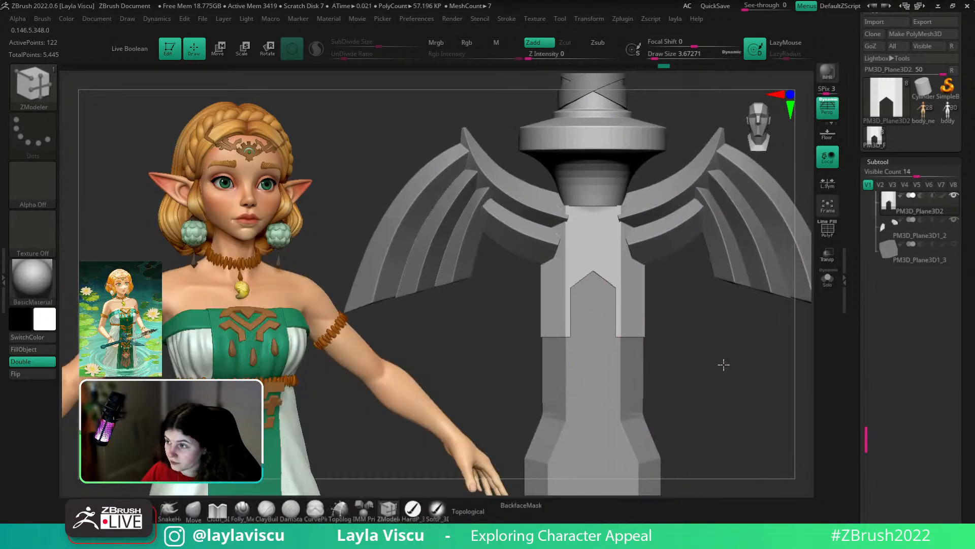
# - Bring up the Spotlight sword reference, raise its opacity, examine the guard and collar area, and hide it again
pyautogui.hotkey('shift', 'z')
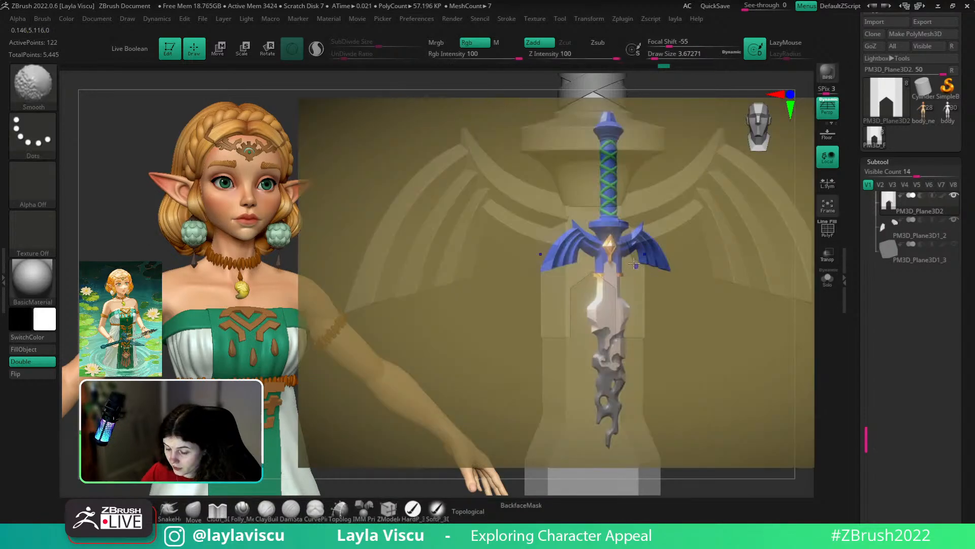
pyautogui.press('z')
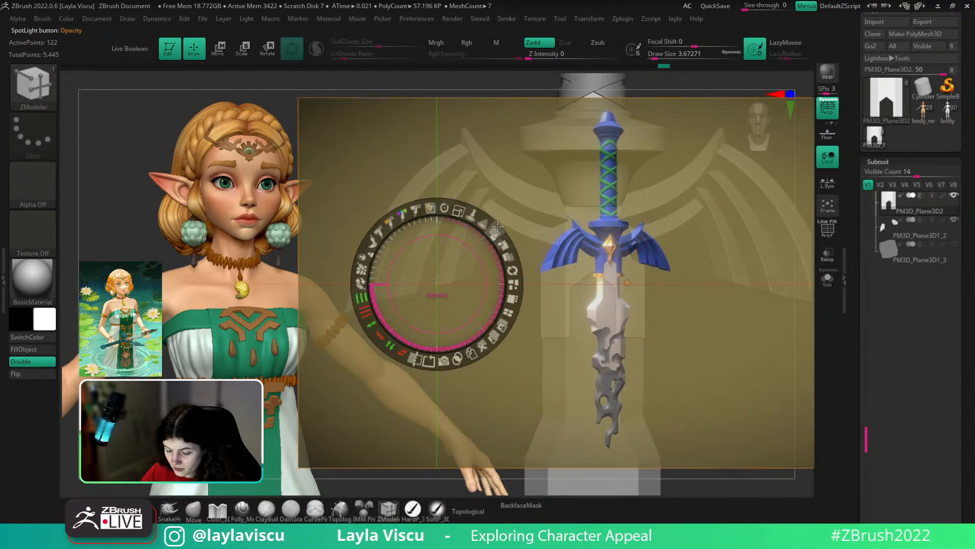
pyautogui.moveTo(498, 227); pyautogui.dragTo(515, 294)
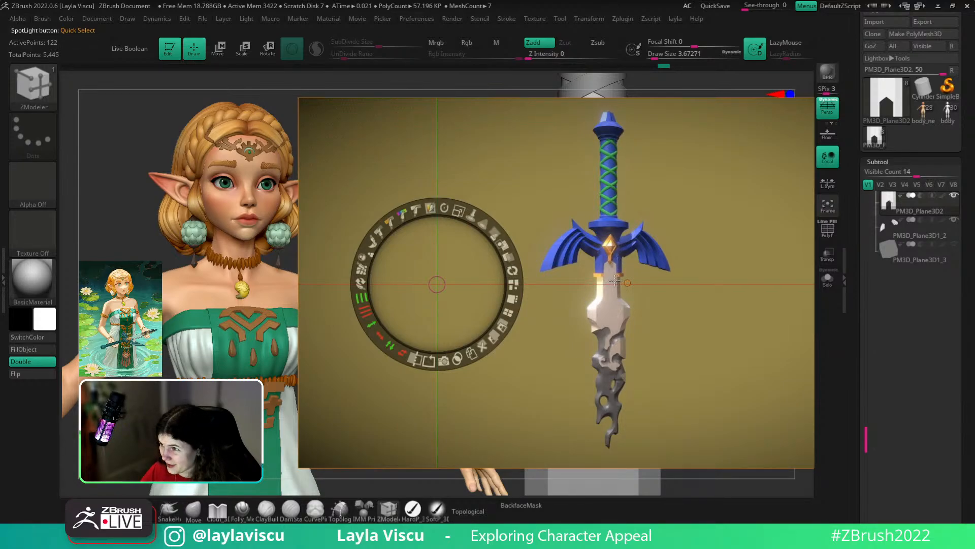
pyautogui.press('z')
pyautogui.hotkey('shift', 'z')
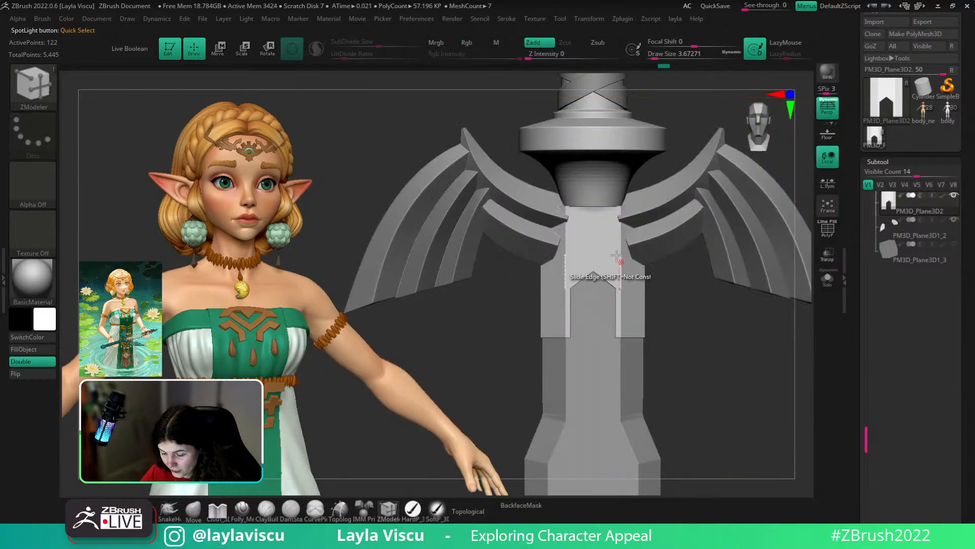
# - Isolate the collar with its polyframe shown and set the masking stroke to Rect
pyautogui.keyDown('ctrl'); pyautogui.moveTo(620, 257); pyautogui.dragTo(636, 272, button='right'); pyautogui.keyUp('ctrl')
pyautogui.hotkey('shift', 'f')
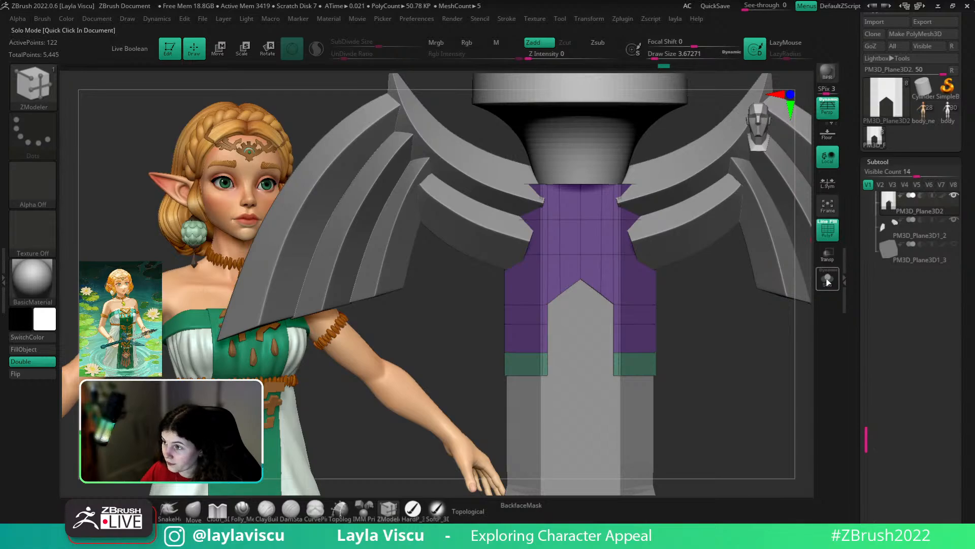
pyautogui.click(827, 280)
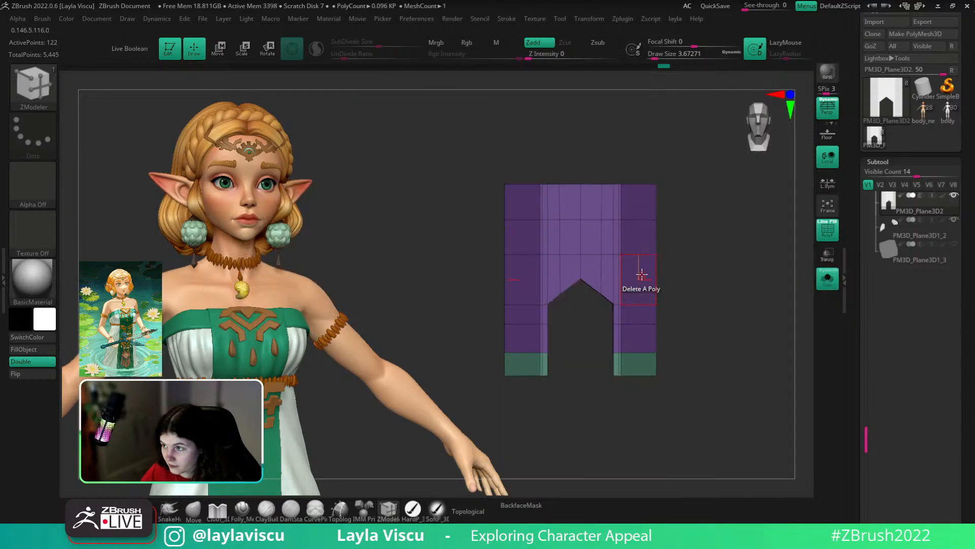
pyautogui.press('ctrl')
pyautogui.click(48, 153)
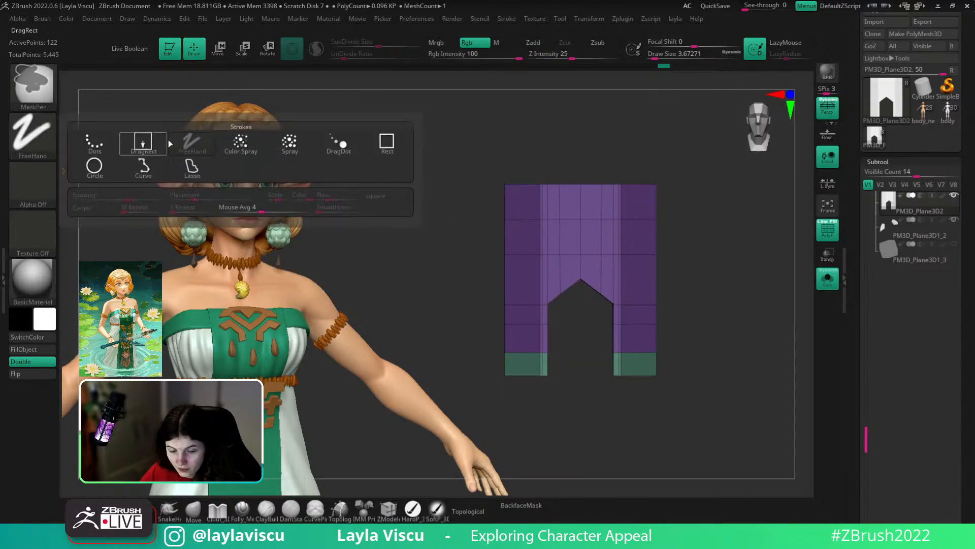
pyautogui.click(144, 143)
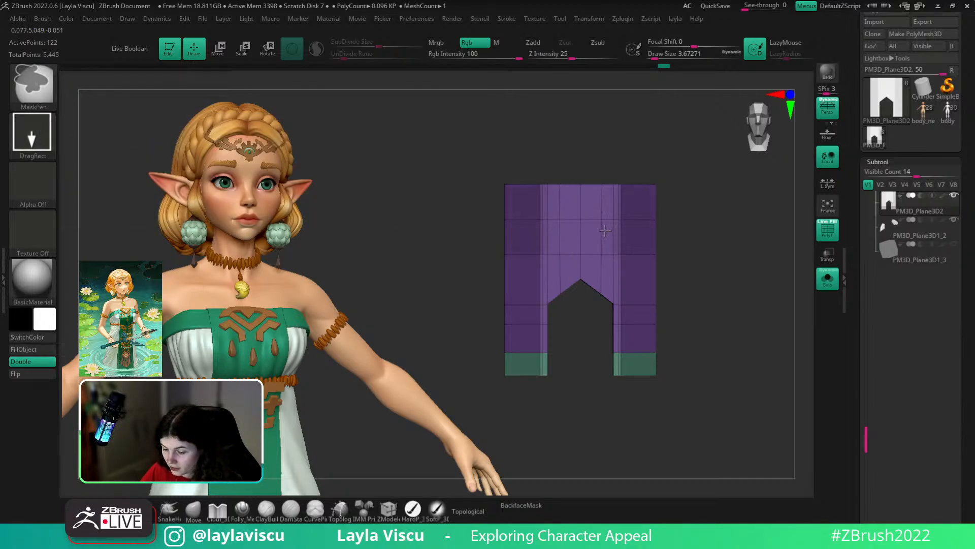
pyautogui.click(31, 128)
pyautogui.click(388, 144)
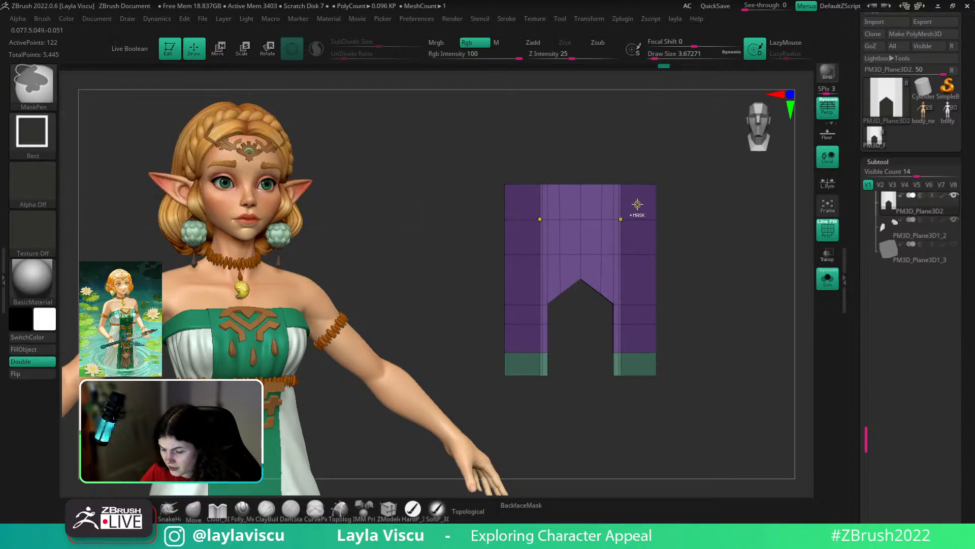
# - Mask the collar's upper side sections, invert the mask and rotate those sections so both shoulders flare outward
pyautogui.keyDown('ctrl'); pyautogui.moveTo(608, 237); pyautogui.dragTo(609, 238); pyautogui.keyUp('ctrl')
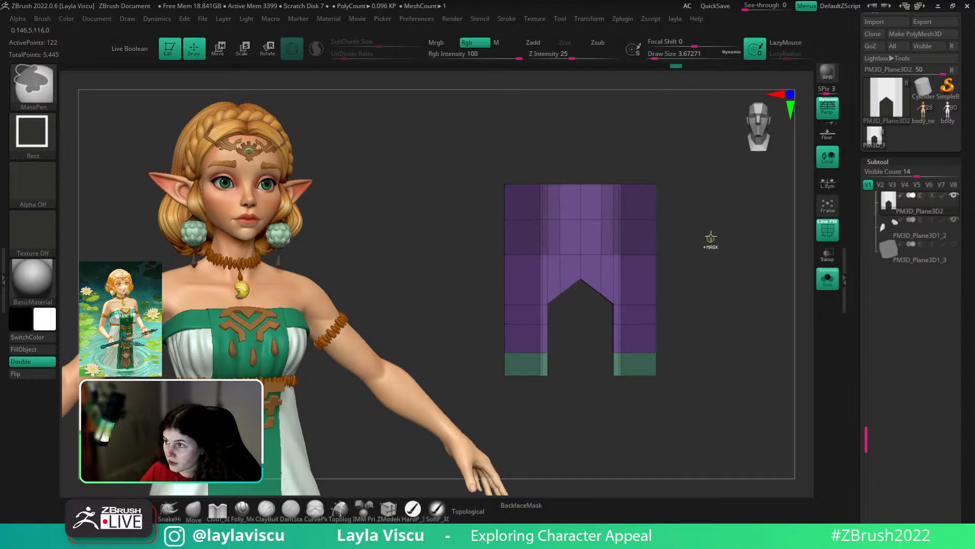
pyautogui.moveTo(675, 157)
pyautogui.keyDown('ctrl'); pyautogui.mouseDown()
pyautogui.moveTo(636, 235)
pyautogui.moveTo(605, 235)
pyautogui.mouseUp(); pyautogui.keyUp('ctrl')
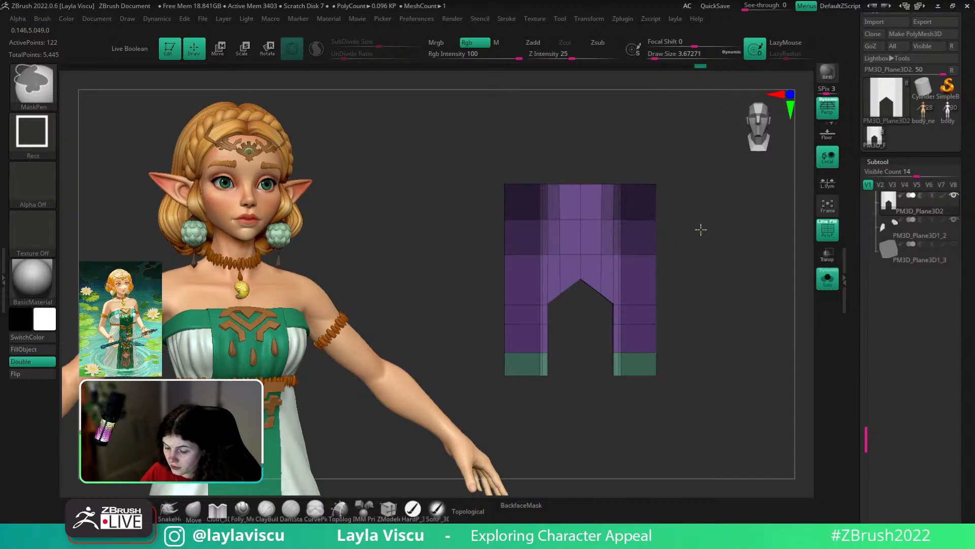
pyautogui.keyDown('ctrl'); pyautogui.click(701, 230); pyautogui.keyUp('ctrl')
pyautogui.press('w')
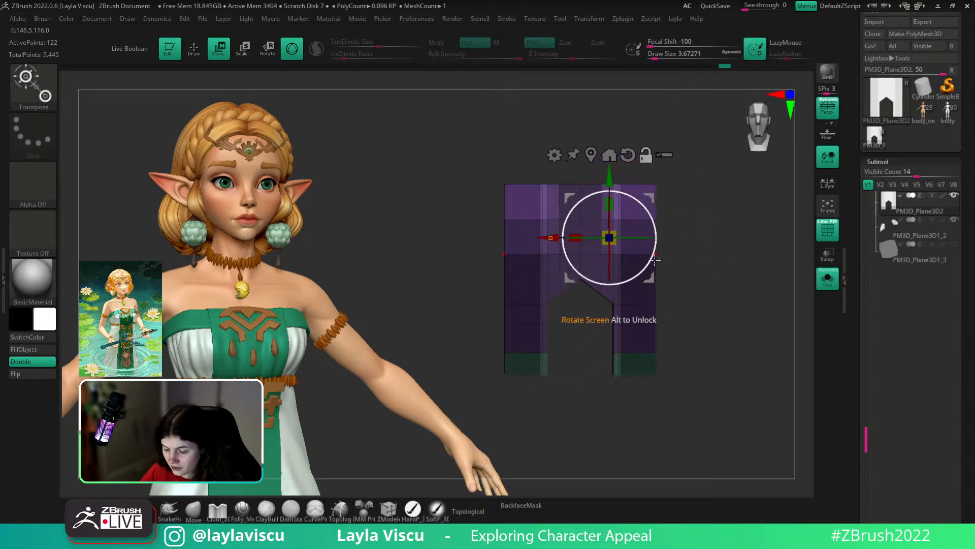
pyautogui.moveTo(656, 260)
pyautogui.mouseDown()
pyautogui.moveTo(653, 278)
pyautogui.moveTo(641, 269)
pyautogui.moveTo(649, 263)
pyautogui.moveTo(643, 270)
pyautogui.mouseUp()
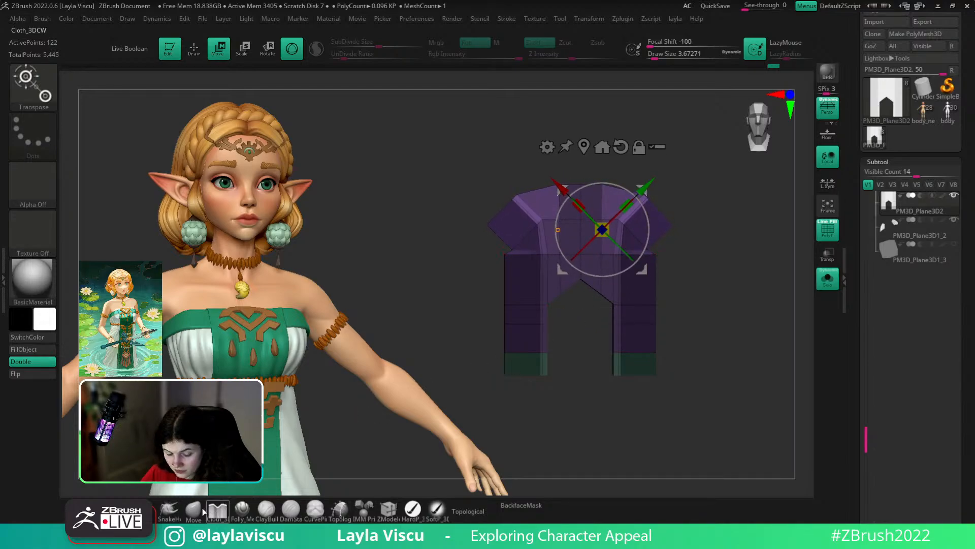
# - Mask everything except the outer corner points beneath the collar's flared shoulders, reset the gizmo orientation and move them into line with the collar's sides
pyautogui.press('q')
pyautogui.keyDown('ctrl'); pyautogui.click(664, 246); pyautogui.keyUp('ctrl')
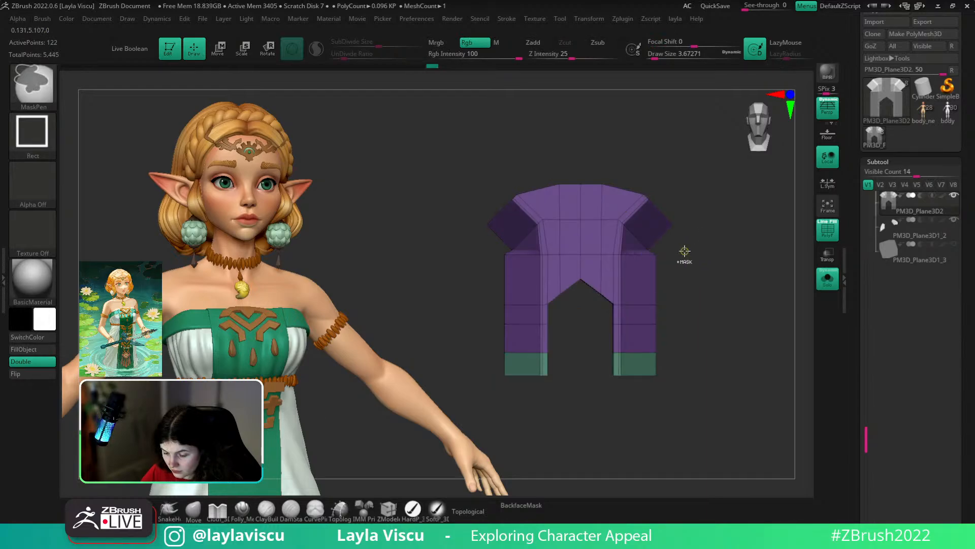
pyautogui.keyDown('ctrl'); pyautogui.click(684, 251); pyautogui.keyUp('ctrl')
pyautogui.press('w')
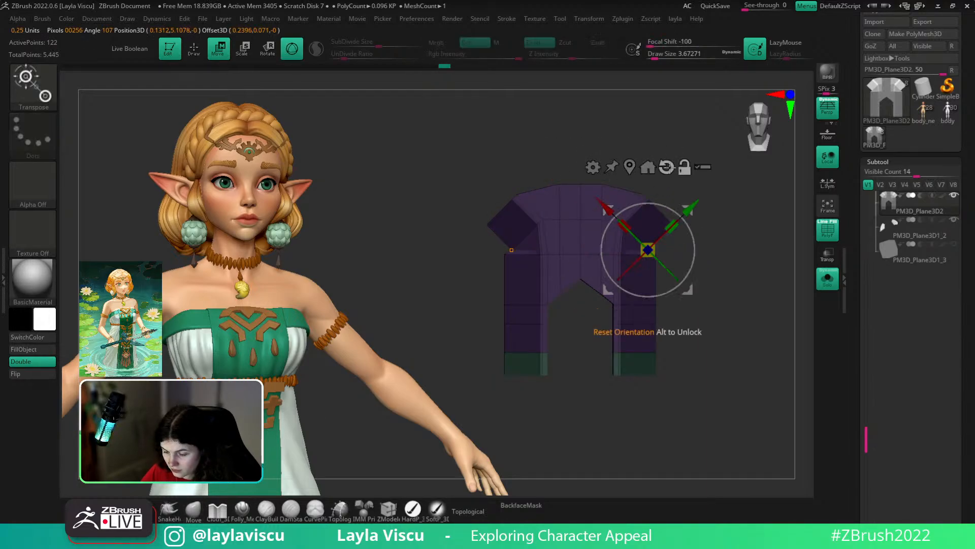
pyautogui.click(667, 167)
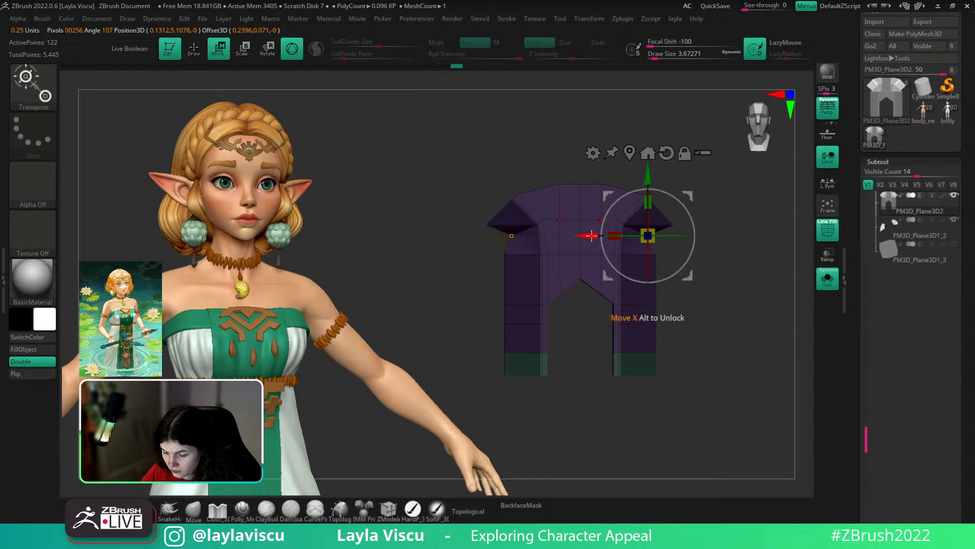
pyautogui.moveTo(591, 235); pyautogui.dragTo(603, 239)
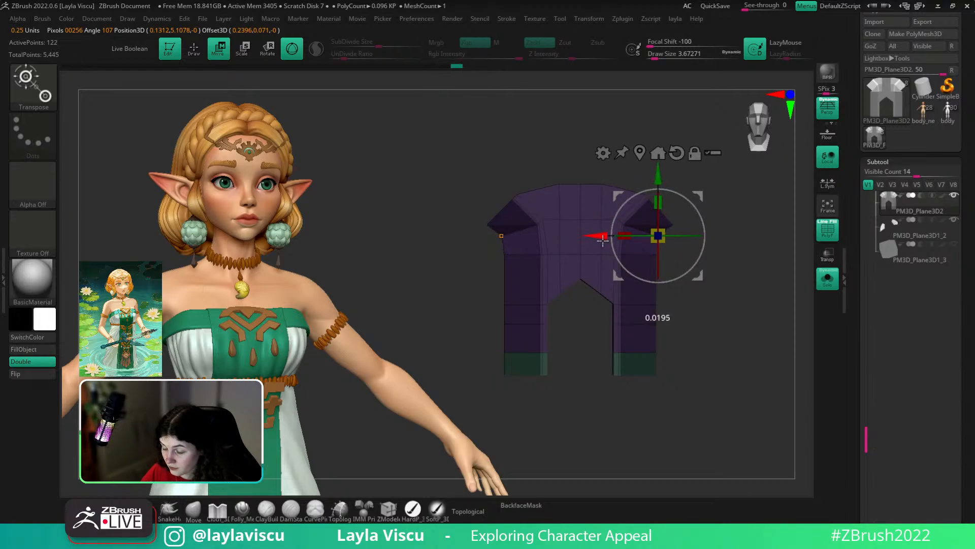
pyautogui.moveTo(650, 179); pyautogui.dragTo(662, 187)
pyautogui.moveTo(601, 246); pyautogui.dragTo(599, 246)
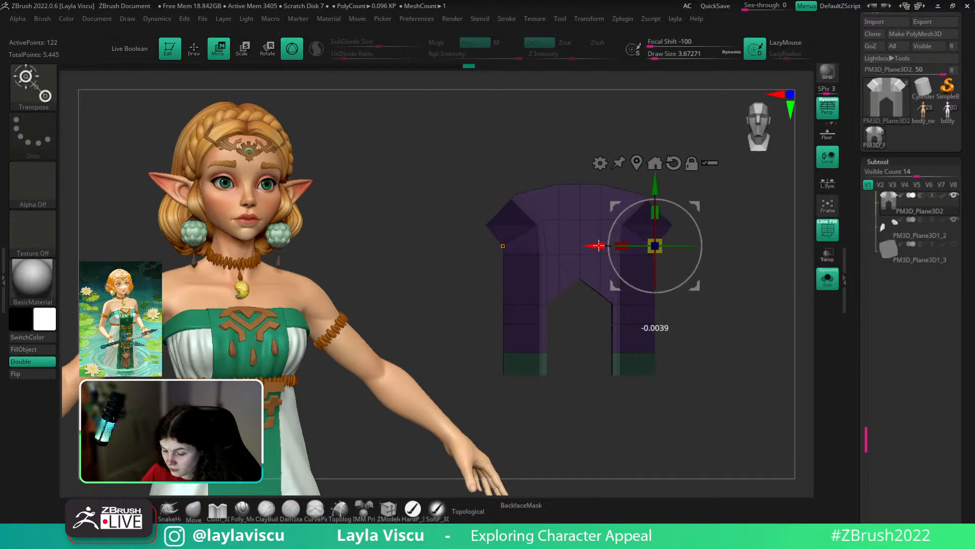
# - Slide the inner corner points of the collar's shoulders with ZModeler to refine the bend beneath the flare
pyautogui.click(193, 507)
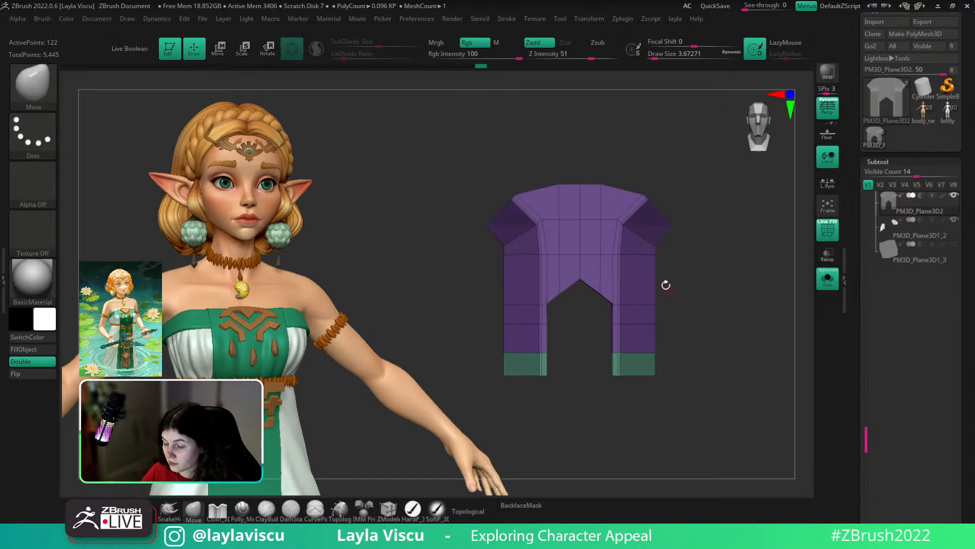
pyautogui.keyDown('ctrl'); pyautogui.moveTo(653, 256); pyautogui.dragTo(630, 306, button='right'); pyautogui.keyUp('ctrl')
pyautogui.click(389, 508)
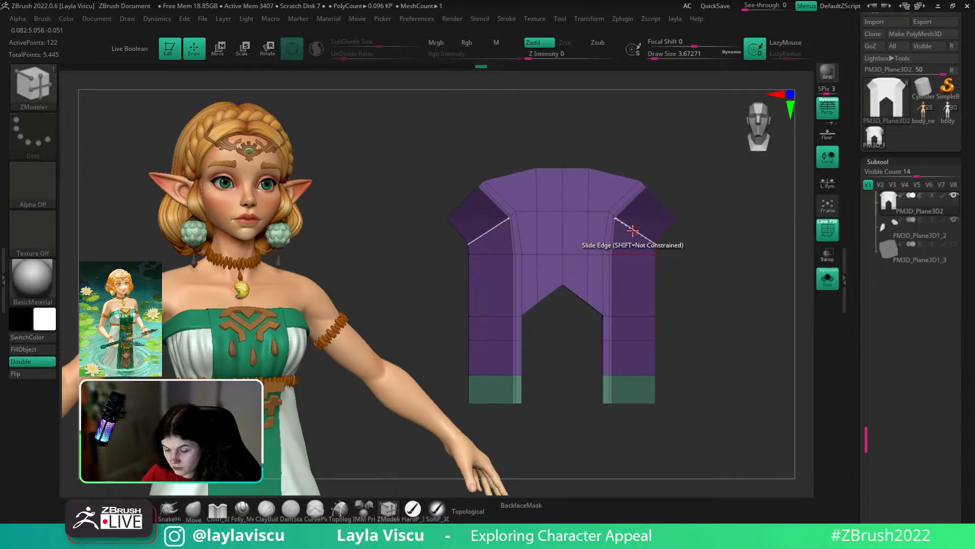
pyautogui.keyDown('ctrl'); pyautogui.moveTo(630, 228); pyautogui.dragTo(688, 279, button='right'); pyautogui.keyUp('ctrl')
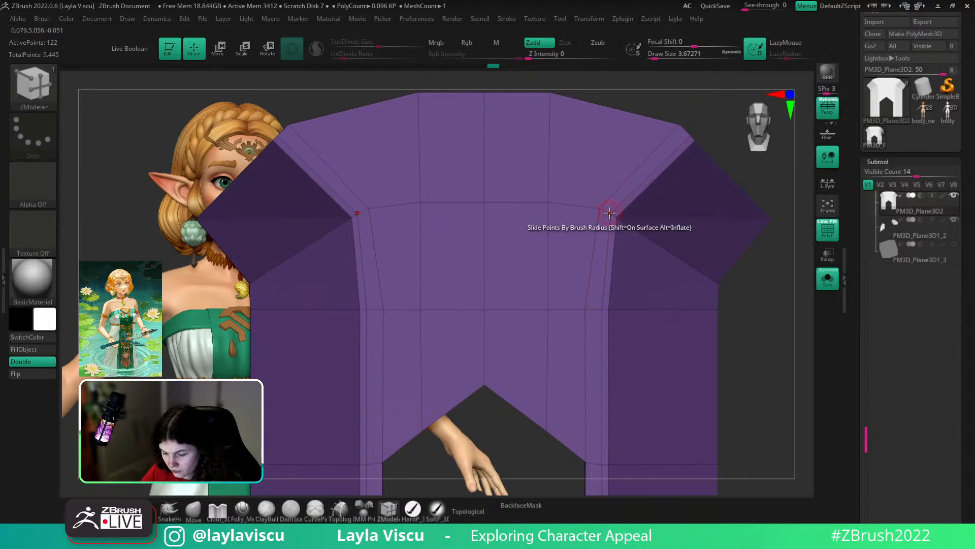
pyautogui.click(610, 213)
pyautogui.moveTo(610, 213)
pyautogui.keyDown('ctrl'); pyautogui.mouseDown(button='right')
pyautogui.moveTo(522, 211)
pyautogui.moveTo(565, 223)
pyautogui.mouseUp(button='right'); pyautogui.keyUp('ctrl')
pyautogui.press('space')
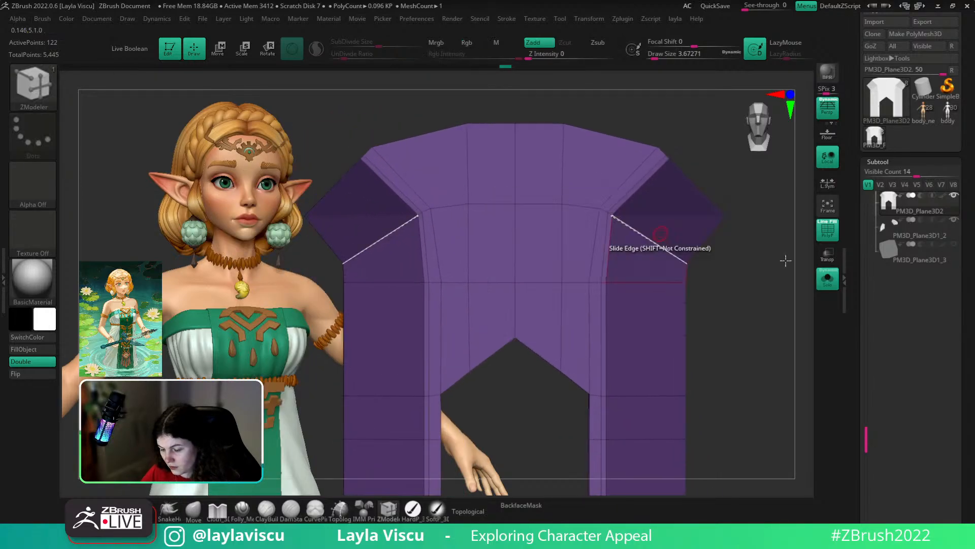
# - Preview the collar smoothed with Dynamic Subdiv and no polyframe, and return to the low-poly mesh with its polyframe shown
pyautogui.moveTo(947, 320); pyautogui.dragTo(946, 147)
pyautogui.click(874, 269)
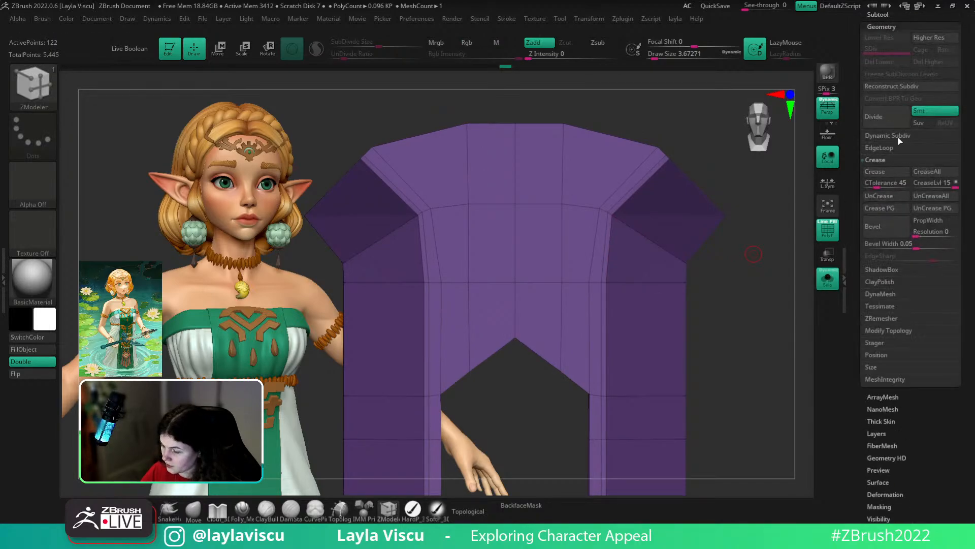
pyautogui.click(897, 137)
pyautogui.click(885, 149)
pyautogui.hotkey('shift', 'f')
pyautogui.keyDown('ctrl'); pyautogui.moveTo(742, 273); pyautogui.dragTo(709, 290, button='right'); pyautogui.keyUp('ctrl')
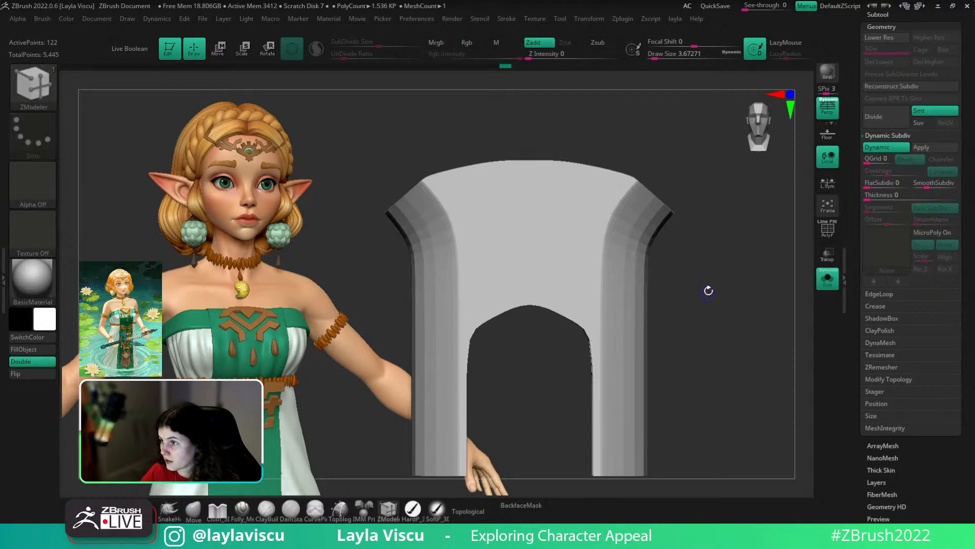
pyautogui.hotkey('shift', 'd')
pyautogui.hotkey('shift', 'f')
# - Insert an edge loop with ZModeler just inside the collar's arched upper edge
pyautogui.press('space')
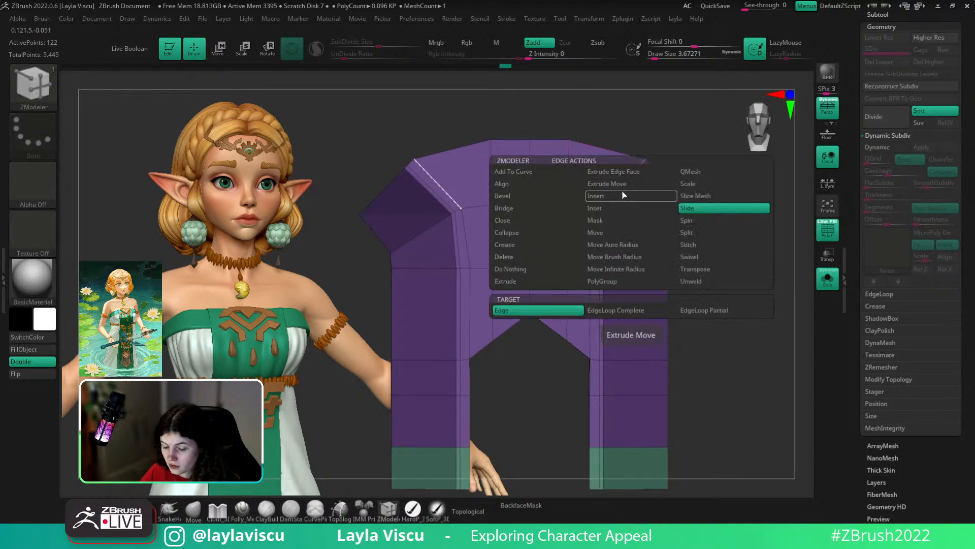
pyautogui.click(623, 196)
pyautogui.moveTo(635, 173); pyautogui.dragTo(648, 164)
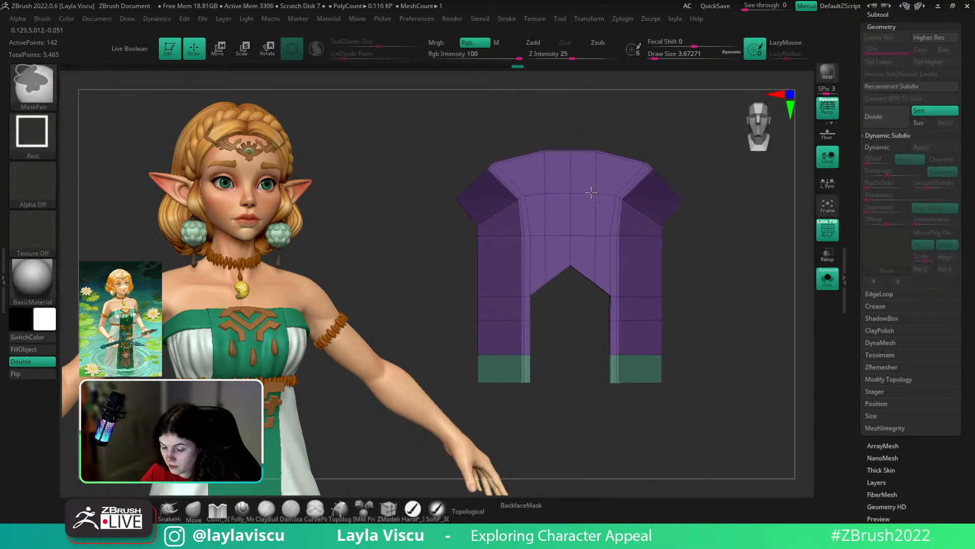
# - Bring back the rest of the sword and insert supporting edge loops around the side corners of the collar's pointed notch
pyautogui.click(830, 282)
pyautogui.keyDown('ctrl'); pyautogui.moveTo(623, 305); pyautogui.dragTo(630, 348, button='right'); pyautogui.keyUp('ctrl')
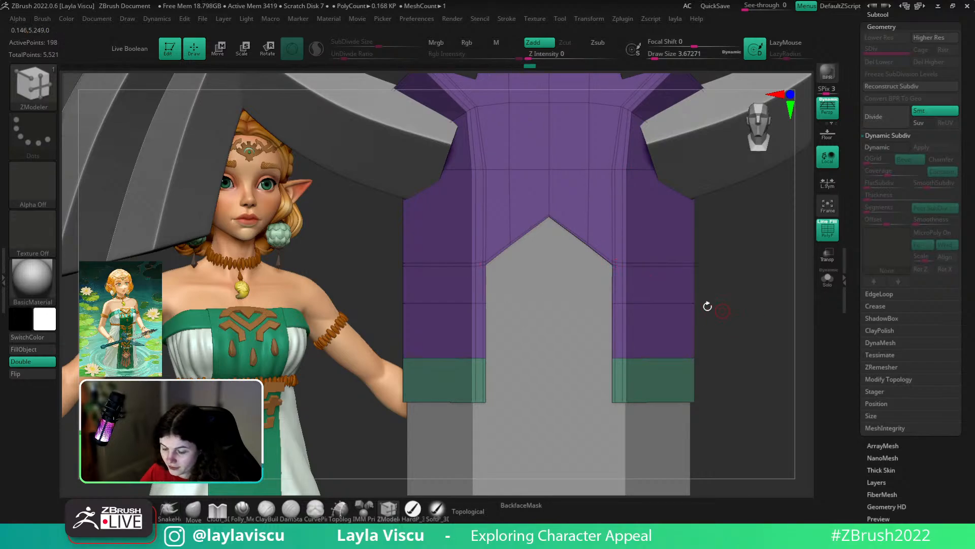
pyautogui.keyDown('ctrl'); pyautogui.moveTo(648, 294); pyautogui.dragTo(612, 283, button='right'); pyautogui.keyUp('ctrl')
pyautogui.click(615, 274)
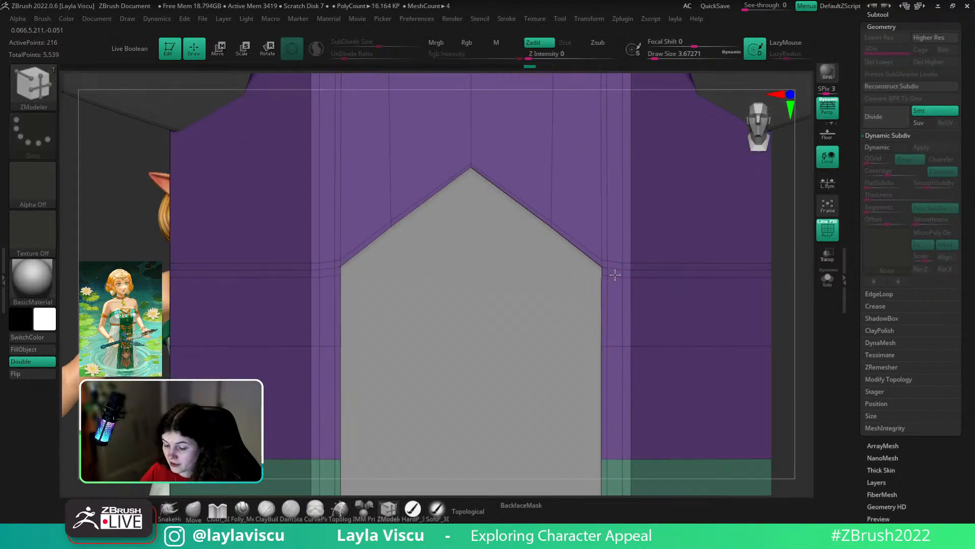
# - Set the Draw Size to 1 and slide the edge-loop points along the peak and slopes of the collar's notch
pyautogui.keyDown('ctrl'); pyautogui.moveTo(624, 275); pyautogui.dragTo(556, 219, button='right'); pyautogui.keyUp('ctrl')
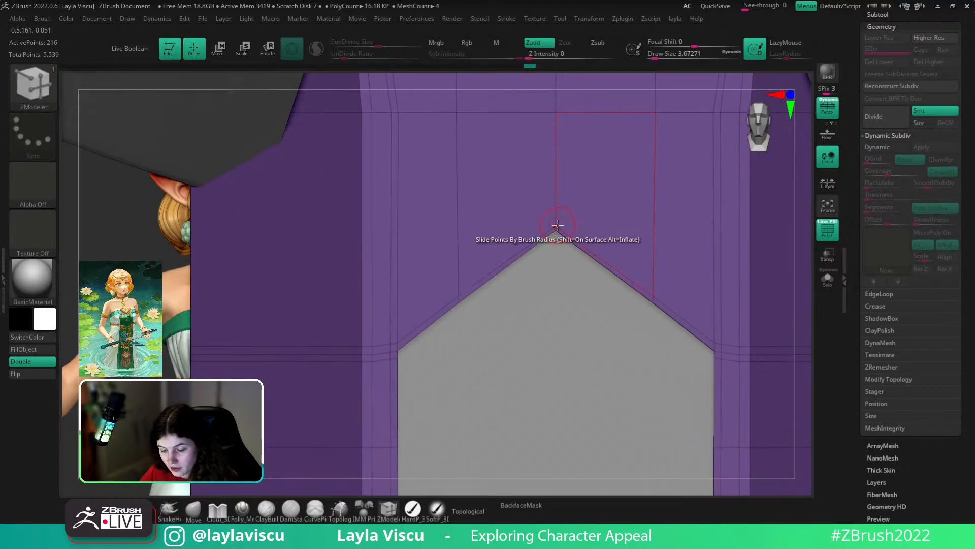
pyautogui.press('s')
pyautogui.moveTo(561, 226); pyautogui.dragTo(555, 226)
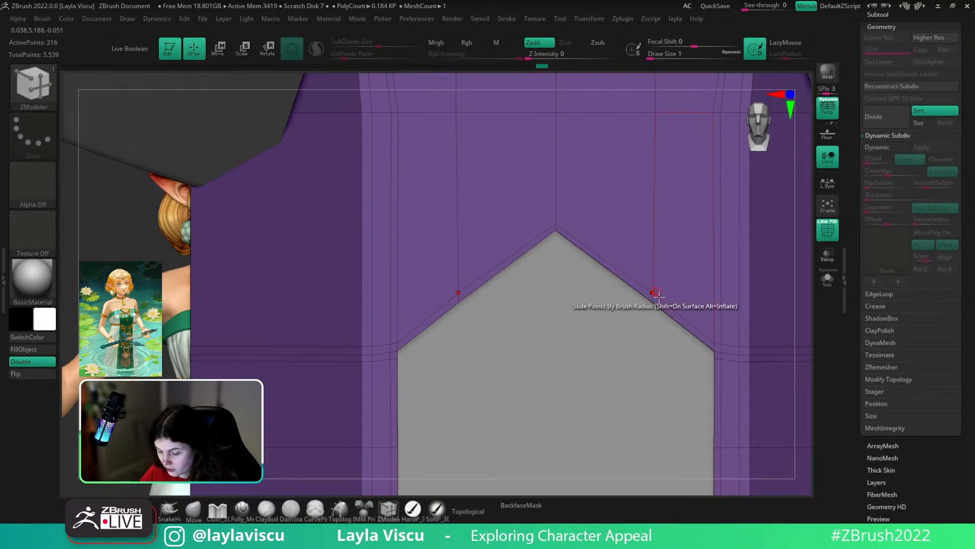
pyautogui.keyDown('ctrl'); pyautogui.moveTo(659, 298); pyautogui.dragTo(503, 333, button='right'); pyautogui.keyUp('ctrl')
pyautogui.keyDown('alt'); pyautogui.moveTo(782, 335); pyautogui.dragTo(693, 318, button='right'); pyautogui.keyUp('alt')
pyautogui.keyDown('ctrl'); pyautogui.moveTo(535, 254); pyautogui.dragTo(539, 272, button='right'); pyautogui.keyUp('ctrl')
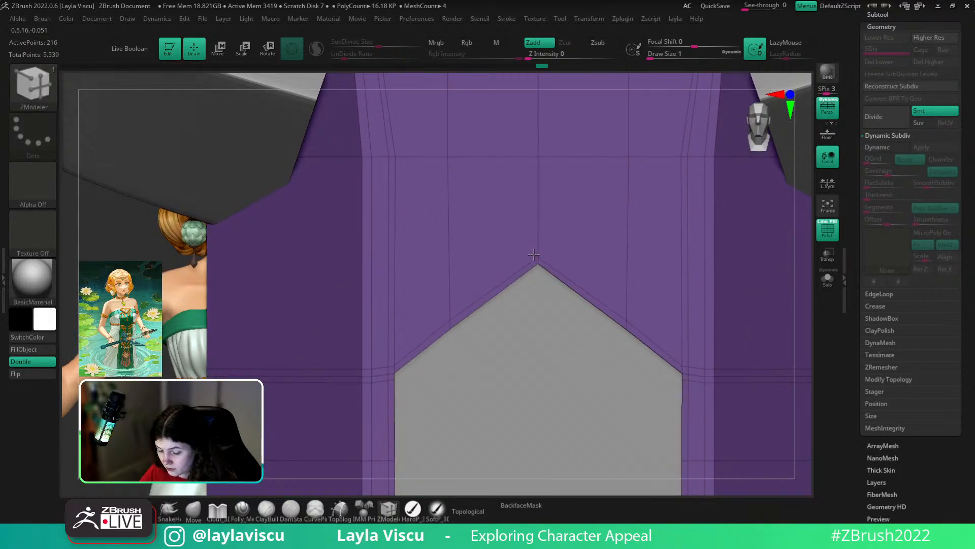
# - Make the guard's wings the active subtool, hide the polyframe and turn on Dynamic Subdiv to smooth the feathers
pyautogui.keyDown('ctrl'); pyautogui.moveTo(539, 253); pyautogui.dragTo(218, 254, button='right'); pyautogui.keyUp('ctrl')
pyautogui.keyDown('alt'); pyautogui.click(710, 226); pyautogui.keyUp('alt')
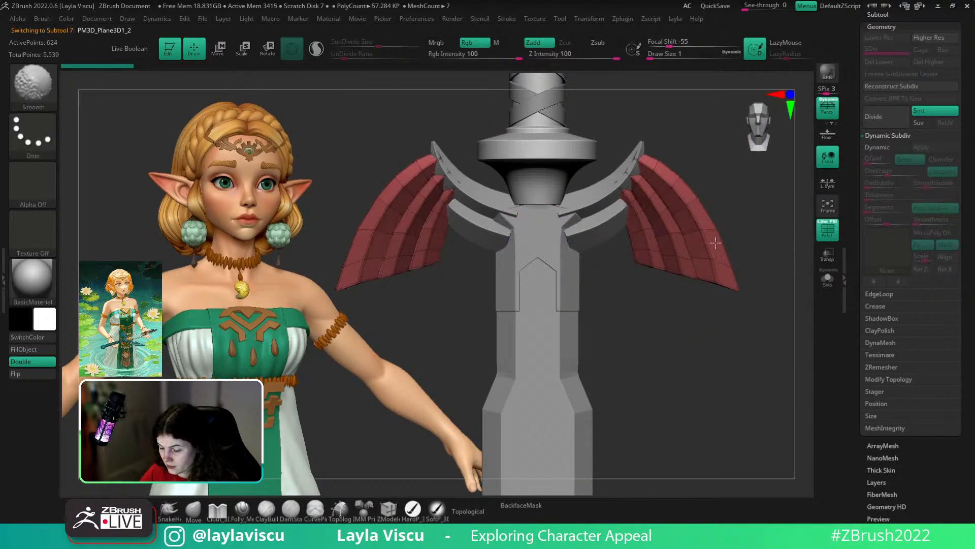
pyautogui.hotkey('shift', 'f')
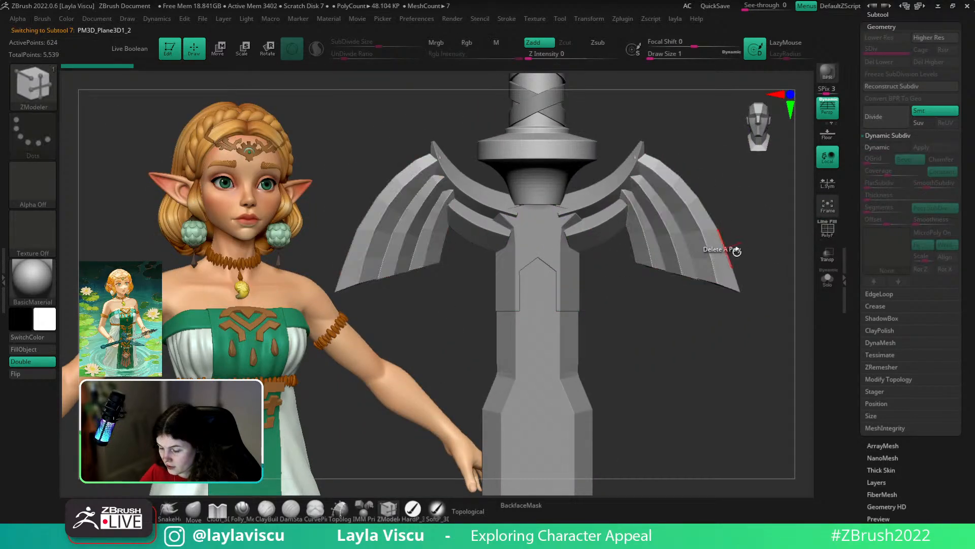
pyautogui.click(877, 147)
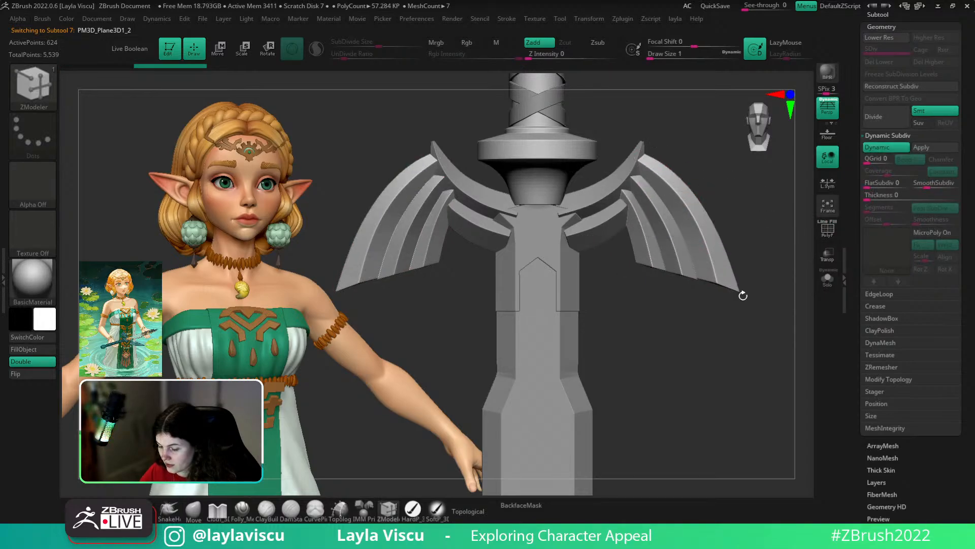
pyautogui.click(193, 509)
# - Reselect the collar, show its polyframe and open ZModeler's edge actions on the lower band for inserting a single edge loop
pyautogui.keyDown('alt'); pyautogui.click(564, 281); pyautogui.keyUp('alt')
pyautogui.keyDown('ctrl'); pyautogui.moveTo(563, 303); pyautogui.dragTo(657, 350, button='right'); pyautogui.keyUp('ctrl')
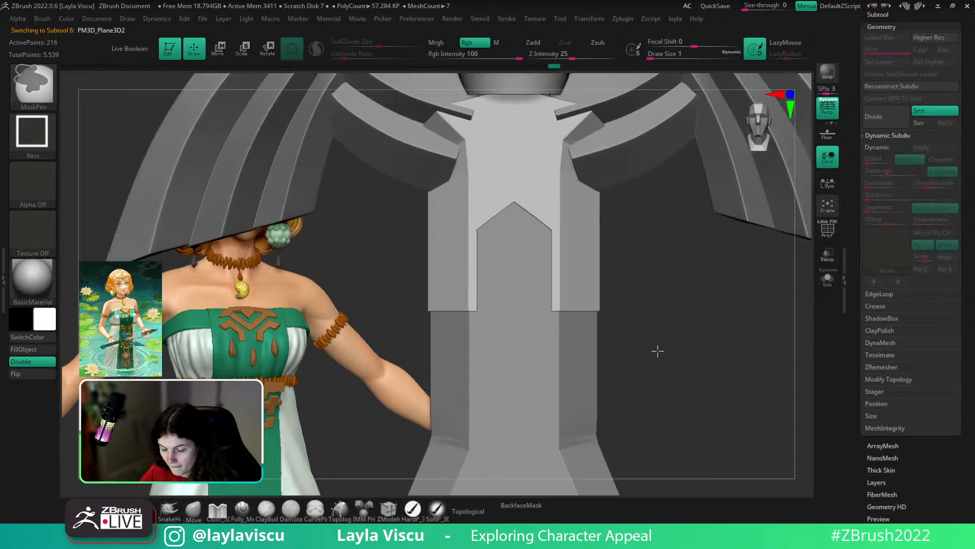
pyautogui.hotkey('shift', 'f')
pyautogui.keyDown('ctrl'); pyautogui.moveTo(559, 228); pyautogui.dragTo(605, 282, button='right'); pyautogui.keyUp('ctrl')
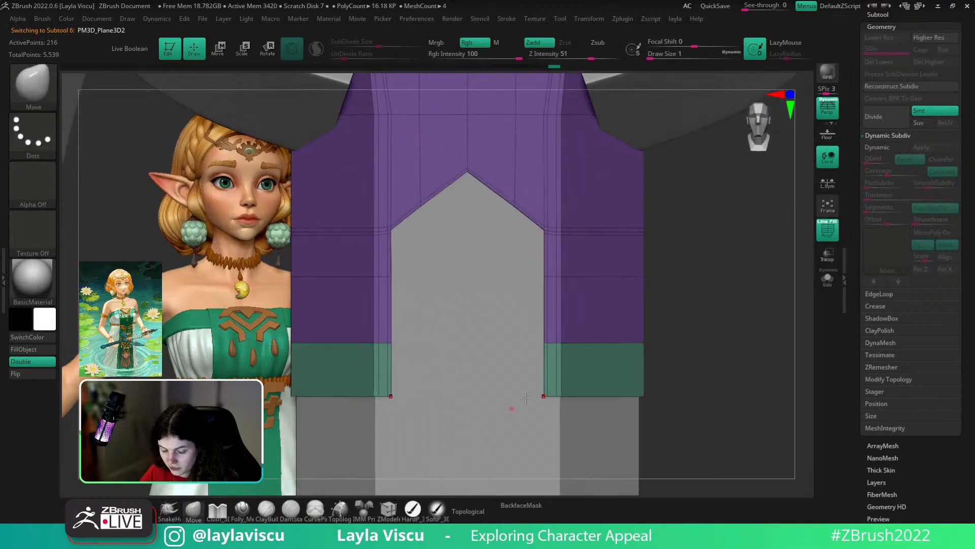
pyautogui.click(396, 506)
pyautogui.press('space')
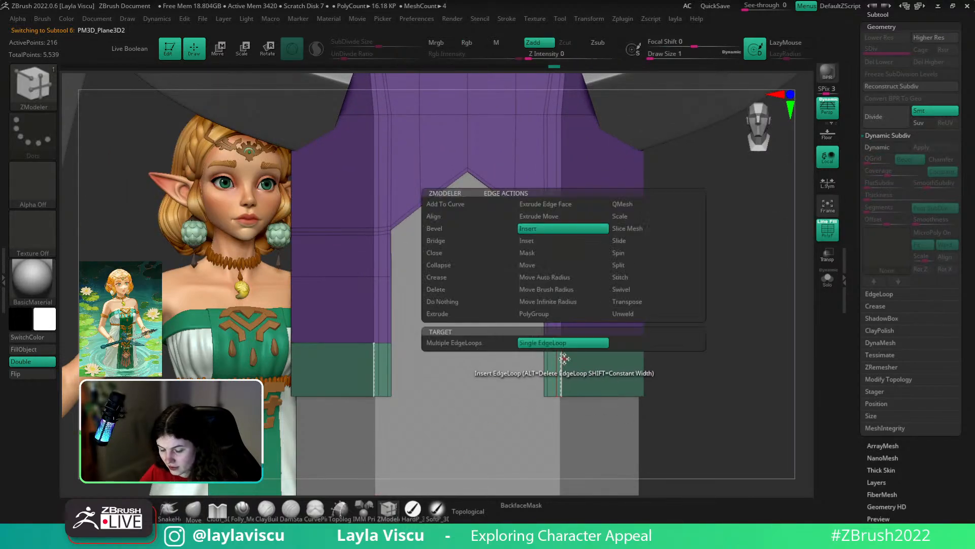
# - Insert supporting edge loops along the collar's vertical ridges and across its legs near the shoulders of the arch
pyautogui.click(566, 381)
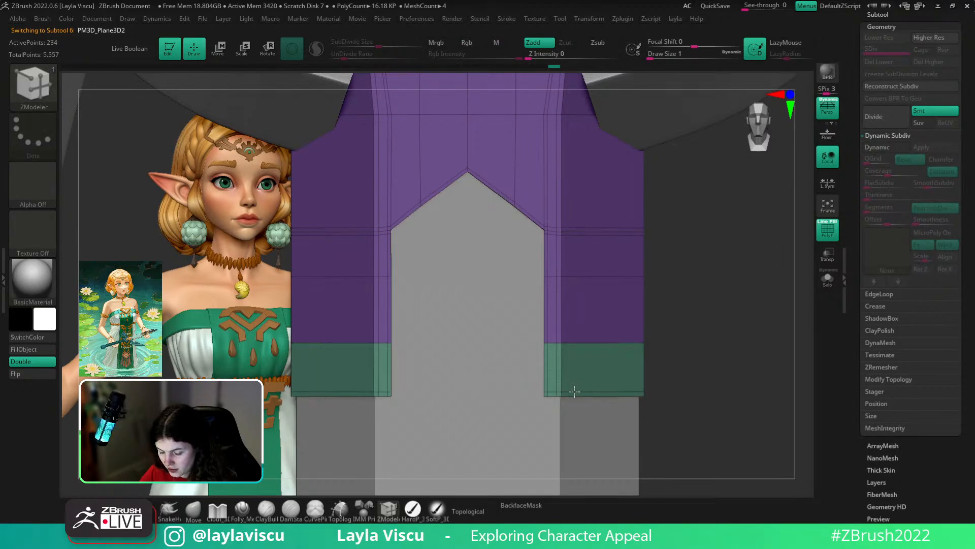
pyautogui.keyDown('ctrl'); pyautogui.moveTo(664, 381); pyautogui.dragTo(566, 333, button='right'); pyautogui.keyUp('ctrl')
pyautogui.keyDown('ctrl'); pyautogui.moveTo(649, 275); pyautogui.dragTo(660, 336, button='right'); pyautogui.keyUp('ctrl')
pyautogui.click(576, 302)
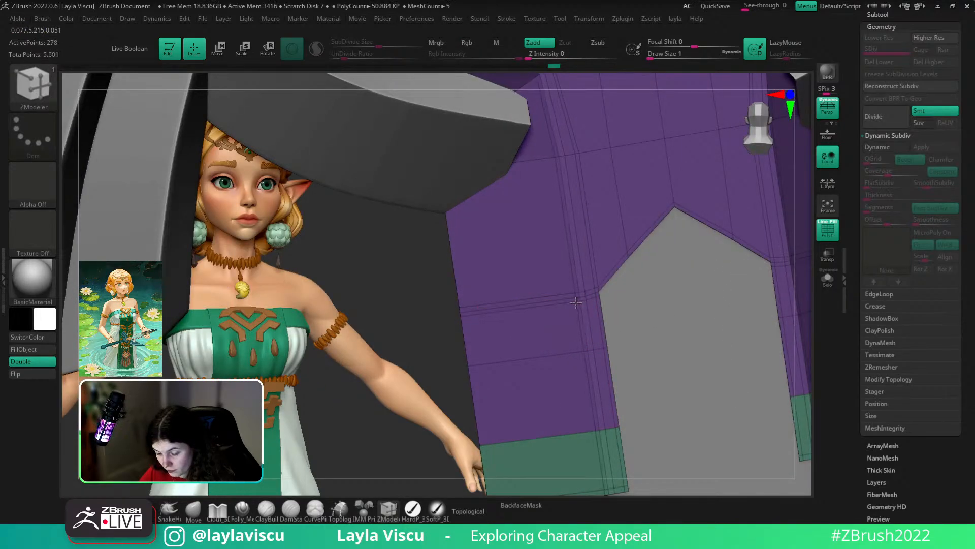
pyautogui.keyDown('ctrl'); pyautogui.moveTo(575, 303); pyautogui.dragTo(503, 346, button='right'); pyautogui.keyUp('ctrl')
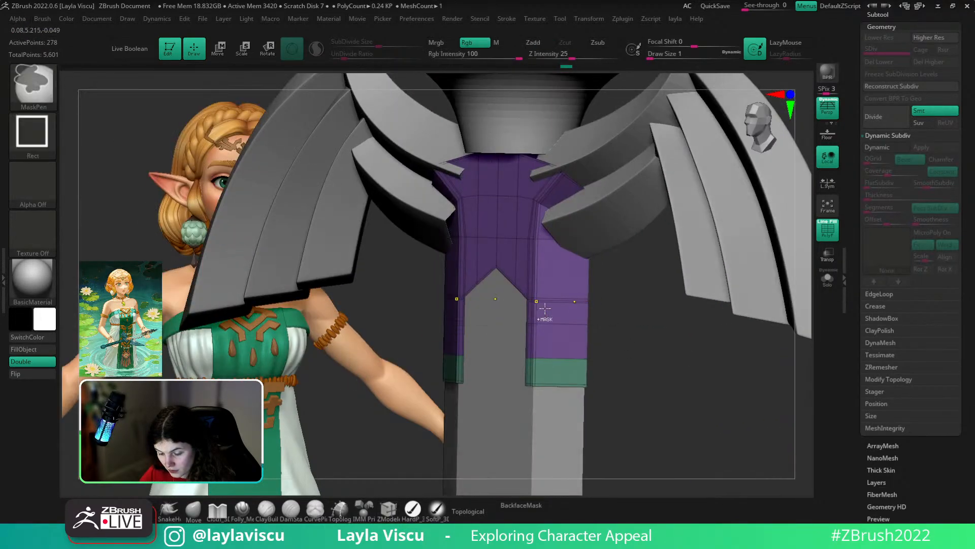
pyautogui.keyDown('shift'); pyautogui.moveTo(635, 299); pyautogui.dragTo(628, 300, button='right'); pyautogui.keyUp('shift')
pyautogui.keyDown('ctrl'); pyautogui.moveTo(627, 299); pyautogui.dragTo(500, 358, button='right'); pyautogui.keyUp('ctrl')
# - Preview the collar piece on its own with dynamic subdivision on and the wireframe hidden
pyautogui.click(886, 152)
pyautogui.hotkey('shift', 'f')
pyautogui.keyDown('ctrl'); pyautogui.moveTo(484, 396); pyautogui.dragTo(673, 407, button='right'); pyautogui.keyUp('ctrl')
pyautogui.click(828, 282)
pyautogui.moveTo(646, 284); pyautogui.dragTo(561, 266, button='right')
pyautogui.keyDown('ctrl'); pyautogui.moveTo(561, 267); pyautogui.dragTo(616, 294, button='right'); pyautogui.keyUp('ctrl')
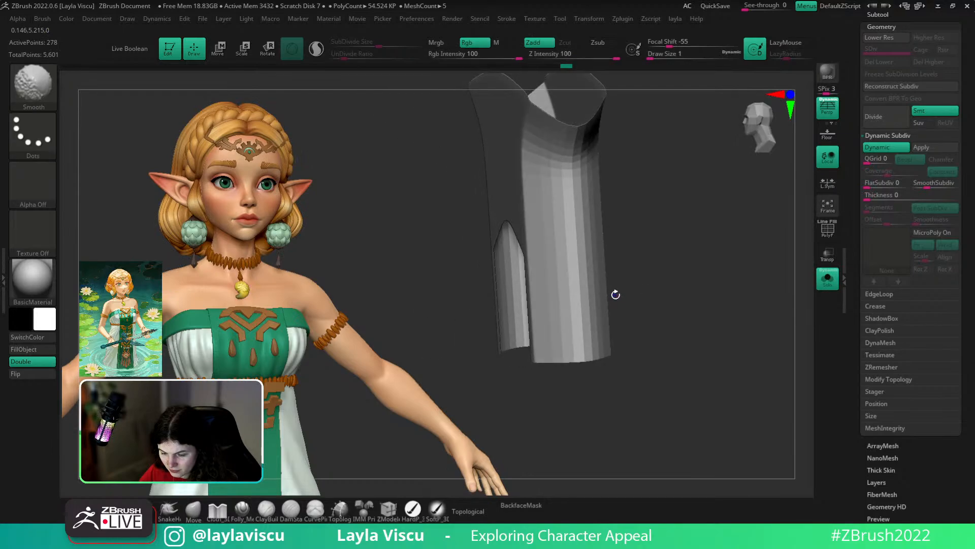
# - Return to the unsmoothed wireframe and insert edge loops beside the collar's centre line and near the arch's shoulder corners
pyautogui.hotkey('shift', 'f')
pyautogui.hotkey('shift', 'd')
pyautogui.moveTo(684, 276); pyautogui.dragTo(724, 276, button='right')
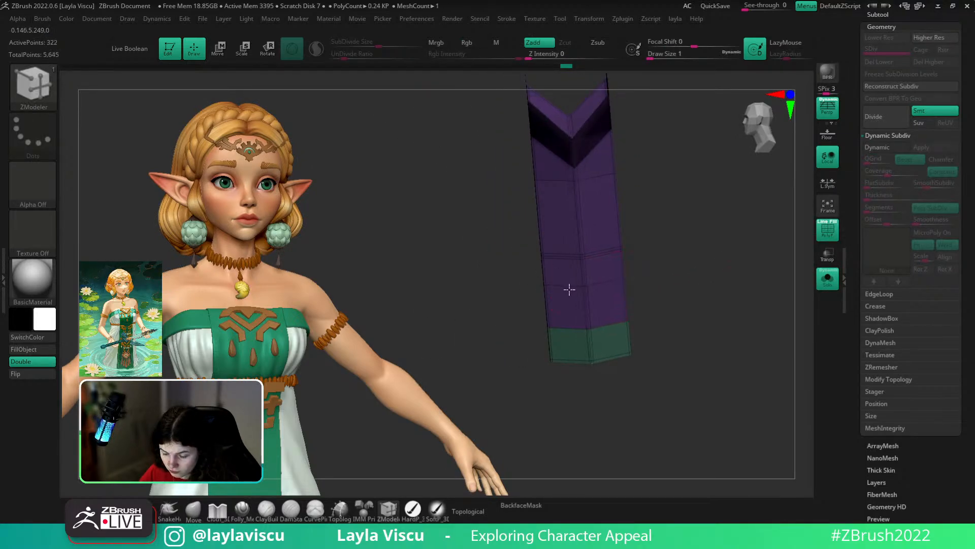
pyautogui.moveTo(566, 290); pyautogui.dragTo(751, 286, button='right')
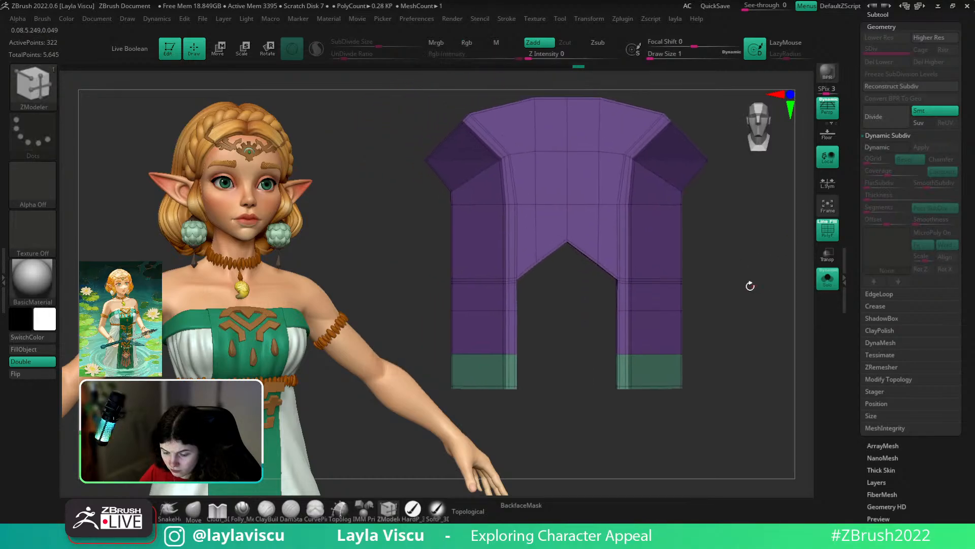
pyautogui.moveTo(600, 277); pyautogui.dragTo(833, 259, button='right')
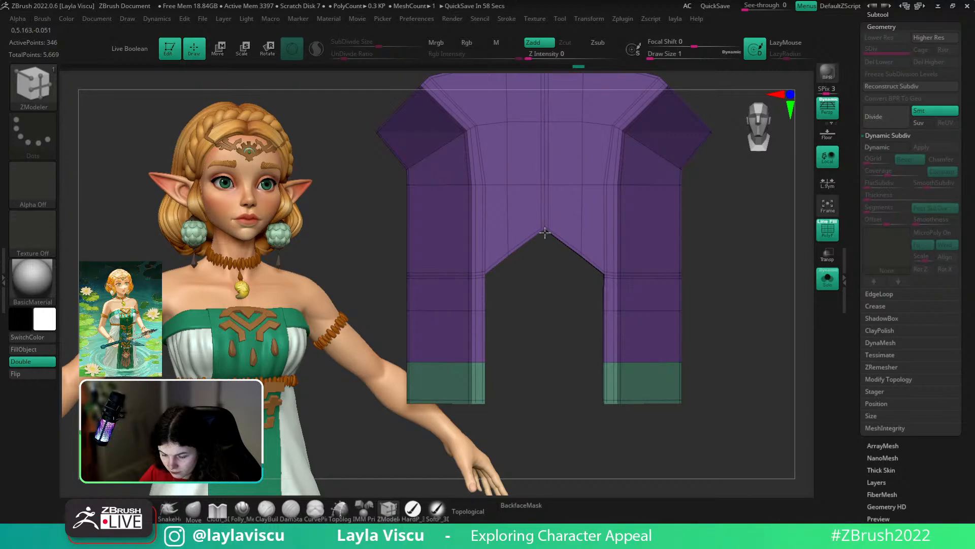
pyautogui.keyDown('ctrl'); pyautogui.moveTo(588, 272); pyautogui.dragTo(649, 316, button='right'); pyautogui.keyUp('ctrl')
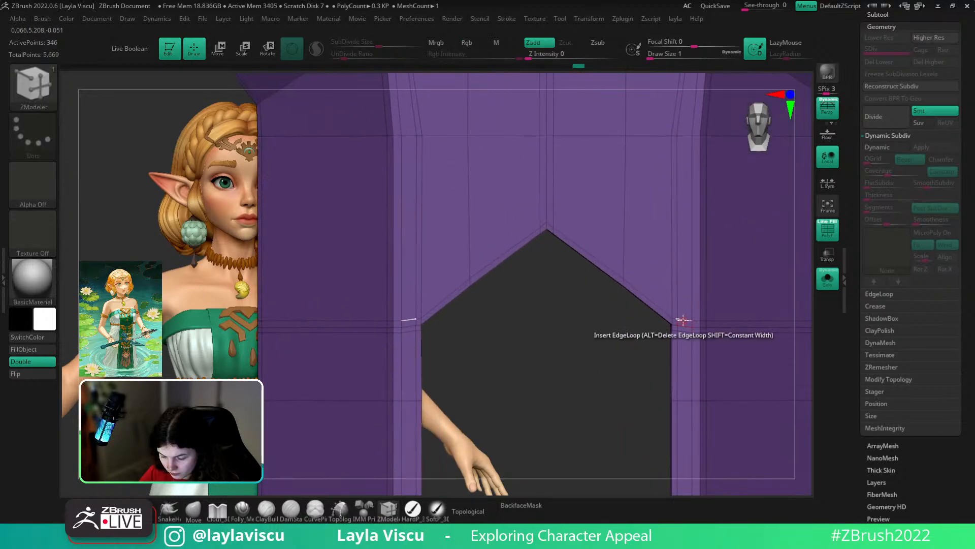
pyautogui.click(662, 308)
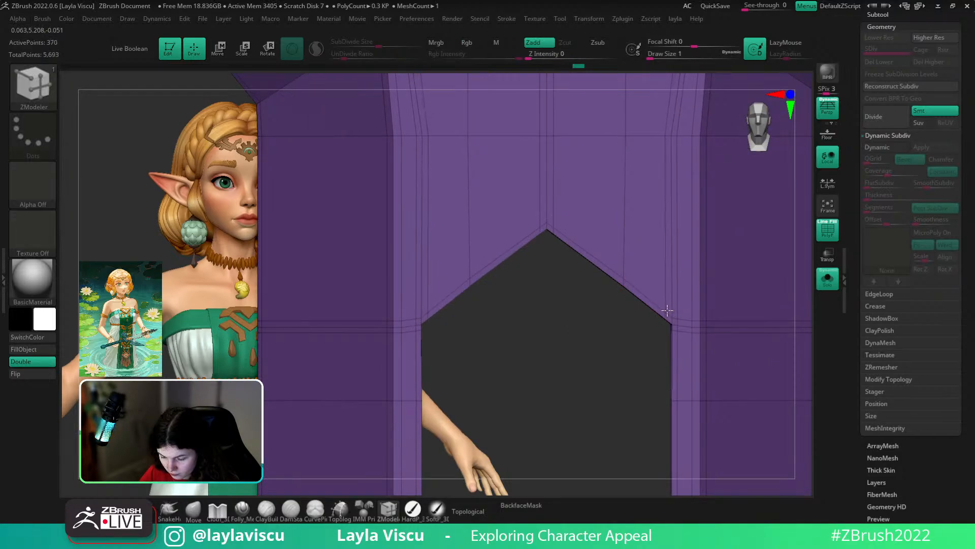
# - Enable dynamic subdivision on the collar, hide the wireframe and bring the whole sword back into view
pyautogui.keyDown('ctrl'); pyautogui.moveTo(669, 310); pyautogui.dragTo(635, 301, button='right'); pyautogui.keyUp('ctrl')
pyautogui.click(896, 147)
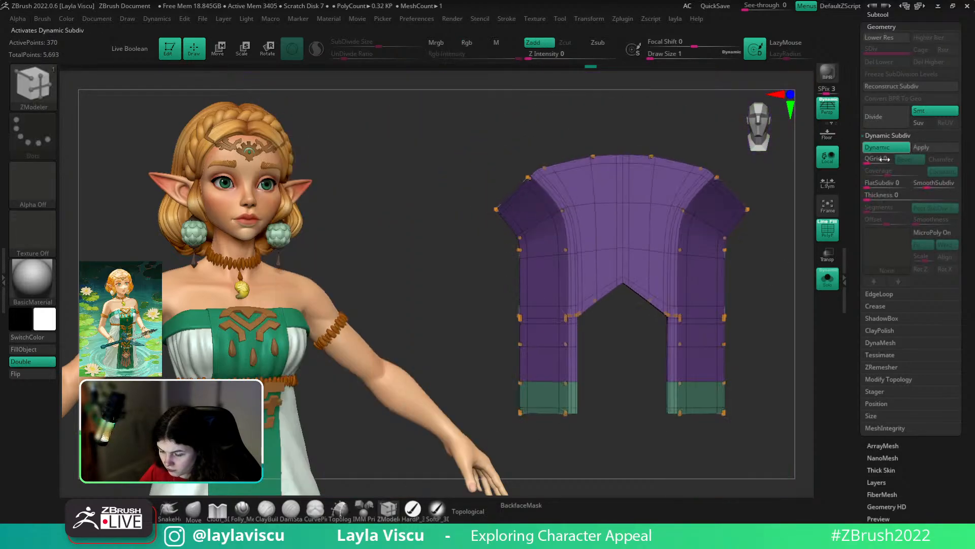
pyautogui.hotkey('shift', 'f')
pyautogui.click(828, 279)
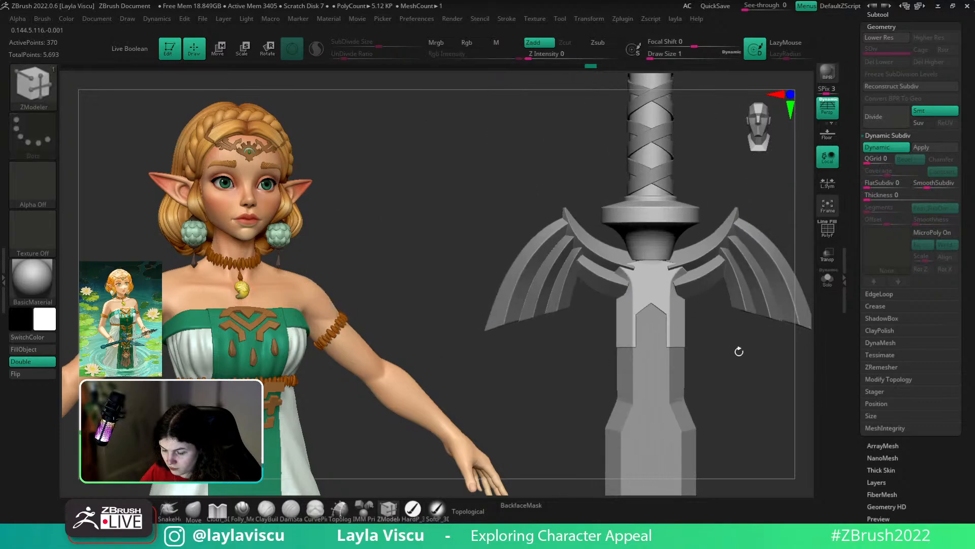
pyautogui.moveTo(721, 301); pyautogui.dragTo(455, 410)
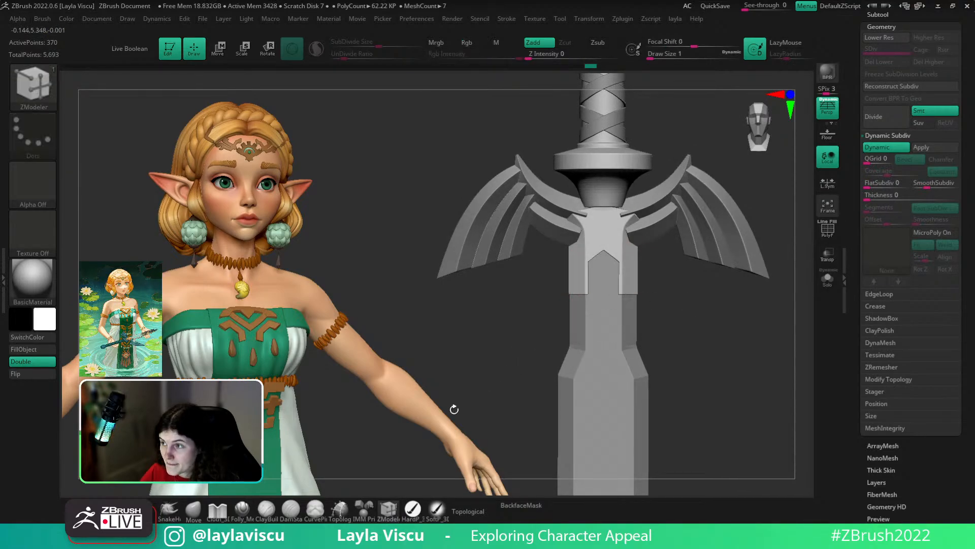
# - Select the curved crossguard bands for editing with the Move brush at a draw size of about 77
pyautogui.click(195, 512)
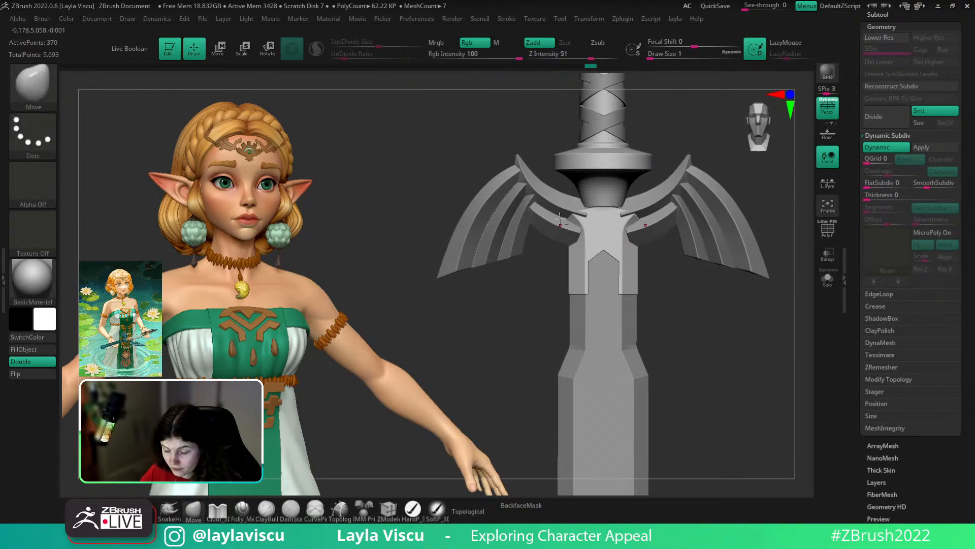
pyautogui.keyDown('alt'); pyautogui.click(560, 218); pyautogui.keyUp('alt')
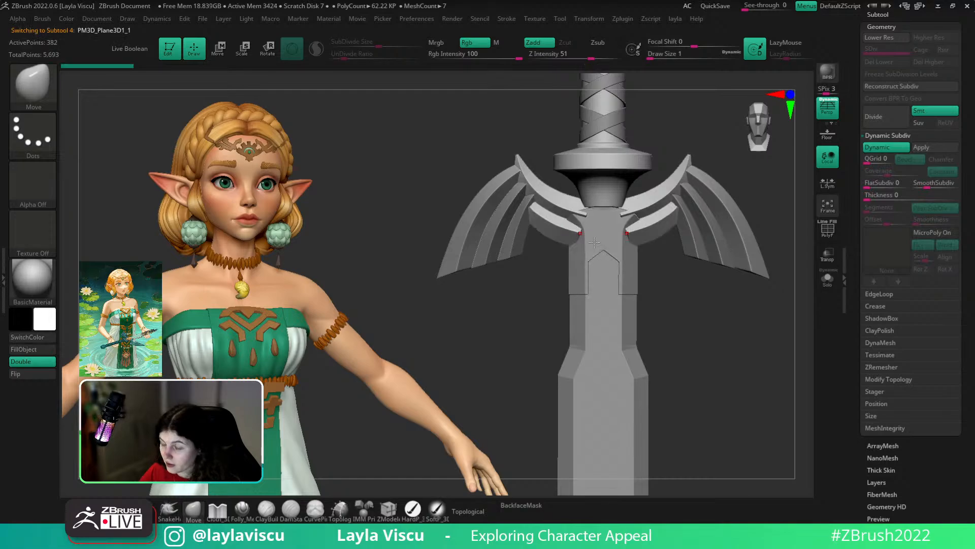
pyautogui.press('s')
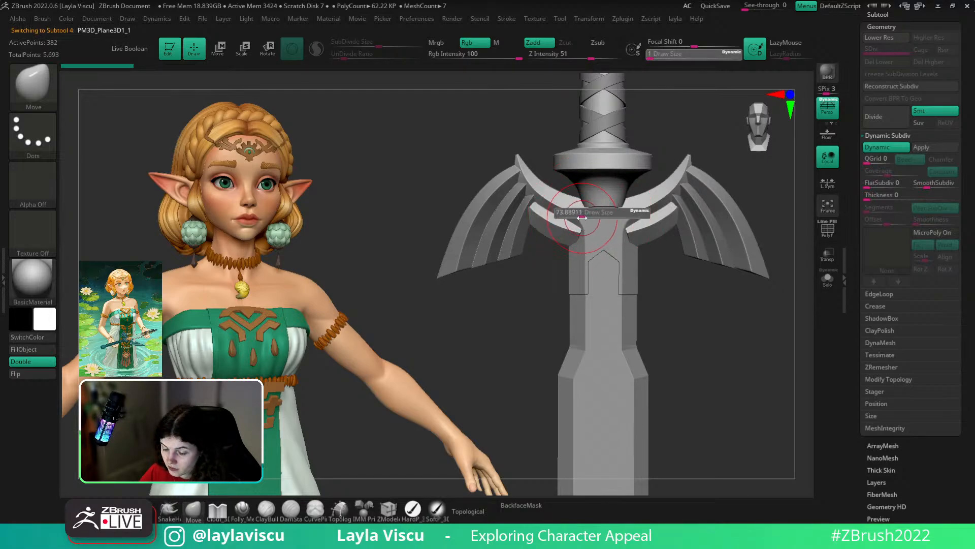
pyautogui.moveTo(583, 217); pyautogui.dragTo(583, 217)
pyautogui.moveTo(712, 287)
pyautogui.mouseDown(button='right')
pyautogui.moveTo(677, 283)
pyautogui.moveTo(675, 330)
pyautogui.mouseUp(button='right')
pyautogui.moveTo(574, 226); pyautogui.dragTo(592, 231)
pyautogui.moveTo(786, 327)
pyautogui.keyDown('shift'); pyautogui.mouseDown(button='right')
pyautogui.moveTo(758, 344)
pyautogui.moveTo(716, 309)
pyautogui.moveTo(646, 340)
pyautogui.moveTo(686, 342)
pyautogui.moveTo(800, 279)
pyautogui.mouseUp(button='right'); pyautogui.keyUp('shift')
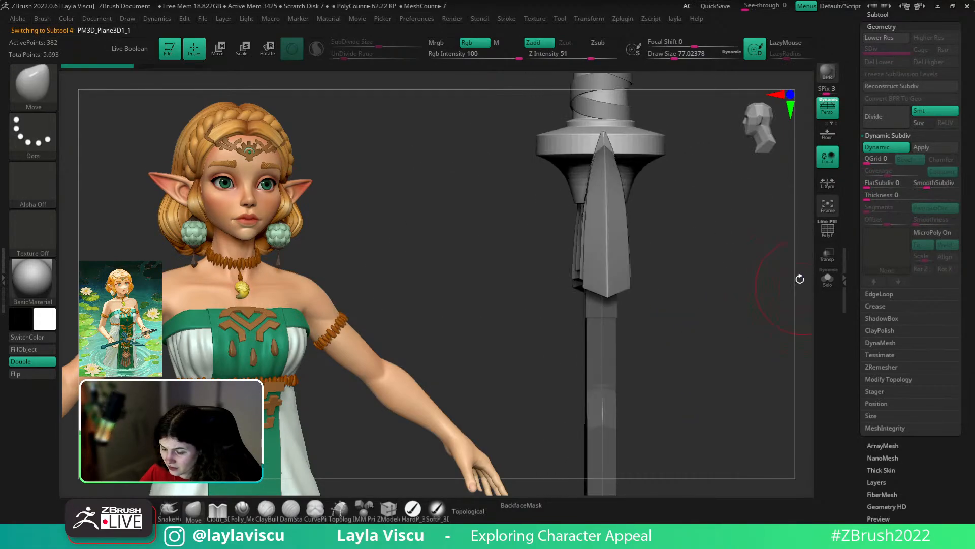
# - Isolate the crossguard bands with their wireframe shown and try Mirror And Weld on them
pyautogui.click(826, 283)
pyautogui.press('1')
pyautogui.click(770, 273)
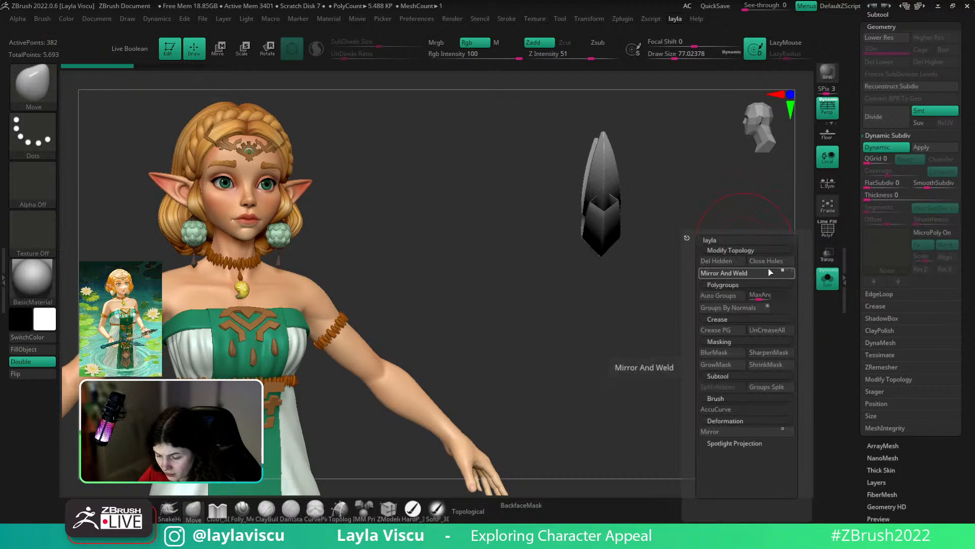
pyautogui.press('f')
pyautogui.hotkey('shift', 'f')
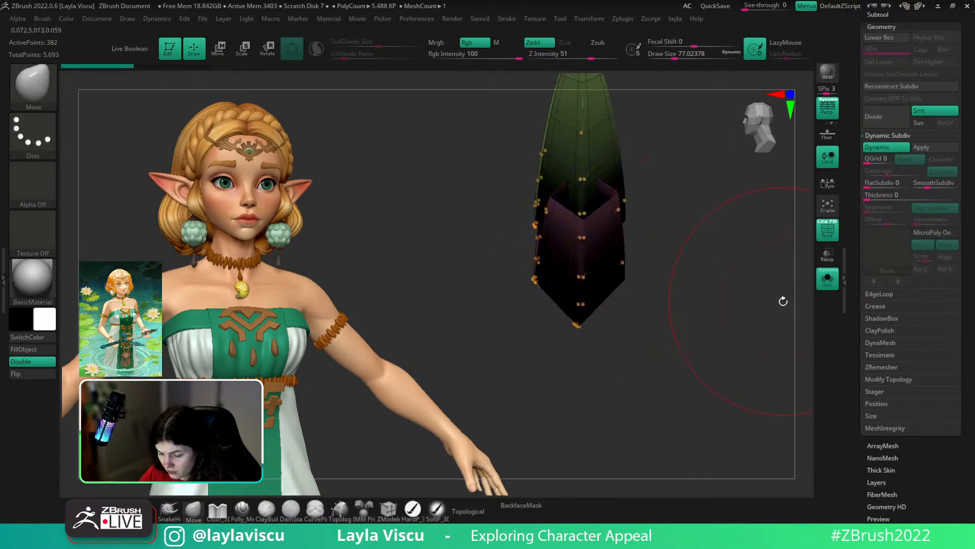
pyautogui.press('1')
pyautogui.click(823, 307)
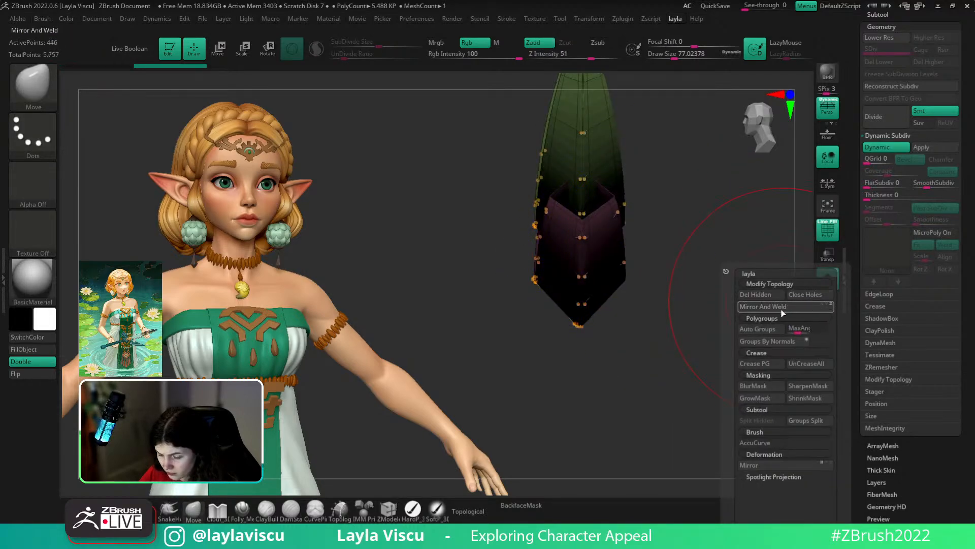
pyautogui.moveTo(681, 276); pyautogui.dragTo(599, 243)
pyautogui.keyDown('ctrl'); pyautogui.moveTo(599, 243); pyautogui.dragTo(629, 276, button='right'); pyautogui.keyUp('ctrl')
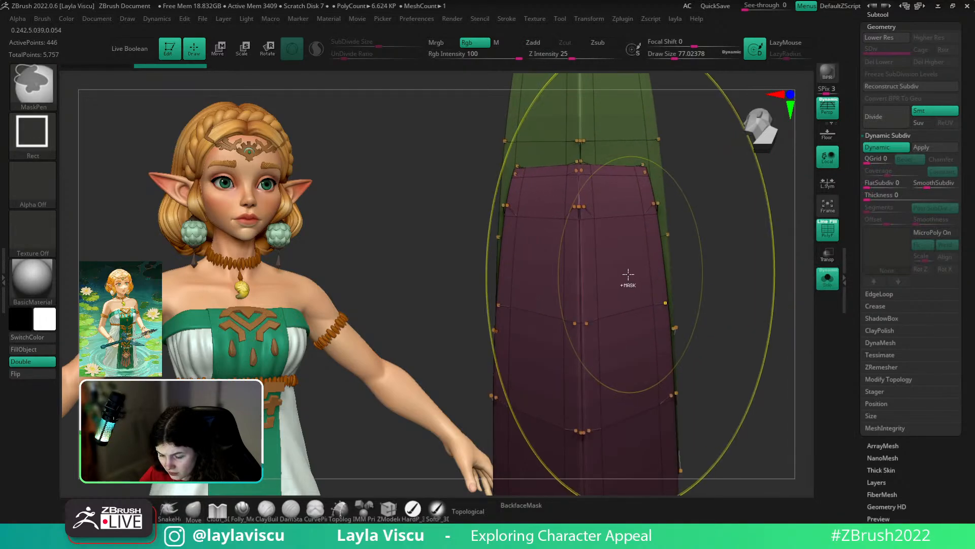
pyautogui.hotkey('shift', 'd')
pyautogui.hotkey('ctrl', 'z')
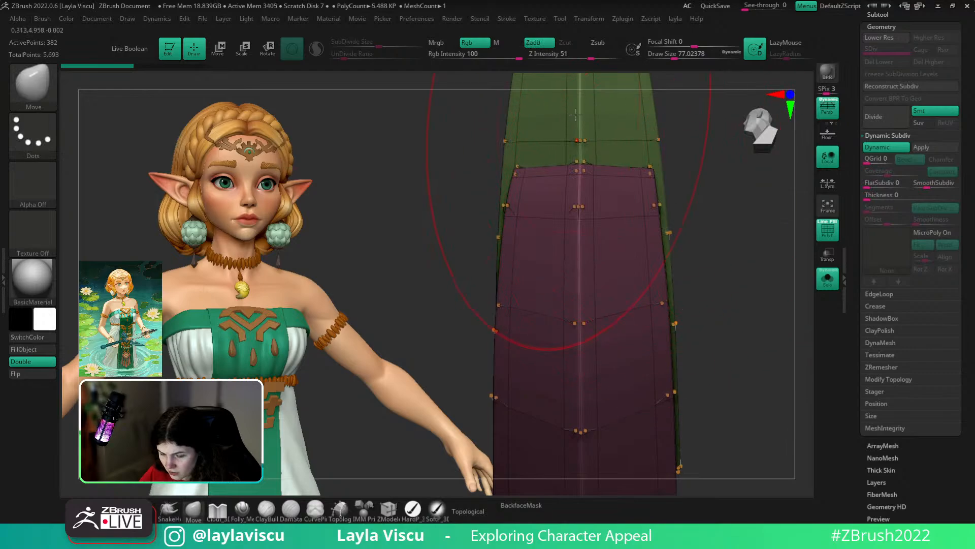
# - Try Mirror And Weld on the bands with local symmetry on, and turn local symmetry back off
pyautogui.press('l')
pyautogui.click(765, 248)
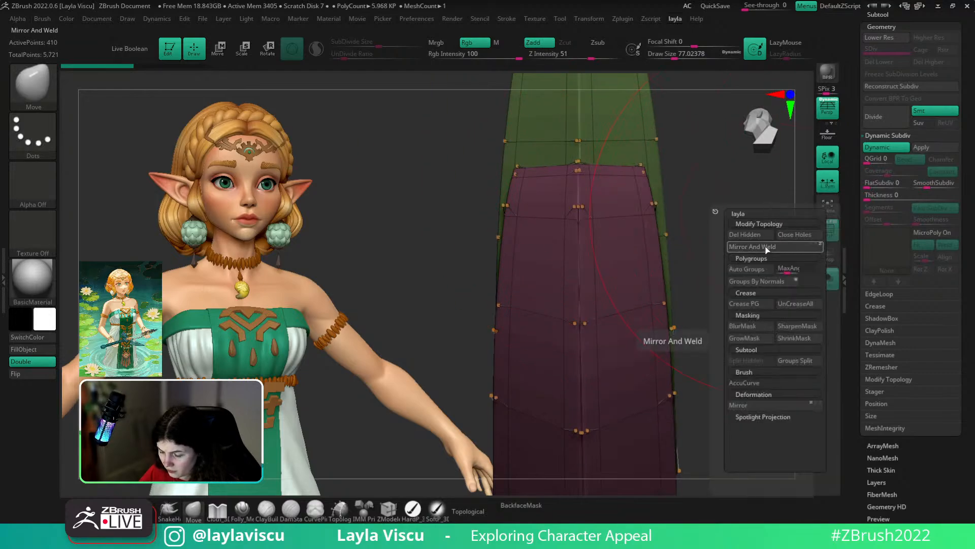
pyautogui.keyDown('ctrl'); pyautogui.moveTo(632, 258); pyautogui.dragTo(416, 254, button='right'); pyautogui.keyUp('ctrl')
pyautogui.hotkey('shift', 'd')
pyautogui.hotkey('ctrl', 'z')
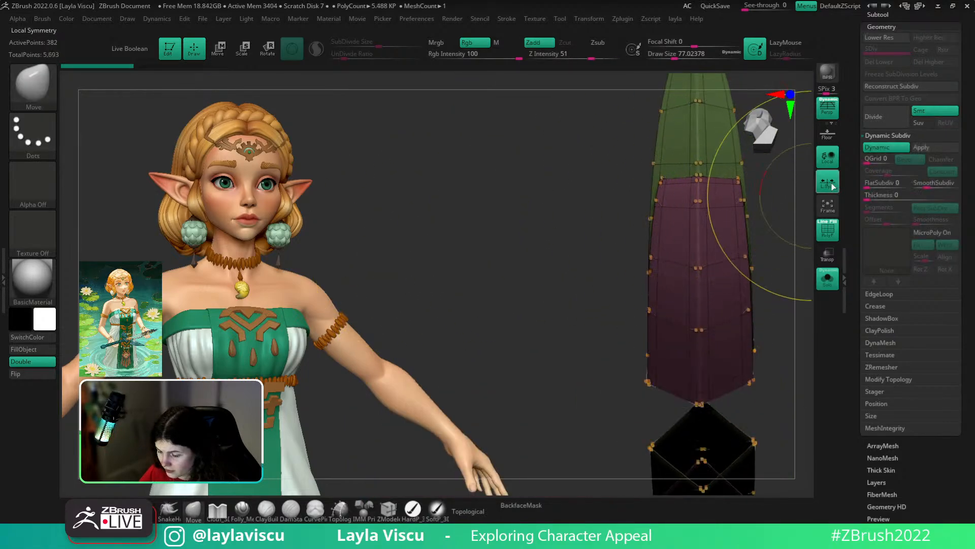
pyautogui.click(829, 184)
# - Change the active symmetry setting for the crossguard bands and show the rest of the sword again
pyautogui.keyDown('ctrl'); pyautogui.moveTo(785, 239); pyautogui.dragTo(649, 259, button='right'); pyautogui.keyUp('ctrl')
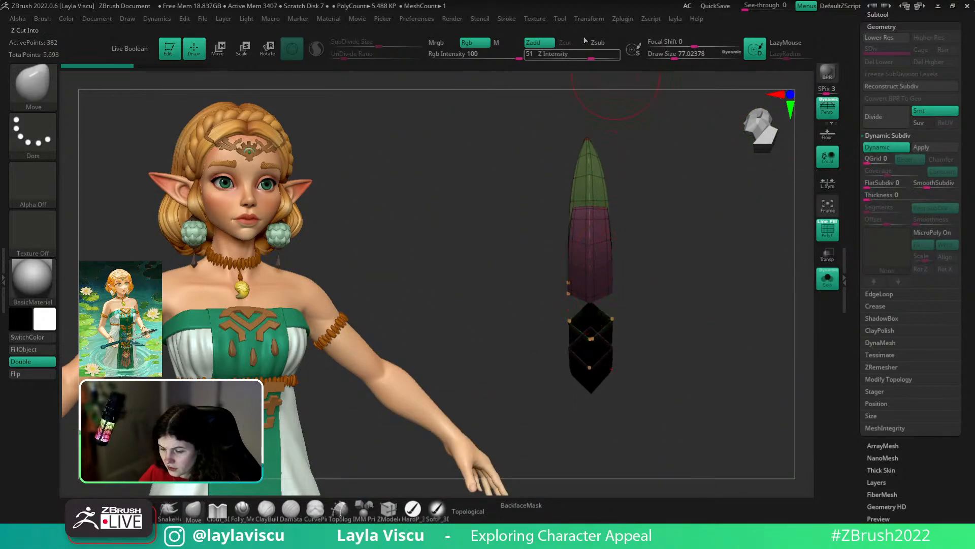
pyautogui.click(588, 18)
pyautogui.click(647, 324)
pyautogui.moveTo(734, 213); pyautogui.dragTo(775, 278, button='right')
pyautogui.click(827, 279)
pyautogui.moveTo(754, 194); pyautogui.dragTo(590, 299, button='right')
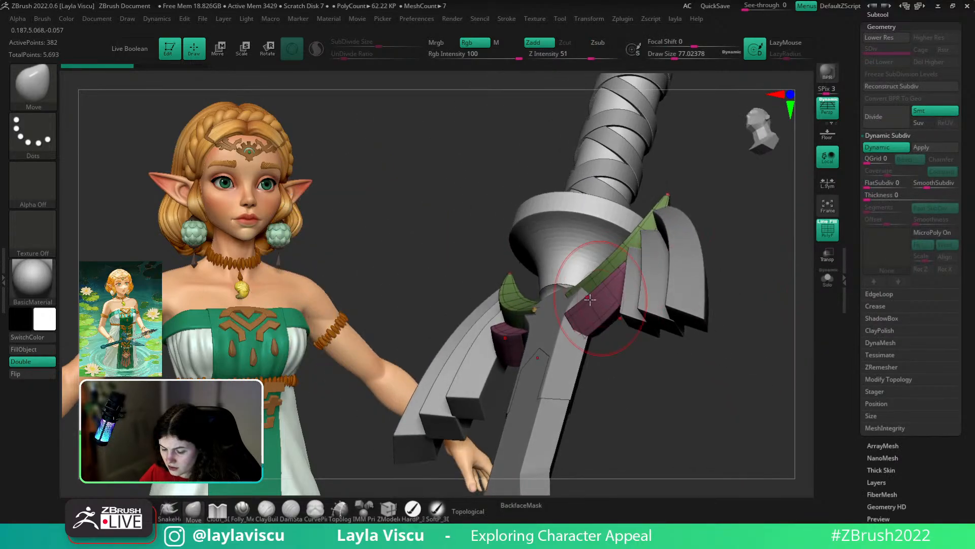
# - Pull the inner ends of the upper and lower crossguard bands against the collar with the Move brush
pyautogui.moveTo(658, 375)
pyautogui.mouseDown(button='right')
pyautogui.moveTo(701, 405)
pyautogui.moveTo(580, 300)
pyautogui.moveTo(647, 399)
pyautogui.moveTo(564, 345)
pyautogui.moveTo(583, 311)
pyautogui.mouseUp(button='right')
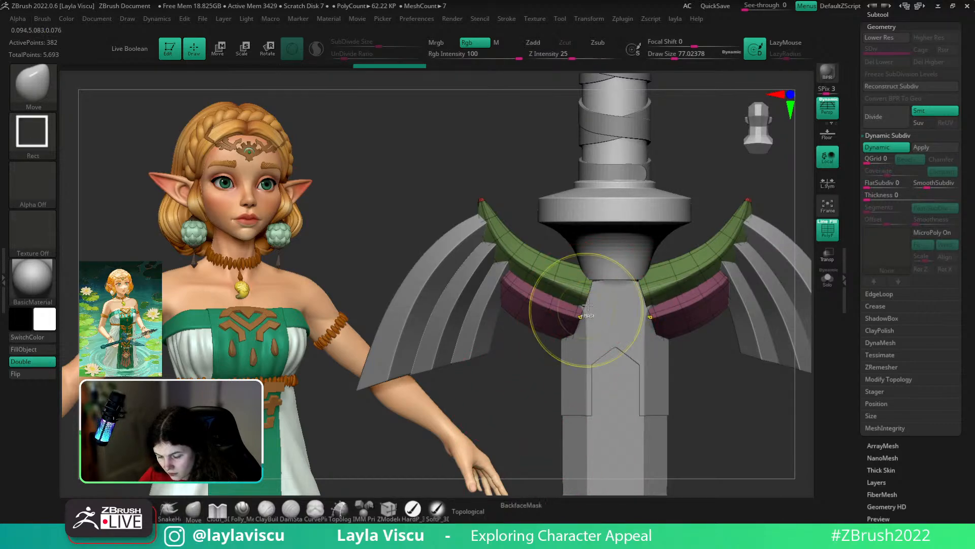
pyautogui.moveTo(521, 495); pyautogui.dragTo(593, 300)
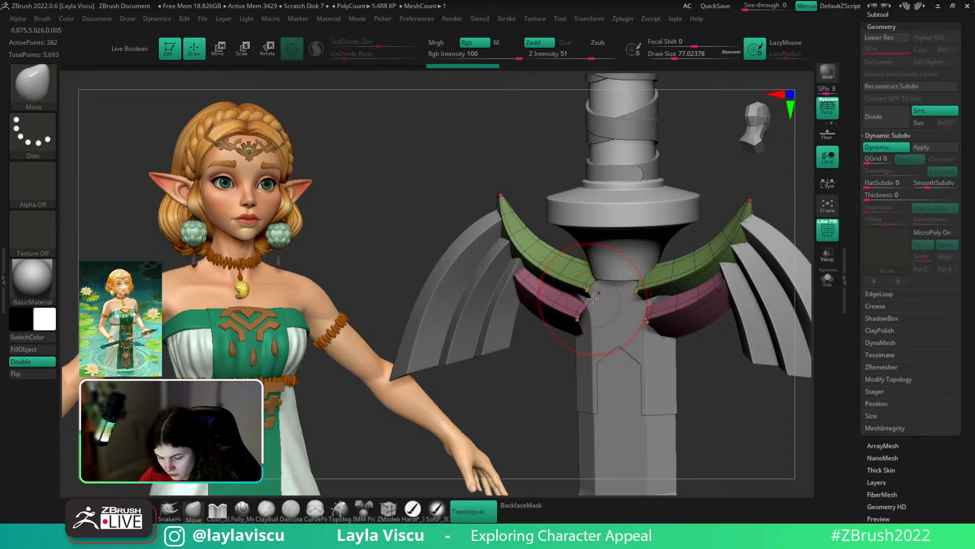
pyautogui.moveTo(524, 409); pyautogui.dragTo(612, 306)
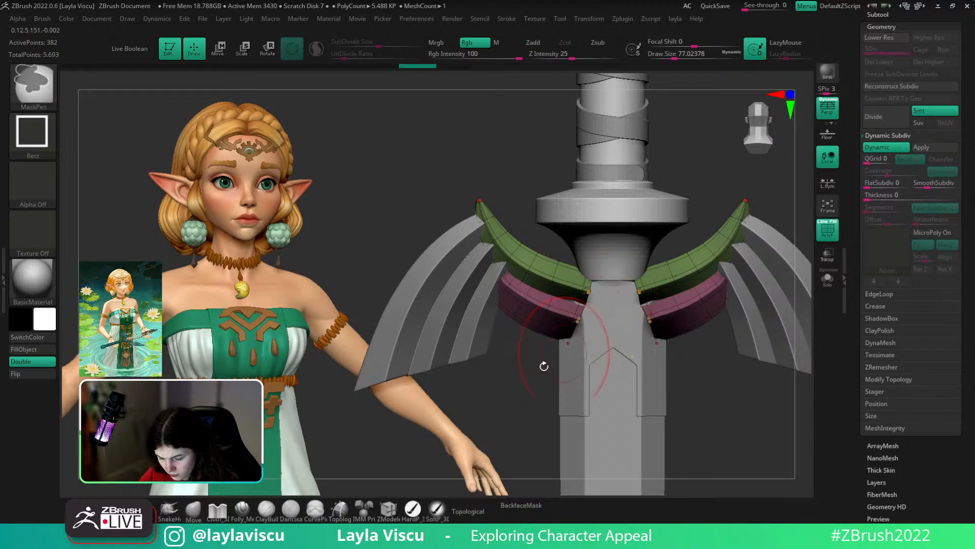
pyautogui.hotkey('shift', 'f')
pyautogui.moveTo(544, 366)
pyautogui.mouseDown()
pyautogui.moveTo(505, 359)
pyautogui.moveTo(503, 375)
pyautogui.moveTo(640, 366)
pyautogui.moveTo(569, 321)
pyautogui.mouseUp()
pyautogui.keyDown('ctrl'); pyautogui.moveTo(569, 320); pyautogui.dragTo(624, 387, button='right'); pyautogui.keyUp('ctrl')
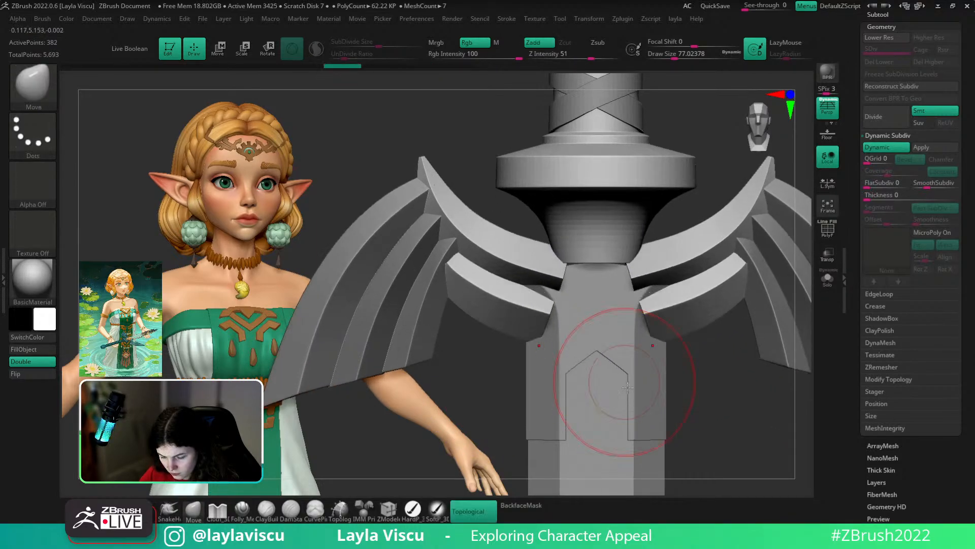
# - Refine the inner ends of the crossguard bands with the topological Move brush at a draw size of about 68
pyautogui.hotkey('shift', 'f')
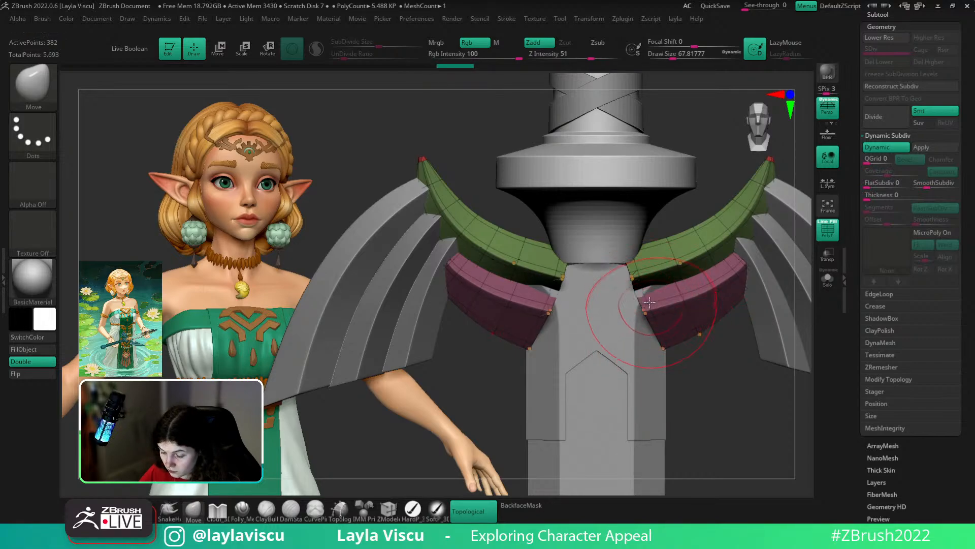
pyautogui.moveTo(695, 340); pyautogui.dragTo(667, 324)
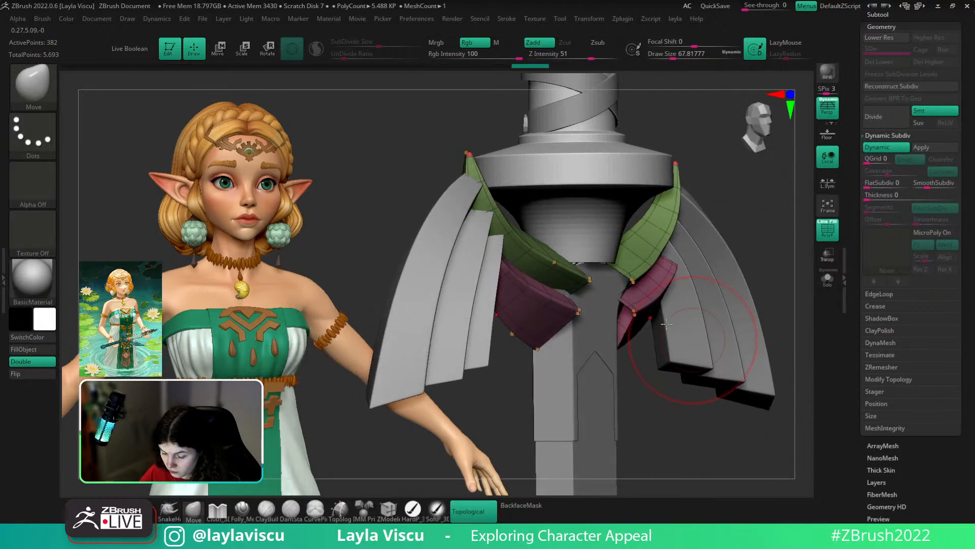
pyautogui.hotkey('ctrl', 'z')
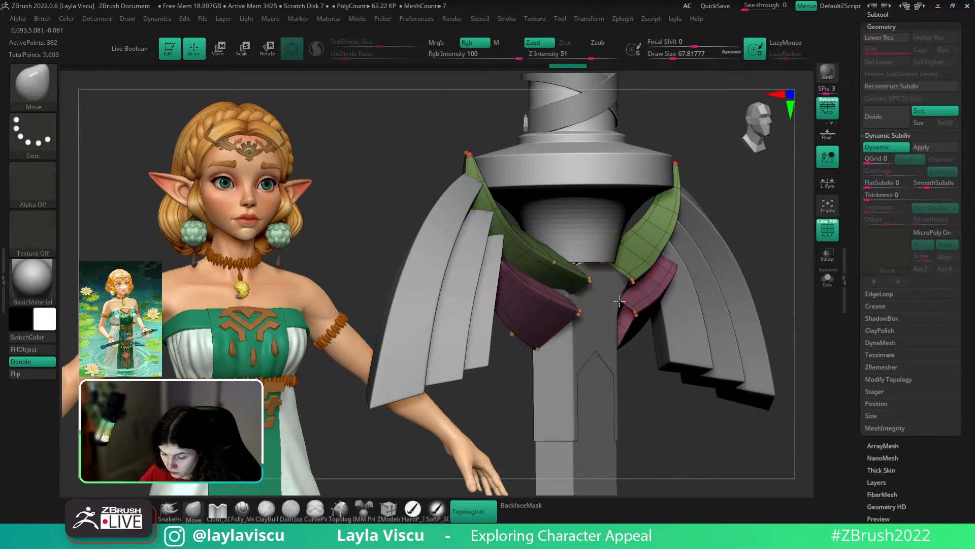
pyautogui.moveTo(653, 431); pyautogui.dragTo(734, 429)
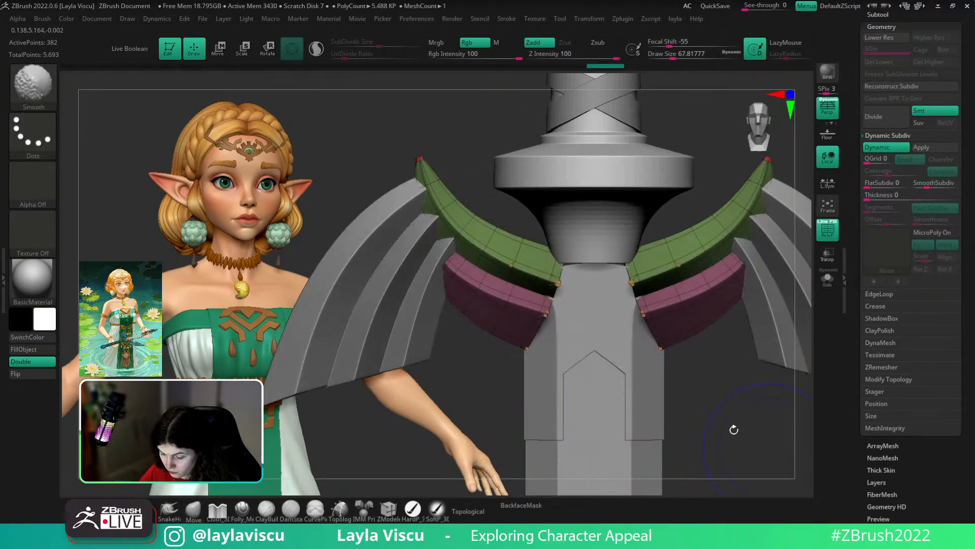
pyautogui.hotkey('shift', 'f')
# - Reselect the crossguard bands after checking the blade sleeve, and set the Move brush draw size to about 49
pyautogui.keyDown('alt'); pyautogui.click(625, 314); pyautogui.keyUp('alt')
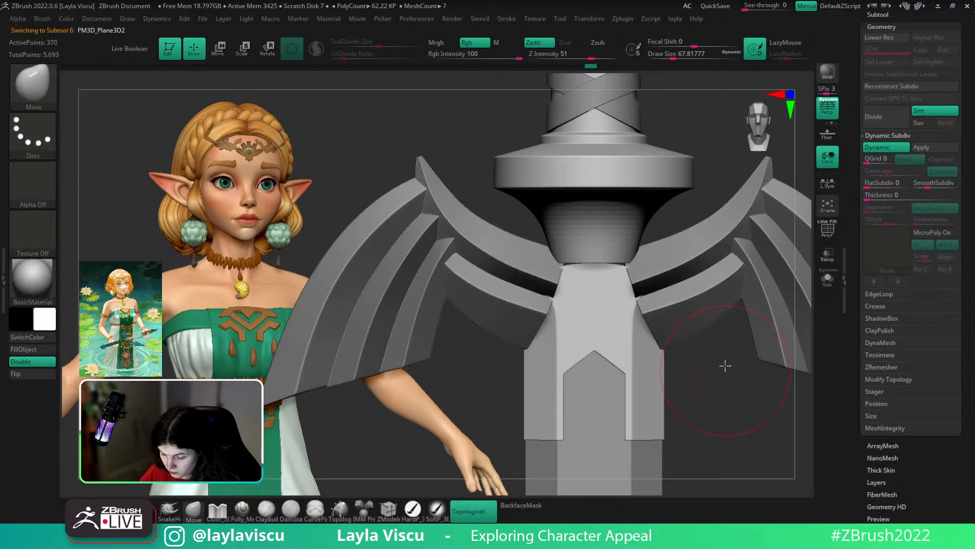
pyautogui.moveTo(725, 366); pyautogui.dragTo(754, 435)
pyautogui.keyDown('alt'); pyautogui.click(664, 309); pyautogui.keyUp('alt')
pyautogui.keyDown('shift'); pyautogui.moveTo(699, 369); pyautogui.dragTo(680, 358); pyautogui.keyUp('shift')
pyautogui.press(']')
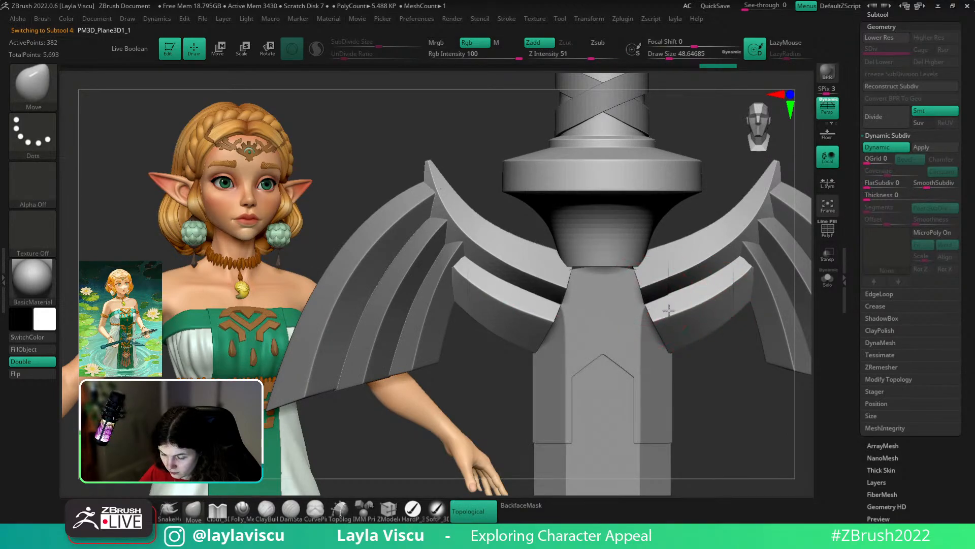
pyautogui.keyDown('ctrl'); pyautogui.moveTo(645, 301); pyautogui.dragTo(725, 394, button='right'); pyautogui.keyUp('ctrl')
pyautogui.moveTo(726, 394)
pyautogui.keyDown('ctrl'); pyautogui.mouseDown(button='right')
pyautogui.moveTo(662, 401)
pyautogui.moveTo(614, 442)
pyautogui.moveTo(600, 419)
pyautogui.moveTo(562, 410)
pyautogui.moveTo(691, 379)
pyautogui.moveTo(660, 376)
pyautogui.moveTo(640, 265)
pyautogui.moveTo(584, 296)
pyautogui.mouseUp(button='right'); pyautogui.keyUp('ctrl')
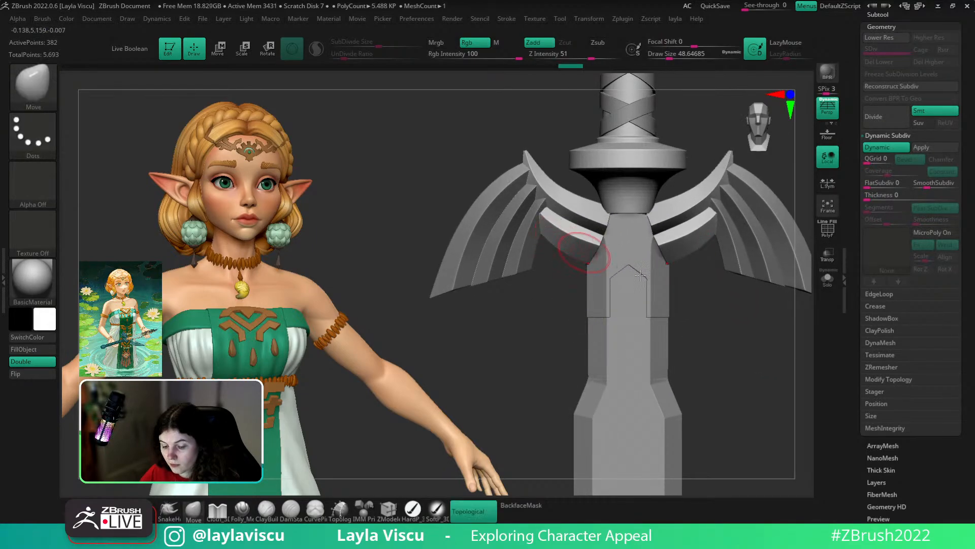
# - Recall the stored Cust1 view and compare the whole sword with the reference image
pyautogui.moveTo(969, 61); pyautogui.dragTo(969, 449)
pyautogui.click(922, 69)
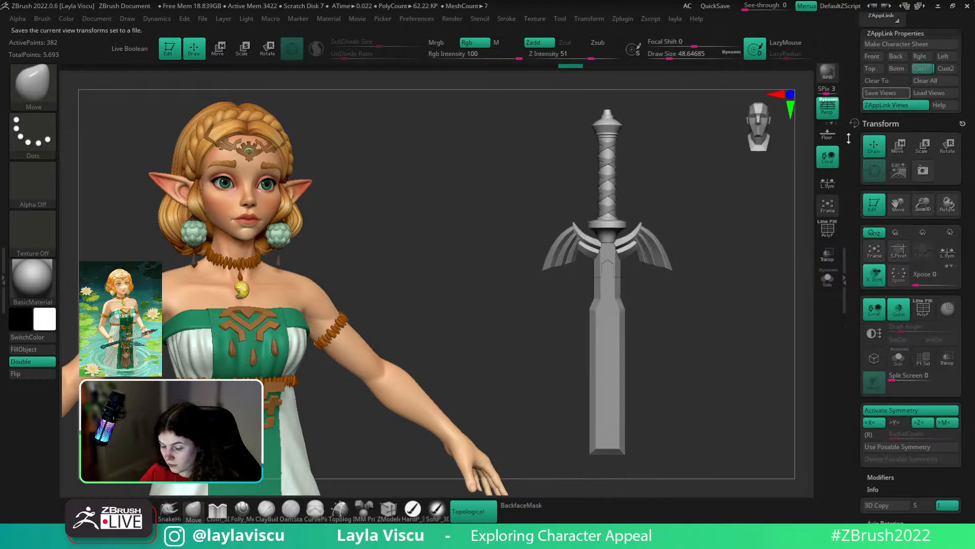
pyautogui.hotkey('shift', 'z')
pyautogui.hotkey('shift', 'z')
# - Isolate the crossguard bands in Solo mode with the polyframe shown, framing their open inner ends
pyautogui.moveTo(646, 280)
pyautogui.mouseDown()
pyautogui.moveTo(692, 331)
pyautogui.moveTo(725, 320)
pyautogui.moveTo(618, 340)
pyautogui.moveTo(706, 355)
pyautogui.moveTo(721, 277)
pyautogui.moveTo(760, 365)
pyautogui.moveTo(681, 396)
pyautogui.moveTo(808, 325)
pyautogui.mouseUp()
pyautogui.click(835, 275)
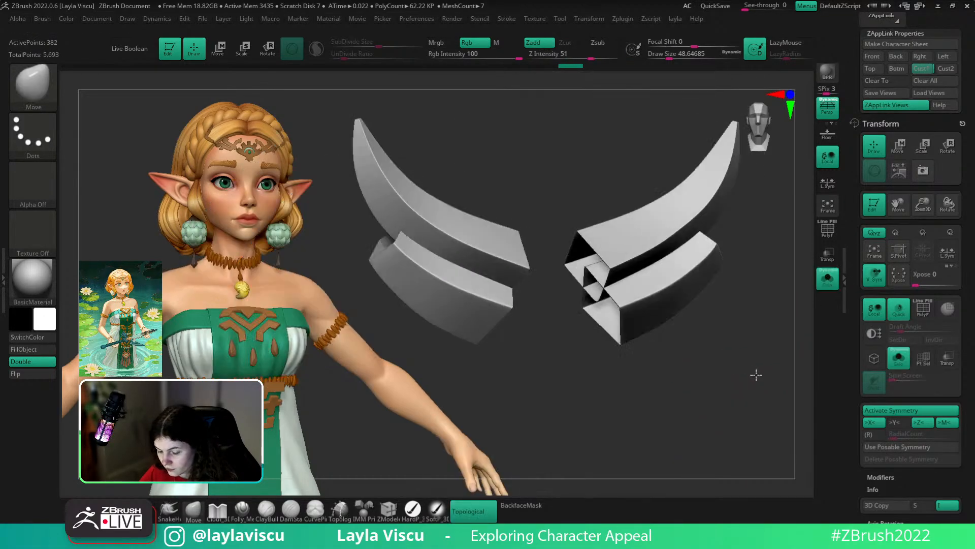
pyautogui.hotkey('shift', 'f')
pyautogui.moveTo(730, 366); pyautogui.dragTo(693, 369)
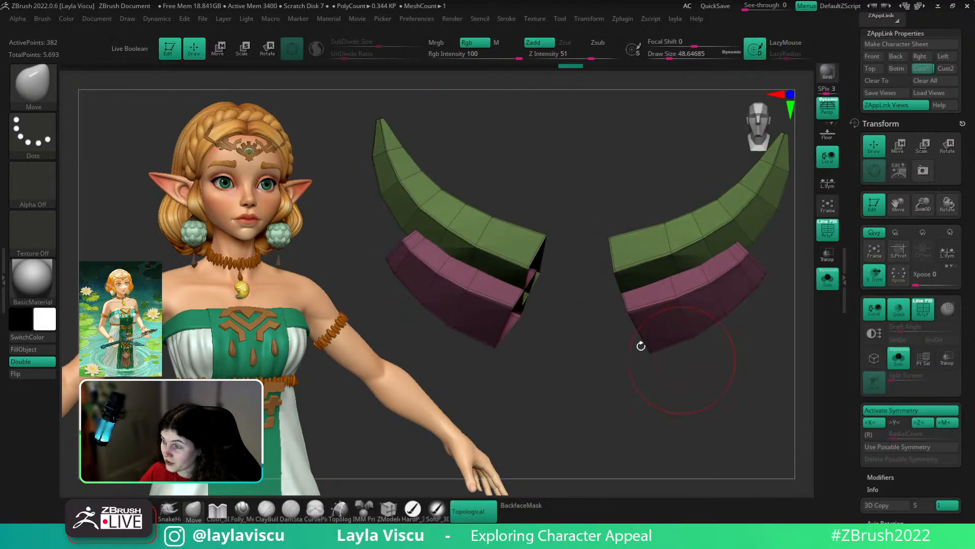
pyautogui.keyDown('ctrl'); pyautogui.moveTo(641, 345); pyautogui.dragTo(600, 276, button='right'); pyautogui.keyUp('ctrl')
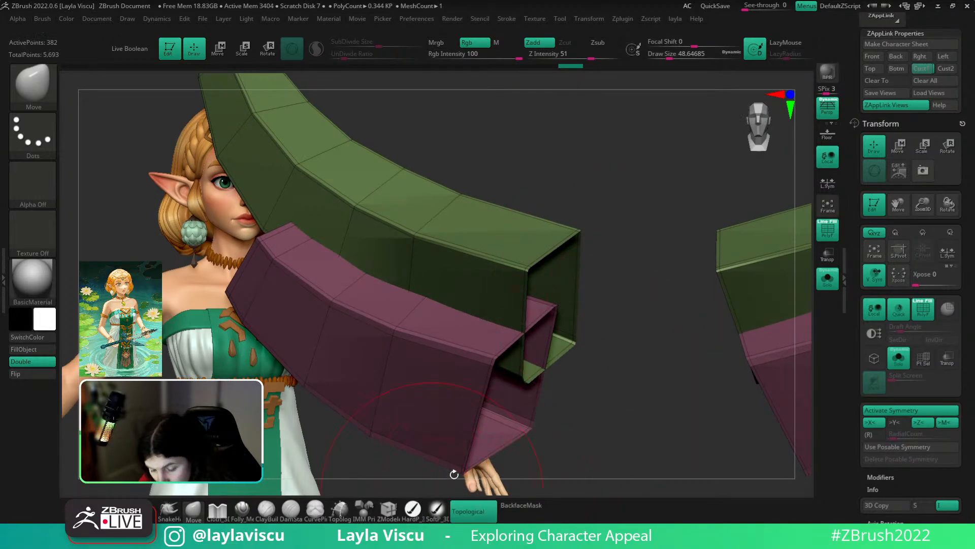
pyautogui.click(834, 281)
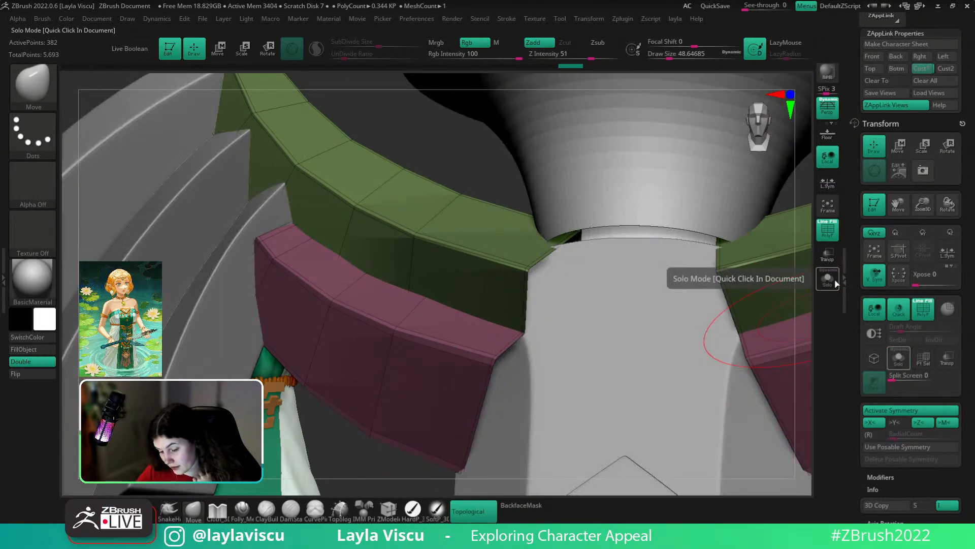
pyautogui.click(827, 282)
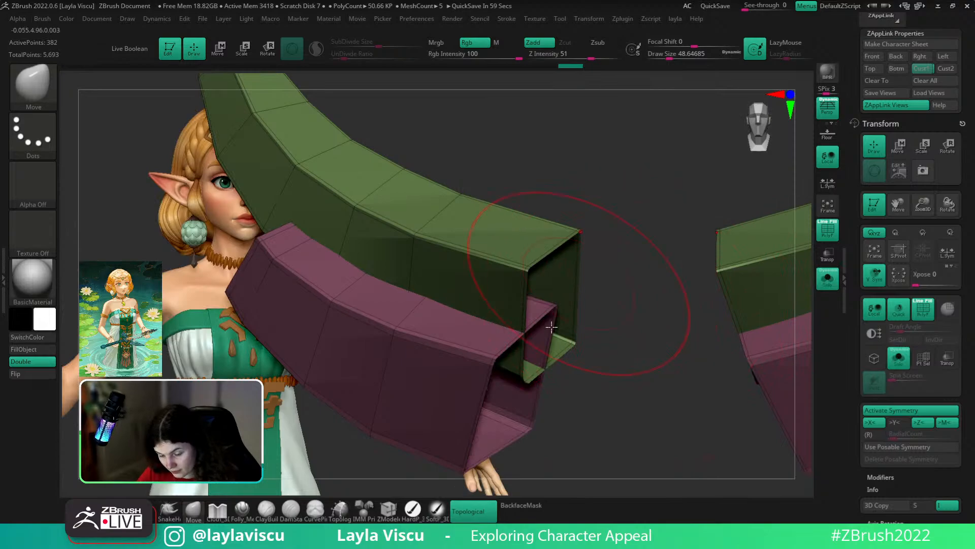
# - Try to cap the upper band's open inner end using the ZModeler Close edge action with Concave Hole
pyautogui.click(389, 513)
pyautogui.press('space')
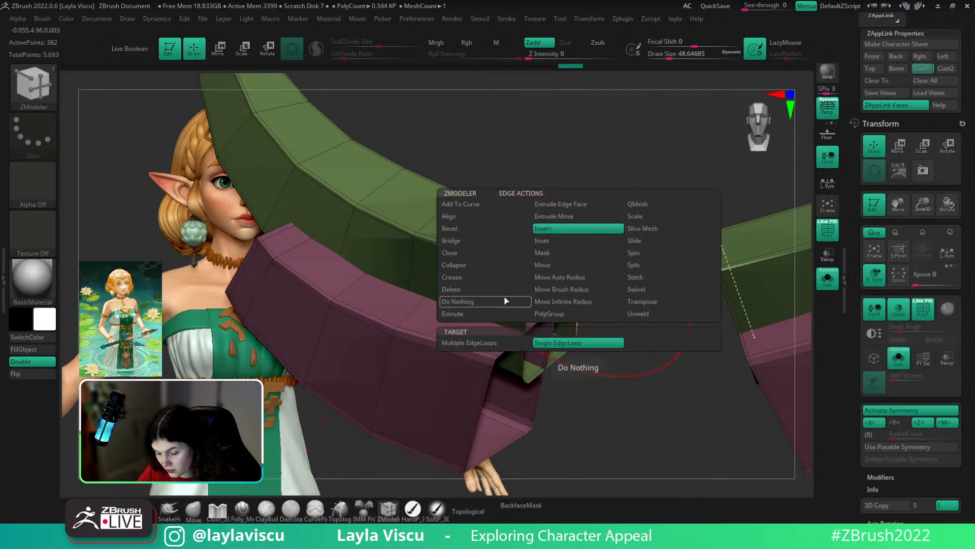
pyautogui.click(543, 355)
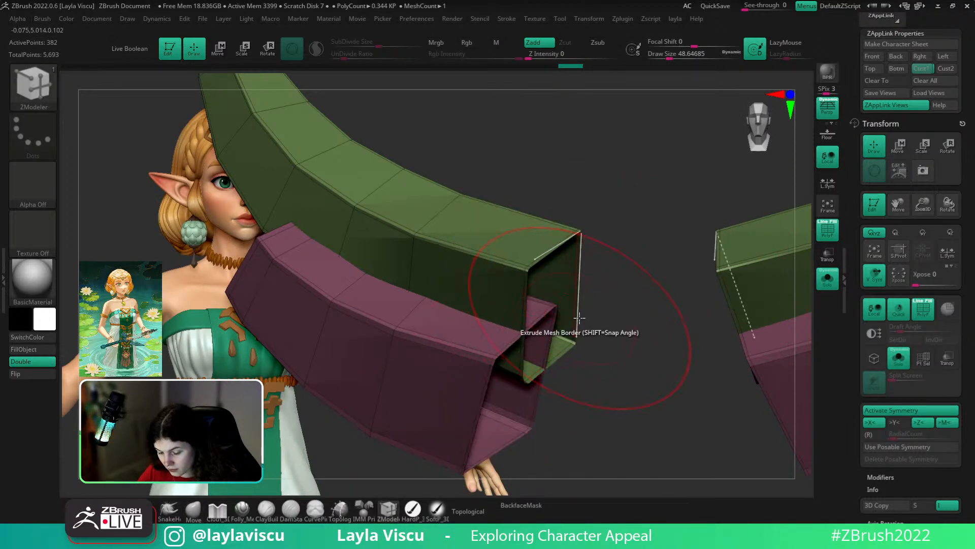
pyautogui.moveTo(569, 332); pyautogui.dragTo(572, 276)
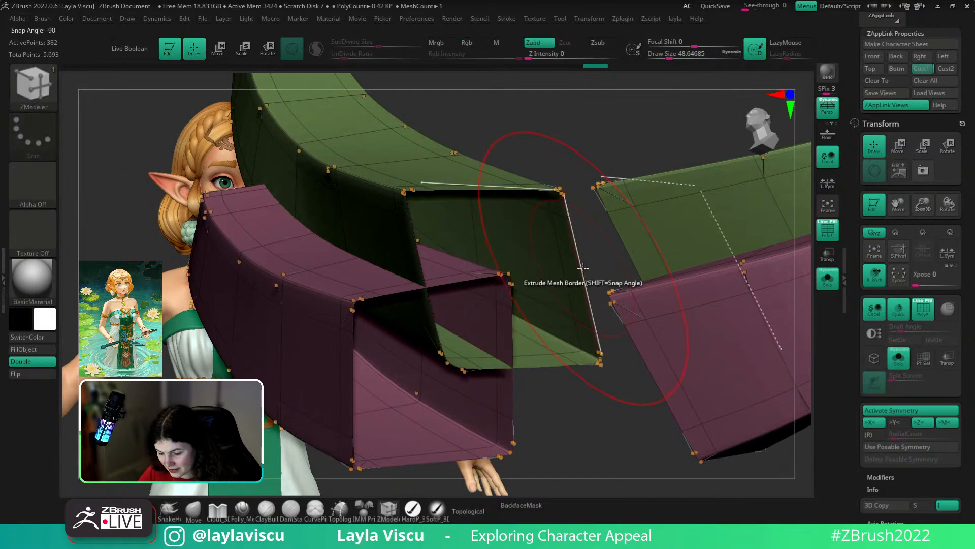
pyautogui.rightClick(583, 259)
pyautogui.click(469, 254)
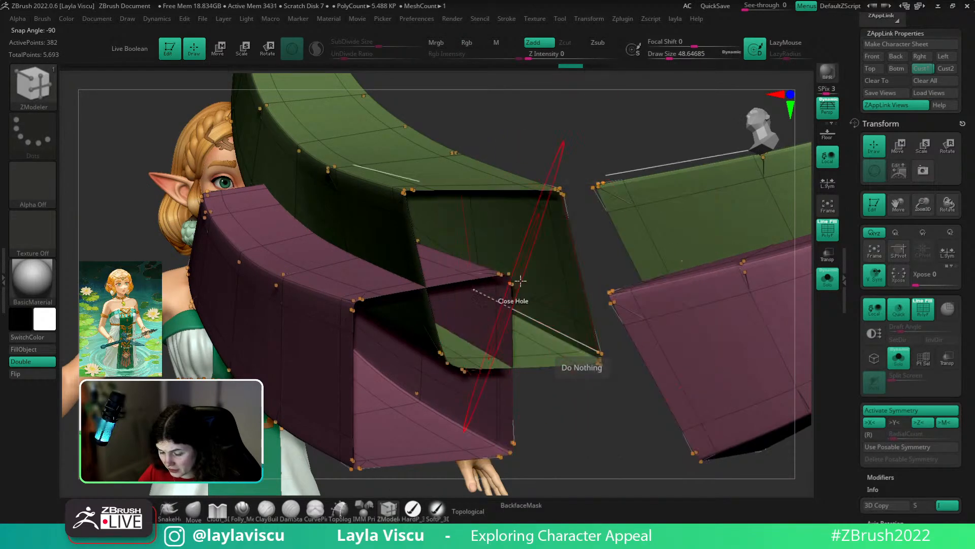
pyautogui.click(585, 270)
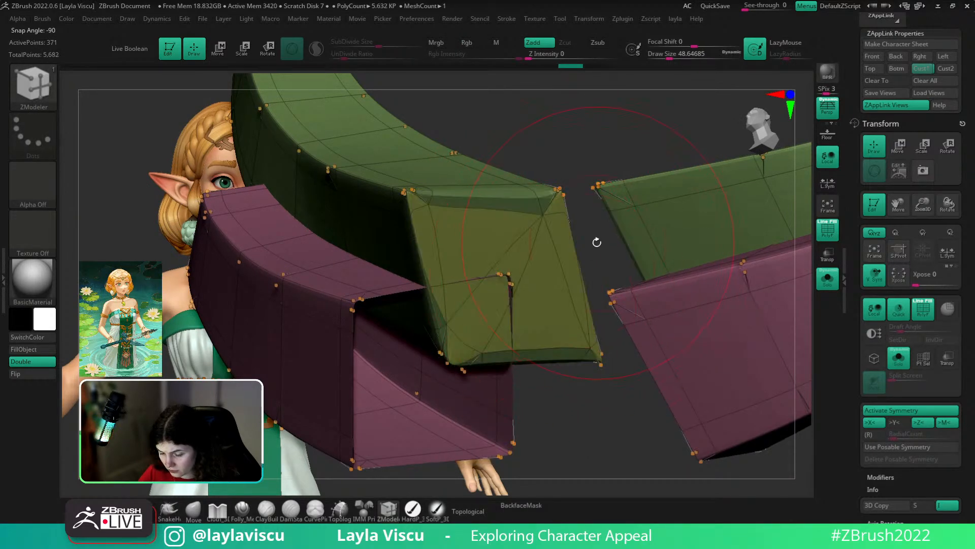
pyautogui.moveTo(597, 243); pyautogui.dragTo(601, 248)
# - Cap the open inner ends of the upper and lower bands with the ZModeler Close action set to Convex Hole
pyautogui.rightClick(569, 246)
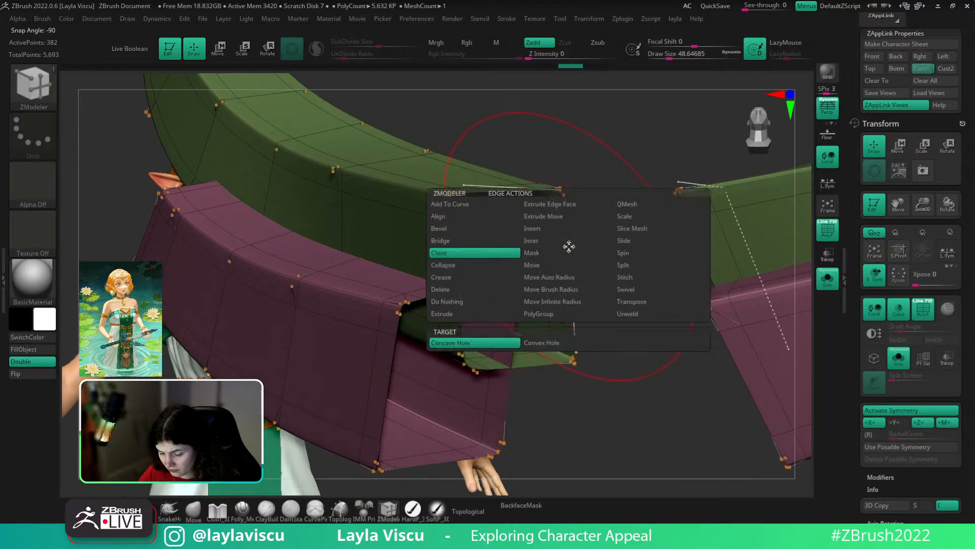
pyautogui.click(533, 342)
pyautogui.click(569, 249)
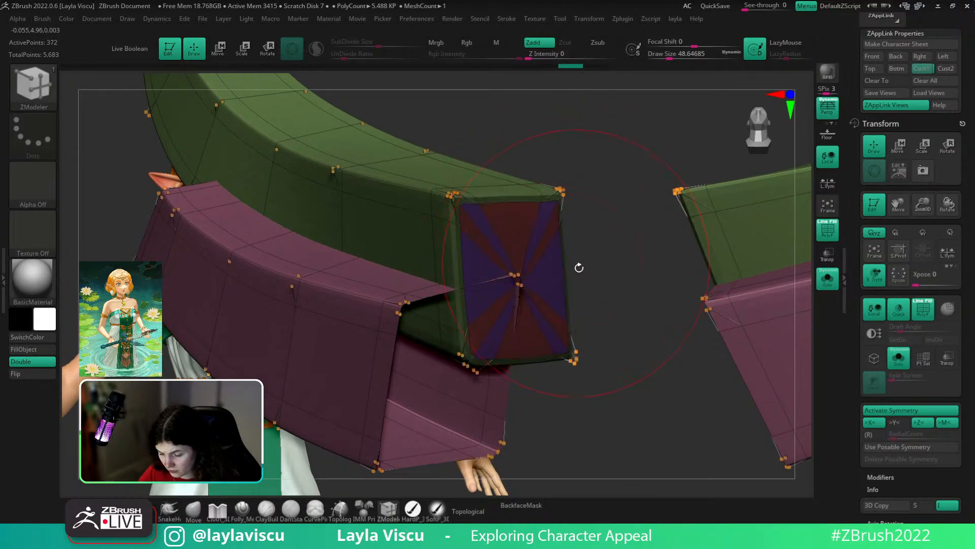
pyautogui.click(509, 409)
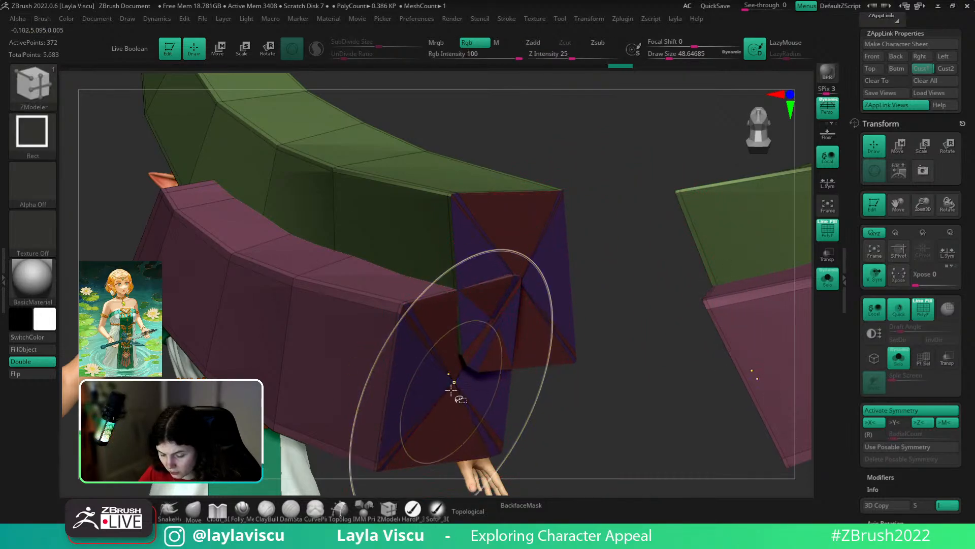
# - Combine the band end caps into one polygroup and inset them with the ZModeler Inset action targeting Polygroup All
pyautogui.keyDown('ctrl'); pyautogui.keyDown('shift'); pyautogui.click(453, 387); pyautogui.keyUp('shift'); pyautogui.keyUp('ctrl')
pyautogui.keyDown('ctrl'); pyautogui.keyDown('shift'); pyautogui.click(623, 311); pyautogui.keyUp('shift'); pyautogui.keyUp('ctrl')
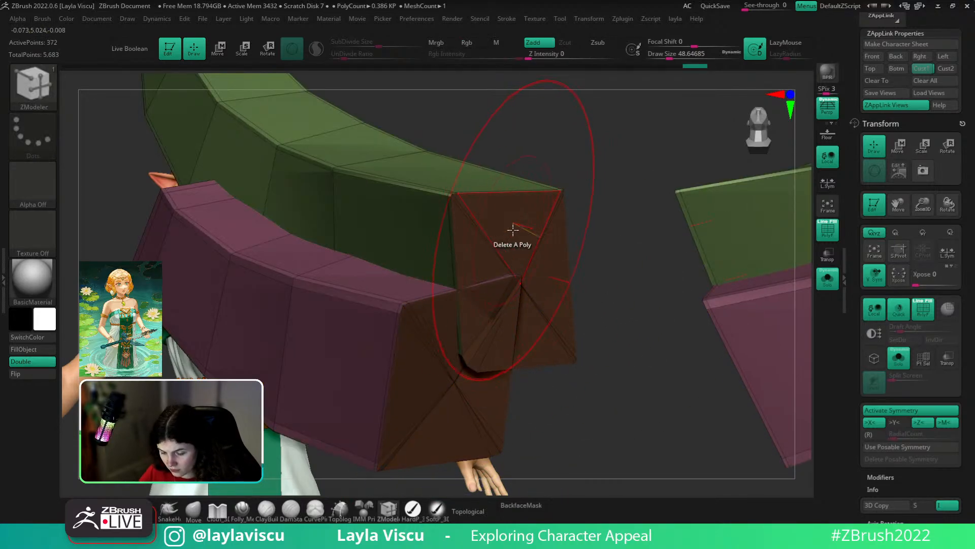
pyautogui.press('space')
pyautogui.click(490, 161)
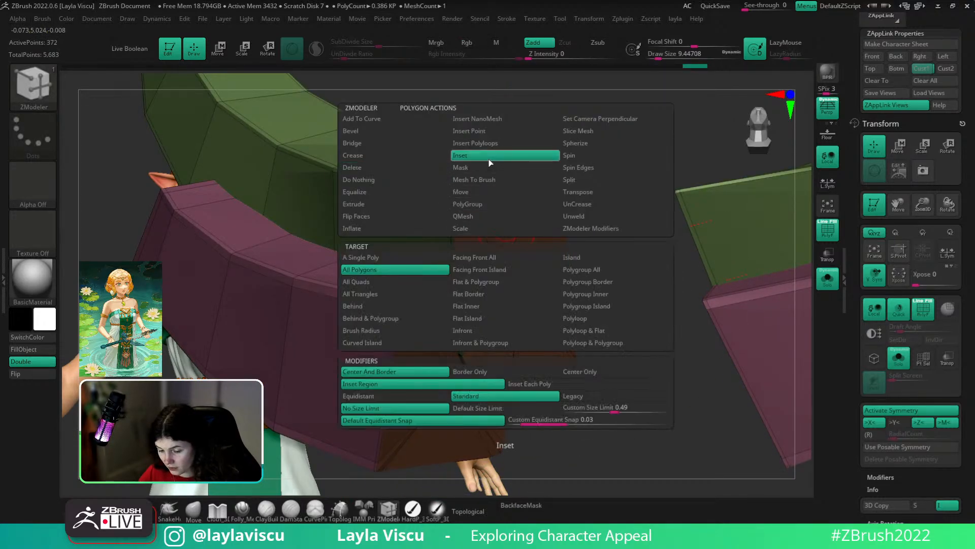
pyautogui.click(599, 269)
pyautogui.click(526, 237)
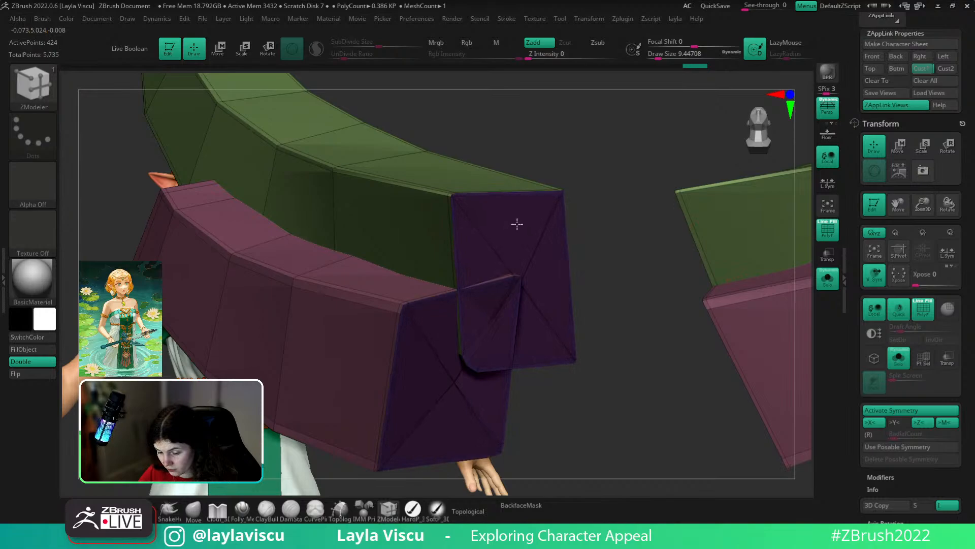
pyautogui.keyDown('ctrl'); pyautogui.moveTo(420, 314); pyautogui.dragTo(431, 356, button='right'); pyautogui.keyUp('ctrl')
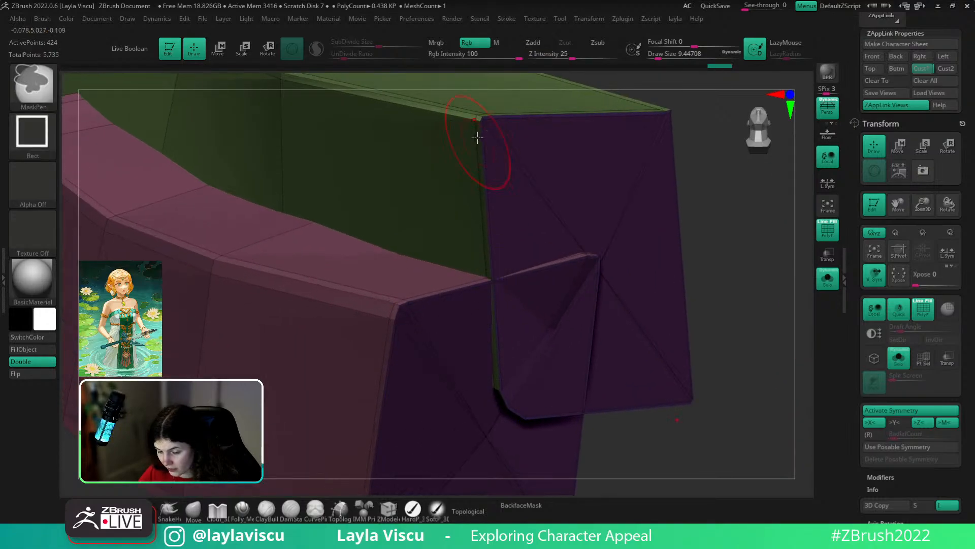
pyautogui.keyDown('ctrl'); pyautogui.moveTo(452, 237); pyautogui.dragTo(442, 196, button='right'); pyautogui.keyUp('ctrl')
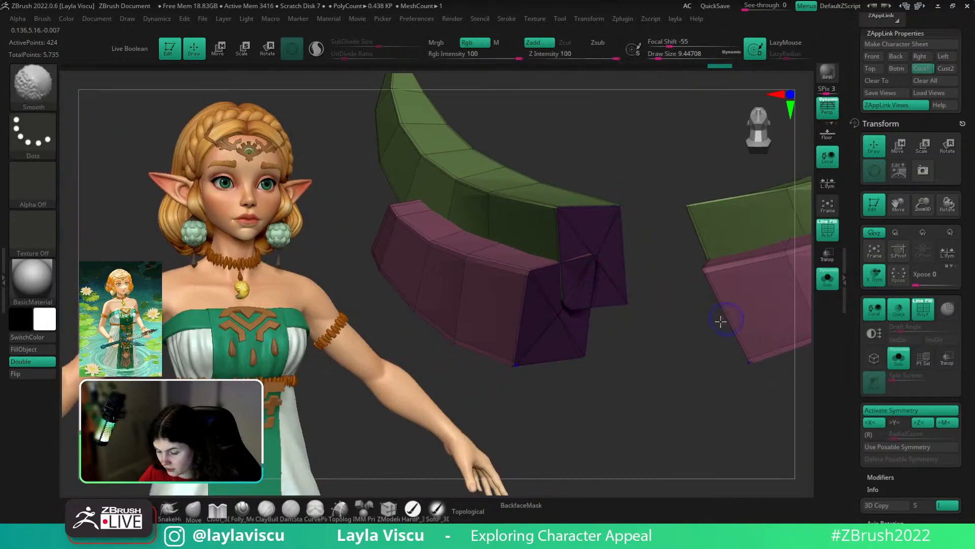
# - Turn on dynamic subdivision for the bands and check the capped ends with and without the polyframe
pyautogui.hotkey('shift', 'f')
pyautogui.moveTo(969, 404); pyautogui.dragTo(969, 260)
pyautogui.click(884, 326)
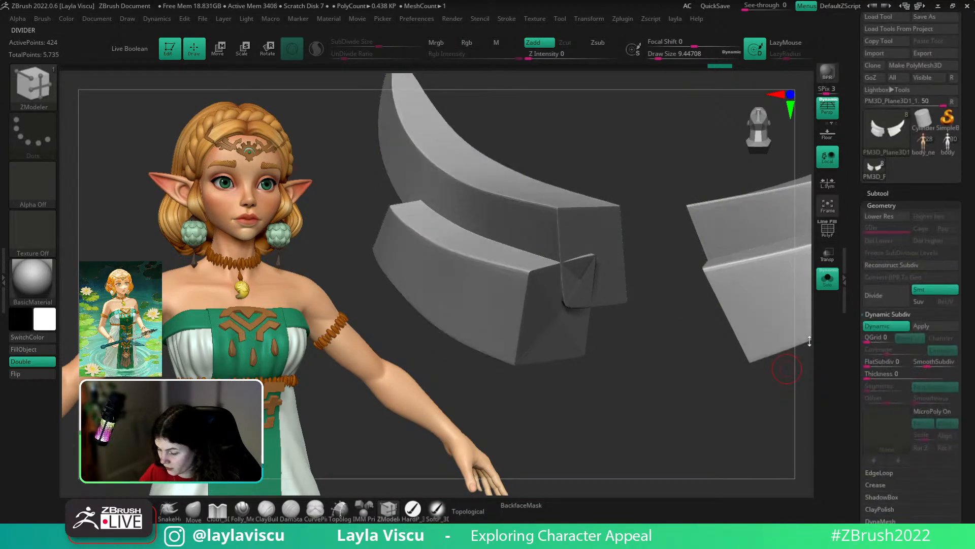
pyautogui.moveTo(701, 392)
pyautogui.keyDown('shift'); pyautogui.mouseDown()
pyautogui.moveTo(707, 425)
pyautogui.moveTo(642, 392)
pyautogui.moveTo(675, 399)
pyautogui.mouseUp(); pyautogui.keyUp('shift')
pyautogui.hotkey('shift', 'f')
pyautogui.hotkey('shift', 'f')
pyautogui.hotkey('shift', 'f')
# - Switch to the Move brush, leave Solo mode, and check the smoothed bands against the complete sword
pyautogui.press('b')
pyautogui.press('m')
pyautogui.press('v')
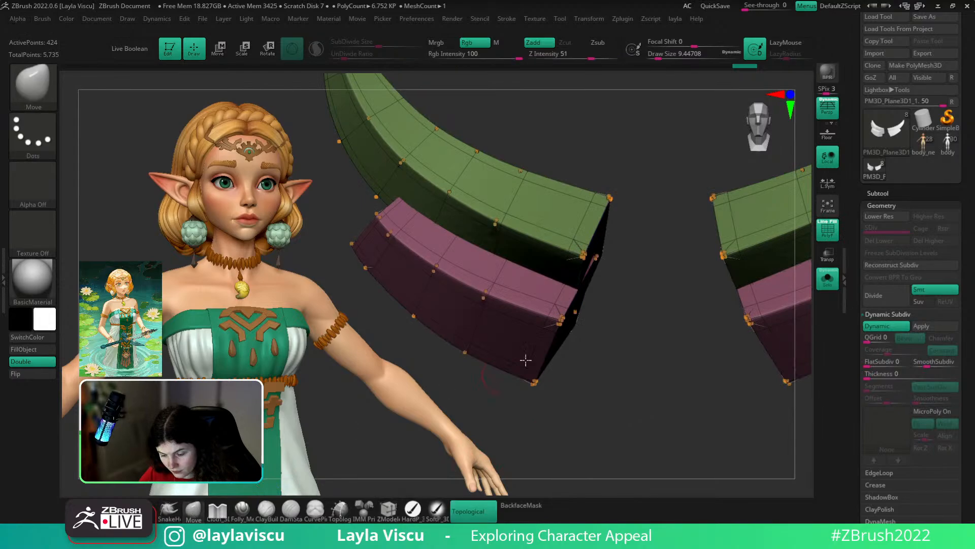
pyautogui.hotkey('shift', 'f')
pyautogui.click(829, 280)
pyautogui.moveTo(721, 391)
pyautogui.keyDown('alt'); pyautogui.mouseDown()
pyautogui.moveTo(633, 340)
pyautogui.moveTo(676, 339)
pyautogui.mouseUp(); pyautogui.keyUp('alt')
pyautogui.keyDown('ctrl'); pyautogui.moveTo(569, 286); pyautogui.dragTo(581, 300, button='right'); pyautogui.keyUp('ctrl')
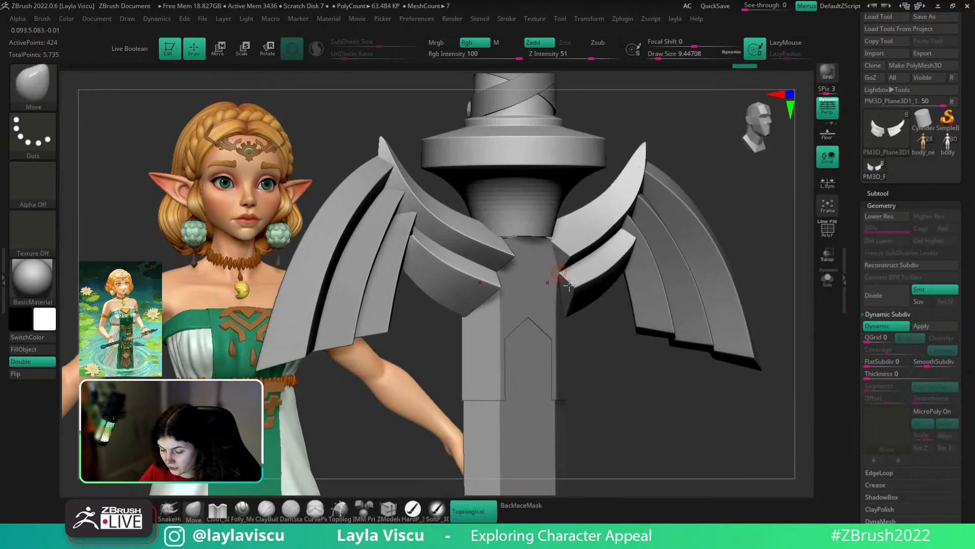
pyautogui.keyDown('shift'); pyautogui.moveTo(631, 394); pyautogui.dragTo(649, 410); pyautogui.keyUp('shift')
# - Select the hilt with its collar and move it slightly down along Y onto the blade sleeve
pyautogui.keyDown('alt'); pyautogui.click(527, 230); pyautogui.keyUp('alt')
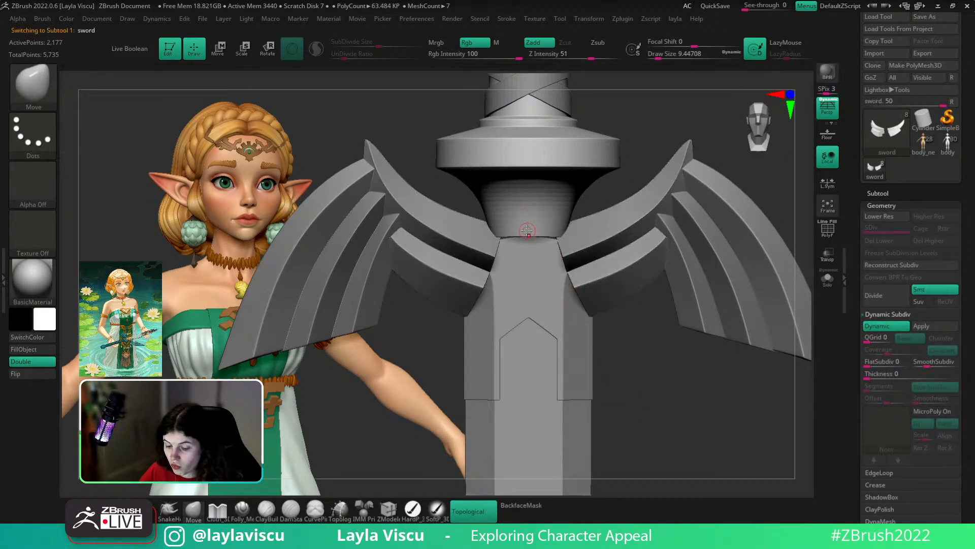
pyautogui.press('w')
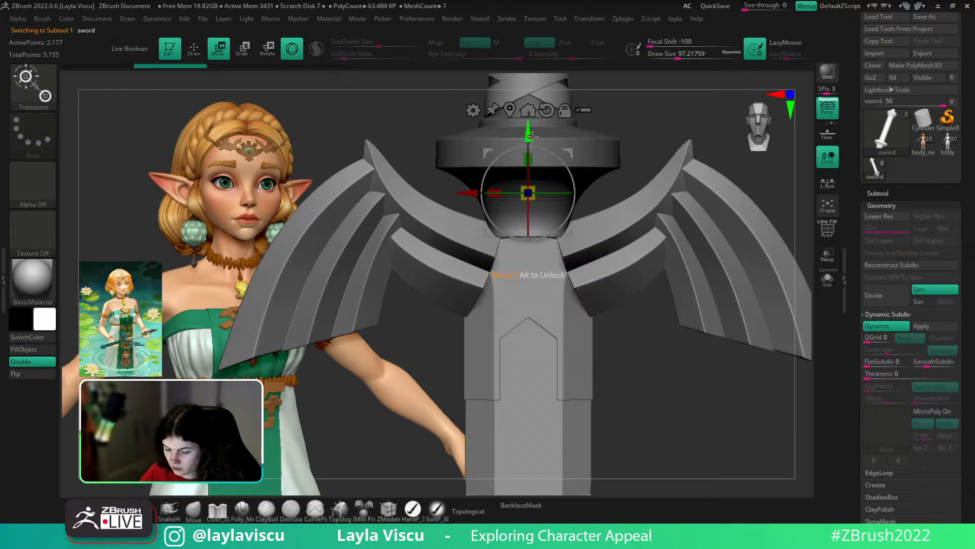
pyautogui.moveTo(529, 131); pyautogui.dragTo(539, 135)
pyautogui.click(193, 511)
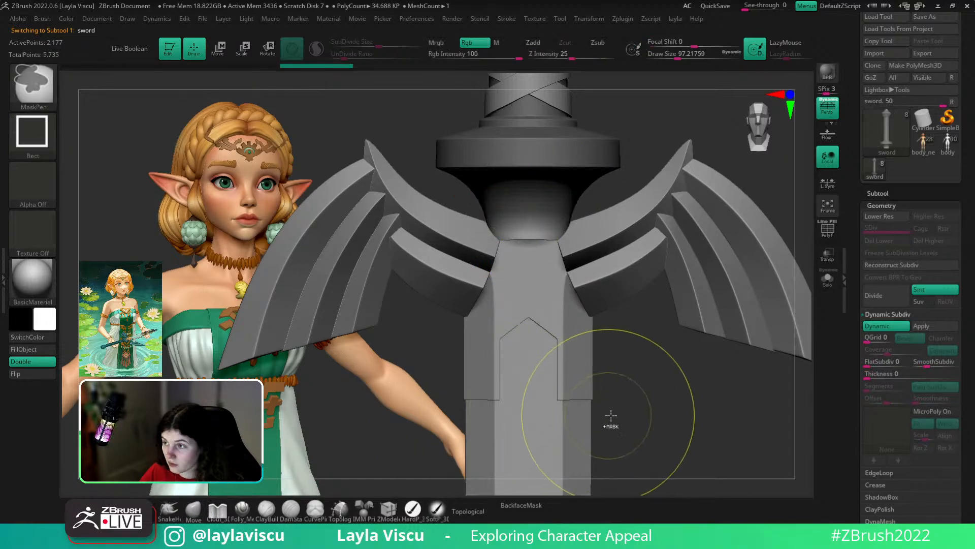
pyautogui.moveTo(625, 420); pyautogui.dragTo(671, 369)
pyautogui.keyDown('shift'); pyautogui.moveTo(671, 369); pyautogui.dragTo(661, 363, button='right'); pyautogui.keyUp('shift')
pyautogui.keyDown('ctrl'); pyautogui.moveTo(661, 363); pyautogui.dragTo(537, 287, button='right'); pyautogui.keyUp('ctrl')
pyautogui.keyDown('ctrl'); pyautogui.moveTo(523, 208); pyautogui.dragTo(603, 277, button='right'); pyautogui.keyUp('ctrl')
# - Select the blade sleeve below the collar and compare the sword with the reference image from the stored view
pyautogui.keyDown('alt'); pyautogui.click(536, 233); pyautogui.keyUp('alt')
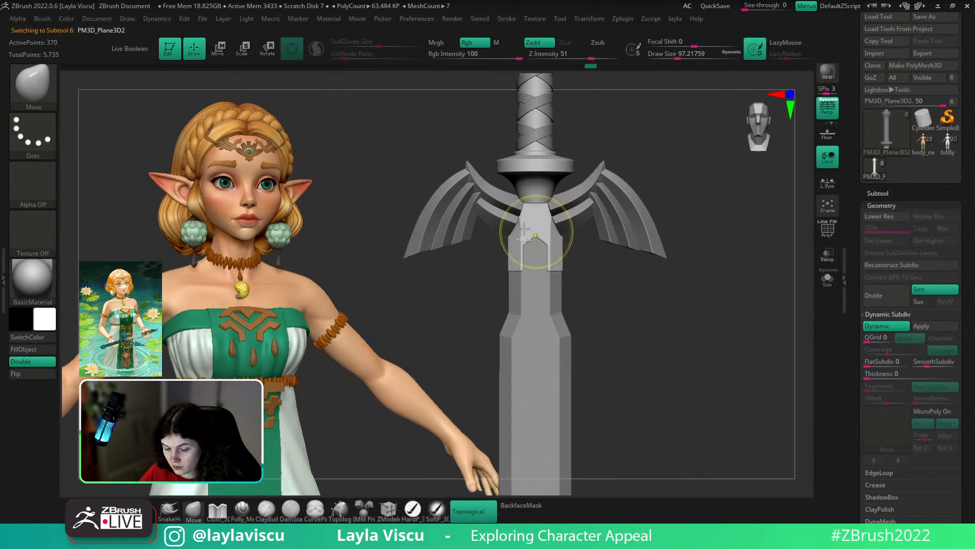
pyautogui.keyDown('ctrl'); pyautogui.moveTo(567, 249); pyautogui.dragTo(698, 353, button='right'); pyautogui.keyUp('ctrl')
pyautogui.scroll(10, 909, 305)
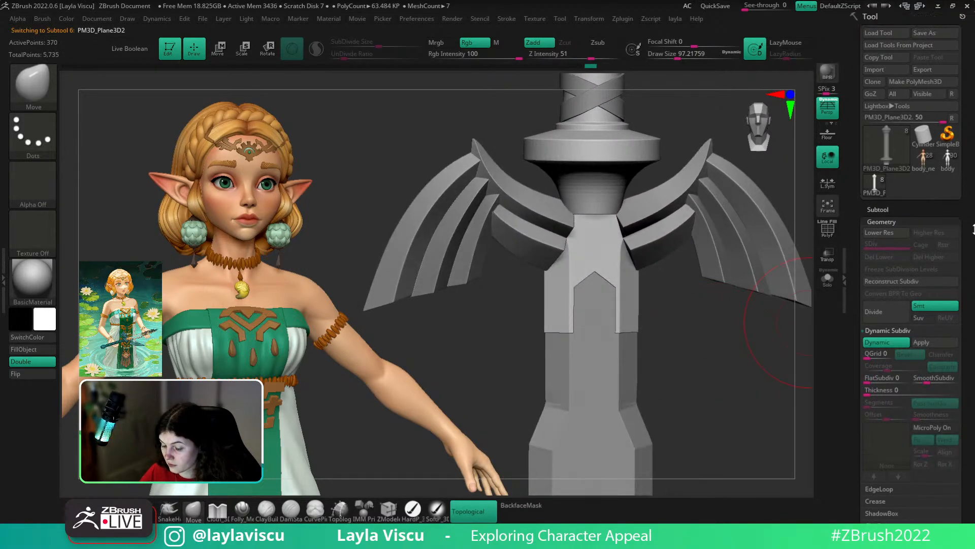
pyautogui.click(921, 316)
pyautogui.hotkey('shift', 'z')
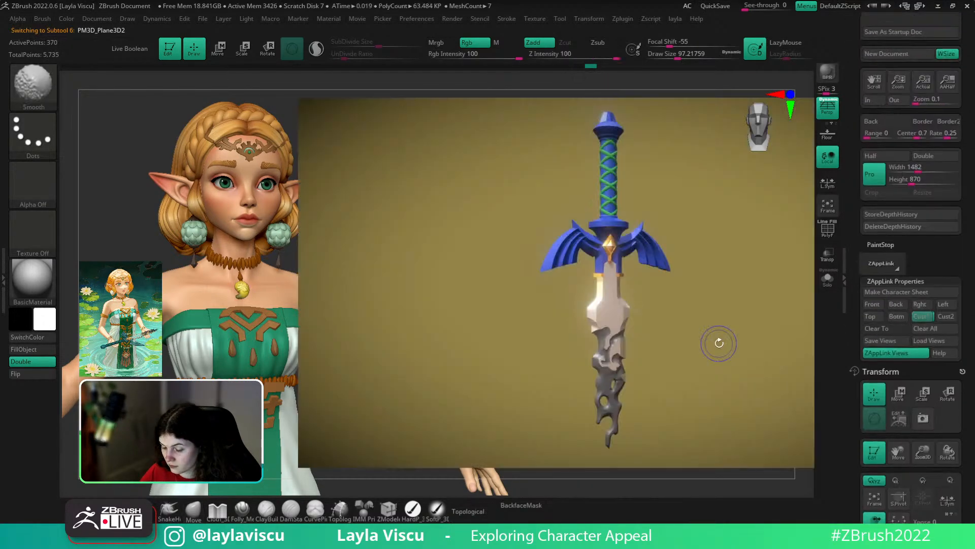
pyautogui.hotkey('shift', 'z')
pyautogui.hotkey('shift', 'z')
pyautogui.hotkey('shift', 'z')
pyautogui.keyDown('ctrl'); pyautogui.moveTo(718, 343); pyautogui.dragTo(734, 371, button='right'); pyautogui.keyUp('ctrl')
# - Mask across the sleeve's notched section, shift the notch slightly down along Y, and clear the mask
pyautogui.hotkey('shift', 'f')
pyautogui.moveTo(555, 290)
pyautogui.keyDown('ctrl'); pyautogui.mouseDown()
pyautogui.moveTo(741, 257)
pyautogui.moveTo(738, 240)
pyautogui.mouseUp(); pyautogui.keyUp('ctrl')
pyautogui.press('w')
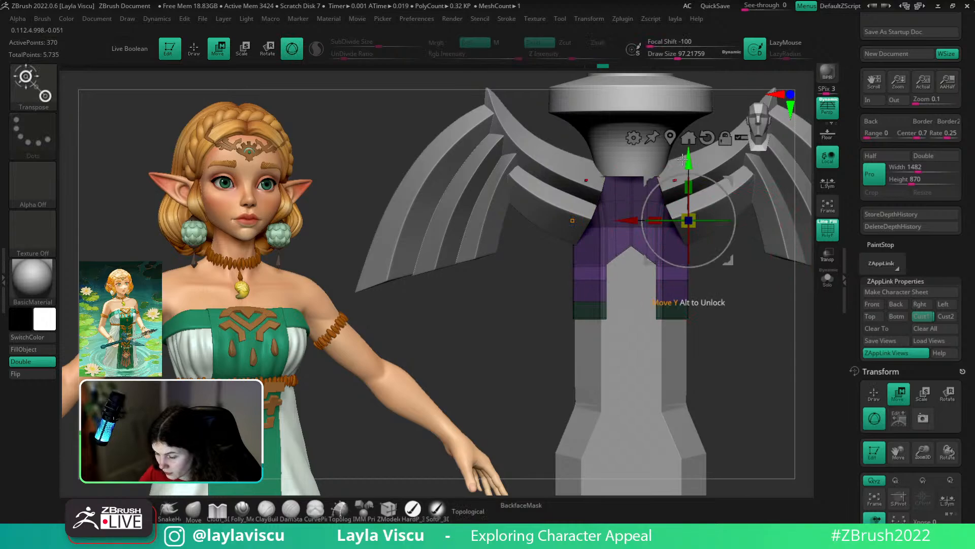
pyautogui.moveTo(684, 159); pyautogui.dragTo(688, 164)
pyautogui.click(196, 513)
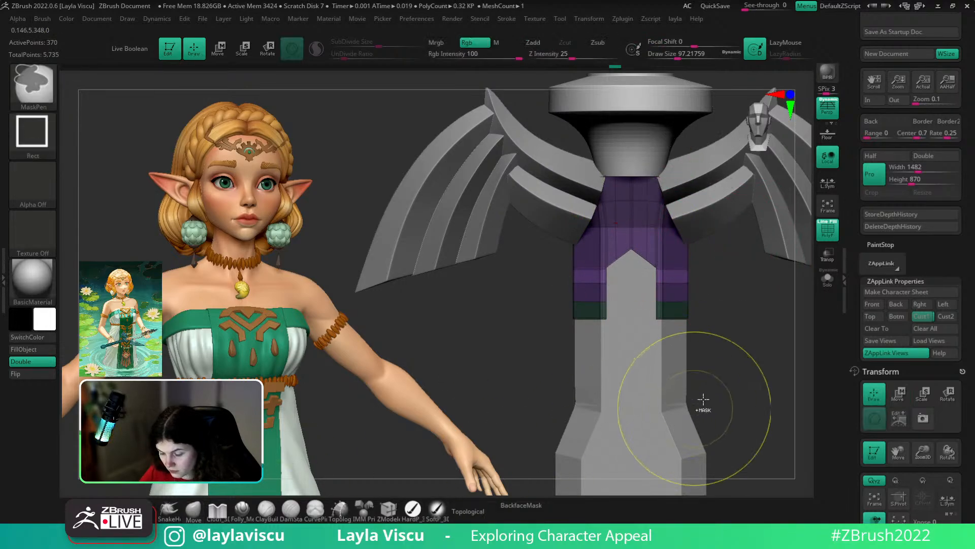
pyautogui.keyDown('ctrl'); pyautogui.moveTo(703, 401); pyautogui.dragTo(731, 410); pyautogui.keyUp('ctrl')
# - Check the adjusted sleeve against the reference image from the stored view and show its polyframe up close
pyautogui.click(929, 320)
pyautogui.hotkey('shift', 'f')
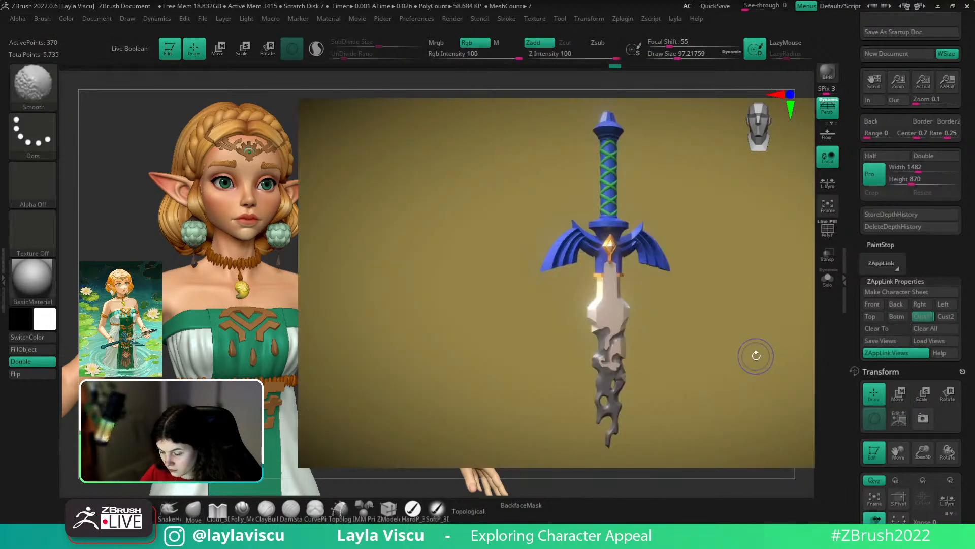
pyautogui.hotkey('shift', 'z')
pyautogui.hotkey('shift', 'z')
pyautogui.hotkey('shift', 'z')
pyautogui.keyDown('ctrl'); pyautogui.moveTo(702, 333); pyautogui.dragTo(777, 437, button='right'); pyautogui.keyUp('ctrl')
pyautogui.hotkey('shift', 'f')
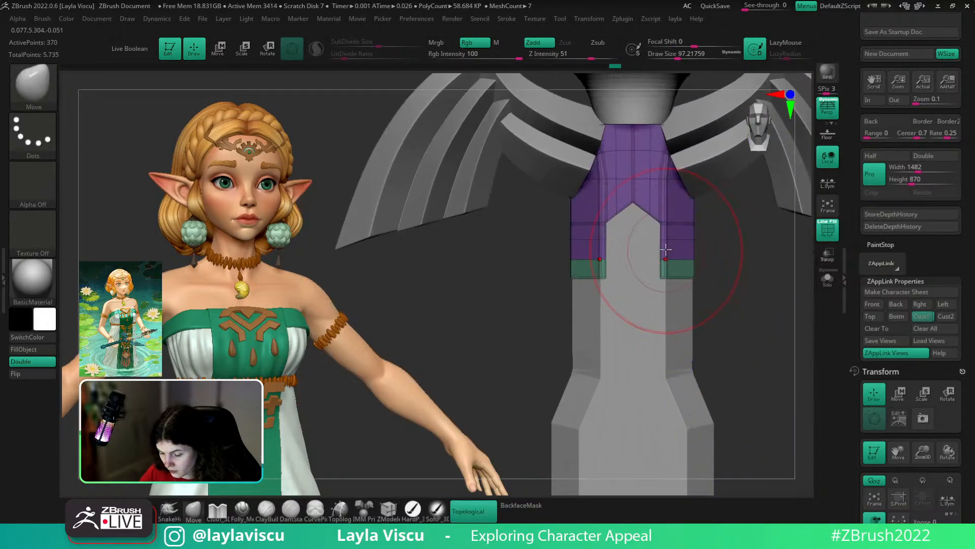
# - Extrude the end polygroup on both sleeve prongs outward into a raised band, using ZModeler Extrude with the Polygroup All target
pyautogui.keyDown('ctrl'); pyautogui.moveTo(664, 254); pyautogui.dragTo(529, 407, button='right'); pyautogui.keyUp('ctrl')
pyautogui.click(388, 510)
pyautogui.press('space')
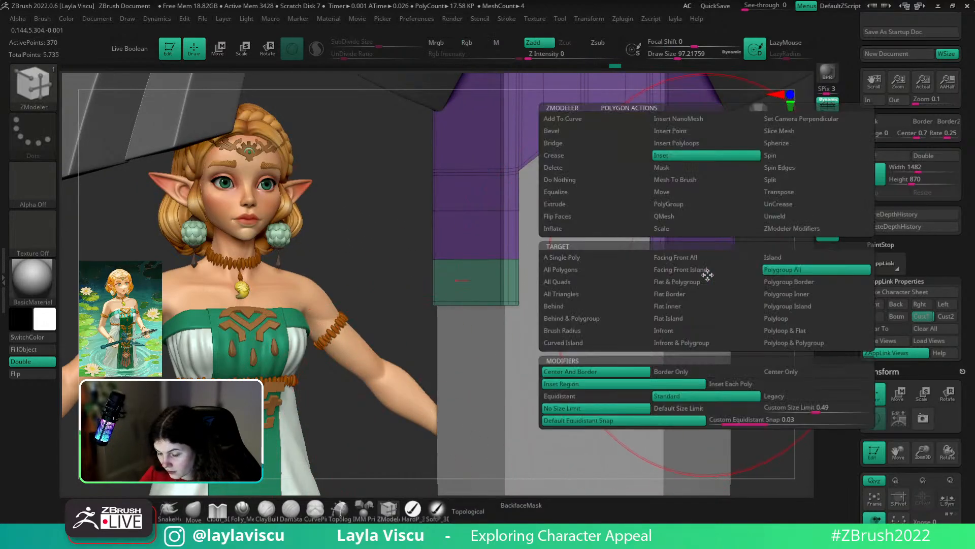
pyautogui.click(589, 203)
pyautogui.click(781, 269)
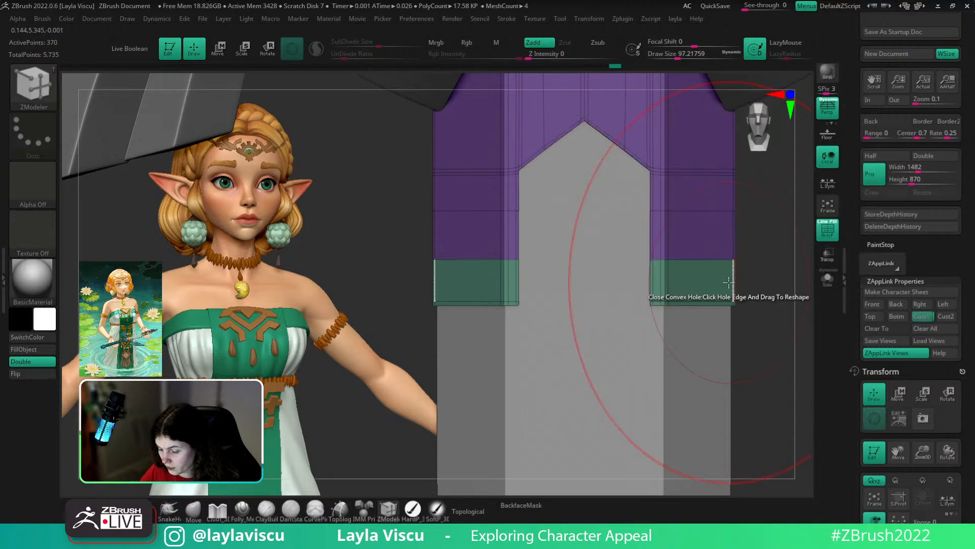
pyautogui.moveTo(713, 279); pyautogui.dragTo(749, 283)
pyautogui.moveTo(773, 332); pyautogui.dragTo(766, 423)
pyautogui.hotkey('ctrl', 'z')
pyautogui.moveTo(696, 307); pyautogui.dragTo(718, 311)
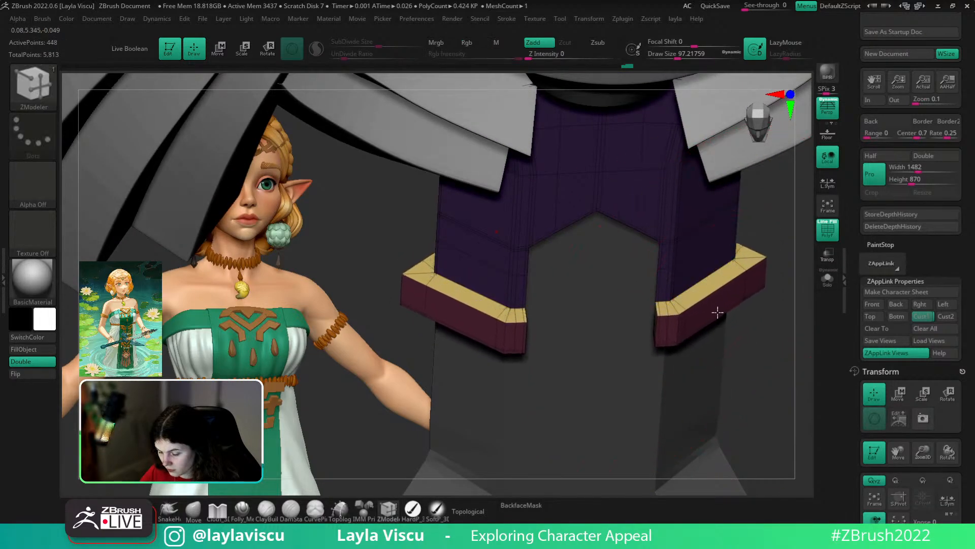
pyautogui.keyDown('shift'); pyautogui.moveTo(787, 379); pyautogui.dragTo(767, 360); pyautogui.keyUp('shift')
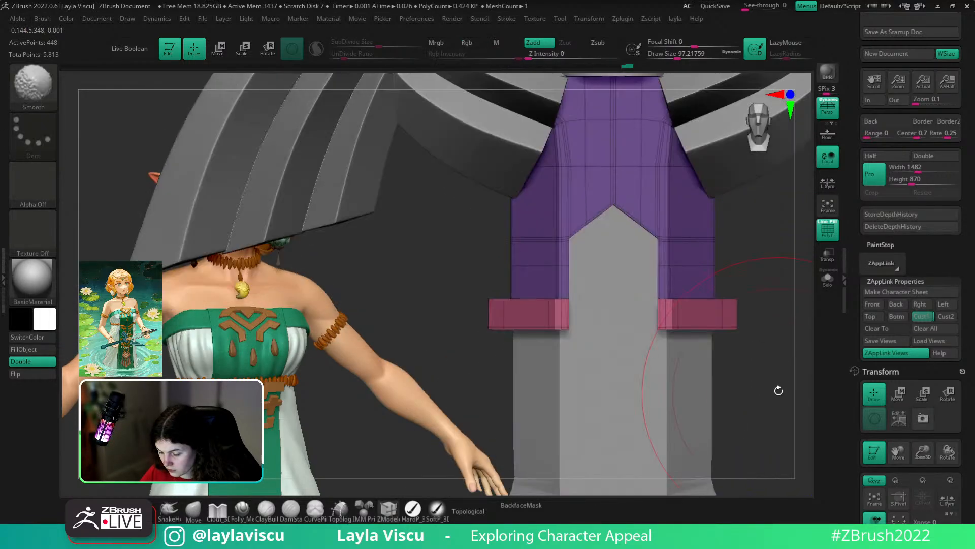
# - Isolate the blade sleeve and delete the green inner faces left behind the extruded band
pyautogui.click(828, 279)
pyautogui.moveTo(791, 371); pyautogui.dragTo(747, 348)
pyautogui.keyDown('ctrl'); pyautogui.keyDown('shift'); pyautogui.click(565, 390); pyautogui.keyUp('shift'); pyautogui.keyUp('ctrl')
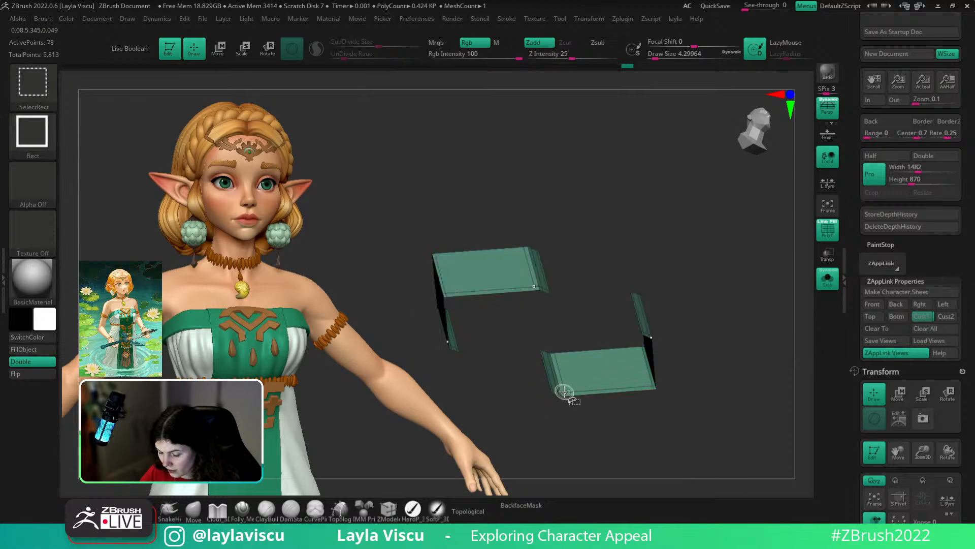
pyautogui.keyDown('ctrl'); pyautogui.keyDown('shift'); pyautogui.click(566, 393); pyautogui.keyUp('shift'); pyautogui.keyUp('ctrl')
pyautogui.press('space')
pyautogui.click(730, 296)
pyautogui.moveTo(734, 234); pyautogui.dragTo(772, 310)
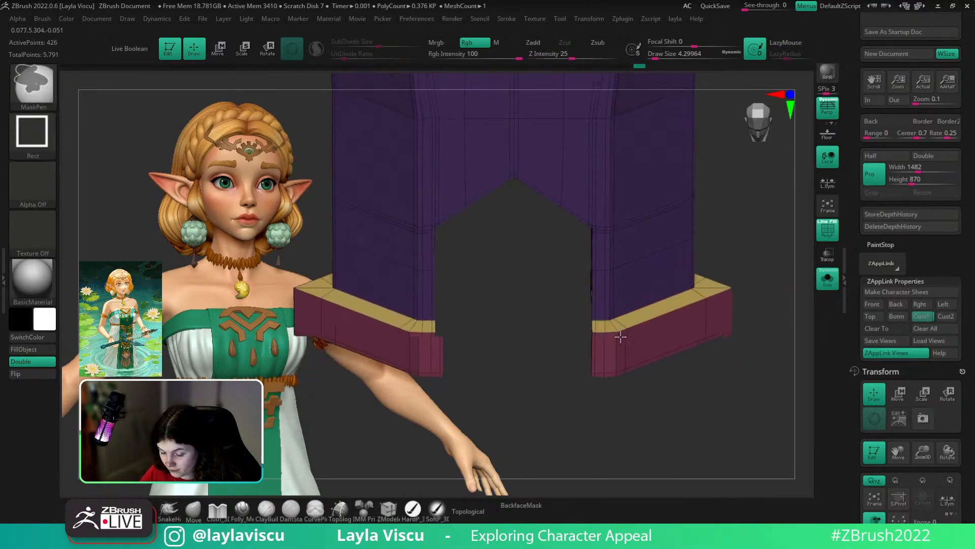
# - Insert single supporting edge loops around the sleeve's end band, close to its edges and corners
pyautogui.keyDown('ctrl'); pyautogui.moveTo(620, 336); pyautogui.dragTo(619, 356, button='right'); pyautogui.keyUp('ctrl')
pyautogui.press('space')
pyautogui.click(590, 244)
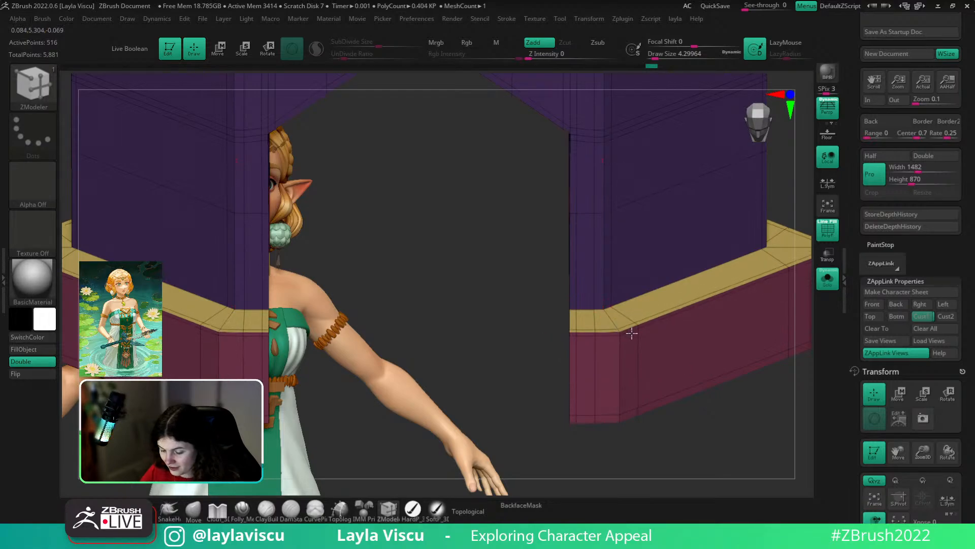
pyautogui.click(612, 303)
pyautogui.keyDown('ctrl'); pyautogui.moveTo(665, 442); pyautogui.dragTo(645, 396, button='right'); pyautogui.keyUp('ctrl')
pyautogui.moveTo(620, 355); pyautogui.dragTo(723, 413, button='right')
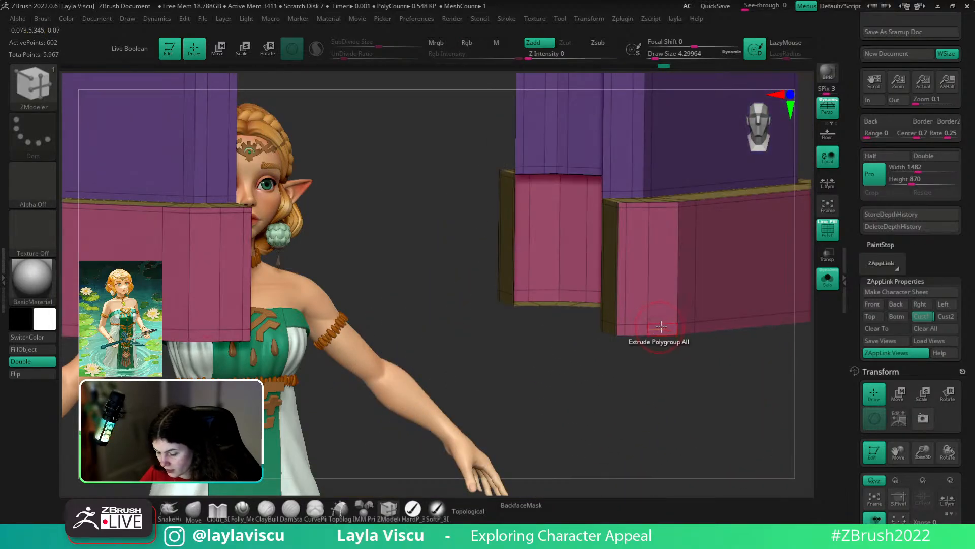
# - Slide the edge loop on the band's front face beside the corner with ZModeler Slide
pyautogui.press('space')
pyautogui.click(719, 242)
pyautogui.click(645, 343)
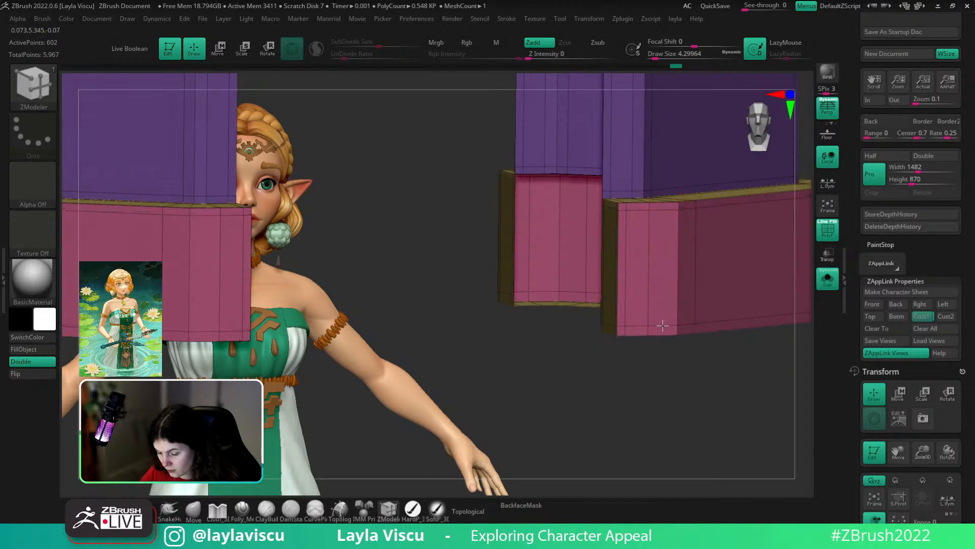
pyautogui.moveTo(665, 327)
pyautogui.mouseDown(button='right')
pyautogui.moveTo(549, 315)
pyautogui.moveTo(653, 325)
pyautogui.mouseUp(button='right')
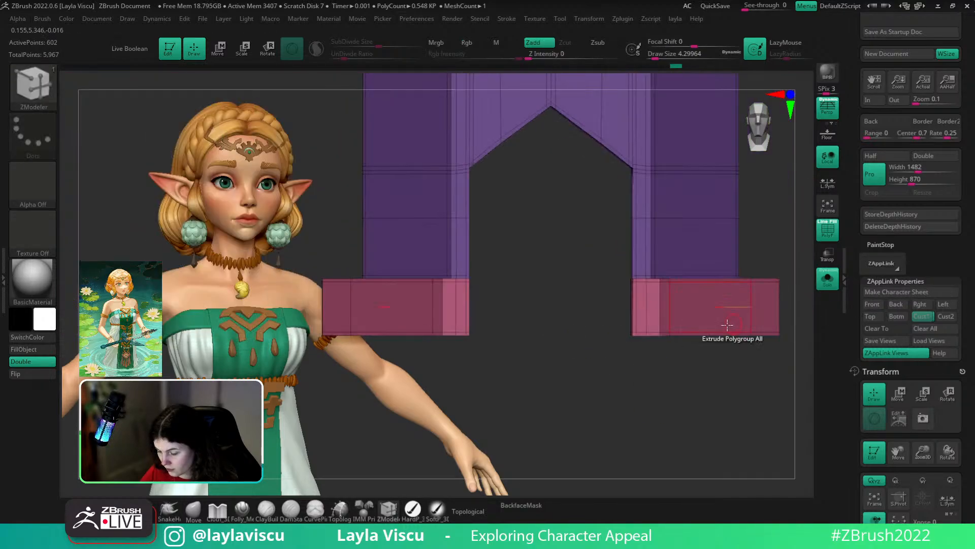
# - Insert a single edge loop around the band at mid-height
pyautogui.press('space')
pyautogui.press('space')
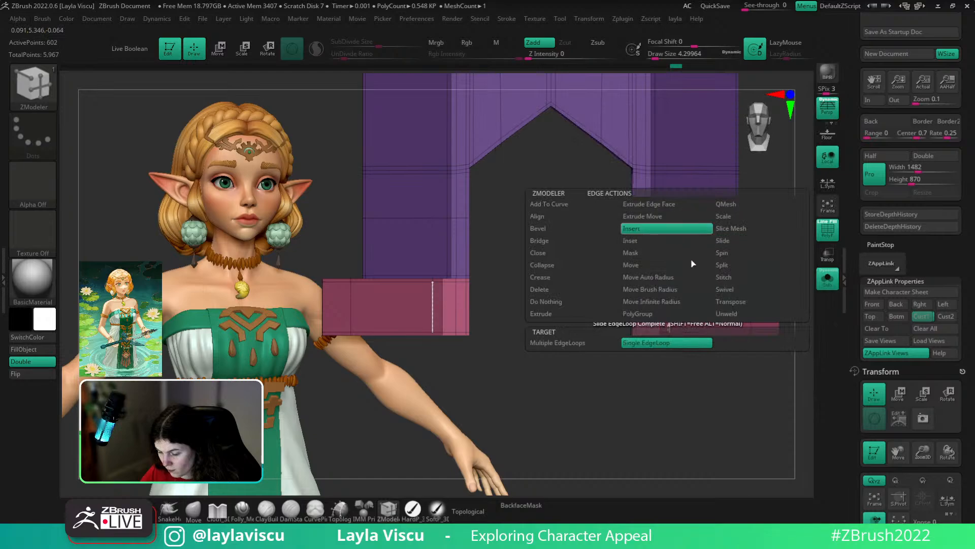
pyautogui.click(673, 308)
pyautogui.keyDown('ctrl'); pyautogui.moveTo(669, 332); pyautogui.dragTo(706, 279, button='right'); pyautogui.keyUp('ctrl')
# - Turn on Dynamic Subdiv for the sleeve, hide its polyframe, and show the rest of the sword around it
pyautogui.moveTo(967, 404); pyautogui.dragTo(966, 86)
pyautogui.click(884, 331)
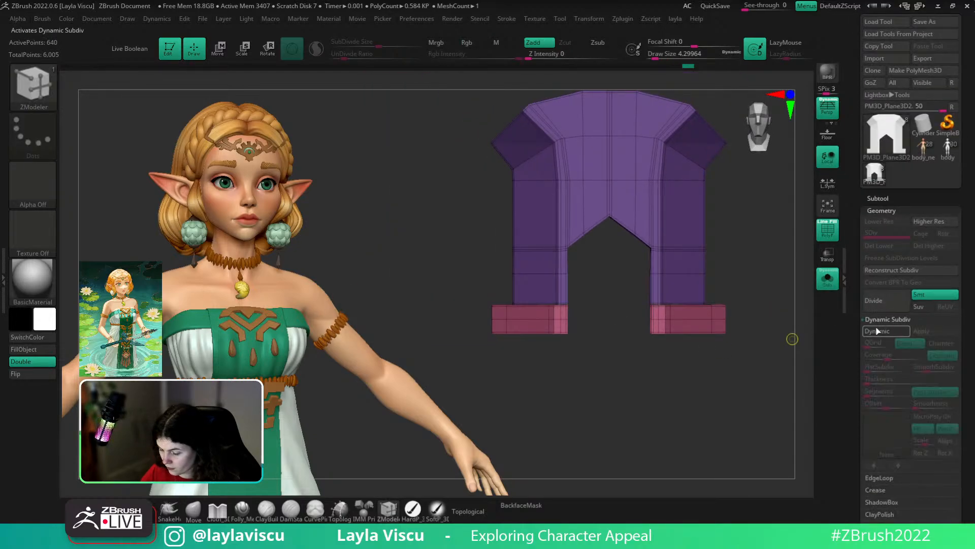
pyautogui.hotkey('shift', 'f')
pyautogui.click(826, 283)
pyautogui.moveTo(746, 348); pyautogui.dragTo(762, 392)
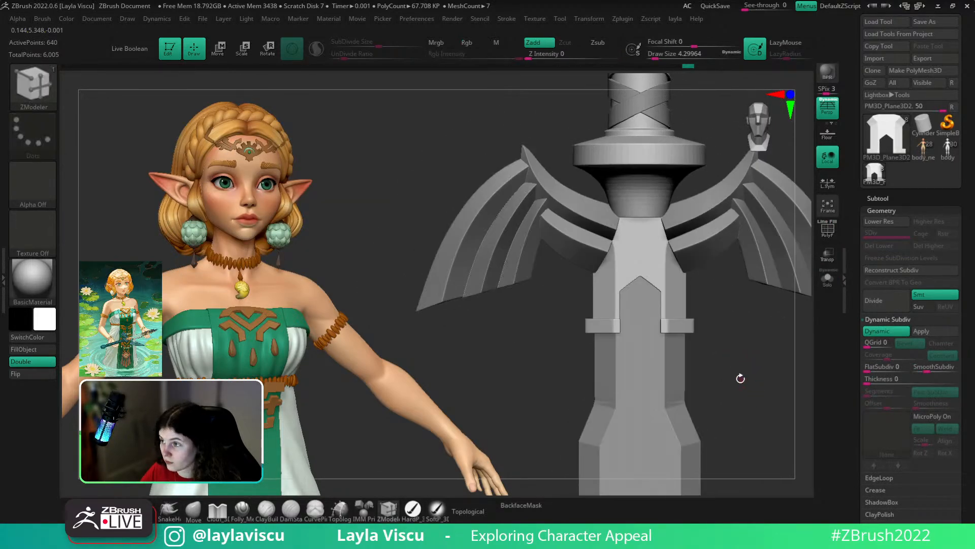
pyautogui.keyDown('ctrl'); pyautogui.moveTo(738, 377); pyautogui.dragTo(785, 389, button='right'); pyautogui.keyUp('ctrl')
# - Return the sleeve to its unsmoothed mesh and slide the vertical edge loop near the band's front corner with ZModeler Slide
pyautogui.hotkey('shift', 'd')
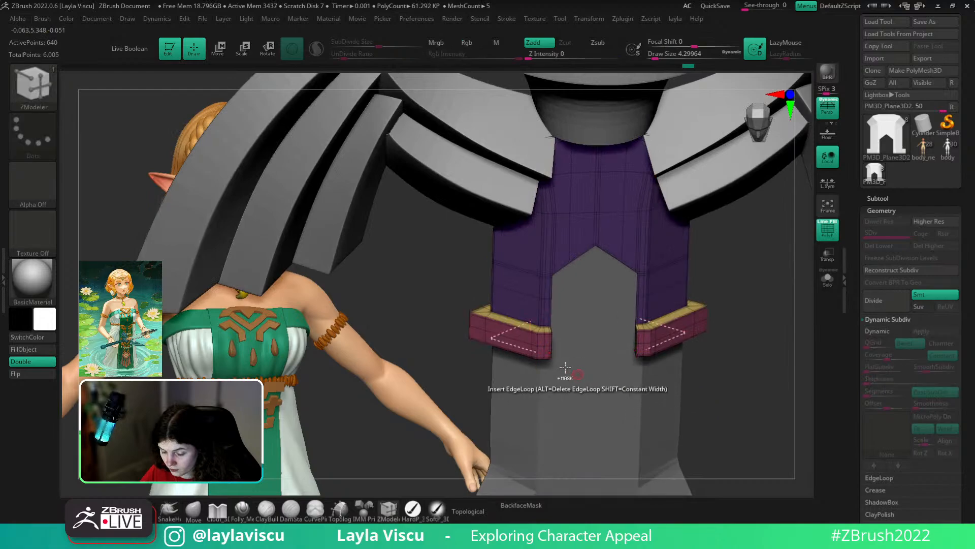
pyautogui.keyDown('ctrl'); pyautogui.moveTo(529, 344); pyautogui.dragTo(560, 375, button='right'); pyautogui.keyUp('ctrl')
pyautogui.press('space')
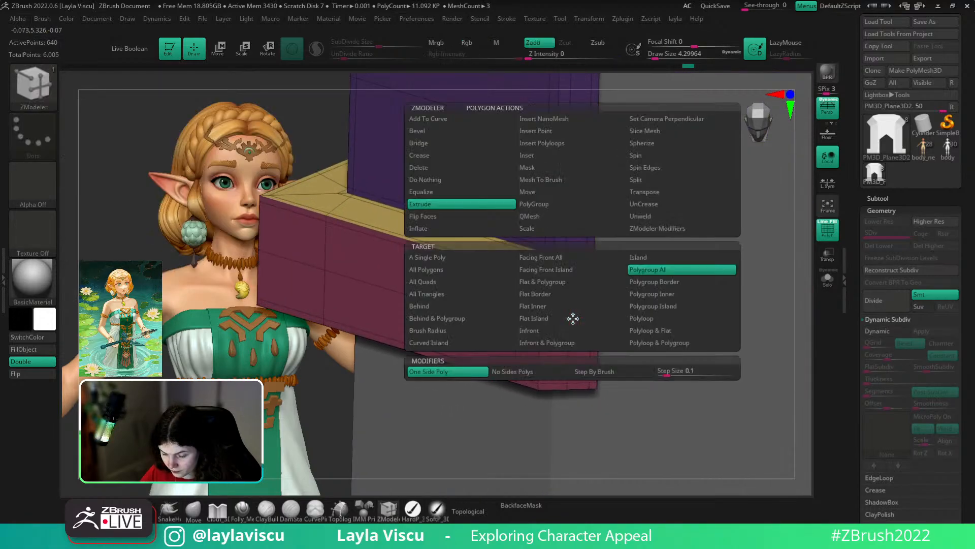
pyautogui.press('space')
pyautogui.click(621, 242)
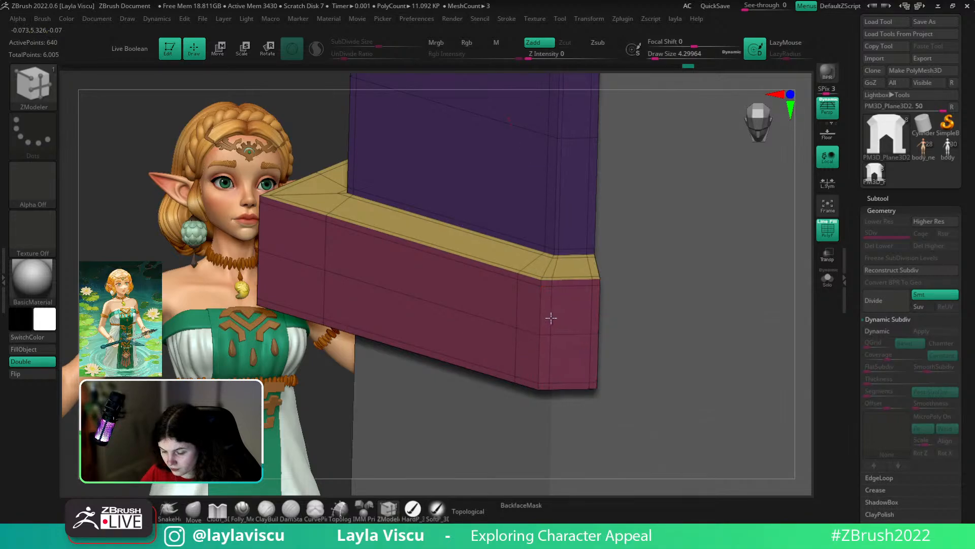
pyautogui.moveTo(551, 318); pyautogui.dragTo(527, 312)
pyautogui.keyDown('ctrl'); pyautogui.moveTo(536, 315); pyautogui.dragTo(407, 327, button='right'); pyautogui.keyUp('ctrl')
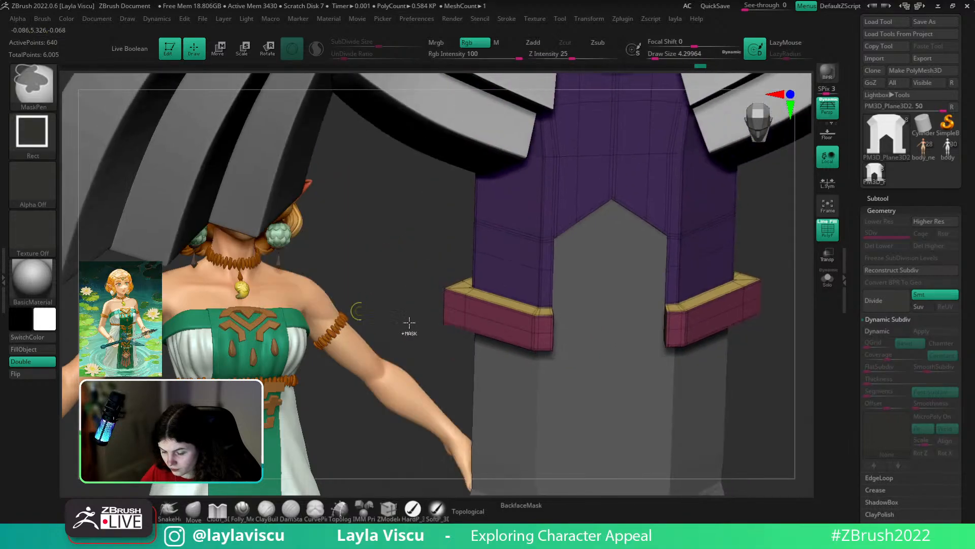
# - Slide the edge loop near the corner on the band's outer side
pyautogui.keyDown('shift'); pyautogui.moveTo(742, 394); pyautogui.dragTo(565, 331); pyautogui.keyUp('shift')
pyautogui.keyDown('ctrl'); pyautogui.moveTo(565, 332); pyautogui.dragTo(553, 325, button='right'); pyautogui.keyUp('ctrl')
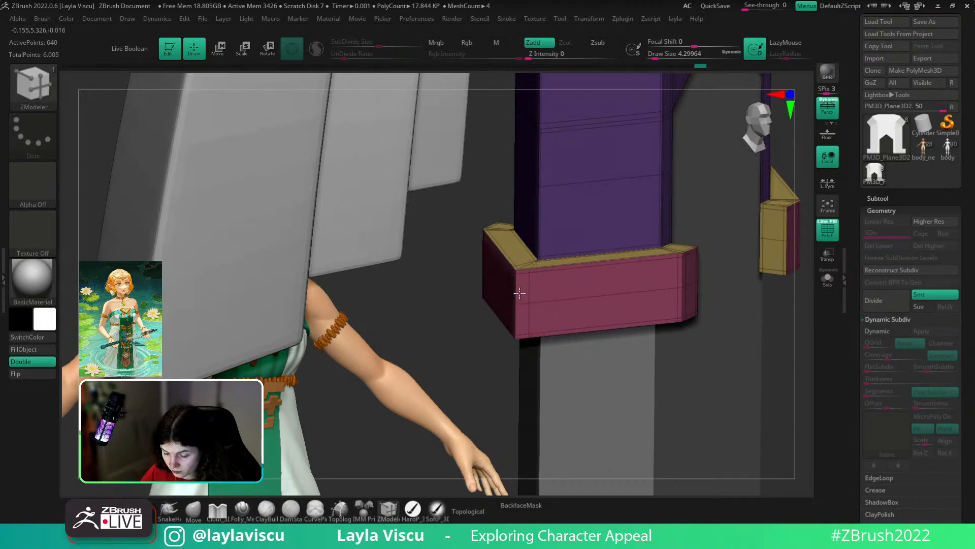
pyautogui.click(510, 293)
pyautogui.keyDown('ctrl'); pyautogui.moveTo(511, 293); pyautogui.dragTo(497, 318, button='right'); pyautogui.keyUp('ctrl')
pyautogui.keyDown('shift'); pyautogui.moveTo(752, 345); pyautogui.dragTo(772, 366); pyautogui.keyUp('shift')
# - Reactivate Dynamic Subdiv on the sleeve, hide the polyframe, and review the band on the whole sword
pyautogui.click(887, 331)
pyautogui.hotkey('shift', 'f')
pyautogui.keyDown('ctrl'); pyautogui.moveTo(773, 365); pyautogui.dragTo(681, 353, button='right'); pyautogui.keyUp('ctrl')
pyautogui.moveTo(681, 353)
pyautogui.mouseDown()
pyautogui.moveTo(785, 354)
pyautogui.moveTo(688, 366)
pyautogui.moveTo(725, 385)
pyautogui.mouseUp()
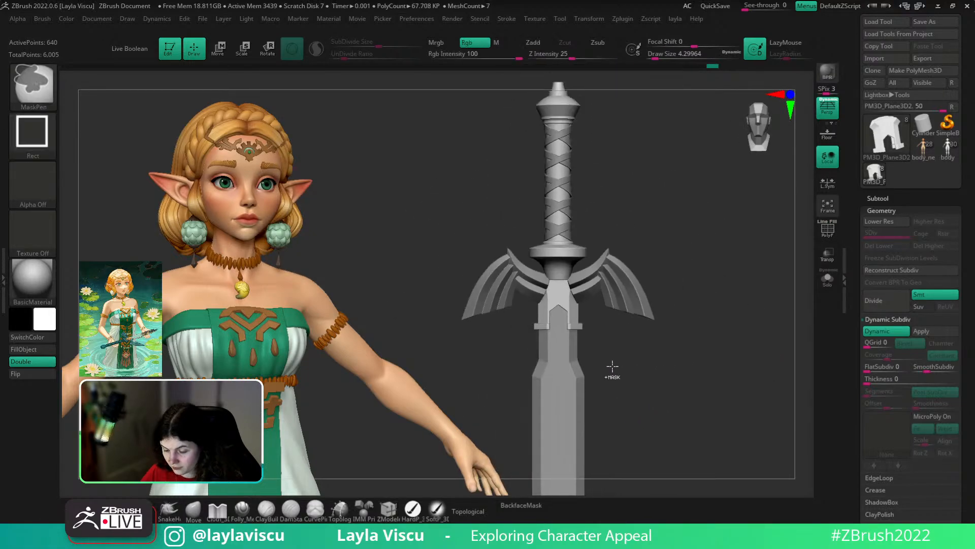
pyautogui.moveTo(609, 375)
pyautogui.mouseDown()
pyautogui.moveTo(682, 403)
pyautogui.moveTo(636, 369)
pyautogui.moveTo(731, 360)
pyautogui.moveTo(634, 340)
pyautogui.mouseUp()
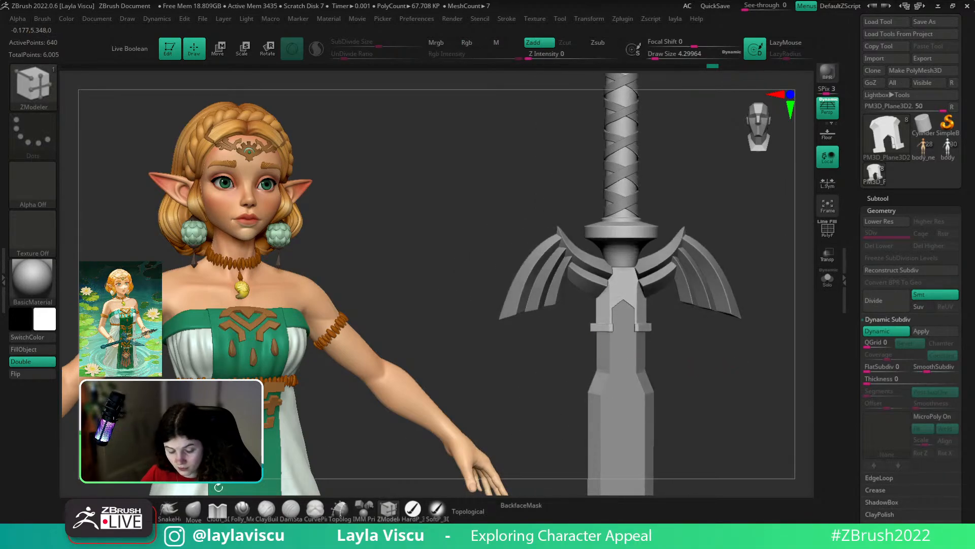
# - Select the Move brush, recall the Cust1 view, and compare the sword with the reference image
pyautogui.click(199, 513)
pyautogui.keyDown('ctrl'); pyautogui.moveTo(625, 339); pyautogui.dragTo(745, 306, button='right'); pyautogui.keyUp('ctrl')
pyautogui.moveTo(972, 89); pyautogui.dragTo(973, 474)
pyautogui.moveTo(974, 30); pyautogui.dragTo(971, 523)
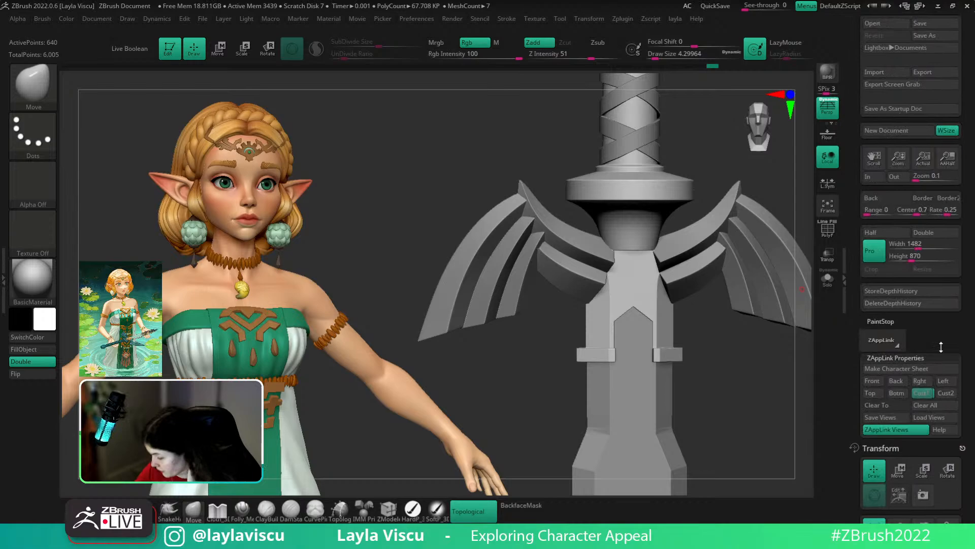
pyautogui.click(930, 394)
pyautogui.hotkey('shift', 'z')
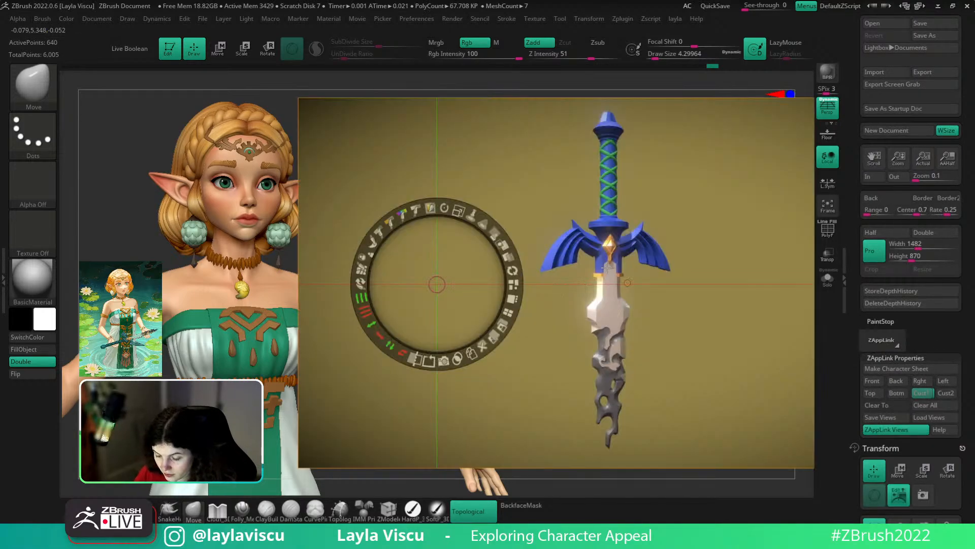
pyautogui.hotkey('shift', 'z')
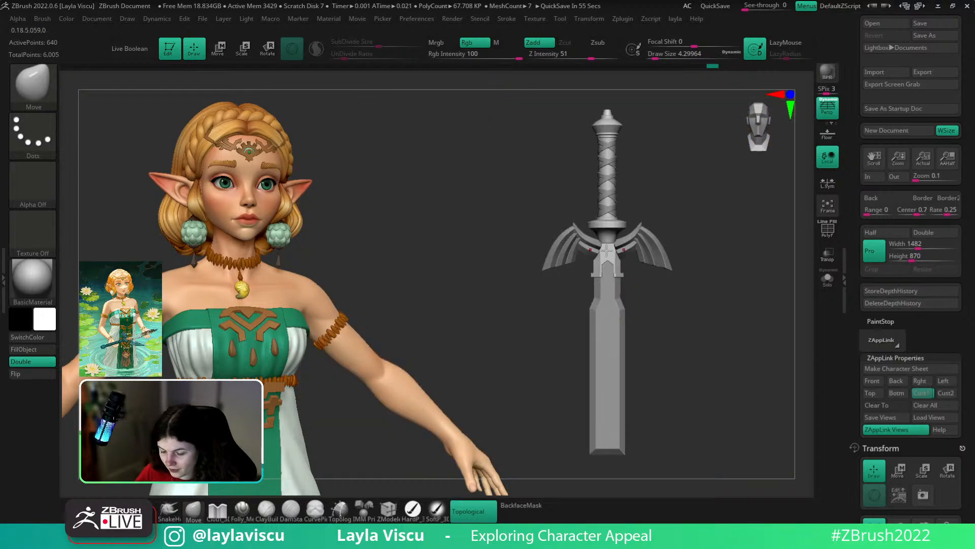
# - Recall the Cust1 view, show the reference image, and lower its opacity so the sword shows through
pyautogui.click(896, 381)
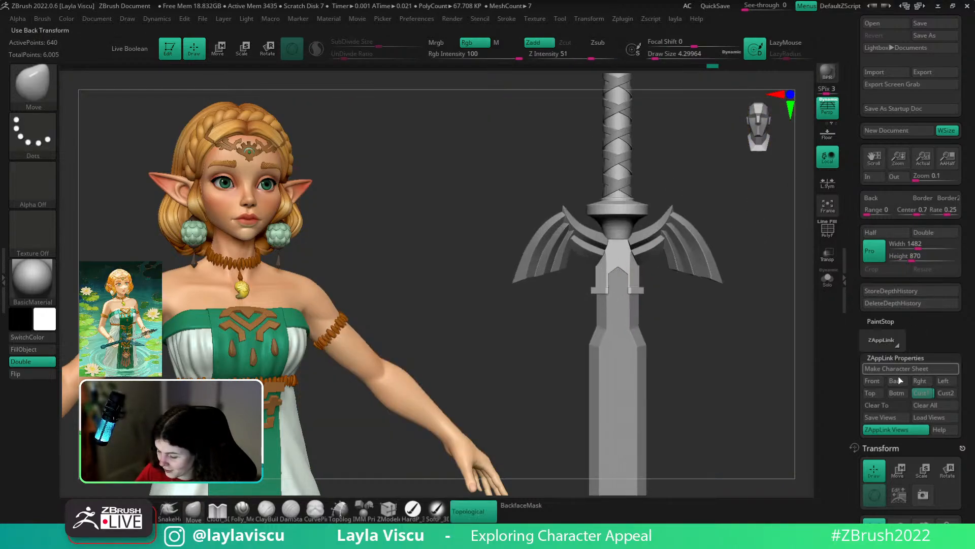
pyautogui.click(915, 394)
pyautogui.hotkey('shift', 'z')
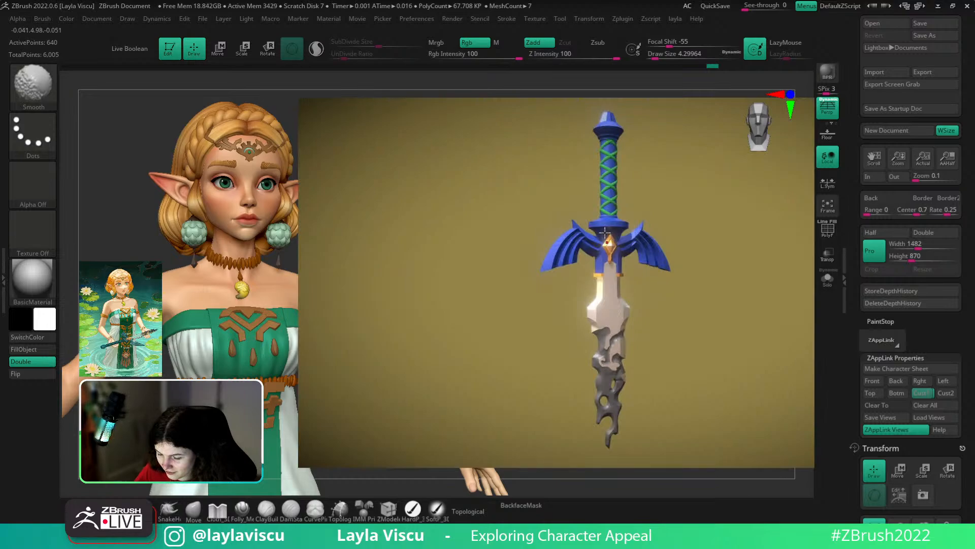
pyautogui.hotkey('shift', 'z')
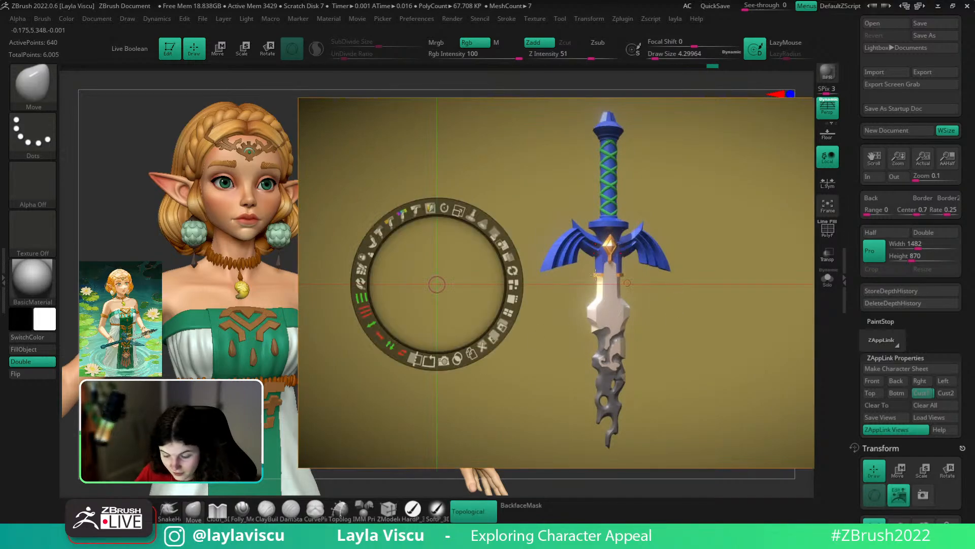
pyautogui.moveTo(499, 231); pyautogui.dragTo(460, 211)
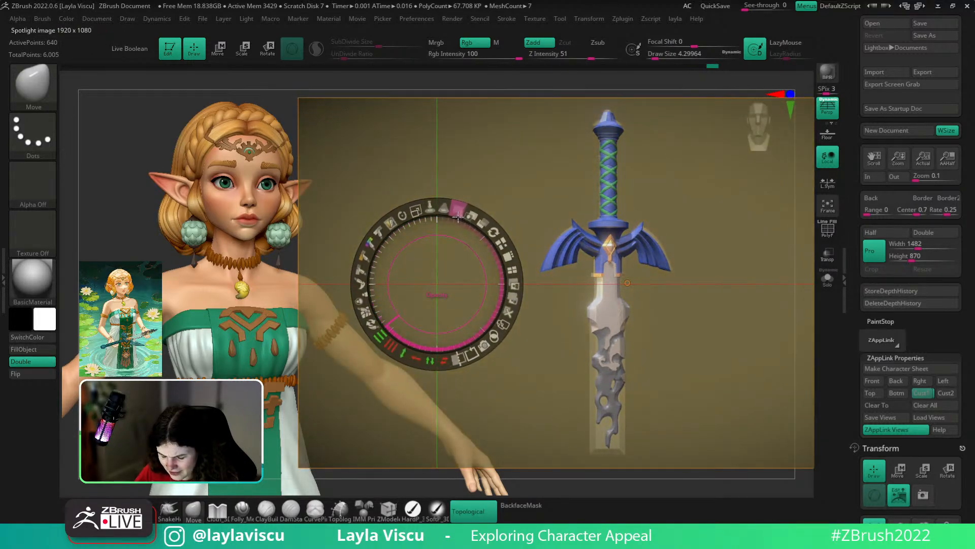
pyautogui.press('z')
# - Append a Cube3D to the sword as a new subtool and make it active
pyautogui.scroll(-10, 926, 381)
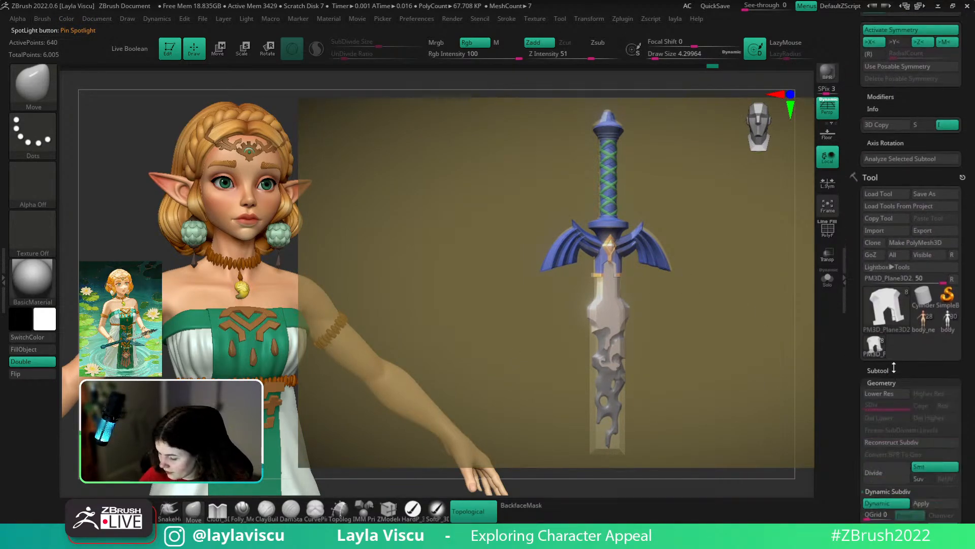
pyautogui.click(878, 370)
pyautogui.click(924, 479)
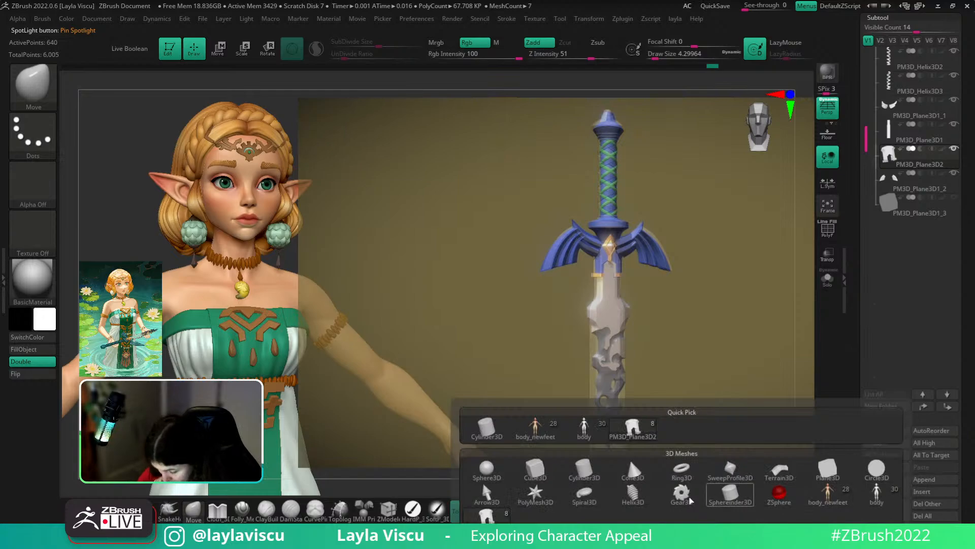
pyautogui.click(535, 470)
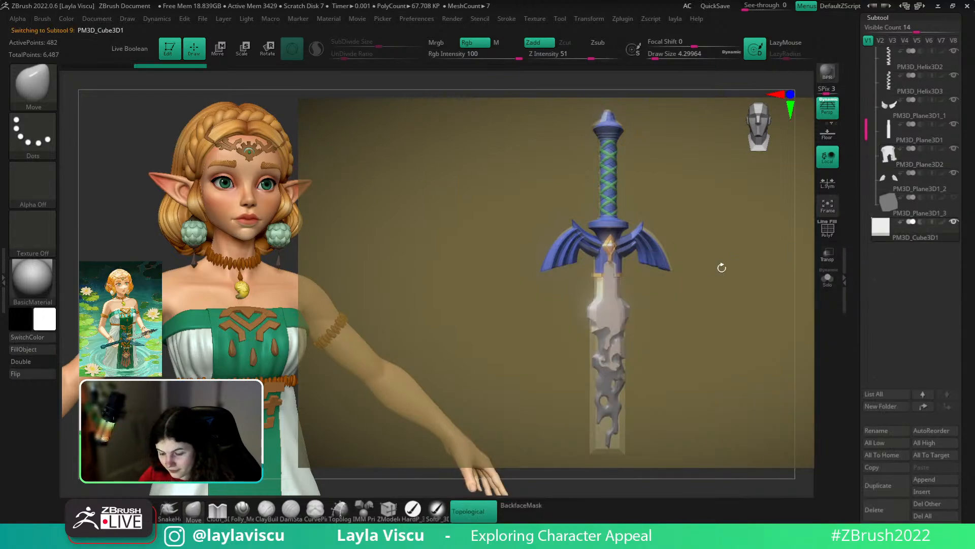
# - Try to move the new cube down along Y toward the crossguard, with its polyframe shown
pyautogui.press('w')
pyautogui.keyDown('ctrl'); pyautogui.moveTo(750, 320); pyautogui.dragTo(645, 305, button='right'); pyautogui.keyUp('ctrl')
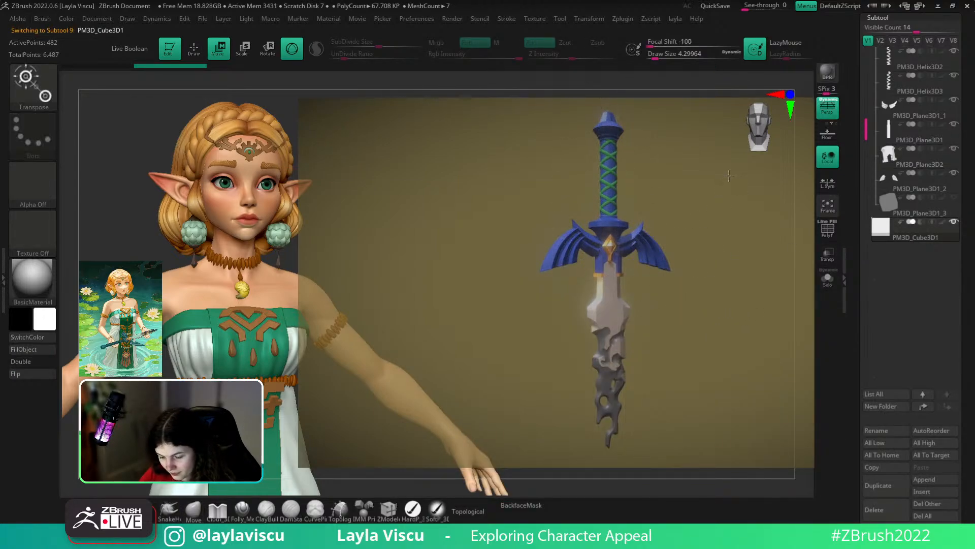
pyautogui.keyDown('alt'); pyautogui.moveTo(730, 174); pyautogui.dragTo(719, 454, button='right'); pyautogui.keyUp('alt')
pyautogui.keyDown('alt'); pyautogui.moveTo(701, 349); pyautogui.dragTo(699, 485, button='right'); pyautogui.keyUp('alt')
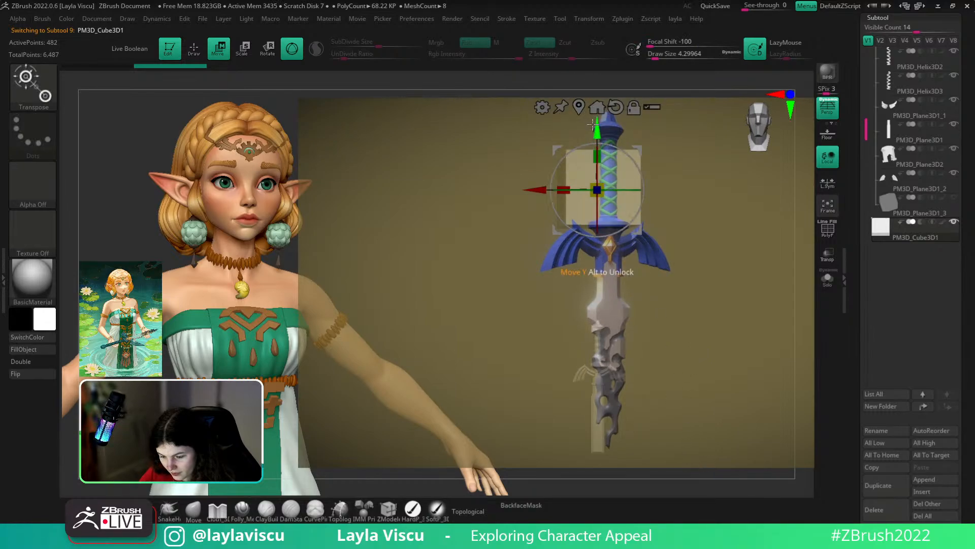
pyautogui.moveTo(597, 130); pyautogui.dragTo(596, 316)
pyautogui.keyDown('alt'); pyautogui.moveTo(717, 374); pyautogui.dragTo(693, 270, button='right'); pyautogui.keyUp('alt')
pyautogui.hotkey('shift', 'f')
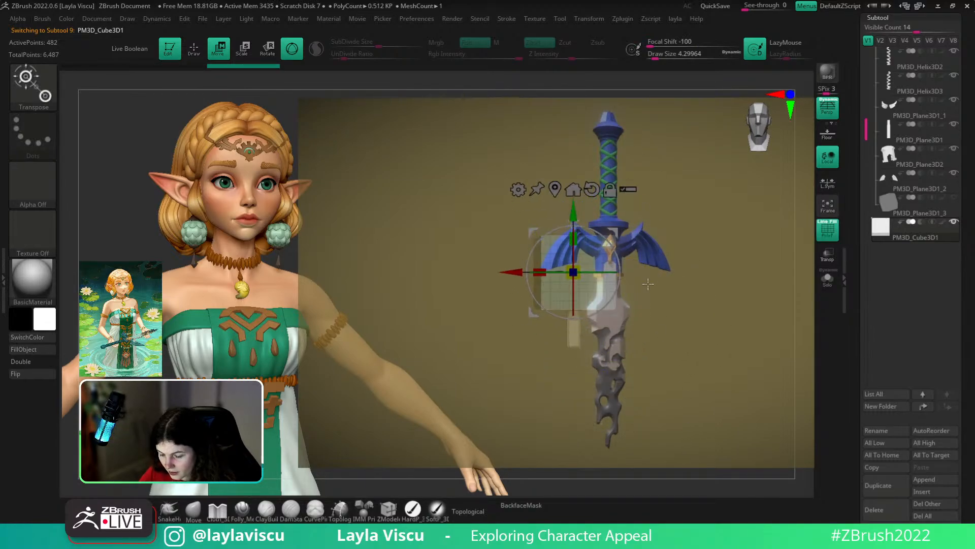
pyautogui.hotkey('ctrl', 'z')
# - Isolate the new cube and reinitialize it as a QCube with a resolution of 2 on each axis
pyautogui.moveTo(969, 327); pyautogui.dragTo(967, 173)
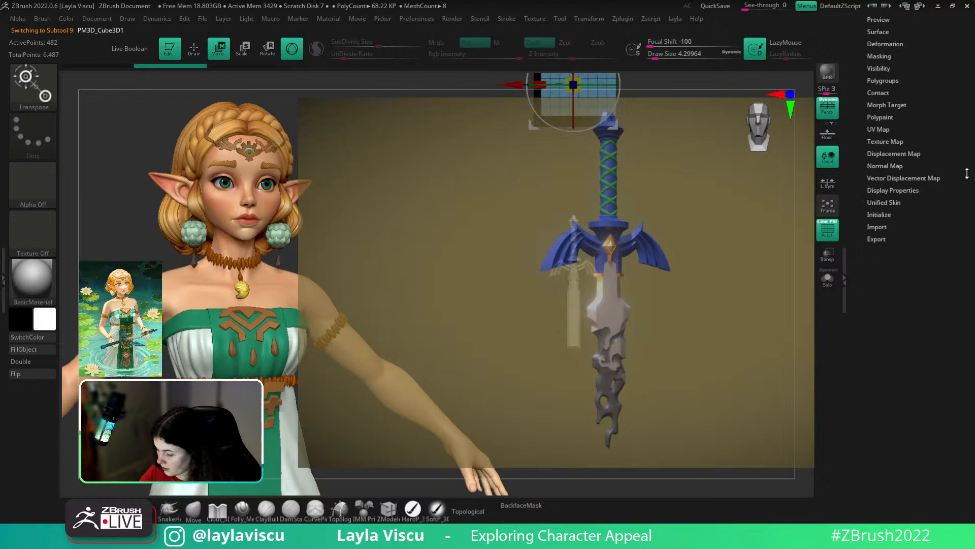
pyautogui.click(889, 213)
pyautogui.keyDown('alt'); pyautogui.moveTo(772, 234); pyautogui.dragTo(768, 320, button='right'); pyautogui.keyUp('alt')
pyautogui.click(823, 282)
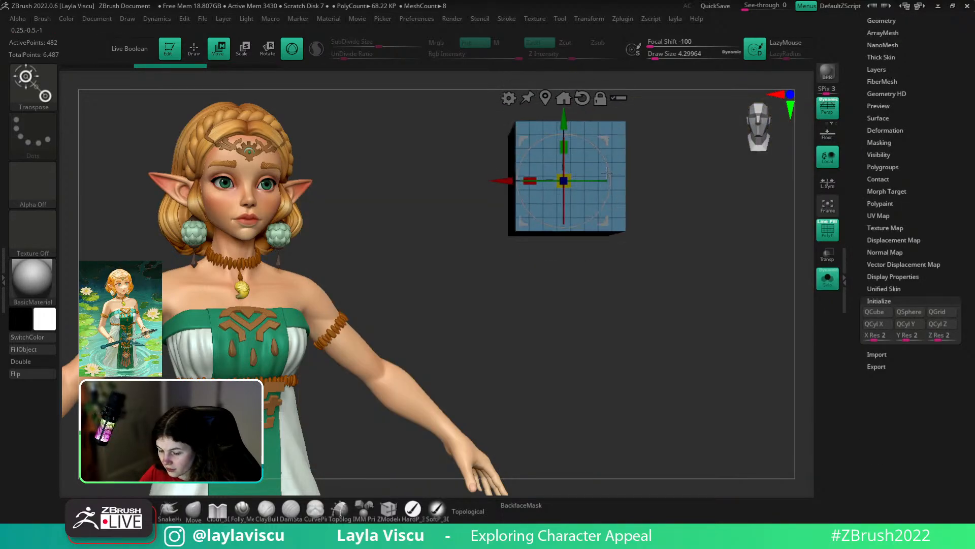
pyautogui.moveTo(709, 223); pyautogui.dragTo(796, 339)
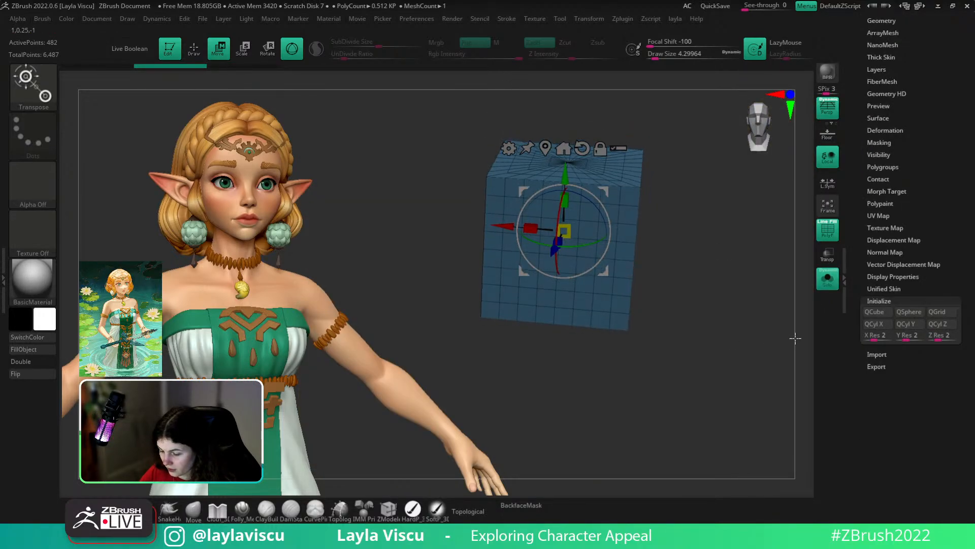
pyautogui.click(875, 312)
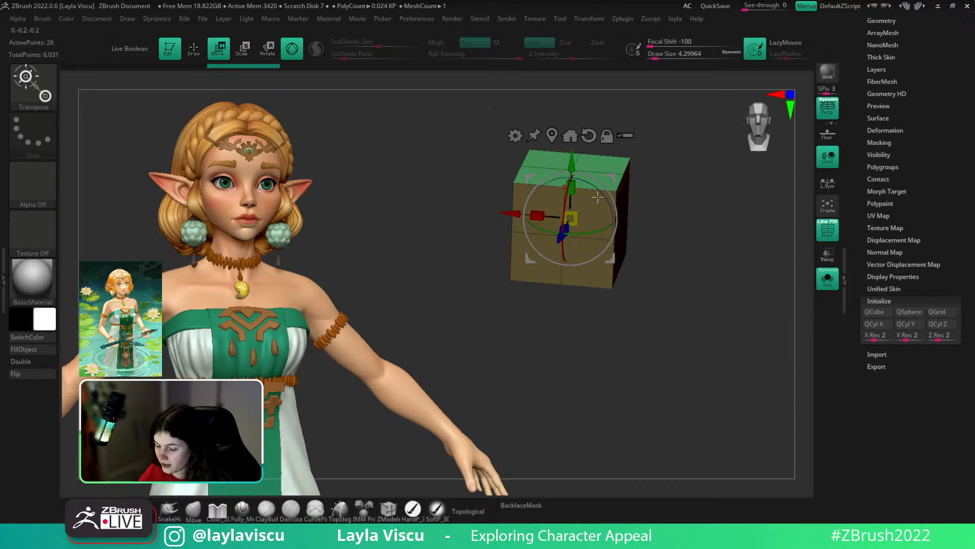
# - Set the cube's X, Y and Z resolution to 1 and regenerate it as a QCube
pyautogui.click(878, 337)
pyautogui.write('1')
pyautogui.click(917, 336)
pyautogui.write('1')
pyautogui.click(943, 337)
pyautogui.write('1')
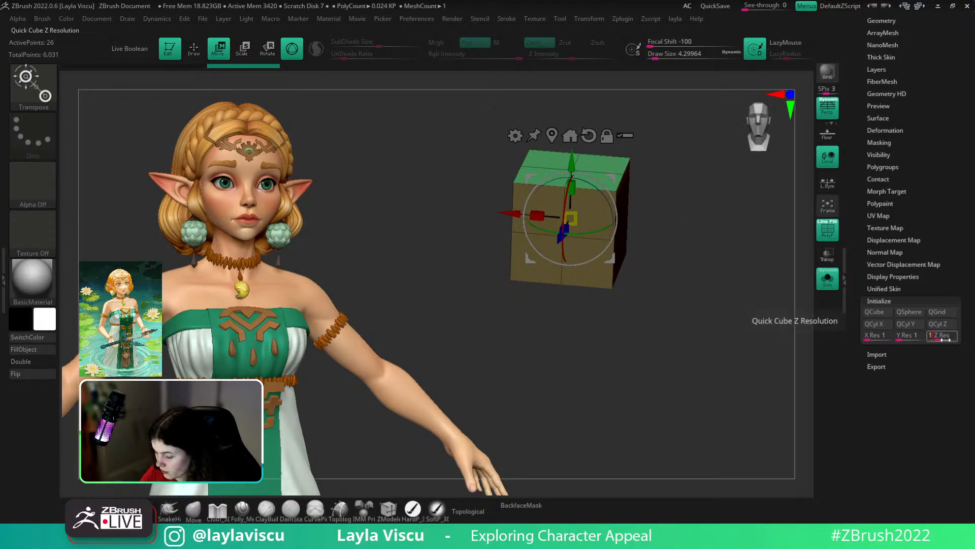
pyautogui.click(880, 313)
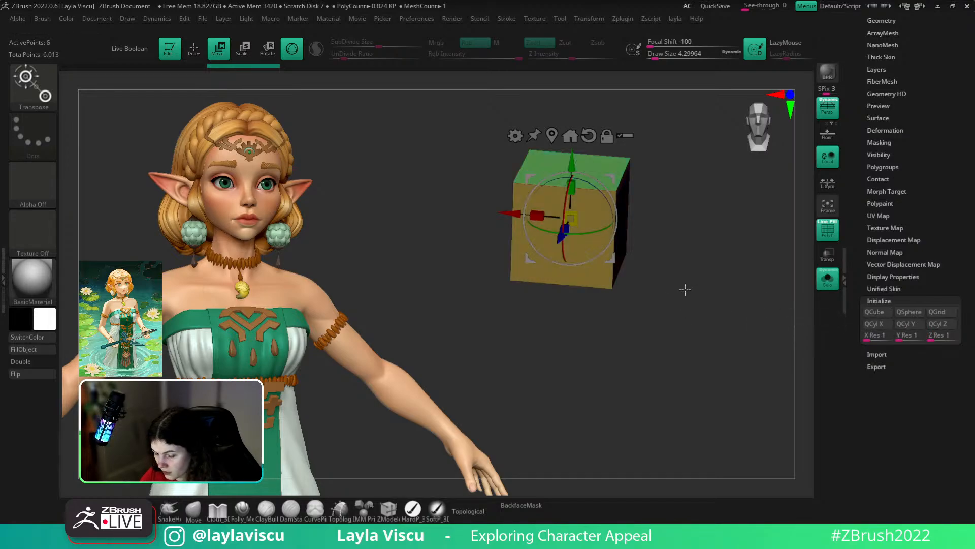
# - Rotate the single-segment QCube 45 degrees so its front face forms a diamond, and select the Move brush
pyautogui.moveTo(617, 243); pyautogui.dragTo(601, 277)
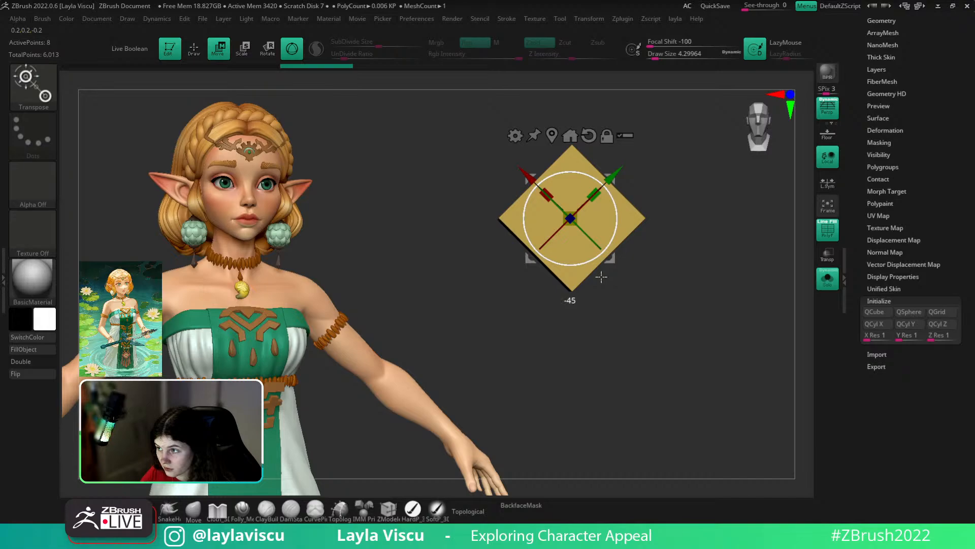
pyautogui.moveTo(602, 276); pyautogui.dragTo(574, 270)
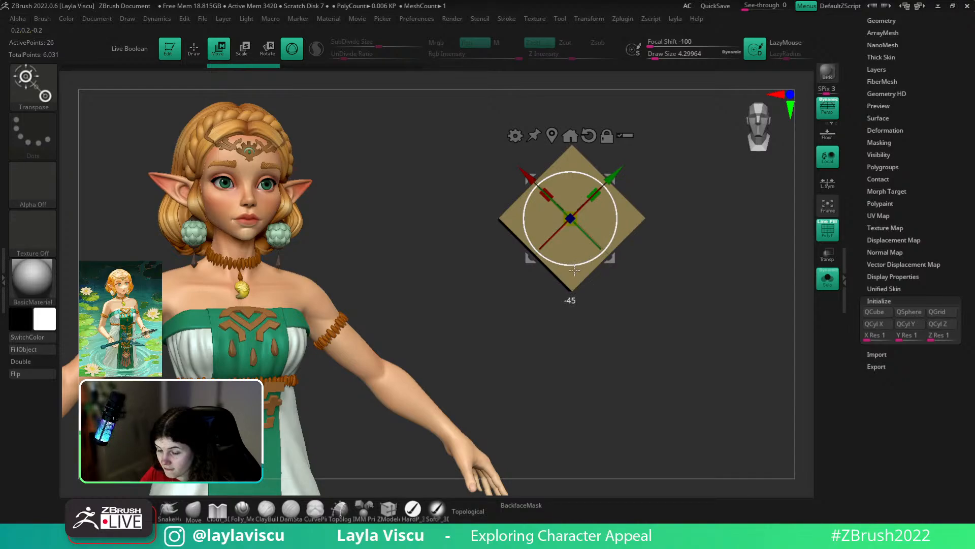
pyautogui.moveTo(575, 271); pyautogui.dragTo(574, 270)
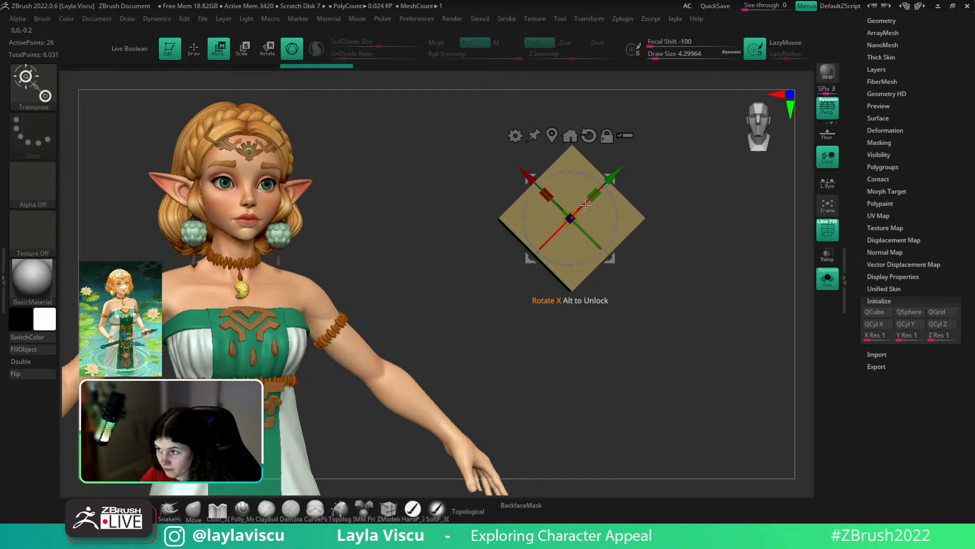
pyautogui.click(874, 312)
pyautogui.moveTo(613, 242); pyautogui.dragTo(595, 259)
pyautogui.click(193, 510)
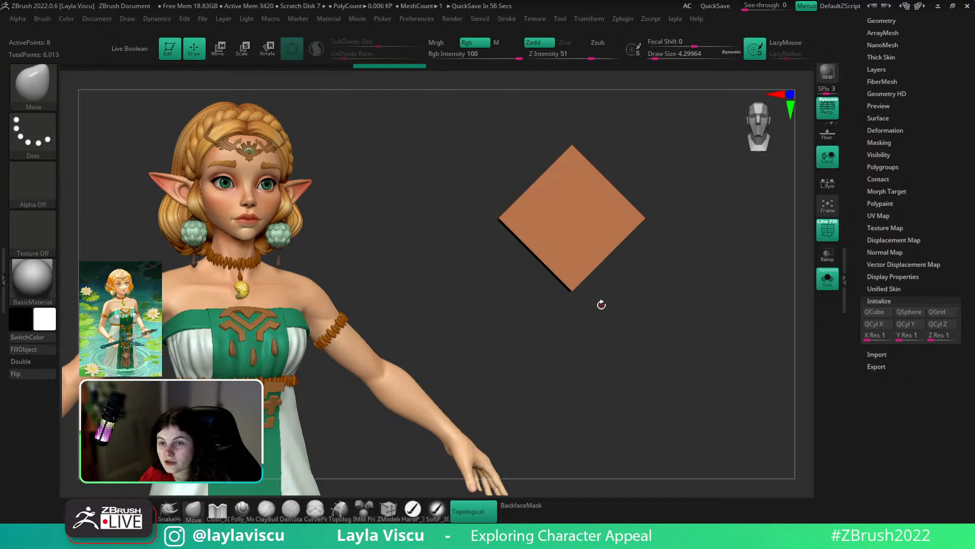
# - Leave solo mode, check the diamond against the reference image, and stretch it along the vertical Y axis
pyautogui.click(829, 280)
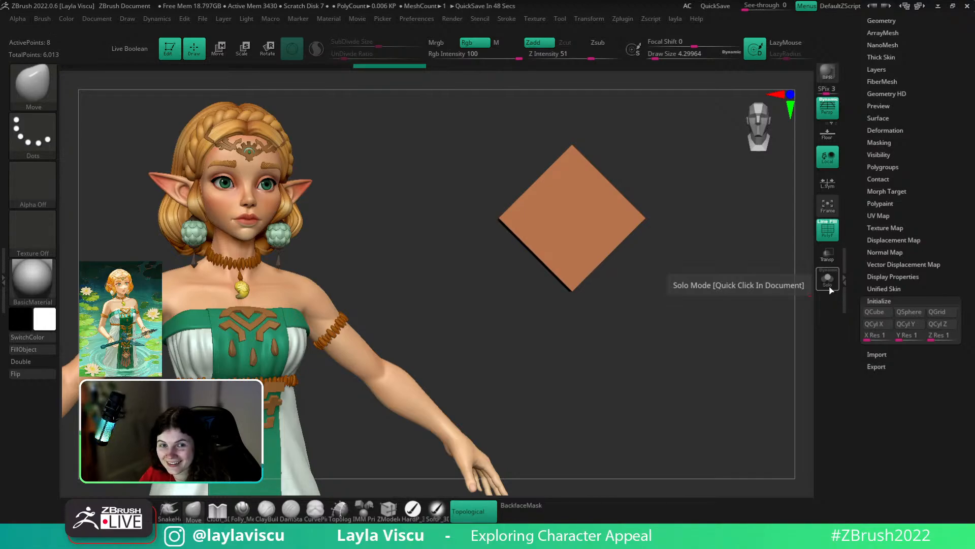
pyautogui.hotkey('shift', 'z')
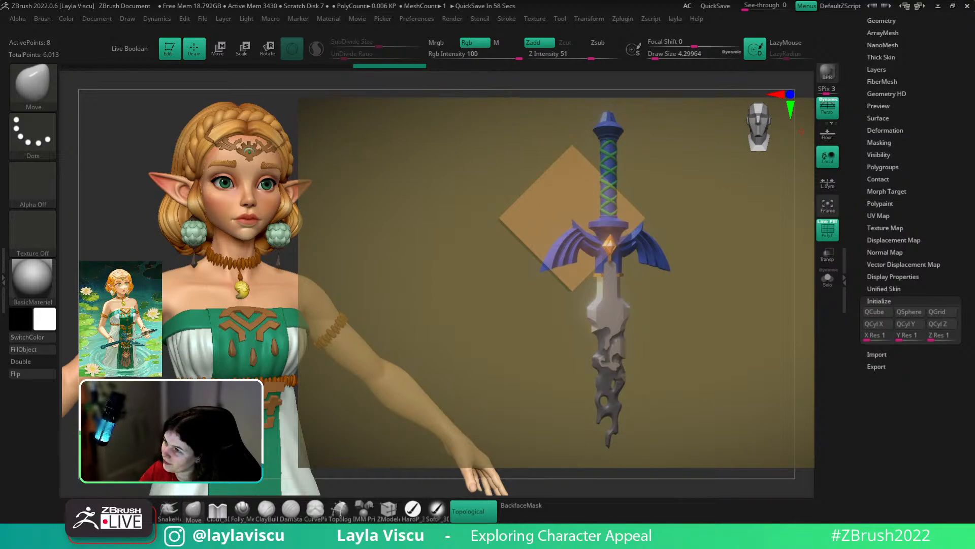
pyautogui.press('shift')
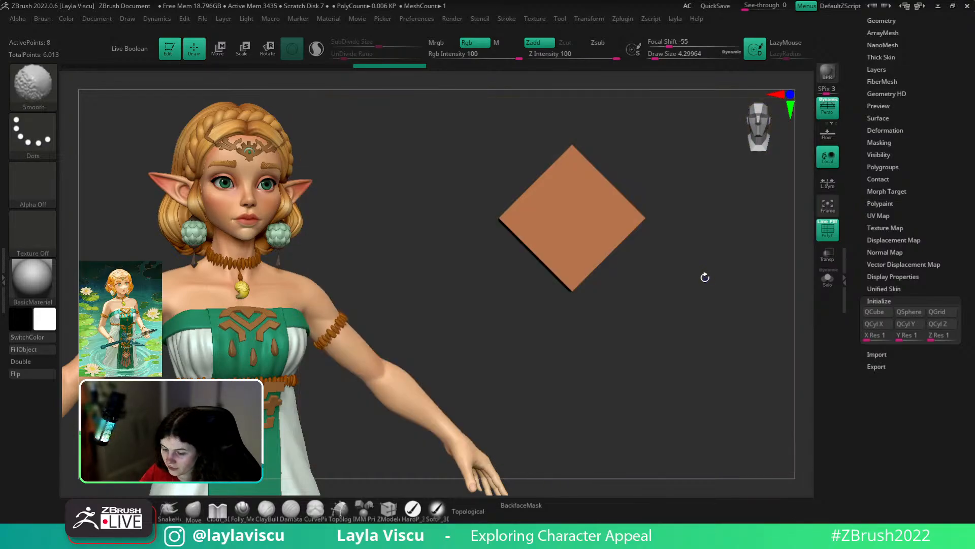
pyautogui.press('w')
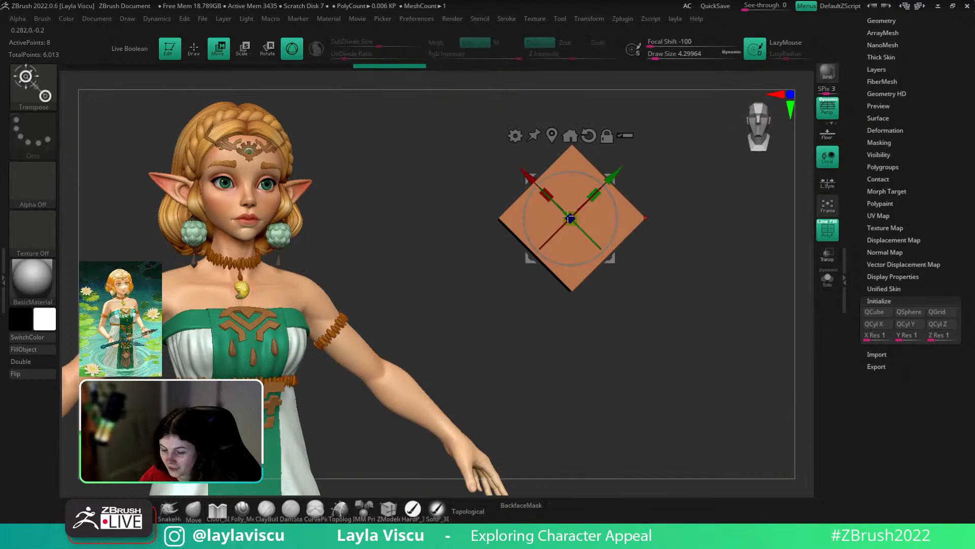
pyautogui.moveTo(570, 185); pyautogui.dragTo(592, 160)
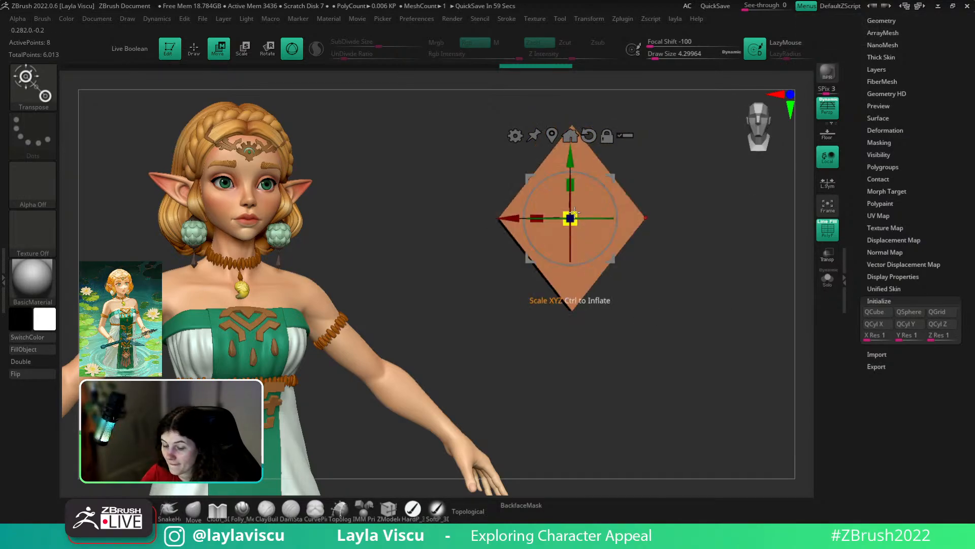
# - Shrink the diamond onto the crossguard's centre and move it forward along Z
pyautogui.moveTo(971, 224); pyautogui.dragTo(957, 335)
pyautogui.click(921, 317)
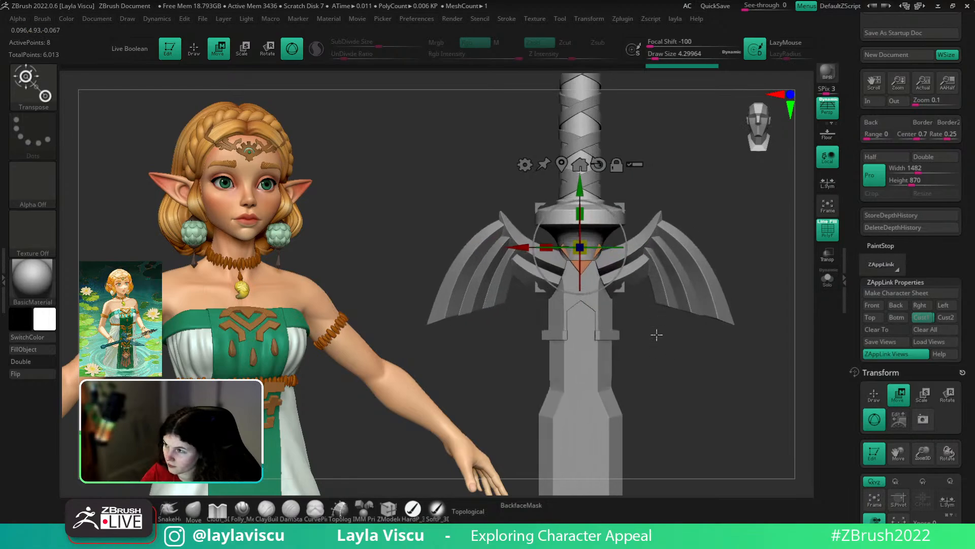
pyautogui.moveTo(727, 178); pyautogui.dragTo(760, 189)
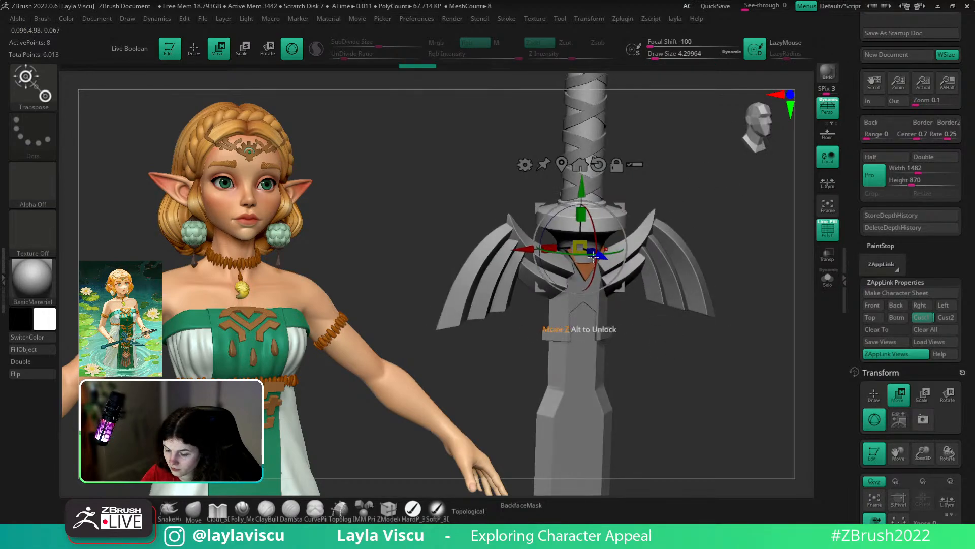
pyautogui.moveTo(602, 255); pyautogui.dragTo(606, 258)
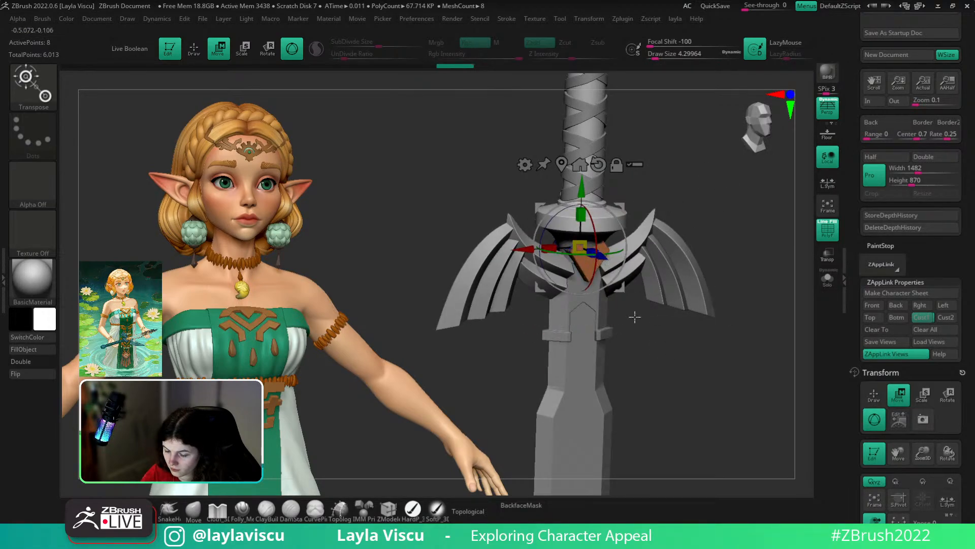
pyautogui.keyDown('shift'); pyautogui.moveTo(633, 316); pyautogui.dragTo(617, 309); pyautogui.keyUp('shift')
# - Lower the diamond along Y to the top of the blade sleeve and adjust its depth along Z
pyautogui.moveTo(584, 186); pyautogui.dragTo(589, 212)
pyautogui.moveTo(582, 277); pyautogui.dragTo(575, 291)
pyautogui.moveTo(661, 345); pyautogui.dragTo(712, 352)
pyautogui.moveTo(599, 280); pyautogui.dragTo(607, 284)
pyautogui.keyDown('shift'); pyautogui.moveTo(460, 402); pyautogui.dragTo(434, 428); pyautogui.keyUp('shift')
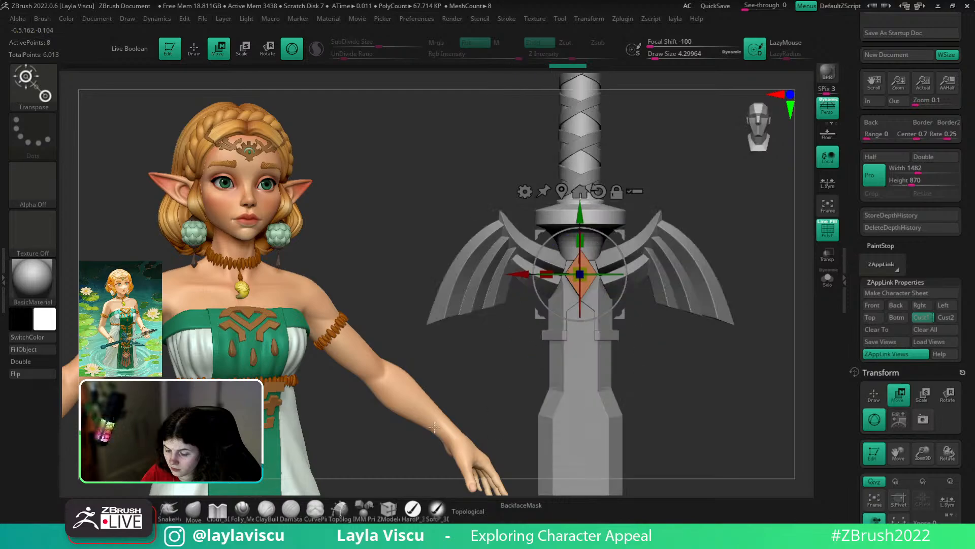
# - Compare the diamond with the reference image from the Cust1 view and nudge it along Y by -0.0067
pyautogui.click(193, 509)
pyautogui.click(922, 317)
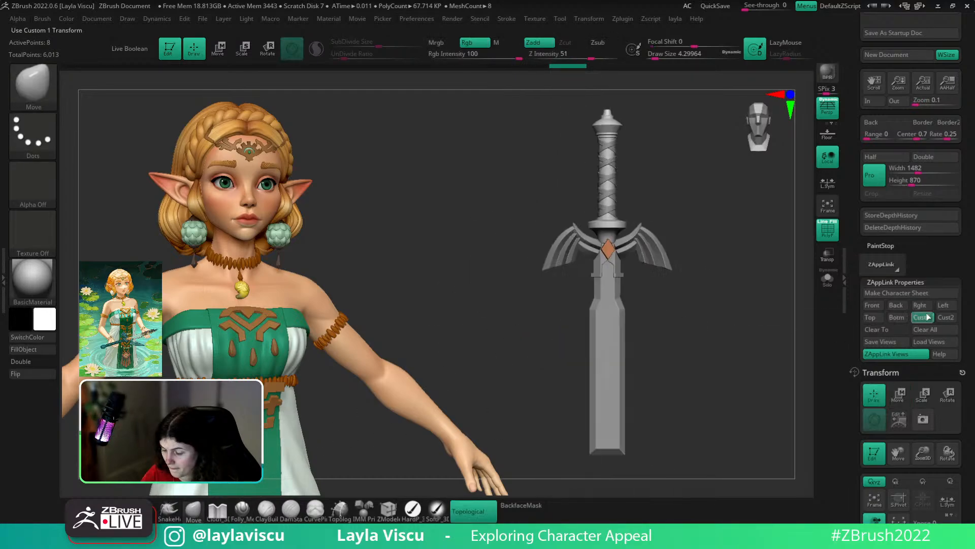
pyautogui.hotkey('shift', 'z')
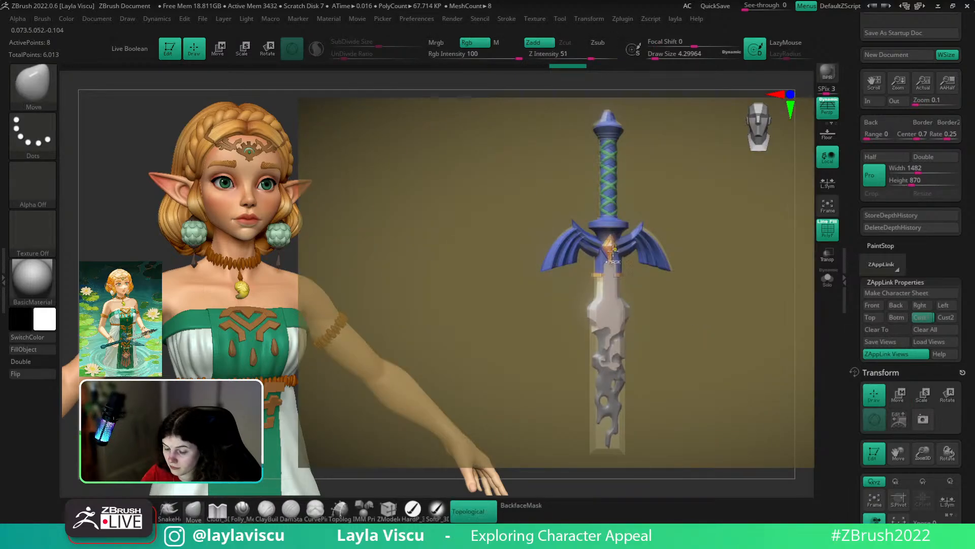
pyautogui.keyDown('alt'); pyautogui.moveTo(643, 299); pyautogui.dragTo(664, 305); pyautogui.keyUp('alt')
pyautogui.press('w')
pyautogui.hotkey('shift', 'z')
pyautogui.moveTo(597, 192); pyautogui.dragTo(597, 192)
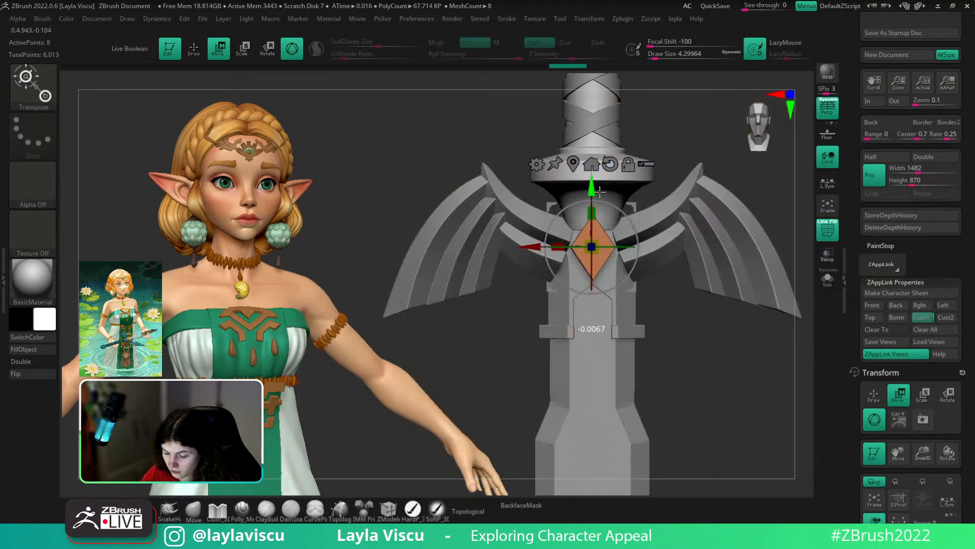
pyautogui.press('q')
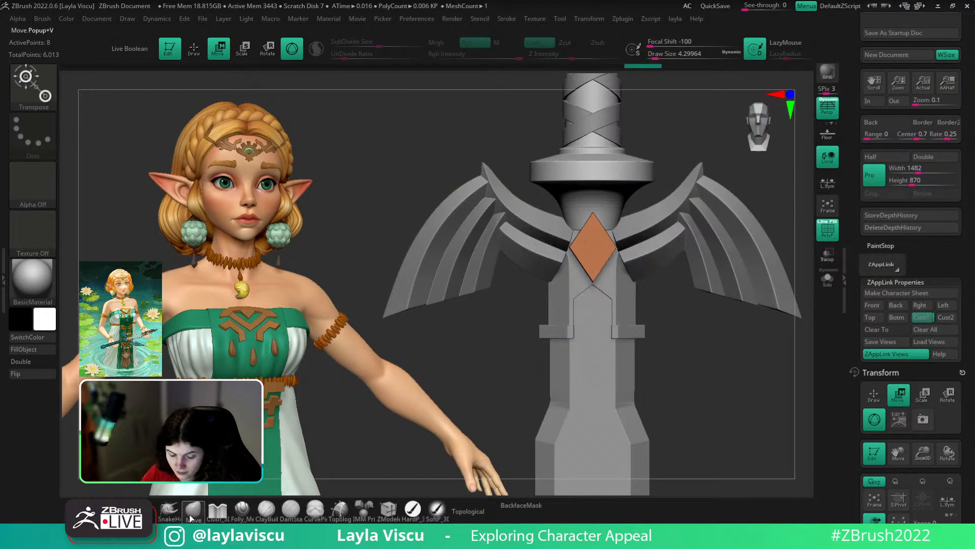
# - Isolate the diamond in side view, thin it along Z, and show the whole sword again
pyautogui.moveTo(730, 409); pyautogui.dragTo(804, 407)
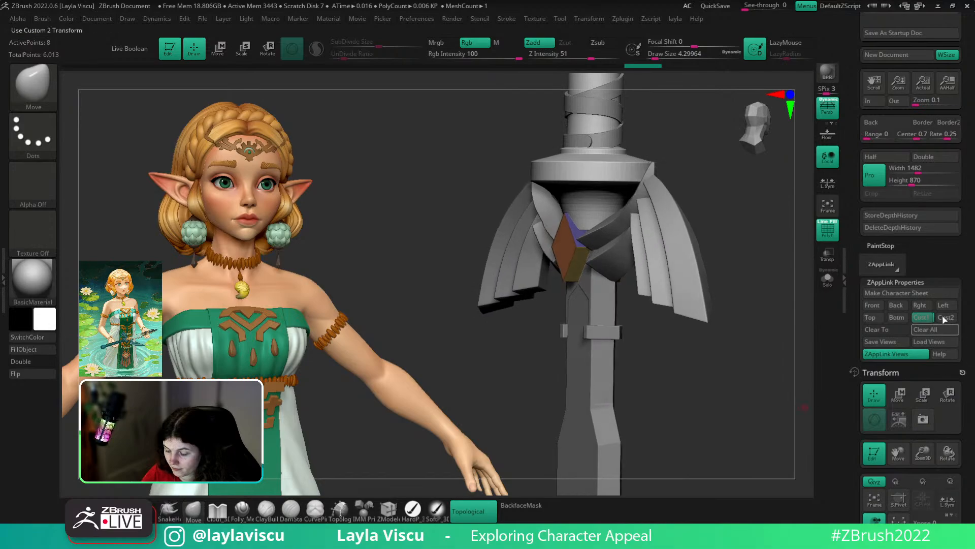
pyautogui.click(922, 317)
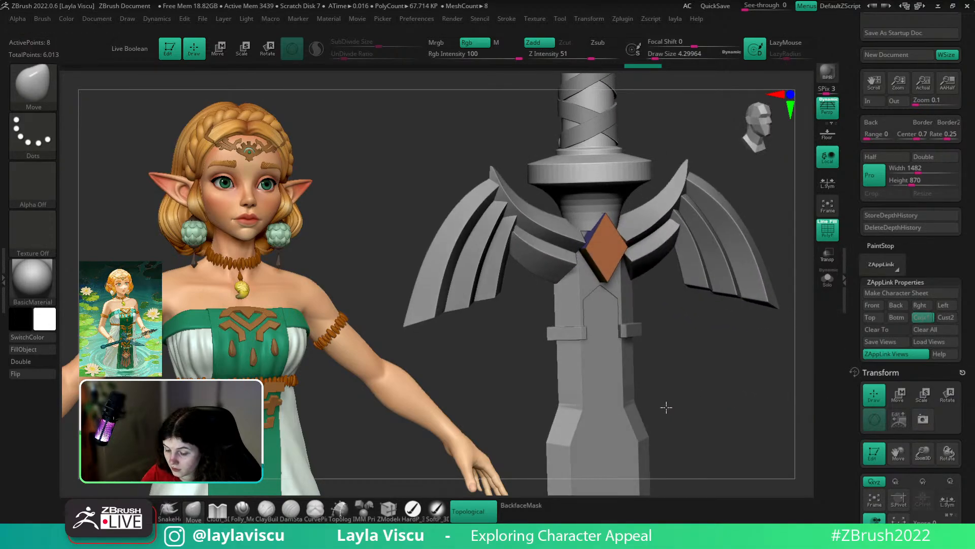
pyautogui.click(821, 288)
pyautogui.keyDown('shift'); pyautogui.moveTo(788, 331); pyautogui.dragTo(758, 366); pyautogui.keyUp('shift')
pyautogui.press('w')
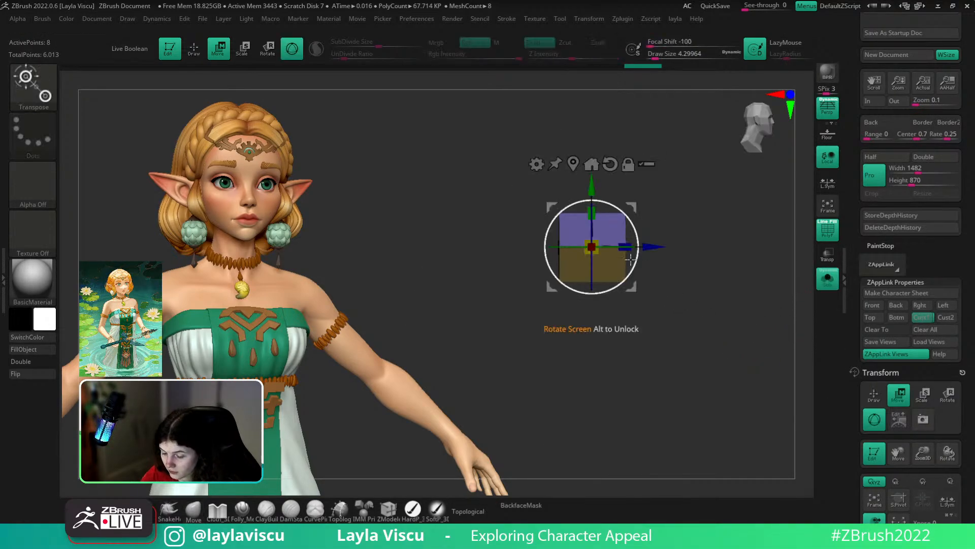
pyautogui.moveTo(670, 246)
pyautogui.mouseDown()
pyautogui.moveTo(729, 247)
pyautogui.moveTo(663, 247)
pyautogui.mouseUp()
pyautogui.click(828, 278)
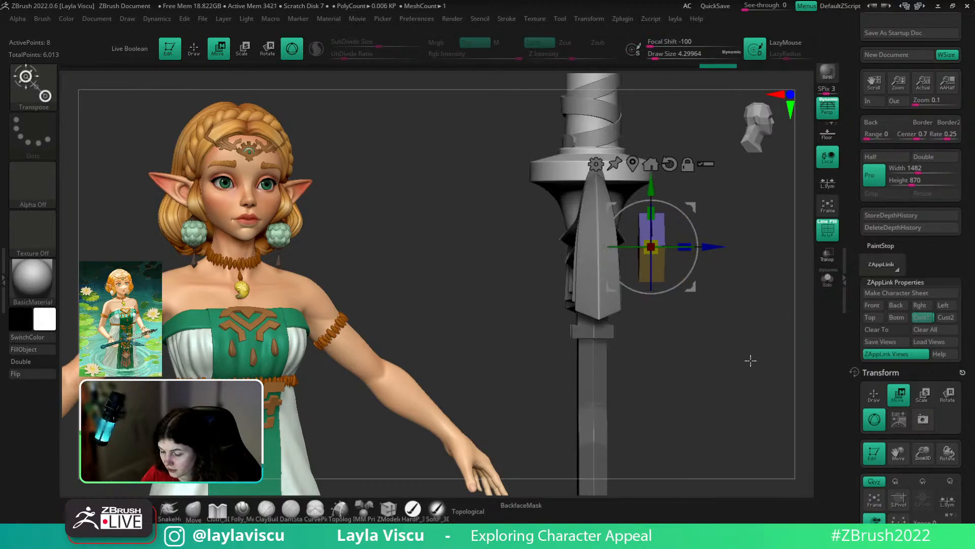
pyautogui.moveTo(751, 361); pyautogui.dragTo(754, 387)
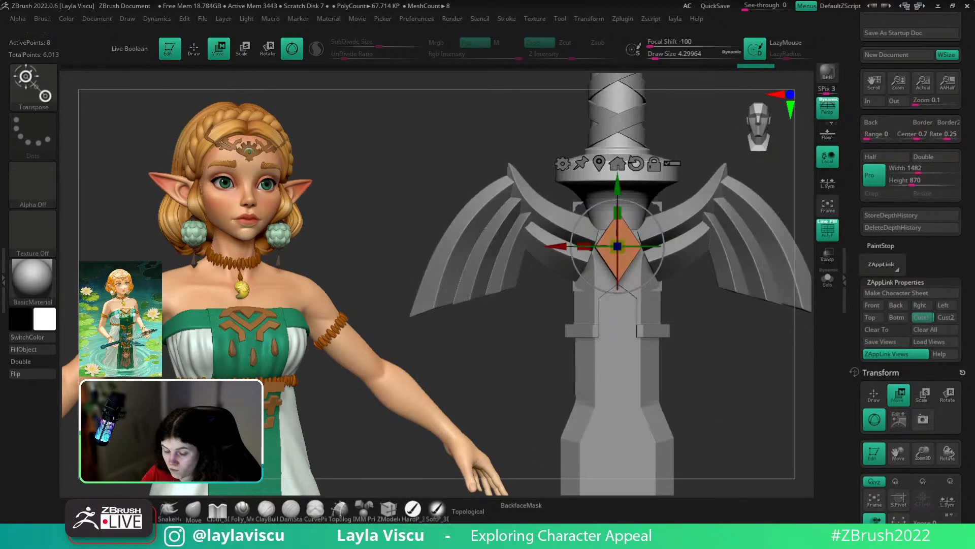
# - Recall the Cust1 view, hide the polyframe, and try raising the diamond along Y against the reference image
pyautogui.click(198, 517)
pyautogui.click(922, 318)
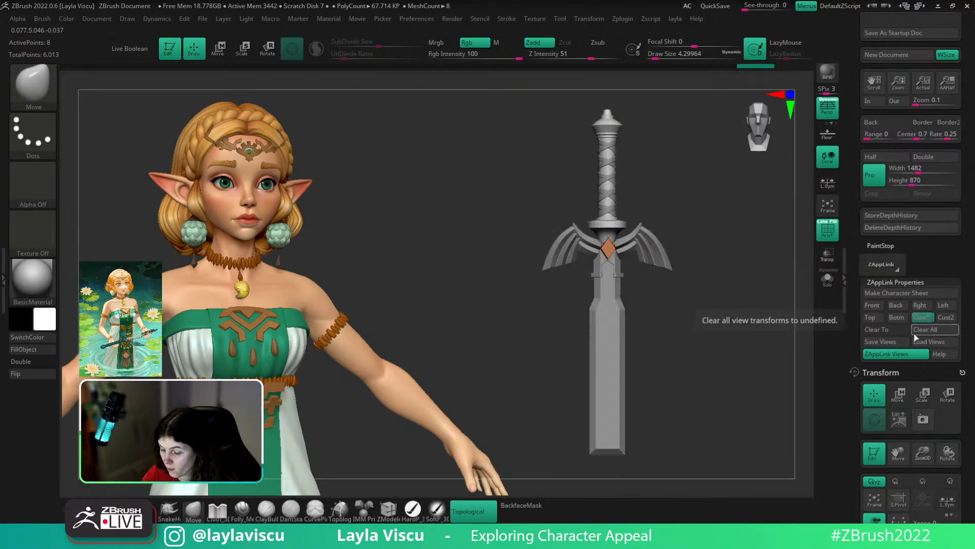
pyautogui.hotkey('shift', 'z')
pyautogui.press('e')
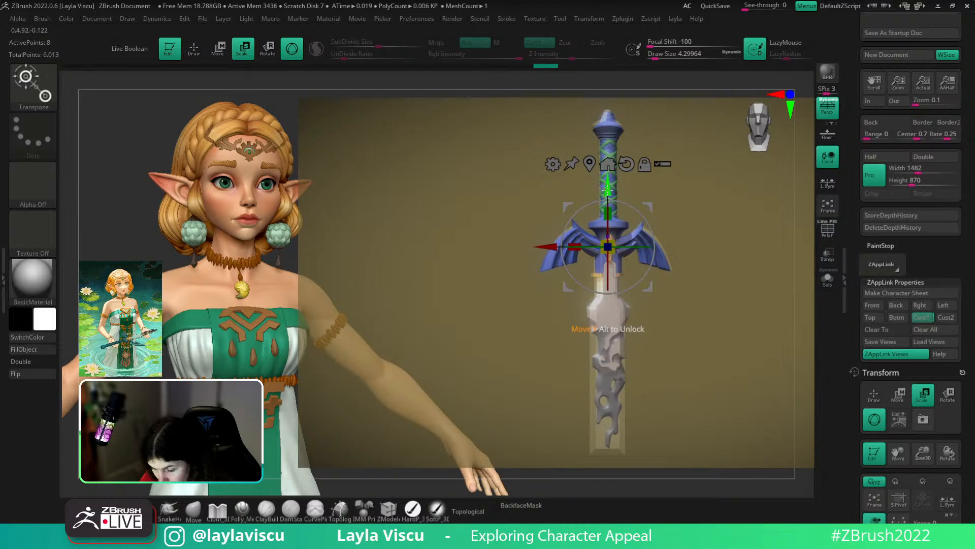
pyautogui.moveTo(607, 189); pyautogui.dragTo(608, 181)
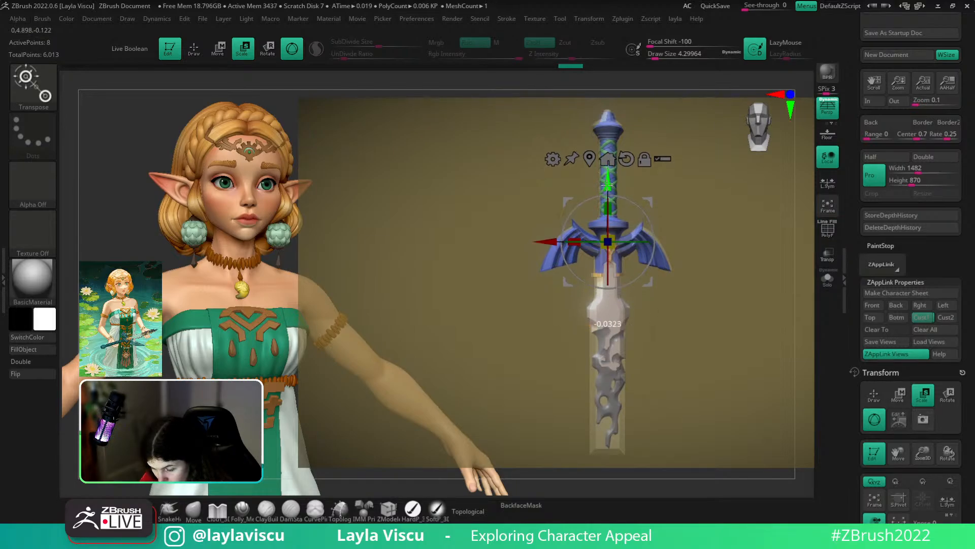
pyautogui.click(830, 281)
pyautogui.hotkey('ctrl', 'z')
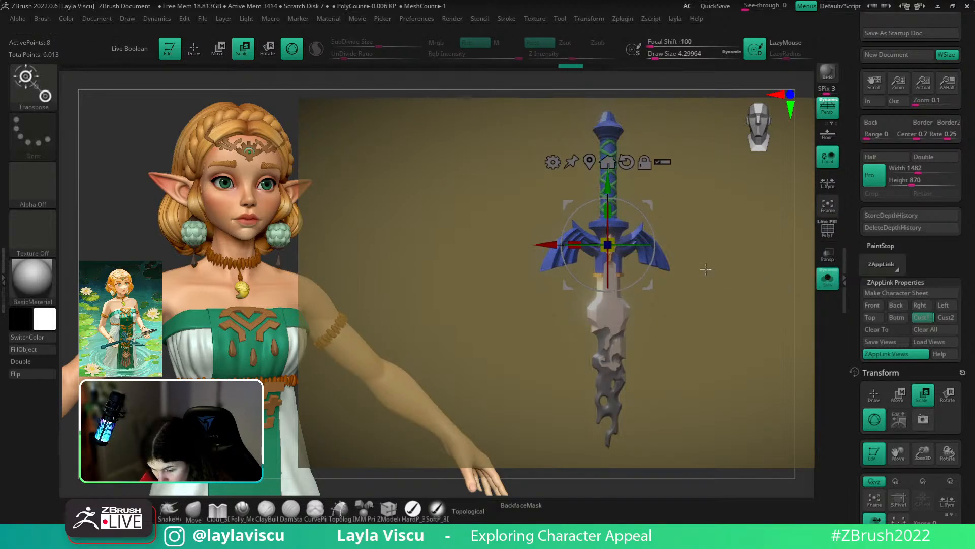
# - Fine-tune the isolated diamond's height along Y against the reference image and show the full sword again
pyautogui.hotkey('shift', 'z')
pyautogui.click(203, 518)
pyautogui.hotkey('shift', 'z')
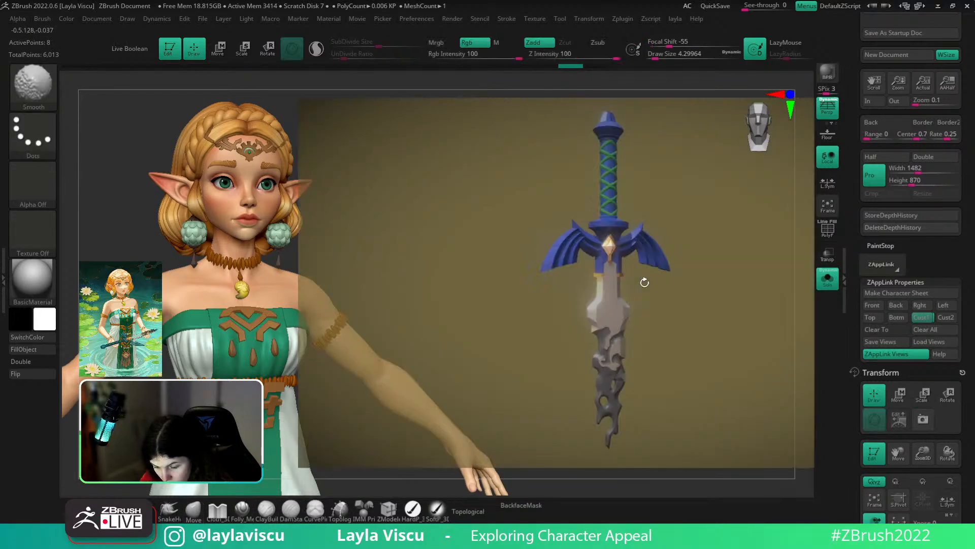
pyautogui.press('w')
pyautogui.moveTo(608, 185); pyautogui.dragTo(607, 185)
pyautogui.click(199, 518)
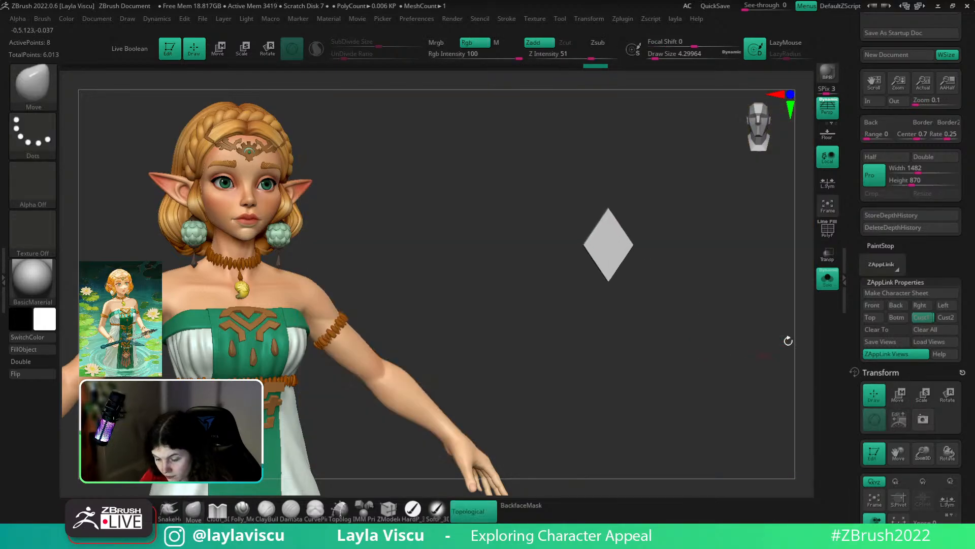
pyautogui.click(828, 279)
pyautogui.moveTo(689, 402)
pyautogui.mouseDown()
pyautogui.moveTo(710, 403)
pyautogui.moveTo(716, 423)
pyautogui.mouseUp()
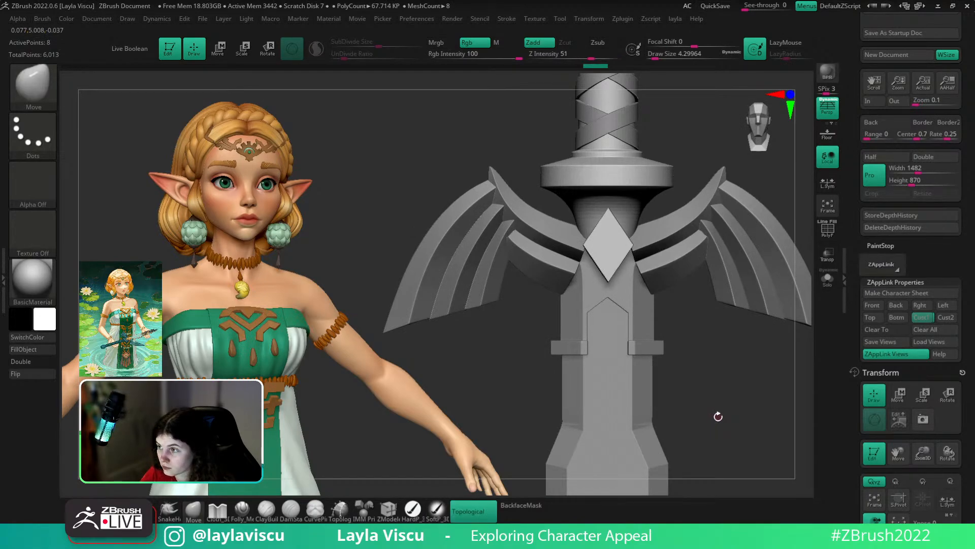
# - Show the polyframe and use ZModeler to insert edge loops across the diamond, close to its lower tip
pyautogui.hotkey('shift', 'f')
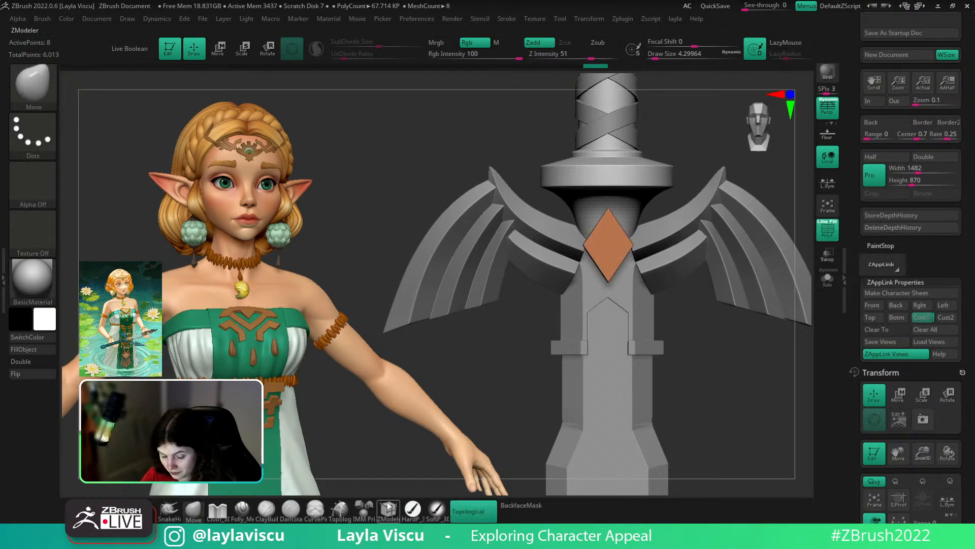
pyautogui.click(388, 509)
pyautogui.keyDown('ctrl'); pyautogui.moveTo(727, 301); pyautogui.dragTo(754, 347, button='right'); pyautogui.keyUp('ctrl')
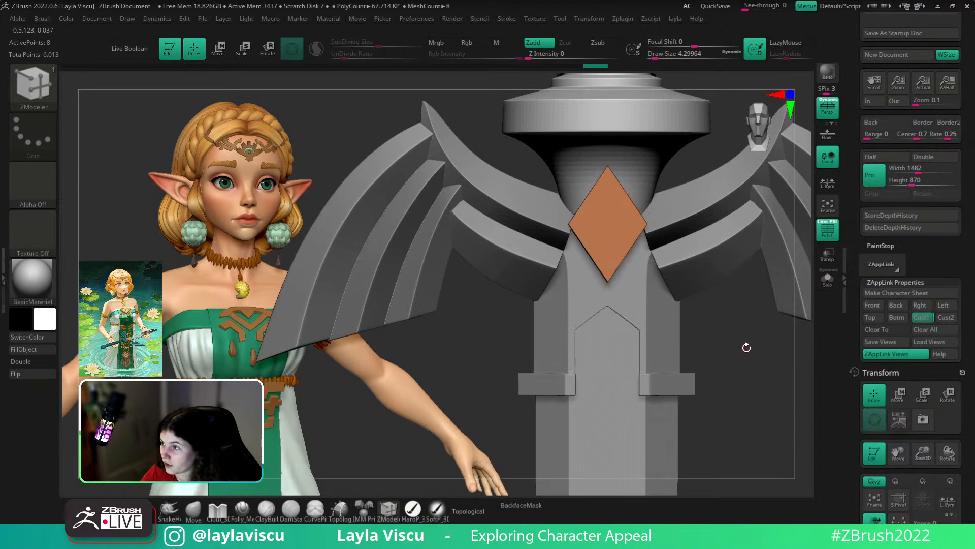
pyautogui.moveTo(743, 346); pyautogui.dragTo(601, 239)
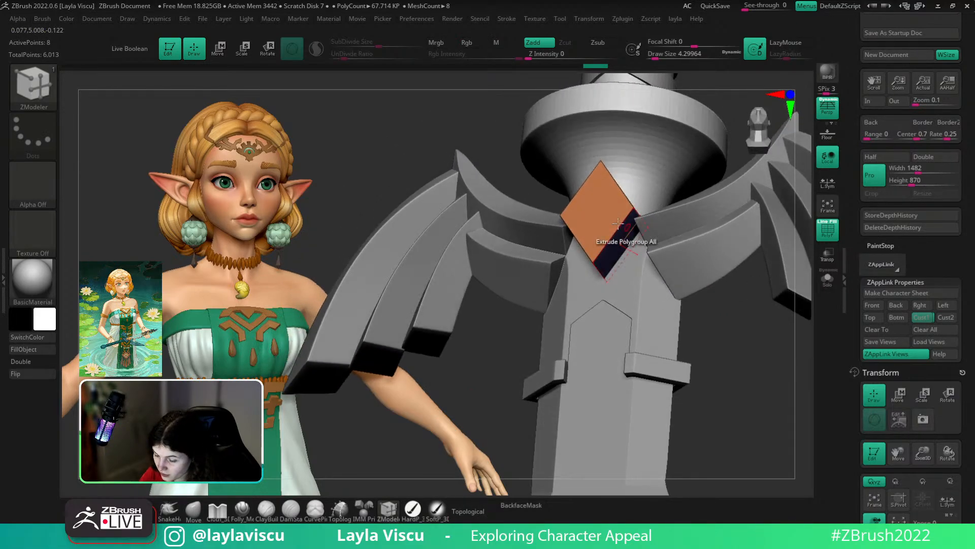
pyautogui.press('space')
pyautogui.click(569, 228)
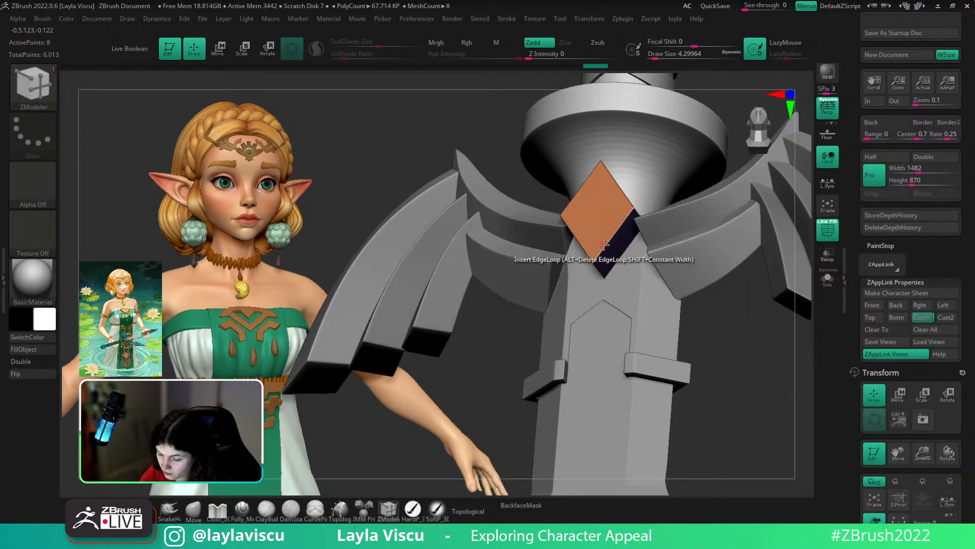
pyautogui.click(601, 250)
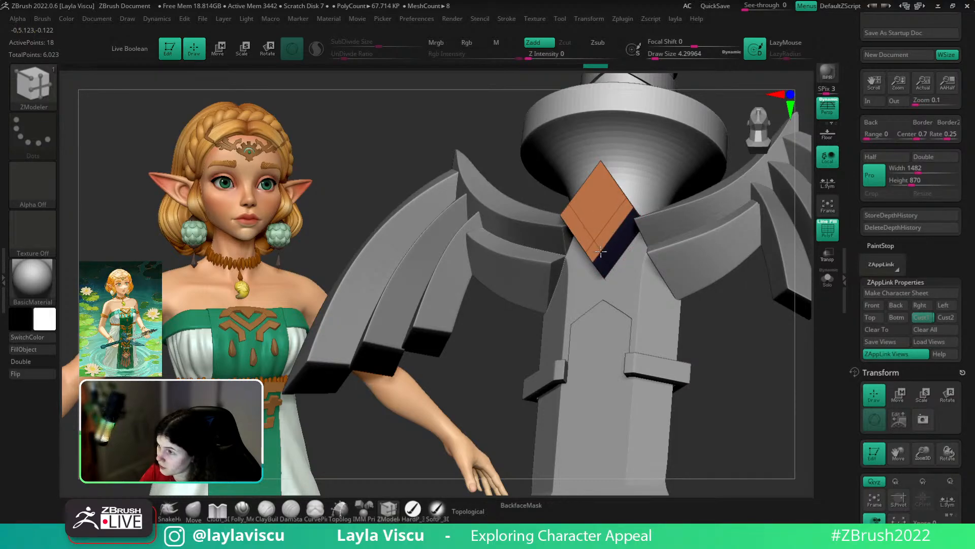
# - Extrude the narrow faces at the diamond's lower tip outward using the ZModeler Extrude action with the Polygroup All target
pyautogui.moveTo(725, 354); pyautogui.dragTo(782, 346)
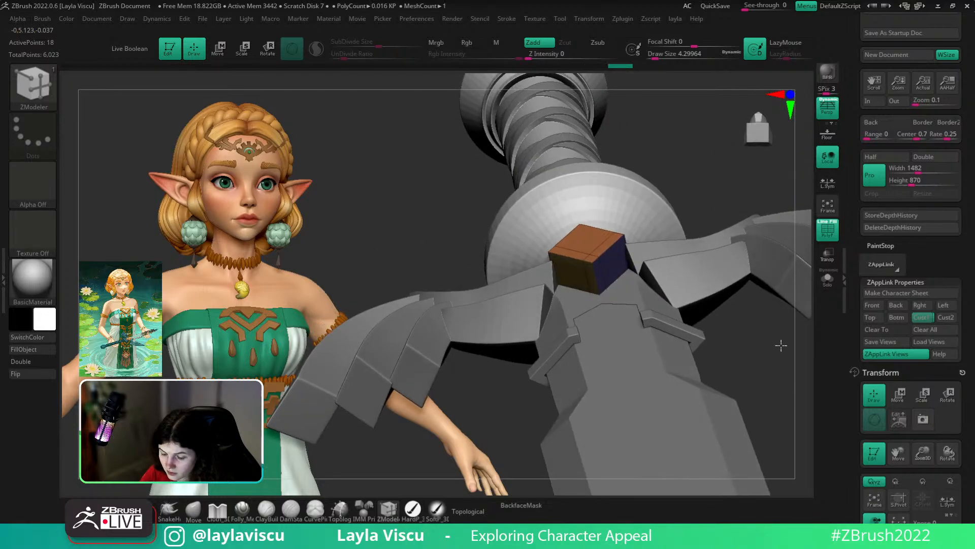
pyautogui.moveTo(606, 270); pyautogui.dragTo(601, 288, button='right')
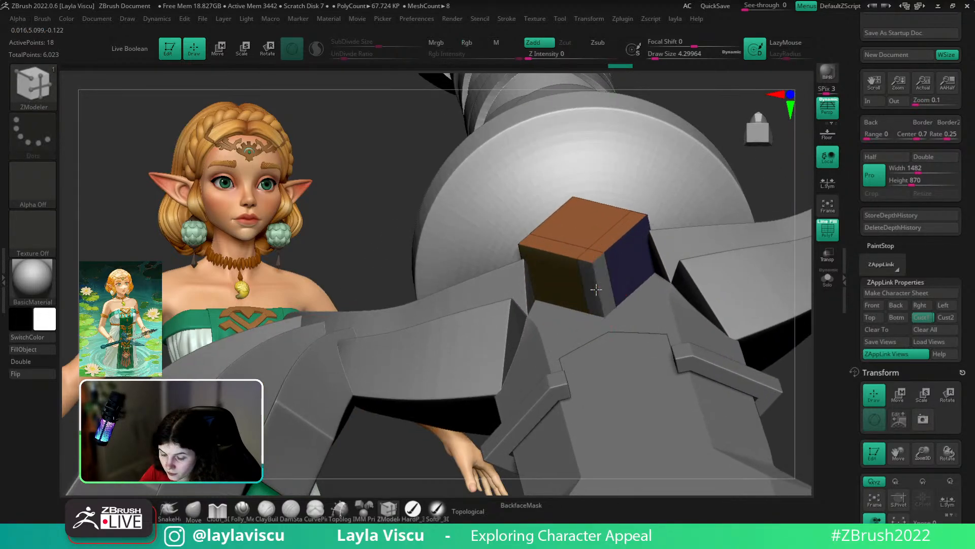
pyautogui.press('space')
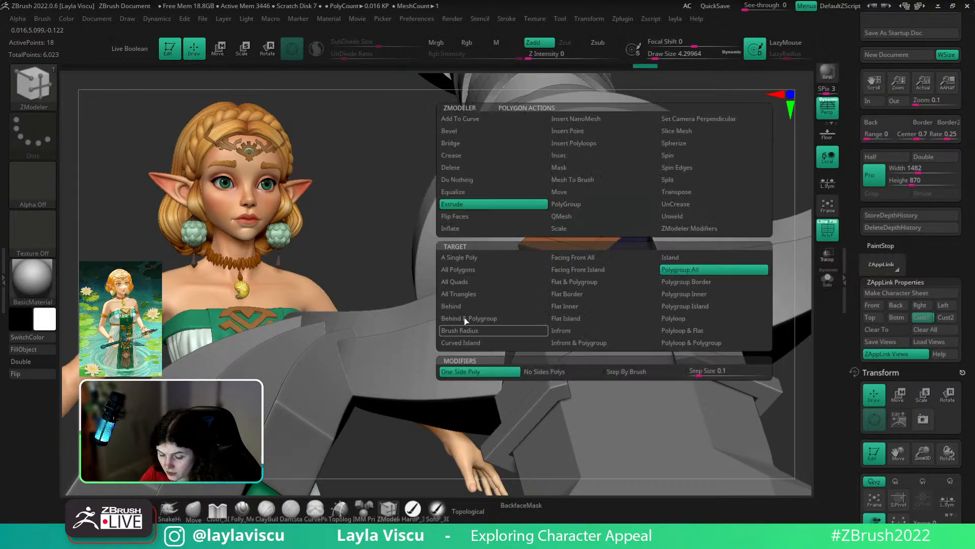
pyautogui.click(666, 270)
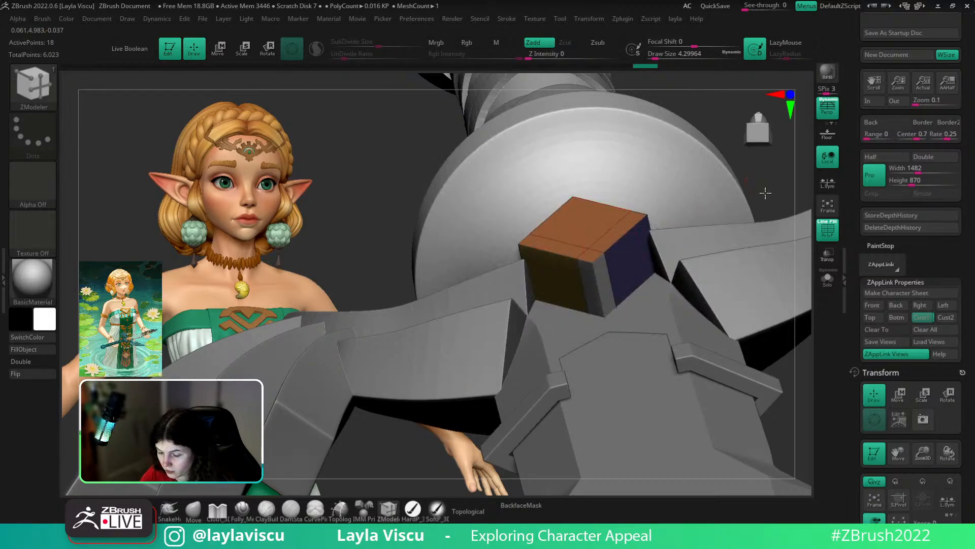
pyautogui.keyDown('shift'); pyautogui.moveTo(766, 193); pyautogui.dragTo(704, 316); pyautogui.keyUp('shift')
pyautogui.moveTo(612, 270)
pyautogui.mouseDown()
pyautogui.moveTo(632, 321)
pyautogui.moveTo(603, 269)
pyautogui.mouseUp()
pyautogui.rightClick(603, 269)
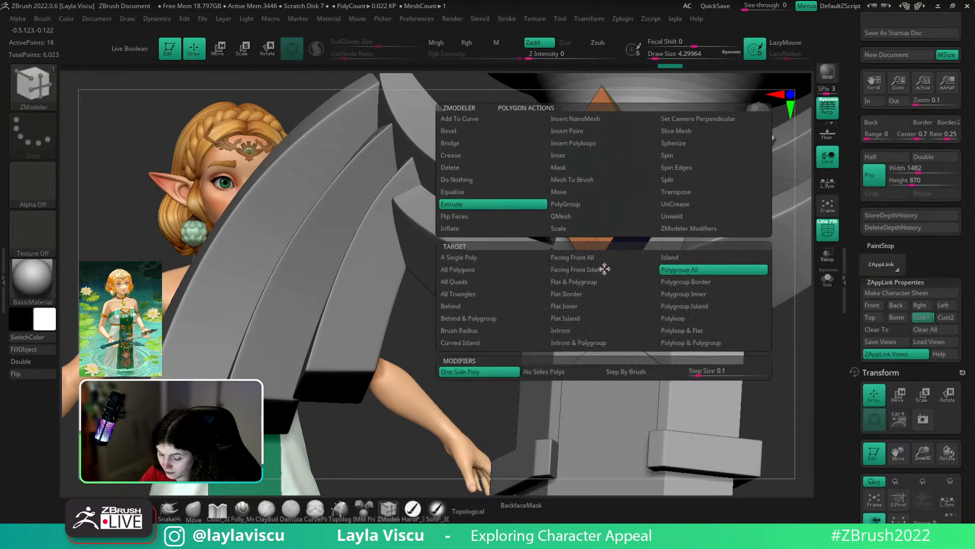
pyautogui.click(572, 372)
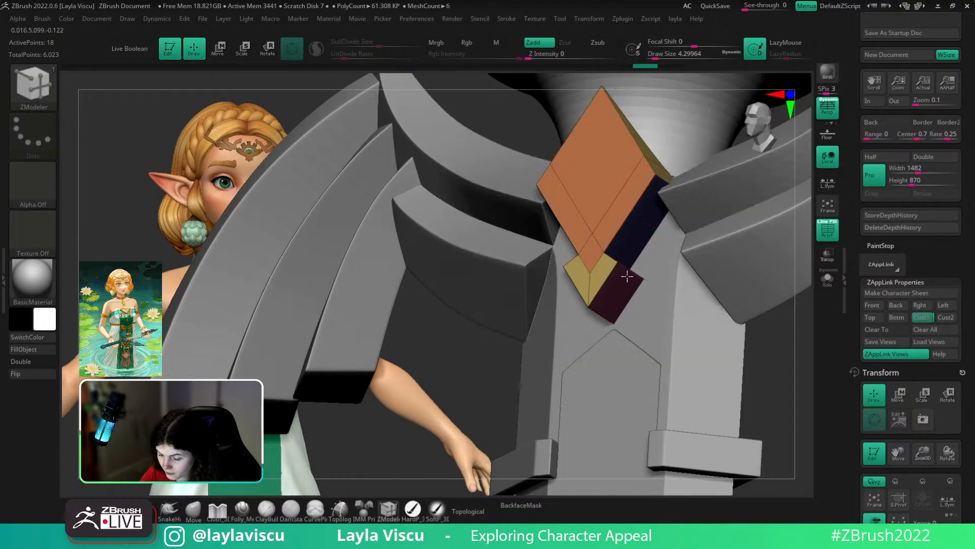
# - Isolate the diamond and mask everything except the end faces of the extruded tip
pyautogui.keyDown('shift'); pyautogui.moveTo(681, 316); pyautogui.dragTo(767, 388); pyautogui.keyUp('shift')
pyautogui.click(827, 281)
pyautogui.moveTo(779, 330); pyautogui.dragTo(760, 352)
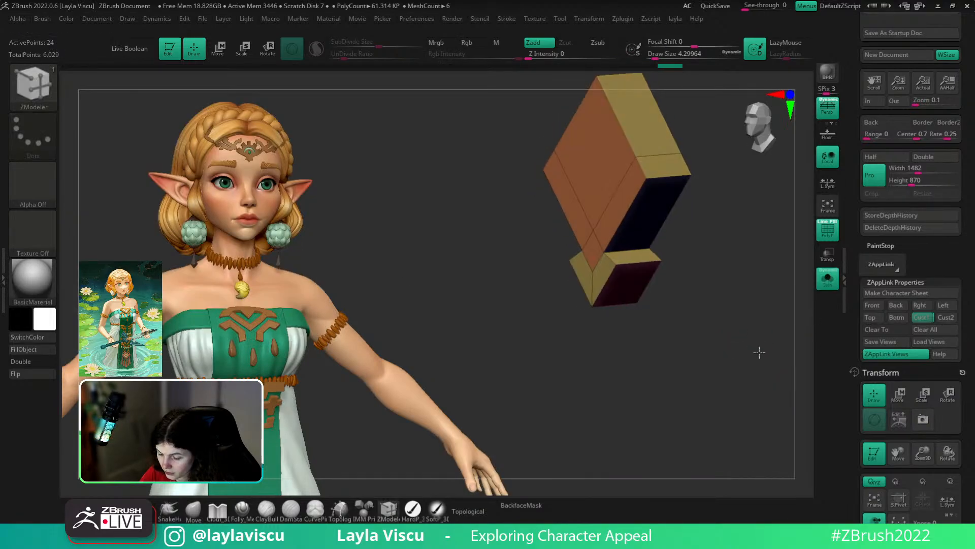
pyautogui.keyDown('ctrl'); pyautogui.keyDown('shift'); pyautogui.click(636, 300); pyautogui.keyUp('shift'); pyautogui.keyUp('ctrl')
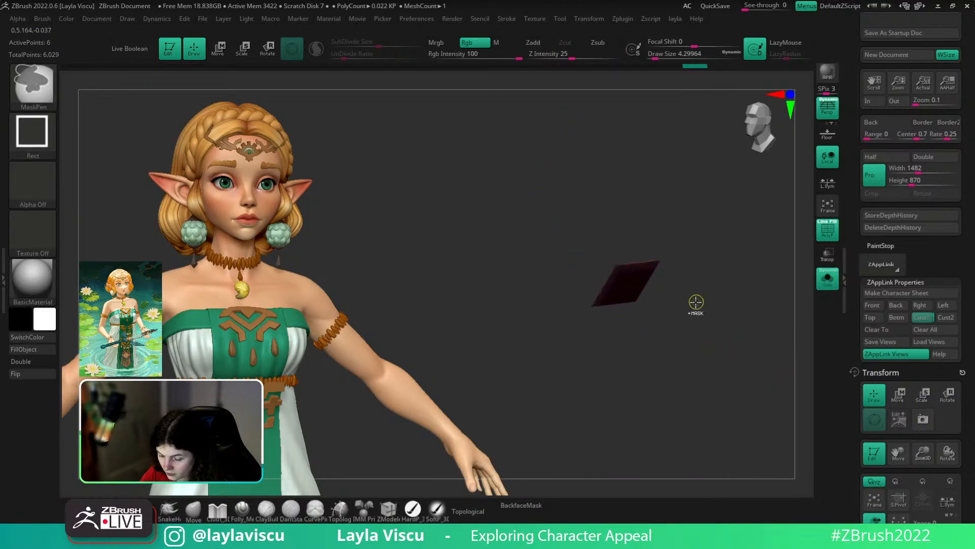
pyautogui.moveTo(696, 302)
pyautogui.mouseDown()
pyautogui.moveTo(712, 209)
pyautogui.moveTo(736, 261)
pyautogui.mouseUp()
pyautogui.keyDown('ctrl'); pyautogui.keyDown('shift'); pyautogui.click(737, 249); pyautogui.keyUp('shift'); pyautogui.keyUp('ctrl')
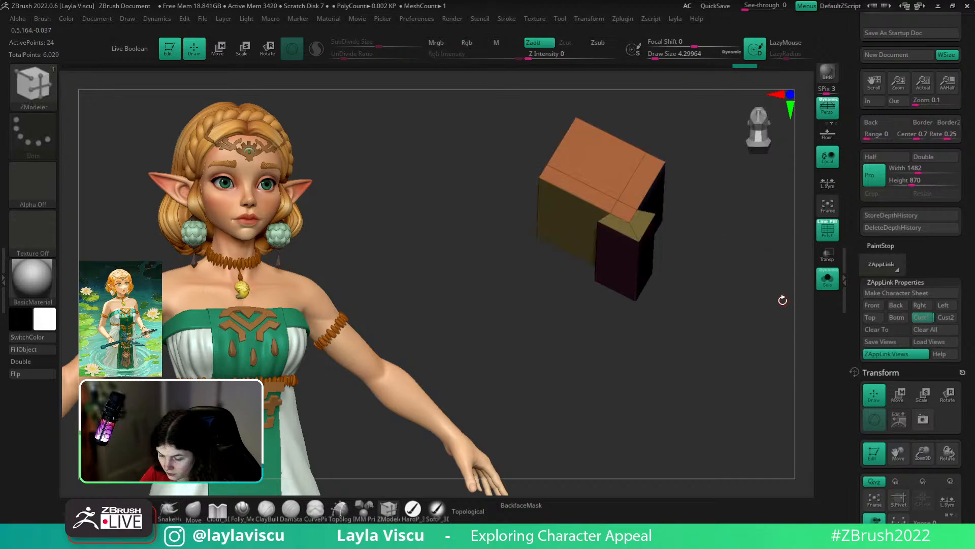
pyautogui.keyDown('shift'); pyautogui.moveTo(783, 300); pyautogui.dragTo(753, 394); pyautogui.keyUp('shift')
pyautogui.keyDown('ctrl'); pyautogui.click(744, 371); pyautogui.keyUp('ctrl')
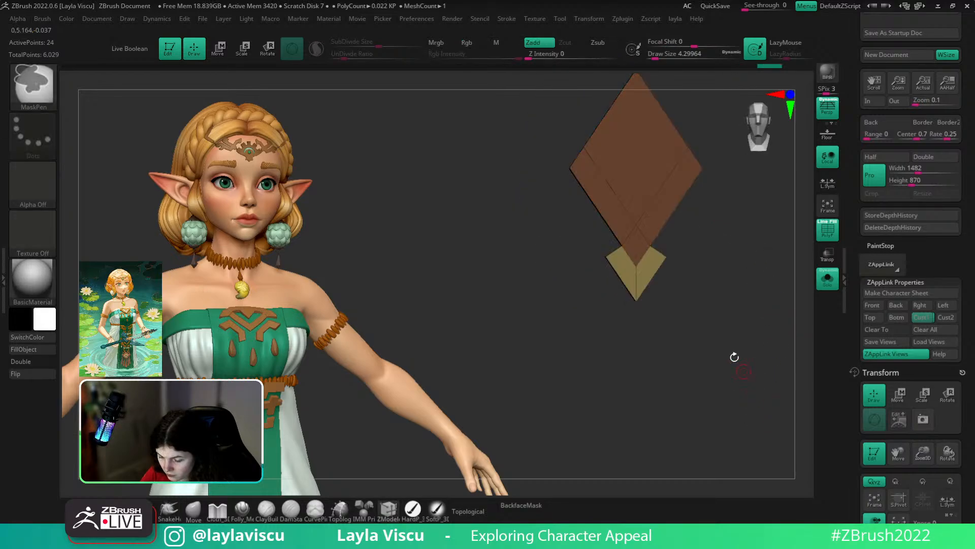
# - Flatten the extruded end with the gizmo, centre the gizmo on it, and lengthen it downward by about 0.041 along Y
pyautogui.press('w')
pyautogui.click(618, 85)
pyautogui.moveTo(653, 246); pyautogui.dragTo(679, 343)
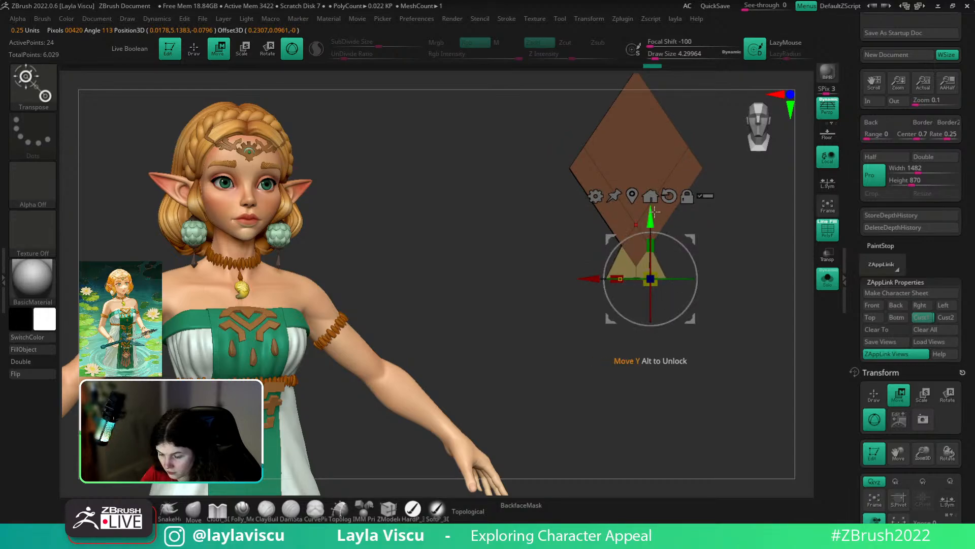
pyautogui.press('space')
pyautogui.click(632, 195)
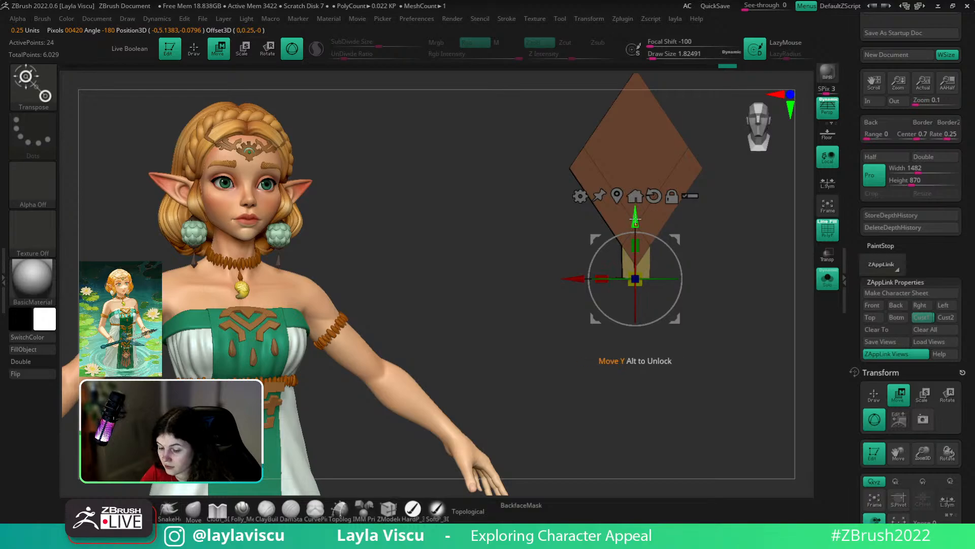
pyautogui.moveTo(641, 221); pyautogui.dragTo(647, 253)
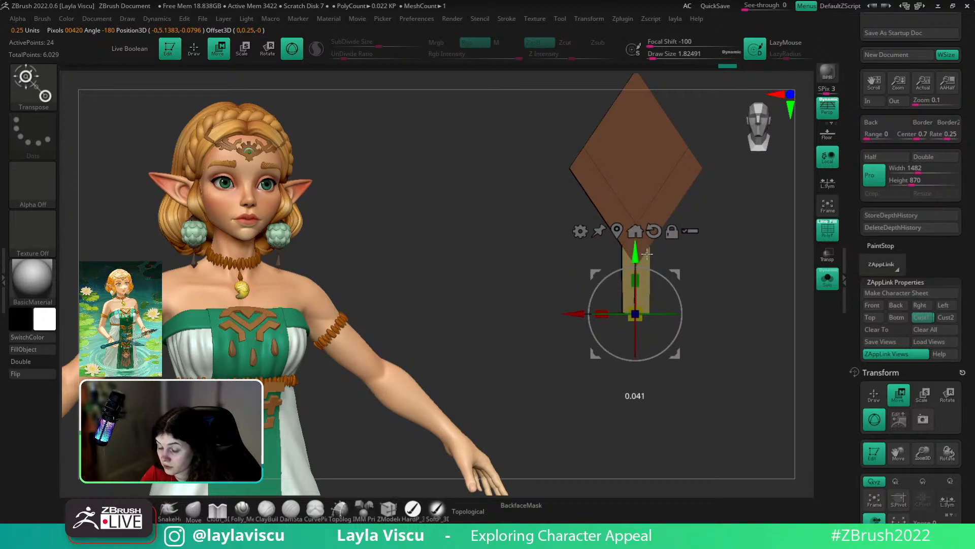
# - Recall the Cust1 view and clear the mask from the diamond with its lengthened stem
pyautogui.click(204, 518)
pyautogui.click(930, 317)
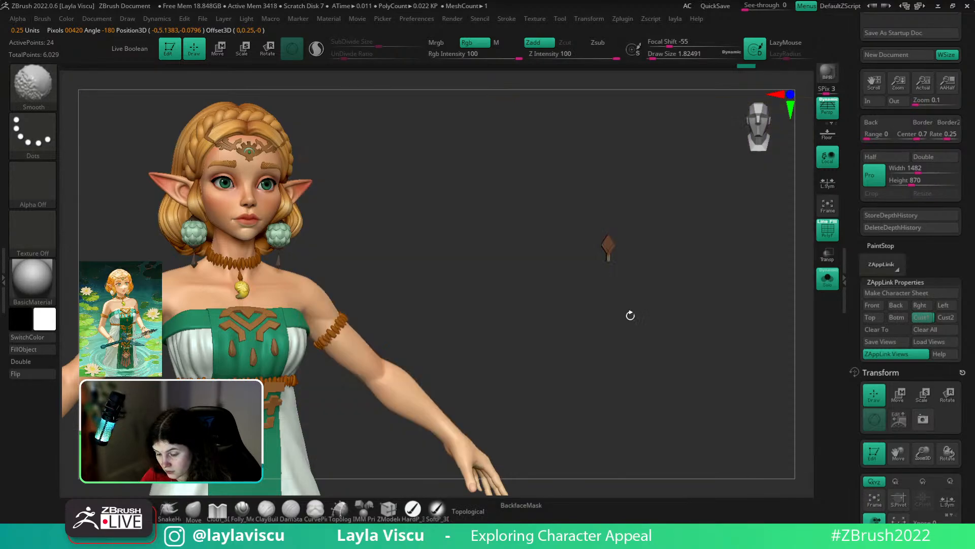
pyautogui.keyDown('ctrl'); pyautogui.moveTo(630, 315); pyautogui.dragTo(711, 318, button='right'); pyautogui.keyUp('ctrl')
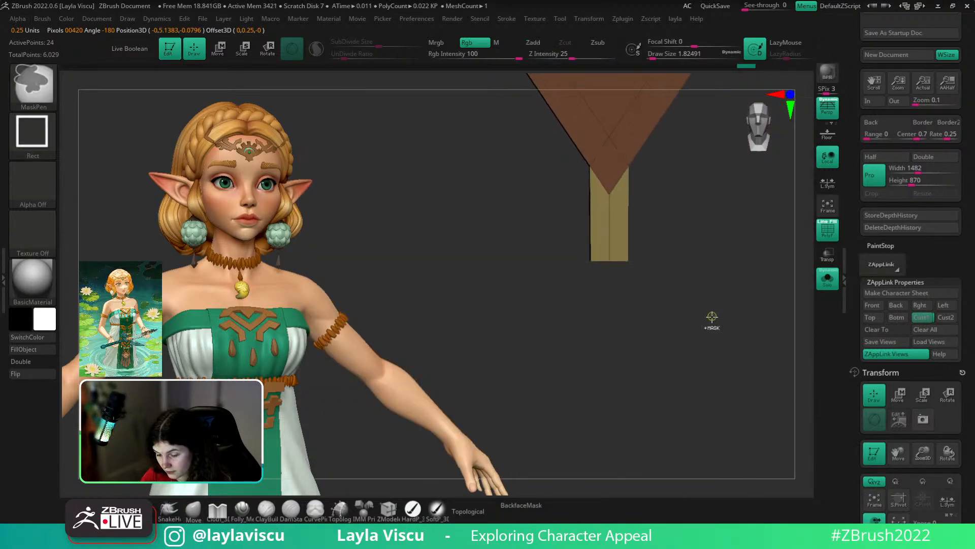
pyautogui.moveTo(714, 257)
pyautogui.keyDown('alt'); pyautogui.mouseDown(button='right')
pyautogui.moveTo(703, 318)
pyautogui.moveTo(710, 250)
pyautogui.moveTo(705, 285)
pyautogui.moveTo(675, 300)
pyautogui.moveTo(699, 337)
pyautogui.mouseUp(button='right'); pyautogui.keyUp('alt')
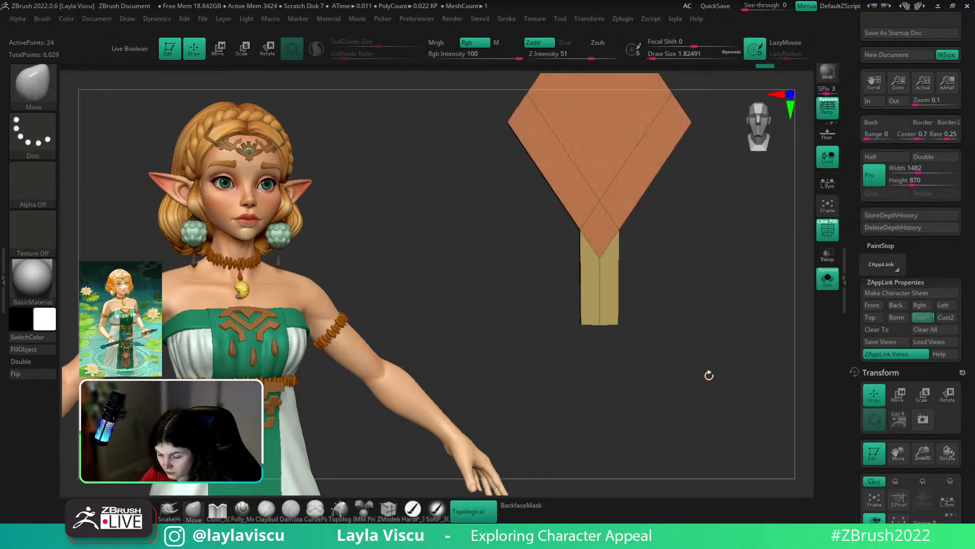
# - Check the gem's depth against the sword, then mask part of it in side view and shift the unmasked part slightly
pyautogui.moveTo(707, 375); pyautogui.dragTo(752, 374, button='right')
pyautogui.click(827, 279)
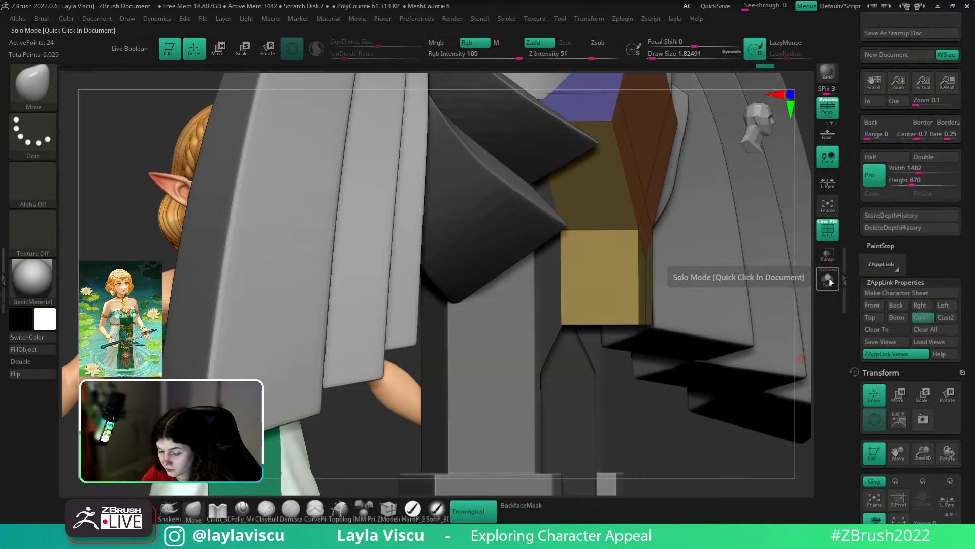
pyautogui.click(828, 279)
pyautogui.keyDown('shift'); pyautogui.moveTo(725, 459); pyautogui.dragTo(636, 388, button='right'); pyautogui.keyUp('shift')
pyautogui.keyDown('ctrl'); pyautogui.moveTo(494, 394); pyautogui.dragTo(653, 81); pyautogui.keyUp('ctrl')
pyautogui.press('w')
pyautogui.moveTo(662, 325); pyautogui.dragTo(673, 324)
# - Show the full sword again and nudge the gem's depth so it sits better on the blade sleeve
pyautogui.click(170, 510)
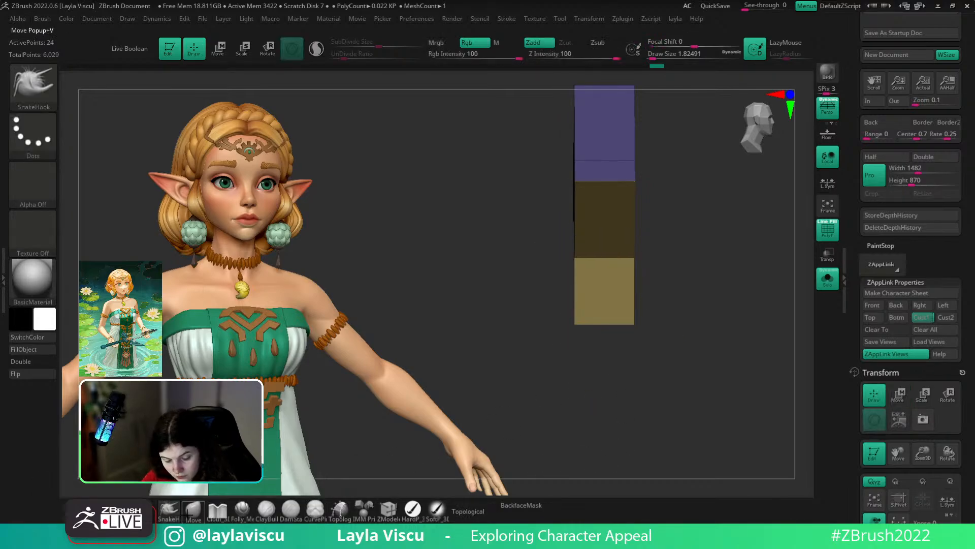
pyautogui.click(193, 510)
pyautogui.keyDown('ctrl'); pyautogui.moveTo(516, 408); pyautogui.dragTo(539, 429); pyautogui.keyUp('ctrl')
pyautogui.click(827, 279)
pyautogui.moveTo(798, 311); pyautogui.dragTo(777, 315)
pyautogui.keyDown('ctrl'); pyautogui.click(771, 326); pyautogui.keyUp('ctrl')
pyautogui.press('w')
pyautogui.moveTo(667, 324); pyautogui.dragTo(665, 324)
pyautogui.press('q')
pyautogui.moveTo(703, 388)
pyautogui.keyDown('ctrl'); pyautogui.mouseDown(button='right')
pyautogui.moveTo(705, 342)
pyautogui.moveTo(692, 381)
pyautogui.moveTo(684, 322)
pyautogui.mouseUp(button='right'); pyautogui.keyUp('ctrl')
pyautogui.moveTo(620, 291)
pyautogui.keyDown('alt'); pyautogui.mouseDown(button='right')
pyautogui.moveTo(666, 301)
pyautogui.moveTo(762, 380)
pyautogui.moveTo(799, 322)
pyautogui.mouseUp(button='right'); pyautogui.keyUp('alt')
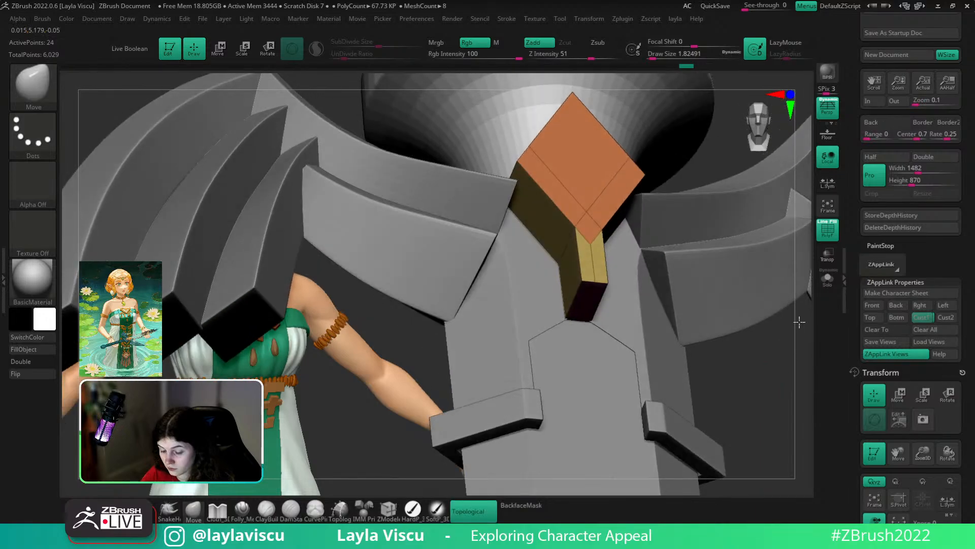
# - Use ZModeler edge actions with the Edge target to pull the stem's central bottom edge down into a point
pyautogui.hotkey('shift', 'f')
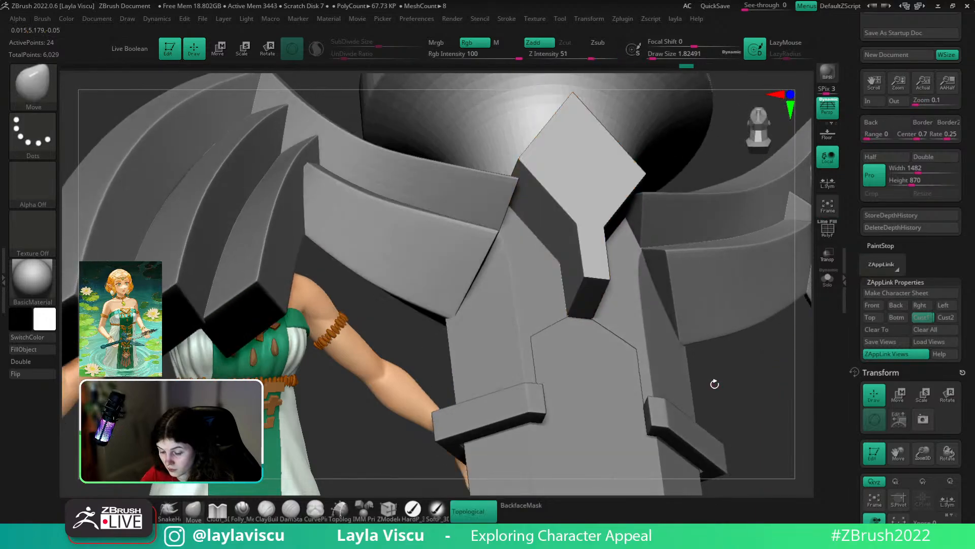
pyautogui.click(390, 509)
pyautogui.press('space')
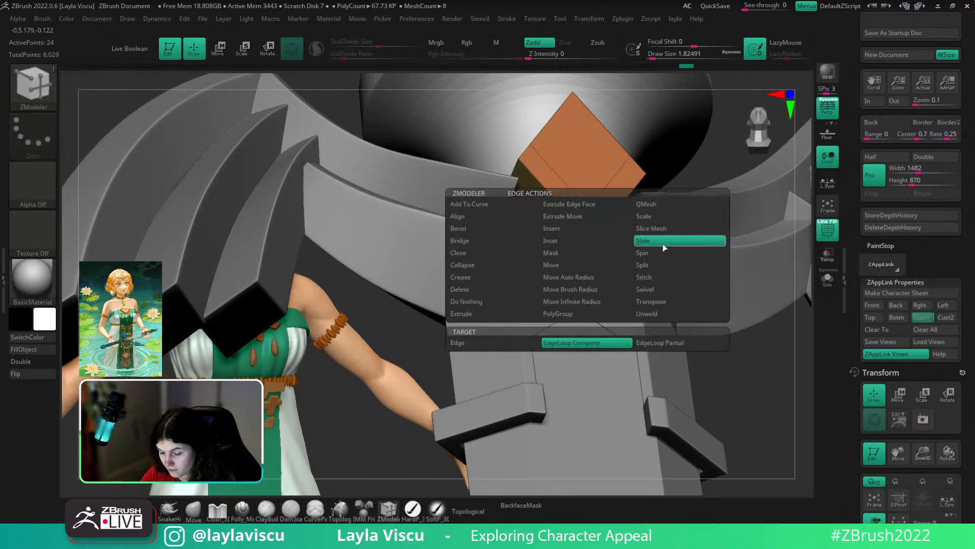
pyautogui.click(496, 345)
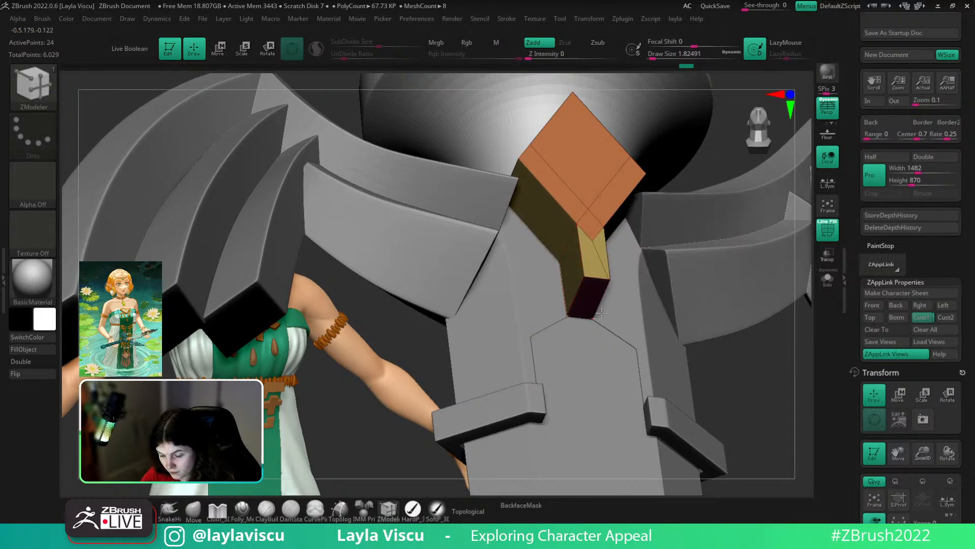
pyautogui.press('space')
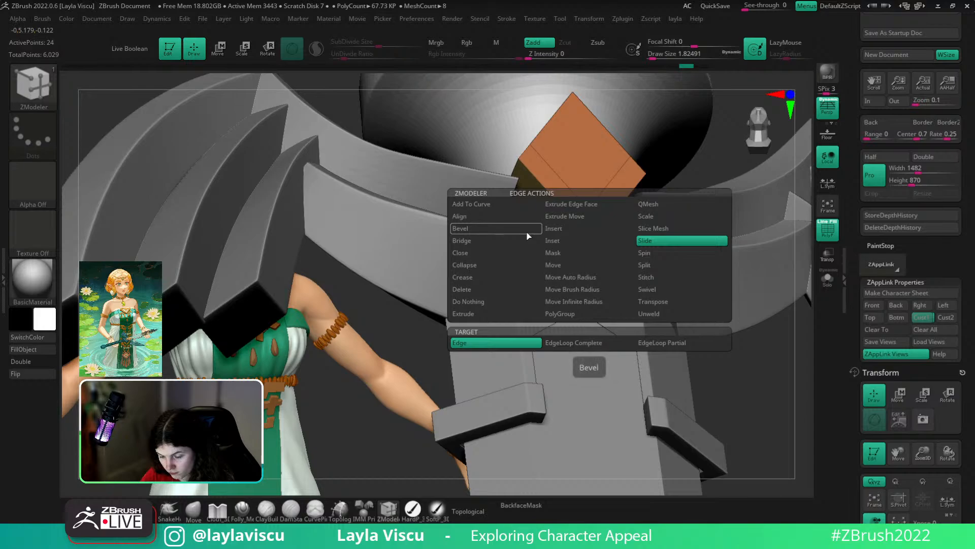
pyautogui.click(568, 257)
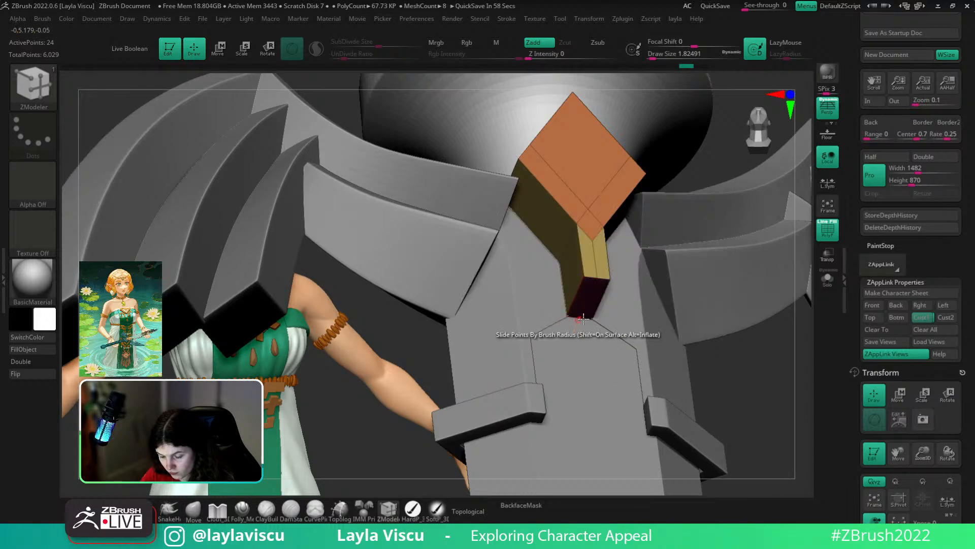
pyautogui.click(588, 315)
pyautogui.moveTo(589, 315); pyautogui.dragTo(591, 321)
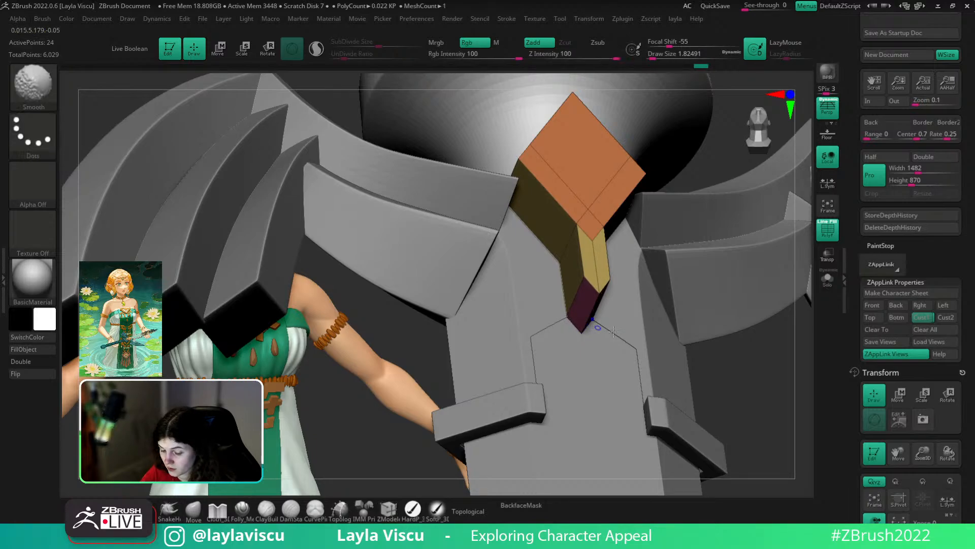
pyautogui.keyDown('shift'); pyautogui.moveTo(752, 371); pyautogui.dragTo(757, 392); pyautogui.keyUp('shift')
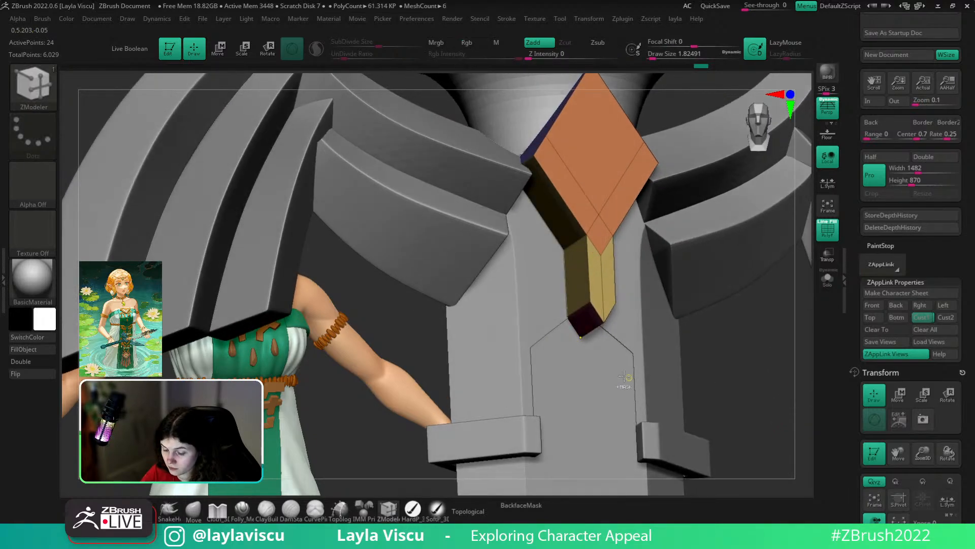
pyautogui.moveTo(590, 311); pyautogui.dragTo(589, 328)
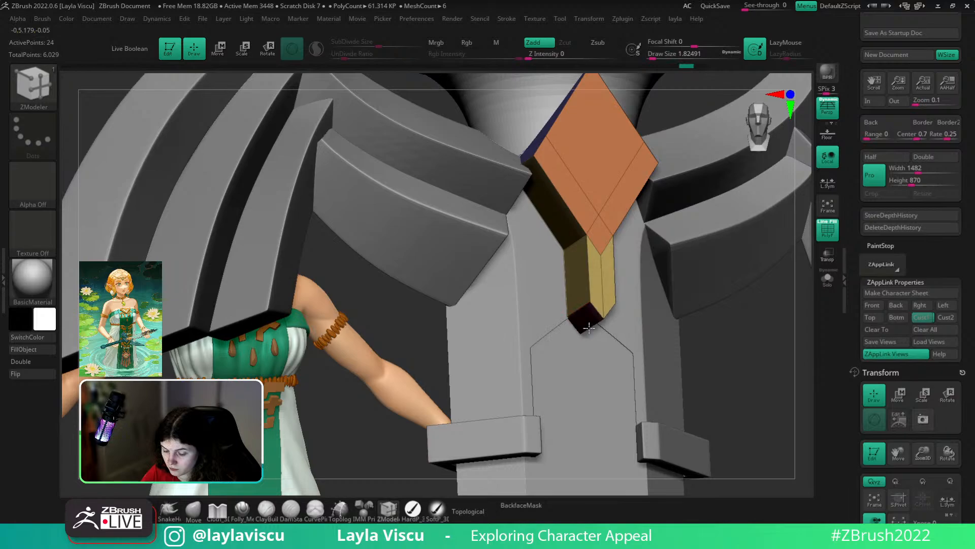
# - Slide the stem's edges with ZModeler to widen its upper end slightly, and set the Slide target to EdgeLoop Complete
pyautogui.keyDown('shift'); pyautogui.moveTo(772, 396); pyautogui.dragTo(803, 422); pyautogui.keyUp('shift')
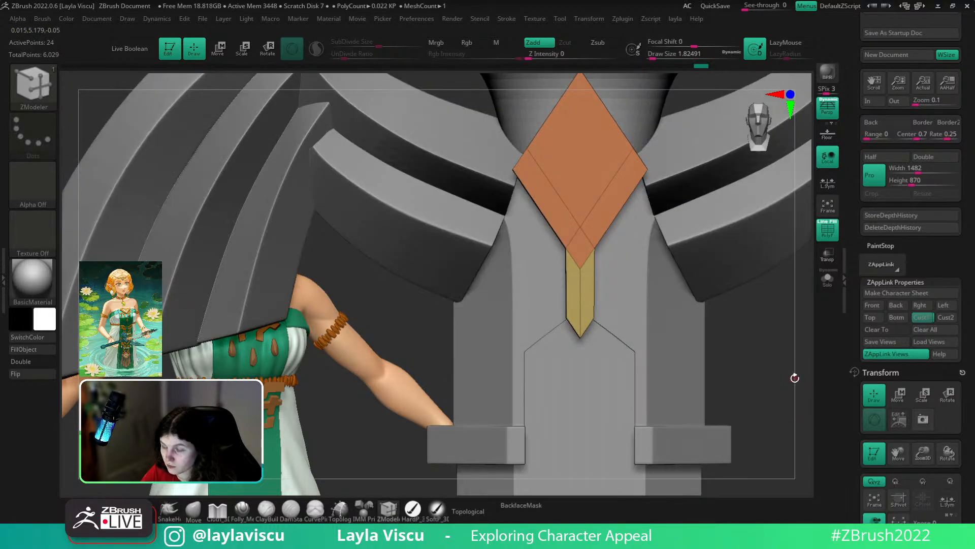
pyautogui.keyDown('alt'); pyautogui.moveTo(773, 357); pyautogui.dragTo(784, 398); pyautogui.keyUp('alt')
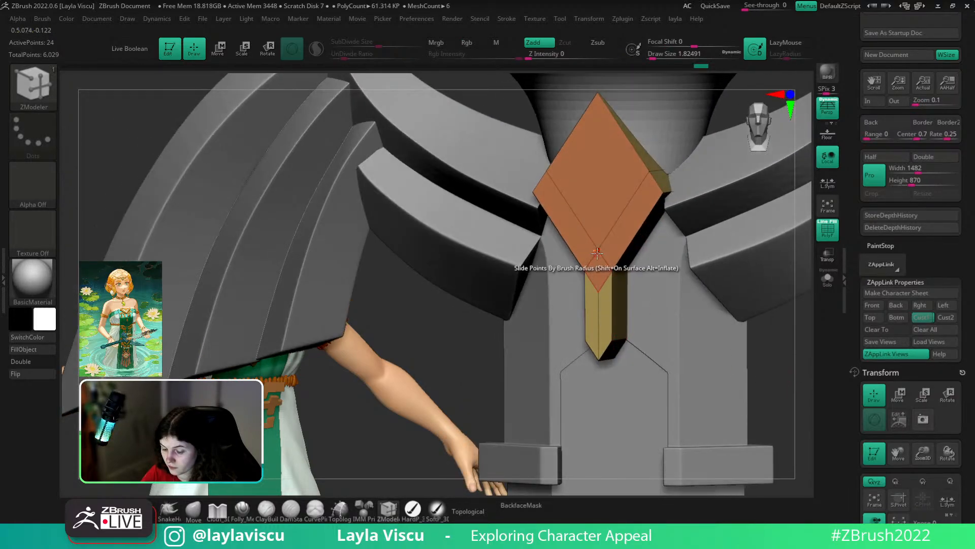
pyautogui.press('space')
pyautogui.click(670, 246)
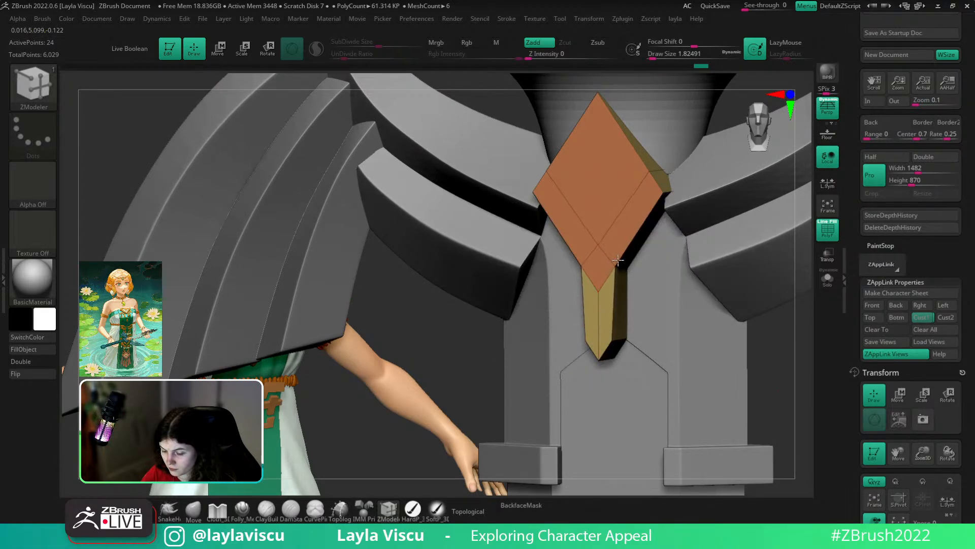
pyautogui.press('space')
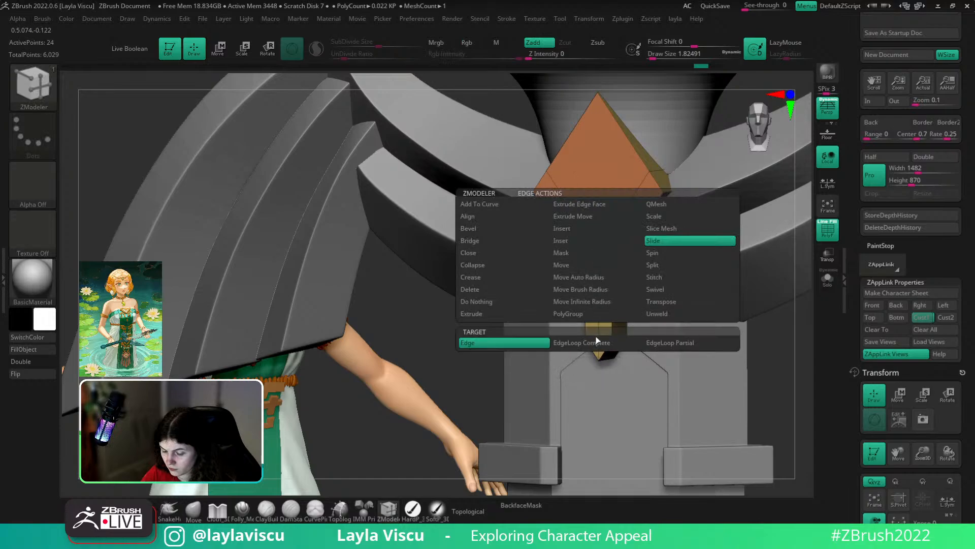
pyautogui.click(600, 342)
pyautogui.moveTo(794, 351); pyautogui.dragTo(757, 329)
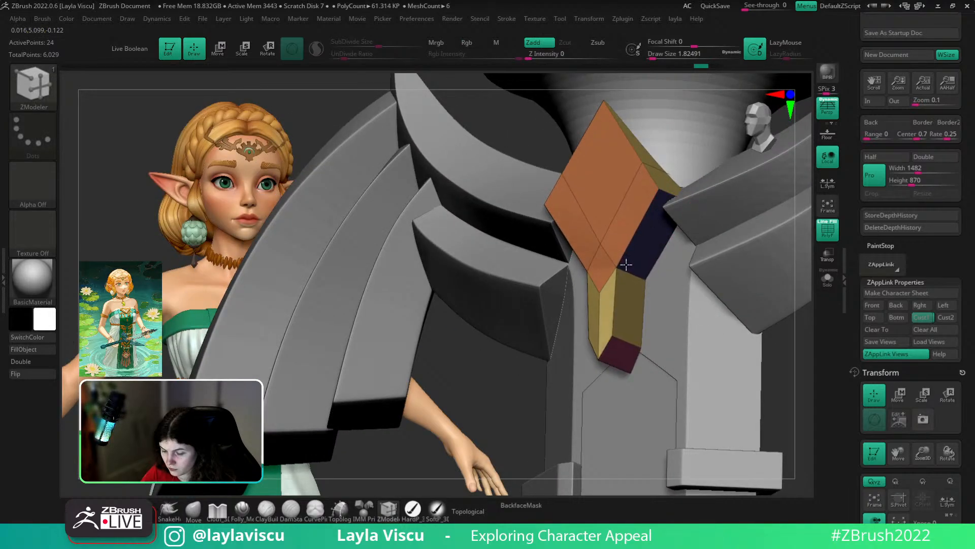
pyautogui.moveTo(805, 376); pyautogui.dragTo(782, 396)
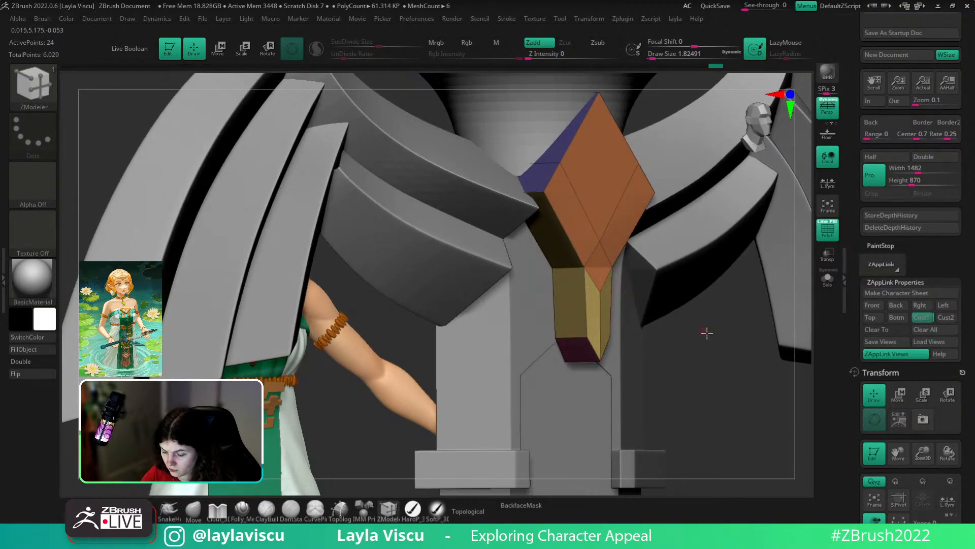
# - Check the gem and stem's depth against the sword from the side and adjust it slightly with the gizmo
pyautogui.moveTo(706, 333); pyautogui.dragTo(694, 401)
pyautogui.press('w')
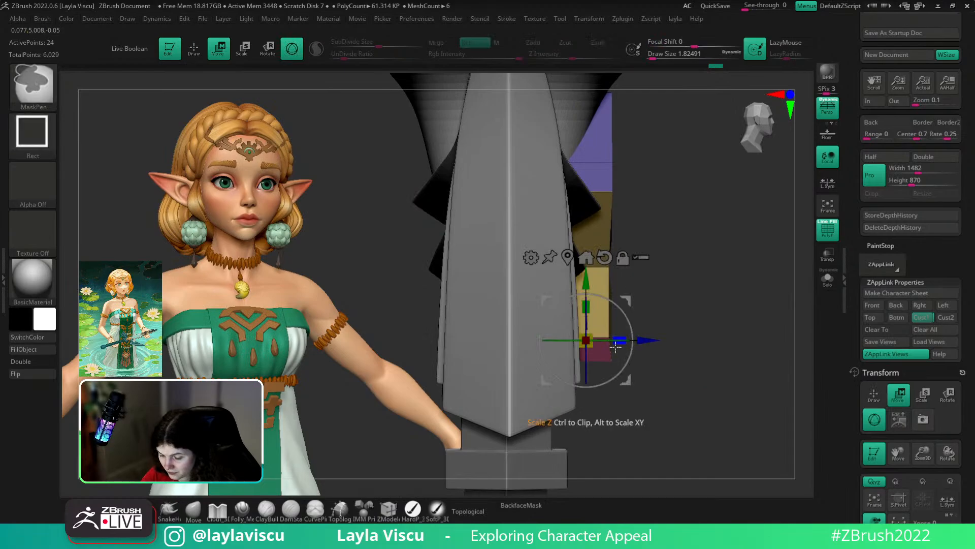
pyautogui.press('q')
pyautogui.moveTo(604, 402); pyautogui.dragTo(760, 428)
pyautogui.hotkey('shift', 'f')
pyautogui.moveTo(751, 394); pyautogui.dragTo(685, 397)
pyautogui.press('w')
pyautogui.keyDown('ctrl'); pyautogui.moveTo(532, 293); pyautogui.dragTo(534, 297); pyautogui.keyUp('ctrl')
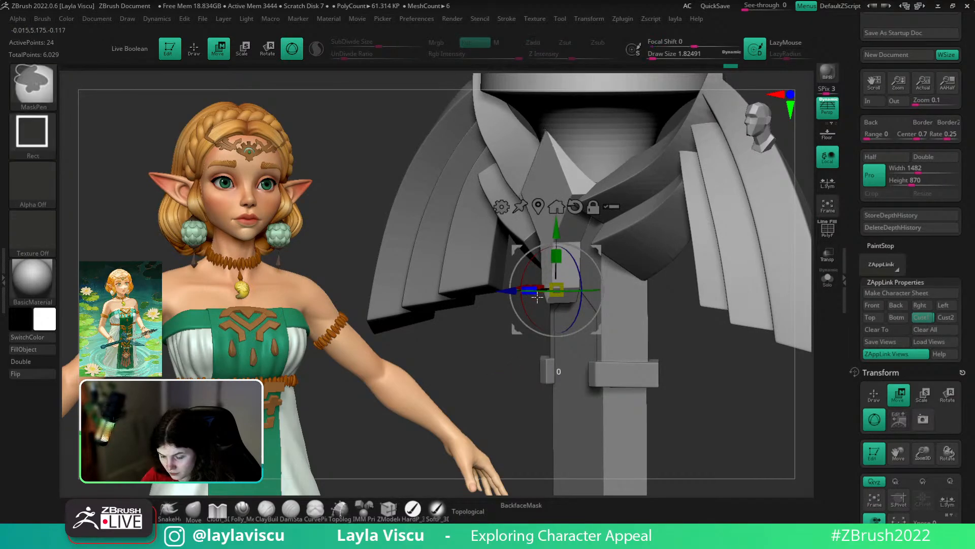
pyautogui.press('q')
# - Toggle solo display of the gem, then shift it along Z with the gizmo to fit against the blade sleeve
pyautogui.press('f')
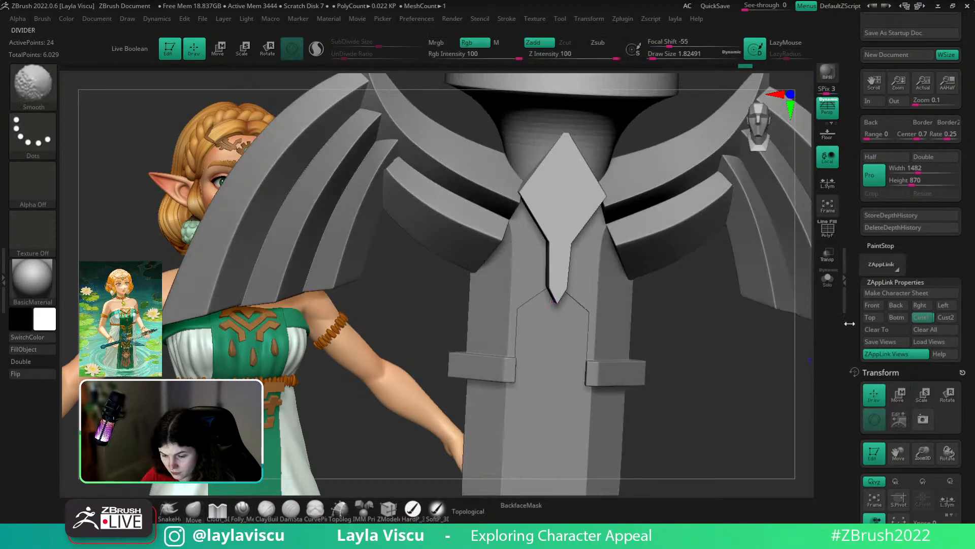
pyautogui.click(828, 278)
pyautogui.hotkey('shift', 'f')
pyautogui.click(828, 280)
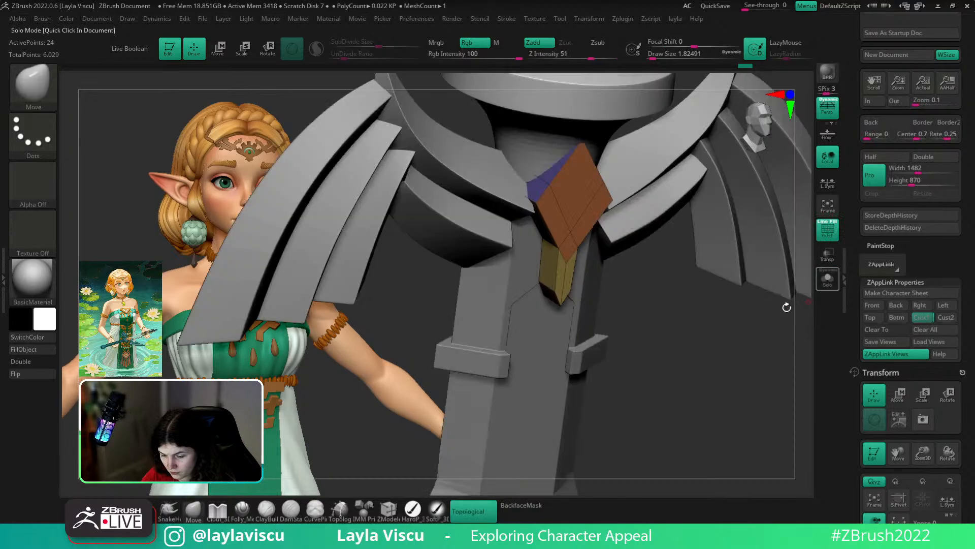
pyautogui.moveTo(725, 366); pyautogui.dragTo(593, 300)
pyautogui.press('w')
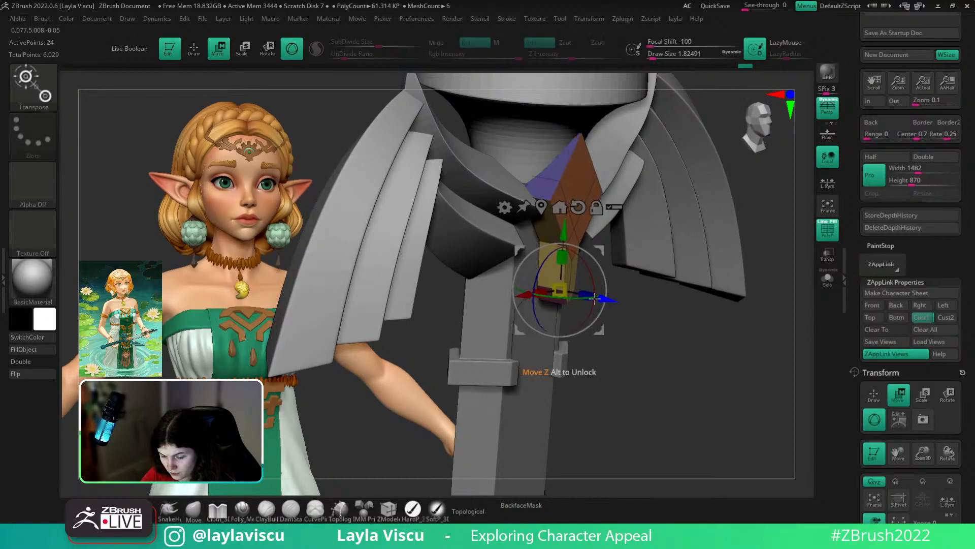
pyautogui.moveTo(591, 296)
pyautogui.mouseDown()
pyautogui.moveTo(651, 336)
pyautogui.moveTo(673, 336)
pyautogui.mouseUp()
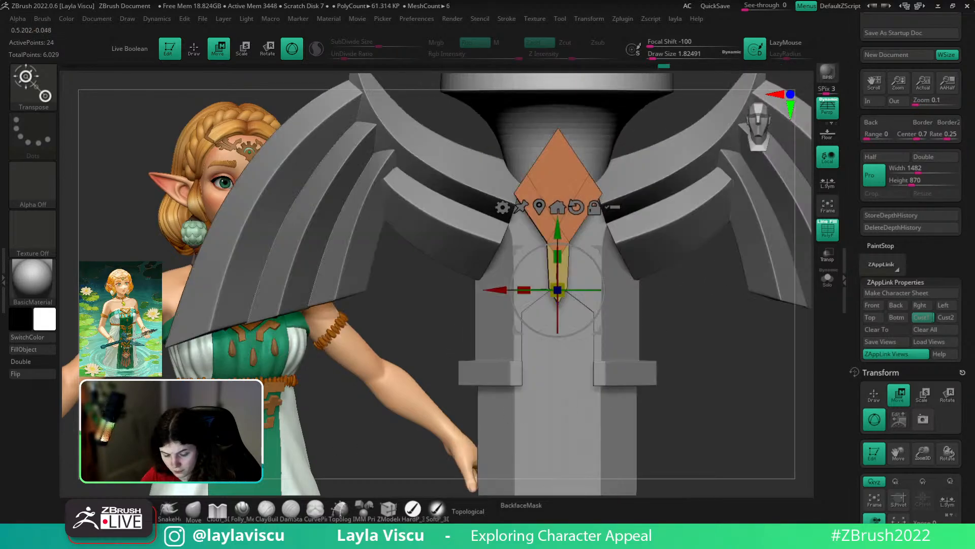
# - Examine the gem and stem's shape on the sword from front and angled views, with the polyframe on and off
pyautogui.click(199, 514)
pyautogui.keyDown('alt'); pyautogui.moveTo(647, 397); pyautogui.dragTo(621, 355); pyautogui.keyUp('alt')
pyautogui.keyDown('alt'); pyautogui.moveTo(698, 262); pyautogui.dragTo(764, 291); pyautogui.keyUp('alt')
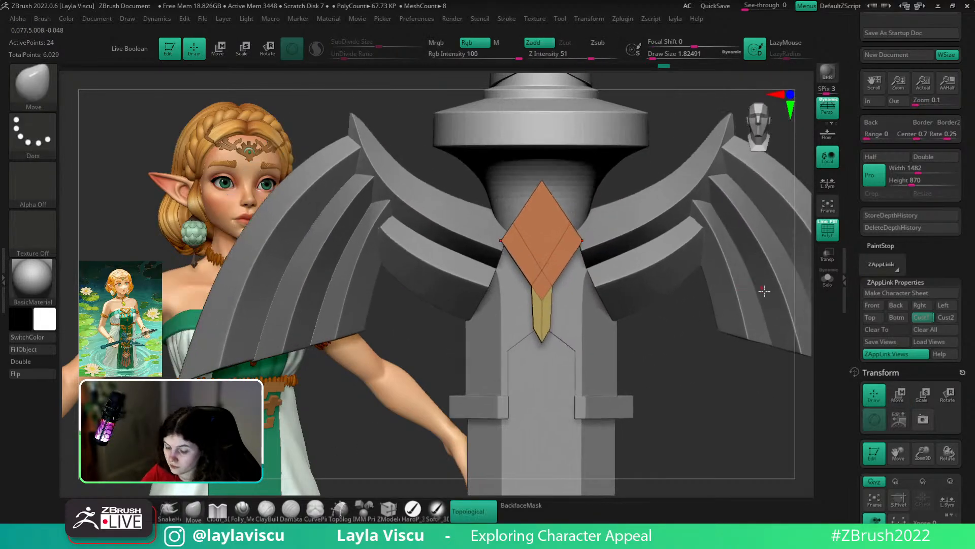
pyautogui.moveTo(672, 356); pyautogui.dragTo(639, 354)
pyautogui.hotkey('shift', 'f')
pyautogui.keyDown('shift'); pyautogui.moveTo(640, 354); pyautogui.dragTo(675, 309, button='right'); pyautogui.keyUp('shift')
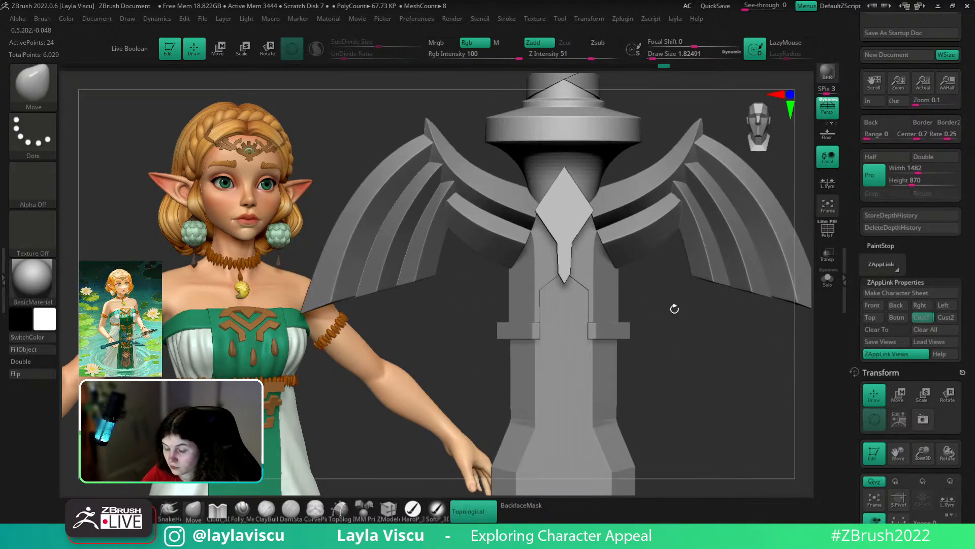
pyautogui.keyDown('ctrl'); pyautogui.moveTo(558, 236); pyautogui.dragTo(575, 255, button='right'); pyautogui.keyUp('ctrl')
pyautogui.moveTo(731, 346)
pyautogui.mouseDown()
pyautogui.moveTo(749, 355)
pyautogui.moveTo(734, 361)
pyautogui.mouseUp()
pyautogui.hotkey('shift', 'f')
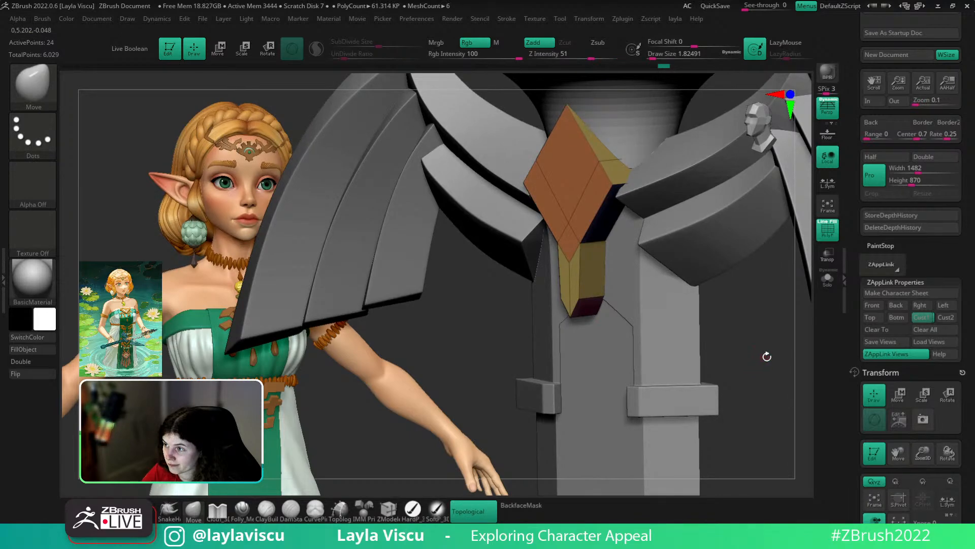
pyautogui.keyDown('shift'); pyautogui.moveTo(771, 352); pyautogui.dragTo(780, 362); pyautogui.keyUp('shift')
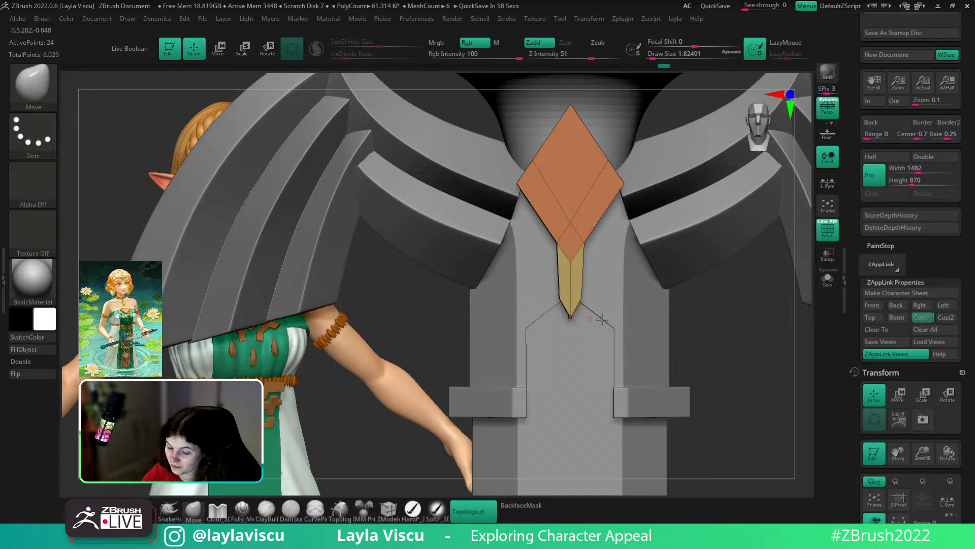
pyautogui.moveTo(702, 321)
pyautogui.mouseDown()
pyautogui.moveTo(734, 322)
pyautogui.moveTo(721, 319)
pyautogui.mouseUp()
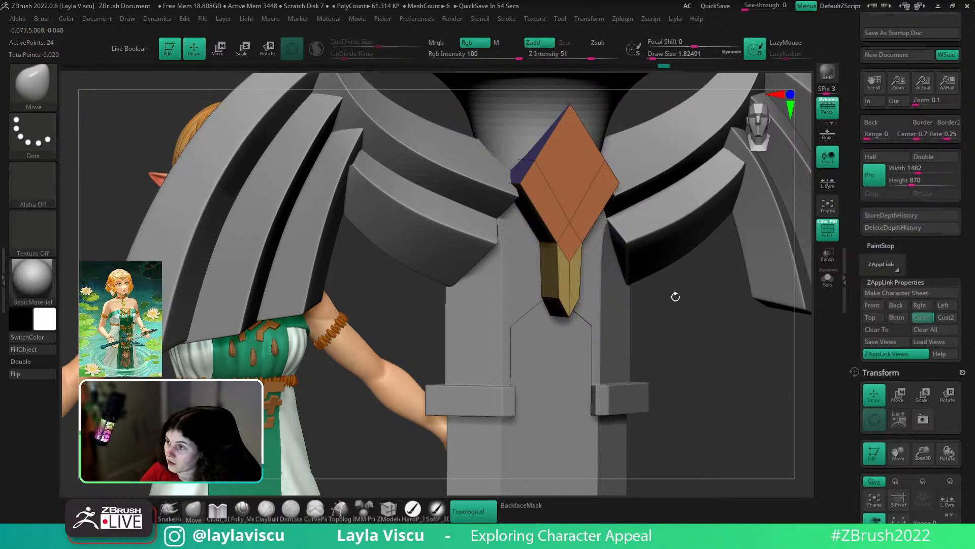
pyautogui.moveTo(688, 360); pyautogui.dragTo(639, 383)
pyautogui.keyDown('alt'); pyautogui.moveTo(571, 336); pyautogui.dragTo(467, 434); pyautogui.keyUp('alt')
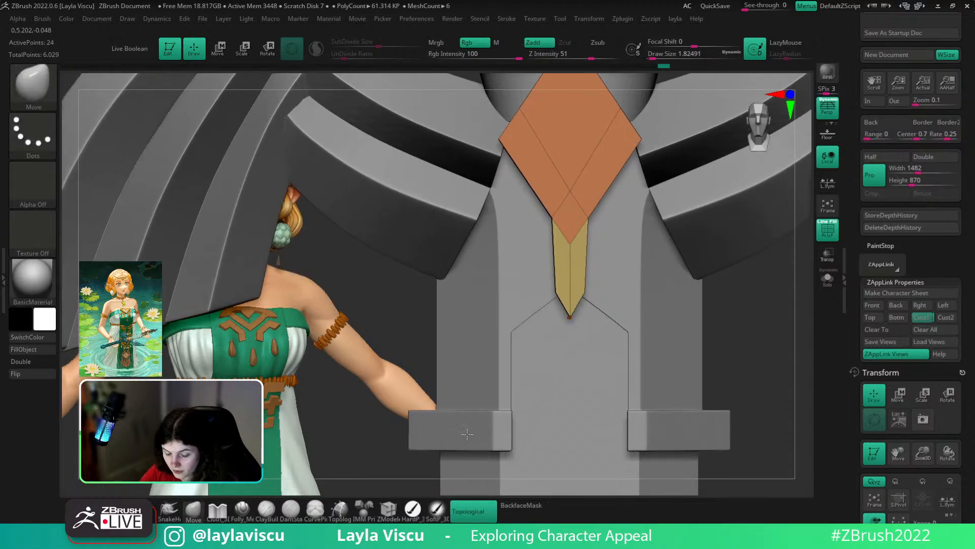
# - Switch to the ZModeler brush and set its edge action to Insert with the Single EdgeLoop target
pyautogui.click(389, 511)
pyautogui.press('space')
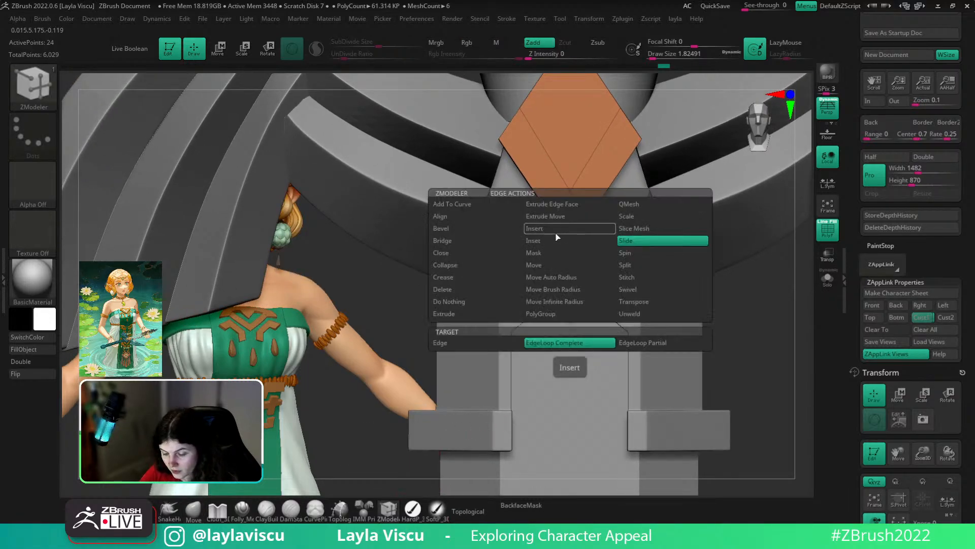
pyautogui.click(558, 246)
pyautogui.click(567, 275)
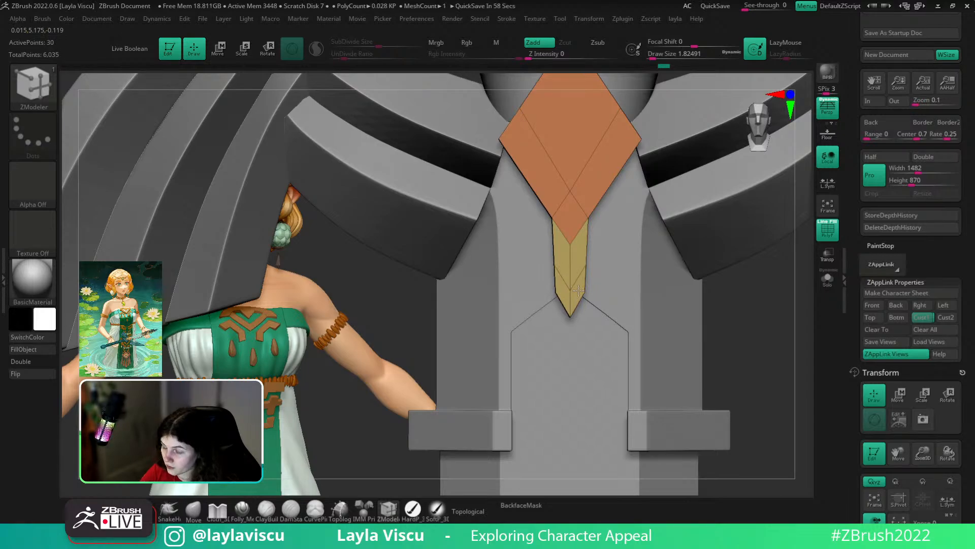
pyautogui.moveTo(805, 349); pyautogui.dragTo(724, 393)
pyautogui.hotkey('ctrl', 'z')
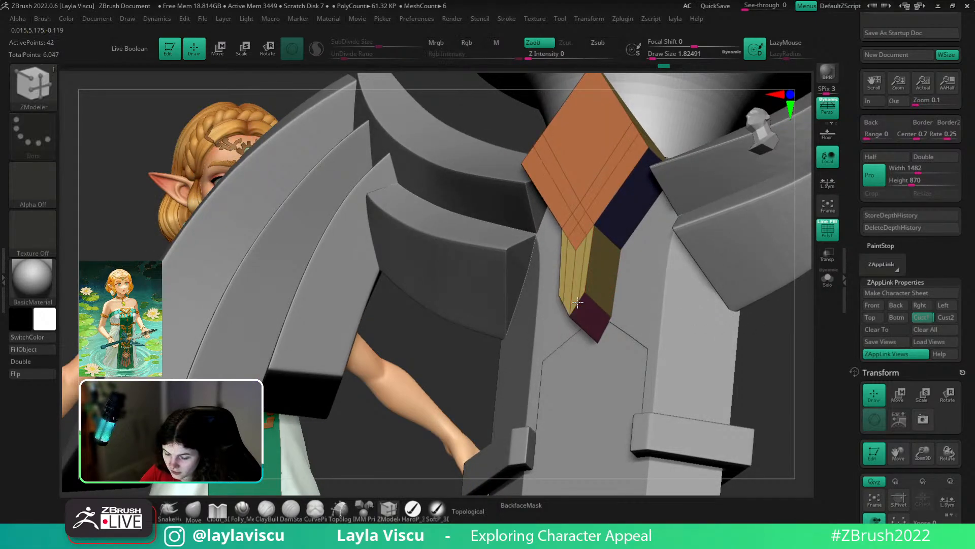
pyautogui.keyDown('ctrl'); pyautogui.moveTo(578, 303); pyautogui.dragTo(613, 348, button='right'); pyautogui.keyUp('ctrl')
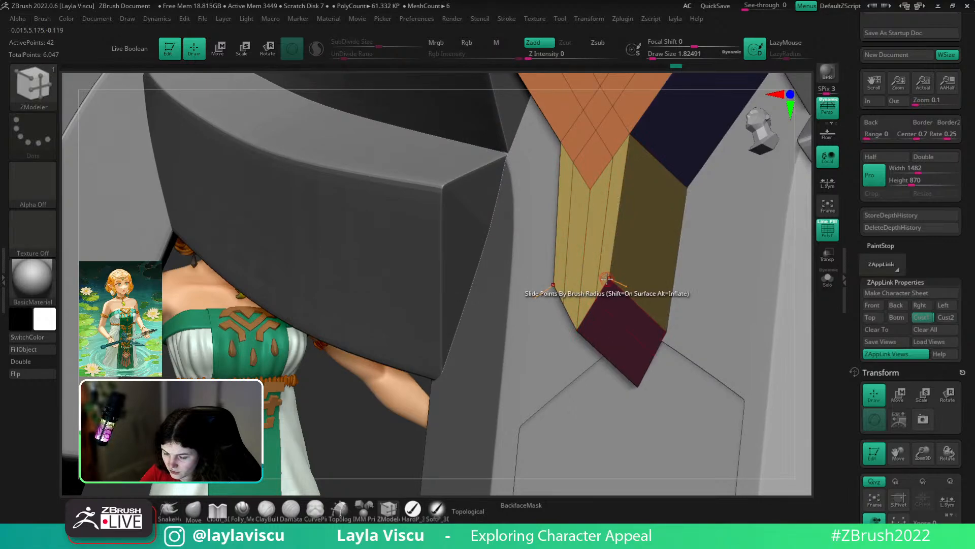
pyautogui.moveTo(805, 352); pyautogui.dragTo(817, 351)
pyautogui.hotkey('ctrl', 'z')
pyautogui.moveTo(782, 316); pyautogui.dragTo(775, 317)
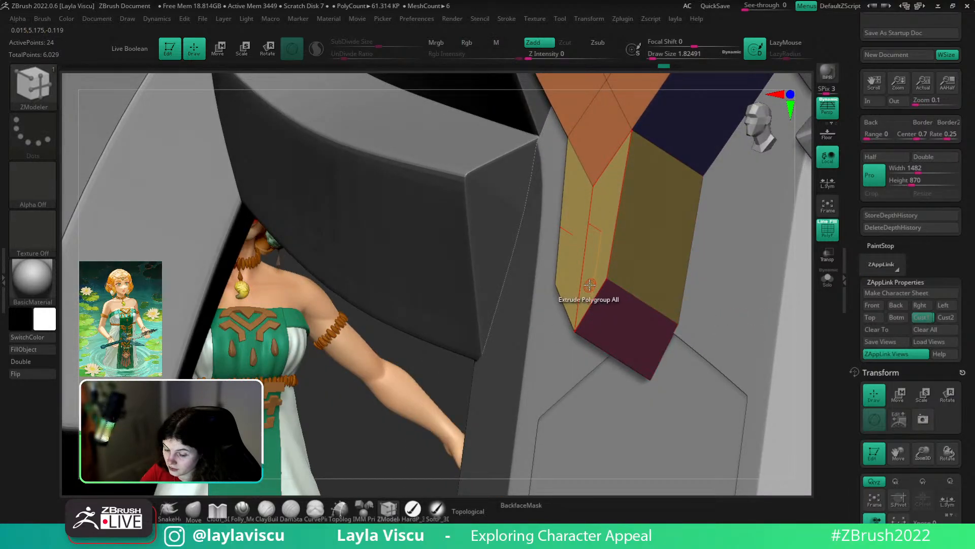
# - Insert an edge loop across the stem and delete the front polygons below it using the A Single Poly target
pyautogui.click(594, 255)
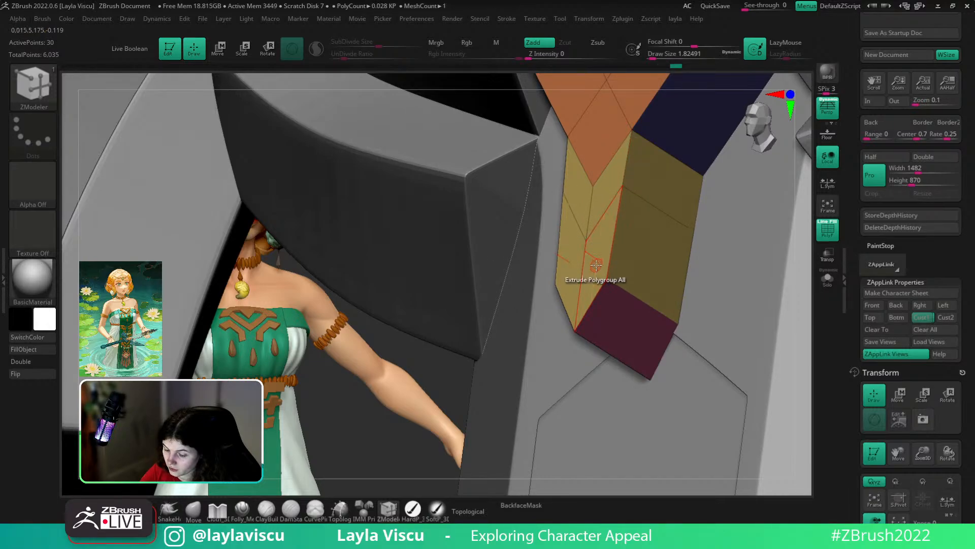
pyautogui.press('space')
pyautogui.click(456, 168)
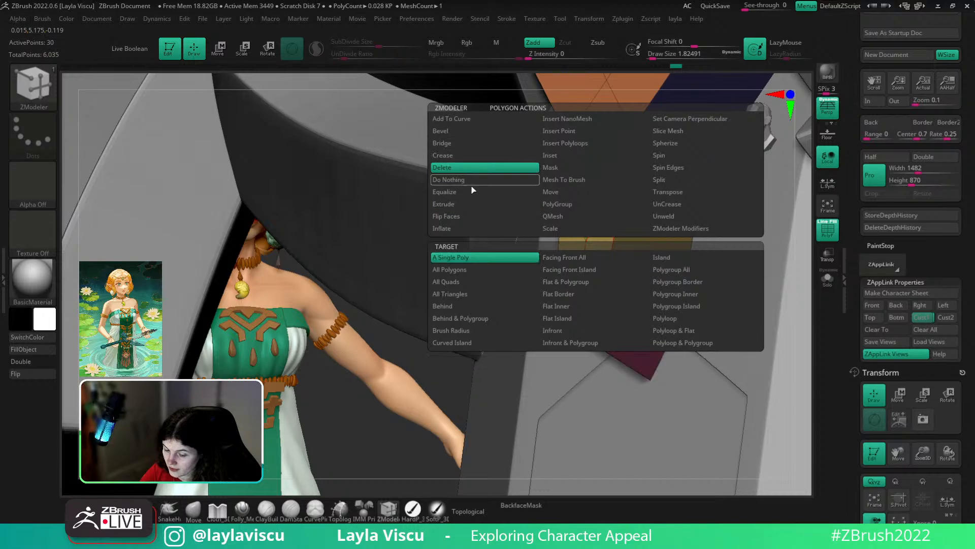
pyautogui.click(597, 270)
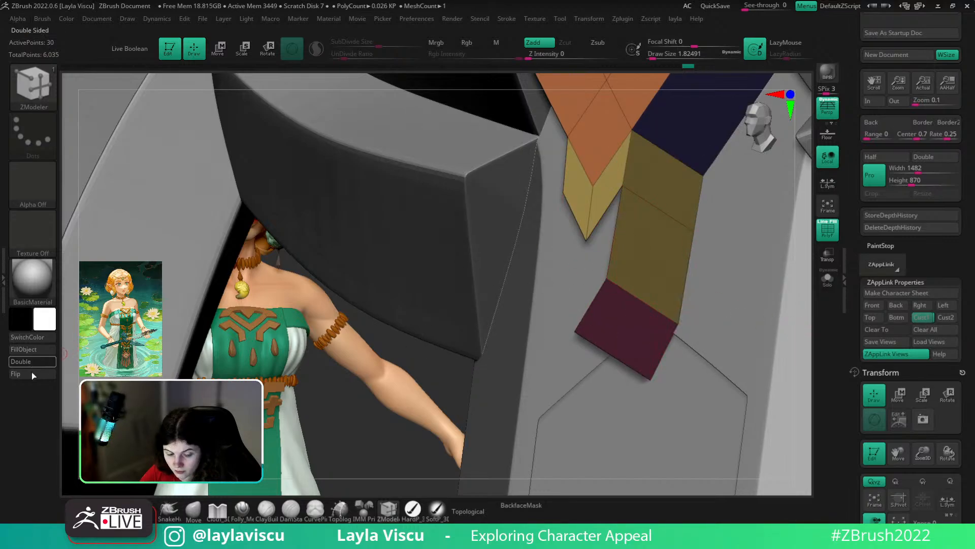
# - Enable double-sided display and bridge the two edges at the stem's tip to form a front triangle
pyautogui.click(33, 362)
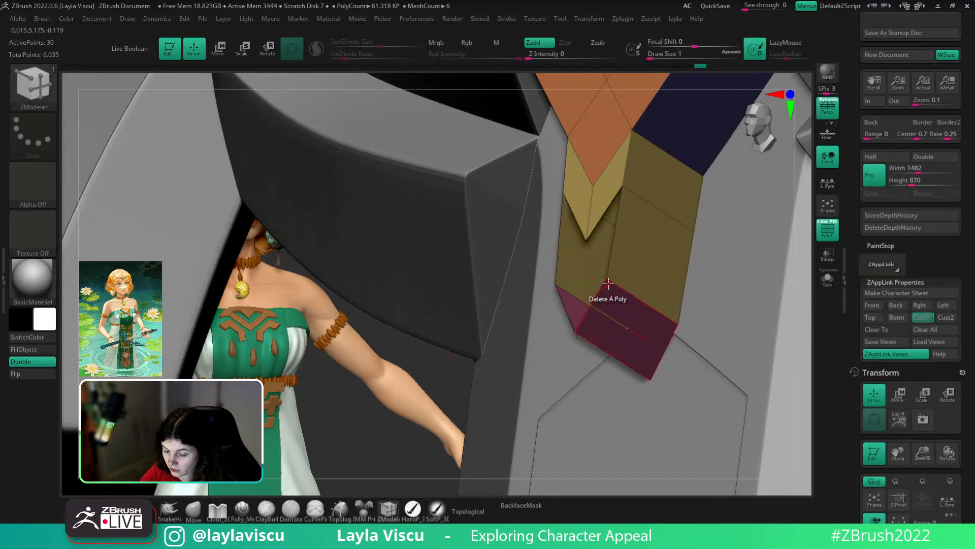
pyautogui.press('space')
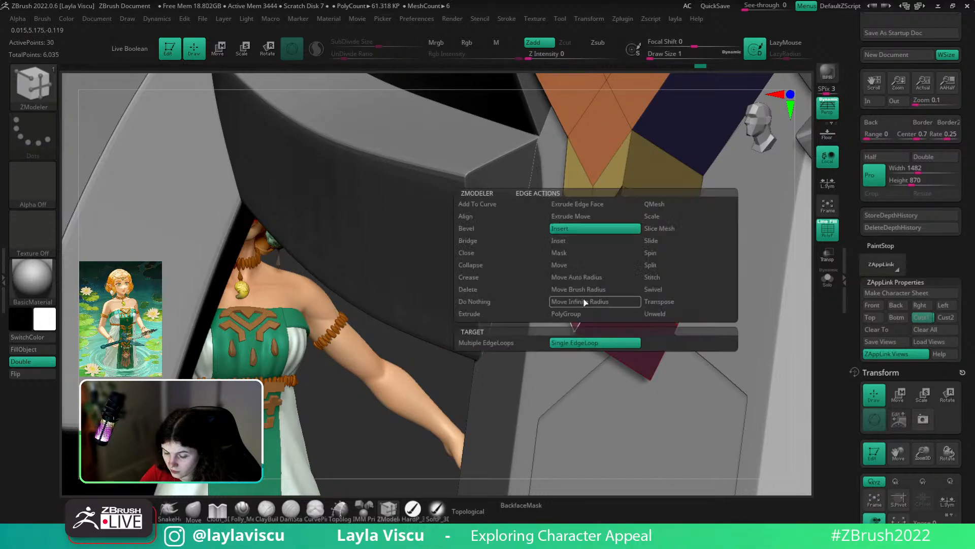
pyautogui.click(502, 240)
pyautogui.click(512, 343)
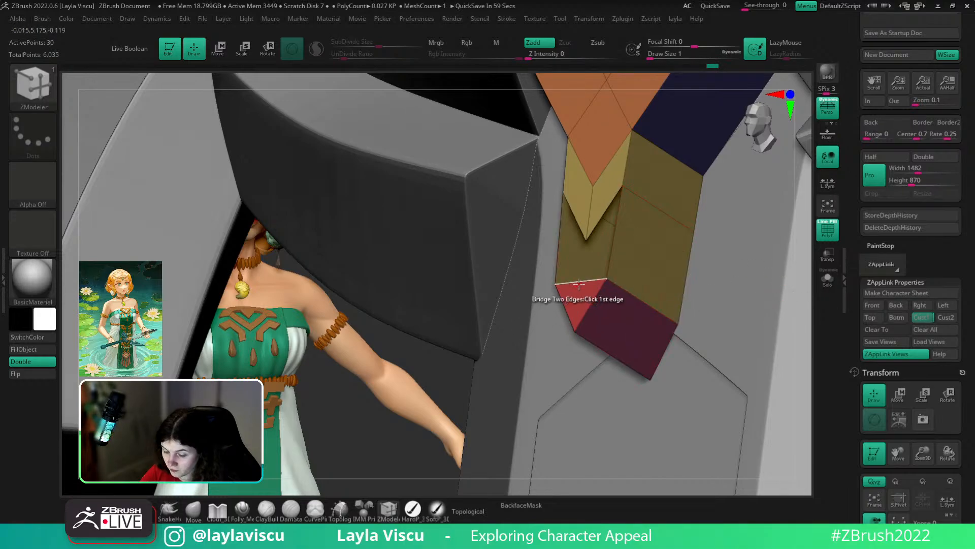
# - Insert a single edge loop down the middle of the triangle at the stem's tip
pyautogui.press('space')
pyautogui.click(558, 232)
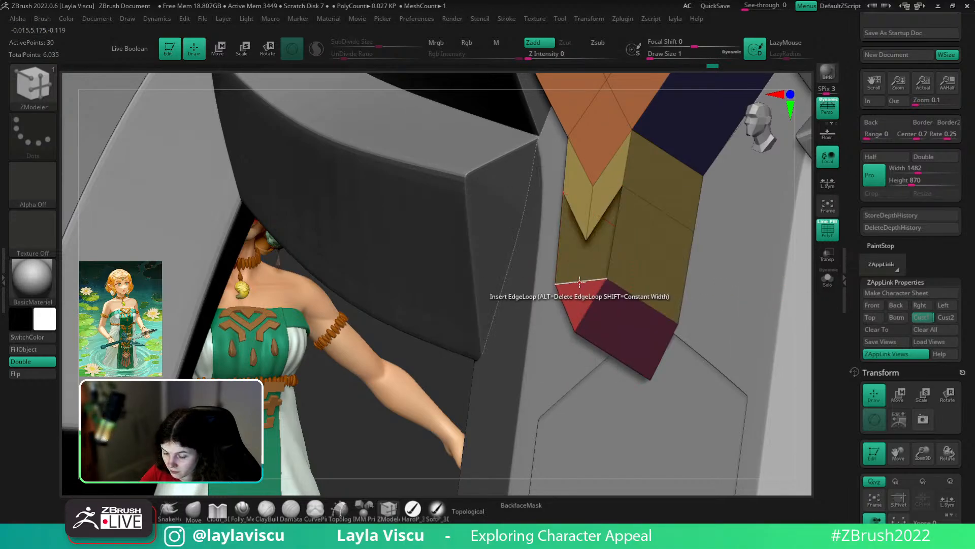
pyautogui.click(577, 282)
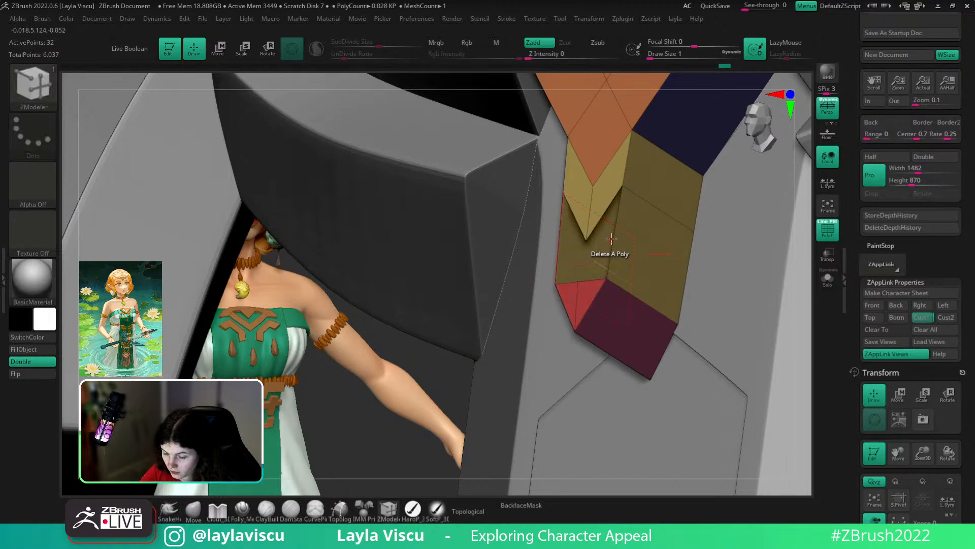
# - Bridge the tip triangle's upper edges to the V-shaped edges above, closing the stem's front, and check the result from the front
pyautogui.press('space')
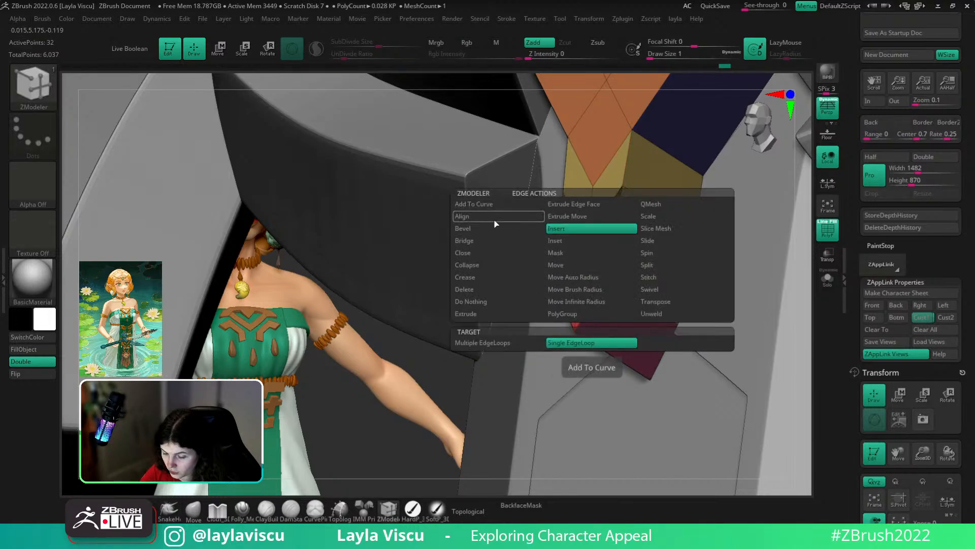
pyautogui.click(487, 241)
pyautogui.click(593, 281)
pyautogui.click(602, 219)
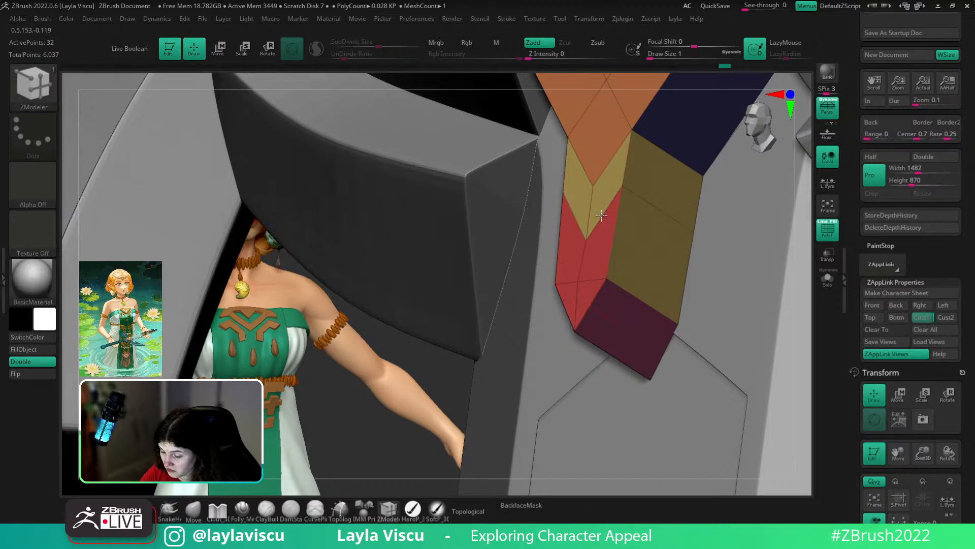
pyautogui.keyDown('ctrl'); pyautogui.moveTo(592, 305); pyautogui.dragTo(681, 295, button='right'); pyautogui.keyUp('ctrl')
pyautogui.keyDown('ctrl'); pyautogui.moveTo(681, 295); pyautogui.dragTo(662, 364, button='right'); pyautogui.keyUp('ctrl')
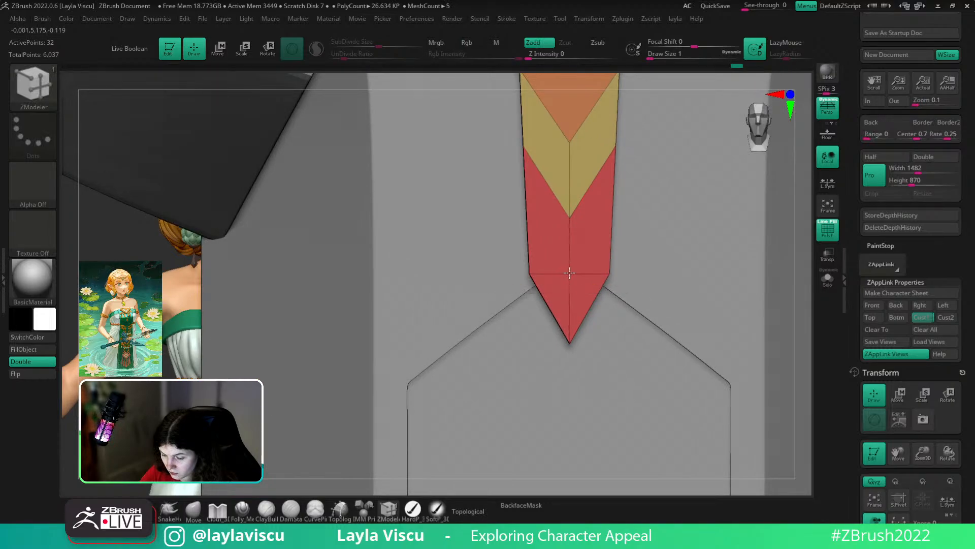
pyautogui.keyDown('ctrl'); pyautogui.moveTo(711, 376); pyautogui.dragTo(777, 386, button='right'); pyautogui.keyUp('ctrl')
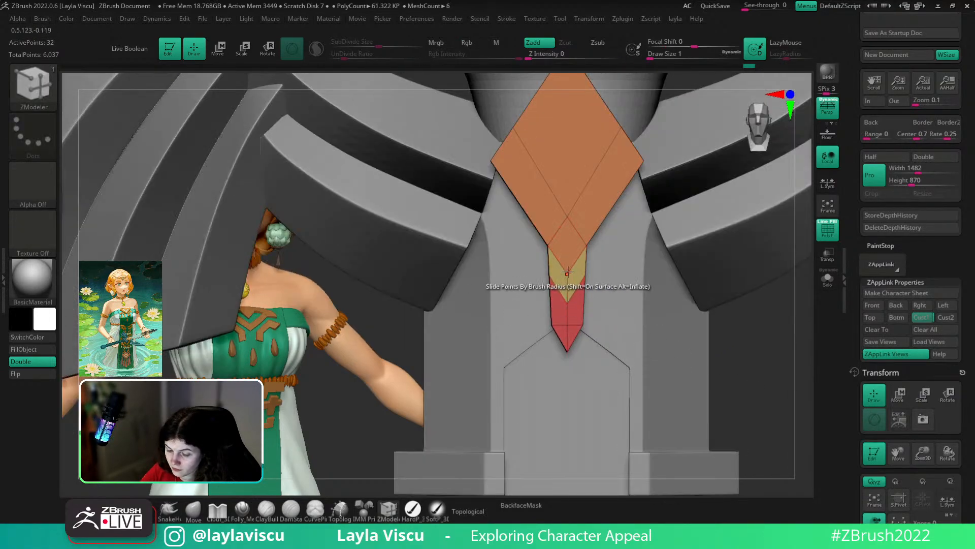
# - Move the centre point at the diamond's lower tip upward by brush radius, straightening the border between diamond and stem
pyautogui.press('space')
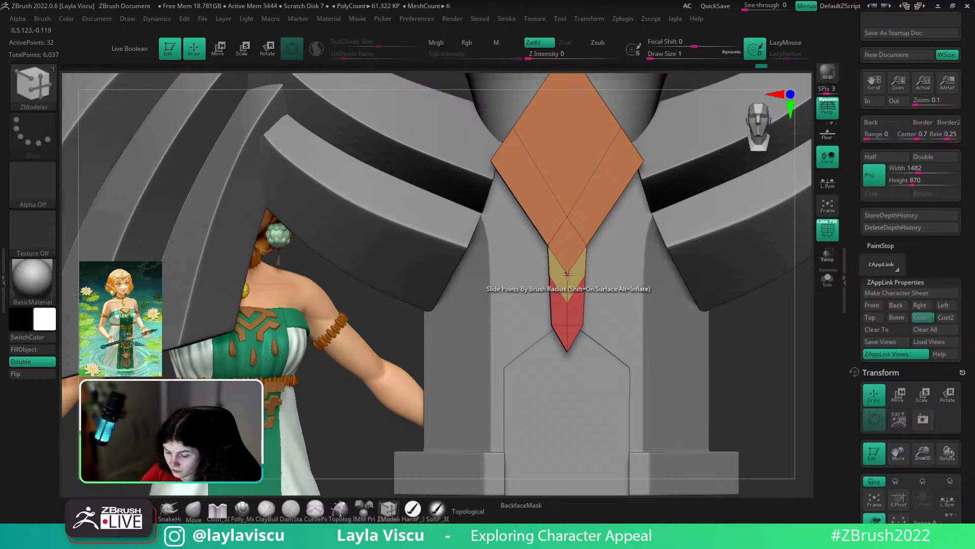
pyautogui.moveTo(568, 275)
pyautogui.mouseDown()
pyautogui.moveTo(571, 285)
pyautogui.moveTo(568, 276)
pyautogui.mouseUp()
pyautogui.hotkey('ctrl', 'z')
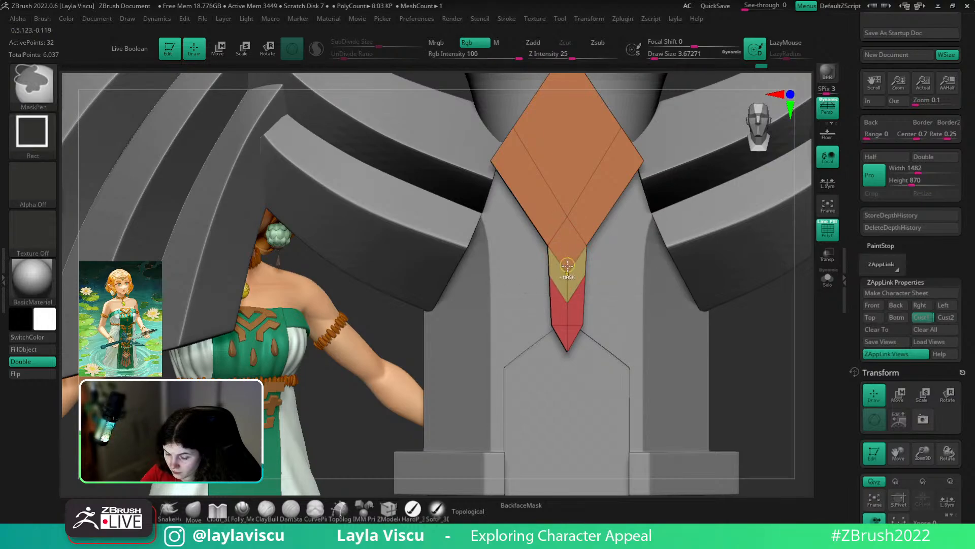
pyautogui.press('space')
pyautogui.click(560, 292)
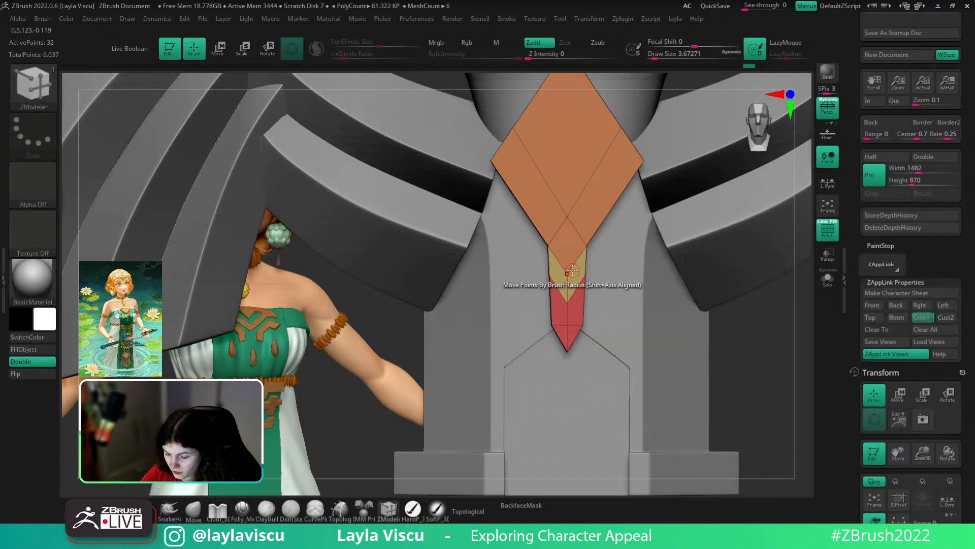
pyautogui.moveTo(567, 273); pyautogui.dragTo(573, 241)
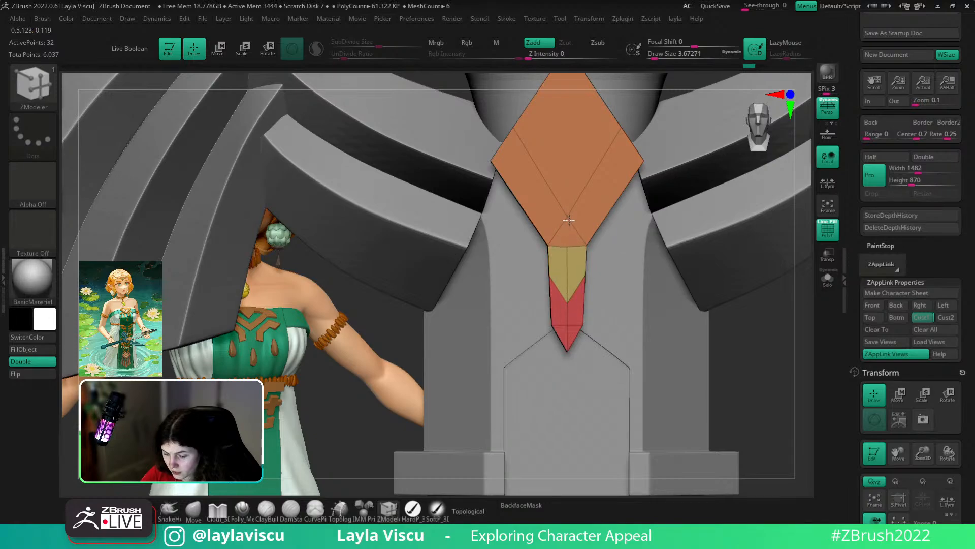
# - Try to mirror and weld the diamond gem's mesh, and undo the attempt
pyautogui.press('1')
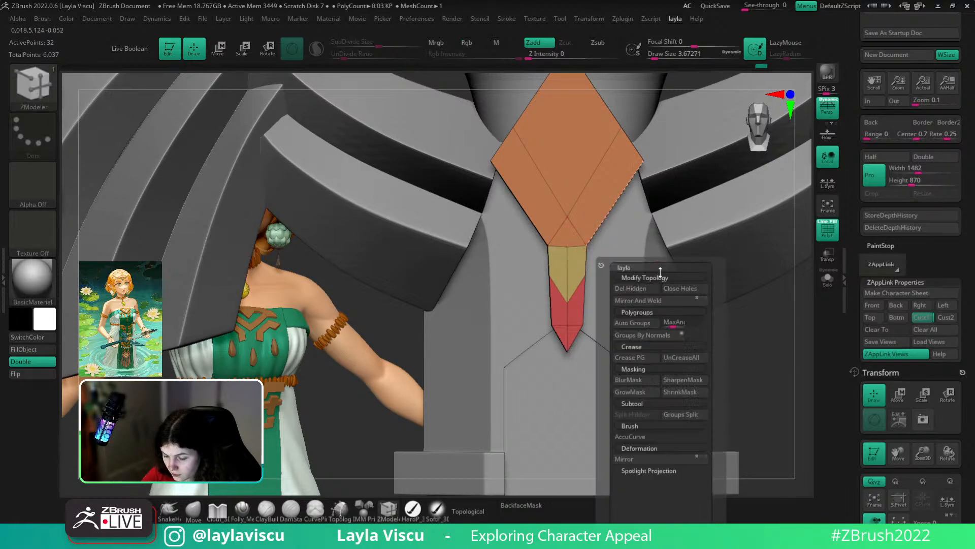
pyautogui.click(647, 303)
pyautogui.click(684, 288)
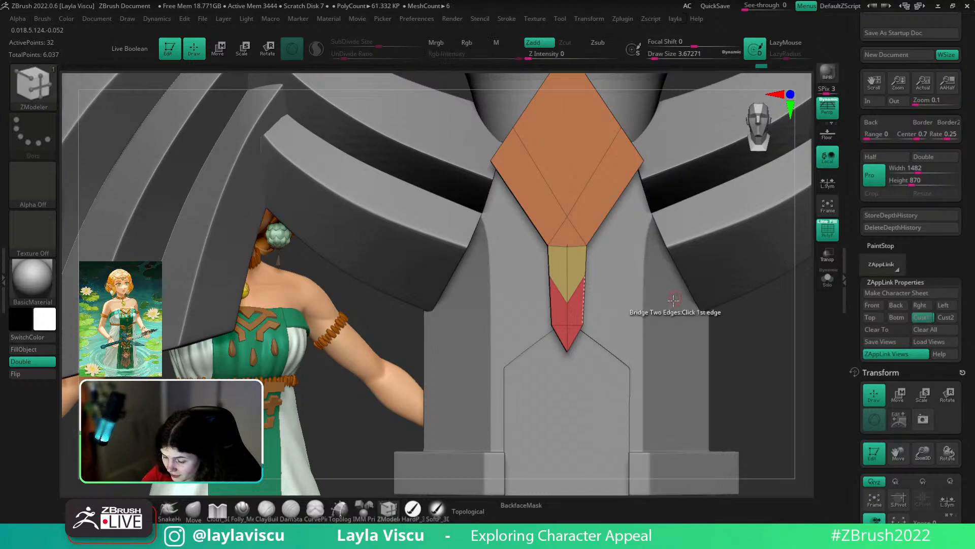
pyautogui.press('1')
pyautogui.click(645, 306)
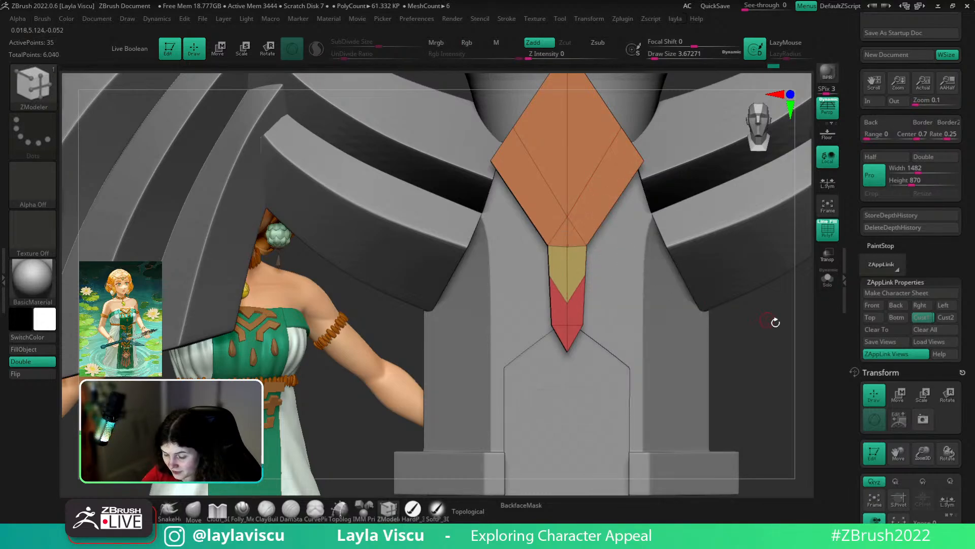
pyautogui.moveTo(773, 322)
pyautogui.mouseDown()
pyautogui.moveTo(807, 344)
pyautogui.moveTo(796, 344)
pyautogui.moveTo(787, 311)
pyautogui.mouseUp()
pyautogui.hotkey('ctrl', 'z')
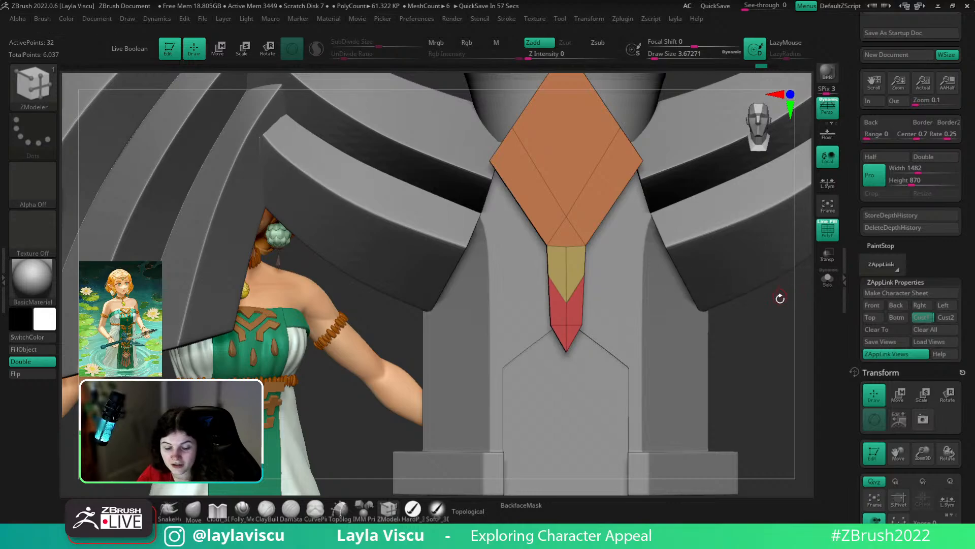
# - Move the centre point of the V-shaped yellow and red border on the stem upward to make the border straight
pyautogui.keyDown('ctrl'); pyautogui.moveTo(782, 346); pyautogui.dragTo(620, 310, button='right'); pyautogui.keyUp('ctrl')
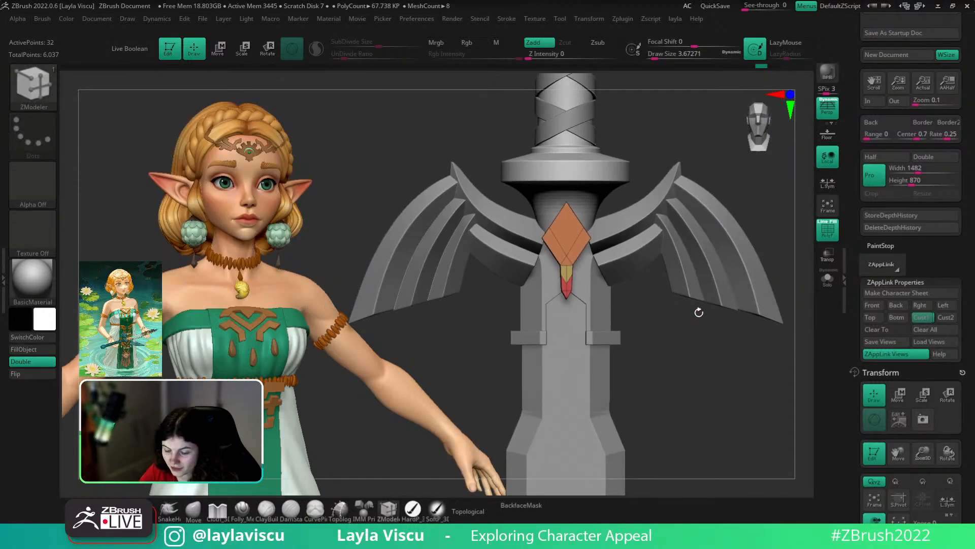
pyautogui.keyDown('alt'); pyautogui.moveTo(706, 307); pyautogui.dragTo(740, 335, button='right'); pyautogui.keyUp('alt')
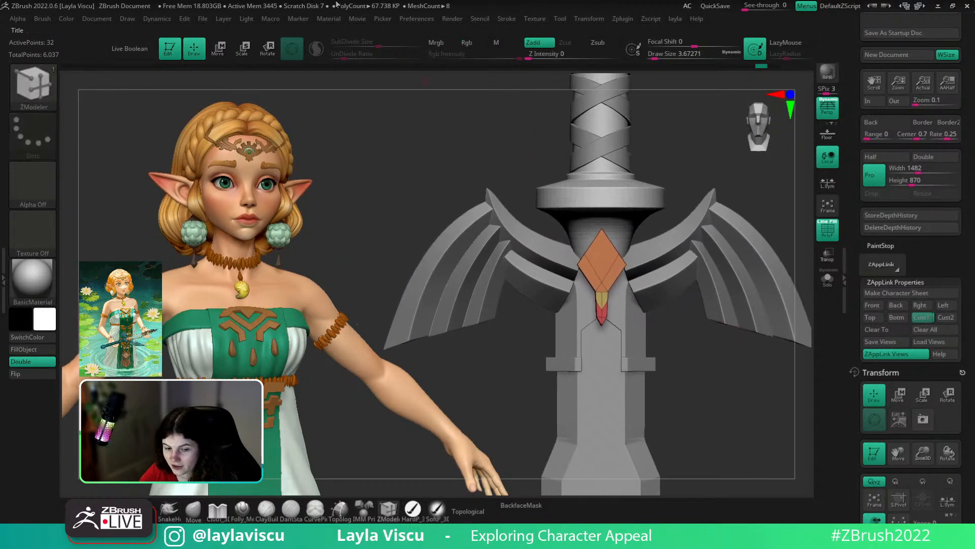
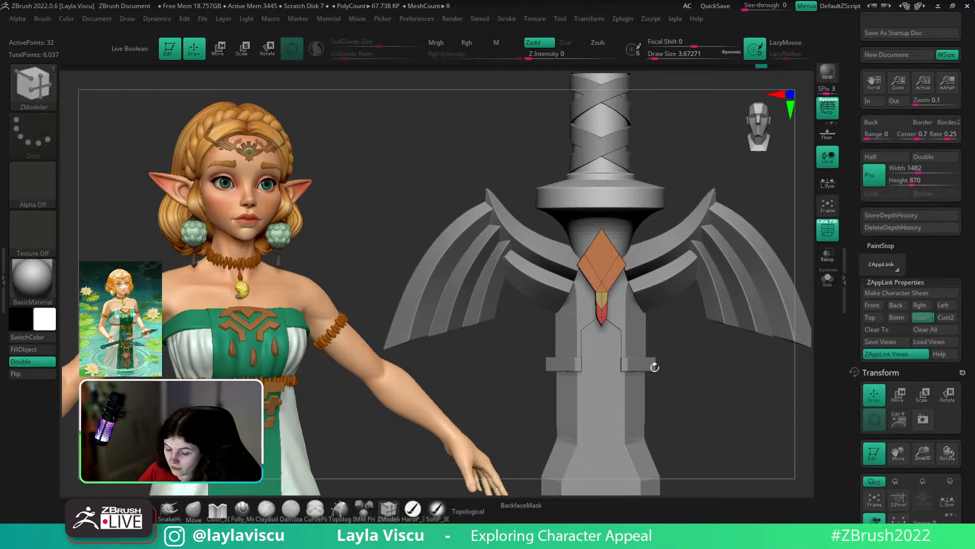
pyautogui.keyDown('ctrl'); pyautogui.moveTo(607, 317); pyautogui.dragTo(634, 341, button='right'); pyautogui.keyUp('ctrl')
pyautogui.moveTo(767, 346); pyautogui.dragTo(764, 387)
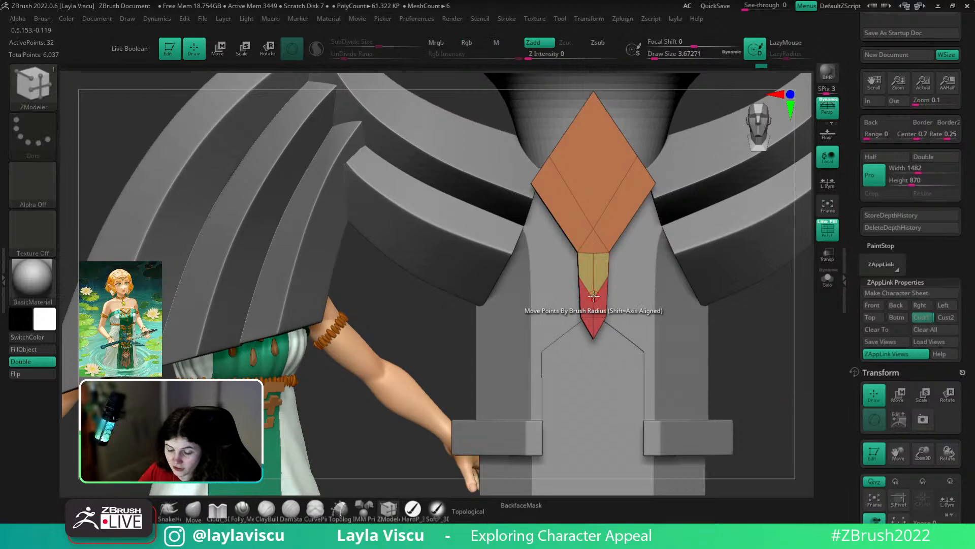
pyautogui.keyDown('ctrl'); pyautogui.moveTo(594, 295); pyautogui.dragTo(607, 297, button='right'); pyautogui.keyUp('ctrl')
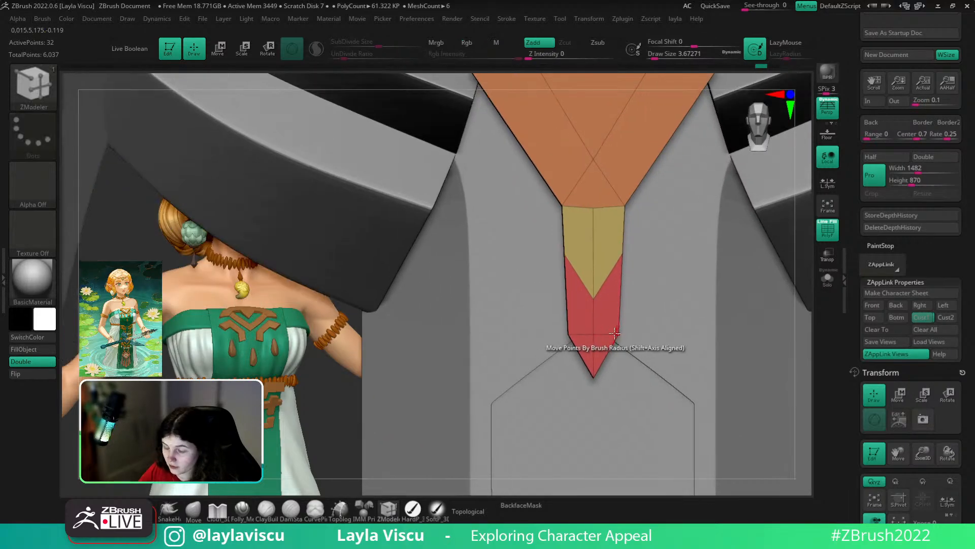
pyautogui.click(607, 297)
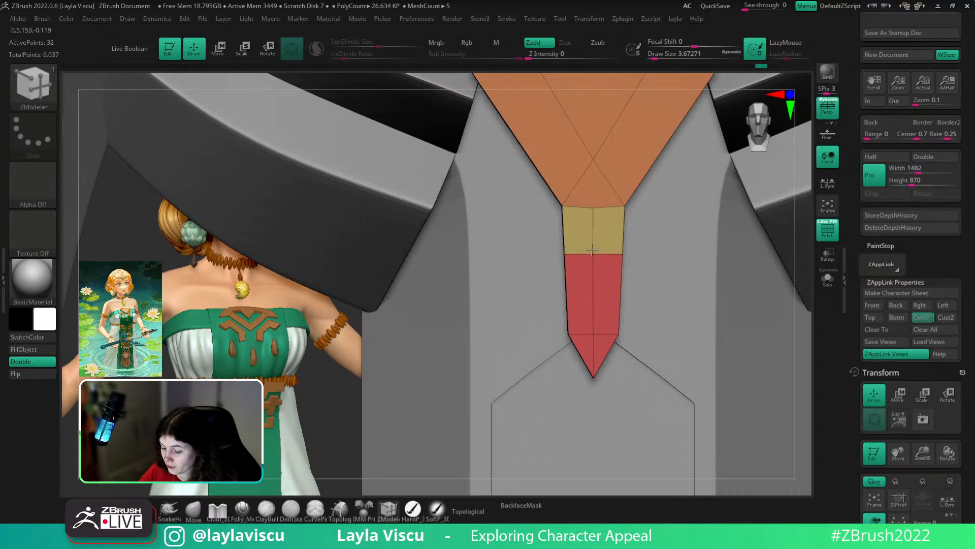
pyautogui.keyDown('ctrl'); pyautogui.moveTo(591, 249); pyautogui.dragTo(490, 248, button='right'); pyautogui.keyUp('ctrl')
pyautogui.keyDown('alt'); pyautogui.moveTo(726, 294); pyautogui.dragTo(723, 343, button='right'); pyautogui.keyUp('alt')
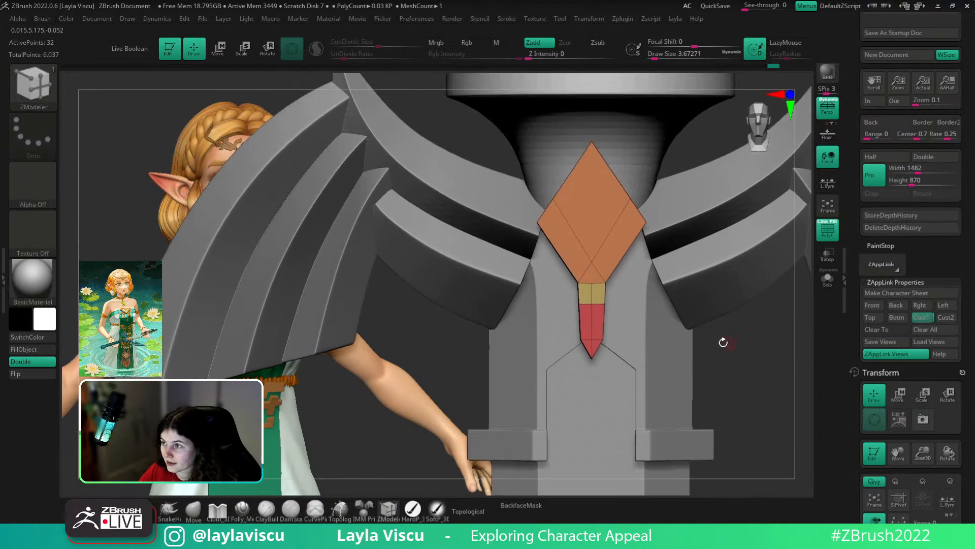
# - Delete the large front polygons of the diamond above the stem, one single poly at a time
pyautogui.keyDown('ctrl'); pyautogui.moveTo(601, 317); pyautogui.dragTo(649, 328, button='right'); pyautogui.keyUp('ctrl')
pyautogui.keyDown('ctrl'); pyautogui.moveTo(588, 263); pyautogui.dragTo(595, 268, button='right'); pyautogui.keyUp('ctrl')
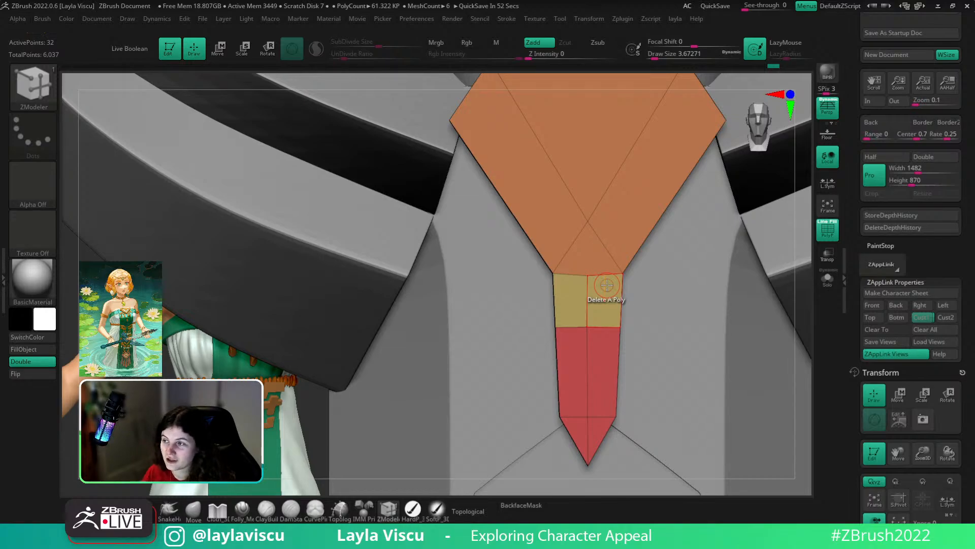
pyautogui.keyDown('ctrl'); pyautogui.moveTo(569, 242); pyautogui.dragTo(557, 210, button='right'); pyautogui.keyUp('ctrl')
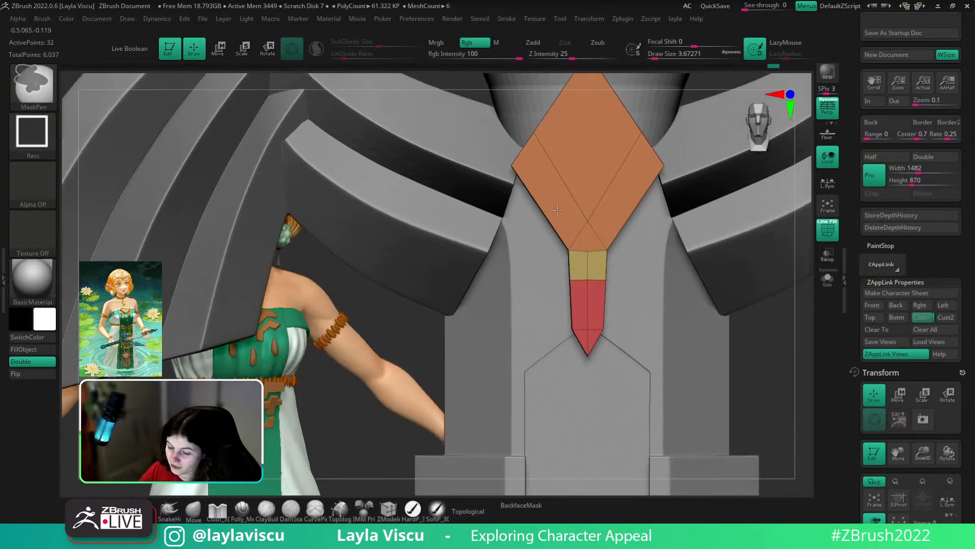
pyautogui.keyDown('alt'); pyautogui.moveTo(779, 354); pyautogui.dragTo(760, 393); pyautogui.keyUp('alt')
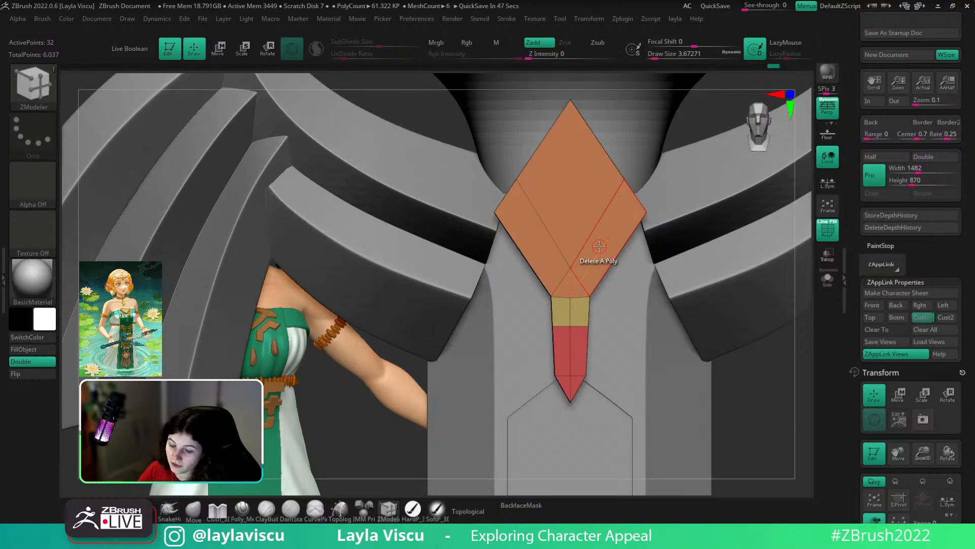
pyautogui.press('space')
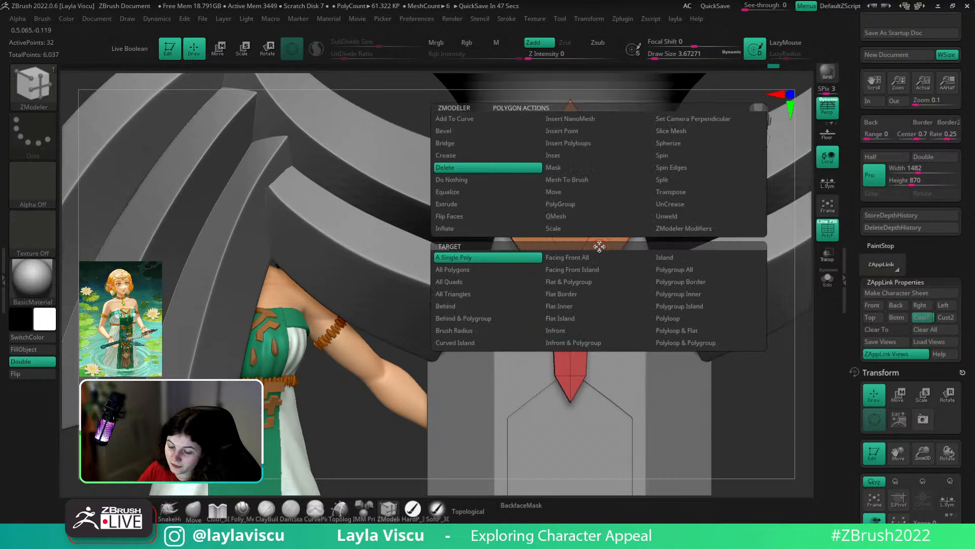
pyautogui.click(482, 204)
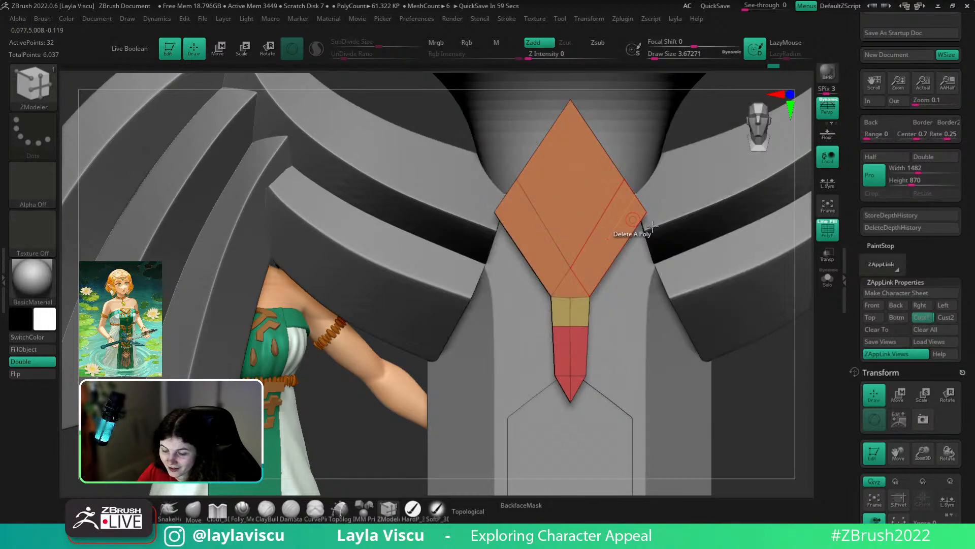
pyautogui.click(601, 259)
pyautogui.click(564, 213)
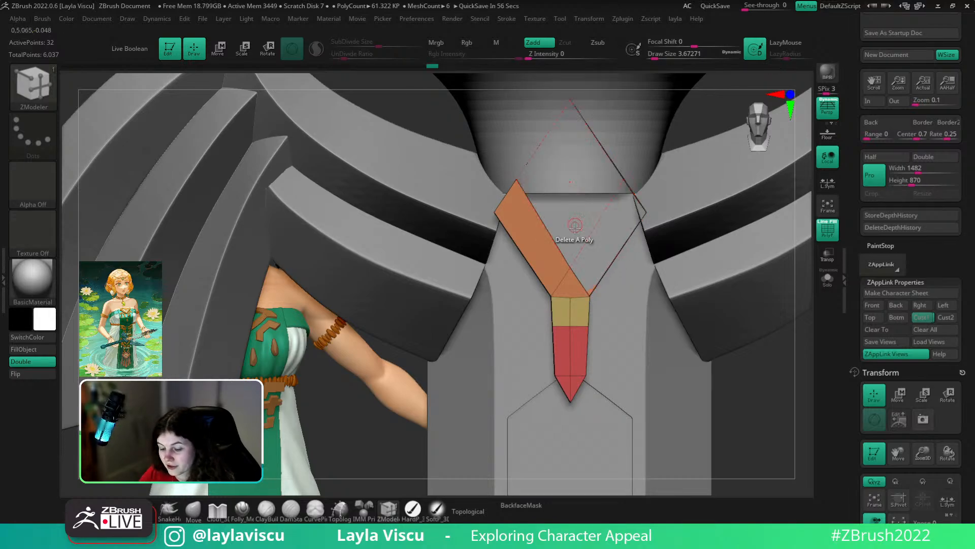
pyautogui.click(550, 259)
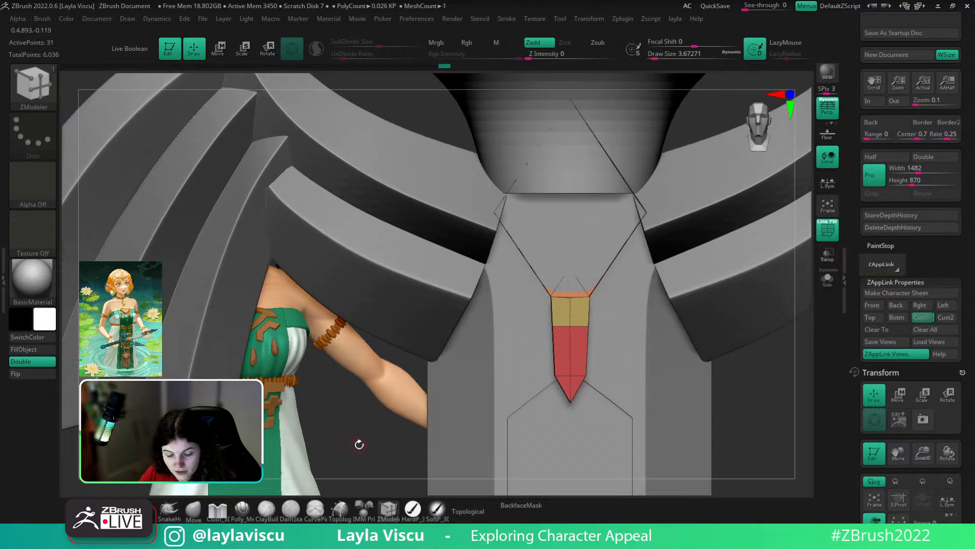
# - Isolate the gem and delete the remaining front polygons along the diamond's lower edges and at its junction with the stem
pyautogui.moveTo(359, 444); pyautogui.dragTo(502, 439)
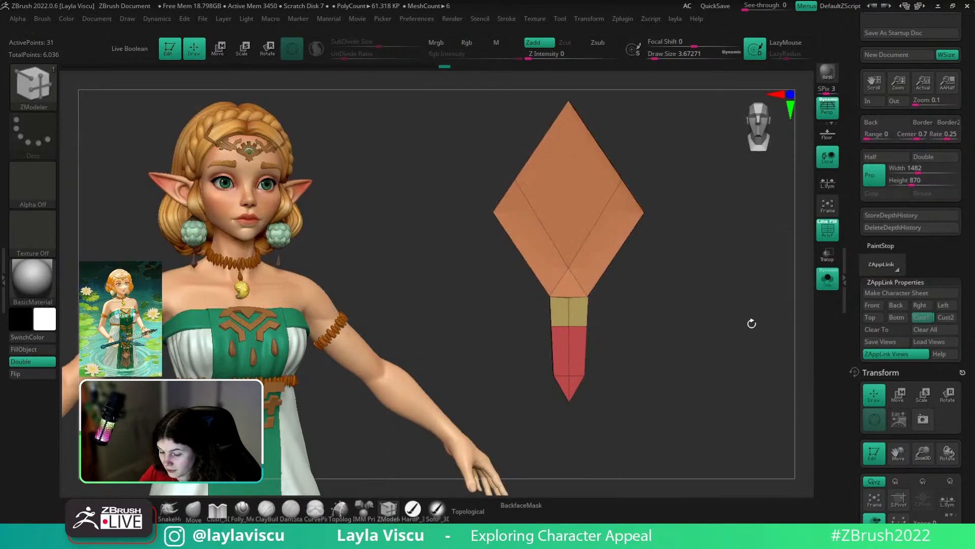
pyautogui.moveTo(732, 366); pyautogui.dragTo(815, 366)
pyautogui.click(523, 222)
pyautogui.click(549, 248)
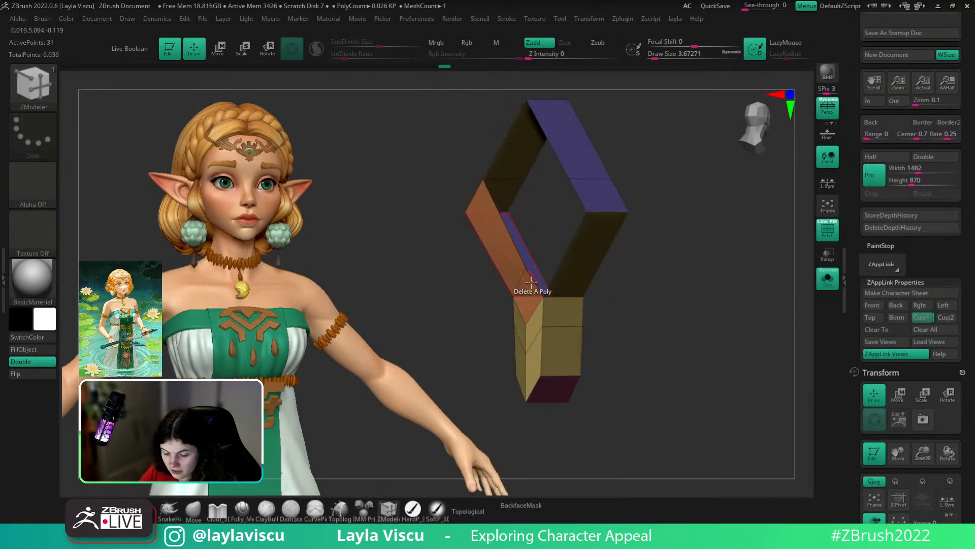
pyautogui.click(528, 296)
pyautogui.click(507, 264)
# - Delete the stray triangular polygon inside the stem, undoing the mistaken deletion at its tip, and show all sword parts again
pyautogui.click(540, 349)
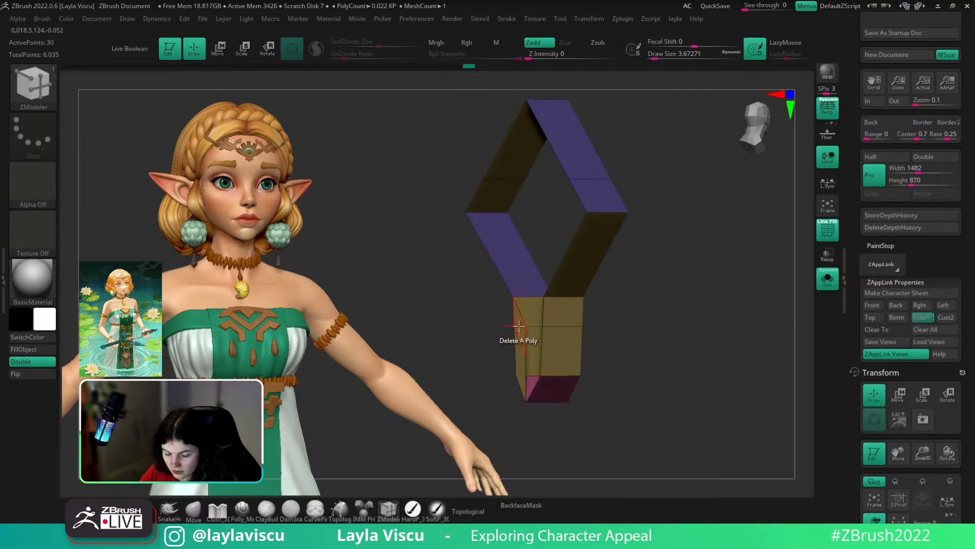
pyautogui.hotkey('ctrl', 'z')
pyautogui.click(515, 369)
pyautogui.click(515, 328)
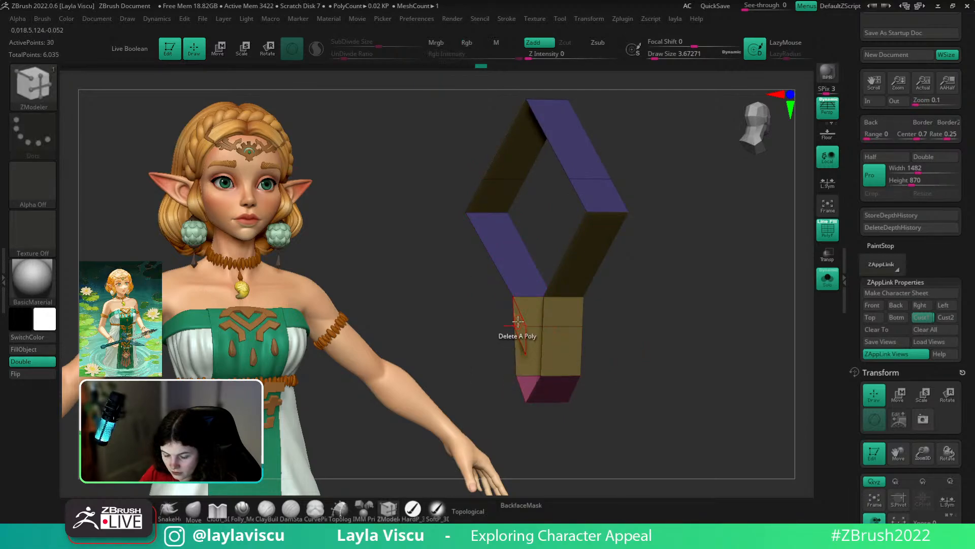
pyautogui.moveTo(793, 354); pyautogui.dragTo(645, 368)
pyautogui.click(828, 279)
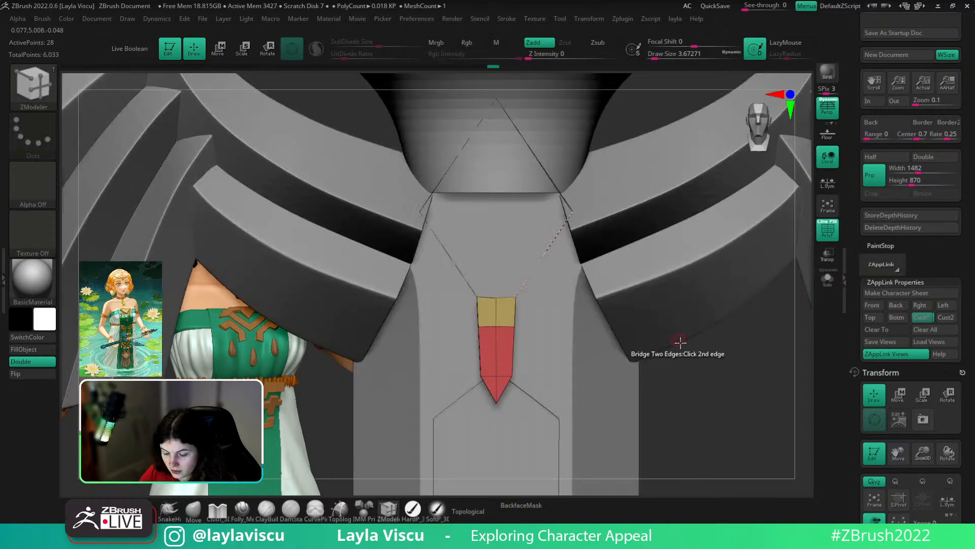
# - Extrude the diamond's open front edges inward with the EdgeLoop target, forming a flat frame around the opening
pyautogui.moveTo(695, 408); pyautogui.dragTo(763, 421)
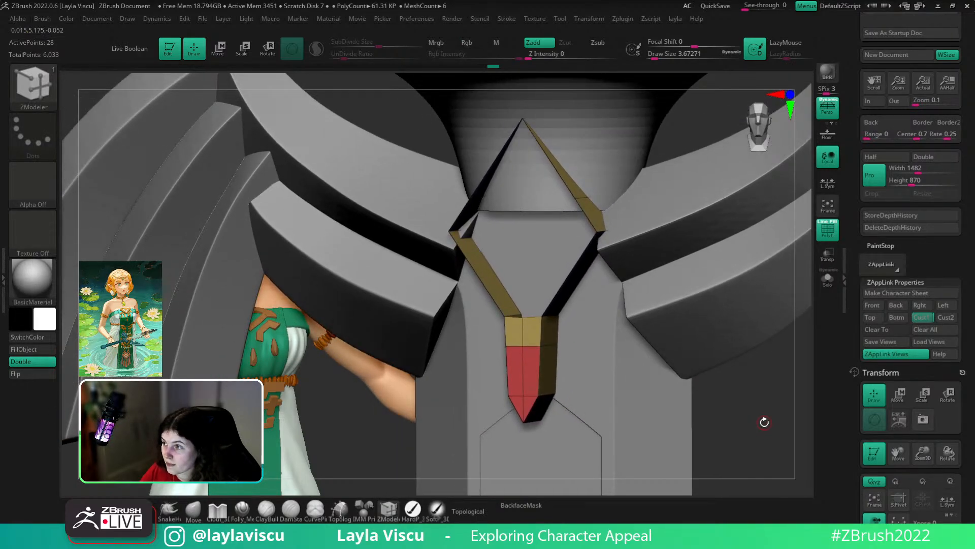
pyautogui.moveTo(764, 422); pyautogui.dragTo(770, 418)
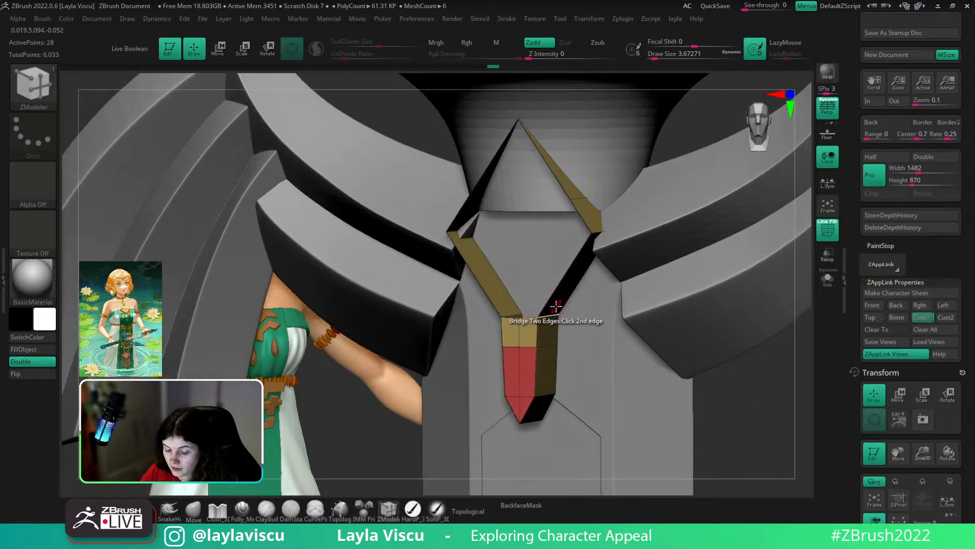
pyautogui.press('space')
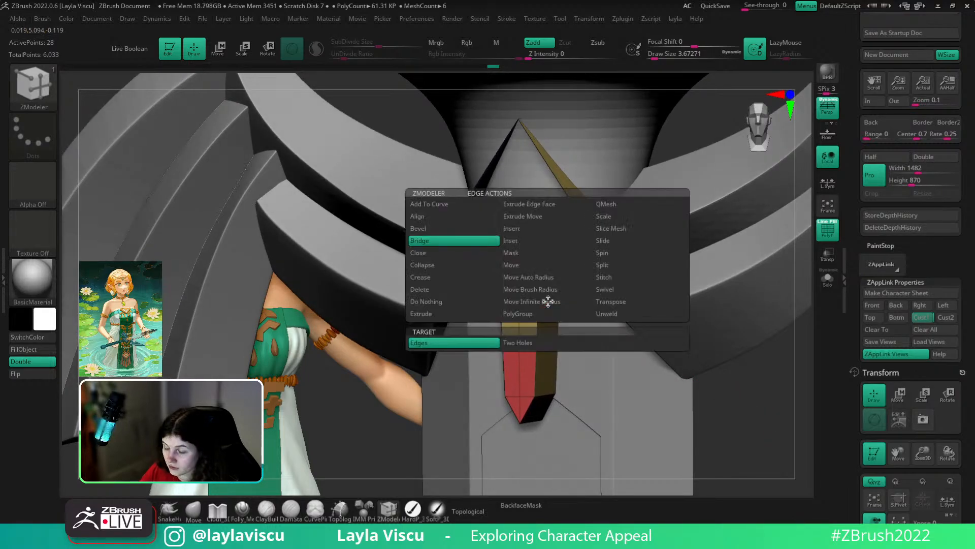
pyautogui.click(421, 314)
pyautogui.click(517, 344)
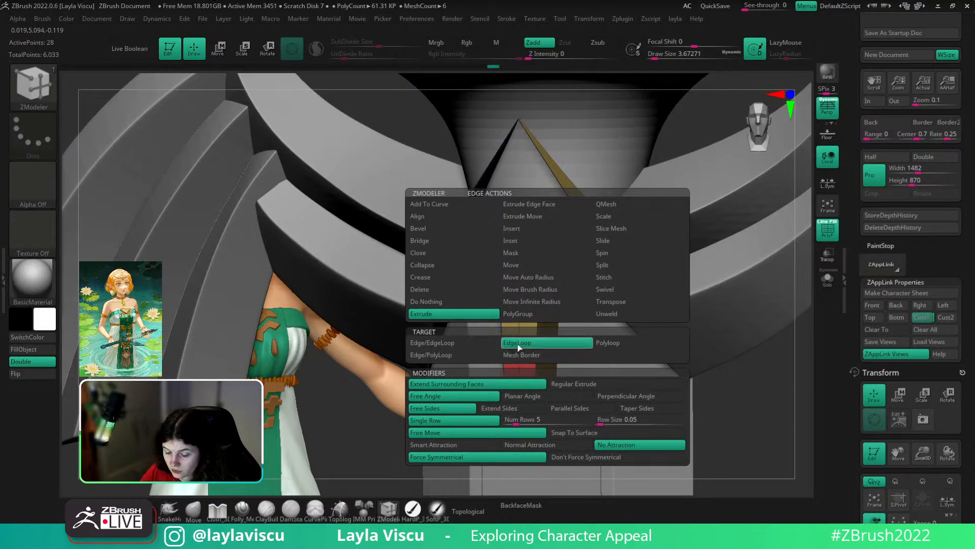
pyautogui.moveTo(548, 299); pyautogui.dragTo(527, 287)
pyautogui.keyDown('shift'); pyautogui.moveTo(766, 405); pyautogui.dragTo(655, 404); pyautogui.keyUp('shift')
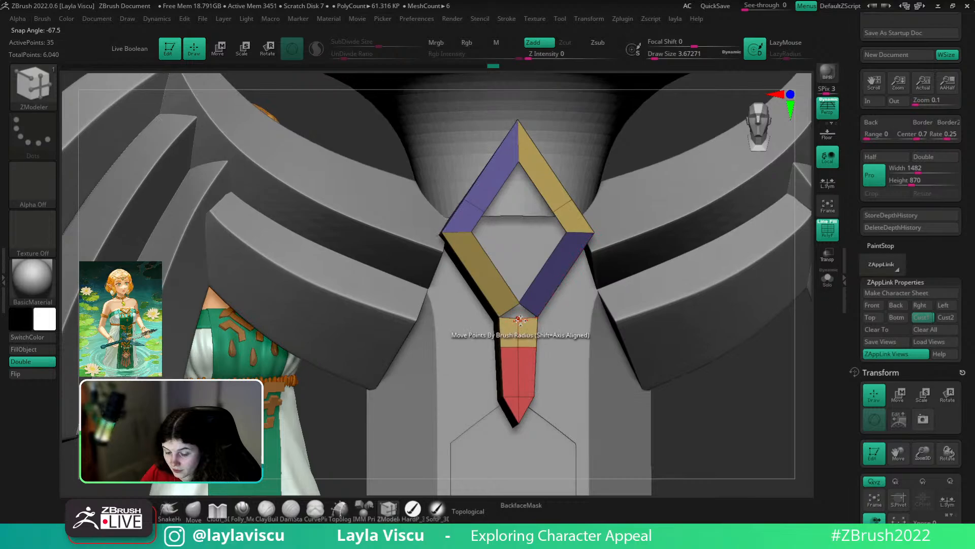
# - Set the point action to Stitch and stitch the two inner points at the diamond frame's lower corner
pyautogui.press('space')
pyautogui.click(599, 342)
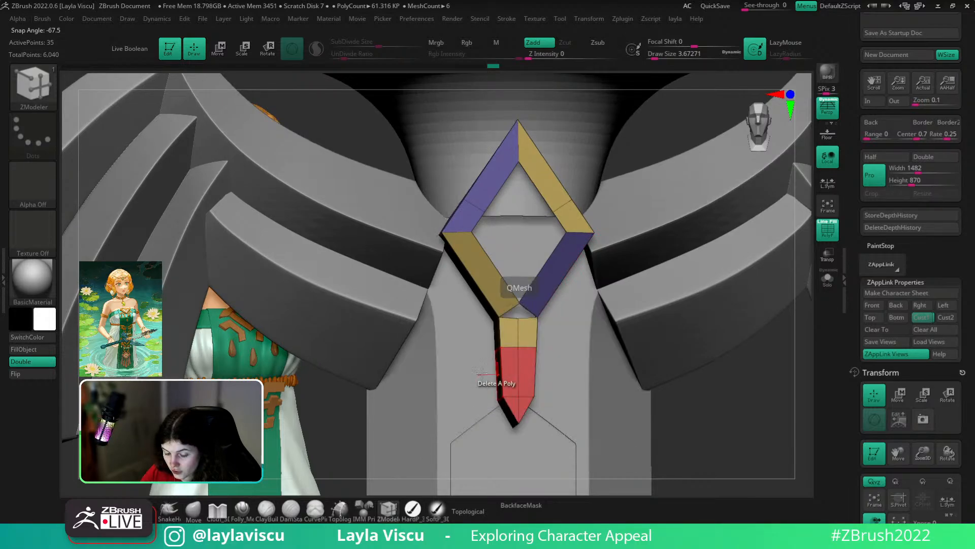
pyautogui.keyDown('ctrl'); pyautogui.moveTo(482, 373); pyautogui.dragTo(569, 394, button='right'); pyautogui.keyUp('ctrl')
pyautogui.click(545, 241)
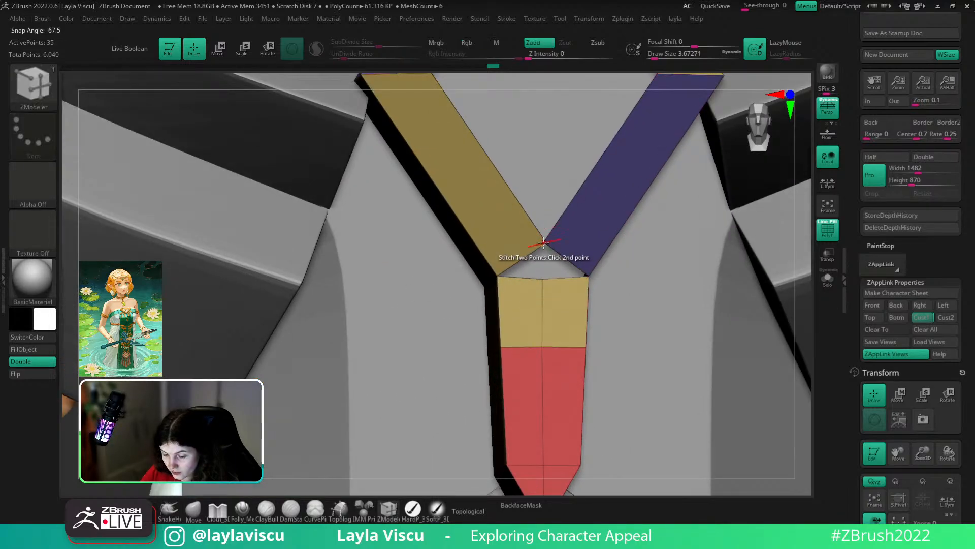
pyautogui.click(547, 243)
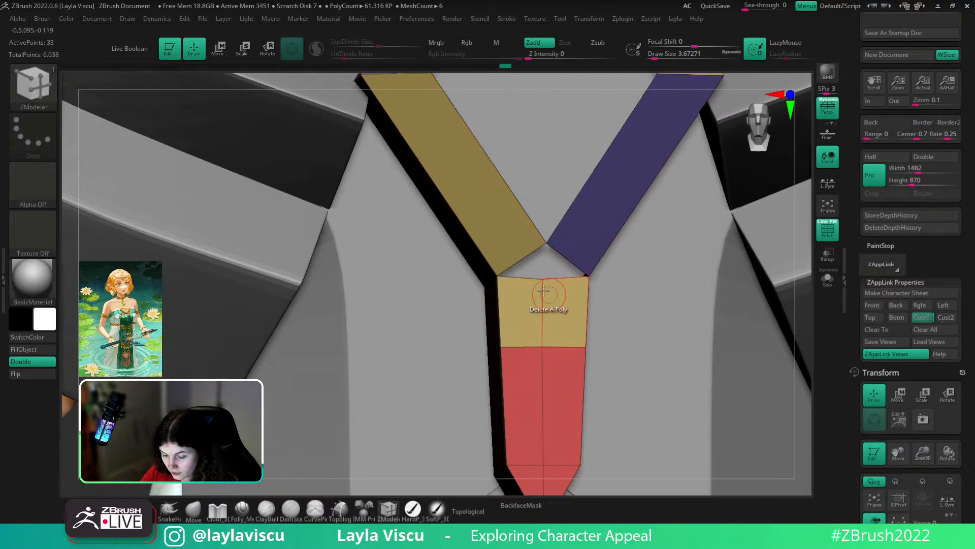
# - Stitch the stem's upper middle point to the inner lower corner of the diamond frame
pyautogui.click(547, 243)
pyautogui.click(545, 242)
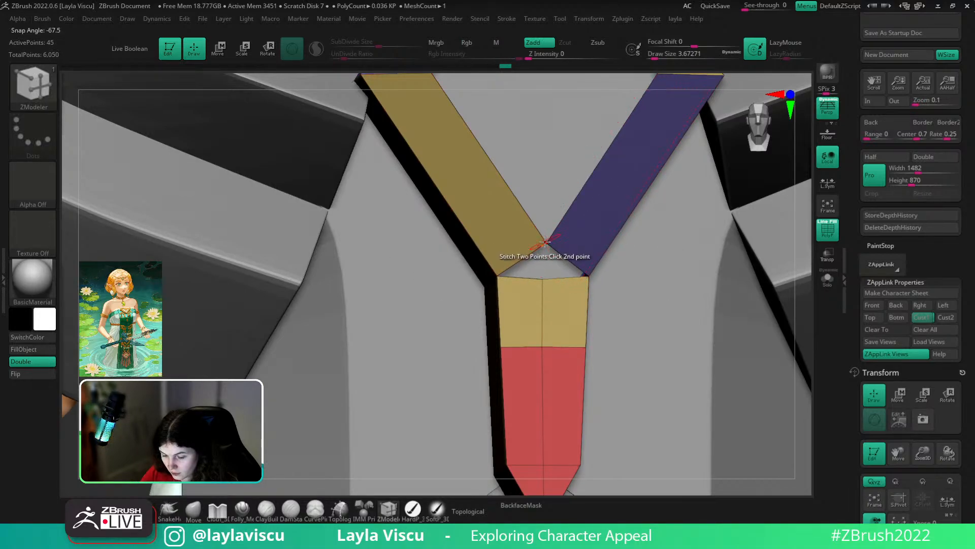
pyautogui.click(546, 241)
pyautogui.keyDown('ctrl'); pyautogui.moveTo(545, 243); pyautogui.dragTo(496, 347, button='right'); pyautogui.keyUp('ctrl')
pyautogui.moveTo(732, 432)
pyautogui.mouseDown()
pyautogui.moveTo(701, 451)
pyautogui.moveTo(723, 444)
pyautogui.mouseUp()
pyautogui.keyDown('ctrl'); pyautogui.moveTo(563, 248); pyautogui.dragTo(641, 270, button='right'); pyautogui.keyUp('ctrl')
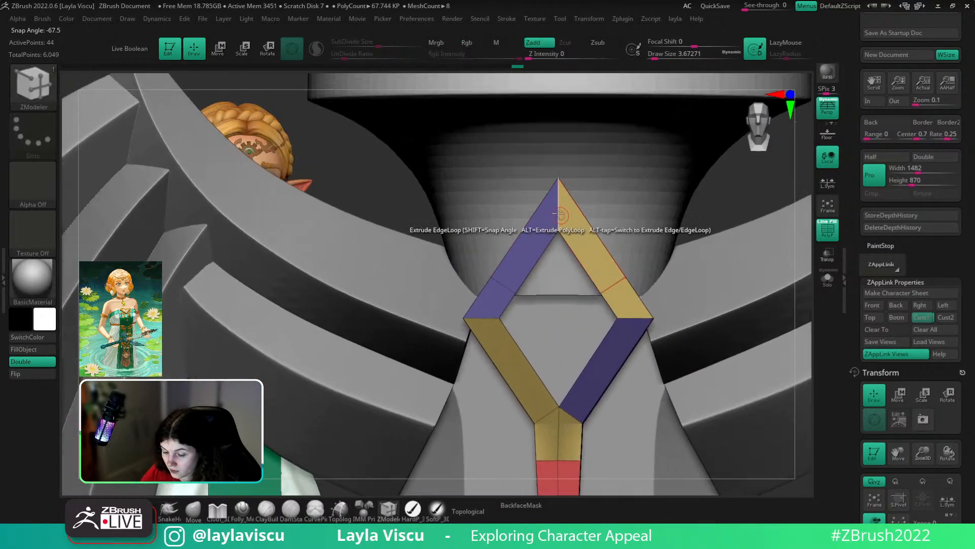
pyautogui.keyDown('ctrl'); pyautogui.moveTo(560, 218); pyautogui.dragTo(762, 264, button='right'); pyautogui.keyUp('ctrl')
pyautogui.keyDown('ctrl'); pyautogui.moveTo(555, 214); pyautogui.dragTo(330, 244, button='right'); pyautogui.keyUp('ctrl')
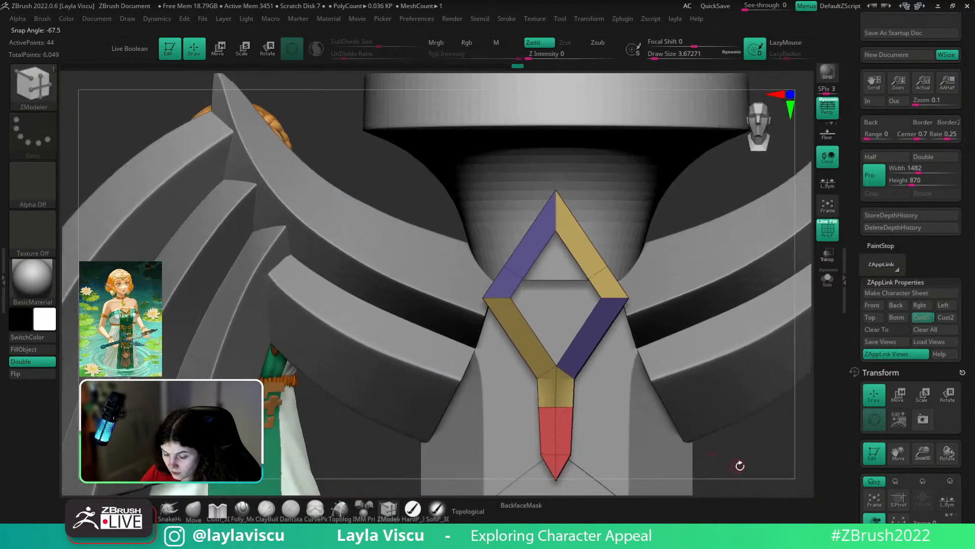
pyautogui.moveTo(741, 465); pyautogui.dragTo(742, 408)
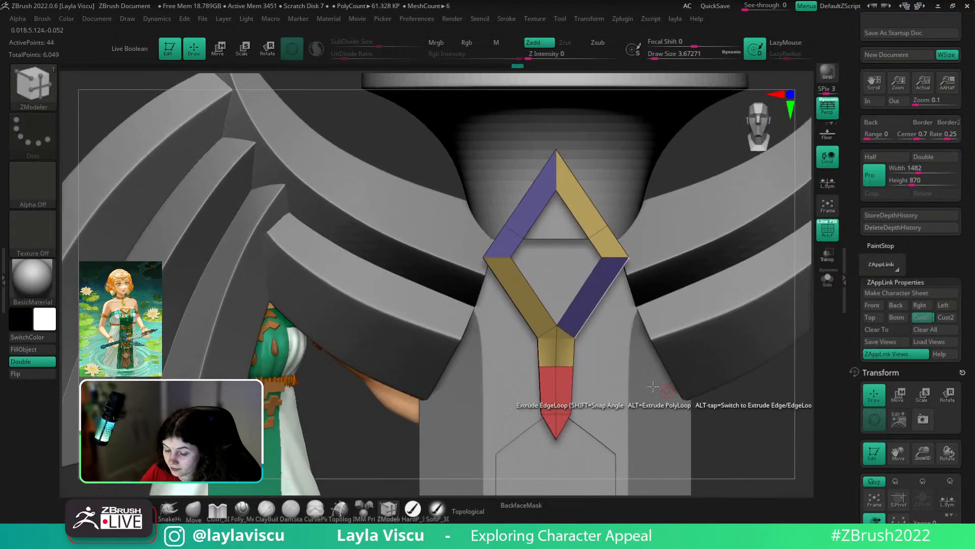
pyautogui.keyDown('alt'); pyautogui.moveTo(739, 441); pyautogui.dragTo(721, 381); pyautogui.keyUp('alt')
# - Set the point action to Mask and mask the centre point just above the stem's tip
pyautogui.keyDown('ctrl'); pyautogui.moveTo(540, 350); pyautogui.dragTo(560, 356, button='right'); pyautogui.keyUp('ctrl')
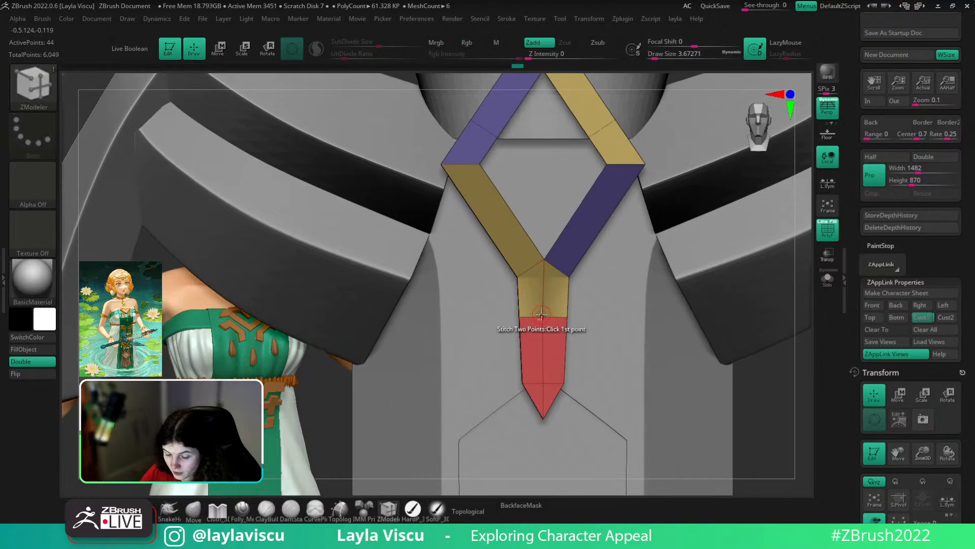
pyautogui.press('space')
pyautogui.click(539, 325)
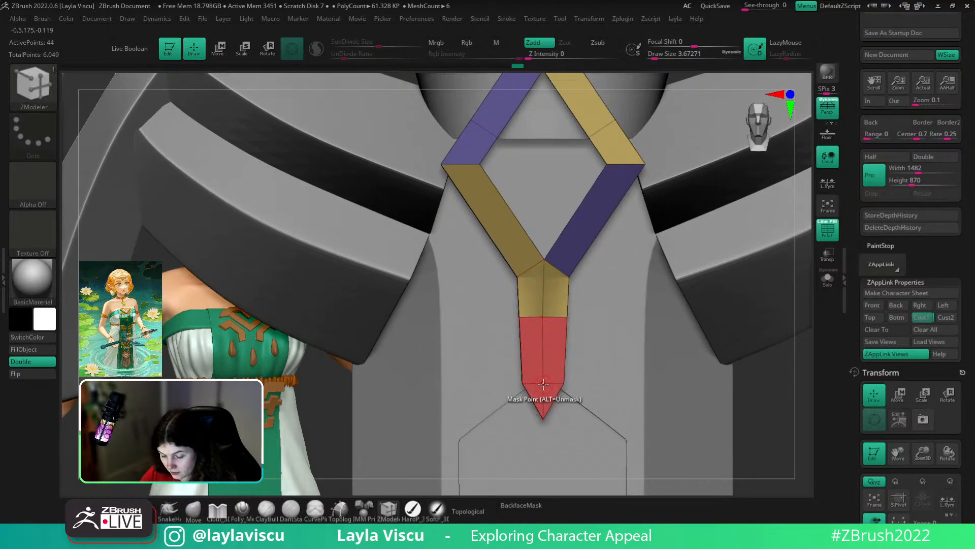
pyautogui.click(543, 330)
# - Invert the mask, isolate the gem and move the stem's lower centre point slightly in depth from a side view
pyautogui.moveTo(621, 340); pyautogui.dragTo(820, 421, button='right')
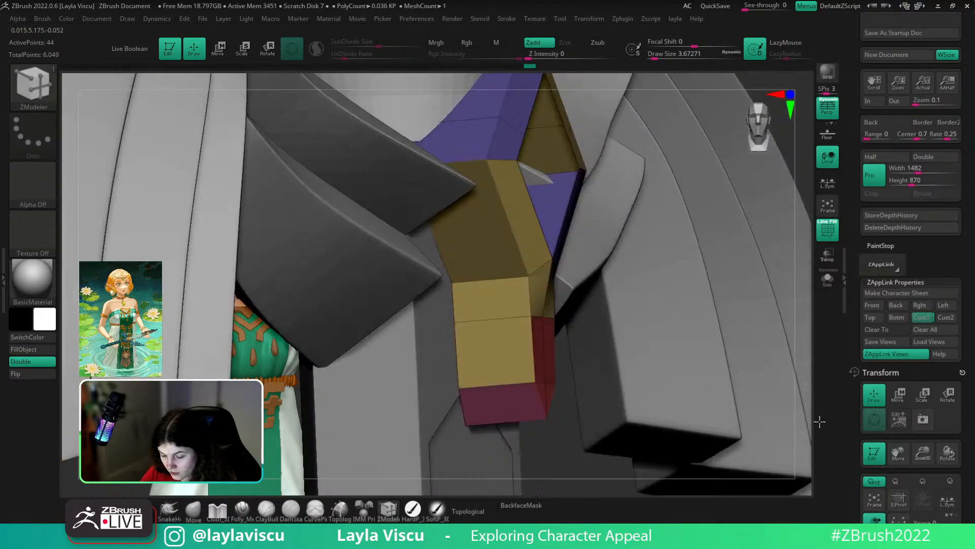
pyautogui.press('w')
pyautogui.keyDown('ctrl'); pyautogui.click(583, 356); pyautogui.keyUp('ctrl')
pyautogui.moveTo(576, 385); pyautogui.dragTo(591, 384)
pyautogui.moveTo(656, 432); pyautogui.dragTo(480, 442, button='right')
pyautogui.click(827, 279)
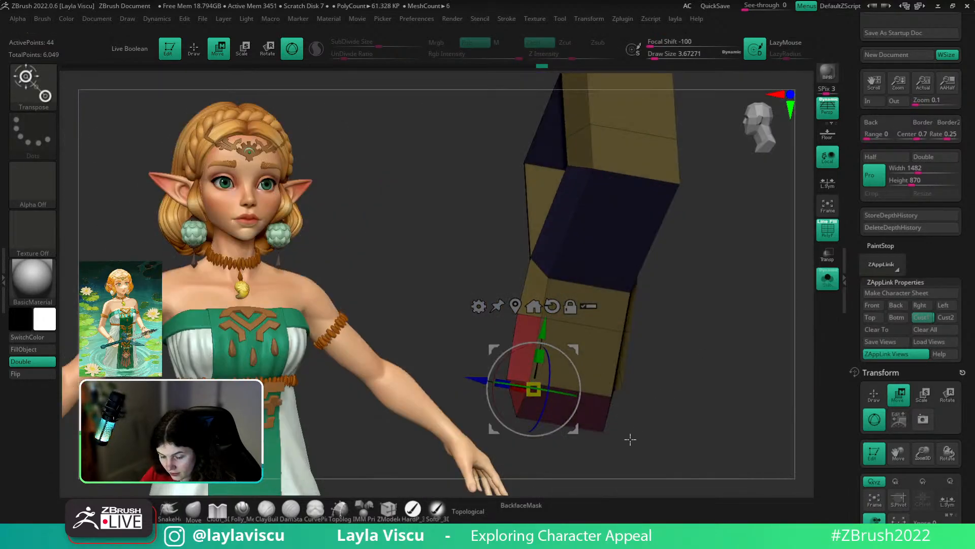
pyautogui.keyDown('shift'); pyautogui.moveTo(629, 438); pyautogui.dragTo(556, 442, button='right'); pyautogui.keyUp('shift')
pyautogui.moveTo(492, 375); pyautogui.dragTo(497, 375)
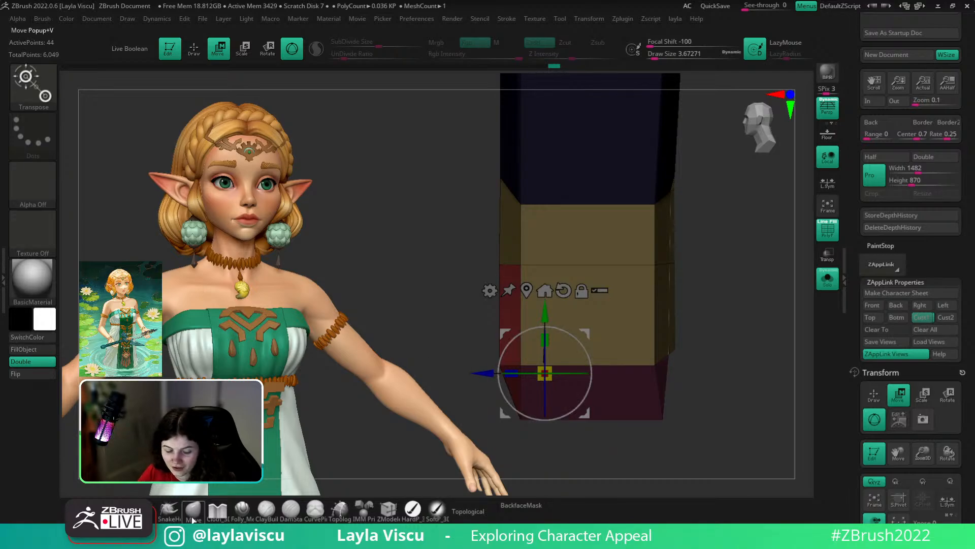
# - Switch to the Move brush and examine the gem and stem among all sword parts with the polyframe hidden
pyautogui.press('q')
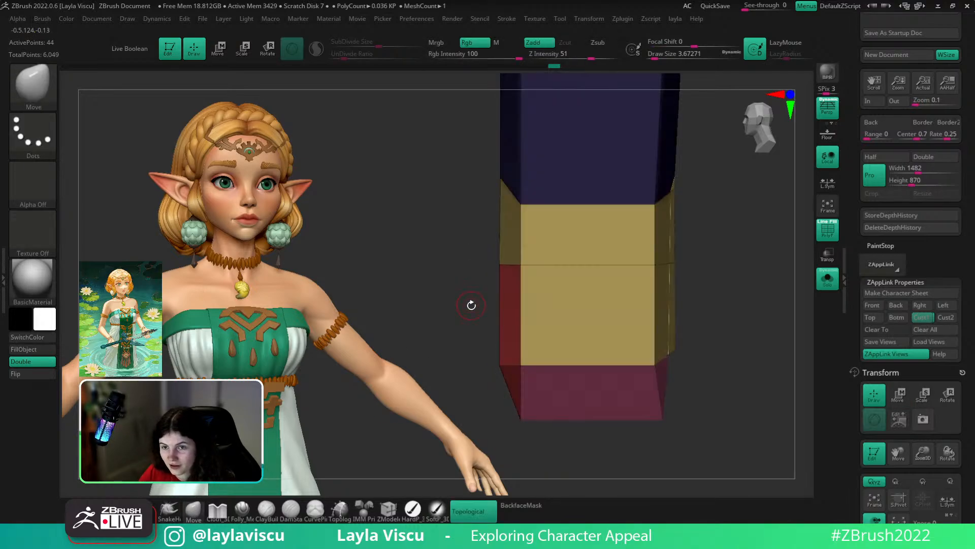
pyautogui.press('w')
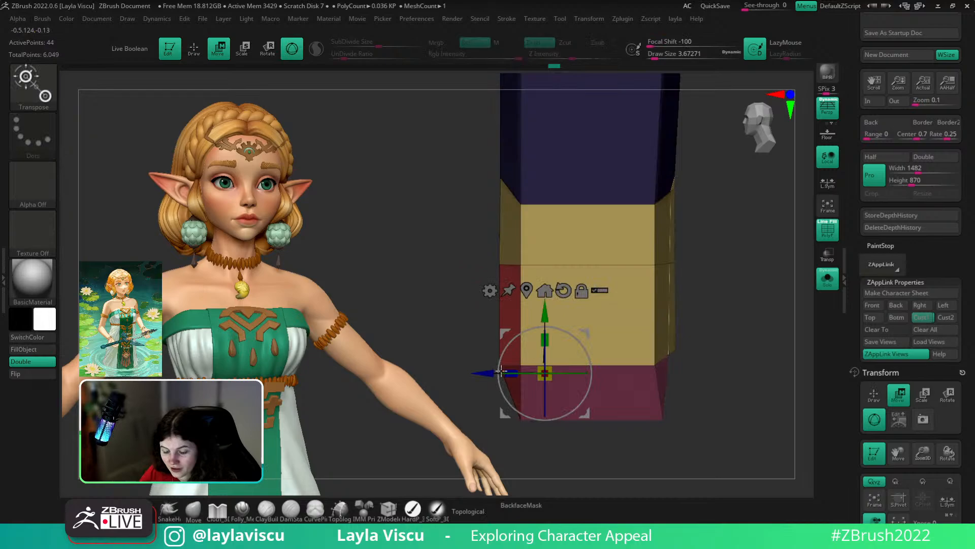
pyautogui.click(186, 517)
pyautogui.keyDown('ctrl'); pyautogui.moveTo(599, 353); pyautogui.dragTo(661, 340, button='right'); pyautogui.keyUp('ctrl')
pyautogui.moveTo(661, 341)
pyautogui.mouseDown(button='right')
pyautogui.moveTo(784, 327)
pyautogui.moveTo(821, 305)
pyautogui.mouseUp(button='right')
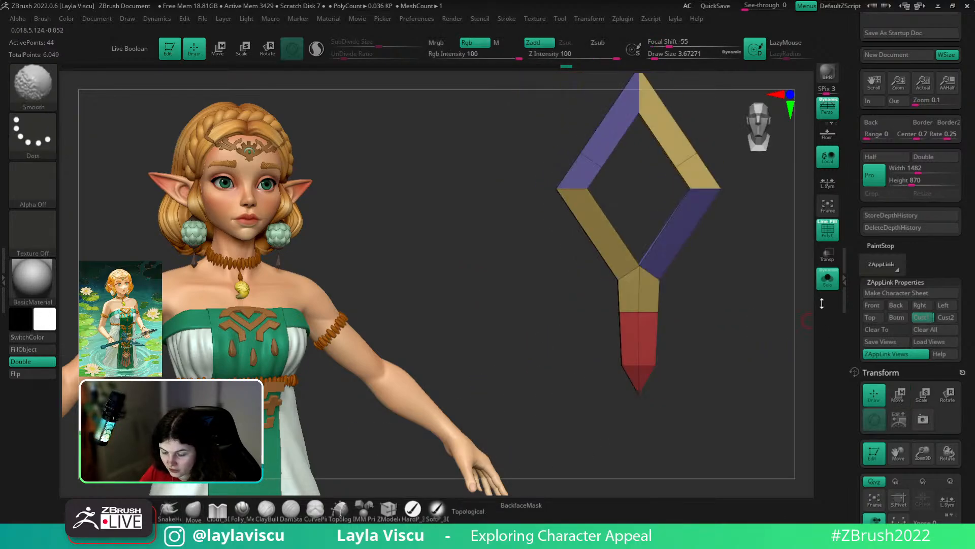
pyautogui.click(828, 279)
pyautogui.hotkey('shift', 'f')
pyautogui.keyDown('ctrl'); pyautogui.moveTo(742, 359); pyautogui.dragTo(749, 368, button='right'); pyautogui.keyUp('ctrl')
pyautogui.keyDown('alt'); pyautogui.moveTo(696, 345); pyautogui.dragTo(629, 374, button='right'); pyautogui.keyUp('alt')
pyautogui.keyDown('ctrl'); pyautogui.moveTo(643, 331); pyautogui.dragTo(640, 366, button='right'); pyautogui.keyUp('ctrl')
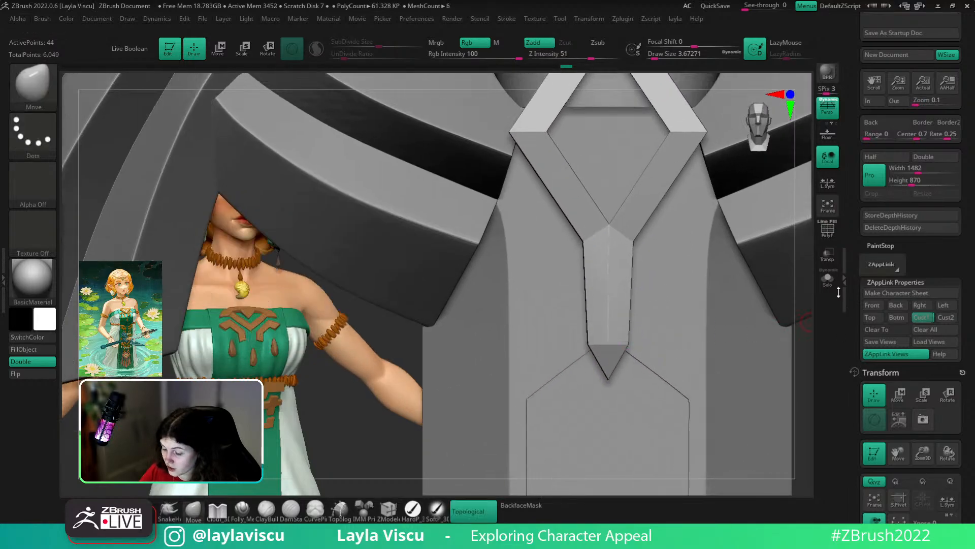
# - Isolate the gem with its polyframe shown and delete the edge loop running across the upper stem with ZModeler
pyautogui.click(828, 281)
pyautogui.hotkey('shift', 'f')
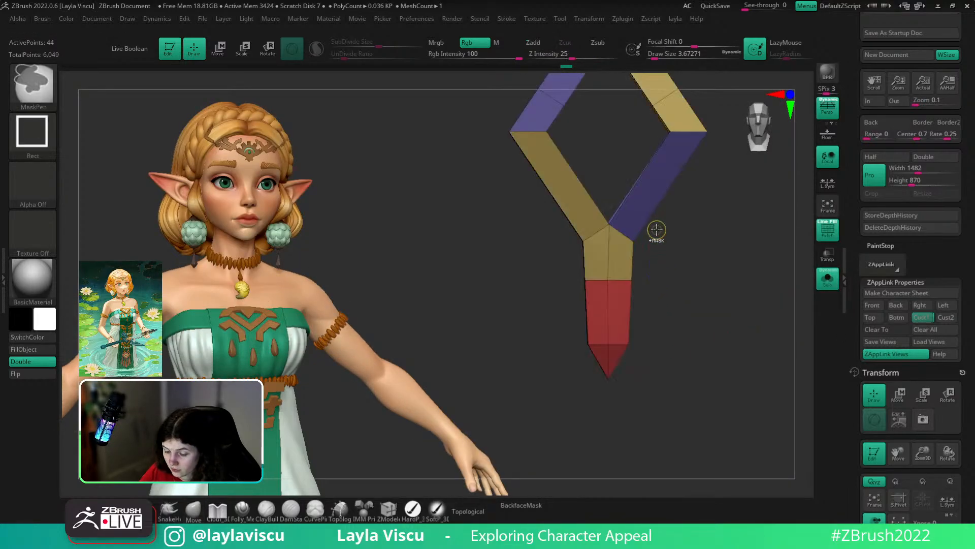
pyautogui.press('b')
pyautogui.press('z')
pyautogui.press('m')
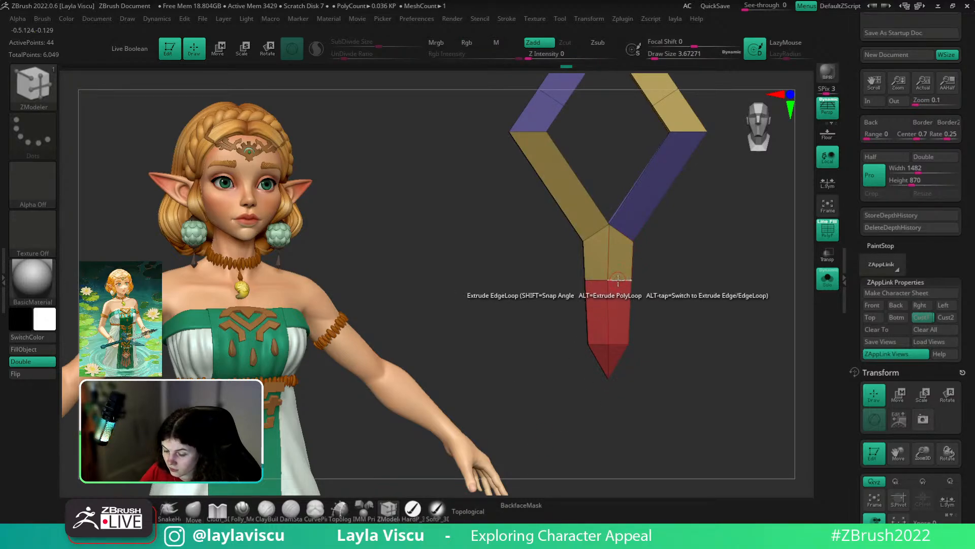
pyautogui.press('space')
pyautogui.click(593, 240)
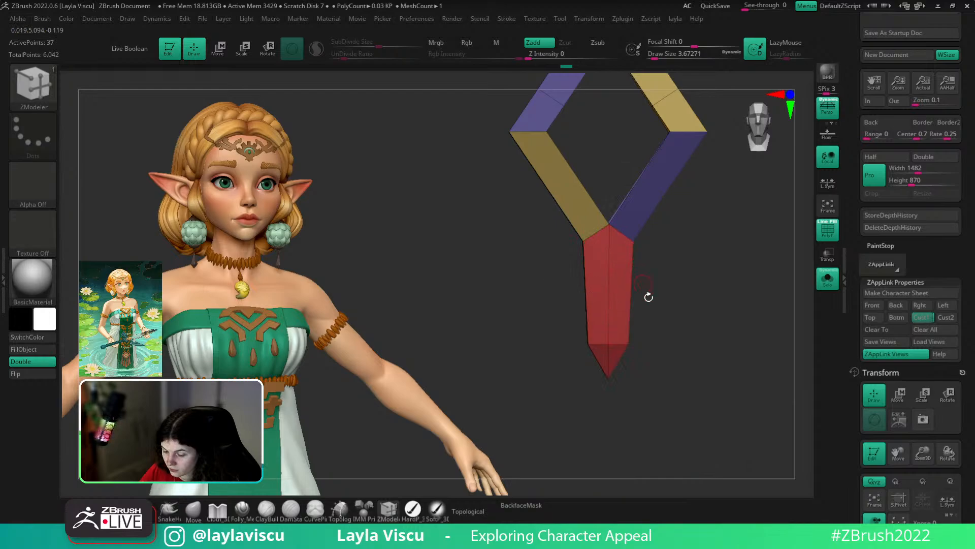
# - Mask all but the stem's lower end, widen that end by about 1.19, and show all sword parts without polyframe
pyautogui.moveTo(659, 299); pyautogui.dragTo(658, 327)
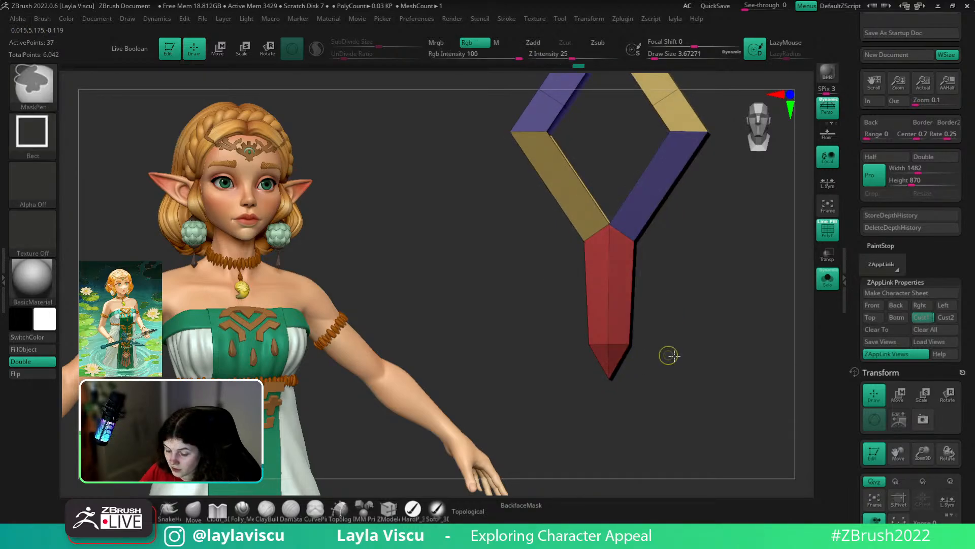
pyautogui.press('w')
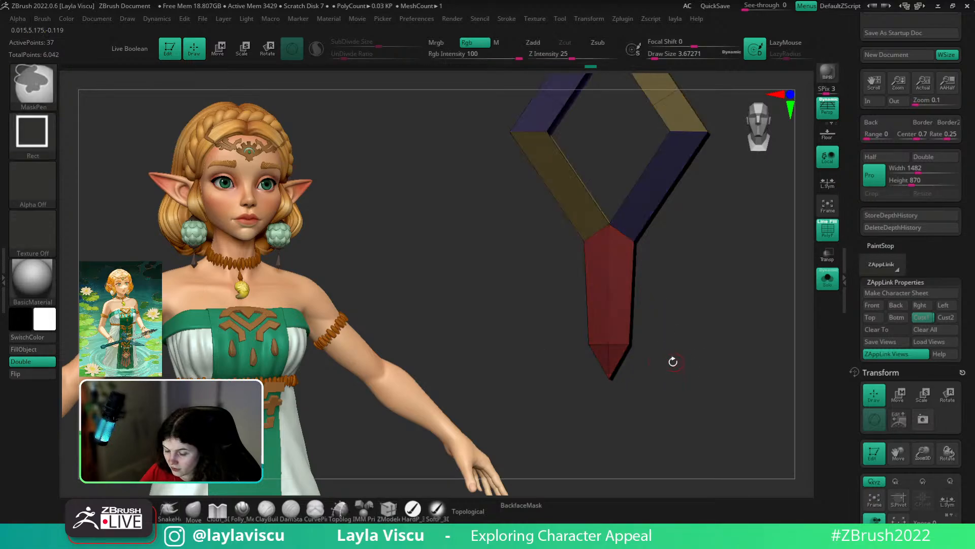
pyautogui.moveTo(664, 364); pyautogui.dragTo(662, 387)
pyautogui.keyDown('shift'); pyautogui.moveTo(705, 344); pyautogui.dragTo(695, 347); pyautogui.keyUp('shift')
pyautogui.hotkey('ctrl', 'z')
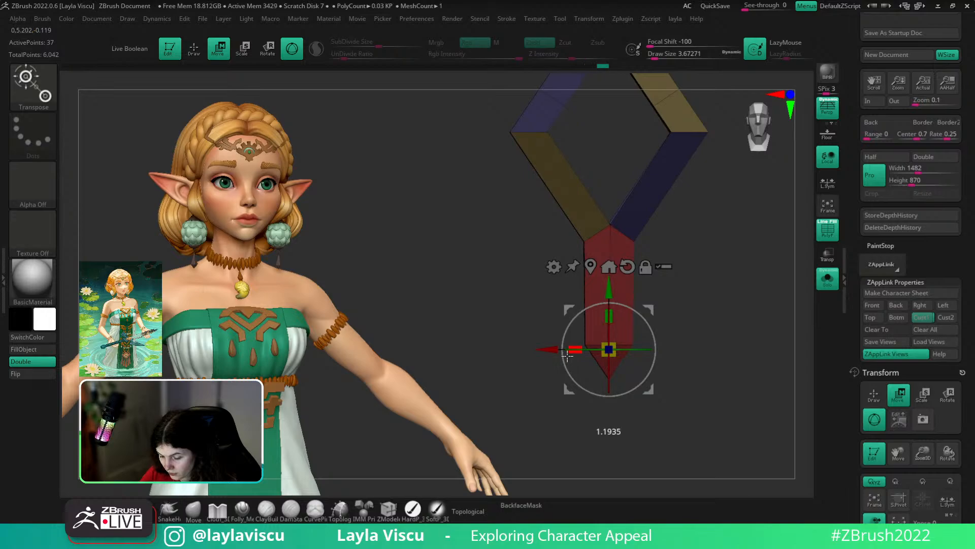
pyautogui.press('q')
pyautogui.hotkey('shift', 'f')
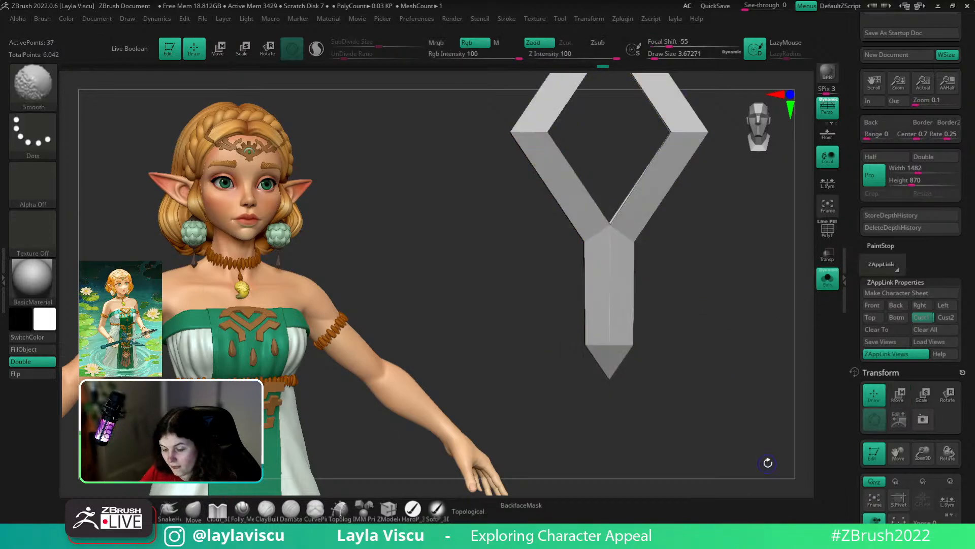
pyautogui.press('f')
pyautogui.keyDown('ctrl'); pyautogui.moveTo(646, 326); pyautogui.dragTo(653, 306, button='right'); pyautogui.keyUp('ctrl')
pyautogui.click(827, 279)
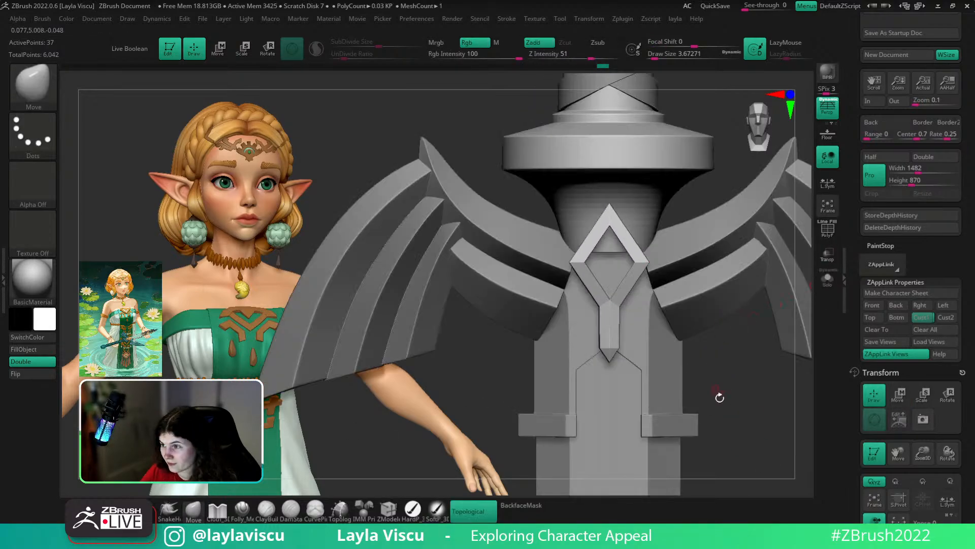
# - Mask the gem above the stem's lower end and move the tip up slightly to shorten the stem
pyautogui.moveTo(703, 395)
pyautogui.keyDown('alt'); pyautogui.mouseDown(button='right')
pyautogui.moveTo(691, 364)
pyautogui.moveTo(687, 393)
pyautogui.mouseUp(button='right'); pyautogui.keyUp('alt')
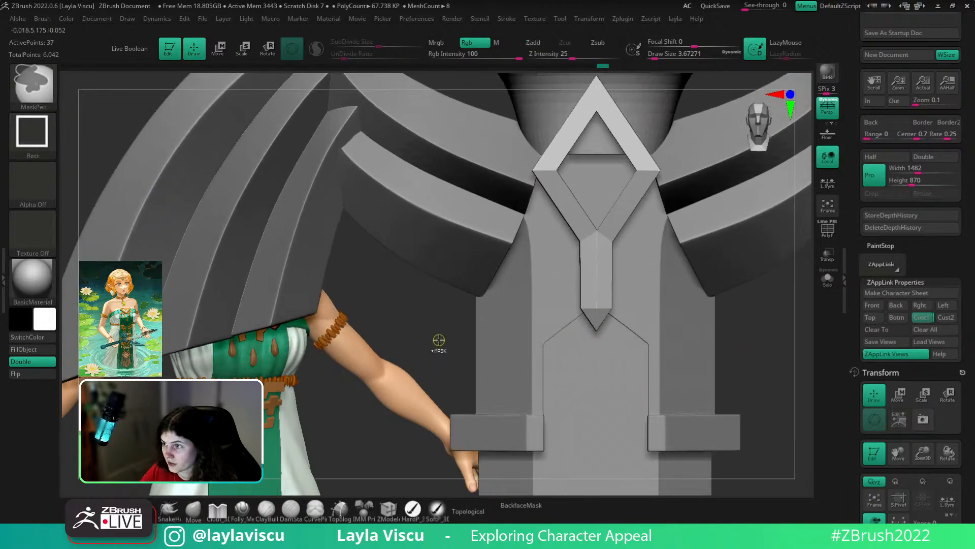
pyautogui.keyDown('ctrl'); pyautogui.moveTo(439, 340); pyautogui.dragTo(794, 291); pyautogui.keyUp('ctrl')
pyautogui.keyDown('ctrl'); pyautogui.click(777, 341); pyautogui.keyUp('ctrl')
pyautogui.press('w')
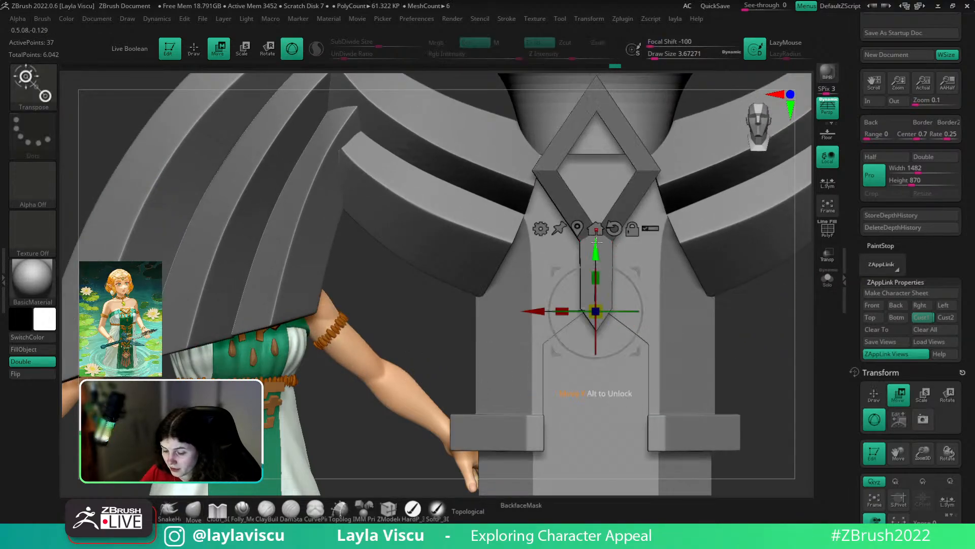
pyautogui.moveTo(596, 242); pyautogui.dragTo(596, 230)
pyautogui.click(197, 518)
pyautogui.keyDown('ctrl'); pyautogui.moveTo(468, 315); pyautogui.dragTo(459, 326); pyautogui.keyUp('ctrl')
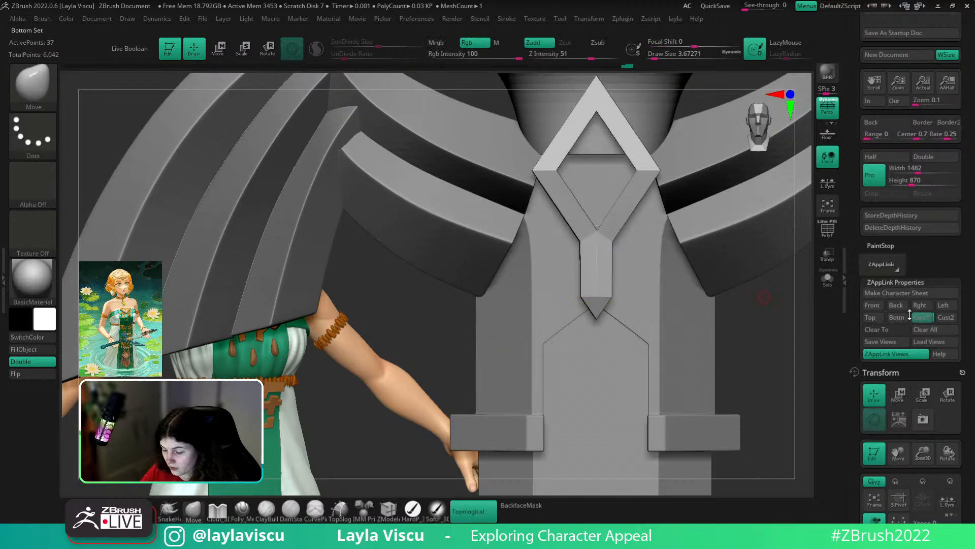
# - Recall the Cust1 view, compare the sword and gem with the Spotlight reference image, and hide the reference again
pyautogui.click(921, 317)
pyautogui.hotkey('shift', 'z')
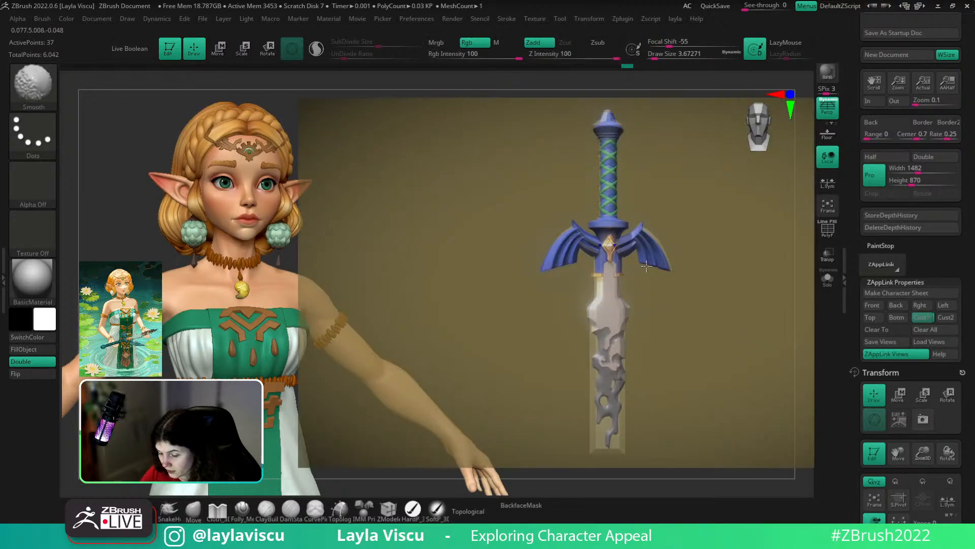
pyautogui.hotkey('shift', 'z')
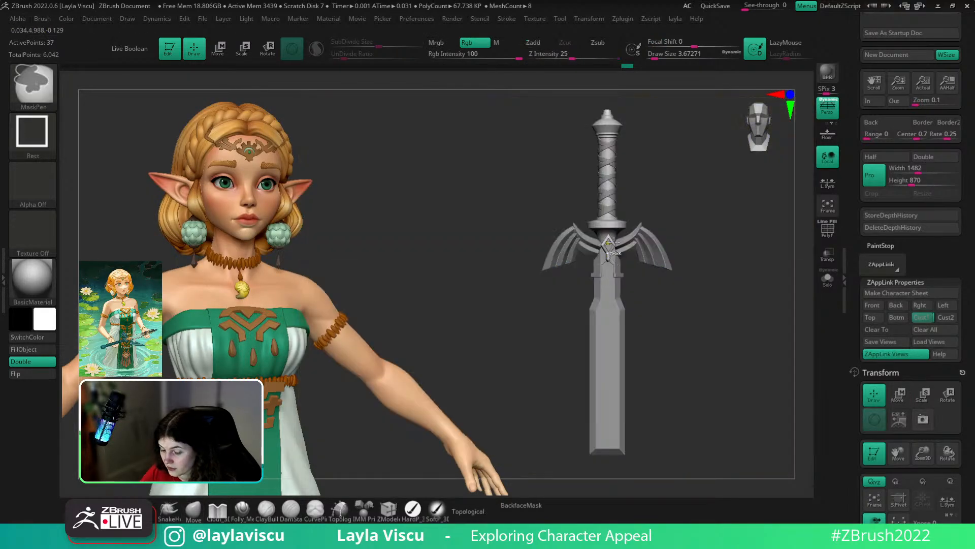
pyautogui.keyDown('ctrl'); pyautogui.moveTo(624, 243); pyautogui.dragTo(699, 300, button='right'); pyautogui.keyUp('ctrl')
pyautogui.press('z')
pyautogui.moveTo(497, 232); pyautogui.dragTo(510, 262)
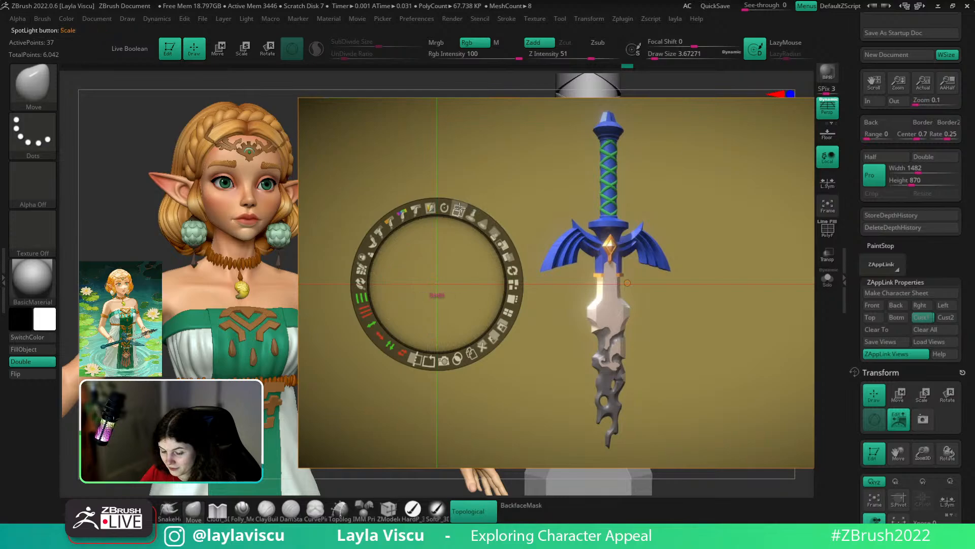
pyautogui.moveTo(495, 234); pyautogui.dragTo(455, 218)
pyautogui.press('z')
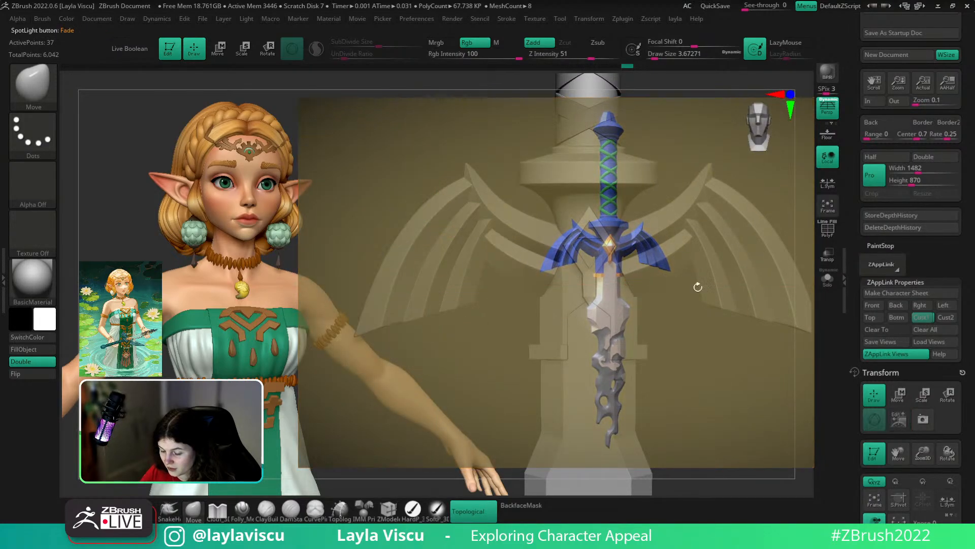
pyautogui.hotkey('shift', 'z')
pyautogui.keyDown('ctrl'); pyautogui.moveTo(704, 289); pyautogui.dragTo(716, 361, button='right'); pyautogui.keyUp('ctrl')
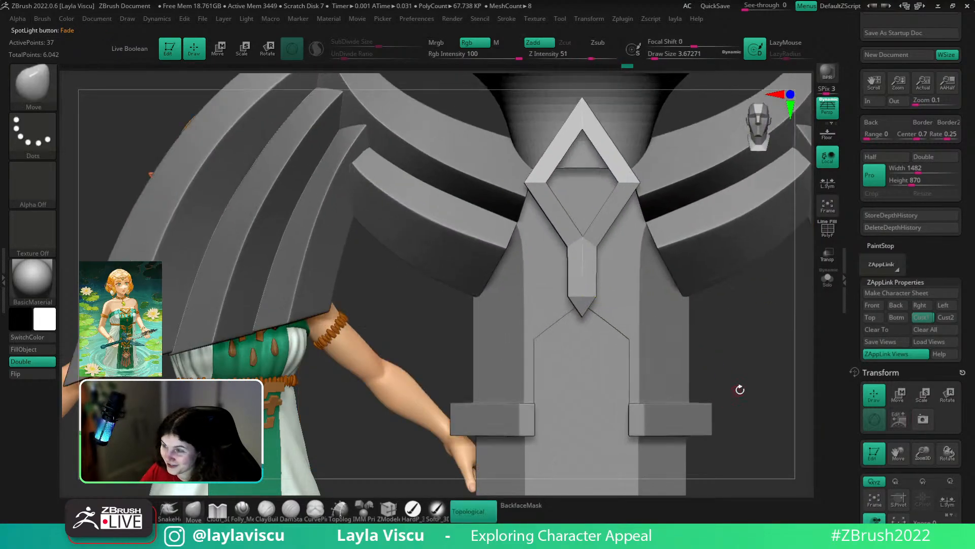
# - Isolate the gem with its polyframe shown and insert an edge loop across the middle of the diamond's lower arms
pyautogui.hotkey('shift', 'f')
pyautogui.click(389, 509)
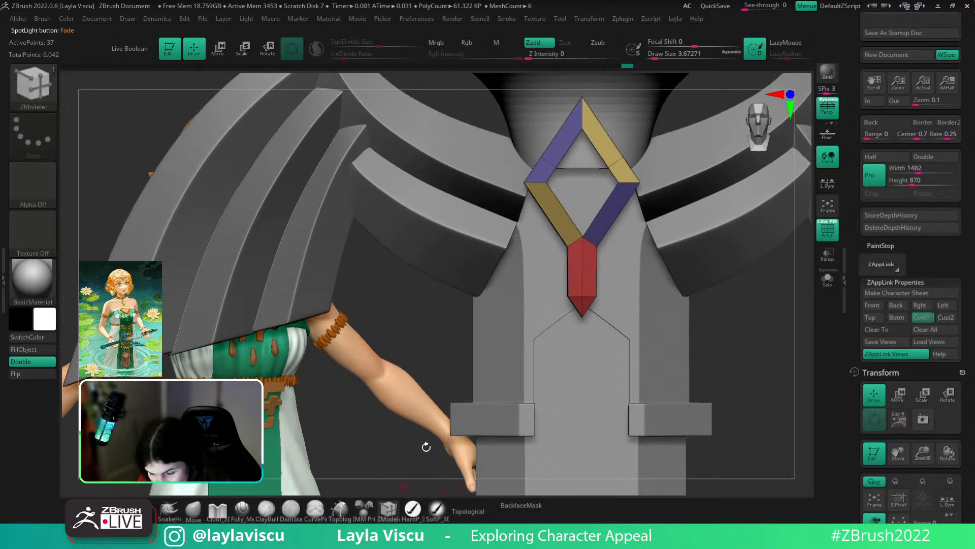
pyautogui.press('space')
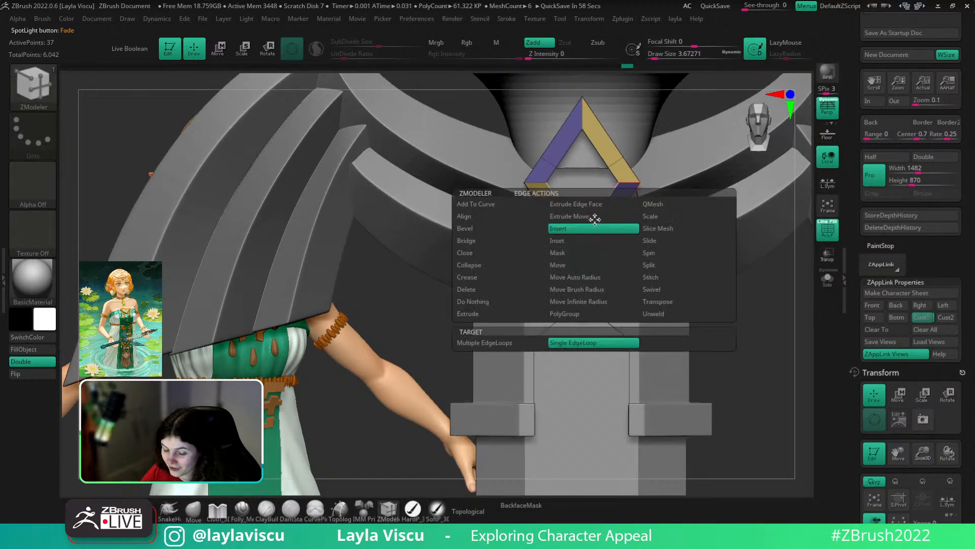
pyautogui.click(483, 315)
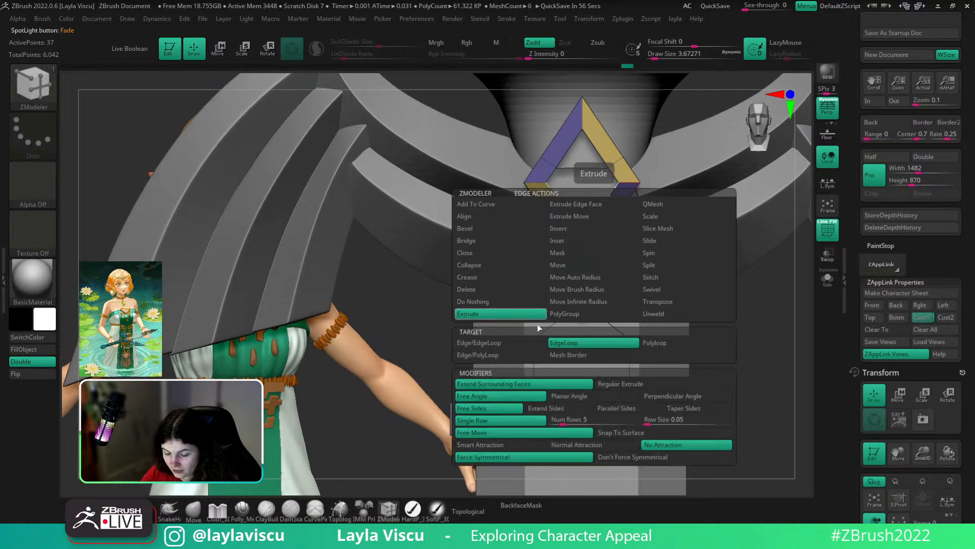
pyautogui.keyDown('ctrl'); pyautogui.moveTo(633, 187); pyautogui.dragTo(637, 230, button='right'); pyautogui.keyUp('ctrl')
pyautogui.click(827, 279)
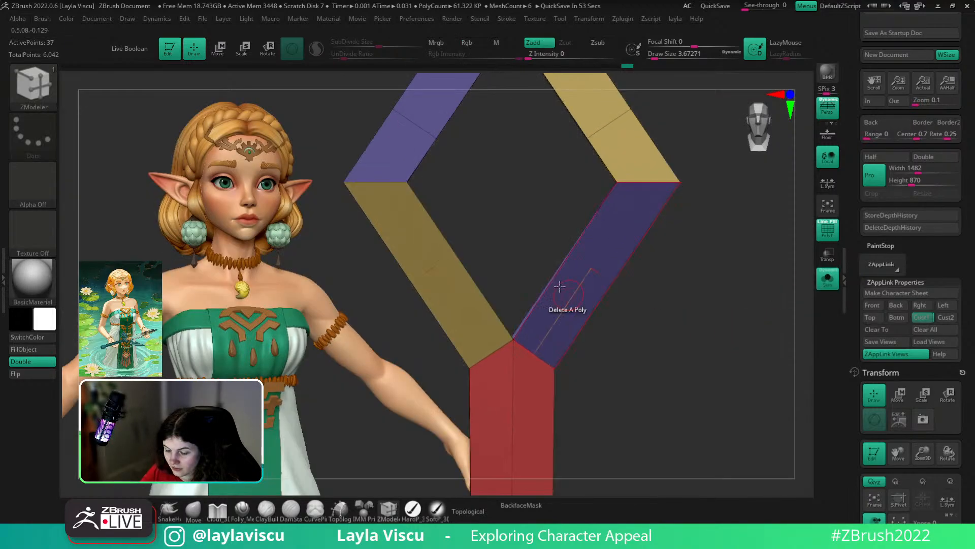
pyautogui.press('space')
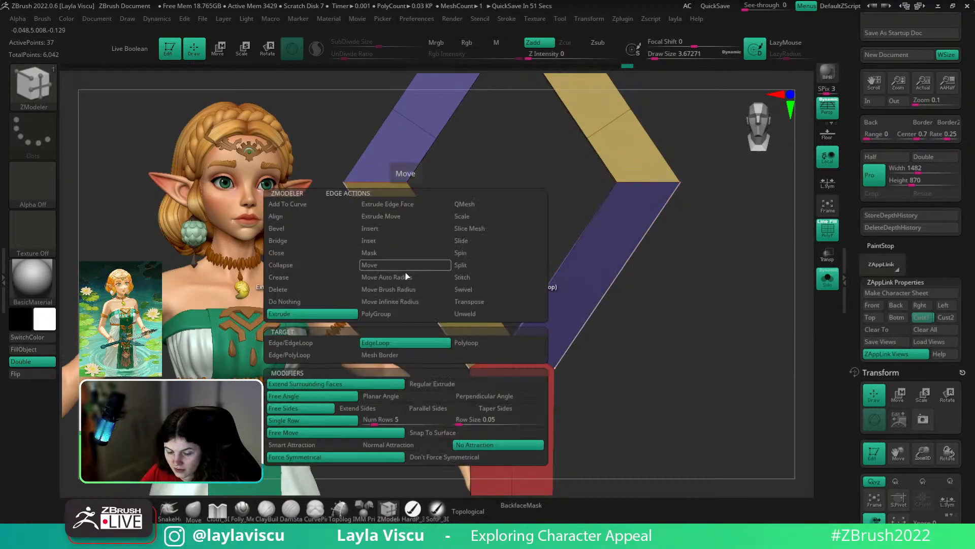
pyautogui.click(377, 227)
pyautogui.click(406, 276)
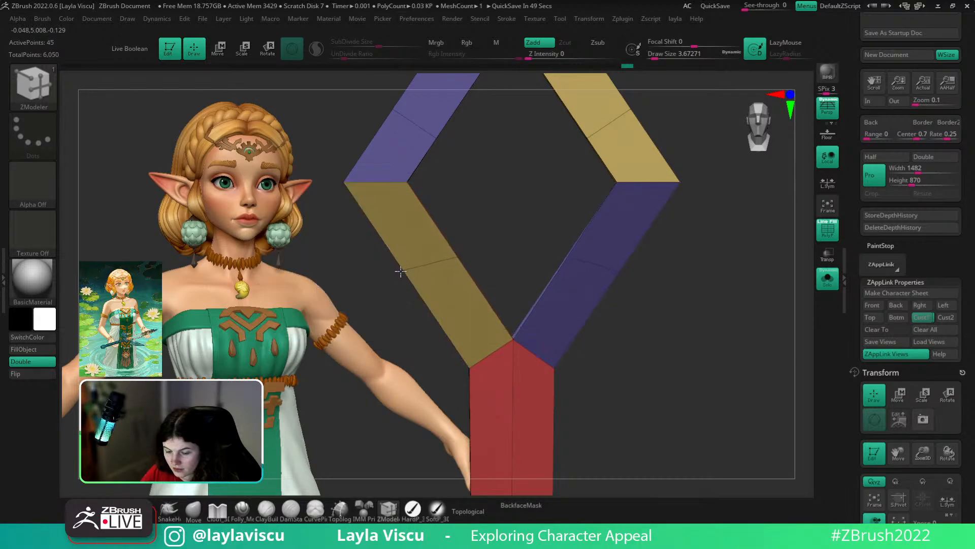
# - Extrude the diamond frame's inner edge loop inward twice, a narrow ring and a wide one, leaving a small hole at the centre
pyautogui.moveTo(623, 325); pyautogui.dragTo(714, 342, button='right')
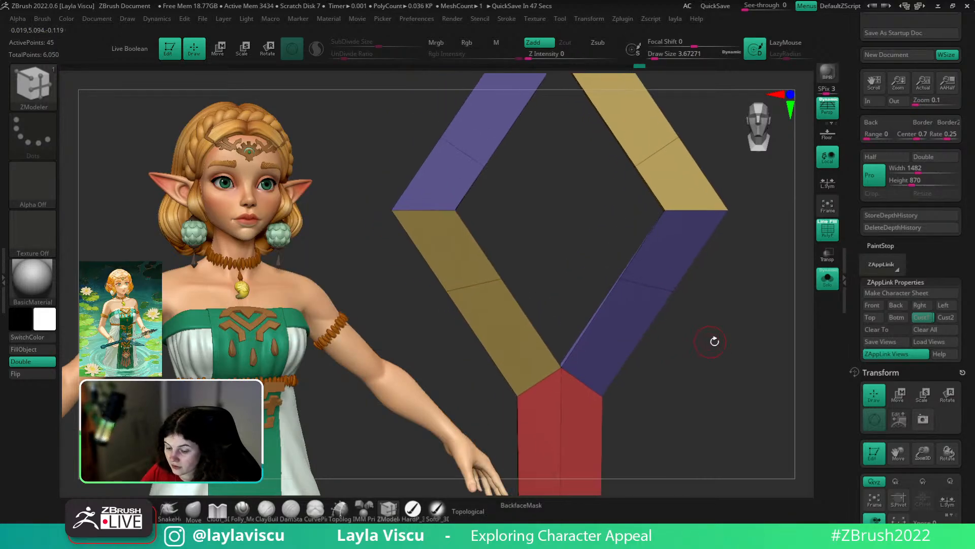
pyautogui.press('space')
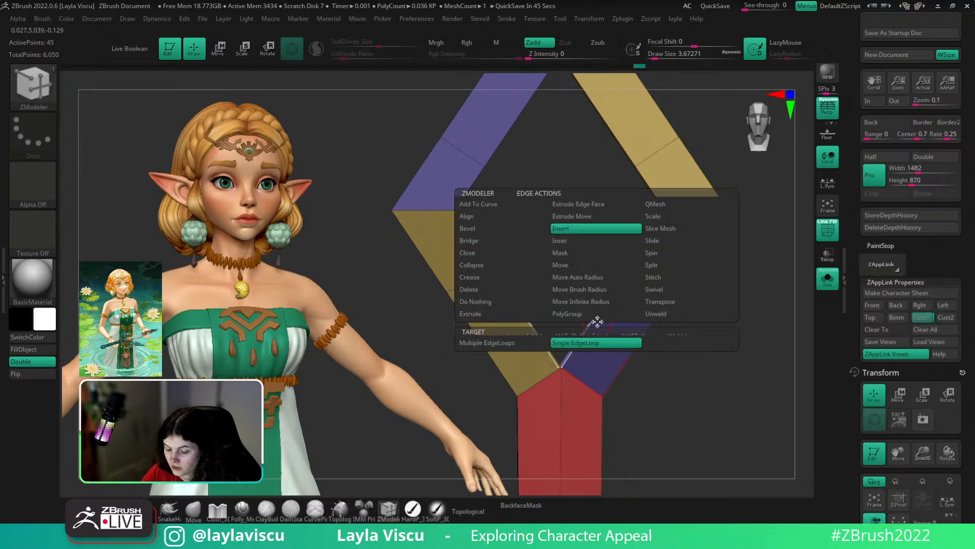
pyautogui.click(480, 314)
pyautogui.moveTo(611, 293); pyautogui.dragTo(585, 312)
pyautogui.moveTo(721, 359); pyautogui.dragTo(757, 395)
pyautogui.moveTo(508, 286); pyautogui.dragTo(552, 260)
# - Try the point Stitch action on the central hole's corner points and undo it
pyautogui.press('space')
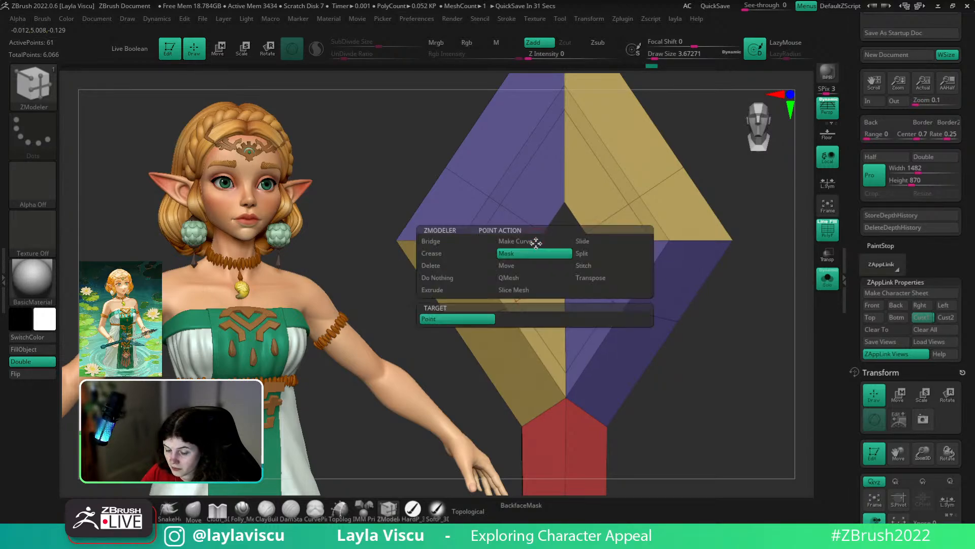
pyautogui.click(592, 265)
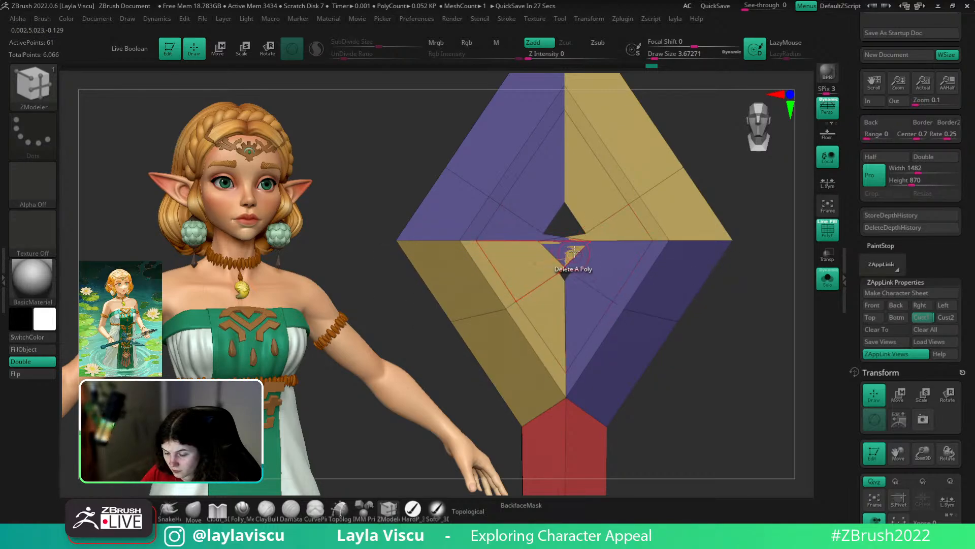
pyautogui.hotkey('ctrl', 'z')
# - Pull the central hole's side, upper and lower points into the diamond's centre to merge them and close the opening
pyautogui.press('space')
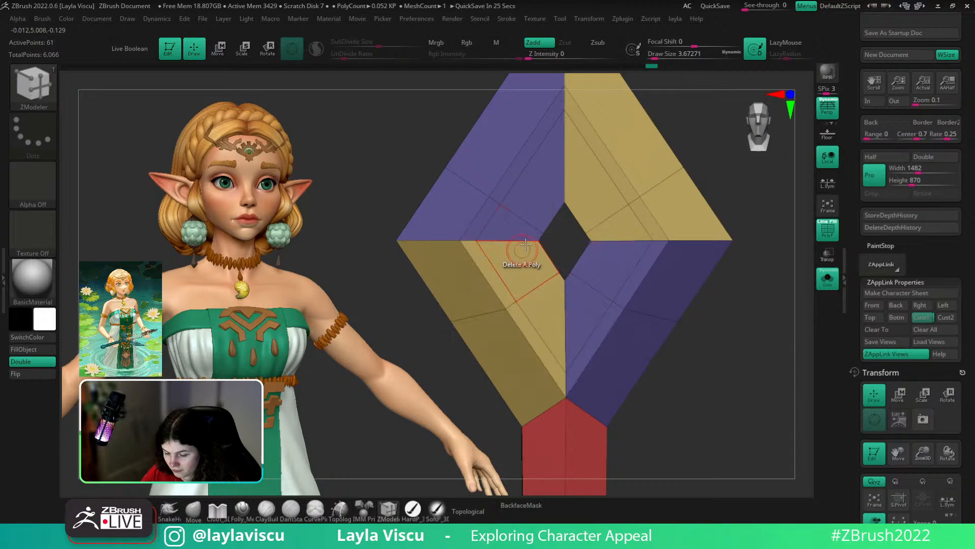
pyautogui.click(538, 241)
pyautogui.click(562, 243)
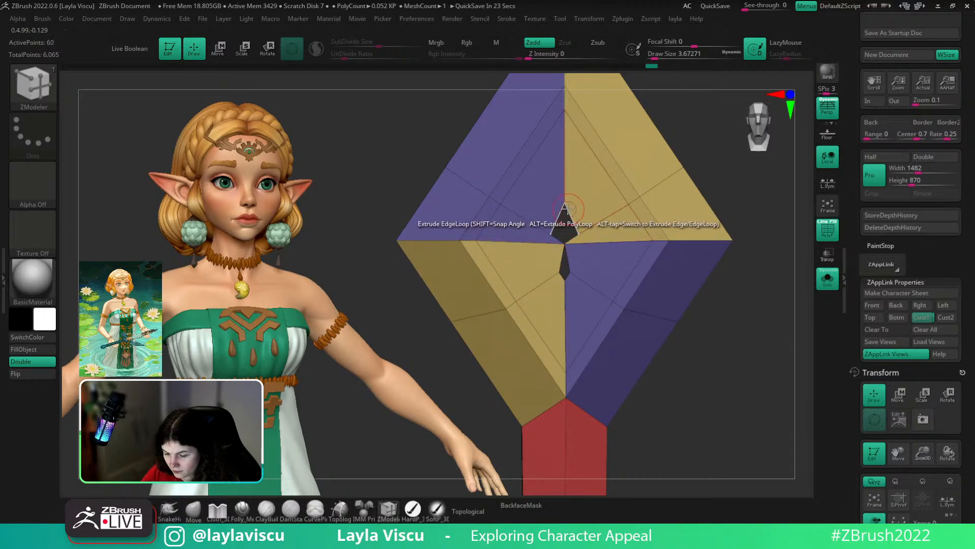
pyautogui.click(565, 245)
pyautogui.click(565, 281)
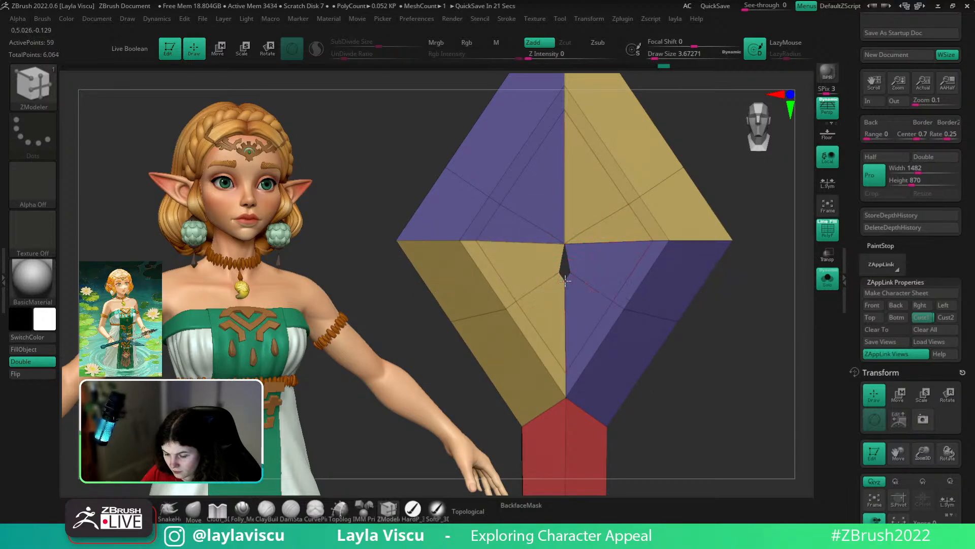
pyautogui.keyDown('alt'); pyautogui.moveTo(579, 252); pyautogui.dragTo(573, 262, button='right'); pyautogui.keyUp('alt')
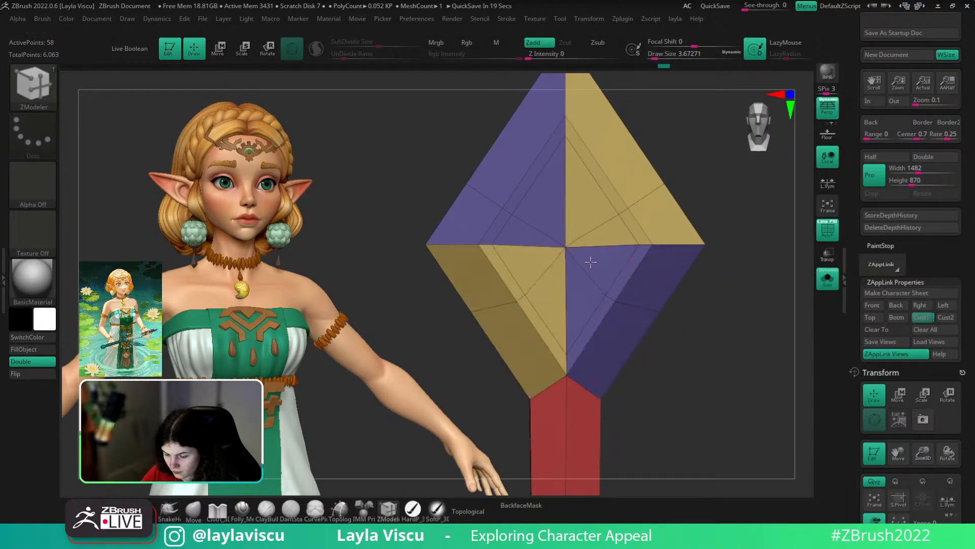
# - Delete the leftover points just above and below the diamond's centre with the ZModeler point Delete action
pyautogui.keyDown('ctrl'); pyautogui.moveTo(585, 232); pyautogui.dragTo(498, 253, button='right'); pyautogui.keyUp('ctrl')
pyautogui.keyDown('ctrl'); pyautogui.moveTo(675, 261); pyautogui.dragTo(731, 319, button='right'); pyautogui.keyUp('ctrl')
pyautogui.keyDown('ctrl'); pyautogui.moveTo(649, 299); pyautogui.dragTo(666, 319, button='right'); pyautogui.keyUp('ctrl')
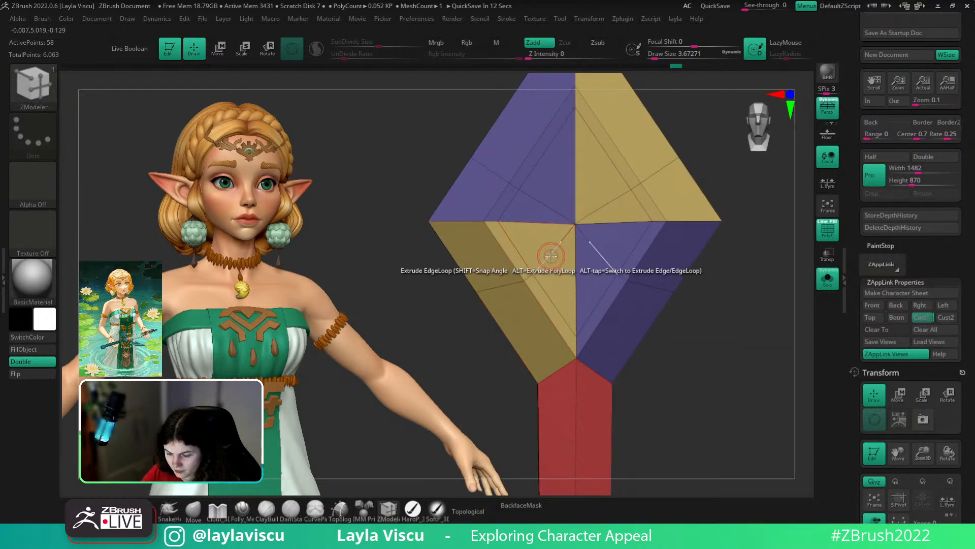
pyautogui.press('ctrl')
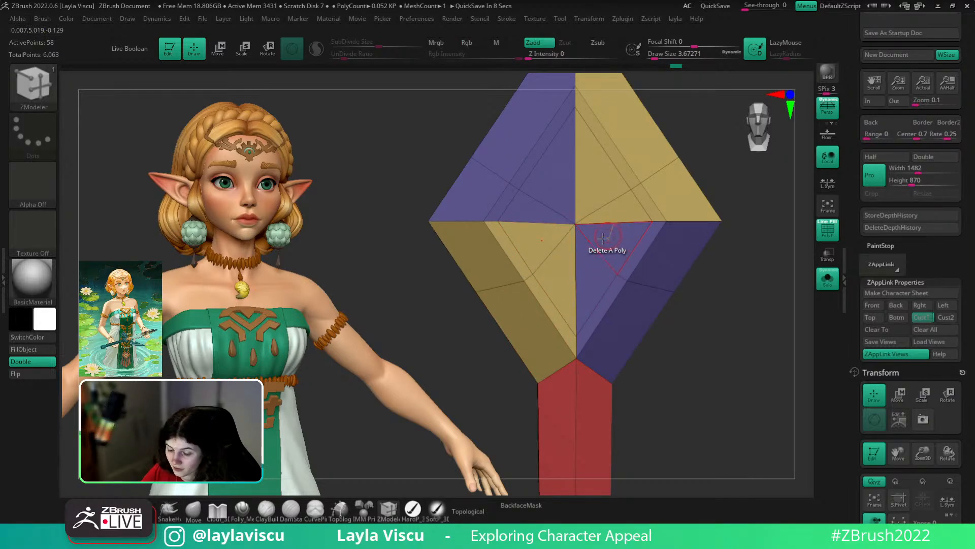
pyautogui.press('space')
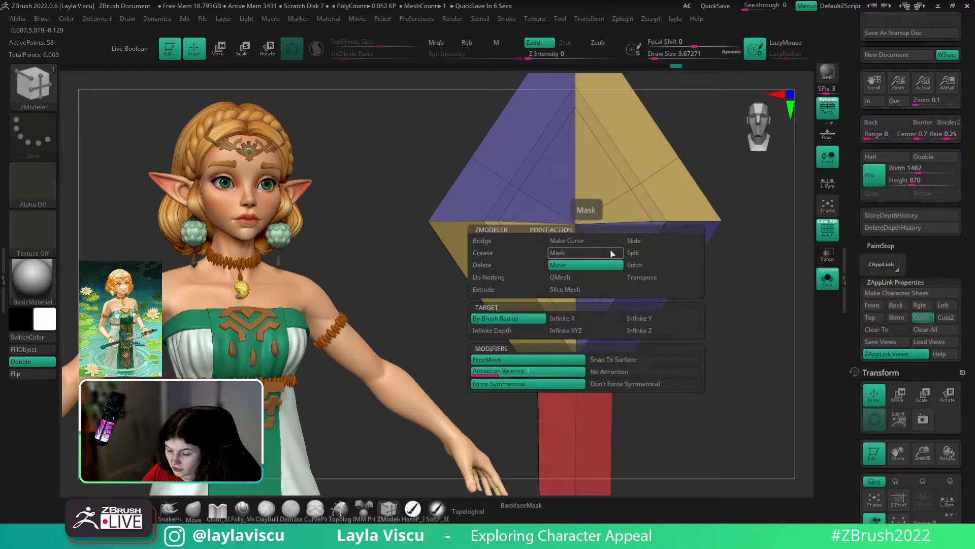
pyautogui.click(482, 265)
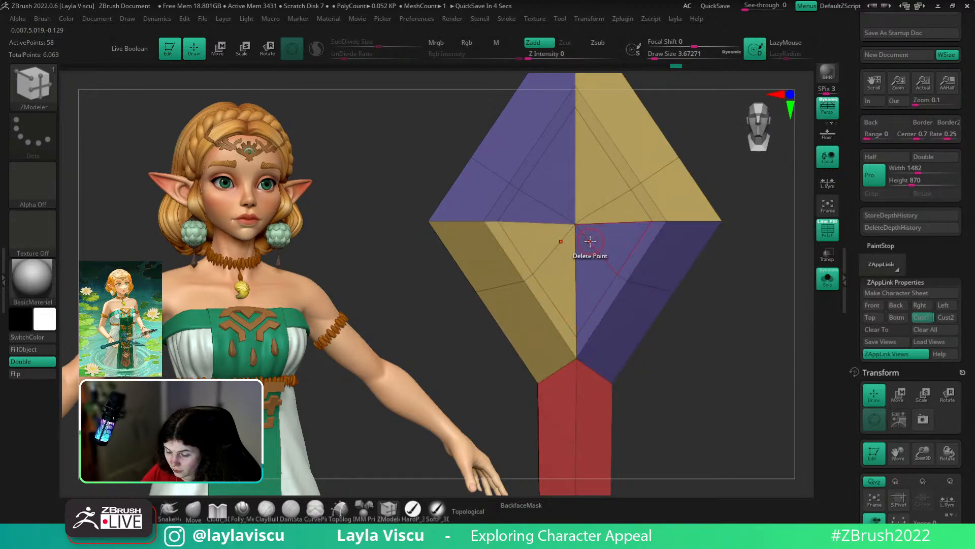
pyautogui.click(591, 242)
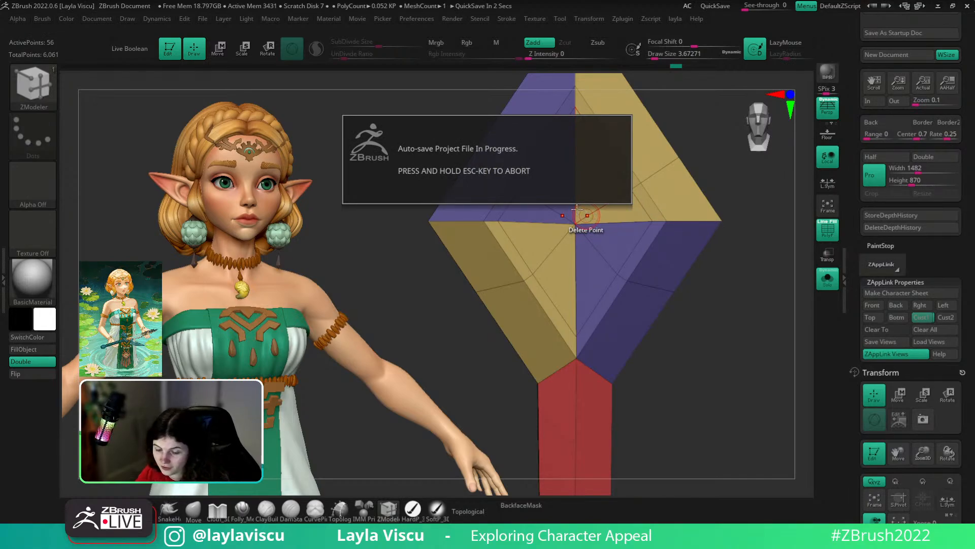
pyautogui.click(575, 206)
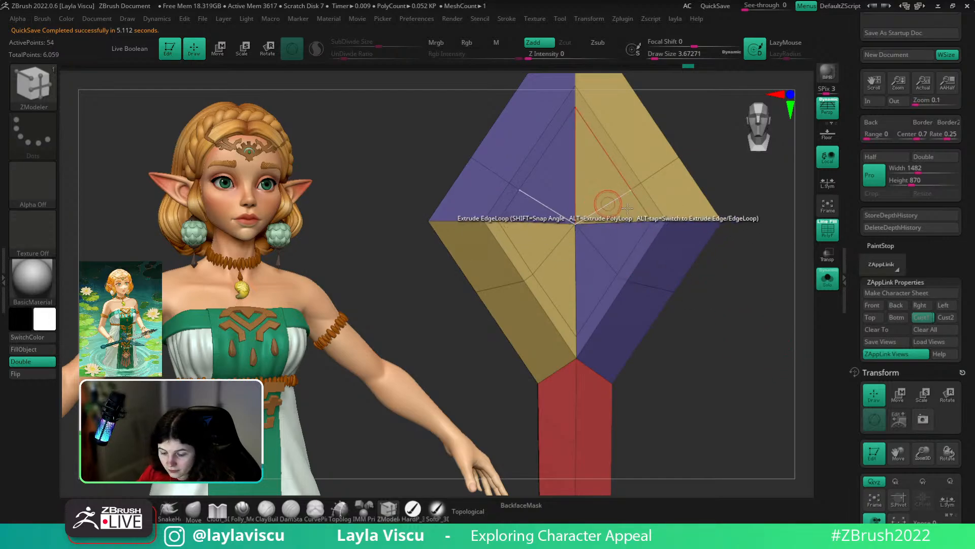
# - Try a complete edge loop deletion on the vertical edge below the diamond's centre and undo it
pyautogui.scroll(-5, 962, 255)
pyautogui.scroll(-5, 973, 453)
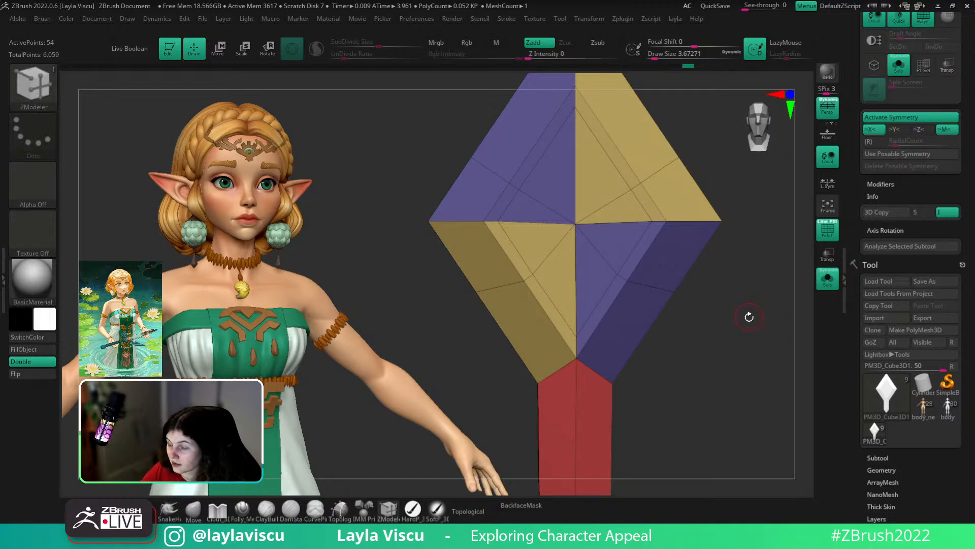
pyautogui.press('space')
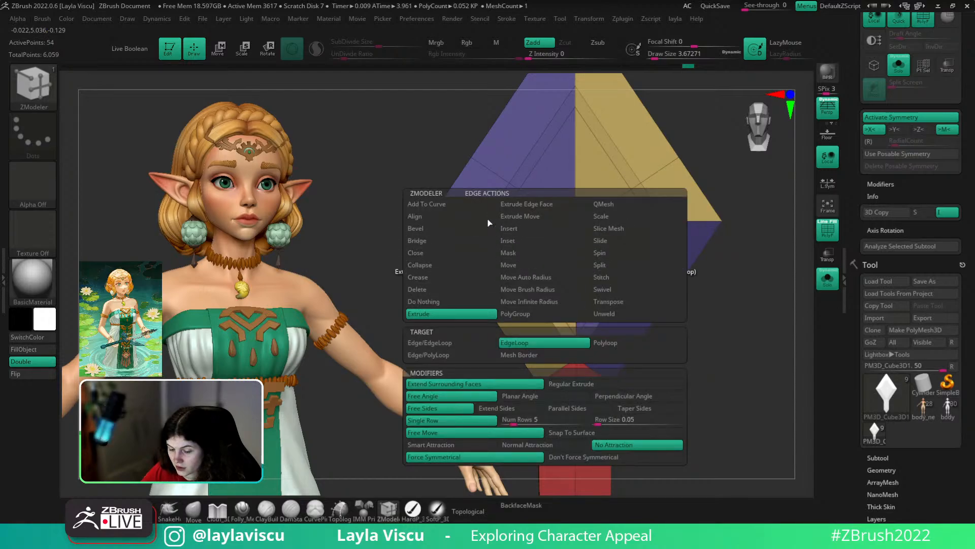
pyautogui.click(414, 290)
pyautogui.click(526, 345)
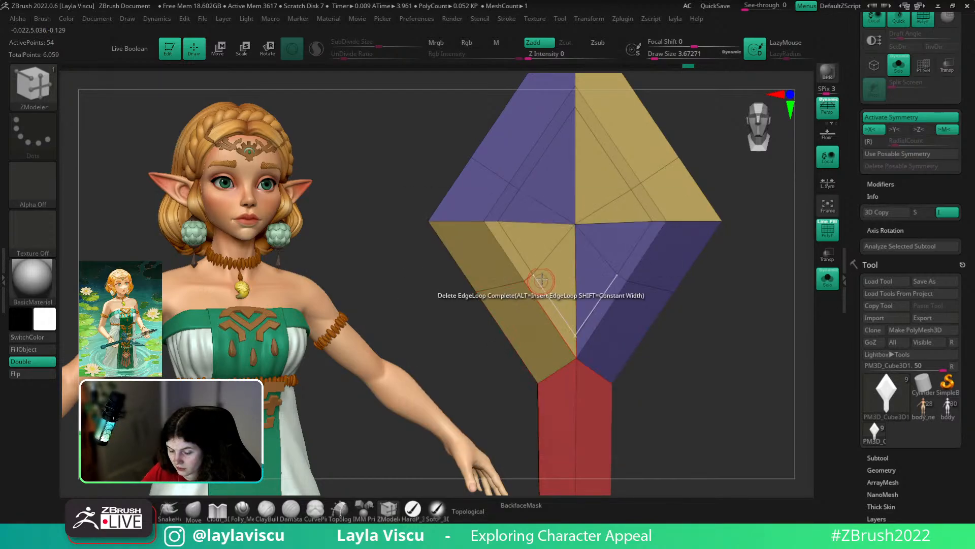
pyautogui.click(569, 264)
pyautogui.hotkey('ctrl', 'z')
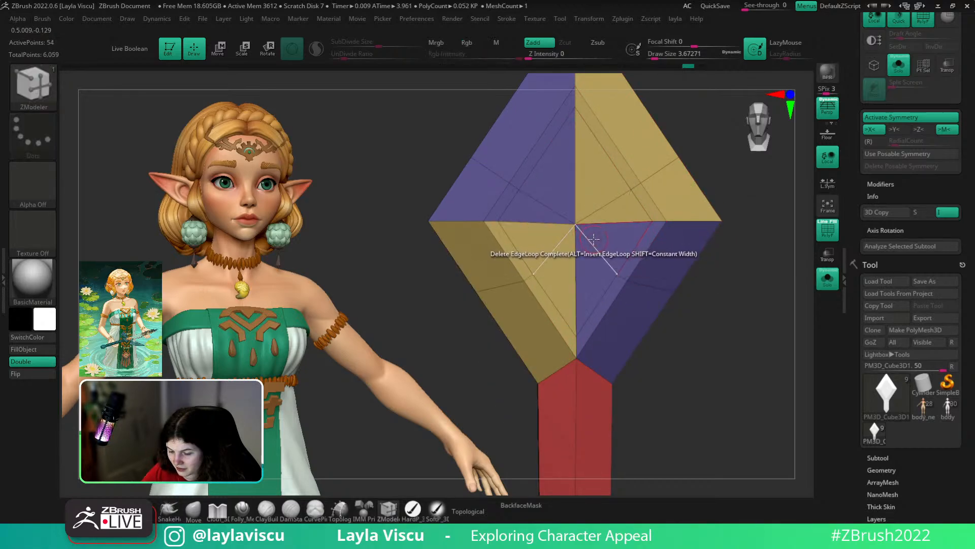
# - Insert an edge loop around the diamond's centre and delete the middle edge loops across the lower arms
pyautogui.press('space')
pyautogui.click(593, 228)
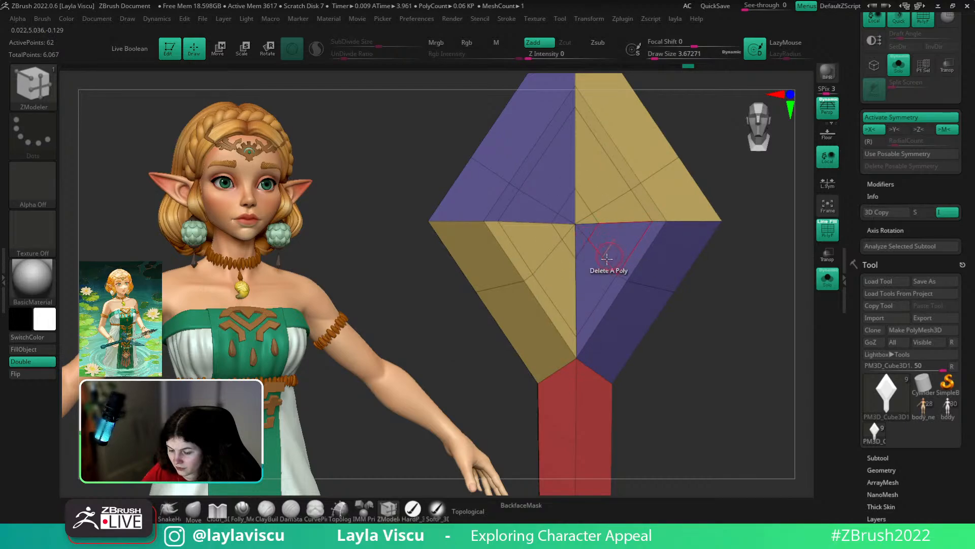
pyautogui.press('space')
pyautogui.keyDown('alt'); pyautogui.click(601, 260); pyautogui.keyUp('alt')
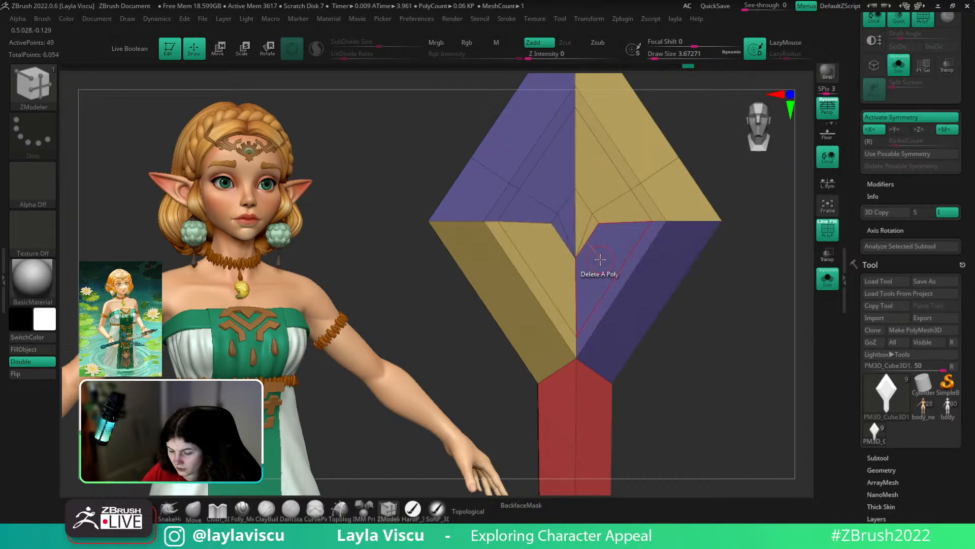
pyautogui.keyDown('alt'); pyautogui.click(609, 202); pyautogui.keyUp('alt')
pyautogui.hotkey('ctrl', 'z')
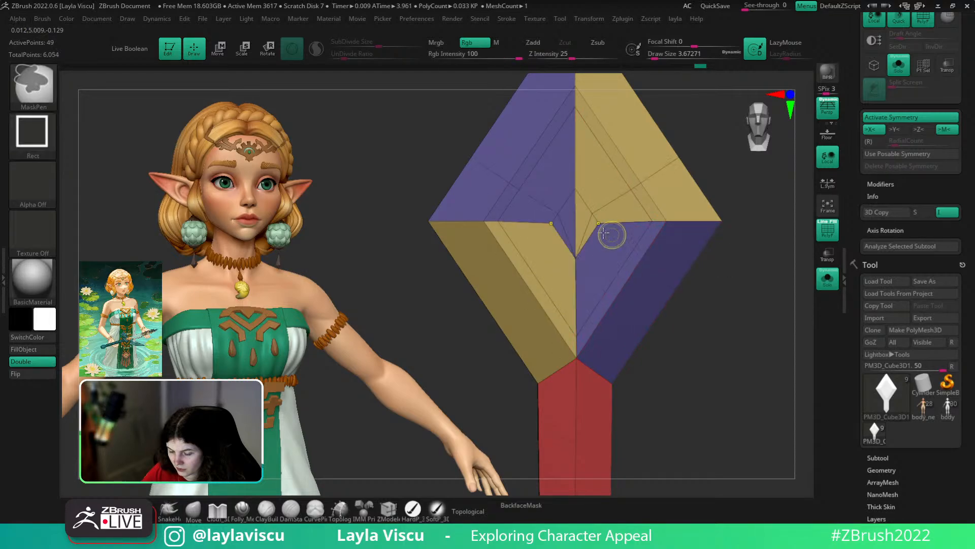
# - Remove the small centre diamond to reopen the hole and delete the middle edge loops across the upper arms
pyautogui.click(578, 234)
pyautogui.hotkey('ctrl', 'z')
pyautogui.hotkey('ctrl', 'z')
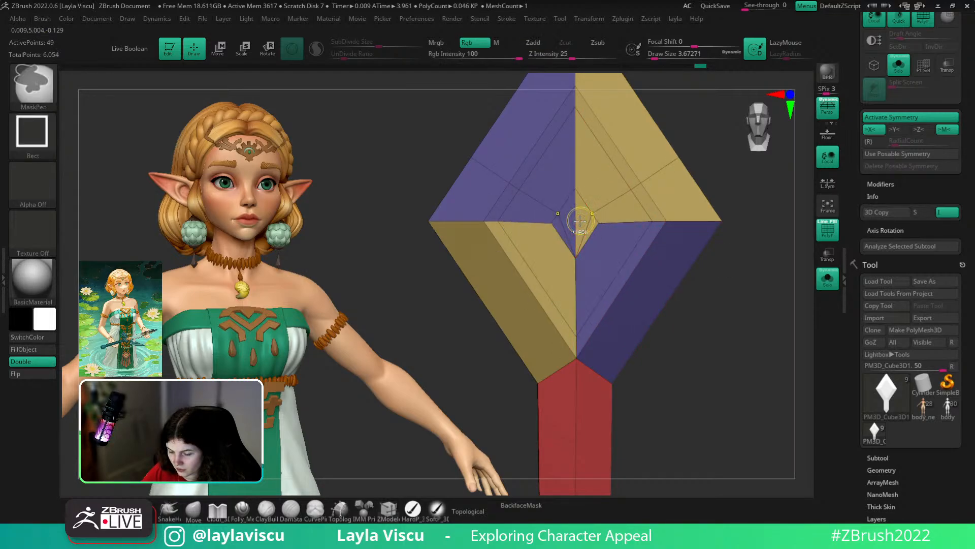
pyautogui.click(575, 224)
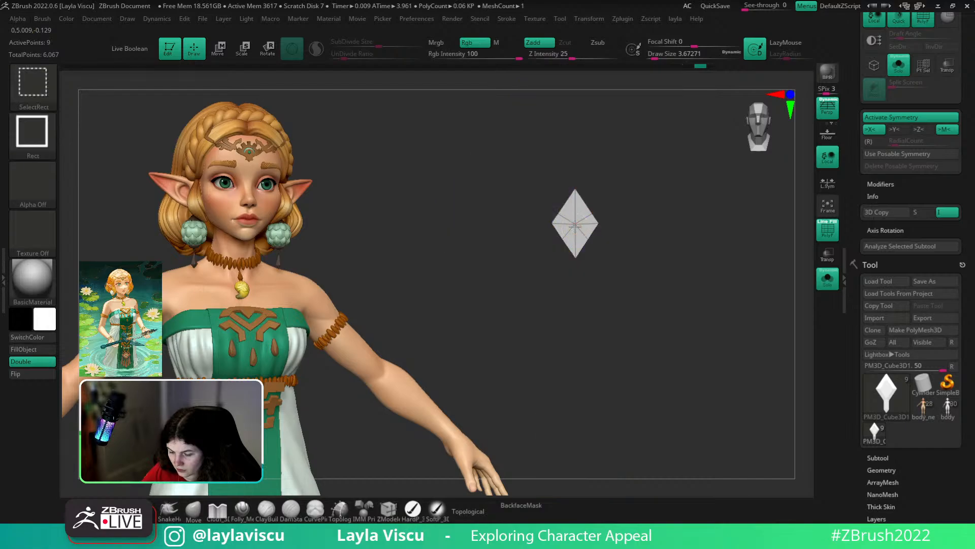
pyautogui.press('space')
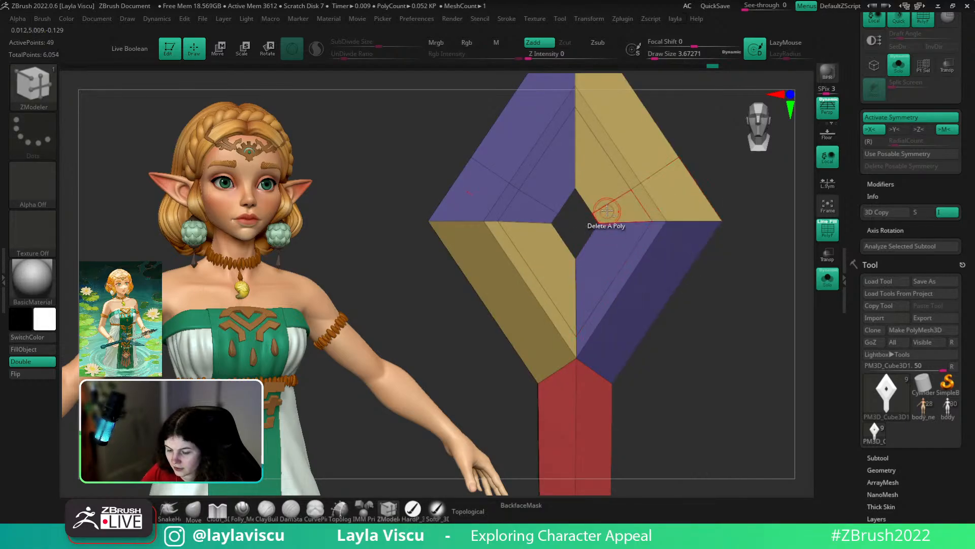
pyautogui.hotkey('ctrl', 'z')
pyautogui.moveTo(711, 310)
pyautogui.keyDown('ctrl'); pyautogui.mouseDown(button='right')
pyautogui.moveTo(629, 290)
pyautogui.moveTo(544, 214)
pyautogui.moveTo(660, 277)
pyautogui.moveTo(606, 278)
pyautogui.mouseUp(button='right'); pyautogui.keyUp('ctrl')
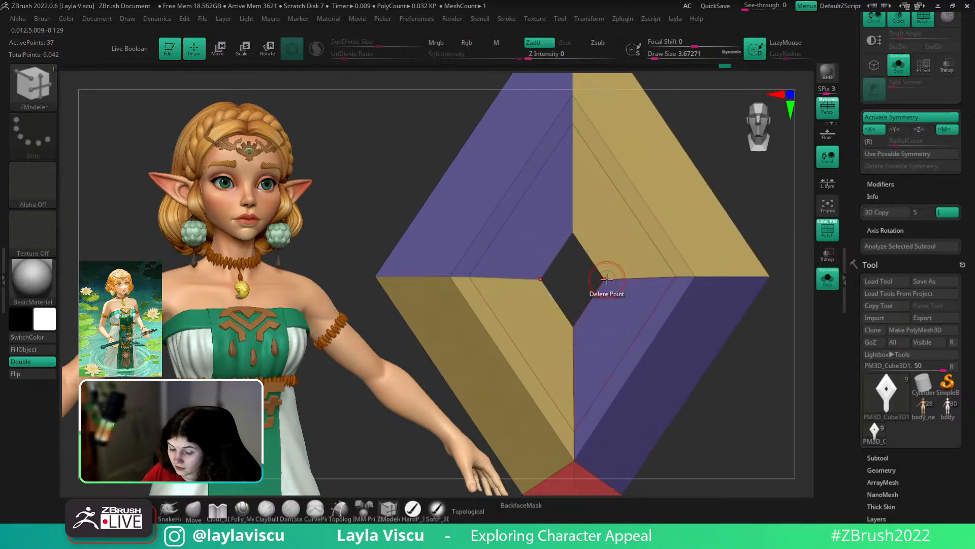
# - Move the reopened hole's side points together at the diamond's centre to close it, and check the gem from several angles
pyautogui.press('space')
pyautogui.click(593, 304)
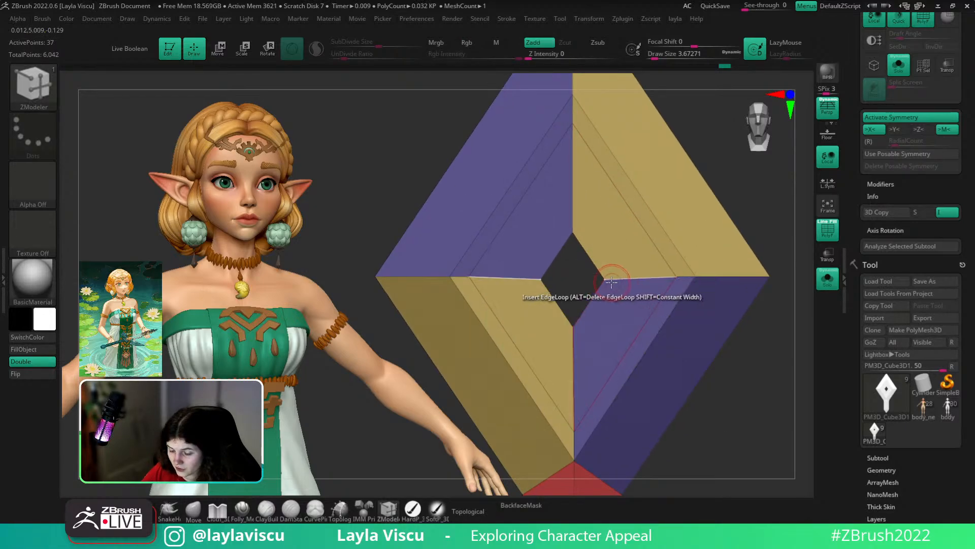
pyautogui.keyDown('ctrl'); pyautogui.moveTo(581, 290); pyautogui.dragTo(714, 343, button='right'); pyautogui.keyUp('ctrl')
pyautogui.keyDown('ctrl'); pyautogui.moveTo(597, 326); pyautogui.dragTo(572, 288, button='right'); pyautogui.keyUp('ctrl')
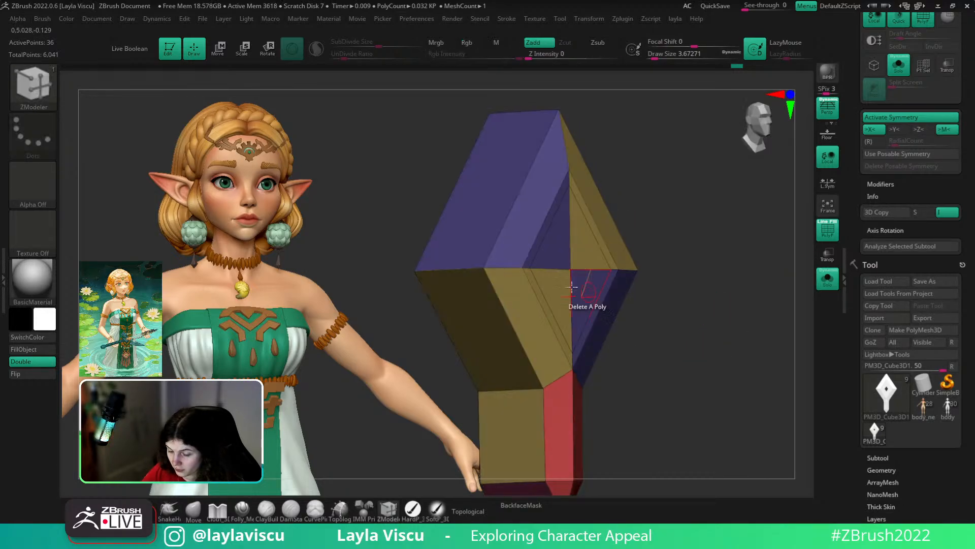
pyautogui.moveTo(665, 274); pyautogui.dragTo(629, 320, button='right')
pyautogui.hotkey('shift', 'f')
pyautogui.keyDown('shift'); pyautogui.moveTo(676, 286); pyautogui.dragTo(694, 233, button='right'); pyautogui.keyUp('shift')
pyautogui.hotkey('shift', 'f')
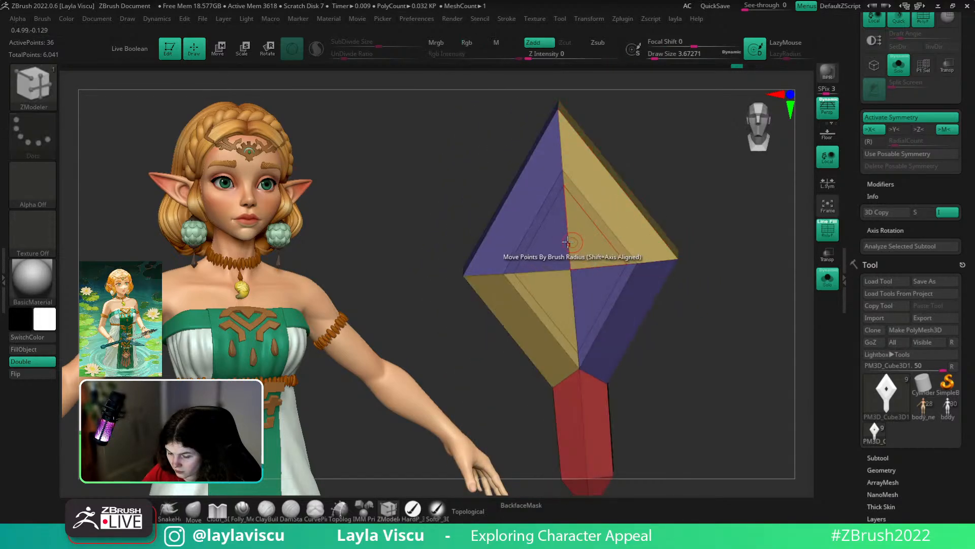
# - Delete the leftover point on the vertical edge near the diamond's centre and check the gem from the side
pyautogui.press('space')
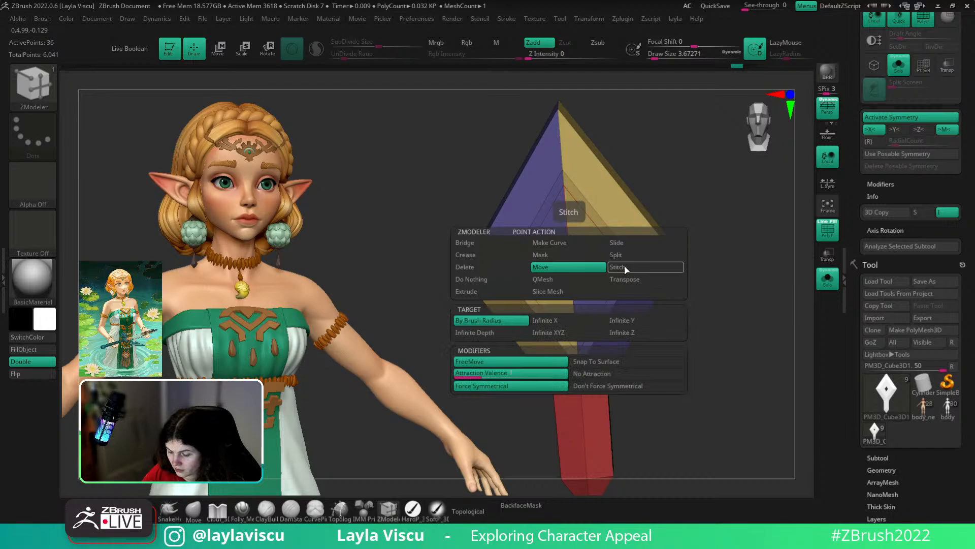
pyautogui.click(496, 268)
pyautogui.keyDown('ctrl'); pyautogui.moveTo(551, 222); pyautogui.dragTo(573, 247, button='right'); pyautogui.keyUp('ctrl')
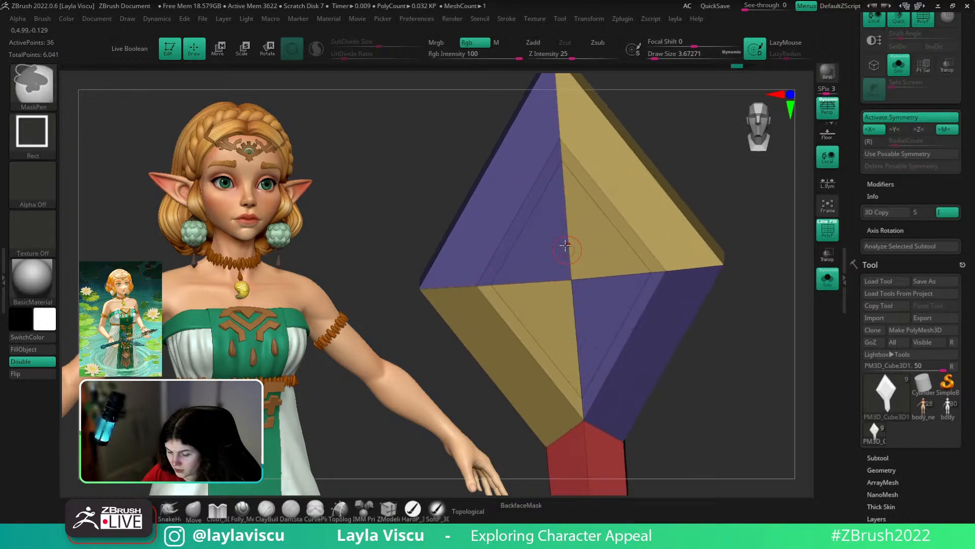
pyautogui.click(629, 285)
pyautogui.moveTo(757, 299); pyautogui.dragTo(714, 322)
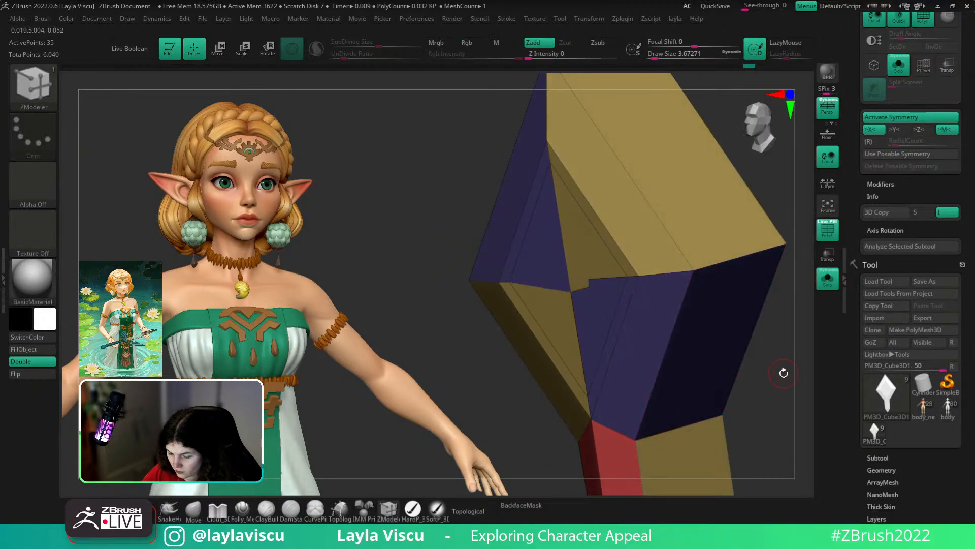
pyautogui.keyDown('shift'); pyautogui.moveTo(784, 373); pyautogui.dragTo(773, 359); pyautogui.keyUp('shift')
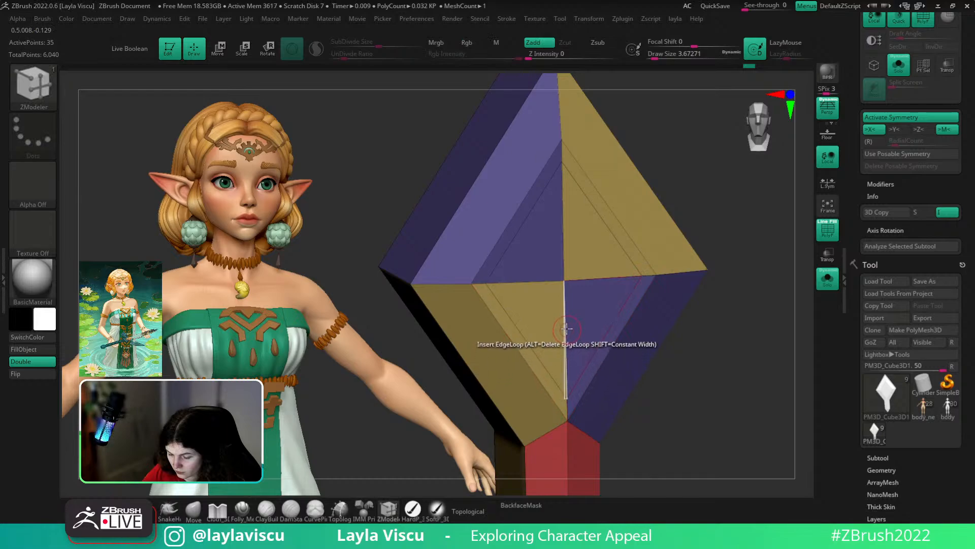
# - Try to clean up the inner ring's point at the diamond's lower corner and undo the change
pyautogui.keyDown('alt'); pyautogui.moveTo(647, 414); pyautogui.dragTo(616, 470); pyautogui.keyUp('alt')
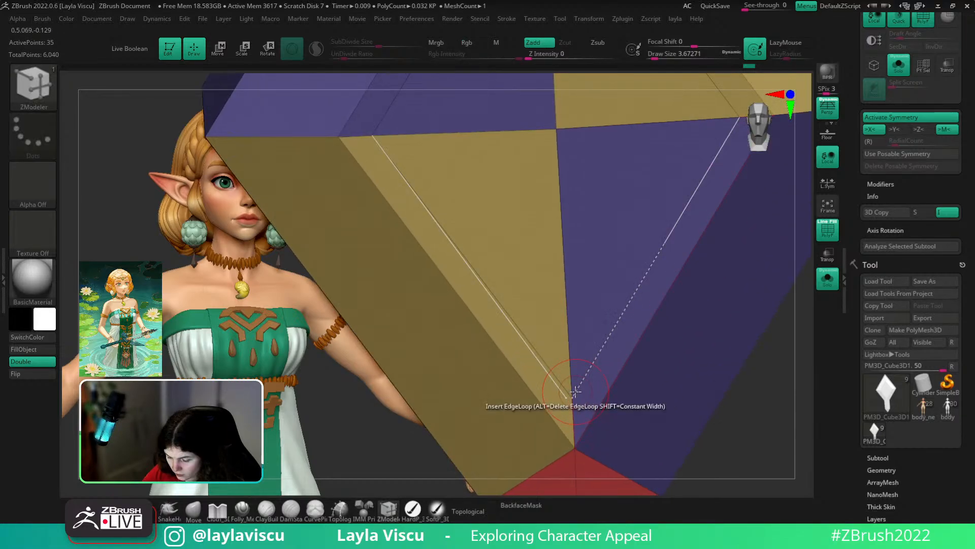
pyautogui.click(574, 395)
pyautogui.hotkey('ctrl', 'z')
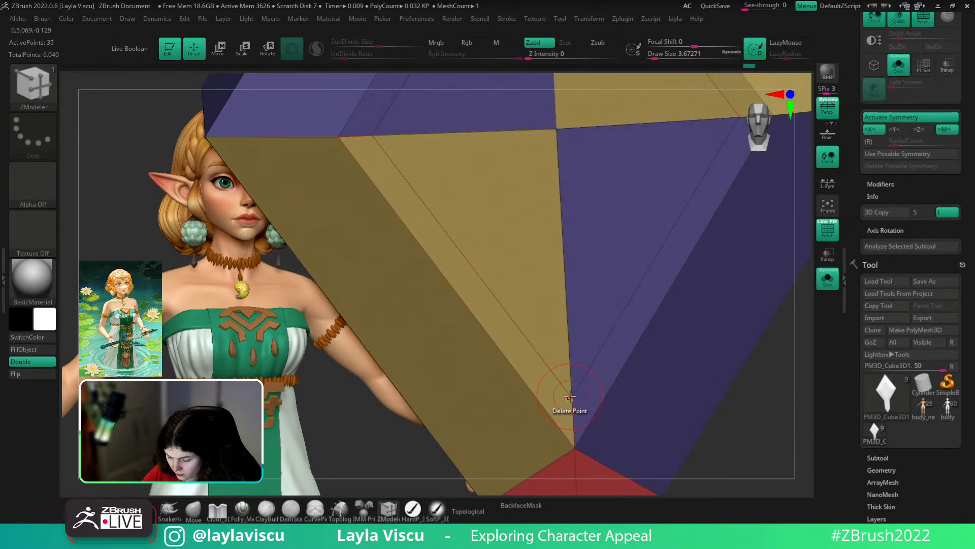
pyautogui.keyDown('ctrl'); pyautogui.moveTo(579, 410); pyautogui.dragTo(564, 370, button='right'); pyautogui.keyUp('ctrl')
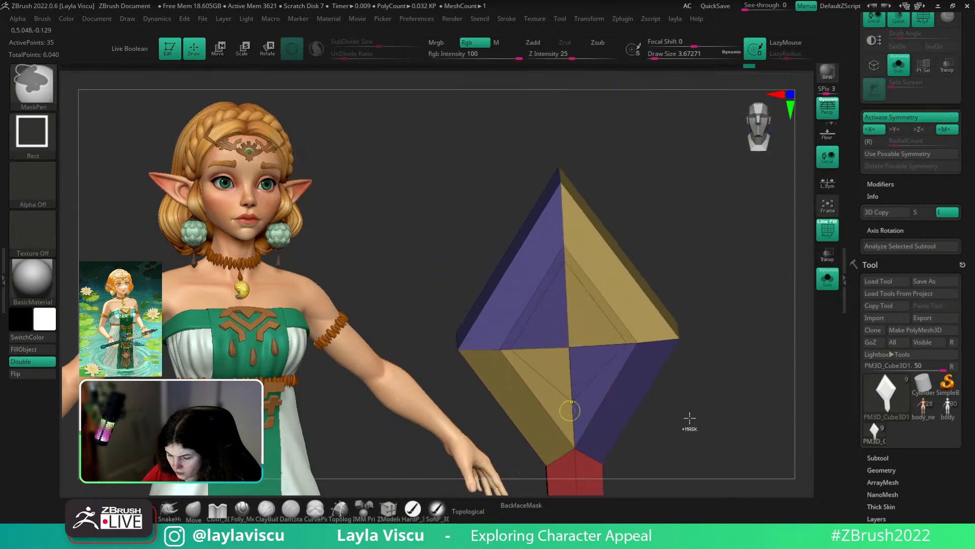
# - Turn off symmetry and pull the diamond's centre point outward to raise a faceted gem inside the frame
pyautogui.moveTo(688, 416); pyautogui.dragTo(694, 410)
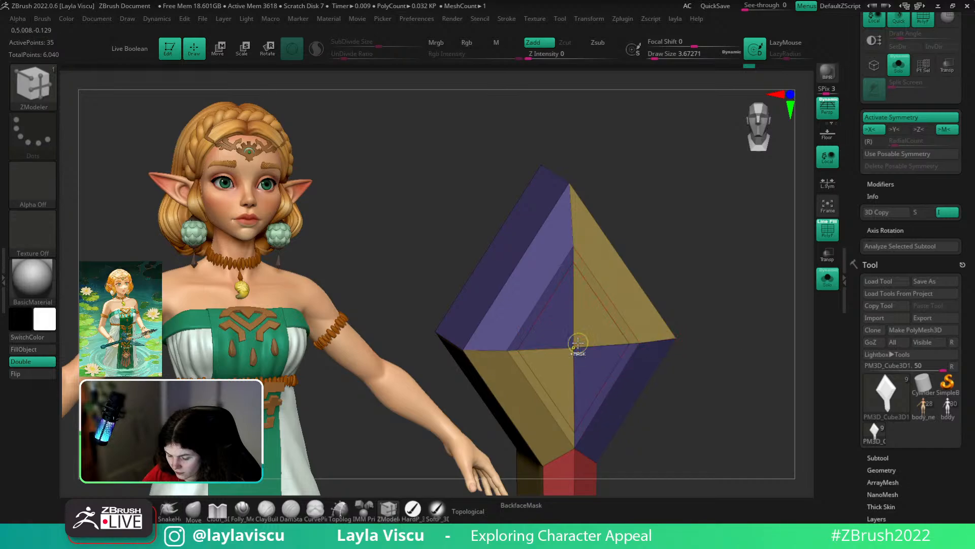
pyautogui.keyDown('ctrl'); pyautogui.moveTo(578, 343); pyautogui.dragTo(582, 308, button='right'); pyautogui.keyUp('ctrl')
pyautogui.press('x')
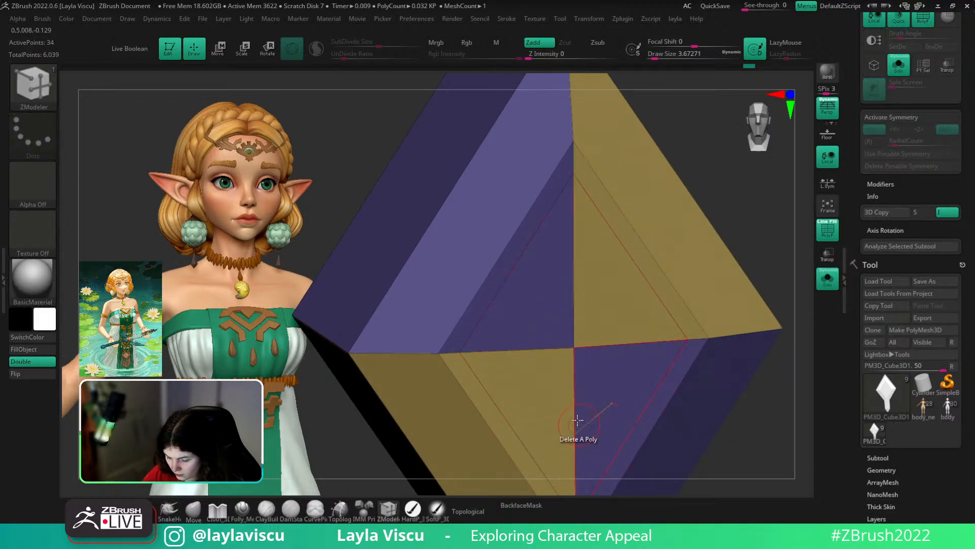
pyautogui.moveTo(674, 331)
pyautogui.keyDown('ctrl'); pyautogui.mouseDown(button='right')
pyautogui.moveTo(714, 289)
pyautogui.moveTo(659, 246)
pyautogui.mouseUp(button='right'); pyautogui.keyUp('ctrl')
pyautogui.keyDown('ctrl'); pyautogui.moveTo(659, 245); pyautogui.dragTo(607, 296, button='right'); pyautogui.keyUp('ctrl')
pyautogui.press('space')
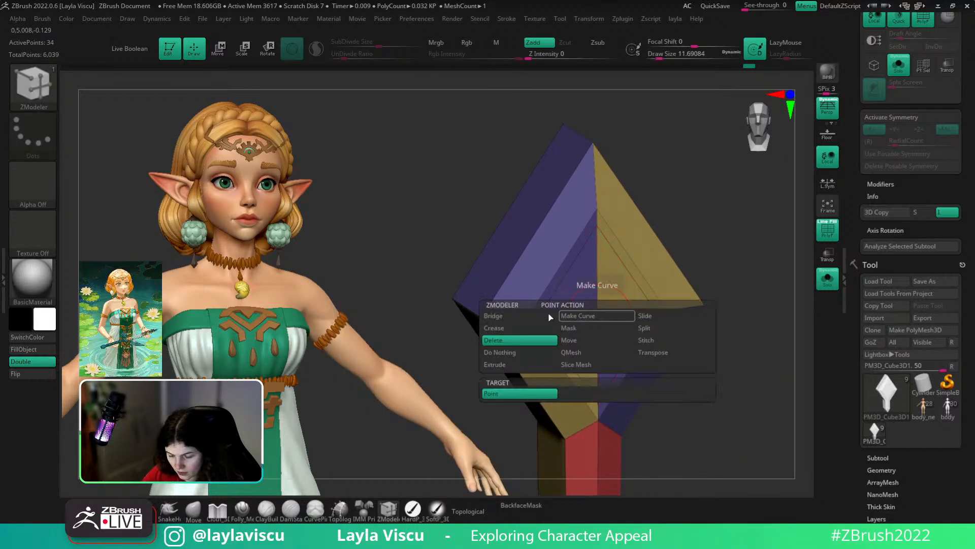
pyautogui.click(573, 344)
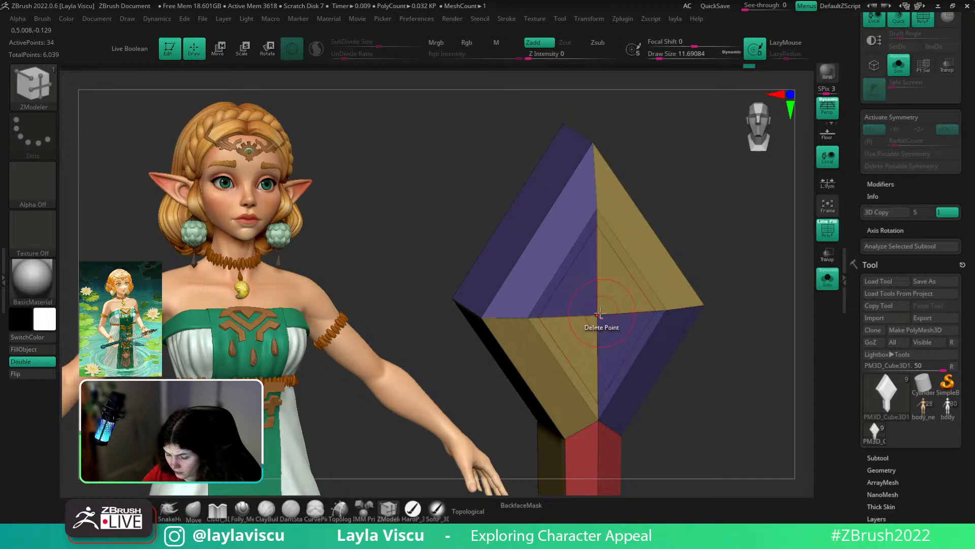
pyautogui.press('space')
pyautogui.click(578, 348)
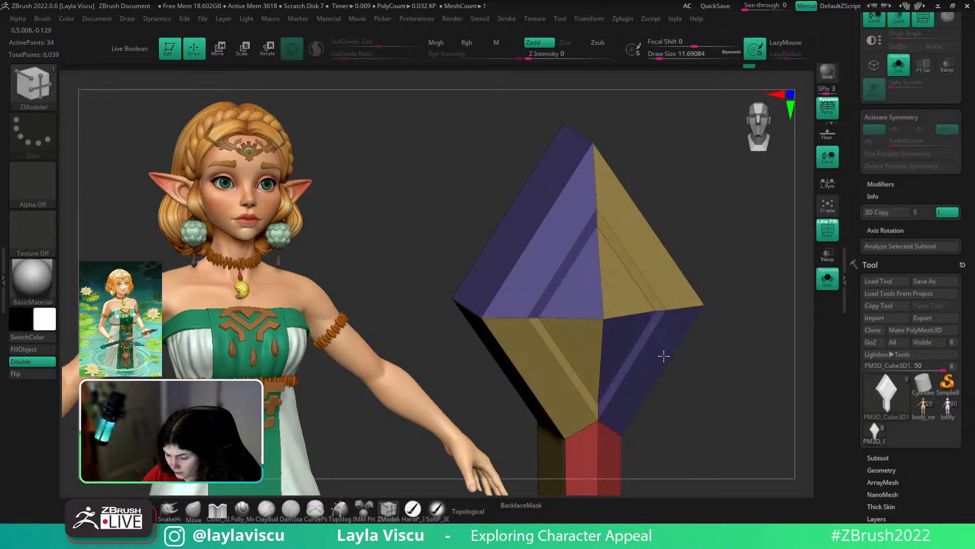
# - Check the isolated gem's facets from the front and an angle, with the polyframe hidden and shown
pyautogui.moveTo(729, 372)
pyautogui.mouseDown()
pyautogui.moveTo(755, 368)
pyautogui.moveTo(721, 370)
pyautogui.moveTo(699, 328)
pyautogui.moveTo(731, 346)
pyautogui.moveTo(607, 294)
pyautogui.moveTo(594, 274)
pyautogui.mouseUp()
pyautogui.hotkey('shift', 'f')
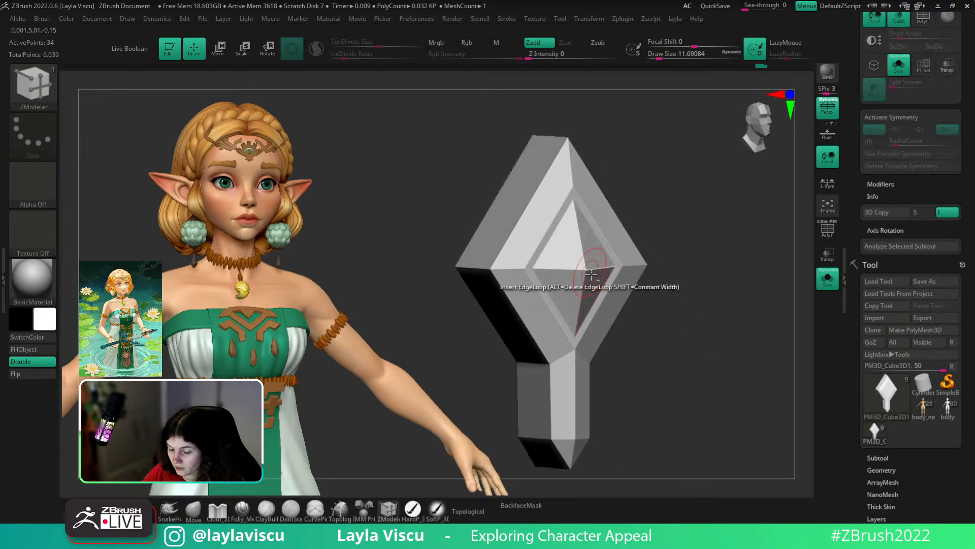
pyautogui.keyDown('ctrl'); pyautogui.moveTo(592, 275); pyautogui.dragTo(634, 348, button='right'); pyautogui.keyUp('ctrl')
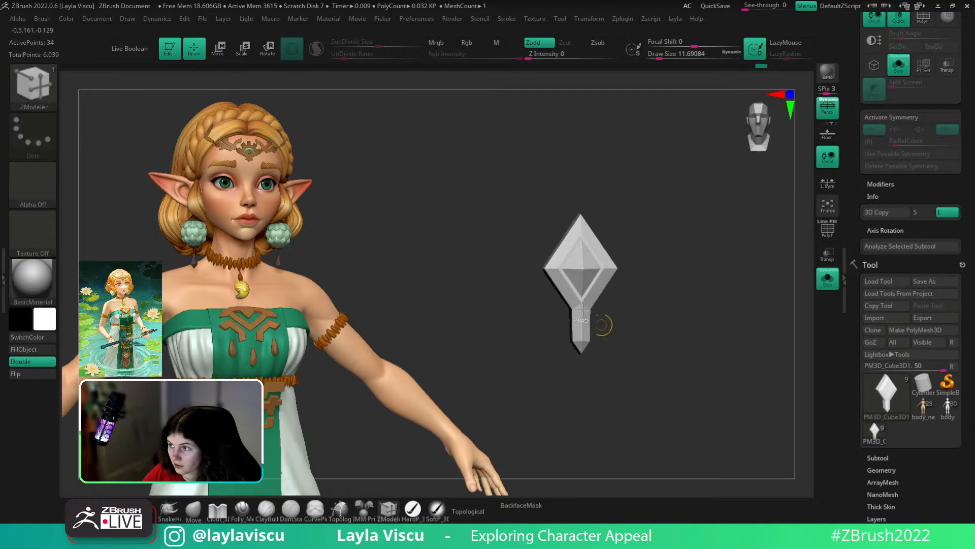
pyautogui.keyDown('ctrl'); pyautogui.moveTo(583, 309); pyautogui.dragTo(675, 343, button='right'); pyautogui.keyUp('ctrl')
pyautogui.moveTo(675, 344); pyautogui.dragTo(688, 363)
pyautogui.hotkey('shift', 'f')
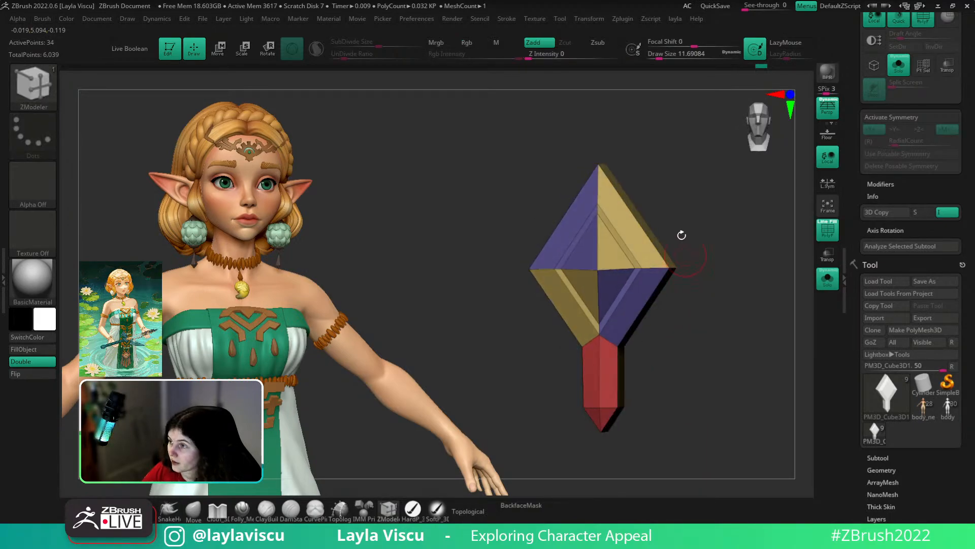
pyautogui.moveTo(743, 234); pyautogui.dragTo(784, 278)
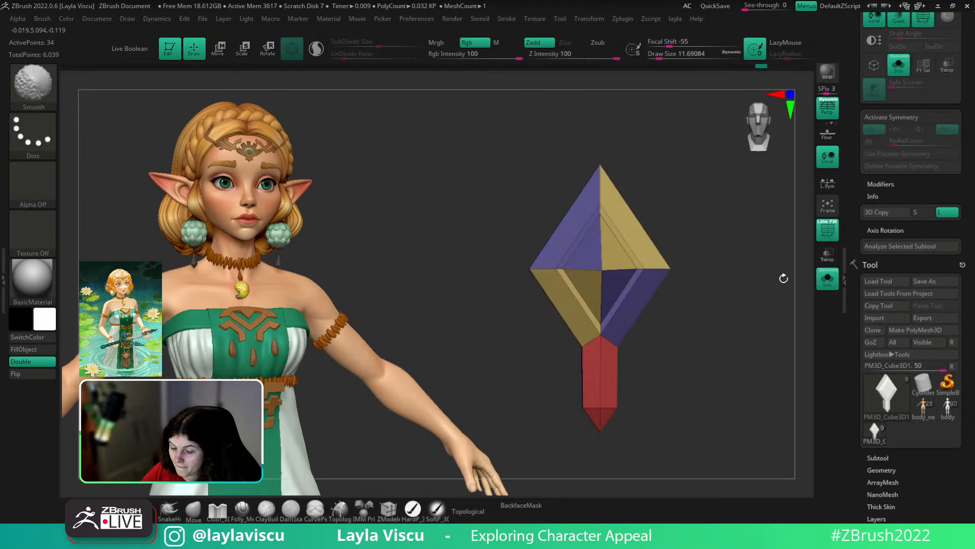
# - Show the whole sword without the polyframe and examine how the gem sits on the crossguard from the front and side
pyautogui.click(827, 278)
pyautogui.keyDown('ctrl'); pyautogui.moveTo(788, 294); pyautogui.dragTo(725, 345, button='right'); pyautogui.keyUp('ctrl')
pyautogui.hotkey('shift', 'f')
pyautogui.moveTo(724, 346); pyautogui.dragTo(758, 370)
pyautogui.keyDown('ctrl'); pyautogui.moveTo(757, 370); pyautogui.dragTo(756, 378, button='right'); pyautogui.keyUp('ctrl')
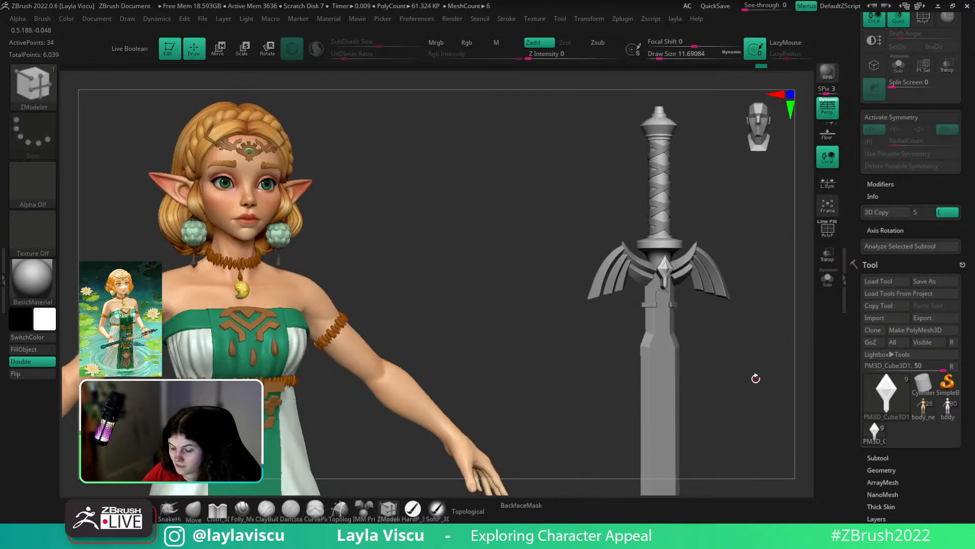
pyautogui.keyDown('ctrl'); pyautogui.moveTo(711, 310); pyautogui.dragTo(730, 367, button='right'); pyautogui.keyUp('ctrl')
pyautogui.moveTo(730, 367); pyautogui.dragTo(802, 367)
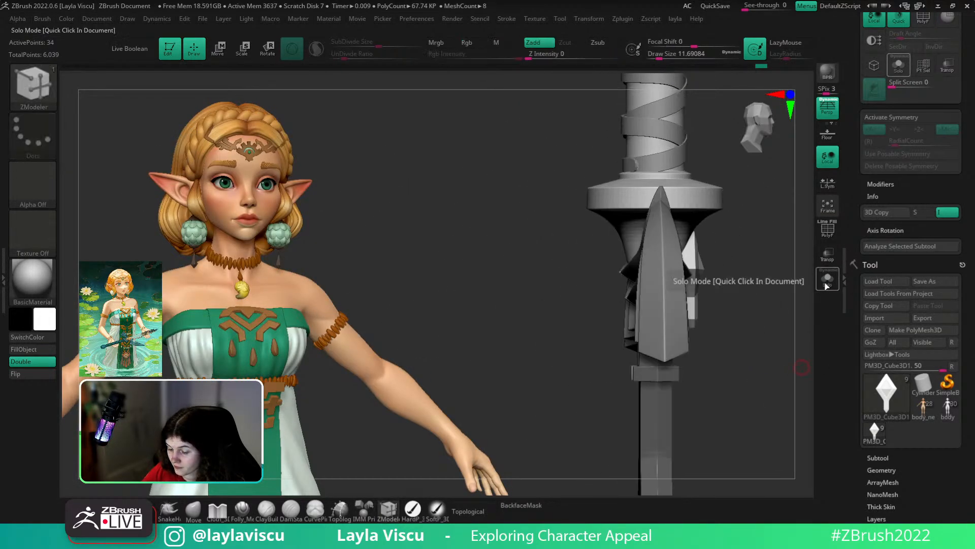
pyautogui.moveTo(721, 325); pyautogui.dragTo(710, 370)
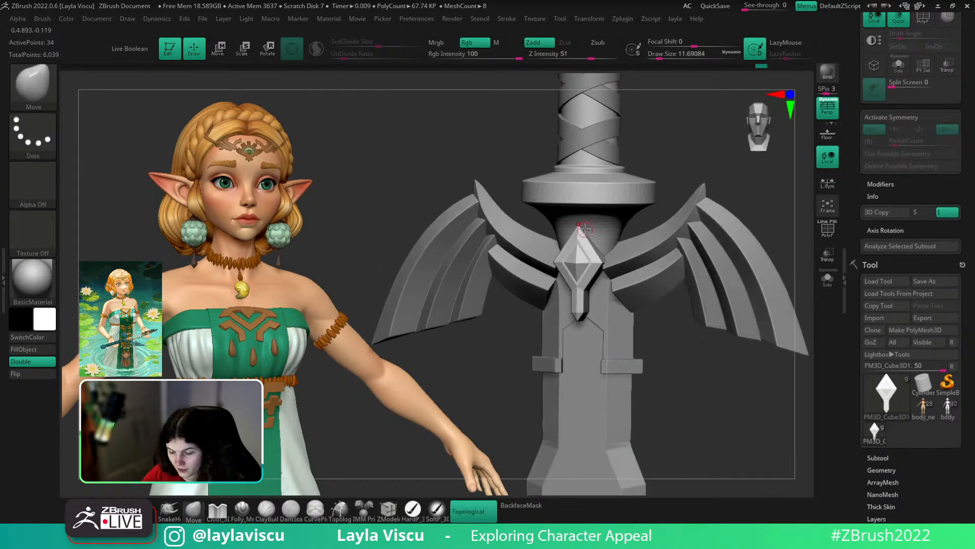
# - Isolate the sword's hilt subtool with its polyframe shown and turn on X symmetry
pyautogui.keyDown('alt'); pyautogui.click(584, 226); pyautogui.keyUp('alt')
pyautogui.click(828, 278)
pyautogui.hotkey('shift', 'f')
pyautogui.hotkey('shift', 'd')
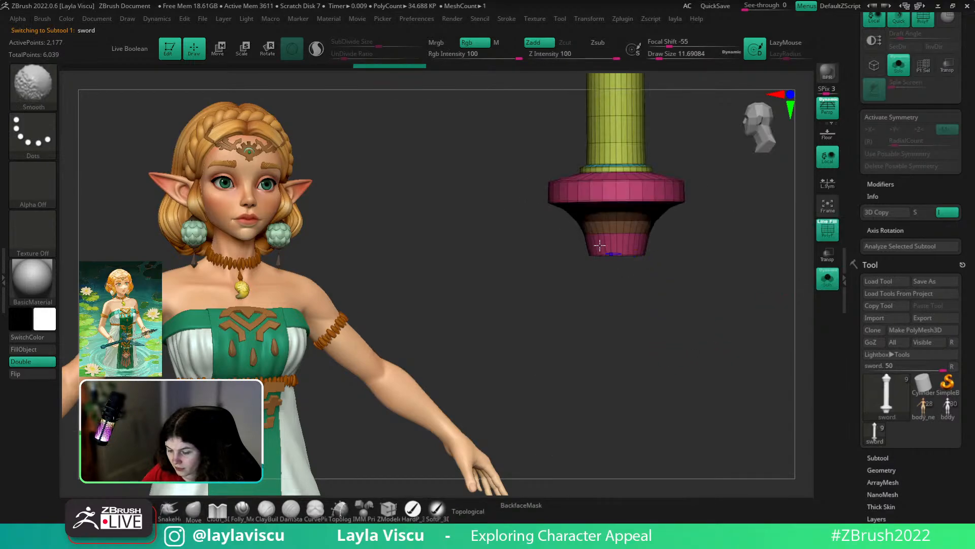
pyautogui.keyDown('ctrl'); pyautogui.moveTo(607, 249); pyautogui.dragTo(659, 327, button='right'); pyautogui.keyUp('ctrl')
pyautogui.press('x')
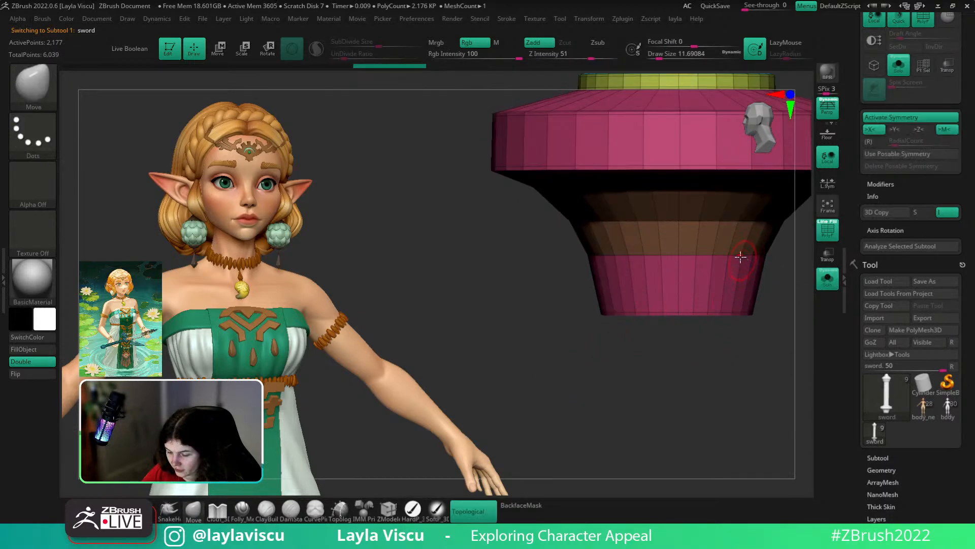
pyautogui.press('1')
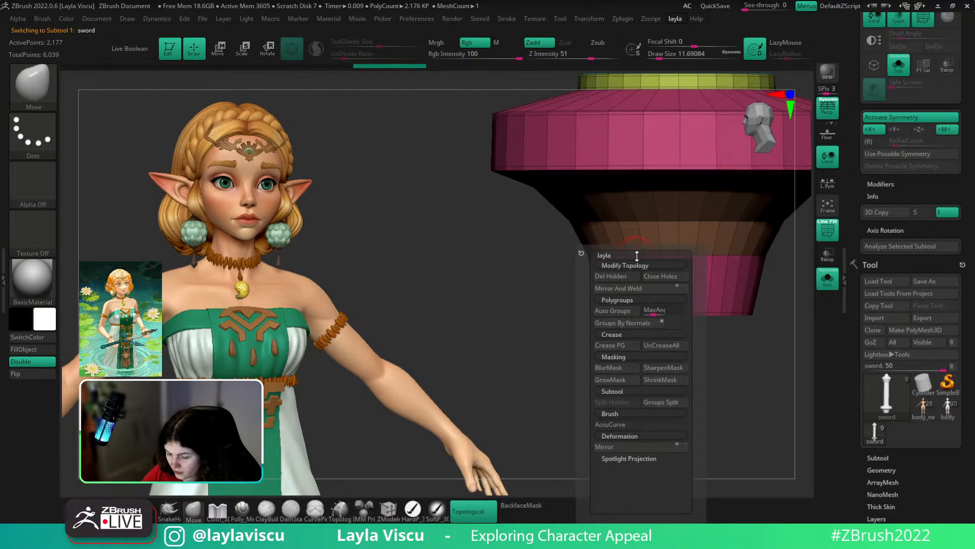
pyautogui.click(687, 284)
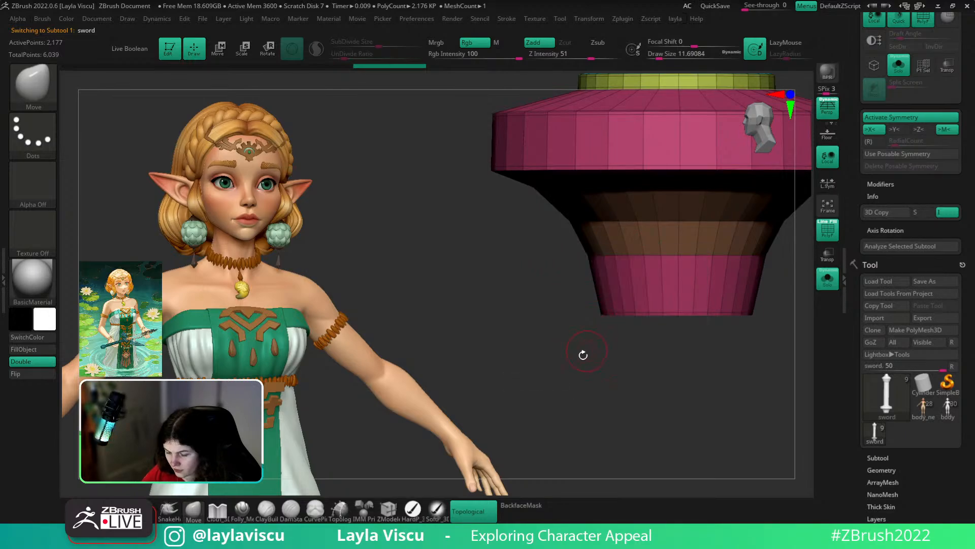
# - Add Z symmetry and mask the hilt except for the outer side faces of its lower collar
pyautogui.keyDown('ctrl'); pyautogui.moveTo(569, 369); pyautogui.dragTo(610, 248); pyautogui.keyUp('ctrl')
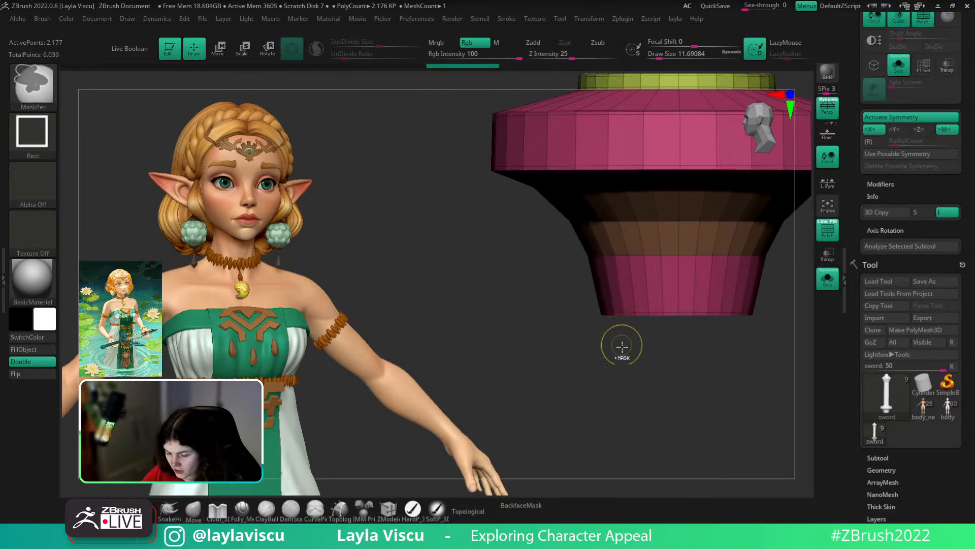
pyautogui.keyDown('ctrl'); pyautogui.click(632, 370); pyautogui.keyUp('ctrl')
pyautogui.press('w')
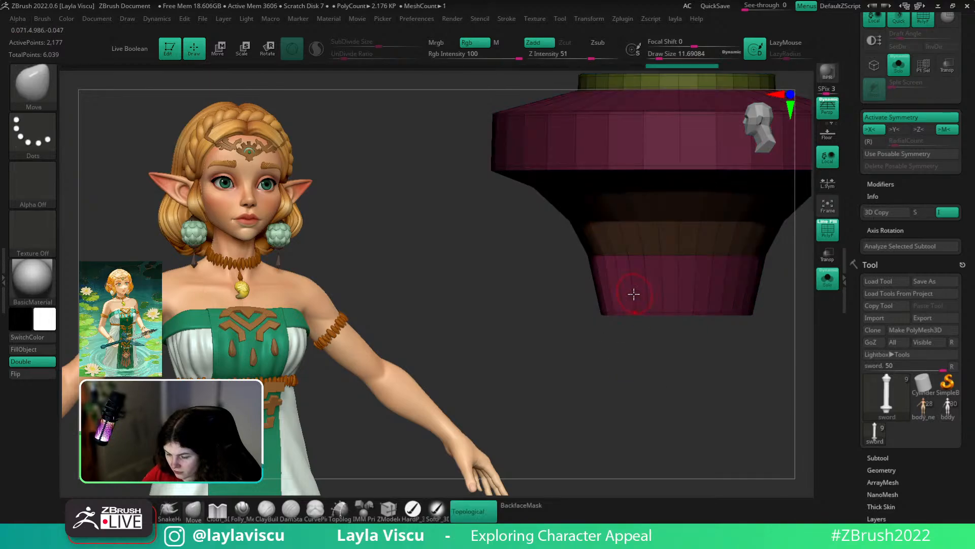
pyautogui.keyDown('alt'); pyautogui.moveTo(765, 313); pyautogui.dragTo(704, 353); pyautogui.keyUp('alt')
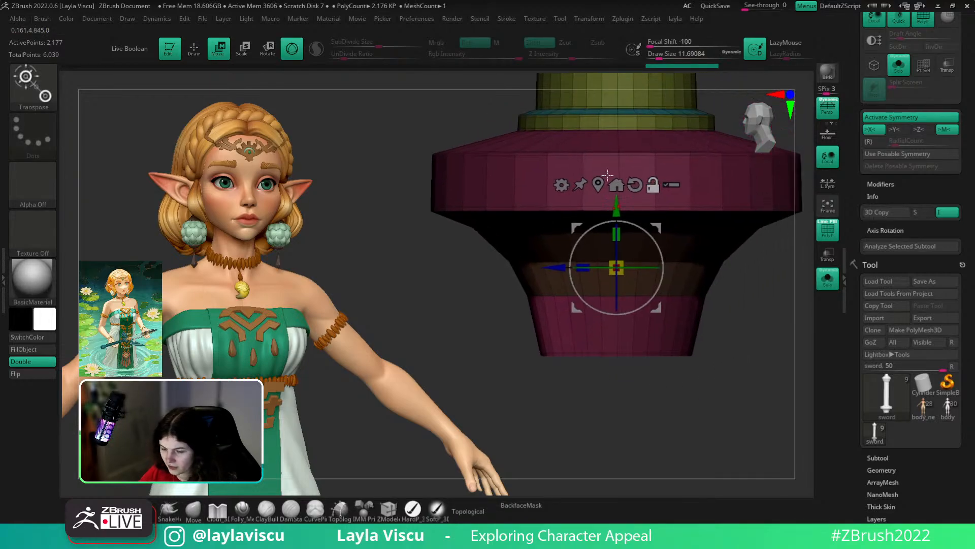
pyautogui.click(586, 19)
pyautogui.click(655, 326)
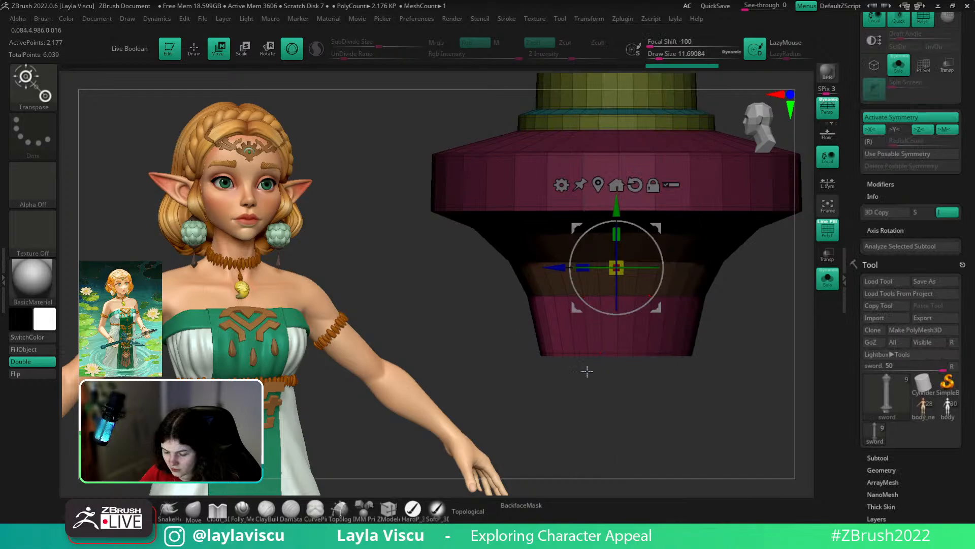
pyautogui.keyDown('ctrl'); pyautogui.click(509, 413); pyautogui.keyUp('ctrl')
pyautogui.keyDown('ctrl'); pyautogui.moveTo(508, 414); pyautogui.dragTo(550, 287); pyautogui.keyUp('ctrl')
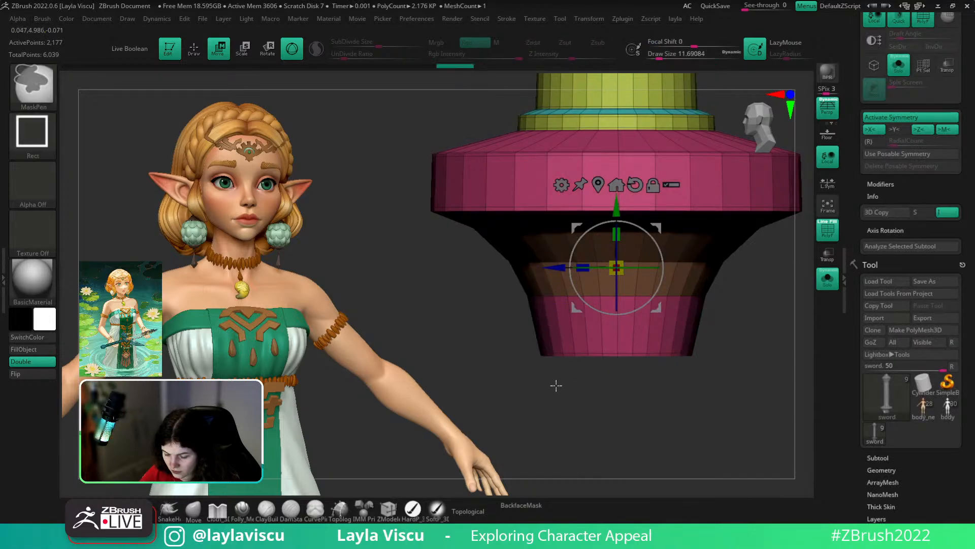
pyautogui.keyDown('ctrl'); pyautogui.click(559, 398); pyautogui.keyUp('ctrl')
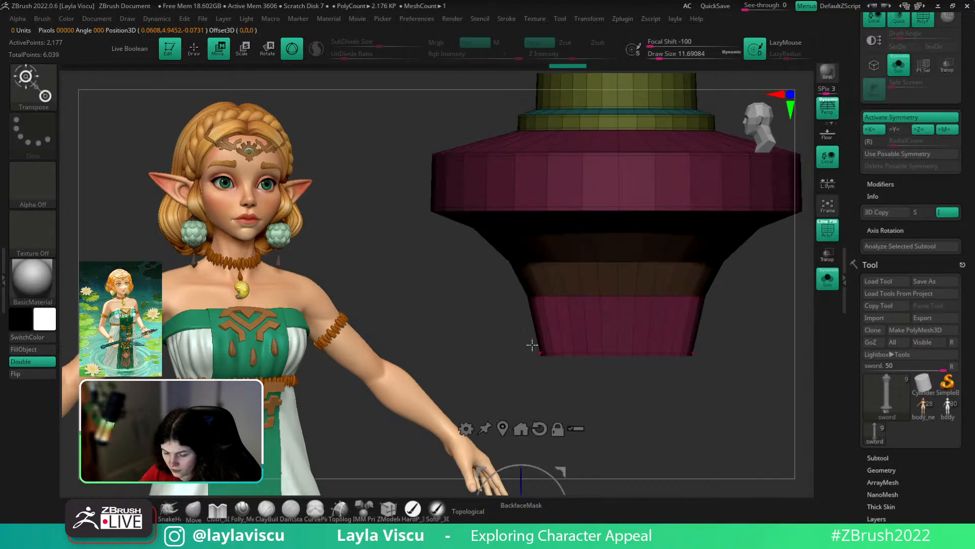
# - Place the gizmo on the collar's unmasked side faces and shift them inward to narrow the lower collar
pyautogui.keyDown('alt'); pyautogui.click(528, 297); pyautogui.keyUp('alt')
pyautogui.keyDown('alt'); pyautogui.click(543, 214); pyautogui.keyUp('alt')
pyautogui.keyDown('alt'); pyautogui.click(511, 213); pyautogui.keyUp('alt')
pyautogui.moveTo(468, 256); pyautogui.dragTo(508, 258)
pyautogui.hotkey('ctrl', 'z')
pyautogui.keyDown('alt'); pyautogui.click(545, 173); pyautogui.keyUp('alt')
pyautogui.keyDown('alt'); pyautogui.moveTo(618, 260); pyautogui.dragTo(619, 278); pyautogui.keyUp('alt')
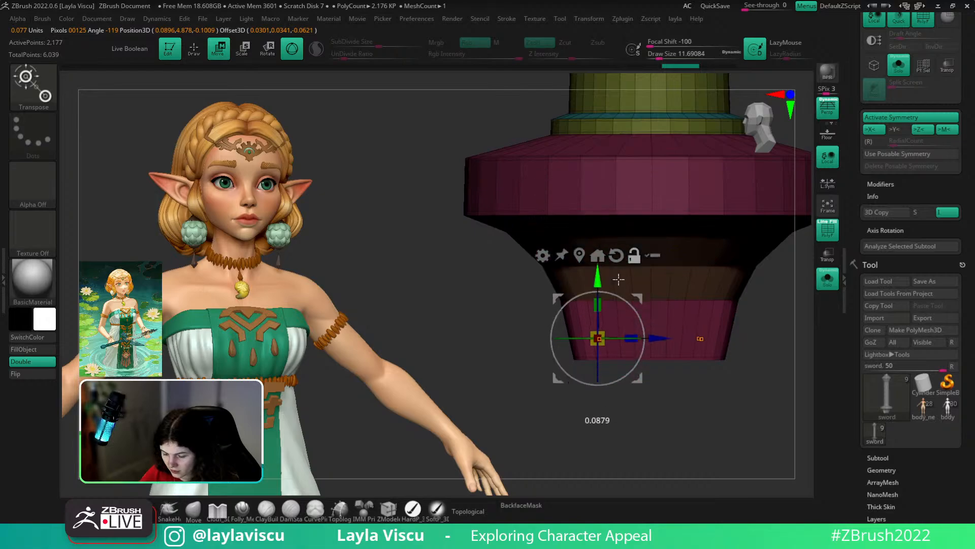
pyautogui.keyDown('alt'); pyautogui.moveTo(664, 338); pyautogui.dragTo(624, 343); pyautogui.keyUp('alt')
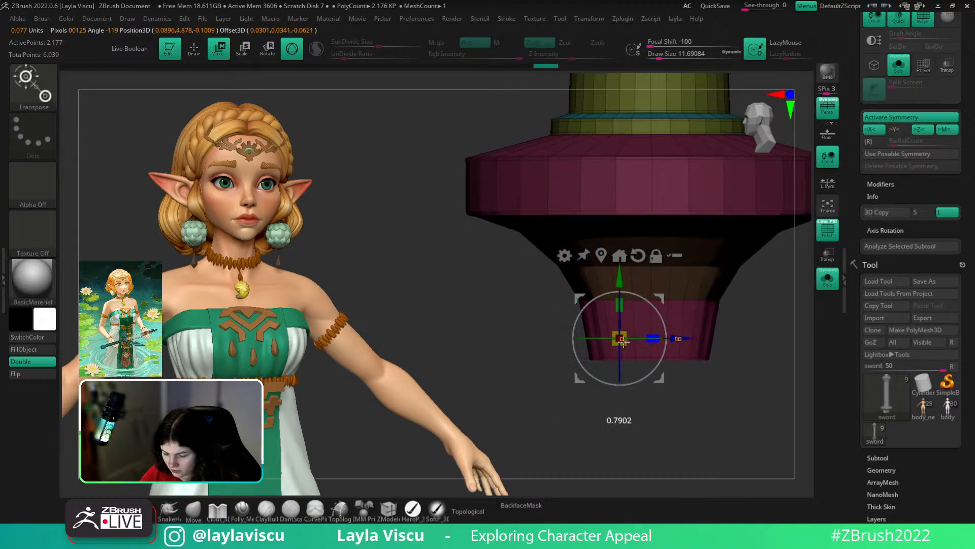
# - Try smoothing the collar's side faces with a draw size of about 31 and undo the stroke
pyautogui.press('q')
pyautogui.moveTo(599, 411)
pyautogui.mouseDown()
pyautogui.moveTo(693, 428)
pyautogui.moveTo(641, 397)
pyautogui.mouseUp()
pyautogui.press('s')
pyautogui.moveTo(603, 346); pyautogui.dragTo(608, 346)
pyautogui.keyDown('shift'); pyautogui.moveTo(590, 296); pyautogui.dragTo(597, 304); pyautogui.keyUp('shift')
pyautogui.hotkey('ctrl', 'z')
pyautogui.moveTo(663, 316)
pyautogui.mouseDown()
pyautogui.moveTo(709, 364)
pyautogui.moveTo(712, 394)
pyautogui.mouseUp()
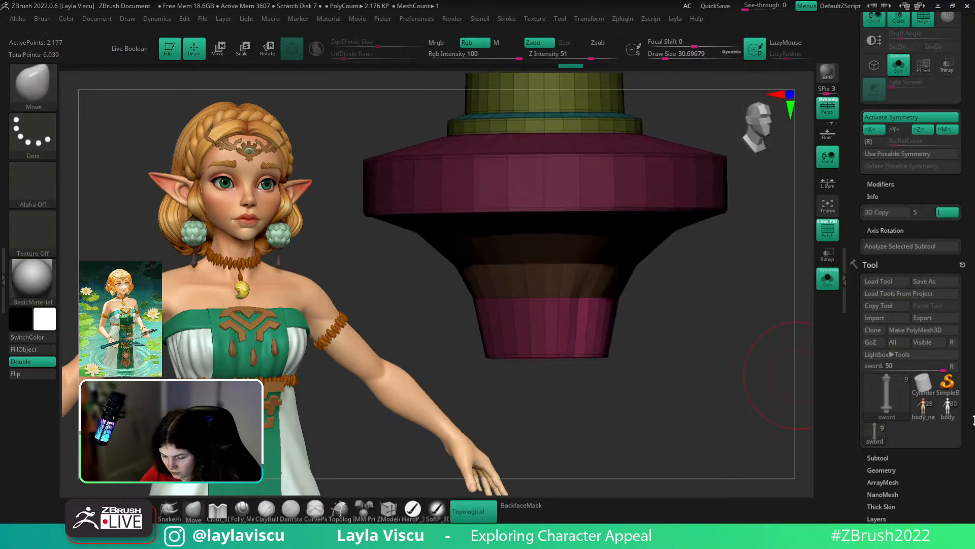
# - Adjust the mask to leave the lower collar editable and apply Polish By Groups to even out its faces
pyautogui.moveTo(856, 431); pyautogui.dragTo(856, 230)
pyautogui.keyDown('ctrl'); pyautogui.moveTo(475, 394); pyautogui.dragTo(709, 328); pyautogui.keyUp('ctrl')
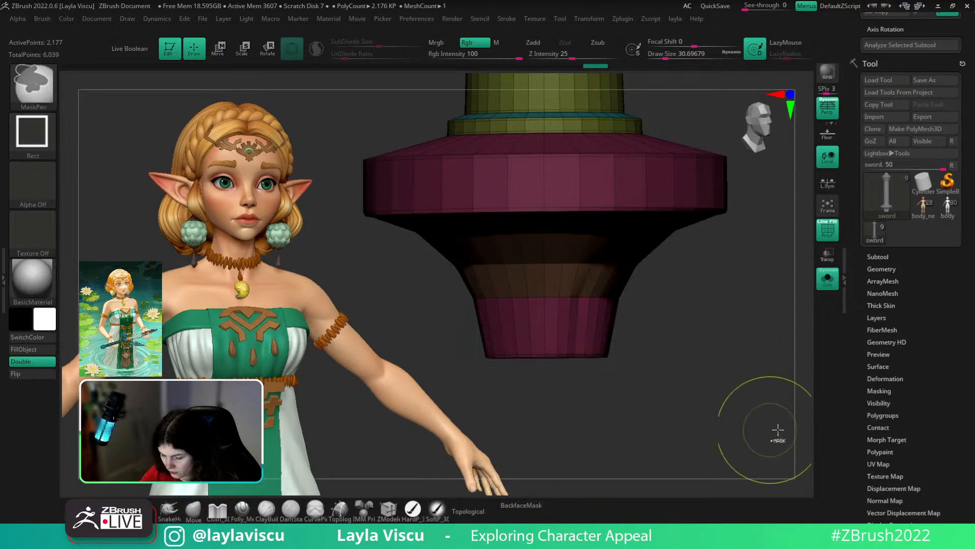
pyautogui.click(879, 392)
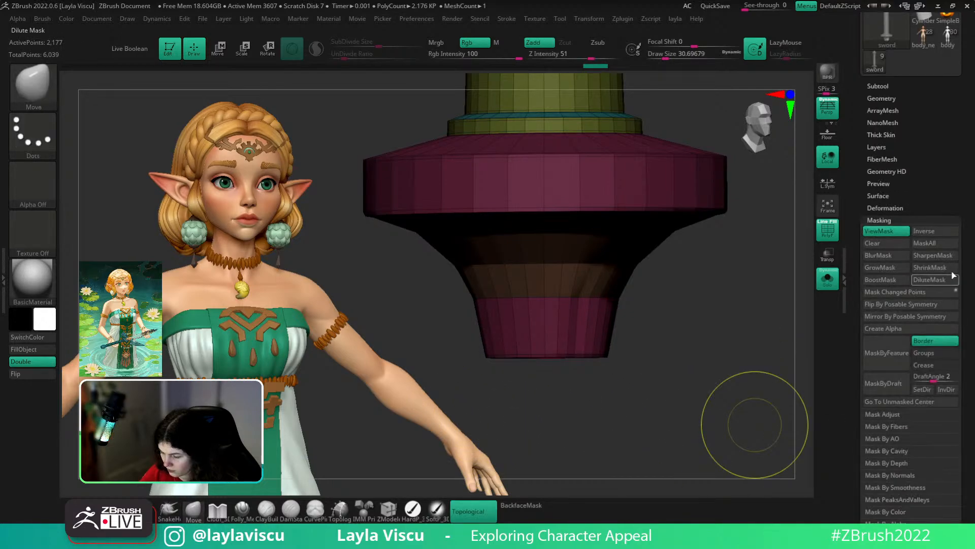
pyautogui.click(895, 208)
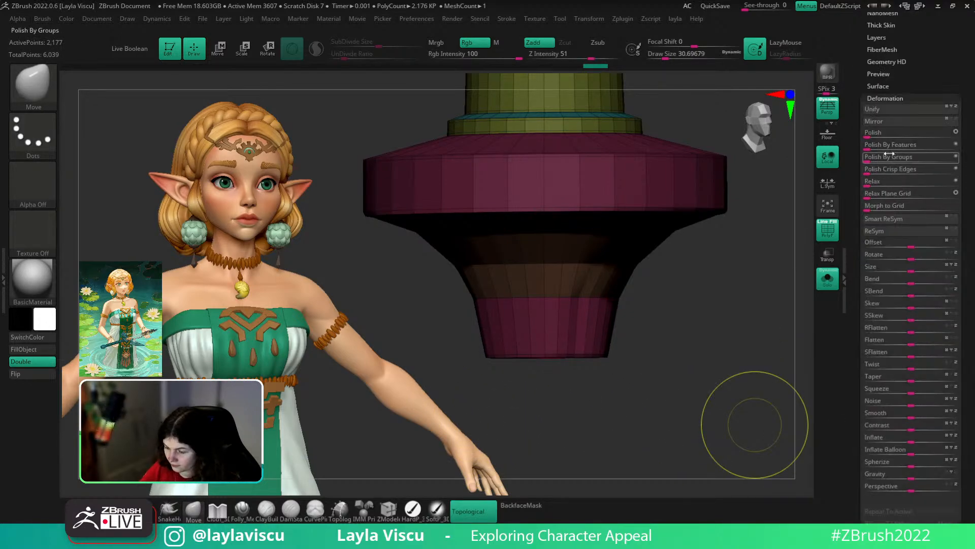
pyautogui.moveTo(695, 320); pyautogui.dragTo(747, 388)
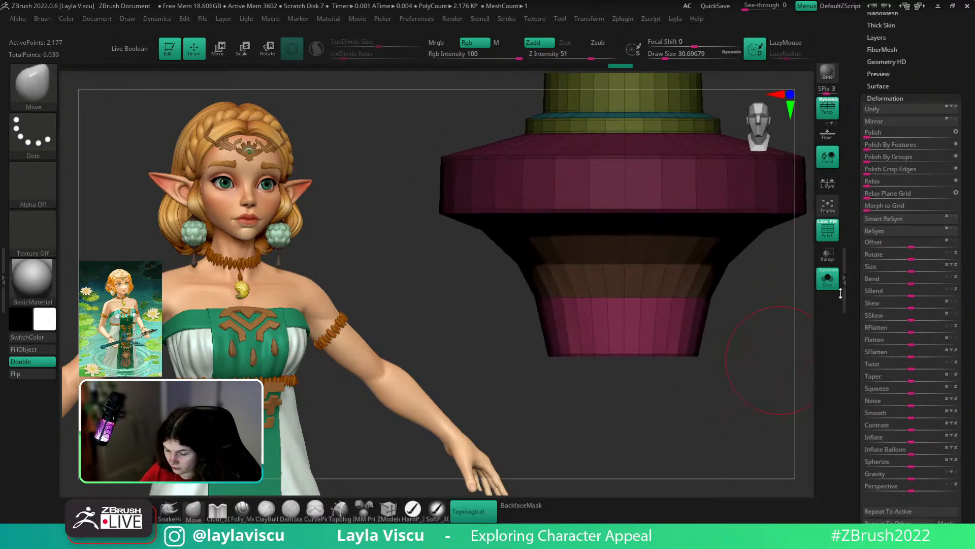
pyautogui.moveTo(693, 349)
pyautogui.mouseDown()
pyautogui.moveTo(719, 398)
pyautogui.moveTo(746, 383)
pyautogui.moveTo(734, 386)
pyautogui.mouseUp()
pyautogui.keyDown('ctrl'); pyautogui.click(729, 330); pyautogui.keyUp('ctrl')
pyautogui.click(903, 157)
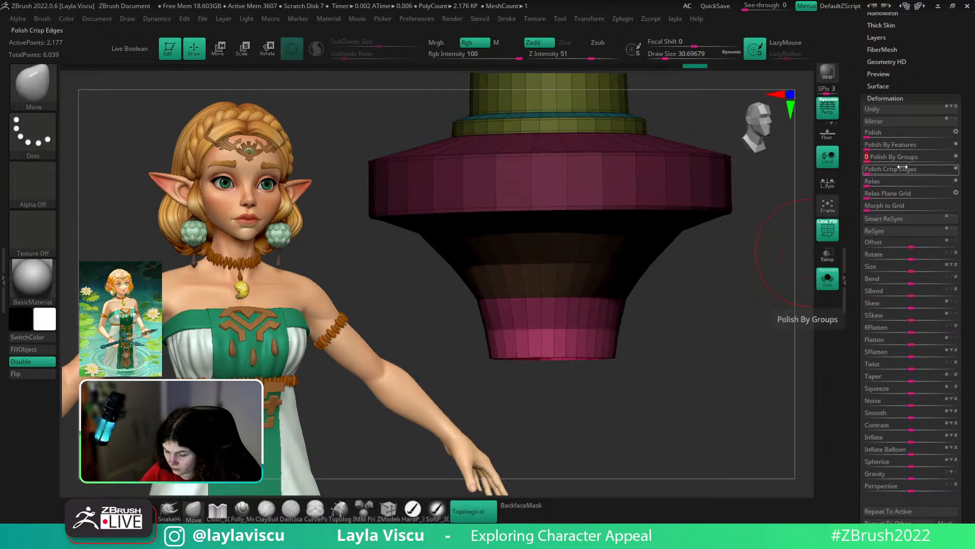
# - Clear the mask and insert a horizontal edge loop around the hilt's lower collar with ZModeler
pyautogui.moveTo(686, 295); pyautogui.dragTo(721, 328)
pyautogui.keyDown('ctrl'); pyautogui.moveTo(735, 375); pyautogui.dragTo(721, 423); pyautogui.keyUp('ctrl')
pyautogui.click(388, 510)
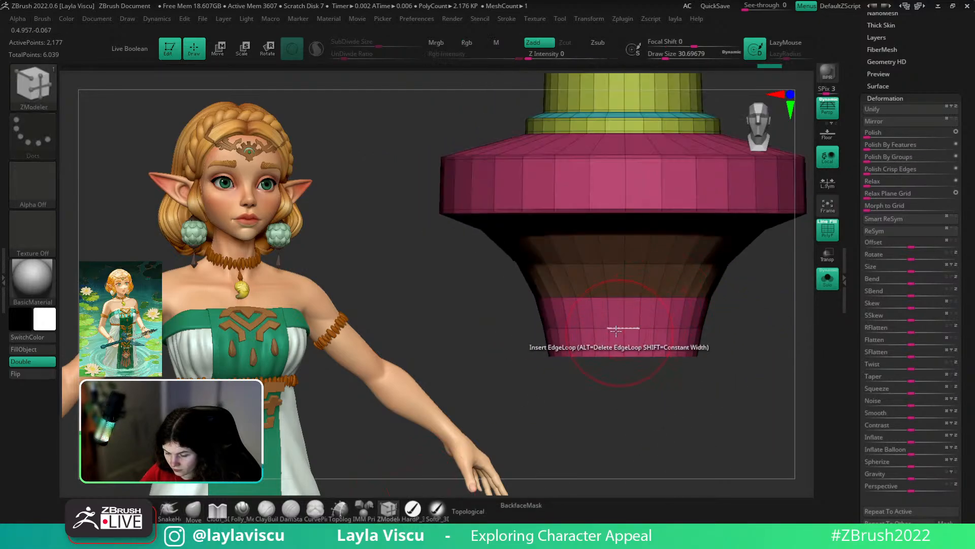
pyautogui.click(608, 344)
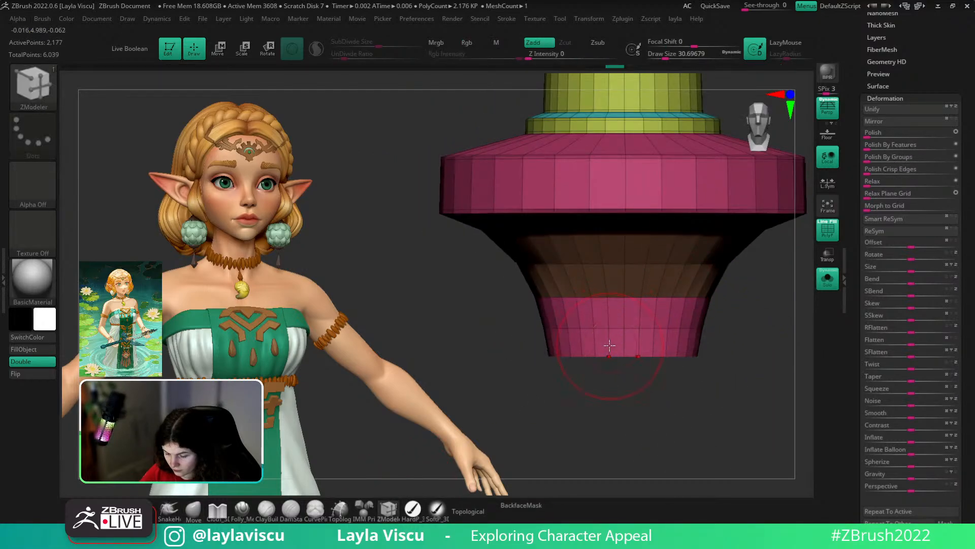
# - Show the whole sword without the polyframe, enable Dynamic Subdiv on the hilt and check it from the front
pyautogui.click(828, 279)
pyautogui.keyDown('alt'); pyautogui.moveTo(789, 314); pyautogui.dragTo(762, 283); pyautogui.keyUp('alt')
pyautogui.hotkey('shift', 'f')
pyautogui.moveTo(974, 47); pyautogui.dragTo(973, 158)
pyautogui.click(869, 101)
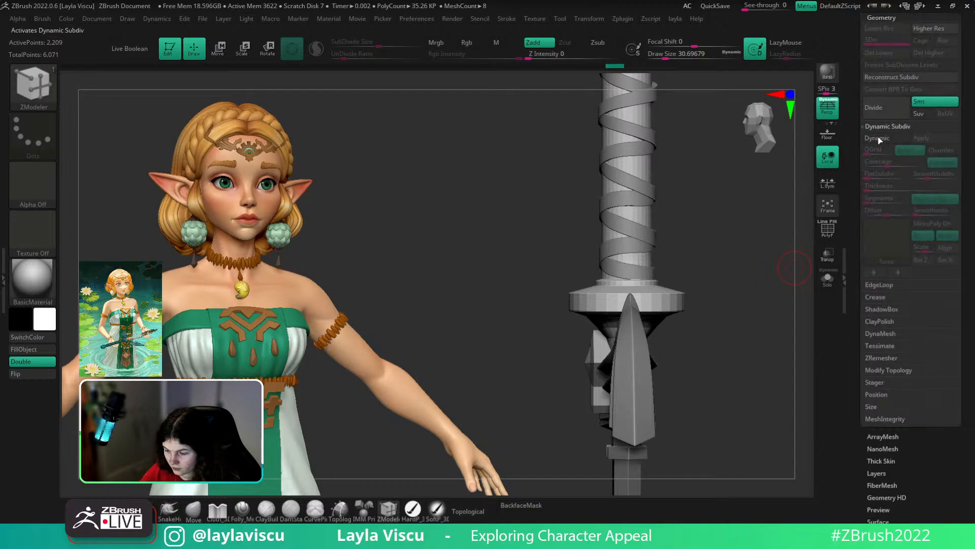
pyautogui.click(880, 140)
pyautogui.keyDown('shift'); pyautogui.moveTo(748, 244); pyautogui.dragTo(783, 284); pyautogui.keyUp('shift')
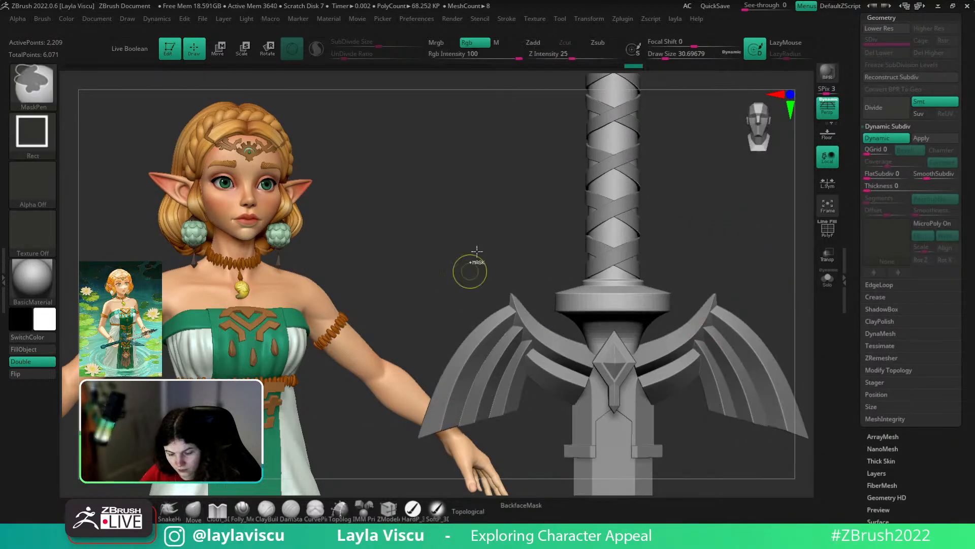
pyautogui.moveTo(468, 269)
pyautogui.keyDown('alt'); pyautogui.mouseDown()
pyautogui.moveTo(646, 218)
pyautogui.moveTo(635, 169)
pyautogui.mouseUp(); pyautogui.keyUp('alt')
pyautogui.moveTo(636, 168)
pyautogui.mouseDown()
pyautogui.moveTo(669, 170)
pyautogui.moveTo(641, 206)
pyautogui.mouseUp()
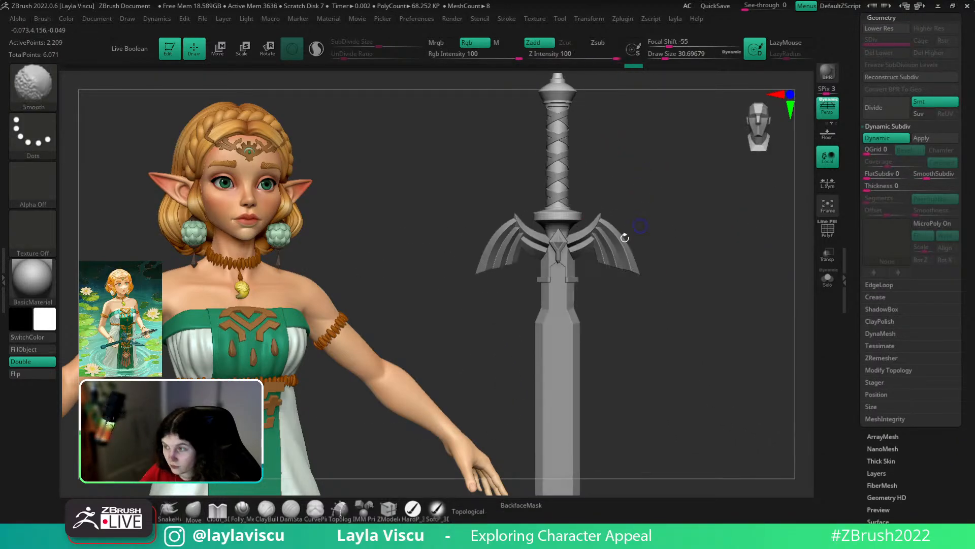
# - Select the diamond gem at the crossguard's centre, lower it slightly, enlarge it a little and check the sword from afar
pyautogui.keyDown('ctrl'); pyautogui.moveTo(587, 238); pyautogui.dragTo(634, 316, button='right'); pyautogui.keyUp('ctrl')
pyautogui.keyDown('alt'); pyautogui.moveTo(614, 323); pyautogui.dragTo(619, 275); pyautogui.keyUp('alt')
pyautogui.keyDown('alt'); pyautogui.click(570, 231); pyautogui.keyUp('alt')
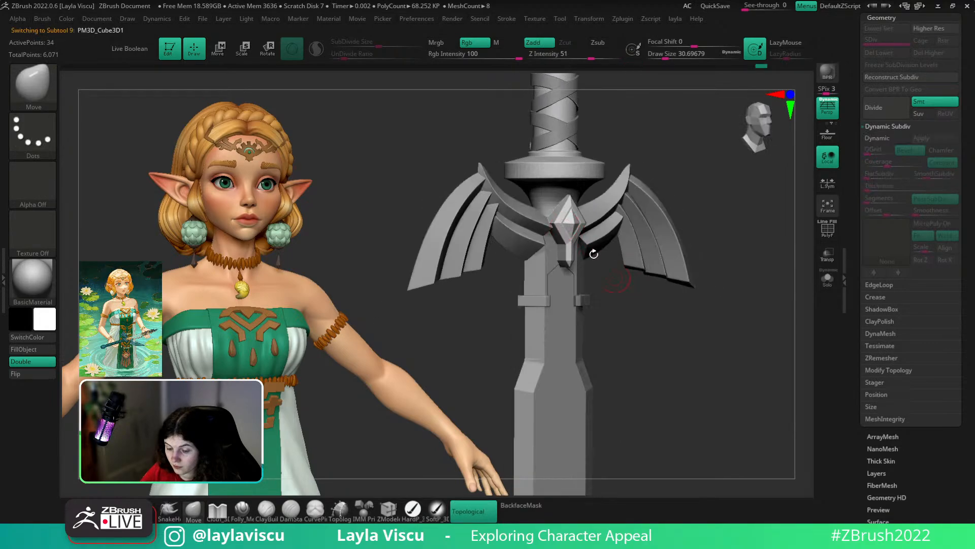
pyautogui.keyDown('ctrl'); pyautogui.moveTo(593, 254); pyautogui.dragTo(657, 335, button='right'); pyautogui.keyUp('ctrl')
pyautogui.moveTo(657, 335)
pyautogui.mouseDown()
pyautogui.moveTo(669, 327)
pyautogui.moveTo(657, 311)
pyautogui.mouseUp()
pyautogui.press('w')
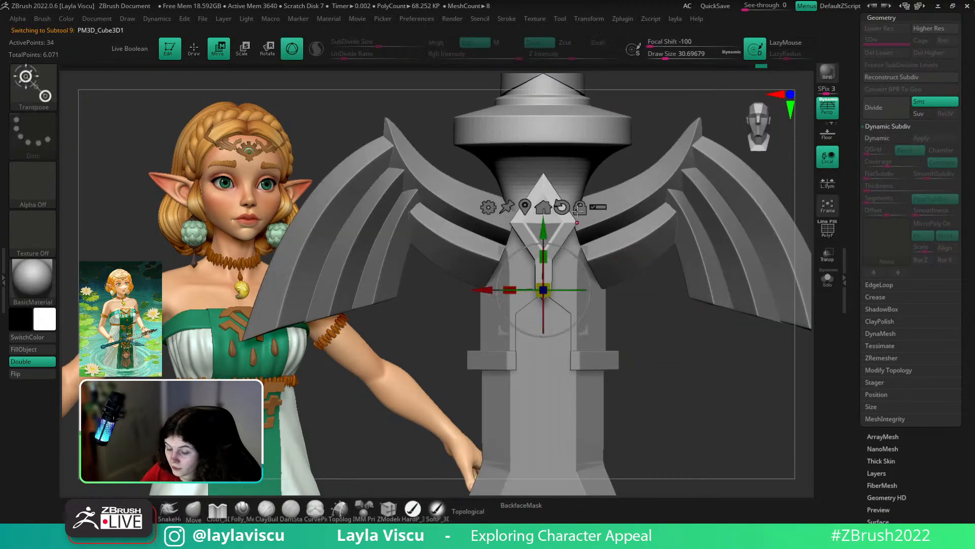
pyautogui.moveTo(544, 231); pyautogui.dragTo(557, 244)
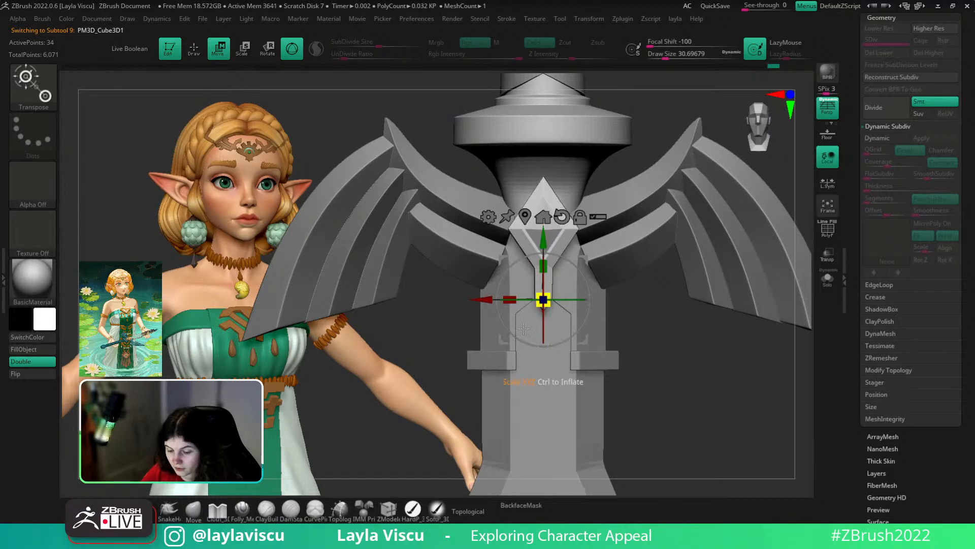
pyautogui.click(197, 512)
pyautogui.moveTo(721, 363)
pyautogui.keyDown('ctrl'); pyautogui.mouseDown(button='right')
pyautogui.moveTo(633, 339)
pyautogui.moveTo(463, 317)
pyautogui.mouseUp(button='right'); pyautogui.keyUp('ctrl')
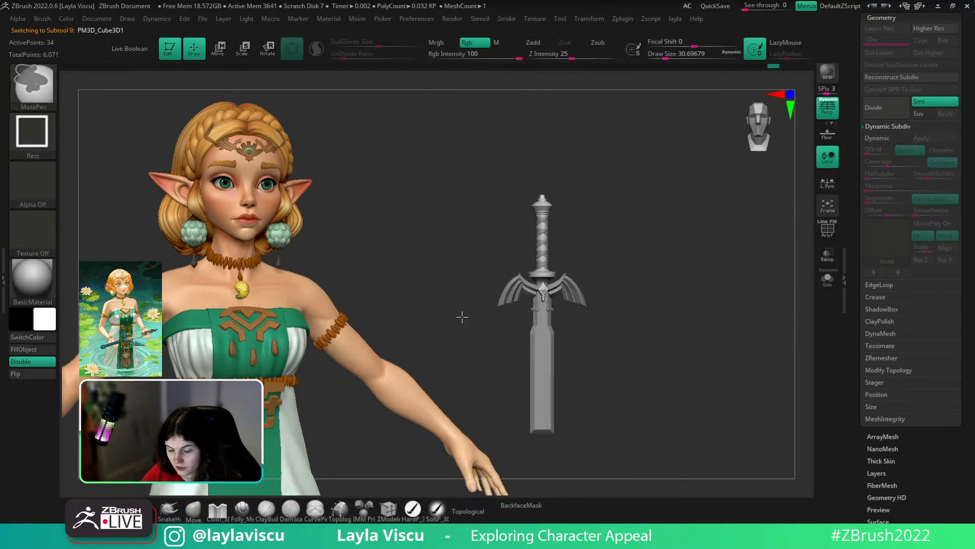
# - Shift the diamond gem along its depth axis so it protrudes in front of the crossguard and blade
pyautogui.keyDown('ctrl'); pyautogui.moveTo(531, 300); pyautogui.dragTo(617, 330, button='right'); pyautogui.keyUp('ctrl')
pyautogui.press('w')
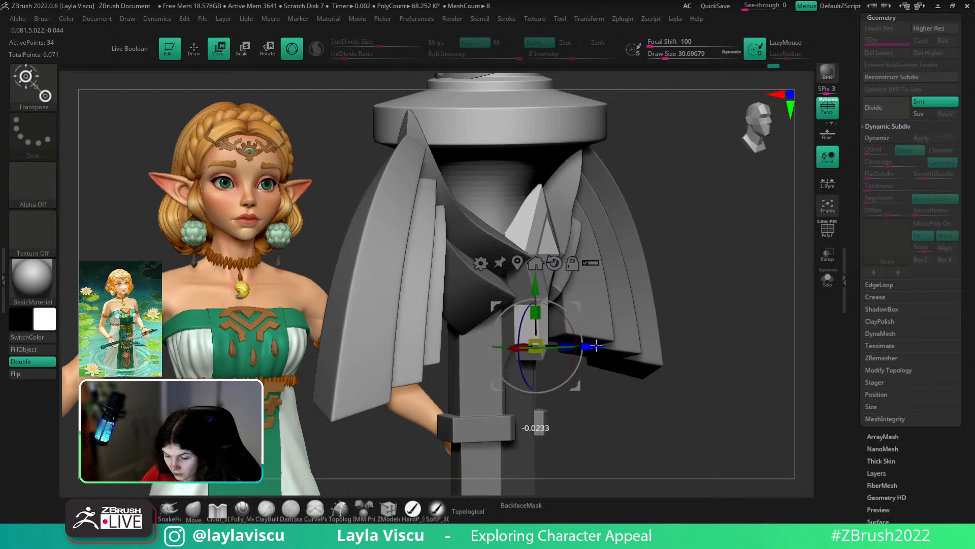
pyautogui.click(193, 512)
pyautogui.keyDown('shift'); pyautogui.moveTo(605, 479); pyautogui.dragTo(710, 451, button='right'); pyautogui.keyUp('shift')
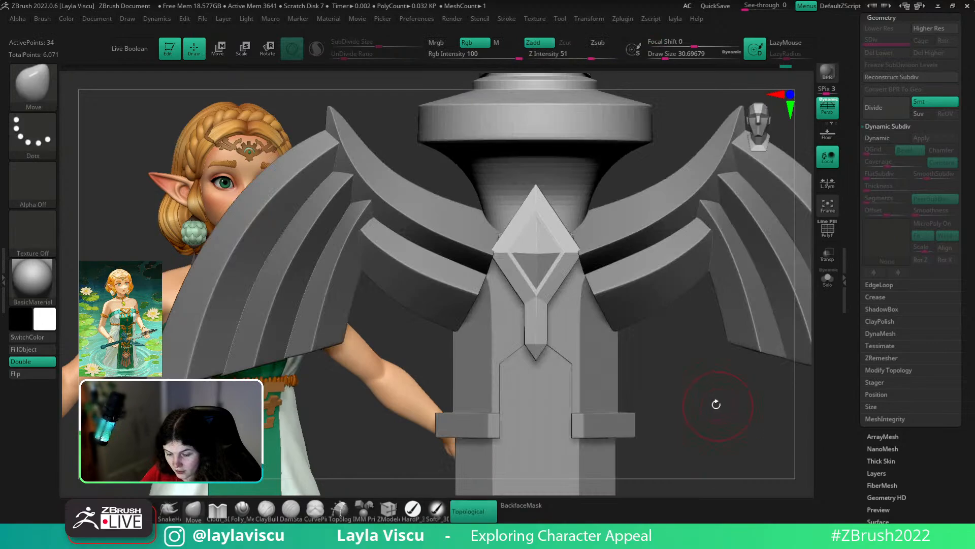
pyautogui.moveTo(716, 405)
pyautogui.mouseDown(button='right')
pyautogui.moveTo(731, 432)
pyautogui.moveTo(585, 305)
pyautogui.mouseUp(button='right')
pyautogui.press('w')
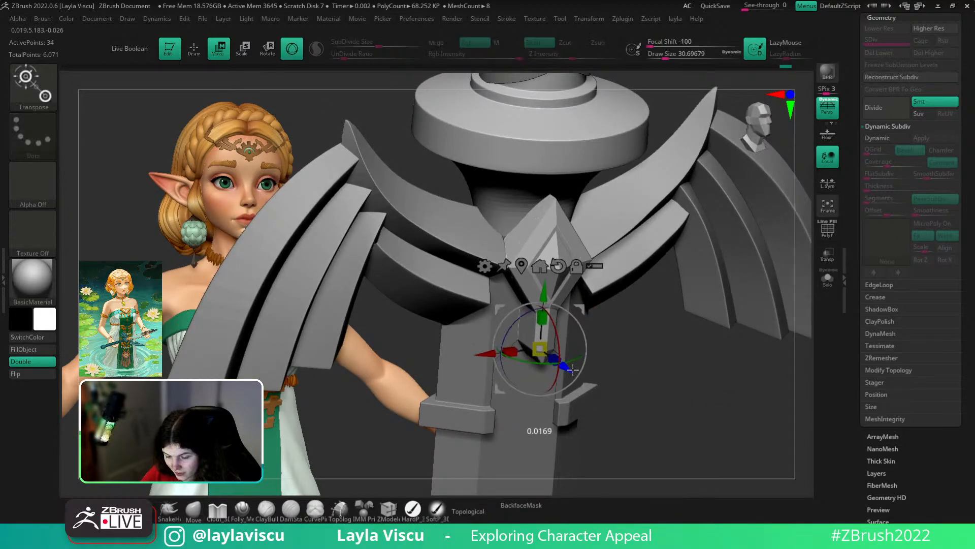
pyautogui.click(194, 511)
pyautogui.moveTo(620, 481)
pyautogui.keyDown('shift'); pyautogui.mouseDown(button='right')
pyautogui.moveTo(718, 418)
pyautogui.moveTo(696, 399)
pyautogui.moveTo(665, 400)
pyautogui.moveTo(666, 420)
pyautogui.mouseUp(button='right'); pyautogui.keyUp('shift')
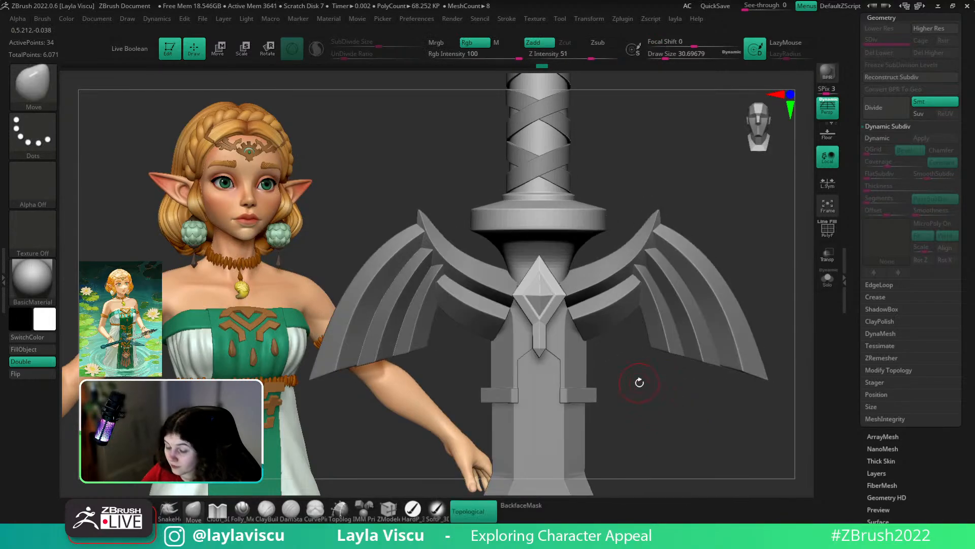
# - Isolate the diamond gem and show its polyframe to inspect it from behind
pyautogui.keyDown('alt'); pyautogui.moveTo(649, 380); pyautogui.dragTo(818, 343, button='right'); pyautogui.keyUp('alt')
pyautogui.hotkey('shift', 'f')
pyautogui.click(828, 290)
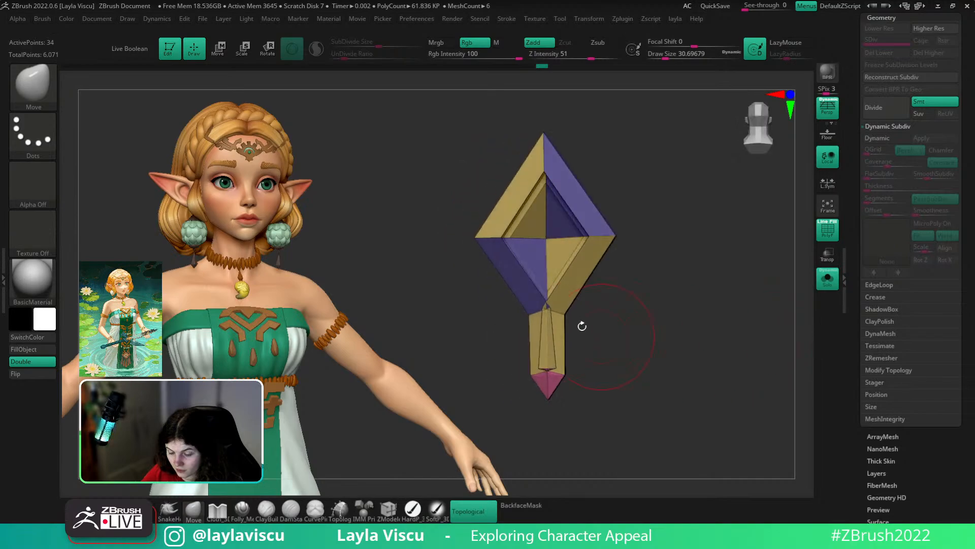
# - Try deleting the faces on the back of the diamond gem with ZModeler
pyautogui.click(395, 511)
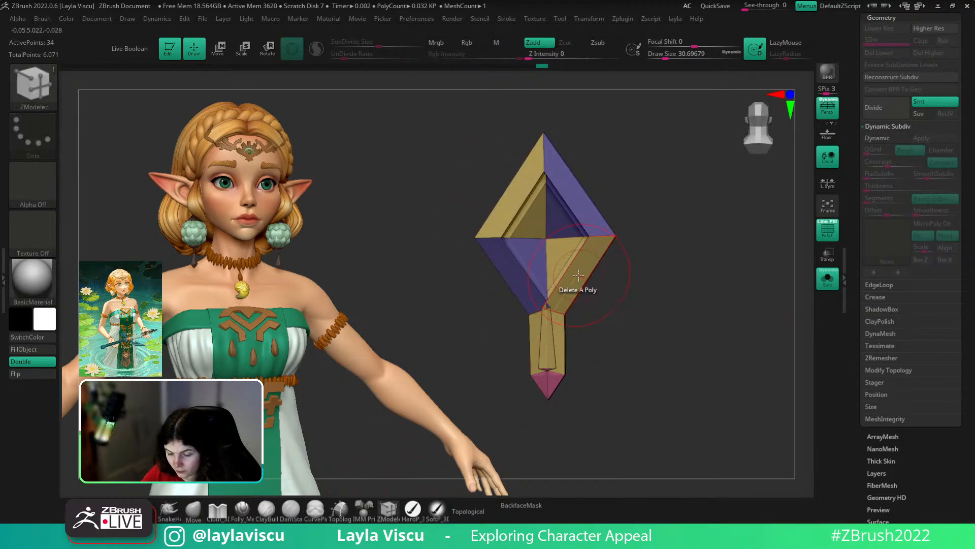
pyautogui.press('space')
pyautogui.click(653, 319)
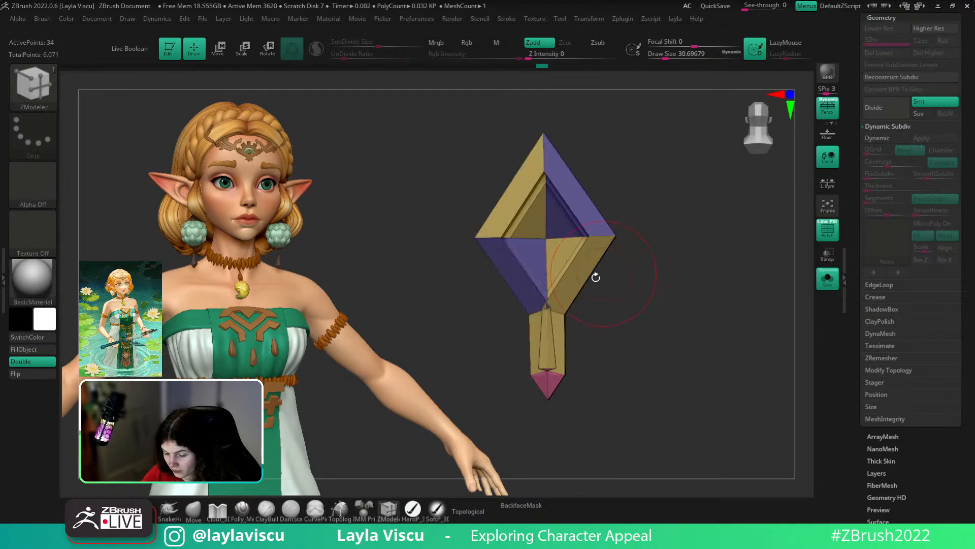
pyautogui.click(573, 286)
pyautogui.moveTo(647, 305); pyautogui.dragTo(823, 300)
pyautogui.press('space')
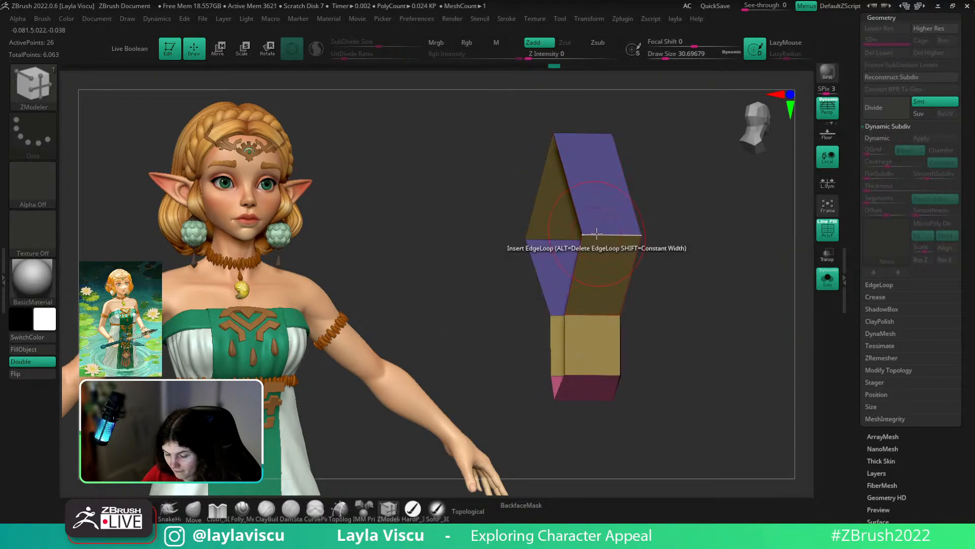
# - With a draw size of about 2.6, mask everything except the gem's inner front facets and centre the gizmo on them
pyautogui.moveTo(701, 267)
pyautogui.mouseDown()
pyautogui.moveTo(760, 305)
pyautogui.moveTo(762, 285)
pyautogui.moveTo(728, 307)
pyautogui.mouseUp()
pyautogui.keyDown('ctrl'); pyautogui.moveTo(646, 283); pyautogui.dragTo(626, 281, button='right'); pyautogui.keyUp('ctrl')
pyautogui.press('s')
pyautogui.moveTo(626, 281); pyautogui.dragTo(615, 282)
pyautogui.moveTo(614, 285)
pyautogui.keyDown('alt'); pyautogui.mouseDown()
pyautogui.moveTo(606, 290)
pyautogui.moveTo(621, 251)
pyautogui.mouseUp(); pyautogui.keyUp('alt')
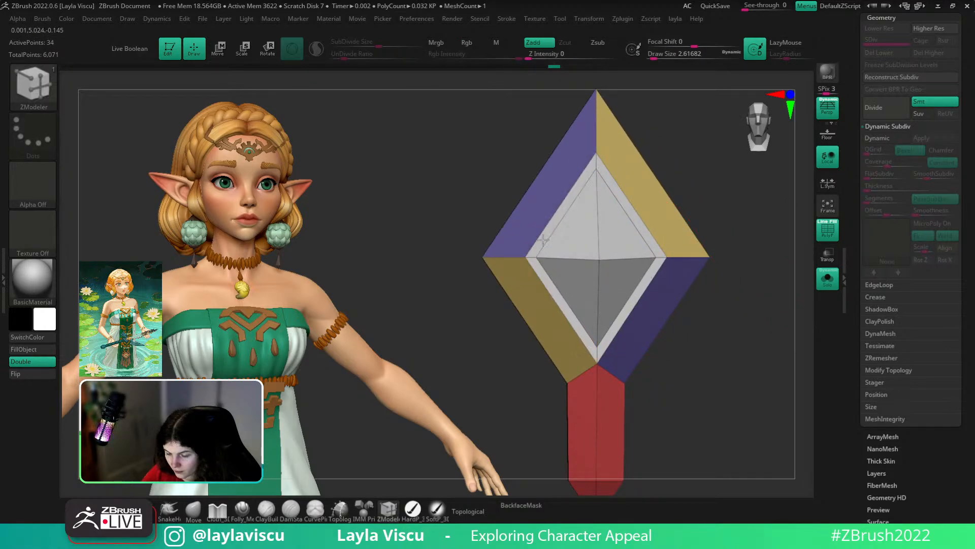
pyautogui.keyDown('ctrl'); pyautogui.keyDown('shift'); pyautogui.click(601, 258); pyautogui.keyUp('shift'); pyautogui.keyUp('ctrl')
pyautogui.keyDown('ctrl'); pyautogui.click(779, 211); pyautogui.keyUp('ctrl')
pyautogui.keyDown('ctrl'); pyautogui.keyDown('shift'); pyautogui.click(778, 211); pyautogui.keyUp('shift'); pyautogui.keyUp('ctrl')
pyautogui.keyDown('ctrl'); pyautogui.click(764, 198); pyautogui.keyUp('ctrl')
pyautogui.press('w')
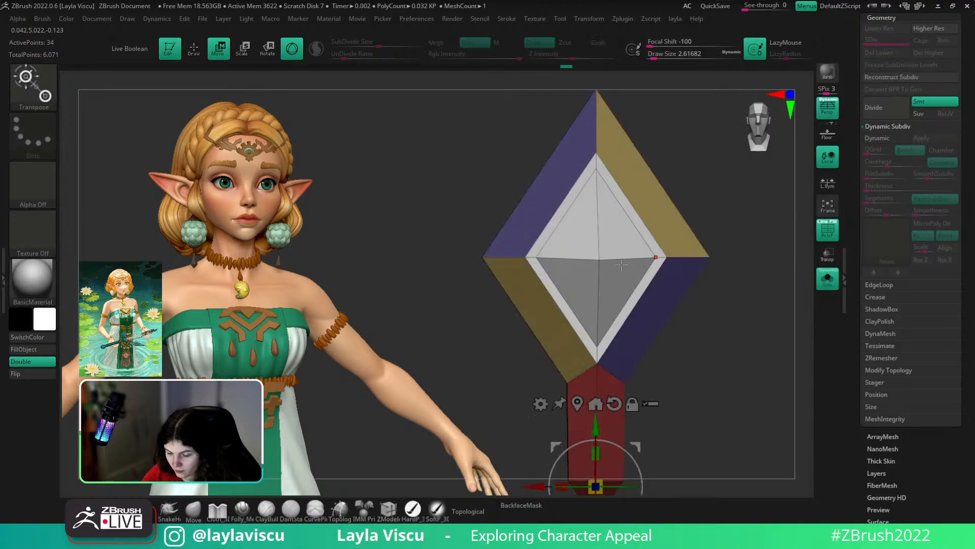
pyautogui.click(596, 257)
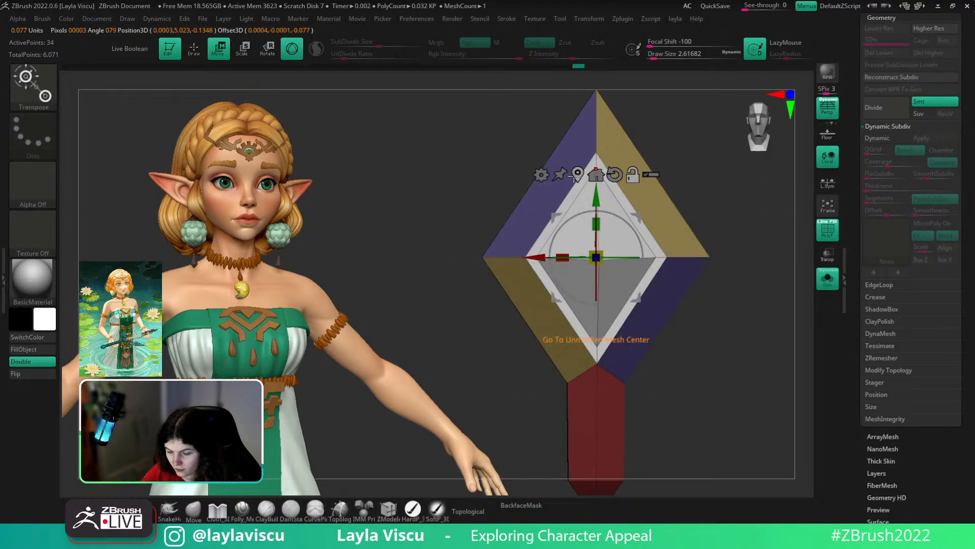
# - Try to enlarge the white inner diamond of the sword ornament by scaling it outward, and inspect it without polyframe
pyautogui.click(628, 254)
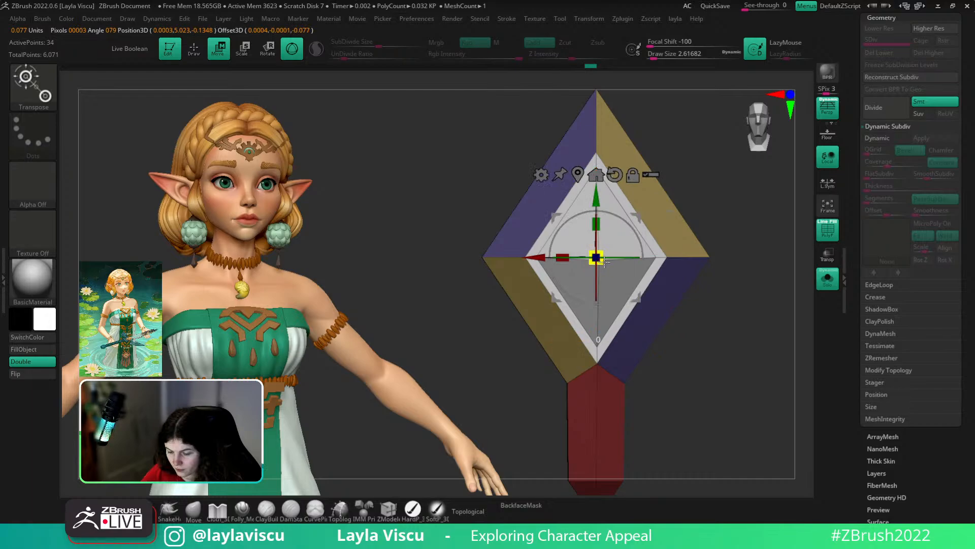
pyautogui.moveTo(596, 258); pyautogui.dragTo(610, 263)
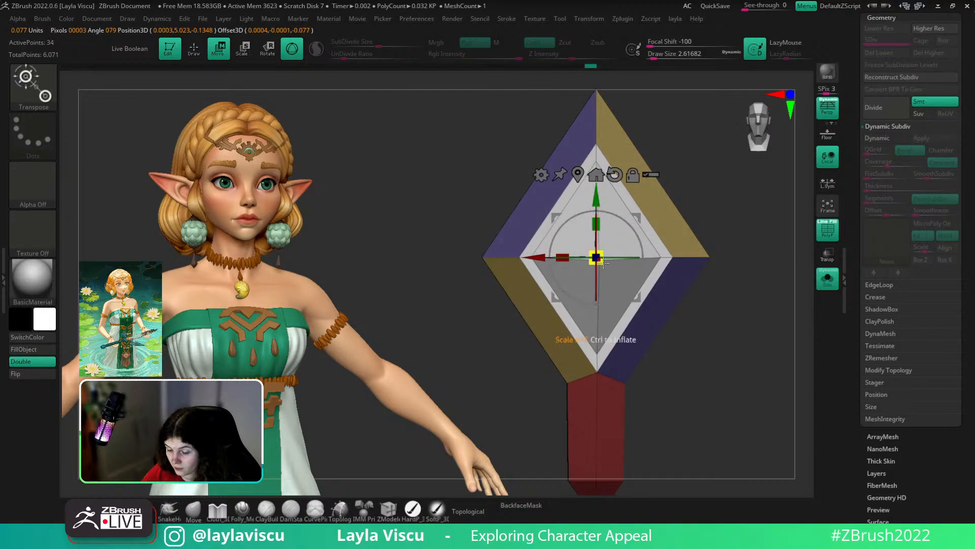
pyautogui.moveTo(603, 263); pyautogui.dragTo(609, 265)
pyautogui.hotkey('shift', 'f')
pyautogui.keyDown('ctrl'); pyautogui.moveTo(716, 311); pyautogui.dragTo(708, 244, button='right'); pyautogui.keyUp('ctrl')
pyautogui.press('q')
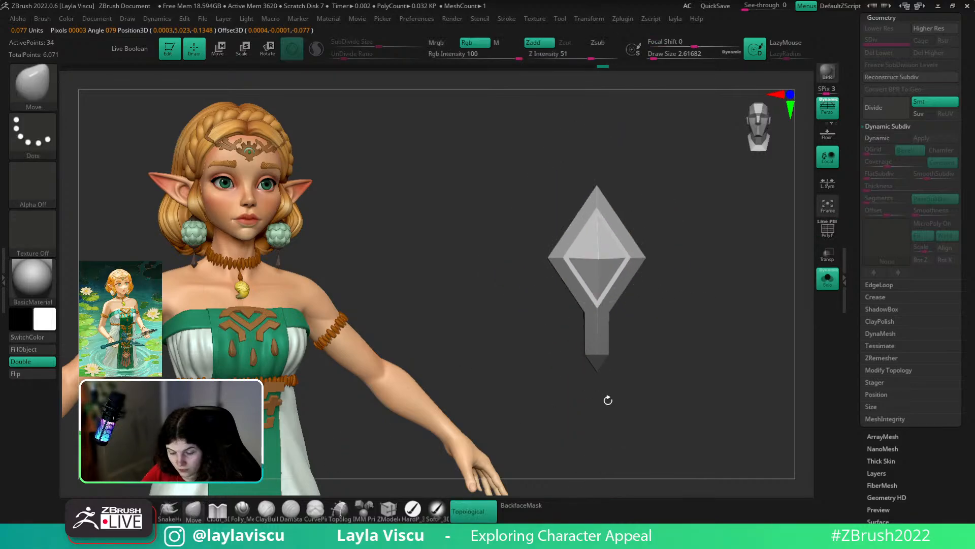
pyautogui.moveTo(609, 400); pyautogui.dragTo(646, 389)
pyautogui.press('ctrl')
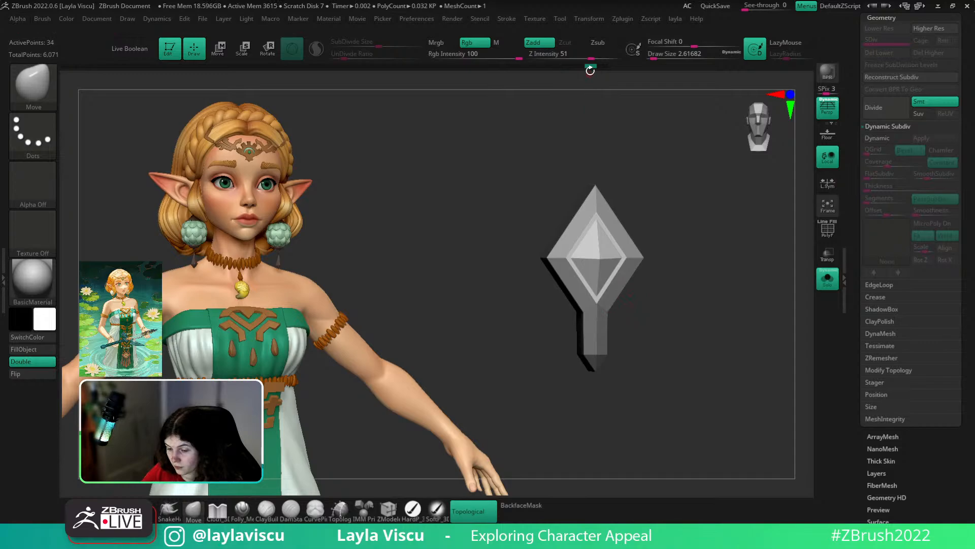
# - Compare the ornament's recent undo states and step back to the smaller inner diamond
pyautogui.moveTo(588, 68)
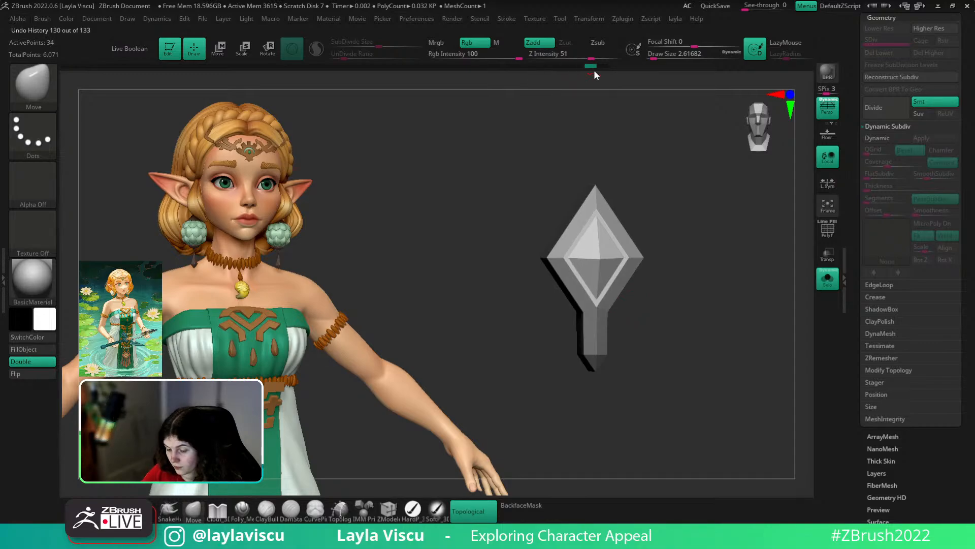
pyautogui.hotkey('ctrl', 'shift', 'z')
pyautogui.hotkey('ctrl', 'shift', 'z')
pyautogui.hotkey('ctrl', 'shift', 'z')
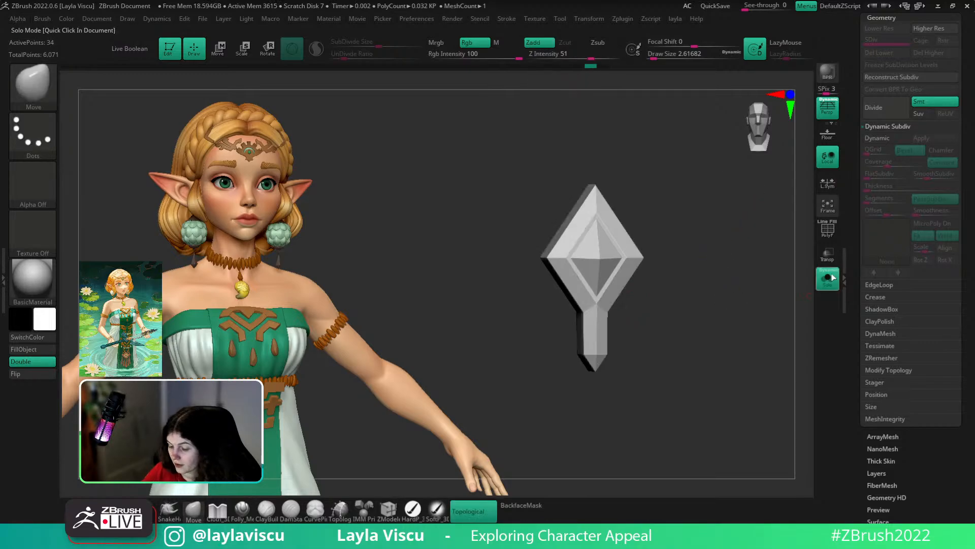
pyautogui.hotkey('ctrl', 'z')
pyautogui.hotkey('ctrl', 'z')
pyautogui.hotkey('ctrl', 'z')
pyautogui.hotkey('ctrl', 'z')
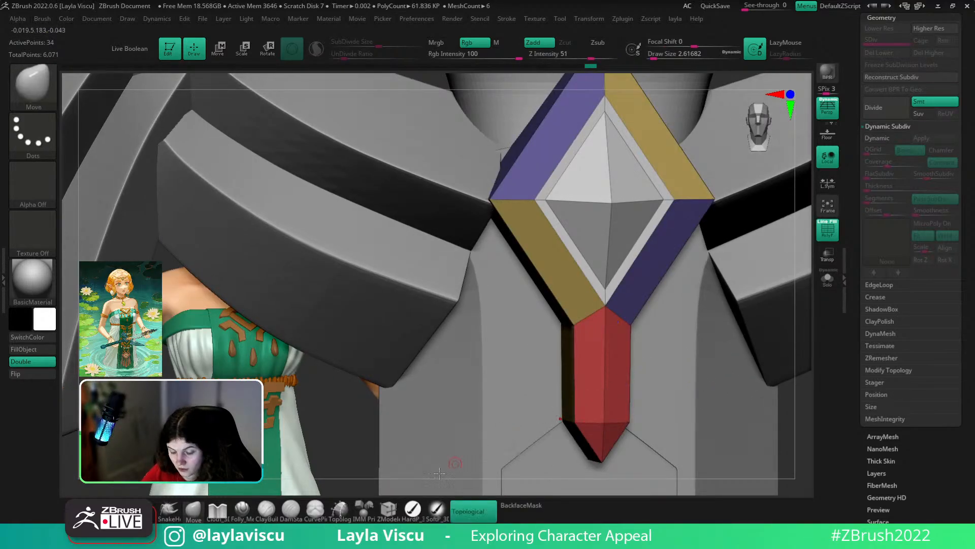
# - Crease the complete edge loops of the ornament's inner diamond and centre facets with ZModeler
pyautogui.click(389, 509)
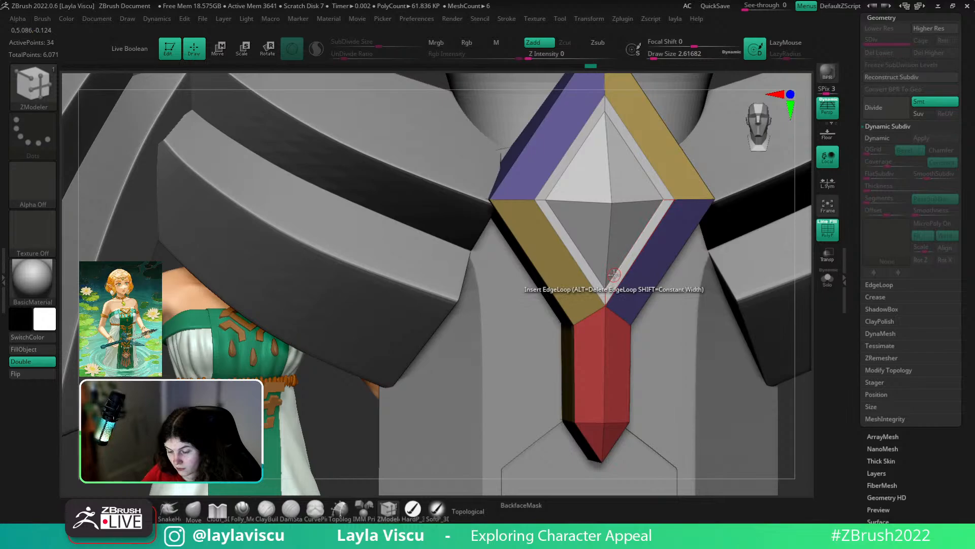
pyautogui.press('space')
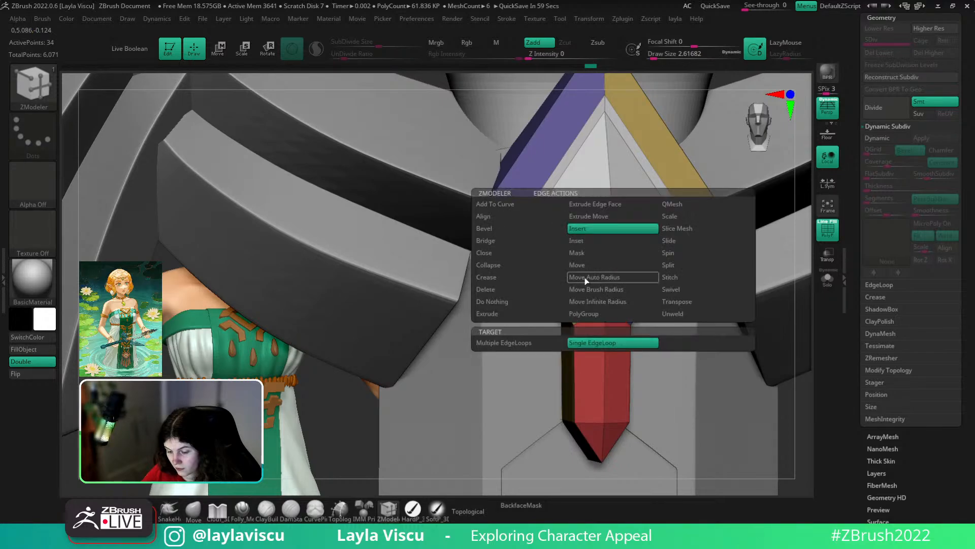
pyautogui.click(506, 279)
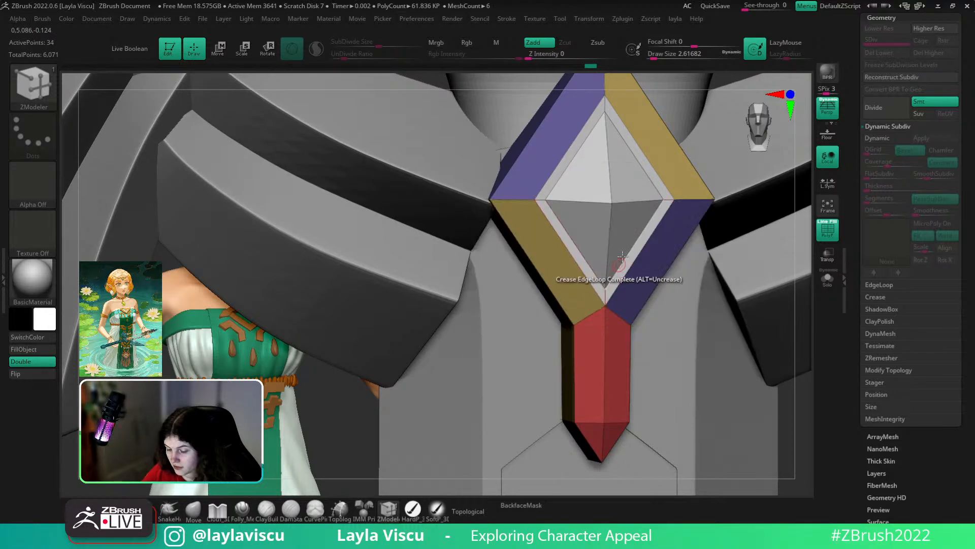
pyautogui.click(627, 257)
pyautogui.click(633, 269)
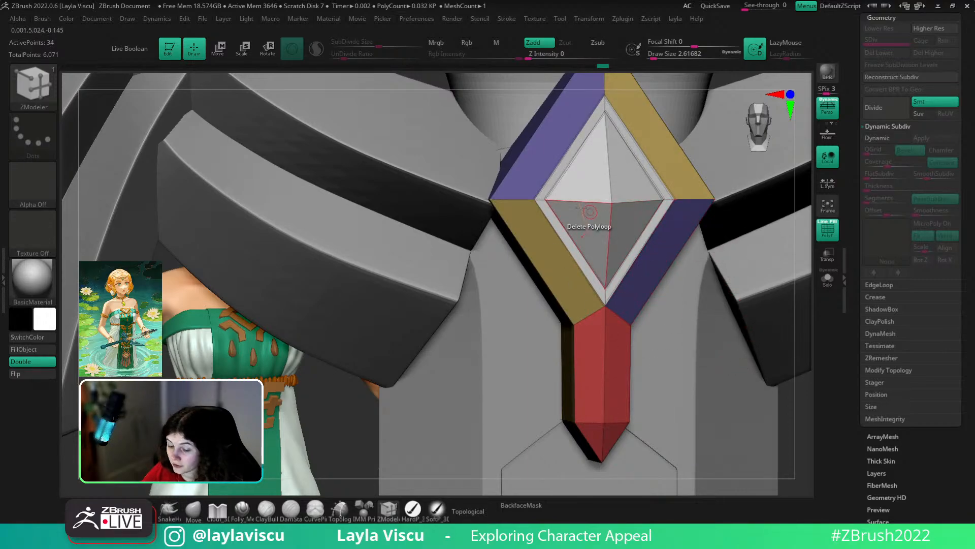
pyautogui.click(505, 177)
pyautogui.click(611, 185)
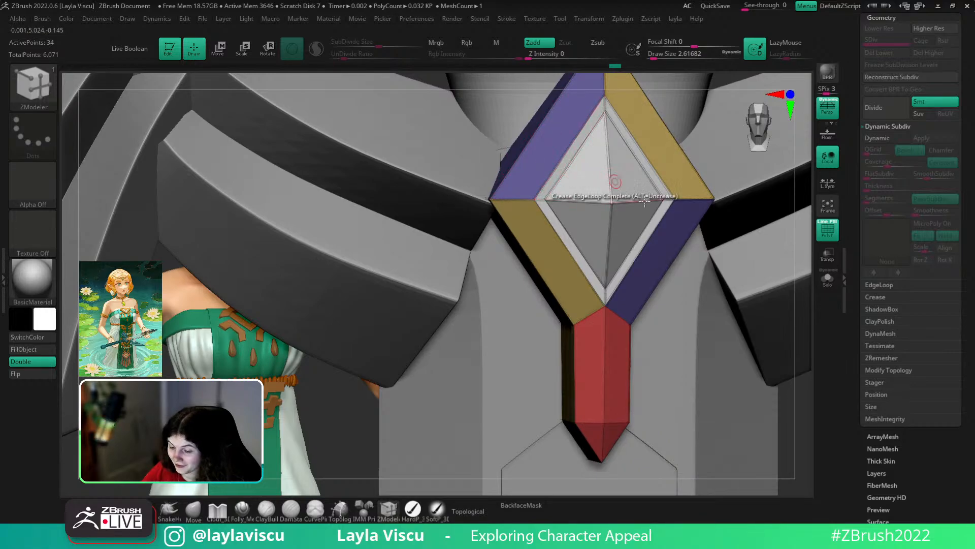
# - Isolate the ornament and crease the remaining edge loops around its sides and lower shaft
pyautogui.click(828, 278)
pyautogui.moveTo(699, 348)
pyautogui.mouseDown()
pyautogui.moveTo(701, 337)
pyautogui.moveTo(694, 342)
pyautogui.mouseUp()
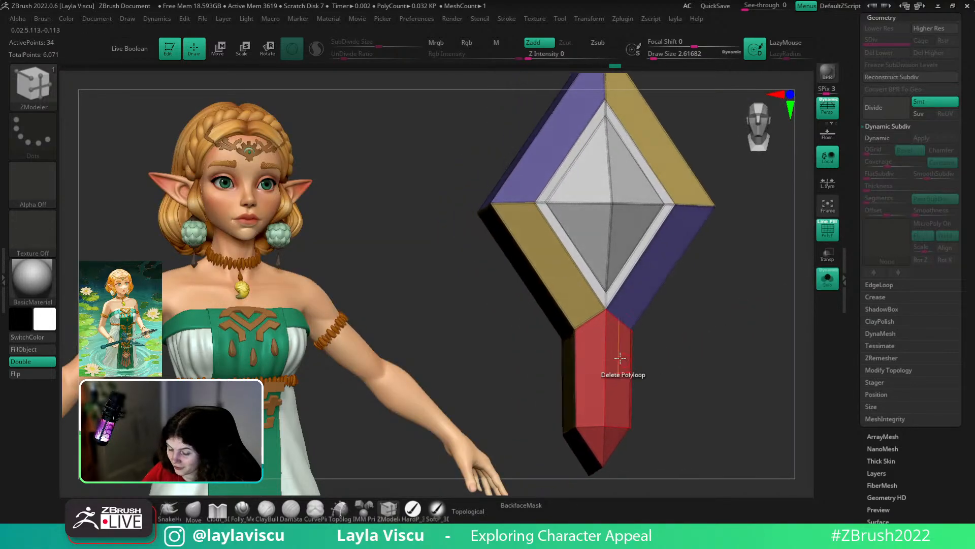
pyautogui.moveTo(702, 410); pyautogui.dragTo(661, 350)
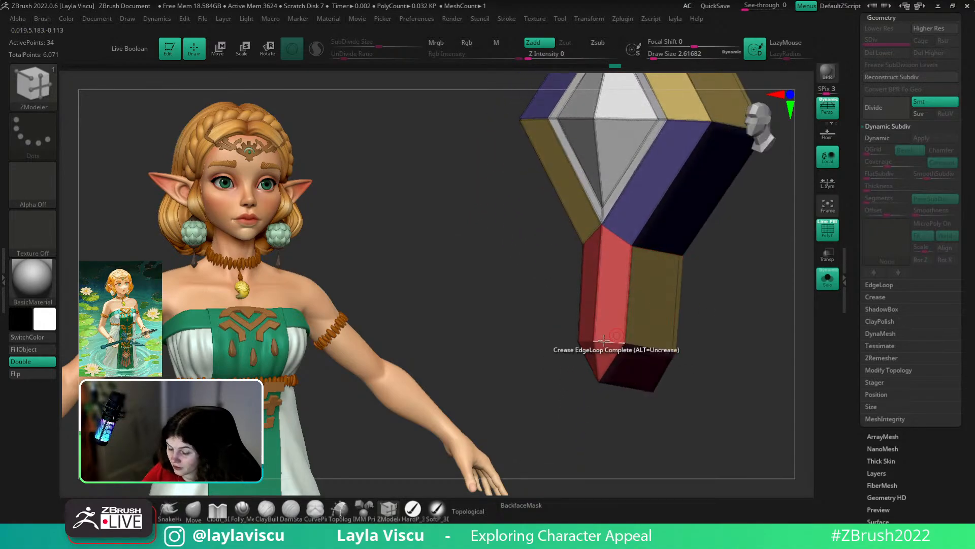
pyautogui.moveTo(740, 298); pyautogui.dragTo(649, 283)
pyautogui.press('space')
pyautogui.click(630, 248)
pyautogui.moveTo(737, 341); pyautogui.dragTo(716, 351)
pyautogui.moveTo(716, 351); pyautogui.dragTo(735, 346, button='right')
# - Preview the creased ornament with dynamic subdivision from several angles, and switch the subdivision off
pyautogui.click(877, 139)
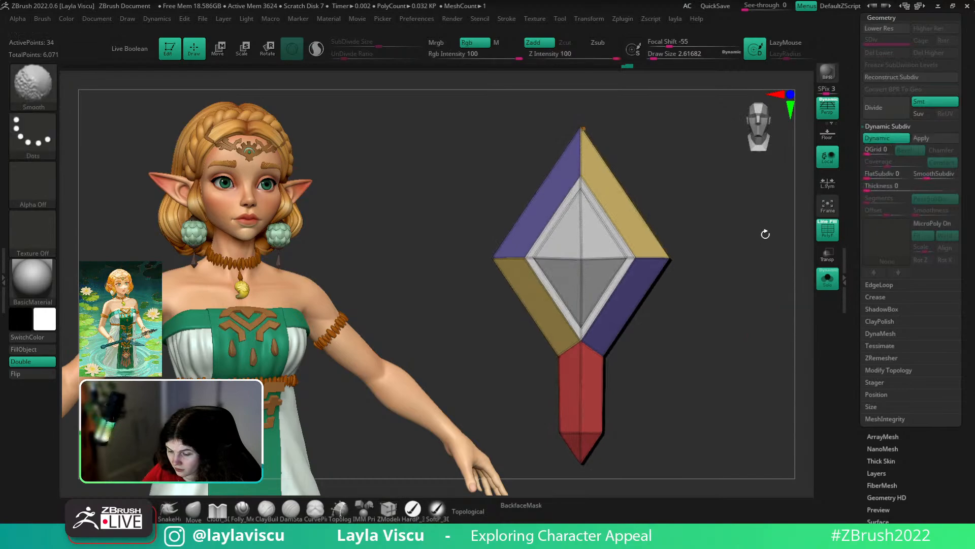
pyautogui.hotkey('shift', 'f')
pyautogui.keyDown('ctrl'); pyautogui.moveTo(764, 234); pyautogui.dragTo(686, 286, button='right'); pyautogui.keyUp('ctrl')
pyautogui.click(882, 138)
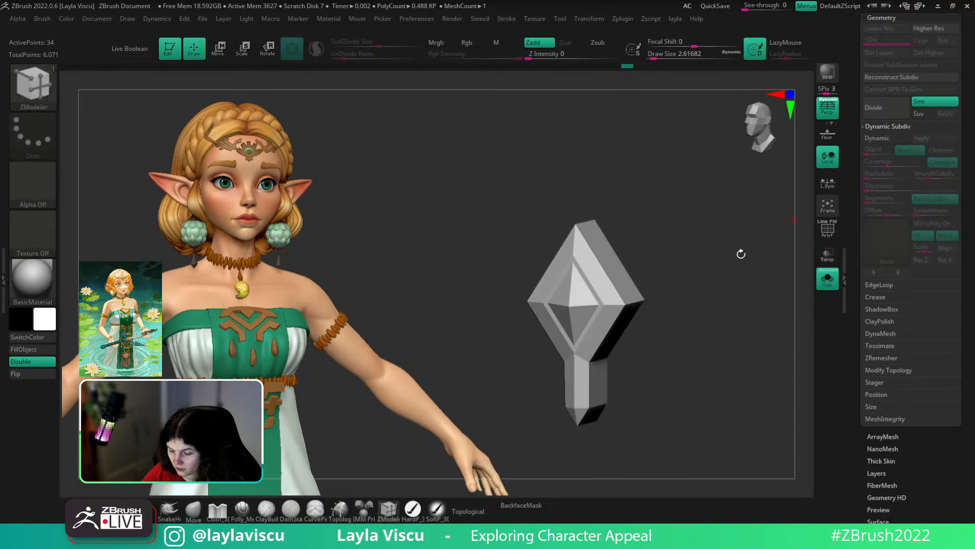
pyautogui.keyDown('ctrl'); pyautogui.moveTo(740, 252); pyautogui.dragTo(736, 341, button='right'); pyautogui.keyUp('ctrl')
pyautogui.hotkey('shift', 'f')
# - Try beveling the ornament's creased edges with resolution 1 and bevel width 0.00225, with dynamic subdivision on
pyautogui.click(881, 297)
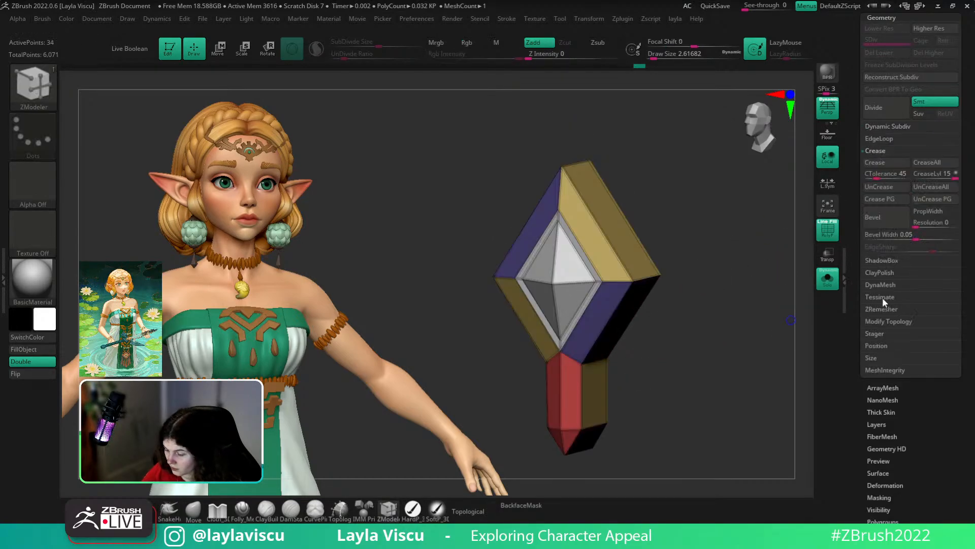
pyautogui.moveTo(919, 224); pyautogui.dragTo(888, 237)
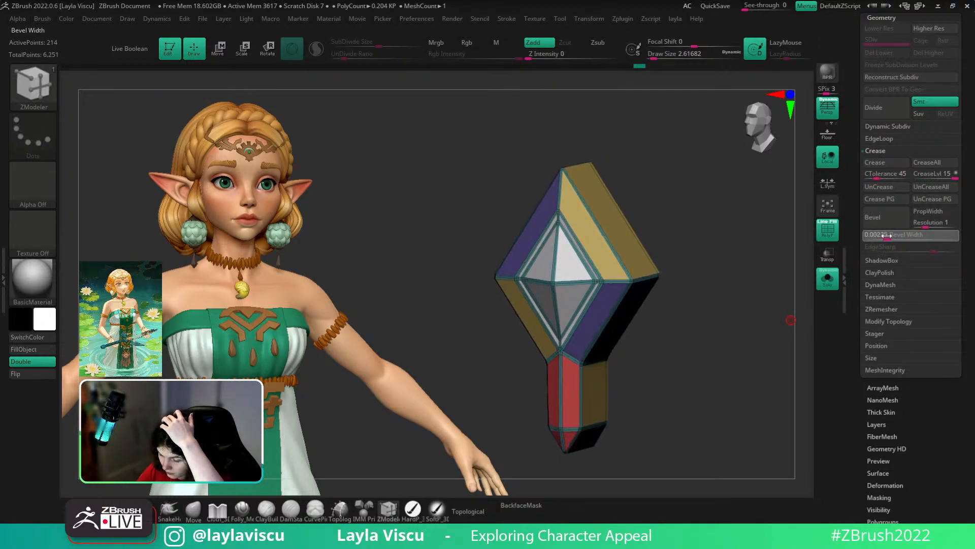
pyautogui.click(888, 126)
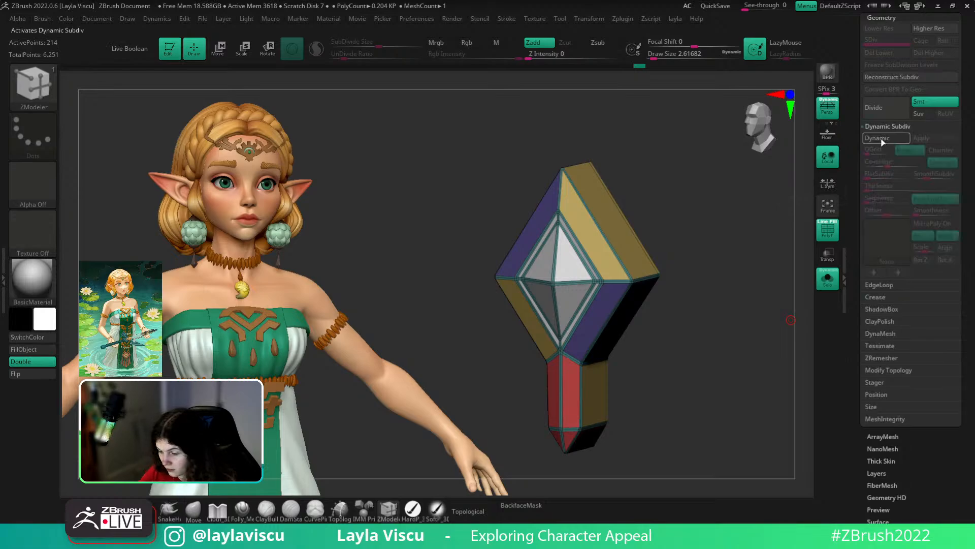
pyautogui.click(884, 138)
# - Examine the beveled ornament's smoothed edges from several angles, turn off dynamic subdivision and undo the bevel
pyautogui.hotkey('shift', 'f')
pyautogui.keyDown('shift'); pyautogui.moveTo(752, 255); pyautogui.dragTo(786, 287); pyautogui.keyUp('shift')
pyautogui.keyDown('ctrl'); pyautogui.moveTo(786, 287); pyautogui.dragTo(767, 274, button='right'); pyautogui.keyUp('ctrl')
pyautogui.moveTo(767, 284)
pyautogui.mouseDown()
pyautogui.moveTo(743, 300)
pyautogui.moveTo(705, 296)
pyautogui.moveTo(714, 289)
pyautogui.mouseUp()
pyautogui.keyDown('ctrl'); pyautogui.moveTo(717, 292); pyautogui.dragTo(760, 350, button='right'); pyautogui.keyUp('ctrl')
pyautogui.moveTo(760, 351); pyautogui.dragTo(747, 344)
pyautogui.hotkey('shift', 'f')
pyautogui.hotkey('shift', 'd')
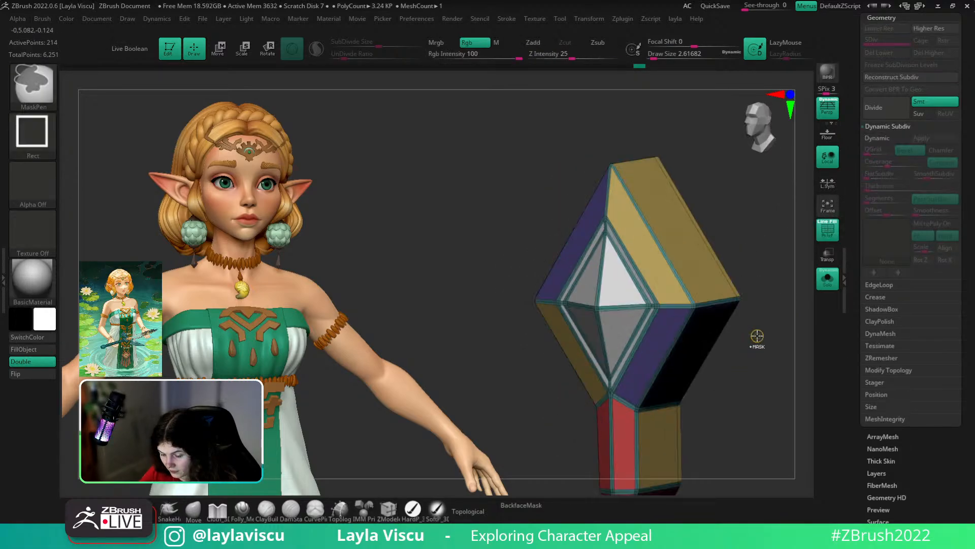
pyautogui.hotkey('shift', 'f')
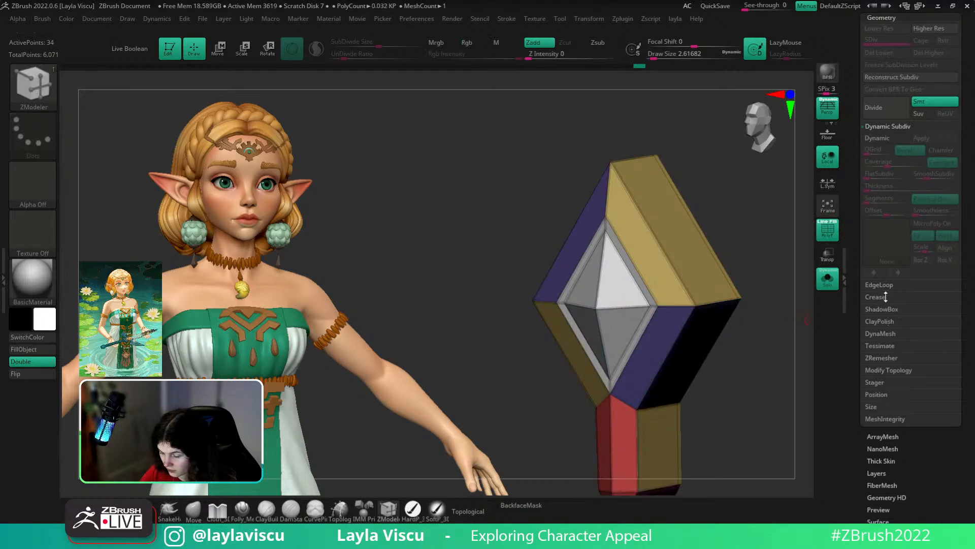
# - Try beveling the creased edges with resolution 2, bevel width 0.0015 and EdgeSharp 0, and preview it with dynamic subdivision
pyautogui.click(885, 296)
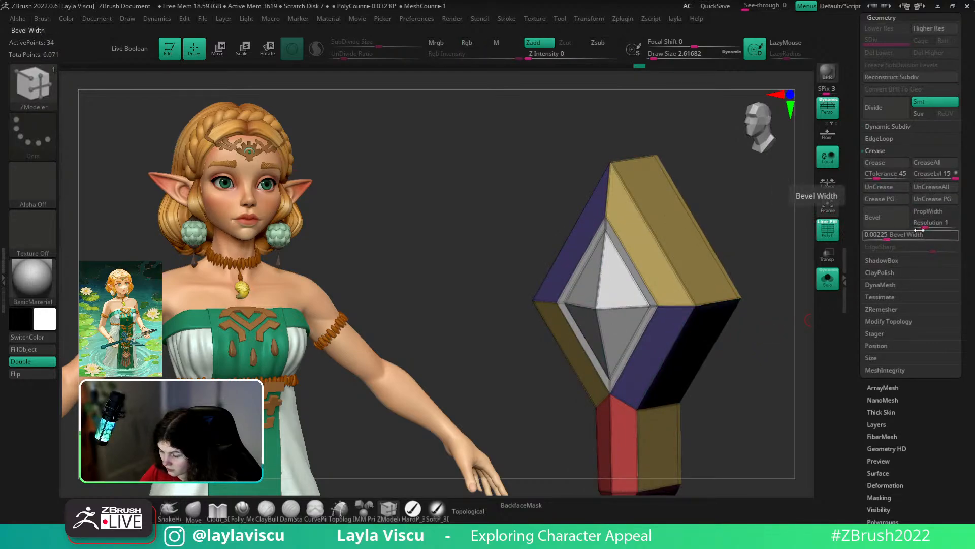
pyautogui.moveTo(926, 224); pyautogui.dragTo(888, 256)
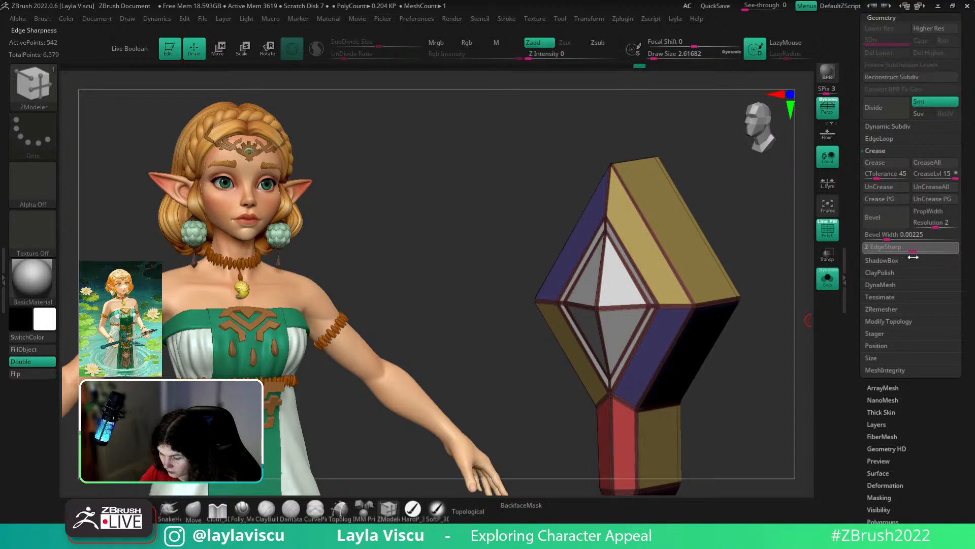
pyautogui.moveTo(906, 236); pyautogui.dragTo(883, 236)
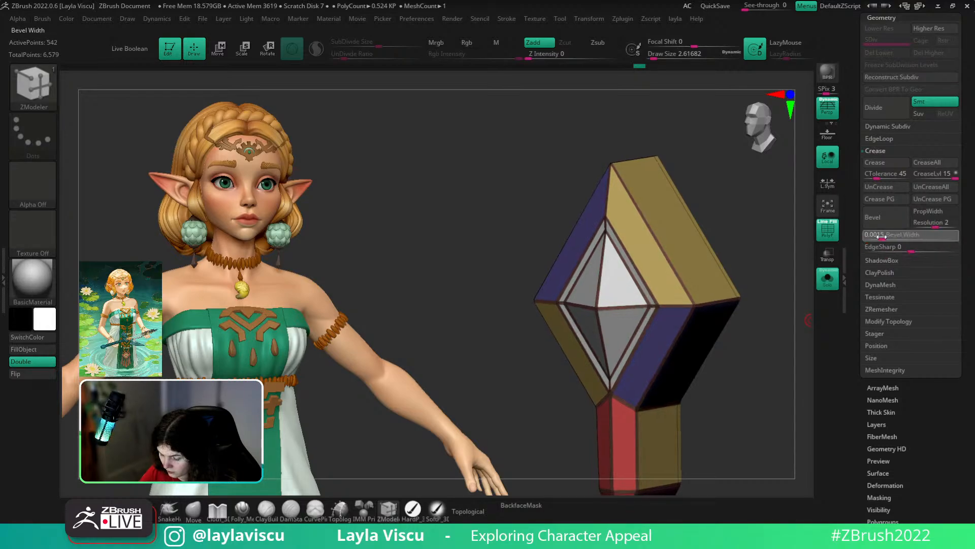
pyautogui.hotkey('shift', 'f')
pyautogui.moveTo(766, 344); pyautogui.dragTo(805, 338)
pyautogui.click(887, 127)
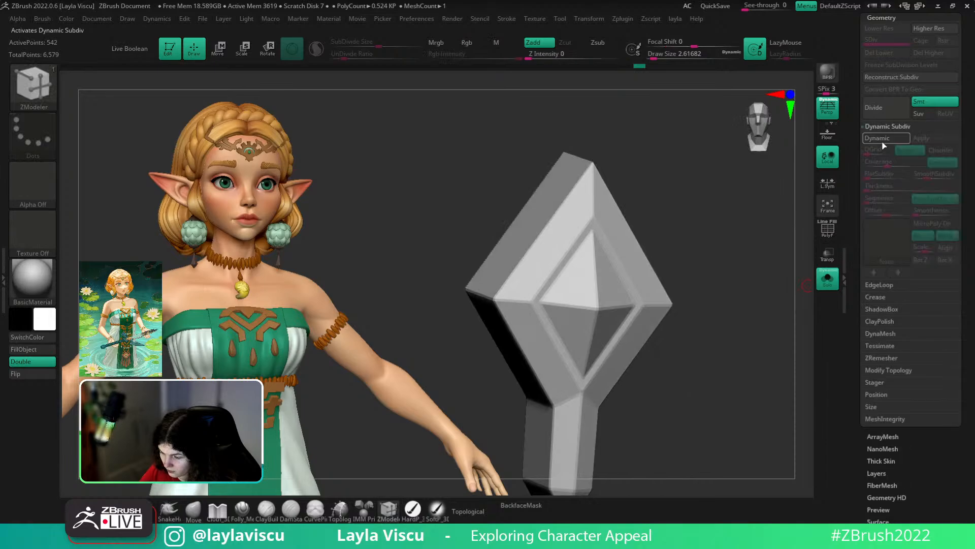
pyautogui.click(883, 141)
pyautogui.keyDown('ctrl'); pyautogui.moveTo(788, 283); pyautogui.dragTo(676, 310, button='right'); pyautogui.keyUp('ctrl')
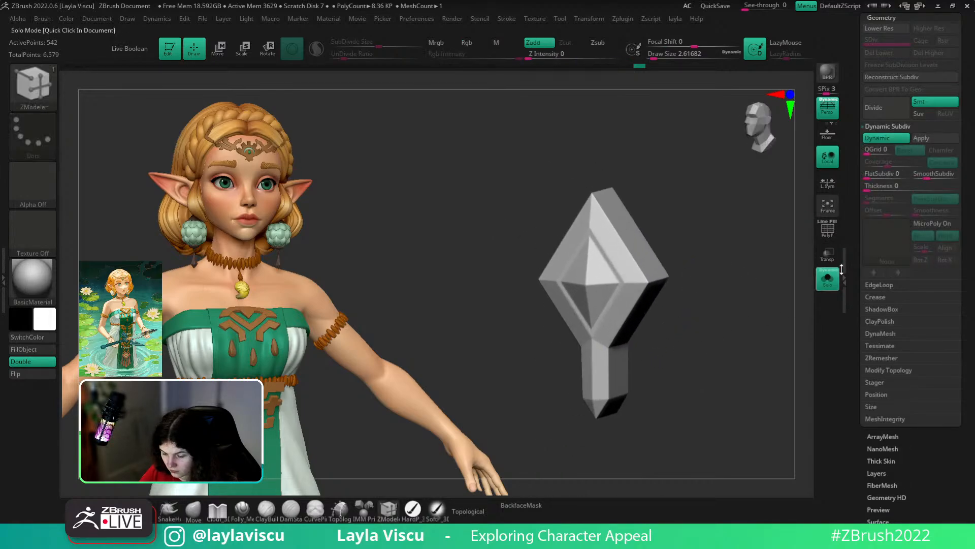
# - Show the other sword parts again and undo the bevel on the ornament
pyautogui.click(829, 278)
pyautogui.keyDown('ctrl'); pyautogui.moveTo(755, 306); pyautogui.dragTo(716, 376, button='right'); pyautogui.keyUp('ctrl')
pyautogui.keyDown('ctrl'); pyautogui.moveTo(717, 376); pyautogui.dragTo(747, 377, button='right'); pyautogui.keyUp('ctrl')
pyautogui.hotkey('shift', 'f')
pyautogui.hotkey('shift', 'd')
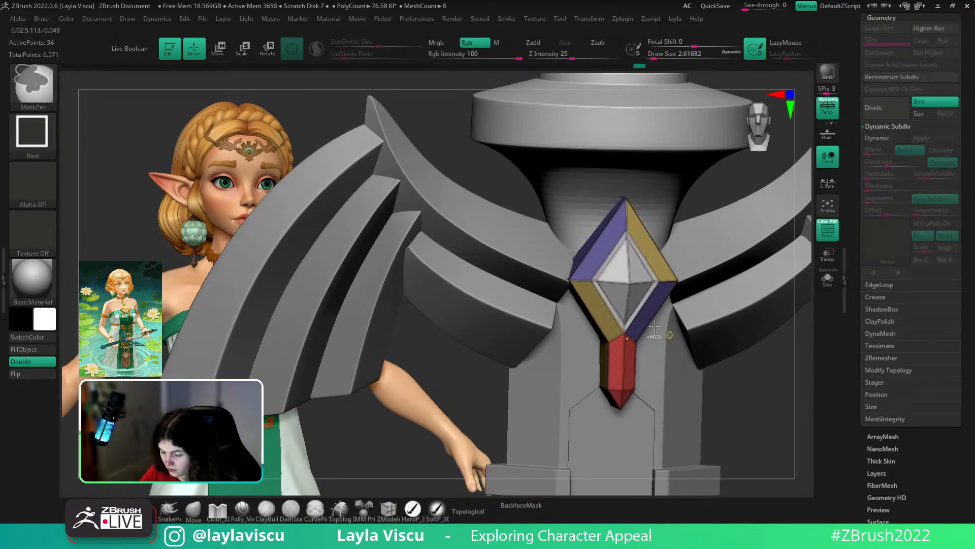
# - Mirror and weld the diamond ornament onto the opposite face of the sword
pyautogui.press('b')
pyautogui.press('z')
pyautogui.press('m')
pyautogui.hotkey('shift', 'f')
pyautogui.moveTo(765, 385); pyautogui.dragTo(725, 347, button='right')
pyautogui.press('1')
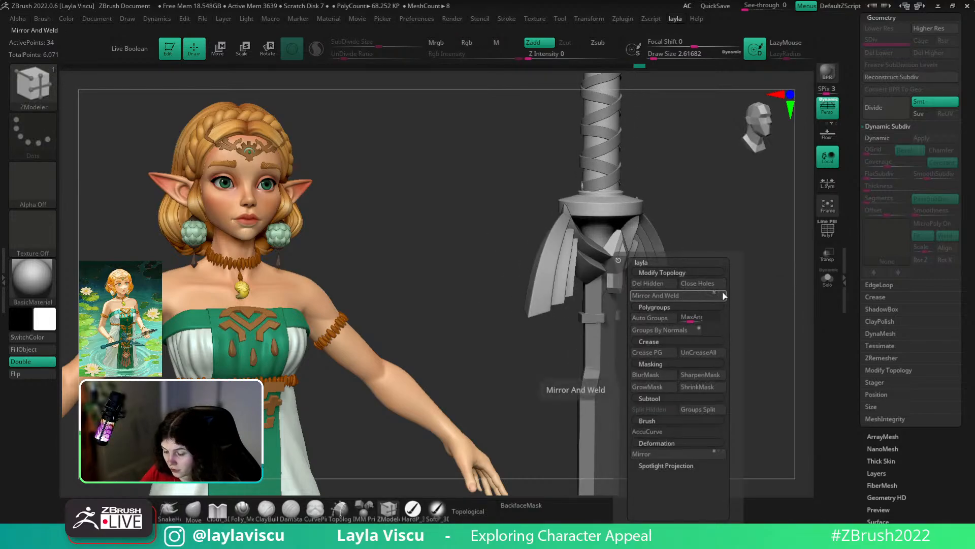
pyautogui.click(698, 301)
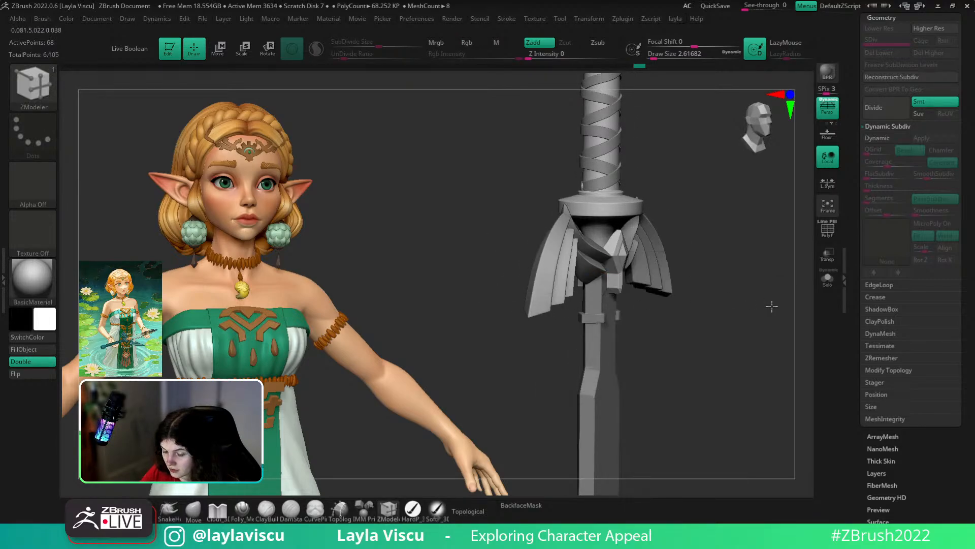
# - Bring up the transform gizmo on the ornaments in side view and enable Z symmetry
pyautogui.moveTo(772, 306); pyautogui.dragTo(785, 286, button='right')
pyautogui.keyDown('shift'); pyautogui.moveTo(784, 286); pyautogui.dragTo(692, 346); pyautogui.keyUp('shift')
pyautogui.press('w')
pyautogui.keyDown('shift'); pyautogui.moveTo(692, 247); pyautogui.dragTo(648, 197, button='right'); pyautogui.keyUp('shift')
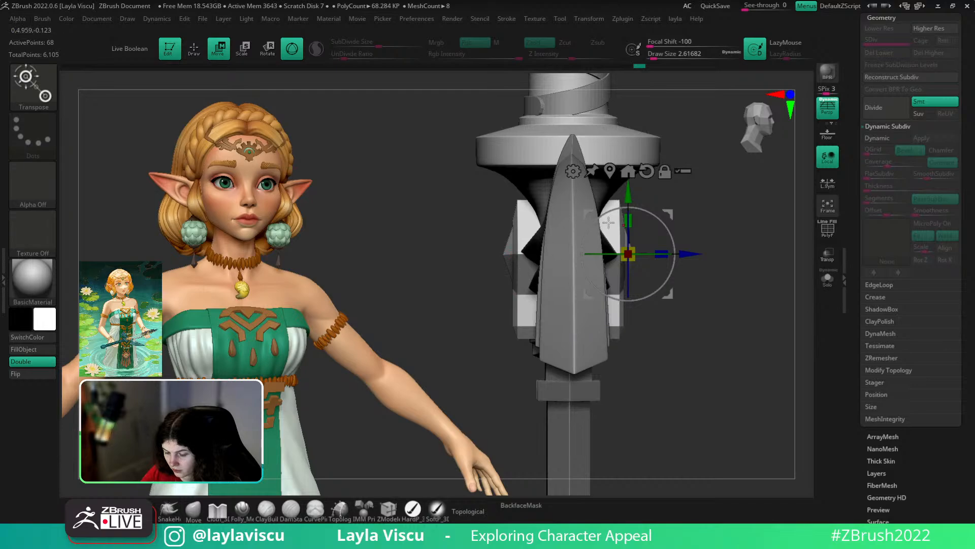
pyautogui.click(591, 20)
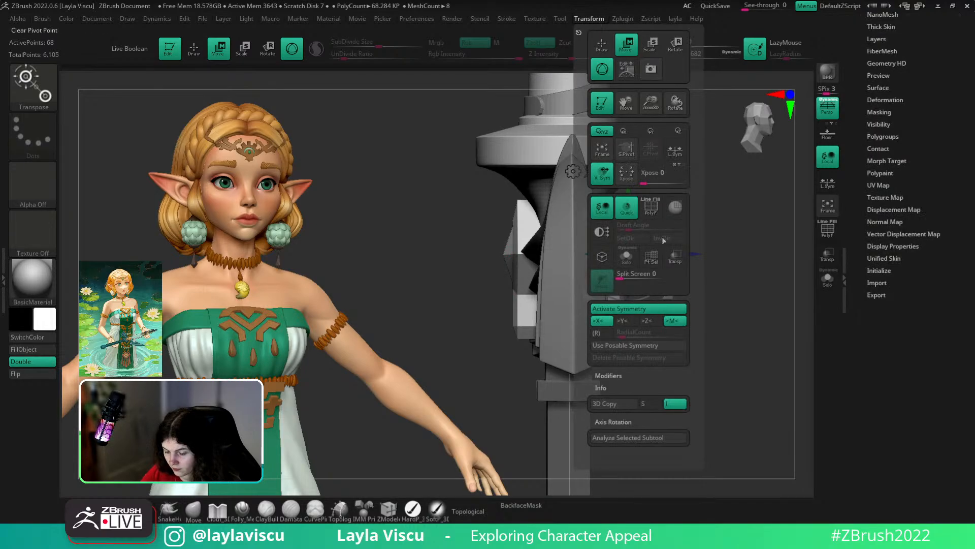
pyautogui.click(647, 322)
# - Centre the gizmo on one ornament and tilt both mirrored ornaments to follow the sword guard's taper
pyautogui.keyDown('alt'); pyautogui.click(610, 172); pyautogui.keyUp('alt')
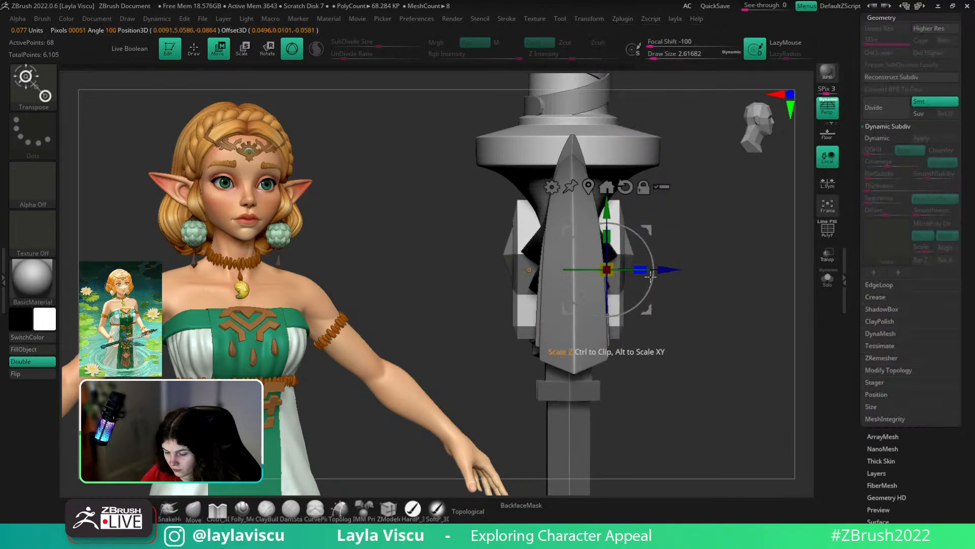
pyautogui.moveTo(644, 297); pyautogui.dragTo(642, 303)
pyautogui.press('q')
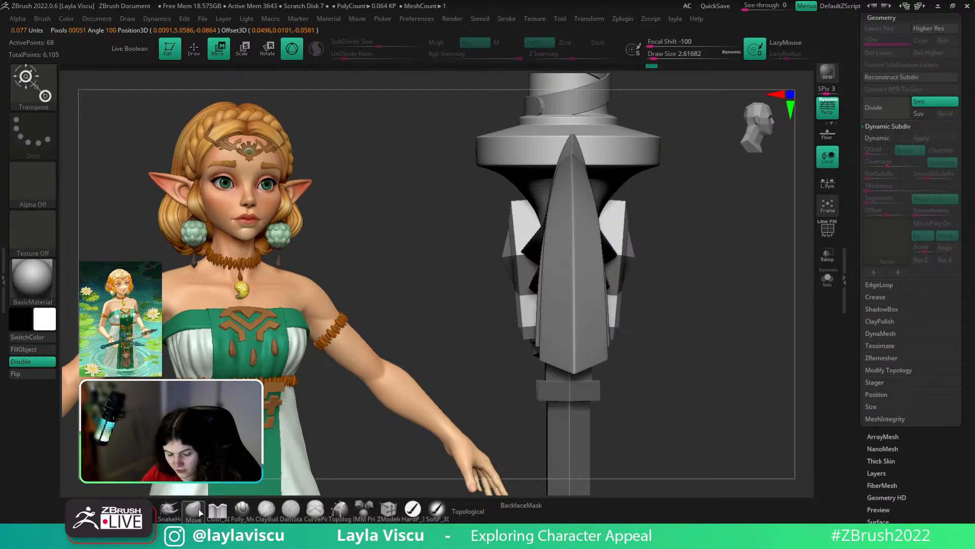
# - Fine-tune the tilt of the mirrored diamond ornaments in side view by about -1.55 degrees
pyautogui.moveTo(754, 325)
pyautogui.mouseDown()
pyautogui.moveTo(717, 357)
pyautogui.moveTo(718, 414)
pyautogui.mouseUp()
pyautogui.keyDown('ctrl'); pyautogui.moveTo(753, 360); pyautogui.dragTo(690, 352, button='right'); pyautogui.keyUp('ctrl')
pyautogui.moveTo(690, 352); pyautogui.dragTo(654, 359)
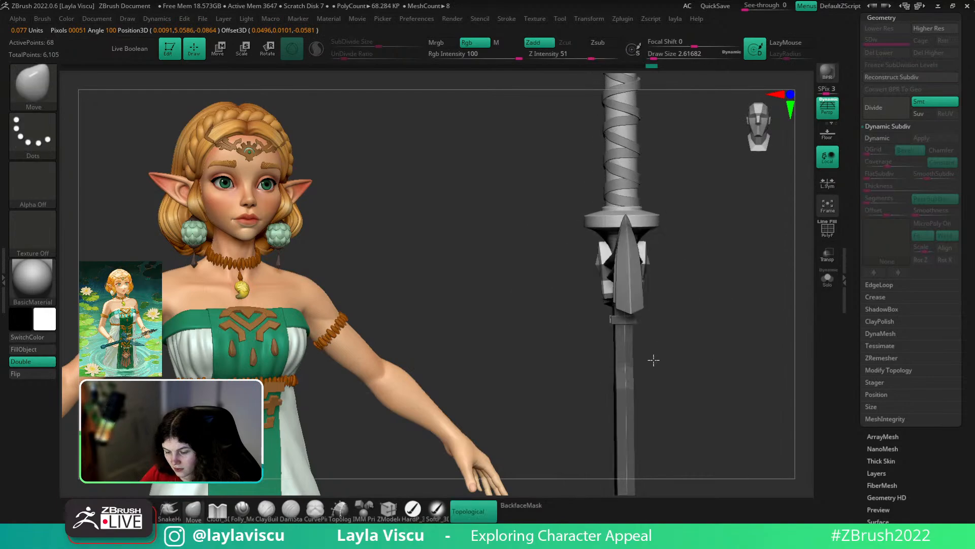
pyautogui.keyDown('ctrl'); pyautogui.moveTo(579, 274); pyautogui.dragTo(633, 341, button='right'); pyautogui.keyUp('ctrl')
pyautogui.press('w')
pyautogui.moveTo(630, 310); pyautogui.dragTo(629, 312)
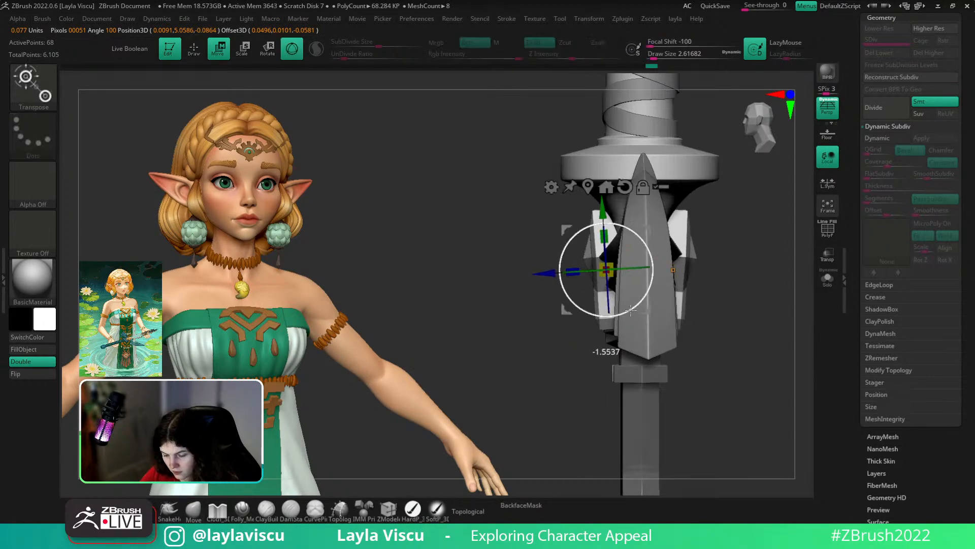
pyautogui.click(199, 512)
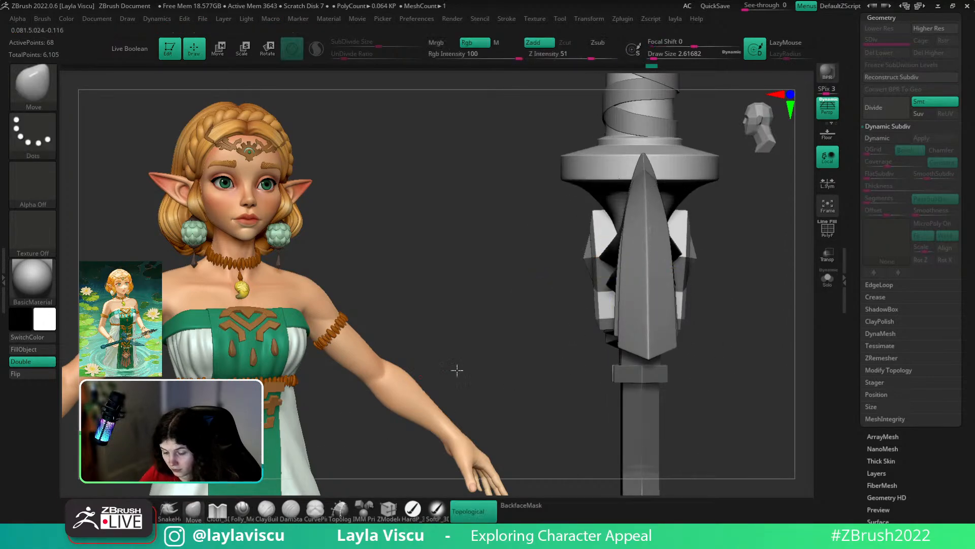
# - Review the sword guard and ornament from the front and bring up the subtool list
pyautogui.keyDown('shift'); pyautogui.moveTo(704, 376); pyautogui.dragTo(741, 390); pyautogui.keyUp('shift')
pyautogui.keyDown('ctrl'); pyautogui.moveTo(740, 389); pyautogui.dragTo(666, 363, button='right'); pyautogui.keyUp('ctrl')
pyautogui.moveTo(665, 364)
pyautogui.mouseDown()
pyautogui.moveTo(698, 373)
pyautogui.moveTo(650, 333)
pyautogui.mouseUp()
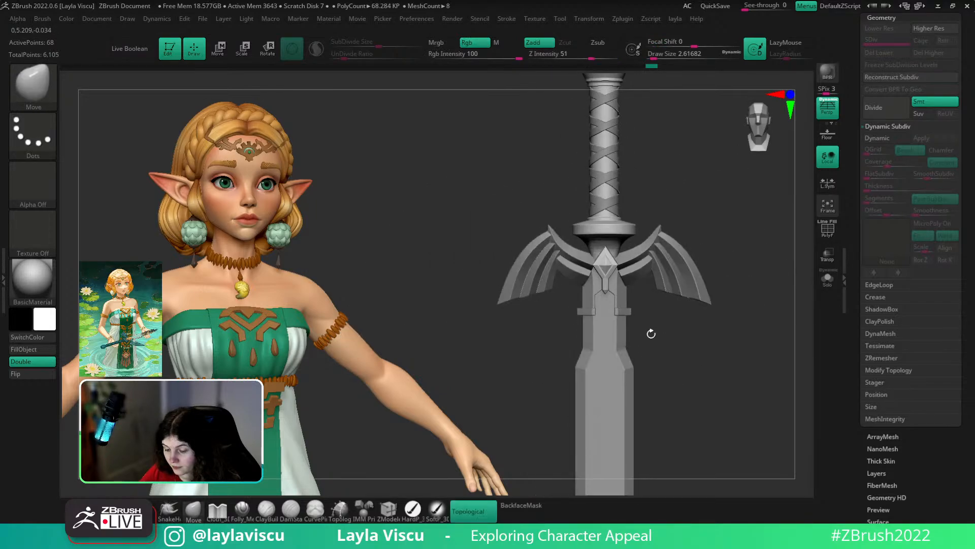
pyautogui.keyDown('ctrl'); pyautogui.moveTo(651, 334); pyautogui.dragTo(653, 320, button='right'); pyautogui.keyUp('ctrl')
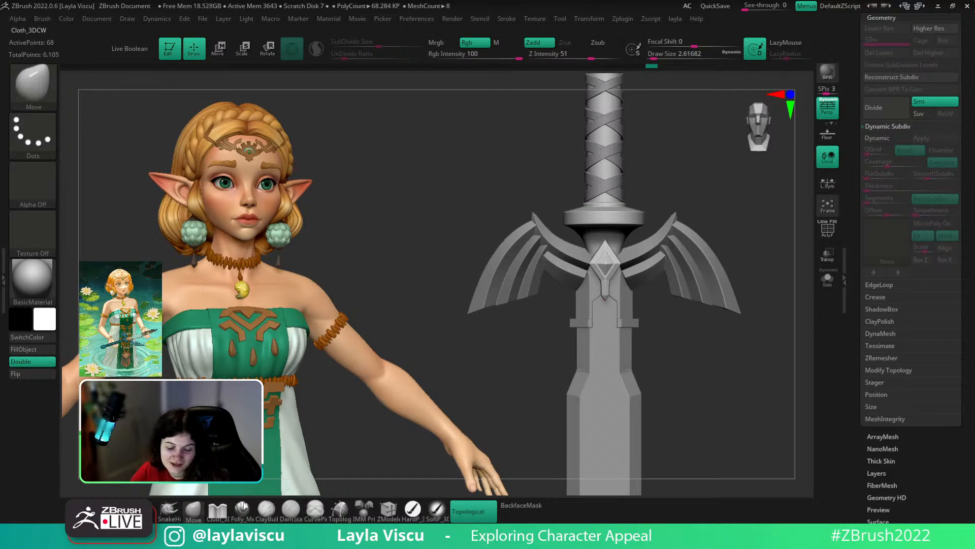
pyautogui.moveTo(719, 380); pyautogui.dragTo(705, 497)
pyautogui.keyDown('ctrl'); pyautogui.moveTo(695, 414); pyautogui.dragTo(625, 399, button='right'); pyautogui.keyUp('ctrl')
pyautogui.keyDown('ctrl'); pyautogui.moveTo(639, 307); pyautogui.dragTo(762, 357, button='right'); pyautogui.keyUp('ctrl')
pyautogui.moveTo(970, 110); pyautogui.dragTo(970, 345)
pyautogui.click(892, 239)
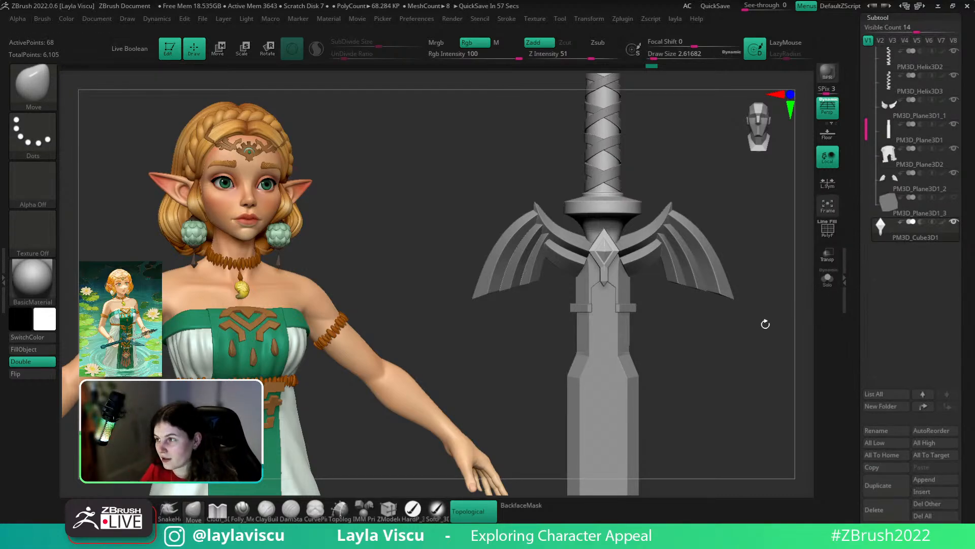
# - Mask everything but the ornament's pointed lower end and shorten its stem slightly
pyautogui.moveTo(747, 358)
pyautogui.keyDown('ctrl'); pyautogui.mouseDown(button='right')
pyautogui.moveTo(744, 333)
pyautogui.moveTo(734, 348)
pyautogui.mouseUp(button='right'); pyautogui.keyUp('ctrl')
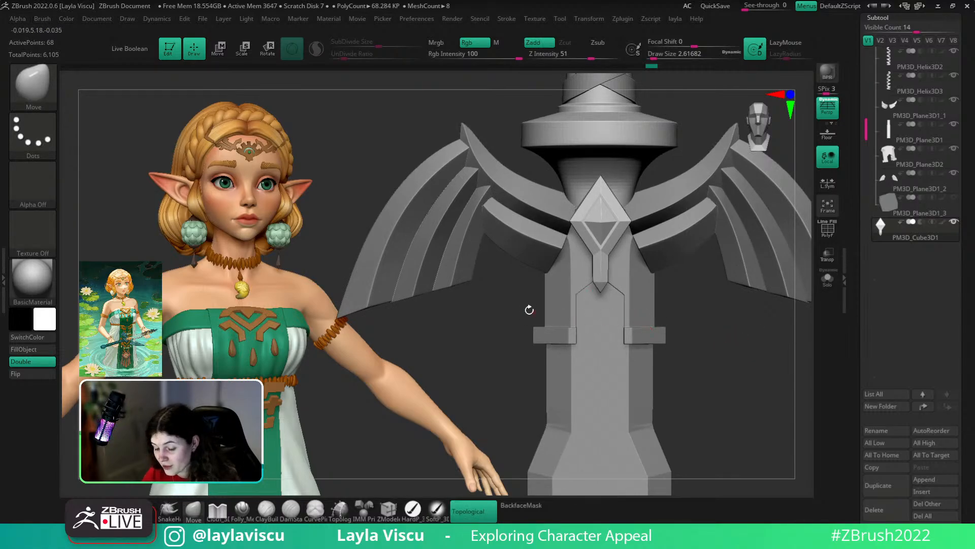
pyautogui.keyDown('ctrl'); pyautogui.moveTo(500, 314); pyautogui.dragTo(712, 277); pyautogui.keyUp('ctrl')
pyautogui.hotkey('shift', 'f')
pyautogui.hotkey('shift', 'f')
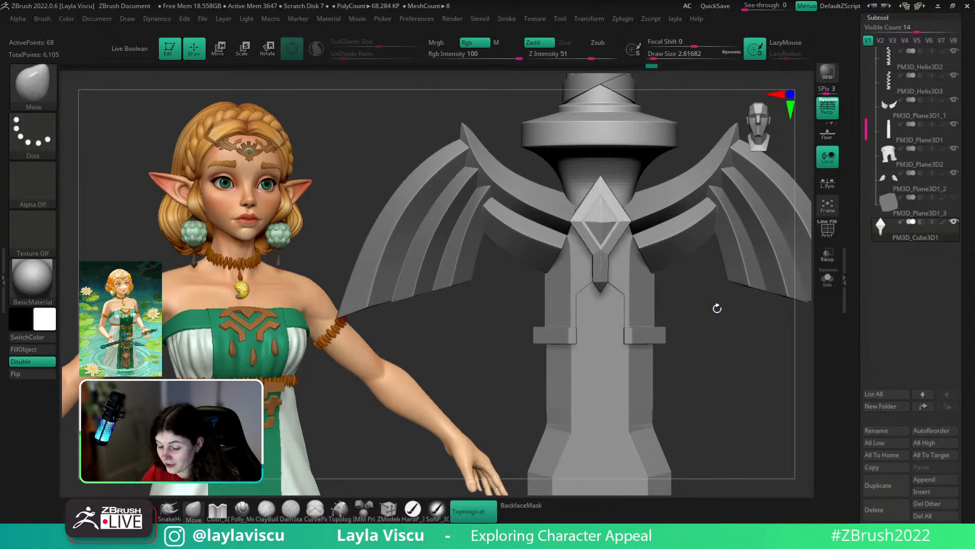
pyautogui.keyDown('ctrl'); pyautogui.click(717, 308); pyautogui.keyUp('ctrl')
pyautogui.keyDown('ctrl'); pyautogui.moveTo(717, 308); pyautogui.dragTo(661, 355, button='right'); pyautogui.keyUp('ctrl')
pyautogui.press('e')
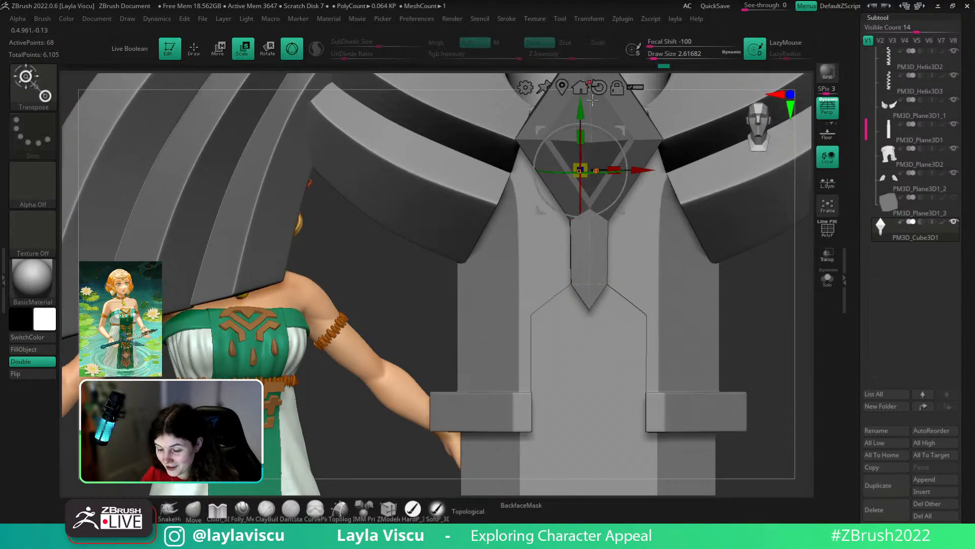
pyautogui.click(562, 87)
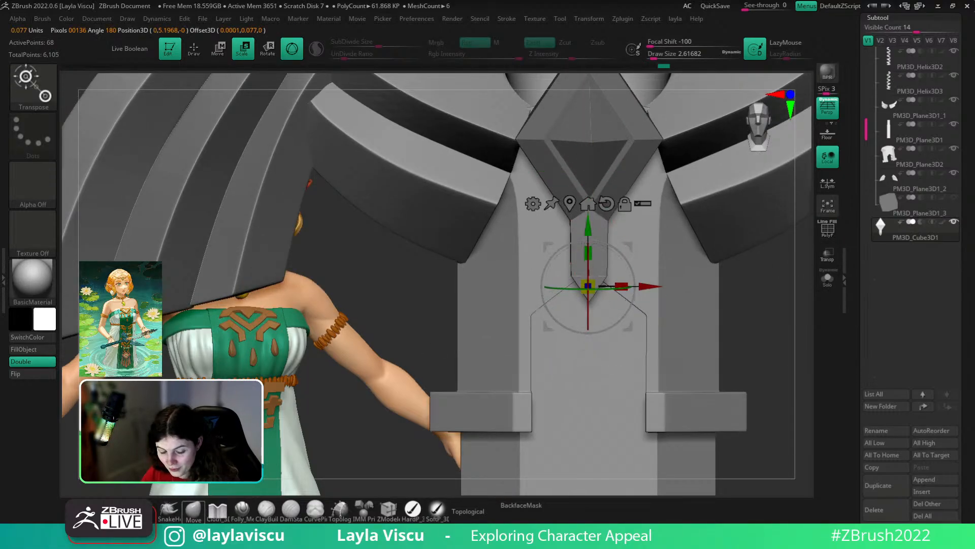
pyautogui.press('q')
pyautogui.keyDown('ctrl'); pyautogui.moveTo(740, 336); pyautogui.dragTo(755, 384); pyautogui.keyUp('ctrl')
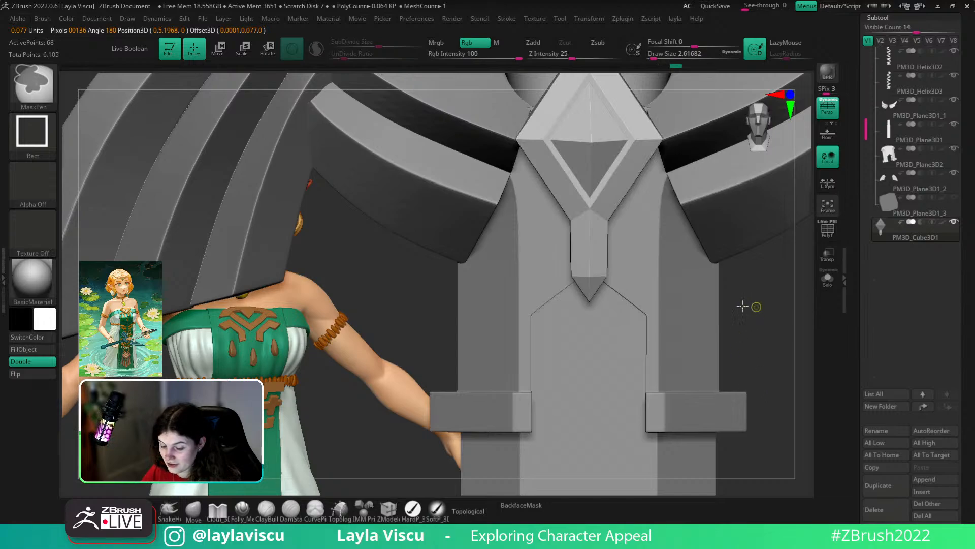
# - Select the blade subtool and inspect how the ornament sits on the guard from the front, below and side
pyautogui.keyDown('ctrl'); pyautogui.moveTo(743, 306); pyautogui.dragTo(724, 254, button='right'); pyautogui.keyUp('ctrl')
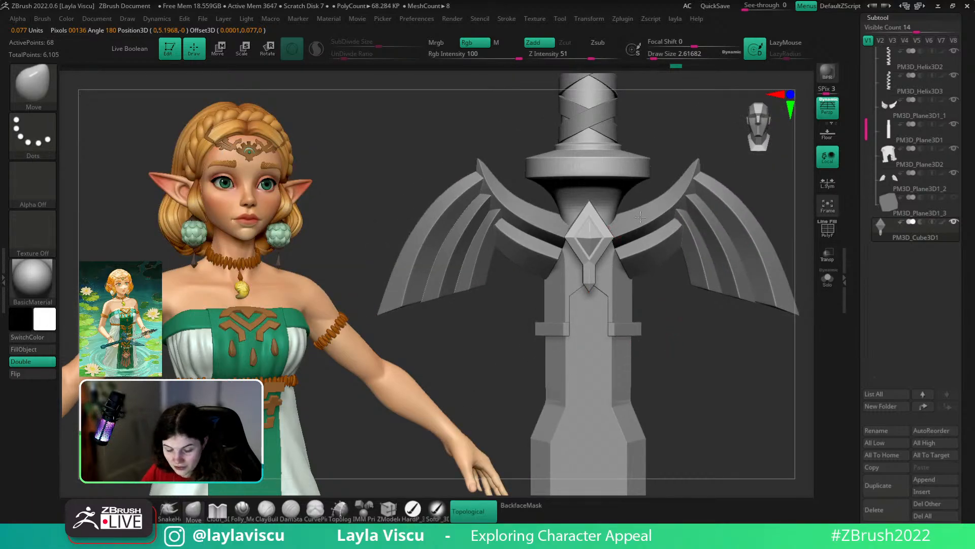
pyautogui.press('w')
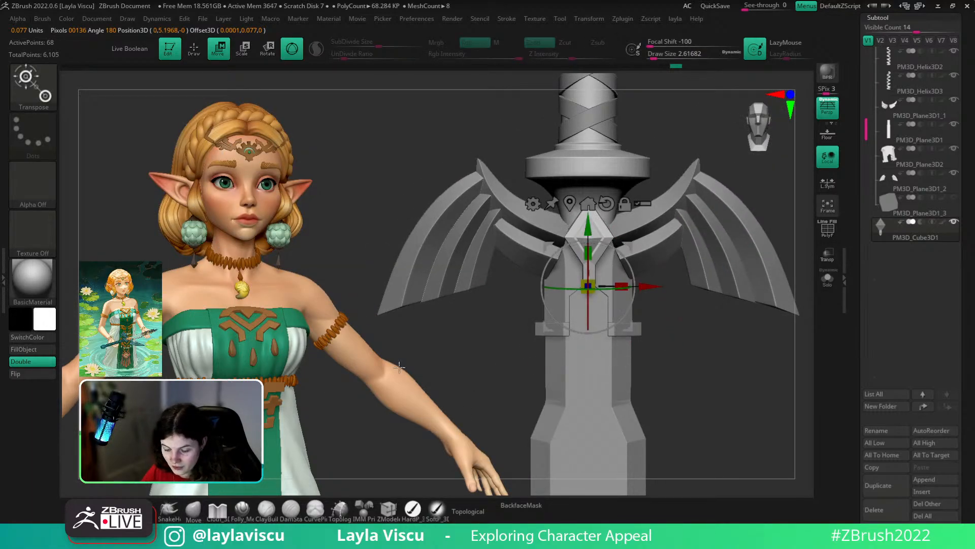
pyautogui.press('q')
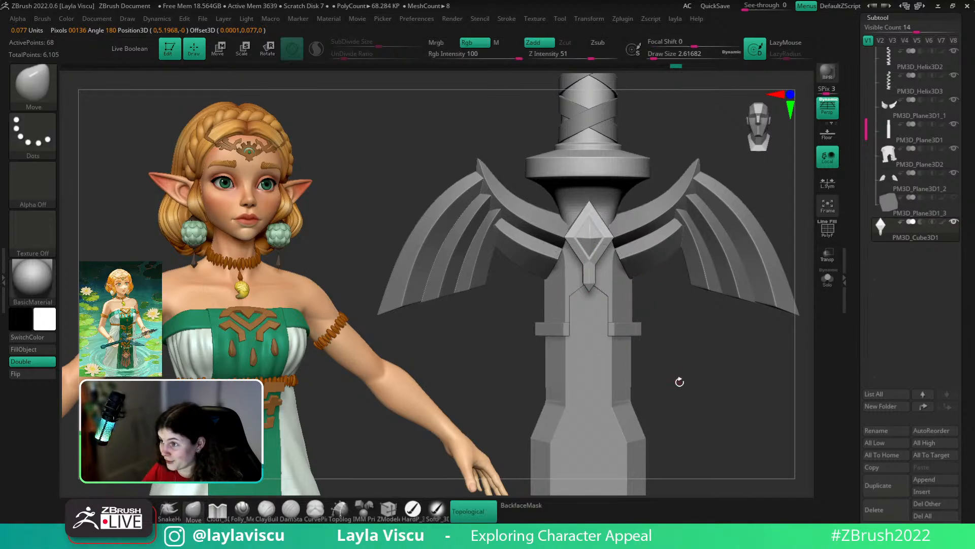
pyautogui.moveTo(680, 381); pyautogui.dragTo(643, 333)
pyautogui.keyDown('alt'); pyautogui.click(578, 286); pyautogui.keyUp('alt')
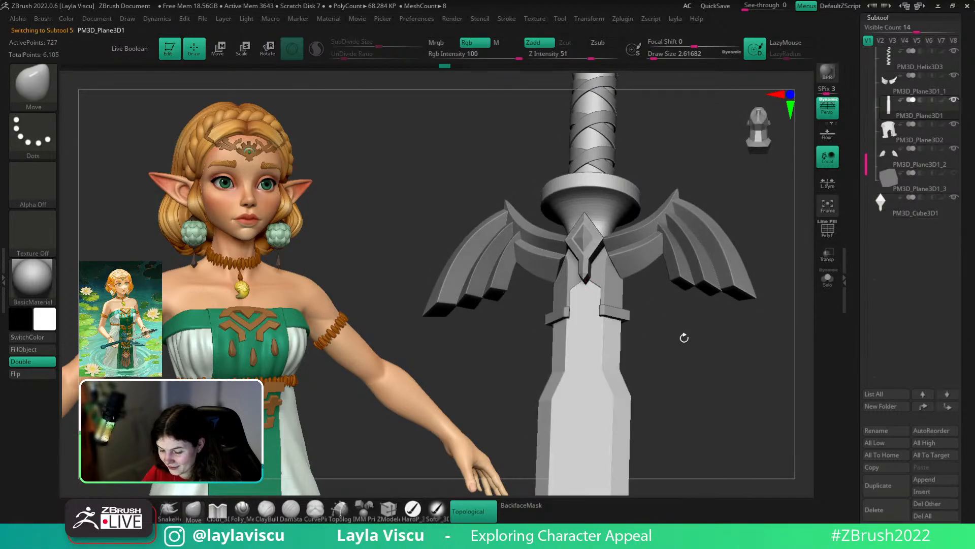
pyautogui.moveTo(684, 337); pyautogui.dragTo(711, 356, button='right')
pyautogui.keyDown('ctrl'); pyautogui.moveTo(711, 356); pyautogui.dragTo(596, 349, button='right'); pyautogui.keyUp('ctrl')
pyautogui.moveTo(602, 291)
pyautogui.keyDown('alt'); pyautogui.mouseDown(button='right')
pyautogui.moveTo(592, 266)
pyautogui.moveTo(638, 294)
pyautogui.moveTo(705, 290)
pyautogui.moveTo(695, 291)
pyautogui.moveTo(706, 325)
pyautogui.moveTo(662, 325)
pyautogui.moveTo(685, 341)
pyautogui.mouseUp(button='right'); pyautogui.keyUp('alt')
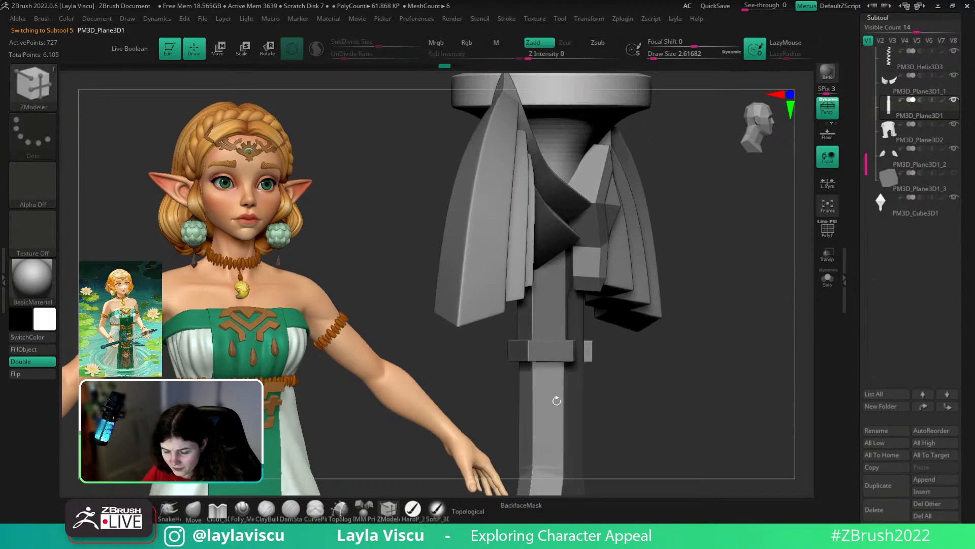
# - Isolate the diamond ornament with its wireframe shown and try sliding one of its side edge loops inward
pyautogui.hotkey('shift', 'f')
pyautogui.keyDown('alt'); pyautogui.click(591, 268); pyautogui.keyUp('alt')
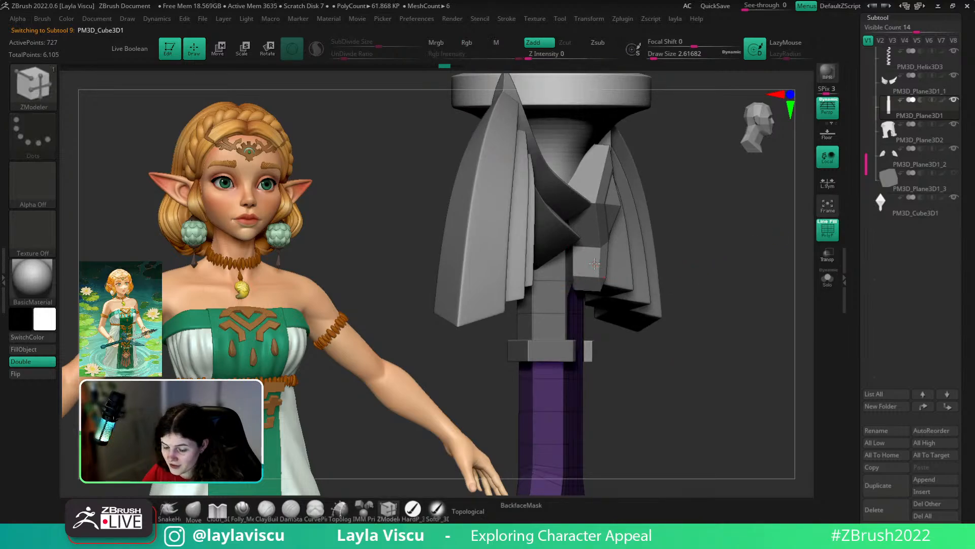
pyautogui.click(827, 277)
pyautogui.moveTo(719, 268); pyautogui.dragTo(619, 233, button='right')
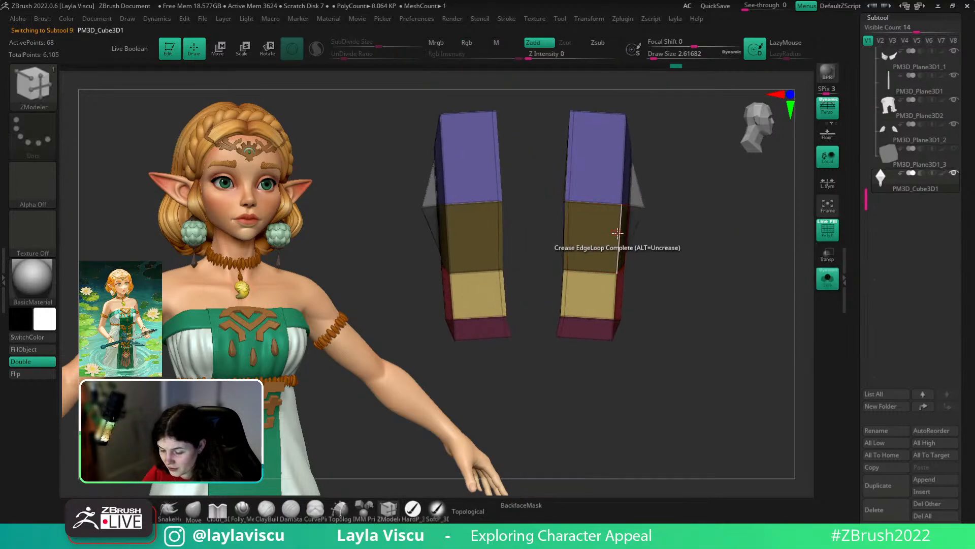
pyautogui.press('space')
pyautogui.click(670, 241)
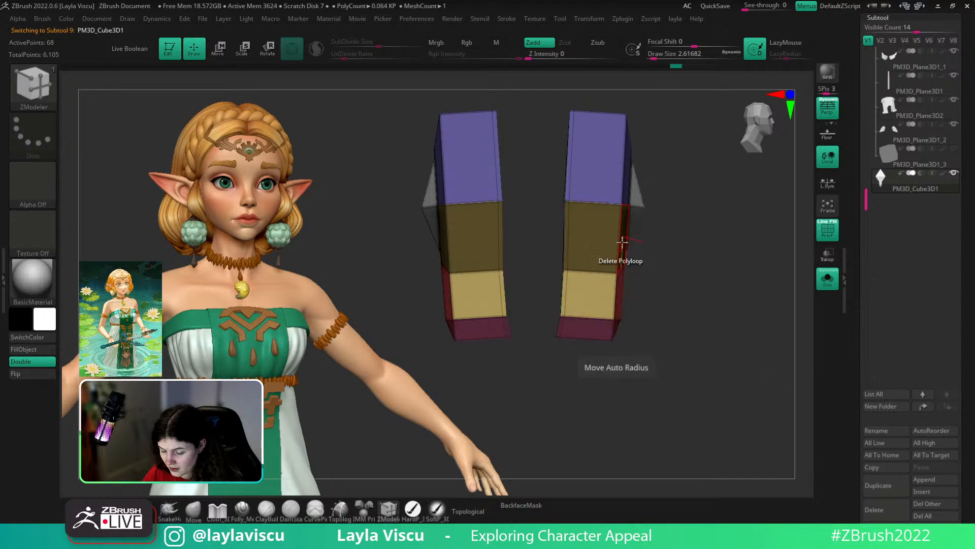
pyautogui.press('super+x')
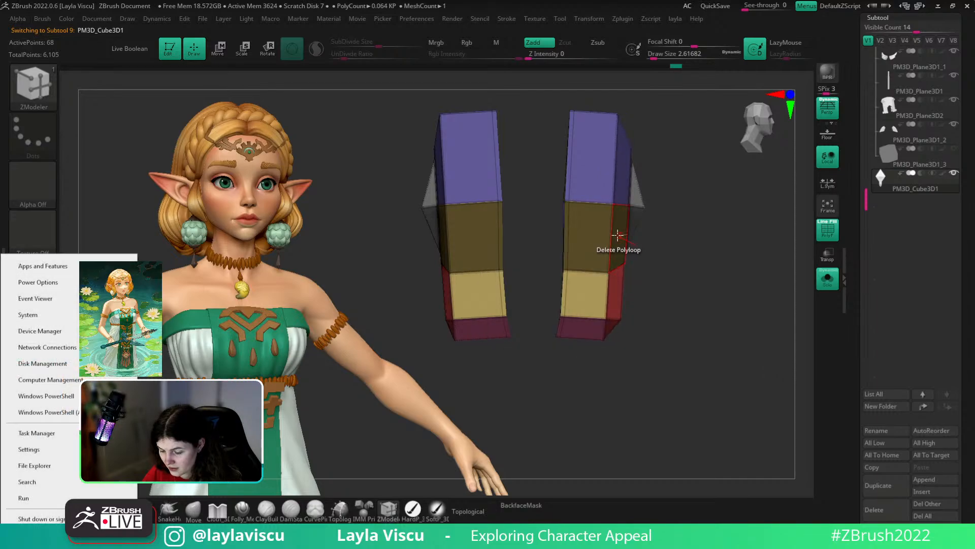
pyautogui.click(737, 180)
pyautogui.hotkey('ctrl', 'z')
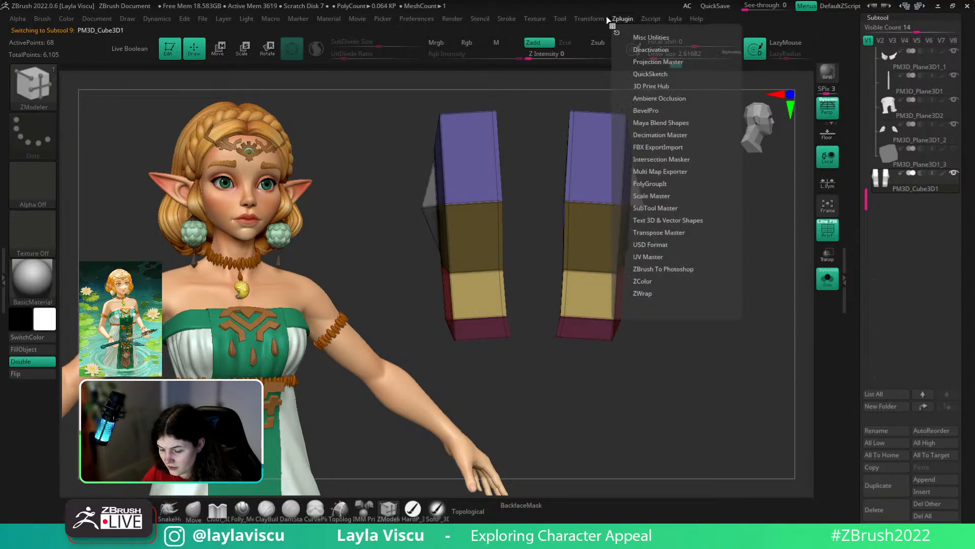
# - Show the whole sword again without the wireframe and face it from the front
pyautogui.moveTo(590, 19)
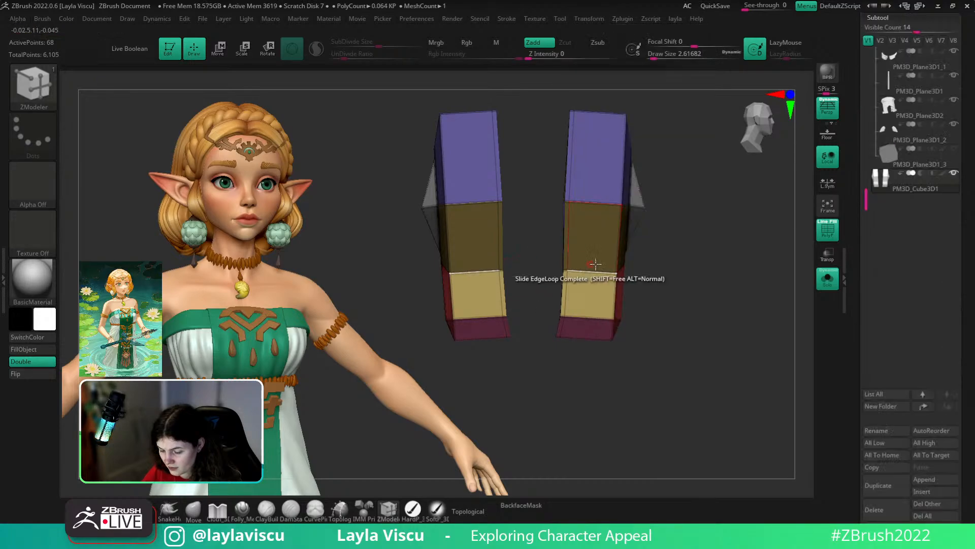
pyautogui.moveTo(588, 261)
pyautogui.mouseDown()
pyautogui.moveTo(682, 294)
pyautogui.moveTo(736, 365)
pyautogui.mouseUp()
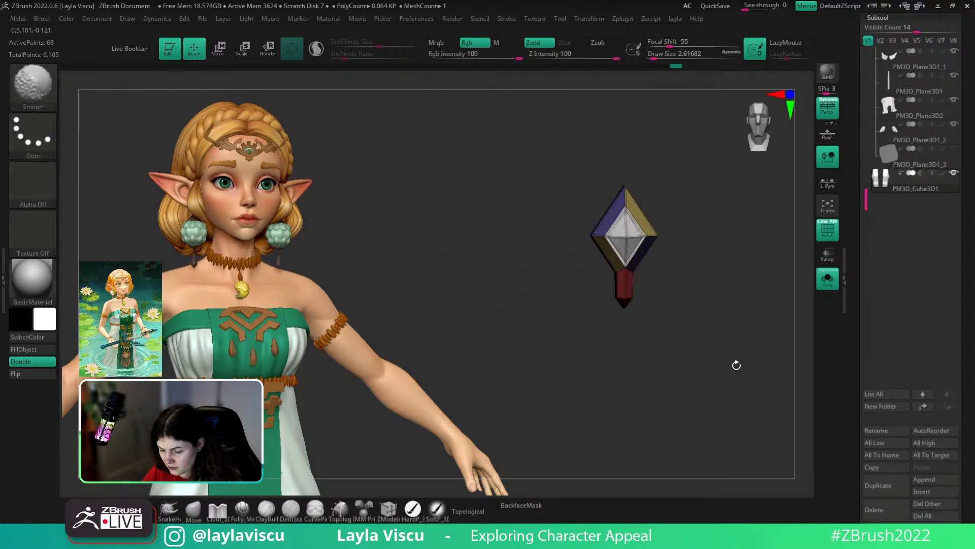
pyautogui.click(738, 333)
pyautogui.moveTo(738, 365); pyautogui.dragTo(736, 348)
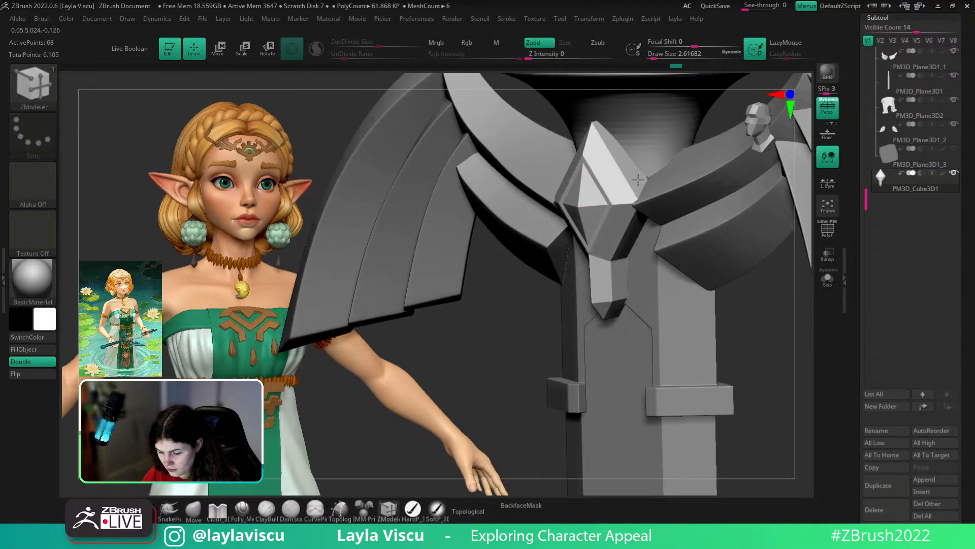
pyautogui.keyDown('shift'); pyautogui.moveTo(719, 379); pyautogui.dragTo(720, 383); pyautogui.keyUp('shift')
# - Select the curved guard bands and adjust their inner ends behind the ornament using the Move brush with a draw size of about 59
pyautogui.click(197, 512)
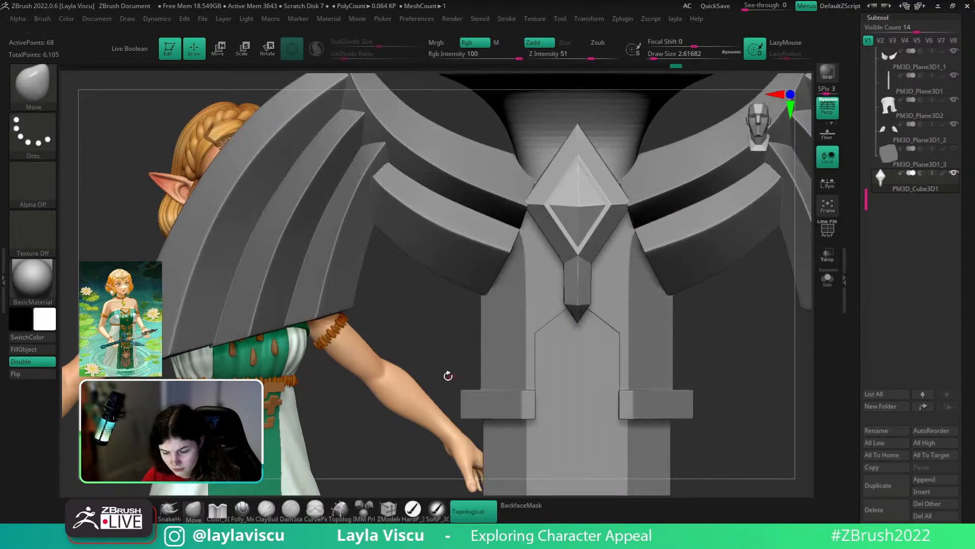
pyautogui.moveTo(451, 347); pyautogui.dragTo(451, 347)
pyautogui.keyDown('alt'); pyautogui.click(496, 202); pyautogui.keyUp('alt')
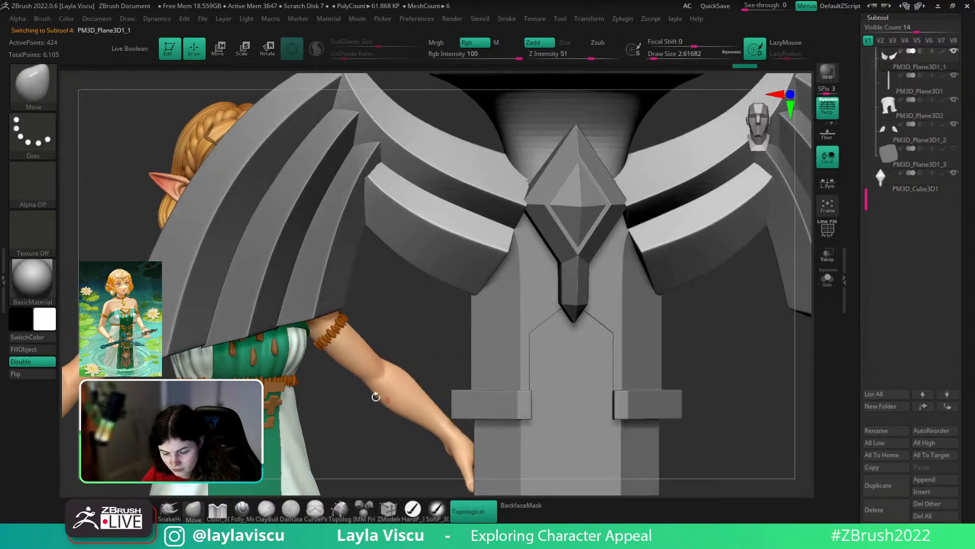
pyautogui.click(195, 510)
pyautogui.press('s')
pyautogui.moveTo(512, 228)
pyautogui.mouseDown()
pyautogui.moveTo(532, 229)
pyautogui.moveTo(514, 208)
pyautogui.moveTo(502, 220)
pyautogui.moveTo(516, 225)
pyautogui.moveTo(512, 234)
pyautogui.mouseUp()
pyautogui.press('s')
pyautogui.moveTo(724, 311); pyautogui.dragTo(692, 299)
pyautogui.press('s')
pyautogui.moveTo(531, 248)
pyautogui.mouseDown()
pyautogui.moveTo(578, 262)
pyautogui.moveTo(547, 256)
pyautogui.mouseUp()
# - Isolate the curved guard bands with their wireframe to examine their inner ends, and bring the other parts back
pyautogui.click(820, 288)
pyautogui.hotkey('shift', 'f')
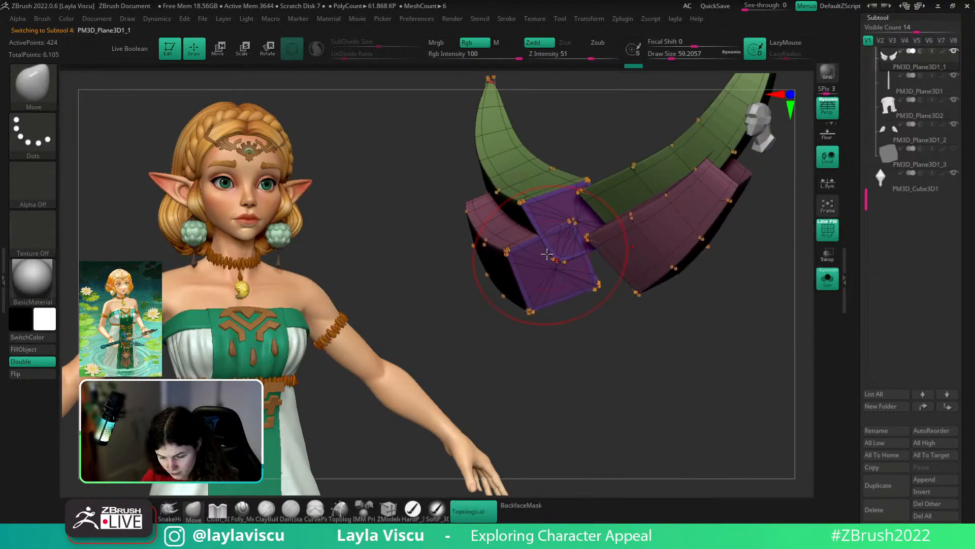
pyautogui.click(827, 279)
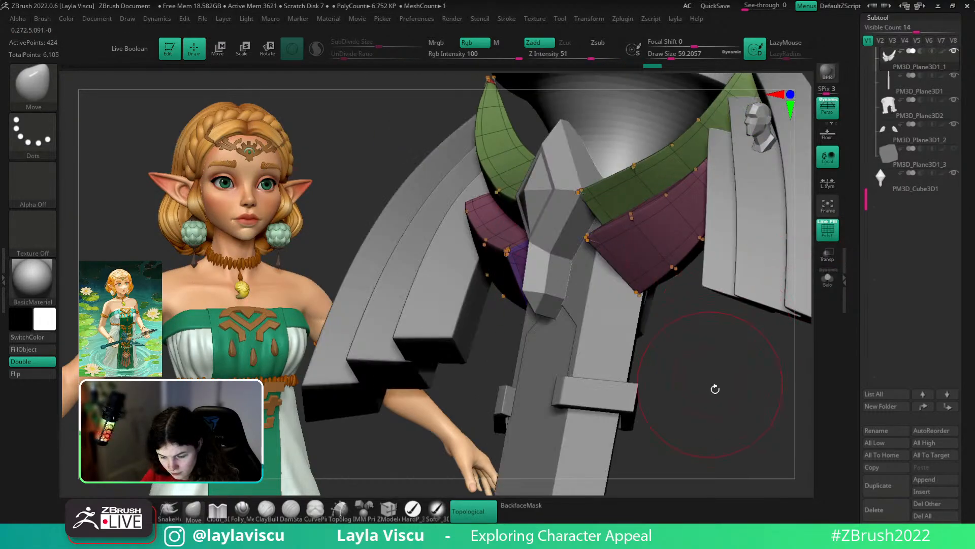
# - Hide the wireframe and nudge the upper guard bands beside the ornament with the Move brush
pyautogui.keyDown('shift'); pyautogui.moveTo(714, 389); pyautogui.dragTo(749, 422); pyautogui.keyUp('shift')
pyautogui.hotkey('shift', 'f')
pyautogui.moveTo(749, 337)
pyautogui.keyDown('ctrl'); pyautogui.mouseDown(button='right')
pyautogui.moveTo(732, 353)
pyautogui.moveTo(680, 328)
pyautogui.moveTo(656, 335)
pyautogui.mouseUp(button='right'); pyautogui.keyUp('ctrl')
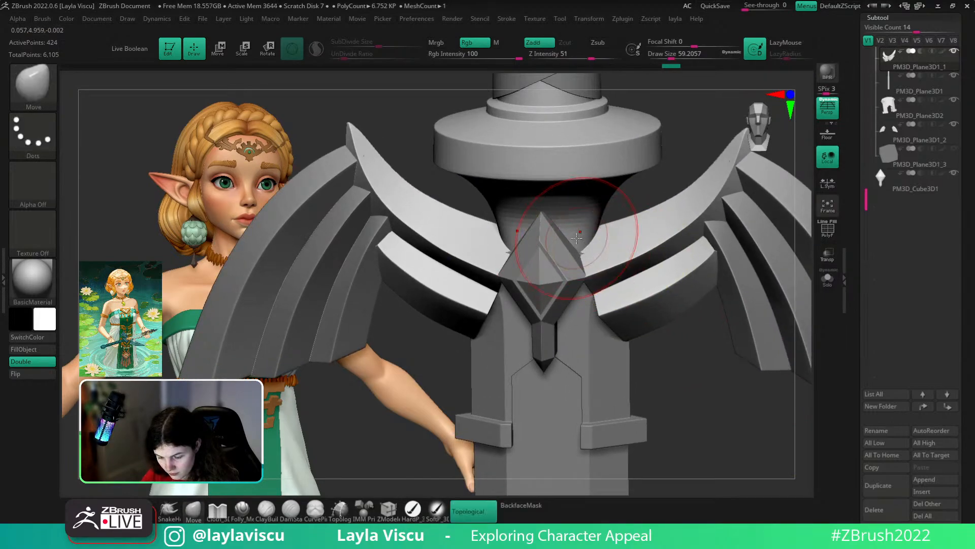
pyautogui.moveTo(576, 238); pyautogui.dragTo(573, 234)
# - Examine the whole sword from the front to judge the proportions of handle, guard and blade
pyautogui.keyDown('shift'); pyautogui.moveTo(686, 355); pyautogui.dragTo(712, 365); pyautogui.keyUp('shift')
pyautogui.keyDown('ctrl'); pyautogui.moveTo(713, 365); pyautogui.dragTo(640, 361, button='right'); pyautogui.keyUp('ctrl')
pyautogui.keyDown('alt'); pyautogui.moveTo(635, 304); pyautogui.dragTo(620, 277, button='right'); pyautogui.keyUp('alt')
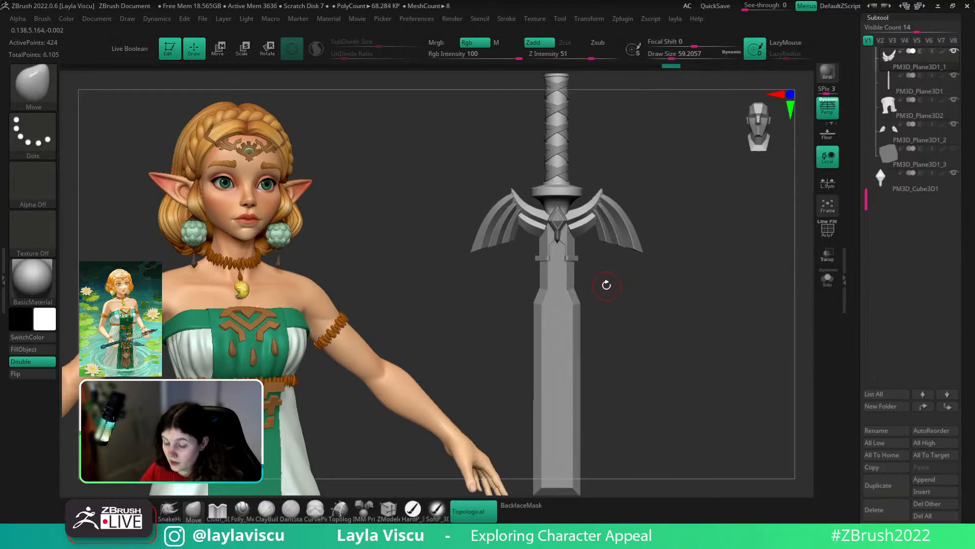
pyautogui.keyDown('ctrl'); pyautogui.moveTo(551, 281); pyautogui.dragTo(588, 293, button='right'); pyautogui.keyUp('ctrl')
pyautogui.moveTo(669, 328)
pyautogui.keyDown('ctrl'); pyautogui.mouseDown(button='right')
pyautogui.moveTo(627, 317)
pyautogui.moveTo(671, 323)
pyautogui.moveTo(672, 282)
pyautogui.mouseUp(button='right'); pyautogui.keyUp('ctrl')
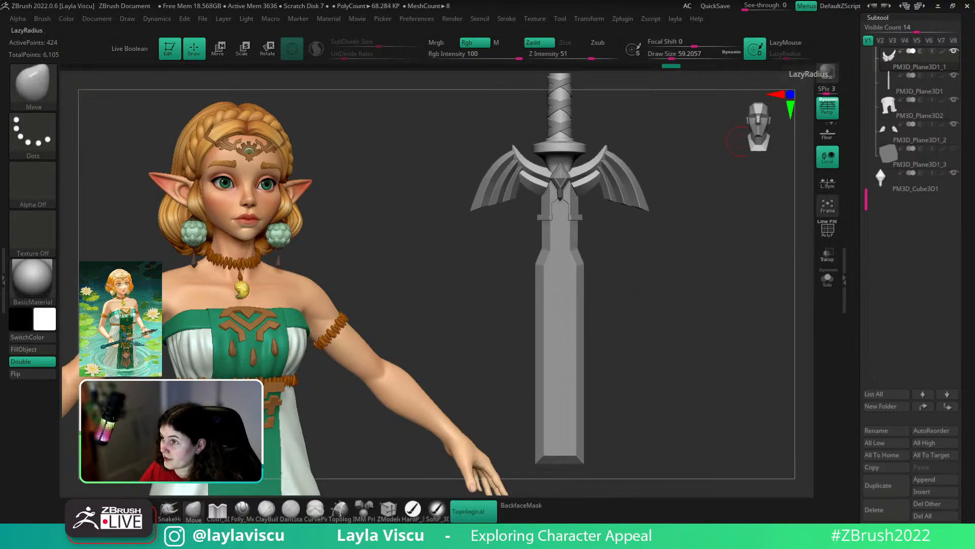
pyautogui.moveTo(655, 318); pyautogui.dragTo(661, 313, button='right')
pyautogui.moveTo(662, 312)
pyautogui.keyDown('ctrl'); pyautogui.mouseDown(button='right')
pyautogui.moveTo(694, 261)
pyautogui.moveTo(648, 208)
pyautogui.mouseUp(button='right'); pyautogui.keyUp('ctrl')
pyautogui.keyDown('alt'); pyautogui.moveTo(648, 207); pyautogui.dragTo(671, 254, button='right'); pyautogui.keyUp('alt')
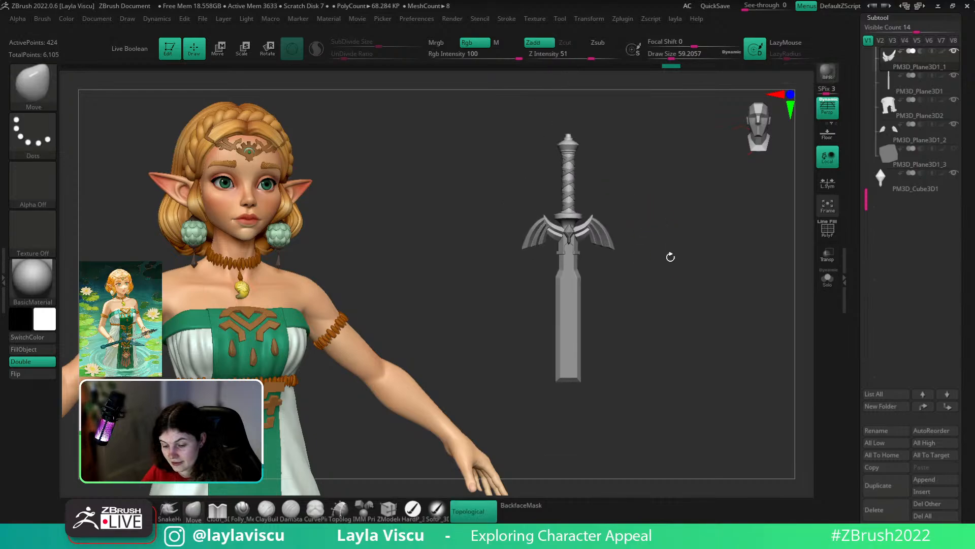
pyautogui.keyDown('ctrl'); pyautogui.moveTo(589, 302); pyautogui.dragTo(623, 328, button='right'); pyautogui.keyUp('ctrl')
pyautogui.moveTo(712, 252)
pyautogui.keyDown('alt'); pyautogui.mouseDown(button='right')
pyautogui.moveTo(699, 294)
pyautogui.moveTo(617, 284)
pyautogui.moveTo(690, 288)
pyautogui.moveTo(679, 335)
pyautogui.mouseUp(button='right'); pyautogui.keyUp('alt')
# - Toggle the sword reference image over the canvas to compare it with the model
pyautogui.hotkey('shift', 'z')
pyautogui.hotkey('shift', 'z')
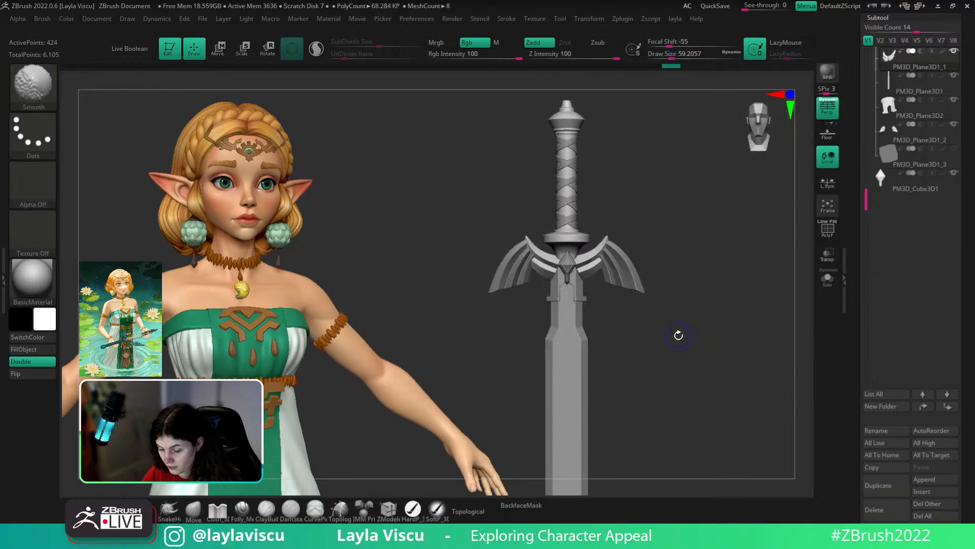
pyautogui.hotkey('shift', 'z')
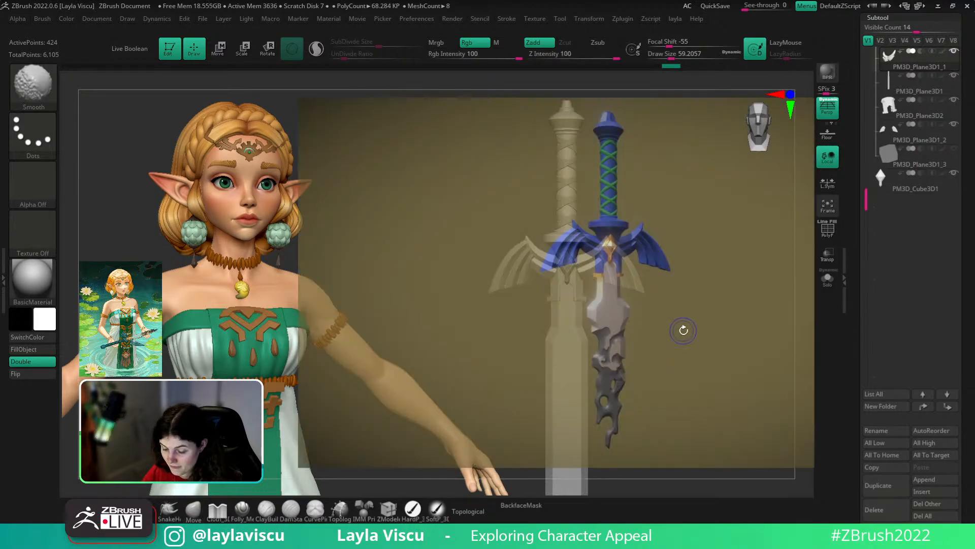
pyautogui.hotkey('shift', 'z')
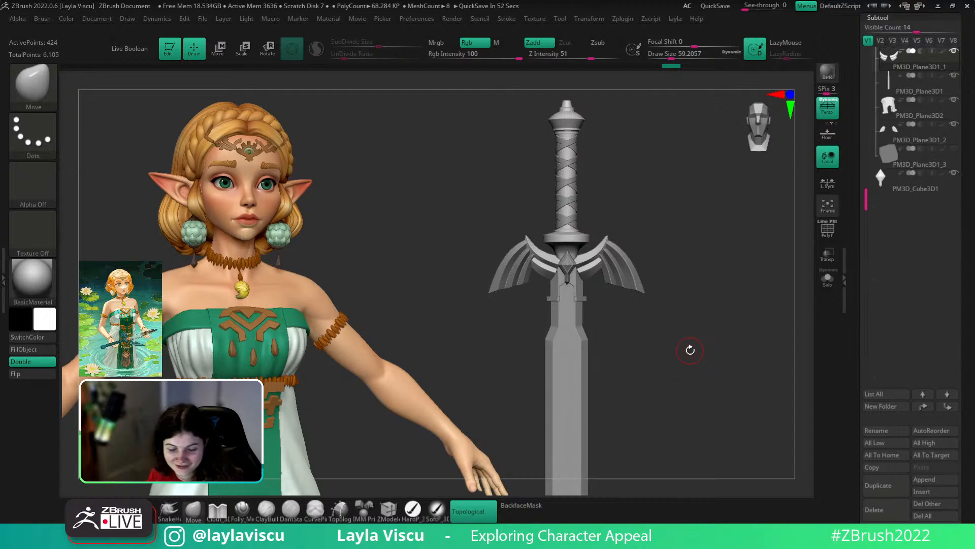
# - Switch to the dressed character's tool and frame her head and upper body from the front
pyautogui.moveTo(972, 165); pyautogui.dragTo(969, 284)
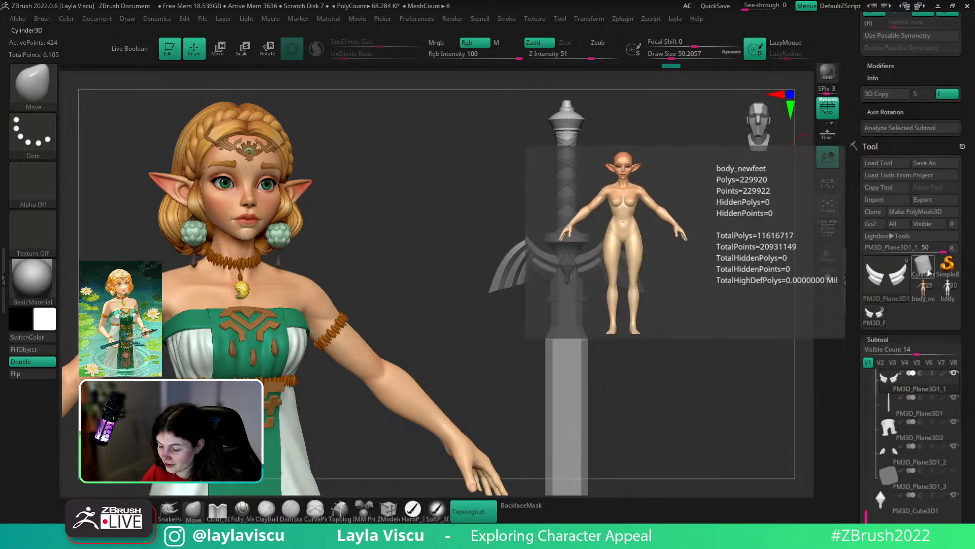
pyautogui.click(923, 268)
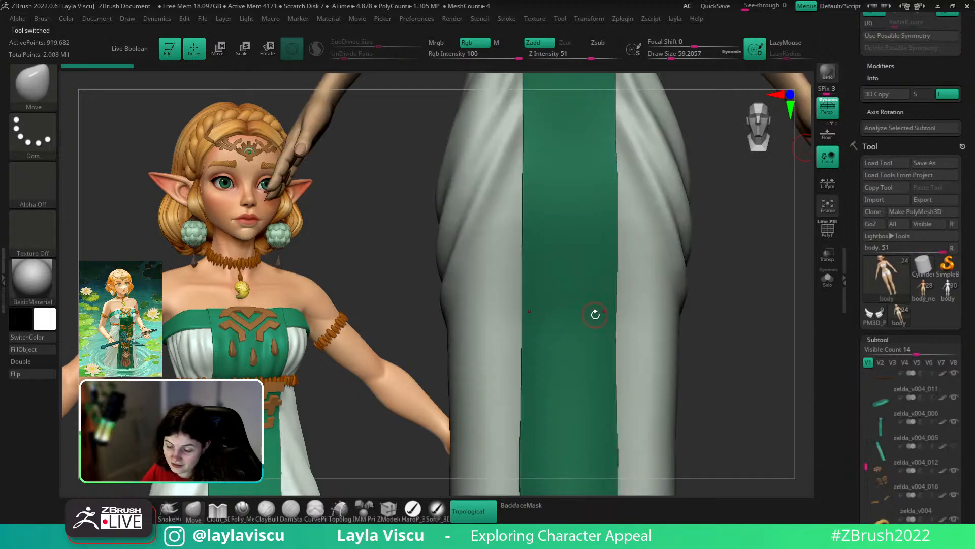
pyautogui.keyDown('ctrl'); pyautogui.moveTo(676, 261); pyautogui.dragTo(703, 337, button='right'); pyautogui.keyUp('ctrl')
pyautogui.keyDown('ctrl'); pyautogui.moveTo(660, 284); pyautogui.dragTo(698, 322, button='right'); pyautogui.keyUp('ctrl')
pyautogui.keyDown('alt'); pyautogui.moveTo(718, 276); pyautogui.dragTo(764, 294, button='right'); pyautogui.keyUp('alt')
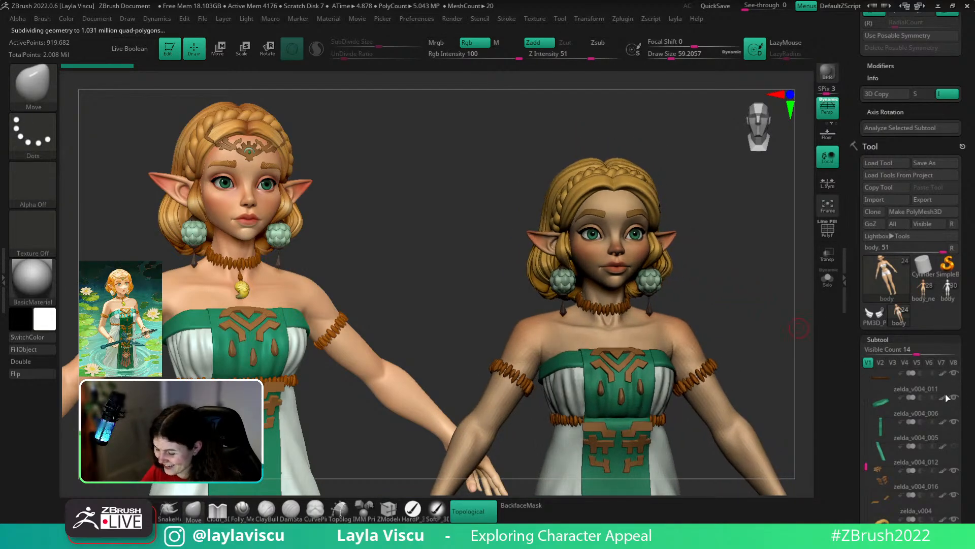
pyautogui.keyDown('alt'); pyautogui.moveTo(775, 329); pyautogui.dragTo(703, 289, button='right'); pyautogui.keyUp('alt')
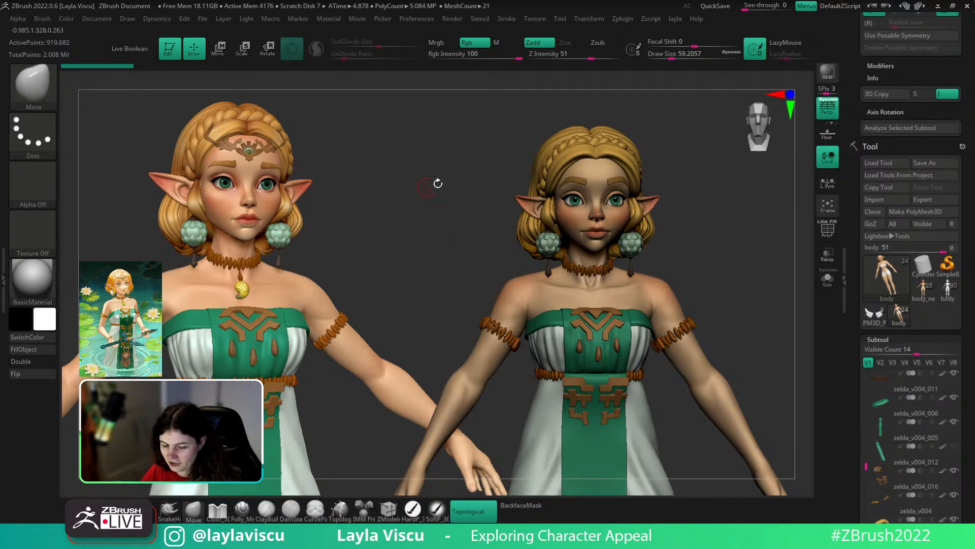
# - Change the display material to zbro_Paint for the painted character
pyautogui.click(33, 279)
pyautogui.click(387, 243)
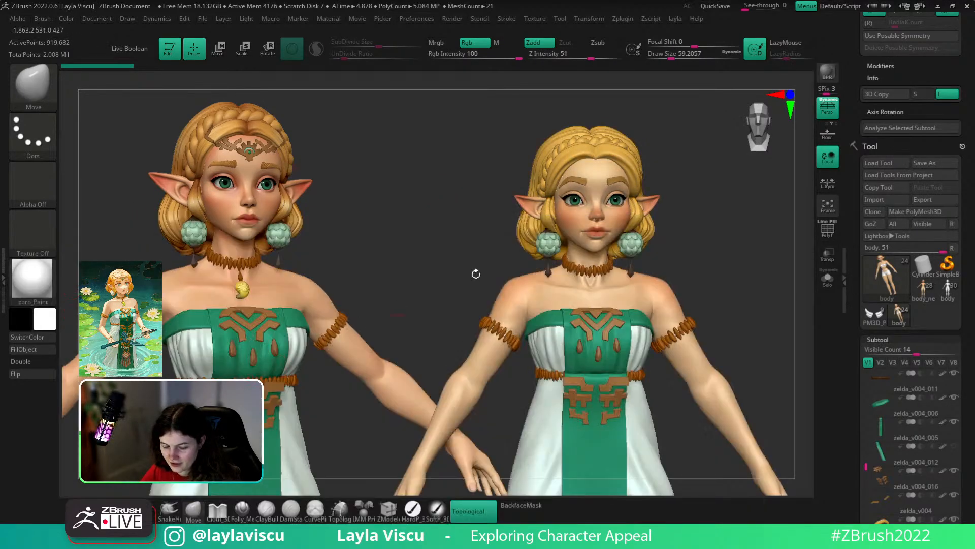
pyautogui.moveTo(392, 244)
pyautogui.mouseDown(button='right')
pyautogui.moveTo(569, 252)
pyautogui.moveTo(435, 252)
pyautogui.moveTo(437, 262)
pyautogui.mouseUp(button='right')
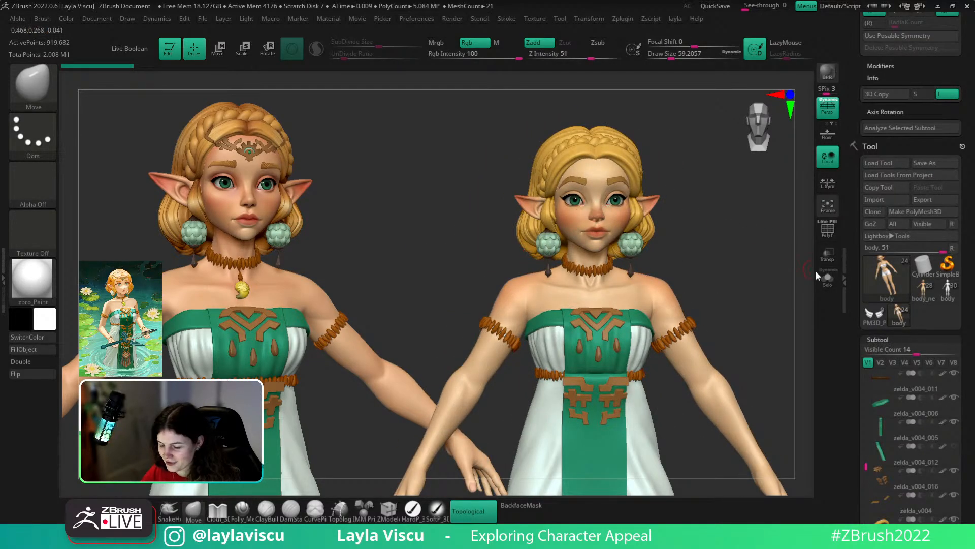
# - Isolate the body to examine it in profile, bring back the clothes and hair, and view the character at an angle
pyautogui.click(828, 278)
pyautogui.moveTo(661, 178); pyautogui.dragTo(587, 171, button='right')
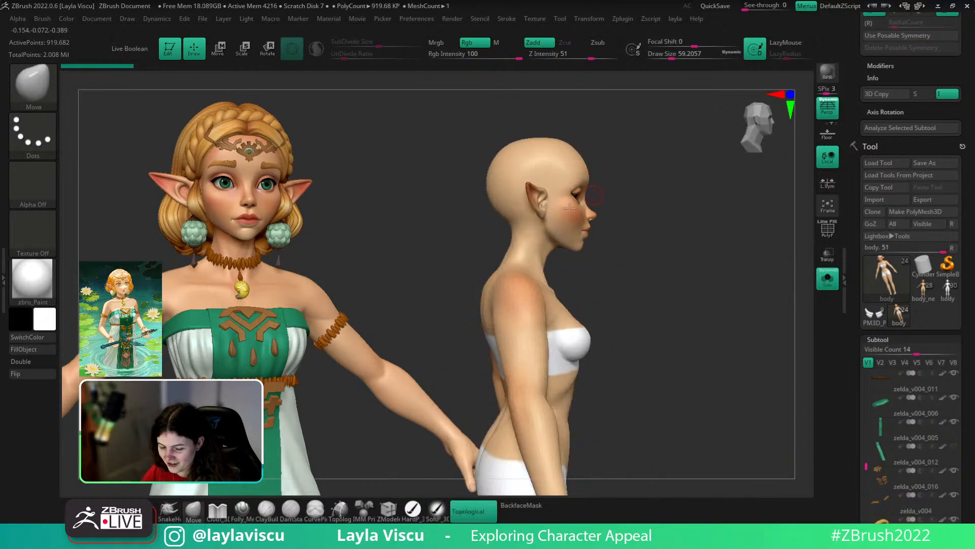
pyautogui.click(827, 279)
pyautogui.moveTo(780, 298); pyautogui.dragTo(727, 330, button='right')
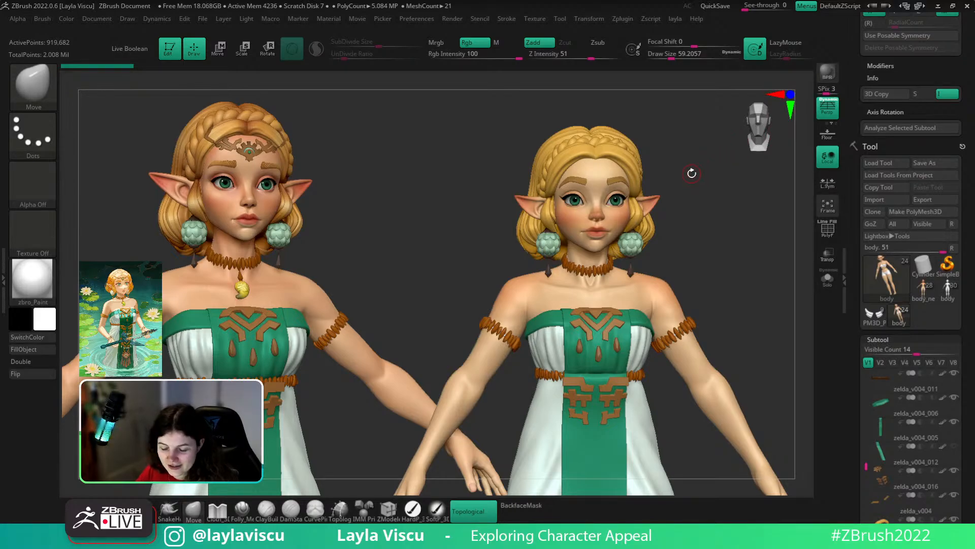
pyautogui.moveTo(692, 173); pyautogui.dragTo(786, 207)
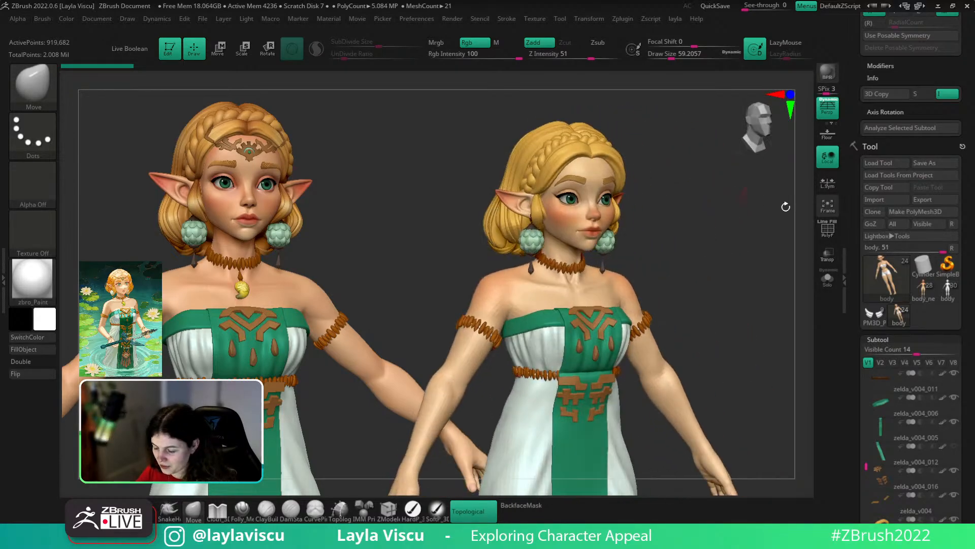
# - Return to the sword tool, select the diamond ornament on the guard and bring the whole sword into view
pyautogui.click(874, 314)
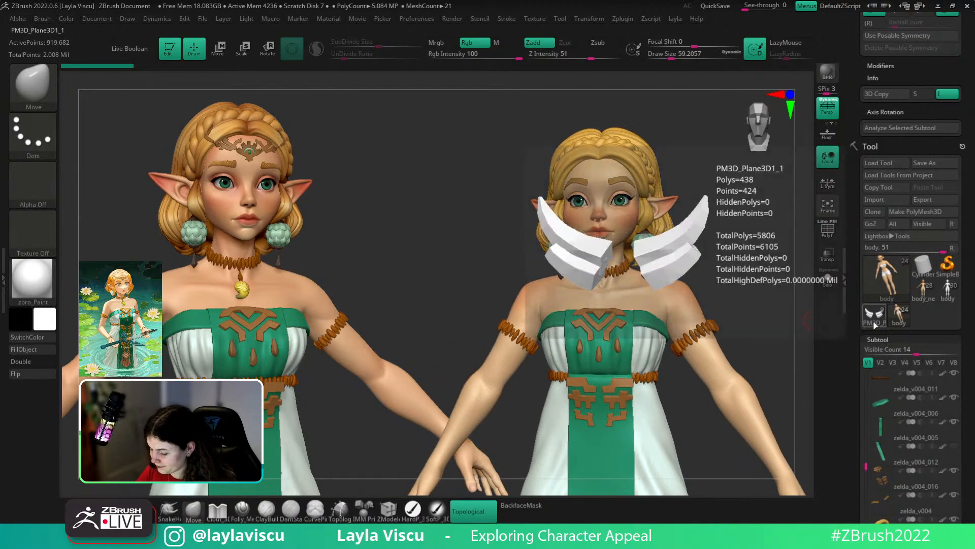
pyautogui.press('f')
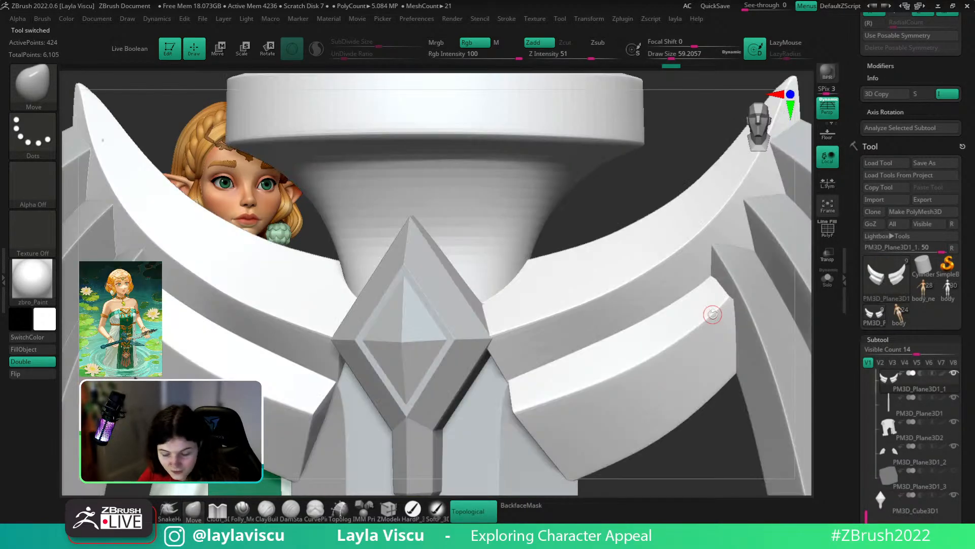
pyautogui.moveTo(712, 312)
pyautogui.keyDown('ctrl'); pyautogui.mouseDown(button='right')
pyautogui.moveTo(734, 357)
pyautogui.moveTo(756, 349)
pyautogui.moveTo(708, 359)
pyautogui.moveTo(714, 381)
pyautogui.moveTo(642, 331)
pyautogui.moveTo(592, 347)
pyautogui.mouseUp(button='right'); pyautogui.keyUp('ctrl')
pyautogui.keyDown('alt'); pyautogui.click(539, 263); pyautogui.keyUp('alt')
pyautogui.press('w')
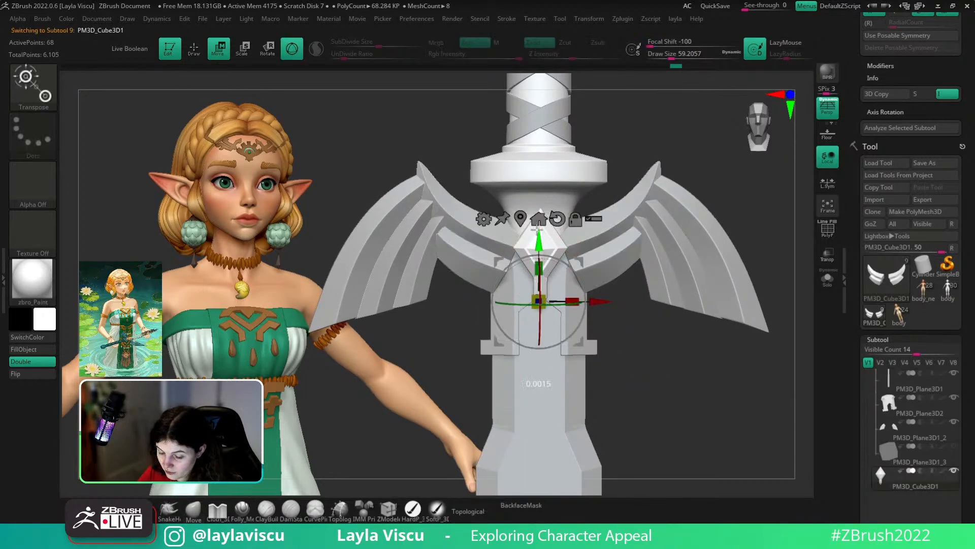
pyautogui.press('q')
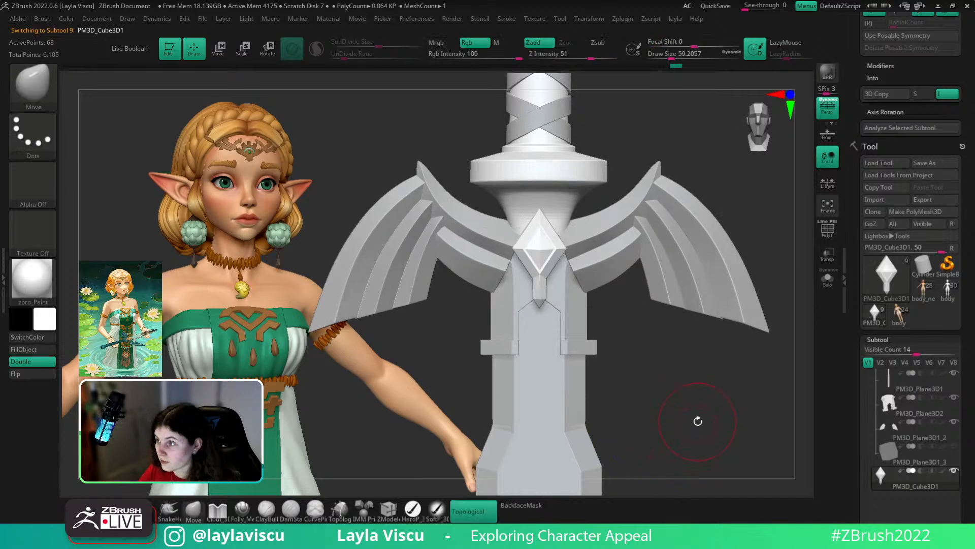
pyautogui.moveTo(697, 418)
pyautogui.keyDown('ctrl'); pyautogui.mouseDown(button='right')
pyautogui.moveTo(681, 370)
pyautogui.moveTo(644, 354)
pyautogui.moveTo(632, 352)
pyautogui.moveTo(635, 381)
pyautogui.moveTo(624, 370)
pyautogui.moveTo(586, 377)
pyautogui.moveTo(559, 367)
pyautogui.mouseUp(button='right'); pyautogui.keyUp('ctrl')
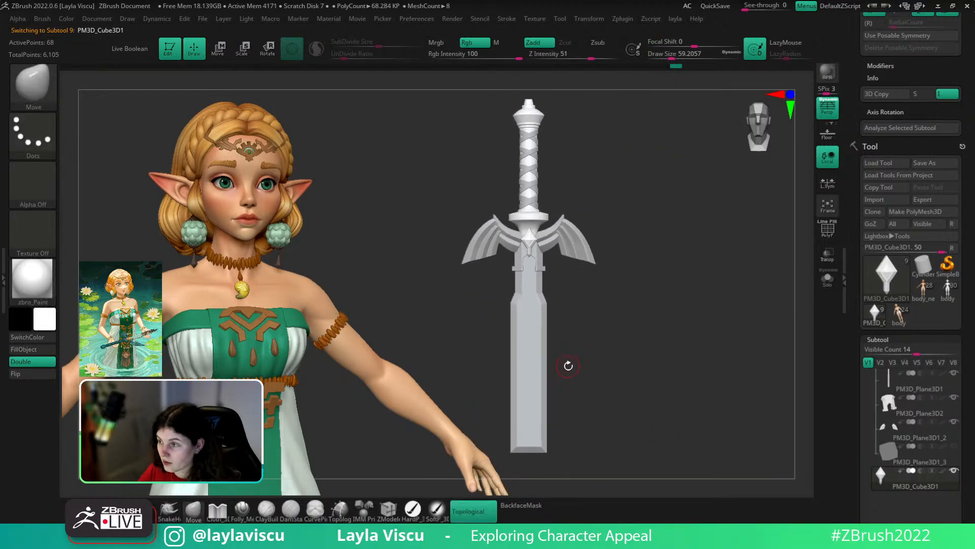
# - Select the blade and display its wireframe
pyautogui.moveTo(974, 207); pyautogui.dragTo(974, 333)
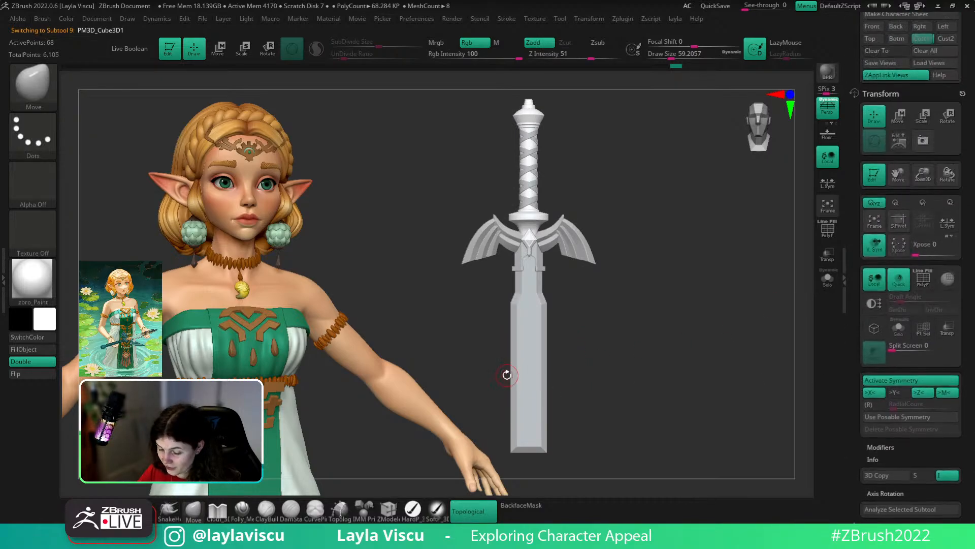
pyautogui.keyDown('alt'); pyautogui.click(511, 375); pyautogui.keyUp('alt')
pyautogui.keyDown('ctrl'); pyautogui.moveTo(531, 380); pyautogui.dragTo(617, 384, button='right'); pyautogui.keyUp('ctrl')
pyautogui.hotkey('shift', 'f')
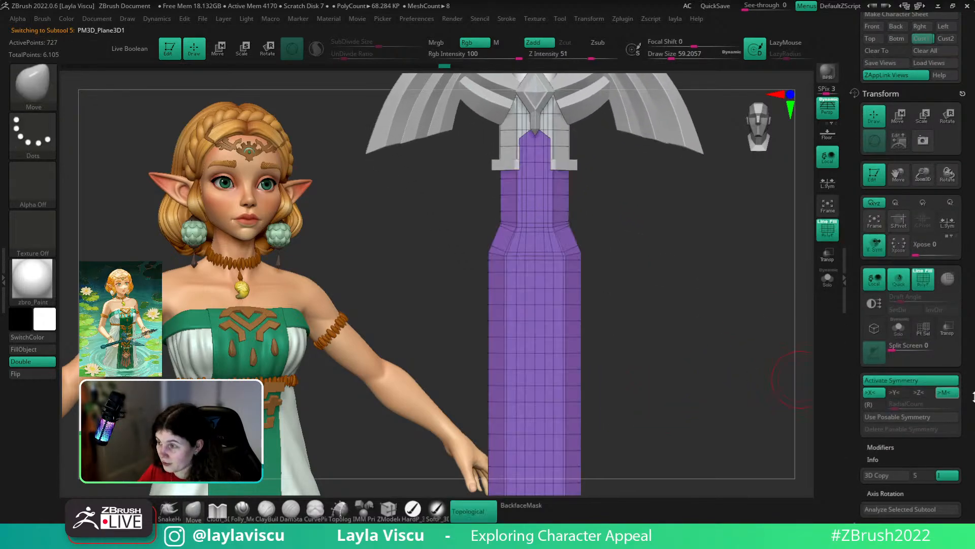
# - Preview the blade with dynamic subdivision to examine its edges, and switch the preview off again
pyautogui.moveTo(974, 382); pyautogui.dragTo(972, 184)
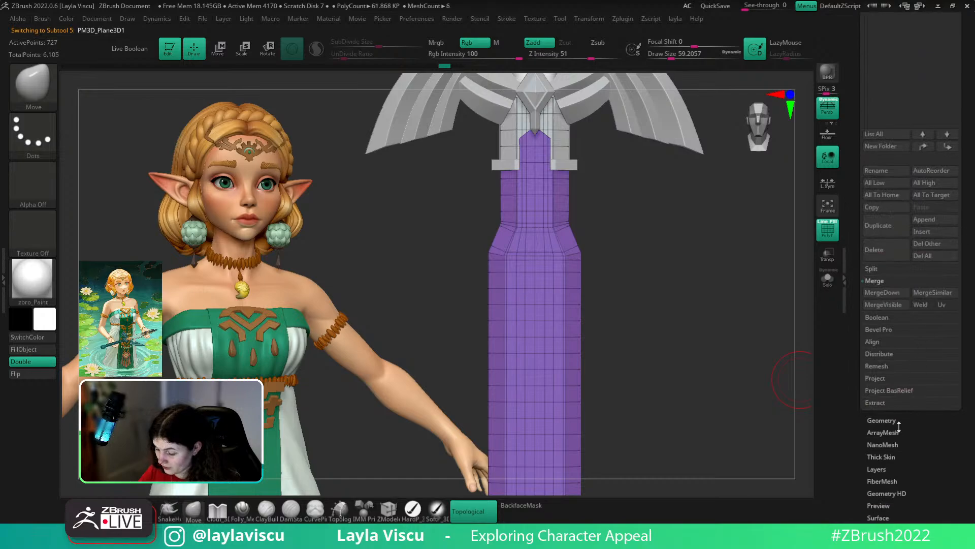
pyautogui.click(887, 418)
pyautogui.click(898, 151)
pyautogui.hotkey('shift', 'f')
pyautogui.moveTo(650, 280); pyautogui.dragTo(582, 257, button='right')
pyautogui.hotkey('shift', 'f')
pyautogui.hotkey('shift', 'd')
# - Activate the ZModeler brush with its edge action set to insert edge loops, with the blade seen from the side
pyautogui.click(389, 510)
pyautogui.keyDown('shift'); pyautogui.moveTo(526, 300); pyautogui.dragTo(568, 300, button='right'); pyautogui.keyUp('shift')
pyautogui.press('space')
pyautogui.click(554, 230)
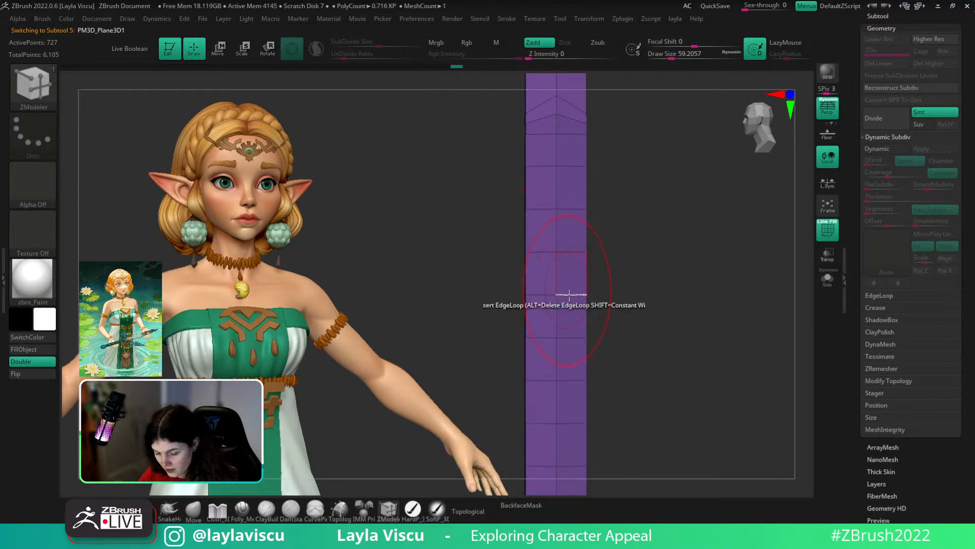
pyautogui.click(569, 294)
pyautogui.moveTo(564, 292); pyautogui.dragTo(556, 289)
pyautogui.hotkey('ctrl', 'z')
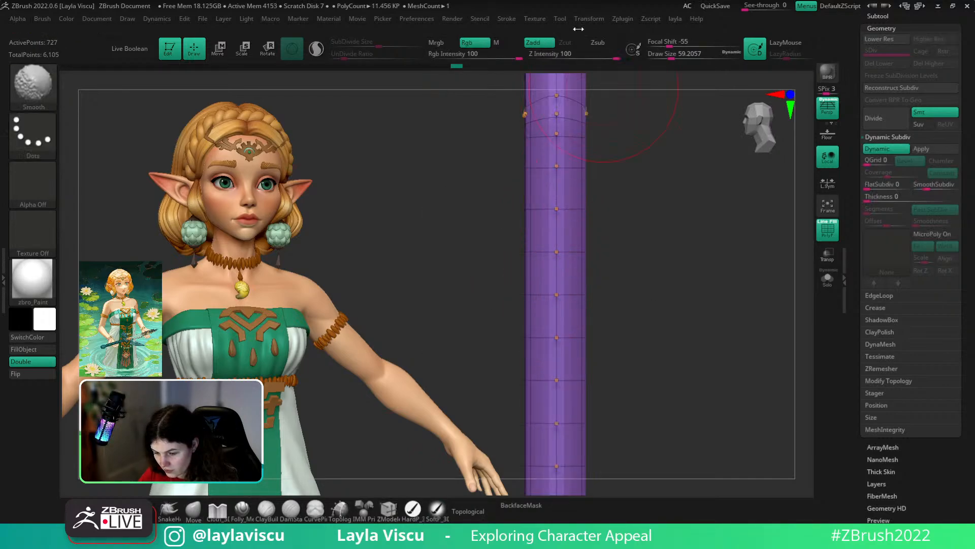
pyautogui.moveTo(589, 19)
pyautogui.click(647, 322)
pyautogui.hotkey('shift', 'd')
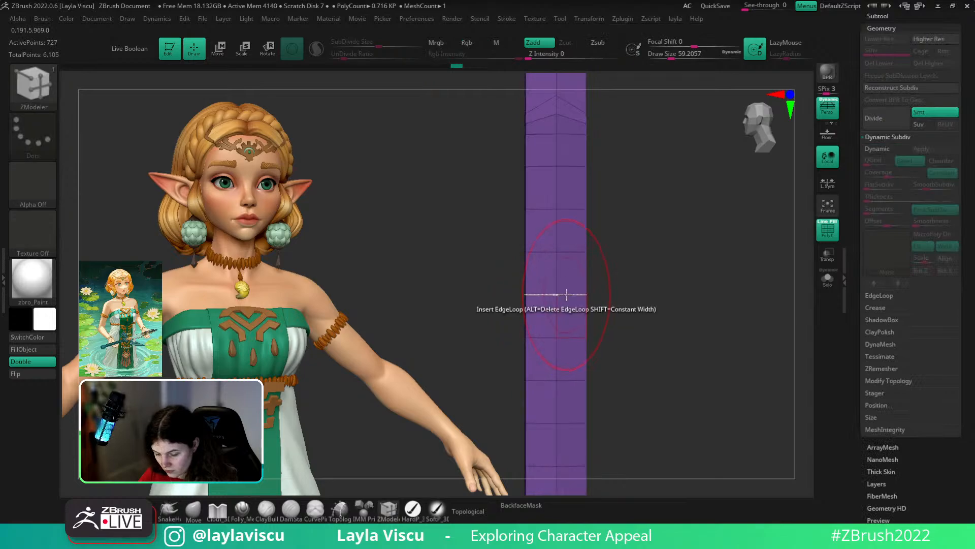
# - Insert lengthwise edge loops close to the blade's bevel edges
pyautogui.moveTo(568, 294); pyautogui.dragTo(544, 296)
pyautogui.keyDown('ctrl'); pyautogui.moveTo(612, 294); pyautogui.dragTo(548, 208, button='right'); pyautogui.keyUp('ctrl')
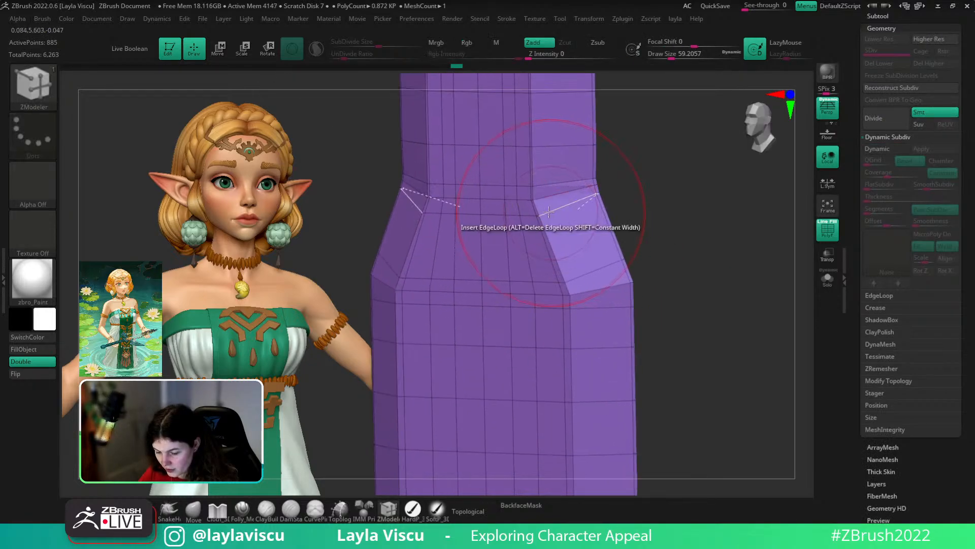
pyautogui.moveTo(550, 213); pyautogui.dragTo(542, 214)
pyautogui.keyDown('ctrl'); pyautogui.moveTo(681, 285); pyautogui.dragTo(632, 271, button='right'); pyautogui.keyUp('ctrl')
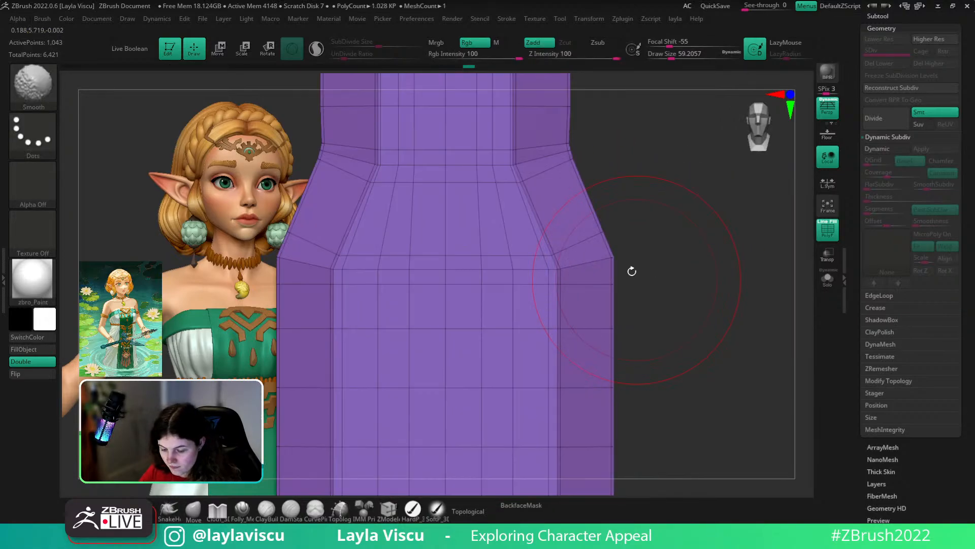
# - Insert two edge loops around the blade at the lower corner of its flare
pyautogui.moveTo(612, 270); pyautogui.dragTo(612, 266)
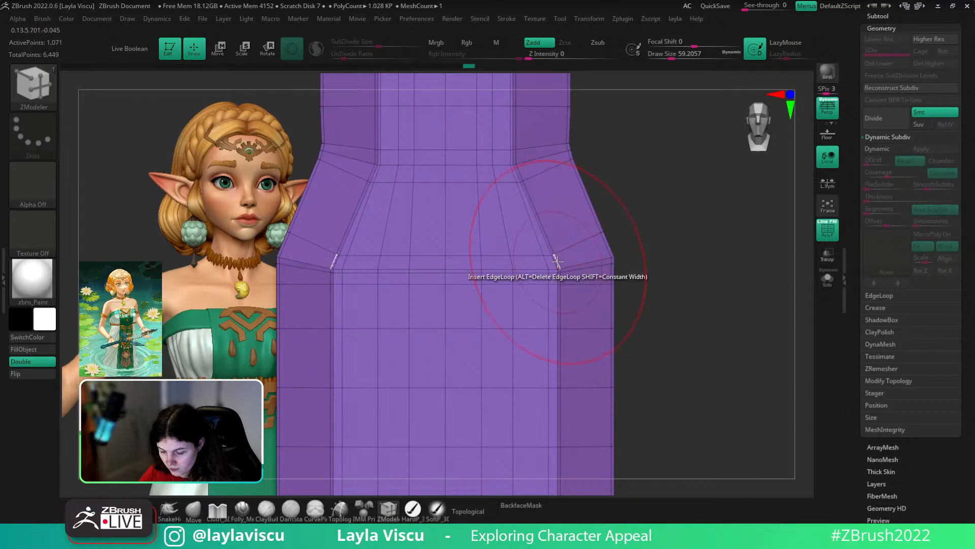
pyautogui.click(608, 264)
pyautogui.keyDown('alt'); pyautogui.moveTo(651, 243); pyautogui.dragTo(695, 316, button='right'); pyautogui.keyUp('alt')
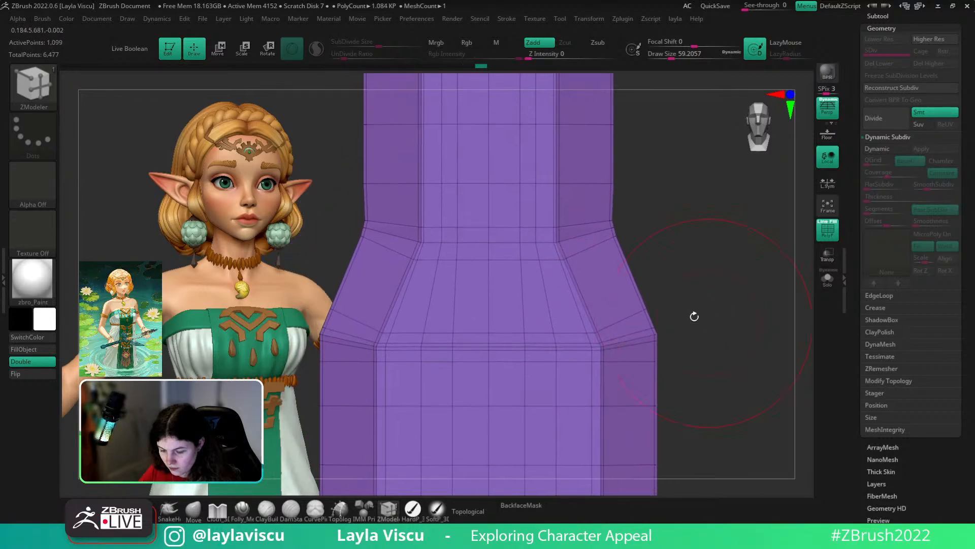
# - Turn on dynamic subdivision for the blade and show it with the rest of the sword without wireframe
pyautogui.click(879, 151)
pyautogui.keyDown('ctrl'); pyautogui.moveTo(603, 351); pyautogui.dragTo(514, 300, button='right'); pyautogui.keyUp('ctrl')
pyautogui.press('b')
pyautogui.press('z')
pyautogui.press('m')
pyautogui.moveTo(514, 300)
pyautogui.keyDown('ctrl'); pyautogui.mouseDown()
pyautogui.moveTo(729, 353)
pyautogui.moveTo(708, 363)
pyautogui.mouseUp(); pyautogui.keyUp('ctrl')
# - Set the material to BasicMaterial and check the shading of the blade's flare up close
pyautogui.click(32, 280)
pyautogui.click(290, 244)
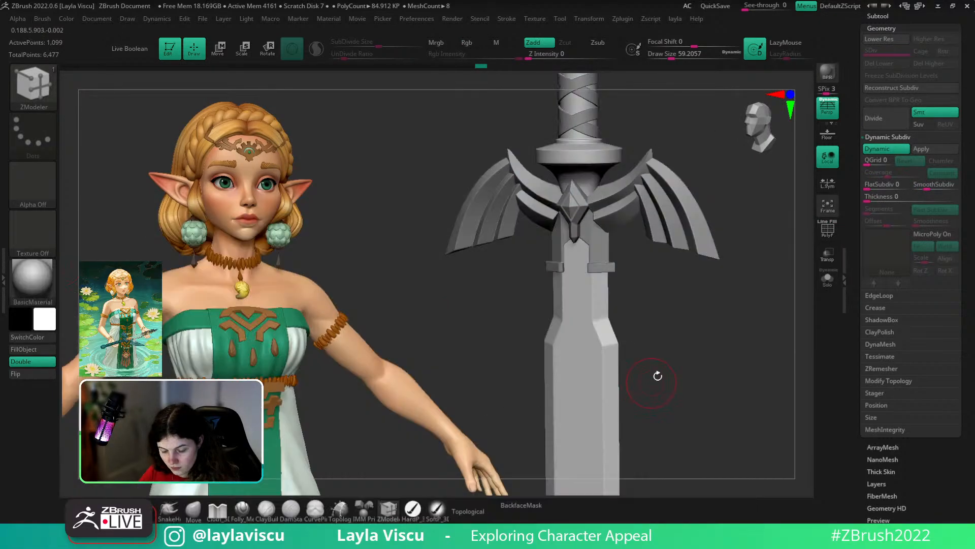
pyautogui.keyDown('shift'); pyautogui.moveTo(658, 375); pyautogui.dragTo(717, 380, button='right'); pyautogui.keyUp('shift')
pyautogui.keyDown('alt'); pyautogui.moveTo(717, 380); pyautogui.dragTo(701, 339, button='right'); pyautogui.keyUp('alt')
pyautogui.keyDown('ctrl'); pyautogui.moveTo(584, 276); pyautogui.dragTo(662, 325, button='right'); pyautogui.keyUp('ctrl')
# - Turn off the blade's smoothing and rework the edge loops around the upper corner of its flare by deleting and replacing them
pyautogui.hotkey('shift', 'f')
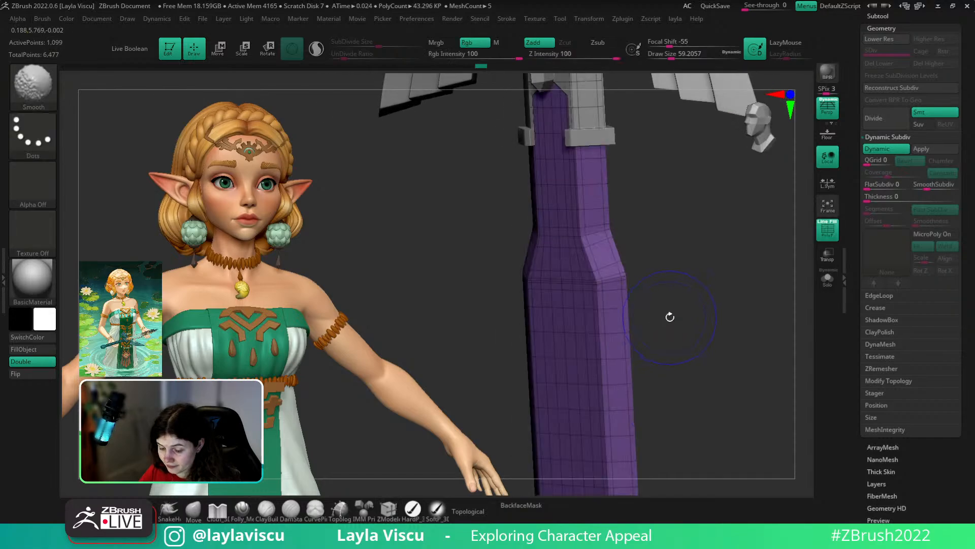
pyautogui.hotkey('shift', 'd')
pyautogui.moveTo(707, 279); pyautogui.dragTo(738, 269, button='right')
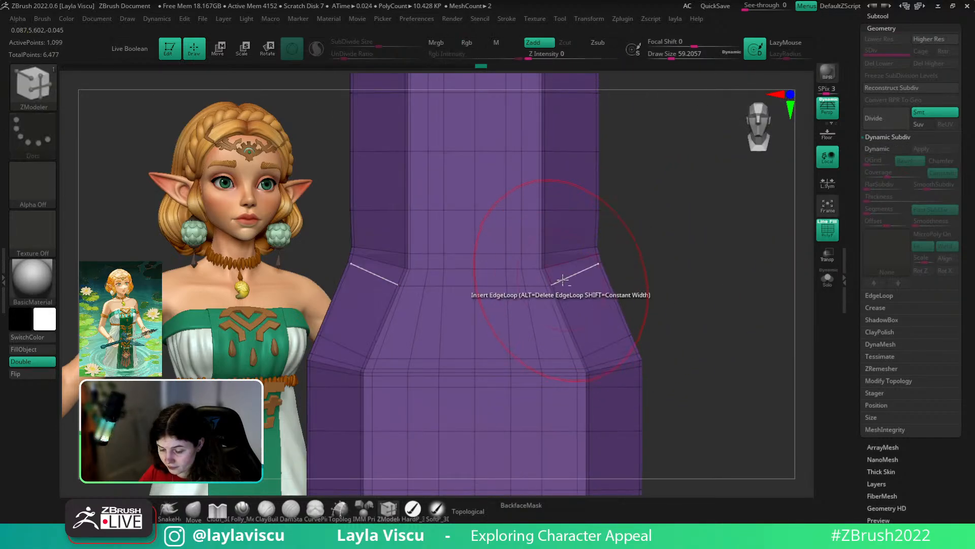
pyautogui.keyDown('alt'); pyautogui.click(562, 279); pyautogui.keyUp('alt')
pyautogui.keyDown('alt'); pyautogui.click(563, 257); pyautogui.keyUp('alt')
pyautogui.hotkey('ctrl', 'z')
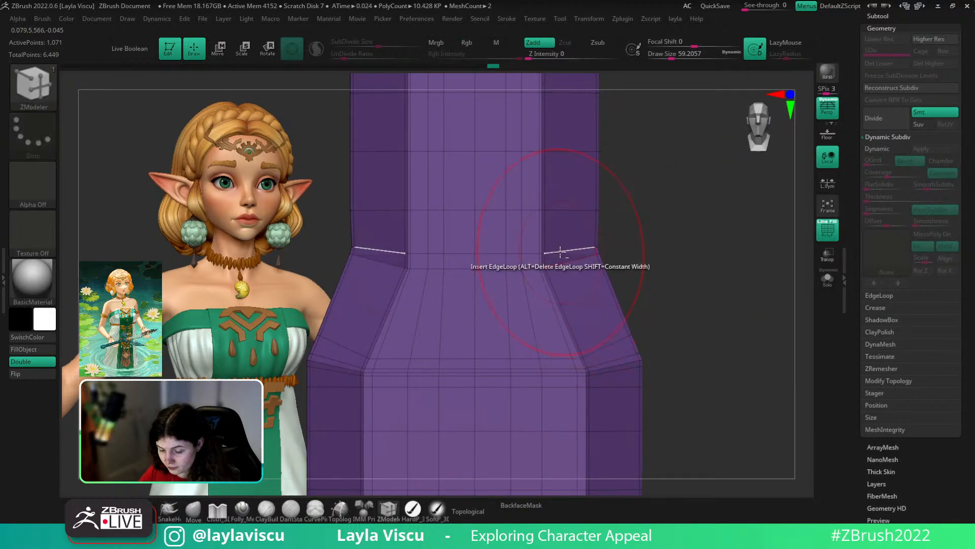
pyautogui.keyDown('alt'); pyautogui.click(552, 281); pyautogui.keyUp('alt')
pyautogui.hotkey('ctrl', 'z')
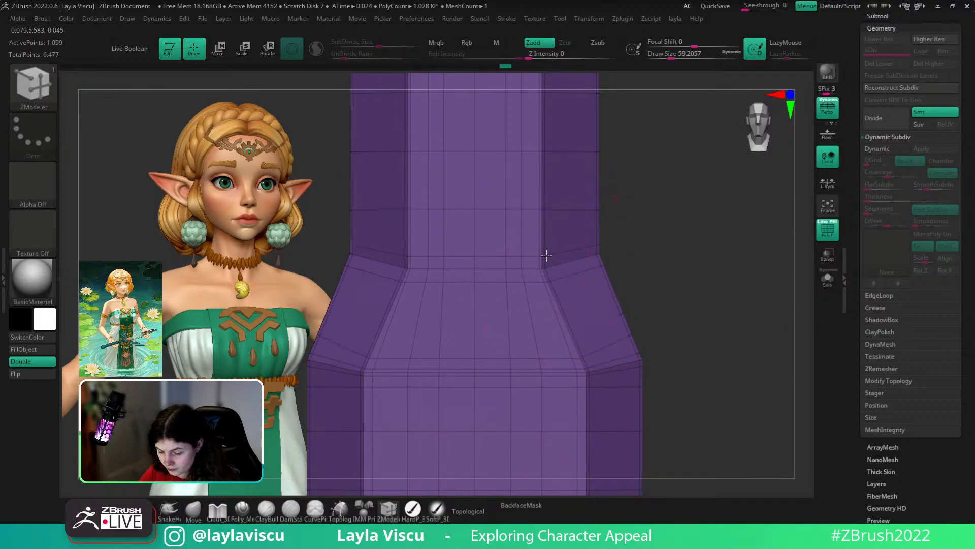
pyautogui.keyDown('alt'); pyautogui.click(548, 250); pyautogui.keyUp('alt')
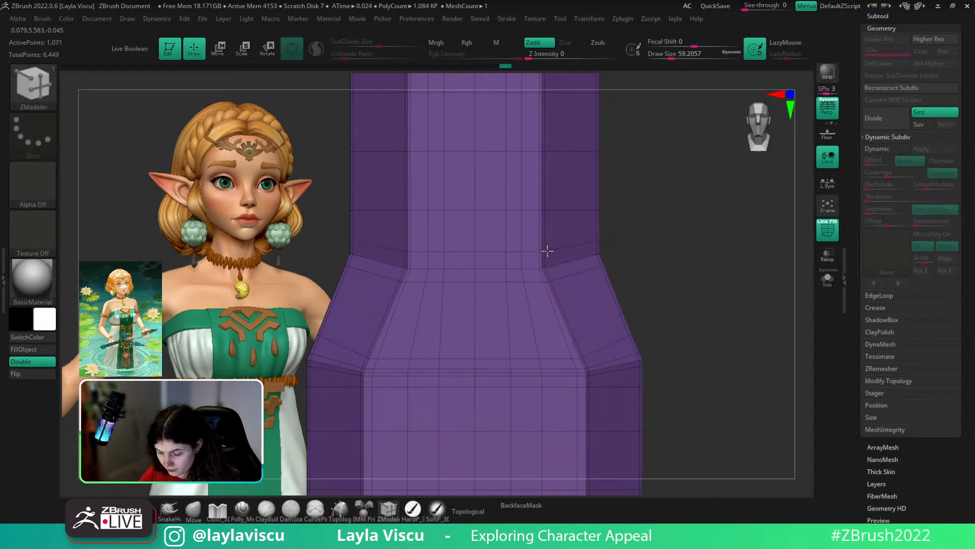
# - Turn the blade's dynamic subdivision back on and hide the wireframe
pyautogui.click(877, 149)
pyautogui.hotkey('shift', 'f')
pyautogui.keyDown('ctrl'); pyautogui.moveTo(641, 272); pyautogui.dragTo(608, 347, button='right'); pyautogui.keyUp('ctrl')
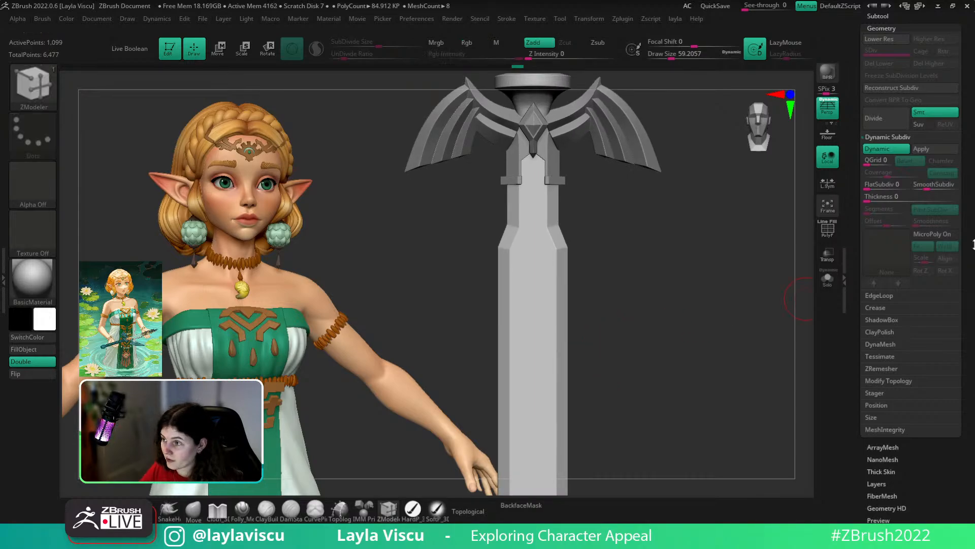
# - Recall the saved Cust1 view and toggle the sword reference image over the canvas to compare the blade
pyautogui.scroll(5, 904, 198)
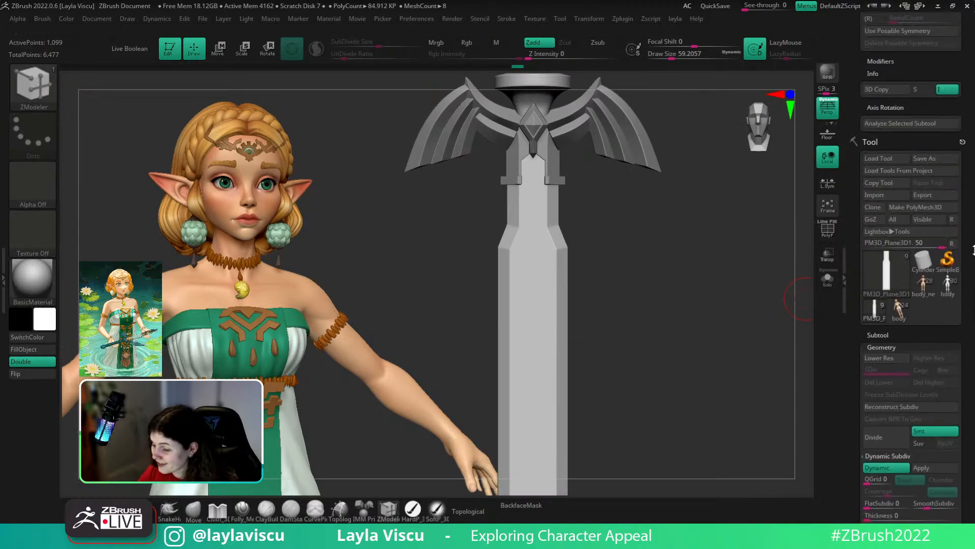
pyautogui.moveTo(974, 30); pyautogui.dragTo(973, 275)
pyautogui.moveTo(974, 15); pyautogui.dragTo(974, 246)
pyautogui.click(925, 134)
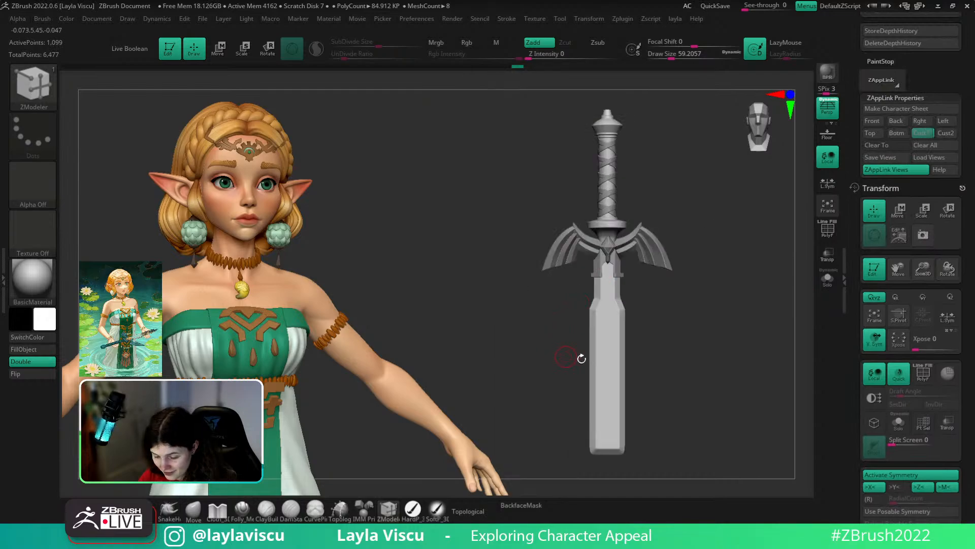
pyautogui.hotkey('shift', 'z')
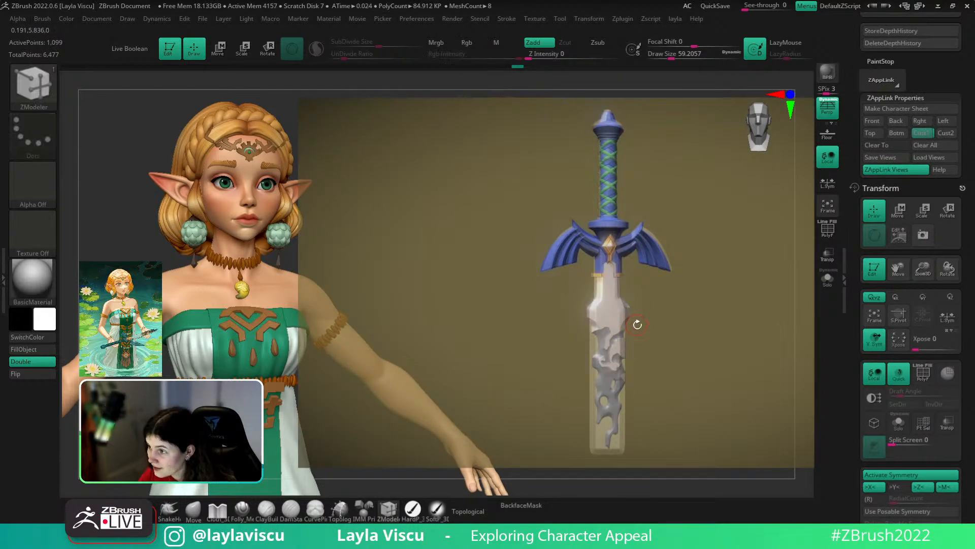
pyautogui.hotkey('shift', 'z')
# - Show the blade's wireframe and mask the mesh so that only its side edges below the narrow neck stay free
pyautogui.keyDown('ctrl'); pyautogui.moveTo(678, 378); pyautogui.dragTo(685, 364, button='right'); pyautogui.keyUp('ctrl')
pyautogui.hotkey('shift', 'f')
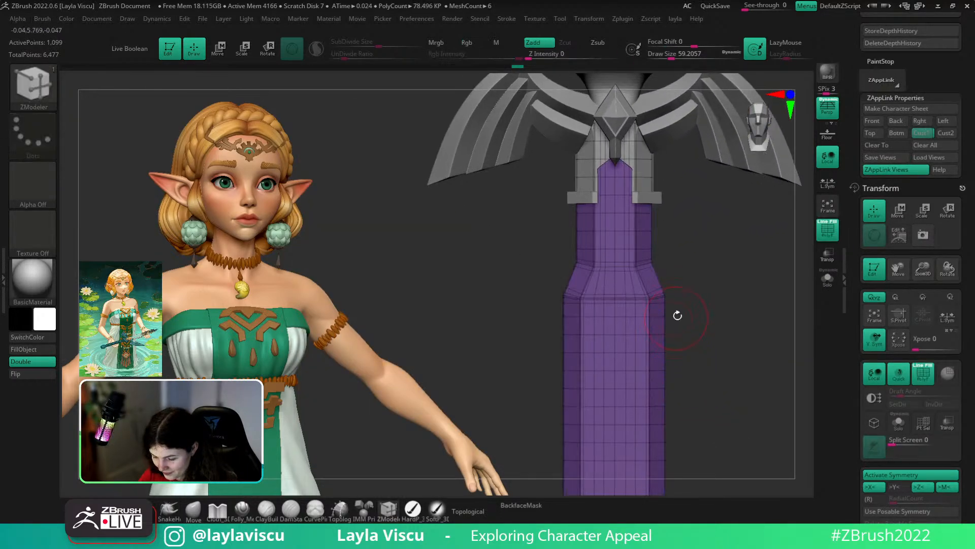
pyautogui.keyDown('ctrl'); pyautogui.moveTo(677, 316); pyautogui.dragTo(670, 223, button='right'); pyautogui.keyUp('ctrl')
pyautogui.keyDown('ctrl'); pyautogui.moveTo(653, 254); pyautogui.dragTo(637, 459); pyautogui.keyUp('ctrl')
pyautogui.keyDown('ctrl'); pyautogui.click(660, 172); pyautogui.keyUp('ctrl')
pyautogui.keyDown('ctrl'); pyautogui.moveTo(663, 186); pyautogui.dragTo(663, 426); pyautogui.keyUp('ctrl')
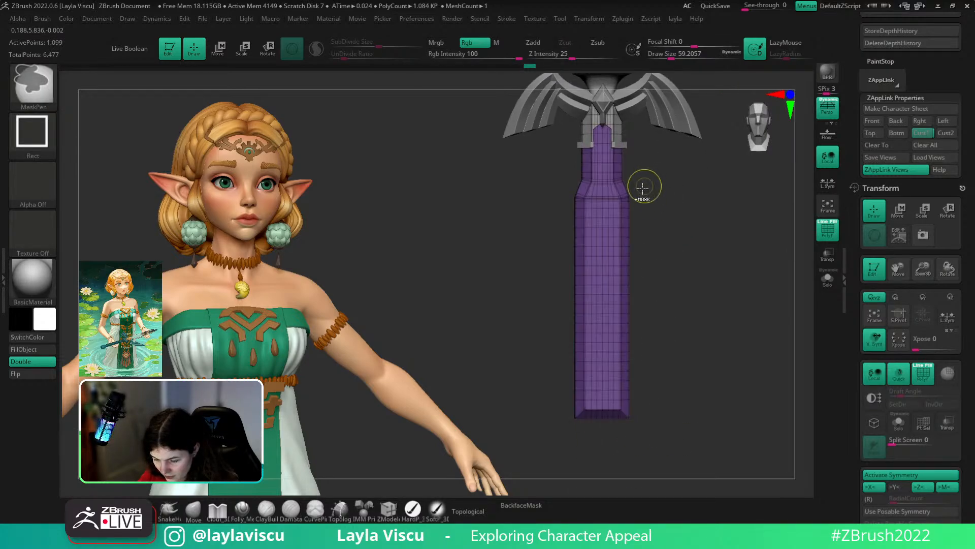
pyautogui.keyDown('ctrl'); pyautogui.moveTo(650, 181); pyautogui.dragTo(617, 455); pyautogui.keyUp('ctrl')
pyautogui.keyDown('ctrl'); pyautogui.moveTo(645, 159); pyautogui.dragTo(596, 188); pyautogui.keyUp('ctrl')
pyautogui.keyDown('ctrl'); pyautogui.click(660, 187); pyautogui.keyUp('ctrl')
# - Move the unmasked side edges of the blade outward along X to widen it below the neck
pyautogui.keyDown('alt'); pyautogui.moveTo(670, 198); pyautogui.dragTo(660, 381); pyautogui.keyUp('alt')
pyautogui.press('w')
pyautogui.click(529, 366)
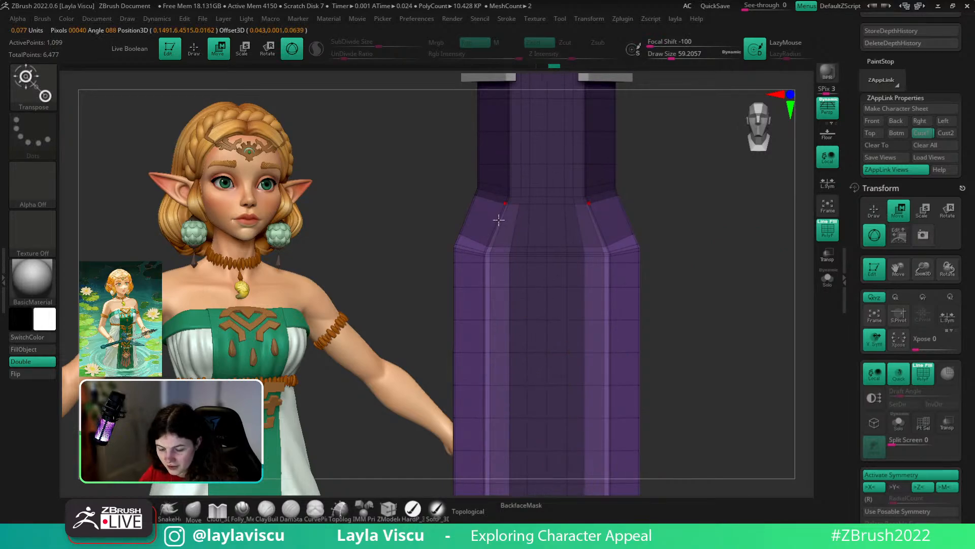
pyautogui.click(454, 262)
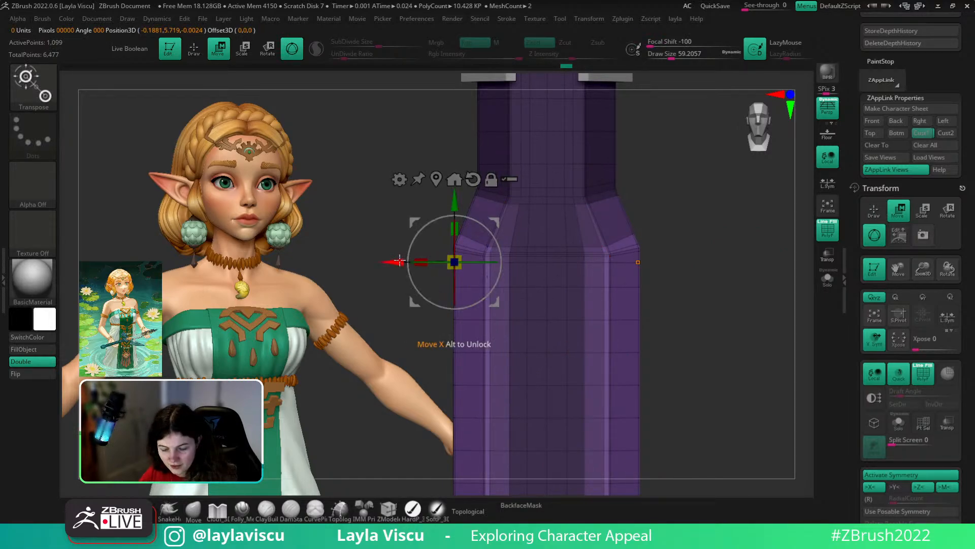
pyautogui.moveTo(401, 262); pyautogui.dragTo(388, 262)
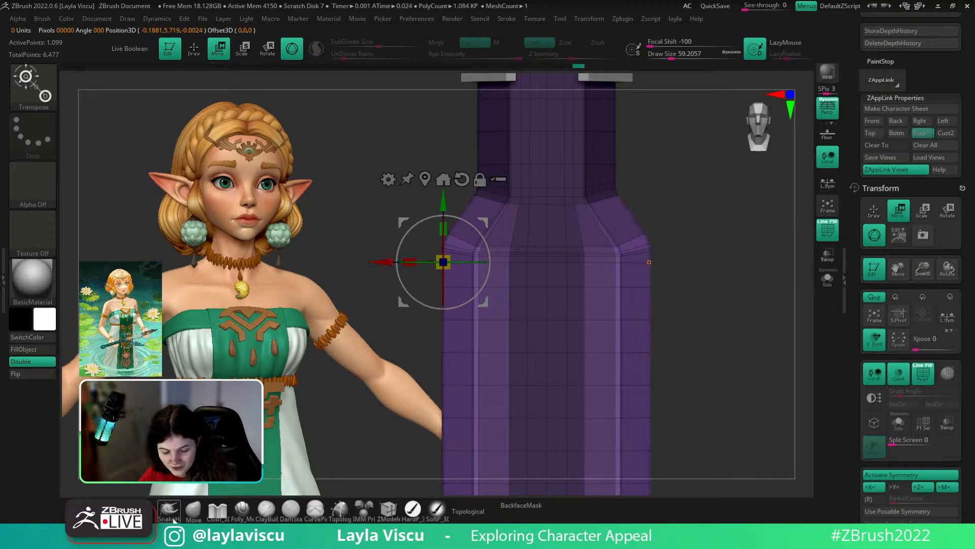
# - Delete the edge loop around the lower end of the blade's sloped flare with ZModeler
pyautogui.click(388, 510)
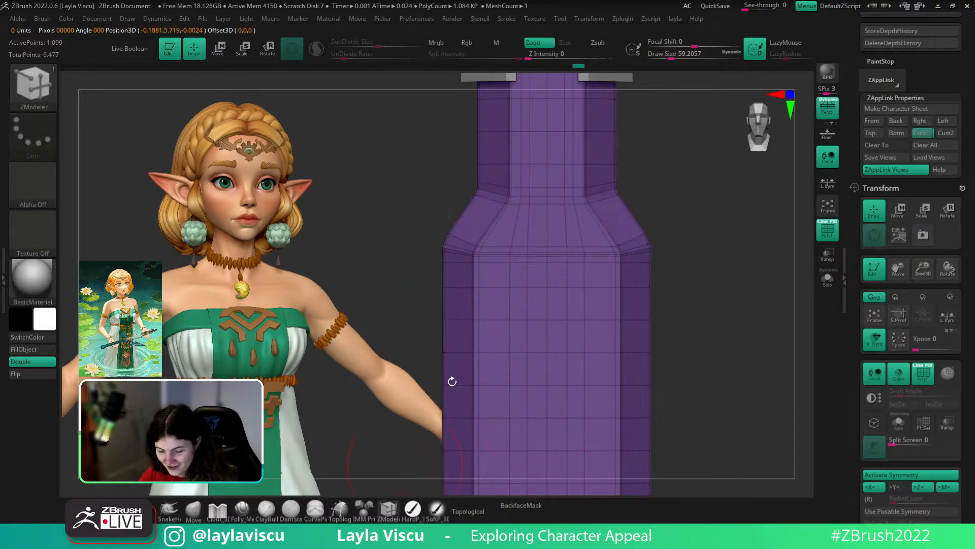
pyautogui.keyDown('ctrl'); pyautogui.moveTo(452, 381); pyautogui.dragTo(527, 251, button='right'); pyautogui.keyUp('ctrl')
pyautogui.keyDown('alt'); pyautogui.click(439, 248); pyautogui.keyUp('alt')
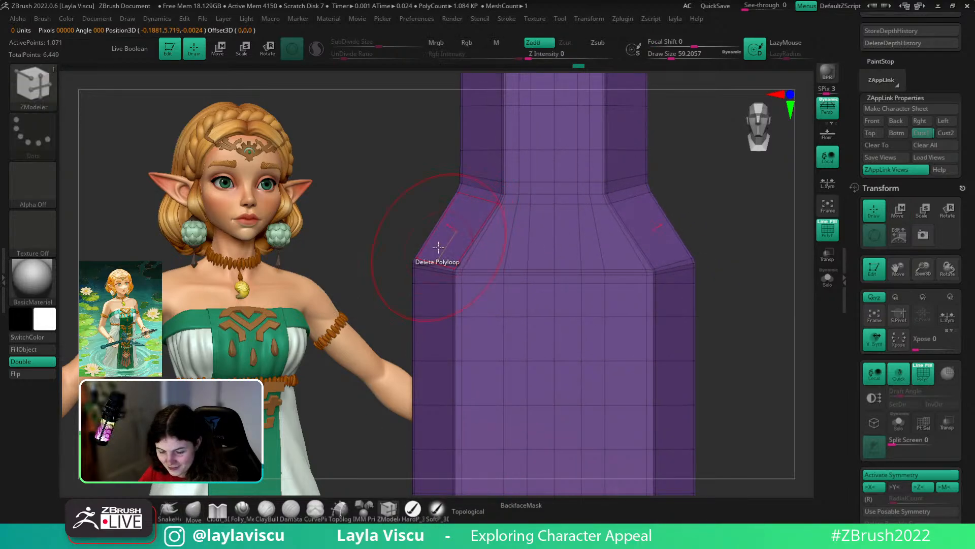
pyautogui.keyDown('ctrl'); pyautogui.moveTo(747, 285); pyautogui.dragTo(640, 303, button='right'); pyautogui.keyUp('ctrl')
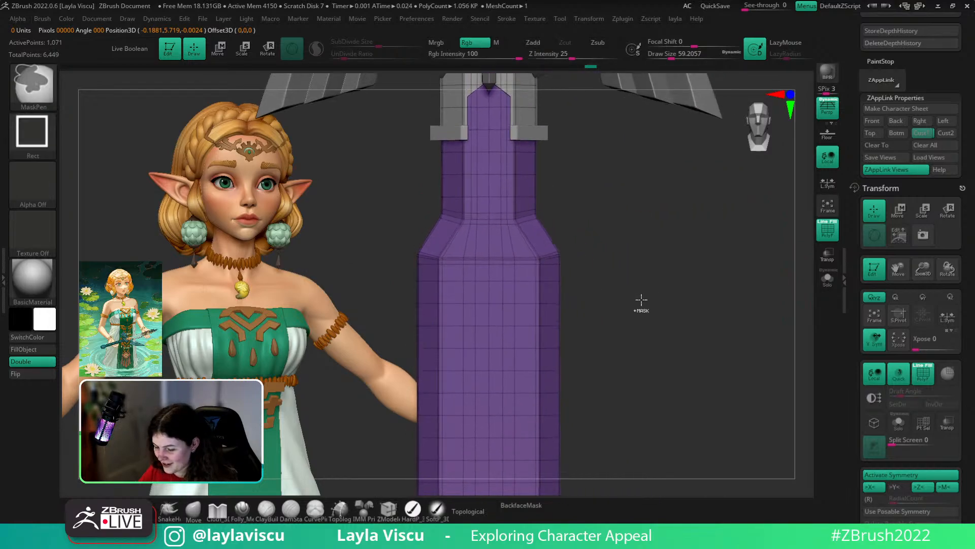
# - Check the sword's silhouette in the saved Cust1 view and undo the last edge loop deletion
pyautogui.hotkey('shift', 'f')
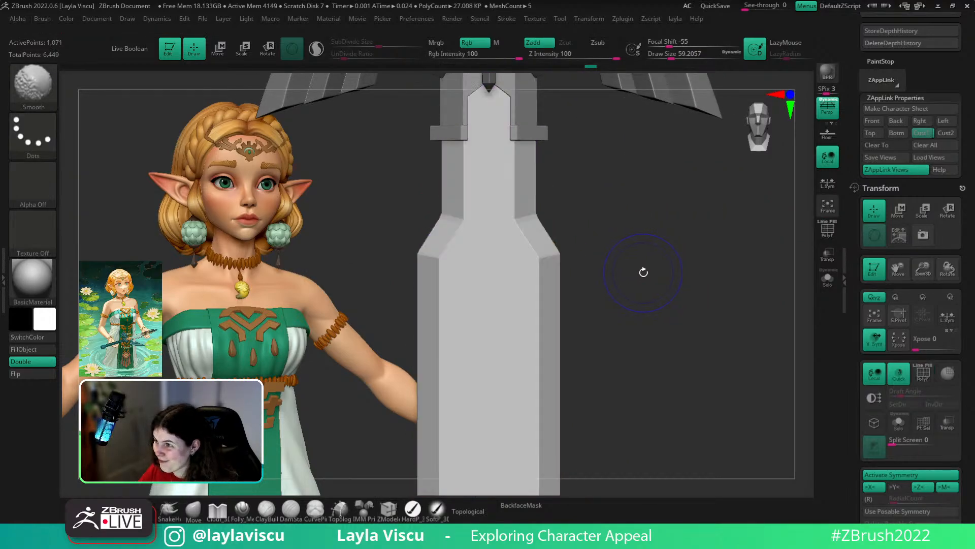
pyautogui.hotkey('shift', 'f')
pyautogui.hotkey('shift', 'f')
pyautogui.click(921, 134)
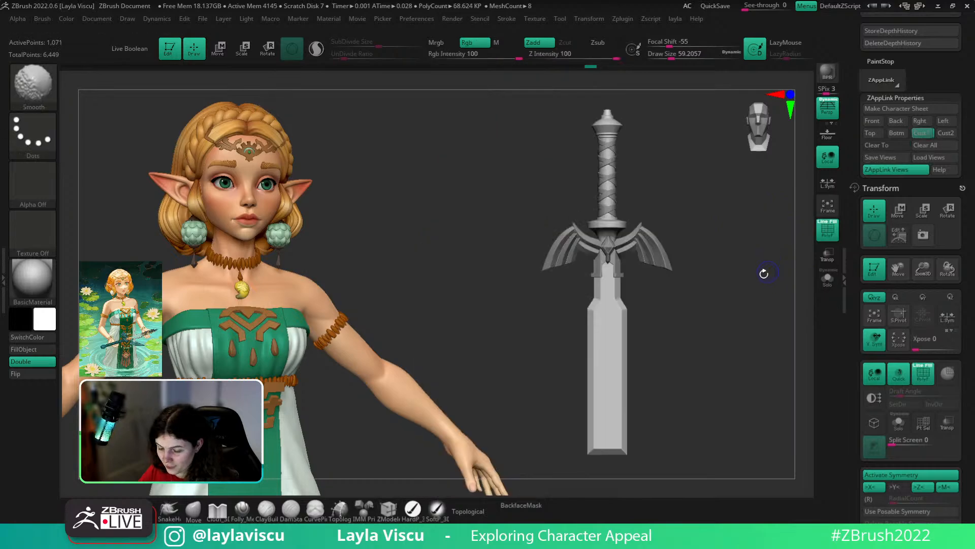
pyautogui.hotkey('shift', 'f')
pyautogui.hotkey('shift', 'f')
pyautogui.hotkey('shift', 'f')
pyautogui.hotkey('shift', 'f')
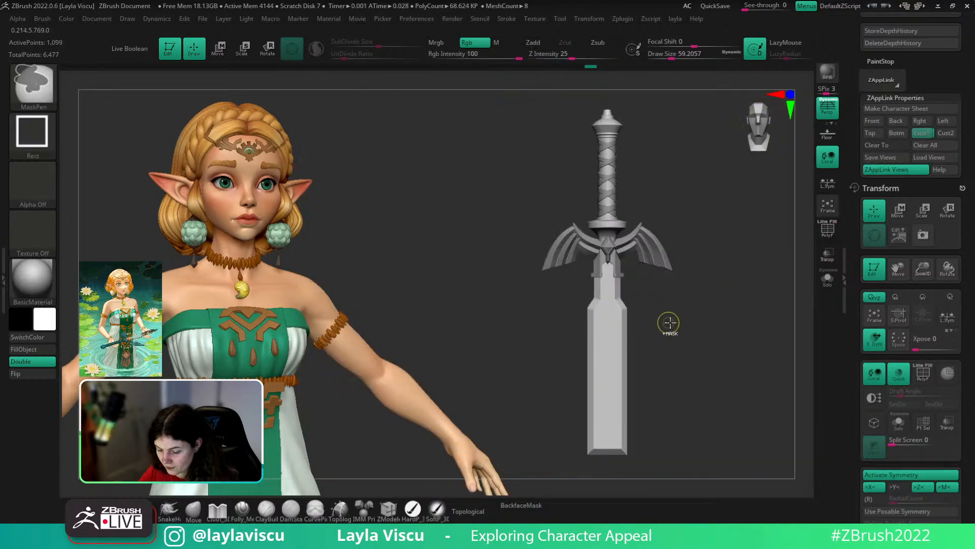
# - Delete the extra edge loop at the wide corners of the blade's flare and show the wireframe
pyautogui.keyDown('ctrl'); pyautogui.moveTo(659, 326); pyautogui.dragTo(703, 257, button='right'); pyautogui.keyUp('ctrl')
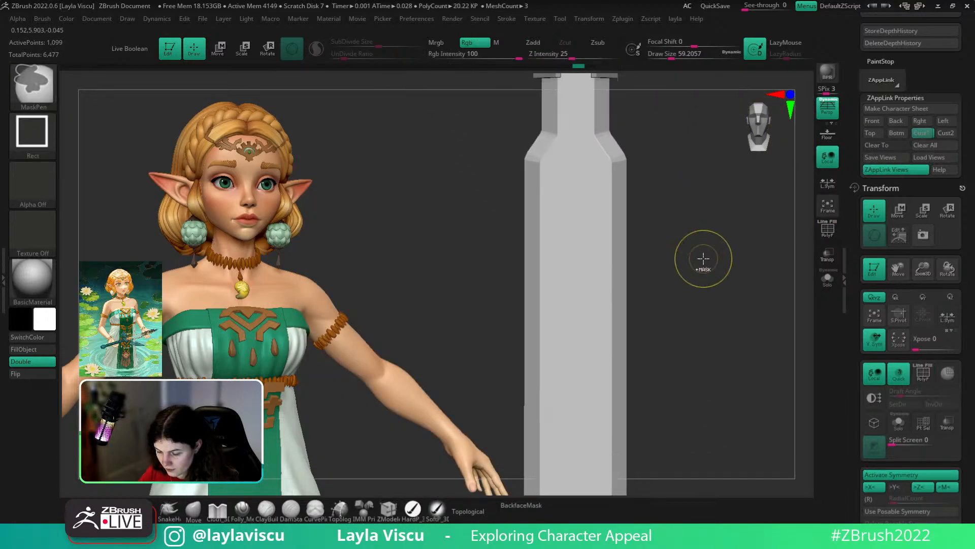
pyautogui.keyDown('alt'); pyautogui.click(621, 156); pyautogui.keyUp('alt')
pyautogui.keyDown('ctrl'); pyautogui.moveTo(623, 154); pyautogui.dragTo(623, 108, button='right'); pyautogui.keyUp('ctrl')
pyautogui.hotkey('shift', 'f')
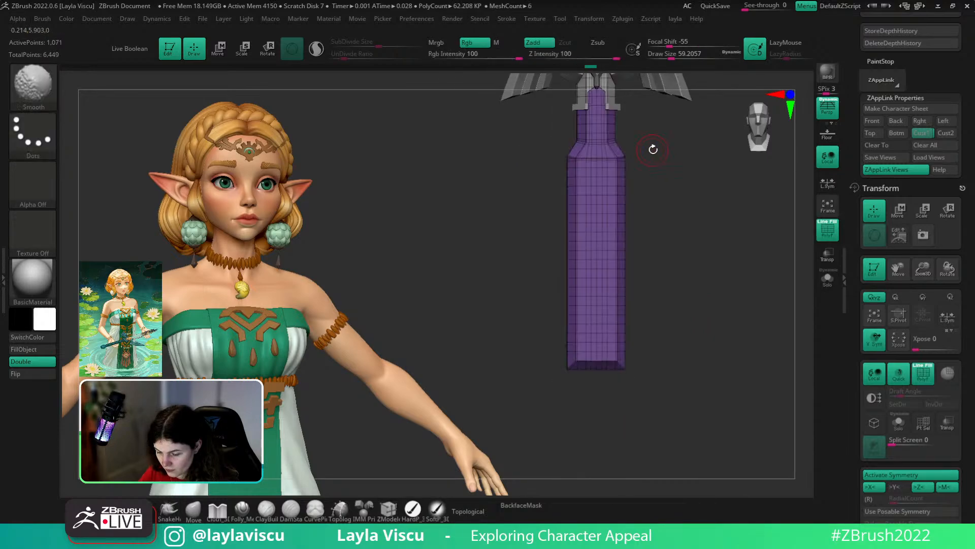
# - Isolate the blade's side edges with a mask, move them slightly outward along X, and clear the mask and wireframe
pyautogui.keyDown('ctrl'); pyautogui.moveTo(654, 143); pyautogui.dragTo(613, 411); pyautogui.keyUp('ctrl')
pyautogui.press('w')
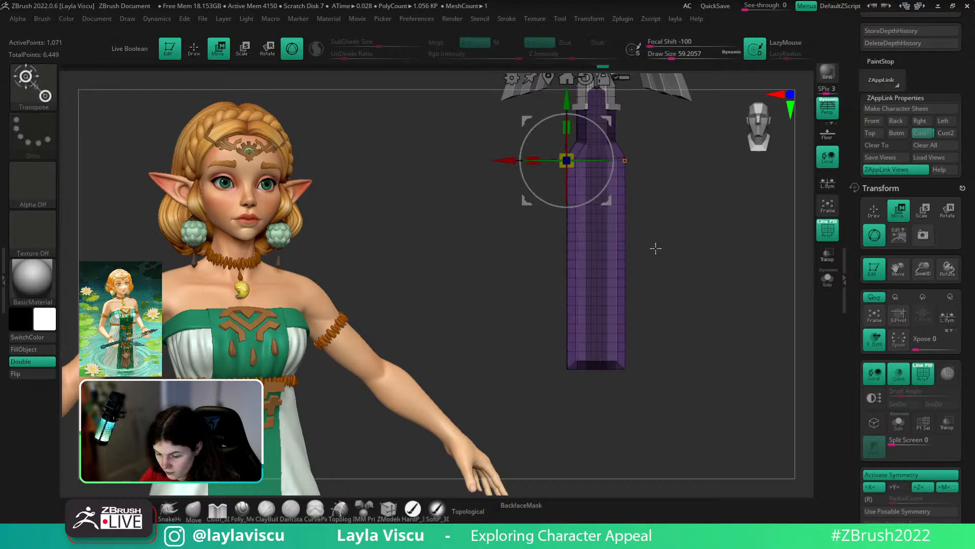
pyautogui.moveTo(507, 160); pyautogui.dragTo(506, 161)
pyautogui.press('q')
pyautogui.keyDown('ctrl'); pyautogui.moveTo(679, 310); pyautogui.dragTo(720, 295); pyautogui.keyUp('ctrl')
pyautogui.hotkey('shift', 'f')
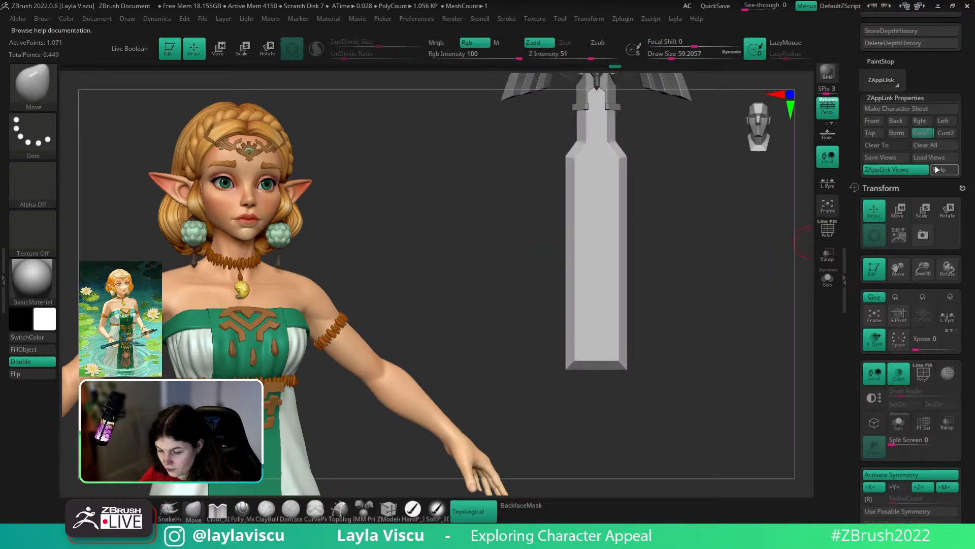
# - Recall the saved Cust1 view and toggle the sword reference image to compare the blade's width and flare
pyautogui.click(922, 134)
pyautogui.hotkey('shift', 'z')
pyautogui.hotkey('shift', 'z')
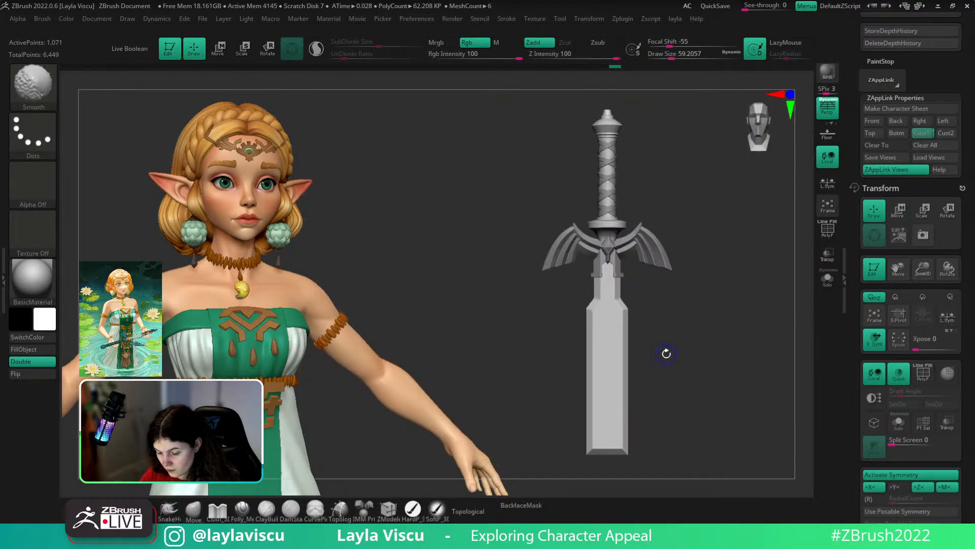
pyautogui.keyDown('ctrl'); pyautogui.moveTo(619, 346); pyautogui.dragTo(681, 344, button='right'); pyautogui.keyUp('ctrl')
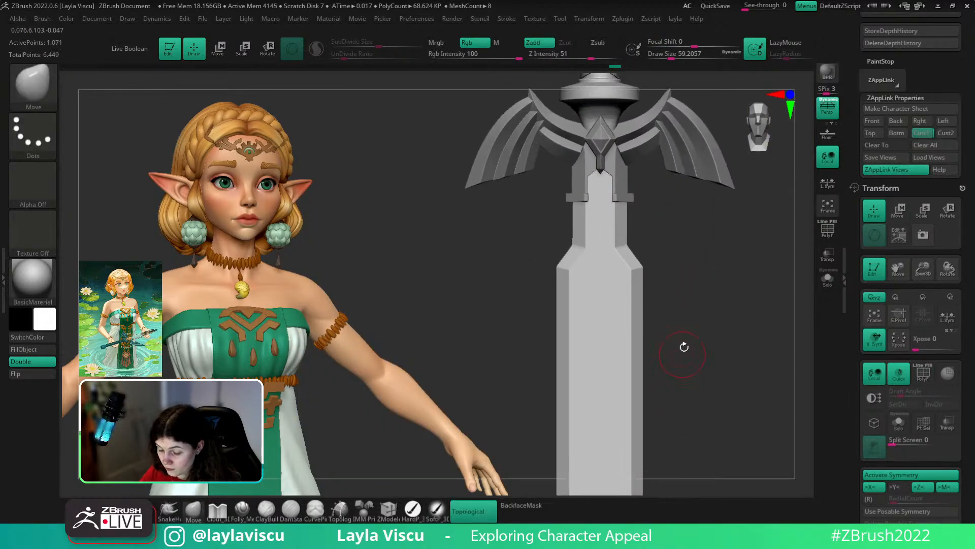
pyautogui.hotkey('shift', 'f')
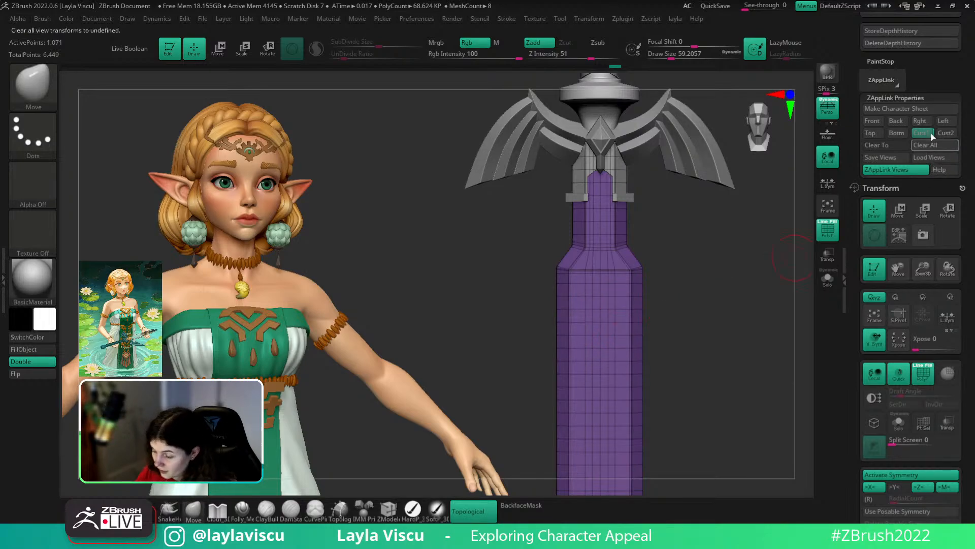
pyautogui.press('f')
pyautogui.hotkey('shift', 'z')
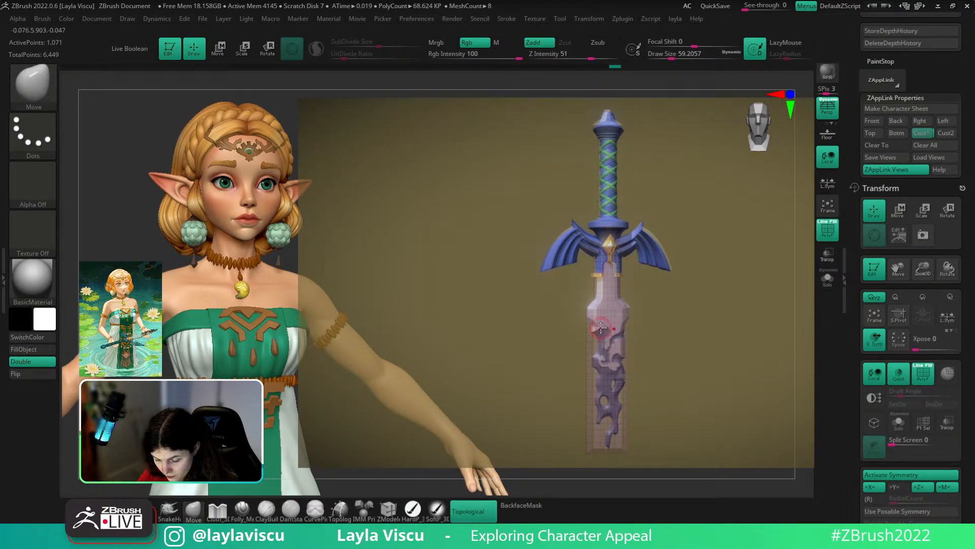
pyautogui.hotkey('shift', 'z')
pyautogui.keyDown('ctrl'); pyautogui.moveTo(688, 350); pyautogui.dragTo(681, 431, button='right'); pyautogui.keyUp('ctrl')
pyautogui.click(394, 511)
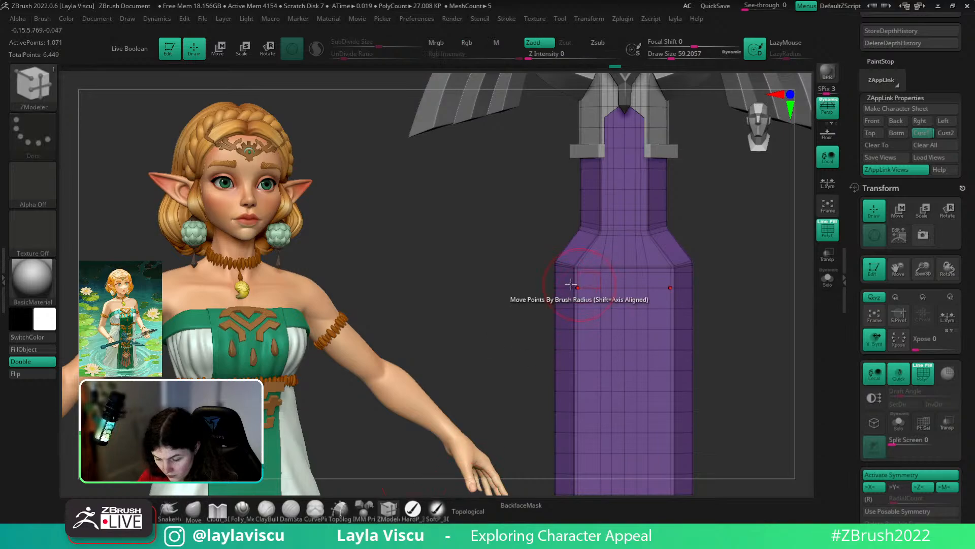
pyautogui.press('space')
pyautogui.click(435, 289)
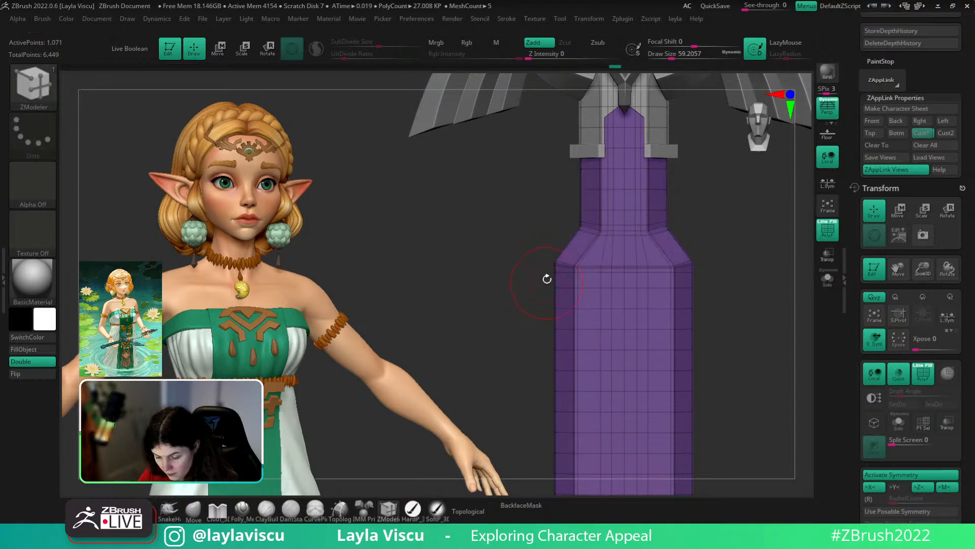
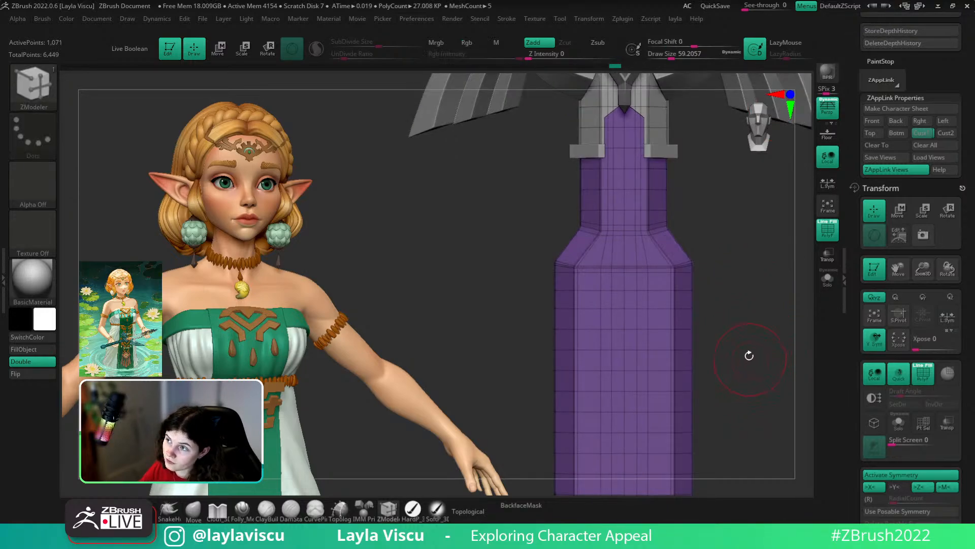
pyautogui.keyDown('alt'); pyautogui.moveTo(743, 354); pyautogui.dragTo(657, 295); pyautogui.keyUp('alt')
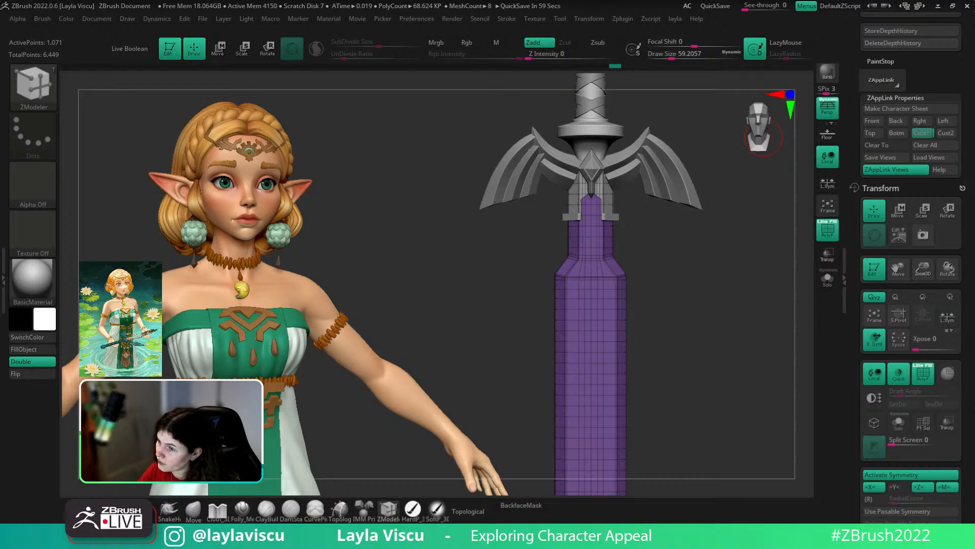
pyautogui.moveTo(730, 356); pyautogui.dragTo(726, 363)
pyautogui.keyDown('ctrl'); pyautogui.moveTo(618, 322); pyautogui.dragTo(625, 339, button='right'); pyautogui.keyUp('ctrl')
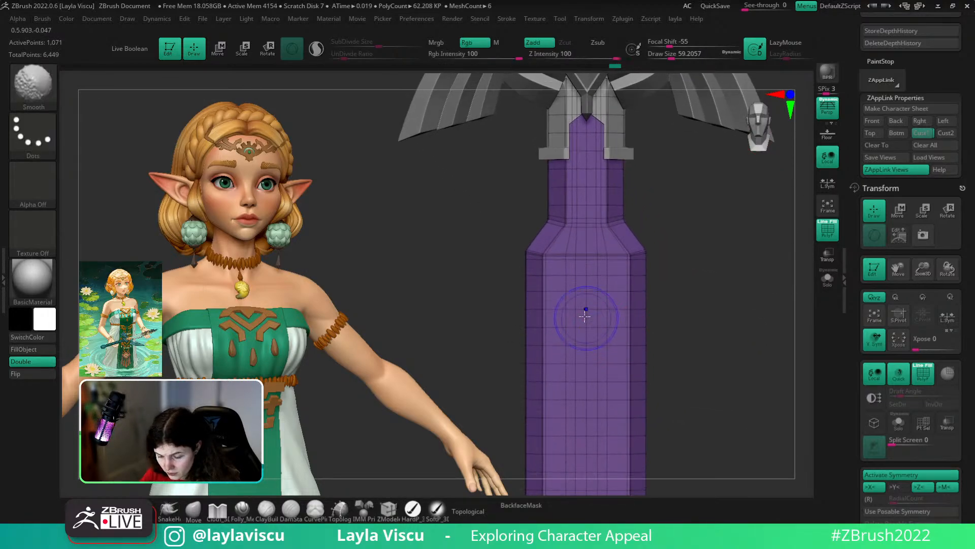
# - In the Cust1 view over the reference, mask the upper blade, narrow the part below the flare and move it down about 0.0541
pyautogui.click(922, 133)
pyautogui.hotkey('shift', 'f')
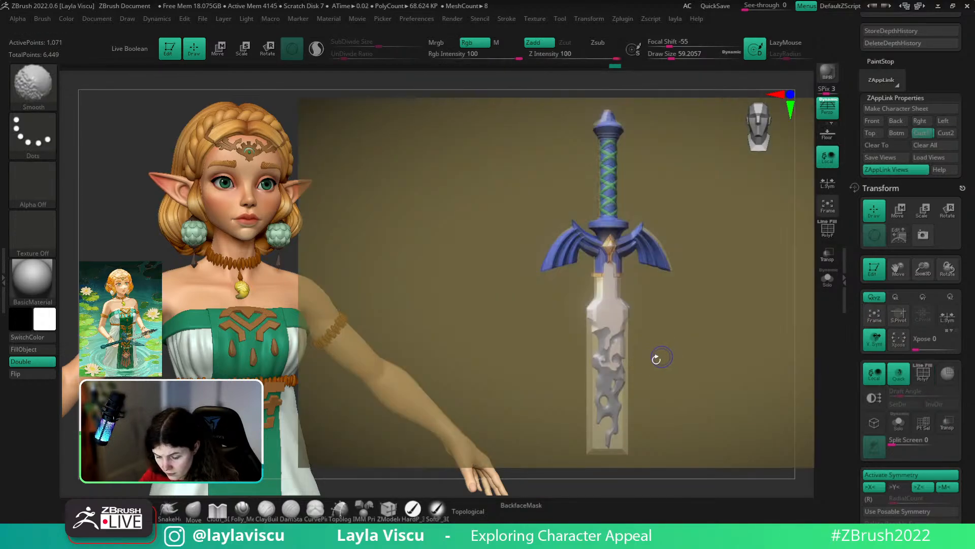
pyautogui.keyDown('ctrl'); pyautogui.moveTo(557, 468); pyautogui.dragTo(729, 319); pyautogui.keyUp('ctrl')
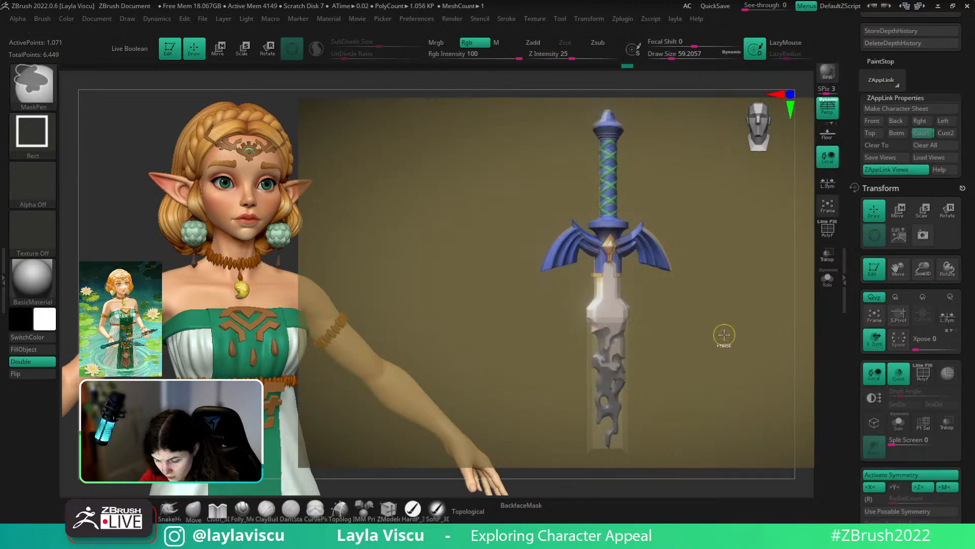
pyautogui.press('w')
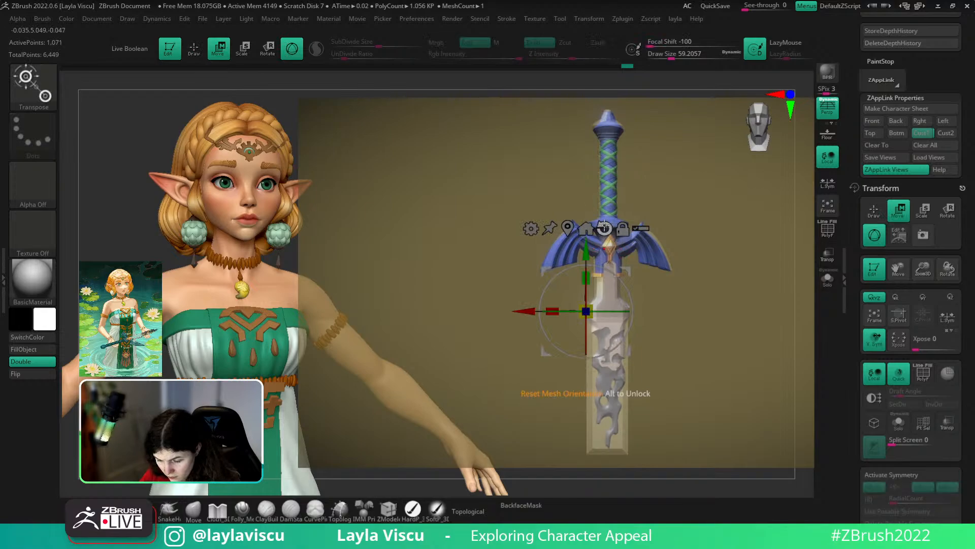
pyautogui.click(585, 228)
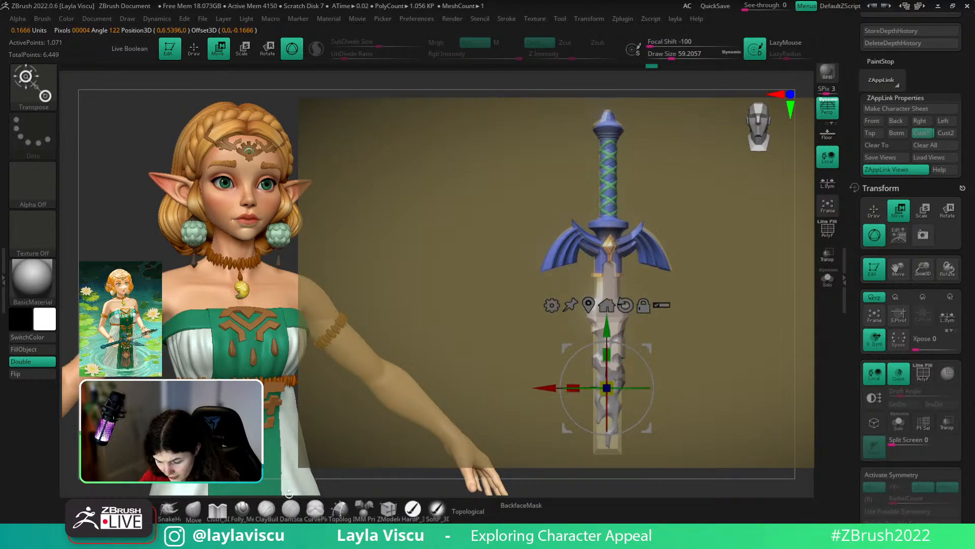
pyautogui.moveTo(601, 323); pyautogui.dragTo(601, 328)
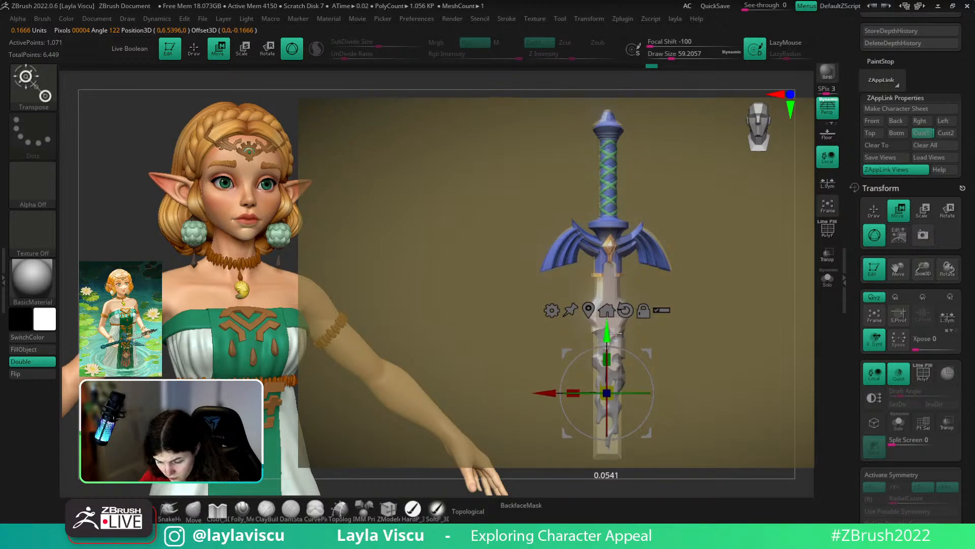
# - Switch to the Move brush and toggle the reference image to compare the narrowed lower blade
pyautogui.click(197, 517)
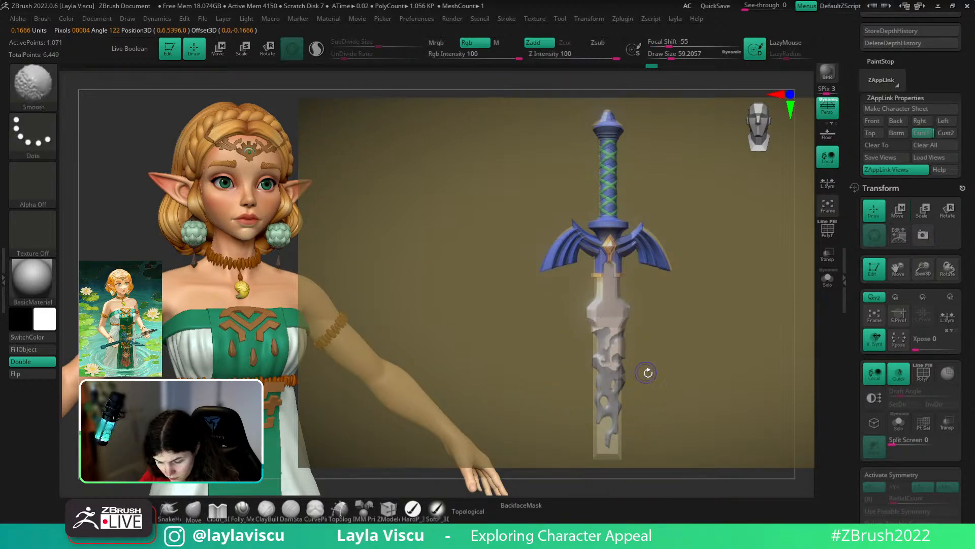
pyautogui.hotkey('shift', 'z')
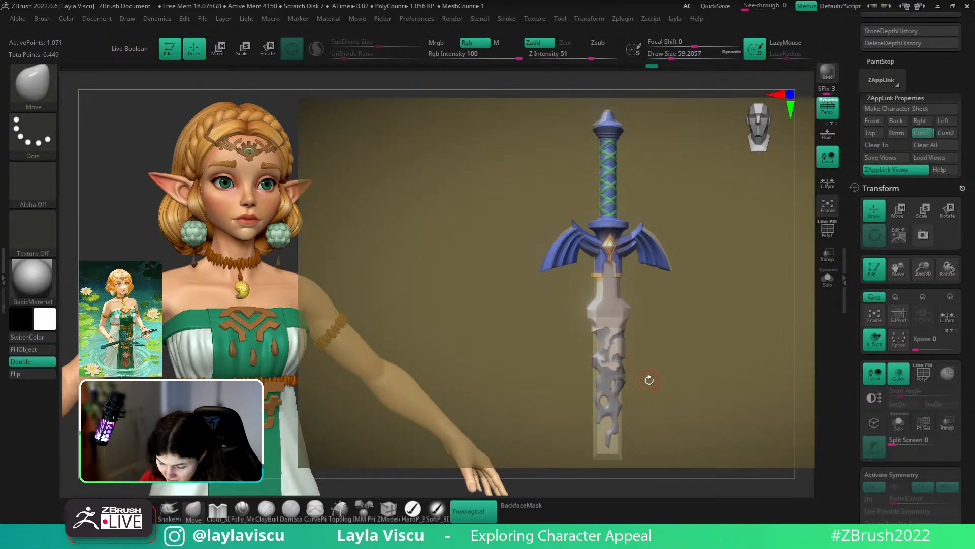
pyautogui.hotkey('shift', 'z')
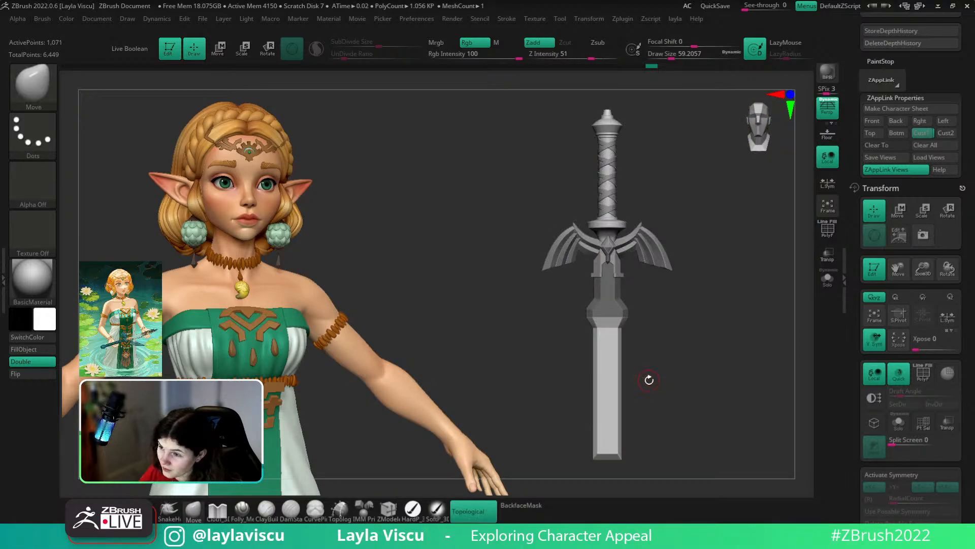
# - Clear the blade's mask, turn symmetry back on and show the wireframe of the lower blade
pyautogui.keyDown('ctrl'); pyautogui.moveTo(609, 366); pyautogui.dragTo(690, 432, button='right'); pyautogui.keyUp('ctrl')
pyautogui.keyDown('ctrl'); pyautogui.moveTo(692, 422); pyautogui.dragTo(704, 432); pyautogui.keyUp('ctrl')
pyautogui.keyDown('ctrl'); pyautogui.moveTo(554, 273); pyautogui.dragTo(597, 294); pyautogui.keyUp('ctrl')
pyautogui.hotkey('ctrl', 'z')
pyautogui.press('x')
pyautogui.hotkey('shift', 'f')
pyautogui.keyDown('ctrl'); pyautogui.moveTo(699, 320); pyautogui.dragTo(725, 178, button='right'); pyautogui.keyUp('ctrl')
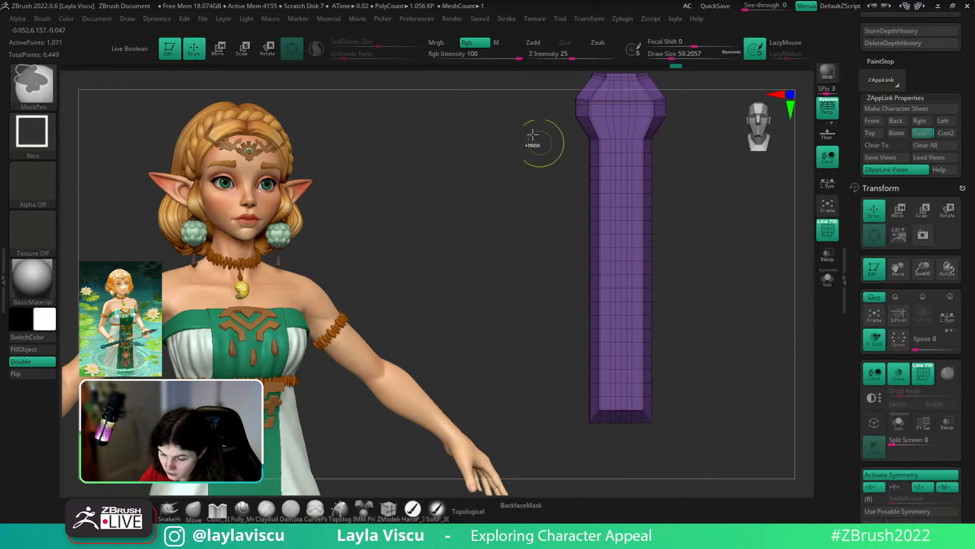
# - Isolate the lower blade's side edges with a mask and move them outward along X to widen it slightly
pyautogui.moveTo(533, 134)
pyautogui.keyDown('ctrl'); pyautogui.mouseDown()
pyautogui.moveTo(590, 229)
pyautogui.moveTo(590, 462)
pyautogui.mouseUp(); pyautogui.keyUp('ctrl')
pyautogui.press('w')
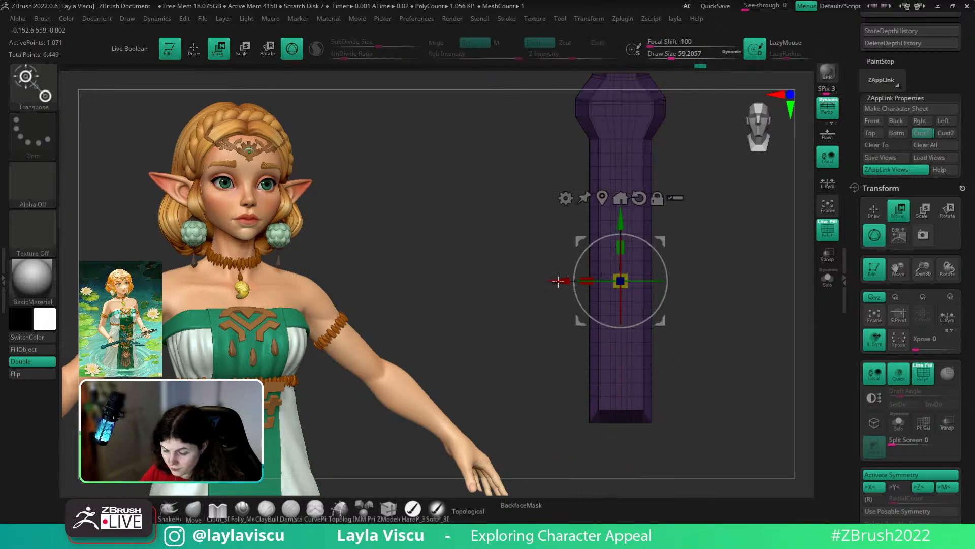
pyautogui.moveTo(558, 281); pyautogui.dragTo(561, 291)
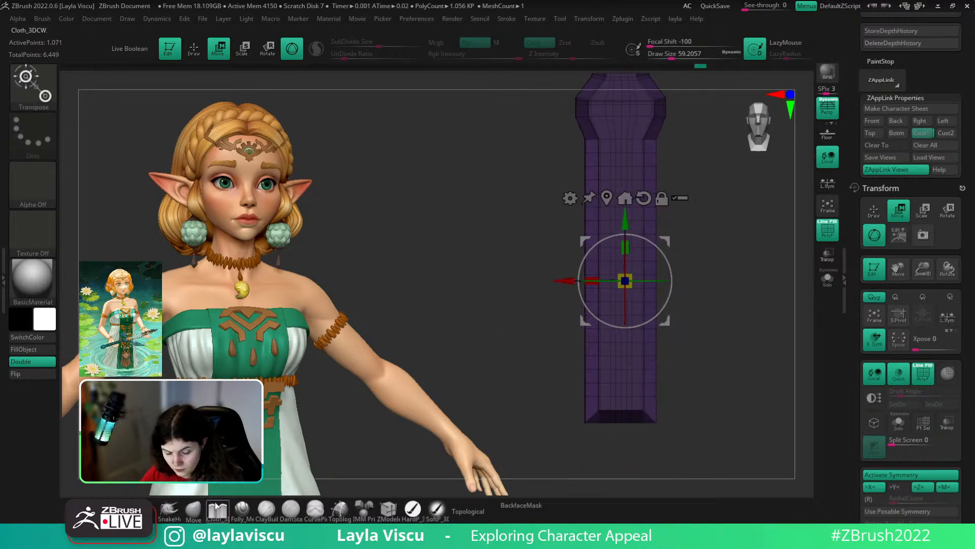
# - Clear the blade's mask, hide the wireframe and compare the whole sword with the reference image in the Cust1 view
pyautogui.press('q')
pyautogui.keyDown('ctrl'); pyautogui.moveTo(436, 333); pyautogui.dragTo(459, 353); pyautogui.keyUp('ctrl')
pyautogui.hotkey('shift', 'f')
pyautogui.click(922, 133)
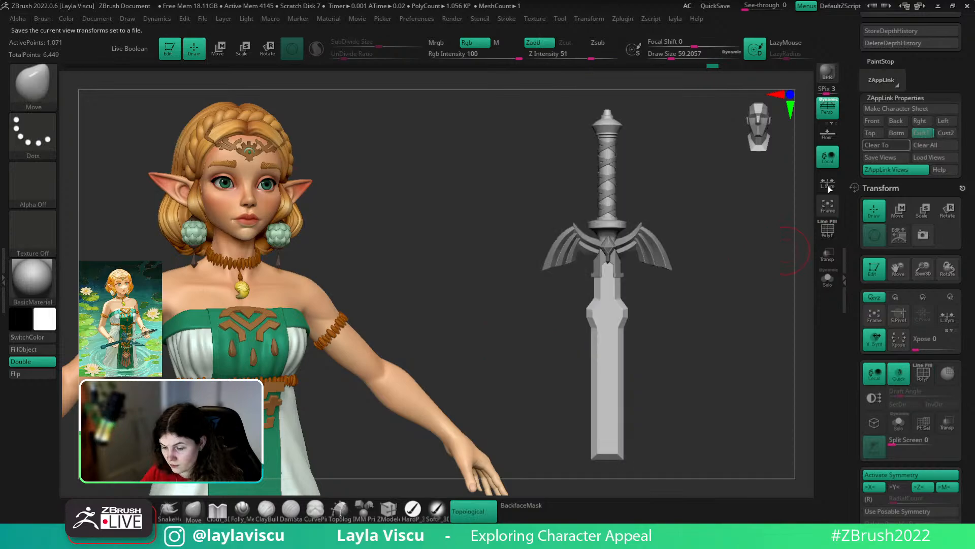
pyautogui.hotkey('shift', 'z')
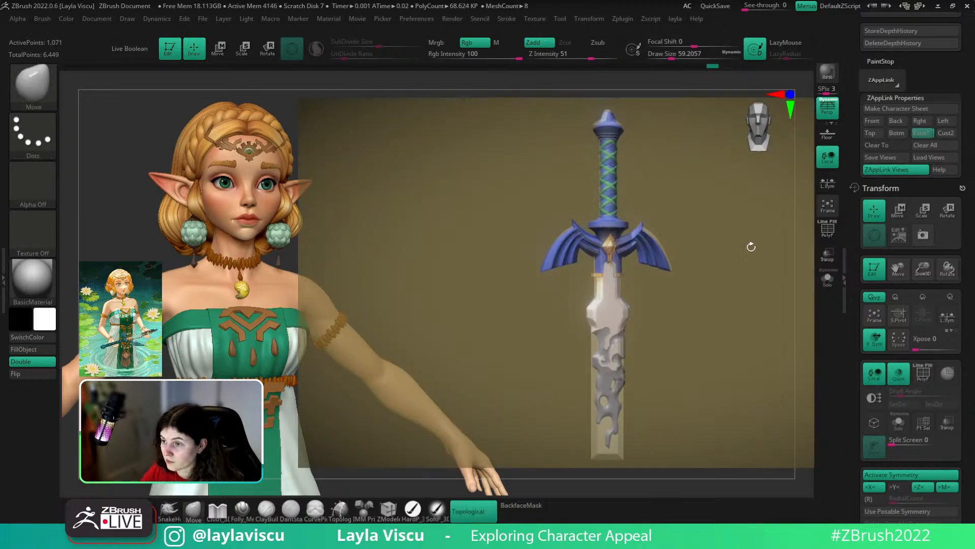
pyautogui.hotkey('shift', 'z')
pyautogui.hotkey('shift', 'z')
pyautogui.hotkey('shift', 'z')
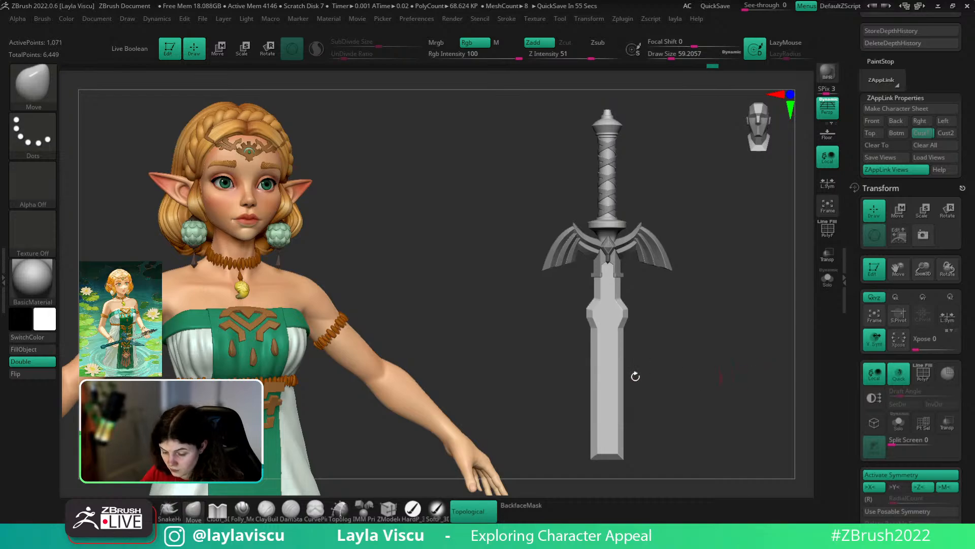
# - Isolate the flare's lower inner corner points with an inverted mask and move them down and slightly inward
pyautogui.hotkey('shift', 'f')
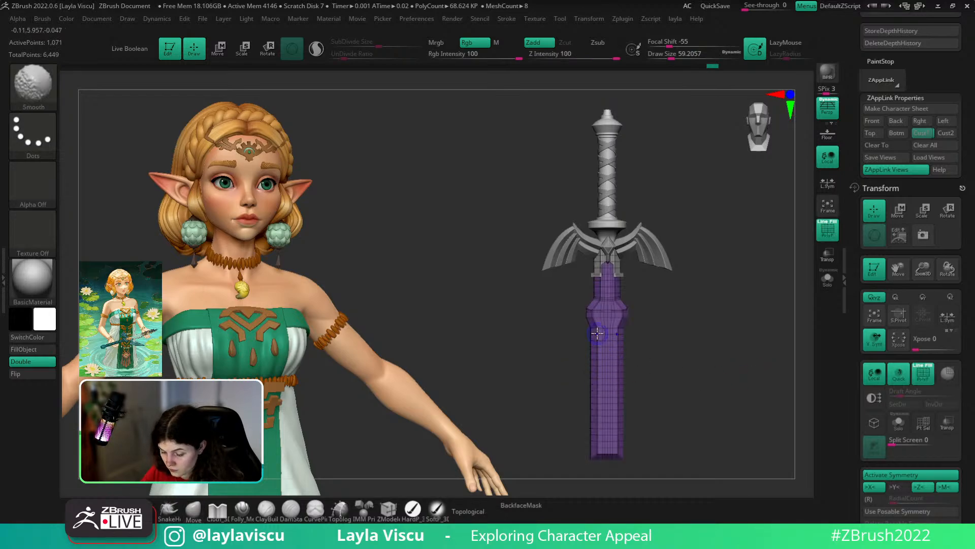
pyautogui.keyDown('ctrl'); pyautogui.moveTo(599, 334); pyautogui.dragTo(733, 451, button='right'); pyautogui.keyUp('ctrl')
pyautogui.keyDown('ctrl'); pyautogui.moveTo(606, 267); pyautogui.dragTo(632, 290, button='right'); pyautogui.keyUp('ctrl')
pyautogui.keyDown('ctrl'); pyautogui.moveTo(627, 265); pyautogui.dragTo(539, 330); pyautogui.keyUp('ctrl')
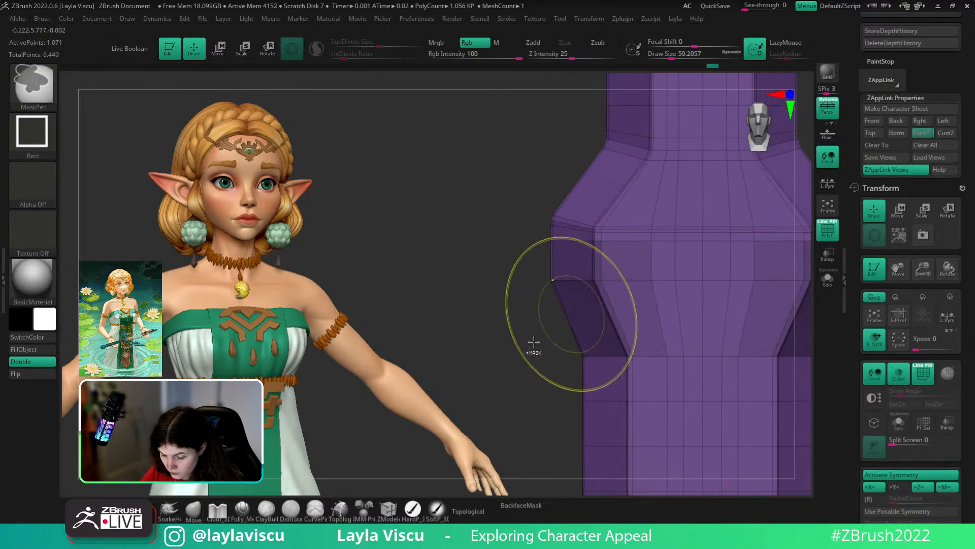
pyautogui.keyDown('ctrl'); pyautogui.click(531, 343); pyautogui.keyUp('ctrl')
pyautogui.press('w')
pyautogui.keyDown('alt'); pyautogui.click(600, 272); pyautogui.keyUp('alt')
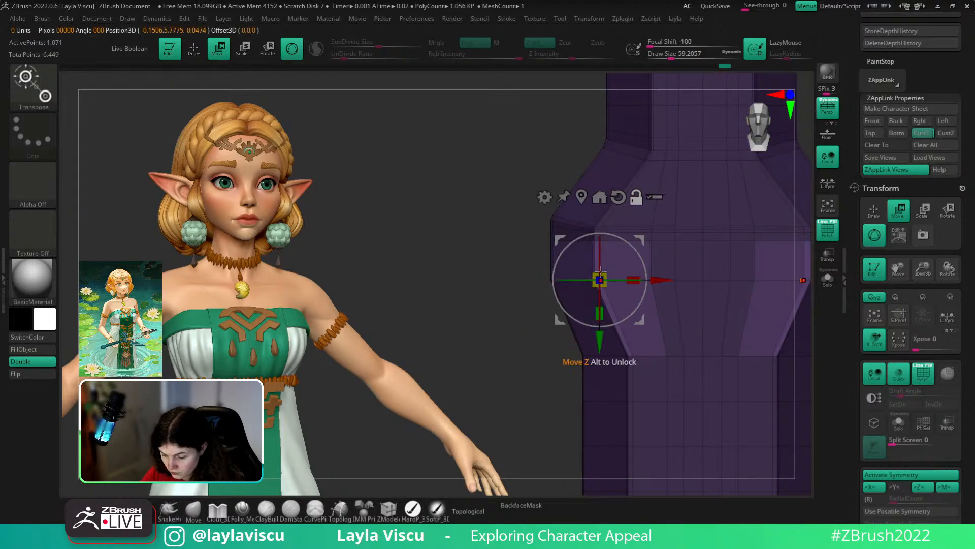
pyautogui.keyDown('alt'); pyautogui.click(617, 198); pyautogui.keyUp('alt')
pyautogui.moveTo(609, 224); pyautogui.dragTo(604, 250)
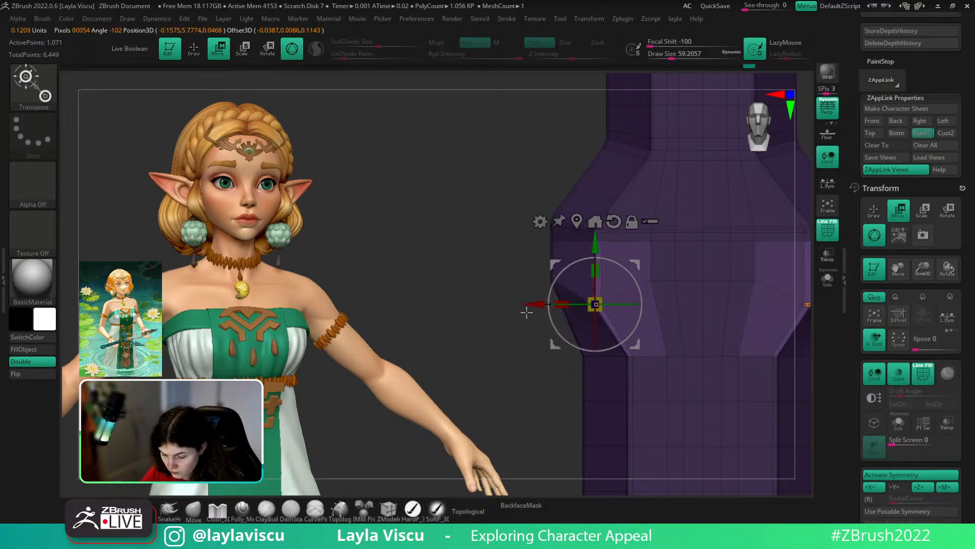
pyautogui.moveTo(527, 312); pyautogui.dragTo(540, 311)
pyautogui.press('q')
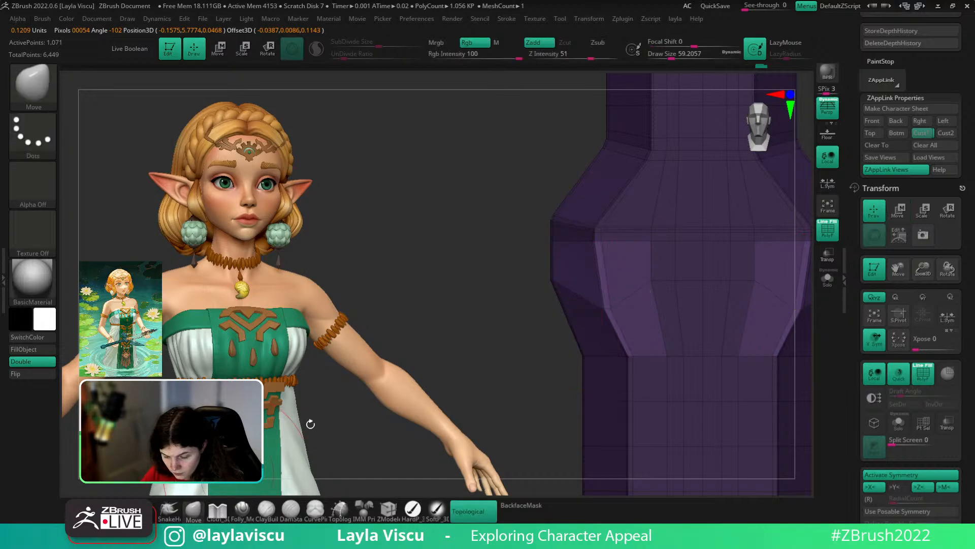
# - Using ZModeler's Insert edge action, delete the horizontal edge loop just below the flare's upper inner edge
pyautogui.click(390, 512)
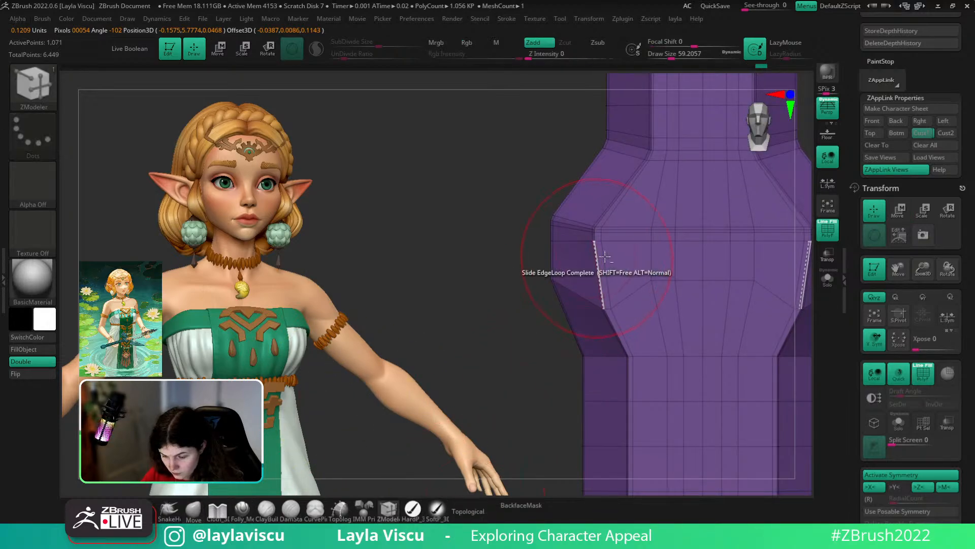
pyautogui.press('space')
pyautogui.click(618, 232)
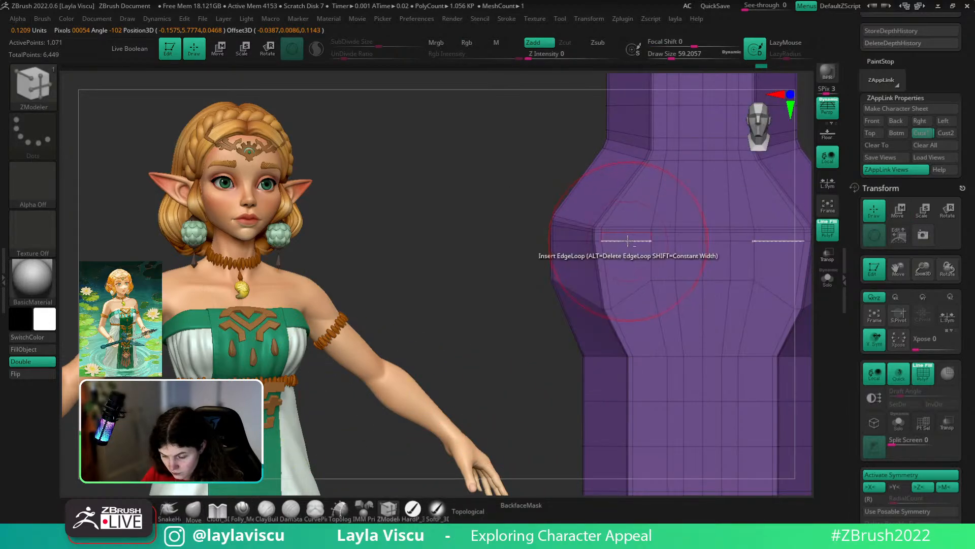
pyautogui.keyDown('alt'); pyautogui.click(628, 240); pyautogui.keyUp('alt')
# - Move the points across the middle of the flare down with ZModeler so they line up with the lowered inner corners
pyautogui.keyDown('ctrl'); pyautogui.moveTo(599, 263); pyautogui.dragTo(611, 285, button='right'); pyautogui.keyUp('ctrl')
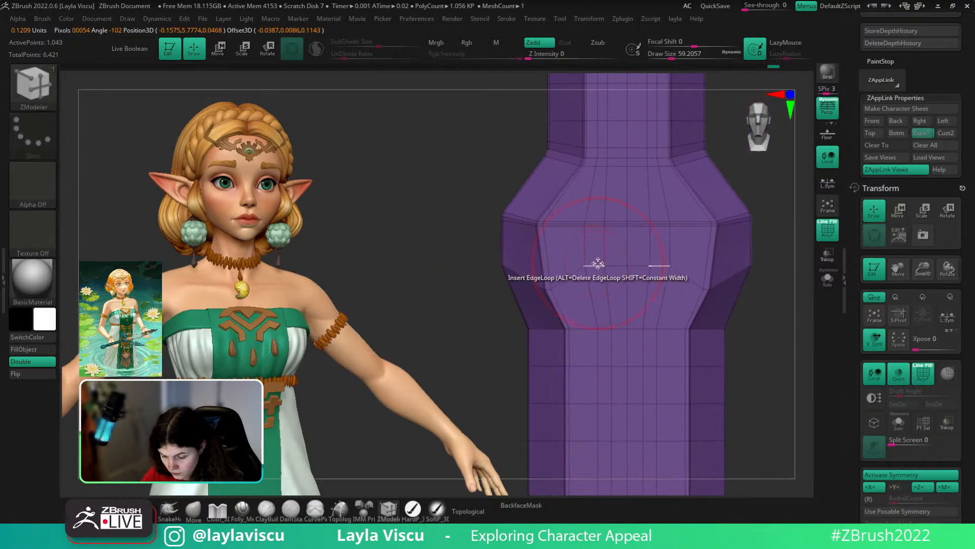
pyautogui.press('space')
pyautogui.click(656, 252)
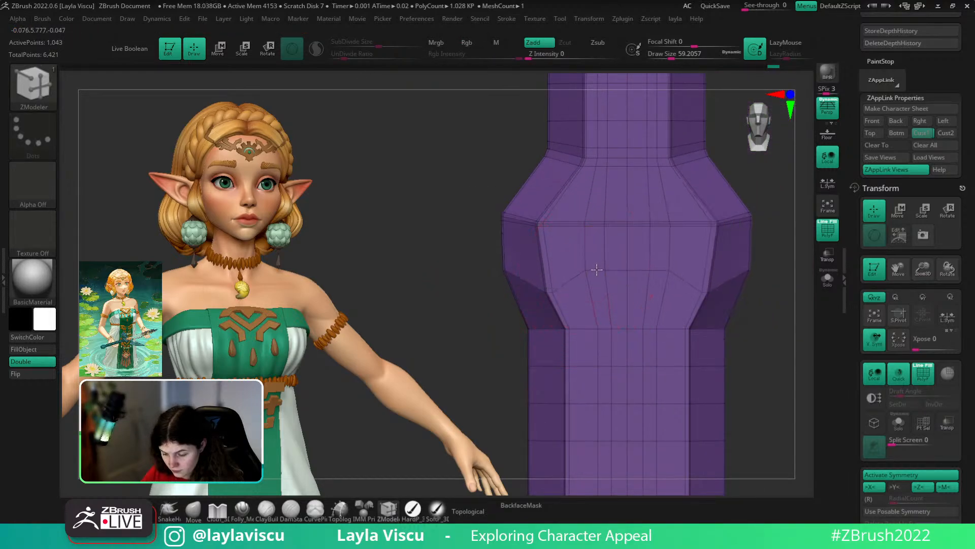
pyautogui.moveTo(597, 269); pyautogui.dragTo(596, 265)
pyautogui.press('space')
pyautogui.click(516, 342)
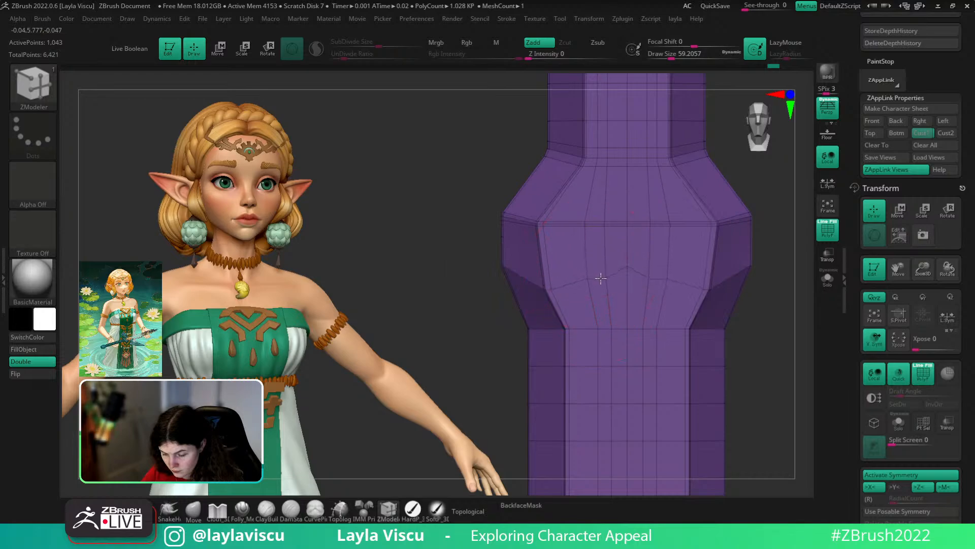
pyautogui.press('space')
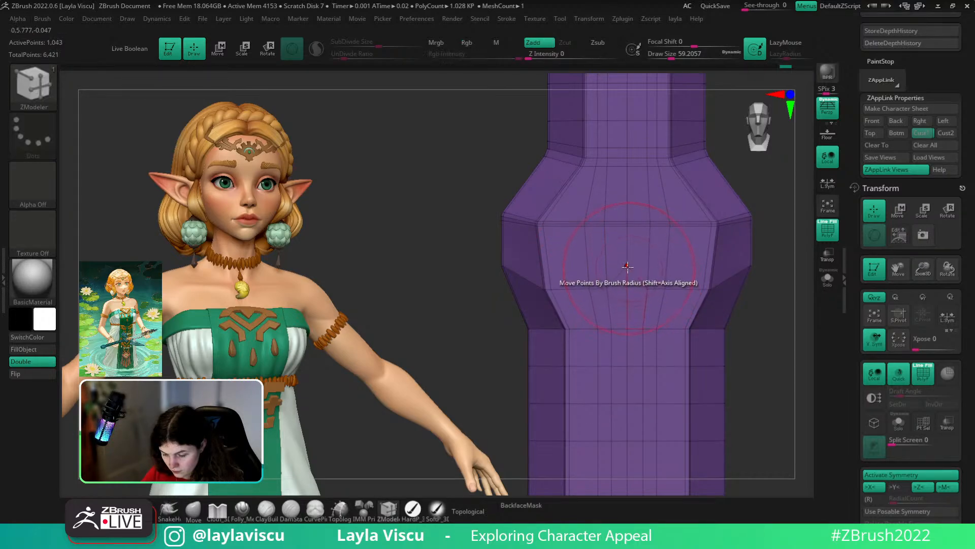
pyautogui.press('space')
pyautogui.click(668, 263)
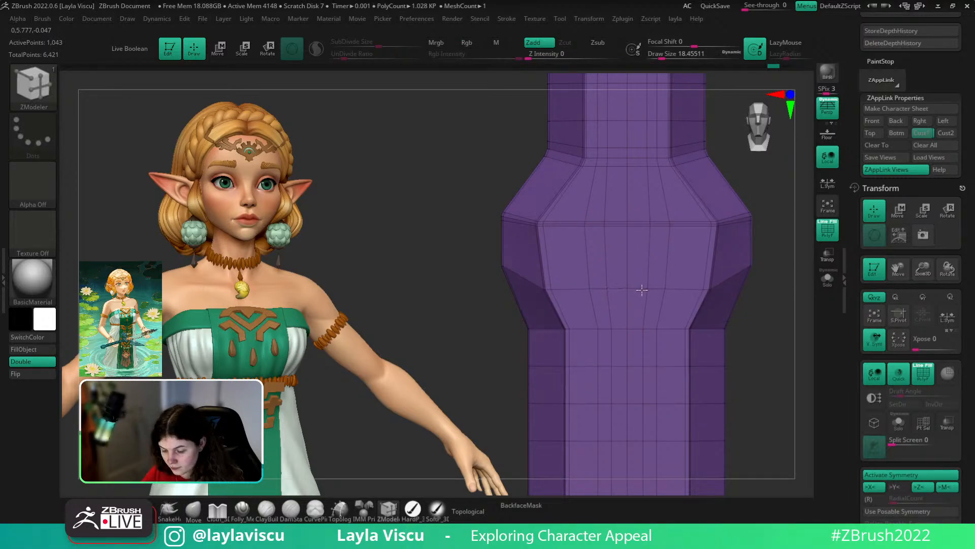
# - Insert a horizontal edge loop across the taper between the flare and the lower blade
pyautogui.keyDown('ctrl'); pyautogui.moveTo(642, 291); pyautogui.dragTo(498, 317, button='right'); pyautogui.keyUp('ctrl')
pyautogui.keyDown('shift'); pyautogui.moveTo(564, 318); pyautogui.dragTo(631, 340); pyautogui.keyUp('shift')
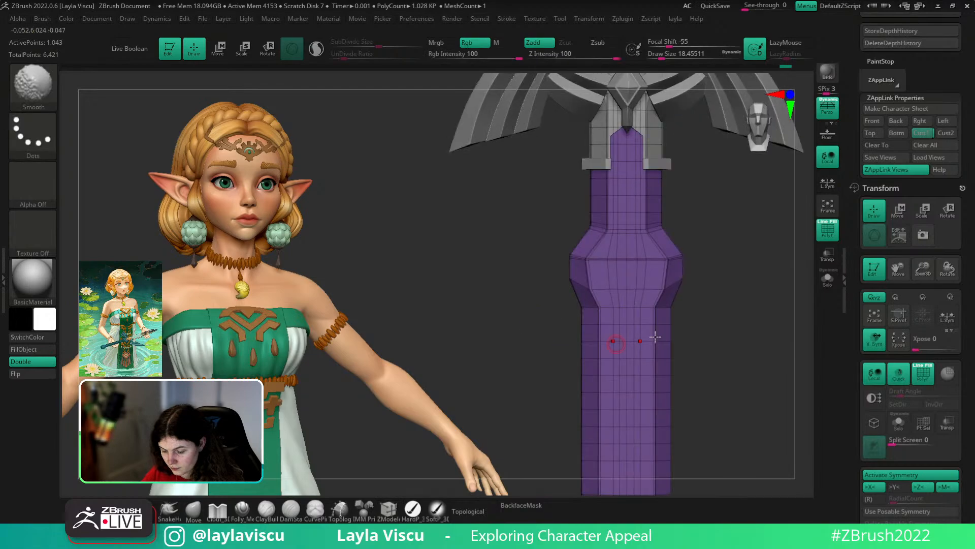
pyautogui.keyDown('alt'); pyautogui.moveTo(706, 306); pyautogui.dragTo(747, 324); pyautogui.keyUp('alt')
pyautogui.keyDown('ctrl'); pyautogui.moveTo(586, 313); pyautogui.dragTo(612, 349, button='right'); pyautogui.keyUp('ctrl')
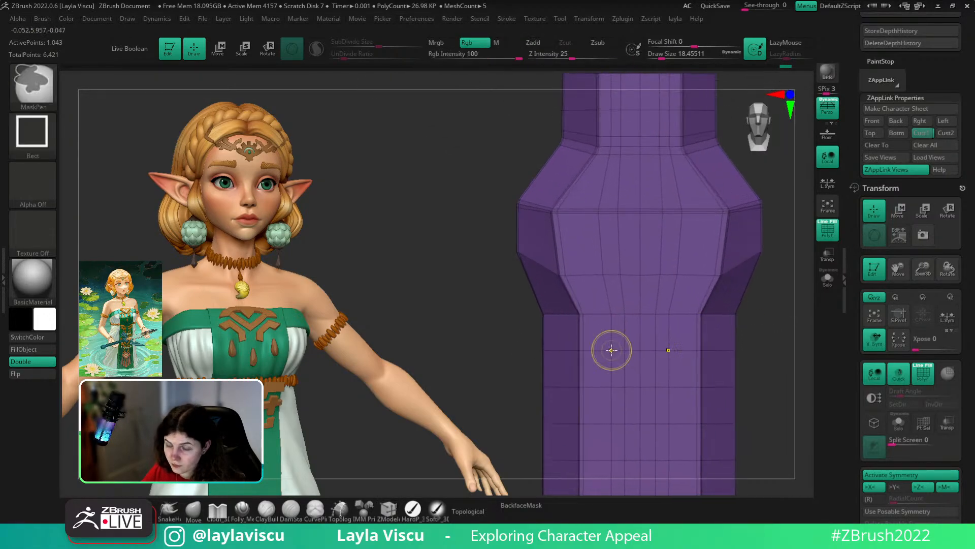
pyautogui.press('space')
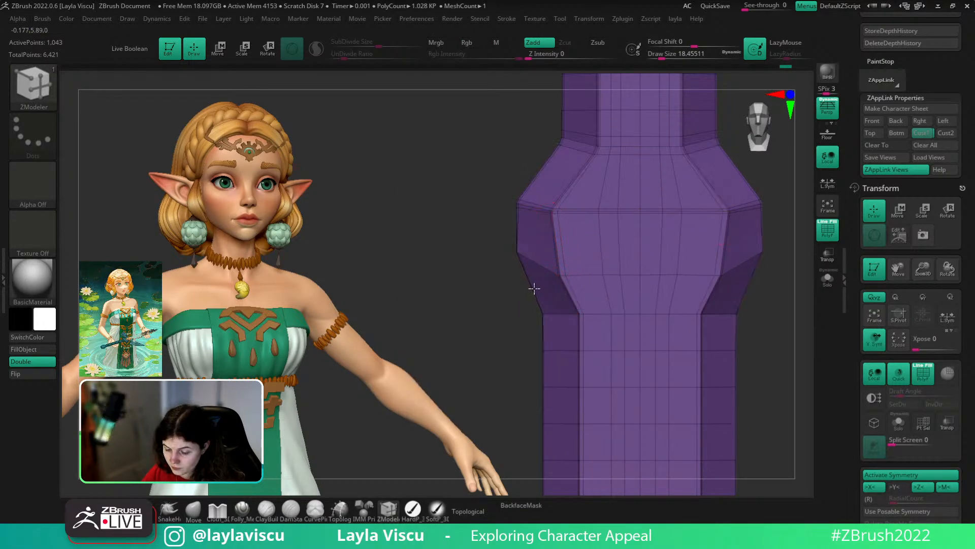
pyautogui.press('space')
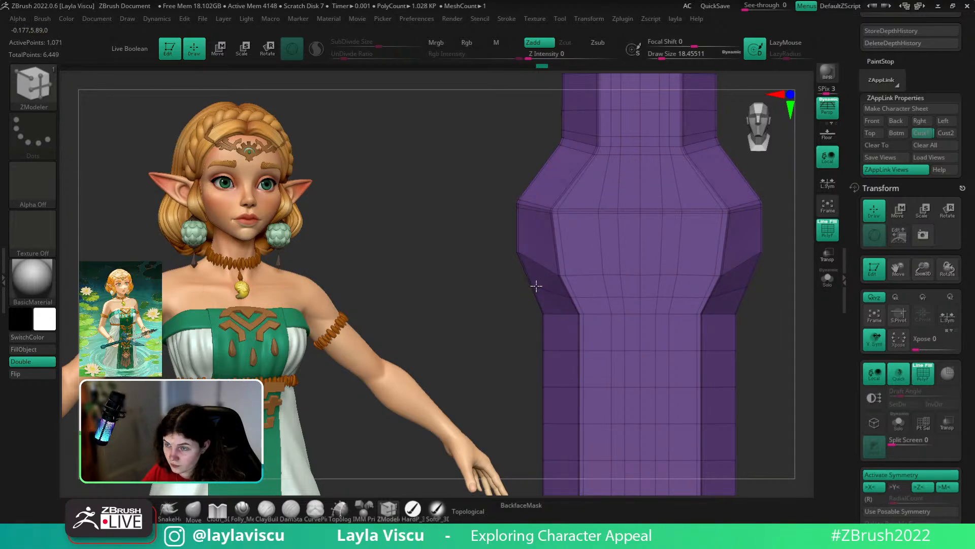
# - Mask the complete edge loop across the taper with ZModeler, invert the mask and ready the Move gizmo
pyautogui.press('space')
pyautogui.click(528, 253)
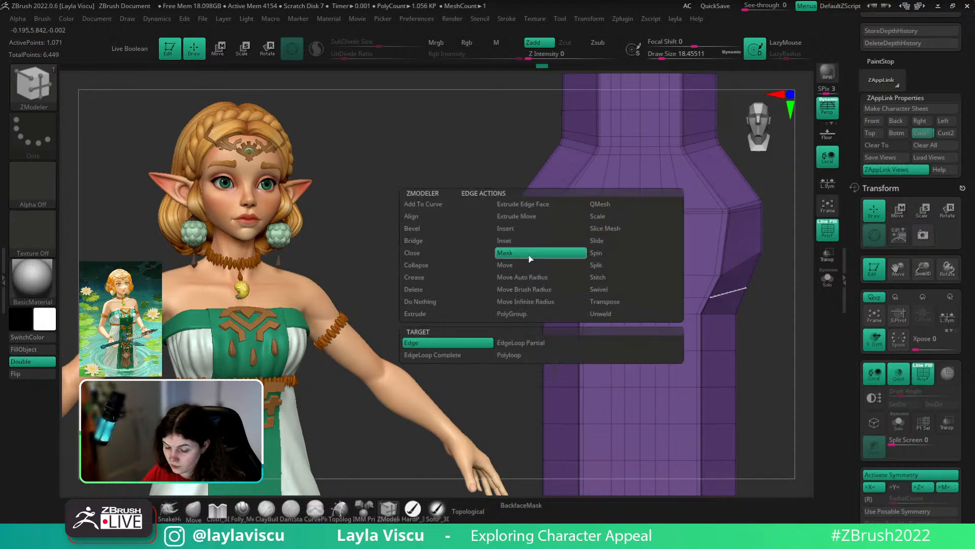
pyautogui.click(472, 356)
pyautogui.click(548, 288)
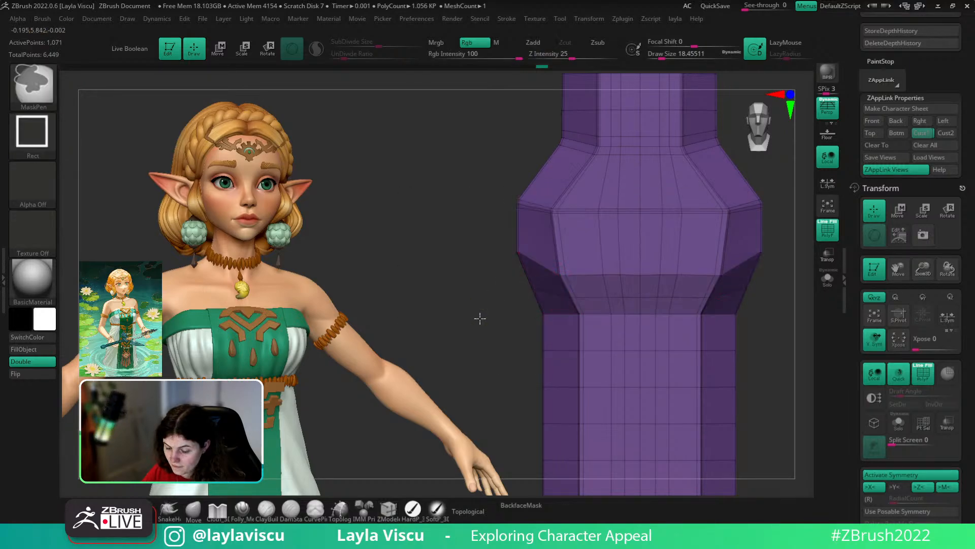
pyautogui.keyDown('ctrl'); pyautogui.click(480, 318); pyautogui.keyUp('ctrl')
pyautogui.press('w')
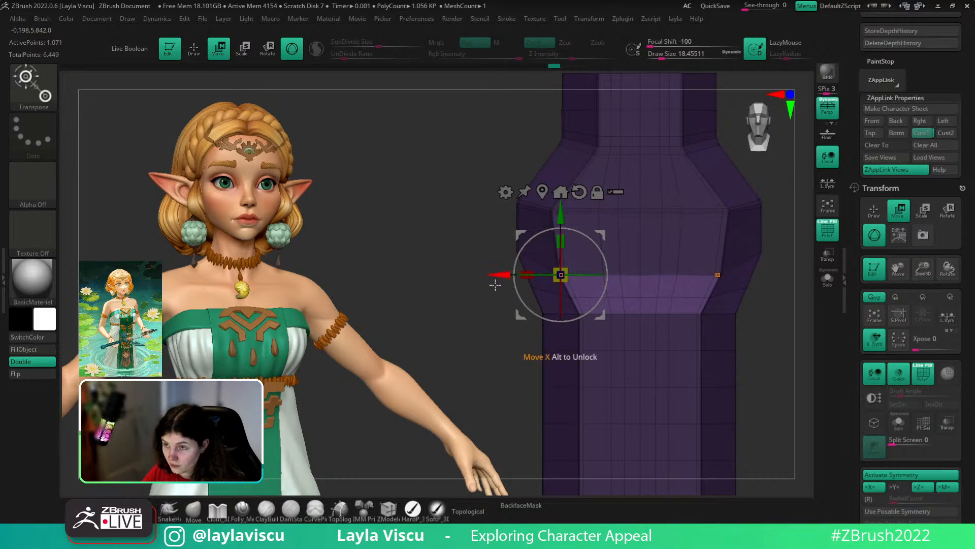
pyautogui.moveTo(498, 275); pyautogui.dragTo(505, 275)
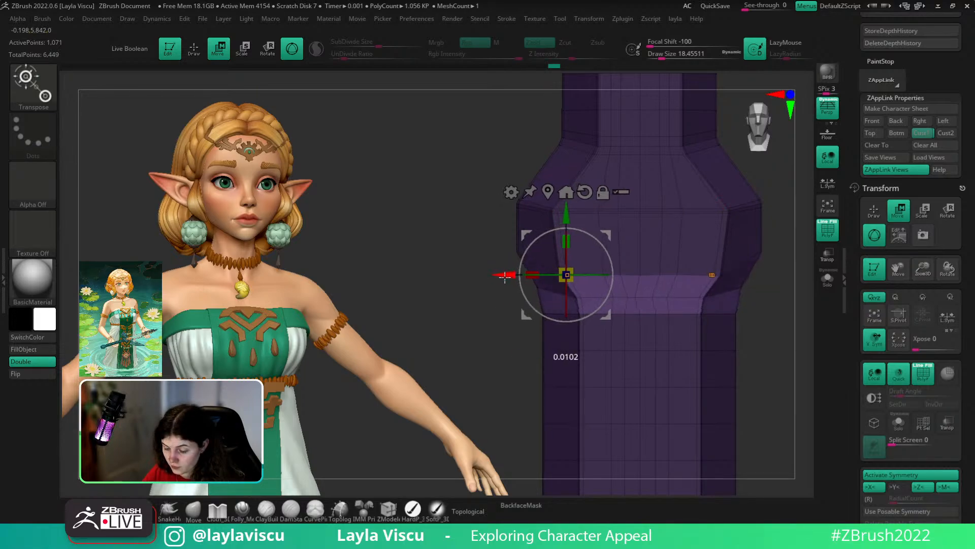
pyautogui.hotkey('ctrl', 'z')
pyautogui.keyDown('ctrl'); pyautogui.moveTo(694, 246); pyautogui.dragTo(674, 343); pyautogui.keyUp('ctrl')
pyautogui.hotkey('ctrl', 'z')
# - Mask the middle of the taper's edge loop, move its side corners slightly inward along X and clear the mask
pyautogui.press('q')
pyautogui.keyDown('ctrl'); pyautogui.moveTo(592, 242); pyautogui.dragTo(692, 376); pyautogui.keyUp('ctrl')
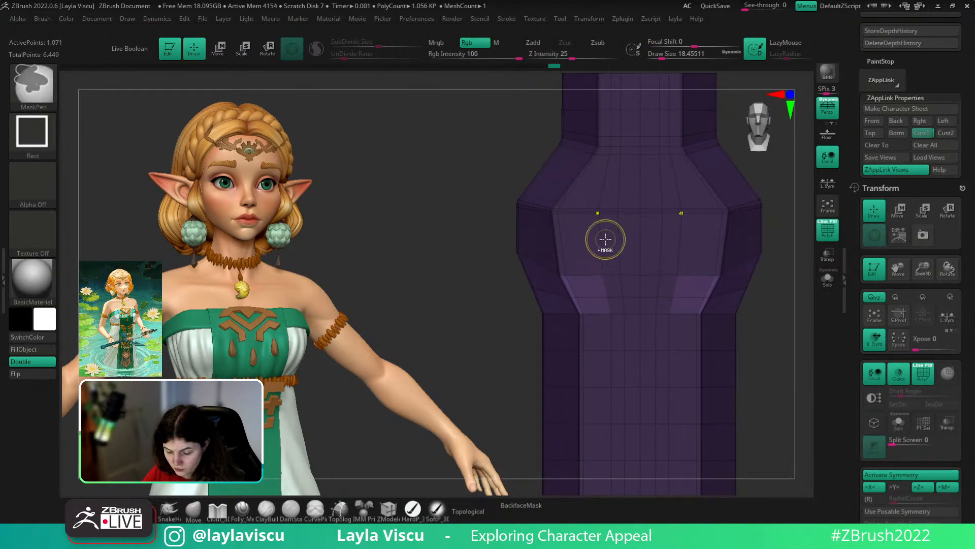
pyautogui.moveTo(606, 242)
pyautogui.keyDown('ctrl'); pyautogui.mouseDown()
pyautogui.moveTo(586, 341)
pyautogui.moveTo(552, 349)
pyautogui.moveTo(558, 353)
pyautogui.mouseUp(); pyautogui.keyUp('ctrl')
pyautogui.press('w')
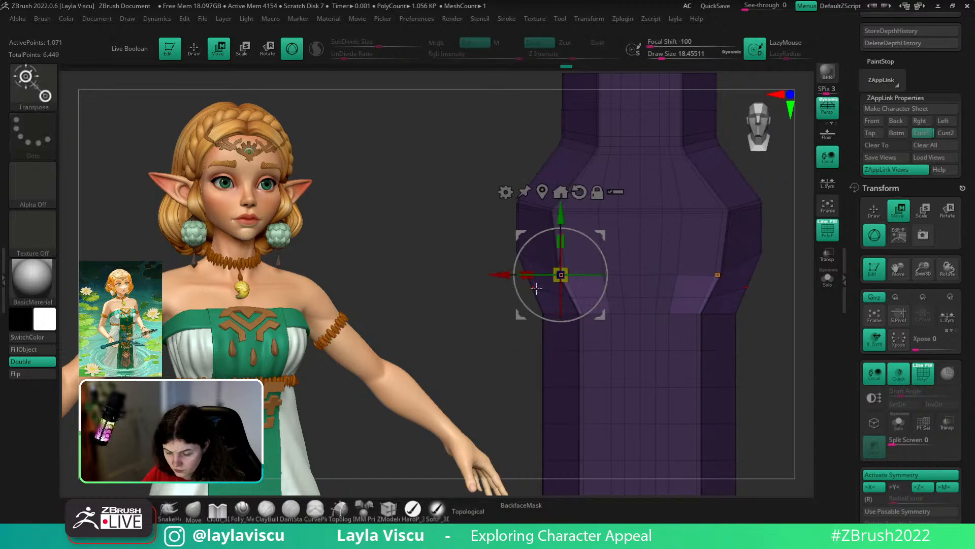
pyautogui.keyDown('ctrl'); pyautogui.click(552, 306); pyautogui.keyUp('ctrl')
pyautogui.hotkey('ctrl', 'z')
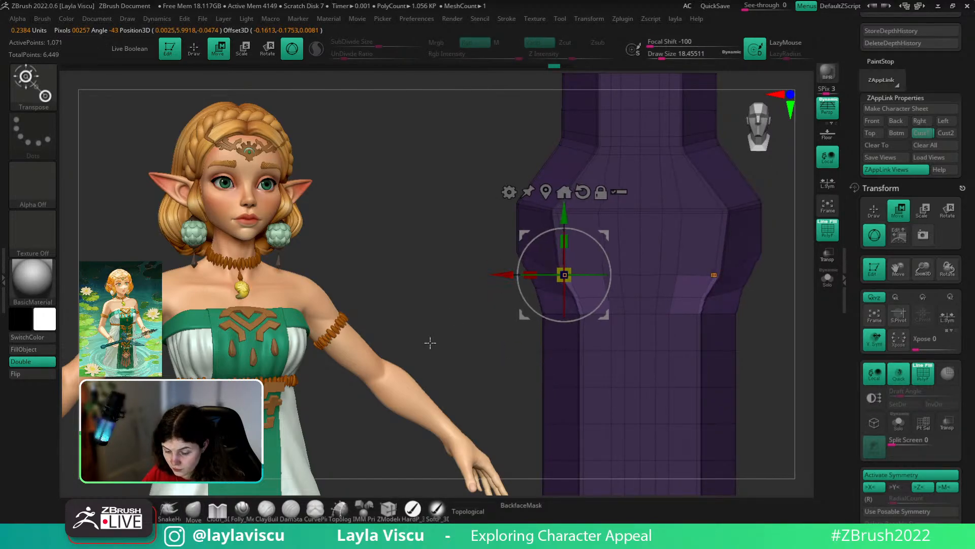
pyautogui.press('q')
pyautogui.keyDown('ctrl'); pyautogui.moveTo(453, 377); pyautogui.dragTo(459, 386); pyautogui.keyUp('ctrl')
# - Preview the blade with Dynamic Subdiv to examine the flare's edges, then return to the low-poly wireframe
pyautogui.hotkey('shift', 'f')
pyautogui.moveTo(972, 363); pyautogui.dragTo(973, 208)
pyautogui.click(878, 220)
pyautogui.hotkey('shift', 'f')
pyautogui.hotkey('shift', 'f')
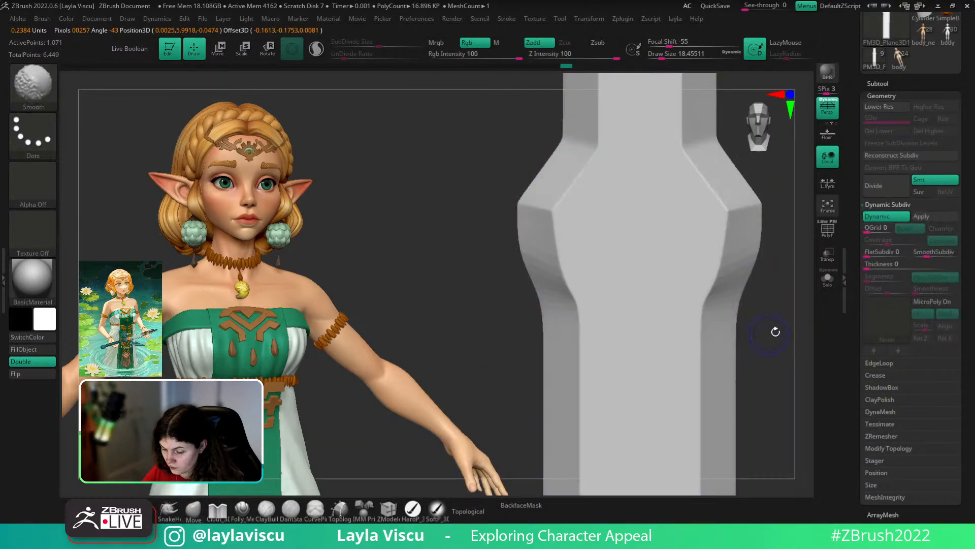
pyautogui.keyDown('ctrl'); pyautogui.moveTo(776, 330); pyautogui.dragTo(429, 309, button='right'); pyautogui.keyUp('ctrl')
pyautogui.keyDown('ctrl'); pyautogui.moveTo(569, 251); pyautogui.dragTo(627, 276, button='right'); pyautogui.keyUp('ctrl')
pyautogui.keyDown('ctrl'); pyautogui.moveTo(608, 241); pyautogui.dragTo(665, 300, button='right'); pyautogui.keyUp('ctrl')
pyautogui.hotkey('shift', 'f')
pyautogui.hotkey('shift', 'd')
pyautogui.keyDown('alt'); pyautogui.moveTo(701, 336); pyautogui.dragTo(749, 279, button='right'); pyautogui.keyUp('alt')
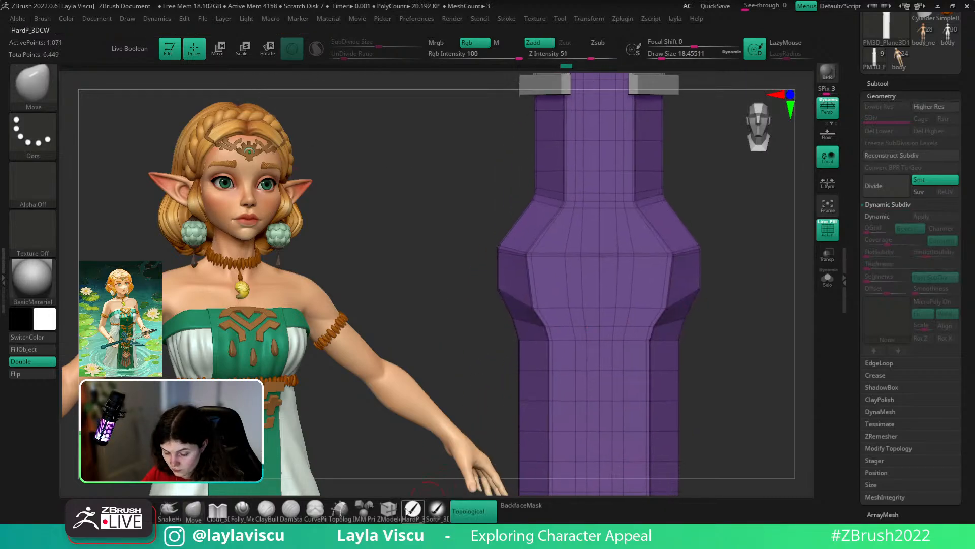
# - Insert two horizontal edge loops with ZModeler, one close to the flare's upper inner edge and one close to its lower inner edge
pyautogui.click(389, 510)
pyautogui.keyDown('ctrl'); pyautogui.moveTo(544, 304); pyautogui.dragTo(569, 327, button='right'); pyautogui.keyUp('ctrl')
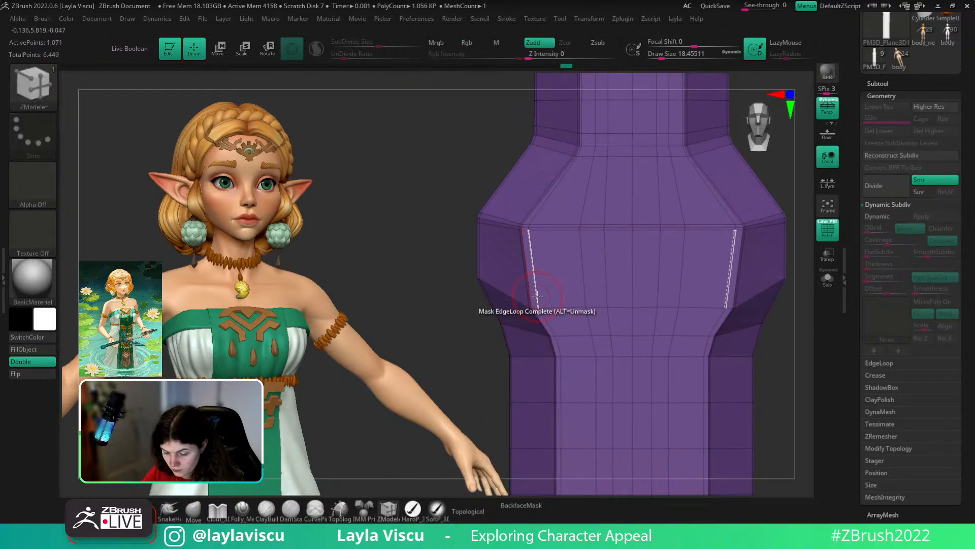
pyautogui.press('space')
pyautogui.click(523, 234)
pyautogui.moveTo(535, 267); pyautogui.dragTo(550, 300)
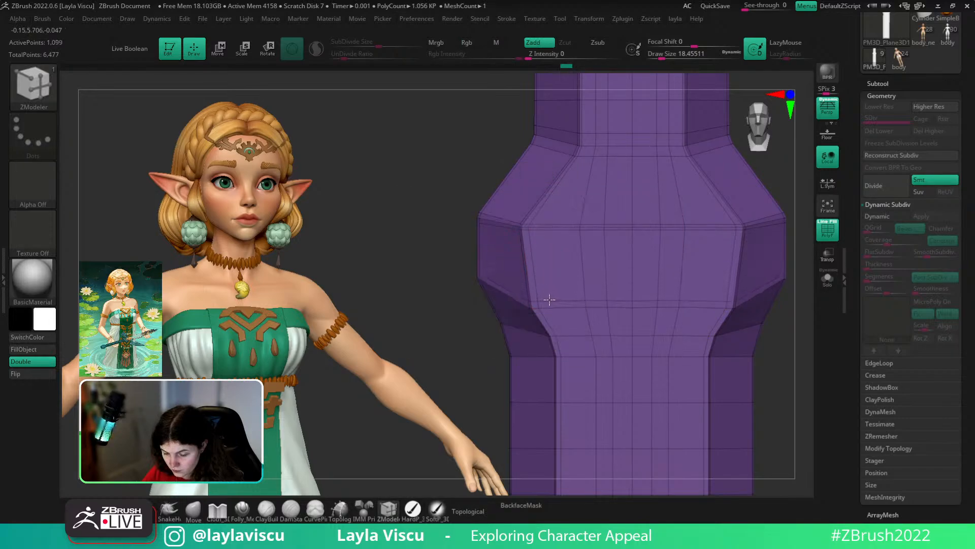
pyautogui.click(543, 310)
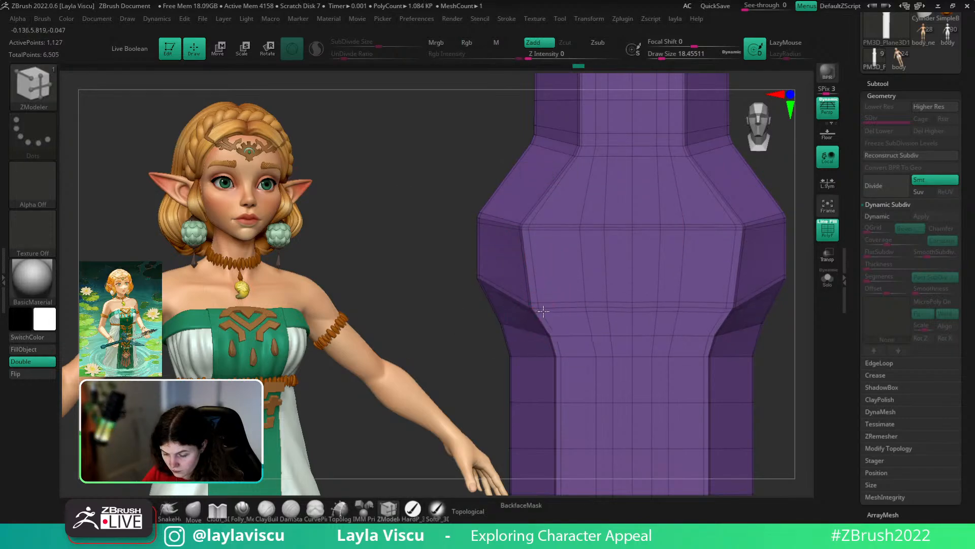
pyautogui.moveTo(541, 308)
pyautogui.keyDown('ctrl'); pyautogui.mouseDown(button='right')
pyautogui.moveTo(518, 322)
pyautogui.moveTo(550, 343)
pyautogui.mouseUp(button='right'); pyautogui.keyUp('ctrl')
# - Examine the tightened flare and the sword's blade with Dynamic Subdiv on, and switch back to the low-poly wireframe
pyautogui.keyDown('alt'); pyautogui.moveTo(768, 373); pyautogui.dragTo(806, 308, button='right'); pyautogui.keyUp('alt')
pyautogui.click(883, 218)
pyautogui.hotkey('shift', 'f')
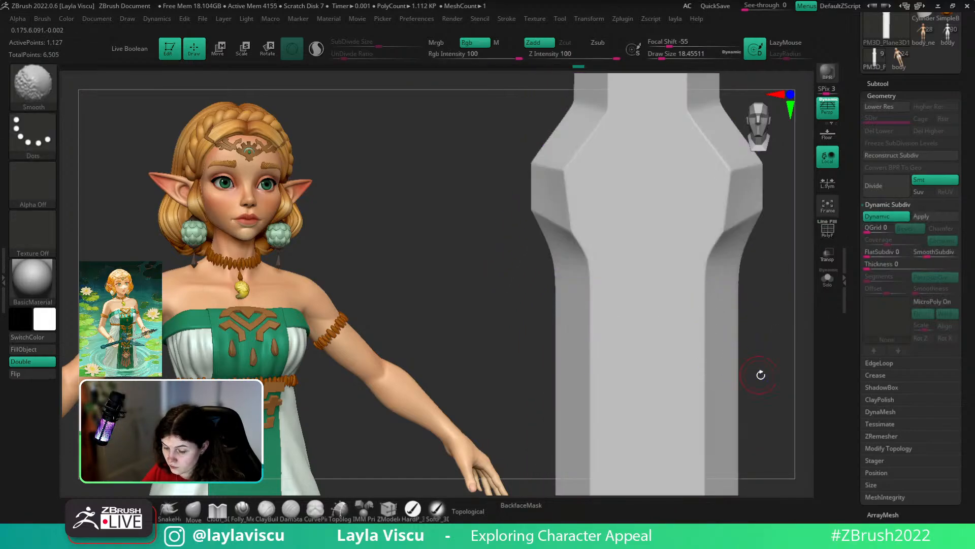
pyautogui.keyDown('ctrl'); pyautogui.moveTo(760, 375); pyautogui.dragTo(714, 323, button='right'); pyautogui.keyUp('ctrl')
pyautogui.moveTo(716, 236)
pyautogui.keyDown('alt'); pyautogui.mouseDown(button='right')
pyautogui.moveTo(729, 311)
pyautogui.moveTo(621, 327)
pyautogui.moveTo(681, 355)
pyautogui.mouseUp(button='right'); pyautogui.keyUp('alt')
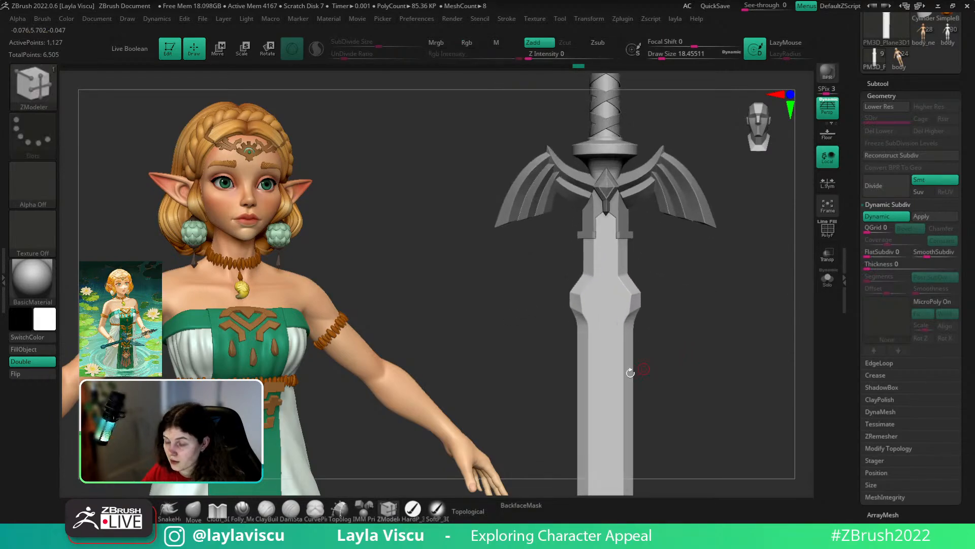
pyautogui.keyDown('ctrl'); pyautogui.moveTo(579, 329); pyautogui.dragTo(725, 327, button='right'); pyautogui.keyUp('ctrl')
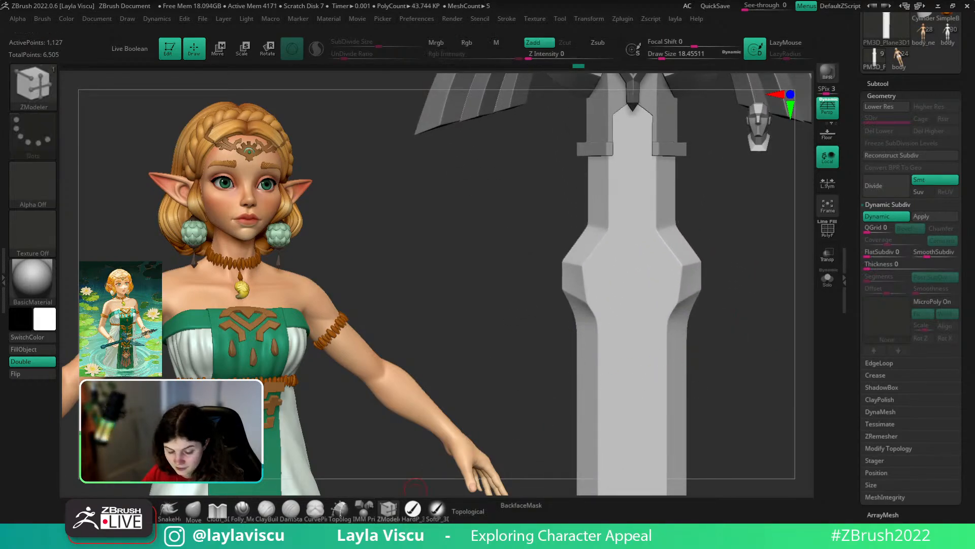
pyautogui.hotkey('shift', 'd')
pyautogui.hotkey('shift', 'f')
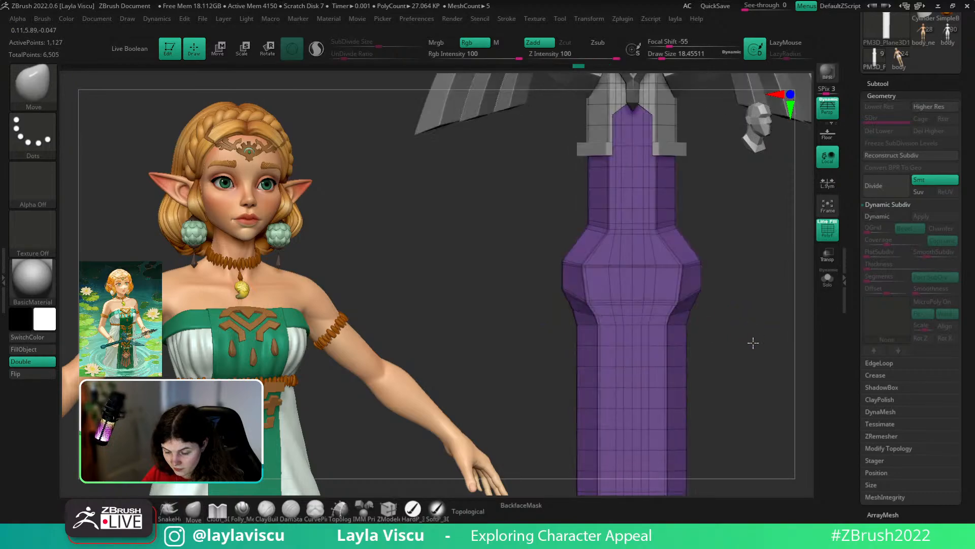
# - Insert a lengthwise edge loop along the blade's side bevel with ZModeler
pyautogui.click(388, 508)
pyautogui.keyDown('ctrl'); pyautogui.moveTo(578, 325); pyautogui.dragTo(610, 323, button='right'); pyautogui.keyUp('ctrl')
pyautogui.click(568, 196)
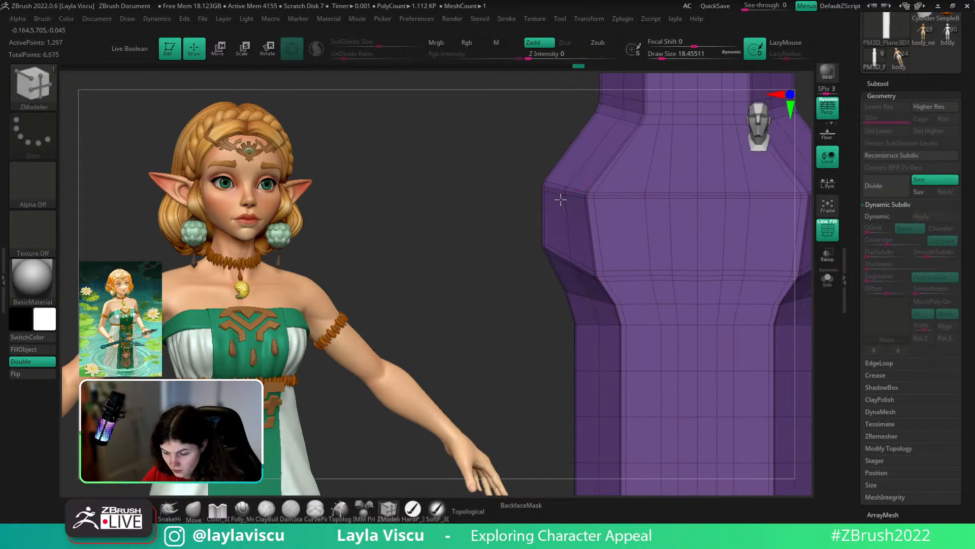
# - Reshape the lower edge of the flare's side bevel with the Move brush, reducing the Draw Size to about 8.4 for fine control
pyautogui.click(193, 510)
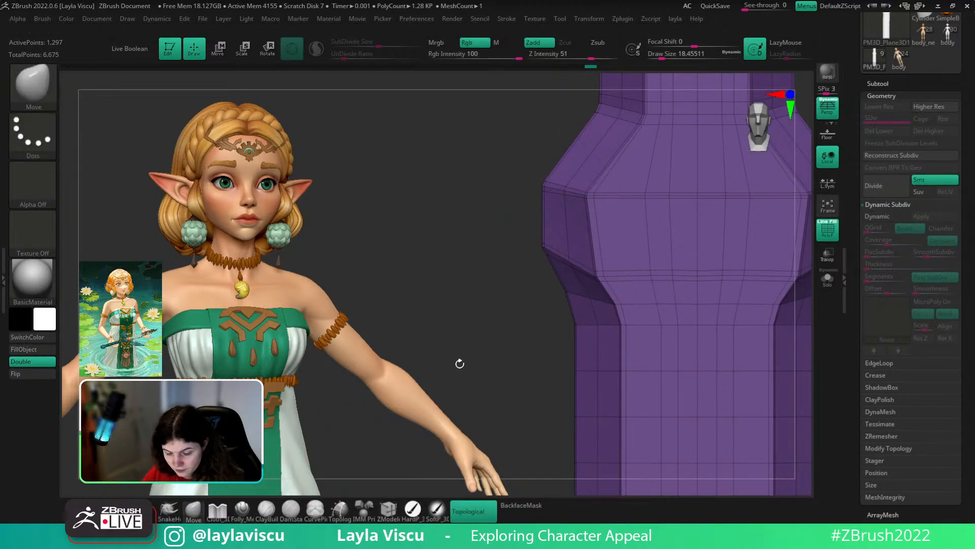
pyautogui.moveTo(459, 364); pyautogui.dragTo(513, 359, button='right')
pyautogui.moveTo(569, 267); pyautogui.dragTo(564, 241)
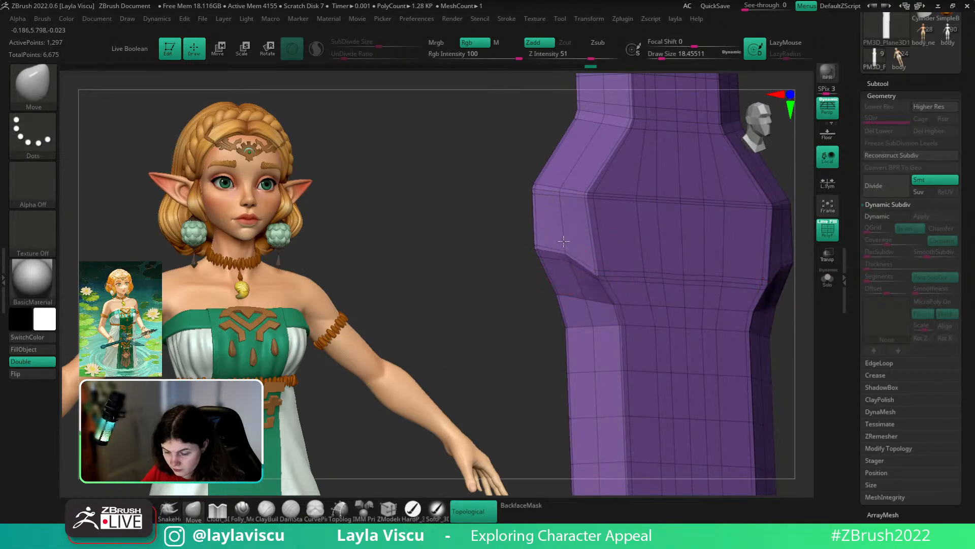
pyautogui.press('s')
pyautogui.click(565, 244)
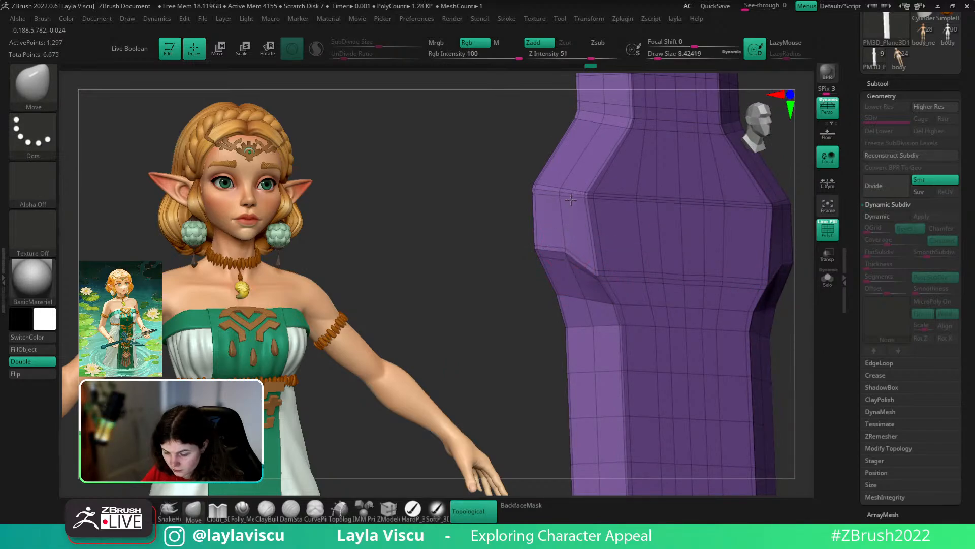
pyautogui.moveTo(571, 199); pyautogui.dragTo(534, 291, button='right')
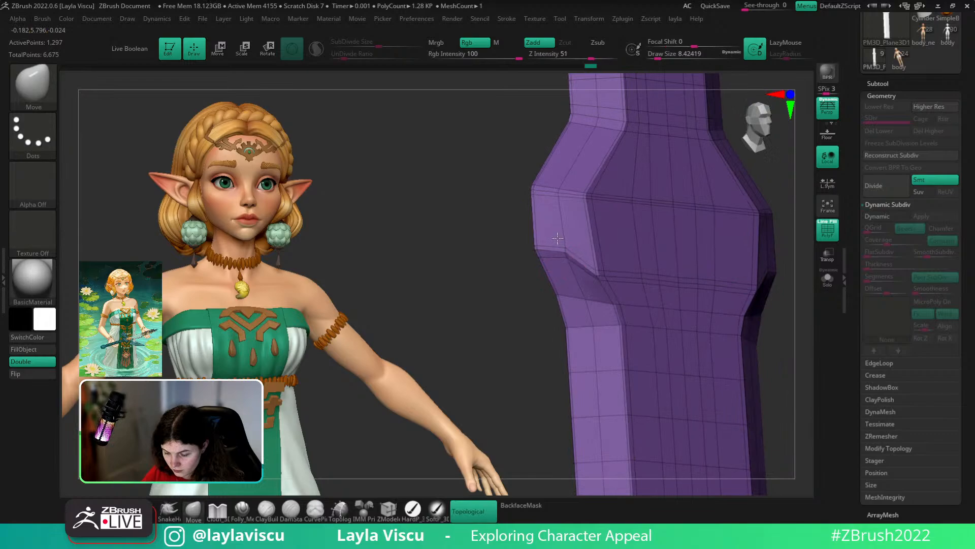
pyautogui.moveTo(485, 305); pyautogui.dragTo(434, 343)
# - Turn on Dynamic Subdiv for the blade and examine the reshaped flare and the sword without the wireframe
pyautogui.click(877, 217)
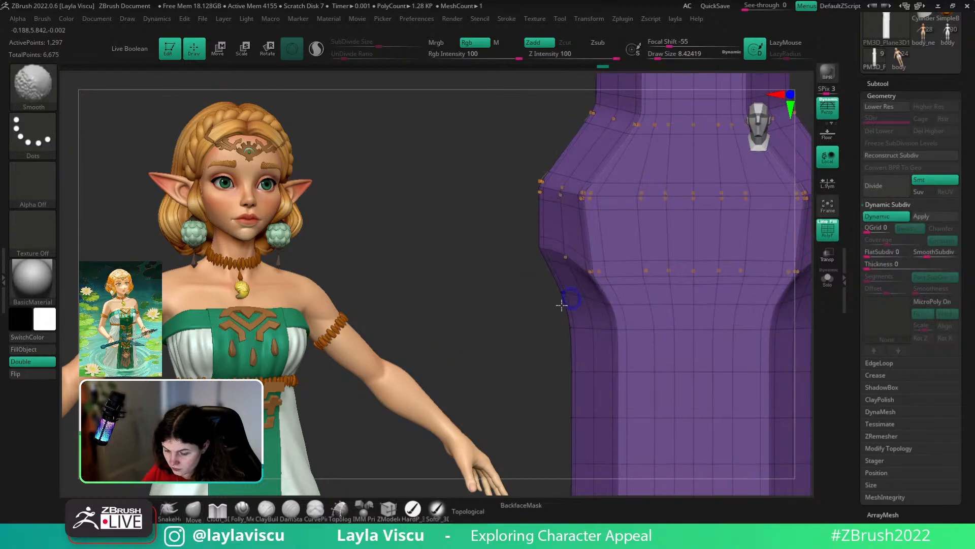
pyautogui.hotkey('shift', 'f')
pyautogui.keyDown('ctrl'); pyautogui.moveTo(539, 300); pyautogui.dragTo(437, 243, button='right'); pyautogui.keyUp('ctrl')
pyautogui.moveTo(680, 331); pyautogui.dragTo(698, 325, button='right')
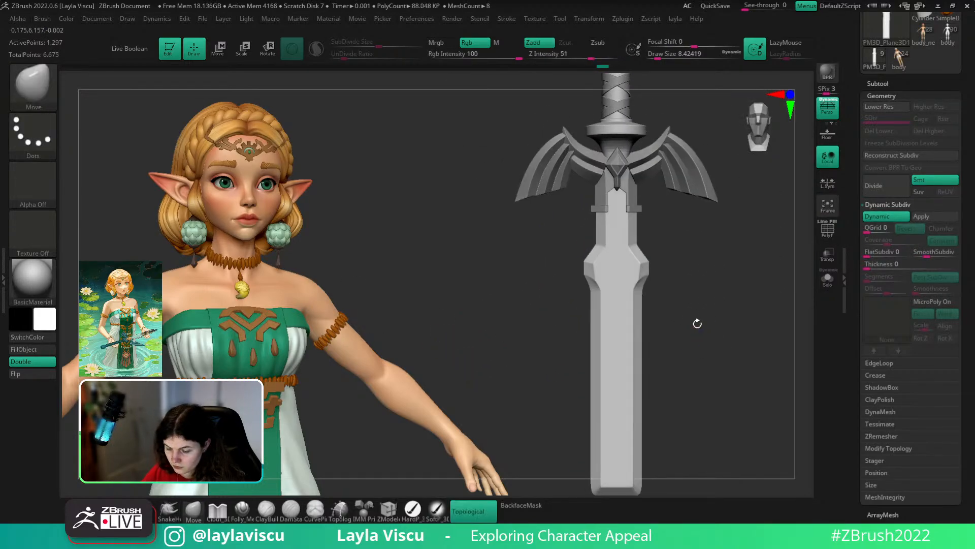
pyautogui.moveTo(609, 279)
pyautogui.keyDown('ctrl'); pyautogui.mouseDown(button='right')
pyautogui.moveTo(505, 361)
pyautogui.moveTo(528, 359)
pyautogui.mouseUp(button='right'); pyautogui.keyUp('ctrl')
# - Inspect the flare's lower bevel up close in low poly and with Dynamic Subdiv, finishing with the smoothed sword viewed without wireframe
pyautogui.hotkey('shift', 'f')
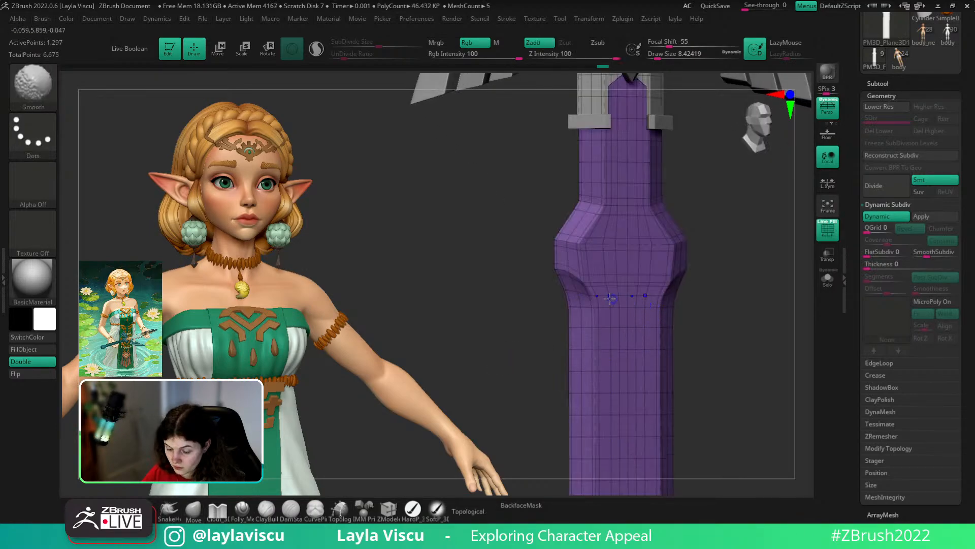
pyautogui.hotkey('shift', 'd')
pyautogui.keyDown('ctrl'); pyautogui.moveTo(610, 298); pyautogui.dragTo(584, 289, button='right'); pyautogui.keyUp('ctrl')
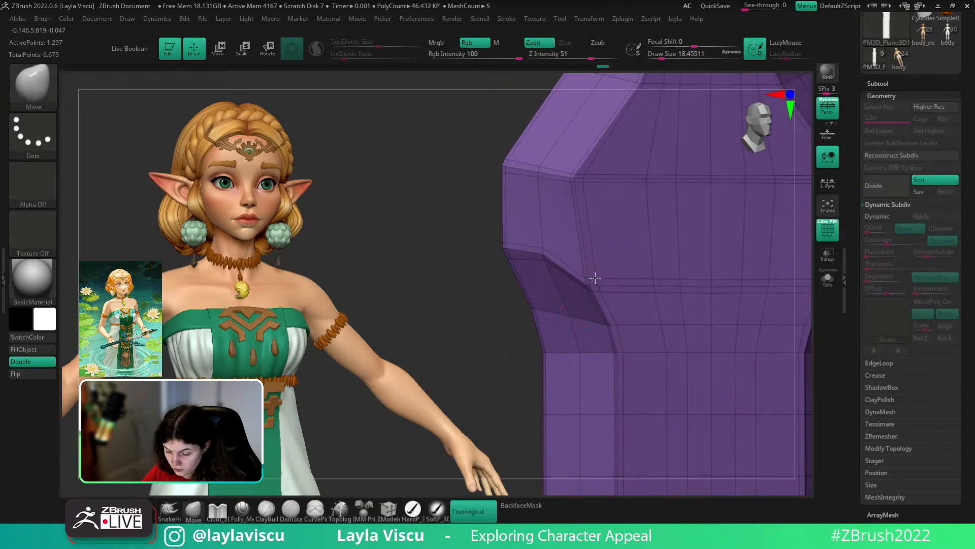
pyautogui.press('d')
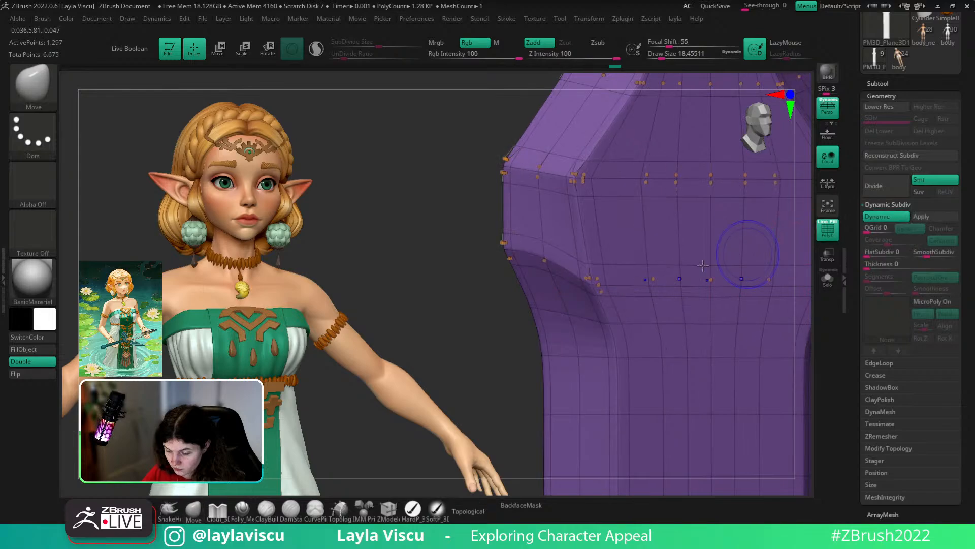
pyautogui.hotkey('shift', 'f')
pyautogui.keyDown('ctrl'); pyautogui.moveTo(613, 277); pyautogui.dragTo(556, 349, button='right'); pyautogui.keyUp('ctrl')
pyautogui.keyDown('shift'); pyautogui.moveTo(557, 349); pyautogui.dragTo(583, 354, button='right'); pyautogui.keyUp('shift')
pyautogui.keyDown('ctrl'); pyautogui.moveTo(699, 300); pyautogui.dragTo(712, 366, button='right'); pyautogui.keyUp('ctrl')
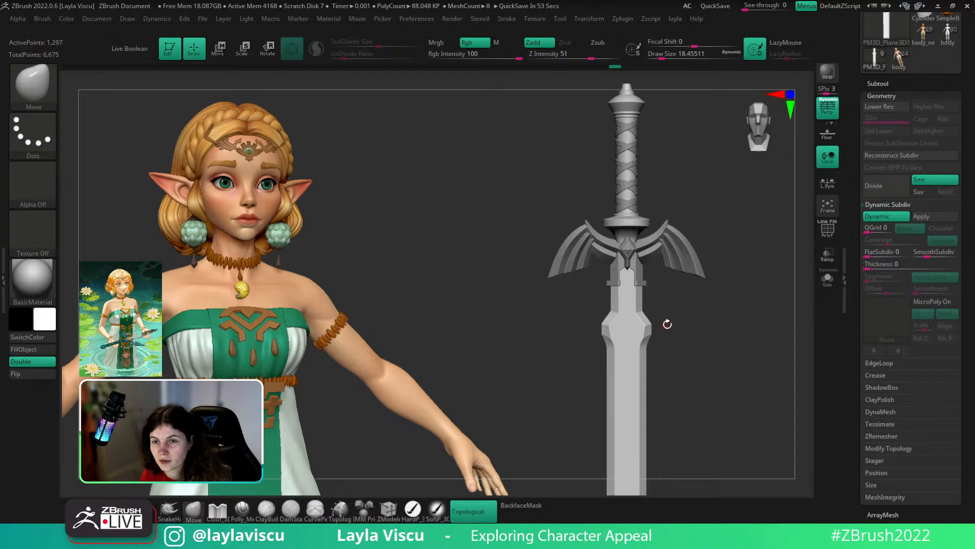
pyautogui.click(877, 84)
pyautogui.click(923, 479)
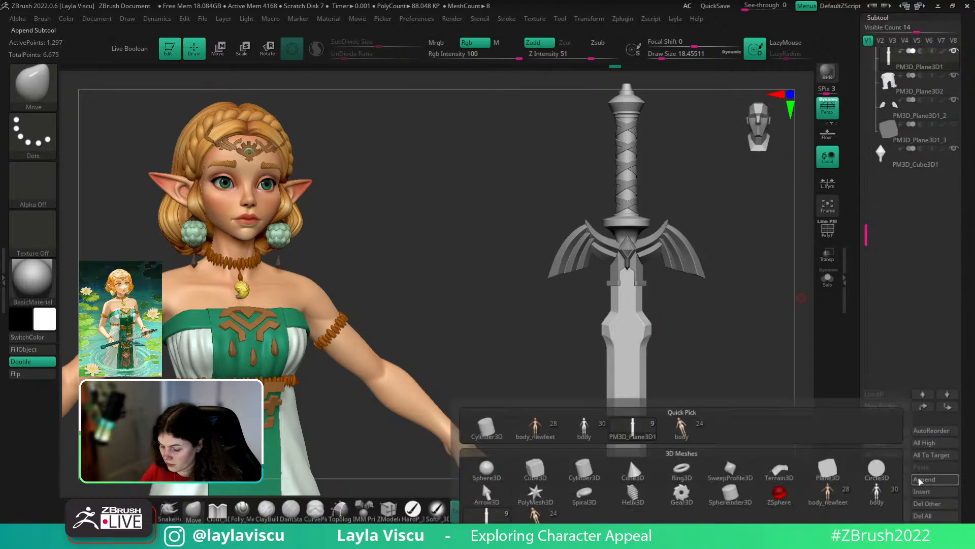
pyautogui.moveTo(631, 500)
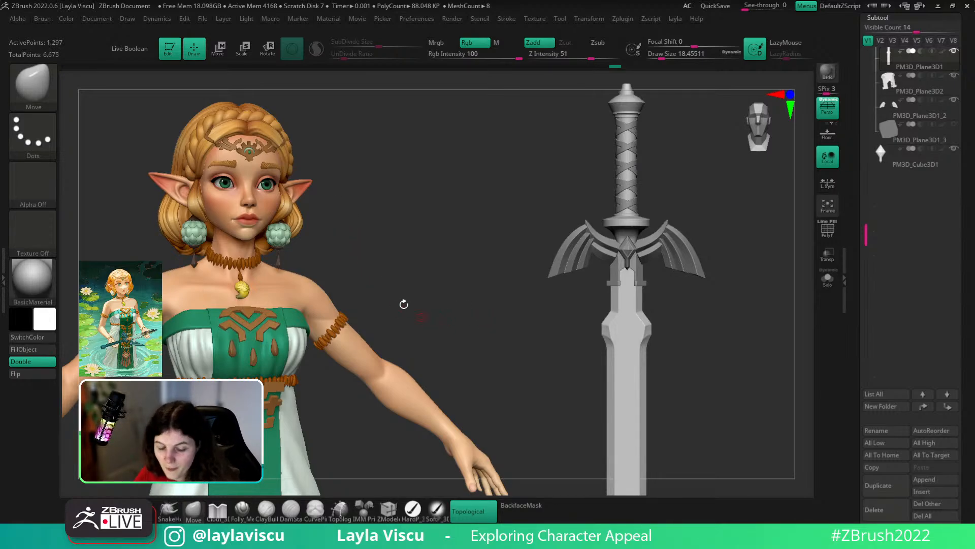
pyautogui.click(623, 19)
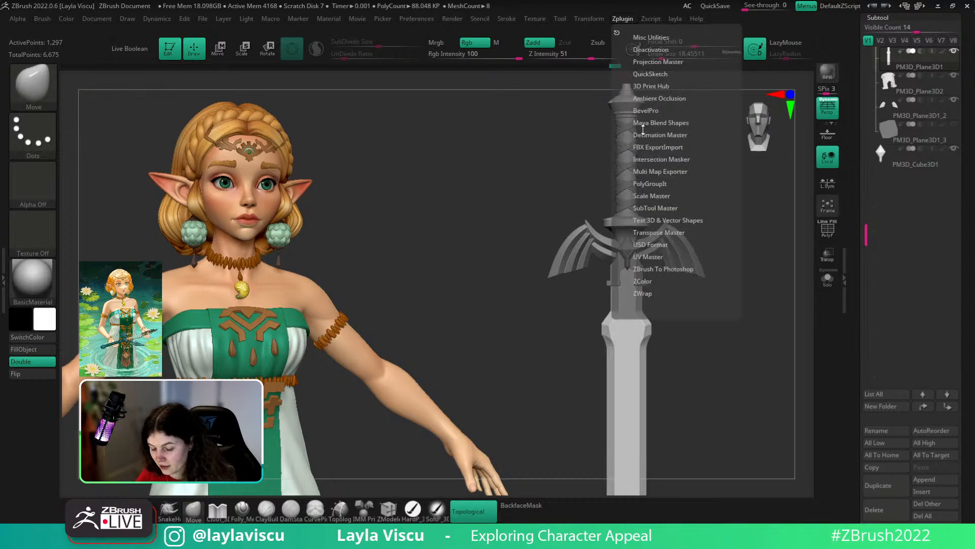
pyautogui.click(643, 294)
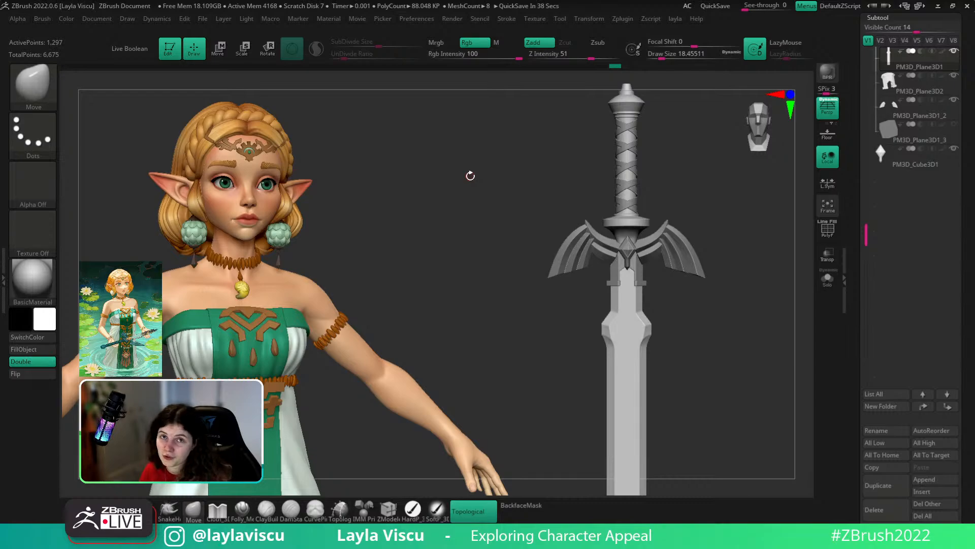
# - Switch to the body_newfeet character tool and frame the full figure
pyautogui.moveTo(974, 517); pyautogui.dragTo(972, 172)
pyautogui.moveTo(972, 117); pyautogui.dragTo(973, 309)
pyautogui.click(925, 272)
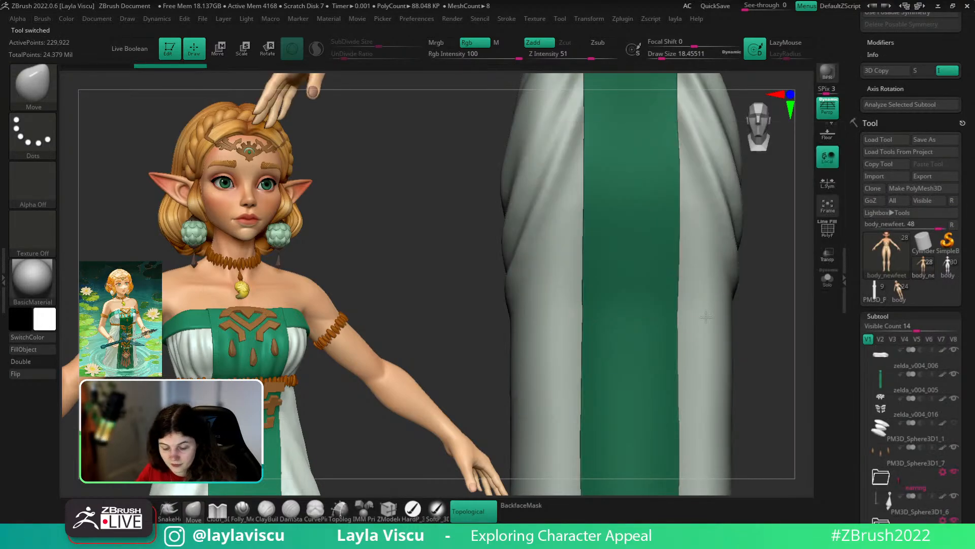
pyautogui.keyDown('ctrl'); pyautogui.moveTo(750, 309); pyautogui.dragTo(492, 294, button='right'); pyautogui.keyUp('ctrl')
pyautogui.press('f')
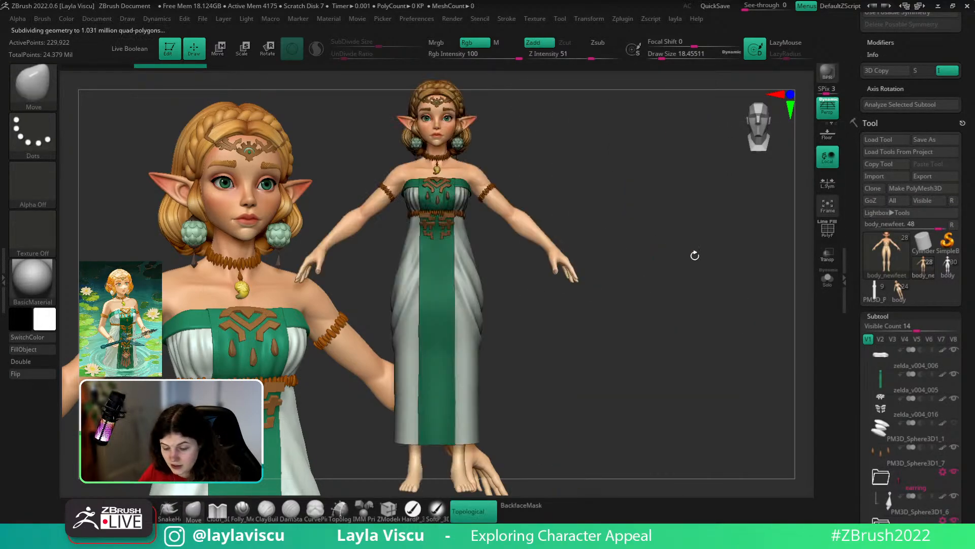
pyautogui.keyDown('alt'); pyautogui.moveTo(712, 242); pyautogui.dragTo(854, 290, button='right'); pyautogui.keyUp('alt')
# - Choose the Move brush, select the dress's green front panel and isolate it with its wireframe shown
pyautogui.press('b')
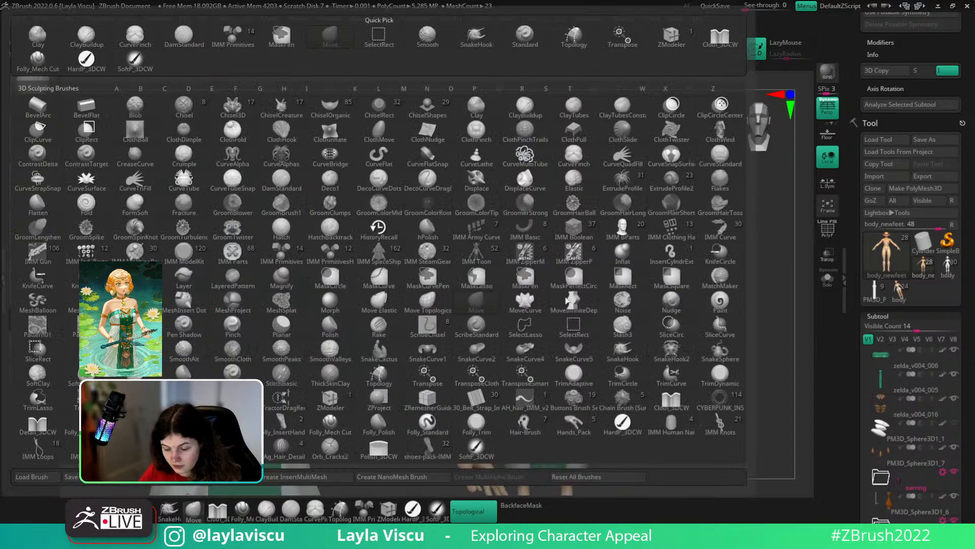
pyautogui.press('m')
pyautogui.press('v')
pyautogui.keyDown('ctrl'); pyautogui.moveTo(549, 186); pyautogui.dragTo(682, 194, button='right'); pyautogui.keyUp('ctrl')
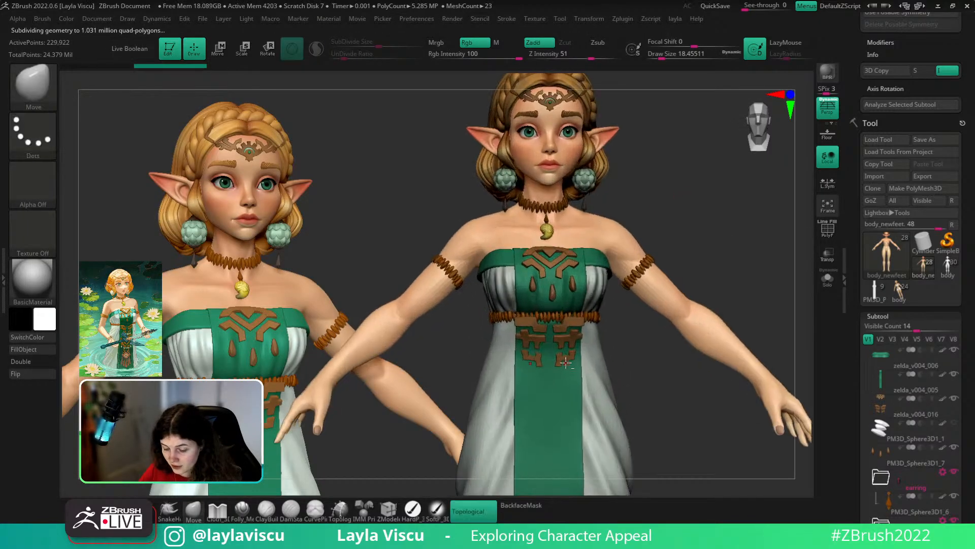
pyautogui.keyDown('alt'); pyautogui.click(565, 388); pyautogui.keyUp('alt')
pyautogui.hotkey('shift', 'f')
pyautogui.click(828, 278)
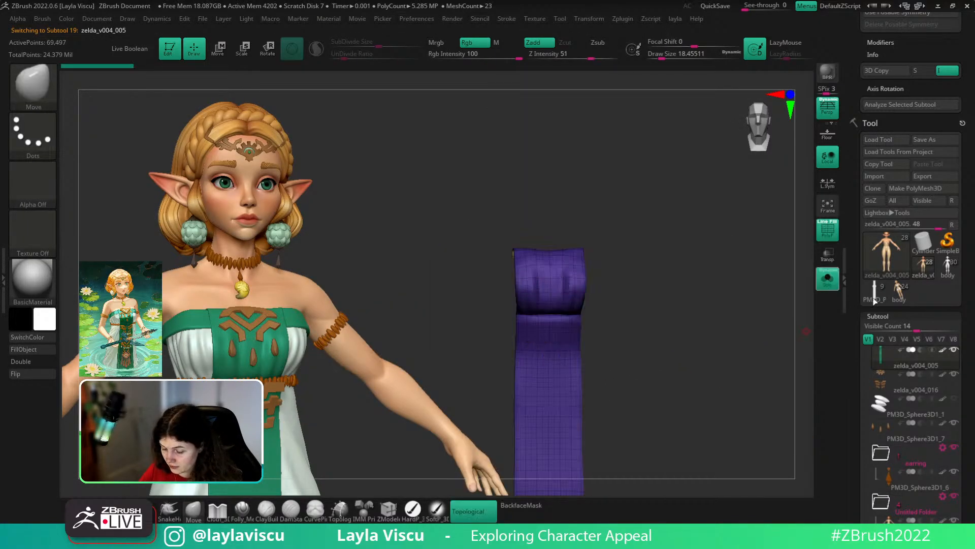
# - Lower the green front panel to subdivision level 1
pyautogui.scroll(-5, 907, 341)
pyautogui.click(881, 511)
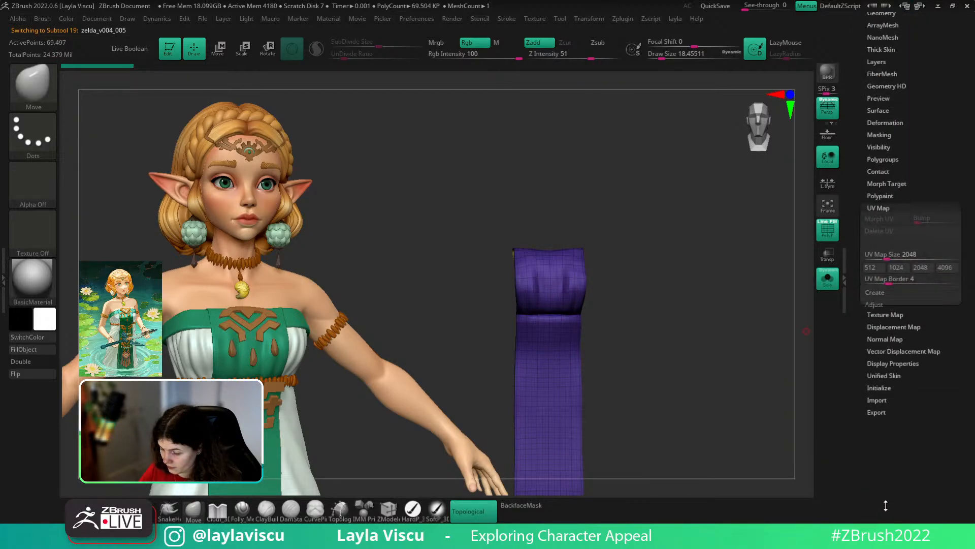
pyautogui.moveTo(797, 280); pyautogui.dragTo(768, 284)
pyautogui.moveTo(940, 57); pyautogui.dragTo(941, 150)
pyautogui.click(911, 107)
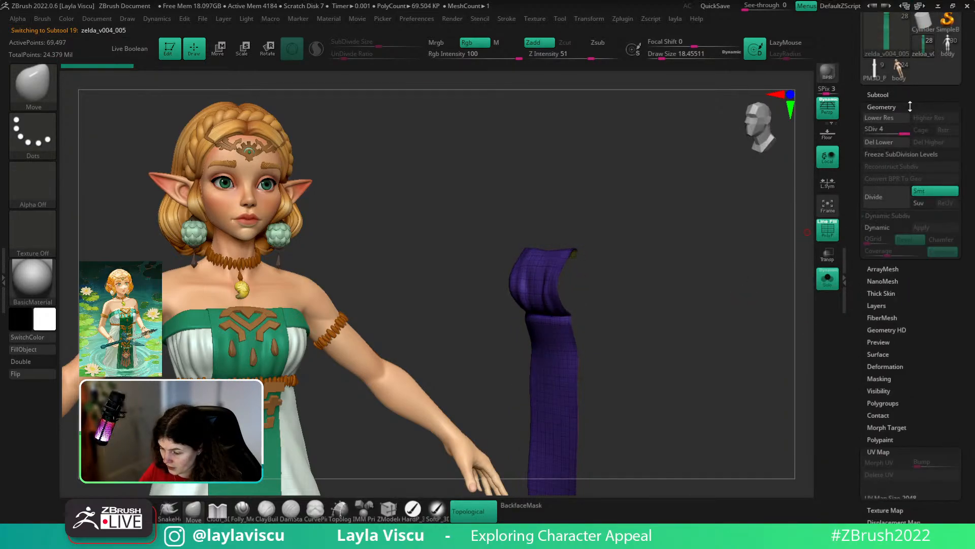
pyautogui.moveTo(883, 130); pyautogui.dragTo(858, 137)
pyautogui.moveTo(750, 218); pyautogui.dragTo(617, 249)
# - Unwrap the green front panel's UVs with UV Master
pyautogui.moveTo(619, 20)
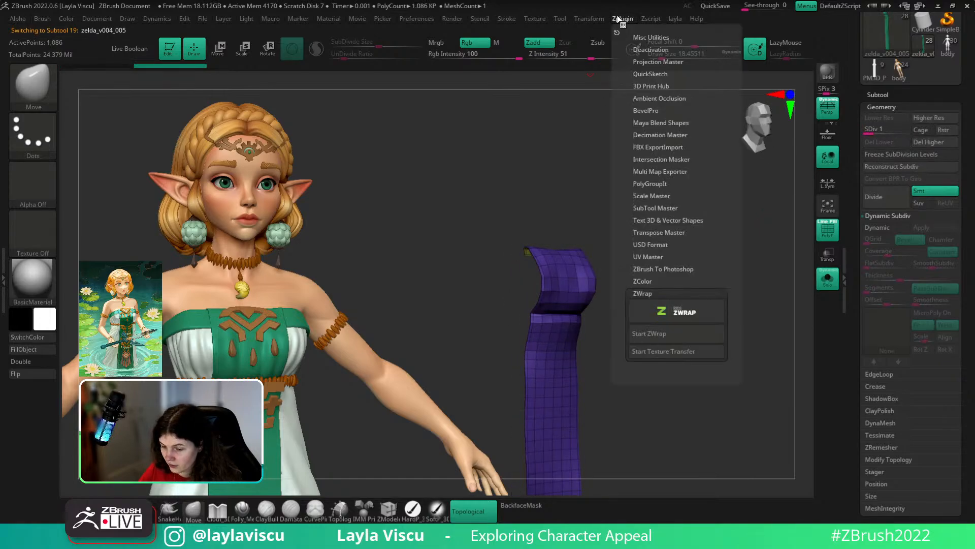
pyautogui.click(655, 257)
pyautogui.click(659, 305)
pyautogui.click(644, 286)
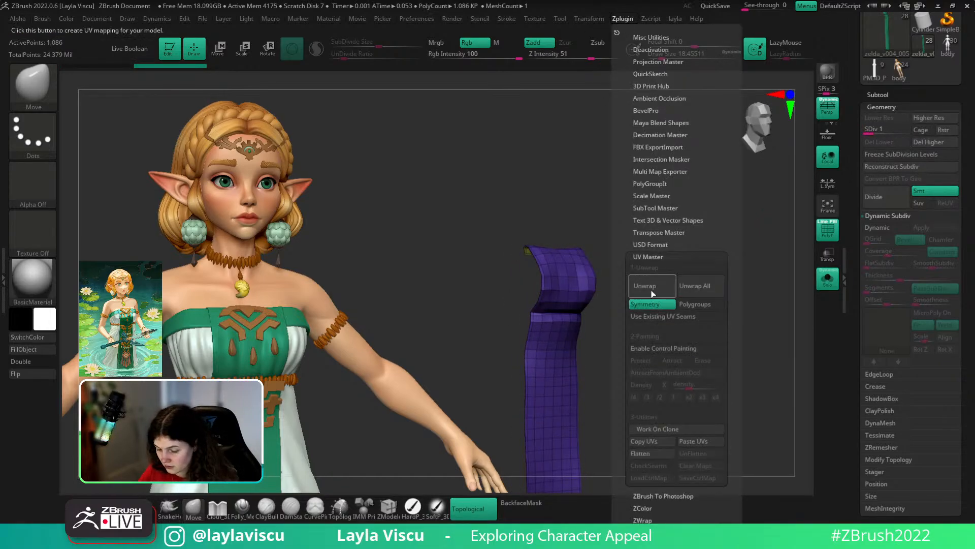
pyautogui.keyDown('shift'); pyautogui.moveTo(650, 270); pyautogui.dragTo(712, 333); pyautogui.keyUp('shift')
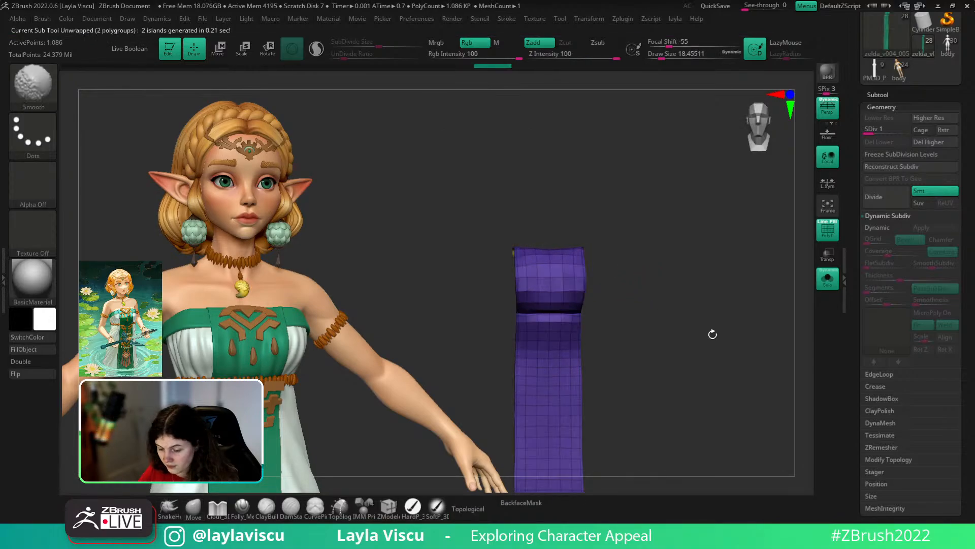
# - Flatten the front panel with Morph UV to examine its UV layout, and return it to its 3D shape
pyautogui.moveTo(964, 312); pyautogui.dragTo(974, 193)
pyautogui.click(890, 229)
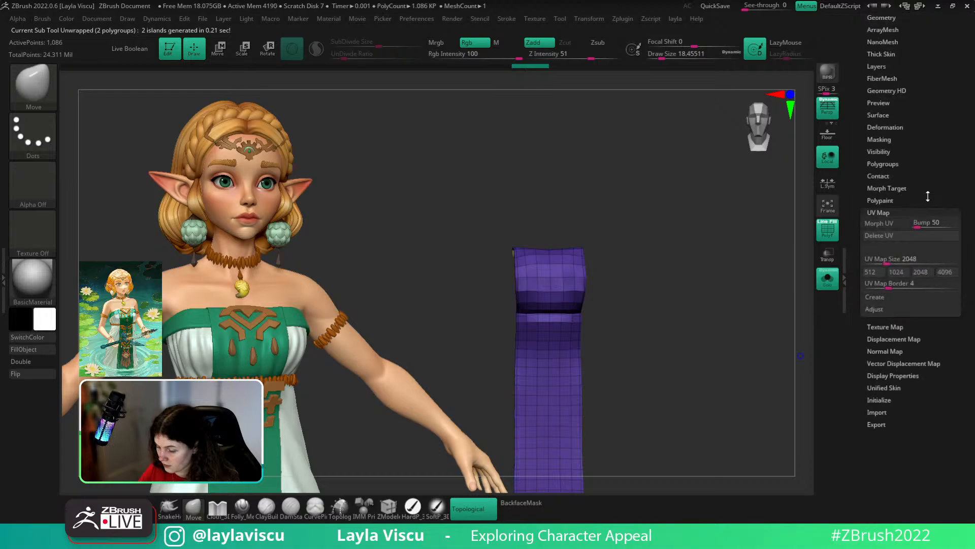
pyautogui.click(886, 223)
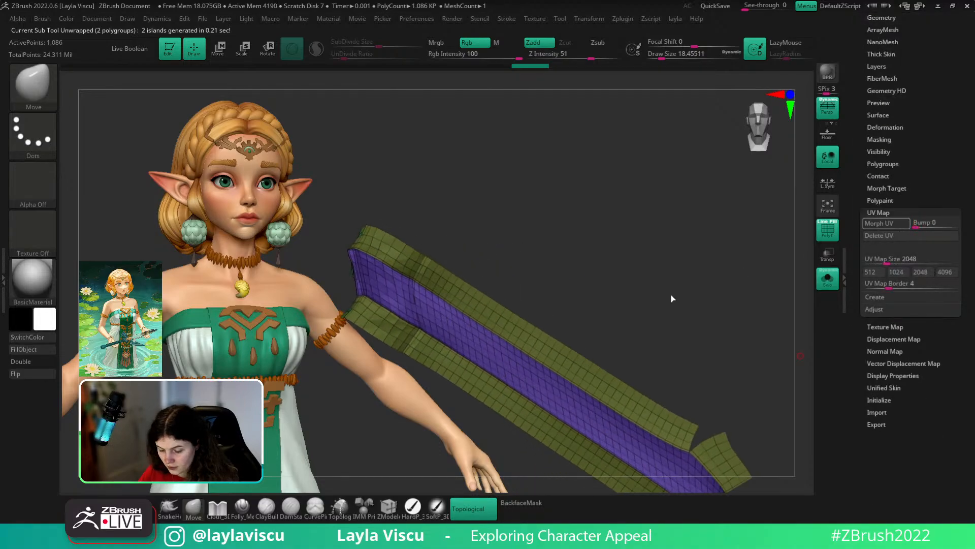
pyautogui.keyDown('ctrl'); pyautogui.moveTo(688, 283); pyautogui.dragTo(630, 265, button='right'); pyautogui.keyUp('ctrl')
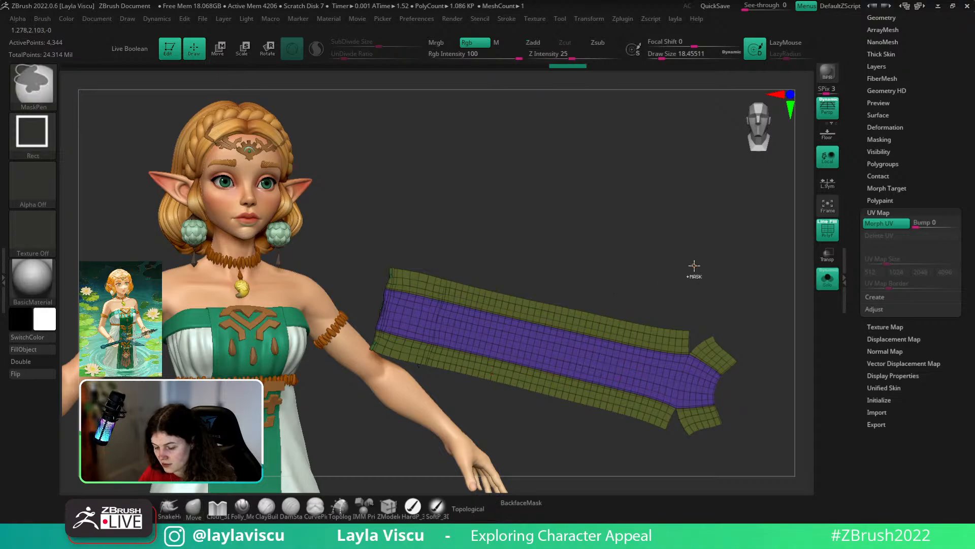
pyautogui.hotkey('ctrl', 'z')
pyautogui.keyDown('alt'); pyautogui.moveTo(701, 401); pyautogui.dragTo(718, 277); pyautogui.keyUp('alt')
pyautogui.scroll(3, 586, 263)
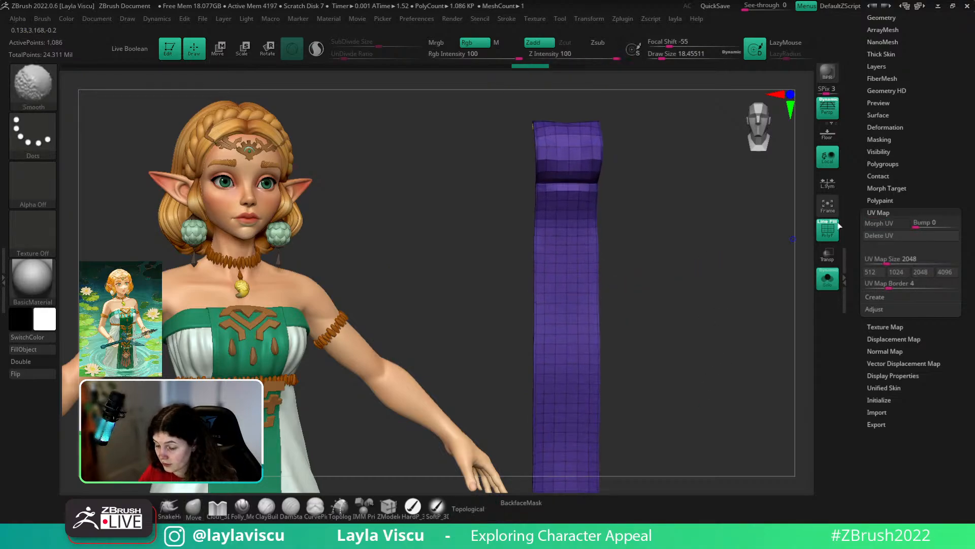
# - Hide the wireframe and try a UV map size of 8192 for the front panel, returning it to 2048
pyautogui.hotkey('shift', 'f')
pyautogui.click(878, 212)
pyautogui.click(883, 225)
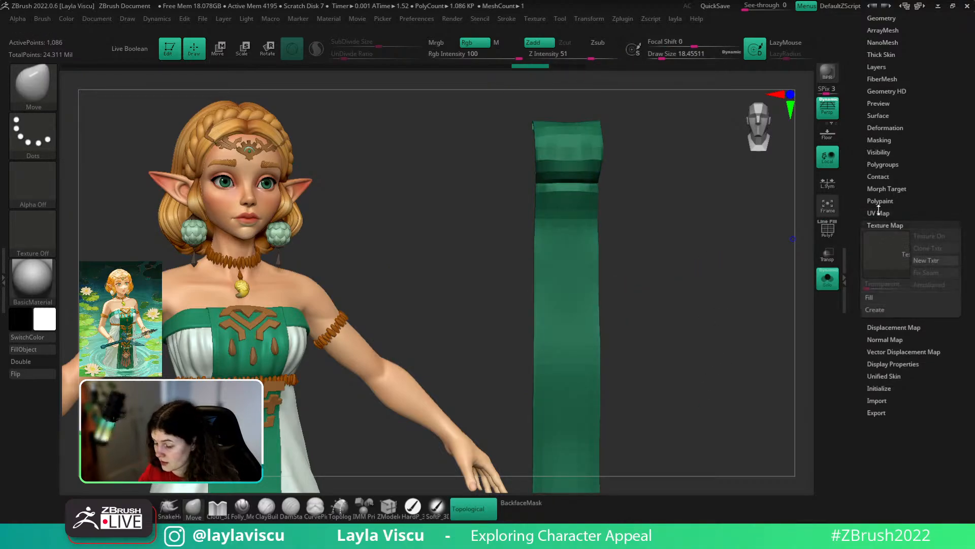
pyautogui.click(879, 213)
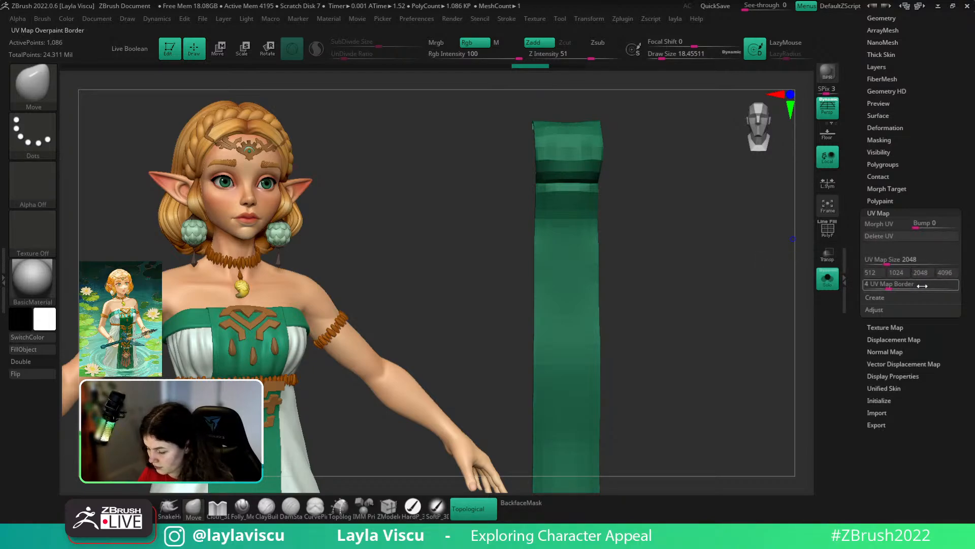
pyautogui.moveTo(888, 263); pyautogui.dragTo(969, 253)
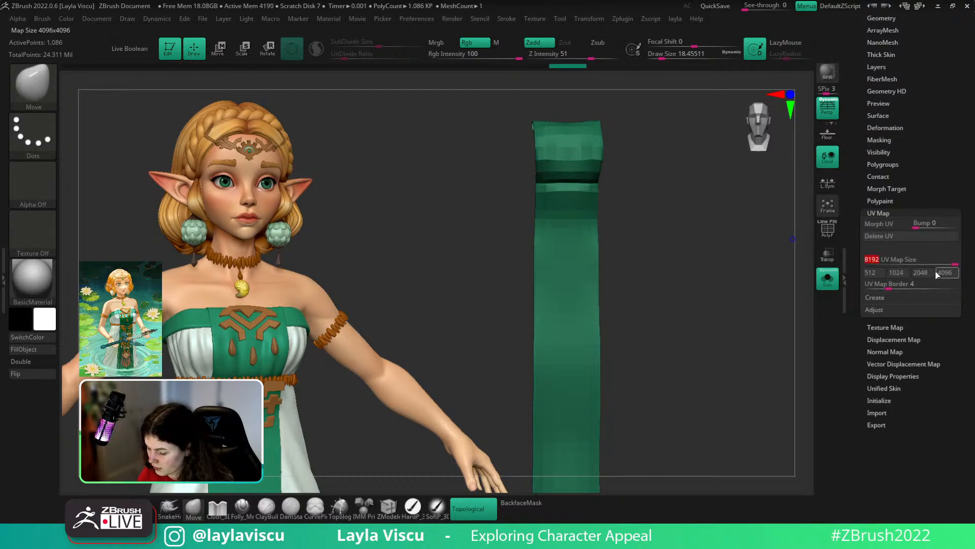
pyautogui.click(921, 272)
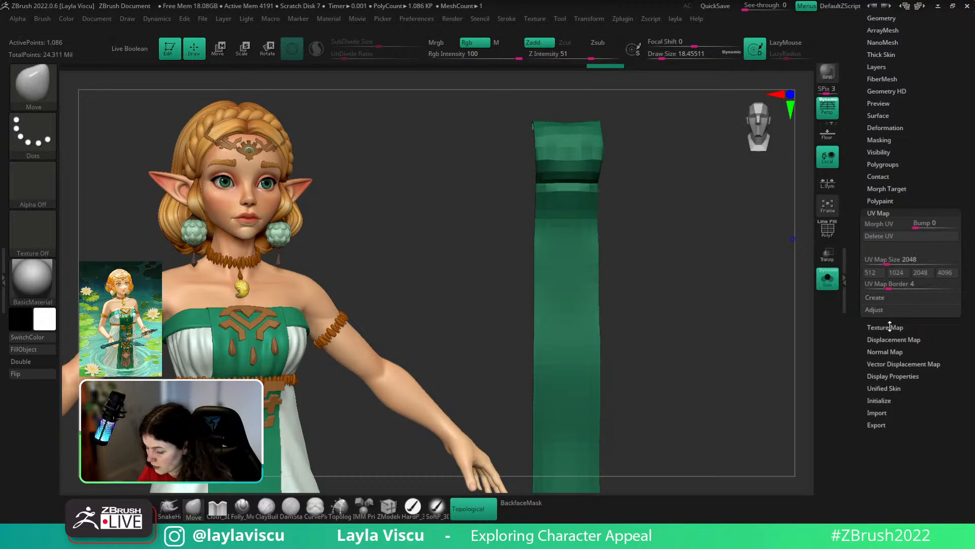
# - Create a new texture map for the front panel from its polypaint
pyautogui.click(889, 327)
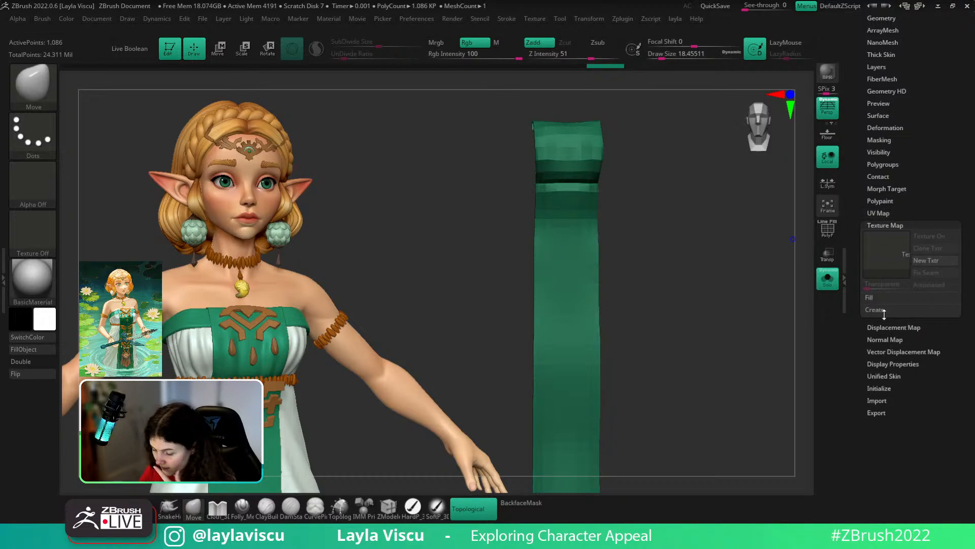
pyautogui.click(875, 309)
pyautogui.click(894, 321)
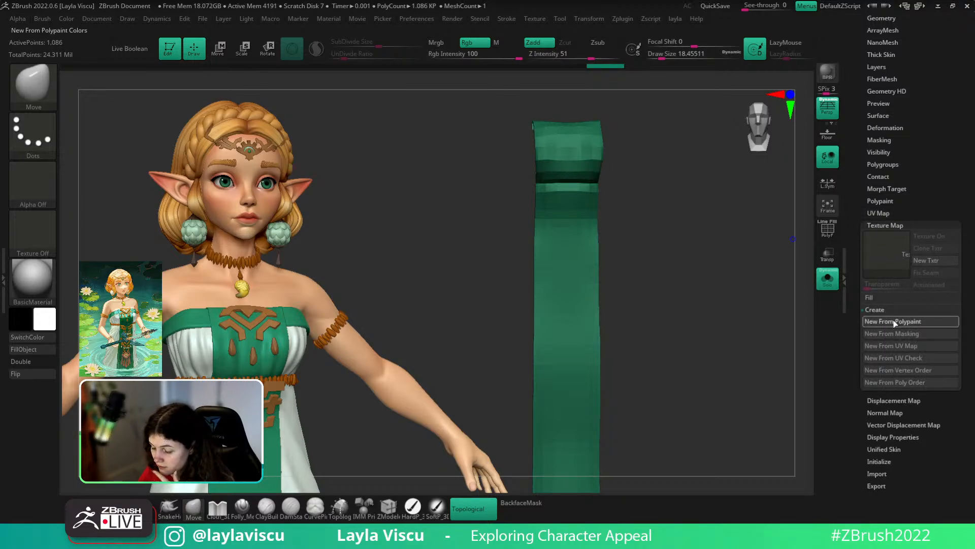
# - Clone the front panel's new texture map into the texture palette and flip the copy vertically
pyautogui.moveTo(882, 264)
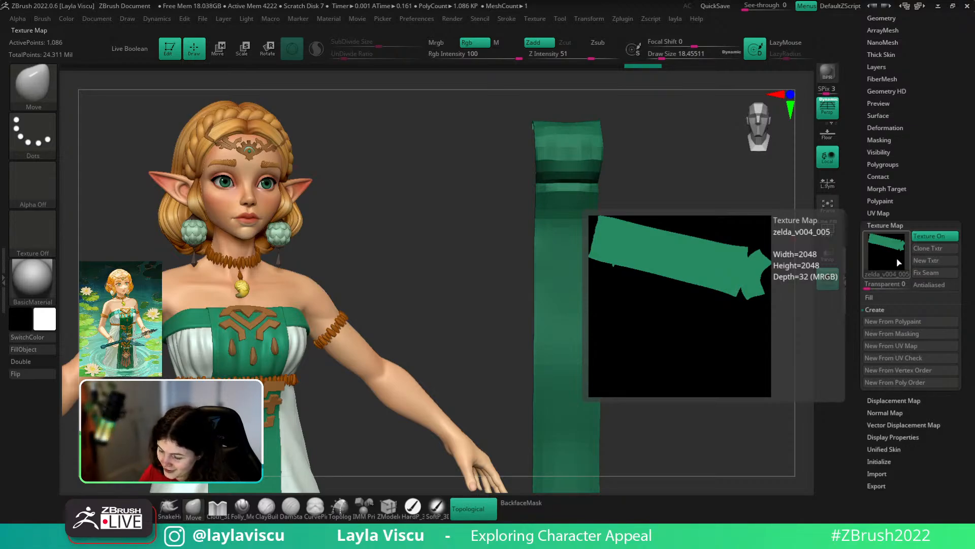
pyautogui.click(928, 248)
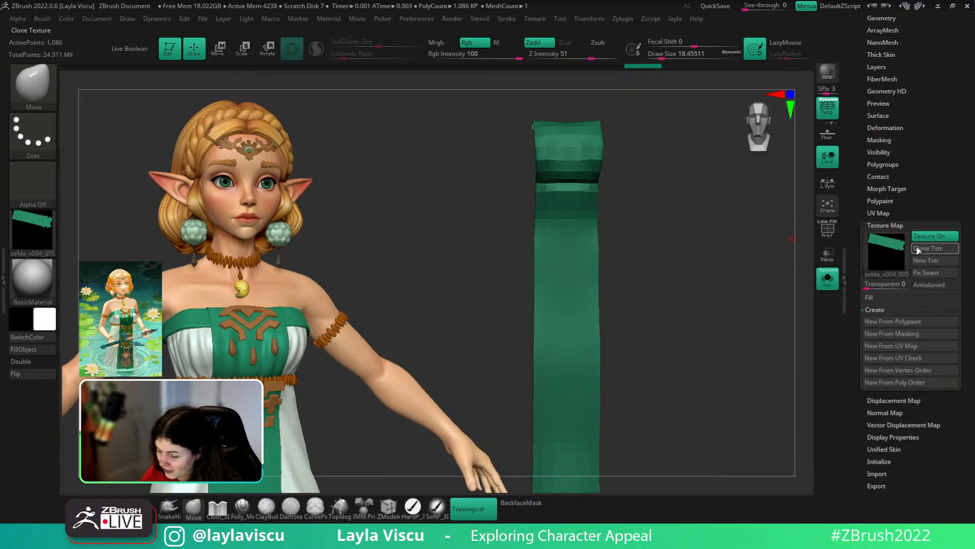
pyautogui.click(531, 19)
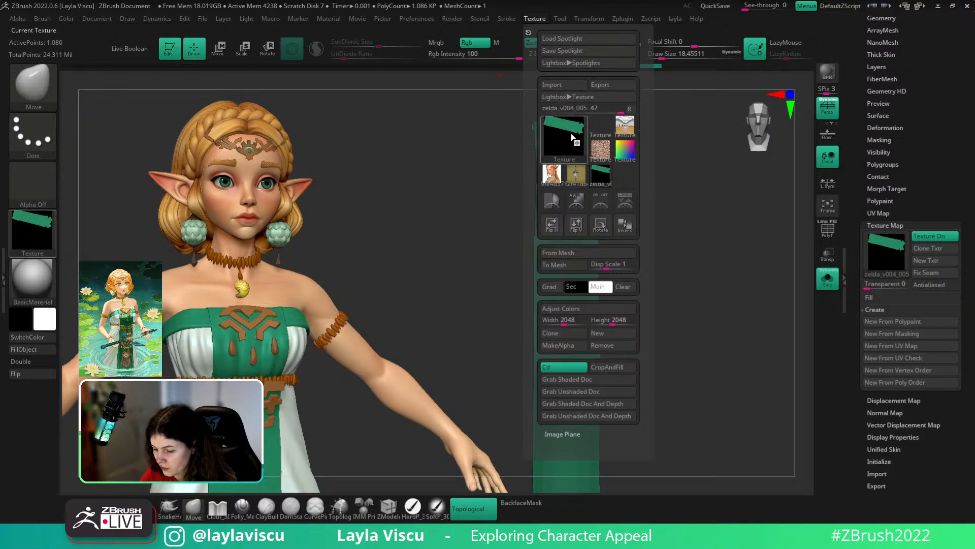
pyautogui.click(573, 137)
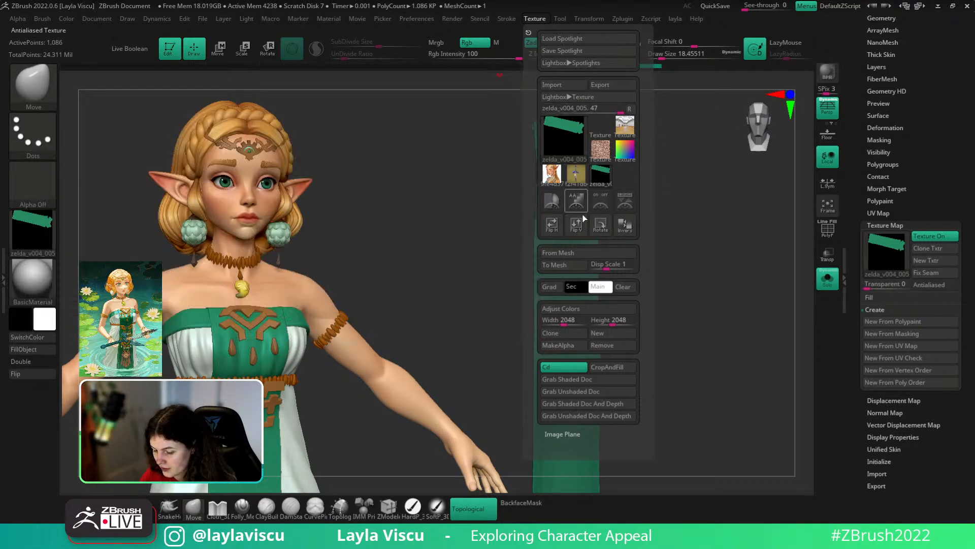
pyautogui.click(576, 224)
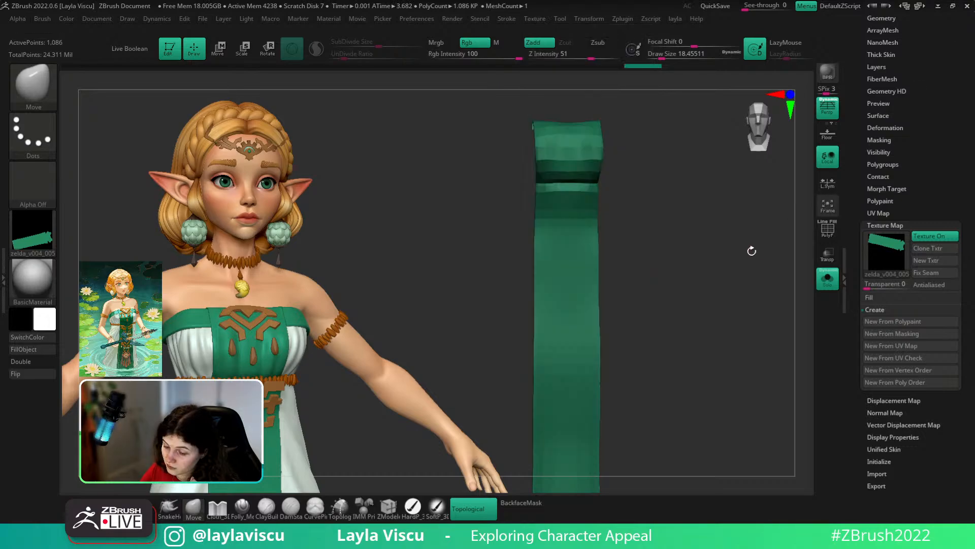
# - Turn off the front panel's texture display and leave Solo mode to show the whole character
pyautogui.moveTo(780, 259); pyautogui.dragTo(794, 258)
pyautogui.click(918, 239)
pyautogui.click(828, 279)
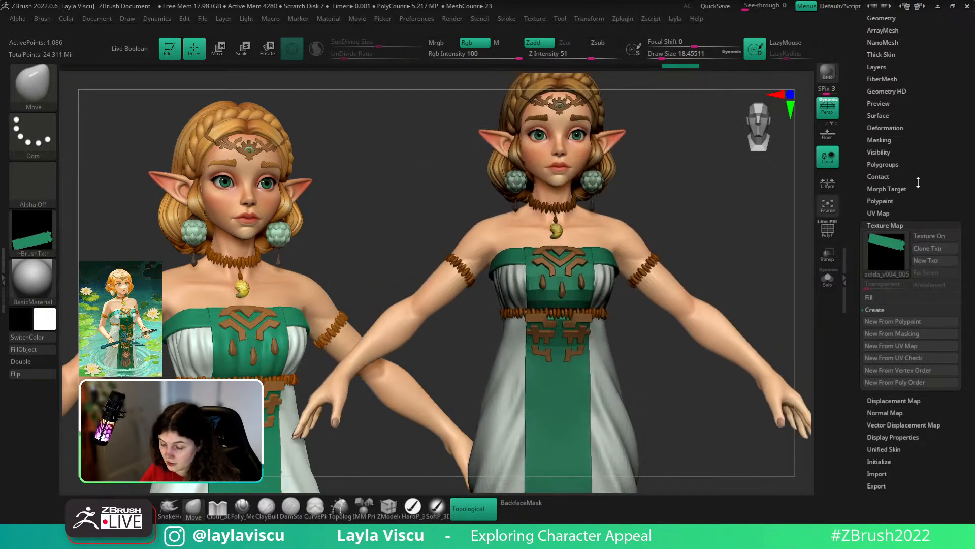
# - Step back through the front panel's undo history to recover its subdivision levels, and raise it to level 4
pyautogui.moveTo(918, 183); pyautogui.dragTo(917, 261)
pyautogui.click(886, 85)
pyautogui.click(887, 18)
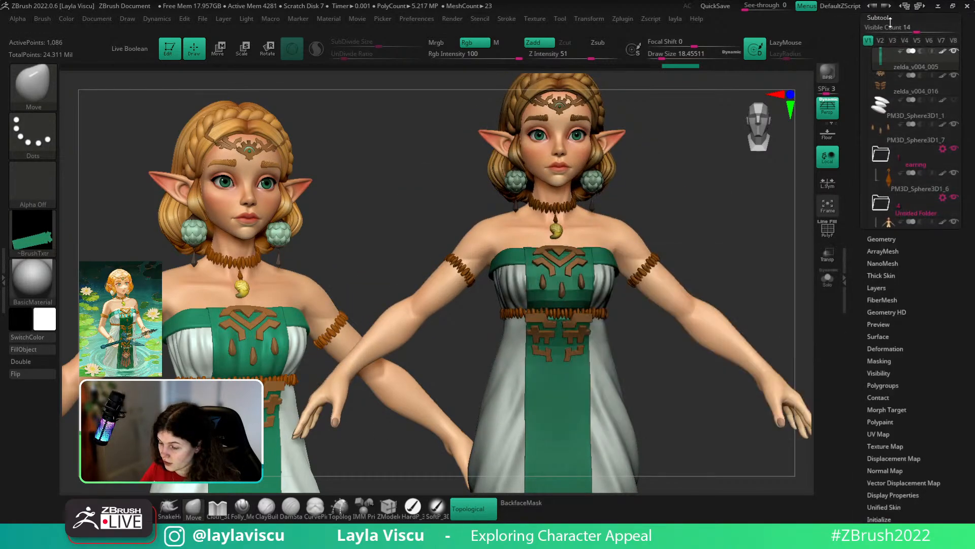
pyautogui.click(881, 31)
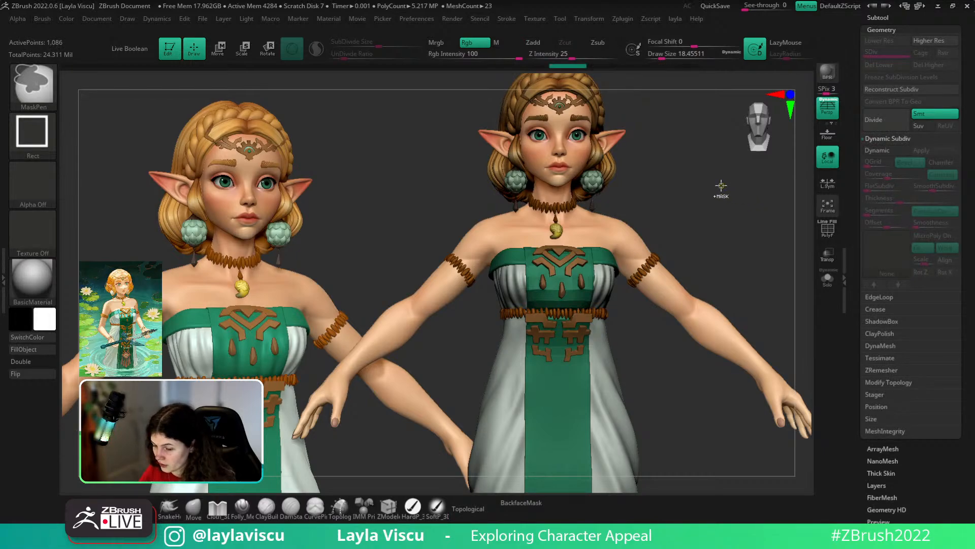
pyautogui.hotkey('ctrl', 'z')
pyautogui.moveTo(721, 186); pyautogui.dragTo(690, 181)
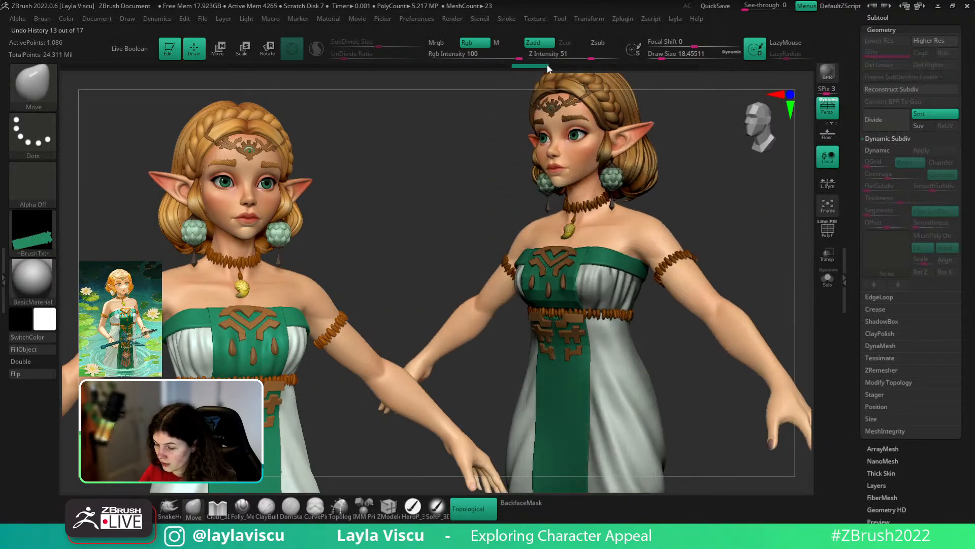
pyautogui.moveTo(532, 67); pyautogui.dragTo(506, 66)
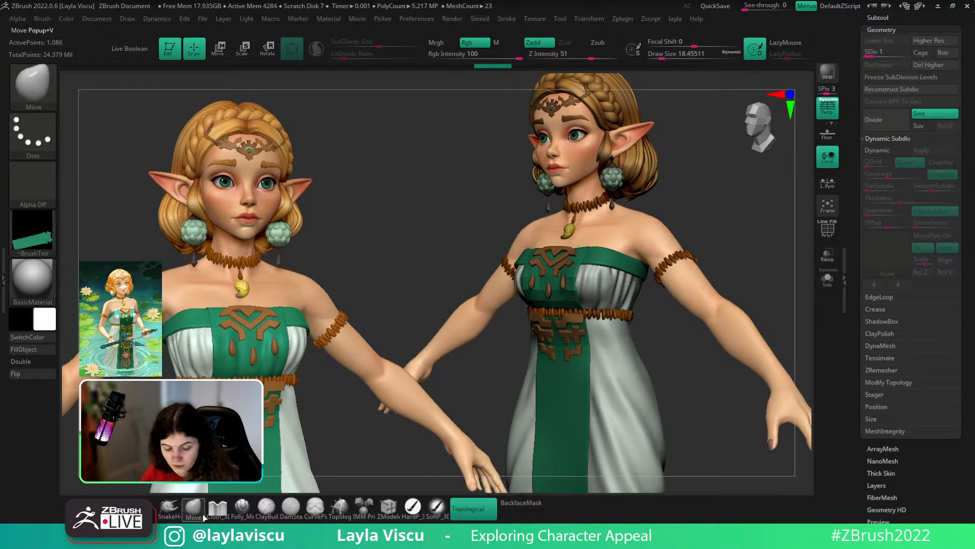
pyautogui.click(904, 58)
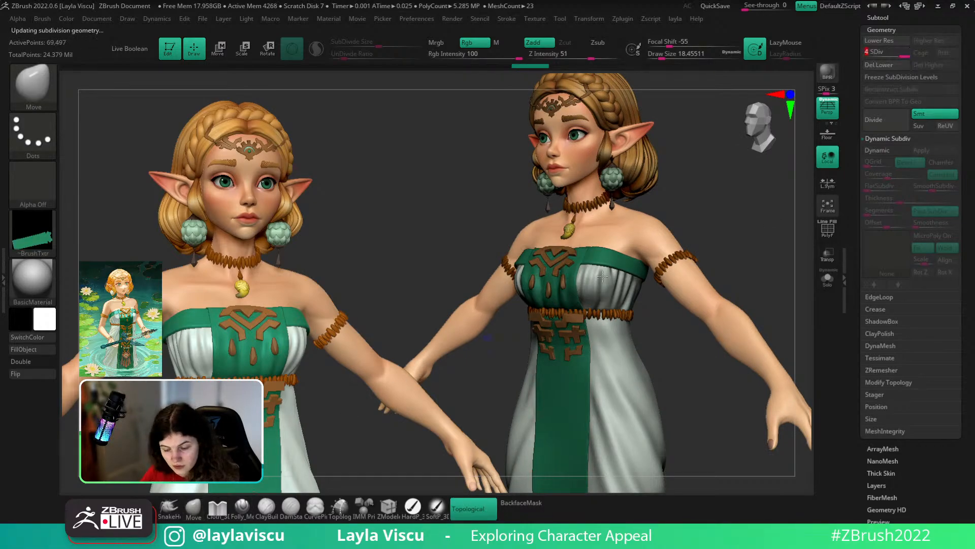
# - Switch to the sword tool, frame it in a front view and hide its wireframe
pyautogui.hotkey('shift', 'f')
pyautogui.keyDown('shift'); pyautogui.moveTo(741, 233); pyautogui.dragTo(733, 236); pyautogui.keyUp('shift')
pyautogui.moveTo(969, 56); pyautogui.dragTo(969, 366)
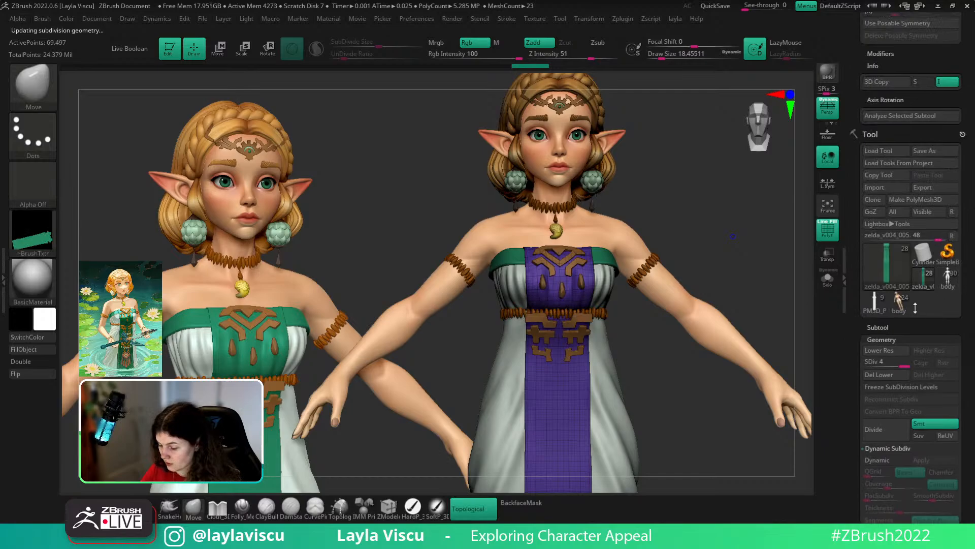
pyautogui.click(873, 303)
pyautogui.press('f')
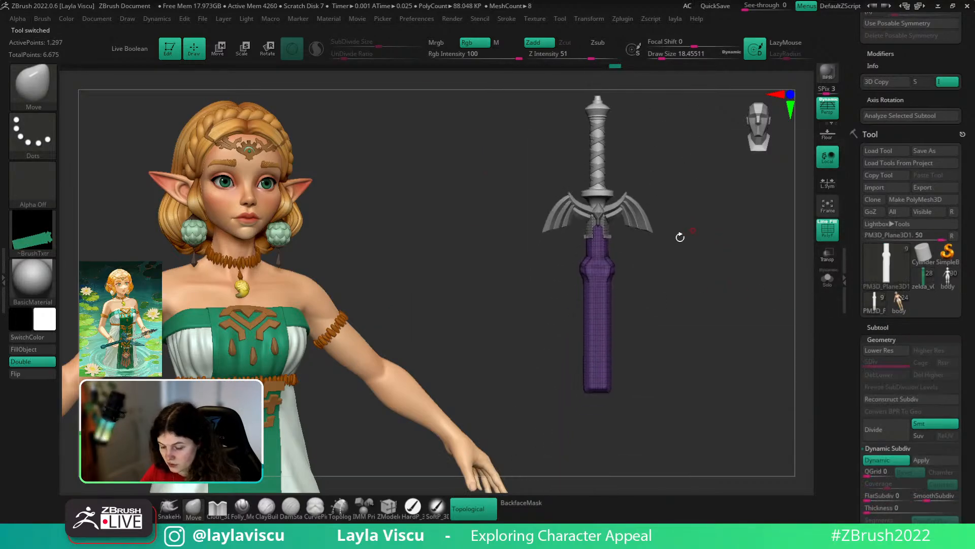
pyautogui.press('ctrl')
pyautogui.hotkey('shift', 'f')
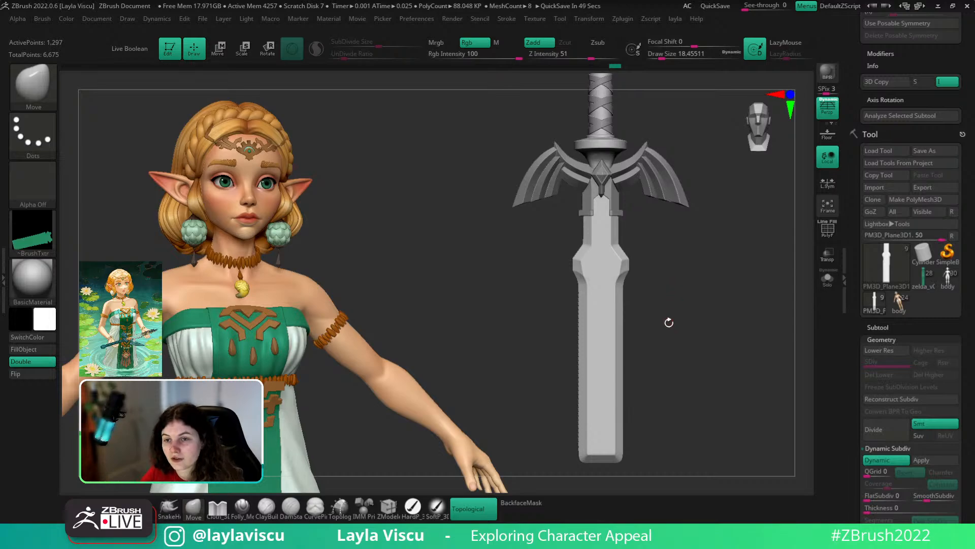
pyautogui.keyDown('alt'); pyautogui.moveTo(713, 178); pyautogui.dragTo(727, 282); pyautogui.keyUp('alt')
pyautogui.moveTo(767, 227); pyautogui.dragTo(806, 304)
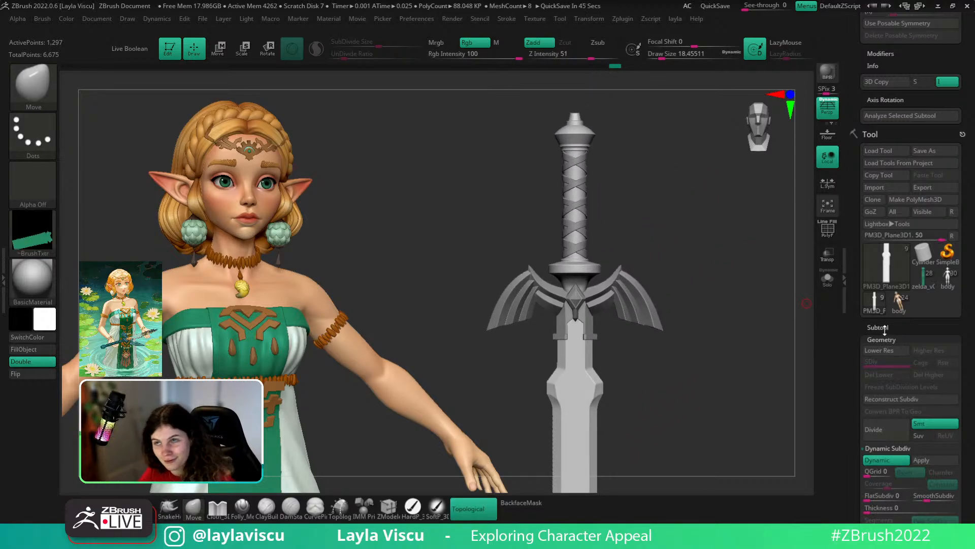
# - Append a Helix3D primitive to the sword's subtools, examine its coils over the grip, and delete it
pyautogui.click(885, 328)
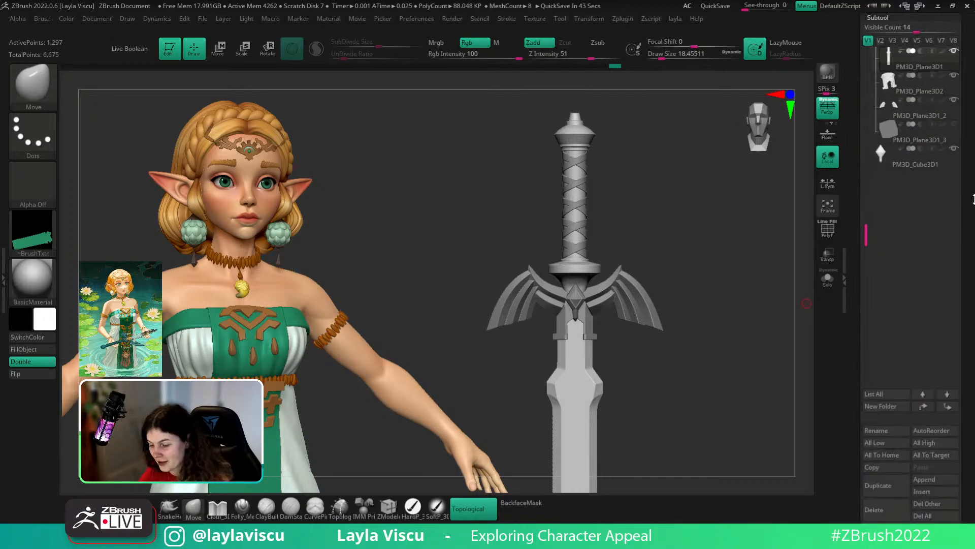
pyautogui.click(925, 479)
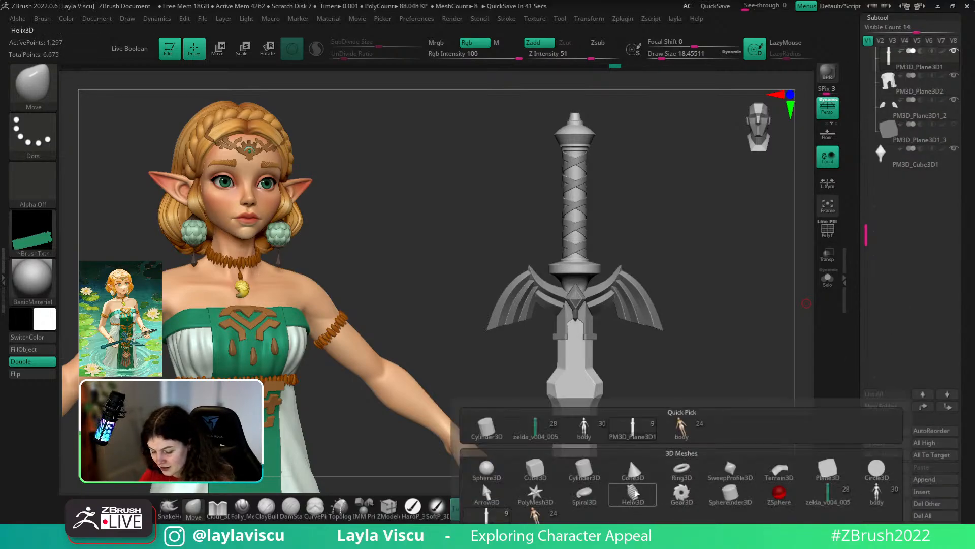
pyautogui.click(632, 495)
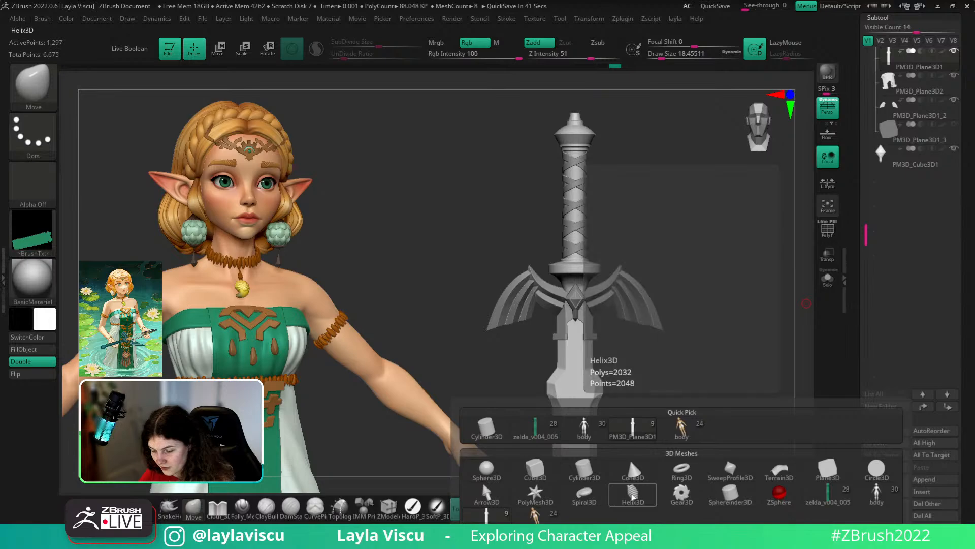
pyautogui.press('w')
pyautogui.keyDown('ctrl'); pyautogui.moveTo(661, 290); pyautogui.dragTo(681, 452, button='right'); pyautogui.keyUp('ctrl')
pyautogui.keyDown('alt'); pyautogui.moveTo(658, 126); pyautogui.dragTo(684, 353, button='right'); pyautogui.keyUp('alt')
pyautogui.moveTo(605, 113); pyautogui.dragTo(605, 288)
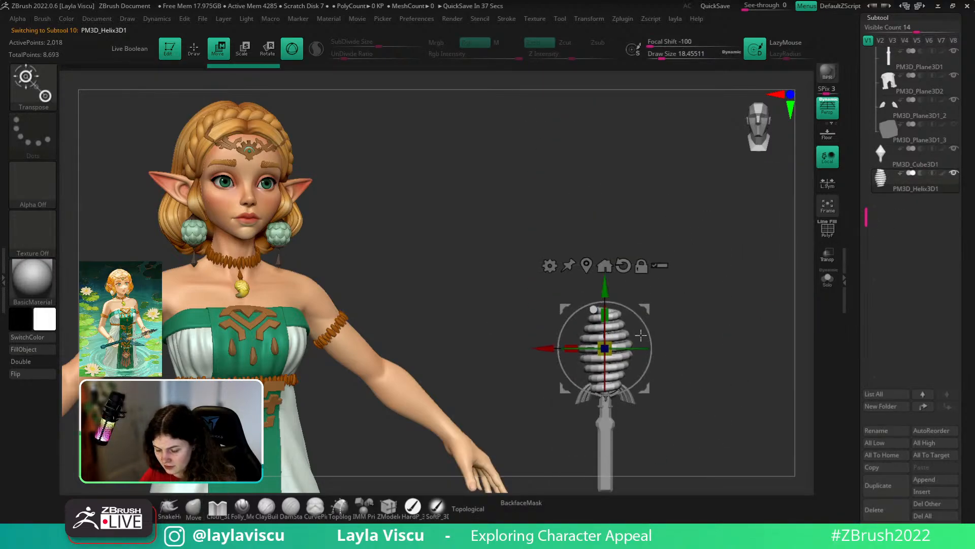
pyautogui.keyDown('ctrl'); pyautogui.moveTo(607, 300); pyautogui.dragTo(622, 391, button='right'); pyautogui.keyUp('ctrl')
pyautogui.moveTo(607, 354); pyautogui.dragTo(551, 358)
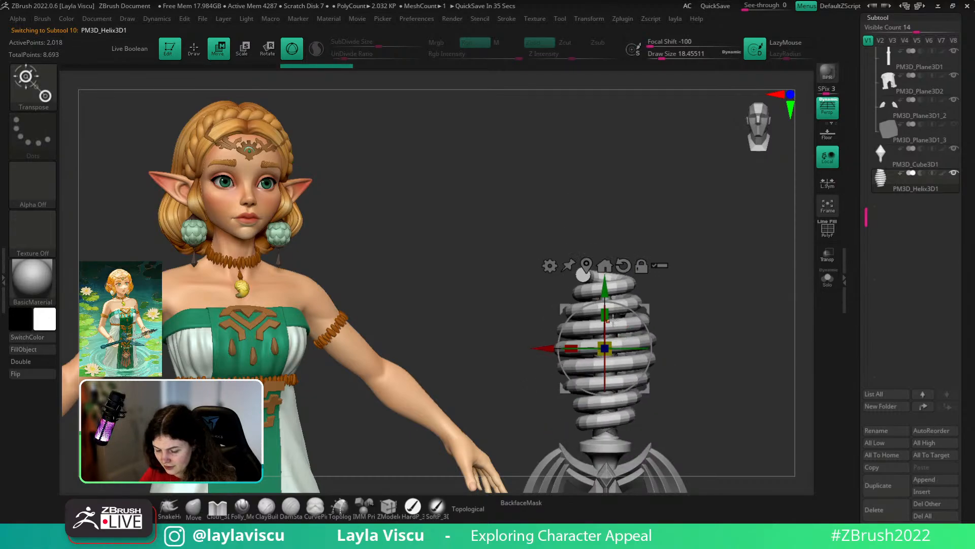
pyautogui.hotkey('ctrl', 'z')
pyautogui.hotkey('ctrl', 'shift', 'z')
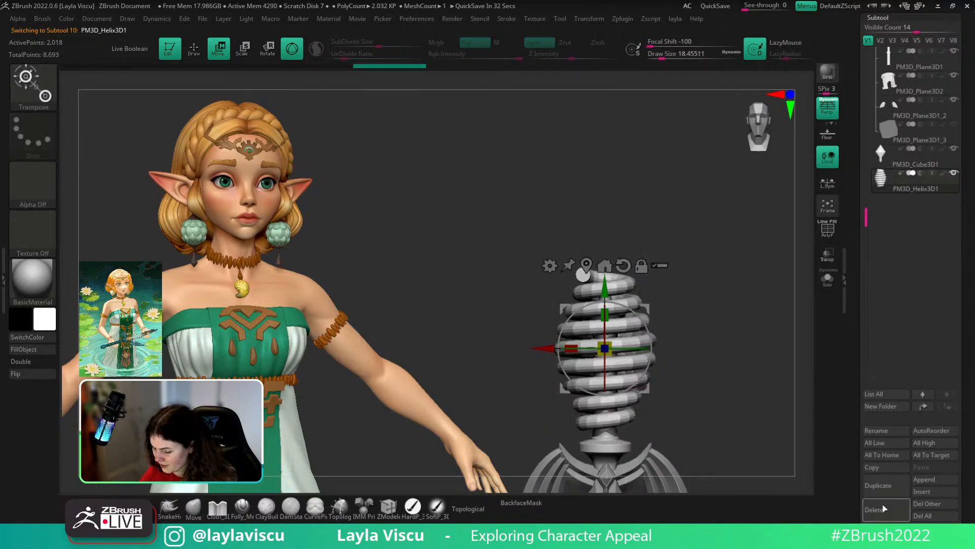
pyautogui.click(874, 510)
pyautogui.press('Return')
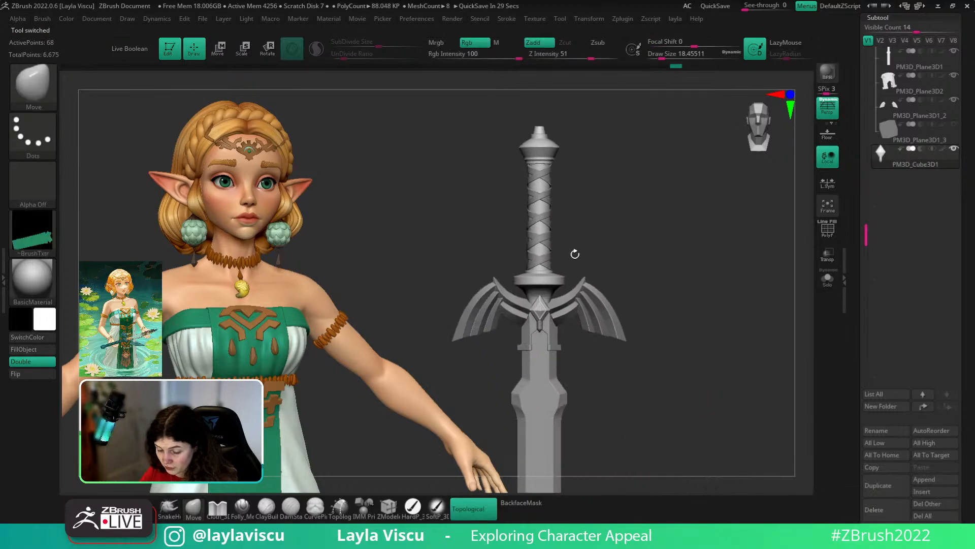
# - Recall the sword's stored Cust1 view
pyautogui.moveTo(706, 197)
pyautogui.keyDown('alt'); pyautogui.mouseDown()
pyautogui.moveTo(719, 273)
pyautogui.moveTo(620, 300)
pyautogui.mouseUp(); pyautogui.keyUp('alt')
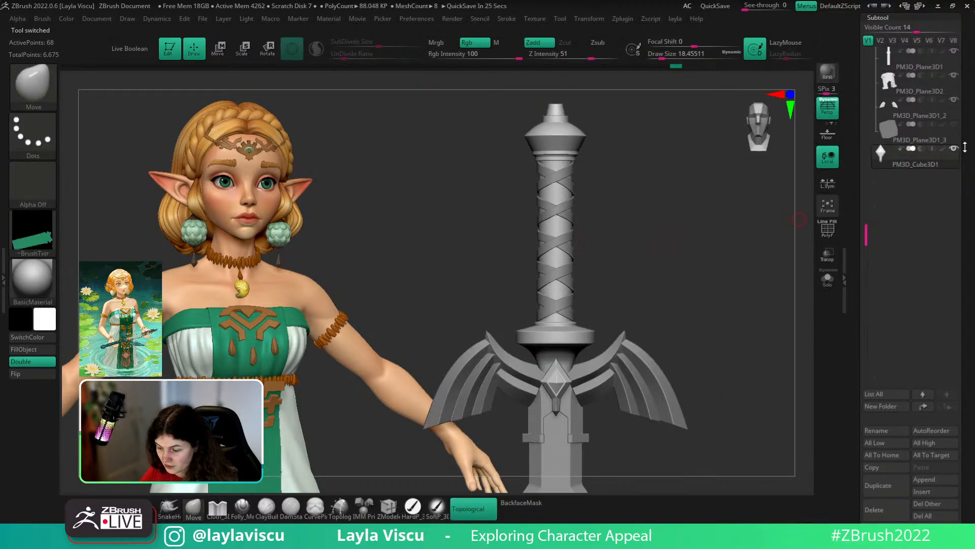
pyautogui.keyDown('alt'); pyautogui.moveTo(734, 318); pyautogui.dragTo(778, 322); pyautogui.keyUp('alt')
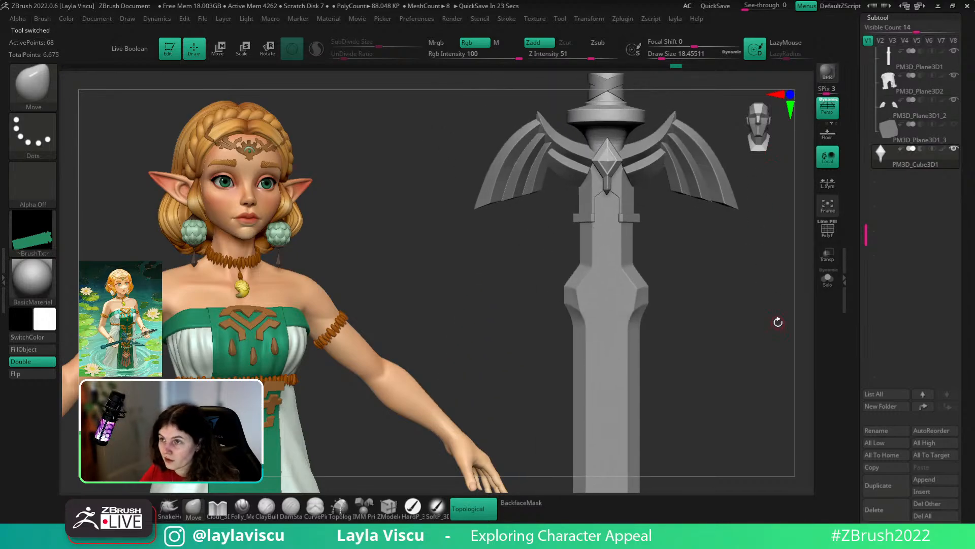
pyautogui.moveTo(974, 224); pyautogui.dragTo(974, 456)
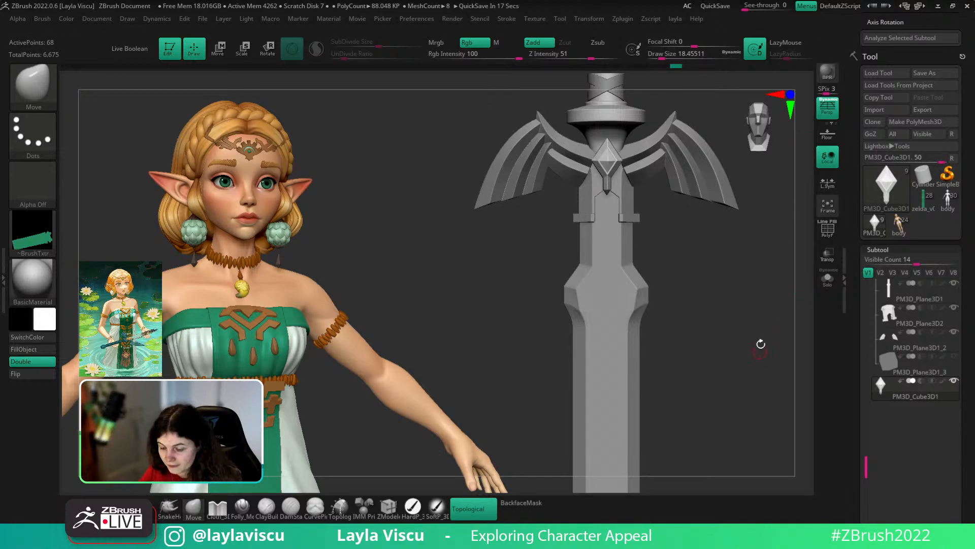
pyautogui.moveTo(758, 343)
pyautogui.keyDown('alt'); pyautogui.mouseDown()
pyautogui.moveTo(688, 322)
pyautogui.moveTo(743, 283)
pyautogui.moveTo(747, 335)
pyautogui.mouseUp(); pyautogui.keyUp('alt')
pyautogui.moveTo(974, 249); pyautogui.dragTo(974, 417)
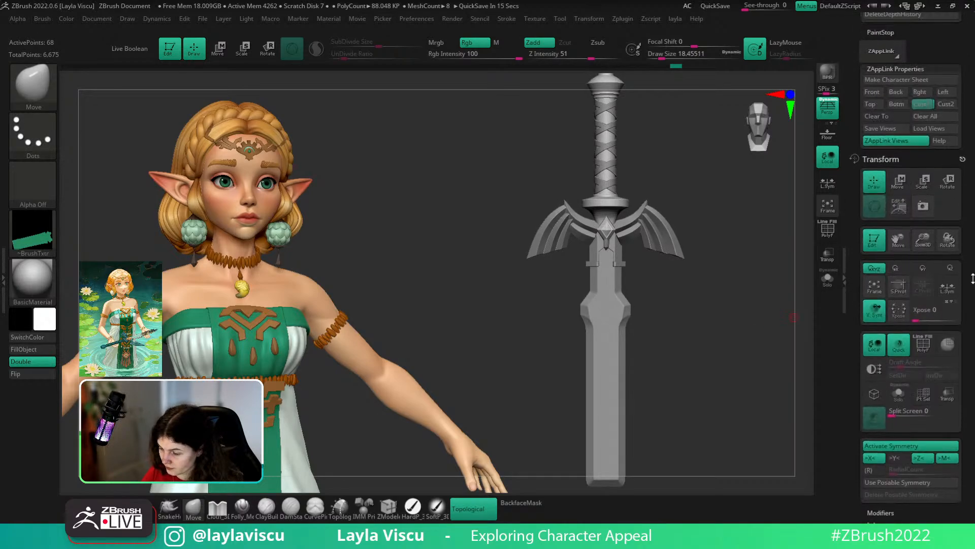
pyautogui.click(922, 104)
# - Compare the whole sword with its reference image by switching the overlay on and off, and abort the project auto-save
pyautogui.hotkey('shift', 'z')
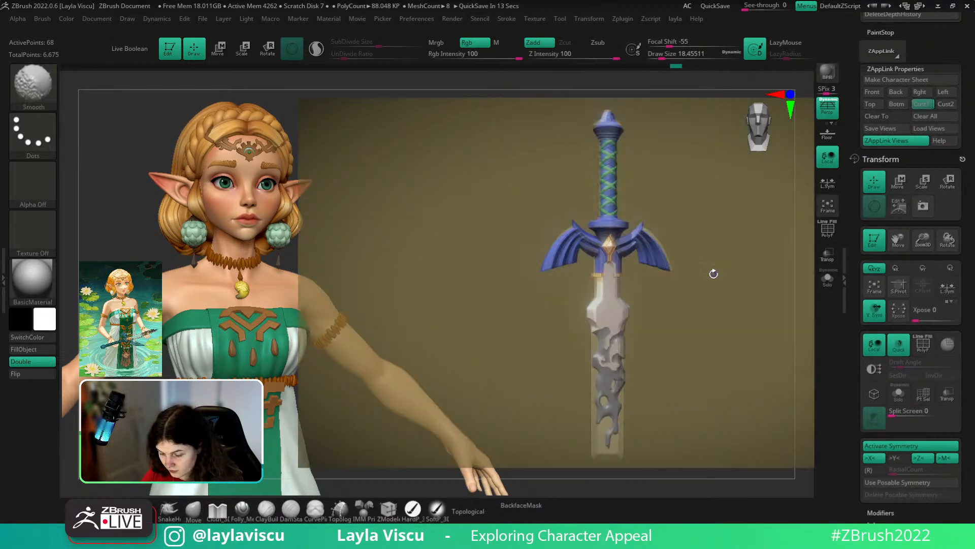
pyautogui.hotkey('shift', 'z')
pyautogui.hotkey('shift', 'z')
pyautogui.hotkey('shift', 'z')
pyautogui.hotkey('shift', 'z')
pyautogui.hotkey('shift', 'z')
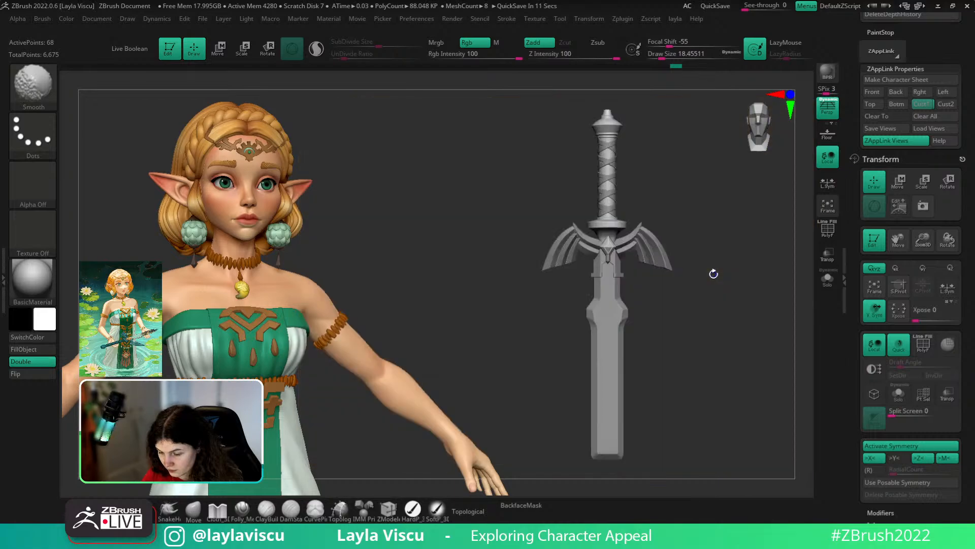
pyautogui.press('shift')
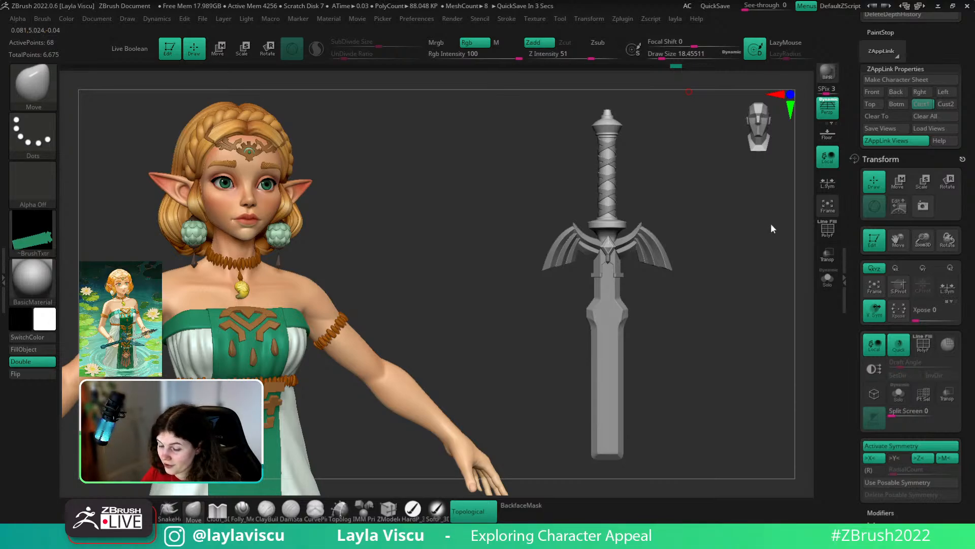
pyautogui.press('Escape')
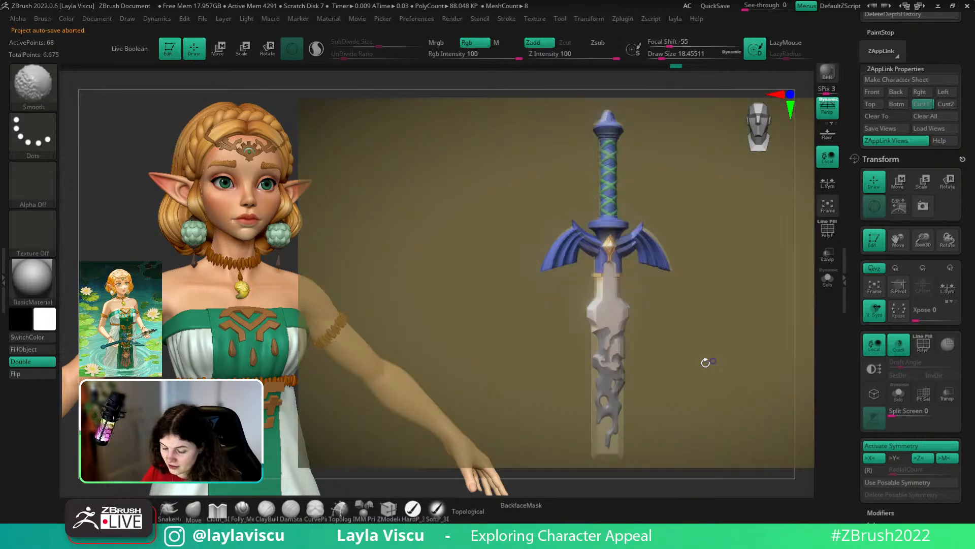
# - Select the sword's blade subtool and examine its flare and damaged edge against the reference image overlay
pyautogui.keyDown('alt'); pyautogui.click(600, 347); pyautogui.keyUp('alt')
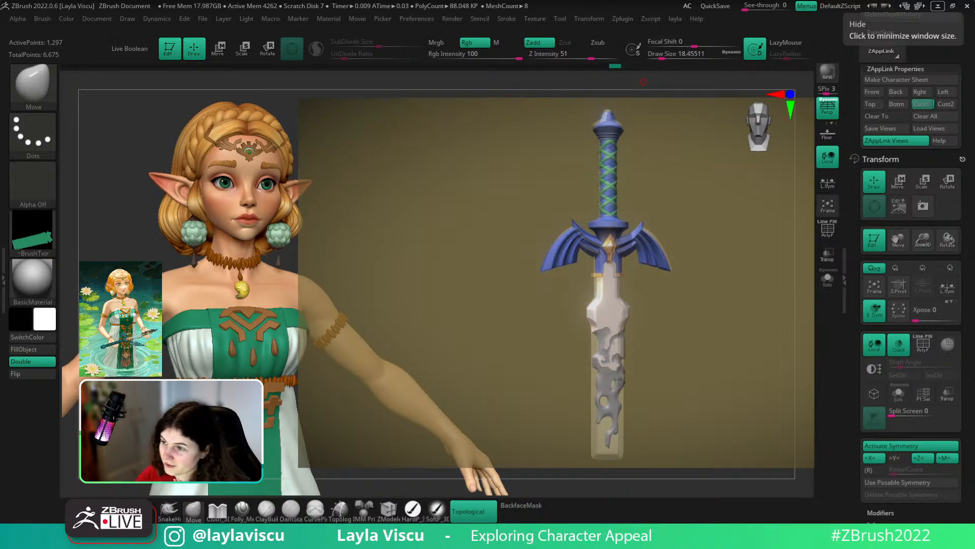
pyautogui.hotkey('shift', 'z')
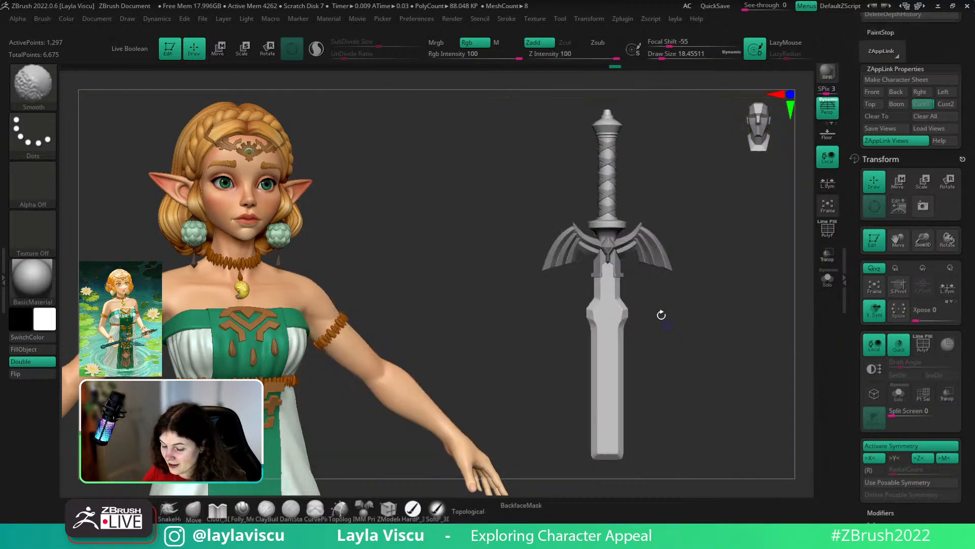
pyautogui.hotkey('shift', 'z')
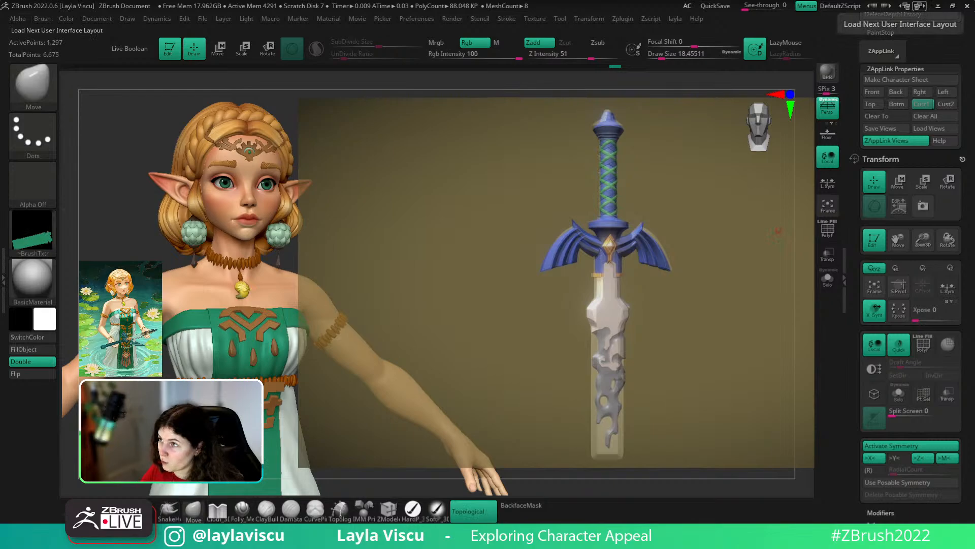
pyautogui.hotkey('shift', 'z')
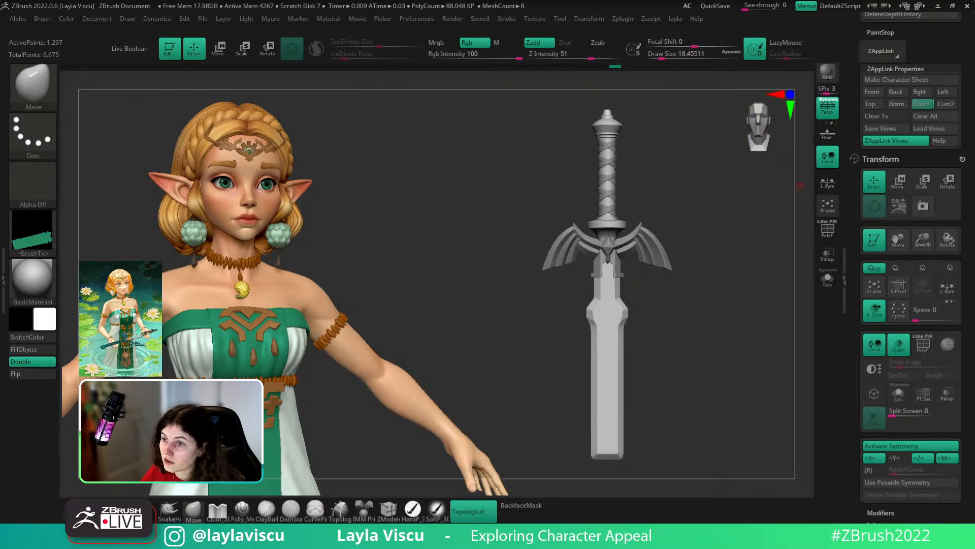
pyautogui.hotkey('shift', 'z')
pyautogui.hotkey('shift', 'z')
pyautogui.keyDown('ctrl'); pyautogui.moveTo(605, 331); pyautogui.dragTo(743, 420, button='right'); pyautogui.keyUp('ctrl')
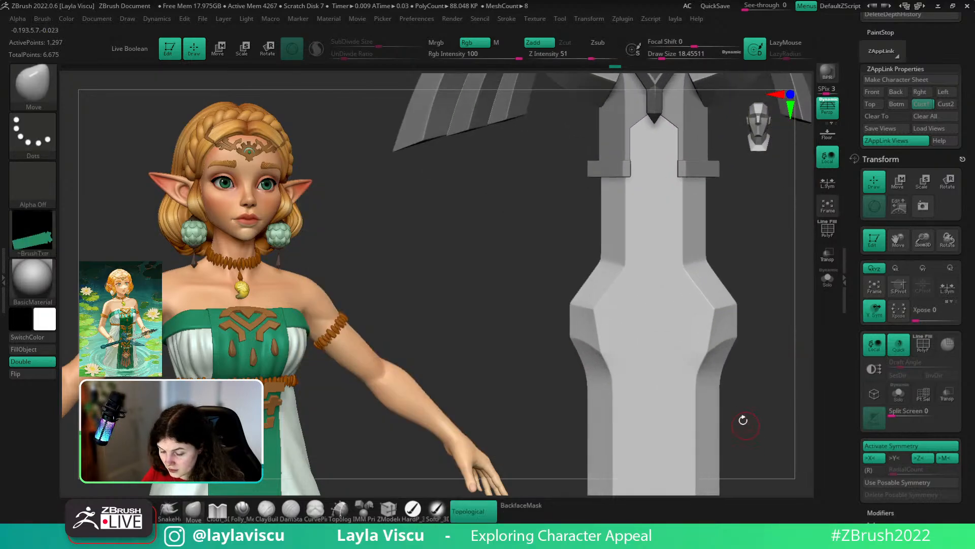
# - Isolate the front corner points of the blade's flare with an inverted mask, move them slightly inward, and clear the mask
pyautogui.hotkey('shift', 'f')
pyautogui.keyDown('ctrl'); pyautogui.moveTo(604, 316); pyautogui.dragTo(620, 330, button='right'); pyautogui.keyUp('ctrl')
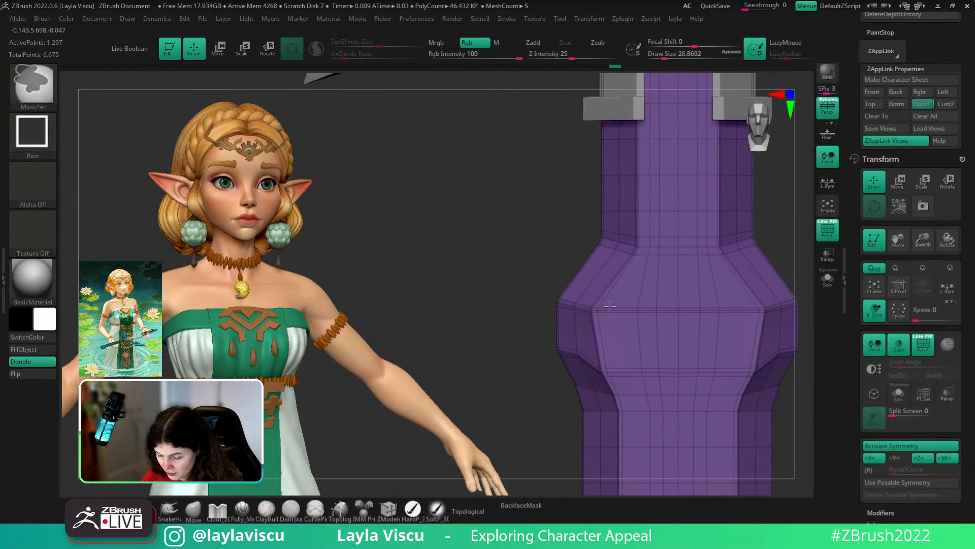
pyautogui.keyDown('ctrl'); pyautogui.moveTo(610, 299); pyautogui.dragTo(581, 331); pyautogui.keyUp('ctrl')
pyautogui.keyDown('ctrl'); pyautogui.click(478, 380); pyautogui.keyUp('ctrl')
pyautogui.press('w')
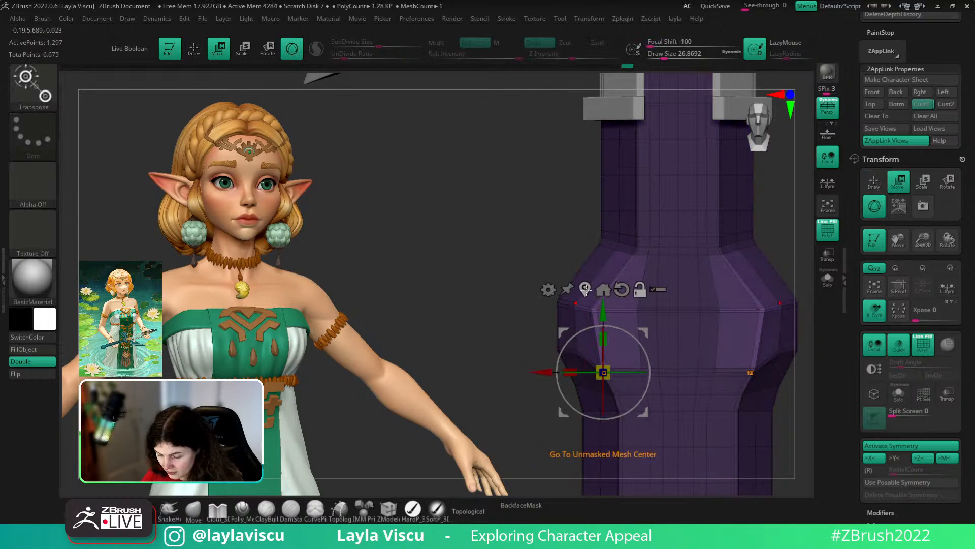
pyautogui.click(585, 289)
pyautogui.moveTo(689, 311); pyautogui.dragTo(680, 310)
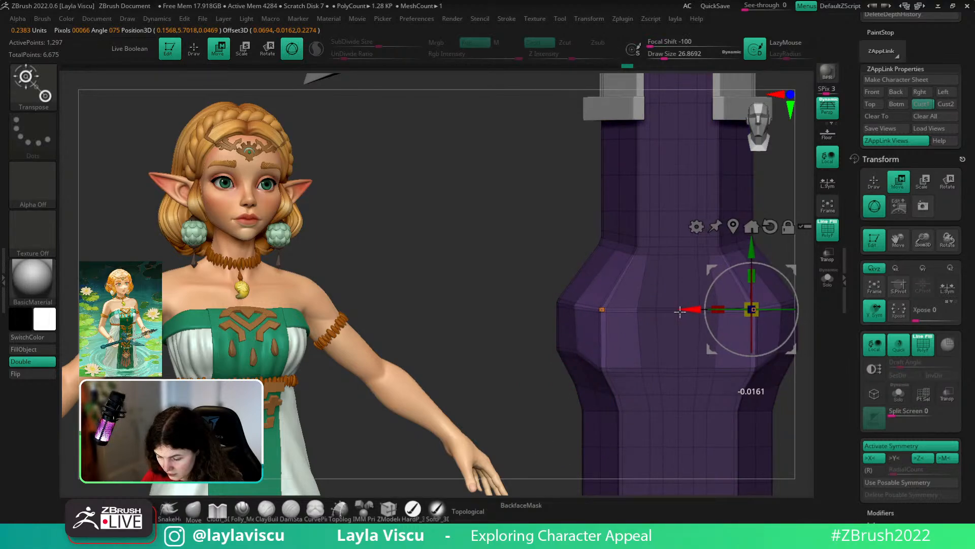
pyautogui.press('q')
pyautogui.keyDown('ctrl'); pyautogui.moveTo(400, 283); pyautogui.dragTo(411, 326); pyautogui.keyUp('ctrl')
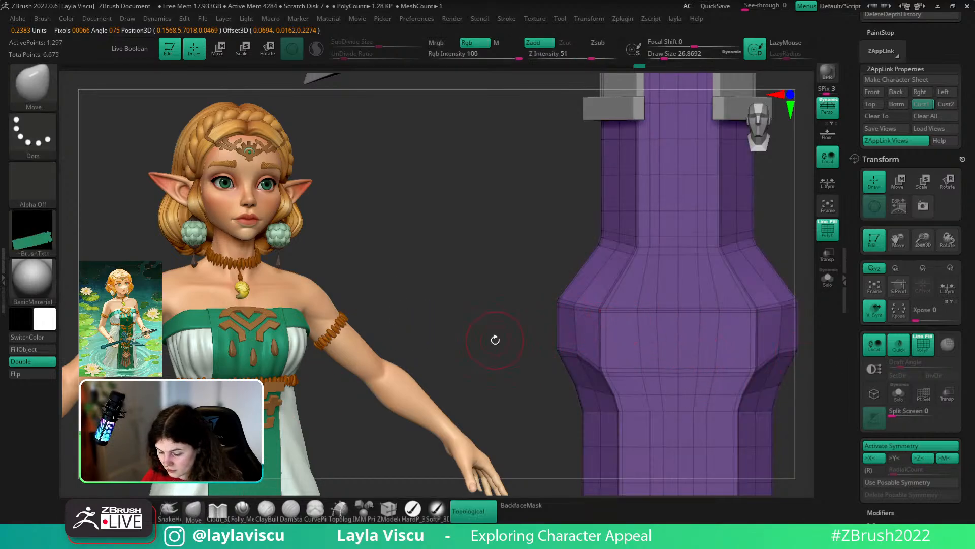
# - Turn on Dynamic Subdivision for the blade and hide its wireframe
pyautogui.moveTo(495, 340); pyautogui.dragTo(525, 366)
pyautogui.moveTo(964, 393); pyautogui.dragTo(949, 282)
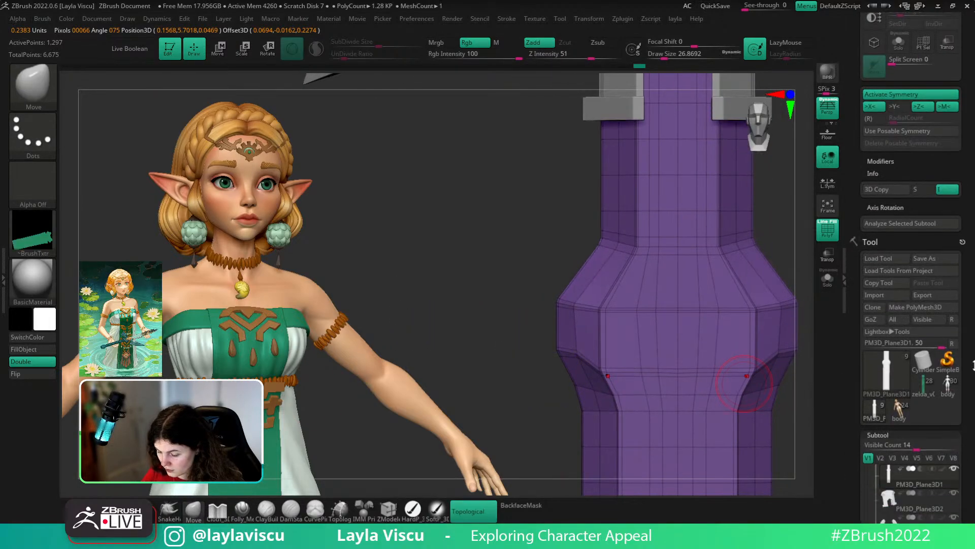
pyautogui.scroll(-10, 895, 408)
pyautogui.click(882, 448)
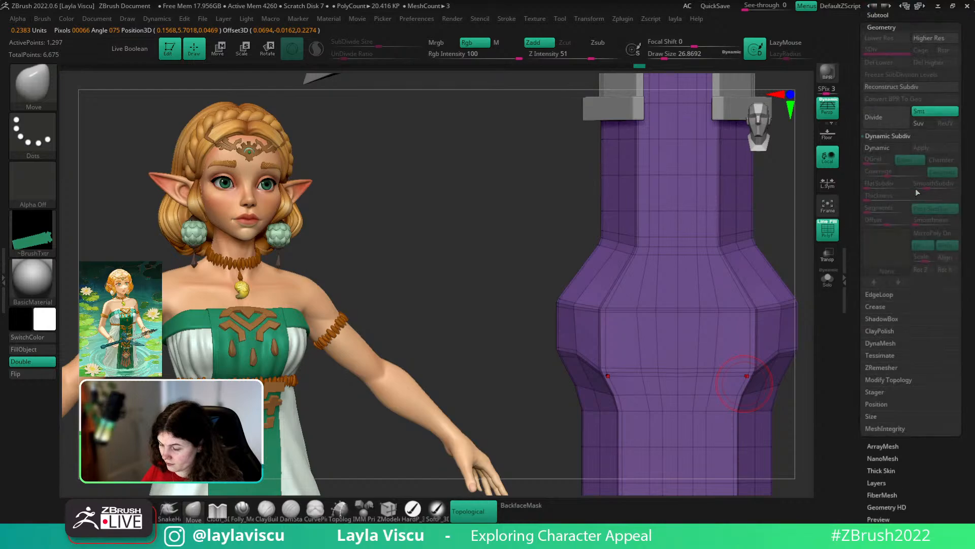
pyautogui.hotkey('shift', 'f')
pyautogui.keyDown('ctrl'); pyautogui.moveTo(571, 259); pyautogui.dragTo(763, 311, button='right'); pyautogui.keyUp('ctrl')
pyautogui.keyDown('alt'); pyautogui.moveTo(794, 361); pyautogui.dragTo(632, 259); pyautogui.keyUp('alt')
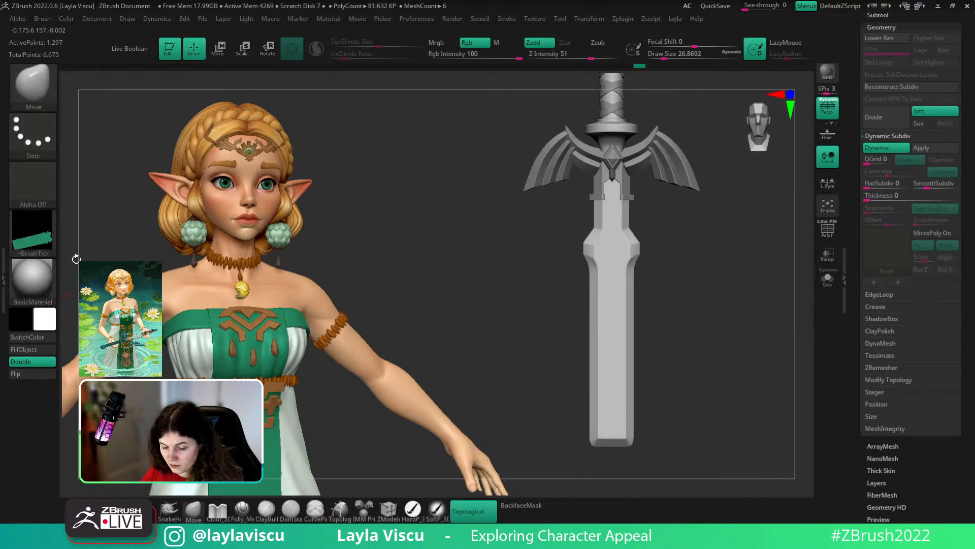
# - Switch off the texture assigned to the Move brush
pyautogui.click(32, 234)
pyautogui.click(87, 239)
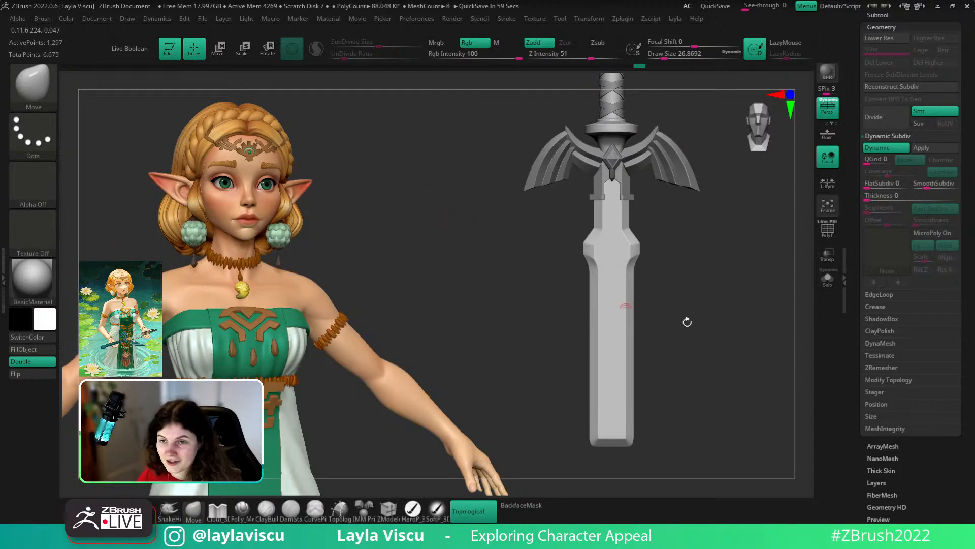
# - Show the sword's reference overlay, undo a trial adjustment of the image, and lower its opacity until the model shows through
pyautogui.keyDown('alt'); pyautogui.moveTo(655, 269); pyautogui.dragTo(703, 312); pyautogui.keyUp('alt')
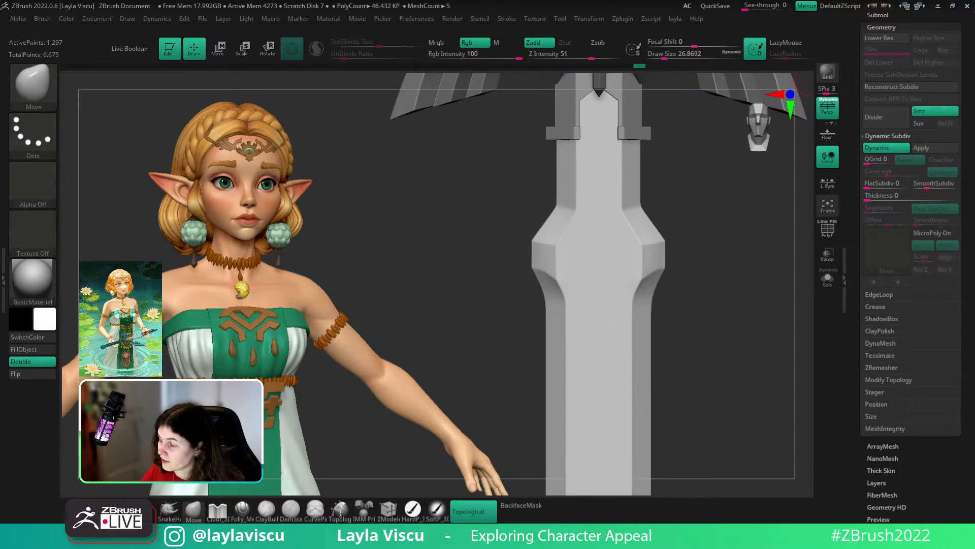
pyautogui.hotkey('shift', 'z')
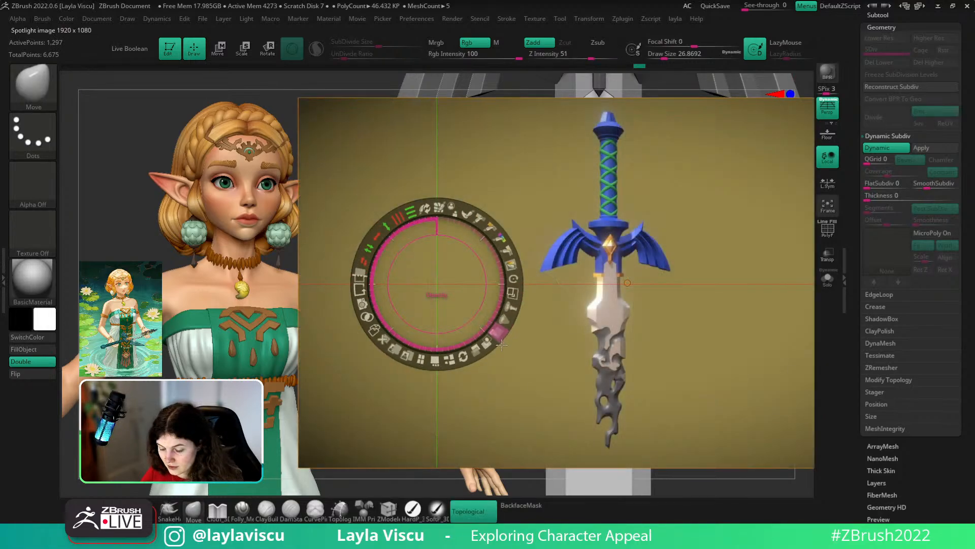
pyautogui.moveTo(501, 345); pyautogui.dragTo(501, 348)
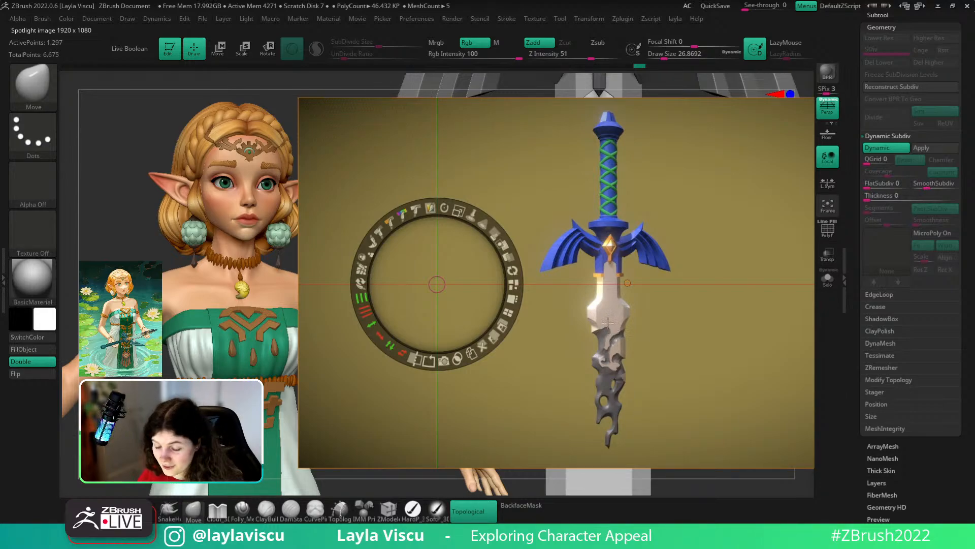
pyautogui.moveTo(459, 210); pyautogui.dragTo(448, 208)
pyautogui.hotkey('ctrl', 'z')
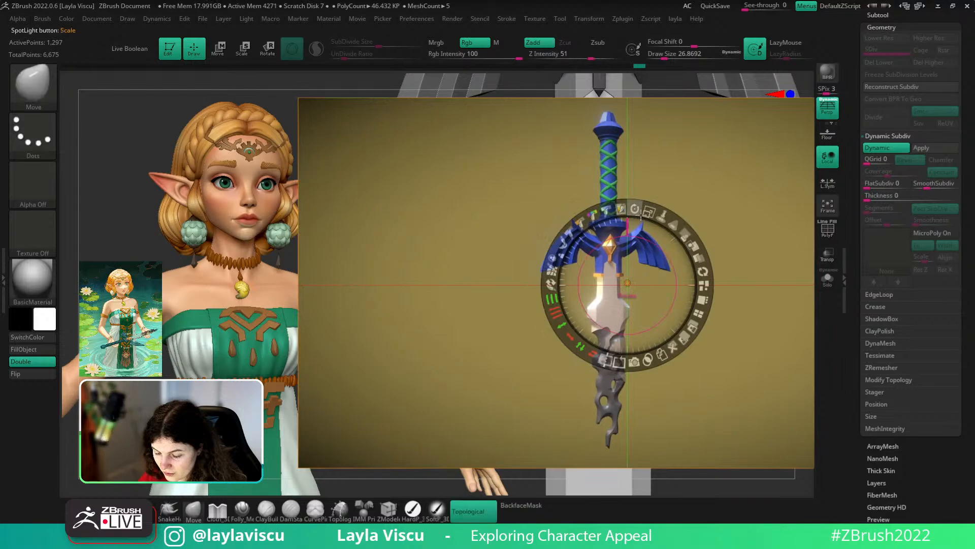
pyautogui.moveTo(684, 232); pyautogui.dragTo(577, 229)
# - Recall the stored Cust1 view and check the sword's alignment with the reference overlay switched on and off
pyautogui.moveTo(973, 228); pyautogui.dragTo(974, 341)
pyautogui.click(923, 239)
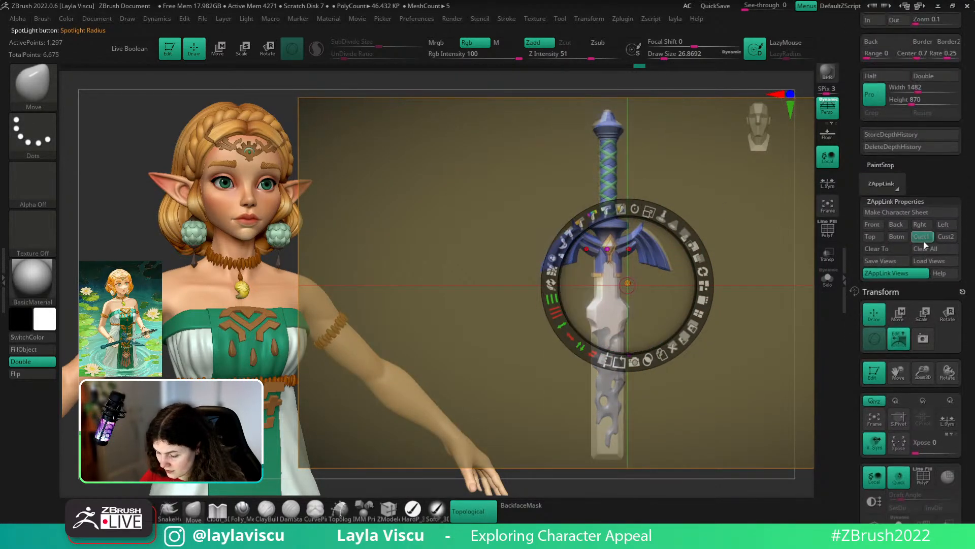
pyautogui.press('z')
pyautogui.hotkey('shift', 'z')
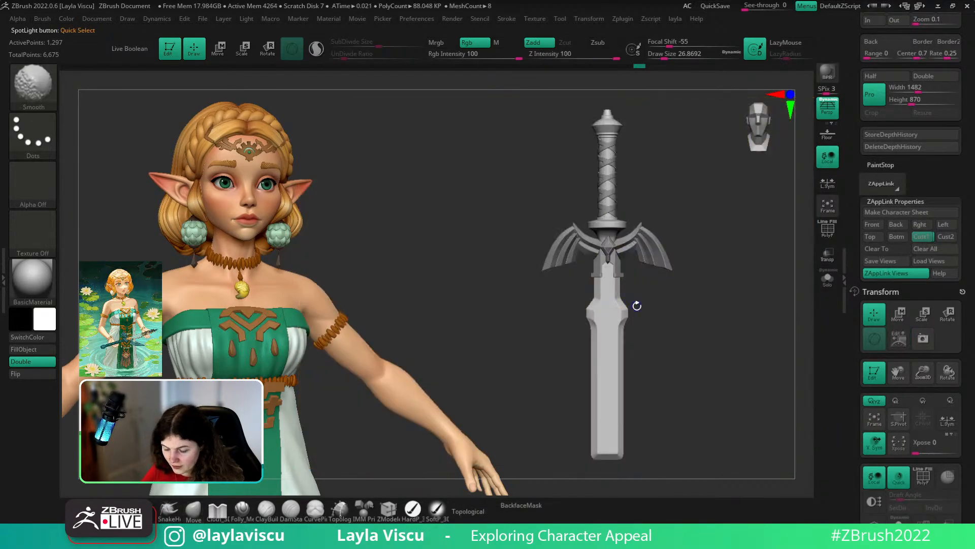
pyautogui.hotkey('shift', 'z')
pyautogui.hotkey('shift', 'z')
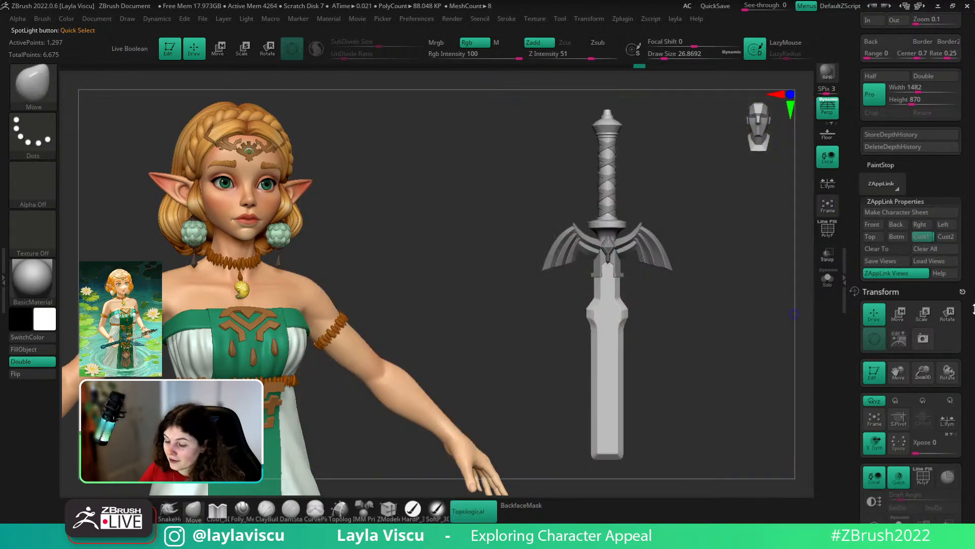
# - Save the project over its existing file
pyautogui.moveTo(973, 137); pyautogui.dragTo(972, 197)
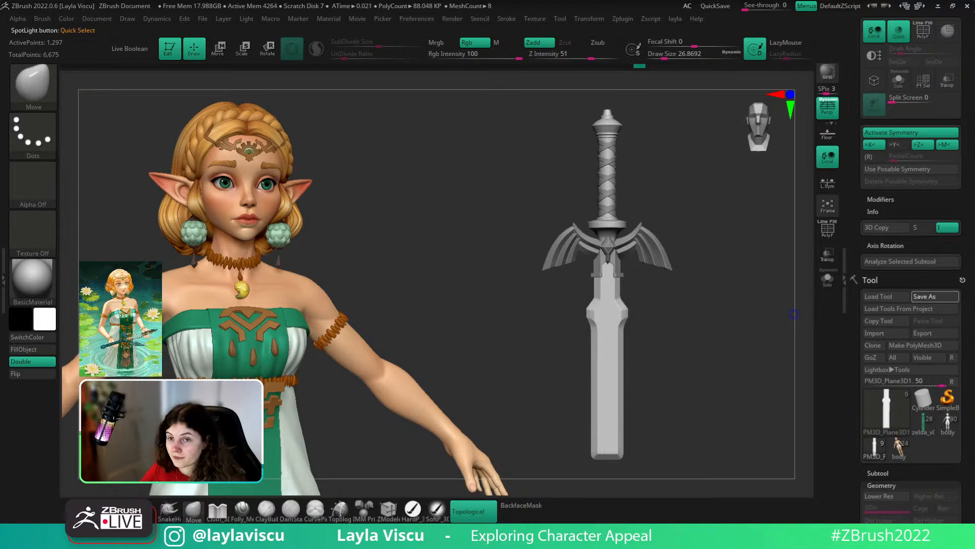
pyautogui.hotkey('ctrl', 's')
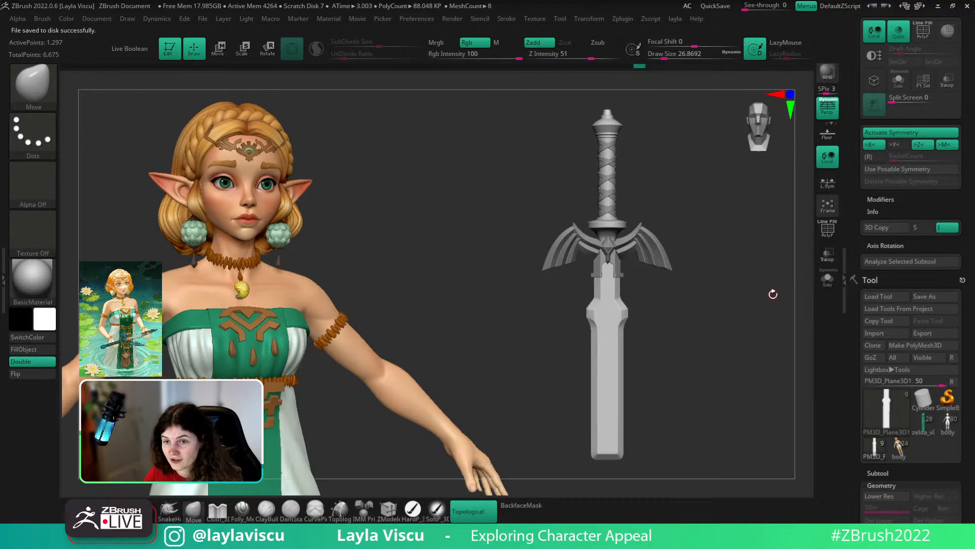
# - Compare the blade's outline and damaged edge with the reference by switching the image overlay on and off
pyautogui.hotkey('shift', 'z')
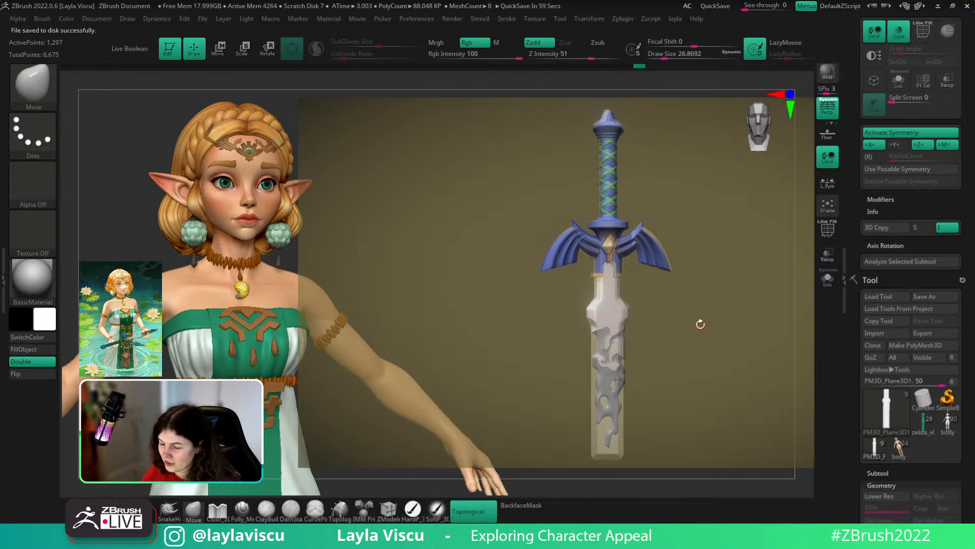
pyautogui.hotkey('shift', 'z')
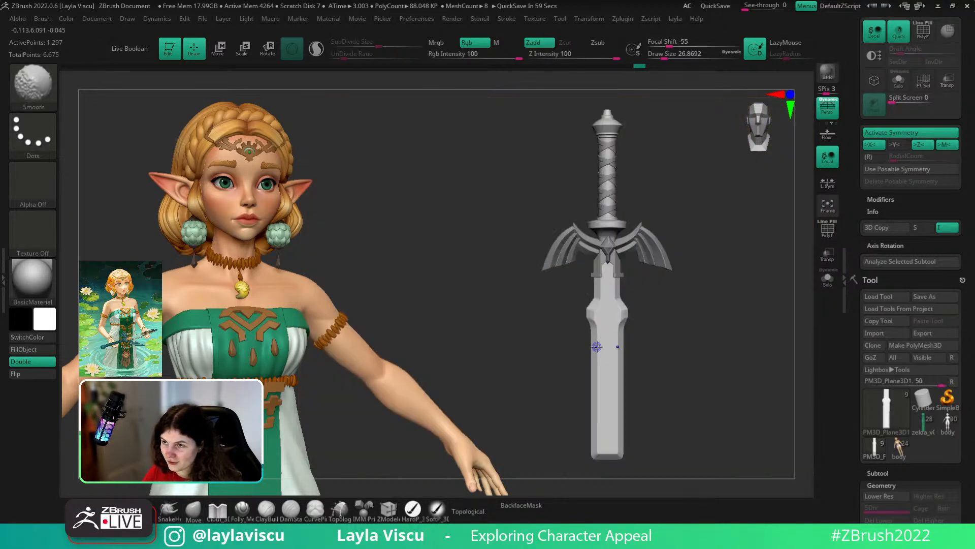
pyautogui.hotkey('shift', 'z')
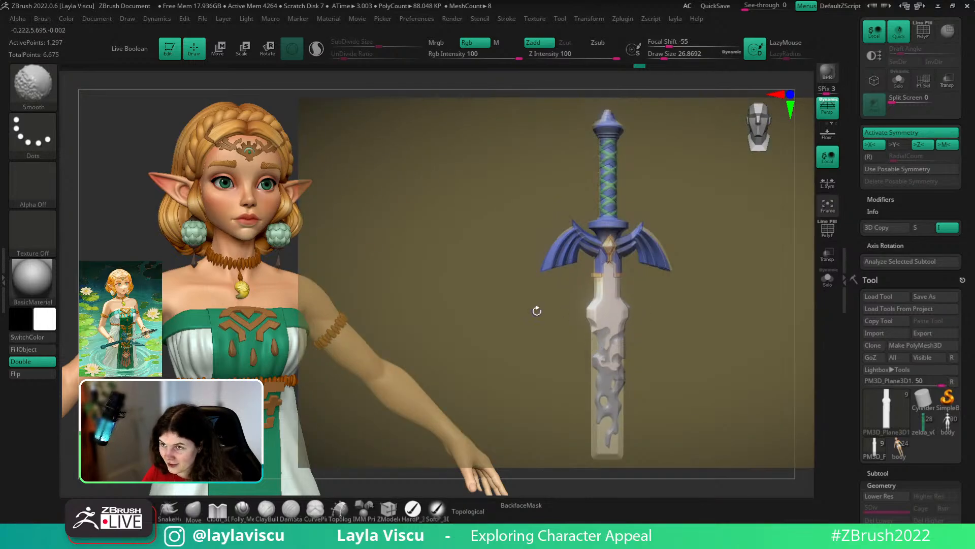
pyautogui.hotkey('shift', 'z')
pyautogui.hotkey('shift', 'z')
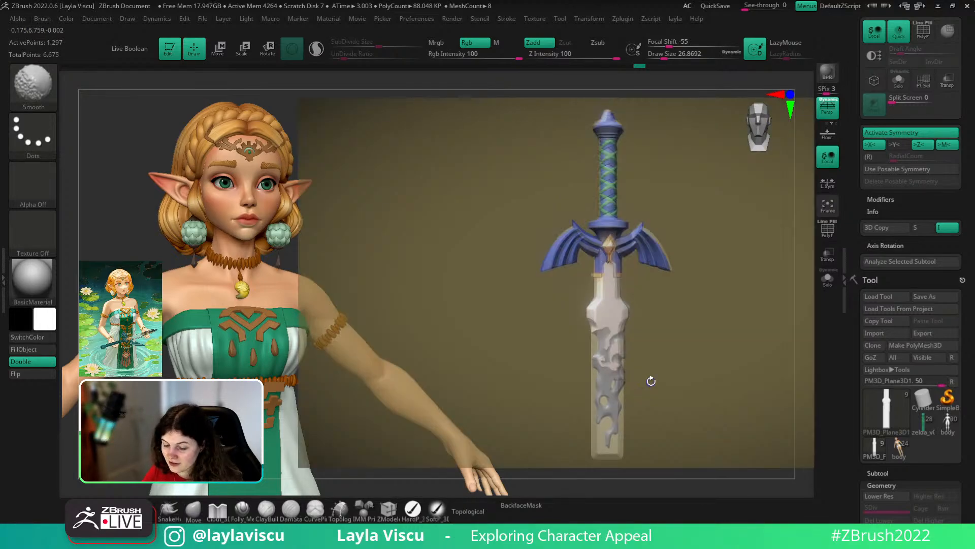
pyautogui.hotkey('shift', 'z')
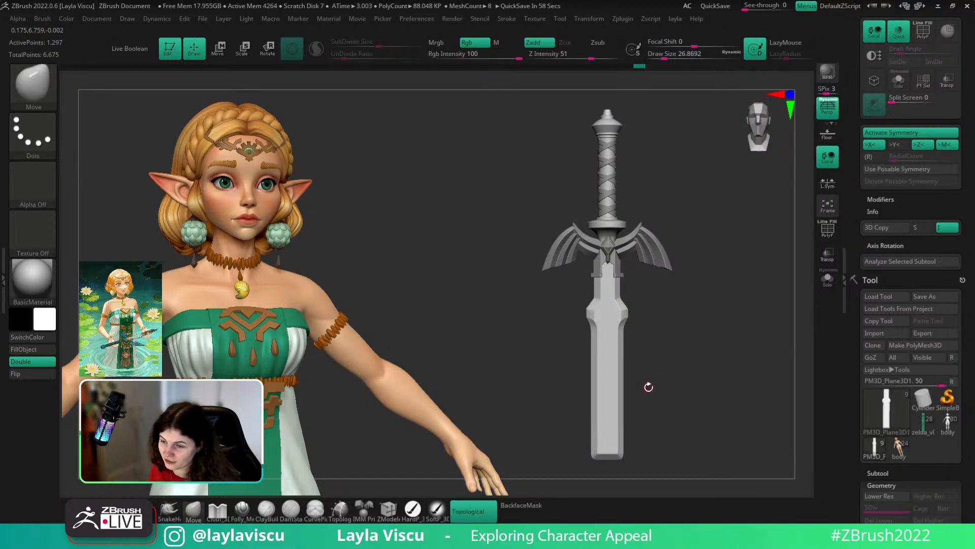
pyautogui.hotkey('shift', 'z')
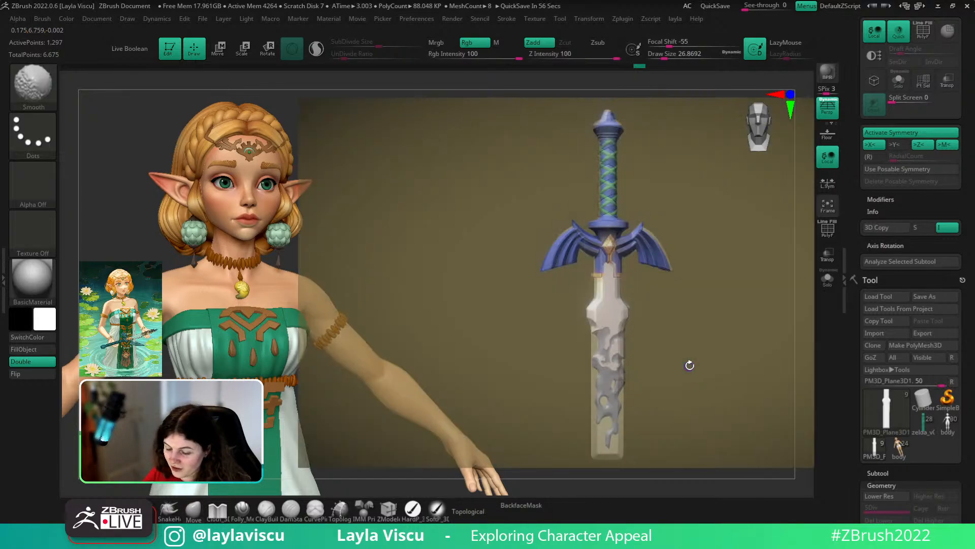
pyautogui.hotkey('shift', 'z')
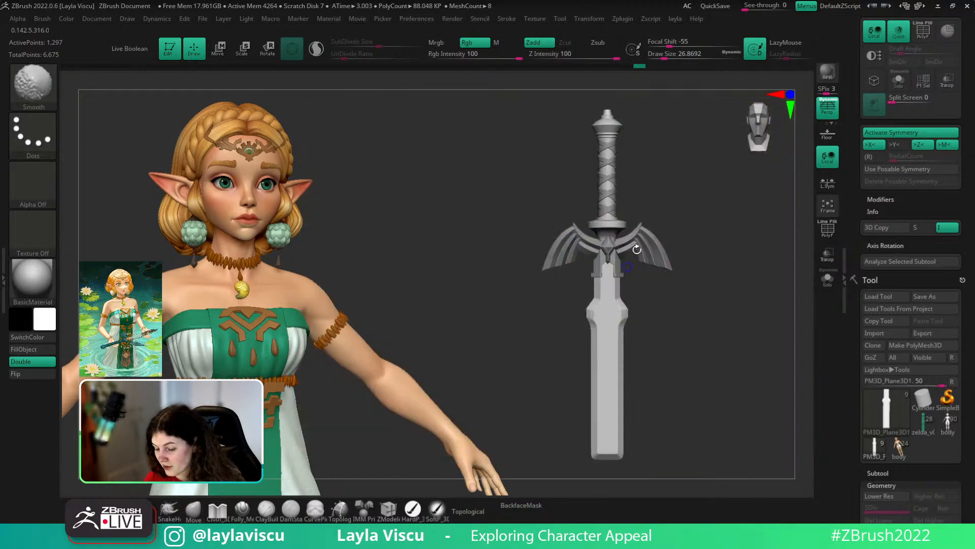
# - Select the guard's upper wing subtool and compare its shape with the reference overlay
pyautogui.hotkey('shift', 'z')
pyautogui.keyDown('alt'); pyautogui.click(575, 223); pyautogui.keyUp('alt')
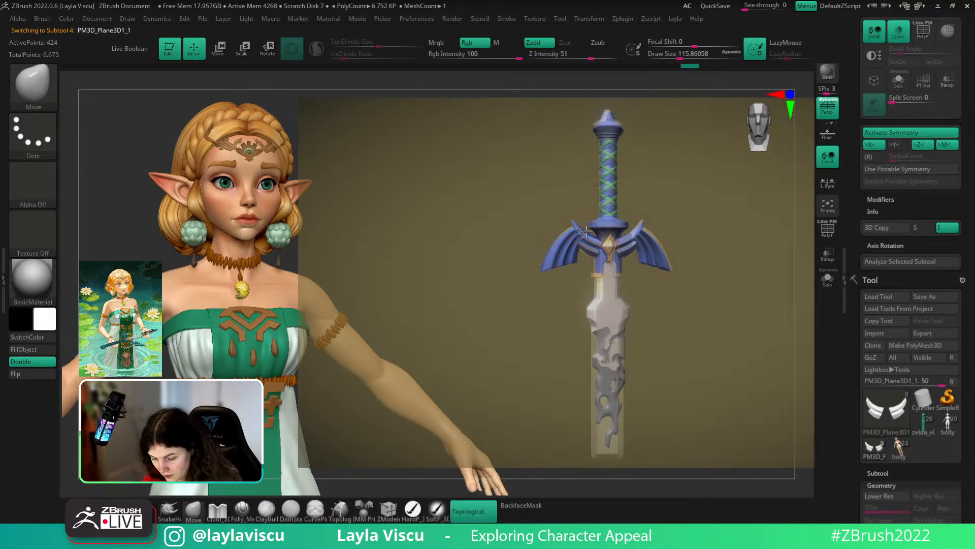
pyautogui.hotkey('shift', 'z')
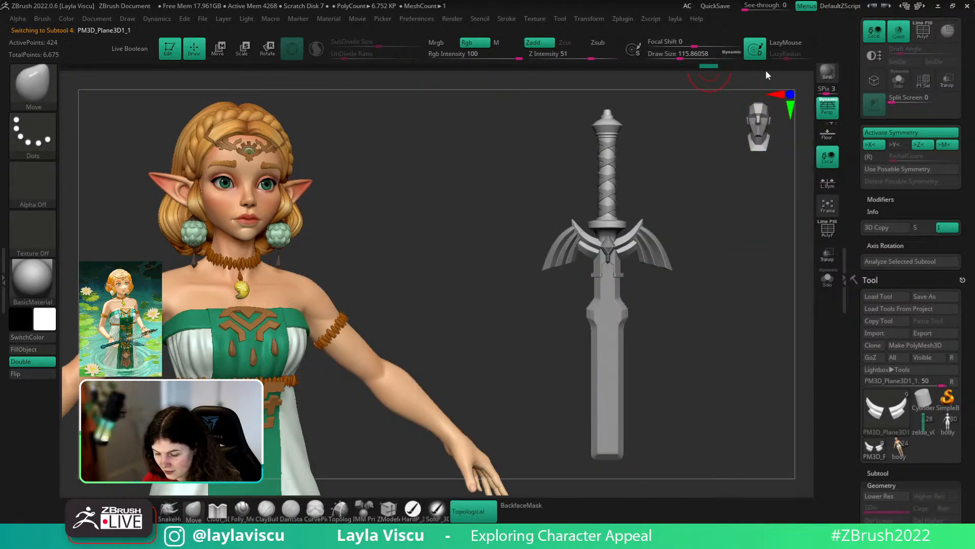
pyautogui.hotkey('shift', 'z')
pyautogui.hotkey('shift', 'z')
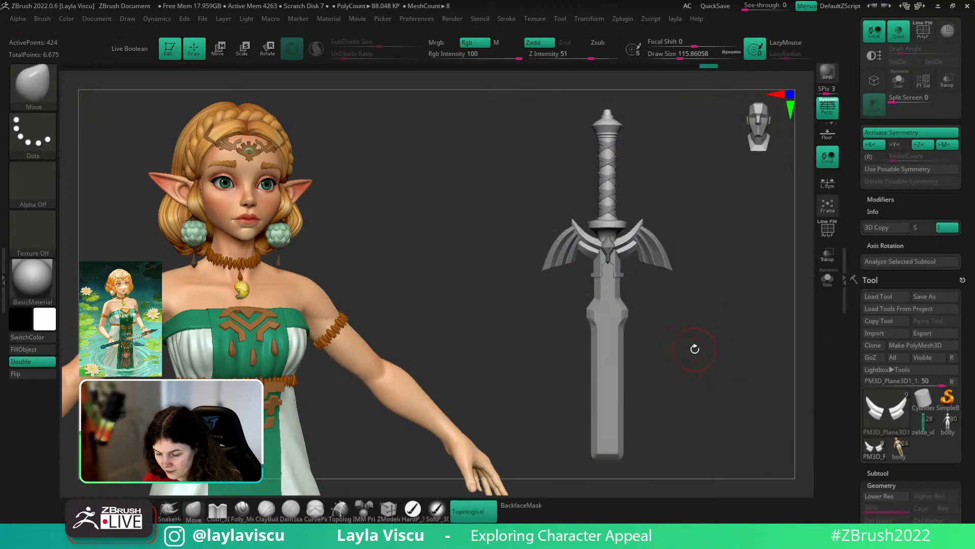
# - Select the blade subtool, show its wireframe, and align it with the reference overlay in the stored Cust1 view
pyautogui.moveTo(695, 348); pyautogui.dragTo(629, 294)
pyautogui.keyDown('alt'); pyautogui.click(625, 289); pyautogui.keyUp('alt')
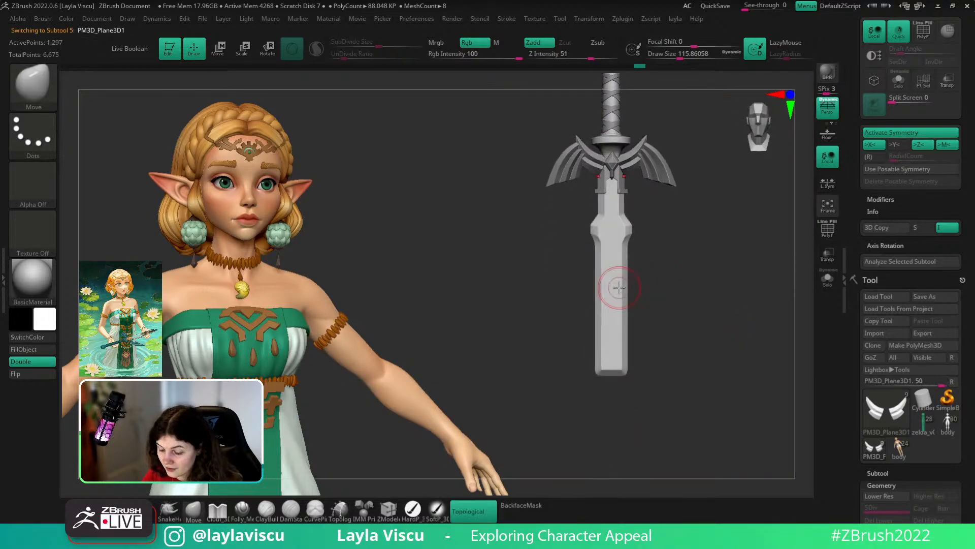
pyautogui.hotkey('shift', 'f')
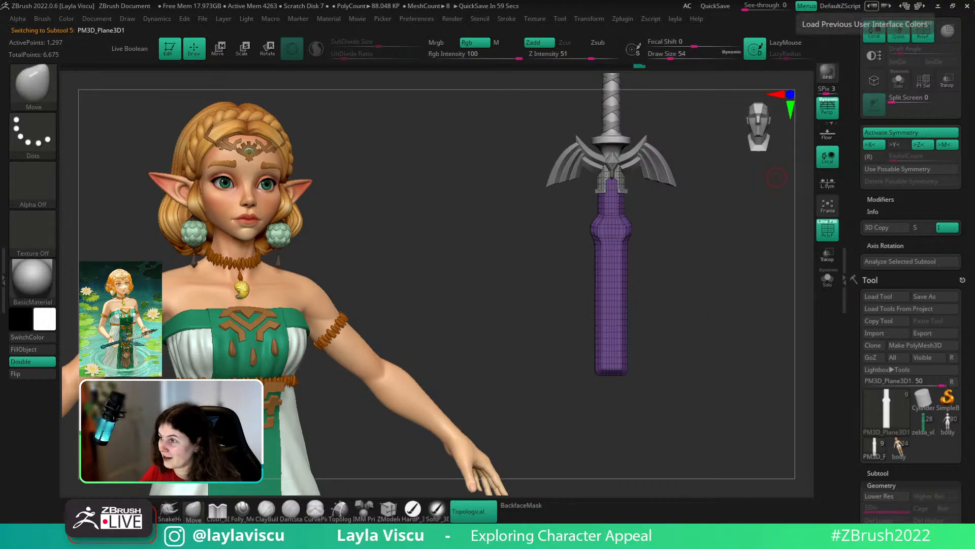
pyautogui.hotkey('alt', 'Tab')
pyautogui.moveTo(970, 51); pyautogui.dragTo(972, 376)
pyautogui.click(925, 120)
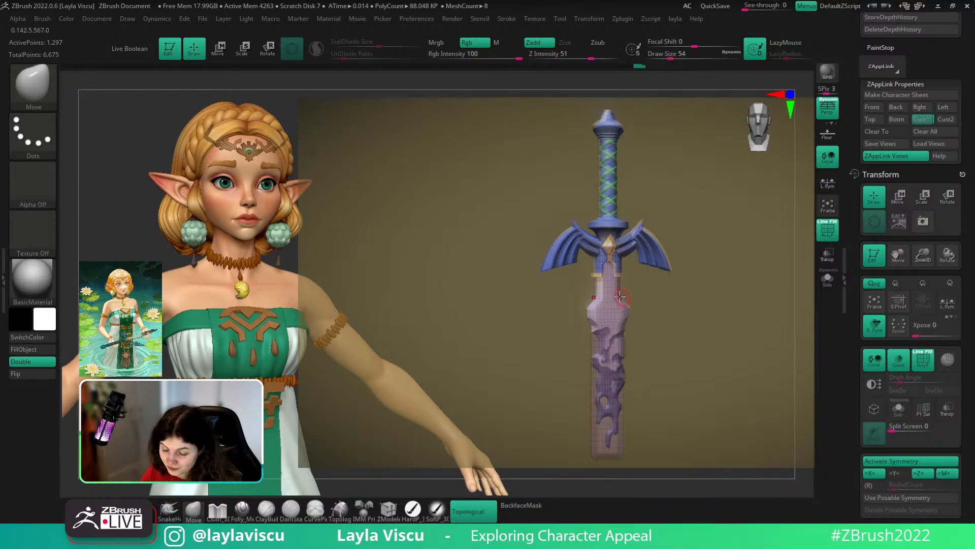
# - Duplicate the blade subtool and hide the original, keeping the copy selected
pyautogui.moveTo(974, 318); pyautogui.dragTo(974, 261)
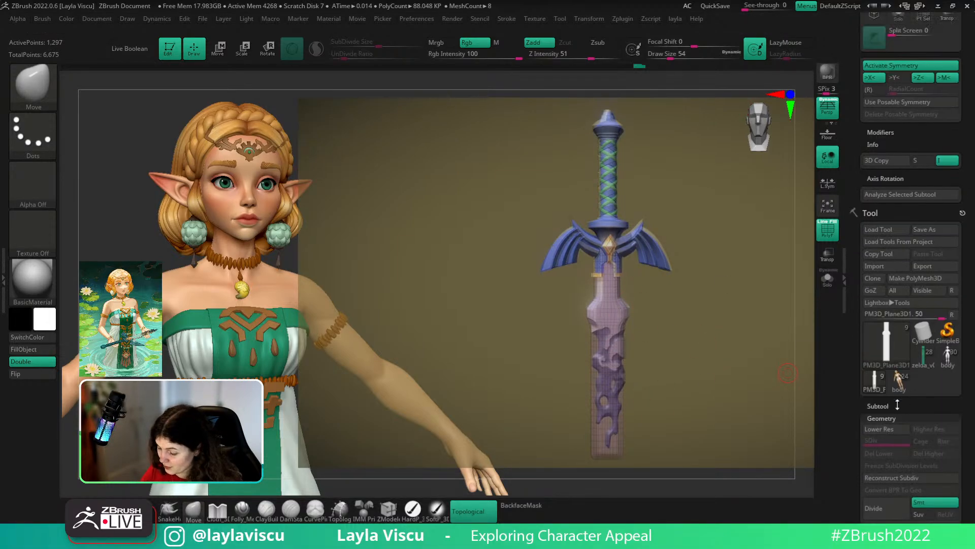
pyautogui.click(878, 405)
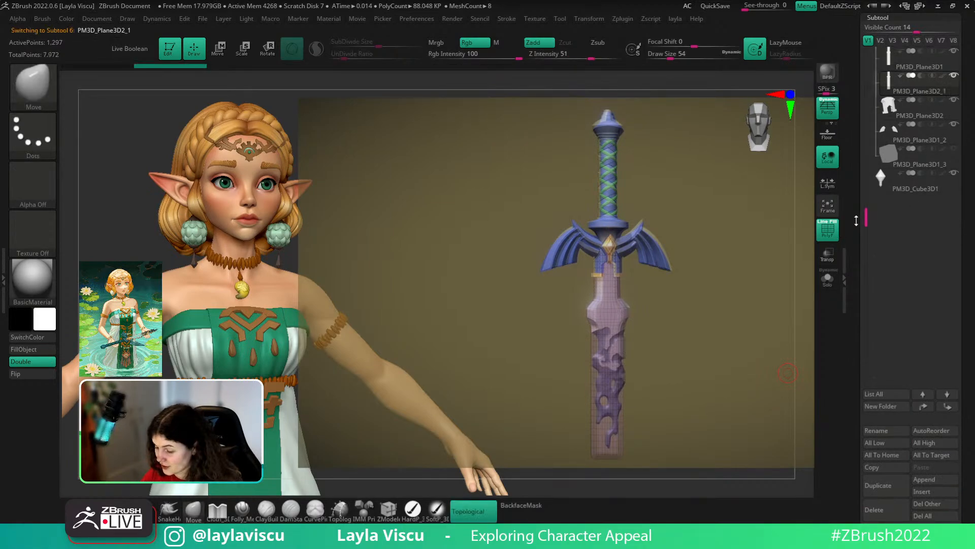
pyautogui.moveTo(857, 220); pyautogui.dragTo(926, 127)
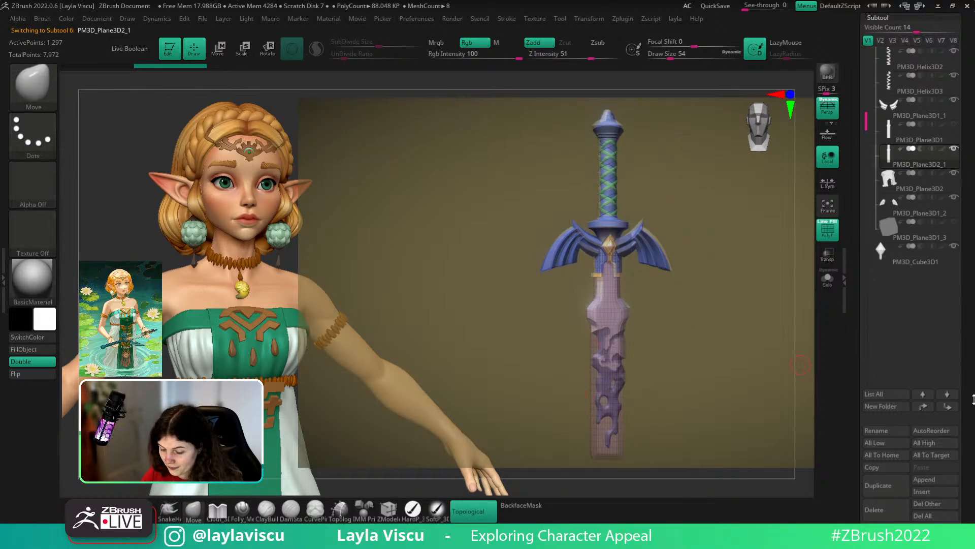
pyautogui.moveTo(974, 398); pyautogui.dragTo(974, 276)
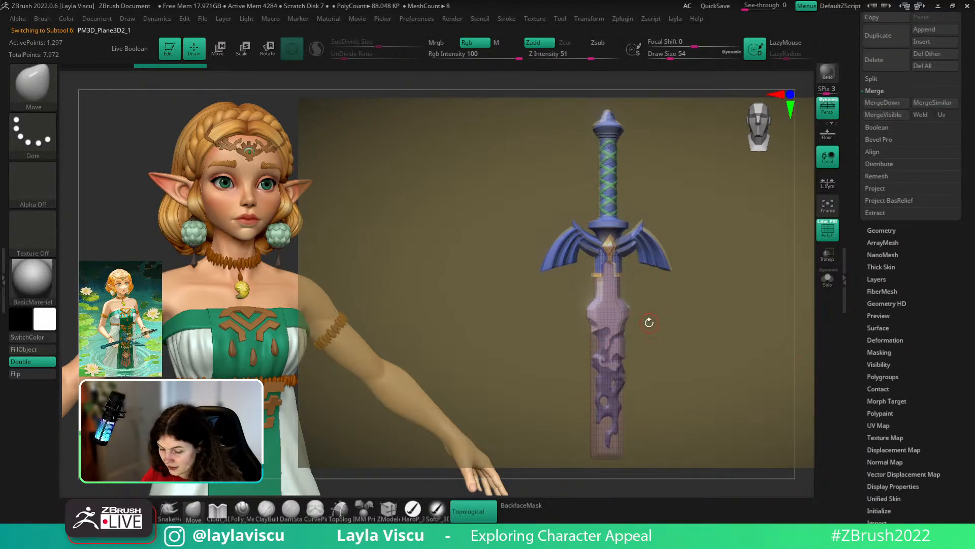
pyautogui.press('ctrl')
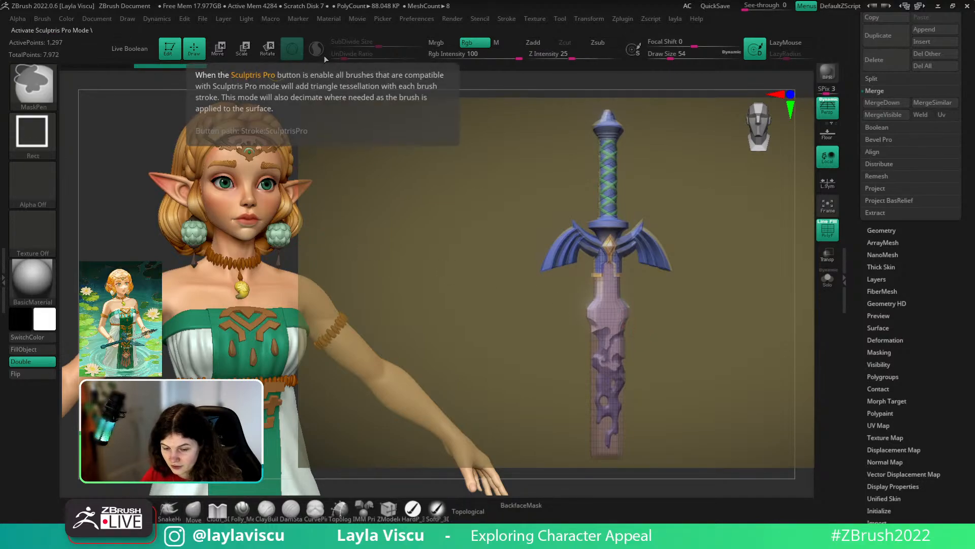
# - Try to slice a round notch into the blade copy's damaged edge with the SliceCirc brush
pyautogui.keyDown('ctrl'); pyautogui.keyDown('shift'); pyautogui.click(29, 93); pyautogui.keyUp('shift'); pyautogui.keyUp('ctrl')
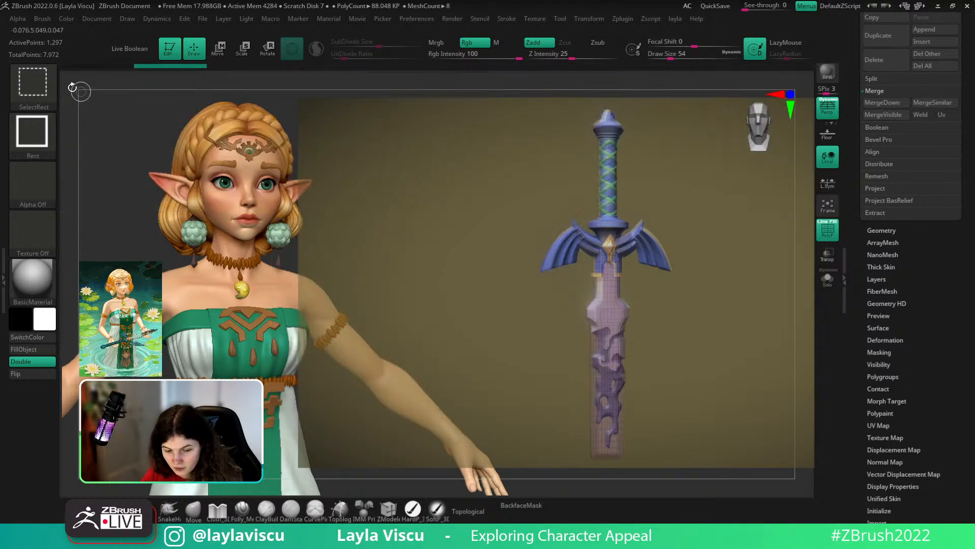
pyautogui.keyDown('ctrl'); pyautogui.keyDown('shift'); pyautogui.click(37, 89); pyautogui.keyUp('shift'); pyautogui.keyUp('ctrl')
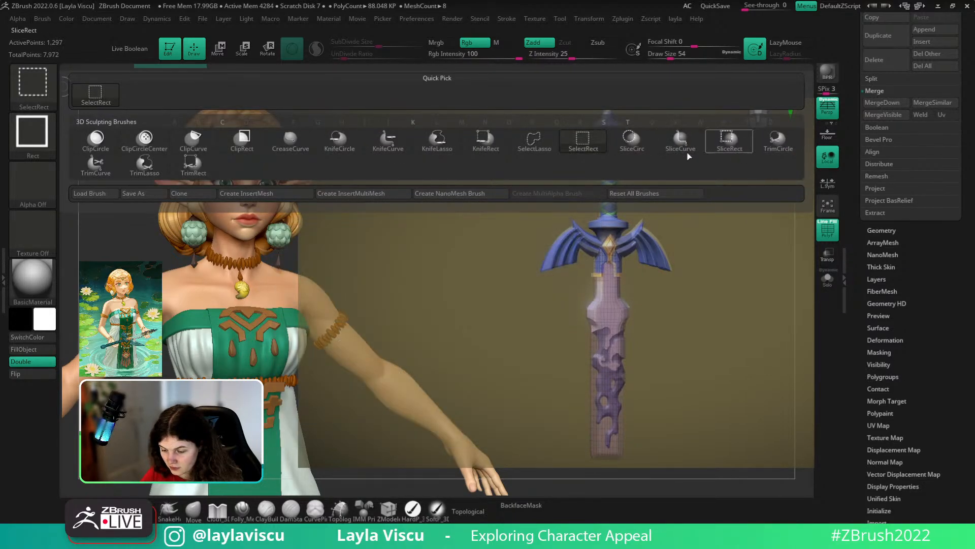
pyautogui.click(631, 140)
pyautogui.keyDown('ctrl'); pyautogui.keyDown('shift'); pyautogui.moveTo(571, 338); pyautogui.dragTo(606, 367); pyautogui.keyUp('shift'); pyautogui.keyUp('ctrl')
pyautogui.hotkey('ctrl', 'z')
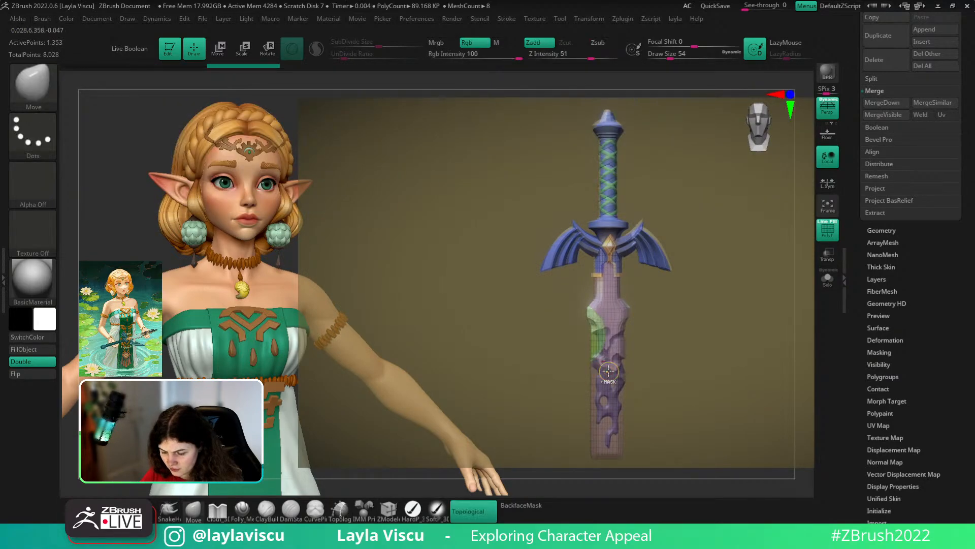
# - Try to cut the notch into the blade copy's edge with the KnifeLasso brush instead
pyautogui.keyDown('ctrl'); pyautogui.keyDown('shift'); pyautogui.click(38, 75); pyautogui.keyUp('shift'); pyautogui.keyUp('ctrl')
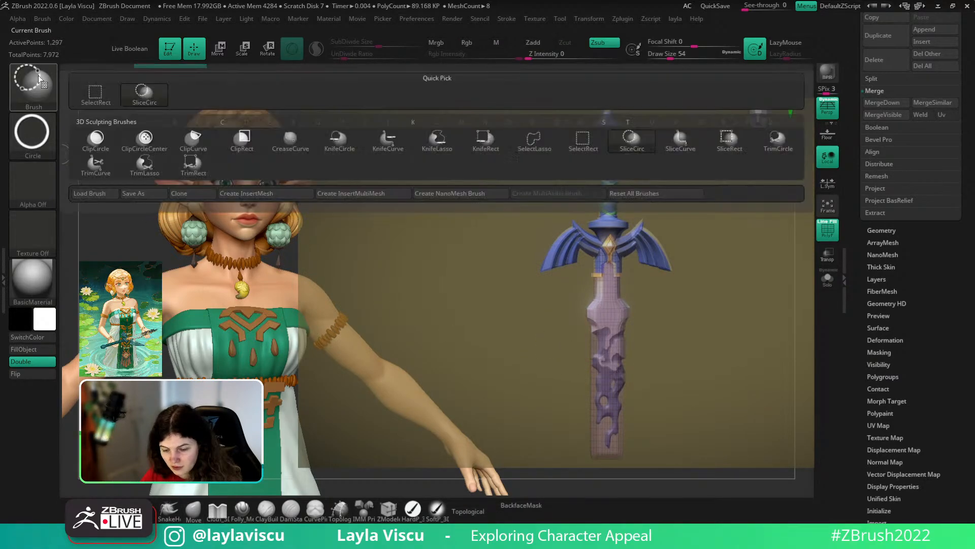
pyautogui.click(438, 146)
pyautogui.moveTo(581, 337)
pyautogui.keyDown('ctrl'); pyautogui.keyDown('shift'); pyautogui.mouseDown()
pyautogui.moveTo(631, 327)
pyautogui.moveTo(596, 333)
pyautogui.moveTo(586, 361)
pyautogui.mouseUp(); pyautogui.keyUp('shift'); pyautogui.keyUp('ctrl')
pyautogui.hotkey('ctrl', 'z')
pyautogui.hotkey('shift', 'f')
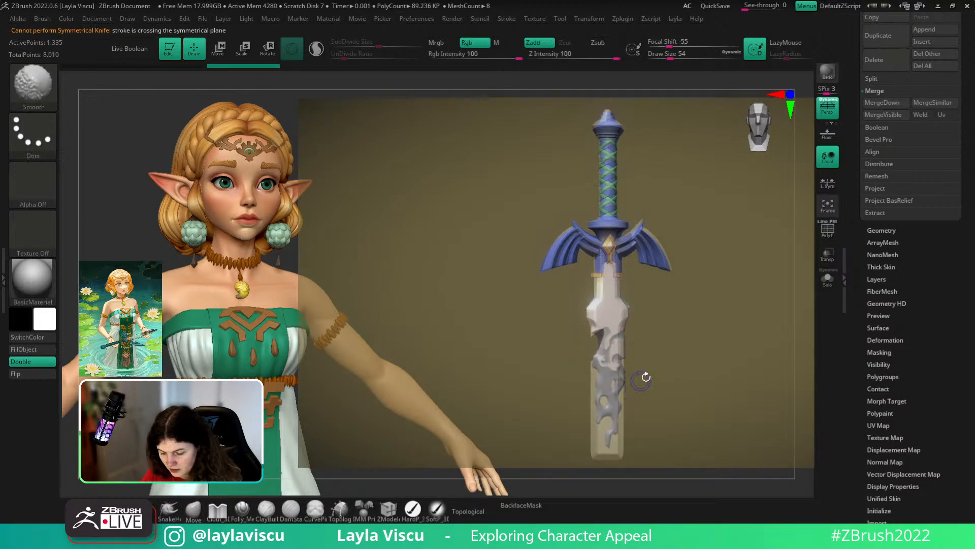
pyautogui.hotkey('ctrl', 'z')
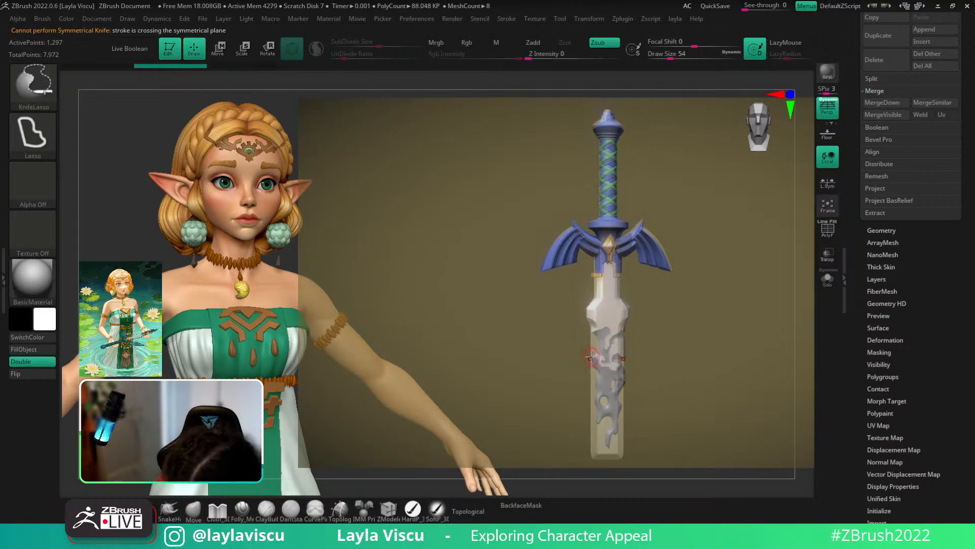
# - Retry the KnifeLasso cut along the reference's uppermost notch, inspect its wireframe up close, and undo it
pyautogui.keyDown('ctrl'); pyautogui.keyDown('shift'); pyautogui.moveTo(586, 360); pyautogui.dragTo(596, 354); pyautogui.keyUp('shift'); pyautogui.keyUp('ctrl')
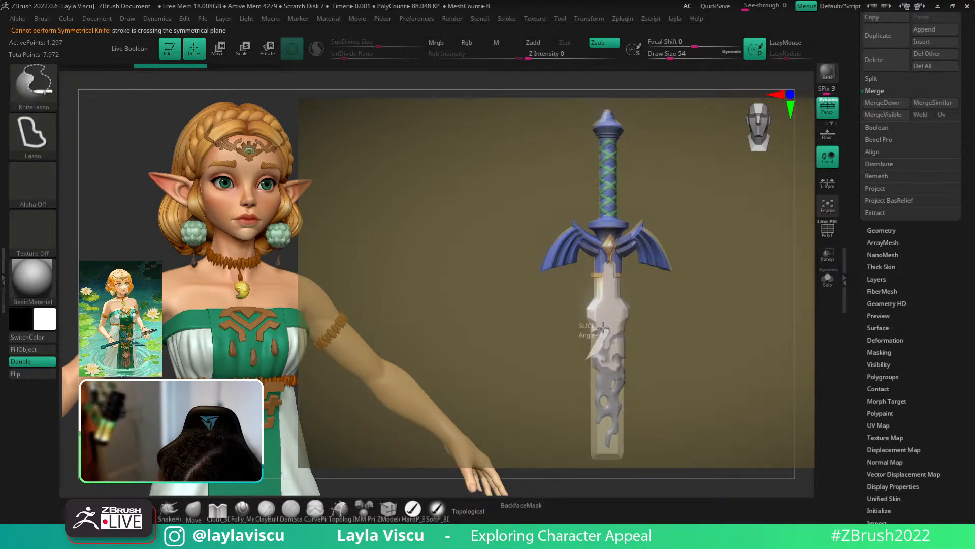
pyautogui.keyDown('ctrl'); pyautogui.keyDown('shift'); pyautogui.moveTo(595, 331); pyautogui.dragTo(579, 343); pyautogui.keyUp('shift'); pyautogui.keyUp('ctrl')
pyautogui.hotkey('shift', 'z')
pyautogui.moveTo(698, 311)
pyautogui.mouseDown()
pyautogui.moveTo(762, 312)
pyautogui.moveTo(702, 350)
pyautogui.mouseUp()
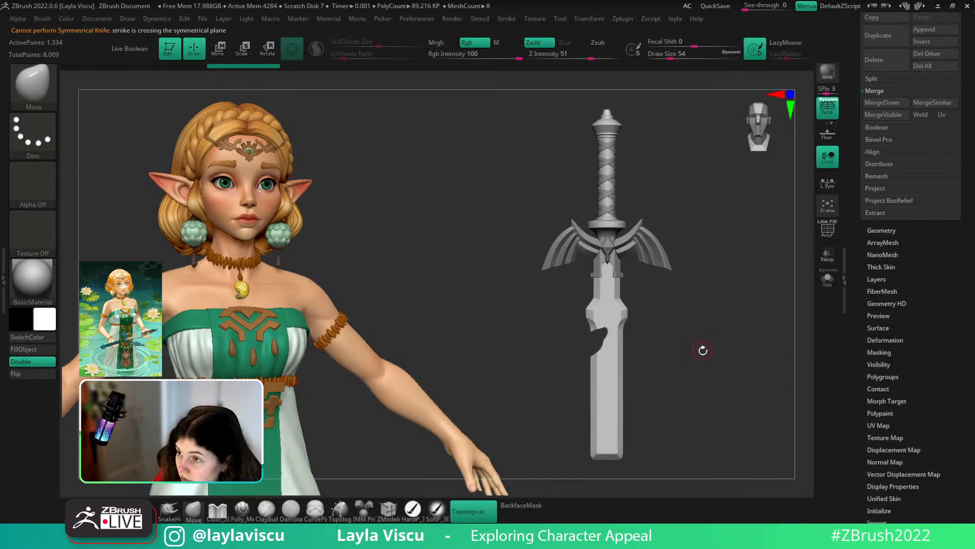
pyautogui.keyDown('alt'); pyautogui.moveTo(676, 315); pyautogui.dragTo(711, 335); pyautogui.keyUp('alt')
pyautogui.hotkey('shift', 'f')
pyautogui.keyDown('shift'); pyautogui.moveTo(657, 316); pyautogui.dragTo(681, 309); pyautogui.keyUp('shift')
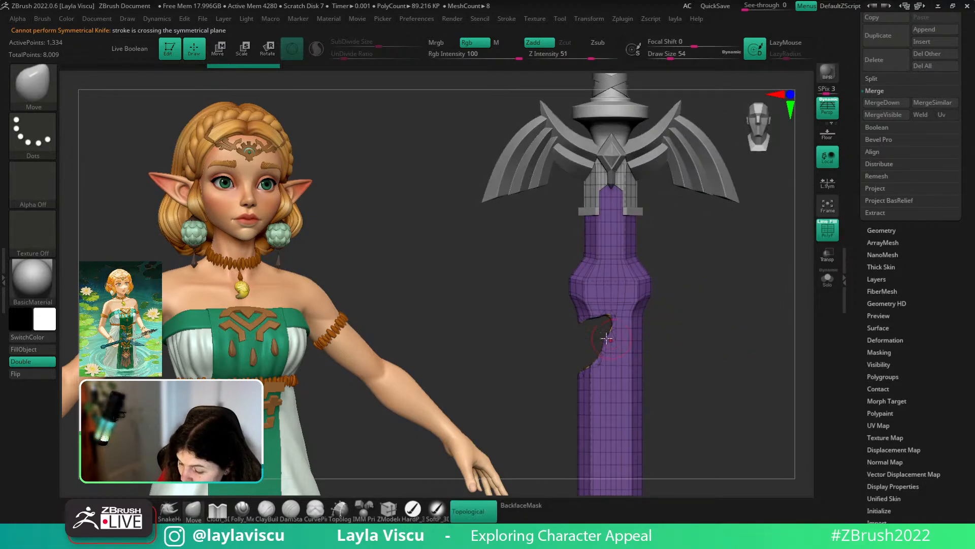
pyautogui.hotkey('ctrl', 'z')
# - Switch to the TrimLasso brush and test a rough trim along the blade copy's edge, undoing the cut
pyautogui.keyDown('ctrl'); pyautogui.keyDown('shift'); pyautogui.click(33, 84); pyautogui.keyUp('shift'); pyautogui.keyUp('ctrl')
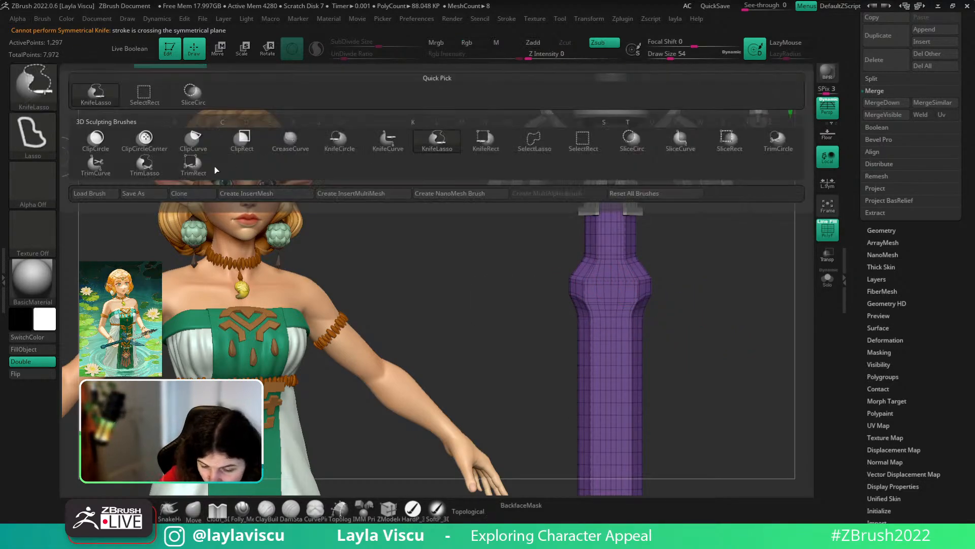
pyautogui.keyDown('ctrl'); pyautogui.keyDown('shift'); pyautogui.click(147, 167); pyautogui.keyUp('shift'); pyautogui.keyUp('ctrl')
pyautogui.keyDown('ctrl'); pyautogui.keyDown('shift'); pyautogui.moveTo(568, 342); pyautogui.dragTo(565, 457); pyautogui.keyUp('shift'); pyautogui.keyUp('ctrl')
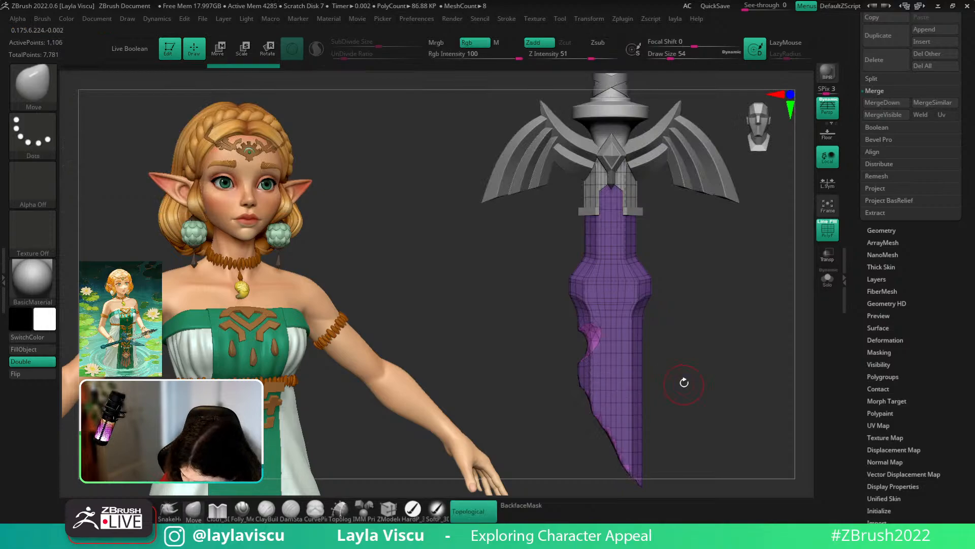
pyautogui.moveTo(684, 383)
pyautogui.mouseDown()
pyautogui.moveTo(739, 364)
pyautogui.moveTo(714, 349)
pyautogui.mouseUp()
pyautogui.hotkey('ctrl', 'z')
# - Restore the Cust1 view with the reference overlay and try to trim the uppermost notch with TrimLasso
pyautogui.moveTo(950, 275)
pyautogui.mouseDown()
pyautogui.moveTo(940, 393)
pyautogui.moveTo(957, 455)
pyautogui.moveTo(944, 449)
pyautogui.mouseUp()
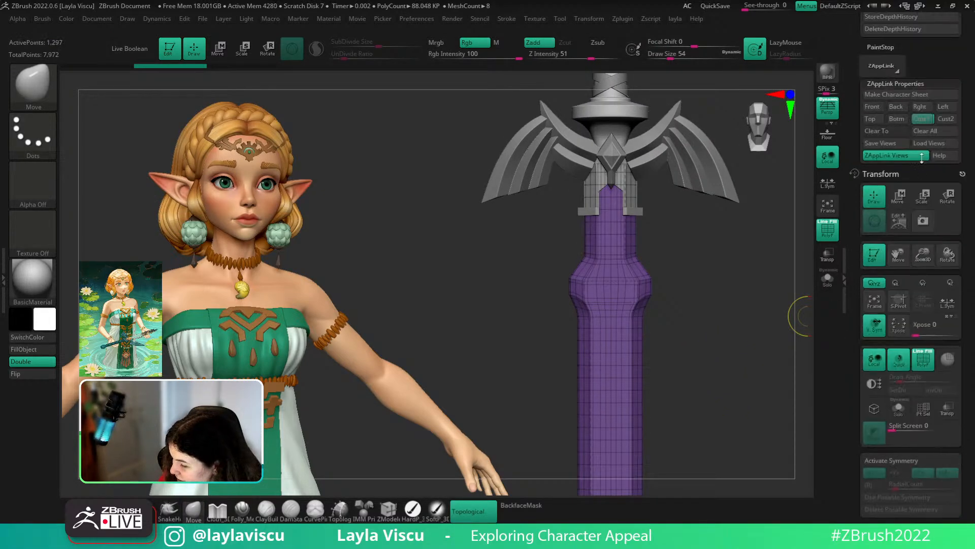
pyautogui.click(922, 120)
pyautogui.hotkey('shift', 'f')
pyautogui.hotkey('shift', 'z')
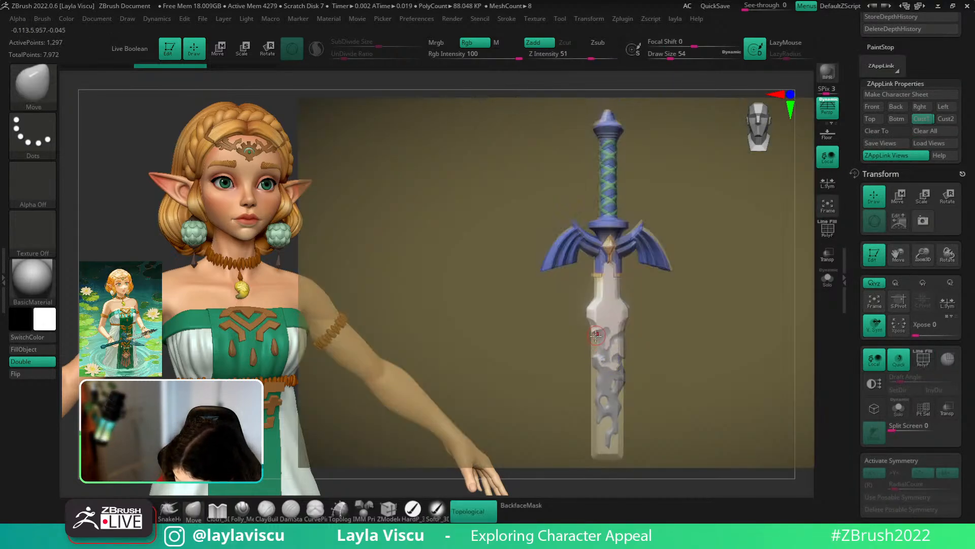
pyautogui.hotkey('ctrl', 'shift')
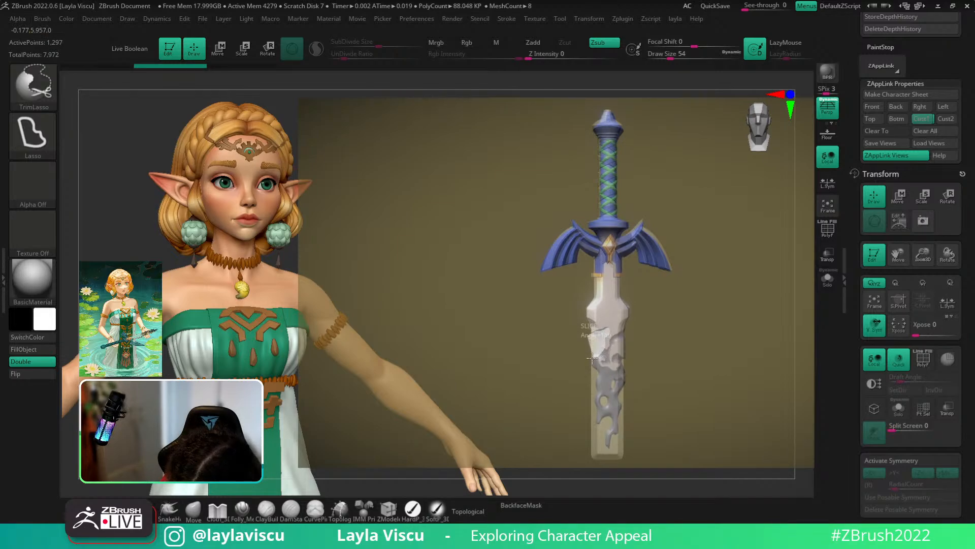
pyautogui.keyDown('ctrl'); pyautogui.keyDown('shift'); pyautogui.moveTo(592, 358); pyautogui.dragTo(581, 356); pyautogui.keyUp('shift'); pyautogui.keyUp('ctrl')
pyautogui.keyDown('ctrl'); pyautogui.keyDown('shift'); pyautogui.click(599, 339); pyautogui.keyUp('shift'); pyautogui.keyUp('ctrl')
pyautogui.hotkey('shift', 'z')
pyautogui.keyDown('ctrl'); pyautogui.keyDown('shift'); pyautogui.click(617, 331); pyautogui.keyUp('shift'); pyautogui.keyUp('ctrl')
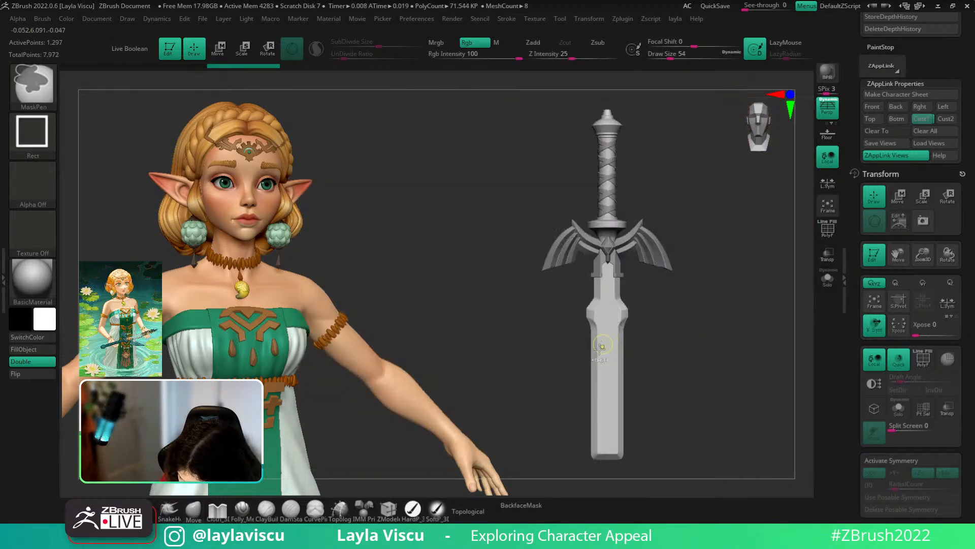
# - Try tracing the uppermost notch again with TrimLasso over the reference and inspect the cut up close
pyautogui.hotkey('ctrl', 'shift')
pyautogui.hotkey('shift', 'f')
pyautogui.hotkey('shift', 'z')
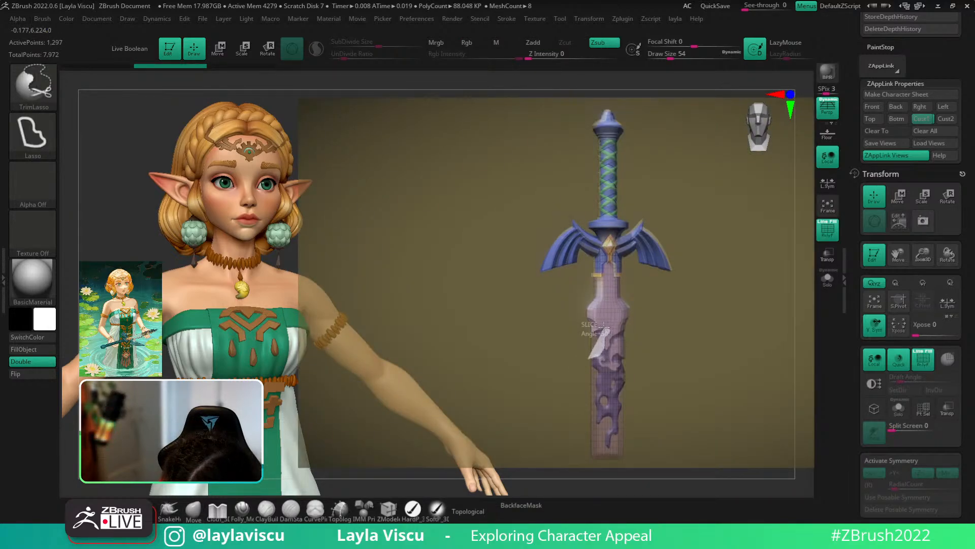
pyautogui.keyDown('ctrl'); pyautogui.keyDown('shift'); pyautogui.moveTo(595, 330); pyautogui.dragTo(582, 342); pyautogui.keyUp('shift'); pyautogui.keyUp('ctrl')
pyautogui.hotkey('shift', 'z')
pyautogui.keyDown('ctrl'); pyautogui.moveTo(686, 322); pyautogui.dragTo(622, 402, button='right'); pyautogui.keyUp('ctrl')
pyautogui.moveTo(622, 402)
pyautogui.mouseDown(button='right')
pyautogui.moveTo(729, 334)
pyautogui.moveTo(779, 330)
pyautogui.moveTo(672, 337)
pyautogui.moveTo(628, 322)
pyautogui.moveTo(642, 427)
pyautogui.mouseUp(button='right')
pyautogui.hotkey('shift', 'f')
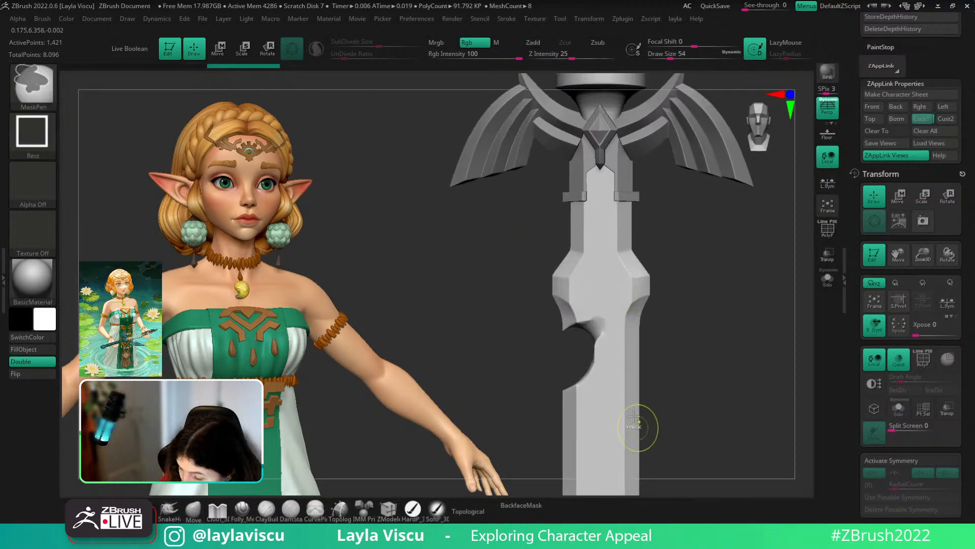
# - Activate symmetry on the X axis only, with Z switched off, and test another trim on the blade's edge
pyautogui.moveTo(691, 315); pyautogui.dragTo(616, 308, button='right')
pyautogui.hotkey('shift', 'f')
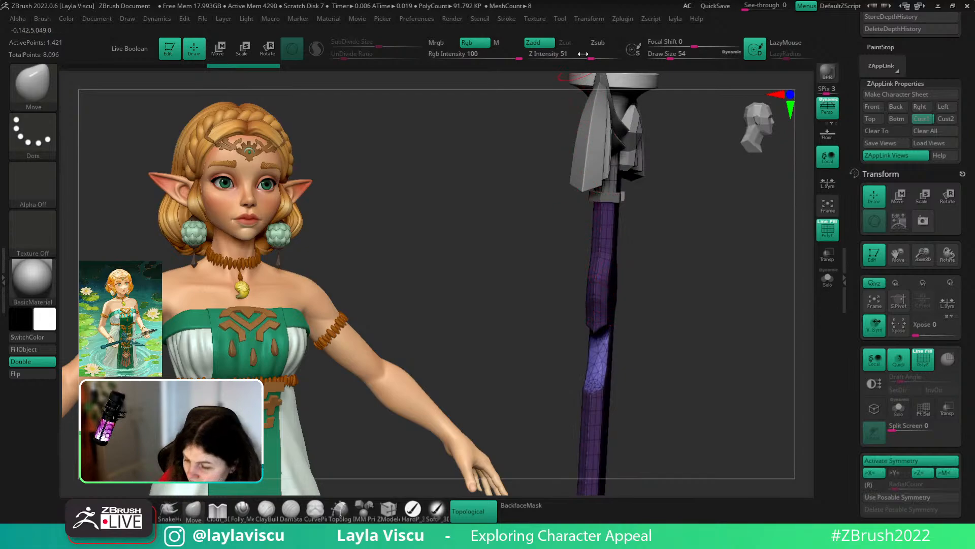
pyautogui.click(595, 19)
pyautogui.moveTo(752, 290); pyautogui.dragTo(657, 359, button='right')
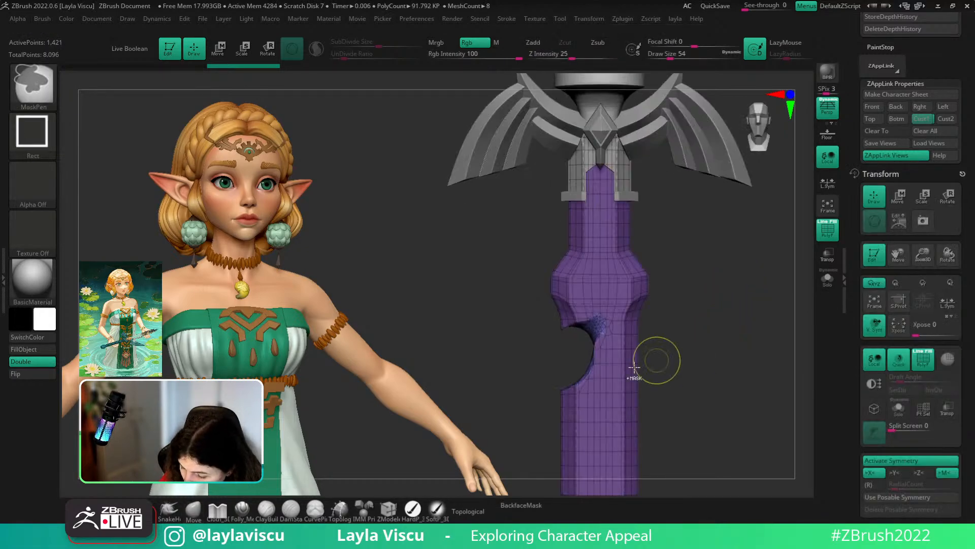
pyautogui.moveTo(696, 321); pyautogui.dragTo(719, 388, button='right')
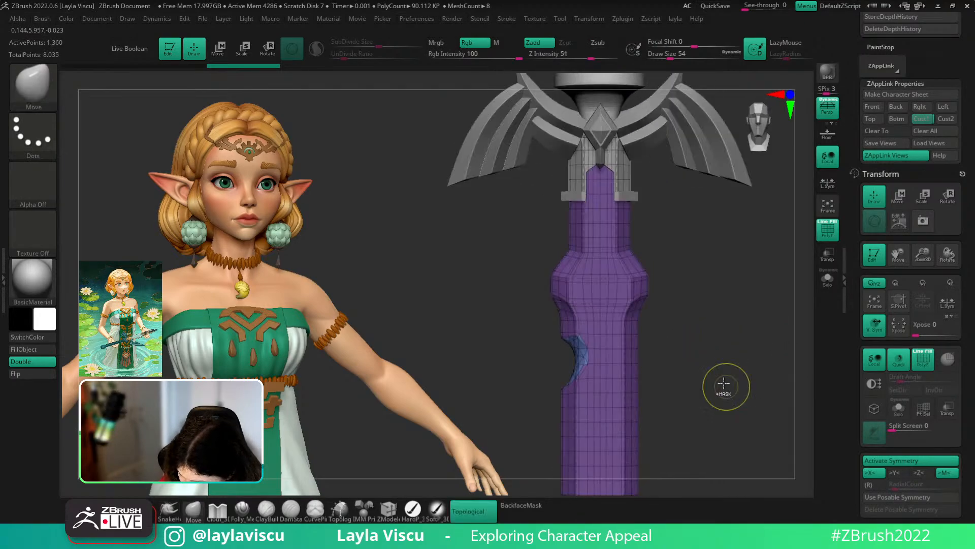
# - Discard the test trim and restore the stored Cust1 view with the blade's wireframe shown
pyautogui.click(921, 119)
pyautogui.hotkey('shift', 'f')
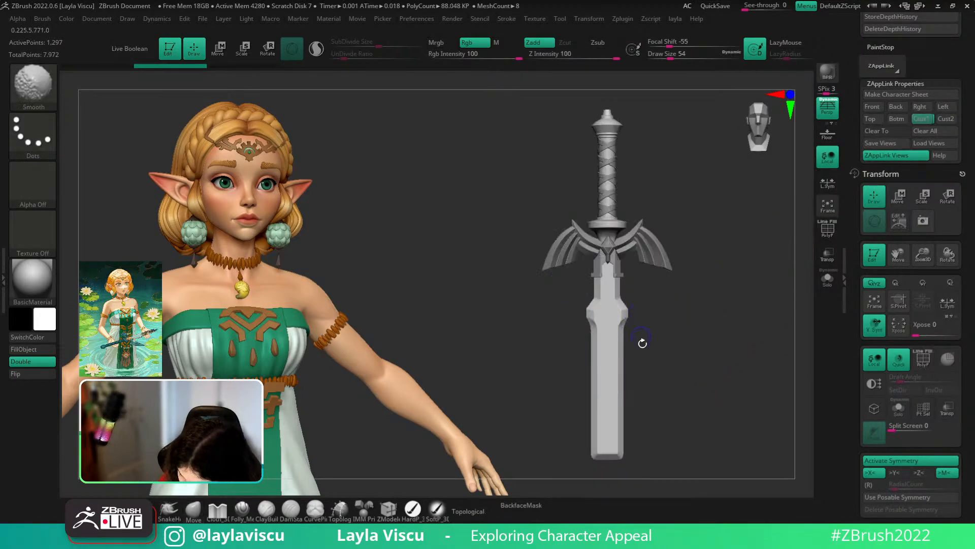
pyautogui.hotkey('shift', 'f')
# - Subdivide the blade copy once and delete its lower subdivision level
pyautogui.moveTo(970, 310); pyautogui.dragTo(955, 200)
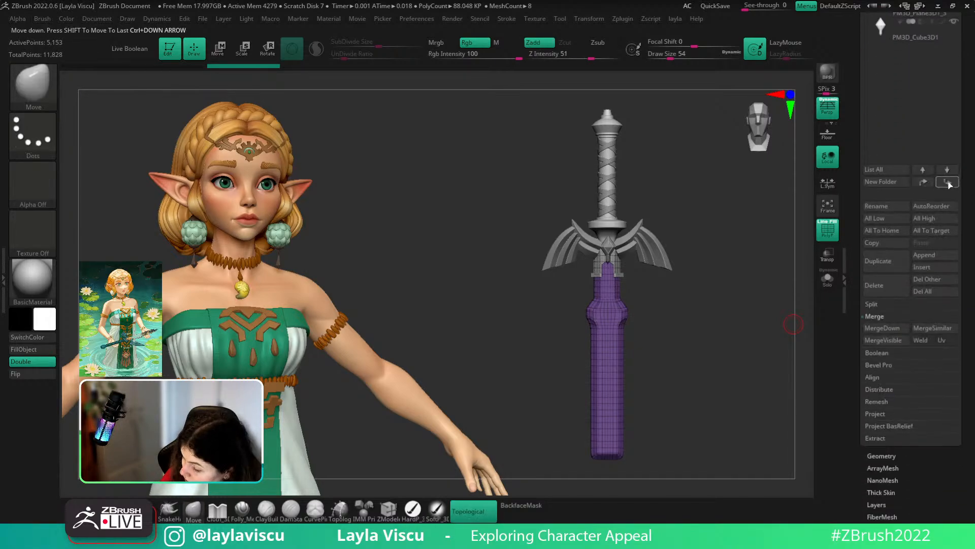
pyautogui.click(879, 455)
pyautogui.click(878, 64)
pyautogui.hotkey('shift', 'f')
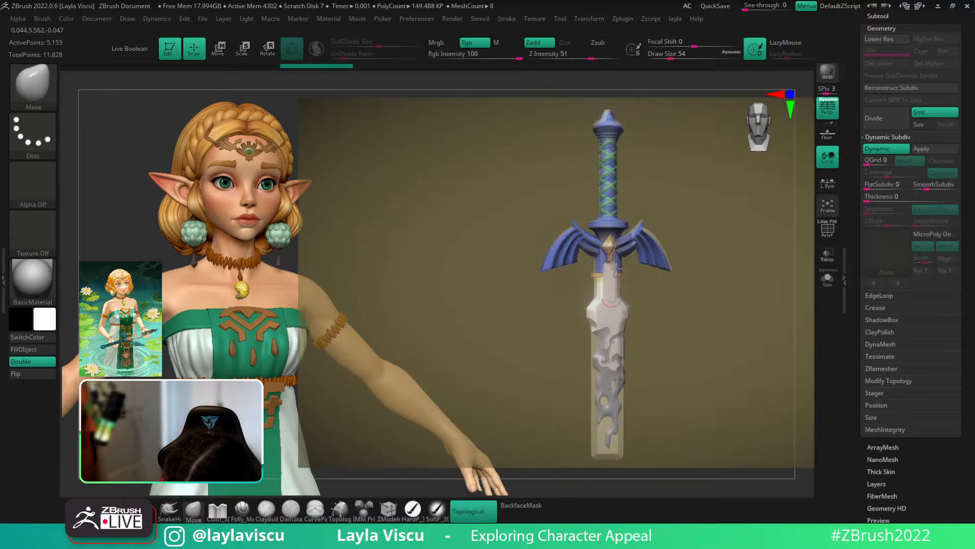
# - Try to trim the uppermost notch into the denser blade mesh with TrimLasso, check it up close, and undo the cuts
pyautogui.click(589, 19)
pyautogui.click(650, 322)
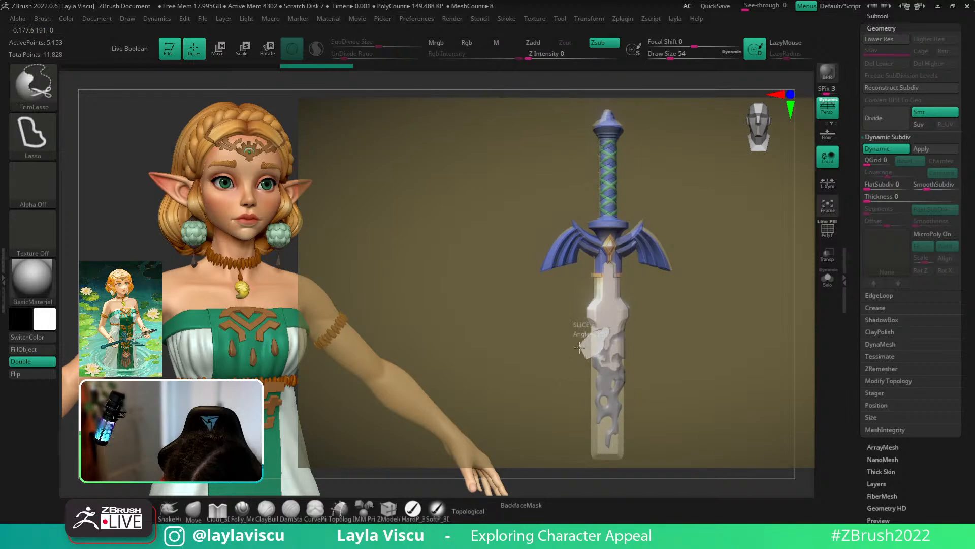
pyautogui.keyDown('ctrl'); pyautogui.keyDown('shift'); pyautogui.moveTo(579, 348); pyautogui.dragTo(580, 345); pyautogui.keyUp('shift'); pyautogui.keyUp('ctrl')
pyautogui.hotkey('shift', 'z')
pyautogui.hotkey('shift', 'z')
pyautogui.hotkey('shift', 'z')
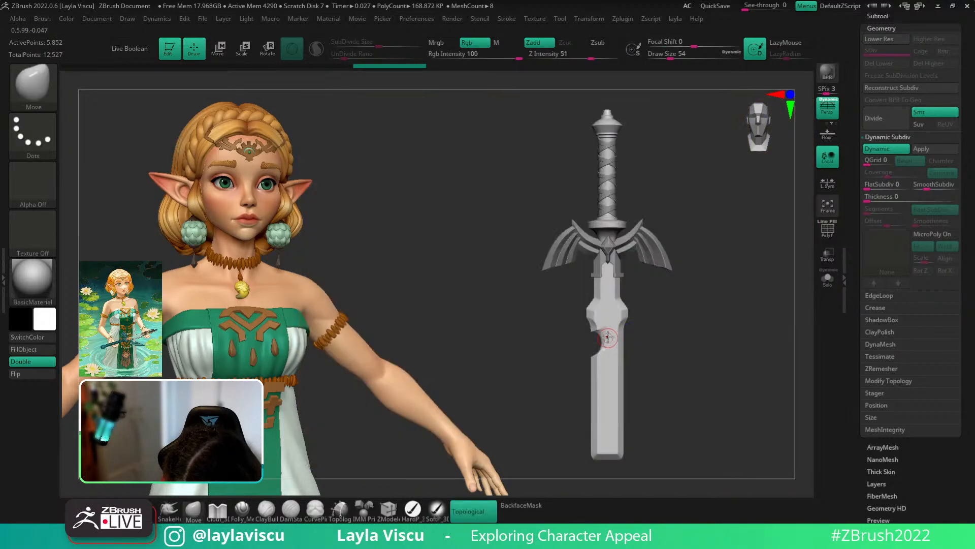
pyautogui.keyDown('ctrl'); pyautogui.moveTo(608, 337); pyautogui.dragTo(639, 425, button='right'); pyautogui.keyUp('ctrl')
pyautogui.hotkey('shift', 'f')
pyautogui.hotkey('ctrl', 'z')
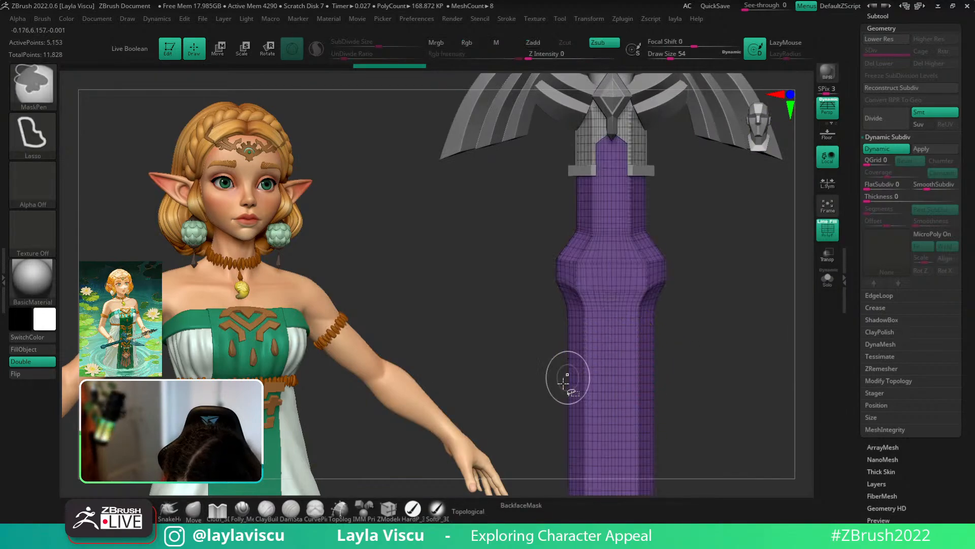
pyautogui.moveTo(553, 389)
pyautogui.keyDown('ctrl'); pyautogui.keyDown('shift'); pyautogui.mouseDown()
pyautogui.moveTo(609, 324)
pyautogui.moveTo(565, 320)
pyautogui.mouseUp(); pyautogui.keyUp('shift'); pyautogui.keyUp('ctrl')
pyautogui.hotkey('ctrl', 'z')
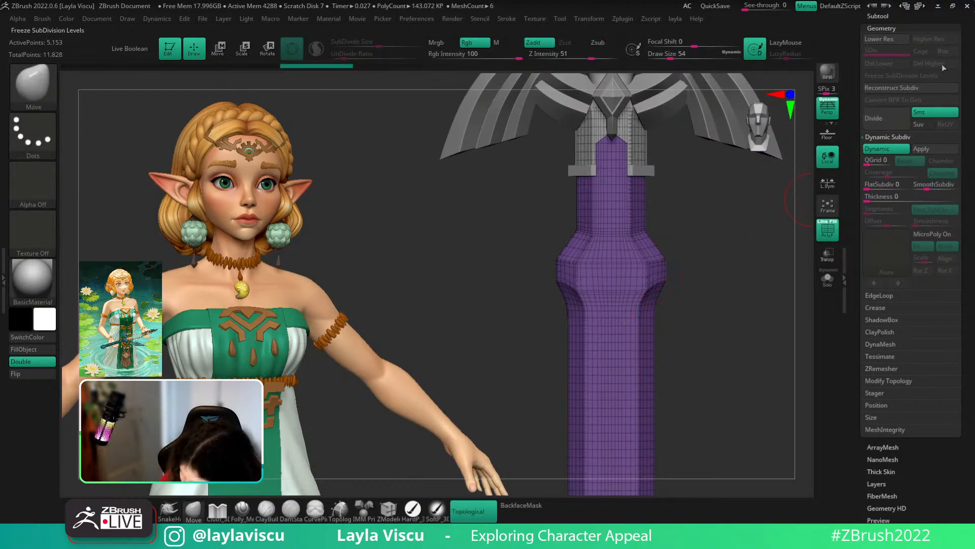
# - Return to the Cust1 view with the reference overlay, retry the notch trim, and undo it
pyautogui.scroll(15, 924, 194)
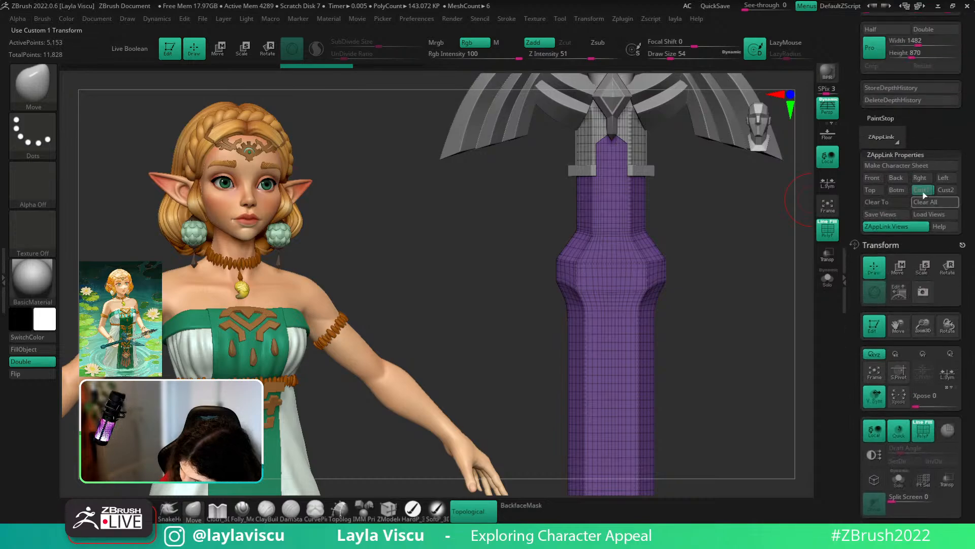
pyautogui.click(923, 195)
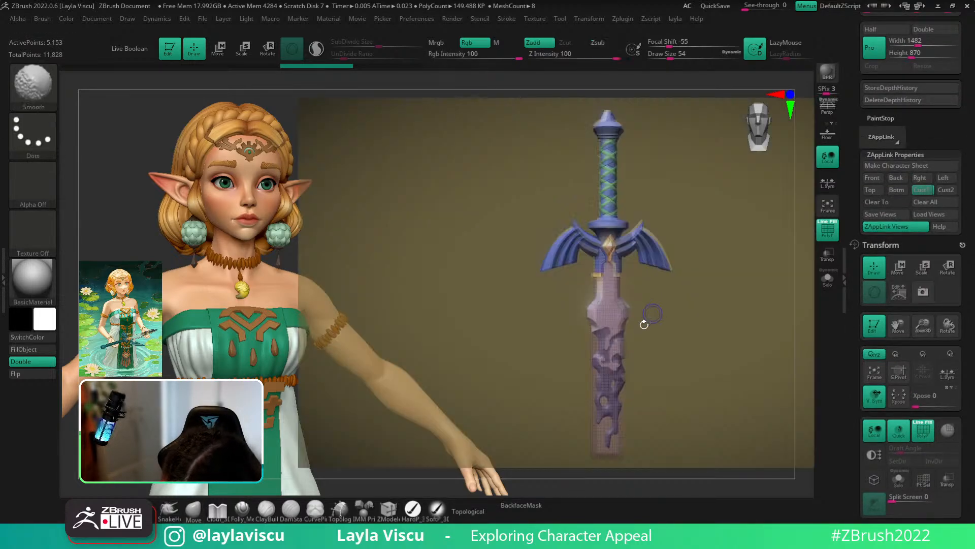
pyautogui.hotkey('ctrl', 'shift')
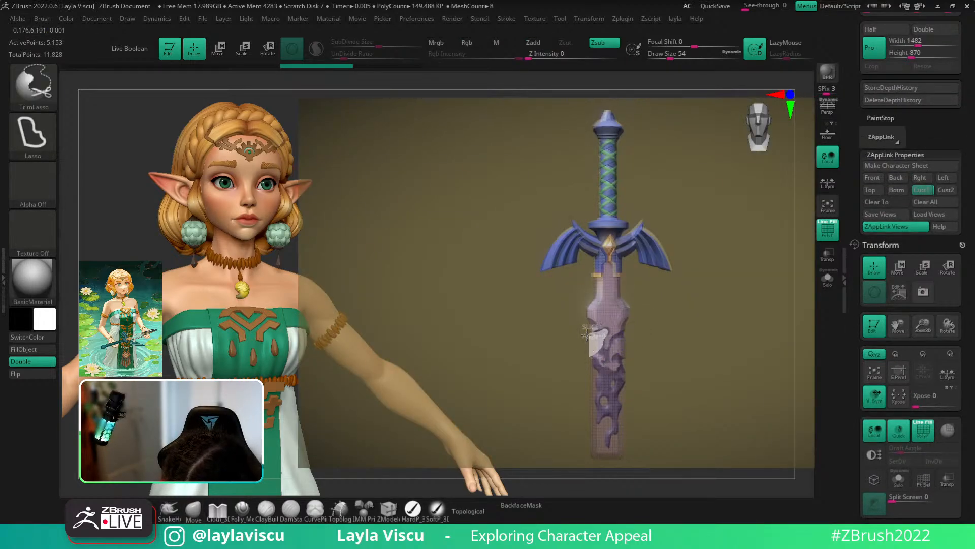
pyautogui.keyDown('ctrl'); pyautogui.keyDown('shift'); pyautogui.moveTo(587, 334); pyautogui.dragTo(585, 340); pyautogui.keyUp('shift'); pyautogui.keyUp('ctrl')
pyautogui.hotkey('shift', 'z')
pyautogui.hotkey('ctrl', 'z')
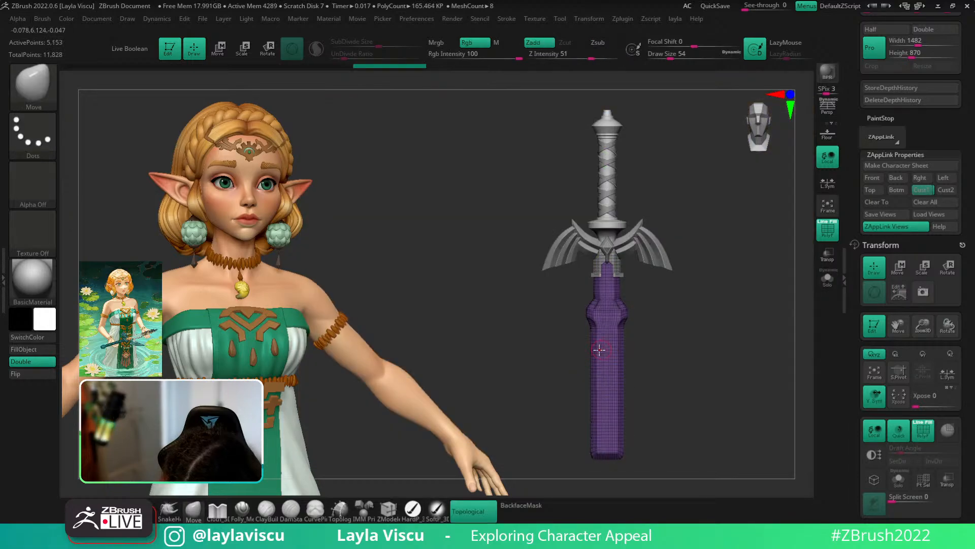
# - Trim the uppermost notch out of the blade copy's damaged edge with TrimLasso, following the reference, and check its shape
pyautogui.hotkey('ctrl', 'shift')
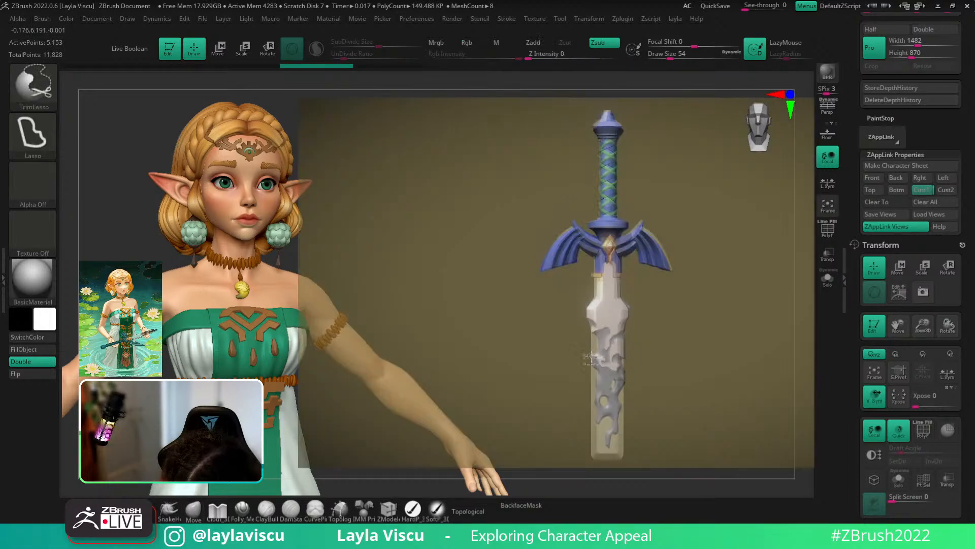
pyautogui.moveTo(601, 331)
pyautogui.keyDown('ctrl'); pyautogui.keyDown('shift'); pyautogui.mouseDown()
pyautogui.moveTo(554, 355)
pyautogui.moveTo(599, 358)
pyautogui.mouseUp(); pyautogui.keyUp('shift'); pyautogui.keyUp('ctrl')
pyautogui.keyDown('ctrl'); pyautogui.moveTo(606, 340); pyautogui.dragTo(647, 351, button='right'); pyautogui.keyUp('ctrl')
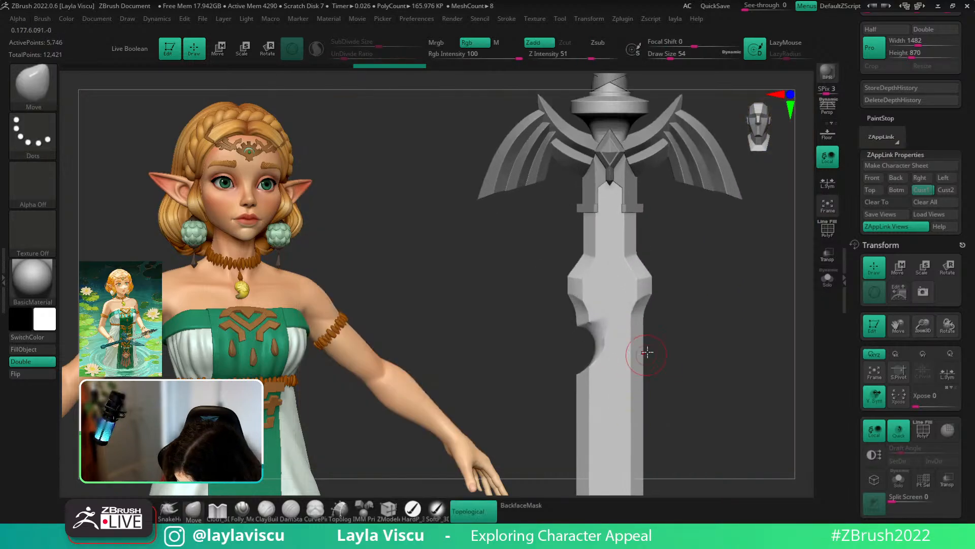
pyautogui.hotkey('shift', 'f')
pyautogui.hotkey('shift', 'f')
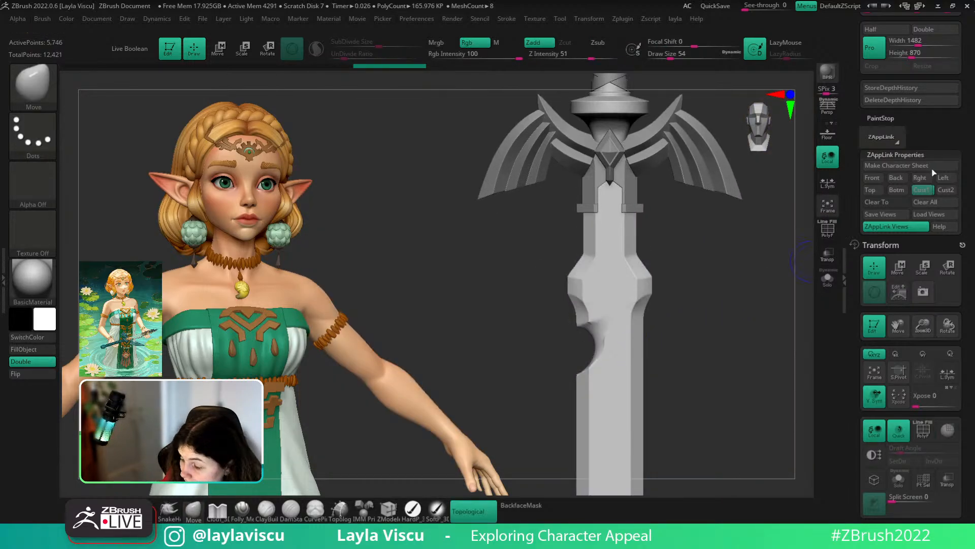
# - Return to the Cust1 view with the reference overlay and trim the blade copy's tip to the broken outline with TrimLasso
pyautogui.click(922, 190)
pyautogui.hotkey('shift', 'z')
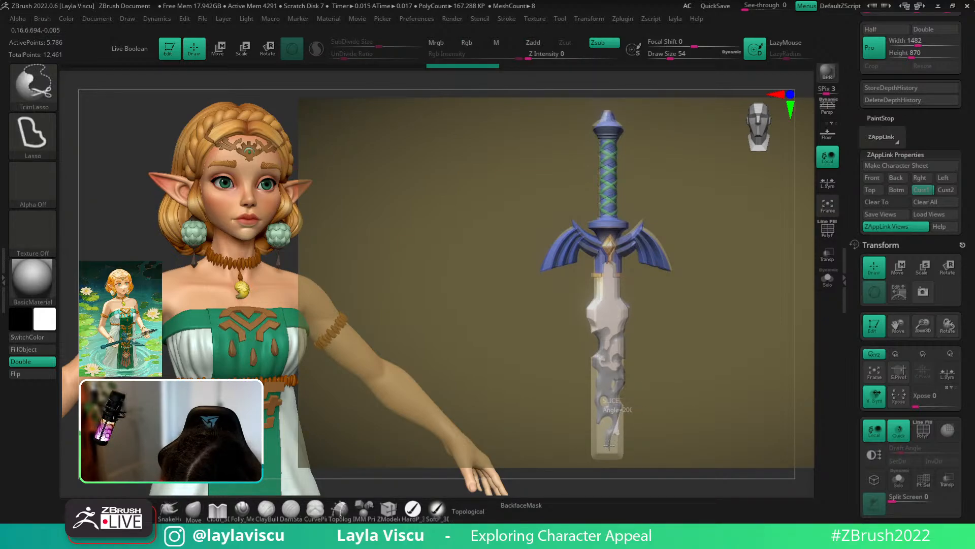
pyautogui.moveTo(608, 445)
pyautogui.keyDown('ctrl'); pyautogui.keyDown('shift'); pyautogui.mouseDown()
pyautogui.moveTo(657, 446)
pyautogui.moveTo(696, 369)
pyautogui.mouseUp(); pyautogui.keyUp('shift'); pyautogui.keyUp('ctrl')
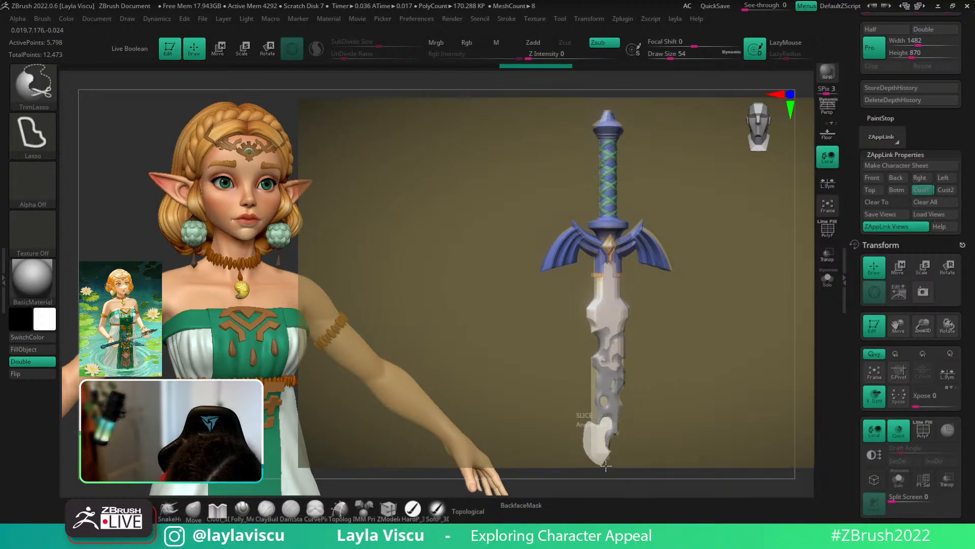
pyautogui.keyDown('ctrl'); pyautogui.keyDown('shift'); pyautogui.moveTo(606, 466); pyautogui.dragTo(649, 444); pyautogui.keyUp('shift'); pyautogui.keyUp('ctrl')
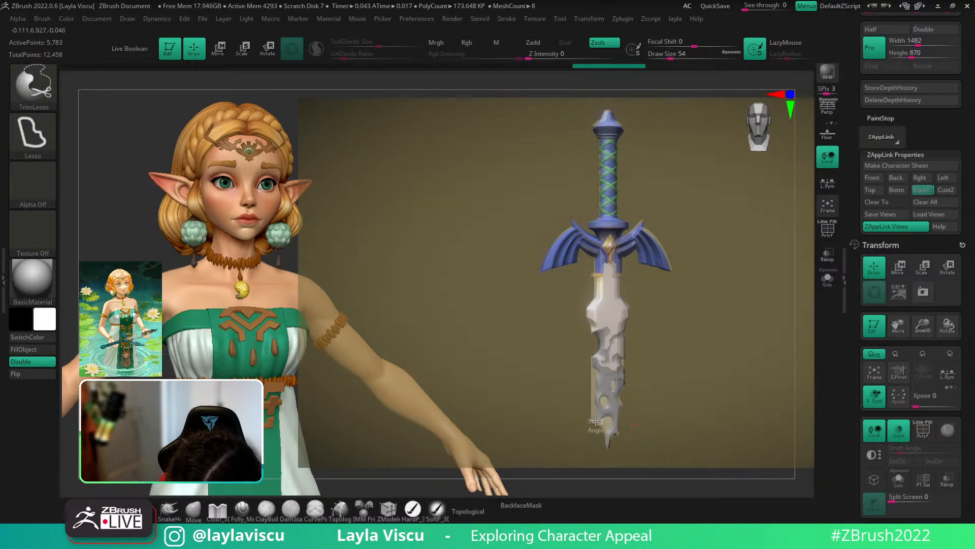
# - Trim the lower left edge of the blade copy to the reference outline with TrimLasso, and check the silhouette and wireframe without the overlay
pyautogui.keyDown('ctrl'); pyautogui.keyDown('shift'); pyautogui.moveTo(589, 393); pyautogui.dragTo(560, 403); pyautogui.keyUp('shift'); pyautogui.keyUp('ctrl')
pyautogui.hotkey('ctrl', 'z')
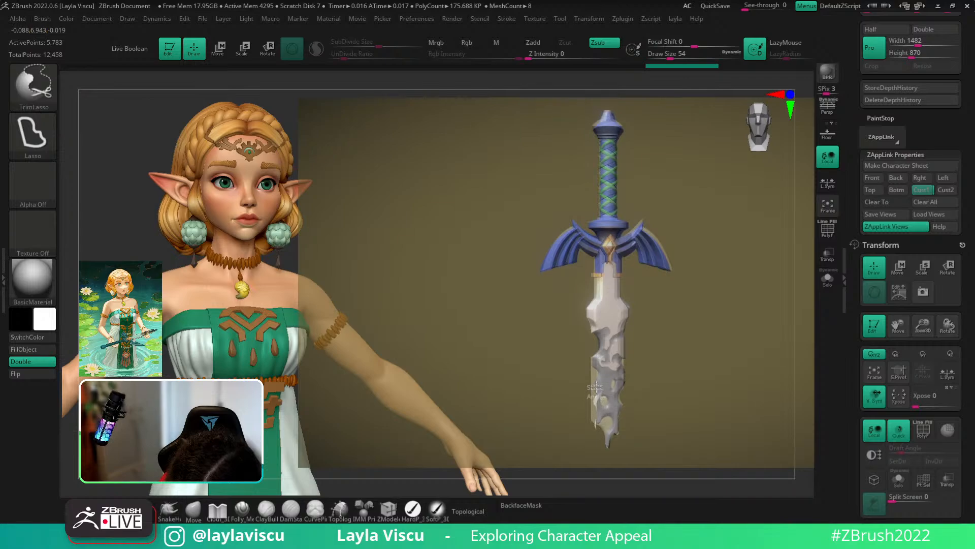
pyautogui.keyDown('ctrl'); pyautogui.keyDown('shift'); pyautogui.moveTo(573, 373); pyautogui.dragTo(573, 443); pyautogui.keyUp('shift'); pyautogui.keyUp('ctrl')
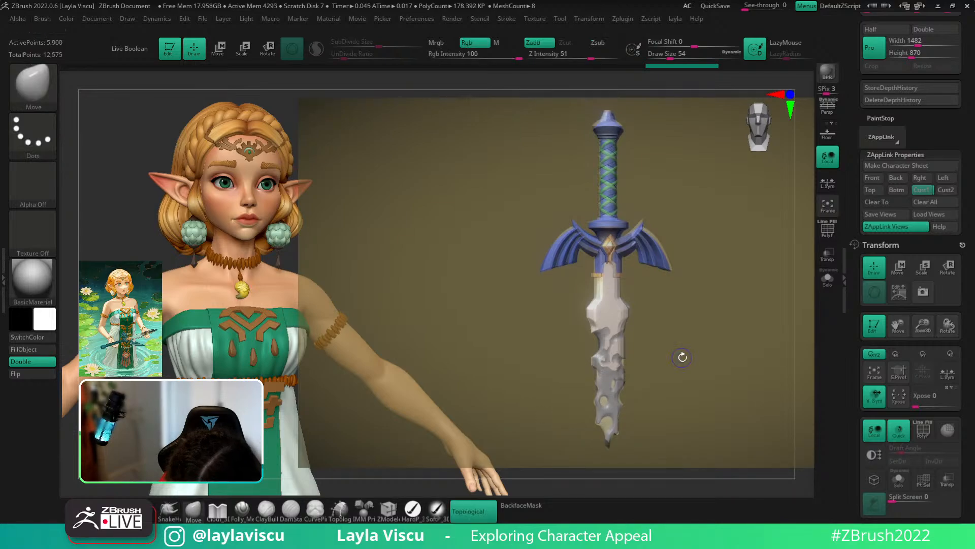
pyautogui.hotkey('shift', 'z')
pyautogui.moveTo(669, 389); pyautogui.dragTo(637, 415)
pyautogui.hotkey('shift', 'f')
pyautogui.hotkey('shift', 'f')
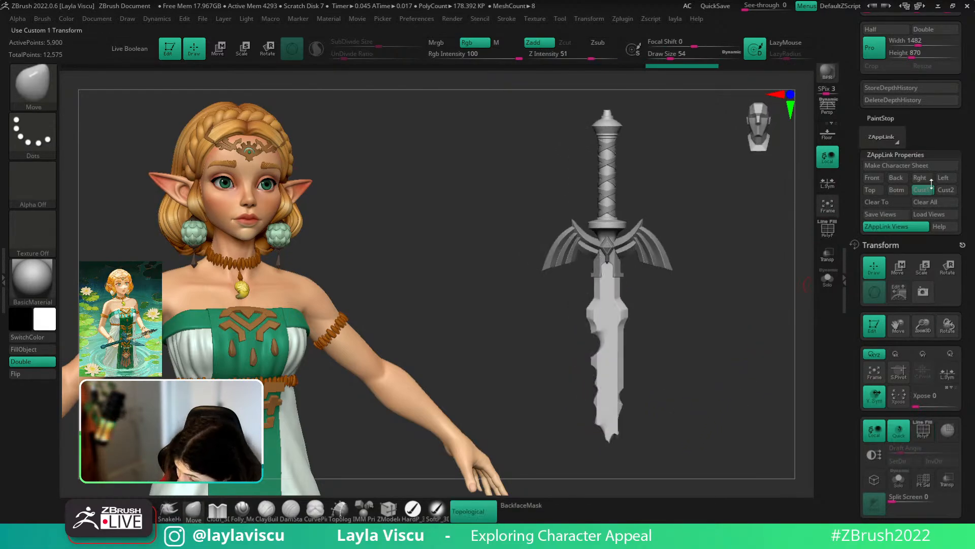
pyautogui.hotkey('shift', 'z')
pyautogui.hotkey('shift', 'z')
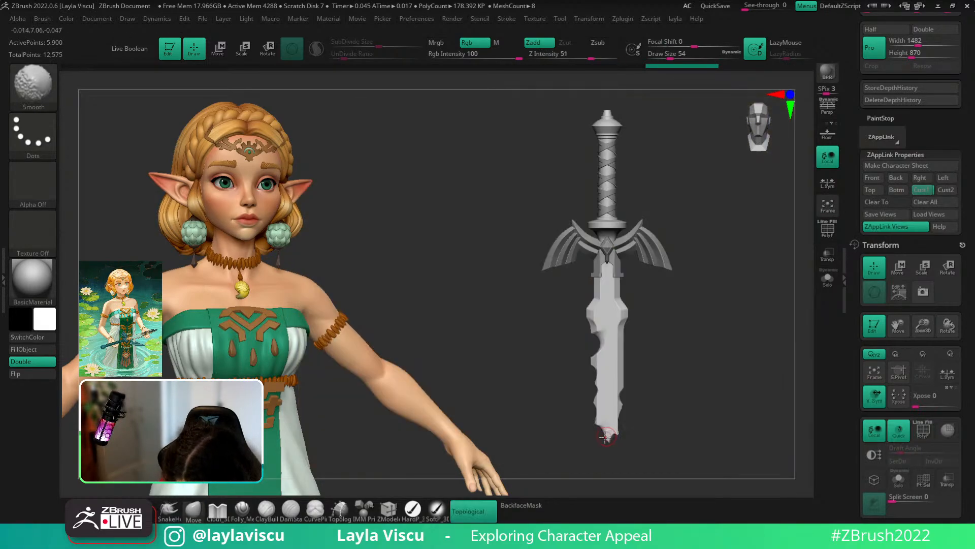
pyautogui.hotkey('shift', 'f')
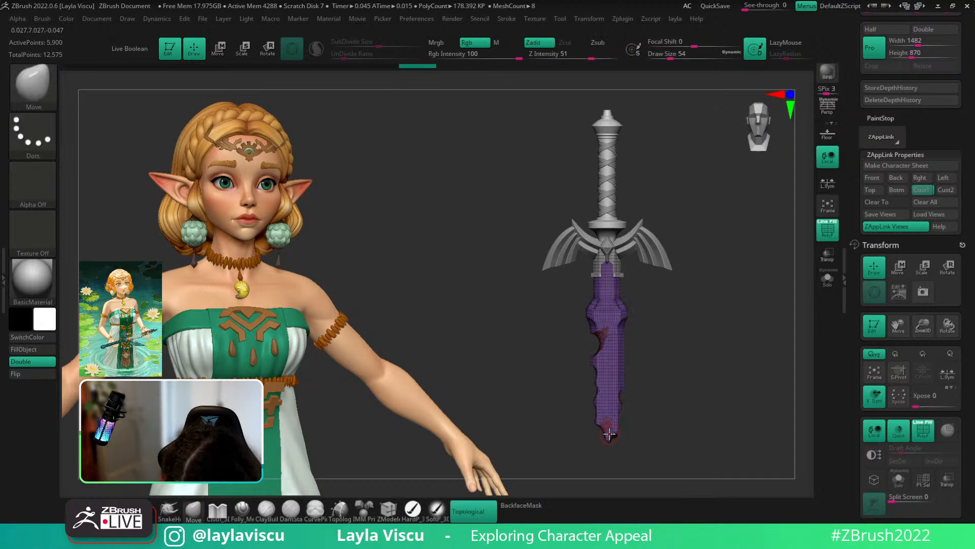
# - Try to trim the curved notch above the blade's tip with TrimLasso over the reference, and undo it
pyautogui.hotkey('shift', 'z')
pyautogui.keyDown('ctrl'); pyautogui.keyDown('shift'); pyautogui.moveTo(614, 420); pyautogui.dragTo(616, 424); pyautogui.keyUp('shift'); pyautogui.keyUp('ctrl')
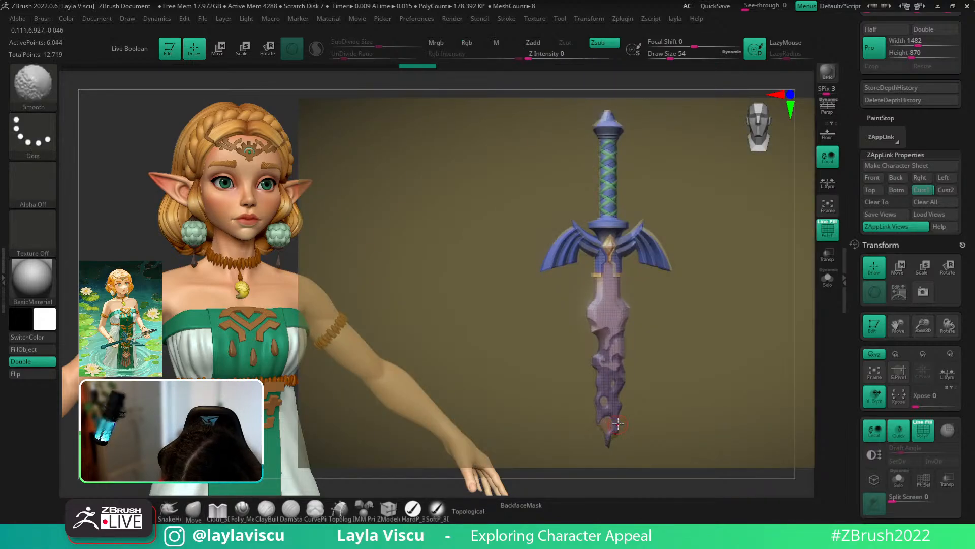
pyautogui.hotkey('ctrl', 'z')
# - Switch to KnifeLasso and cut the curved notch just above the blade copy's tip, following the reference
pyautogui.click(39, 93)
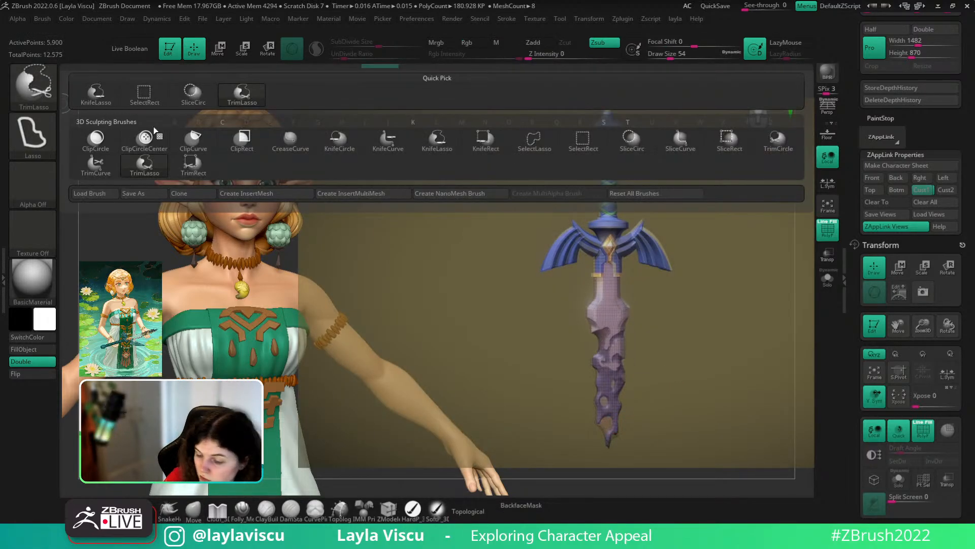
pyautogui.click(437, 141)
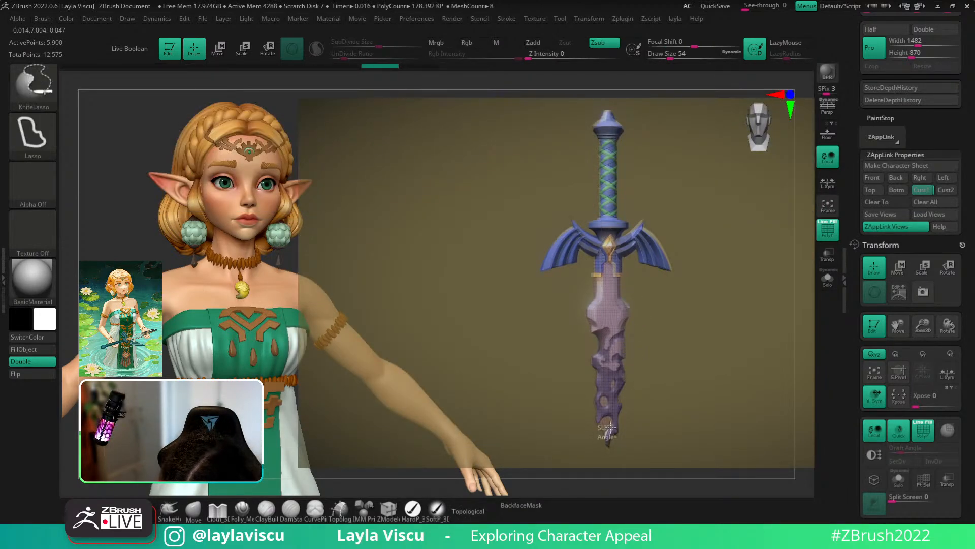
pyautogui.keyDown('ctrl'); pyautogui.keyDown('shift'); pyautogui.moveTo(603, 420); pyautogui.dragTo(611, 429); pyautogui.keyUp('shift'); pyautogui.keyUp('ctrl')
pyautogui.hotkey('shift', 'f')
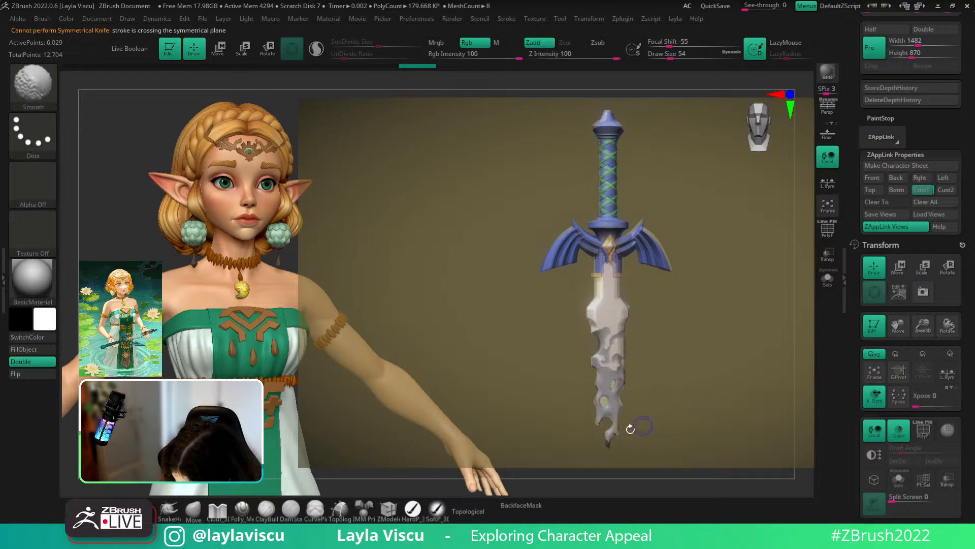
pyautogui.hotkey('shift', 'z')
pyautogui.hotkey('shift', 'z')
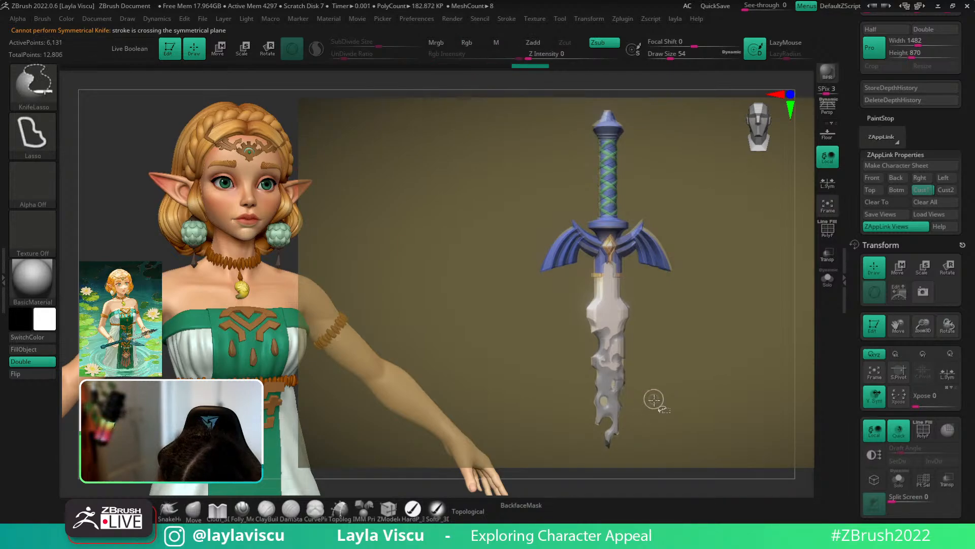
# - Check the blade without the overlay, undo the last cut, and recut the notch in the lower right edge with KnifeLasso
pyautogui.hotkey('shift', 'z')
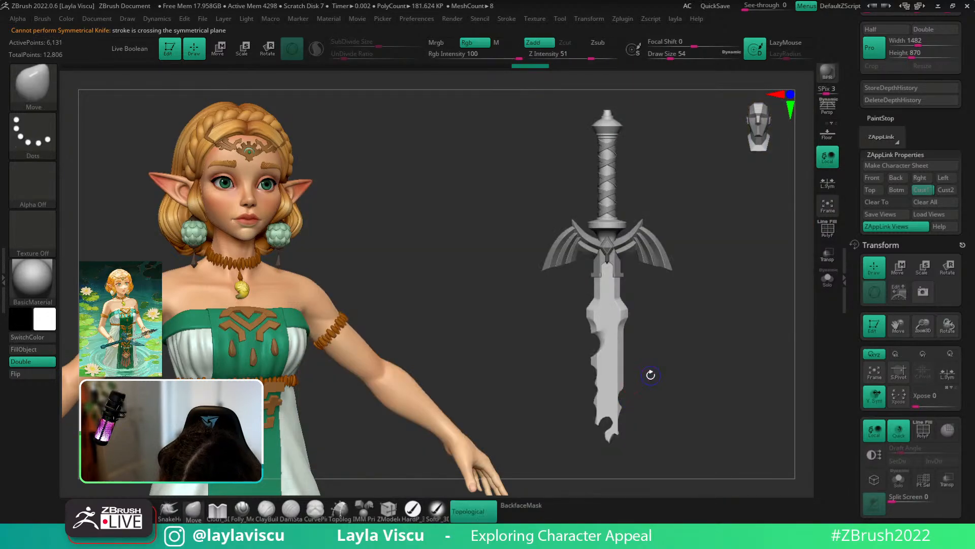
pyautogui.hotkey('shift', 'z')
pyautogui.hotkey('ctrl', 'z')
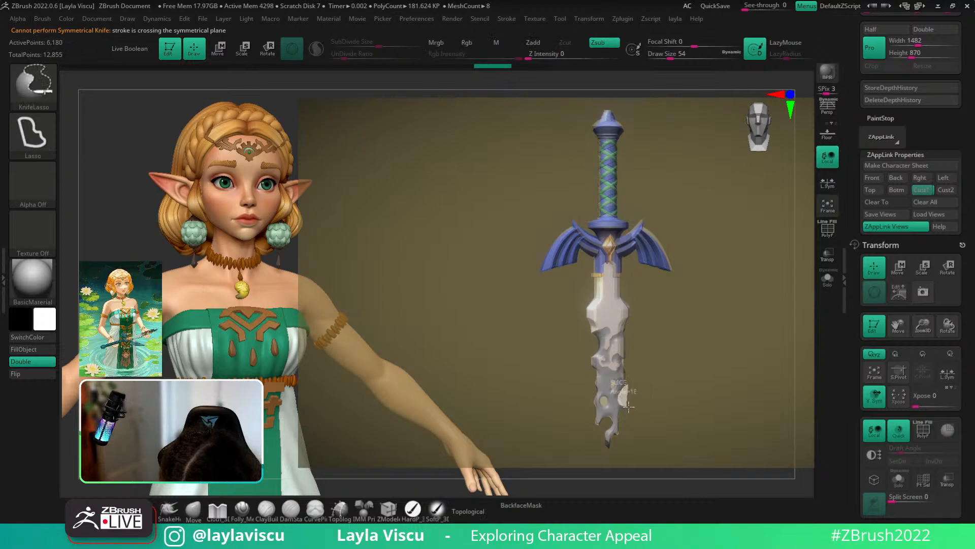
pyautogui.keyDown('ctrl'); pyautogui.keyDown('shift'); pyautogui.moveTo(638, 400); pyautogui.dragTo(644, 398); pyautogui.keyUp('shift'); pyautogui.keyUp('ctrl')
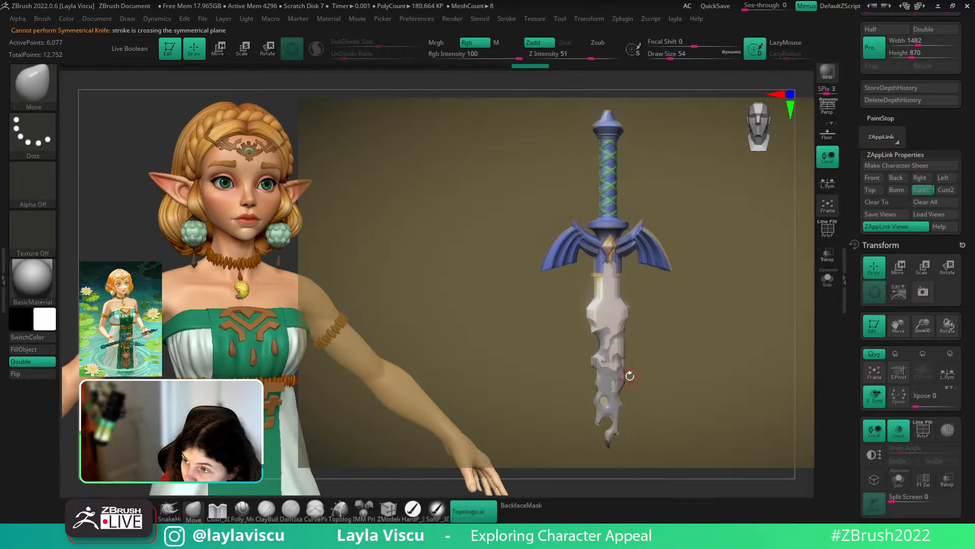
# - Try to cut a small hole inside the lower blade with KnifeLasso, check its mesh, and undo it
pyautogui.hotkey('ctrl', 'shift')
pyautogui.keyDown('ctrl'); pyautogui.keyDown('shift'); pyautogui.moveTo(613, 378); pyautogui.dragTo(614, 381); pyautogui.keyUp('shift'); pyautogui.keyUp('ctrl')
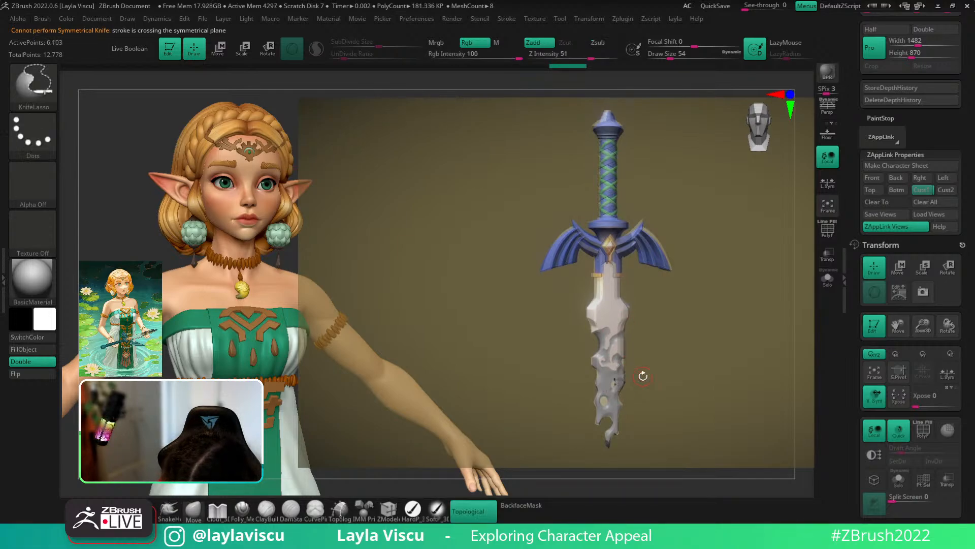
pyautogui.hotkey('shift', 'z')
pyautogui.hotkey('shift', 'f')
pyautogui.hotkey('ctrl', 'z')
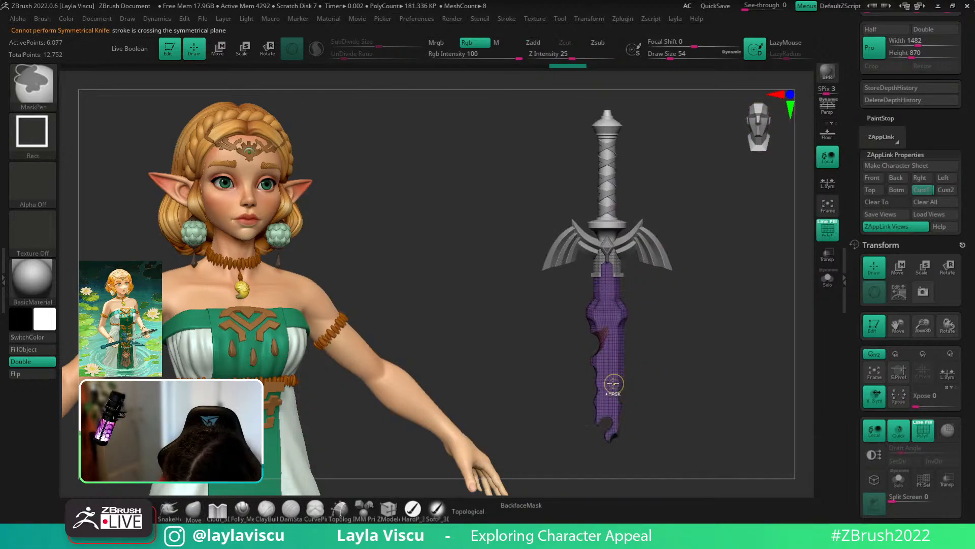
pyautogui.hotkey('ctrl', 'z')
# - Try to cut a hole through the lower blade up close with KnifeLasso and TrimLasso, and undo the attempts
pyautogui.keyDown('ctrl'); pyautogui.moveTo(625, 394); pyautogui.dragTo(614, 388, button='right'); pyautogui.keyUp('ctrl')
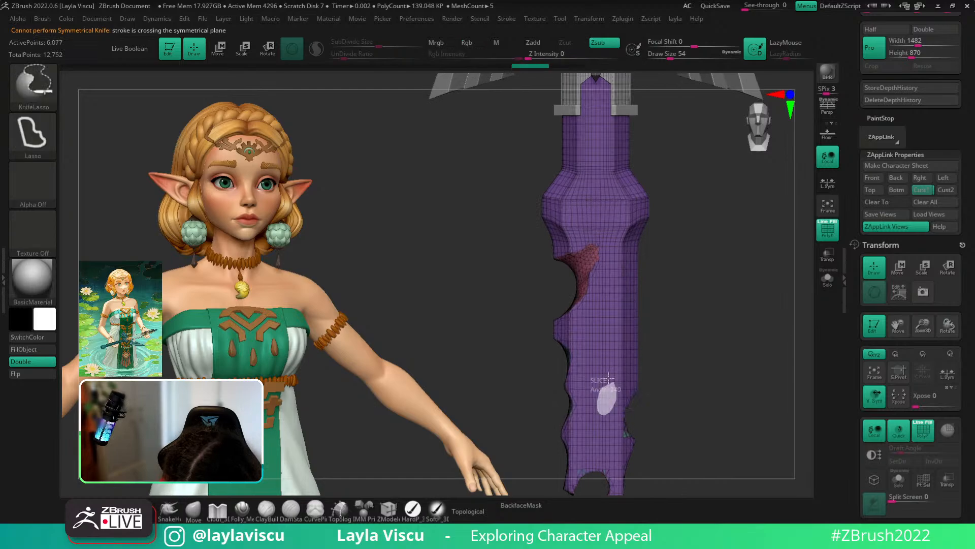
pyautogui.moveTo(643, 389)
pyautogui.mouseDown()
pyautogui.moveTo(657, 389)
pyautogui.moveTo(641, 392)
pyautogui.moveTo(598, 369)
pyautogui.moveTo(606, 367)
pyautogui.mouseUp()
pyautogui.click(32, 87)
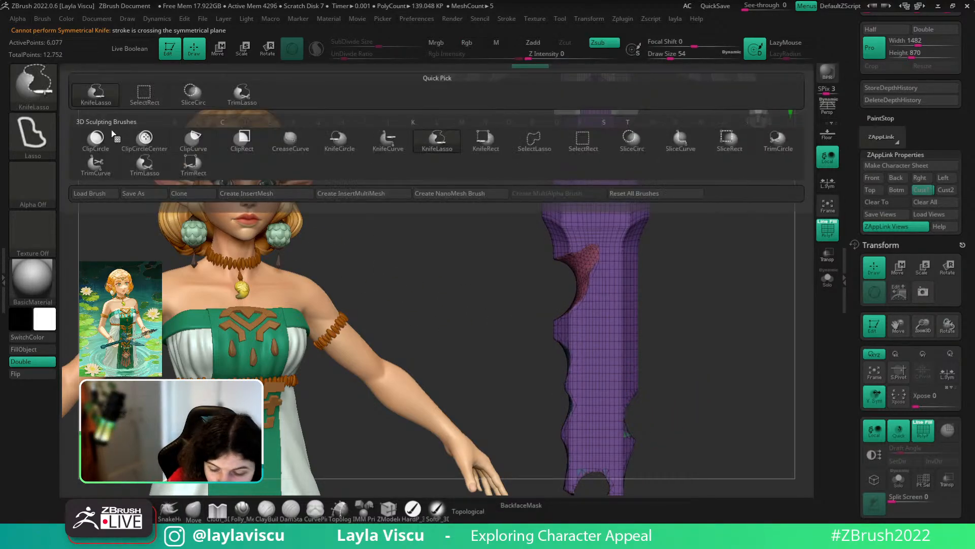
pyautogui.keyDown('ctrl'); pyautogui.keyDown('shift'); pyautogui.click(149, 173); pyautogui.keyUp('shift'); pyautogui.keyUp('ctrl')
pyautogui.moveTo(606, 411)
pyautogui.keyDown('ctrl'); pyautogui.keyDown('shift'); pyautogui.mouseDown()
pyautogui.moveTo(598, 373)
pyautogui.moveTo(610, 390)
pyautogui.moveTo(614, 373)
pyautogui.moveTo(604, 387)
pyautogui.mouseUp(); pyautogui.keyUp('shift'); pyautogui.keyUp('ctrl')
pyautogui.hotkey('ctrl', 'z')
pyautogui.hotkey('ctrl', 'z')
pyautogui.hotkey('ctrl', 'z')
# - Return to the Cust1 view, try to trim the lowest hole of the blade with TrimLasso, and undo it
pyautogui.click(919, 191)
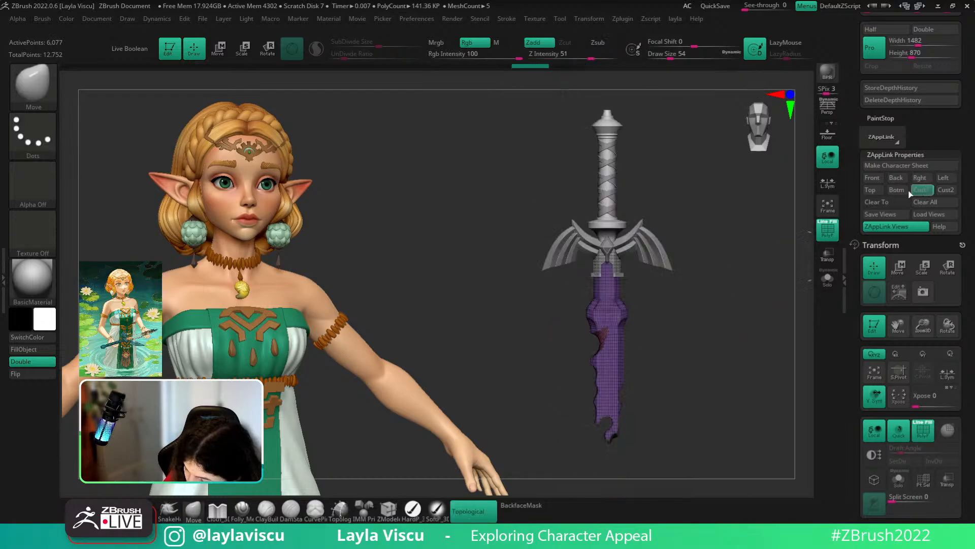
pyautogui.hotkey('shift', 'z')
pyautogui.hotkey('ctrl', 'shift')
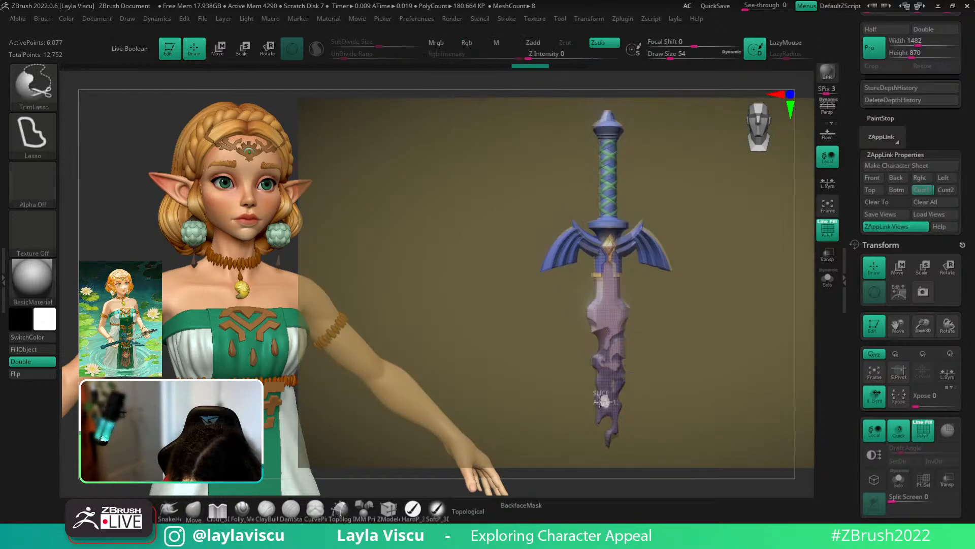
pyautogui.hotkey('shift', 'z')
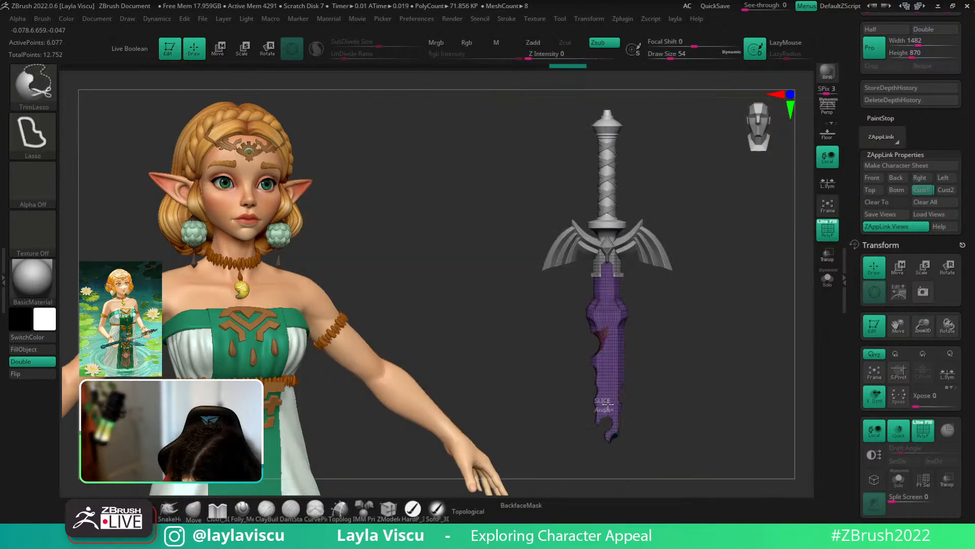
pyautogui.keyDown('ctrl'); pyautogui.keyDown('shift'); pyautogui.moveTo(608, 405); pyautogui.dragTo(608, 398); pyautogui.keyUp('shift'); pyautogui.keyUp('ctrl')
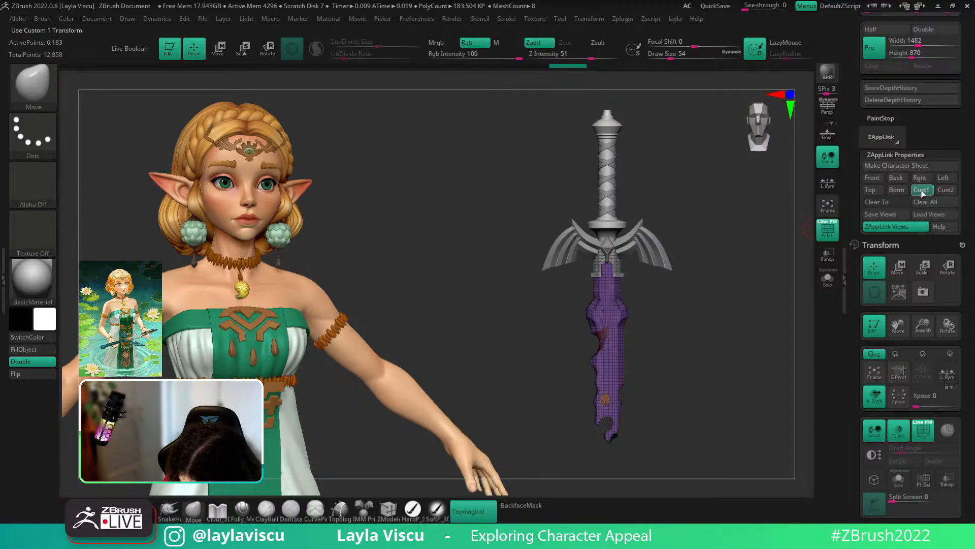
pyautogui.hotkey('shift', 'f')
pyautogui.hotkey('shift', 'z')
pyautogui.hotkey('ctrl', 'shift')
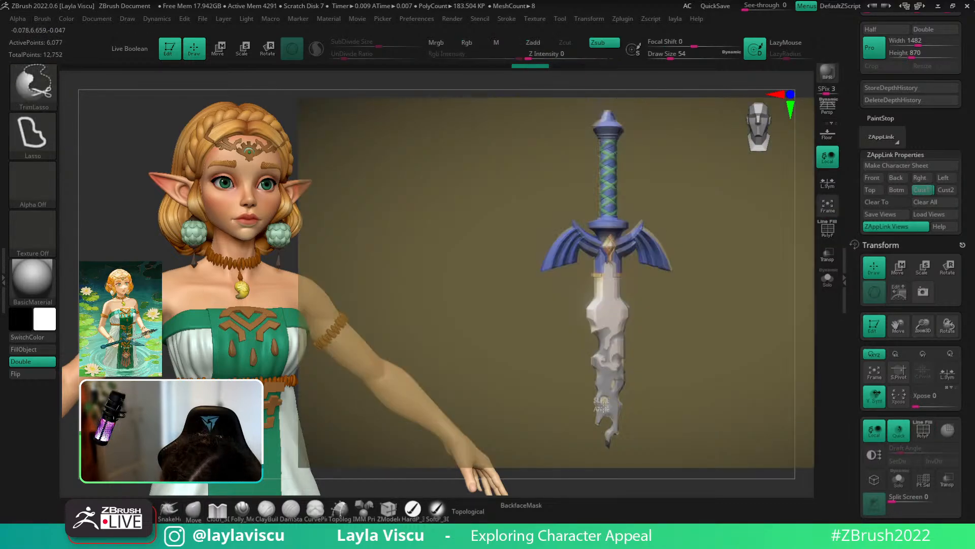
# - Try TrimLasso cuts for the two holes in the lower blade over the reference, inspect the wireframe, and undo the second one
pyautogui.keyDown('ctrl'); pyautogui.keyDown('shift'); pyautogui.moveTo(602, 398); pyautogui.dragTo(603, 397); pyautogui.keyUp('shift'); pyautogui.keyUp('ctrl')
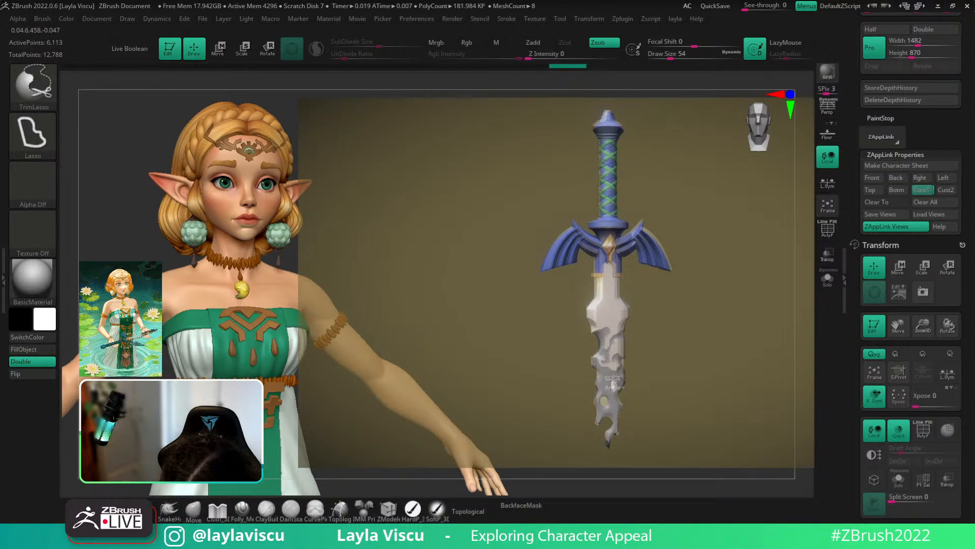
pyautogui.hotkey('shift', 'z')
pyautogui.keyDown('ctrl'); pyautogui.moveTo(639, 466); pyautogui.dragTo(666, 494, button='right'); pyautogui.keyUp('ctrl')
pyautogui.hotkey('shift', 'f')
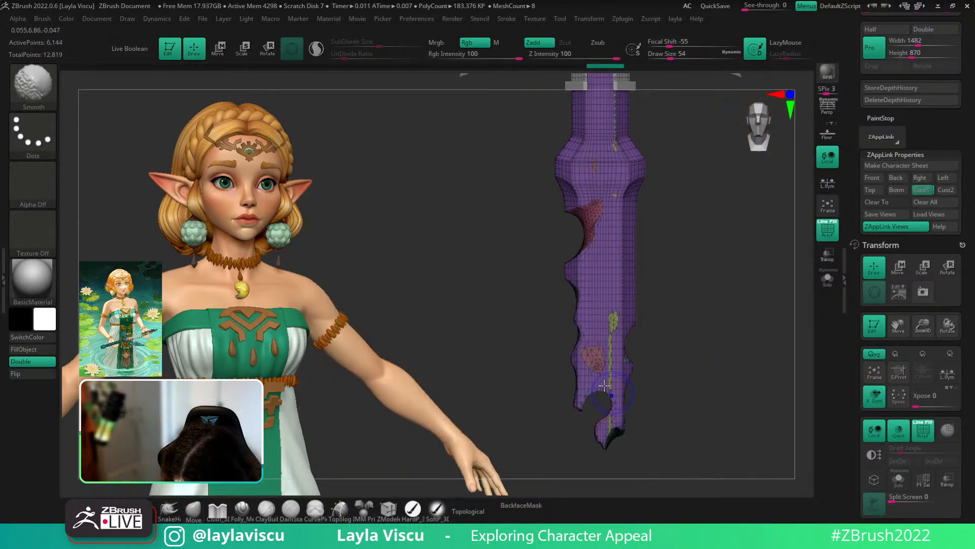
pyautogui.hotkey('ctrl', 'z')
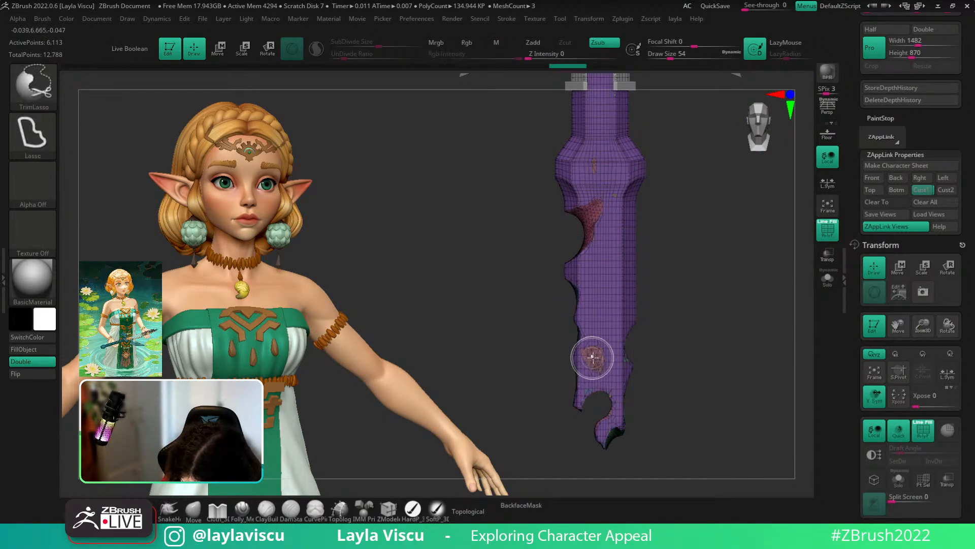
# - Isolate the polygroup of the trimmed hole to inspect it, restore the full blade, and undo the hole cut
pyautogui.keyDown('ctrl'); pyautogui.keyDown('shift'); pyautogui.click(594, 362); pyautogui.keyUp('shift'); pyautogui.keyUp('ctrl')
pyautogui.keyDown('ctrl'); pyautogui.keyDown('shift'); pyautogui.click(594, 361); pyautogui.keyUp('shift'); pyautogui.keyUp('ctrl')
pyautogui.moveTo(646, 343)
pyautogui.mouseDown()
pyautogui.moveTo(728, 353)
pyautogui.moveTo(710, 355)
pyautogui.moveTo(718, 320)
pyautogui.moveTo(707, 349)
pyautogui.moveTo(713, 338)
pyautogui.mouseUp()
pyautogui.keyDown('ctrl'); pyautogui.keyDown('shift'); pyautogui.moveTo(654, 391); pyautogui.dragTo(657, 394); pyautogui.keyUp('shift'); pyautogui.keyUp('ctrl')
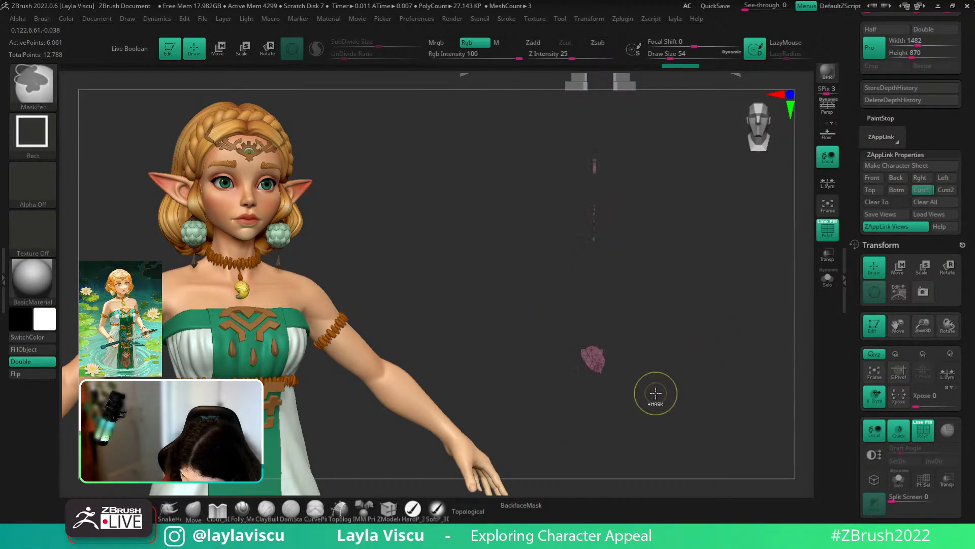
pyautogui.keyDown('ctrl'); pyautogui.keyDown('shift'); pyautogui.click(656, 394); pyautogui.keyUp('shift'); pyautogui.keyUp('ctrl')
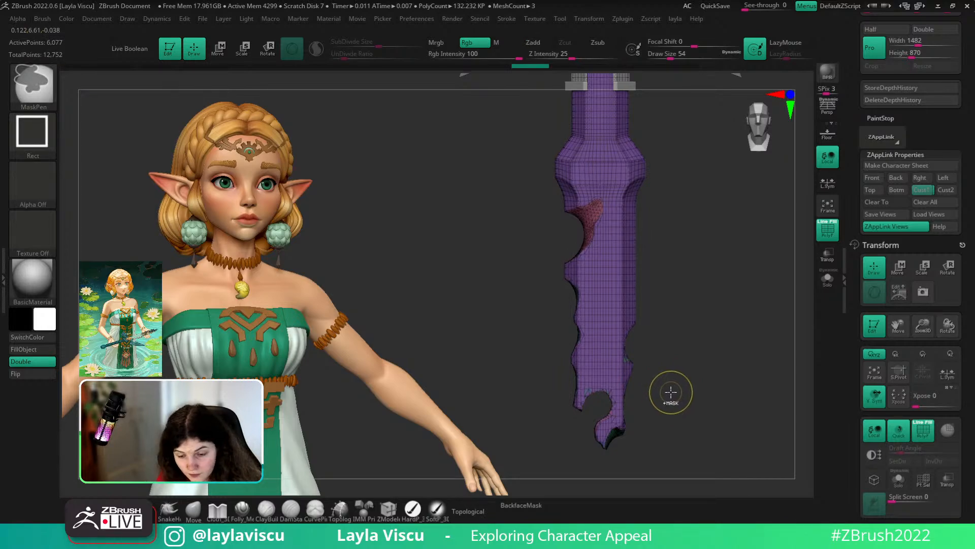
# - Return to the Cust1 view, subdivide the blade copy once, and delete its lower subdivision level
pyautogui.click(920, 192)
pyautogui.scroll(-10, 904, 279)
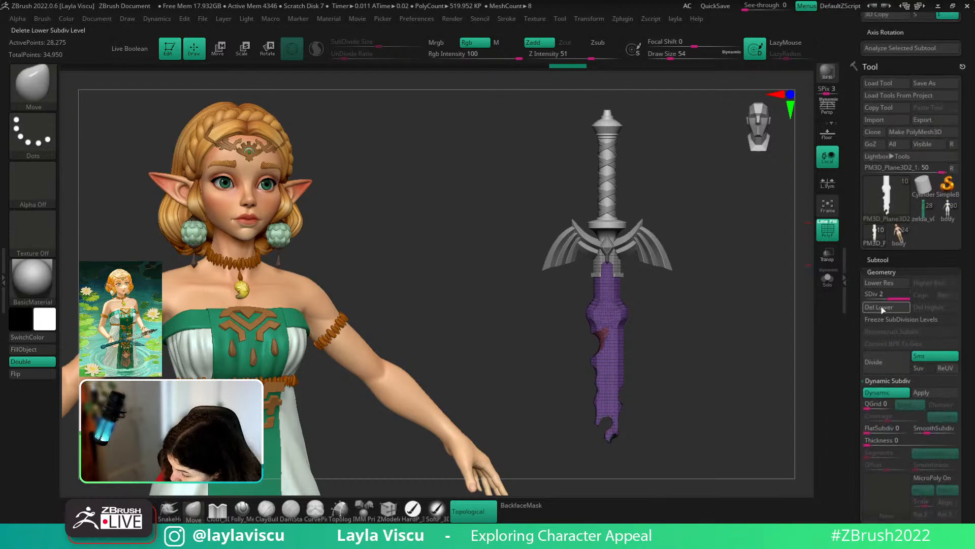
pyautogui.click(882, 309)
# - Trim the lowest hole into the denser blade mesh over the reference, undo that cut, and retry it up close with TrimLasso
pyautogui.hotkey('shift', 'f')
pyautogui.hotkey('shift', 'r')
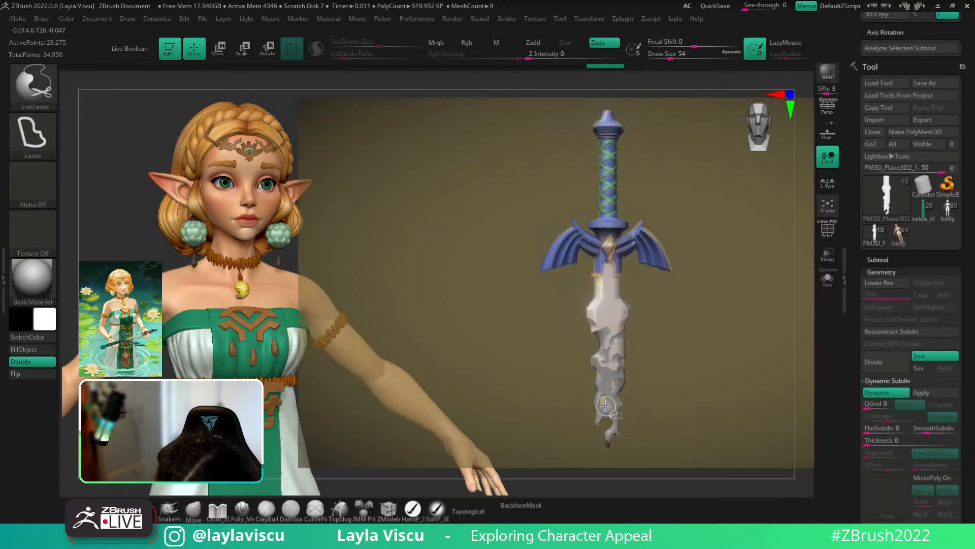
pyautogui.keyDown('ctrl'); pyautogui.keyDown('shift'); pyautogui.moveTo(601, 406); pyautogui.dragTo(604, 407); pyautogui.keyUp('shift'); pyautogui.keyUp('ctrl')
pyautogui.hotkey('shift', 'z')
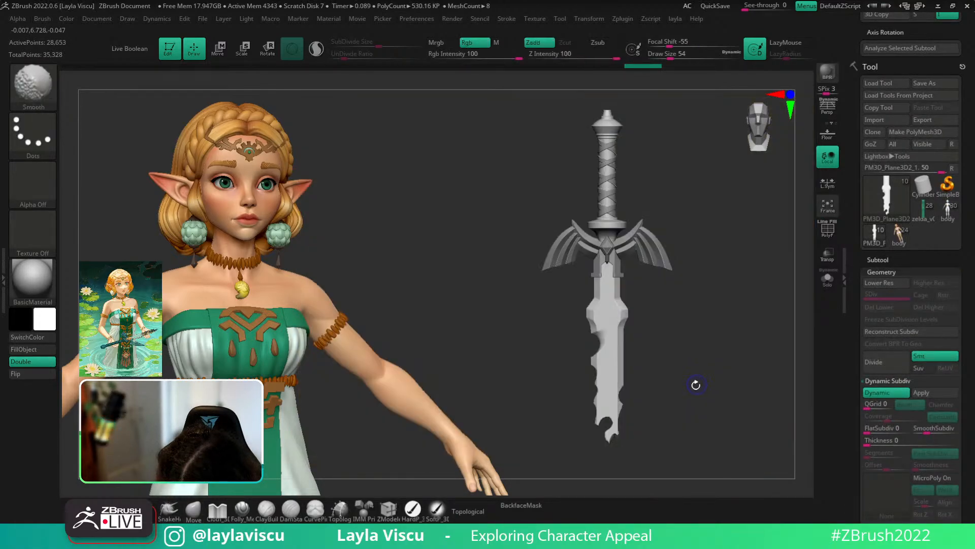
pyautogui.hotkey('shift', 'f')
pyautogui.moveTo(627, 420)
pyautogui.keyDown('ctrl'); pyautogui.mouseDown(button='right')
pyautogui.moveTo(678, 504)
pyautogui.moveTo(649, 471)
pyautogui.mouseUp(button='right'); pyautogui.keyUp('ctrl')
pyautogui.hotkey('ctrl', 'z')
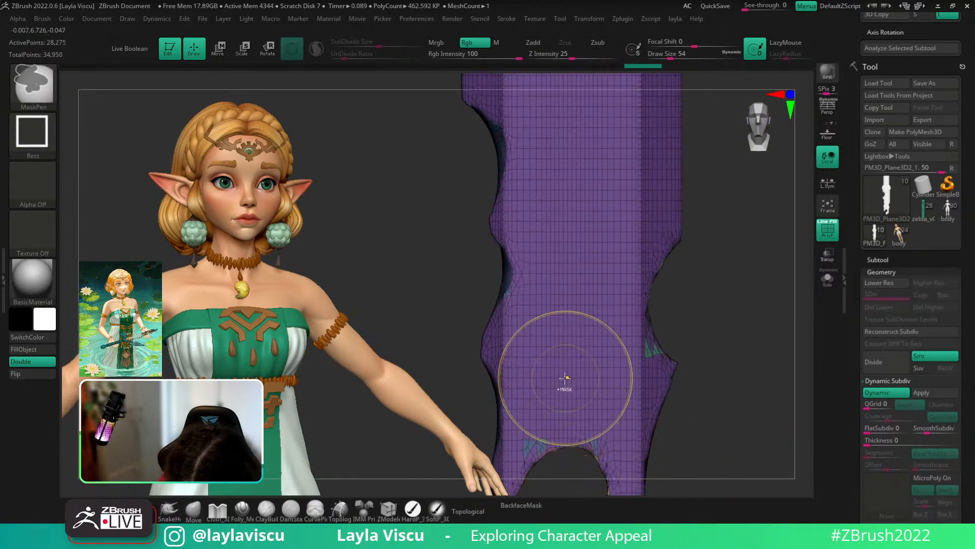
pyautogui.moveTo(564, 381)
pyautogui.keyDown('ctrl'); pyautogui.keyDown('shift'); pyautogui.mouseDown()
pyautogui.moveTo(528, 337)
pyautogui.moveTo(562, 377)
pyautogui.mouseUp(); pyautogui.keyUp('shift'); pyautogui.keyUp('ctrl')
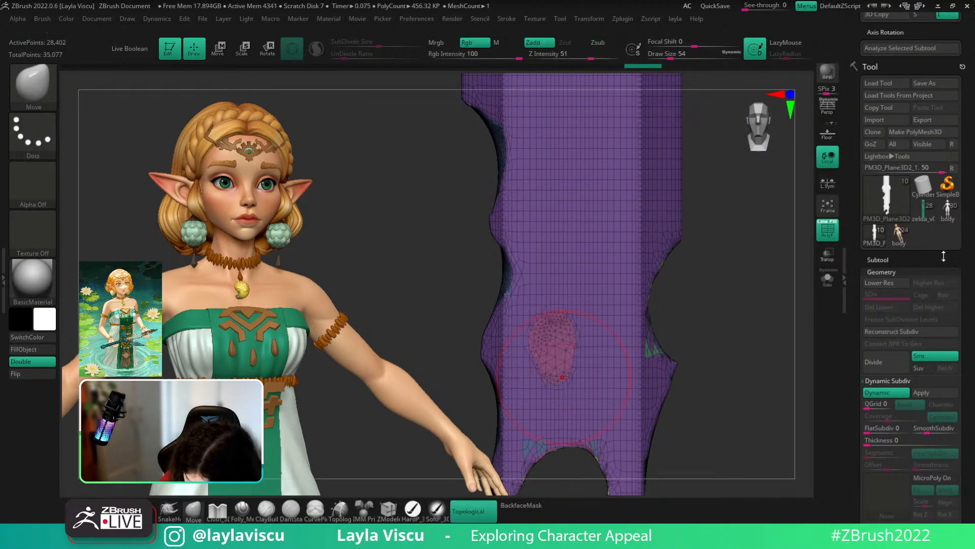
# - Undo the last cut of the lowest hole and retrim it over the reference in the Cust1 view with TrimLasso
pyautogui.moveTo(972, 211); pyautogui.dragTo(960, 448)
pyautogui.press('f')
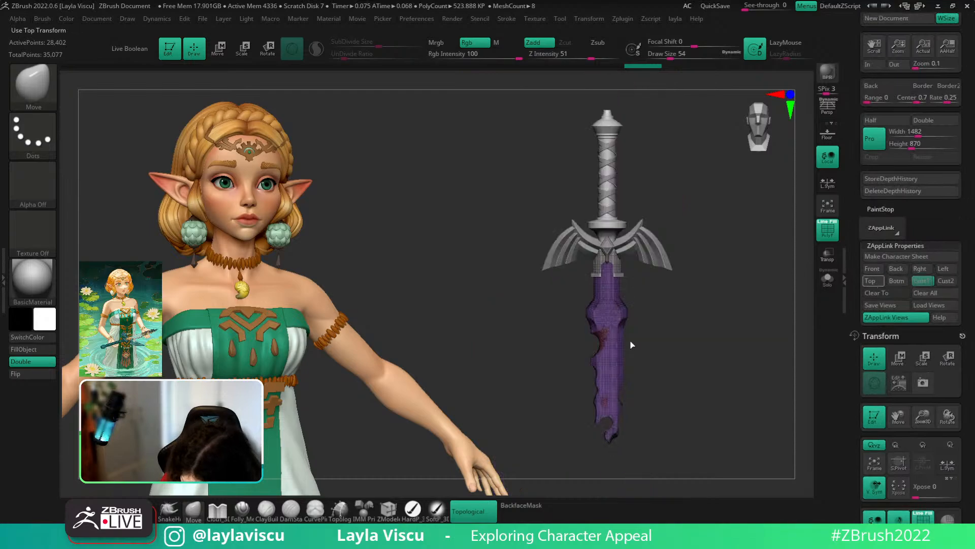
pyautogui.hotkey('ctrl', 'z')
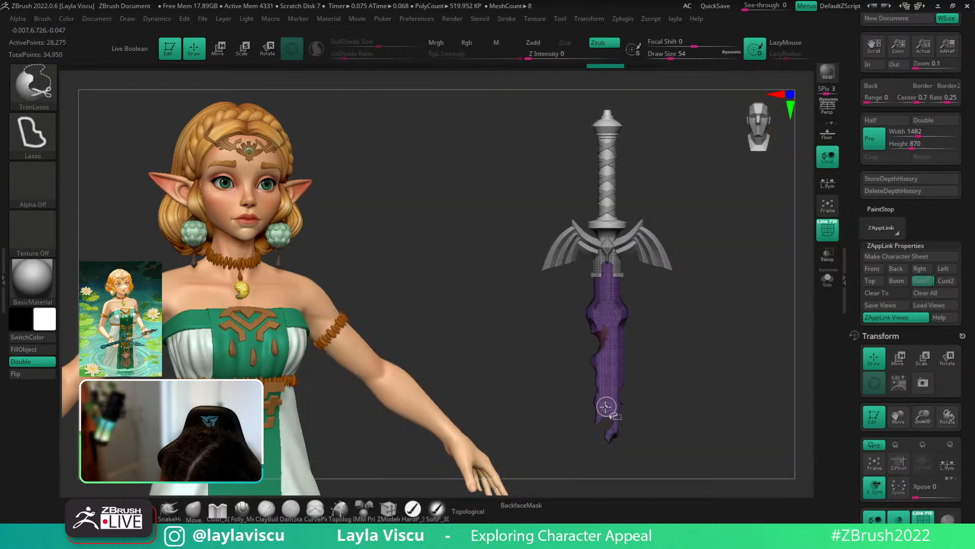
pyautogui.hotkey('shift', 'z')
pyautogui.hotkey('ctrl', 'shift')
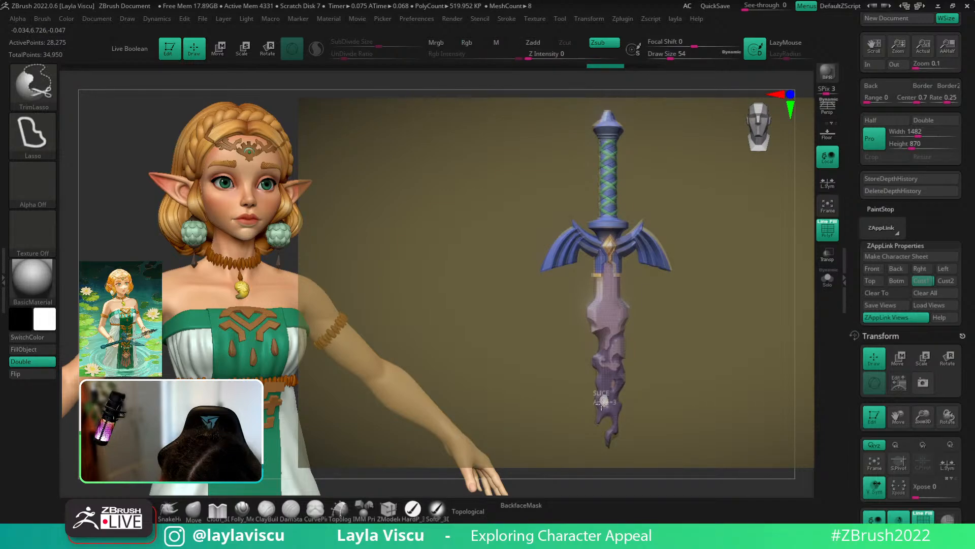
pyautogui.keyDown('ctrl'); pyautogui.keyDown('shift'); pyautogui.moveTo(601, 406); pyautogui.dragTo(602, 404); pyautogui.keyUp('shift'); pyautogui.keyUp('ctrl')
pyautogui.hotkey('shift', 'z')
pyautogui.hotkey('shift', 'z')
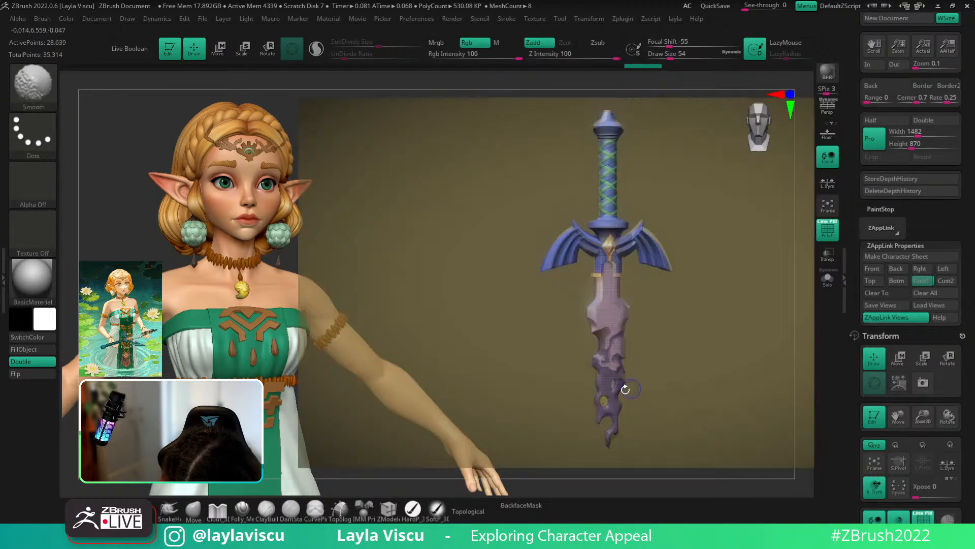
# - Try a TrimLasso cut for the small hole above the lowest one over the reference, inspect its wireframe, and undo it
pyautogui.hotkey('ctrl', 'shift')
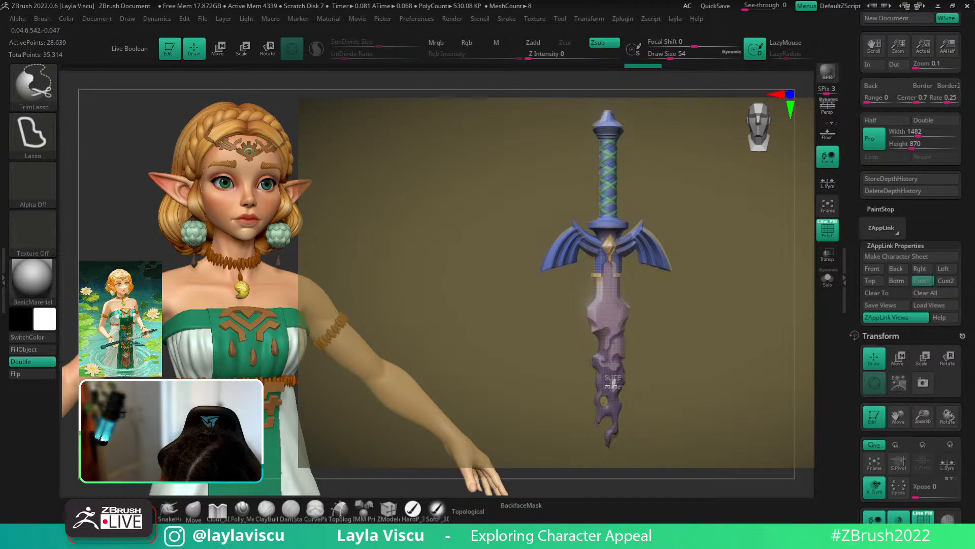
pyautogui.keyDown('ctrl'); pyautogui.keyDown('shift'); pyautogui.moveTo(612, 384); pyautogui.dragTo(615, 379); pyautogui.keyUp('shift'); pyautogui.keyUp('ctrl')
pyautogui.hotkey('shift', 'z')
pyautogui.keyDown('ctrl'); pyautogui.moveTo(655, 412); pyautogui.dragTo(676, 491, button='right'); pyautogui.keyUp('ctrl')
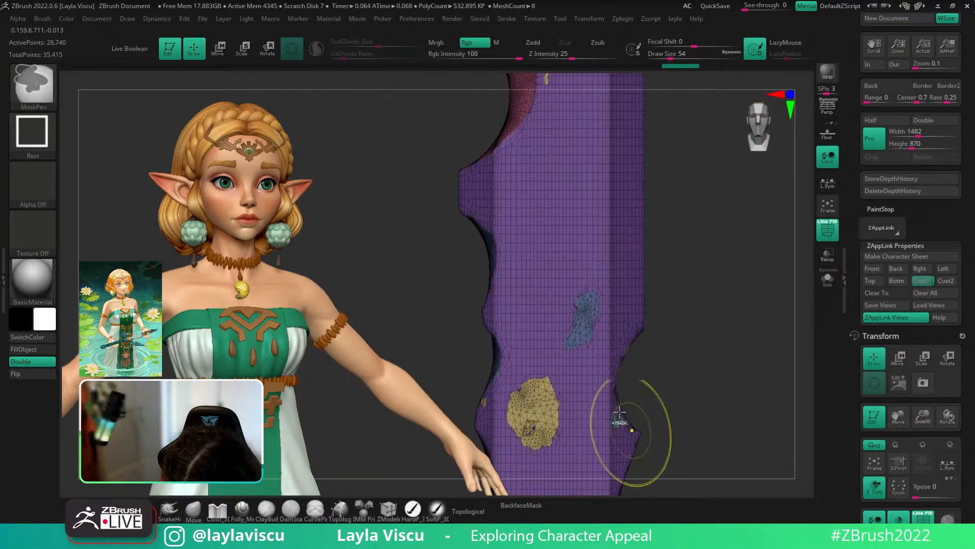
pyautogui.hotkey('ctrl', 'z')
# - Trim the small upper hole as a narrow oval directly on the blade wireframe and compare it with the reference from the Cust1 view
pyautogui.hotkey('ctrl', 'shift')
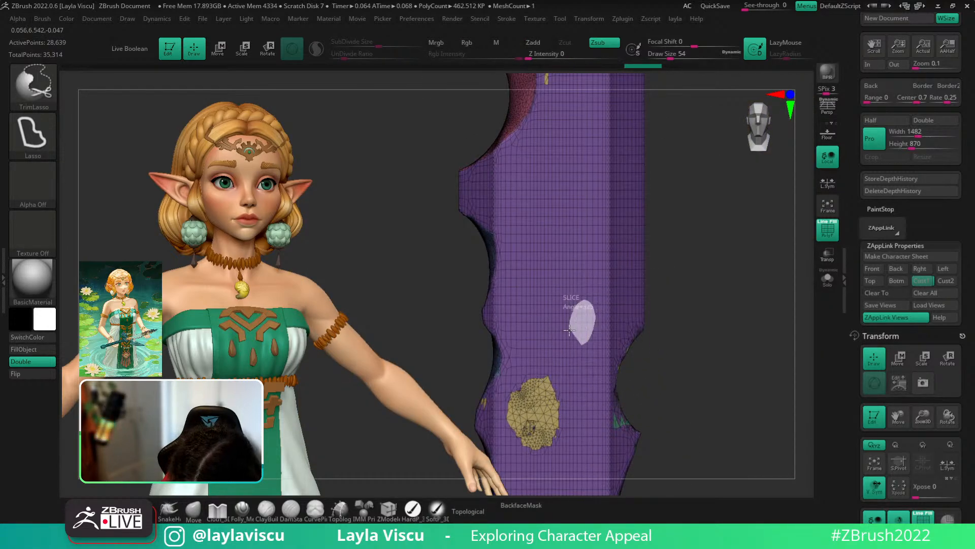
pyautogui.keyDown('ctrl'); pyautogui.keyDown('shift'); pyautogui.moveTo(581, 340); pyautogui.dragTo(579, 343); pyautogui.keyUp('shift'); pyautogui.keyUp('ctrl')
pyautogui.click(923, 281)
pyautogui.hotkey('shift', 'z')
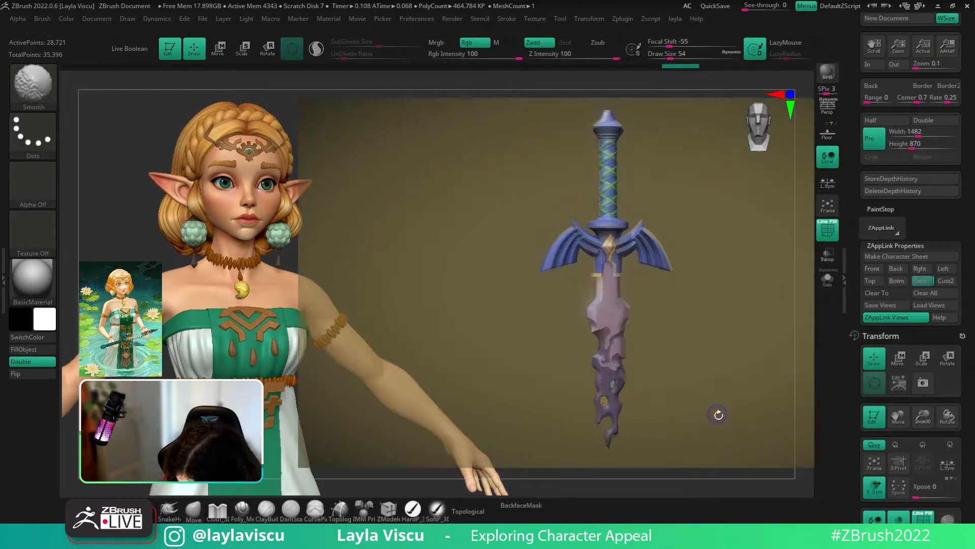
pyautogui.hotkey('shift', 'z')
pyautogui.hotkey('shift', 'z')
pyautogui.hotkey('shift', 'z')
pyautogui.keyDown('ctrl'); pyautogui.moveTo(646, 425); pyautogui.dragTo(645, 452, button='right'); pyautogui.keyUp('ctrl')
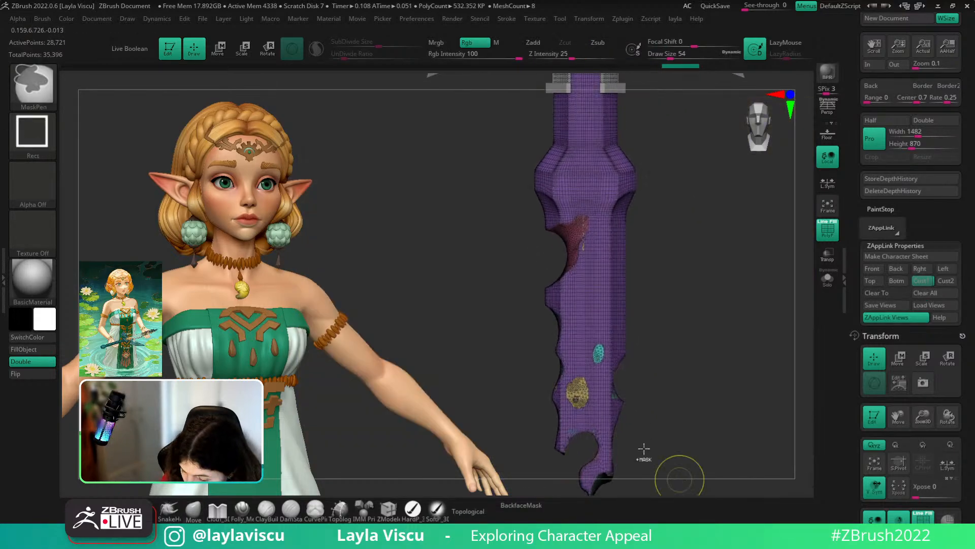
# - Isolate the lowest hole's polygroup to inspect it, restore the full blade, and isolate the small upper hole's polygroup
pyautogui.keyDown('ctrl'); pyautogui.keyDown('shift'); pyautogui.click(578, 395); pyautogui.keyUp('shift'); pyautogui.keyUp('ctrl')
pyautogui.keyDown('ctrl'); pyautogui.keyDown('shift'); pyautogui.click(656, 355); pyautogui.keyUp('shift'); pyautogui.keyUp('ctrl')
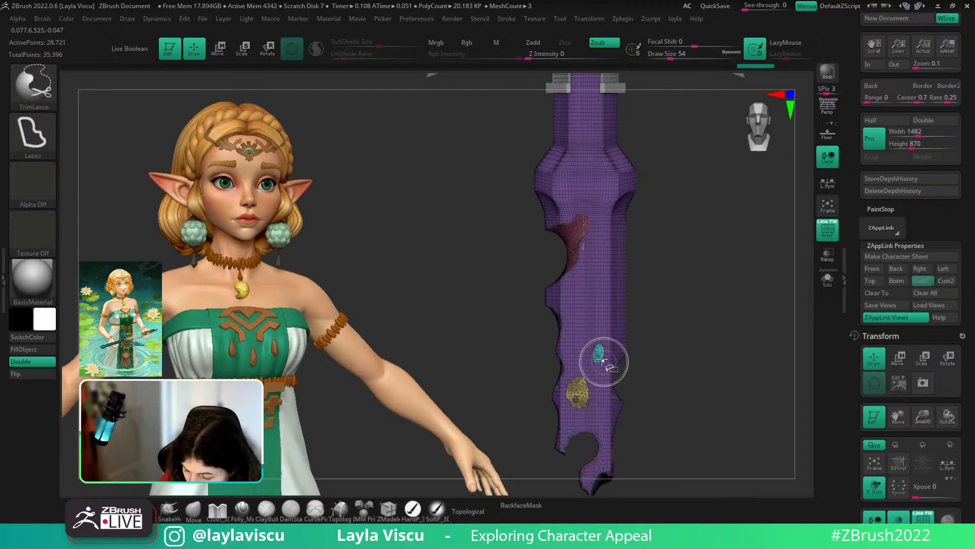
pyautogui.keyDown('ctrl'); pyautogui.keyDown('shift'); pyautogui.click(599, 355); pyautogui.keyUp('shift'); pyautogui.keyUp('ctrl')
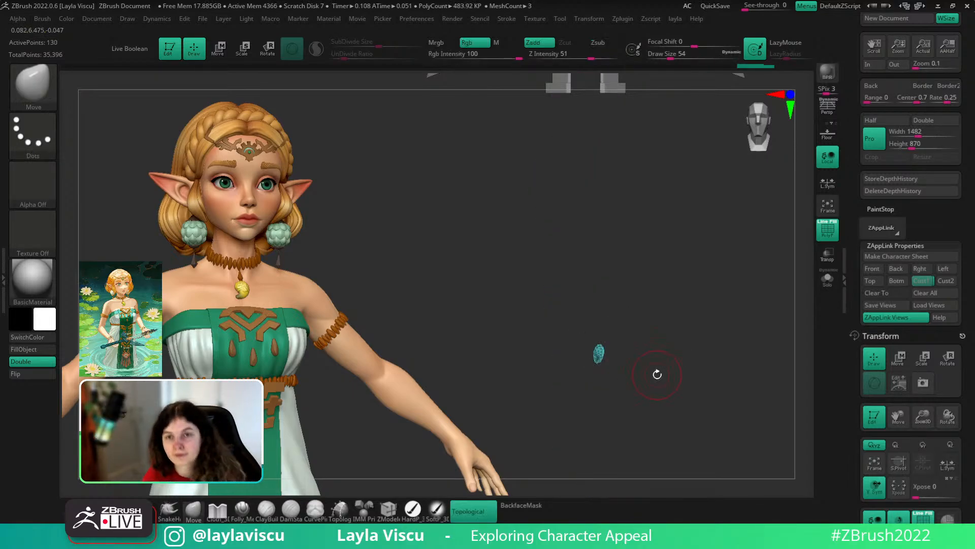
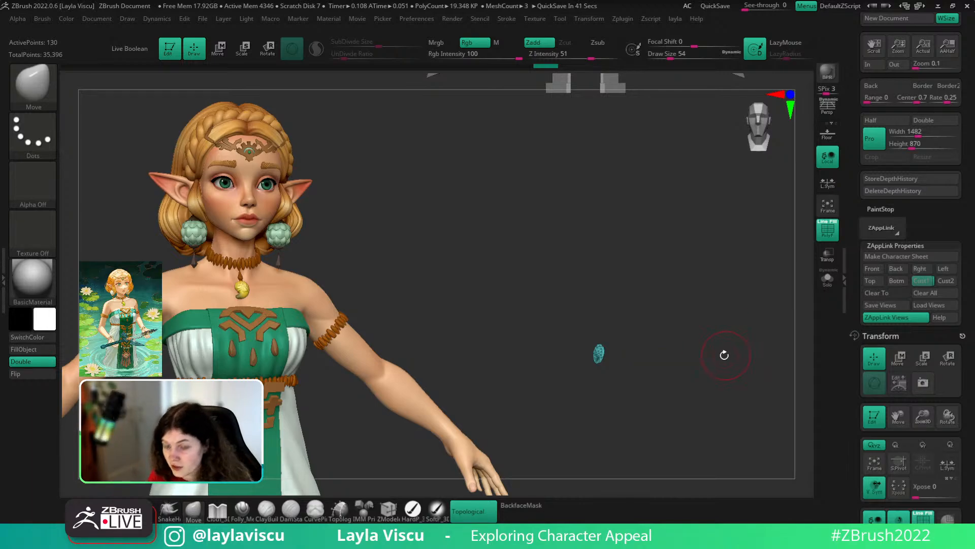
# - Show the whole blade, hide the small oval polygroup near its lower end and delete the hidden geometry
pyautogui.keyDown('ctrl'); pyautogui.keyDown('shift'); pyautogui.click(687, 370); pyautogui.keyUp('shift'); pyautogui.keyUp('ctrl')
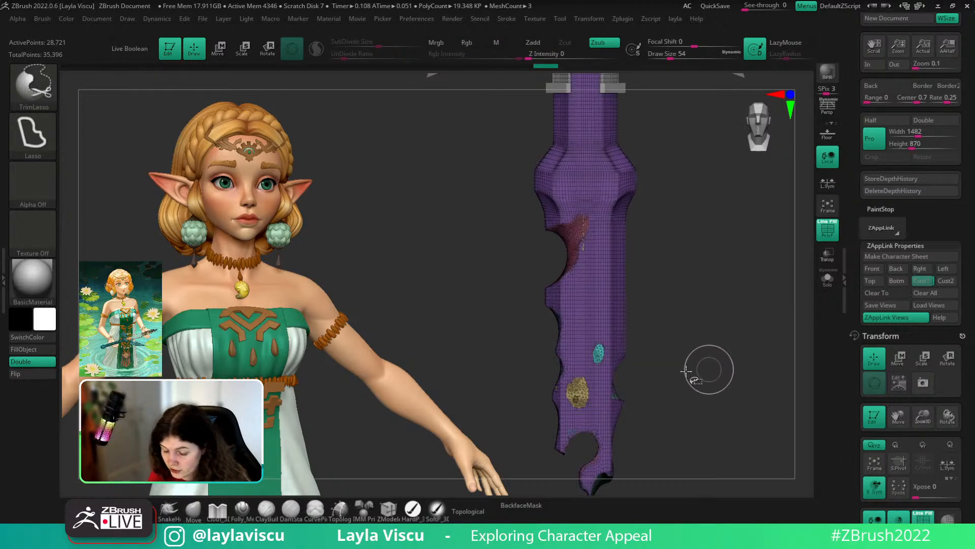
pyautogui.keyDown('ctrl'); pyautogui.keyDown('shift'); pyautogui.click(599, 353); pyautogui.keyUp('shift'); pyautogui.keyUp('ctrl')
pyautogui.keyDown('ctrl'); pyautogui.keyDown('shift'); pyautogui.click(602, 355); pyautogui.keyUp('shift'); pyautogui.keyUp('ctrl')
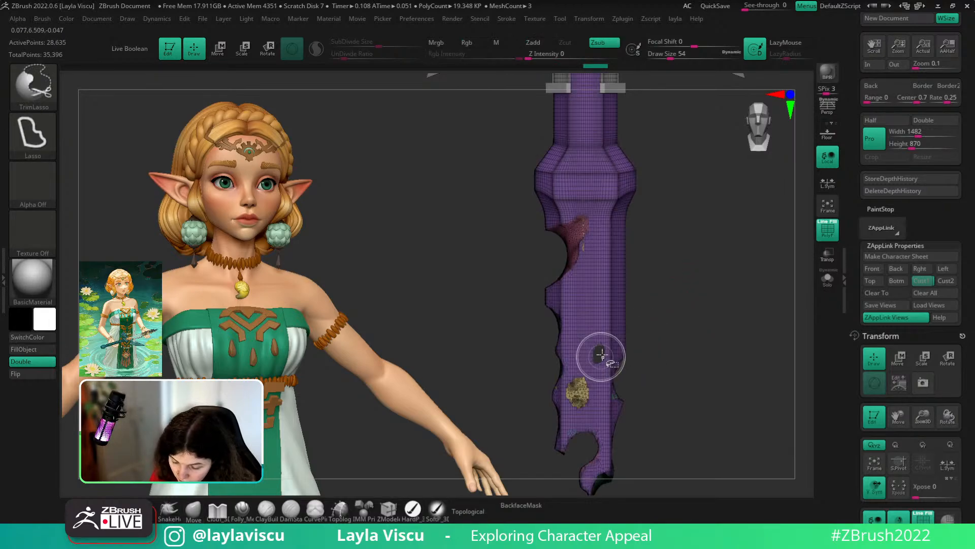
pyautogui.moveTo(683, 315); pyautogui.dragTo(740, 300)
pyautogui.press('1')
pyautogui.click(721, 298)
pyautogui.moveTo(668, 333)
pyautogui.mouseDown()
pyautogui.moveTo(656, 337)
pyautogui.moveTo(637, 388)
pyautogui.moveTo(669, 368)
pyautogui.mouseUp()
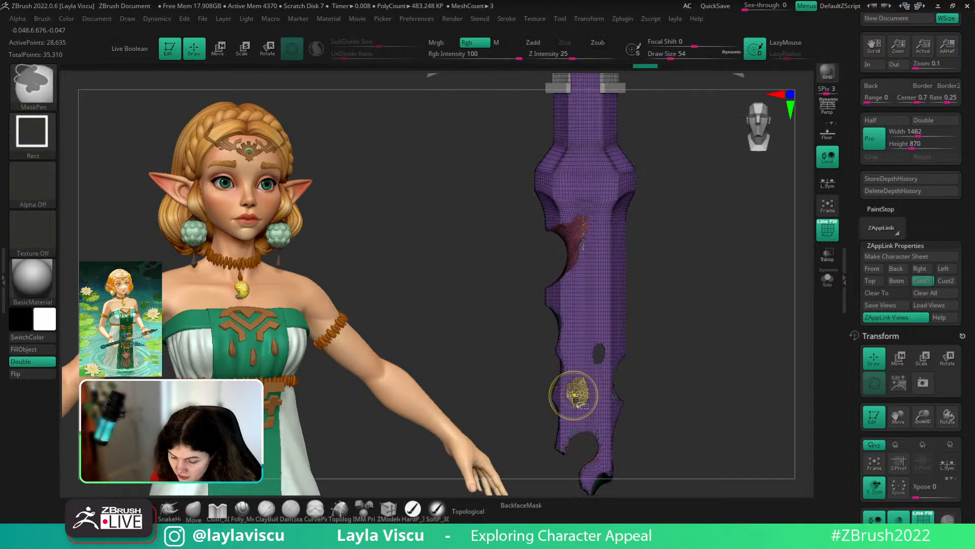
# - Isolate the ragged polygroup below the oval hole and switch to the SelectRect selection brush
pyautogui.hotkey('ctrl', 'shift')
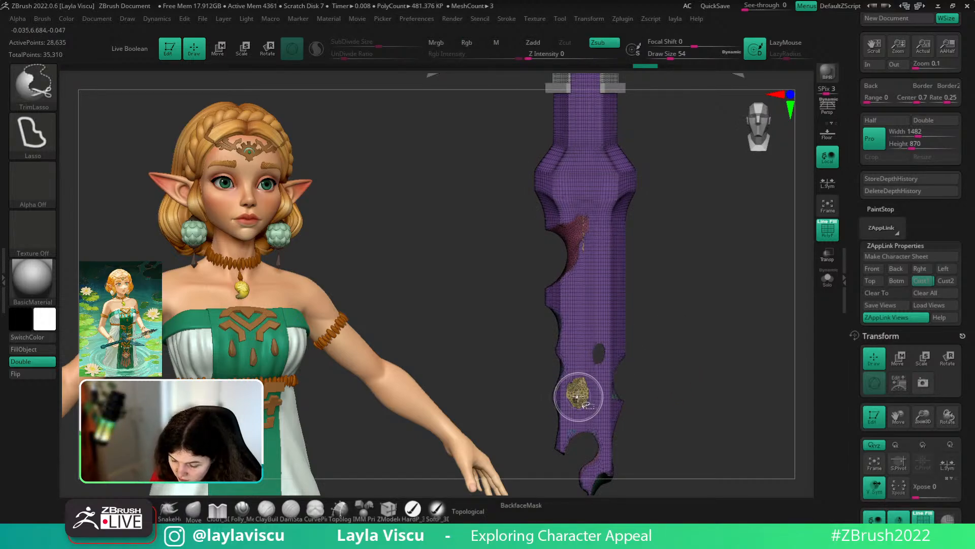
pyautogui.keyDown('ctrl'); pyautogui.moveTo(582, 401); pyautogui.dragTo(605, 399, button='right'); pyautogui.keyUp('ctrl')
pyautogui.keyDown('ctrl'); pyautogui.keyDown('shift'); pyautogui.click(571, 372); pyautogui.keyUp('shift'); pyautogui.keyUp('ctrl')
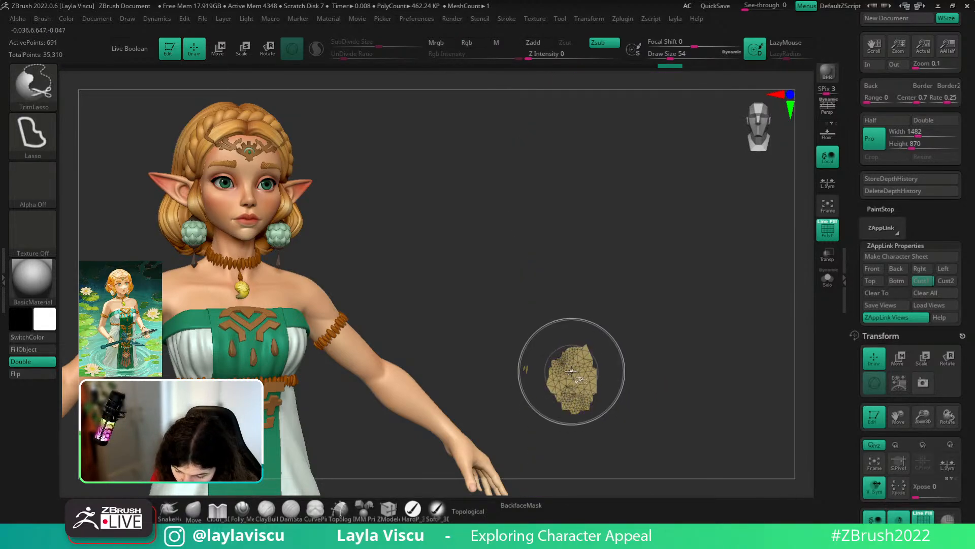
pyautogui.keyDown('ctrl'); pyautogui.keyDown('shift'); pyautogui.click(571, 372); pyautogui.keyUp('shift'); pyautogui.keyUp('ctrl')
pyautogui.moveTo(711, 330); pyautogui.dragTo(754, 295)
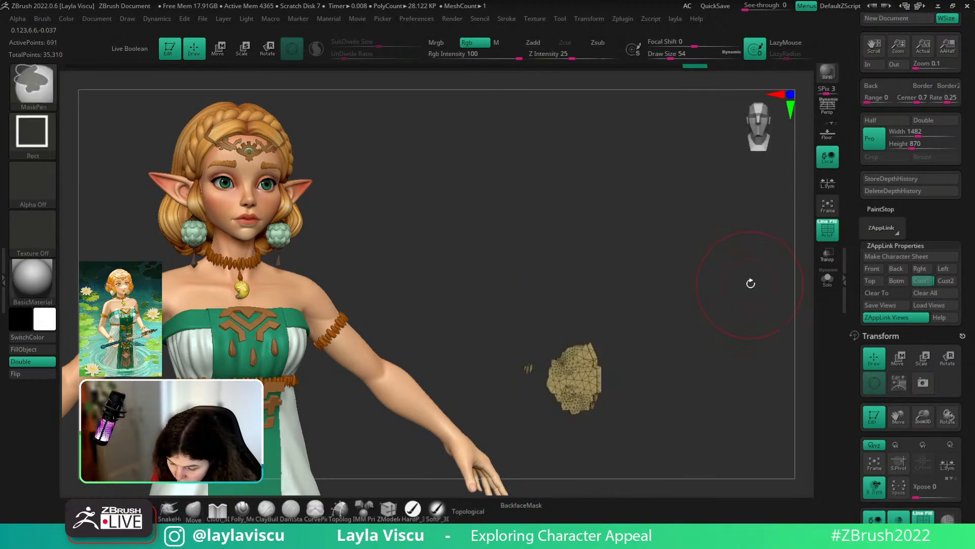
pyautogui.press('space')
pyautogui.click(728, 330)
pyautogui.hotkey('ctrl', 'w')
pyautogui.moveTo(627, 329)
pyautogui.keyDown('shift'); pyautogui.mouseDown()
pyautogui.moveTo(638, 323)
pyautogui.moveTo(625, 338)
pyautogui.moveTo(547, 337)
pyautogui.mouseUp(); pyautogui.keyUp('shift')
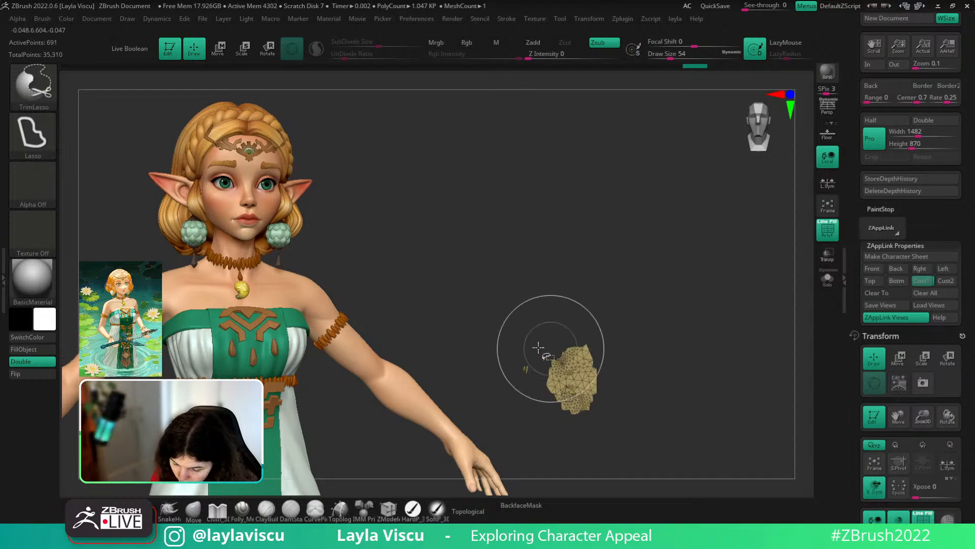
pyautogui.press('b')
pyautogui.click(144, 94)
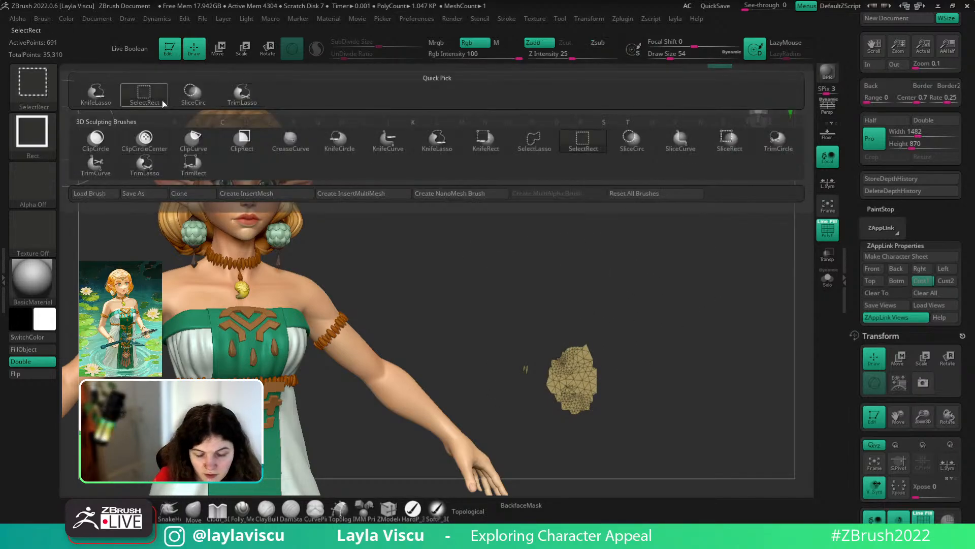
pyautogui.keyDown('ctrl'); pyautogui.keyDown('shift'); pyautogui.click(662, 329); pyautogui.keyUp('shift'); pyautogui.keyUp('ctrl')
pyautogui.rightClick(662, 329)
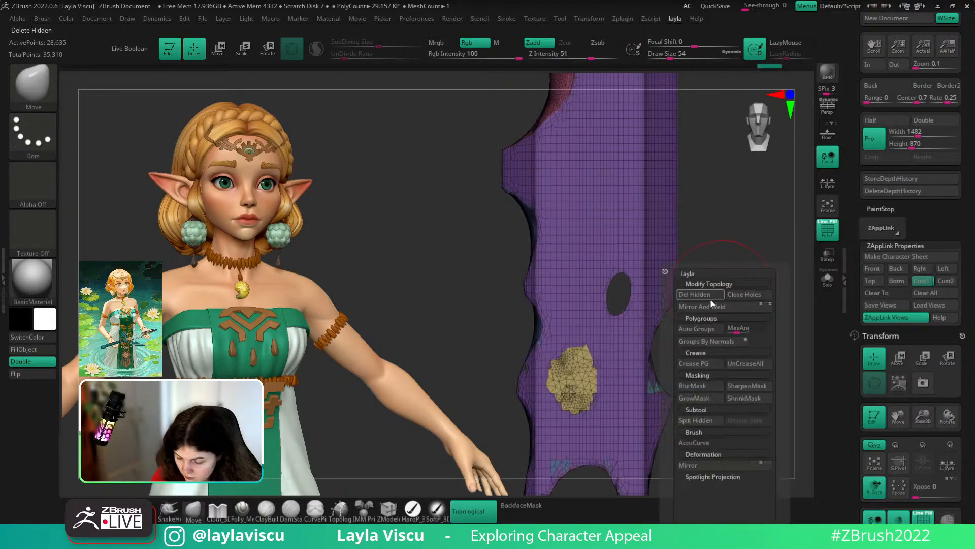
pyautogui.keyDown('ctrl'); pyautogui.keyDown('shift'); pyautogui.click(573, 370); pyautogui.keyUp('shift'); pyautogui.keyUp('ctrl')
pyautogui.hotkey('ctrl', 'z')
pyautogui.hotkey('ctrl', 'z')
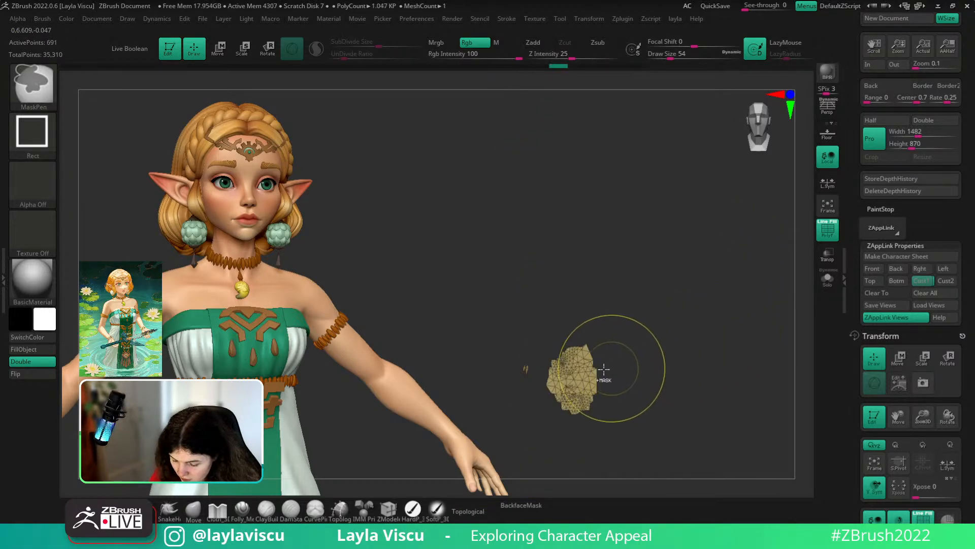
# - Exclude the stray edge faces from the isolated ragged patch and delete the patch to open the lower hole
pyautogui.keyDown('ctrl'); pyautogui.keyDown('shift'); pyautogui.moveTo(610, 369); pyautogui.dragTo(603, 378); pyautogui.keyUp('shift'); pyautogui.keyUp('ctrl')
pyautogui.hotkey('ctrl', 'z')
pyautogui.keyDown('ctrl'); pyautogui.keyDown('shift'); pyautogui.moveTo(572, 446); pyautogui.dragTo(571, 460); pyautogui.keyUp('shift'); pyautogui.keyUp('ctrl')
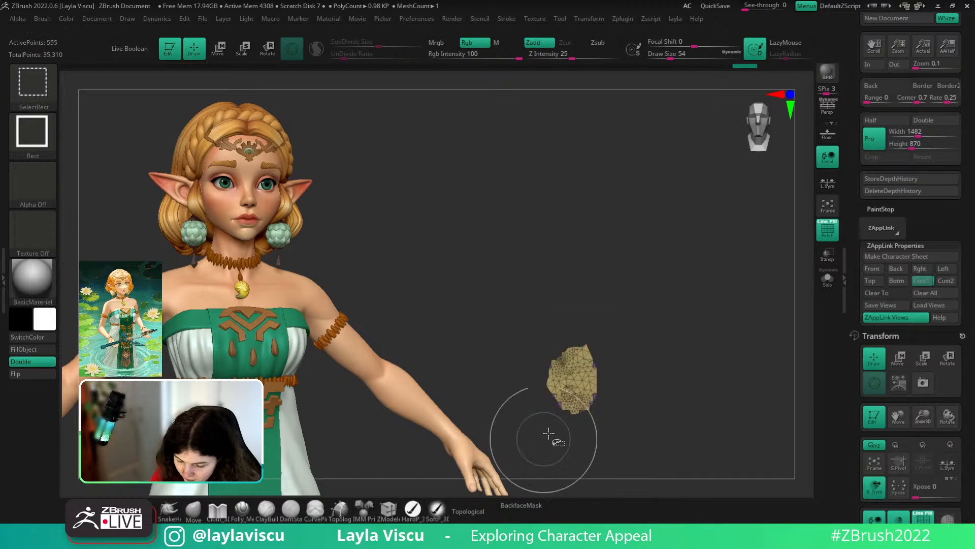
pyautogui.keyDown('ctrl'); pyautogui.keyDown('shift'); pyautogui.click(744, 339); pyautogui.keyUp('shift'); pyautogui.keyUp('ctrl')
pyautogui.moveTo(744, 339); pyautogui.dragTo(755, 337)
pyautogui.press('1')
pyautogui.click(744, 294)
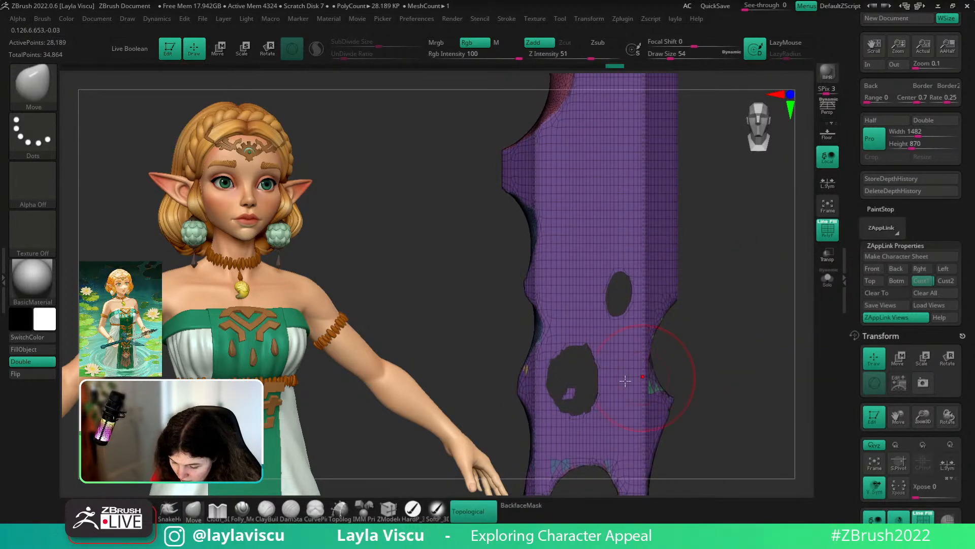
# - Hide the leftover fragment inside the lower hole and delete the hidden geometry
pyautogui.keyDown('ctrl'); pyautogui.keyDown('shift'); pyautogui.moveTo(563, 382); pyautogui.dragTo(578, 403); pyautogui.keyUp('shift'); pyautogui.keyUp('ctrl')
pyautogui.keyDown('ctrl'); pyautogui.keyDown('shift'); pyautogui.moveTo(732, 303); pyautogui.dragTo(743, 297); pyautogui.keyUp('shift'); pyautogui.keyUp('ctrl')
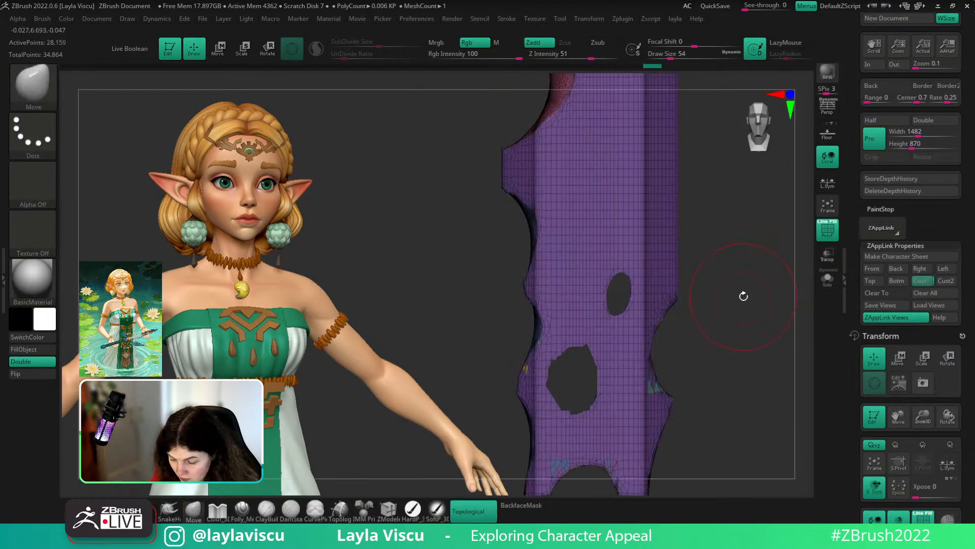
pyautogui.press('1')
pyautogui.click(733, 298)
# - Inspect the blade's holes at an angle without wireframe, restore the saved front view and compare with the sword reference overlay
pyautogui.keyDown('ctrl'); pyautogui.moveTo(733, 298); pyautogui.dragTo(605, 239, button='right'); pyautogui.keyUp('ctrl')
pyautogui.moveTo(676, 269); pyautogui.dragTo(712, 274, button='right')
pyautogui.hotkey('shift', 'f')
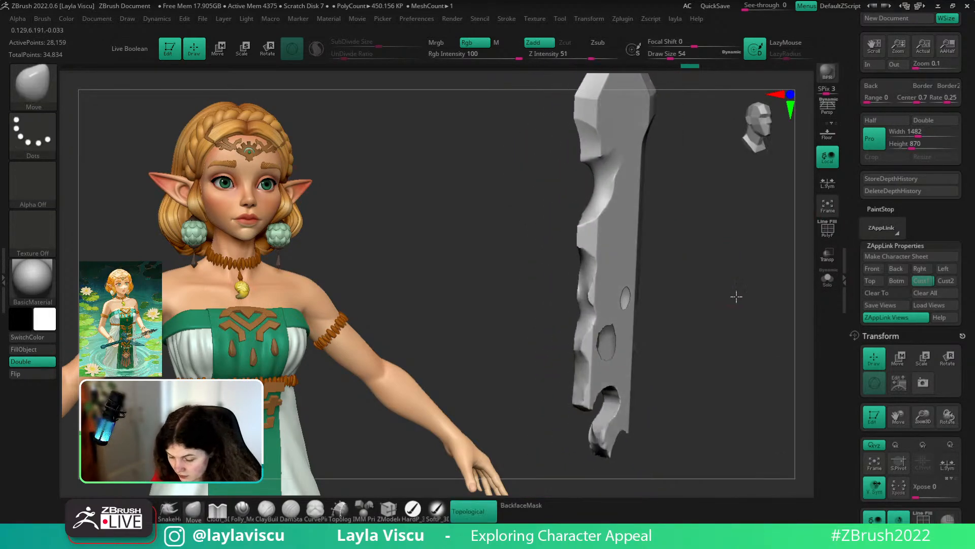
pyautogui.moveTo(736, 296); pyautogui.dragTo(769, 289)
pyautogui.click(922, 281)
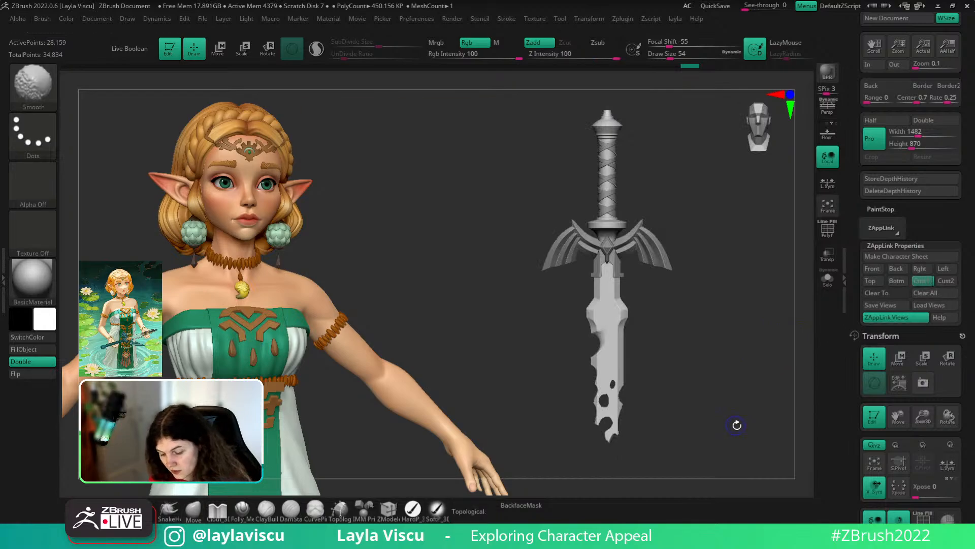
pyautogui.hotkey('shift', 'z')
pyautogui.hotkey('shift', 'z')
pyautogui.hotkey('shift', 'z')
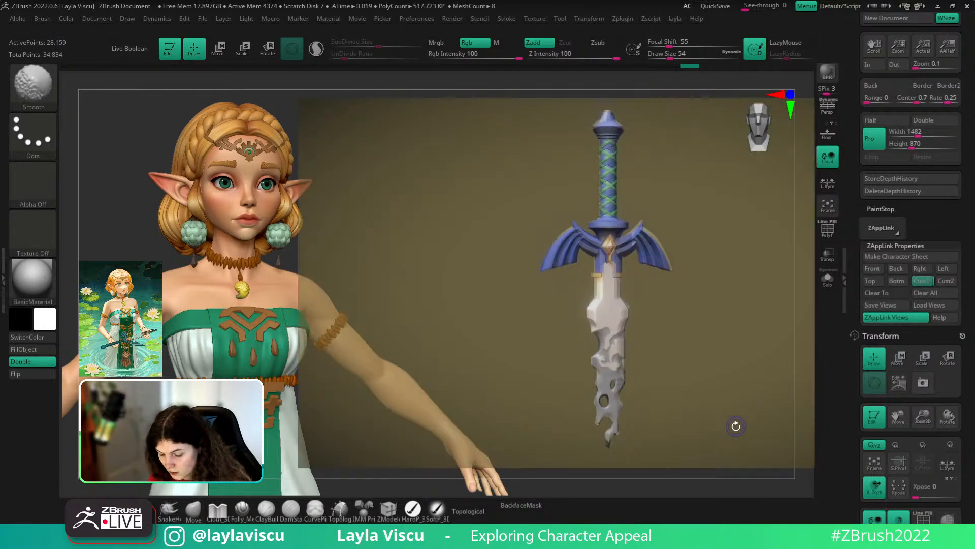
pyautogui.hotkey('shift', 'z')
pyautogui.hotkey('shift', 'z')
pyautogui.hotkey('shift', 'z')
pyautogui.hotkey('shift', 'z')
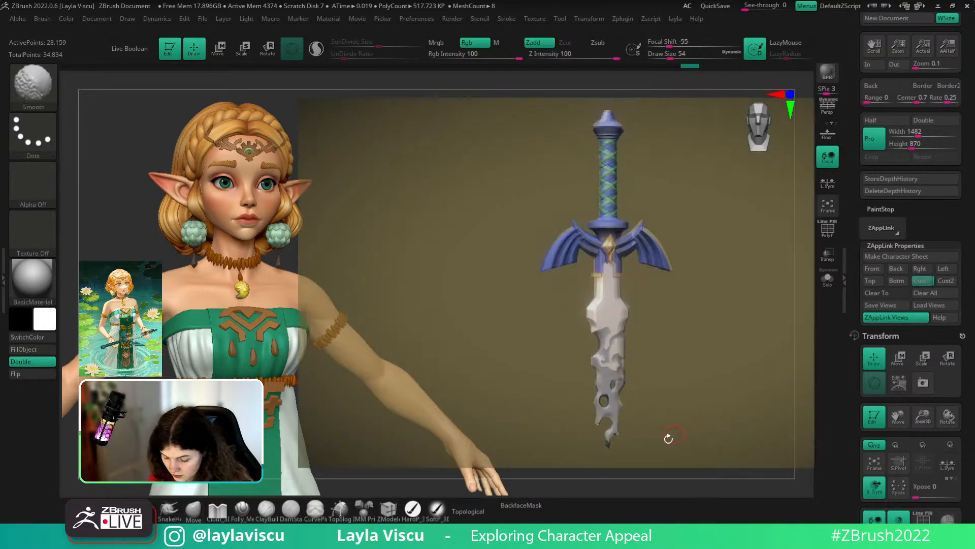
# - Mask the whole blade except its tip, using the sword reference overlay as a guide
pyautogui.press('b')
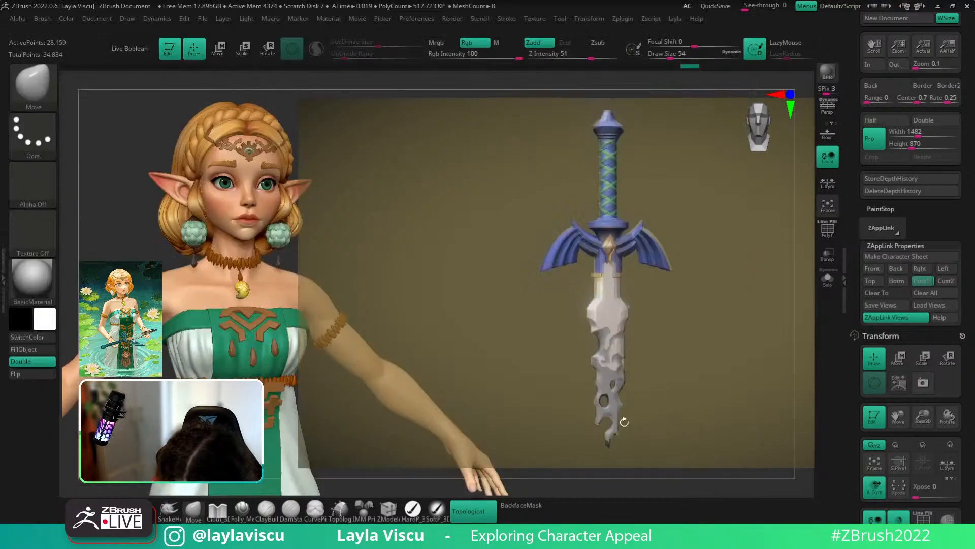
pyautogui.press('ctrl')
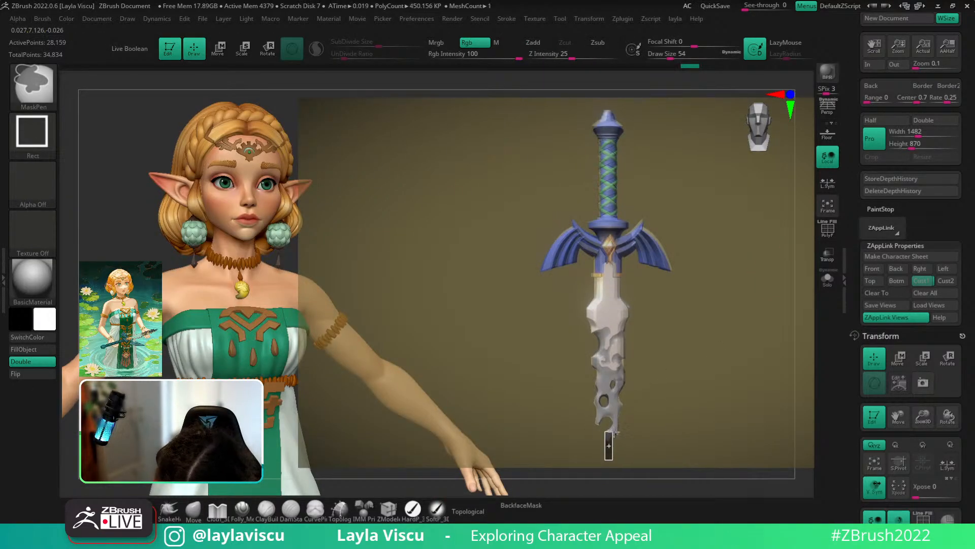
pyautogui.keyDown('ctrl'); pyautogui.click(623, 444); pyautogui.keyUp('ctrl')
pyautogui.hotkey('shift', 'z')
pyautogui.hotkey('shift', 'z')
pyautogui.hotkey('shift', 'z')
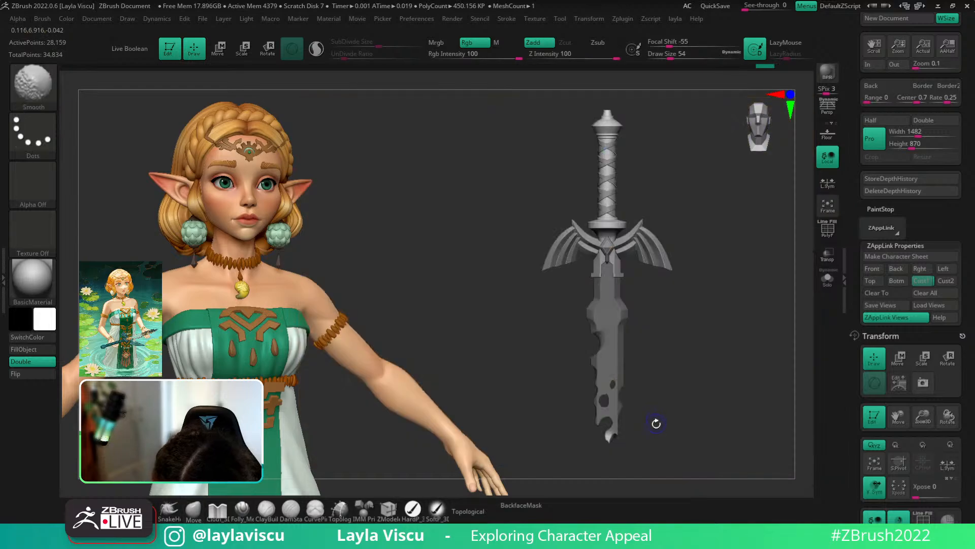
# - Pull the blade's tip into the reference sword's shape with the Move brush, adjusting the brush size
pyautogui.keyDown('shift'); pyautogui.moveTo(614, 432); pyautogui.dragTo(607, 439); pyautogui.keyUp('shift')
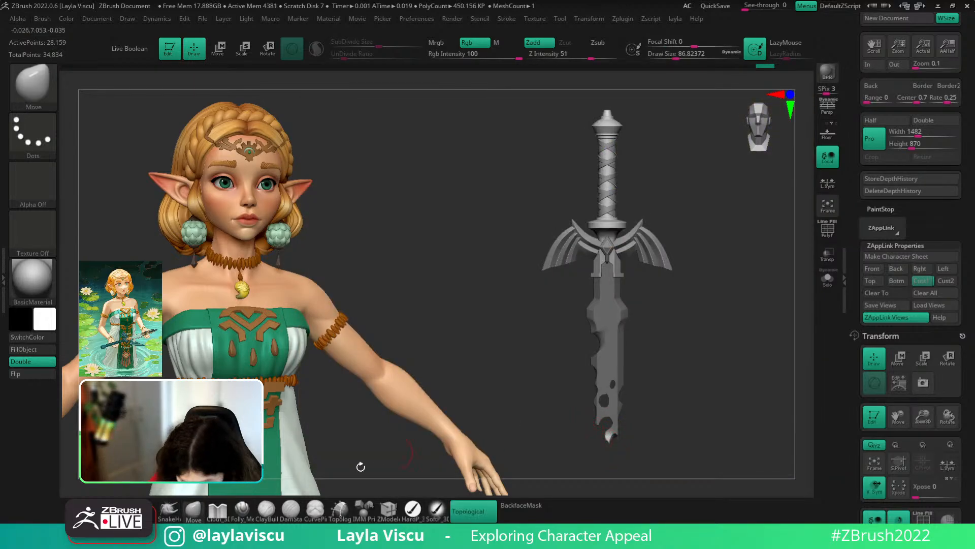
pyautogui.hotkey('shift', 'z')
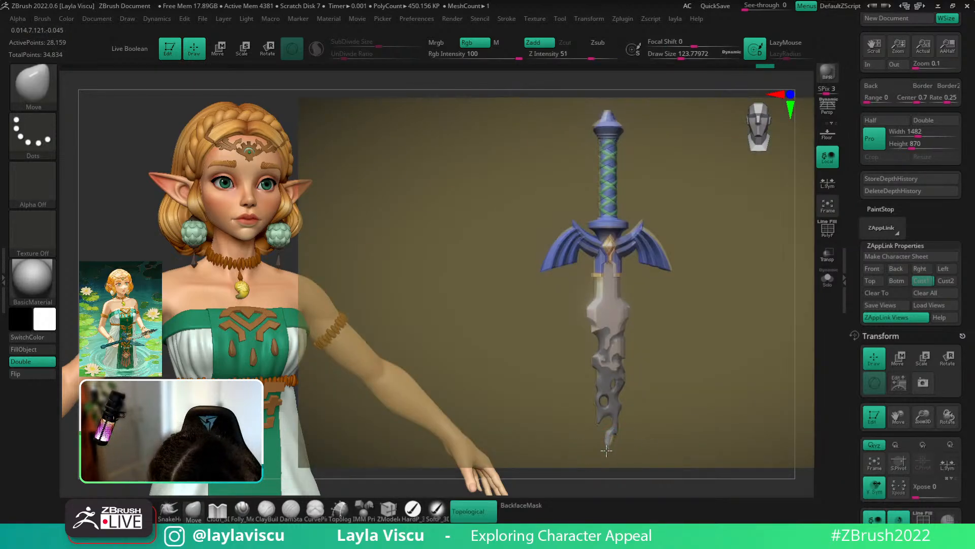
pyautogui.press('s')
pyautogui.moveTo(615, 443); pyautogui.dragTo(635, 450)
pyautogui.press('s')
pyautogui.moveTo(621, 441); pyautogui.dragTo(614, 440)
pyautogui.hotkey('shift', 'z')
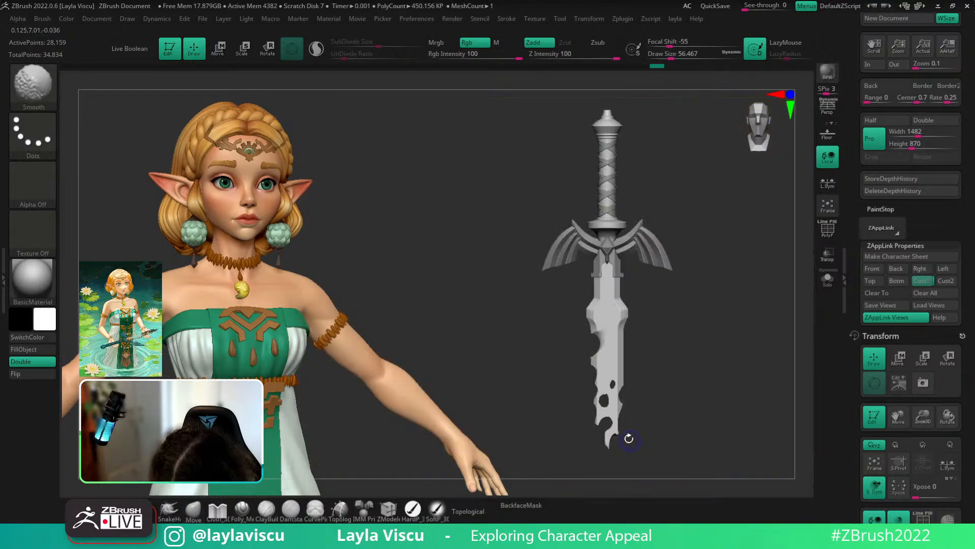
# - Compare the blade with the sword reference overlay and examine the wireframe around the large upper notch
pyautogui.hotkey('shift', 'z')
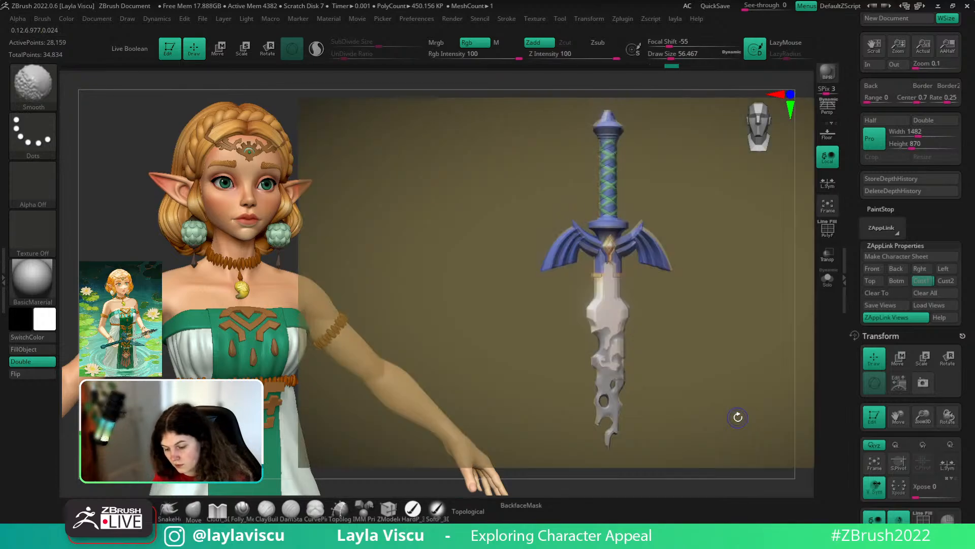
pyautogui.hotkey('shift', 'z')
pyautogui.hotkey('shift', 'z')
pyautogui.hotkey('shift', 'z')
pyautogui.hotkey('shift', 'z')
pyautogui.hotkey('shift', 'z')
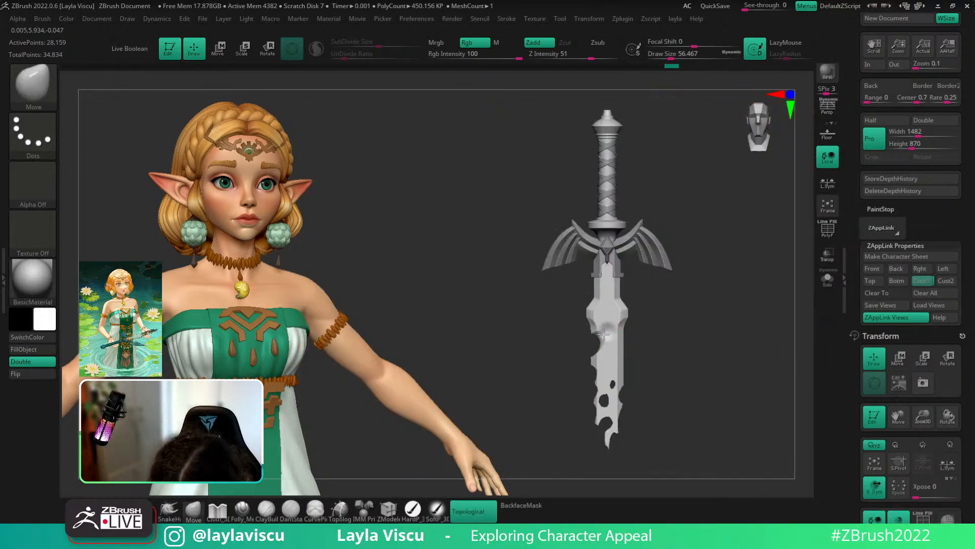
pyautogui.hotkey('ctrl', 'z')
pyautogui.hotkey('shift', 'f')
pyautogui.moveTo(616, 344)
pyautogui.keyDown('ctrl'); pyautogui.mouseDown(button='right')
pyautogui.moveTo(660, 443)
pyautogui.moveTo(609, 333)
pyautogui.mouseUp(button='right'); pyautogui.keyUp('ctrl')
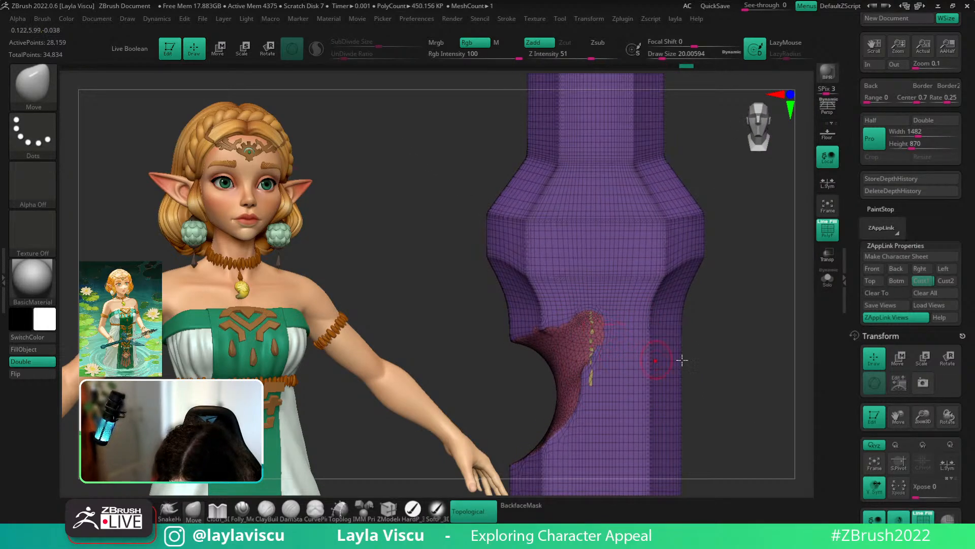
pyautogui.moveTo(702, 362)
pyautogui.keyDown('ctrl'); pyautogui.mouseDown(button='right')
pyautogui.moveTo(709, 327)
pyautogui.moveTo(729, 328)
pyautogui.moveTo(647, 327)
pyautogui.moveTo(662, 320)
pyautogui.moveTo(579, 333)
pyautogui.mouseUp(button='right'); pyautogui.keyUp('ctrl')
pyautogui.hotkey('shift', 'f')
# - Try a ClayBuildup stroke along the edge of the blade's large upper notch, and undo it
pyautogui.press('b')
pyautogui.press('c')
pyautogui.press('b')
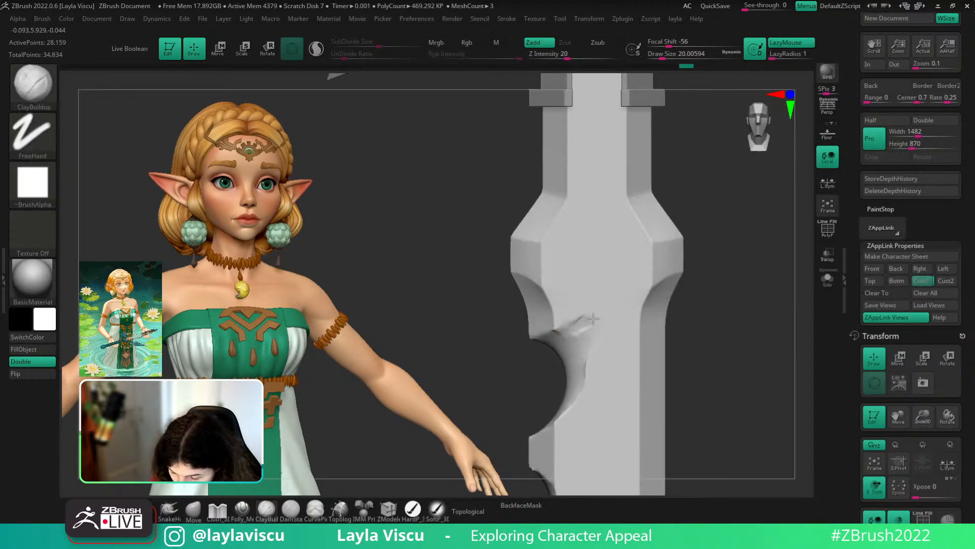
pyautogui.moveTo(567, 352); pyautogui.dragTo(606, 327)
pyautogui.keyDown('ctrl'); pyautogui.moveTo(681, 178); pyautogui.dragTo(695, 271, button='right'); pyautogui.keyUp('ctrl')
pyautogui.keyDown('ctrl'); pyautogui.moveTo(702, 350); pyautogui.dragTo(734, 445, button='right'); pyautogui.keyUp('ctrl')
pyautogui.hotkey('ctrl', 'z')
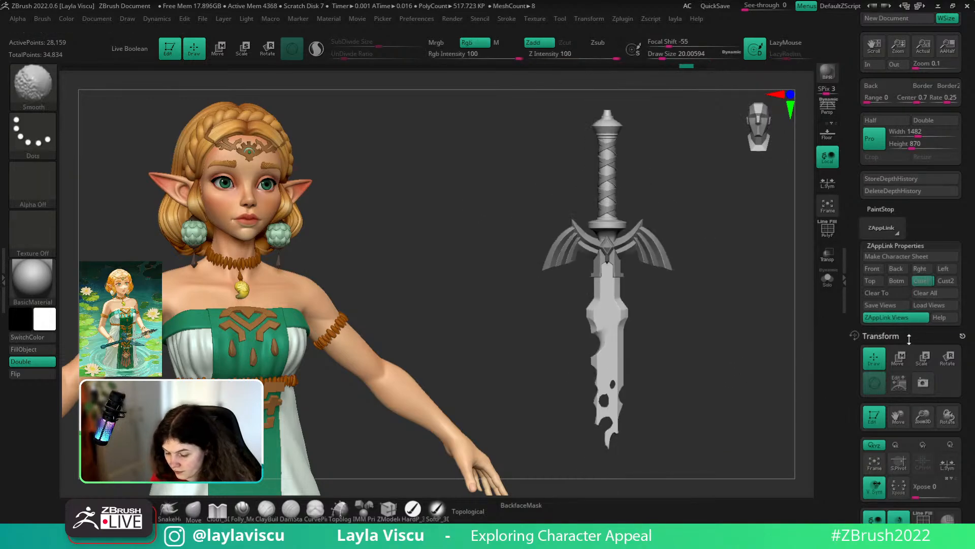
# - Bring up the symmetry settings and examine the blade's holes at an angle with the wireframe shown
pyautogui.scroll(-5, 959, 400)
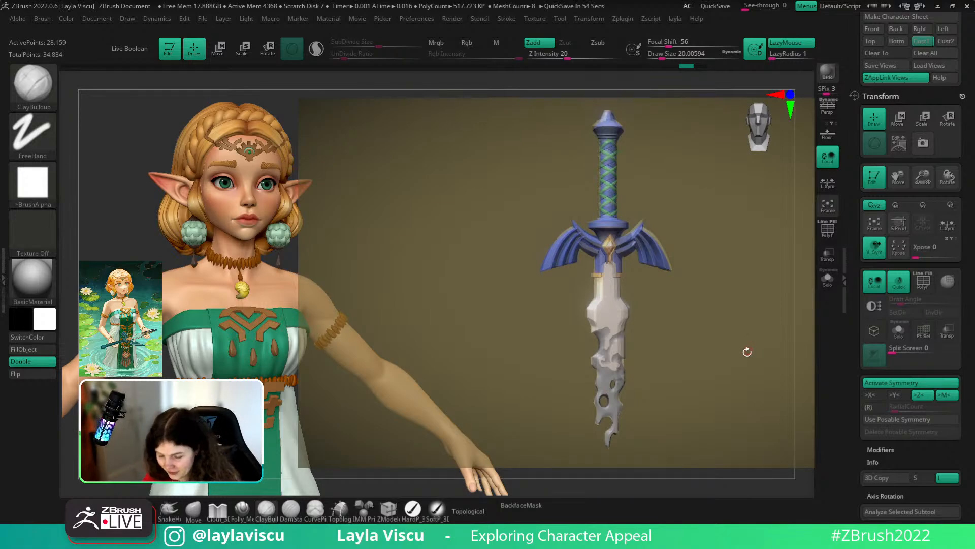
pyautogui.press('shift')
pyautogui.hotkey('shift', 'f')
pyautogui.moveTo(679, 420)
pyautogui.keyDown('ctrl'); pyautogui.mouseDown(button='right')
pyautogui.moveTo(681, 494)
pyautogui.moveTo(710, 376)
pyautogui.moveTo(713, 406)
pyautogui.mouseUp(button='right'); pyautogui.keyUp('ctrl')
pyautogui.moveTo(714, 376)
pyautogui.mouseDown(button='right')
pyautogui.moveTo(758, 357)
pyautogui.moveTo(786, 325)
pyautogui.mouseUp(button='right')
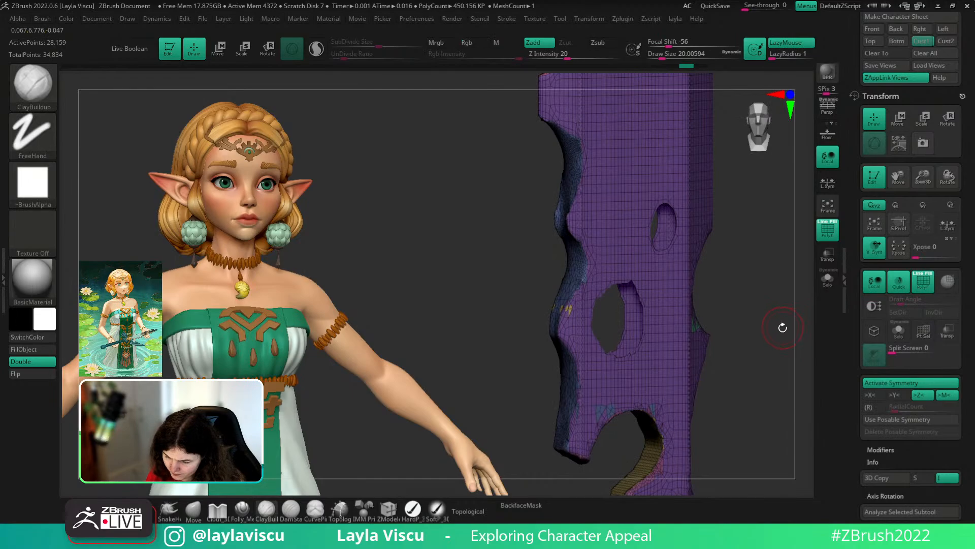
pyautogui.press('space')
pyautogui.click(814, 294)
pyautogui.hotkey('ctrl', 'z')
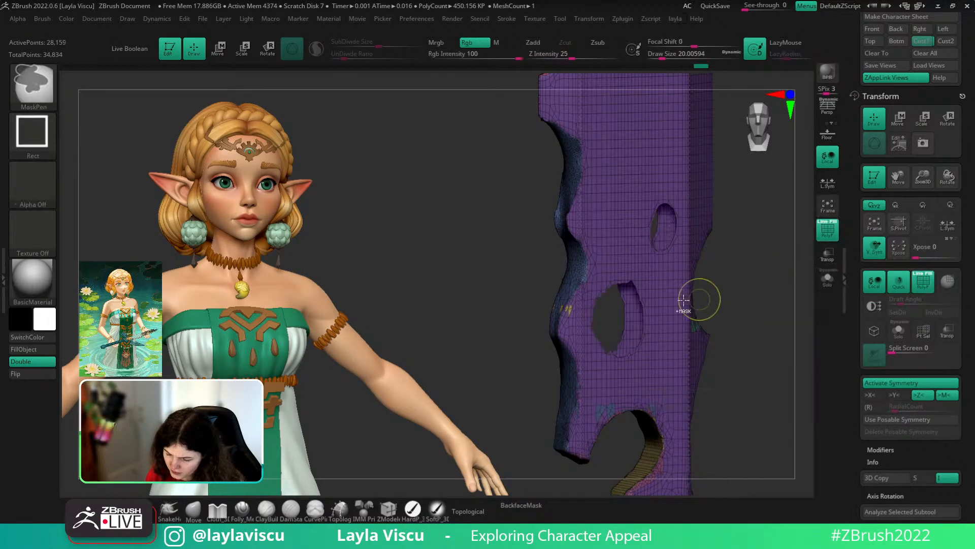
pyautogui.keyDown('ctrl'); pyautogui.moveTo(647, 295); pyautogui.dragTo(658, 326, button='right'); pyautogui.keyUp('ctrl')
pyautogui.hotkey('ctrl', 'z')
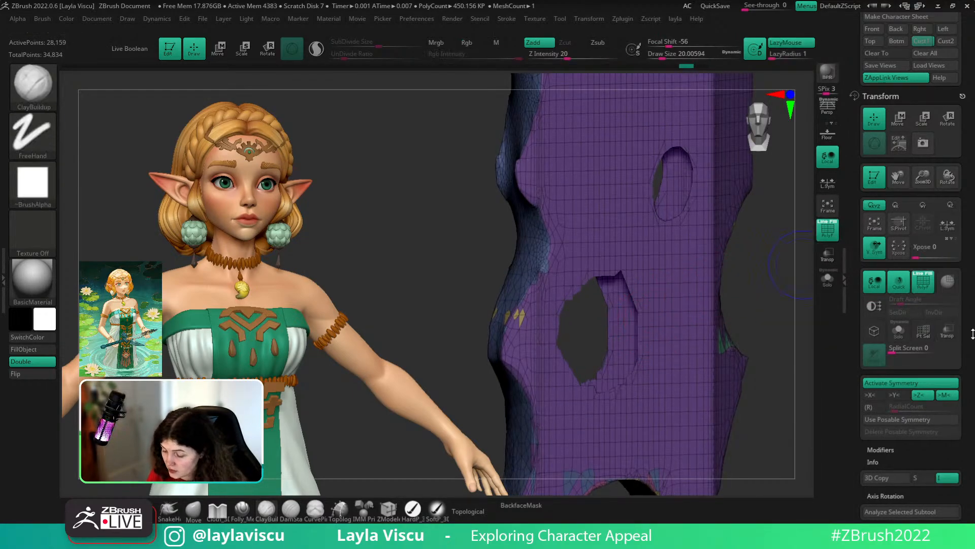
# - Mask the open borders by feature with only Border enabled, clear the mask around the upper hole, and invert the mask
pyautogui.moveTo(973, 333); pyautogui.dragTo(970, 206)
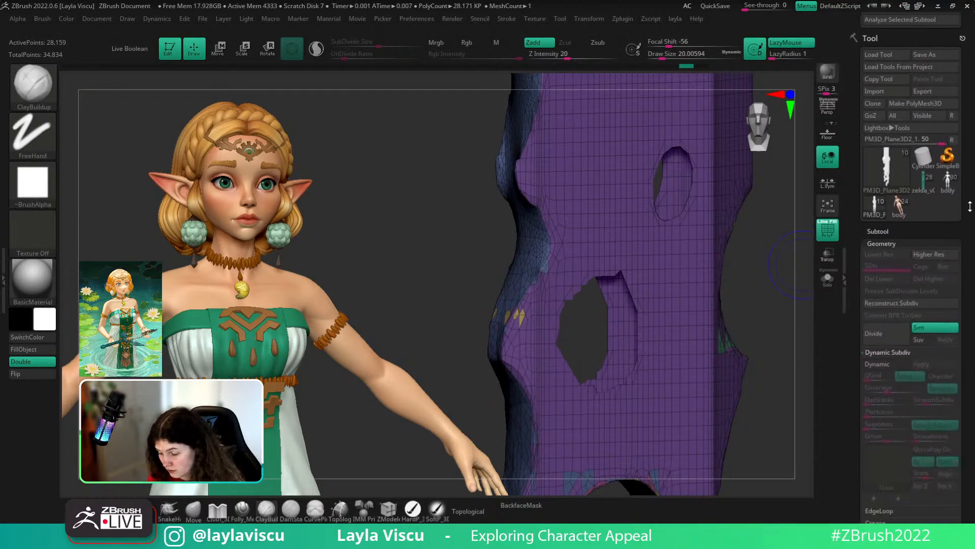
pyautogui.click(898, 241)
pyautogui.hotkey('ctrl', 'z')
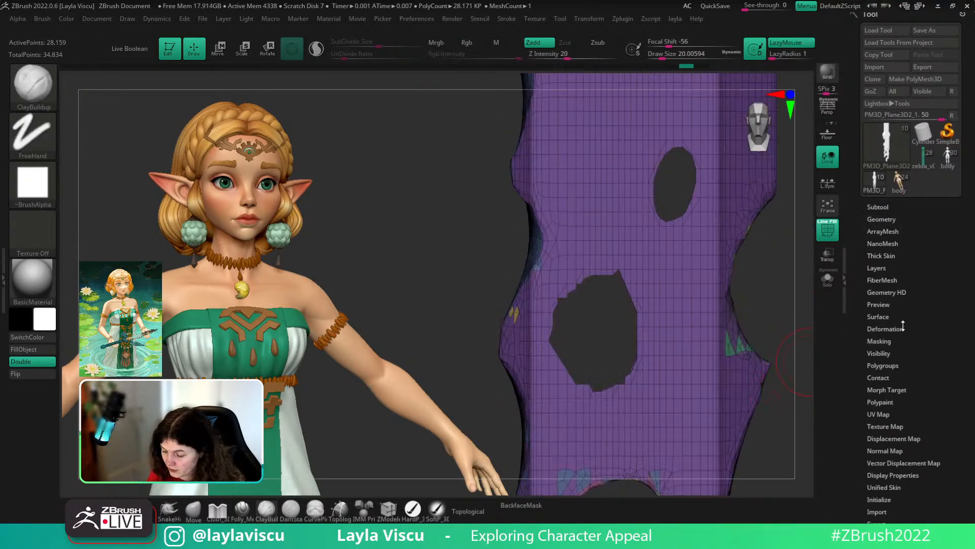
pyautogui.click(895, 340)
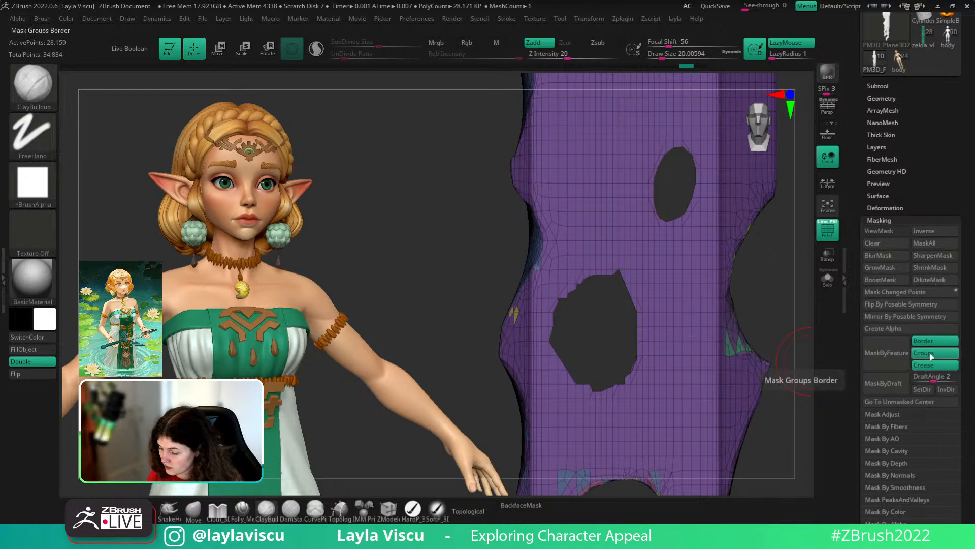
pyautogui.click(895, 366)
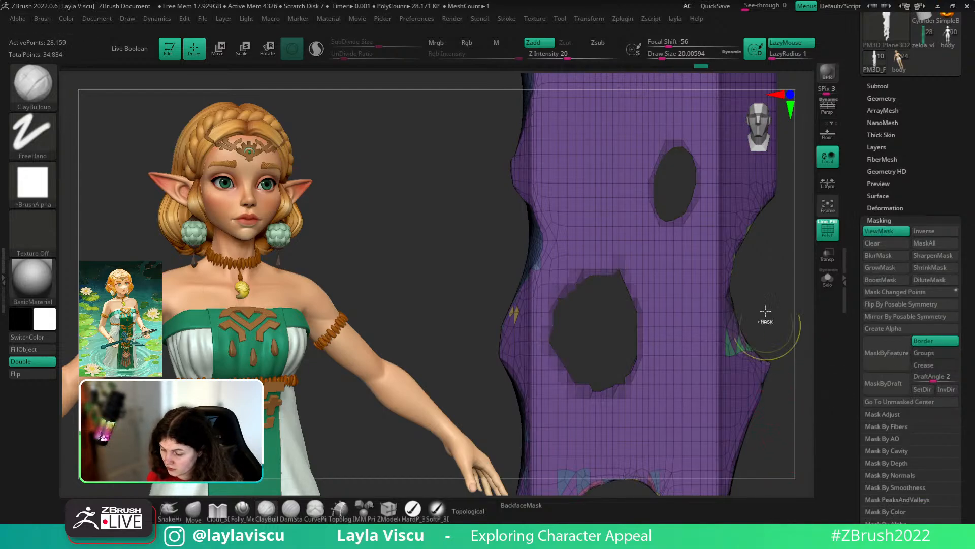
pyautogui.keyDown('ctrl'); pyautogui.keyDown('alt'); pyautogui.moveTo(780, 232); pyautogui.dragTo(604, 105); pyautogui.keyUp('alt'); pyautogui.keyUp('ctrl')
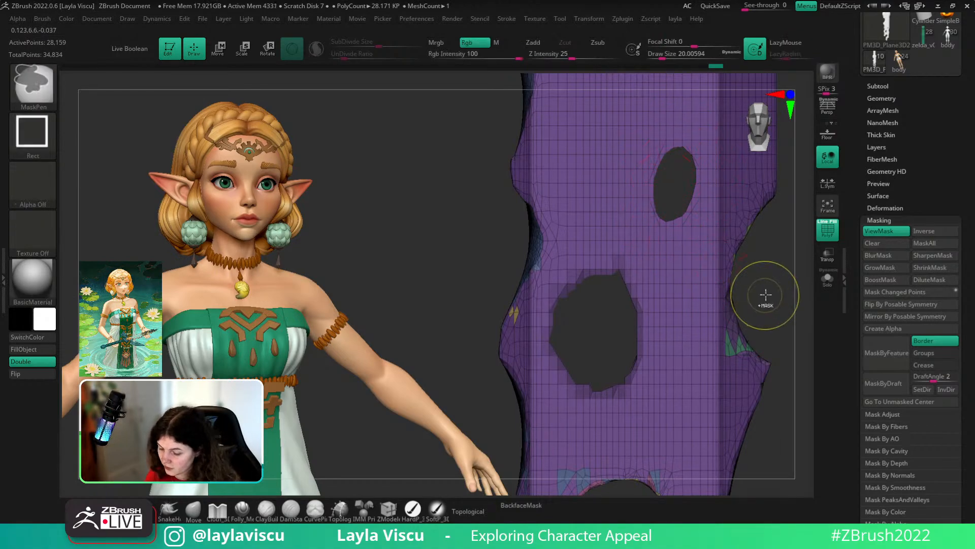
pyautogui.keyDown('ctrl'); pyautogui.click(795, 274); pyautogui.keyUp('ctrl')
# - Smooth the jagged rim of the blade's larger lower hole with Polish By Groups and clear the mask
pyautogui.click(886, 206)
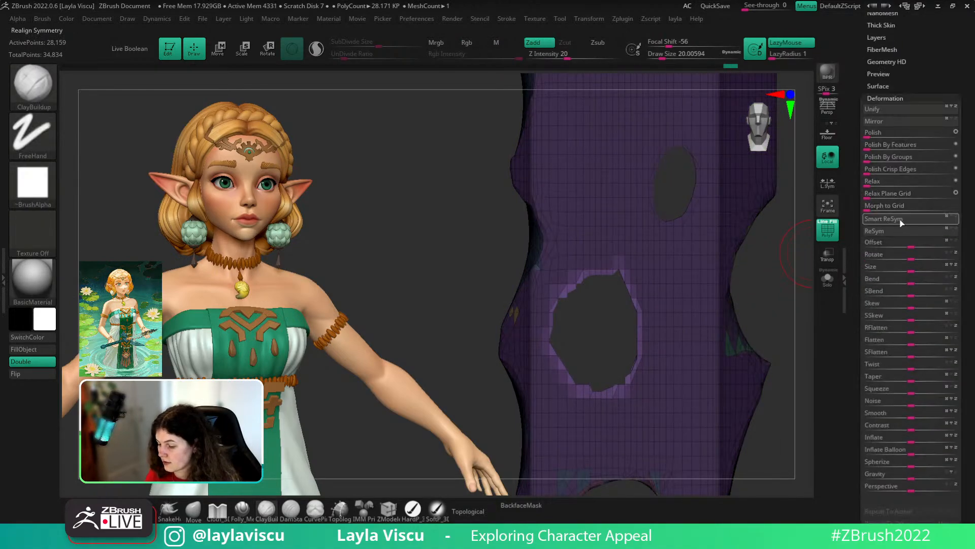
pyautogui.click(879, 157)
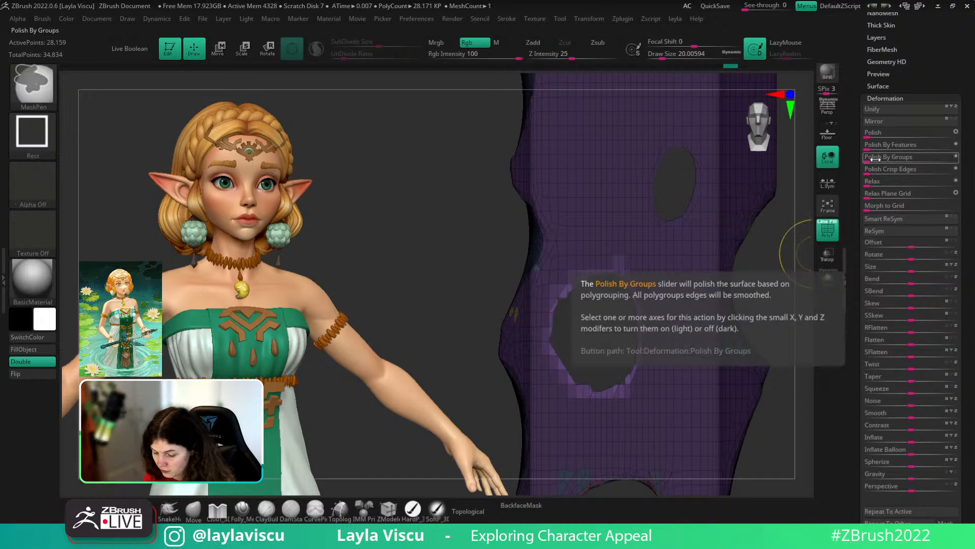
pyautogui.moveTo(800, 217); pyautogui.dragTo(784, 290)
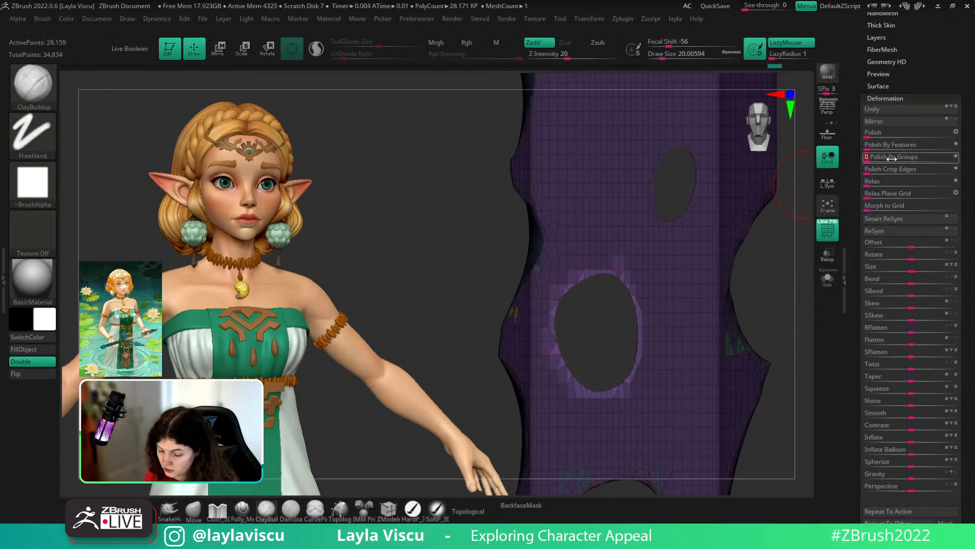
pyautogui.hotkey('shift', 'f')
pyautogui.moveTo(767, 307); pyautogui.dragTo(791, 383)
pyautogui.hotkey('shift', 'f')
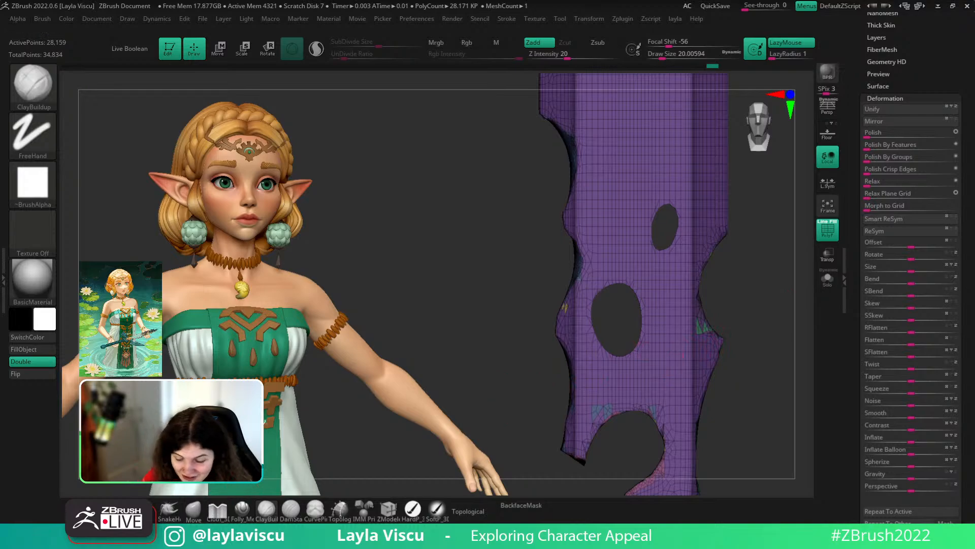
# - Reshape the rim of the larger lower hole with the topological Move brush, adjusting the brush size
pyautogui.press('s')
pyautogui.moveTo(639, 345); pyautogui.dragTo(645, 346)
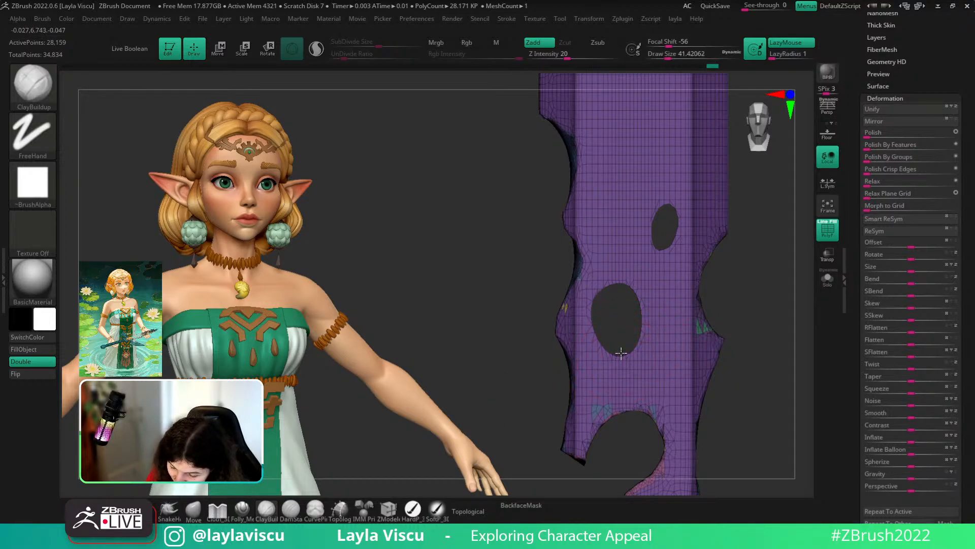
pyautogui.click(197, 517)
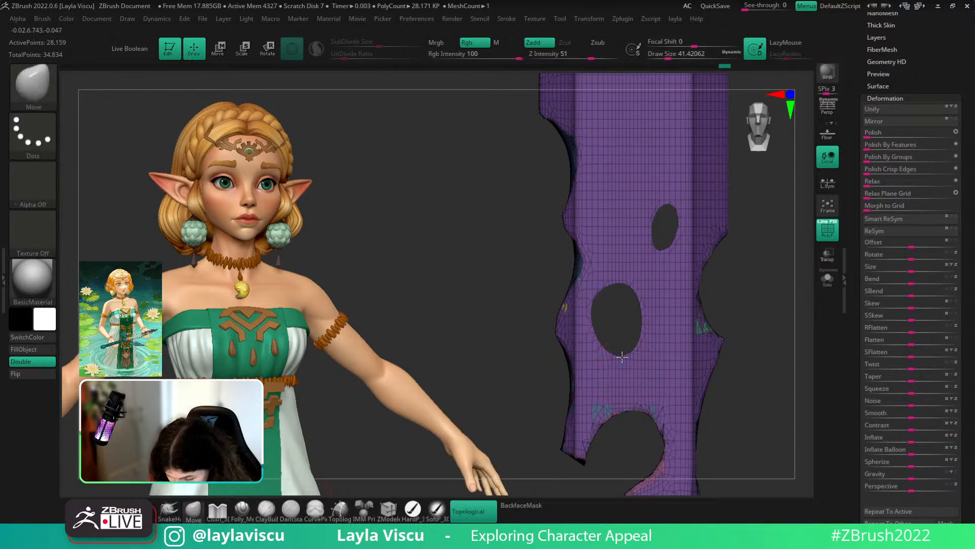
pyautogui.press('s')
pyautogui.moveTo(605, 295); pyautogui.dragTo(595, 299)
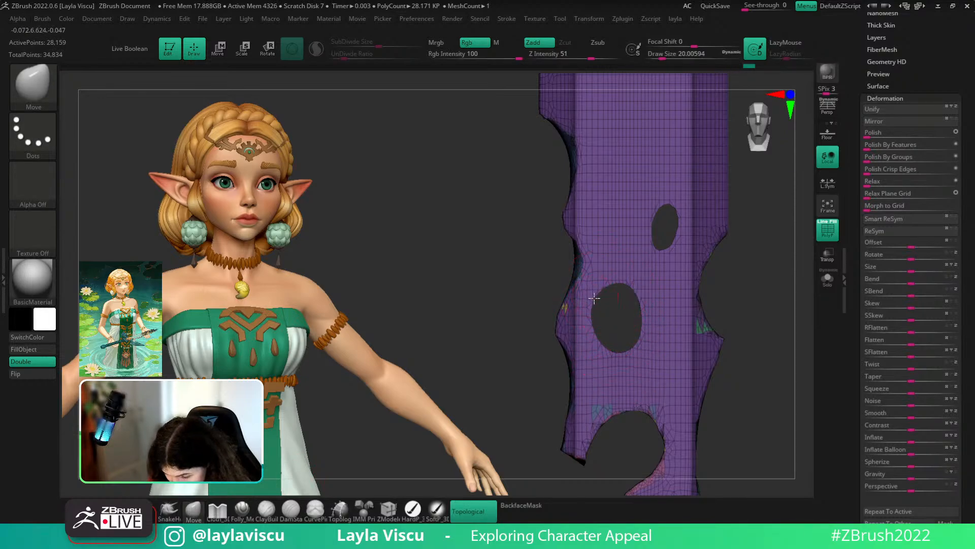
pyautogui.hotkey('shift', 'f')
pyautogui.moveTo(791, 346)
pyautogui.keyDown('alt'); pyautogui.mouseDown()
pyautogui.moveTo(757, 329)
pyautogui.moveTo(765, 357)
pyautogui.mouseUp(); pyautogui.keyUp('alt')
pyautogui.keyDown('ctrl'); pyautogui.moveTo(767, 347); pyautogui.dragTo(755, 385, button='right'); pyautogui.keyUp('ctrl')
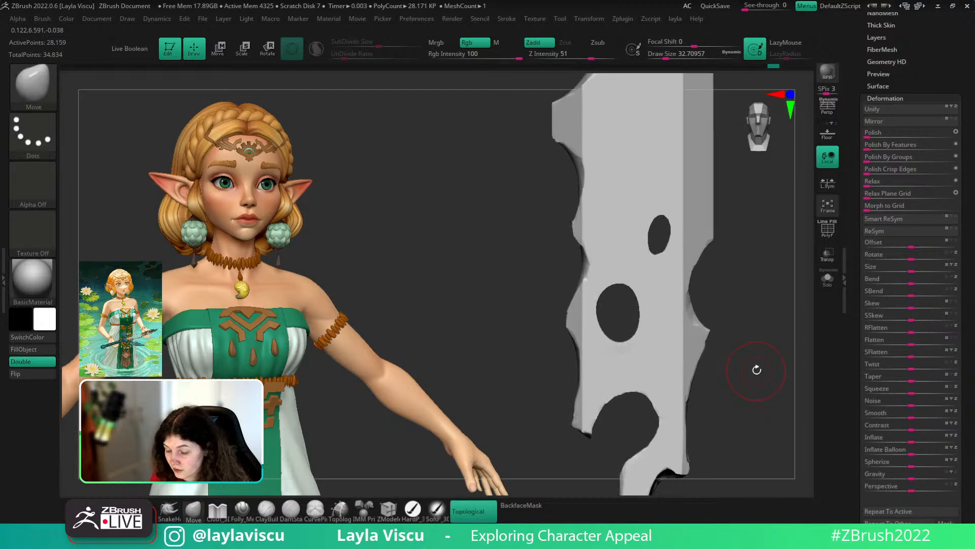
# - Compare the blade with the sword reference overlay from the Cust1 view
pyautogui.hotkey('shift', 'f')
pyautogui.moveTo(920, 76); pyautogui.dragTo(918, 257)
pyautogui.click(922, 285)
pyautogui.hotkey('shift', 'z')
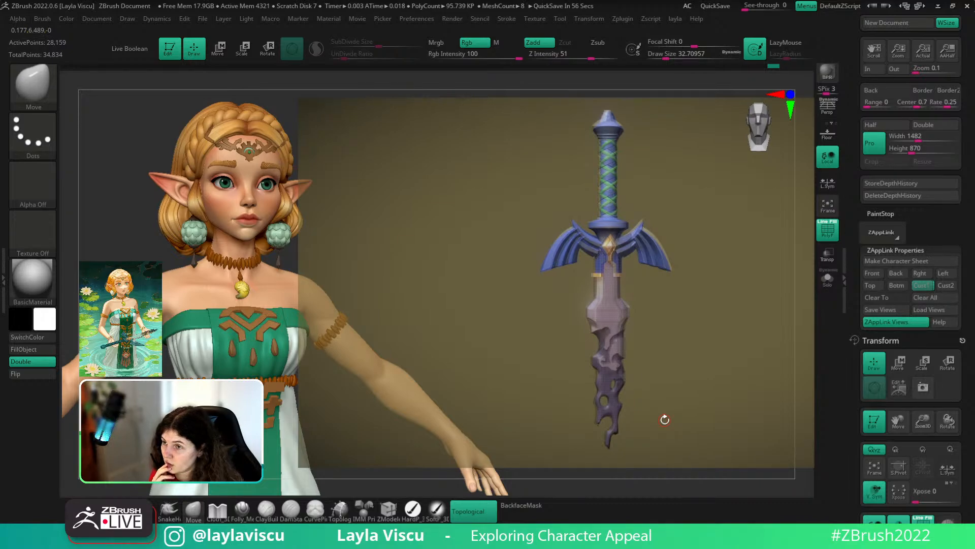
pyautogui.hotkey('shift', 'z')
# - Set the ZModeler edge action to Bridge with the Two Holes target and the Arcs option
pyautogui.moveTo(665, 420)
pyautogui.keyDown('alt'); pyautogui.mouseDown()
pyautogui.moveTo(683, 493)
pyautogui.moveTo(689, 345)
pyautogui.moveTo(716, 348)
pyautogui.mouseUp(); pyautogui.keyUp('alt')
pyautogui.keyDown('ctrl'); pyautogui.moveTo(624, 345); pyautogui.dragTo(687, 464, button='right'); pyautogui.keyUp('ctrl')
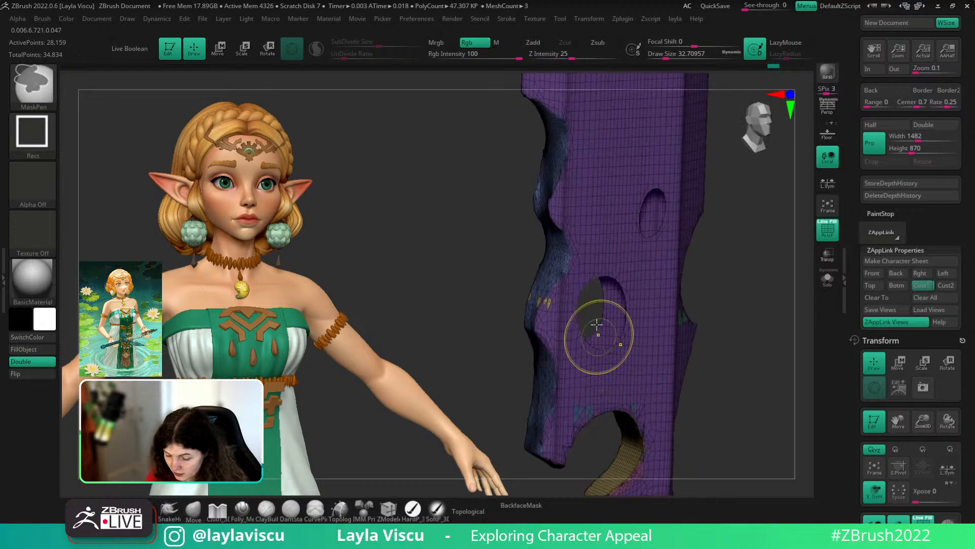
pyautogui.click(389, 510)
pyautogui.keyDown('ctrl'); pyautogui.moveTo(453, 396); pyautogui.dragTo(473, 452, button='right'); pyautogui.keyUp('ctrl')
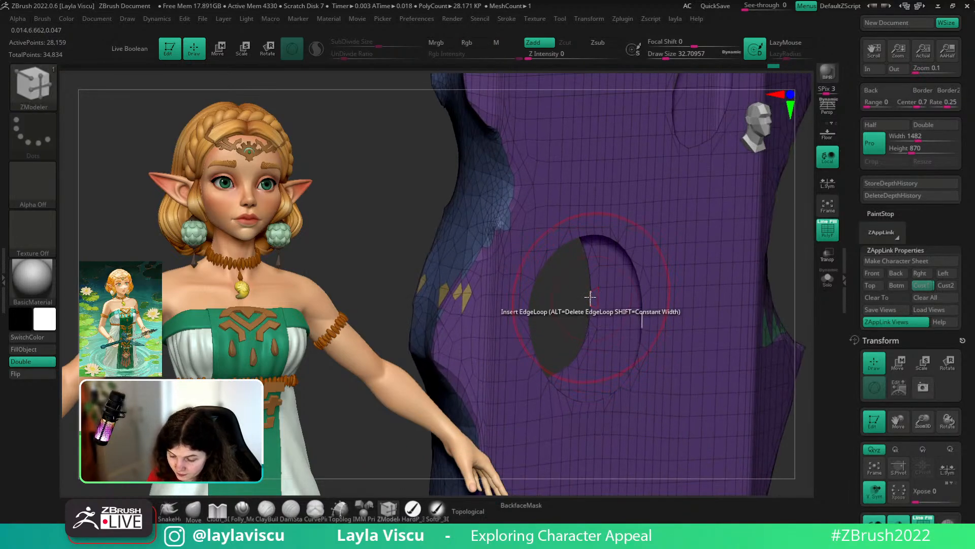
pyautogui.press('space')
pyautogui.click(503, 242)
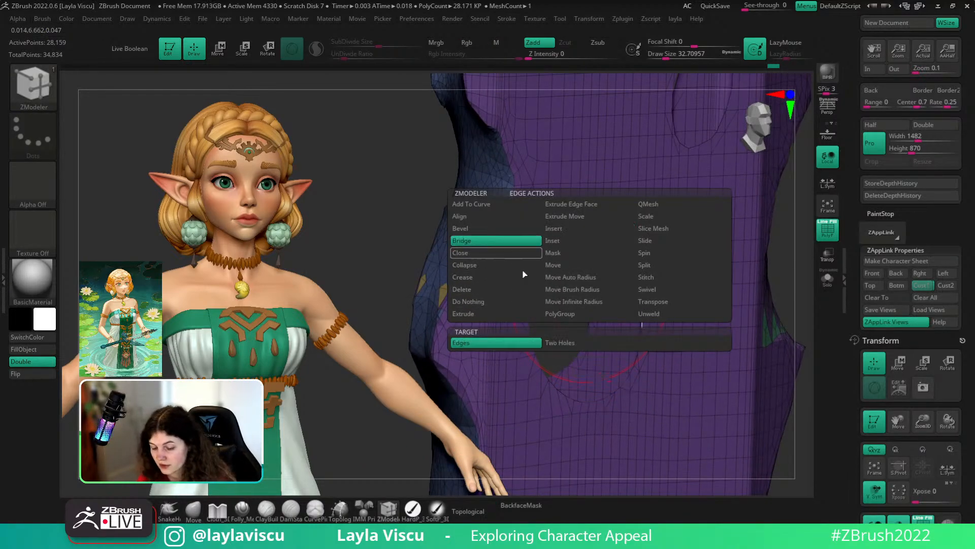
pyautogui.click(572, 344)
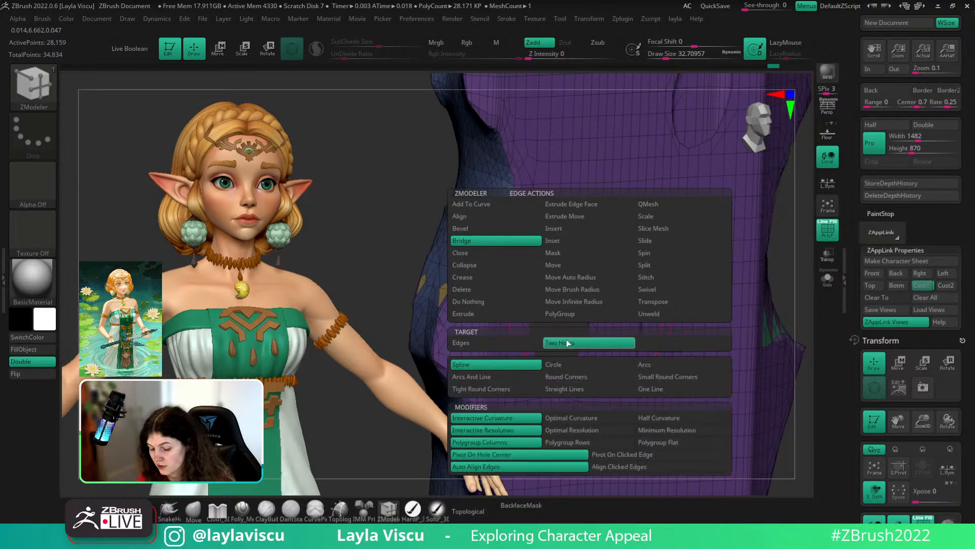
pyautogui.click(648, 365)
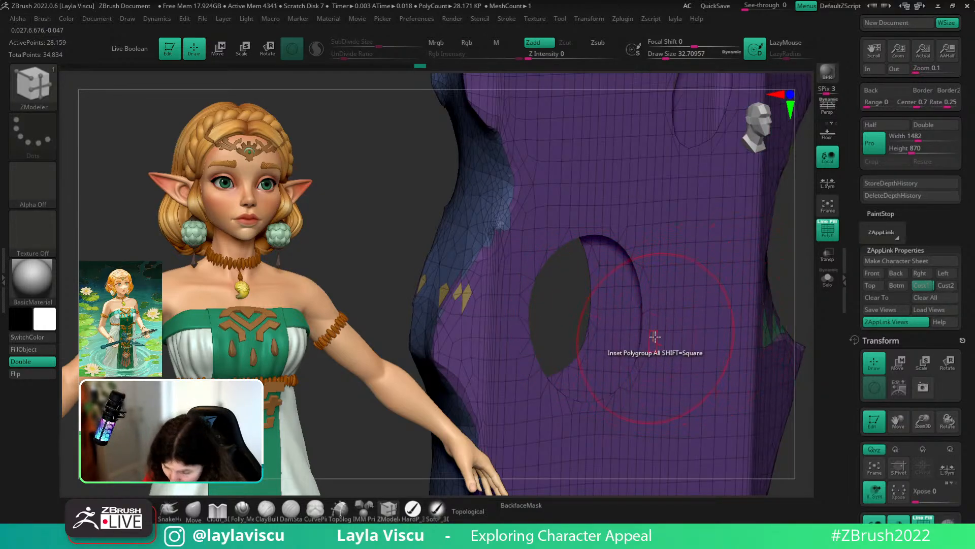
# - Shrink the brush to a draw size of about 1.8 and bridge the front and back rims of the larger lower hole
pyautogui.hotkey('shift', 'z')
pyautogui.press('z')
pyautogui.hotkey('shift', 'z')
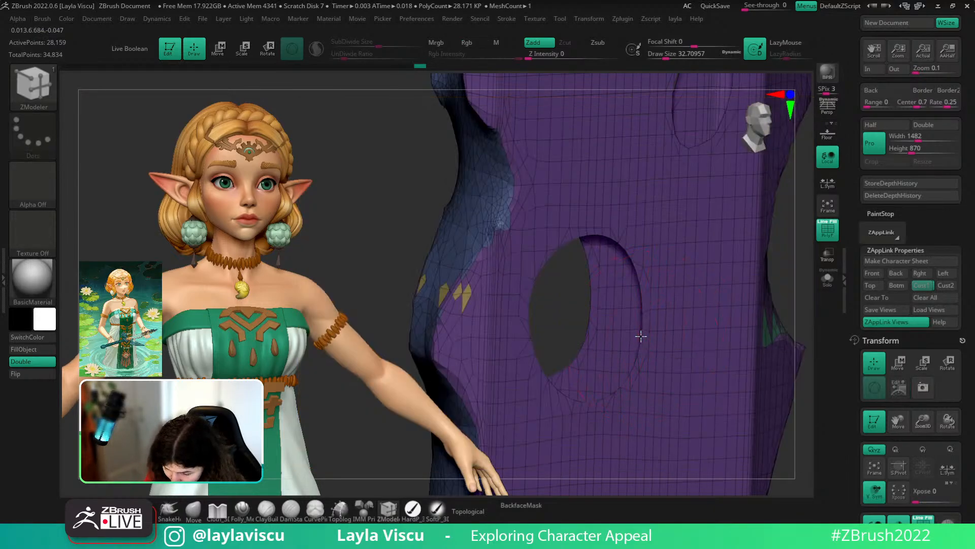
pyautogui.moveTo(591, 316); pyautogui.dragTo(583, 312)
pyautogui.keyDown('ctrl'); pyautogui.moveTo(583, 312); pyautogui.dragTo(633, 382, button='right'); pyautogui.keyUp('ctrl')
pyautogui.press('s')
pyautogui.moveTo(594, 313); pyautogui.dragTo(588, 314)
pyautogui.keyDown('ctrl'); pyautogui.moveTo(597, 290); pyautogui.dragTo(583, 230, button='right'); pyautogui.keyUp('ctrl')
pyautogui.hotkey('ctrl', 'z')
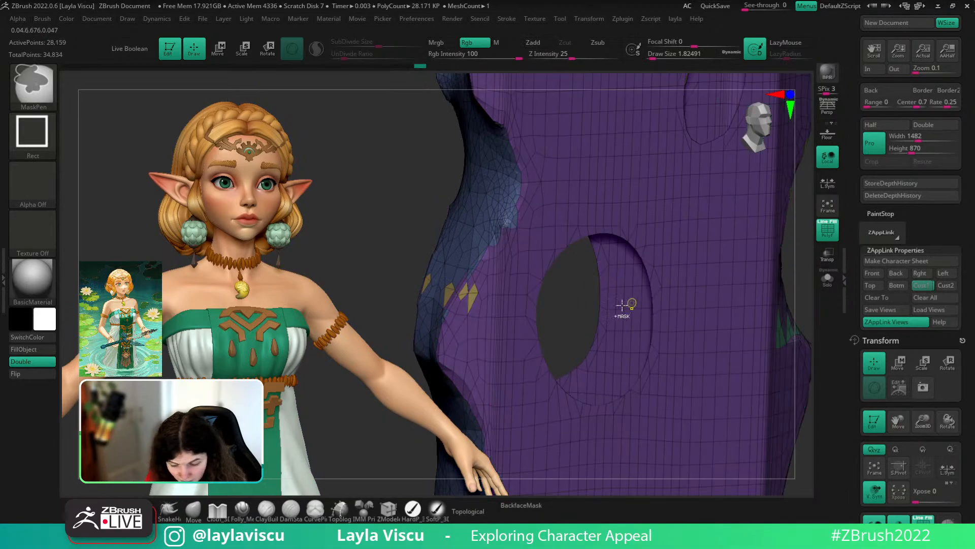
pyautogui.keyDown('ctrl'); pyautogui.moveTo(622, 305); pyautogui.dragTo(616, 346, button='right'); pyautogui.keyUp('ctrl')
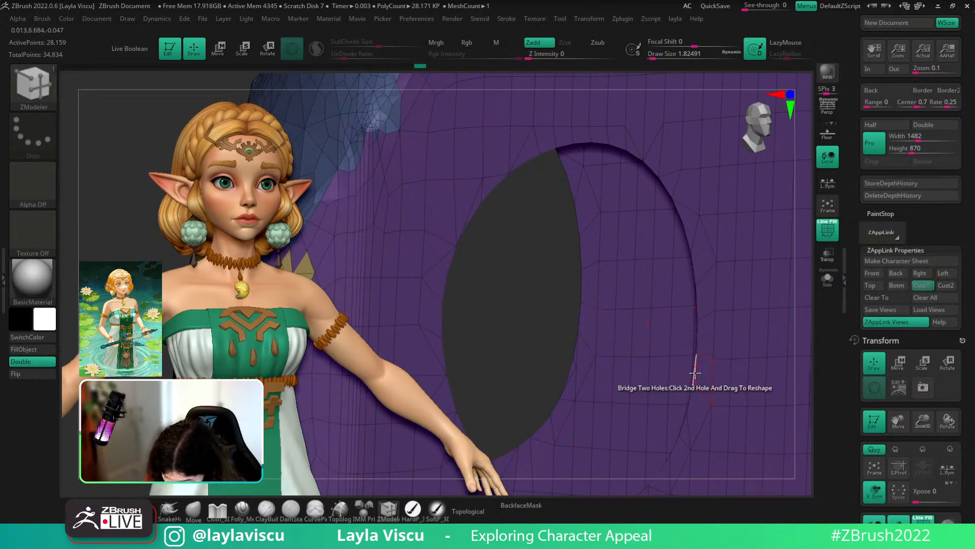
pyautogui.click(695, 373)
pyautogui.keyDown('ctrl'); pyautogui.moveTo(698, 376); pyautogui.dragTo(614, 244, button='right'); pyautogui.keyUp('ctrl')
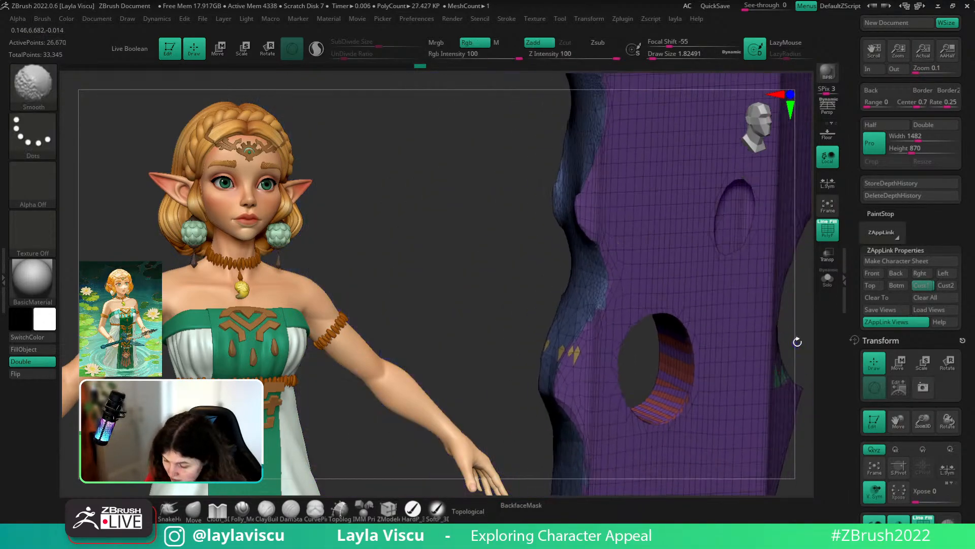
# - Bridge the front and back rims of the smaller upper hole to form its inner wall
pyautogui.keyDown('shift'); pyautogui.moveTo(797, 339); pyautogui.dragTo(724, 371); pyautogui.keyUp('shift')
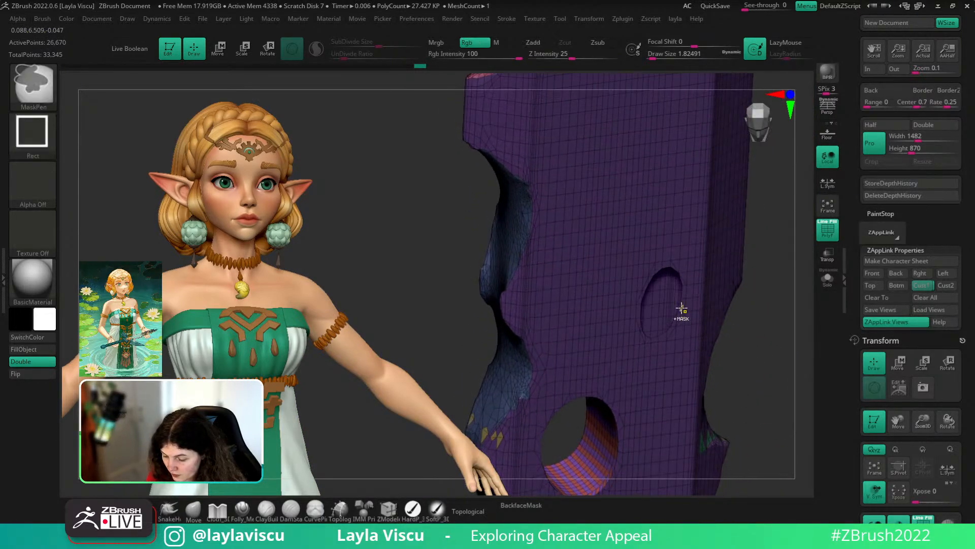
pyautogui.keyDown('ctrl'); pyautogui.moveTo(681, 311); pyautogui.dragTo(762, 368, button='right'); pyautogui.keyUp('ctrl')
pyautogui.keyDown('ctrl'); pyautogui.moveTo(626, 269); pyautogui.dragTo(642, 314, button='right'); pyautogui.keyUp('ctrl')
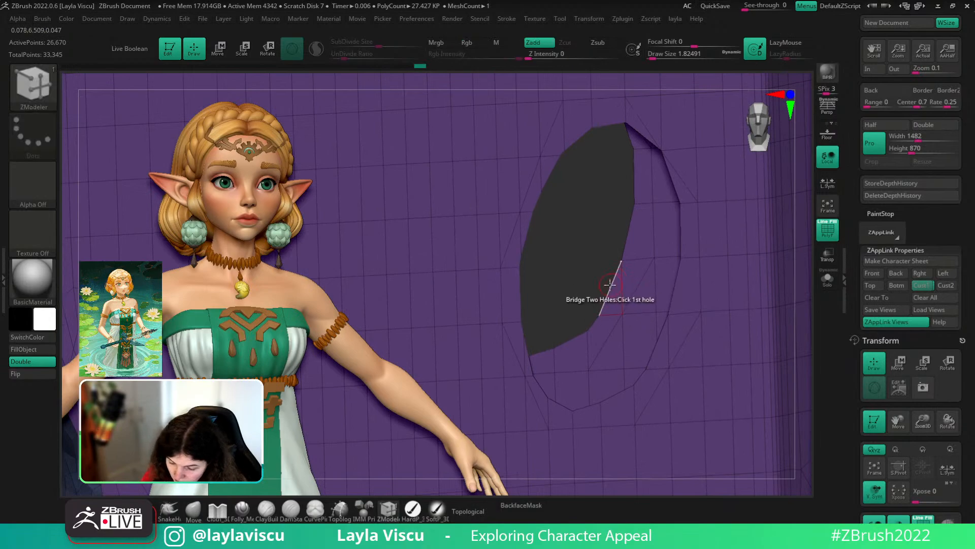
pyautogui.click(674, 295)
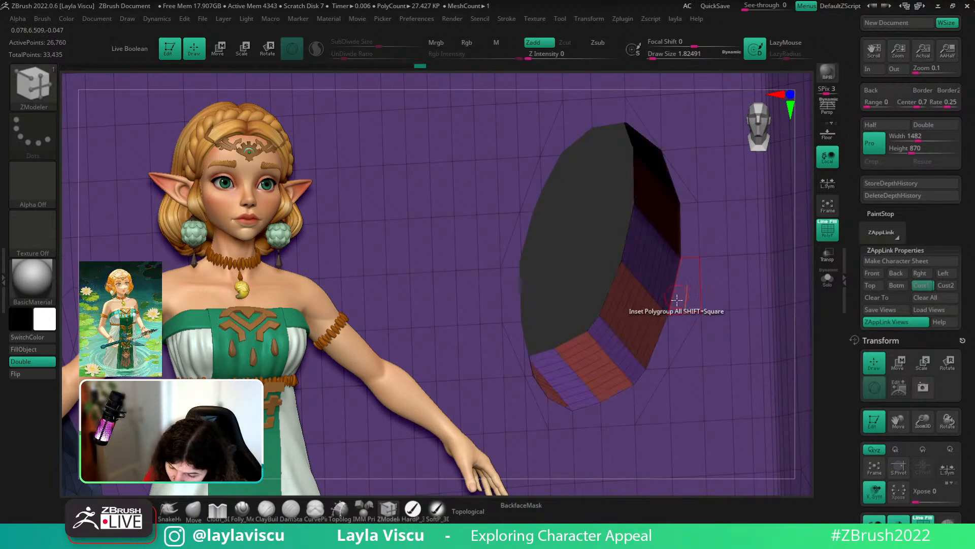
pyautogui.keyDown('ctrl'); pyautogui.moveTo(677, 300); pyautogui.dragTo(726, 401, button='right'); pyautogui.keyUp('ctrl')
# - Set the ZModeler edge action to Insert and delete edge loops from the smaller upper hole's inner wall
pyautogui.press('space')
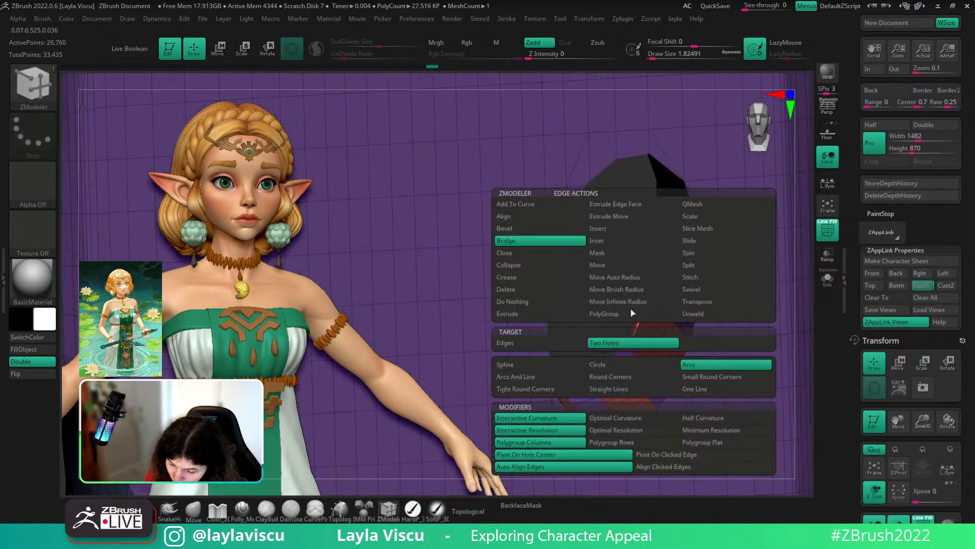
pyautogui.click(597, 240)
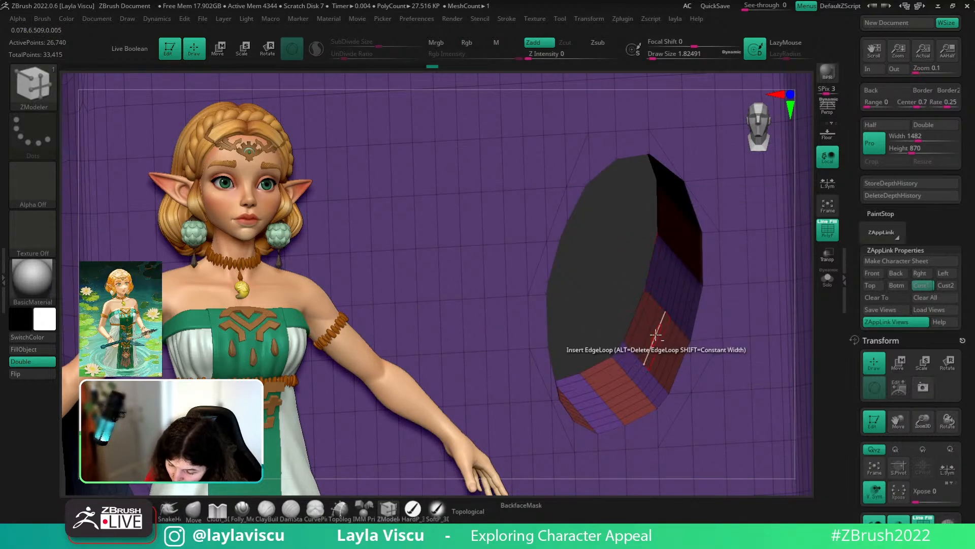
pyautogui.keyDown('alt'); pyautogui.click(677, 354); pyautogui.keyUp('alt')
# - Delete the excess edge loops running around the larger lower hole's inner wall
pyautogui.keyDown('ctrl'); pyautogui.moveTo(677, 354); pyautogui.dragTo(690, 46, button='right'); pyautogui.keyUp('ctrl')
pyautogui.keyDown('ctrl'); pyautogui.moveTo(612, 353); pyautogui.dragTo(620, 417, button='right'); pyautogui.keyUp('ctrl')
pyautogui.moveTo(538, 404); pyautogui.dragTo(635, 278, button='right')
pyautogui.keyDown('alt'); pyautogui.click(632, 321); pyautogui.keyUp('alt')
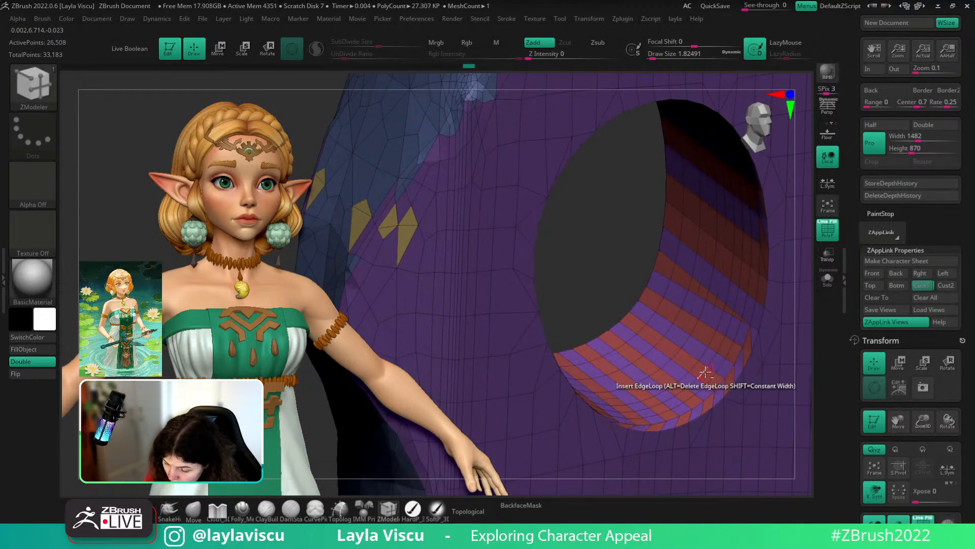
pyautogui.keyDown('alt'); pyautogui.click(718, 384); pyautogui.keyUp('alt')
pyautogui.keyDown('alt'); pyautogui.click(684, 362); pyautogui.keyUp('alt')
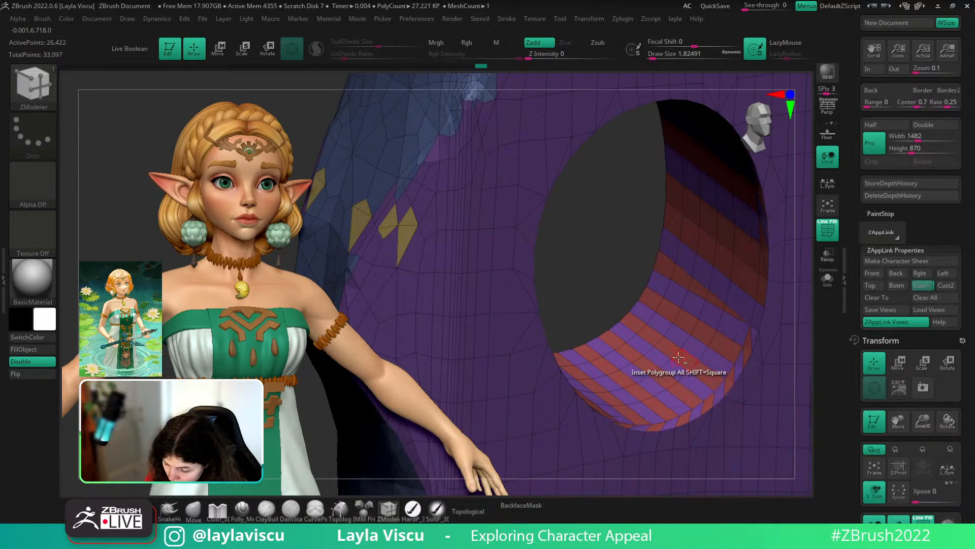
pyautogui.keyDown('alt'); pyautogui.click(646, 332); pyautogui.keyUp('alt')
pyautogui.keyDown('ctrl'); pyautogui.moveTo(707, 346); pyautogui.dragTo(762, 322, button='right'); pyautogui.keyUp('ctrl')
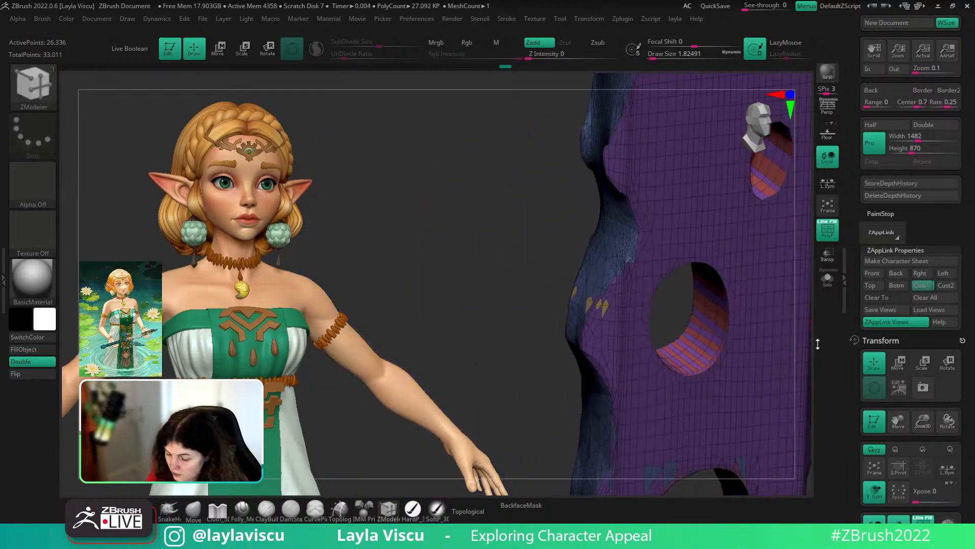
# - Delete further edge loops inside the smaller upper hole and examine the remaining wall segments
pyautogui.keyDown('alt'); pyautogui.moveTo(657, 301); pyautogui.dragTo(557, 328, button='right'); pyautogui.keyUp('alt')
pyautogui.hotkey('ctrl', 'z')
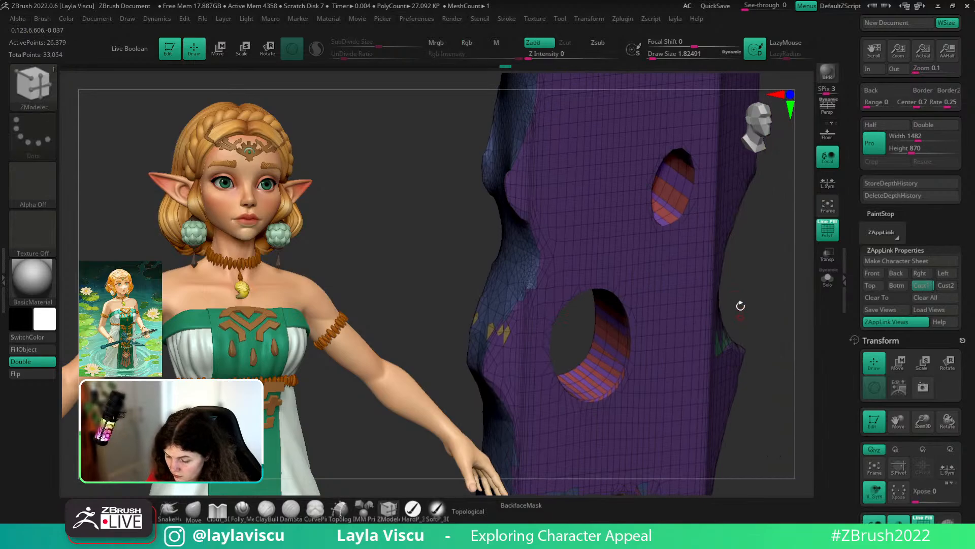
pyautogui.keyDown('ctrl'); pyautogui.moveTo(699, 169); pyautogui.dragTo(666, 214, button='right'); pyautogui.keyUp('ctrl')
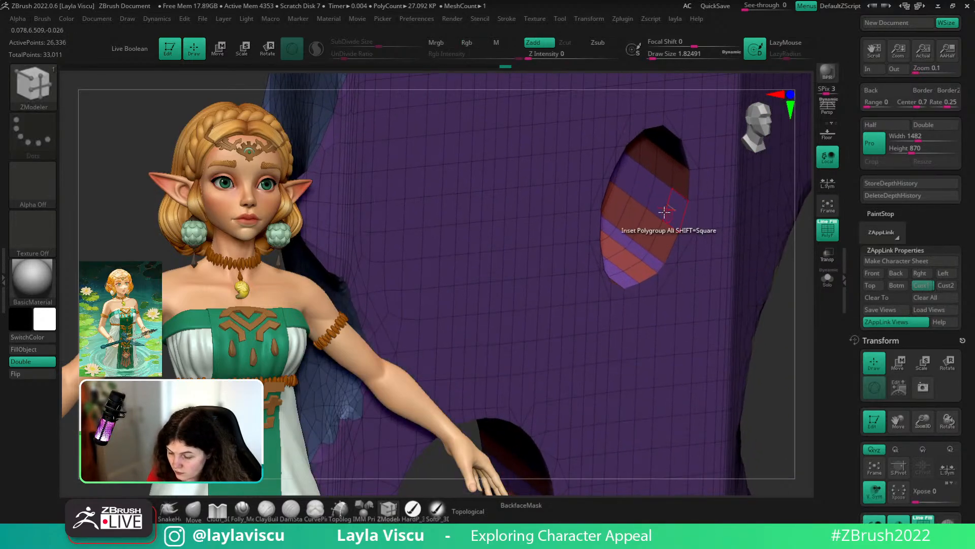
pyautogui.moveTo(795, 326); pyautogui.dragTo(766, 310)
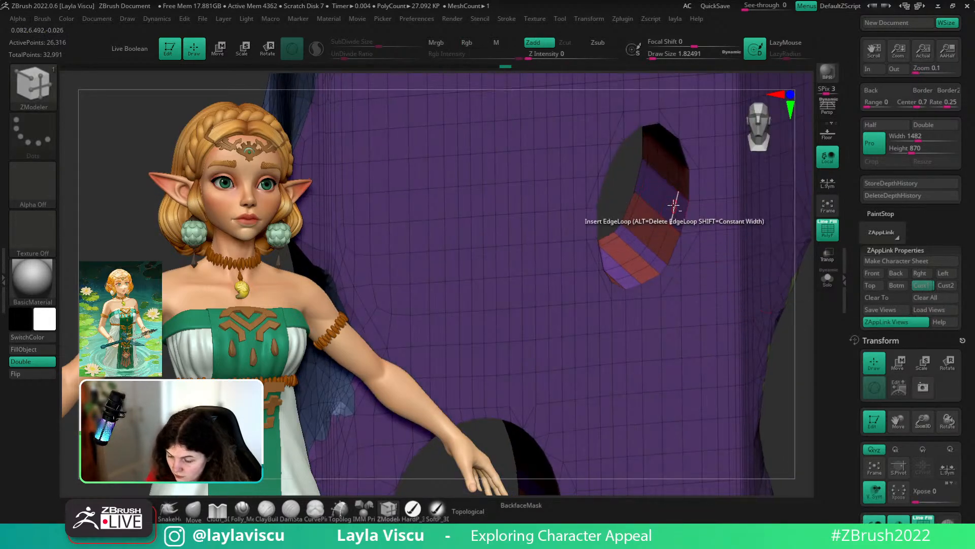
pyautogui.keyDown('alt'); pyautogui.click(675, 224); pyautogui.keyUp('alt')
pyautogui.keyDown('ctrl'); pyautogui.moveTo(679, 231); pyautogui.dragTo(714, 259, button='right'); pyautogui.keyUp('ctrl')
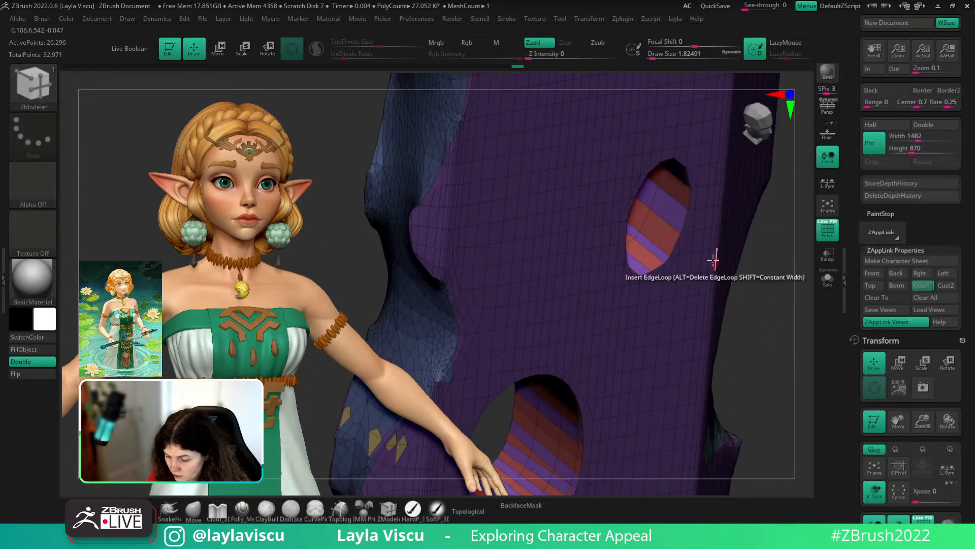
# - Insert an edge loop into the smaller upper hole's inner wall and set the ZModeler polygon action to Inset Polygroup All
pyautogui.click(667, 222)
pyautogui.moveTo(726, 226); pyautogui.dragTo(772, 260, button='right')
pyautogui.press('space')
pyautogui.click(725, 238)
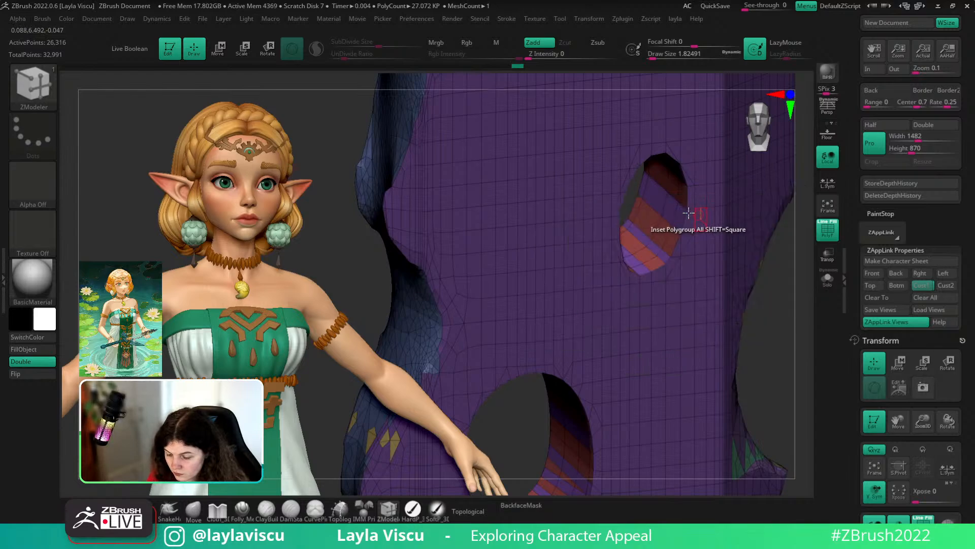
pyautogui.press('space')
pyautogui.click(667, 344)
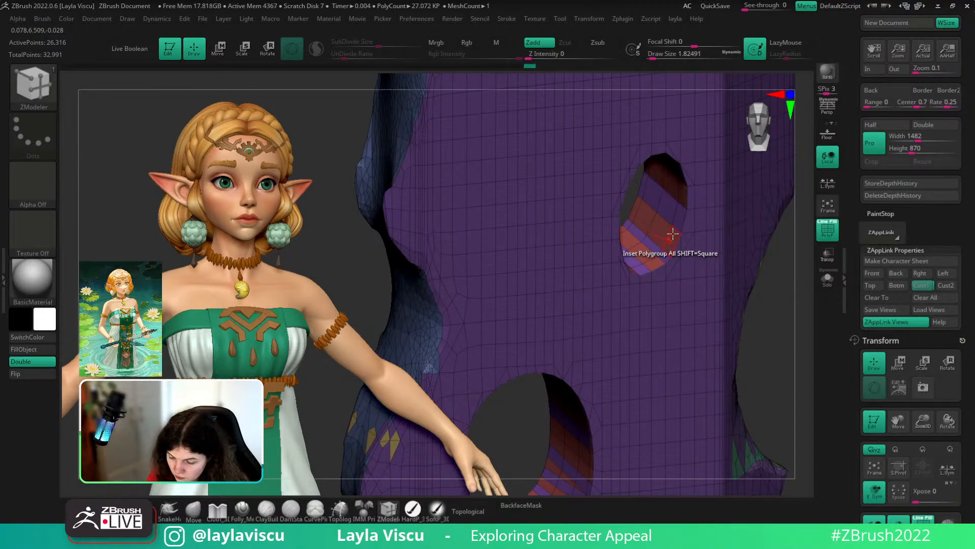
# - Isolate the holes' inner walls, assign them to one polygroup and show the whole blade again
pyautogui.moveTo(673, 234)
pyautogui.keyDown('ctrl'); pyautogui.mouseDown(button='right')
pyautogui.moveTo(745, 303)
pyautogui.moveTo(752, 196)
pyautogui.moveTo(600, 181)
pyautogui.moveTo(637, 247)
pyautogui.moveTo(599, 128)
pyautogui.mouseUp(button='right'); pyautogui.keyUp('ctrl')
pyautogui.keyDown('ctrl'); pyautogui.keyDown('shift'); pyautogui.click(637, 247); pyautogui.keyUp('shift'); pyautogui.keyUp('ctrl')
pyautogui.hotkey('ctrl', 'w')
pyautogui.keyDown('alt'); pyautogui.moveTo(767, 272); pyautogui.dragTo(710, 327, button='right'); pyautogui.keyUp('alt')
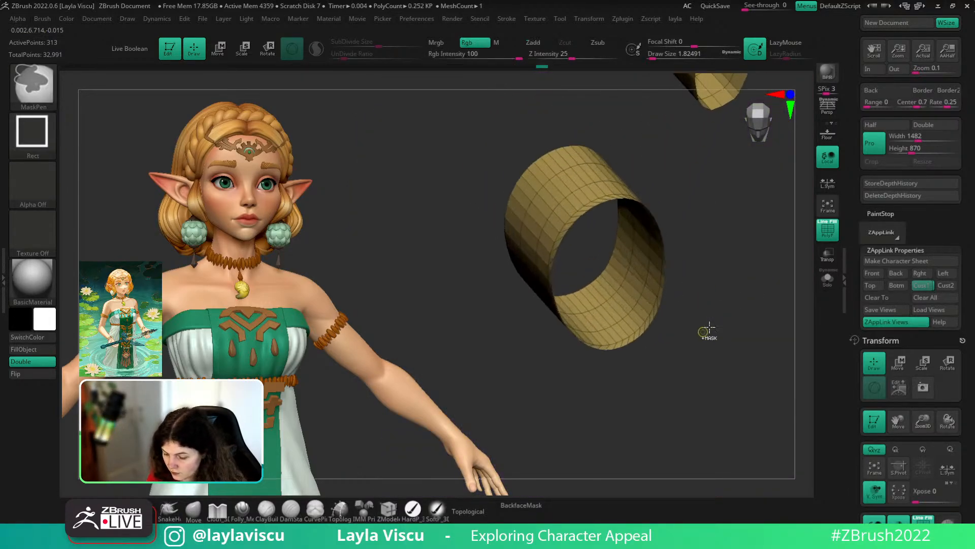
pyautogui.keyDown('ctrl'); pyautogui.keyDown('shift'); pyautogui.click(710, 328); pyautogui.keyUp('shift'); pyautogui.keyUp('ctrl')
pyautogui.moveTo(801, 348); pyautogui.dragTo(786, 291, button='right')
pyautogui.scroll(-10, 918, 340)
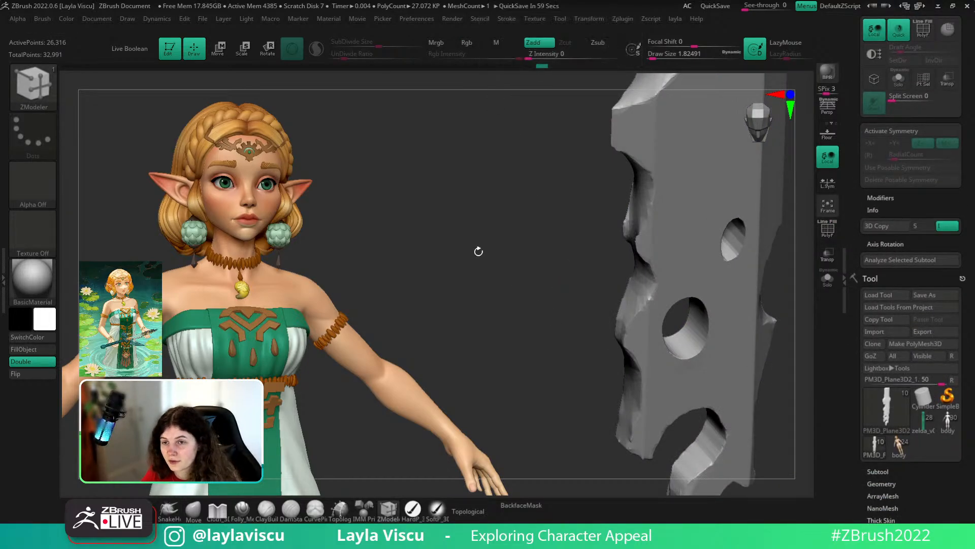
pyautogui.moveTo(480, 248); pyautogui.dragTo(467, 290)
pyautogui.press('b')
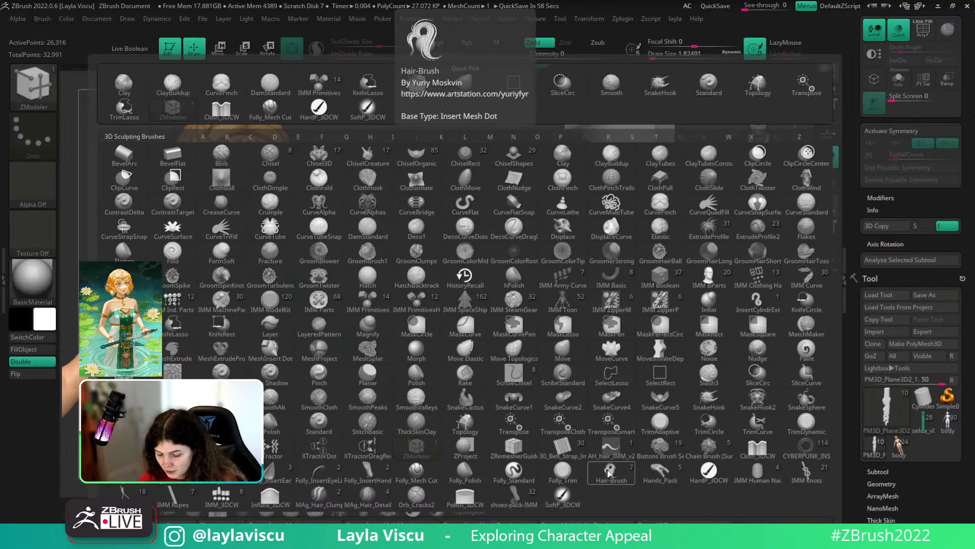
pyautogui.click(609, 473)
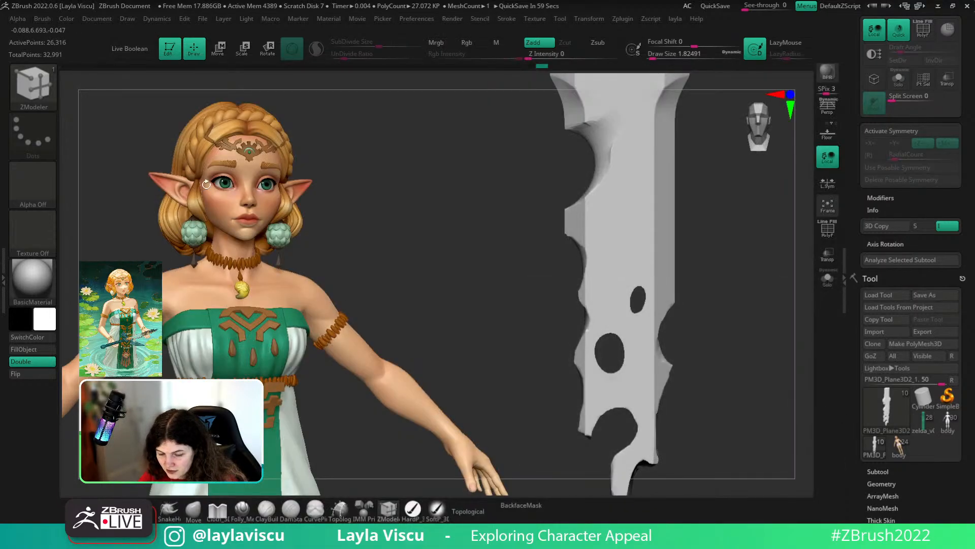
pyautogui.moveTo(723, 322); pyautogui.dragTo(729, 362)
# - Repair the blade's geometry with Fix Mesh and turn on Dynamic Subdivision for it
pyautogui.hotkey('shift', 'f')
pyautogui.click(869, 484)
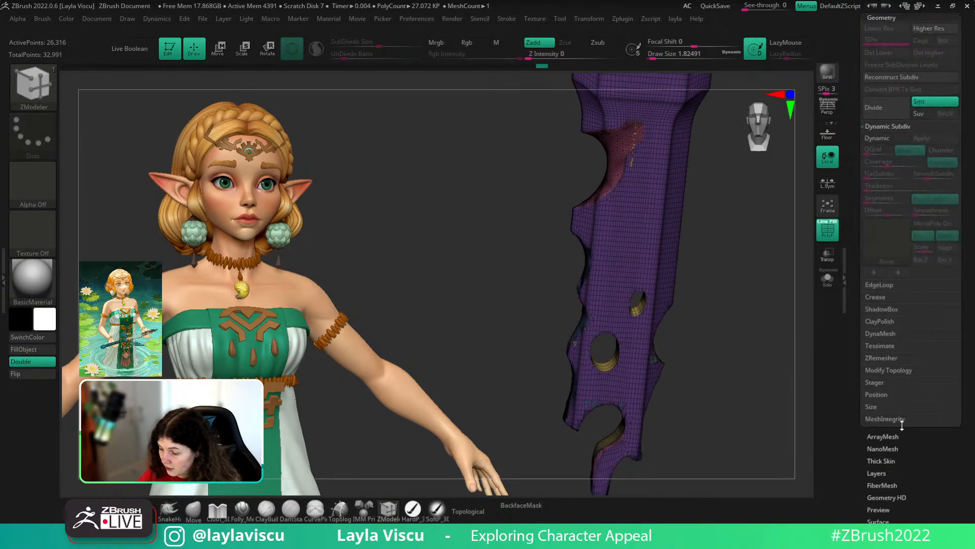
pyautogui.click(885, 137)
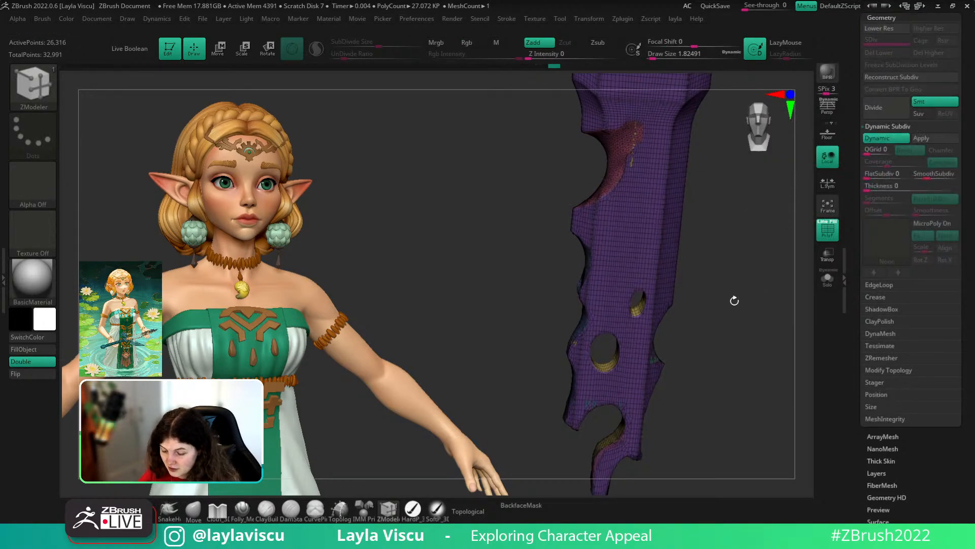
pyautogui.click(881, 137)
pyautogui.keyDown('shift'); pyautogui.moveTo(748, 345); pyautogui.dragTo(754, 348); pyautogui.keyUp('shift')
pyautogui.click(900, 420)
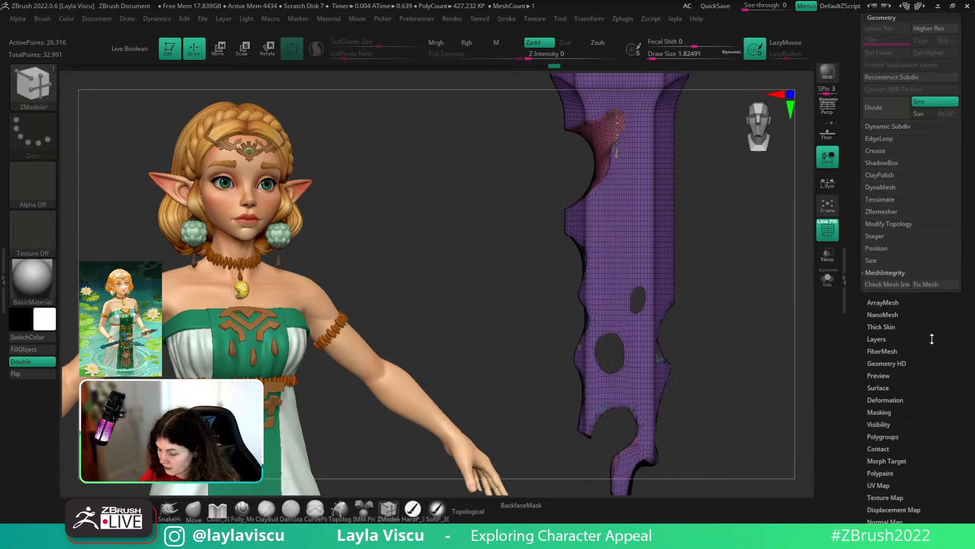
pyautogui.click(925, 284)
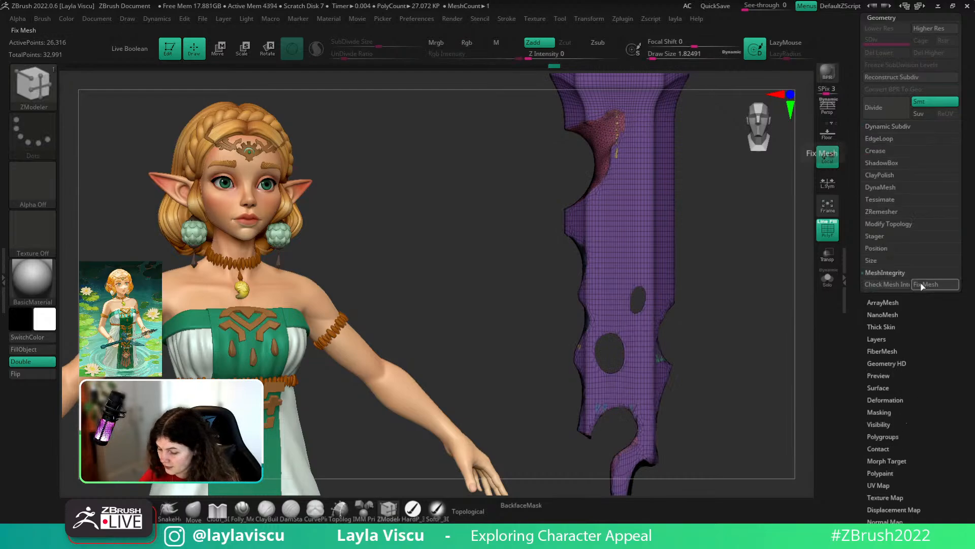
pyautogui.click(887, 126)
pyautogui.click(884, 138)
pyautogui.hotkey('shift', 'f')
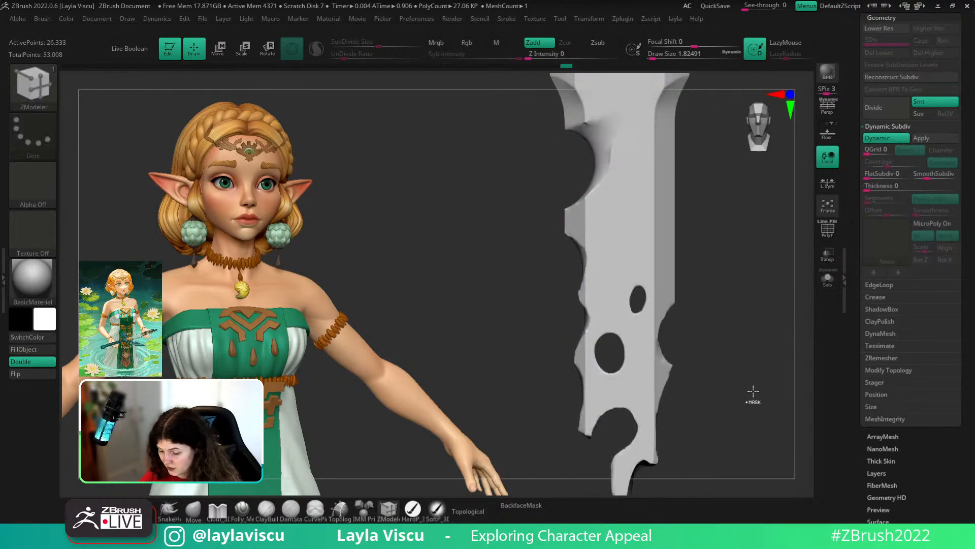
# - Inspect the blade's notches and holes from several angles, with and without the polyframe
pyautogui.moveTo(753, 391); pyautogui.dragTo(579, 425)
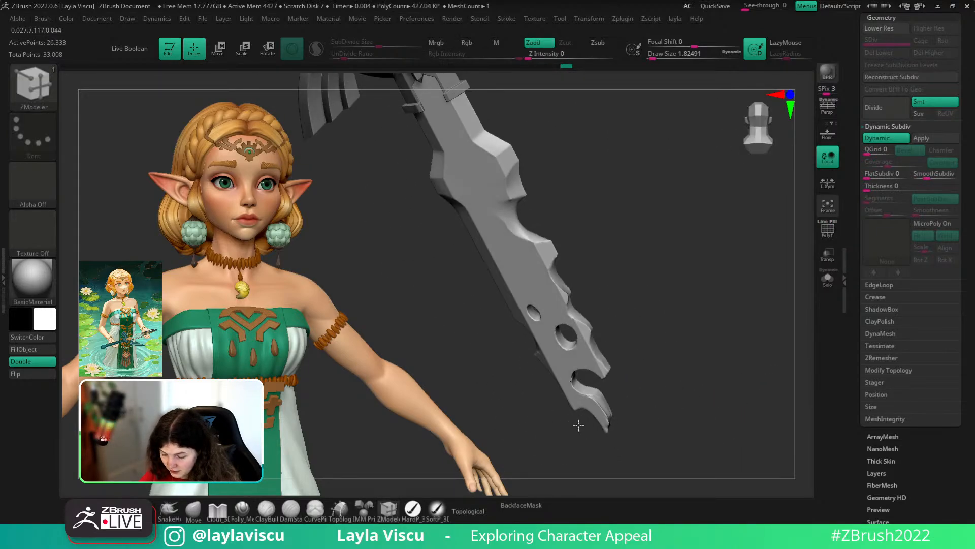
pyautogui.hotkey('shift', 'f')
pyautogui.moveTo(662, 413)
pyautogui.keyDown('shift'); pyautogui.mouseDown()
pyautogui.moveTo(762, 342)
pyautogui.moveTo(765, 364)
pyautogui.mouseUp(); pyautogui.keyUp('shift')
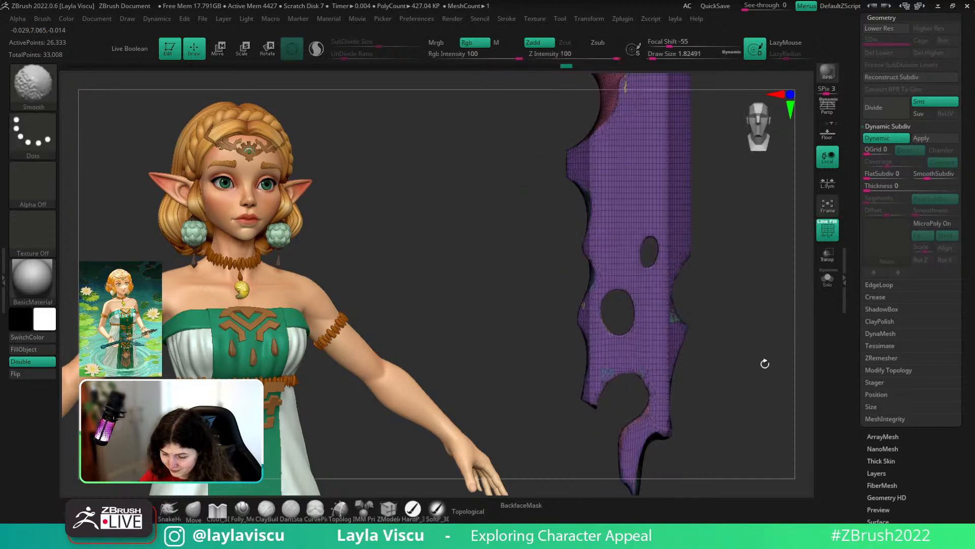
pyautogui.hotkey('shift', 'f')
pyautogui.keyDown('ctrl'); pyautogui.moveTo(765, 364); pyautogui.dragTo(618, 379, button='right'); pyautogui.keyUp('ctrl')
# - Recall the Cust1 view and compare the whole sword with the Spotlight reference overlay
pyautogui.moveTo(973, 274); pyautogui.dragTo(974, 473)
pyautogui.click(931, 168)
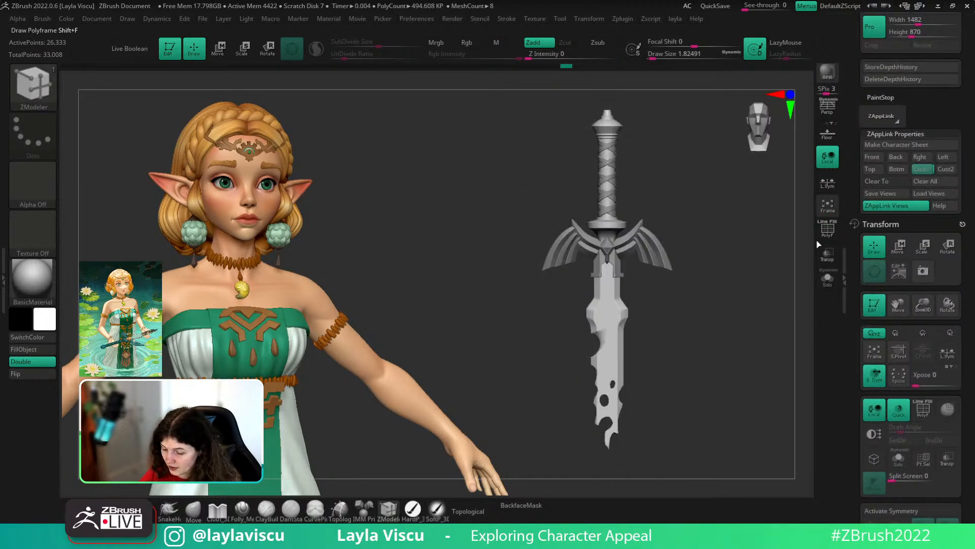
pyautogui.hotkey('shift', 'z')
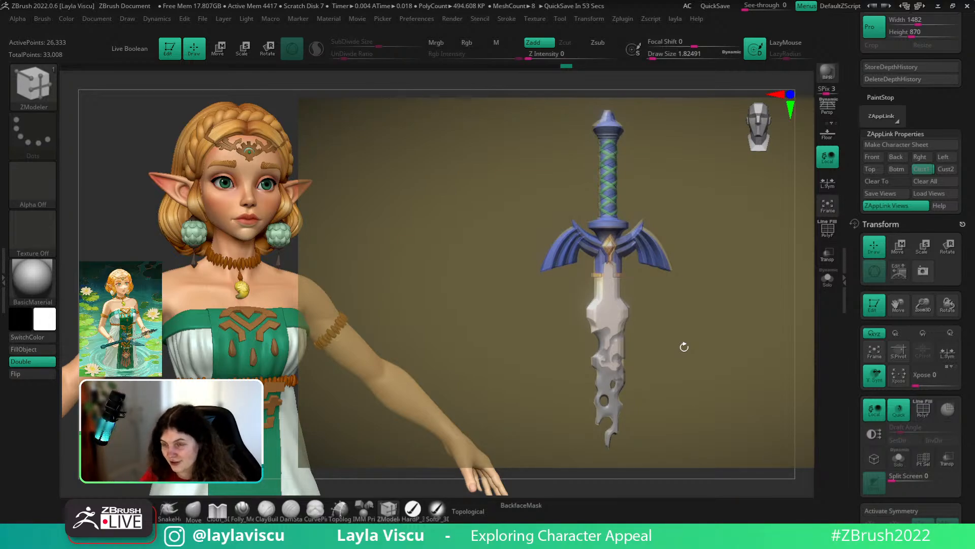
pyautogui.hotkey('shift', 'z')
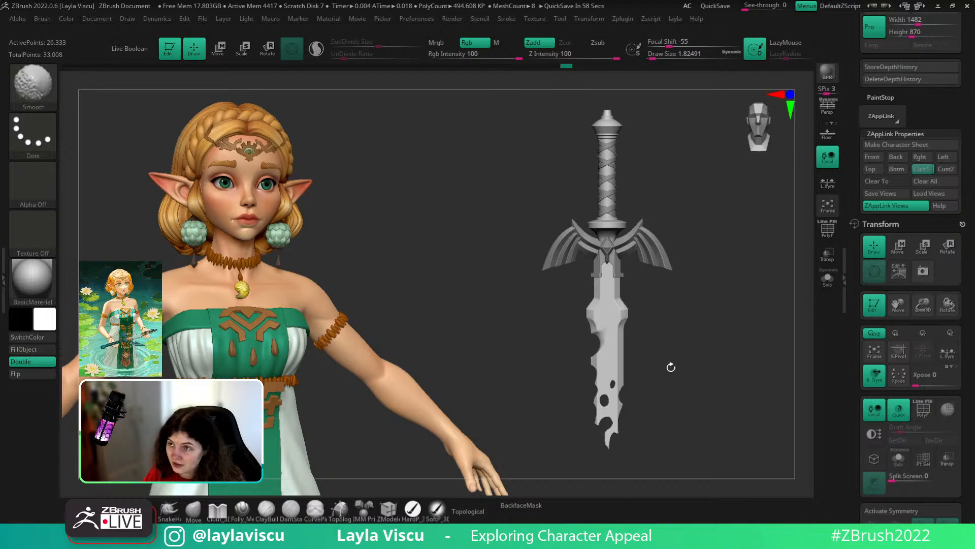
# - Select the collar piece beneath the crossguard, display its polyframe and activate the Move gizmo
pyautogui.keyDown('ctrl'); pyautogui.moveTo(600, 270); pyautogui.dragTo(604, 325, button='right'); pyautogui.keyUp('ctrl')
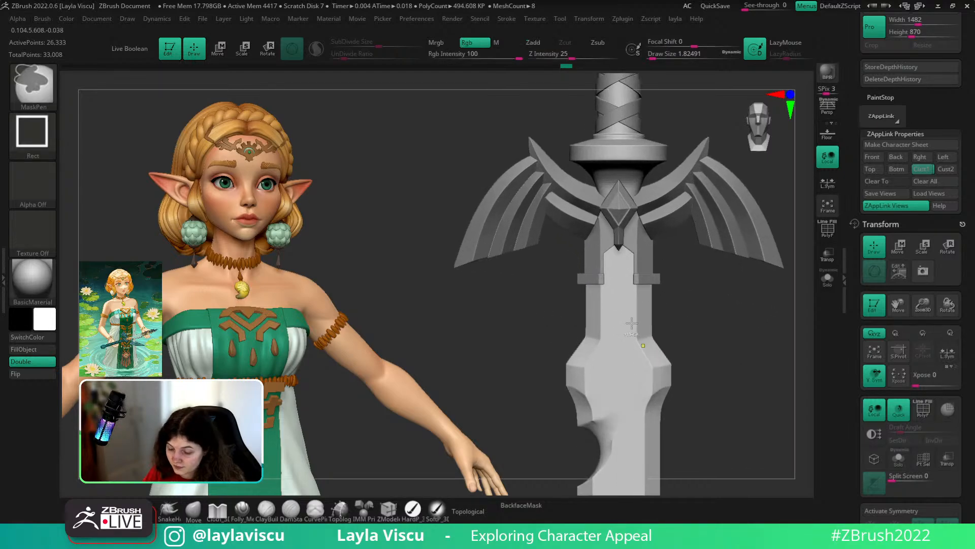
pyautogui.keyDown('alt'); pyautogui.click(599, 270); pyautogui.keyUp('alt')
pyautogui.hotkey('shift', 'f')
pyautogui.press('w')
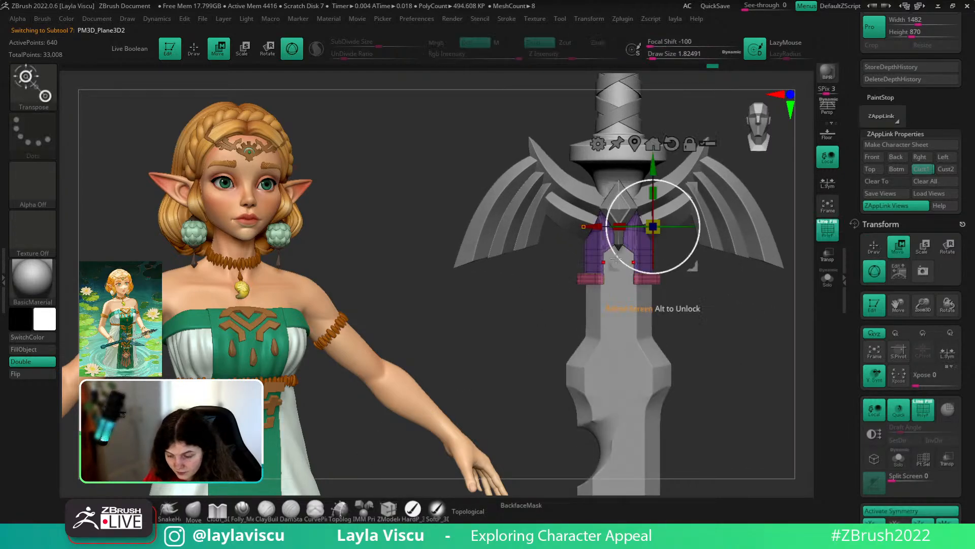
# - Centre the gizmo on the collar and try adjusting the whole collar's depth
pyautogui.click(635, 144)
pyautogui.moveTo(622, 243); pyautogui.dragTo(625, 244)
pyautogui.hotkey('ctrl', 'z')
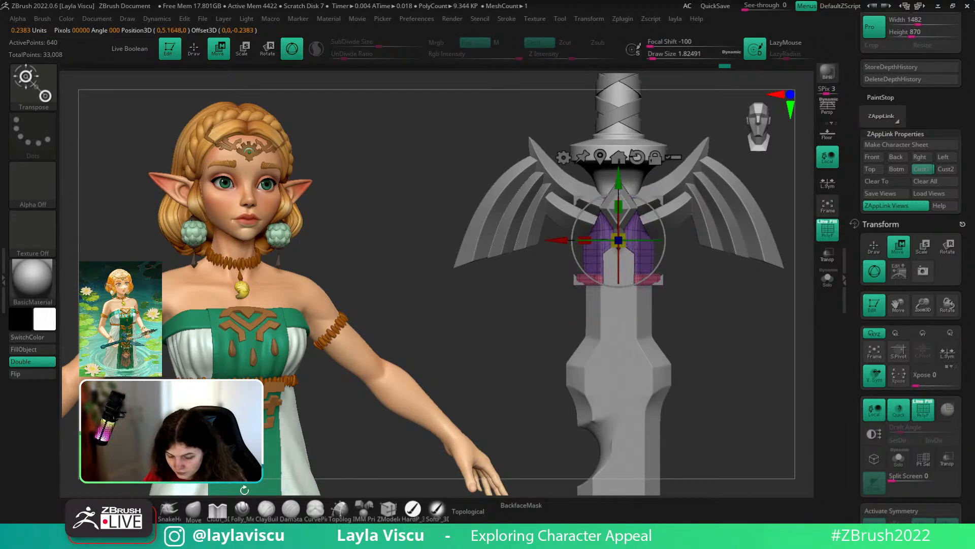
# - Switch to the Move brush, isolate the collar from the other sword parts and display its wireframe in front view
pyautogui.click(193, 513)
pyautogui.hotkey('shift', 'f')
pyautogui.moveTo(690, 344); pyautogui.dragTo(697, 370, button='right')
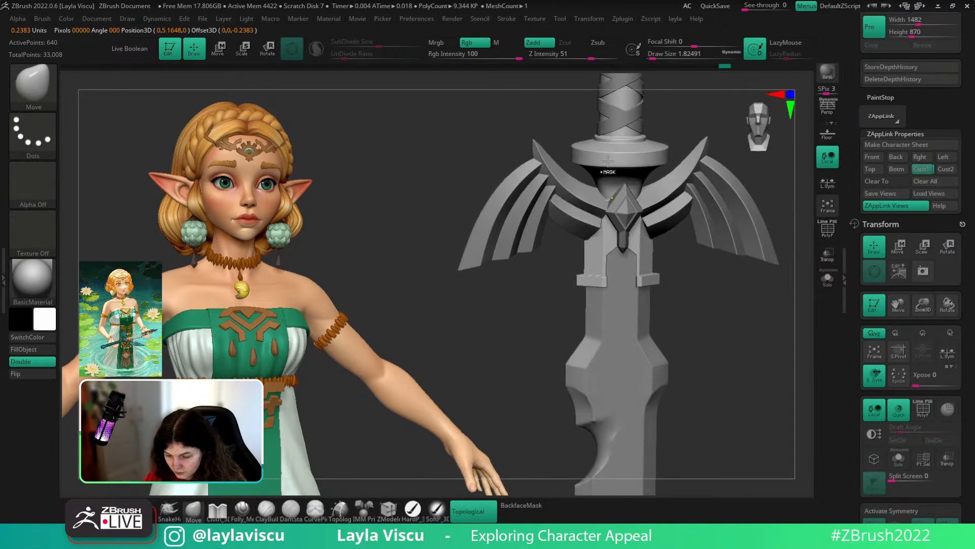
pyautogui.keyDown('ctrl'); pyautogui.moveTo(608, 169); pyautogui.dragTo(596, 204, button='right'); pyautogui.keyUp('ctrl')
pyautogui.click(828, 278)
pyautogui.hotkey('shift', 'f')
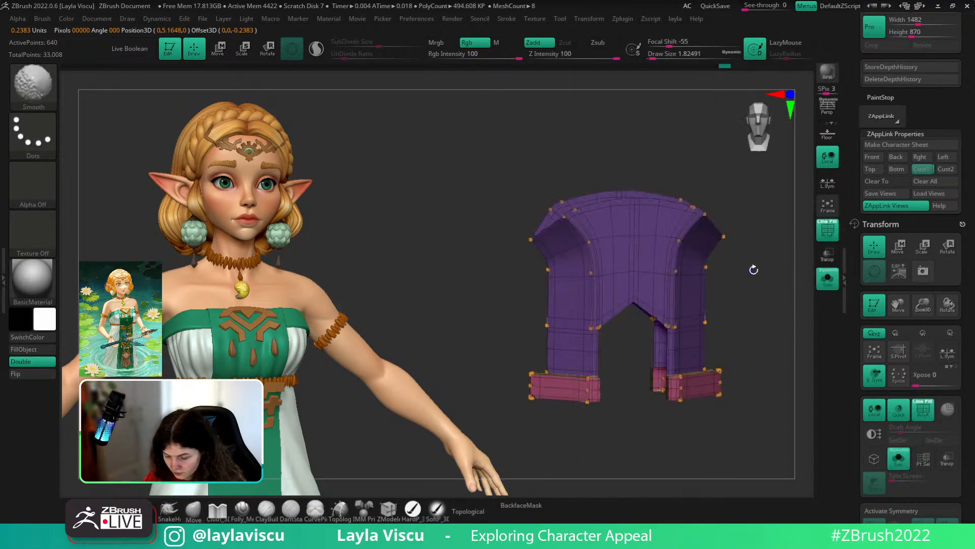
pyautogui.moveTo(754, 269); pyautogui.dragTo(757, 322)
# - Try masking the lower part of the collar and adjusting its unmasked upper part with the gizmo
pyautogui.press('w')
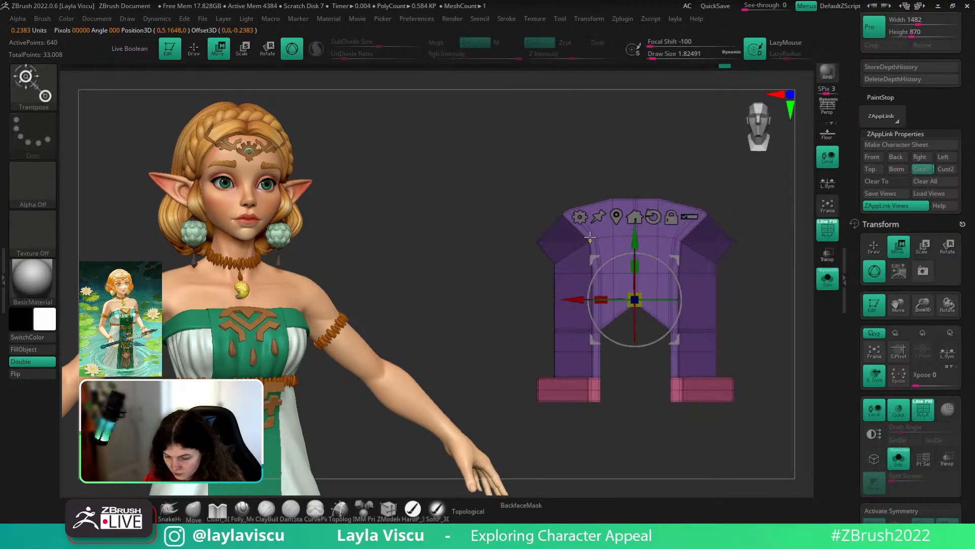
pyautogui.keyDown('ctrl'); pyautogui.moveTo(591, 237); pyautogui.dragTo(578, 227); pyautogui.keyUp('ctrl')
pyautogui.moveTo(543, 201); pyautogui.dragTo(585, 214)
pyautogui.hotkey('ctrl', 'z')
pyautogui.click(606, 153)
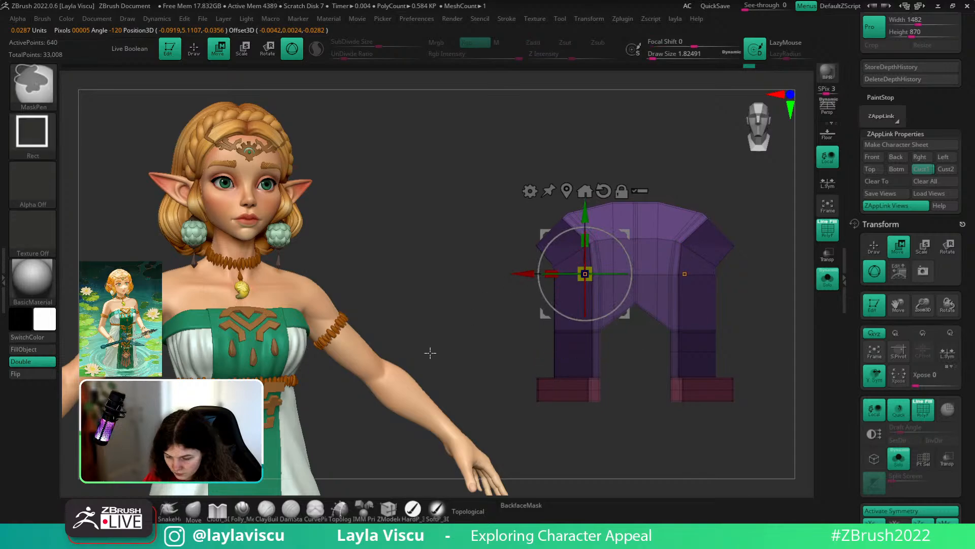
pyautogui.press('q')
pyautogui.hotkey('ctrl', 'z')
pyautogui.hotkey('ctrl', 'z')
# - Set the MaskPen stroke to Lasso, mask the collar's lower part and adjust the depth of its arched top
pyautogui.moveTo(612, 214)
pyautogui.keyDown('ctrl'); pyautogui.mouseDown()
pyautogui.moveTo(550, 260)
pyautogui.moveTo(684, 122)
pyautogui.moveTo(793, 217)
pyautogui.mouseUp(); pyautogui.keyUp('ctrl')
pyautogui.click(35, 125)
pyautogui.click(191, 163)
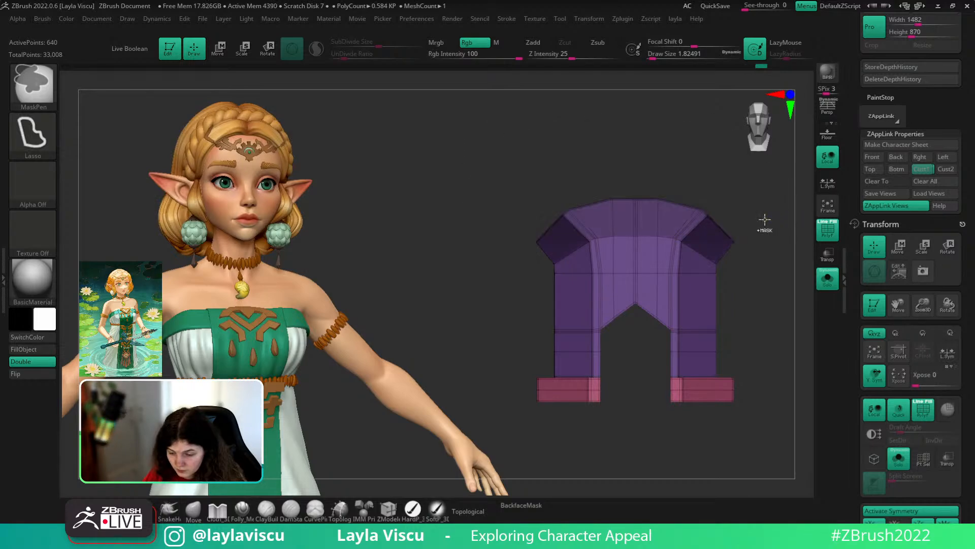
pyautogui.keyDown('ctrl'); pyautogui.click(764, 220); pyautogui.keyUp('ctrl')
pyautogui.press('w')
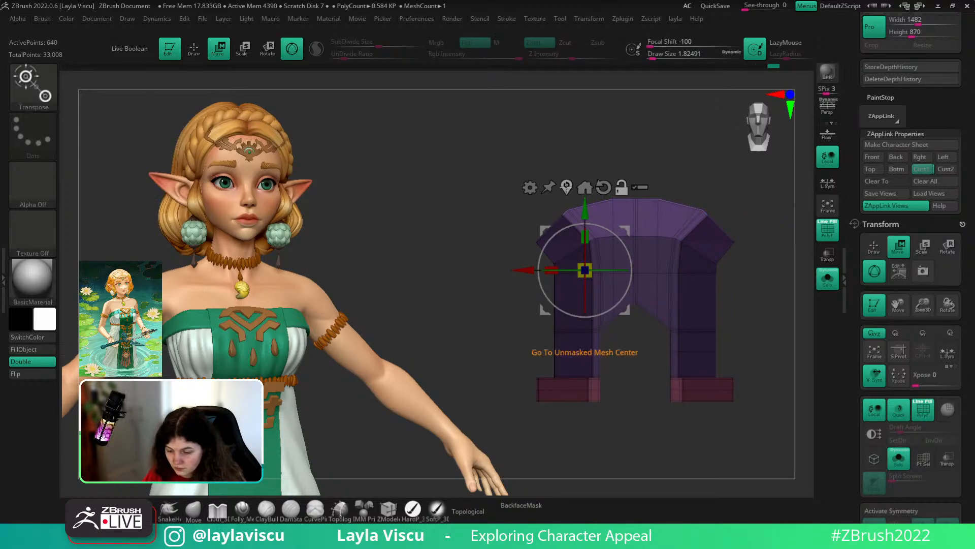
pyautogui.click(585, 187)
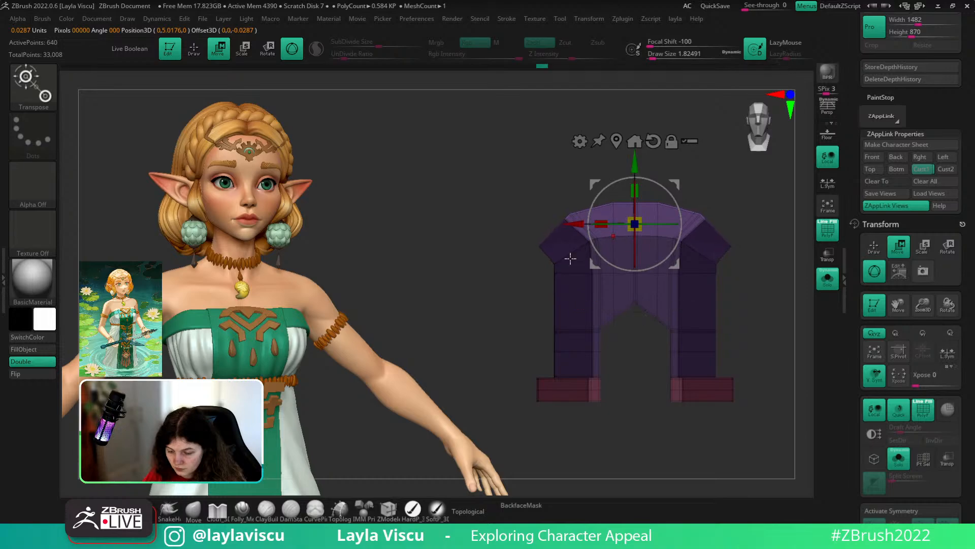
# - Show the whole sword again, clear the collar's mask and turn Dynamic Subdivision back on
pyautogui.click(829, 282)
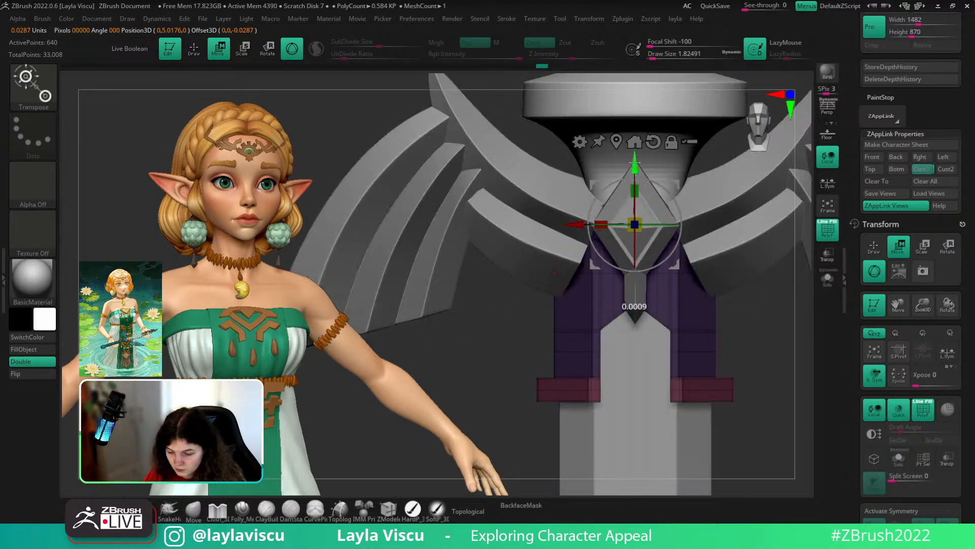
pyautogui.press('q')
pyautogui.keyDown('ctrl'); pyautogui.moveTo(493, 339); pyautogui.dragTo(508, 354); pyautogui.keyUp('ctrl')
pyautogui.scroll(-12, 919, 244)
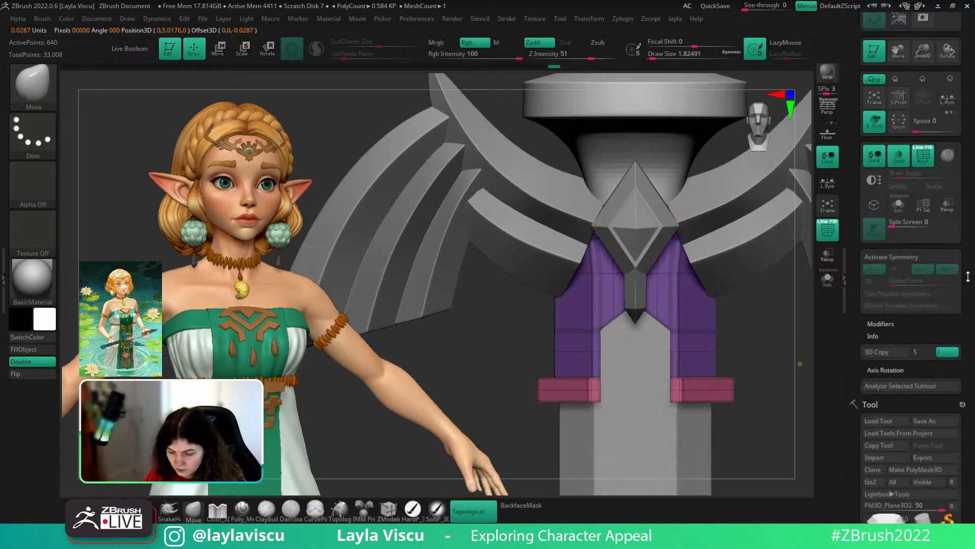
pyautogui.click(886, 267)
pyautogui.hotkey('shift', 'f')
# - Make the blade the active subtool and recall the Cust1 view of the full sword
pyautogui.keyDown('ctrl'); pyautogui.moveTo(677, 272); pyautogui.dragTo(691, 159, button='right'); pyautogui.keyUp('ctrl')
pyautogui.keyDown('alt'); pyautogui.moveTo(703, 308); pyautogui.dragTo(705, 173, button='right'); pyautogui.keyUp('alt')
pyautogui.keyDown('alt'); pyautogui.click(631, 223); pyautogui.keyUp('alt')
pyautogui.keyDown('ctrl'); pyautogui.moveTo(726, 298); pyautogui.dragTo(724, 278, button='right'); pyautogui.keyUp('ctrl')
pyautogui.keyDown('alt'); pyautogui.moveTo(723, 278); pyautogui.dragTo(709, 375, button='right'); pyautogui.keyUp('alt')
pyautogui.scroll(15, 916, 212)
pyautogui.click(916, 210)
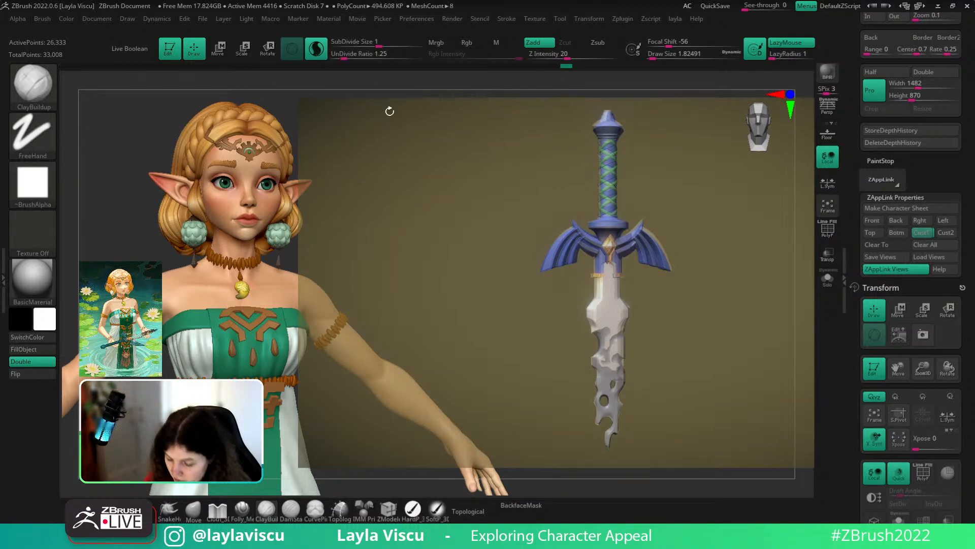
# - Adjust the Spotlight reference image's opacity, ending with a semi-transparent overlay over the sword
pyautogui.press('y')
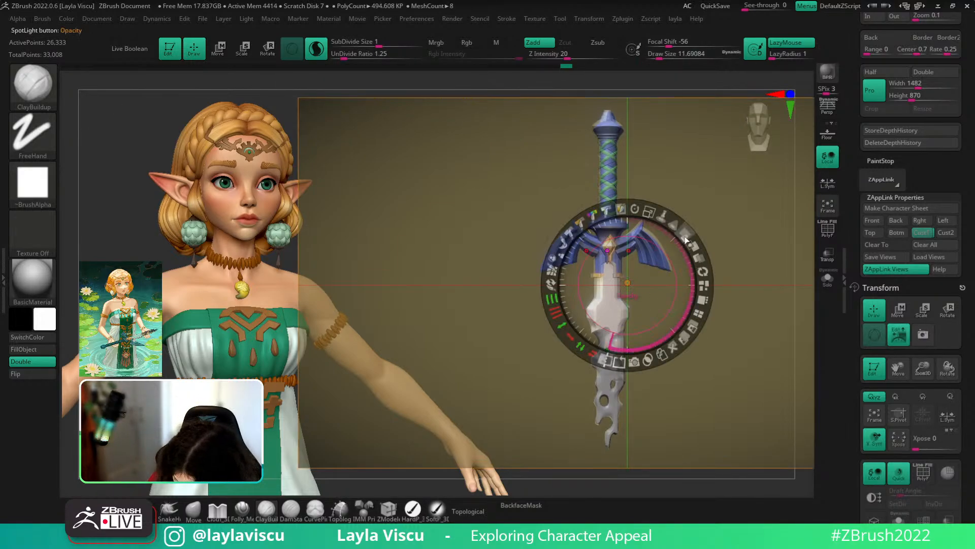
pyautogui.moveTo(685, 233); pyautogui.dragTo(704, 299)
pyautogui.press('z')
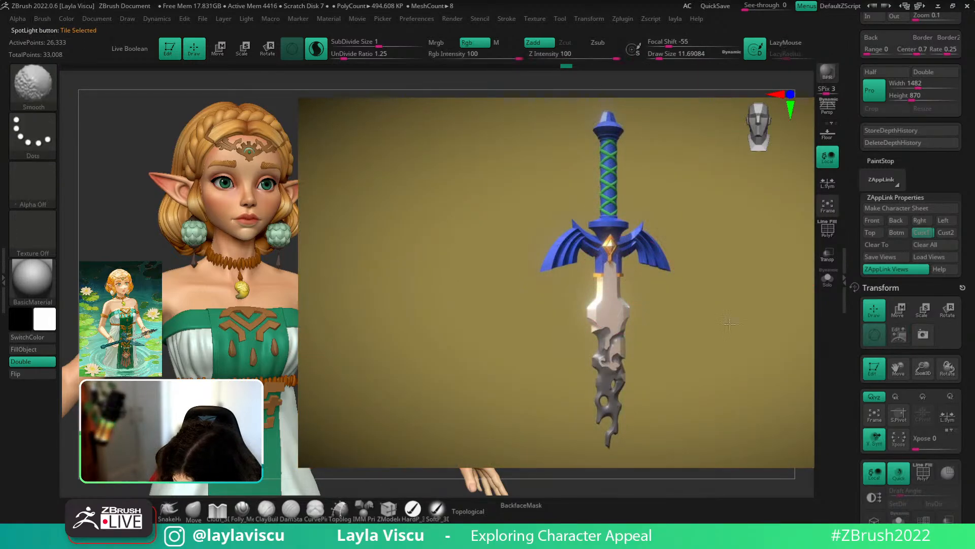
pyautogui.press('z')
pyautogui.moveTo(687, 233); pyautogui.dragTo(617, 209)
pyautogui.press('z')
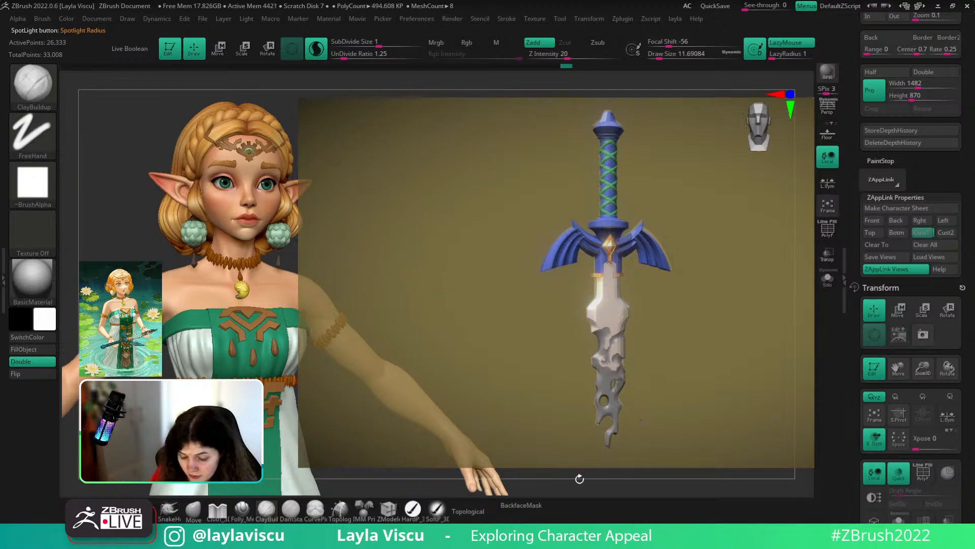
# - Choose the HardP_3DCW brush and set its draw size to about 202
pyautogui.click(413, 509)
pyautogui.press('s')
pyautogui.moveTo(654, 303)
pyautogui.mouseDown()
pyautogui.moveTo(640, 329)
pyautogui.moveTo(613, 348)
pyautogui.moveTo(620, 465)
pyautogui.mouseUp()
pyautogui.press('s')
# - Hide the reference overlay, subdivide the blade mesh once and bring the overlay back
pyautogui.hotkey('shift', 'z')
pyautogui.hotkey('ctrl', 'z')
pyautogui.hotkey('ctrl', 'd')
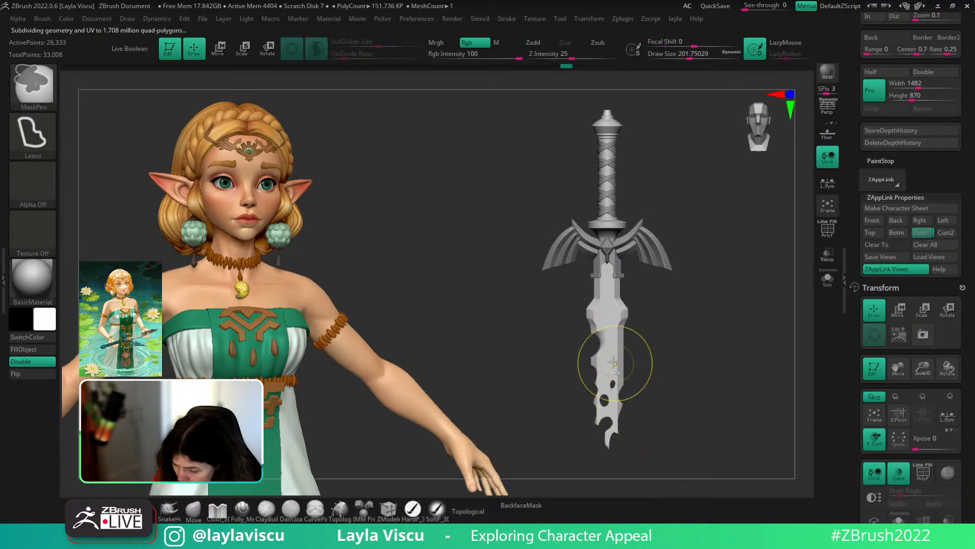
pyautogui.hotkey('shift', 'z')
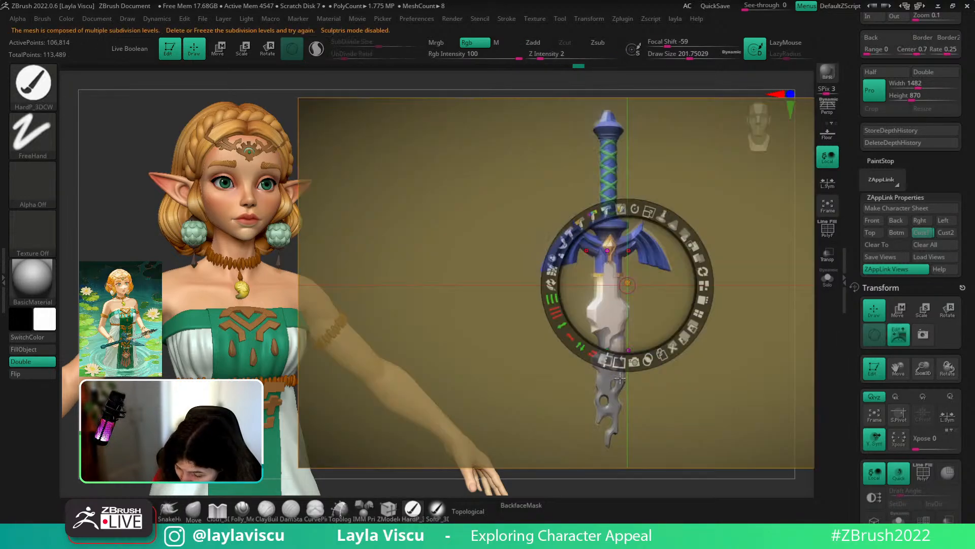
pyautogui.press('z')
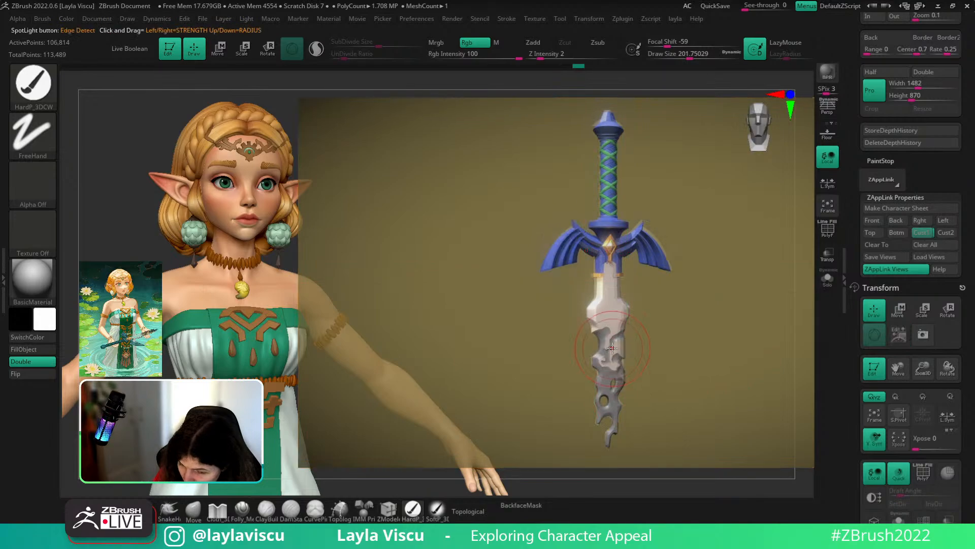
# - Project the reference's dark and light damage pattern onto the blade with HardP_3DCW and hide the Spotlight overlay
pyautogui.press('z')
pyautogui.press('z')
pyautogui.moveTo(613, 333); pyautogui.dragTo(608, 411)
pyautogui.press('z')
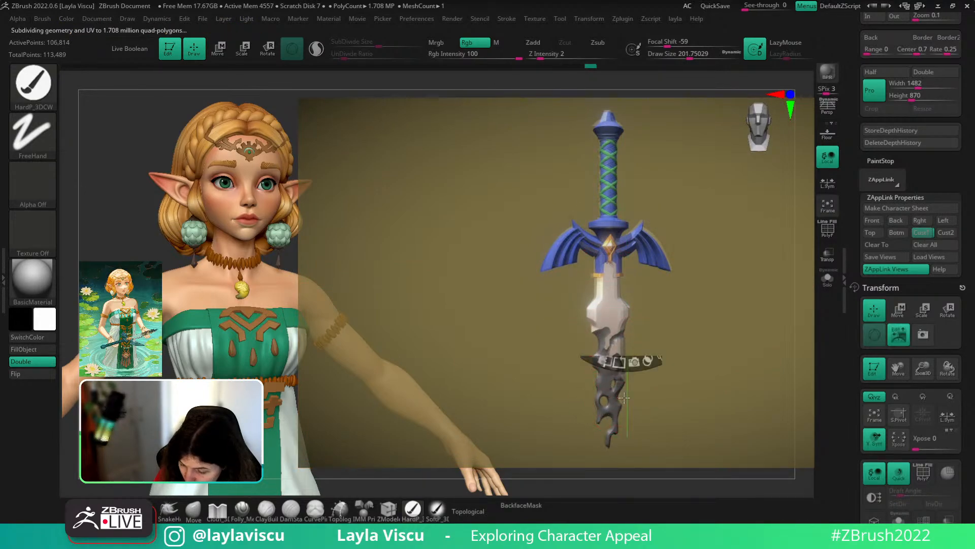
pyautogui.press('z')
pyautogui.hotkey('shift', 'z')
# - Reduce the HardP_3DCW brush's draw size to about 33
pyautogui.keyDown('ctrl'); pyautogui.moveTo(630, 370); pyautogui.dragTo(655, 363, button='right'); pyautogui.keyUp('ctrl')
pyautogui.press('s')
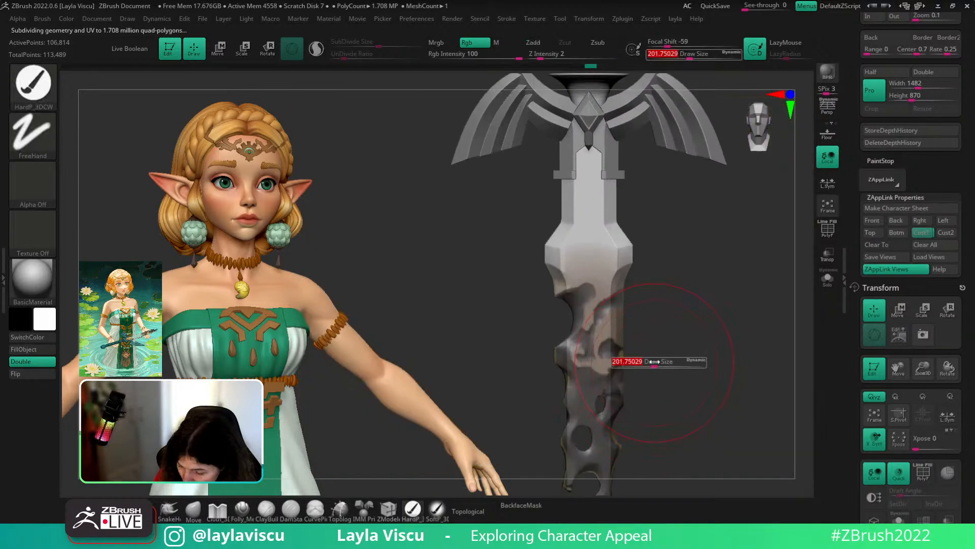
pyautogui.moveTo(655, 362); pyautogui.dragTo(630, 361)
pyautogui.moveTo(668, 352); pyautogui.dragTo(632, 379, button='right')
pyautogui.moveTo(632, 379); pyautogui.dragTo(675, 338, button='right')
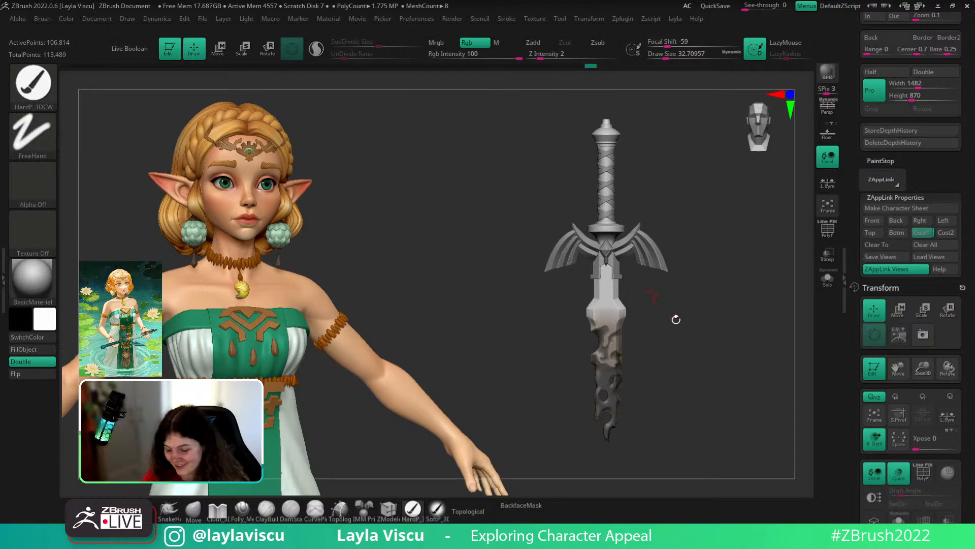
# - Give the MaskPen brush the FreeHand stroke and a draw size of about 15.6, and start masking the blade's upper dark strip
pyautogui.moveTo(620, 366)
pyautogui.keyDown('ctrl'); pyautogui.mouseDown(button='right')
pyautogui.moveTo(696, 389)
pyautogui.moveTo(652, 213)
pyautogui.moveTo(704, 188)
pyautogui.mouseUp(button='right'); pyautogui.keyUp('ctrl')
pyautogui.moveTo(953, 167); pyautogui.dragTo(953, 155)
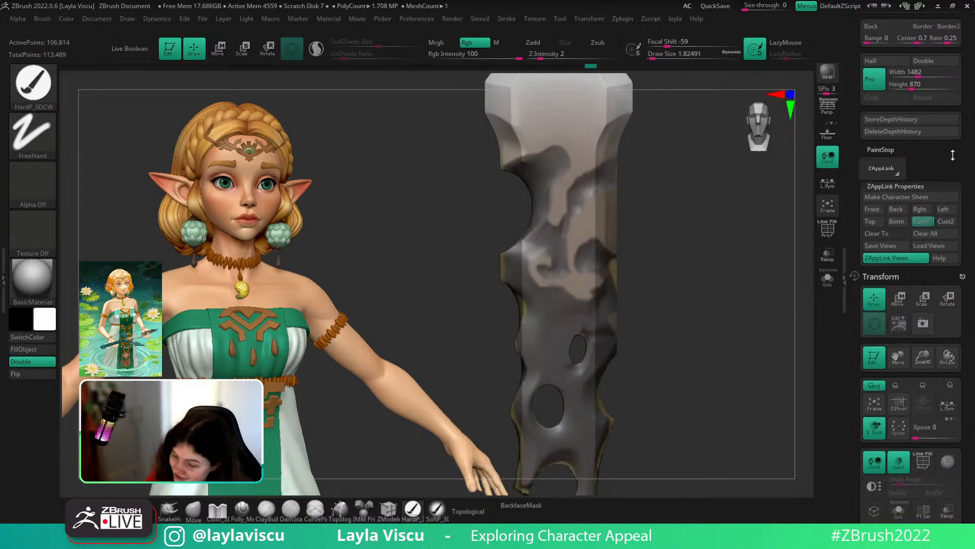
pyautogui.moveTo(706, 269)
pyautogui.mouseDown(button='right')
pyautogui.moveTo(697, 263)
pyautogui.moveTo(728, 307)
pyautogui.moveTo(746, 266)
pyautogui.mouseUp(button='right')
pyautogui.press('s')
pyautogui.click(728, 296)
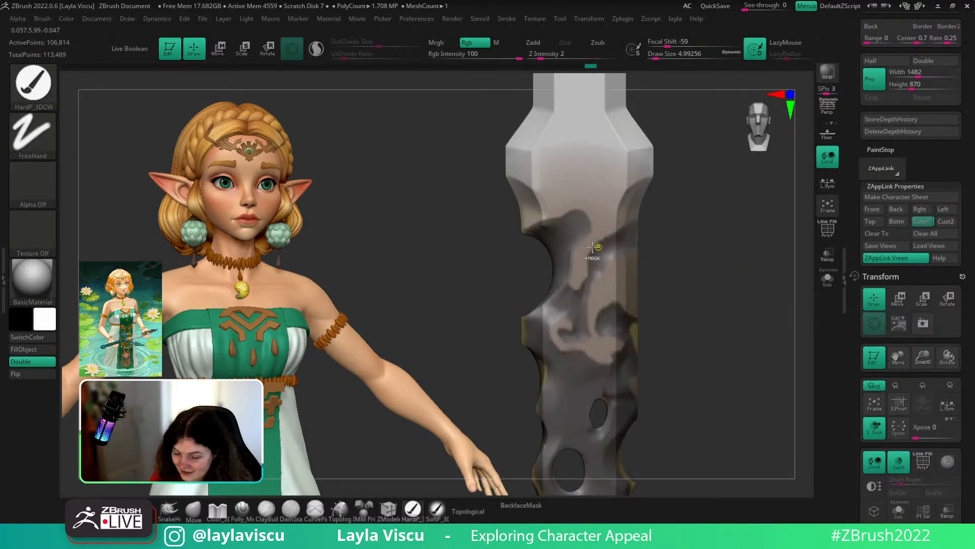
pyautogui.keyDown('ctrl'); pyautogui.click(32, 136); pyautogui.keyUp('ctrl')
pyautogui.keyDown('ctrl'); pyautogui.click(192, 145); pyautogui.keyUp('ctrl')
pyautogui.press('s')
pyautogui.moveTo(636, 248)
pyautogui.mouseDown()
pyautogui.moveTo(703, 251)
pyautogui.moveTo(650, 236)
pyautogui.moveTo(742, 220)
pyautogui.mouseUp()
pyautogui.keyDown('ctrl'); pyautogui.click(613, 245); pyautogui.keyUp('ctrl')
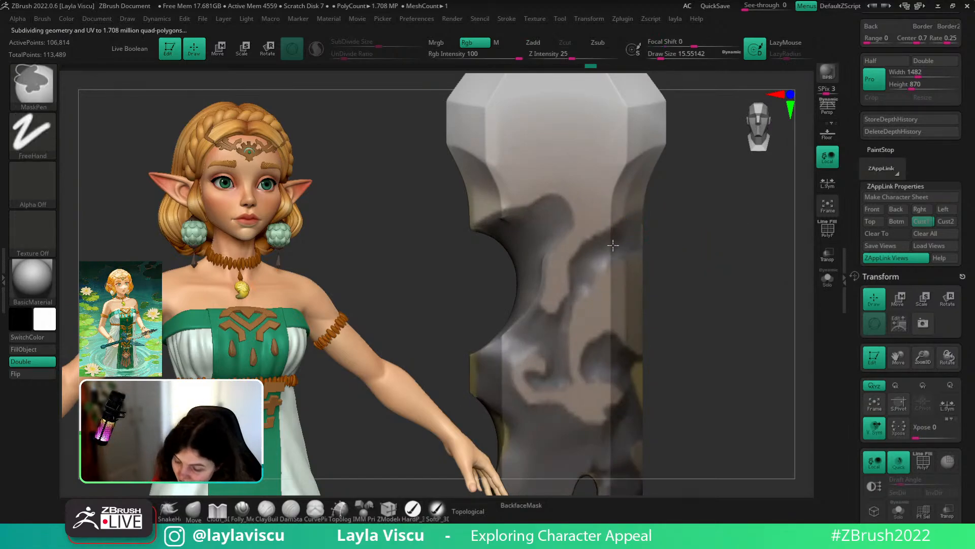
# - Turn off Dynamic Subdiv for the blade mesh
pyautogui.scroll(-10, 894, 264)
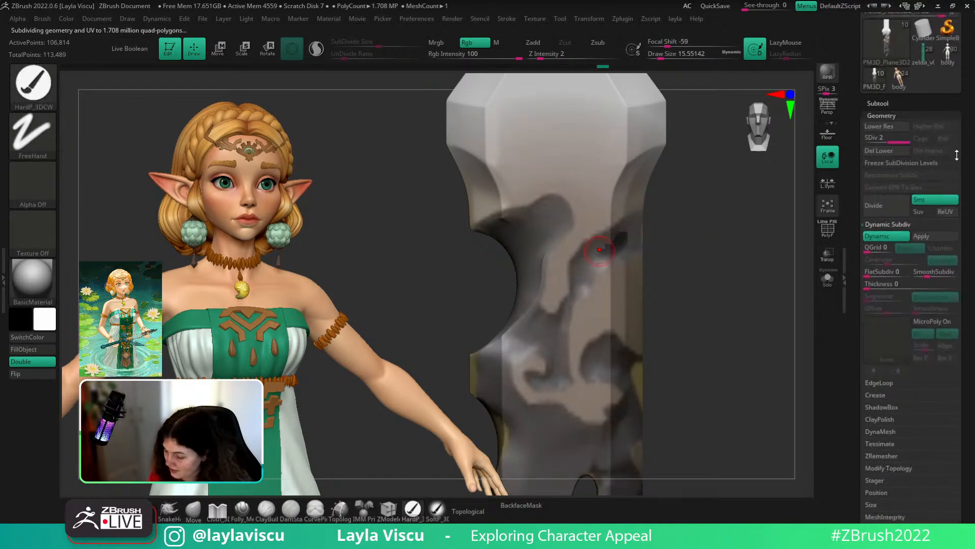
pyautogui.click(881, 259)
pyautogui.keyDown('ctrl'); pyautogui.click(746, 345); pyautogui.keyUp('ctrl')
pyautogui.keyDown('ctrl'); pyautogui.click(737, 347); pyautogui.keyUp('ctrl')
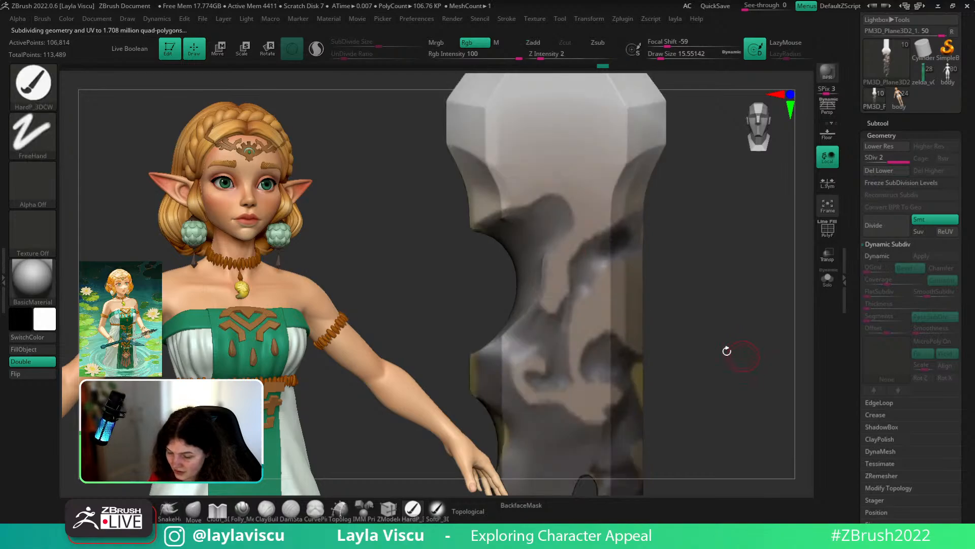
# - Set MaskPen's focal shift to -69 and draw size to about 6.6, and try masking the upper dark strip
pyautogui.moveTo(694, 43); pyautogui.dragTo(667, 40)
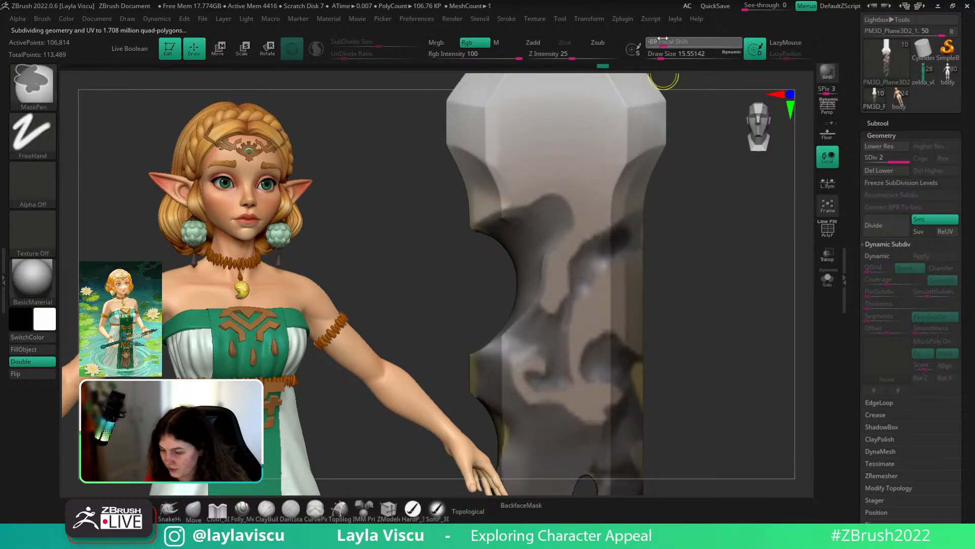
pyautogui.press('s')
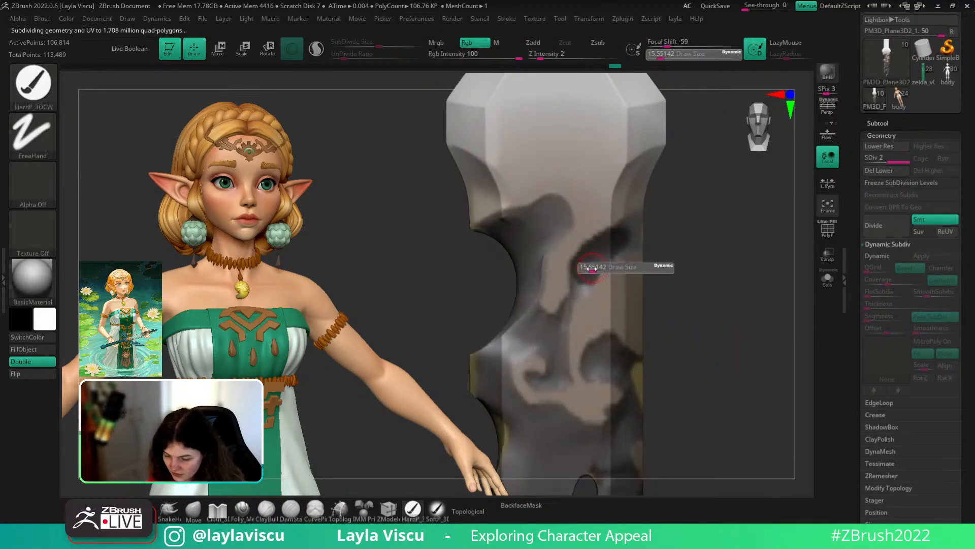
pyautogui.moveTo(591, 268); pyautogui.dragTo(582, 268)
pyautogui.press('ctrl')
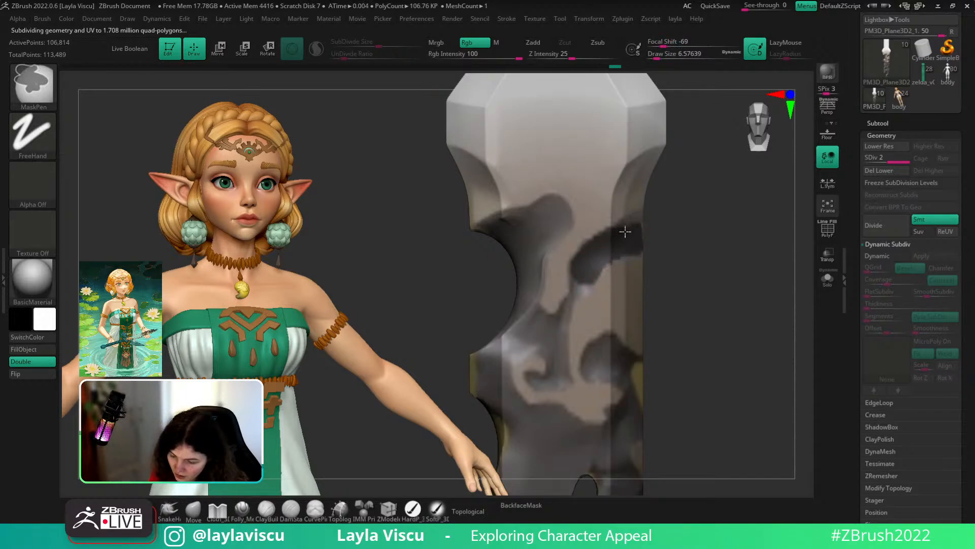
pyautogui.moveTo(648, 224)
pyautogui.mouseDown()
pyautogui.moveTo(658, 220)
pyautogui.moveTo(617, 227)
pyautogui.moveTo(630, 235)
pyautogui.moveTo(742, 214)
pyautogui.moveTo(731, 248)
pyautogui.moveTo(712, 240)
pyautogui.moveTo(717, 253)
pyautogui.moveTo(792, 330)
pyautogui.mouseUp()
pyautogui.press('ctrl')
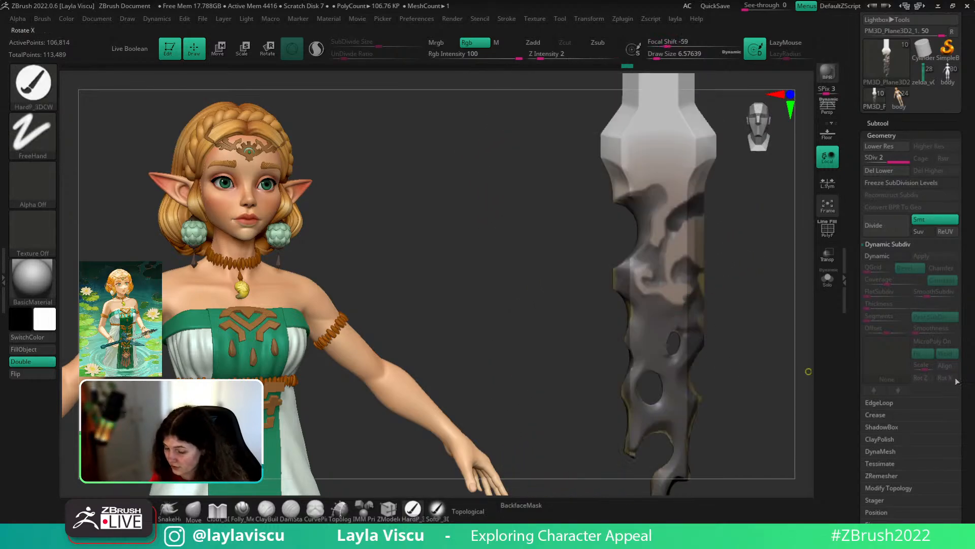
# - Store a morph target for the blade mesh
pyautogui.keyDown('alt'); pyautogui.moveTo(782, 381); pyautogui.dragTo(712, 419); pyautogui.keyUp('alt')
pyautogui.moveTo(967, 344); pyautogui.dragTo(959, 235)
pyautogui.click(896, 291)
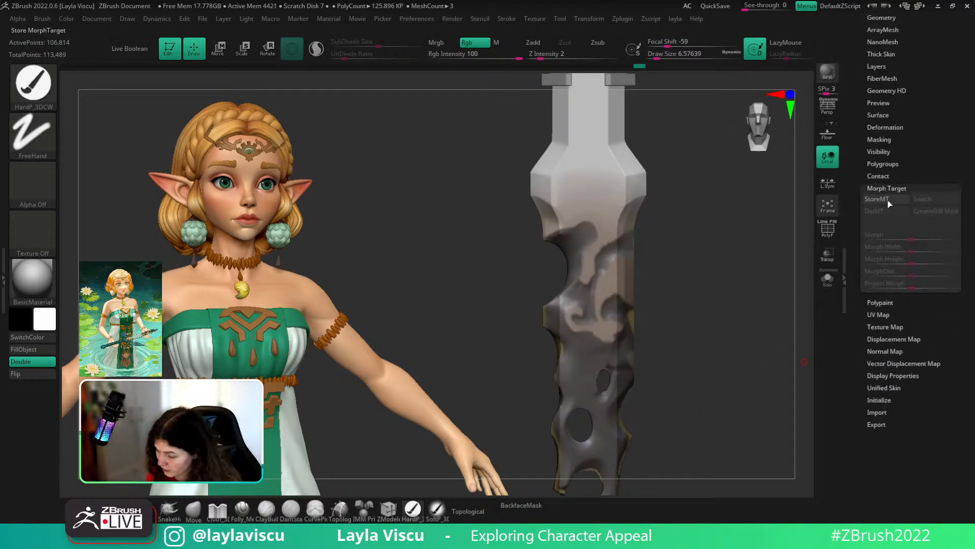
pyautogui.click(889, 203)
# - Mask the dark strip that runs from the blade's upper edge down into the hooked curl
pyautogui.keyDown('ctrl'); pyautogui.moveTo(675, 239); pyautogui.dragTo(666, 290, button='right'); pyautogui.keyUp('ctrl')
pyautogui.keyDown('alt'); pyautogui.moveTo(677, 231); pyautogui.dragTo(703, 306); pyautogui.keyUp('alt')
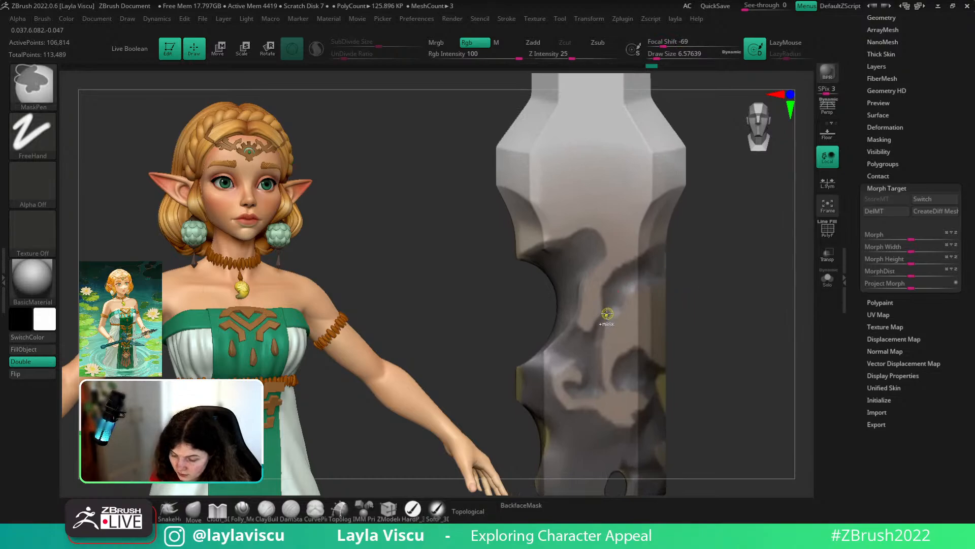
pyautogui.moveTo(608, 313)
pyautogui.keyDown('ctrl'); pyautogui.mouseDown()
pyautogui.moveTo(616, 274)
pyautogui.moveTo(641, 288)
pyautogui.moveTo(615, 314)
pyautogui.mouseUp(); pyautogui.keyUp('ctrl')
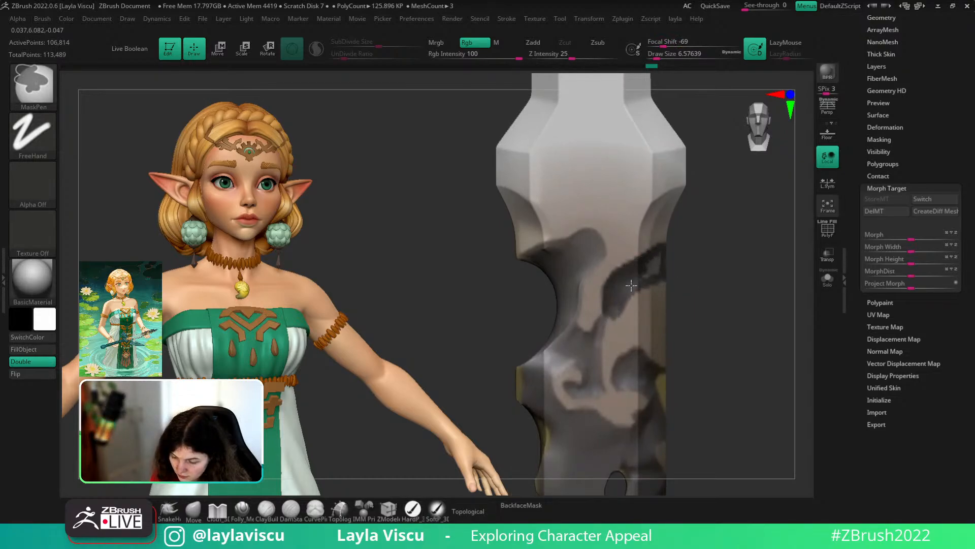
pyautogui.moveTo(700, 271)
pyautogui.mouseDown()
pyautogui.moveTo(686, 273)
pyautogui.moveTo(721, 268)
pyautogui.mouseUp()
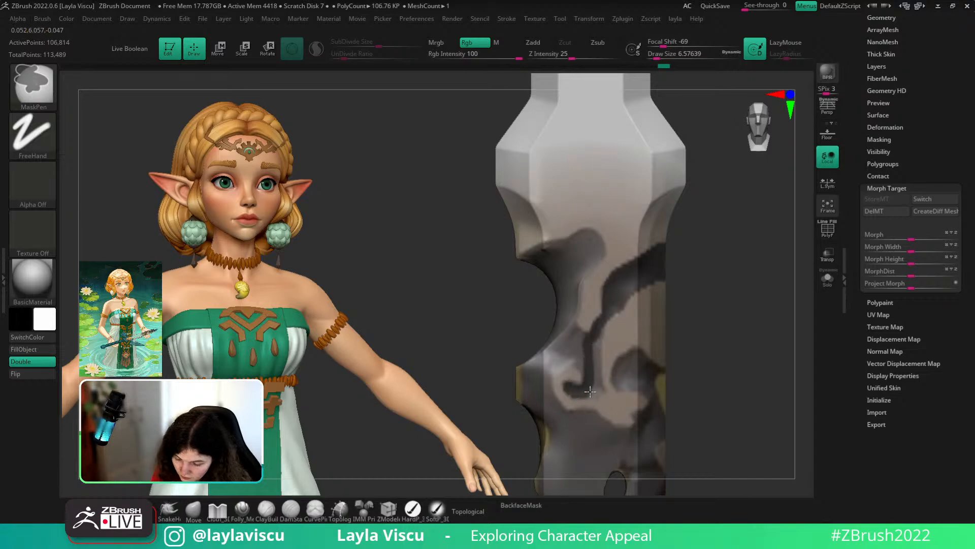
pyautogui.keyDown('ctrl'); pyautogui.moveTo(590, 391); pyautogui.dragTo(594, 346); pyautogui.keyUp('ctrl')
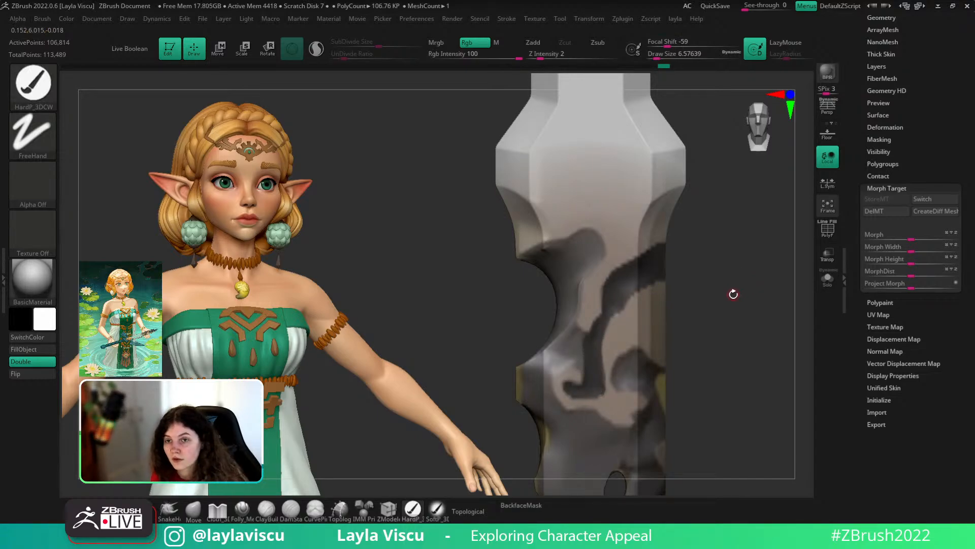
# - Extend the mask from the dark strip across the blade face toward the lower end of the large notch
pyautogui.keyDown('alt'); pyautogui.moveTo(732, 303); pyautogui.dragTo(751, 316); pyautogui.keyUp('alt')
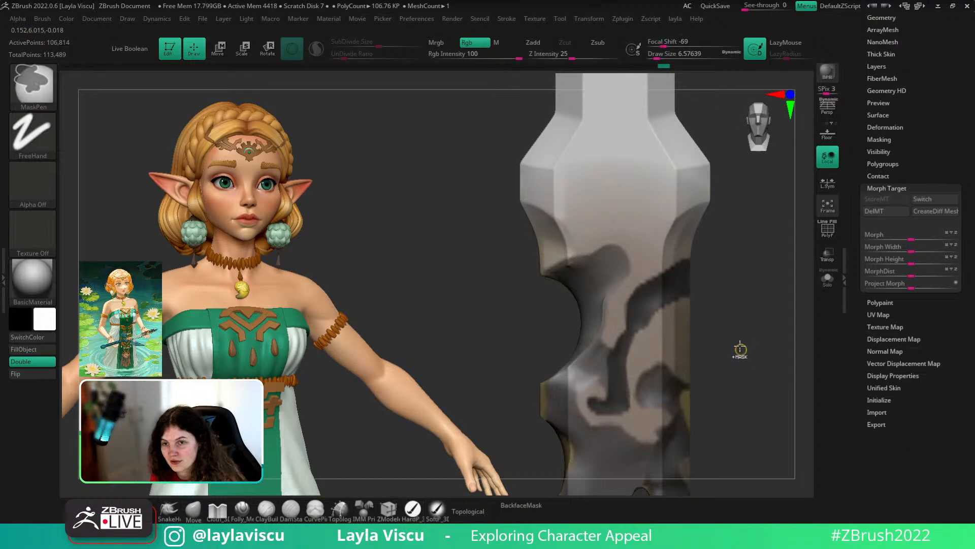
pyautogui.keyDown('ctrl'); pyautogui.moveTo(740, 349); pyautogui.dragTo(732, 308, button='right'); pyautogui.keyUp('ctrl')
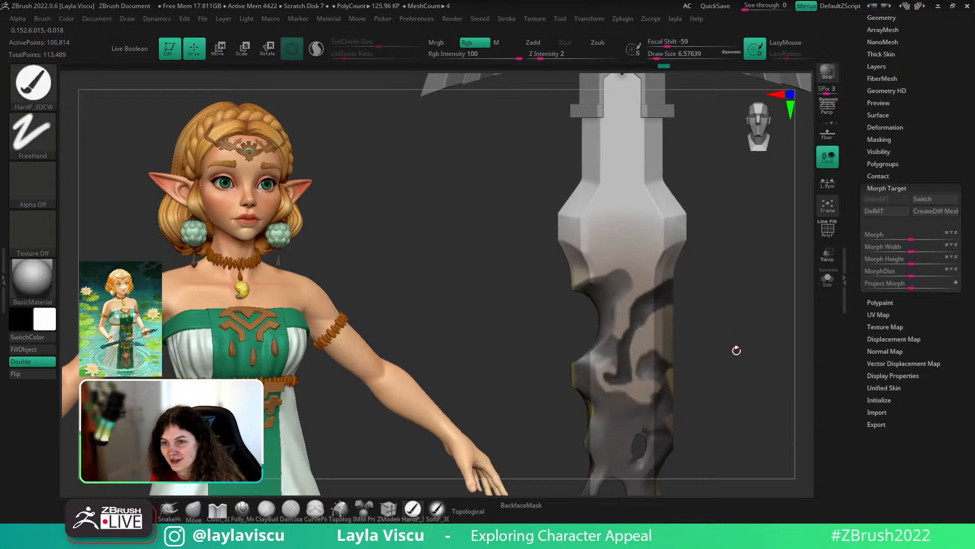
pyautogui.keyDown('alt'); pyautogui.moveTo(711, 350); pyautogui.dragTo(710, 281); pyautogui.keyUp('alt')
pyautogui.keyDown('ctrl'); pyautogui.moveTo(706, 283); pyautogui.dragTo(651, 322, button='right'); pyautogui.keyUp('ctrl')
pyautogui.moveTo(725, 300); pyautogui.dragTo(736, 300)
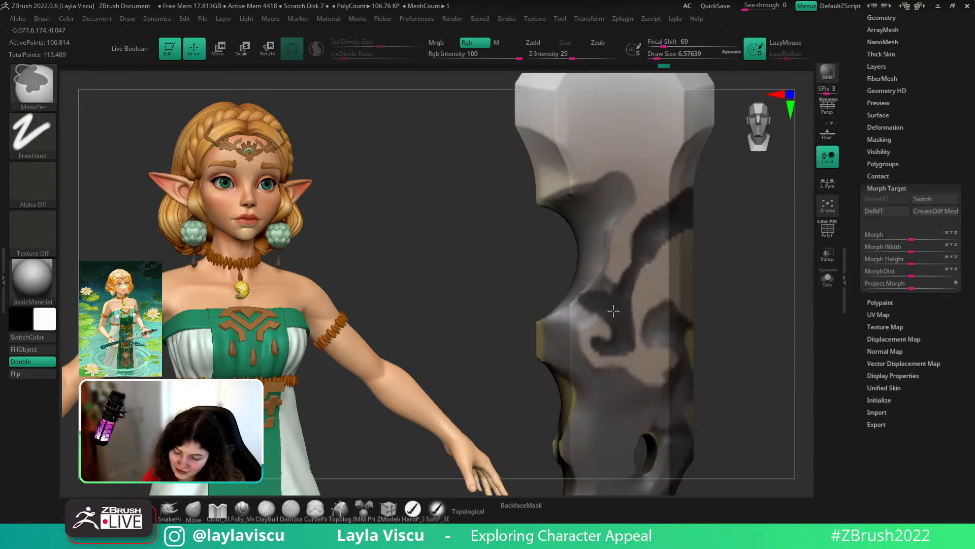
pyautogui.keyDown('shift'); pyautogui.moveTo(727, 269); pyautogui.dragTo(716, 267); pyautogui.keyUp('shift')
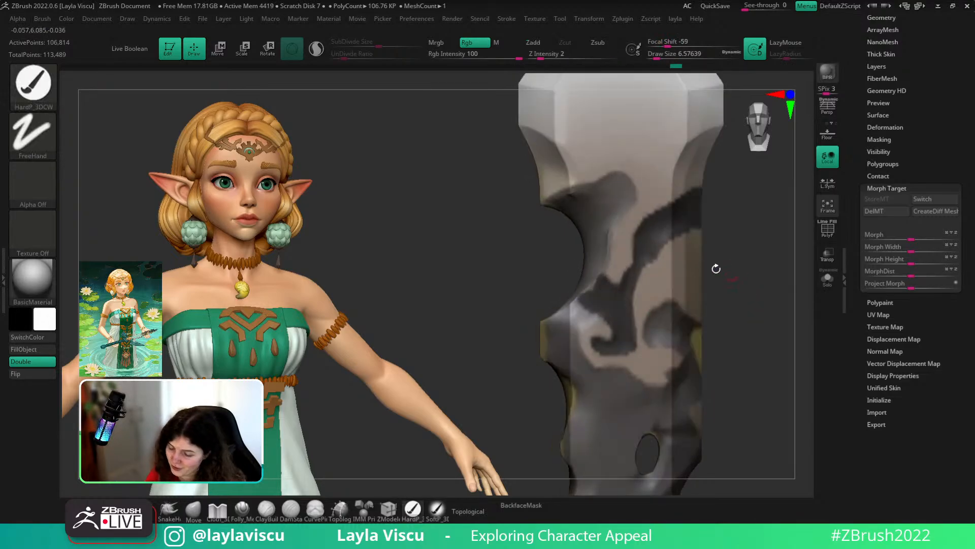
pyautogui.moveTo(757, 319)
pyautogui.keyDown('ctrl'); pyautogui.mouseDown(button='right')
pyautogui.moveTo(747, 298)
pyautogui.moveTo(740, 351)
pyautogui.mouseUp(button='right'); pyautogui.keyUp('ctrl')
pyautogui.moveTo(728, 306); pyautogui.dragTo(736, 310)
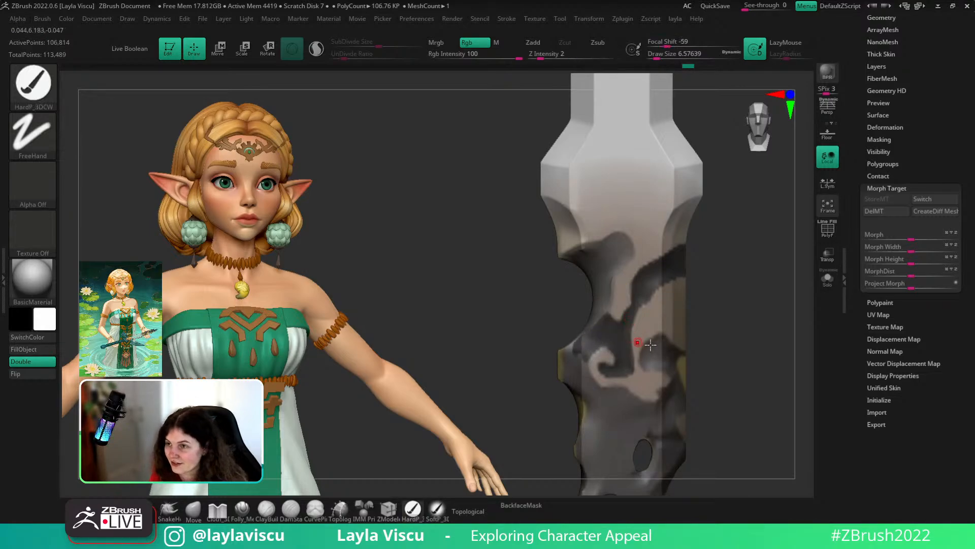
# - Enlarge the mask brush to about 18.5 and mask the blade's side edge just beneath the large notch
pyautogui.keyDown('alt'); pyautogui.moveTo(766, 312); pyautogui.dragTo(767, 262); pyautogui.keyUp('alt')
pyautogui.keyDown('ctrl'); pyautogui.moveTo(582, 317); pyautogui.dragTo(580, 300); pyautogui.keyUp('ctrl')
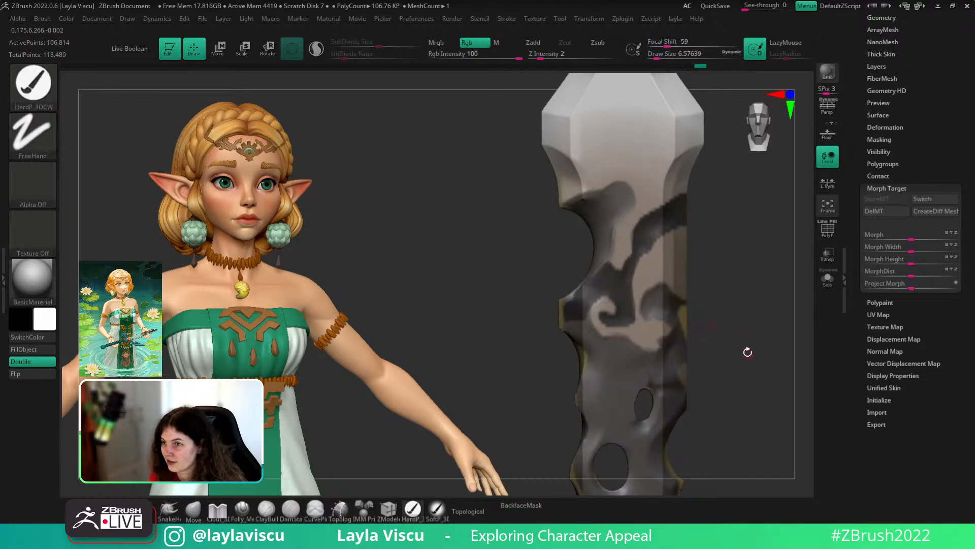
pyautogui.moveTo(719, 312); pyautogui.dragTo(708, 307)
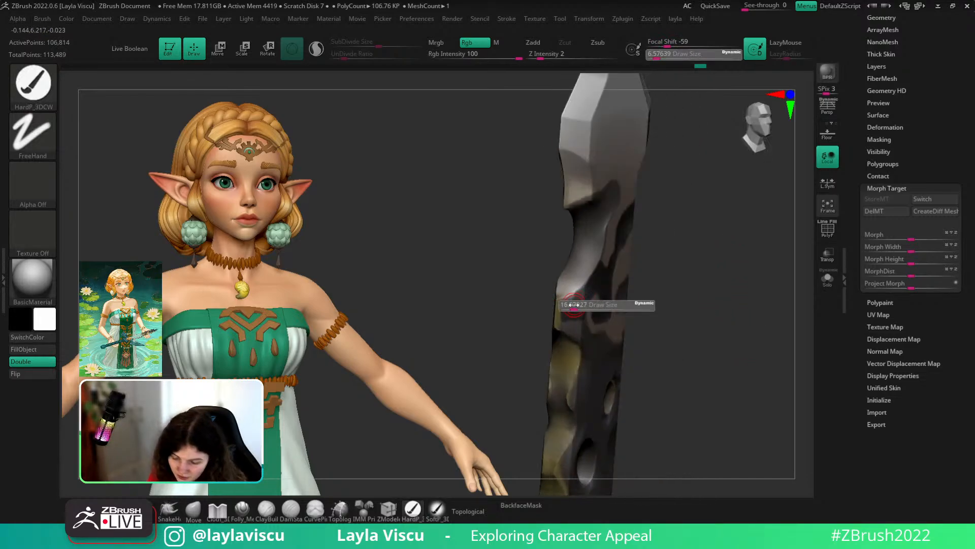
pyautogui.keyDown('ctrl'); pyautogui.moveTo(572, 317); pyautogui.dragTo(571, 286); pyautogui.keyUp('ctrl')
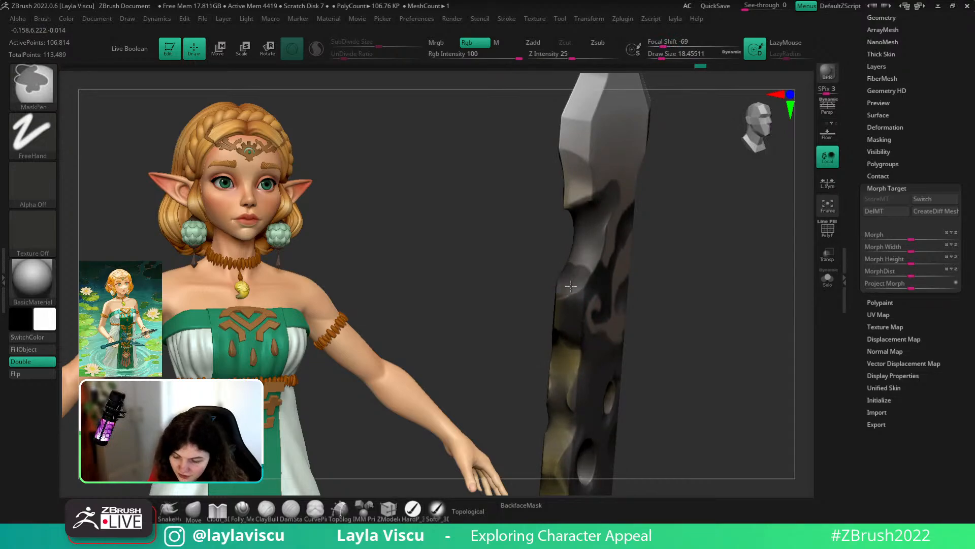
# - Reduce the draw size to about 5.75 and mask the narrow dark band along the inner side of the large notch
pyautogui.moveTo(711, 225); pyautogui.dragTo(698, 224)
pyautogui.press('s')
pyautogui.moveTo(601, 268); pyautogui.dragTo(596, 267)
pyautogui.keyDown('ctrl'); pyautogui.moveTo(590, 239); pyautogui.dragTo(599, 261); pyautogui.keyUp('ctrl')
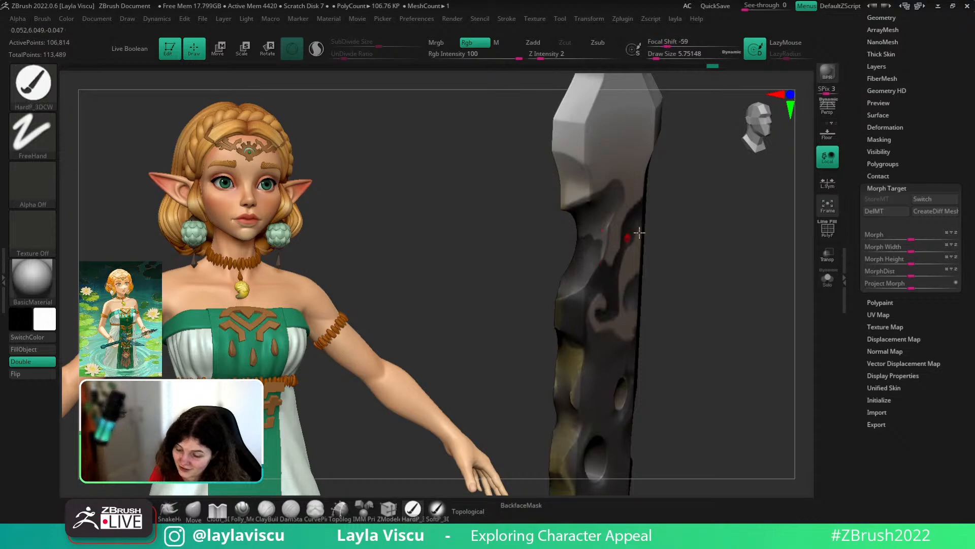
# - Fill the mask over the rounded dark patch above and beside the large notch
pyautogui.moveTo(714, 234); pyautogui.dragTo(684, 232)
pyautogui.keyDown('ctrl'); pyautogui.moveTo(760, 238); pyautogui.dragTo(764, 264, button='right'); pyautogui.keyUp('ctrl')
pyautogui.keyDown('shift'); pyautogui.moveTo(764, 263); pyautogui.dragTo(752, 263); pyautogui.keyUp('shift')
pyautogui.moveTo(612, 295)
pyautogui.keyDown('ctrl'); pyautogui.mouseDown()
pyautogui.moveTo(622, 223)
pyautogui.moveTo(645, 187)
pyautogui.moveTo(607, 162)
pyautogui.moveTo(541, 191)
pyautogui.moveTo(531, 218)
pyautogui.mouseUp(); pyautogui.keyUp('ctrl')
pyautogui.moveTo(621, 174)
pyautogui.keyDown('ctrl'); pyautogui.mouseDown()
pyautogui.moveTo(609, 190)
pyautogui.moveTo(638, 176)
pyautogui.moveTo(611, 250)
pyautogui.mouseUp(); pyautogui.keyUp('ctrl')
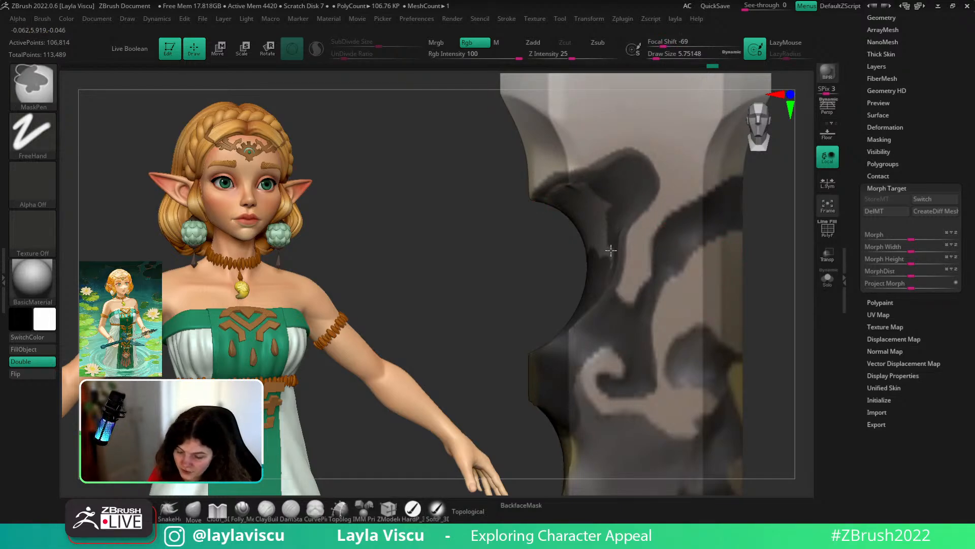
pyautogui.keyDown('ctrl'); pyautogui.moveTo(606, 203); pyautogui.dragTo(596, 257); pyautogui.keyUp('ctrl')
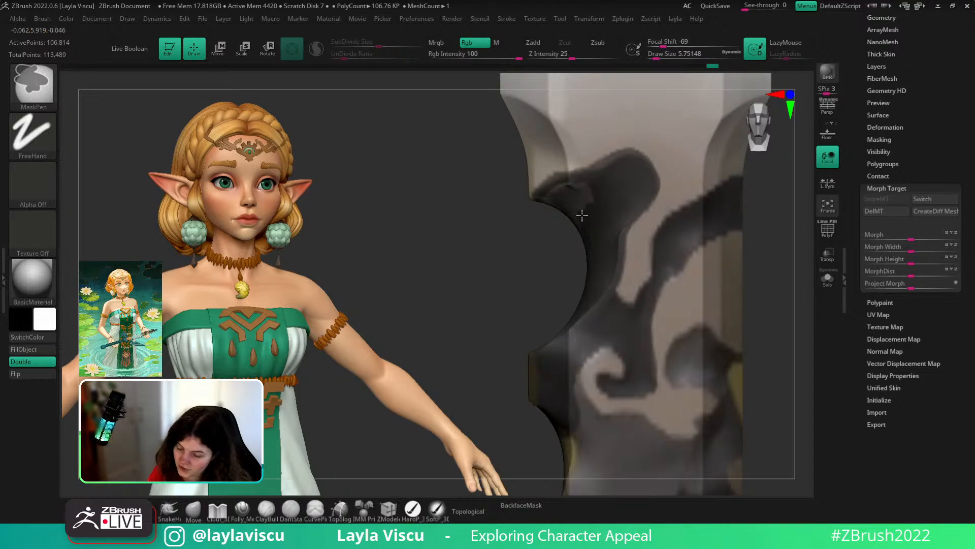
pyautogui.keyDown('ctrl'); pyautogui.moveTo(596, 198); pyautogui.dragTo(571, 203); pyautogui.keyUp('ctrl')
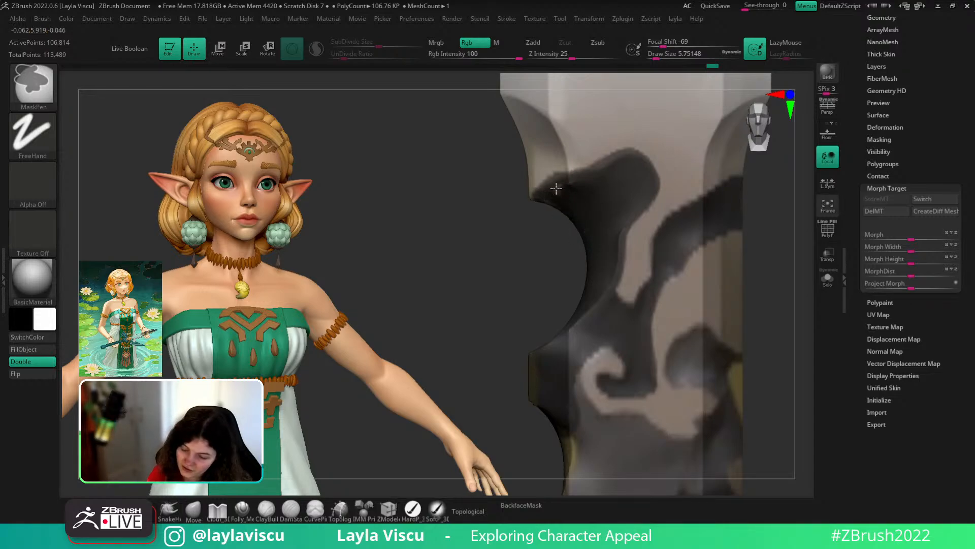
# - Clean up the mask's outline above the large notch and along the light strip by unmasking the excess
pyautogui.moveTo(776, 226); pyautogui.dragTo(584, 274)
pyautogui.keyDown('shift'); pyautogui.moveTo(766, 304); pyautogui.dragTo(751, 318); pyautogui.keyUp('shift')
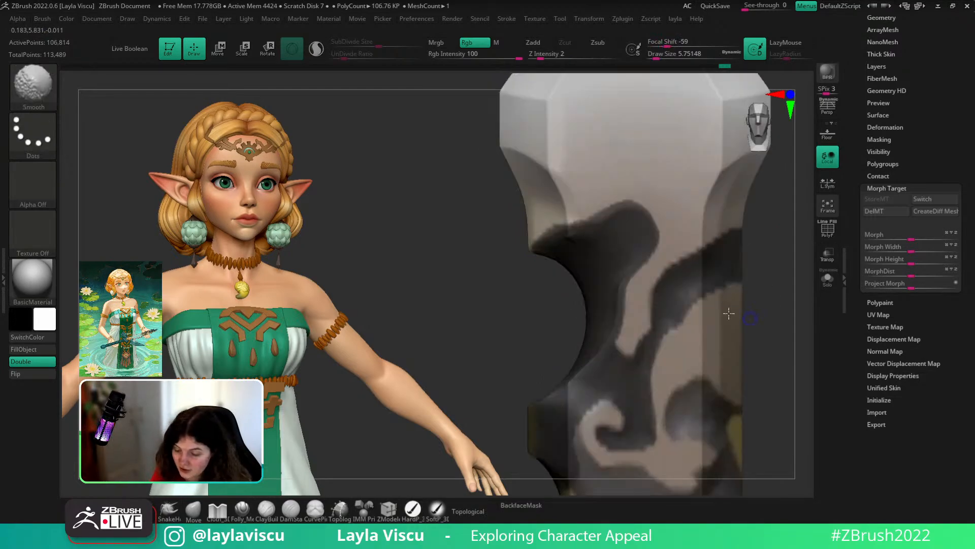
pyautogui.moveTo(526, 242)
pyautogui.keyDown('ctrl'); pyautogui.keyDown('alt'); pyautogui.mouseDown()
pyautogui.moveTo(567, 218)
pyautogui.moveTo(636, 201)
pyautogui.mouseUp(); pyautogui.keyUp('alt'); pyautogui.keyUp('ctrl')
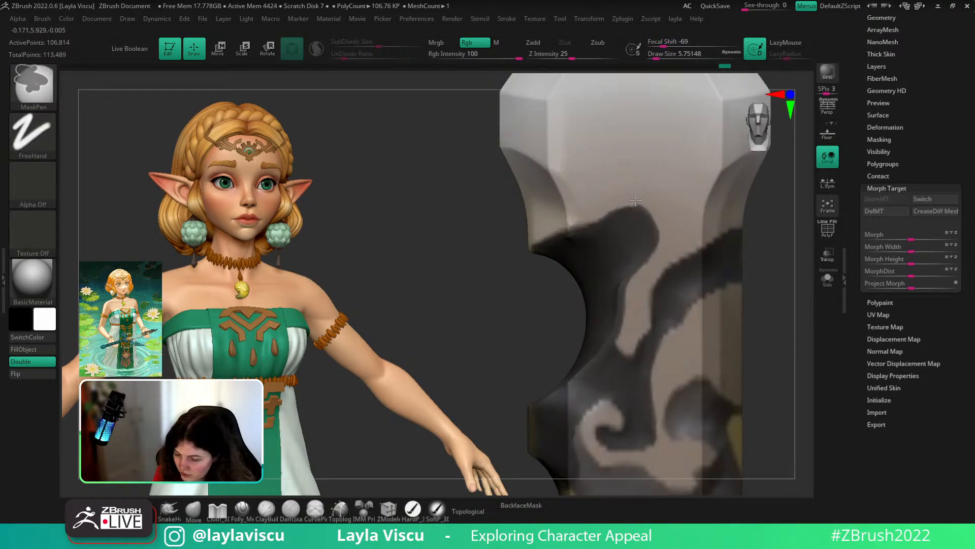
pyautogui.moveTo(656, 233)
pyautogui.keyDown('ctrl'); pyautogui.mouseDown(button='right')
pyautogui.moveTo(633, 146)
pyautogui.moveTo(658, 222)
pyautogui.mouseUp(button='right'); pyautogui.keyUp('ctrl')
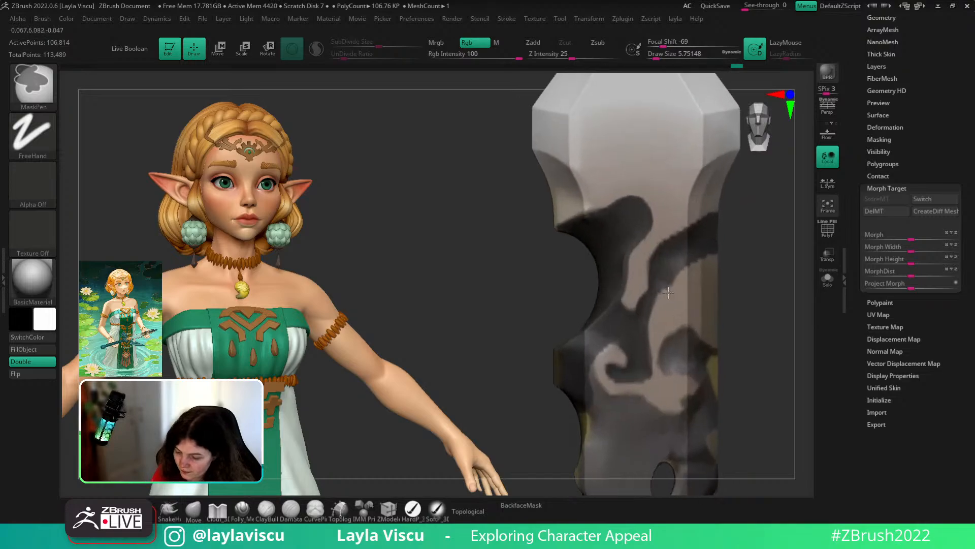
pyautogui.keyDown('alt'); pyautogui.moveTo(751, 307); pyautogui.dragTo(722, 314); pyautogui.keyUp('alt')
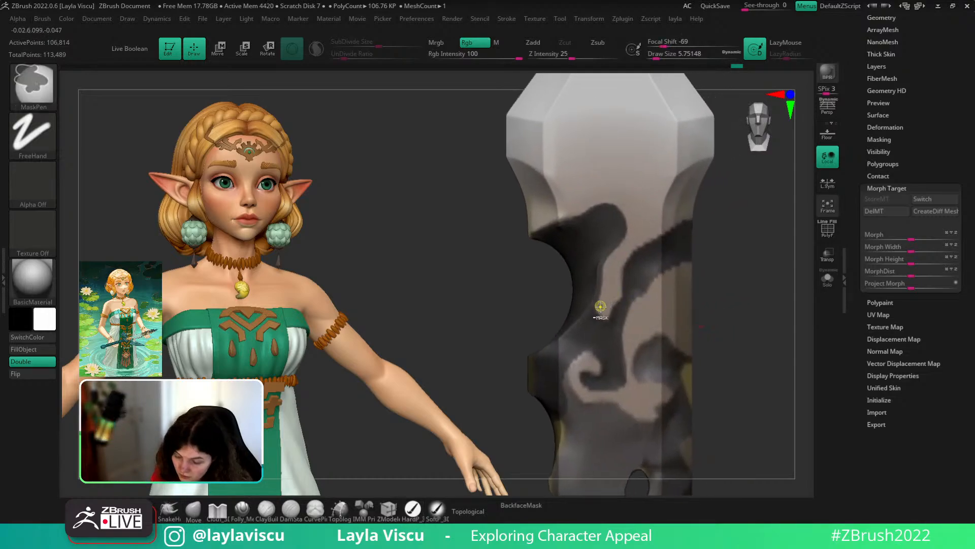
pyautogui.keyDown('ctrl'); pyautogui.keyDown('alt'); pyautogui.moveTo(610, 262); pyautogui.dragTo(608, 257); pyautogui.keyUp('alt'); pyautogui.keyUp('ctrl')
pyautogui.keyDown('ctrl'); pyautogui.moveTo(651, 216); pyautogui.dragTo(696, 229, button='right'); pyautogui.keyUp('ctrl')
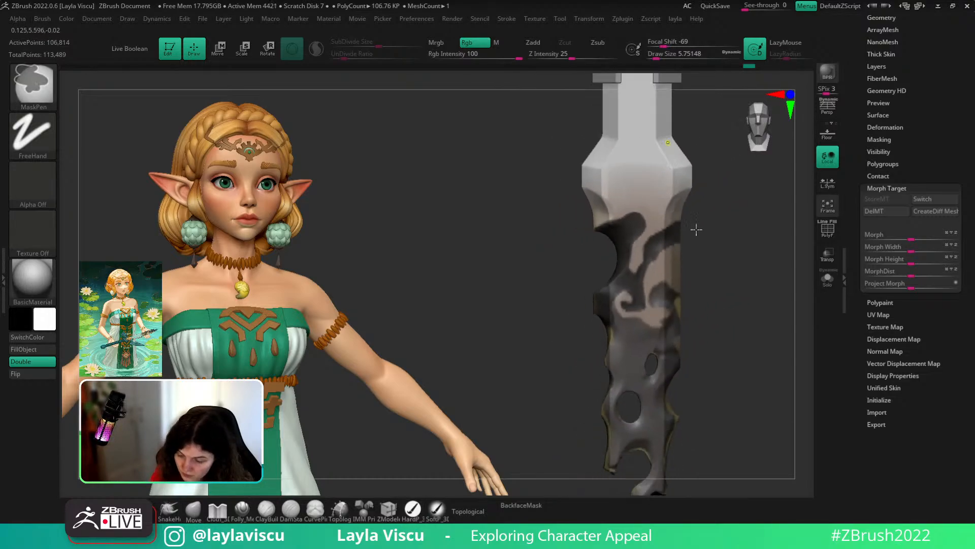
# - Mask the dark area between the curl's outer side and the blade's side edge beneath the large notch
pyautogui.keyDown('alt'); pyautogui.moveTo(727, 300); pyautogui.dragTo(692, 255); pyautogui.keyUp('alt')
pyautogui.keyDown('ctrl'); pyautogui.moveTo(605, 240); pyautogui.dragTo(608, 300, button='right'); pyautogui.keyUp('ctrl')
pyautogui.keyDown('ctrl'); pyautogui.moveTo(580, 278); pyautogui.dragTo(562, 243); pyautogui.keyUp('ctrl')
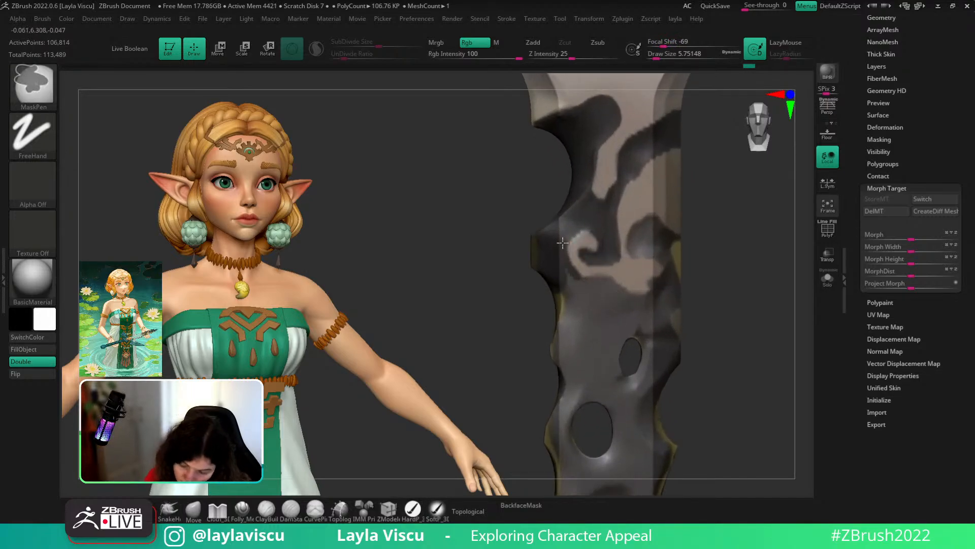
pyautogui.keyDown('ctrl'); pyautogui.moveTo(561, 292); pyautogui.dragTo(514, 275); pyautogui.keyUp('ctrl')
pyautogui.keyDown('shift'); pyautogui.moveTo(719, 278); pyautogui.dragTo(725, 279); pyautogui.keyUp('shift')
# - Enlarge the mask brush to about 25 and mask the dark area below the curl along the blade's scalloped side edge
pyautogui.press('s')
pyautogui.moveTo(563, 301)
pyautogui.mouseDown()
pyautogui.moveTo(575, 302)
pyautogui.moveTo(579, 359)
pyautogui.mouseUp()
pyautogui.moveTo(711, 281); pyautogui.dragTo(603, 324)
pyautogui.press('s')
pyautogui.moveTo(551, 346); pyautogui.dragTo(545, 346)
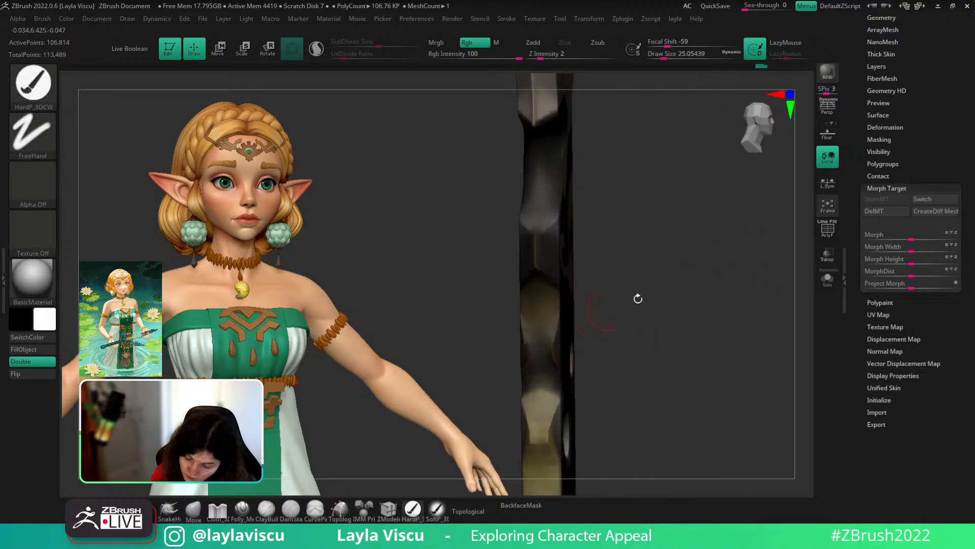
pyautogui.keyDown('shift'); pyautogui.moveTo(639, 298); pyautogui.dragTo(756, 314); pyautogui.keyUp('shift')
pyautogui.keyDown('ctrl'); pyautogui.moveTo(745, 308); pyautogui.dragTo(695, 228, button='right'); pyautogui.keyUp('ctrl')
pyautogui.moveTo(688, 249); pyautogui.dragTo(725, 314)
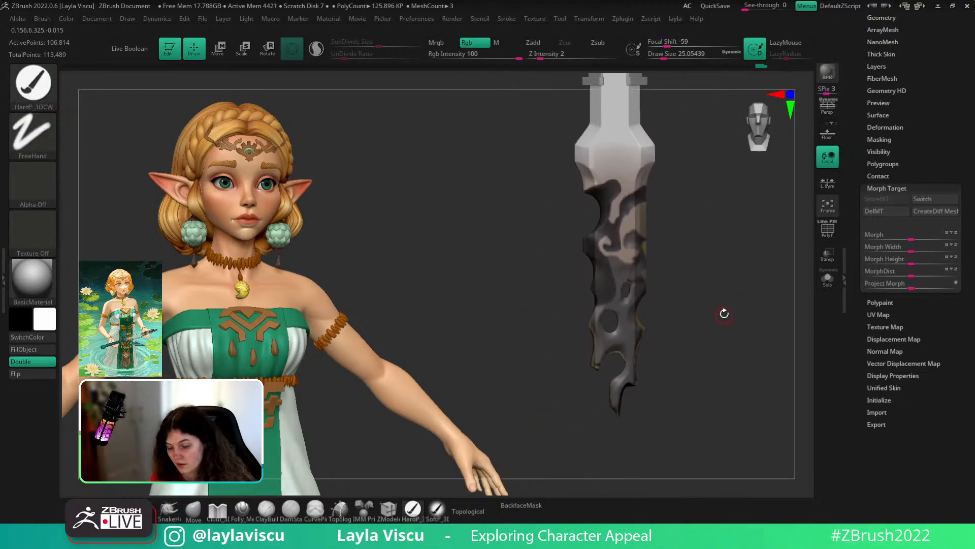
# - Reduce the draw size to about 8.4 and mask the hooked dark patch reaching the blade's edge opposite the large notch
pyautogui.keyDown('alt'); pyautogui.moveTo(702, 263); pyautogui.dragTo(704, 304, button='right'); pyautogui.keyUp('alt')
pyautogui.keyDown('ctrl'); pyautogui.moveTo(704, 305); pyautogui.dragTo(671, 384, button='right'); pyautogui.keyUp('ctrl')
pyautogui.press('s')
pyautogui.moveTo(624, 287); pyautogui.dragTo(624, 287)
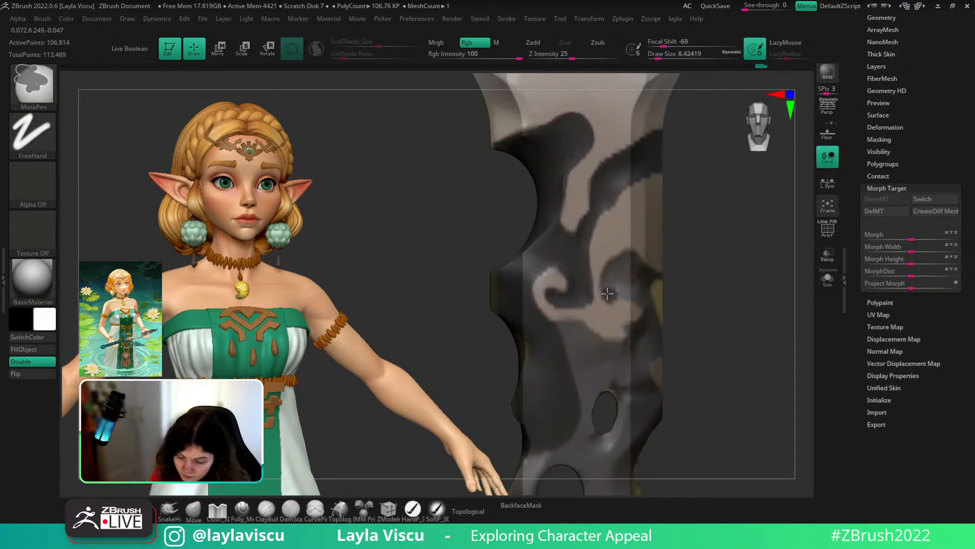
pyautogui.moveTo(641, 255); pyautogui.dragTo(635, 266, button='right')
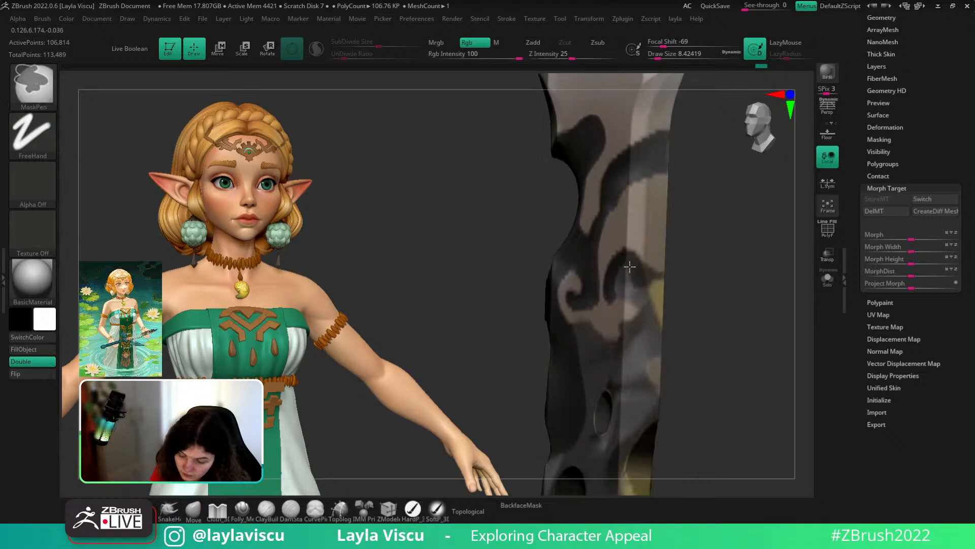
pyautogui.moveTo(630, 267); pyautogui.dragTo(631, 285)
pyautogui.moveTo(713, 263); pyautogui.dragTo(711, 271, button='right')
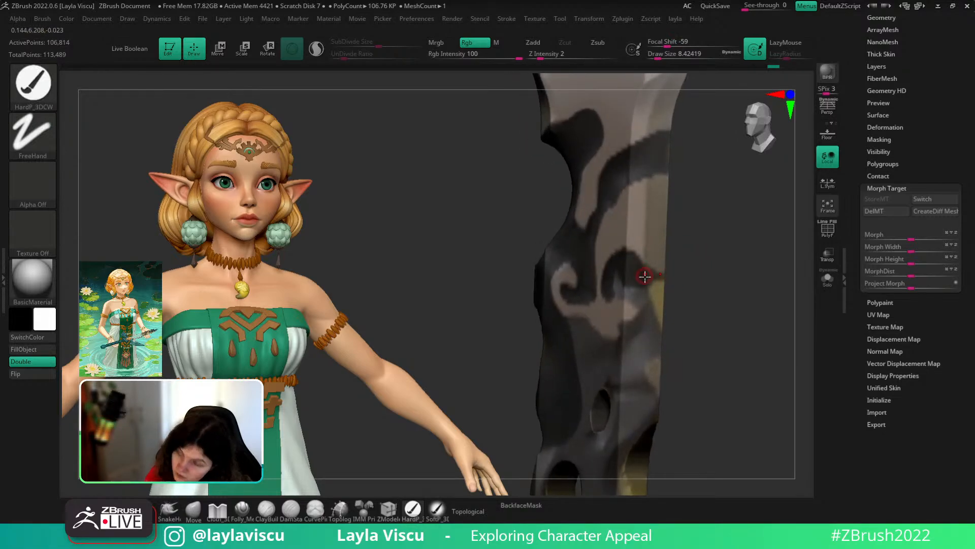
pyautogui.press('ctrl')
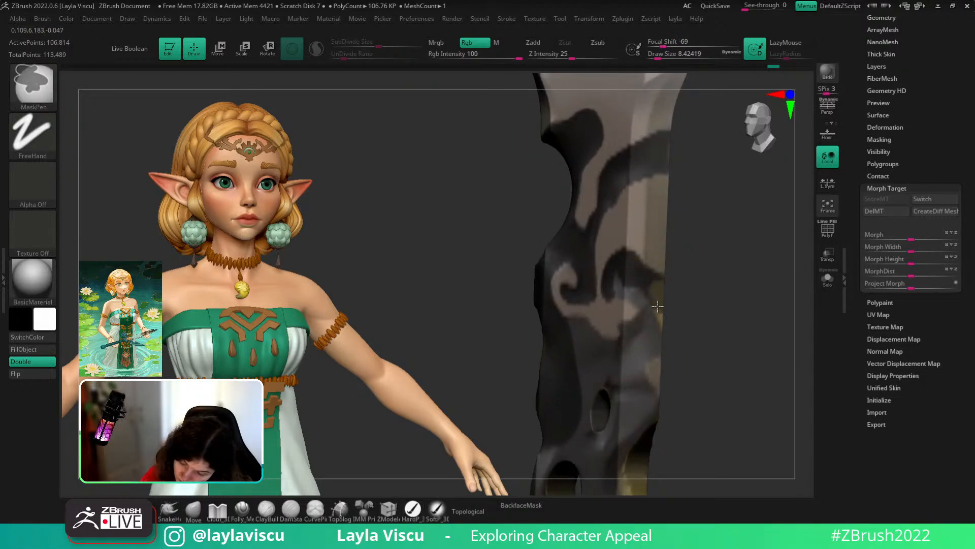
pyautogui.keyDown('ctrl'); pyautogui.moveTo(658, 306); pyautogui.dragTo(640, 293); pyautogui.keyUp('ctrl')
pyautogui.moveTo(717, 288)
pyautogui.mouseDown()
pyautogui.moveTo(733, 294)
pyautogui.moveTo(726, 325)
pyautogui.moveTo(736, 283)
pyautogui.mouseUp()
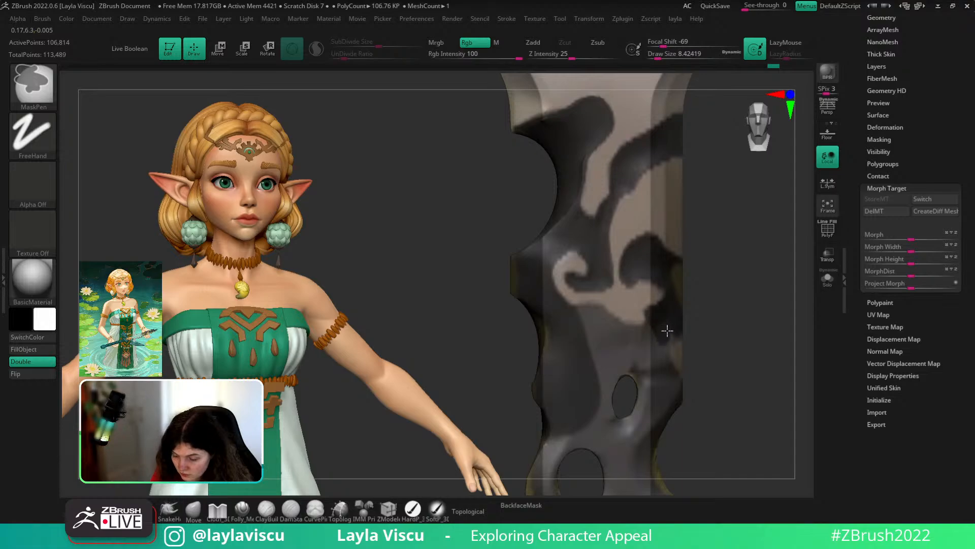
# - Extend the mask down the edge opposite the large notch and beneath the end of the light strip
pyautogui.keyDown('alt'); pyautogui.moveTo(705, 319); pyautogui.dragTo(701, 273); pyautogui.keyUp('alt')
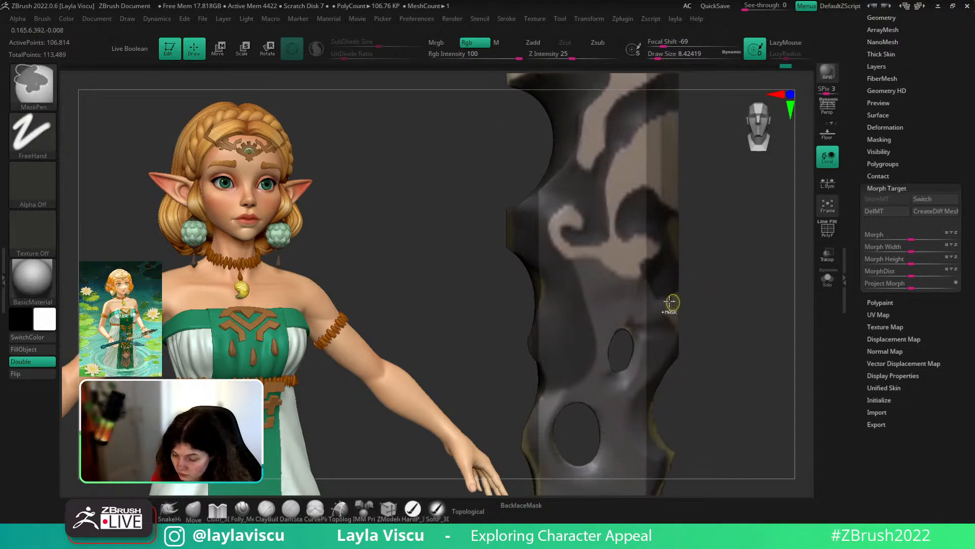
pyautogui.moveTo(662, 301)
pyautogui.keyDown('ctrl'); pyautogui.mouseDown()
pyautogui.moveTo(680, 347)
pyautogui.moveTo(707, 325)
pyautogui.mouseUp(); pyautogui.keyUp('ctrl')
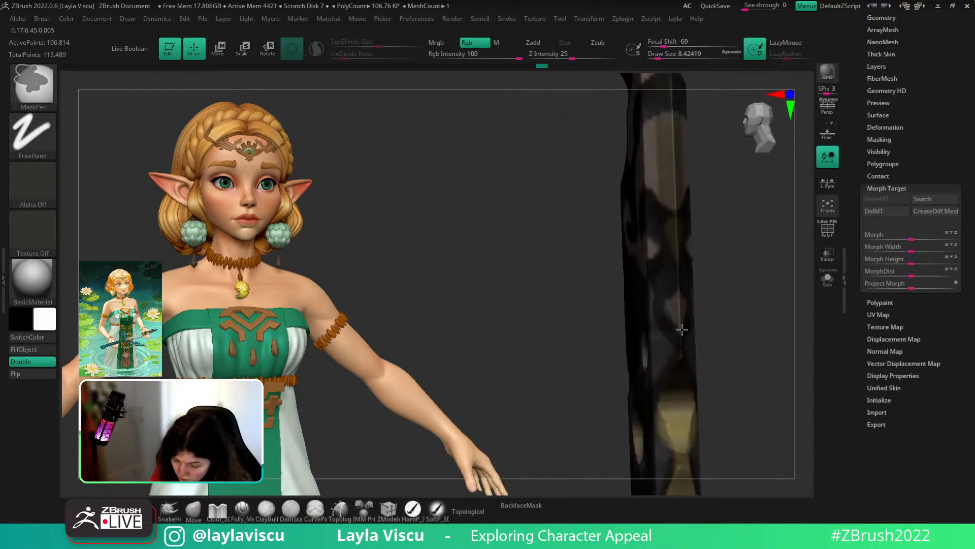
pyautogui.keyDown('shift'); pyautogui.moveTo(748, 276); pyautogui.dragTo(756, 312); pyautogui.keyUp('shift')
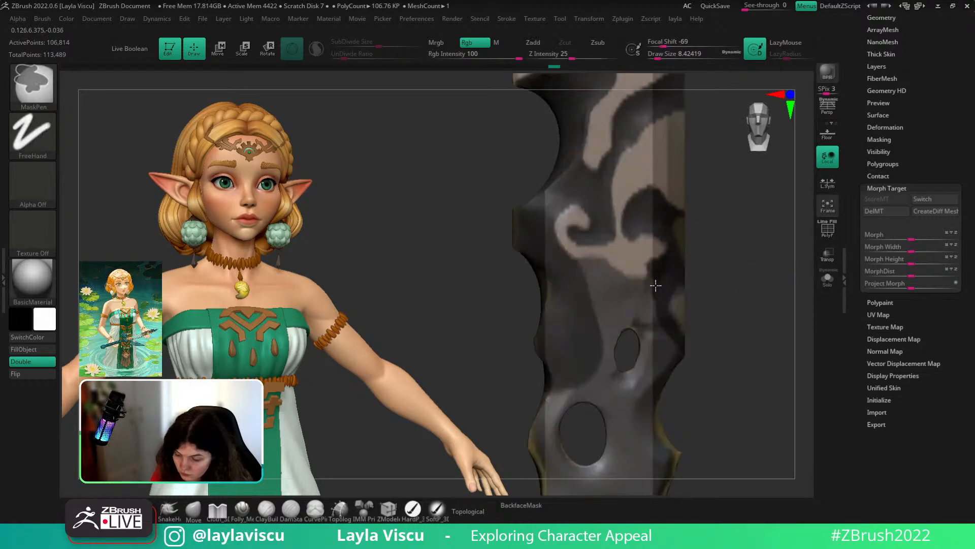
pyautogui.moveTo(648, 286)
pyautogui.keyDown('ctrl'); pyautogui.mouseDown()
pyautogui.moveTo(608, 272)
pyautogui.moveTo(596, 292)
pyautogui.moveTo(610, 285)
pyautogui.moveTo(642, 313)
pyautogui.mouseUp(); pyautogui.keyUp('ctrl')
# - Mask the remaining dark area down to the two holes, working with draw sizes of about 25, 15.5 and 7.5
pyautogui.keyDown('ctrl'); pyautogui.moveTo(664, 306); pyautogui.dragTo(646, 321, button='right'); pyautogui.keyUp('ctrl')
pyautogui.press('s')
pyautogui.moveTo(648, 320)
pyautogui.mouseDown()
pyautogui.moveTo(633, 303)
pyautogui.moveTo(614, 351)
pyautogui.mouseUp()
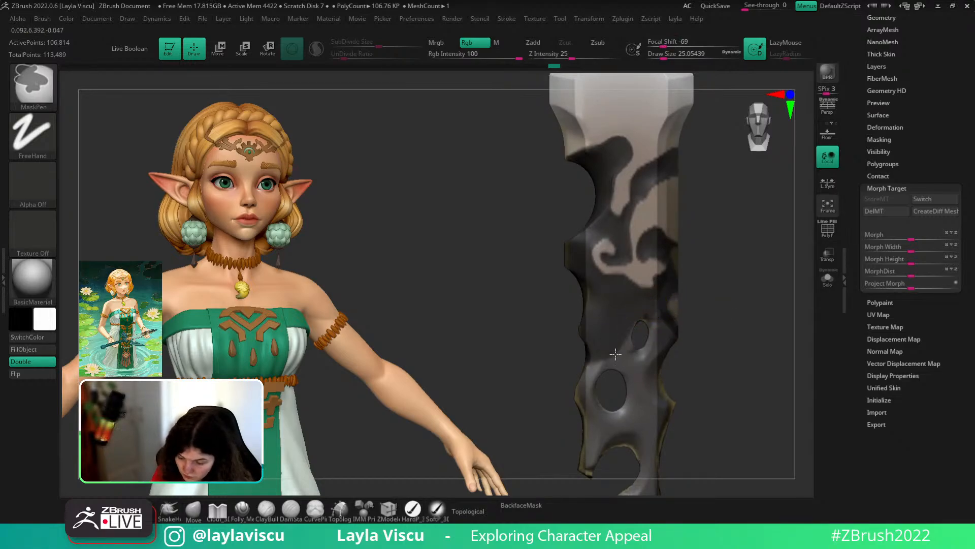
pyautogui.keyDown('alt'); pyautogui.moveTo(722, 324); pyautogui.dragTo(735, 252, button='right'); pyautogui.keyUp('alt')
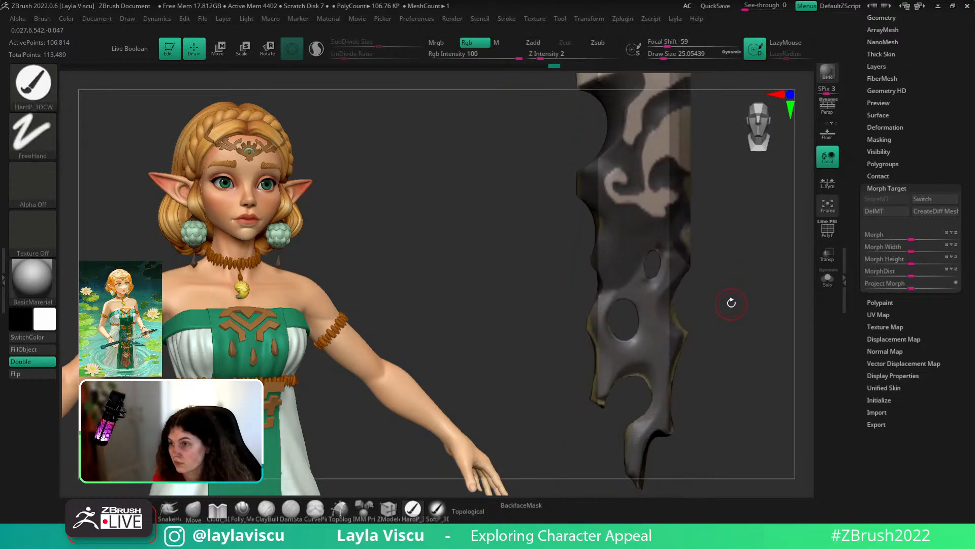
pyautogui.keyDown('alt'); pyautogui.moveTo(732, 303); pyautogui.dragTo(729, 329, button='right'); pyautogui.keyUp('alt')
pyautogui.keyDown('ctrl'); pyautogui.moveTo(683, 297); pyautogui.dragTo(680, 314, button='right'); pyautogui.keyUp('ctrl')
pyautogui.moveTo(655, 286)
pyautogui.keyDown('ctrl'); pyautogui.mouseDown()
pyautogui.moveTo(670, 313)
pyautogui.moveTo(671, 295)
pyautogui.mouseUp(); pyautogui.keyUp('ctrl')
pyautogui.moveTo(724, 308); pyautogui.dragTo(701, 305, button='right')
pyautogui.keyDown('ctrl'); pyautogui.moveTo(697, 301); pyautogui.dragTo(680, 355); pyautogui.keyUp('ctrl')
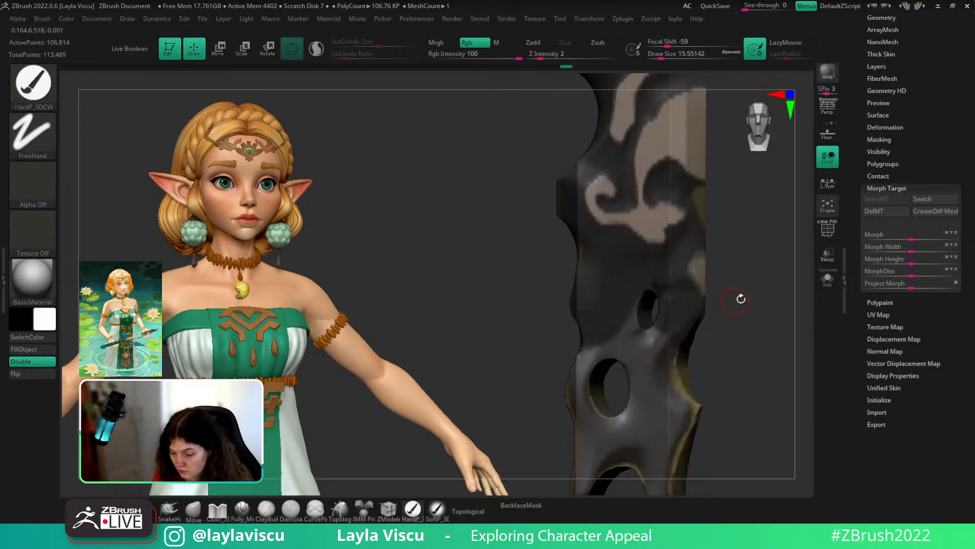
pyautogui.moveTo(741, 299); pyautogui.dragTo(746, 299, button='right')
pyautogui.press('s')
pyautogui.moveTo(712, 277); pyautogui.dragTo(704, 288)
# - Examine the masked damage pattern on the blade, both close up with the polyframe shown and from farther away
pyautogui.keyDown('alt'); pyautogui.moveTo(751, 284); pyautogui.dragTo(759, 351, button='right'); pyautogui.keyUp('alt')
pyautogui.keyDown('shift'); pyautogui.moveTo(759, 338); pyautogui.dragTo(756, 372, button='right'); pyautogui.keyUp('shift')
pyautogui.hotkey('shift', 'f')
pyautogui.hotkey('shift', 'f')
pyautogui.hotkey('shift', 'f')
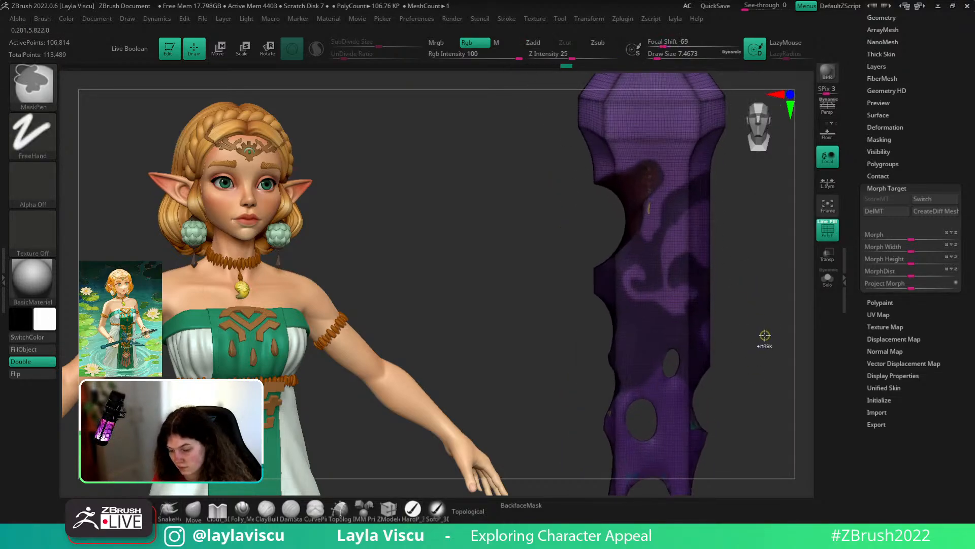
pyautogui.hotkey('shift', 'f')
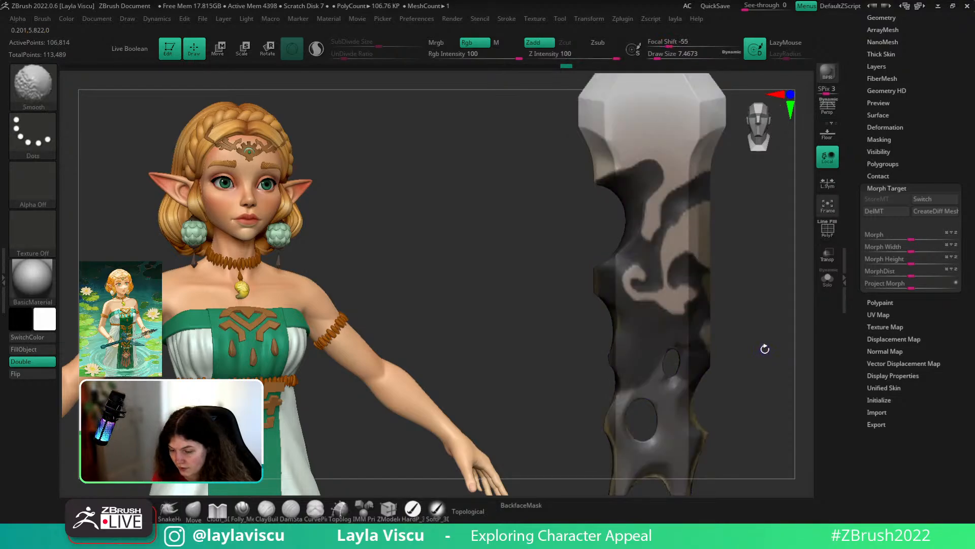
pyautogui.moveTo(765, 350)
pyautogui.keyDown('ctrl'); pyautogui.mouseDown(button='right')
pyautogui.moveTo(767, 303)
pyautogui.moveTo(746, 320)
pyautogui.moveTo(745, 310)
pyautogui.mouseUp(button='right'); pyautogui.keyUp('ctrl')
pyautogui.keyDown('alt'); pyautogui.moveTo(745, 324); pyautogui.dragTo(706, 306, button='right'); pyautogui.keyUp('alt')
pyautogui.keyDown('ctrl'); pyautogui.moveTo(669, 270); pyautogui.dragTo(681, 301, button='right'); pyautogui.keyUp('ctrl')
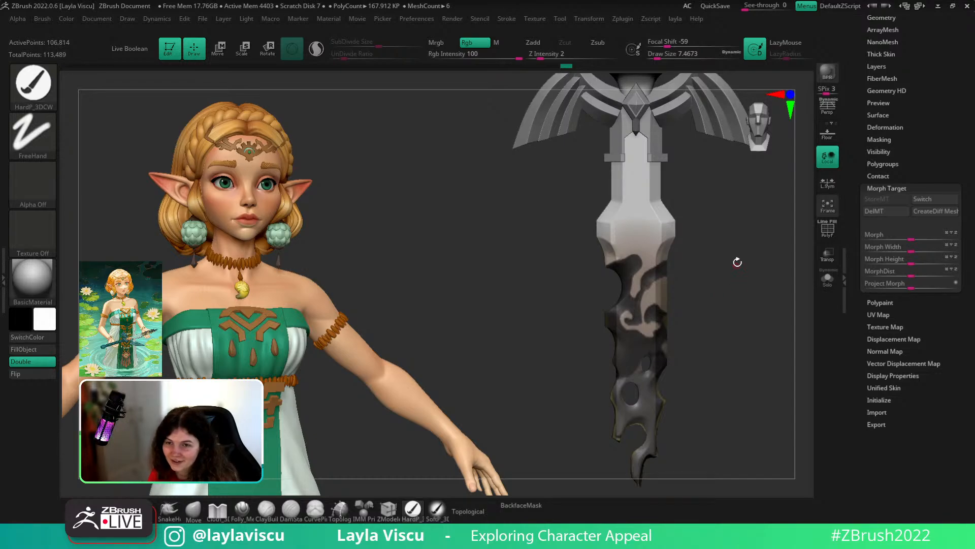
pyautogui.press('ctrl')
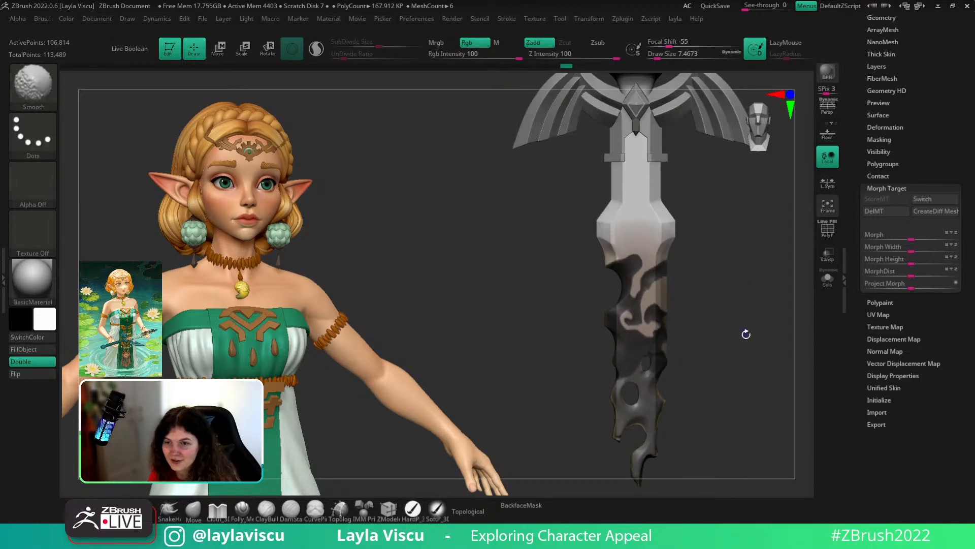
pyautogui.moveTo(748, 357)
pyautogui.keyDown('ctrl'); pyautogui.mouseDown(button='right')
pyautogui.moveTo(735, 321)
pyautogui.moveTo(723, 329)
pyautogui.mouseUp(button='right'); pyautogui.keyUp('ctrl')
pyautogui.keyDown('ctrl'); pyautogui.moveTo(643, 342); pyautogui.dragTo(675, 392, button='right'); pyautogui.keyUp('ctrl')
pyautogui.keyDown('ctrl'); pyautogui.moveTo(652, 295); pyautogui.dragTo(647, 295, button='right'); pyautogui.keyUp('ctrl')
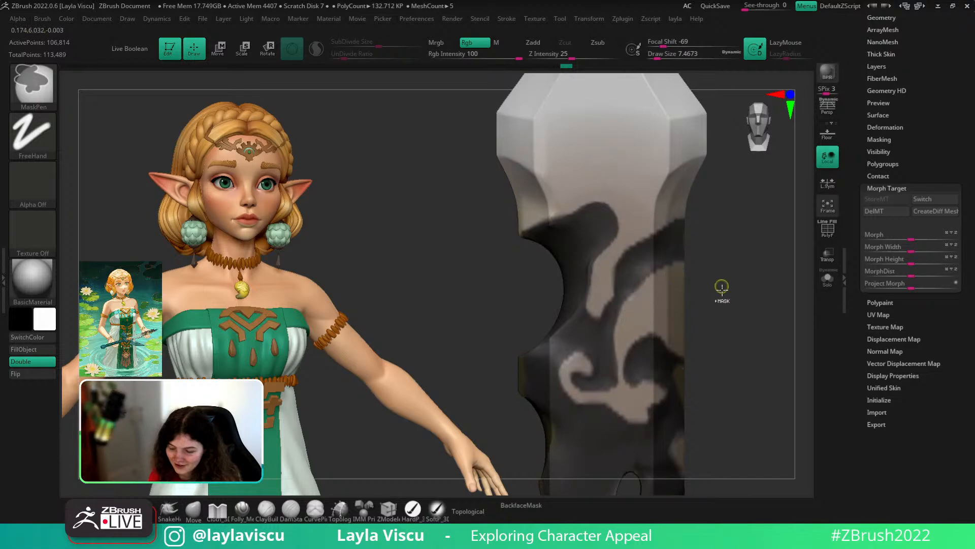
pyautogui.keyDown('ctrl'); pyautogui.moveTo(722, 286); pyautogui.dragTo(698, 244, button='right'); pyautogui.keyUp('ctrl')
pyautogui.keyDown('ctrl'); pyautogui.moveTo(700, 325); pyautogui.dragTo(695, 273, button='right'); pyautogui.keyUp('ctrl')
pyautogui.keyDown('ctrl'); pyautogui.moveTo(694, 324); pyautogui.dragTo(675, 313, button='right'); pyautogui.keyUp('ctrl')
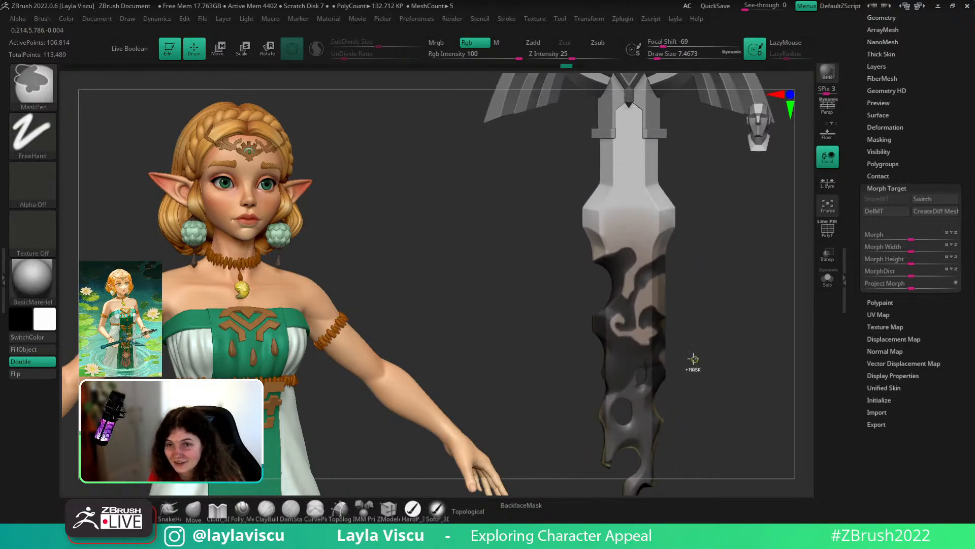
# - Invert the blade's mask so only the damage pattern can be sculpted, and choose the ClayBuildup brush
pyautogui.keyDown('ctrl'); pyautogui.click(731, 291); pyautogui.keyUp('ctrl')
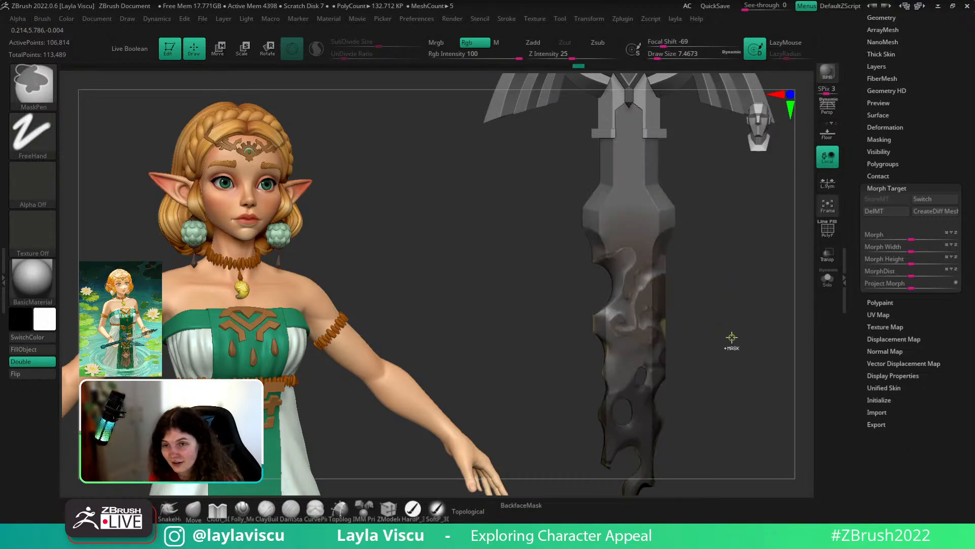
pyautogui.keyDown('ctrl'); pyautogui.moveTo(731, 337); pyautogui.dragTo(730, 298, button='right'); pyautogui.keyUp('ctrl')
pyautogui.keyDown('alt'); pyautogui.moveTo(688, 323); pyautogui.dragTo(682, 295, button='right'); pyautogui.keyUp('alt')
pyautogui.moveTo(681, 294)
pyautogui.keyDown('ctrl'); pyautogui.mouseDown(button='right')
pyautogui.moveTo(651, 322)
pyautogui.moveTo(683, 336)
pyautogui.mouseUp(button='right'); pyautogui.keyUp('ctrl')
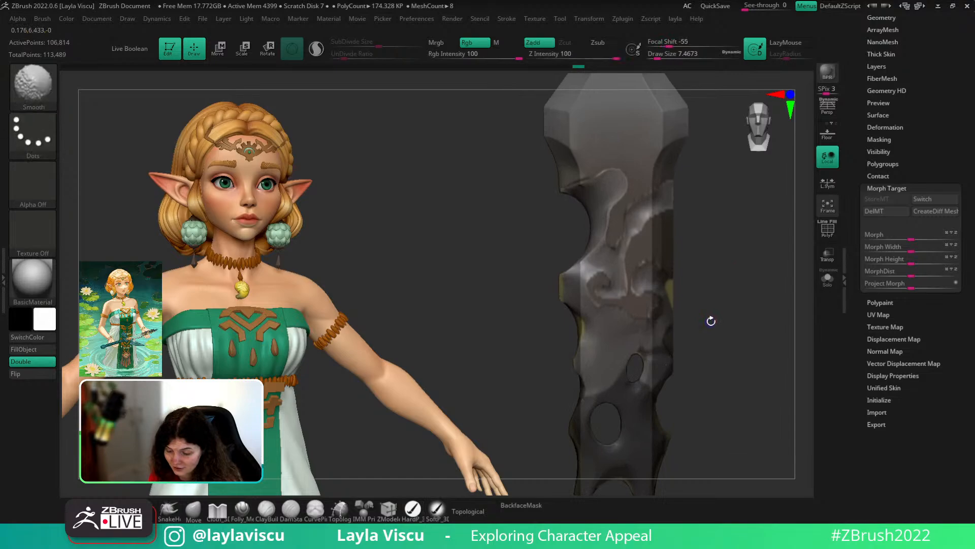
pyautogui.hotkey('shift', 'f')
pyautogui.hotkey('shift', 'f')
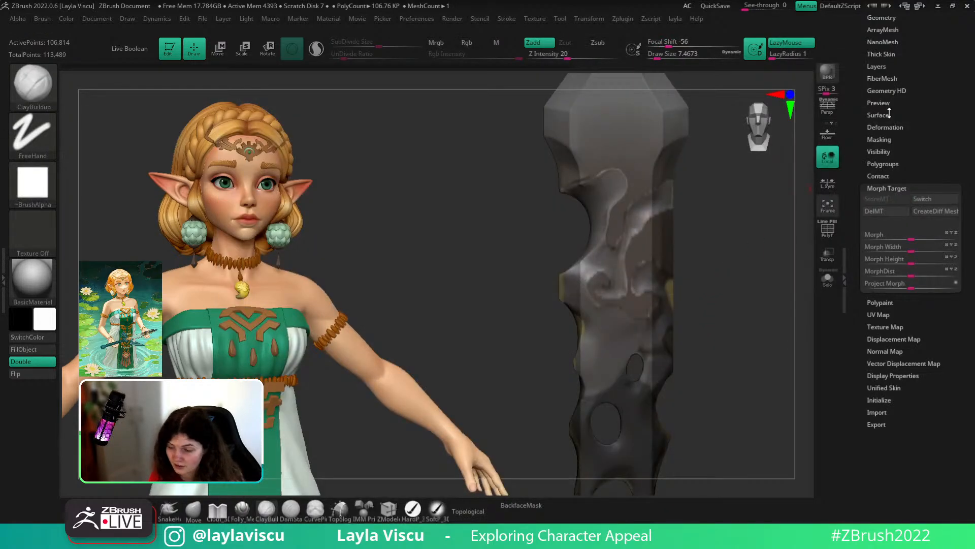
# - Turn off the polypaint display of the blade subtool PM3D_Plane3D2_1
pyautogui.moveTo(889, 113); pyautogui.dragTo(891, 273)
pyautogui.click(884, 166)
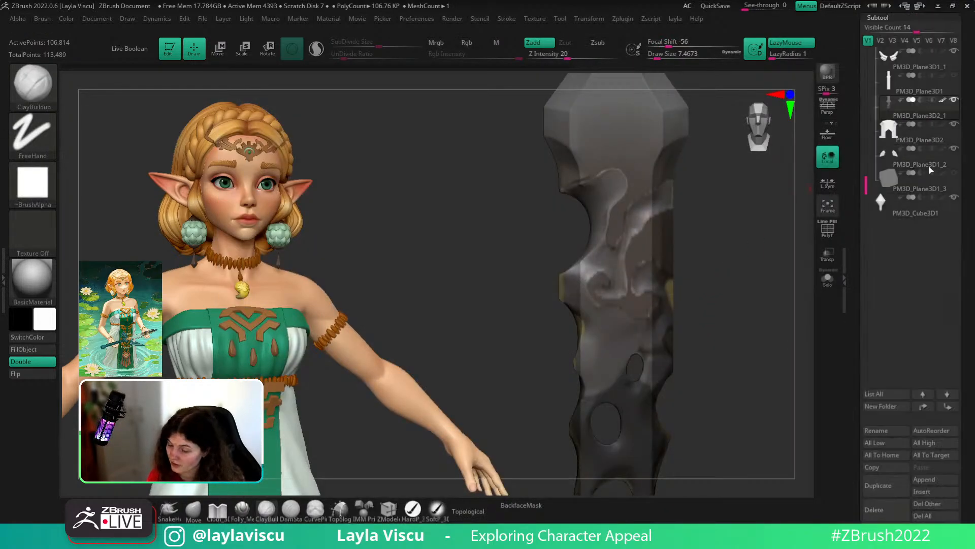
pyautogui.click(943, 103)
pyautogui.keyDown('alt'); pyautogui.moveTo(732, 267); pyautogui.dragTo(736, 303); pyautogui.keyUp('alt')
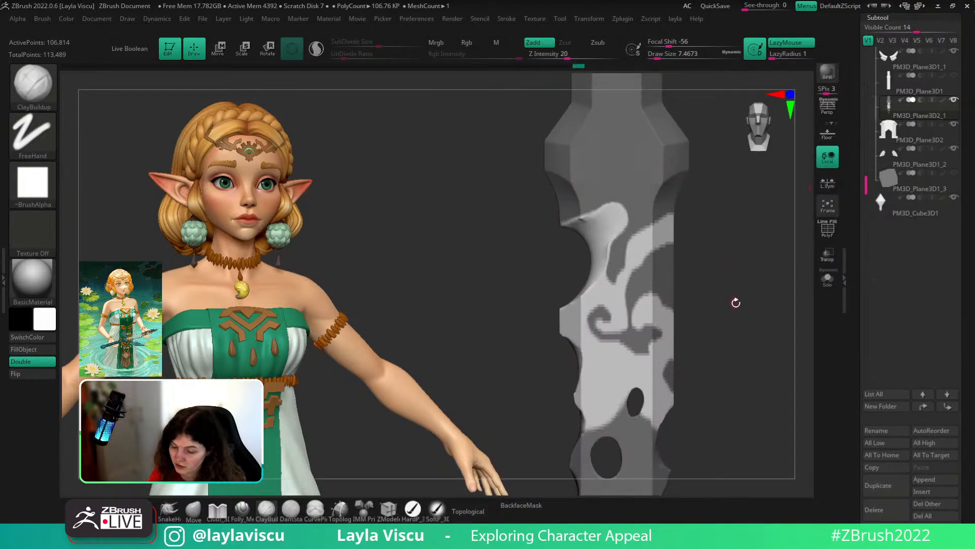
# - Blur and sharpen the outline of the damage pattern's mask, and leave the pattern itself unmasked
pyautogui.keyDown('ctrl'); pyautogui.click(654, 359); pyautogui.keyUp('ctrl')
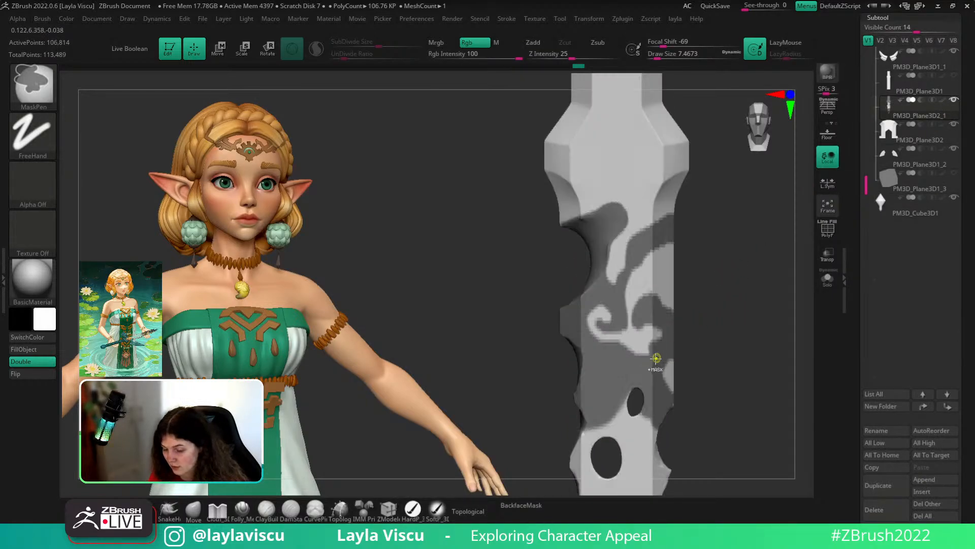
pyautogui.keyDown('ctrl'); pyautogui.click(655, 359); pyautogui.keyUp('ctrl')
pyautogui.keyDown('ctrl'); pyautogui.click(659, 359); pyautogui.keyUp('ctrl')
pyautogui.keyDown('ctrl'); pyautogui.keyDown('alt'); pyautogui.click(664, 354); pyautogui.keyUp('alt'); pyautogui.keyUp('ctrl')
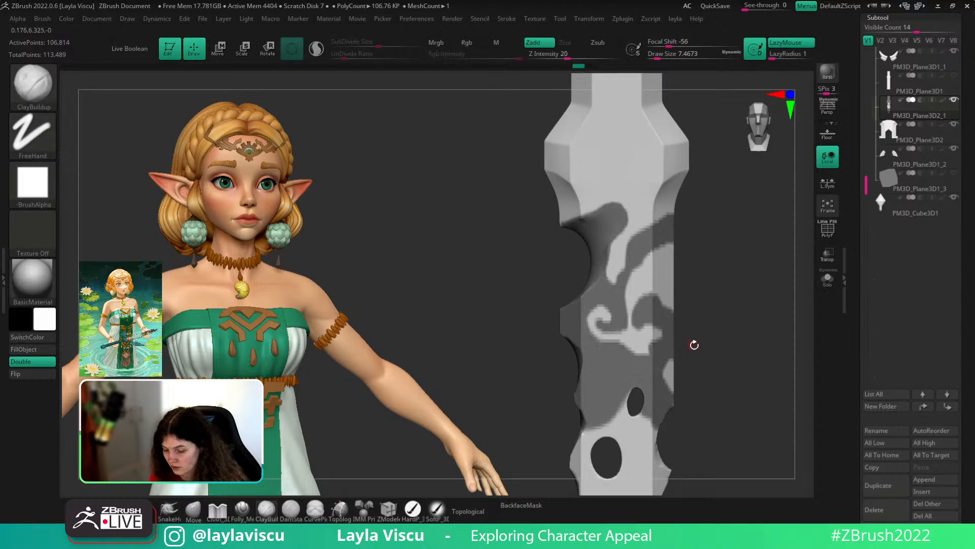
pyautogui.scroll(-5, 968, 208)
pyautogui.keyDown('ctrl'); pyautogui.click(762, 331); pyautogui.keyUp('ctrl')
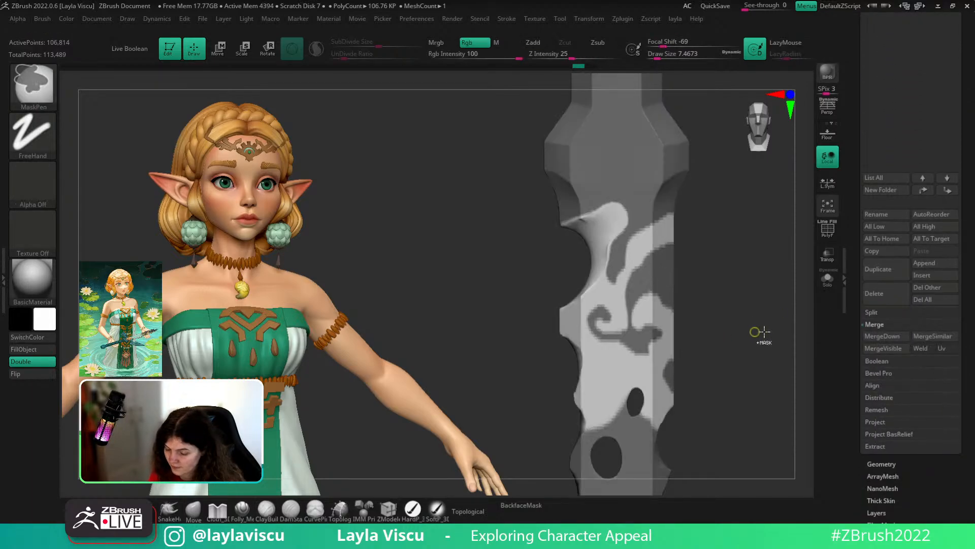
# - Enlarge the draw size to about 34.8 and carve the rounded patch above the large notch with ClayBuildup
pyautogui.press('s')
pyautogui.moveTo(633, 252); pyautogui.dragTo(640, 251)
pyautogui.press('s')
pyautogui.moveTo(614, 203)
pyautogui.mouseDown()
pyautogui.moveTo(599, 223)
pyautogui.moveTo(584, 222)
pyautogui.moveTo(610, 233)
pyautogui.moveTo(621, 266)
pyautogui.moveTo(644, 238)
pyautogui.mouseUp()
pyautogui.press('s')
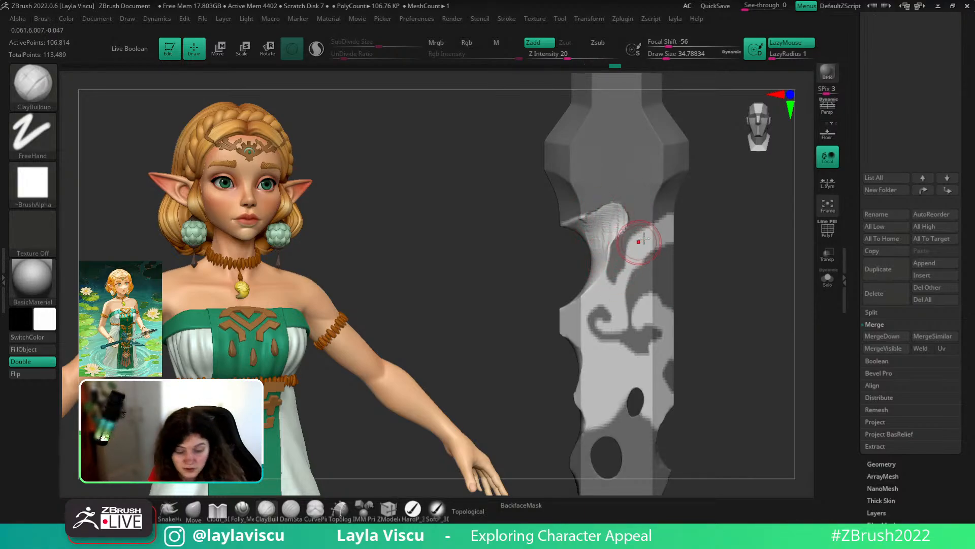
pyautogui.keyDown('alt'); pyautogui.moveTo(736, 219); pyautogui.dragTo(719, 267); pyautogui.keyUp('alt')
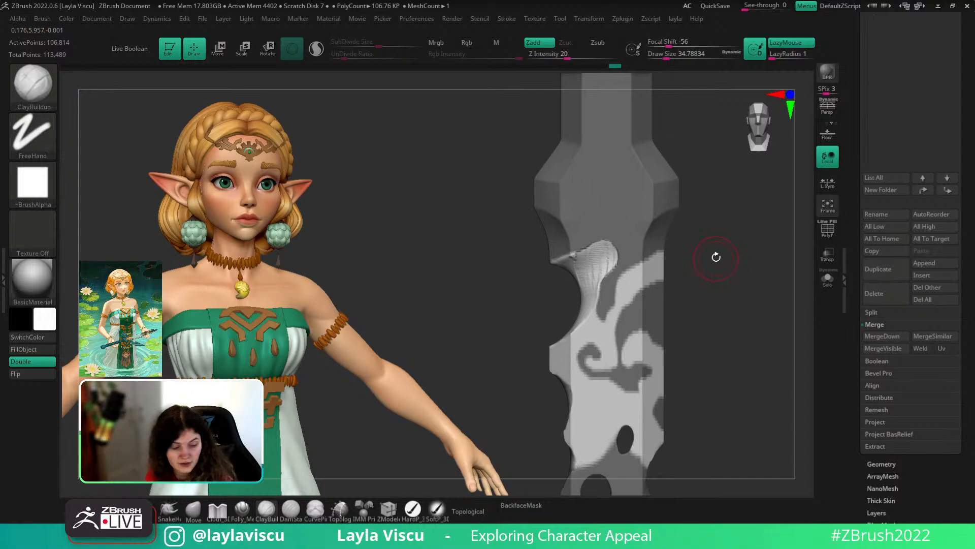
# - Clear the mask and inspect the carved patch above the large notch at an angle
pyautogui.press('ctrl')
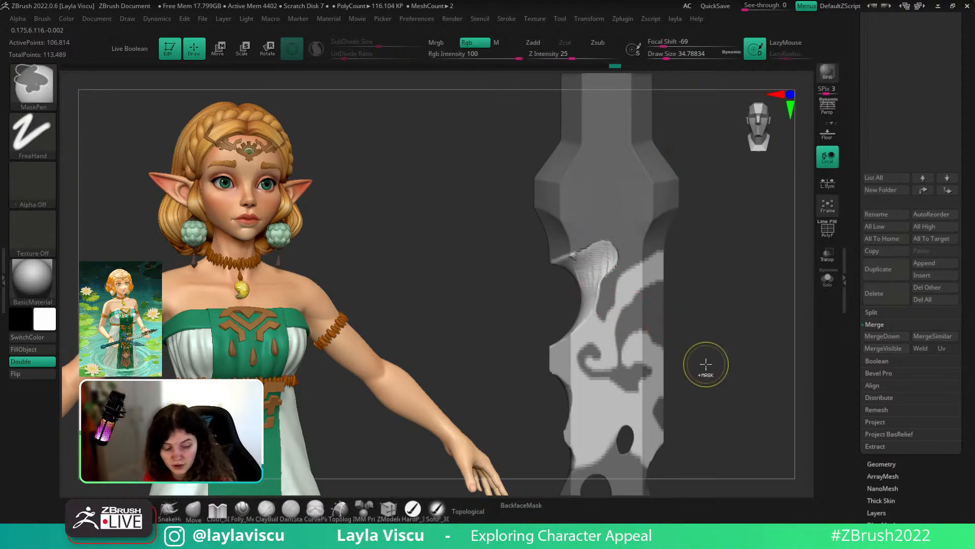
pyautogui.press('ctrl')
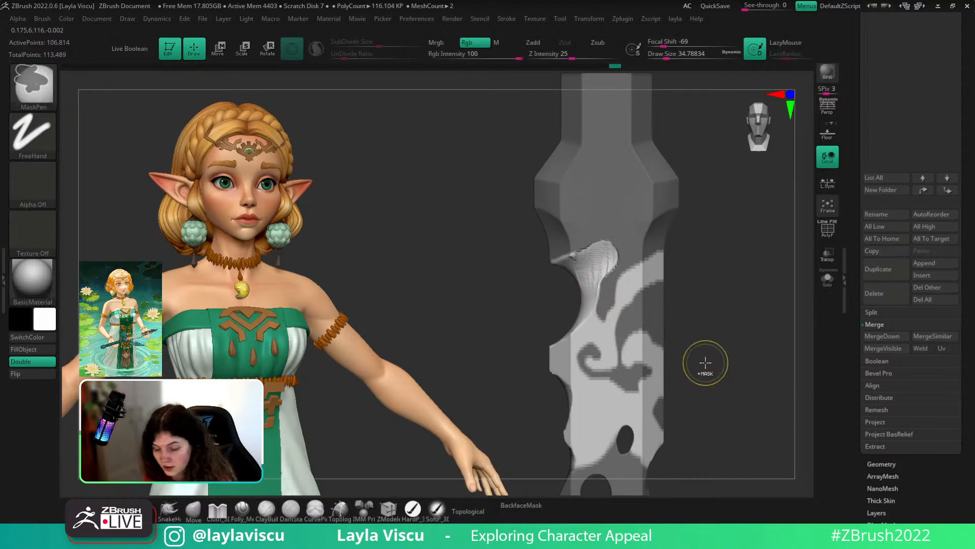
pyautogui.moveTo(706, 362)
pyautogui.keyDown('ctrl'); pyautogui.mouseDown()
pyautogui.moveTo(711, 304)
pyautogui.moveTo(744, 277)
pyautogui.mouseUp(); pyautogui.keyUp('ctrl')
pyautogui.moveTo(626, 261)
pyautogui.keyDown('alt'); pyautogui.mouseDown()
pyautogui.moveTo(608, 295)
pyautogui.moveTo(628, 239)
pyautogui.mouseUp(); pyautogui.keyUp('alt')
pyautogui.moveTo(565, 306); pyautogui.dragTo(615, 298)
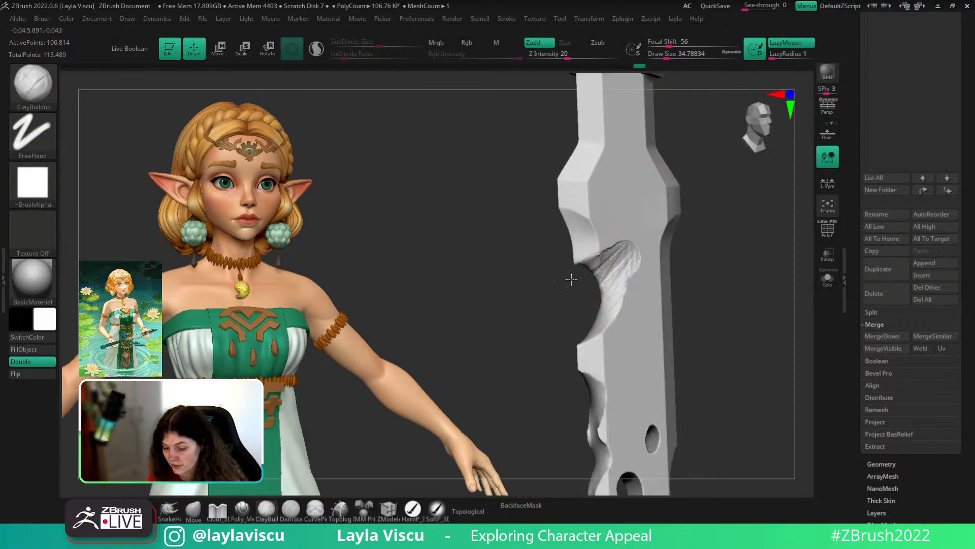
pyautogui.keyDown('shift'); pyautogui.moveTo(716, 295); pyautogui.dragTo(691, 298); pyautogui.keyUp('shift')
# - Carve the unmasked pattern with ClayBuildup from the notch's inner side down to the area around the curl
pyautogui.moveTo(633, 263)
pyautogui.mouseDown()
pyautogui.moveTo(614, 302)
pyautogui.moveTo(620, 362)
pyautogui.moveTo(617, 294)
pyautogui.moveTo(605, 349)
pyautogui.moveTo(633, 386)
pyautogui.moveTo(634, 372)
pyautogui.mouseUp()
pyautogui.moveTo(710, 293)
pyautogui.keyDown('ctrl'); pyautogui.mouseDown(button='right')
pyautogui.moveTo(710, 272)
pyautogui.moveTo(735, 288)
pyautogui.moveTo(735, 335)
pyautogui.mouseUp(button='right'); pyautogui.keyUp('ctrl')
pyautogui.keyDown('ctrl'); pyautogui.click(735, 288); pyautogui.keyUp('ctrl')
pyautogui.keyDown('ctrl'); pyautogui.click(734, 307); pyautogui.keyUp('ctrl')
pyautogui.moveTo(612, 338)
pyautogui.keyDown('alt'); pyautogui.mouseDown()
pyautogui.moveTo(629, 318)
pyautogui.moveTo(618, 363)
pyautogui.moveTo(631, 364)
pyautogui.mouseUp(); pyautogui.keyUp('alt')
pyautogui.moveTo(613, 328)
pyautogui.keyDown('alt'); pyautogui.mouseDown()
pyautogui.moveTo(623, 350)
pyautogui.moveTo(603, 306)
pyautogui.moveTo(634, 362)
pyautogui.moveTo(603, 289)
pyautogui.moveTo(593, 310)
pyautogui.mouseUp(); pyautogui.keyUp('alt')
# - Reduce the draw size to about 25 and carve further along the narrow part of the pattern beside the large notch
pyautogui.keyDown('alt'); pyautogui.moveTo(745, 299); pyautogui.dragTo(751, 257, button='right'); pyautogui.keyUp('alt')
pyautogui.press('s')
pyautogui.moveTo(750, 258); pyautogui.dragTo(747, 258)
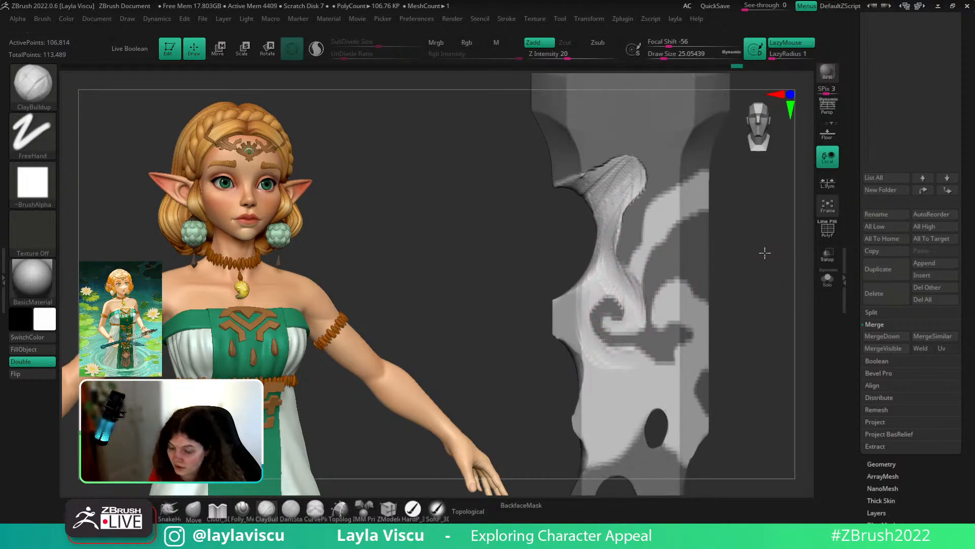
pyautogui.moveTo(764, 253); pyautogui.dragTo(793, 254, button='right')
pyautogui.moveTo(602, 267)
pyautogui.keyDown('alt'); pyautogui.mouseDown()
pyautogui.moveTo(581, 293)
pyautogui.moveTo(573, 274)
pyautogui.mouseUp(); pyautogui.keyUp('alt')
pyautogui.moveTo(748, 232)
pyautogui.mouseDown(button='right')
pyautogui.moveTo(721, 234)
pyautogui.moveTo(721, 247)
pyautogui.mouseUp(button='right')
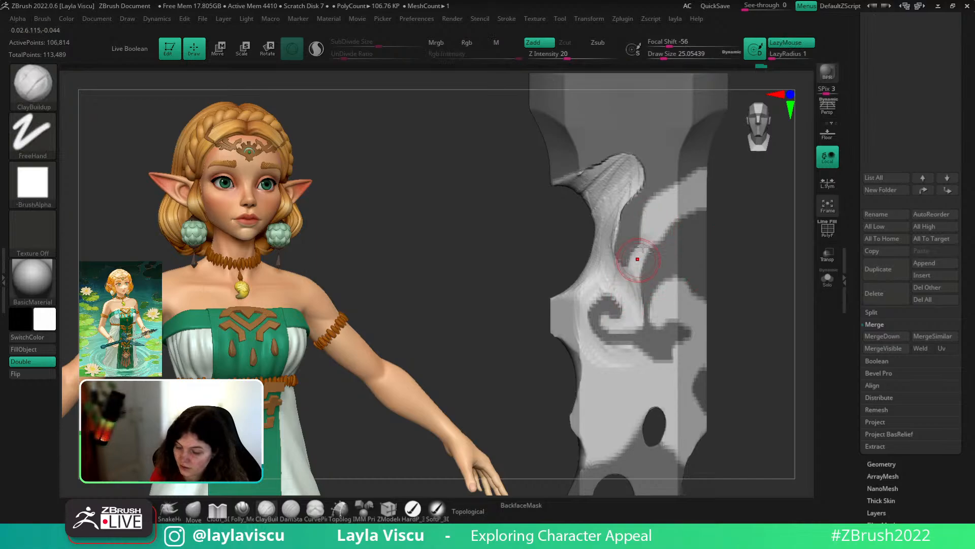
# - Enlarge the draw size to 28.75 and carve the diagonal band of the unmasked pattern beside the large notch with ClayBuildup
pyautogui.keyDown('alt'); pyautogui.moveTo(644, 247); pyautogui.dragTo(636, 315); pyautogui.keyUp('alt')
pyautogui.keyDown('alt'); pyautogui.moveTo(735, 211); pyautogui.dragTo(711, 263, button='right'); pyautogui.keyUp('alt')
pyautogui.press('s')
pyautogui.moveTo(638, 278)
pyautogui.mouseDown()
pyautogui.moveTo(660, 245)
pyautogui.moveTo(645, 250)
pyautogui.moveTo(628, 278)
pyautogui.moveTo(667, 246)
pyautogui.mouseUp()
pyautogui.press('s')
pyautogui.moveTo(718, 216); pyautogui.dragTo(668, 254, button='right')
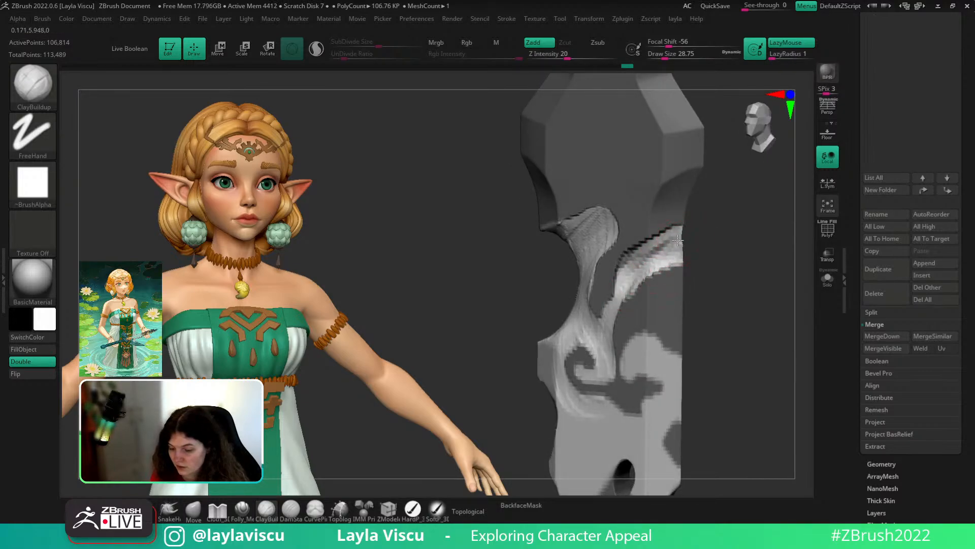
pyautogui.moveTo(649, 301); pyautogui.dragTo(704, 234, button='right')
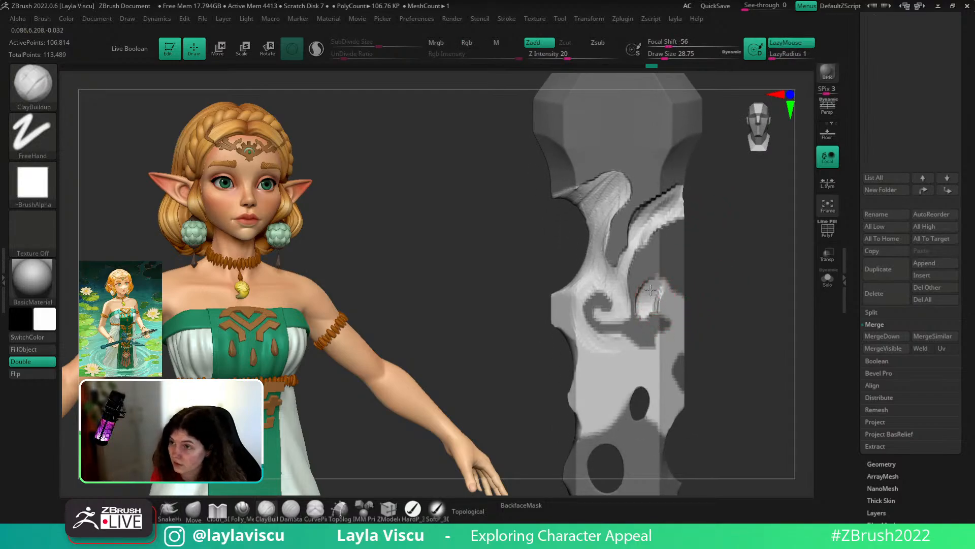
# - Carve the unmasked pattern with ClayBuildup from the small arch at the blade's edge to the areas around and below the curl
pyautogui.moveTo(666, 282)
pyautogui.mouseDown()
pyautogui.moveTo(664, 316)
pyautogui.moveTo(674, 325)
pyautogui.moveTo(717, 320)
pyautogui.moveTo(683, 367)
pyautogui.mouseUp()
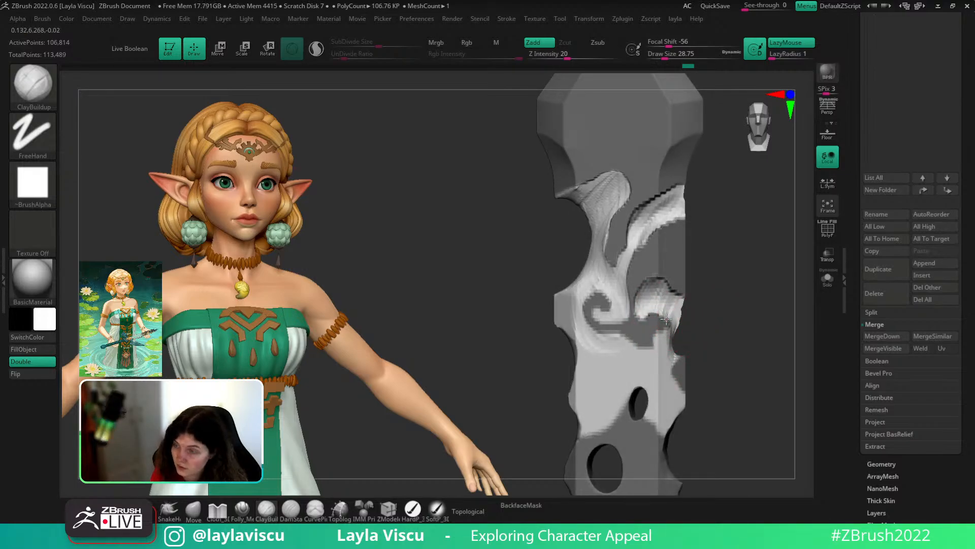
pyautogui.moveTo(712, 364)
pyautogui.mouseDown()
pyautogui.moveTo(730, 376)
pyautogui.moveTo(693, 311)
pyautogui.mouseUp()
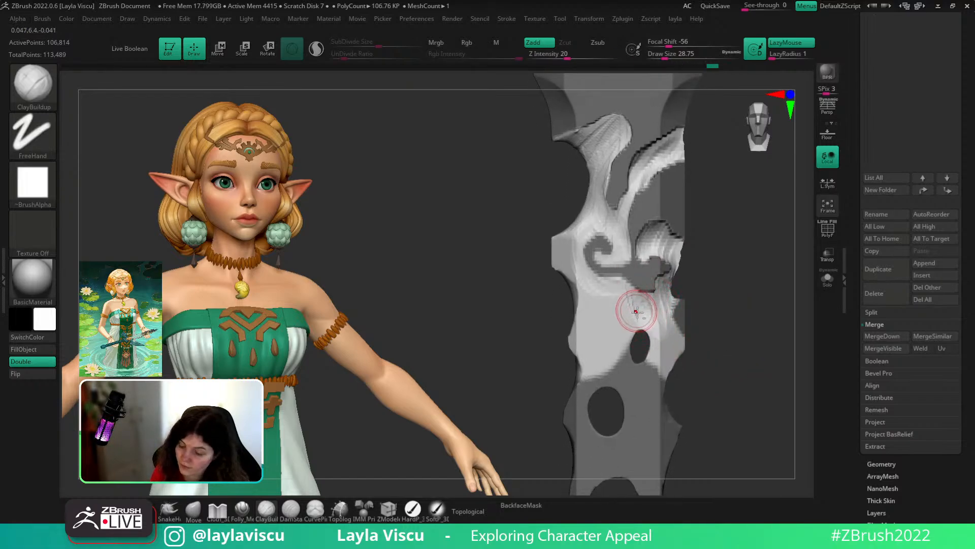
pyautogui.moveTo(575, 260); pyautogui.dragTo(630, 319)
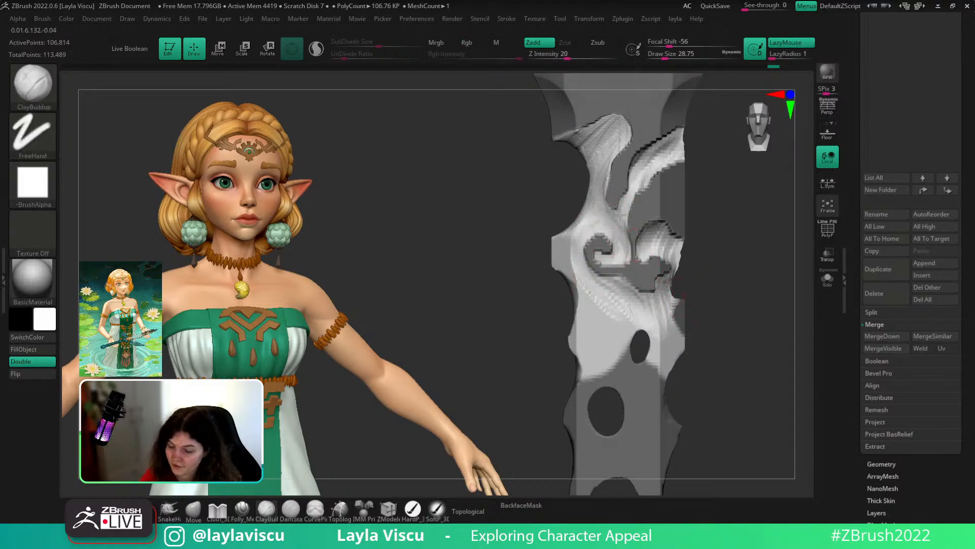
pyautogui.moveTo(609, 193); pyautogui.dragTo(613, 208)
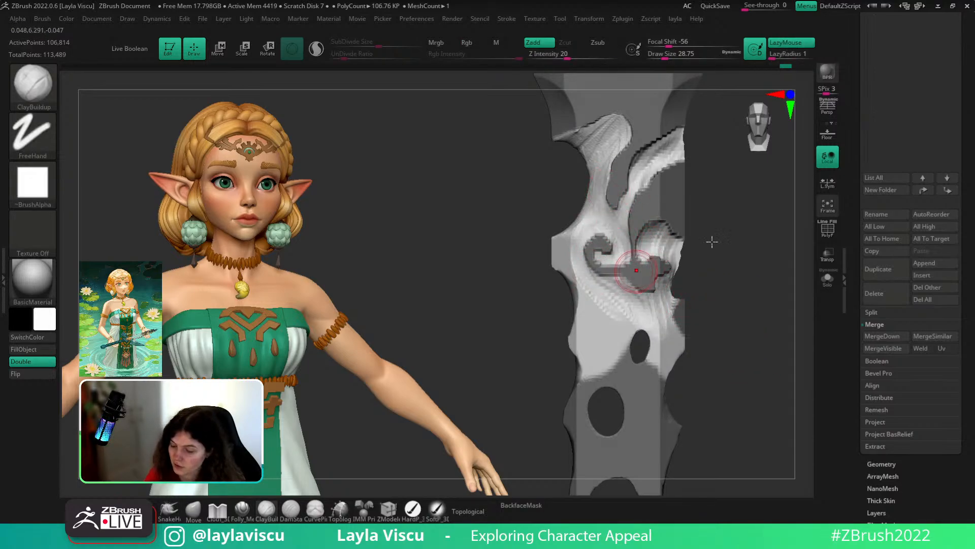
pyautogui.moveTo(586, 286)
pyautogui.mouseDown()
pyautogui.moveTo(632, 325)
pyautogui.moveTo(610, 295)
pyautogui.moveTo(657, 324)
pyautogui.mouseUp()
pyautogui.moveTo(621, 277); pyautogui.dragTo(655, 309)
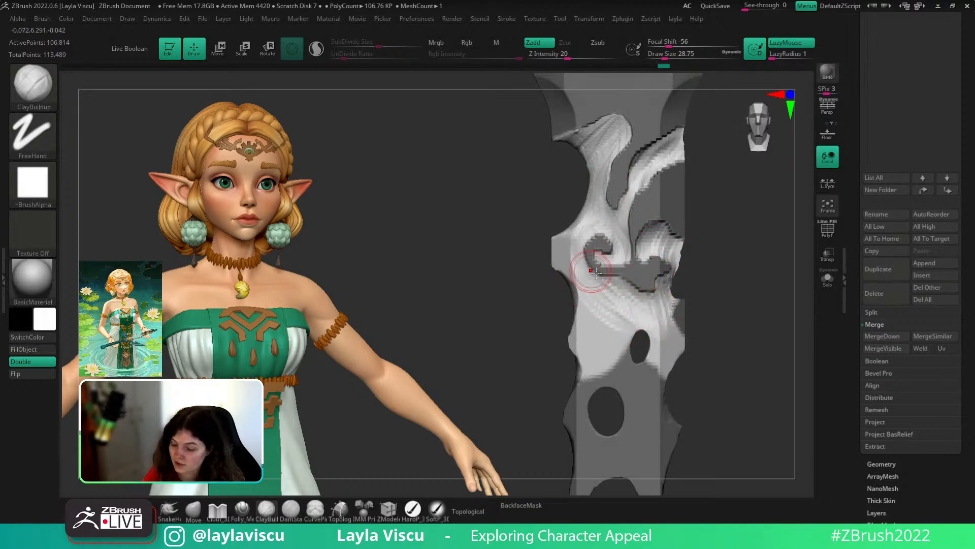
pyautogui.moveTo(591, 273); pyautogui.dragTo(656, 311)
pyautogui.moveTo(751, 349)
pyautogui.mouseDown()
pyautogui.moveTo(702, 338)
pyautogui.moveTo(669, 312)
pyautogui.mouseUp()
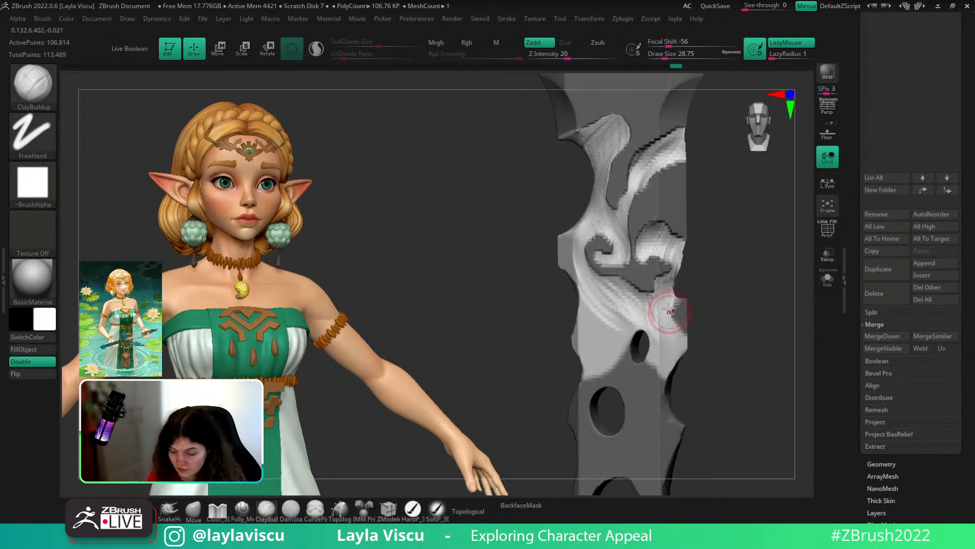
# - Enlarge the draw size to about 56 and smooth the carved areas from the rounded patch down to the small hole
pyautogui.keyDown('shift'); pyautogui.moveTo(732, 362); pyautogui.dragTo(742, 377); pyautogui.keyUp('shift')
pyautogui.moveTo(743, 385)
pyautogui.keyDown('ctrl'); pyautogui.mouseDown(button='right')
pyautogui.moveTo(723, 350)
pyautogui.moveTo(717, 288)
pyautogui.mouseUp(button='right'); pyautogui.keyUp('ctrl')
pyautogui.keyDown('ctrl'); pyautogui.moveTo(722, 303); pyautogui.dragTo(731, 331); pyautogui.keyUp('ctrl')
pyautogui.keyDown('ctrl'); pyautogui.moveTo(734, 348); pyautogui.dragTo(716, 305, button='right'); pyautogui.keyUp('ctrl')
pyautogui.moveTo(716, 305); pyautogui.dragTo(753, 328)
pyautogui.keyDown('ctrl'); pyautogui.moveTo(753, 328); pyautogui.dragTo(698, 294, button='right'); pyautogui.keyUp('ctrl')
pyautogui.hotkey('ctrl', 'z')
pyautogui.press('s')
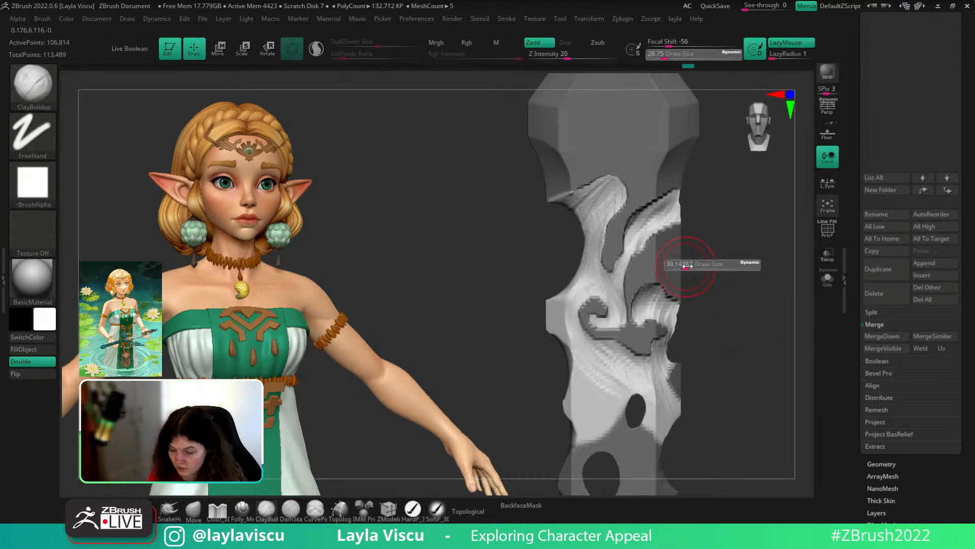
pyautogui.moveTo(685, 264); pyautogui.dragTo(691, 265)
pyautogui.moveTo(621, 203)
pyautogui.keyDown('shift'); pyautogui.mouseDown()
pyautogui.moveTo(581, 208)
pyautogui.moveTo(633, 299)
pyautogui.mouseUp(); pyautogui.keyUp('shift')
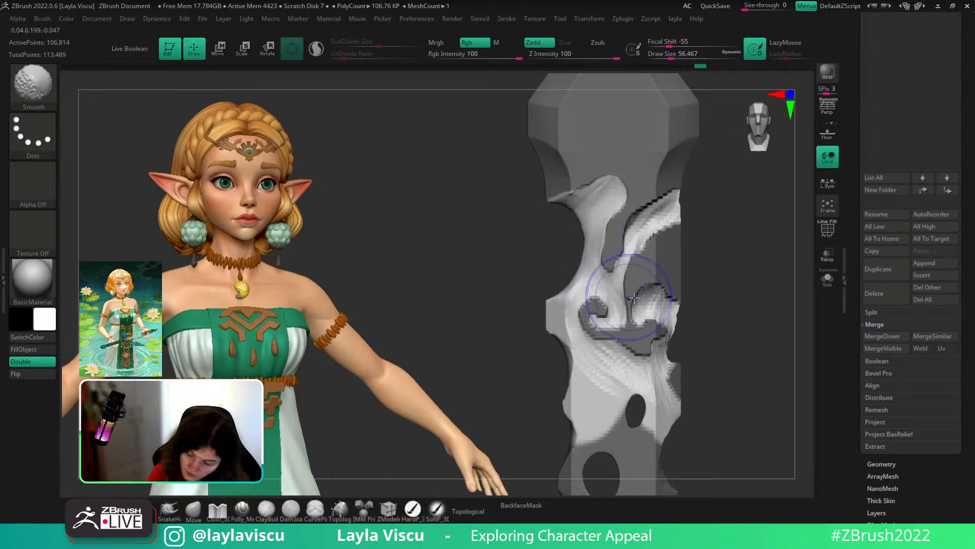
pyautogui.hotkey('ctrl', 'z')
pyautogui.moveTo(605, 203)
pyautogui.keyDown('shift'); pyautogui.mouseDown()
pyautogui.moveTo(613, 289)
pyautogui.moveTo(586, 319)
pyautogui.moveTo(591, 358)
pyautogui.moveTo(669, 428)
pyautogui.mouseUp(); pyautogui.keyUp('shift')
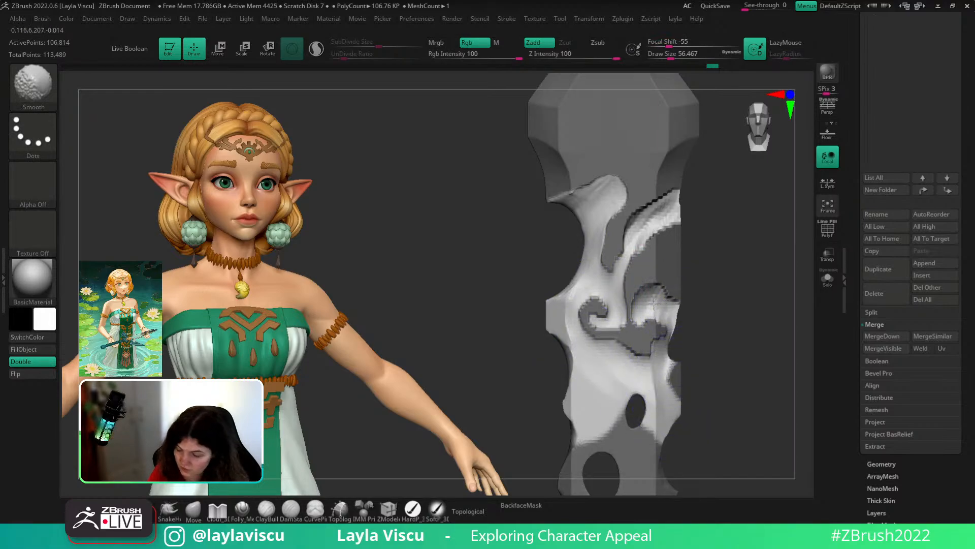
# - Invert the mask and polish the raised shapes around the curl with the hPolish brush
pyautogui.moveTo(685, 282)
pyautogui.mouseDown()
pyautogui.moveTo(721, 285)
pyautogui.moveTo(712, 302)
pyautogui.moveTo(687, 279)
pyautogui.mouseUp()
pyautogui.keyDown('ctrl'); pyautogui.moveTo(687, 279); pyautogui.dragTo(710, 333, button='right'); pyautogui.keyUp('ctrl')
pyautogui.hotkey('ctrl', 'h')
pyautogui.keyDown('ctrl'); pyautogui.click(708, 306); pyautogui.keyUp('ctrl')
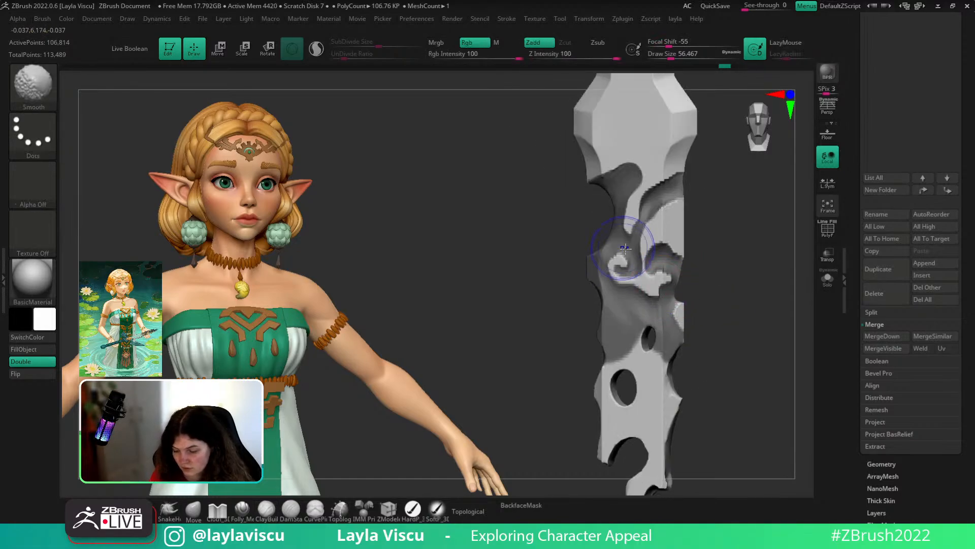
pyautogui.press('b')
pyautogui.press('h')
pyautogui.press('p')
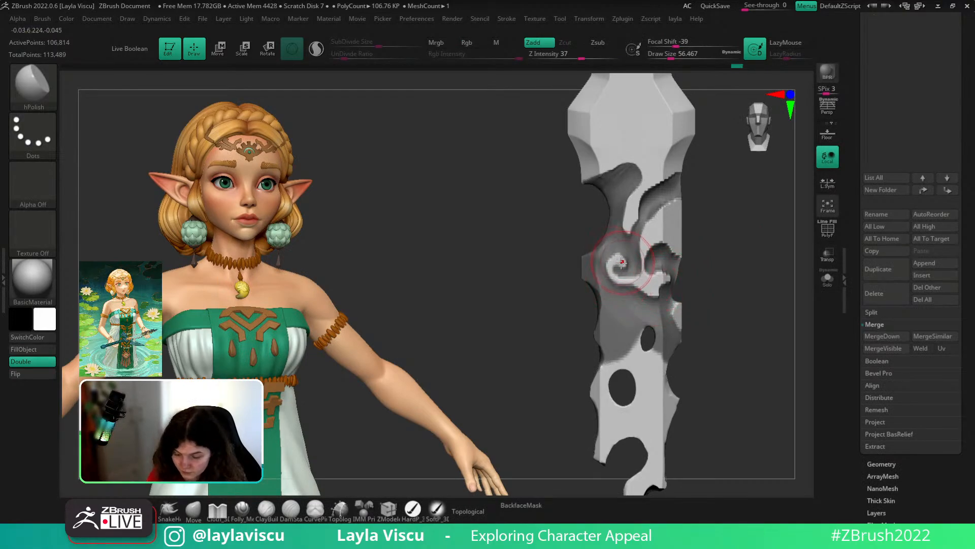
pyautogui.moveTo(718, 227); pyautogui.dragTo(732, 275)
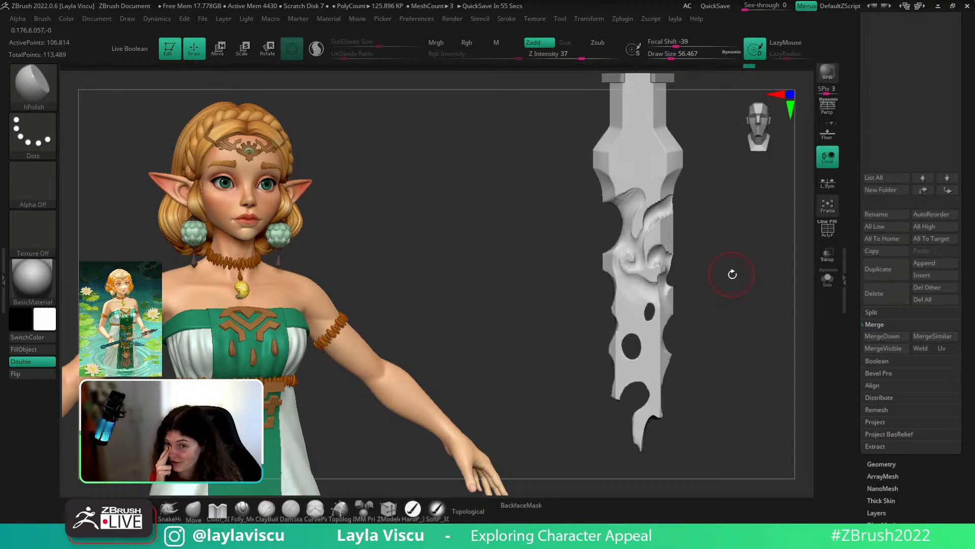
# - Reduce the draw size to about 31 and clear the mask from the blade
pyautogui.keyDown('alt'); pyautogui.moveTo(738, 319); pyautogui.dragTo(745, 359, button='right'); pyautogui.keyUp('alt')
pyautogui.keyDown('ctrl'); pyautogui.moveTo(744, 359); pyautogui.dragTo(707, 346, button='right'); pyautogui.keyUp('ctrl')
pyautogui.moveTo(745, 313); pyautogui.dragTo(716, 302, button='right')
pyautogui.press('s')
pyautogui.moveTo(699, 285); pyautogui.dragTo(694, 286)
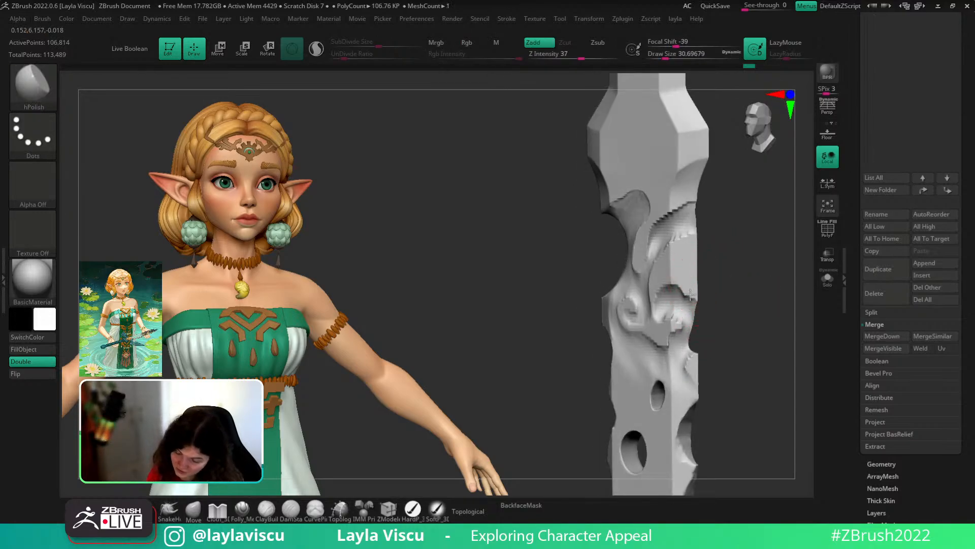
pyautogui.moveTo(704, 290)
pyautogui.mouseDown(button='right')
pyautogui.moveTo(742, 276)
pyautogui.moveTo(729, 277)
pyautogui.moveTo(776, 384)
pyautogui.mouseUp(button='right')
pyautogui.keyDown('ctrl'); pyautogui.click(774, 384); pyautogui.keyUp('ctrl')
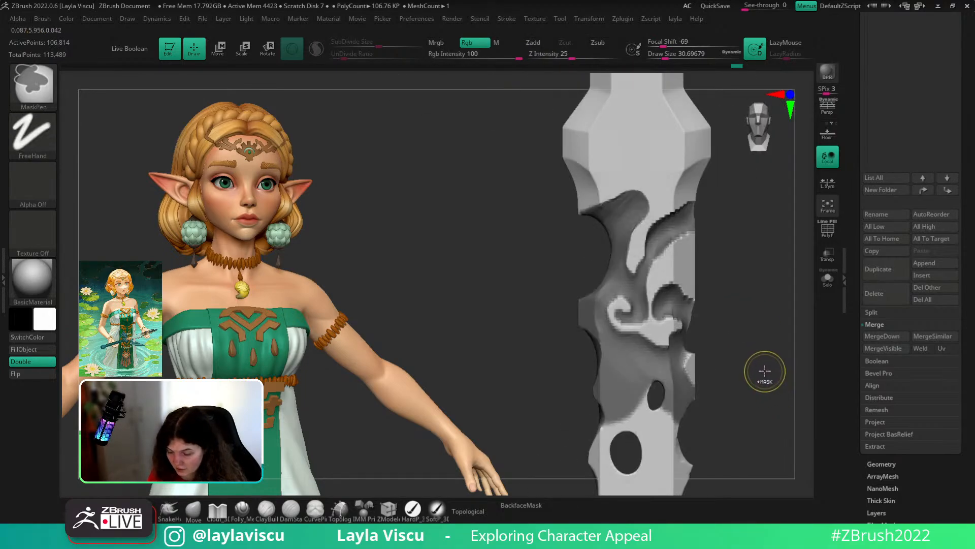
pyautogui.keyDown('ctrl'); pyautogui.click(763, 356); pyautogui.keyUp('ctrl')
pyautogui.keyDown('ctrl'); pyautogui.click(701, 271); pyautogui.keyUp('ctrl')
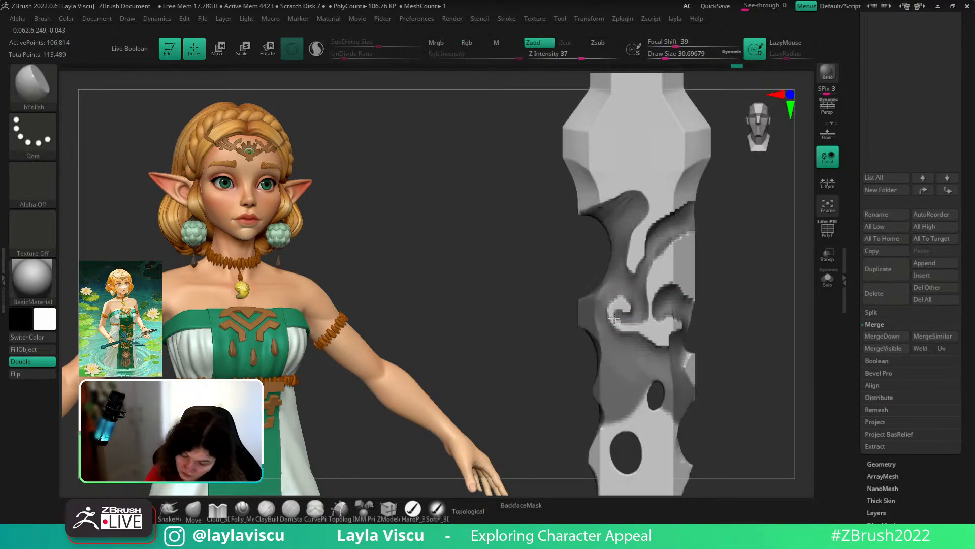
pyautogui.keyDown('ctrl'); pyautogui.moveTo(791, 355); pyautogui.dragTo(732, 294, button='right'); pyautogui.keyUp('ctrl')
pyautogui.keyDown('ctrl'); pyautogui.moveTo(745, 338); pyautogui.dragTo(736, 322, button='right'); pyautogui.keyUp('ctrl')
pyautogui.keyDown('ctrl'); pyautogui.moveTo(736, 322); pyautogui.dragTo(729, 323); pyautogui.keyUp('ctrl')
pyautogui.moveTo(729, 323)
pyautogui.keyDown('ctrl'); pyautogui.mouseDown(button='right')
pyautogui.moveTo(754, 387)
pyautogui.moveTo(761, 385)
pyautogui.moveTo(756, 396)
pyautogui.moveTo(742, 335)
pyautogui.moveTo(679, 338)
pyautogui.moveTo(707, 410)
pyautogui.mouseUp(button='right'); pyautogui.keyUp('ctrl')
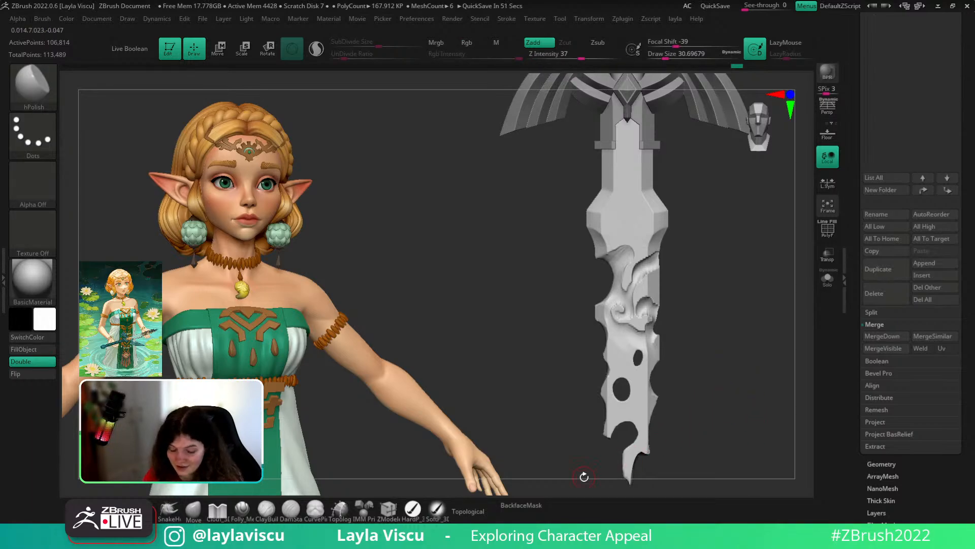
# - Choose the Folly_Mech Cut brush and set its LazyRadius to 34 and its draw size to about 23
pyautogui.click(242, 510)
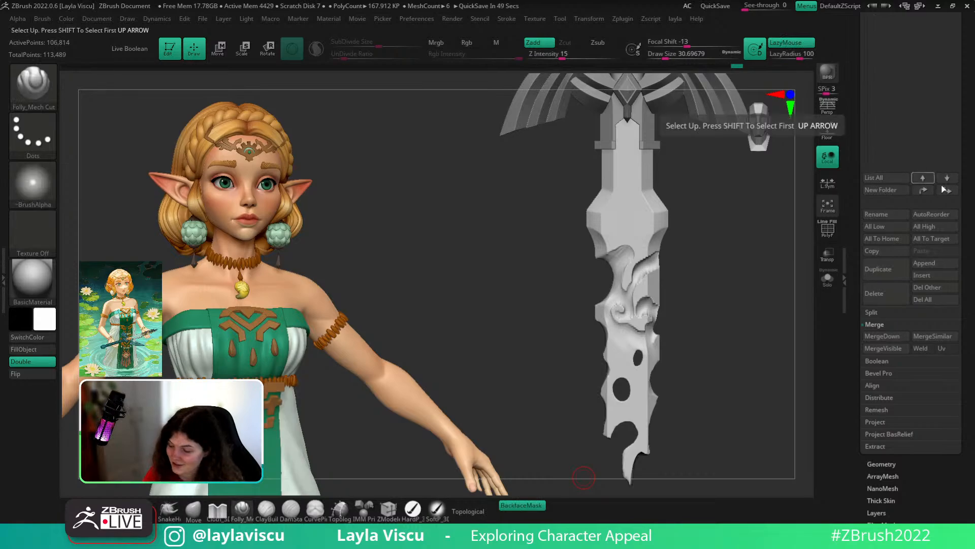
pyautogui.scroll(-1, 885, 447)
pyautogui.click(885, 445)
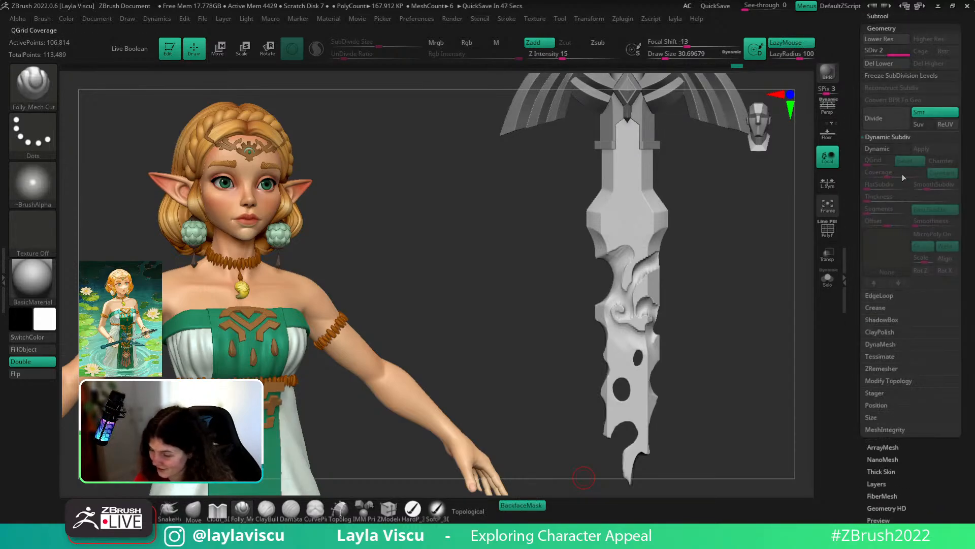
pyautogui.moveTo(789, 55); pyautogui.dragTo(787, 55)
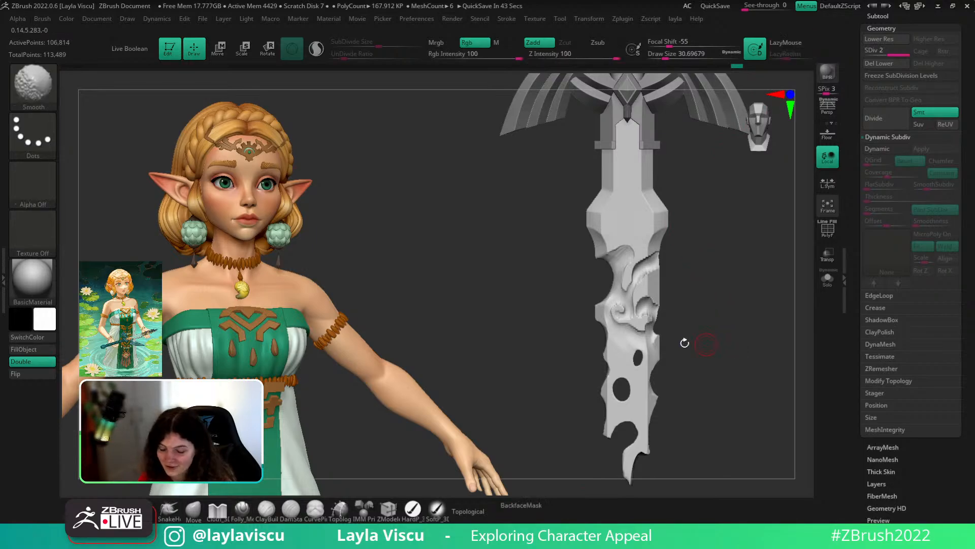
pyautogui.keyDown('ctrl'); pyautogui.moveTo(684, 342); pyautogui.dragTo(703, 366, button='right'); pyautogui.keyUp('ctrl')
pyautogui.press('s')
pyautogui.moveTo(630, 323); pyautogui.dragTo(624, 324)
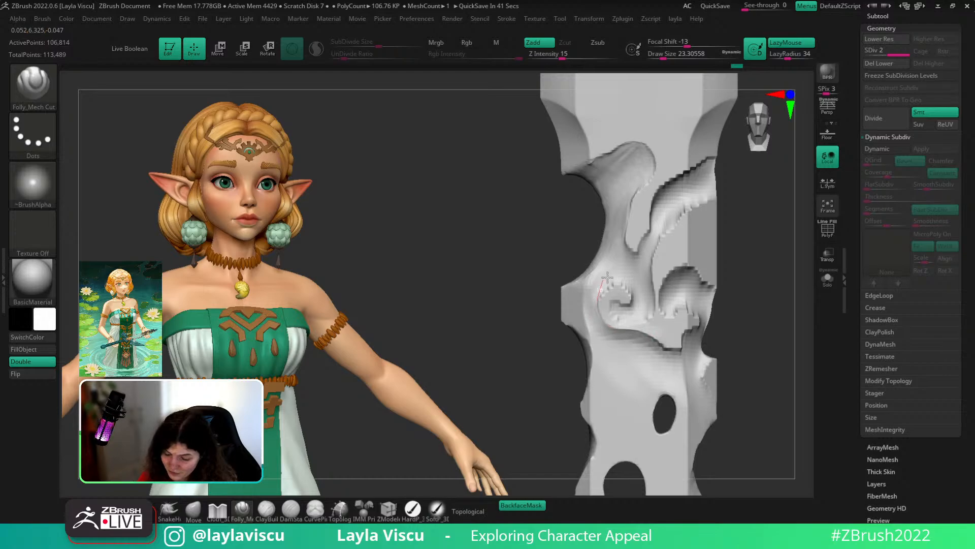
# - Clean up the jagged edges of the curl and the diagonal band with the Folly_Mech Cut brush
pyautogui.moveTo(600, 300)
pyautogui.mouseDown()
pyautogui.moveTo(634, 325)
pyautogui.moveTo(654, 305)
pyautogui.moveTo(647, 271)
pyautogui.moveTo(656, 255)
pyautogui.mouseUp()
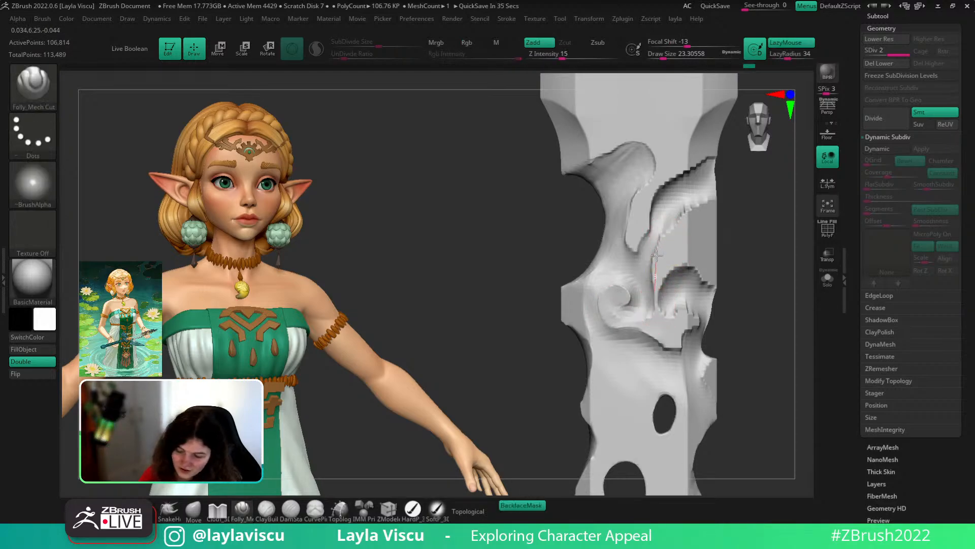
pyautogui.moveTo(701, 201); pyautogui.dragTo(702, 199)
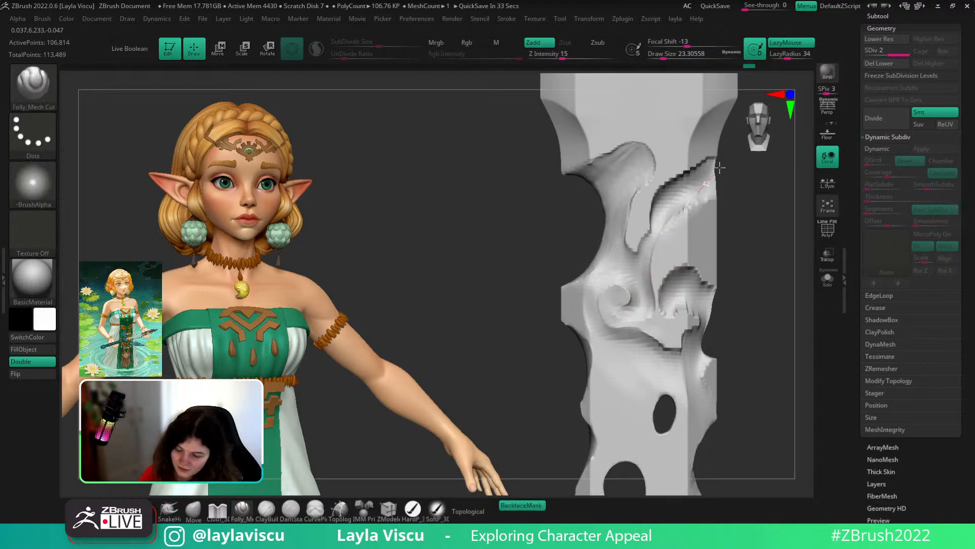
pyautogui.moveTo(662, 220); pyautogui.dragTo(648, 209)
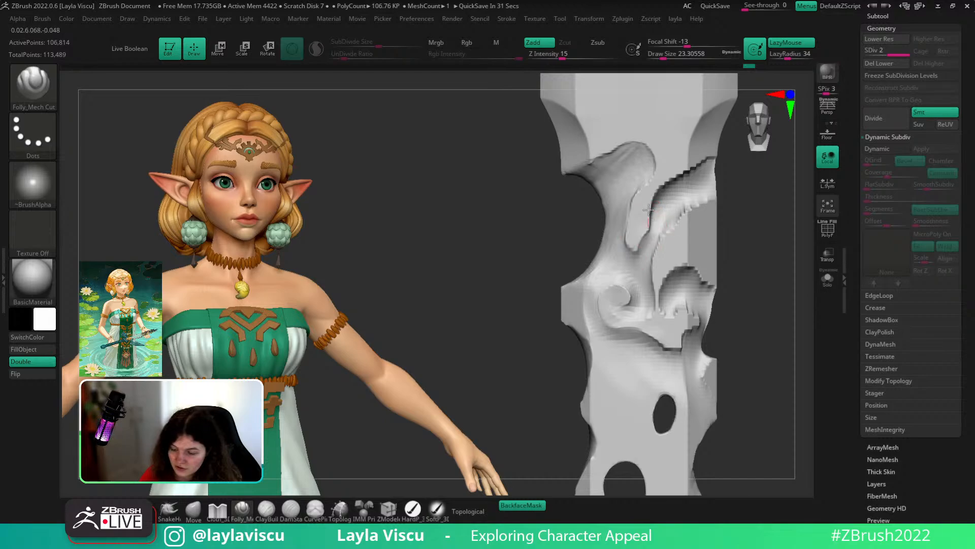
pyautogui.moveTo(684, 164); pyautogui.dragTo(711, 157)
# - Refine the edges of the rounded patch above the large notch and of the small arch with the Folly_Mech Cut brush
pyautogui.keyDown('alt'); pyautogui.moveTo(726, 203); pyautogui.dragTo(734, 231); pyautogui.keyUp('alt')
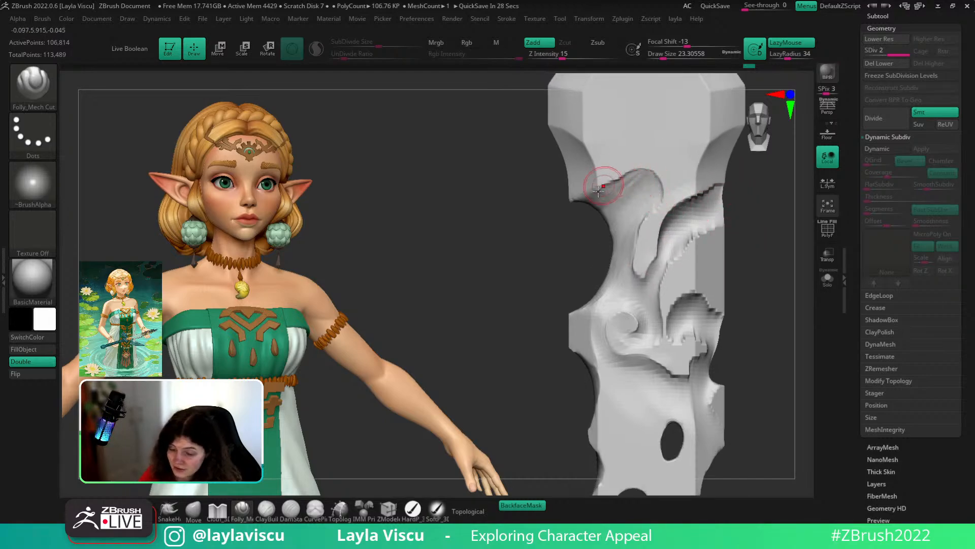
pyautogui.moveTo(571, 201); pyautogui.dragTo(593, 190)
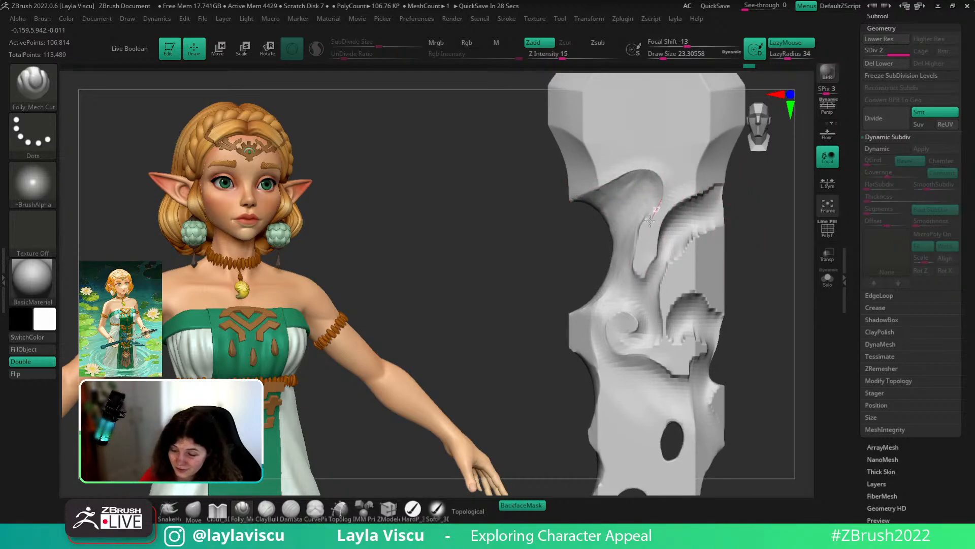
pyautogui.moveTo(751, 272); pyautogui.dragTo(632, 272)
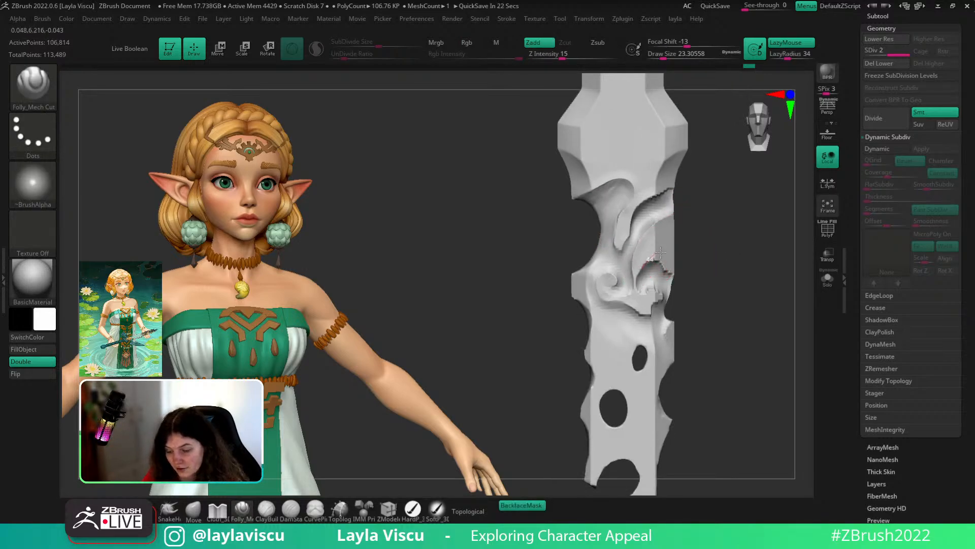
pyautogui.moveTo(692, 276)
pyautogui.keyDown('ctrl'); pyautogui.mouseDown(button='right')
pyautogui.moveTo(686, 227)
pyautogui.moveTo(681, 326)
pyautogui.mouseUp(button='right'); pyautogui.keyUp('ctrl')
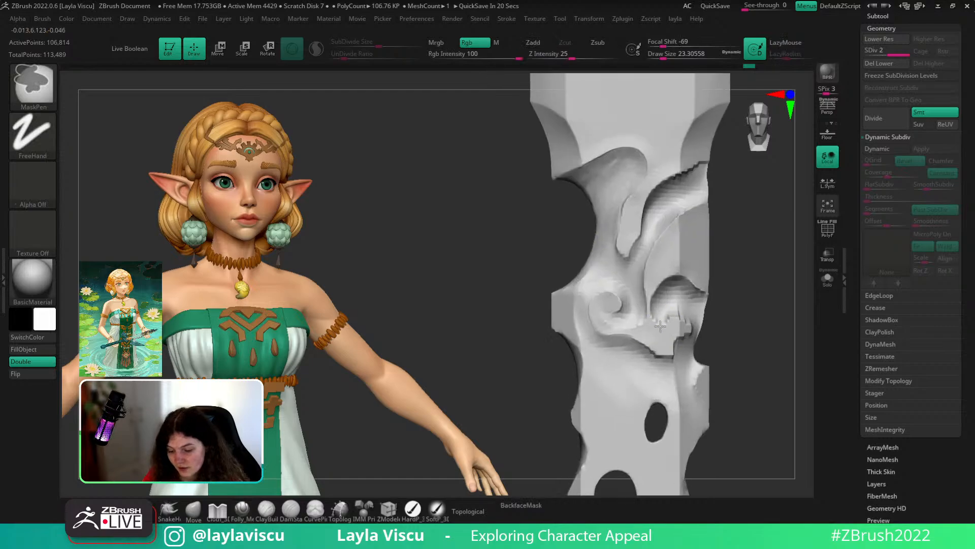
# - Switch to DamStandard with a draw size of about 11.7 and cut a groove along the inside of the curl
pyautogui.press('b')
pyautogui.press('d')
pyautogui.press('s')
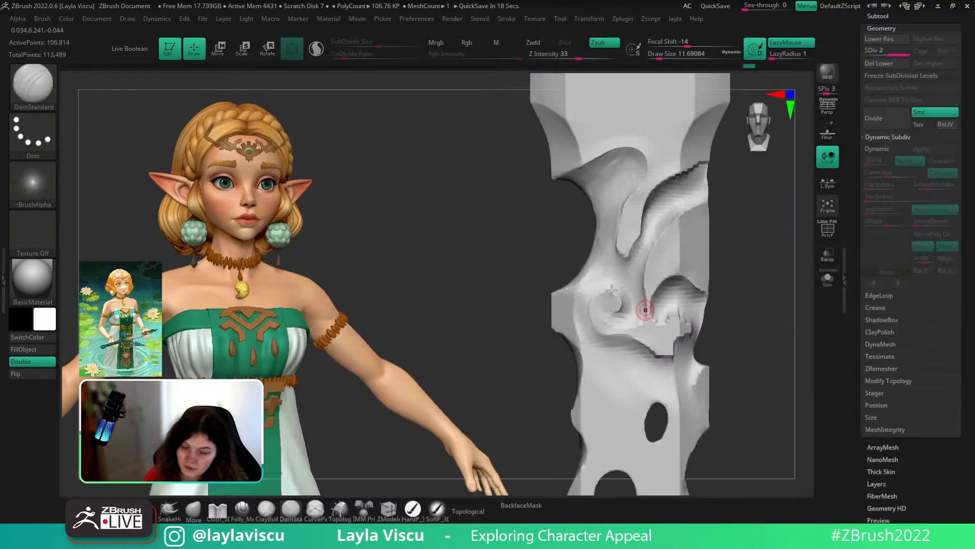
pyautogui.moveTo(630, 314)
pyautogui.mouseDown()
pyautogui.moveTo(616, 304)
pyautogui.moveTo(605, 314)
pyautogui.mouseUp()
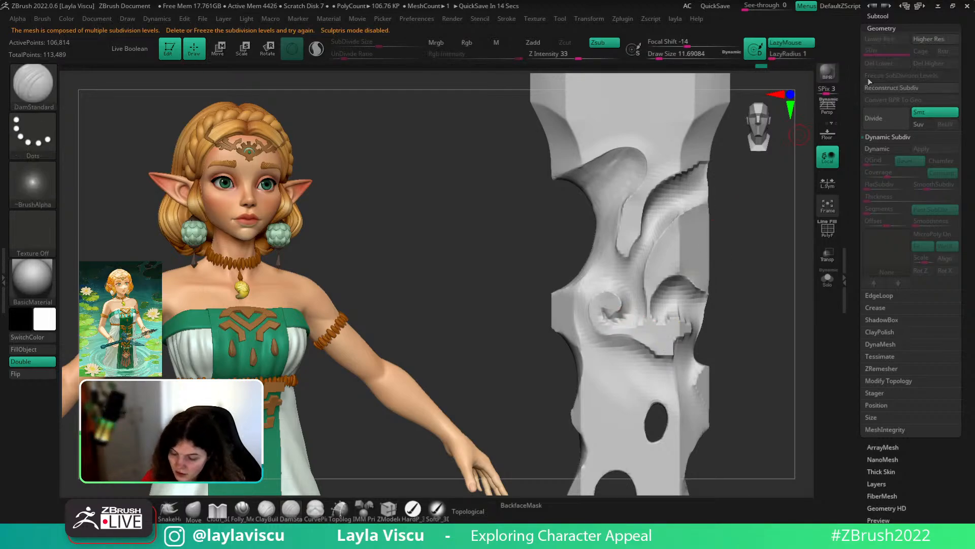
# - Delete the blade's lower subdivision levels and retry the DamStandard groove inside the curl with Sculptris Pro enabled
pyautogui.press('ctrl')
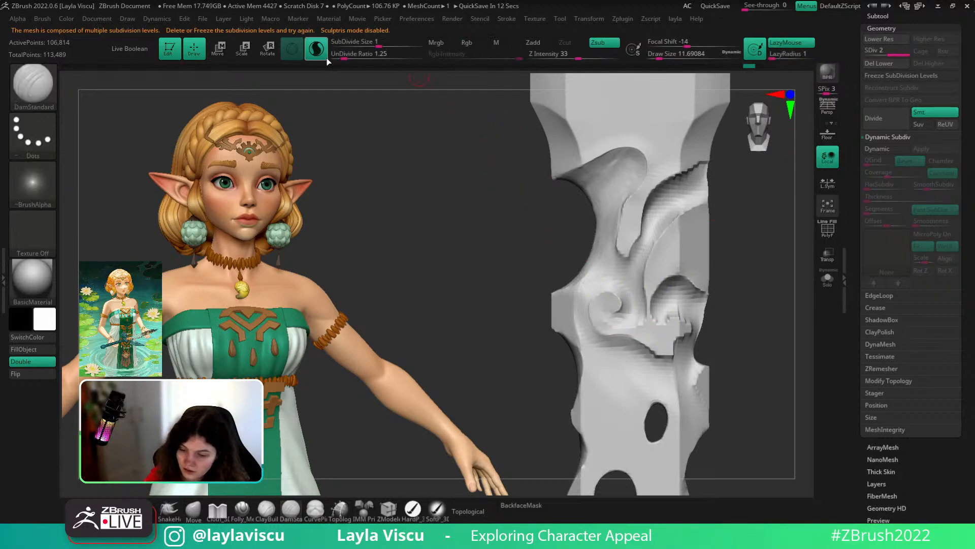
pyautogui.click(881, 65)
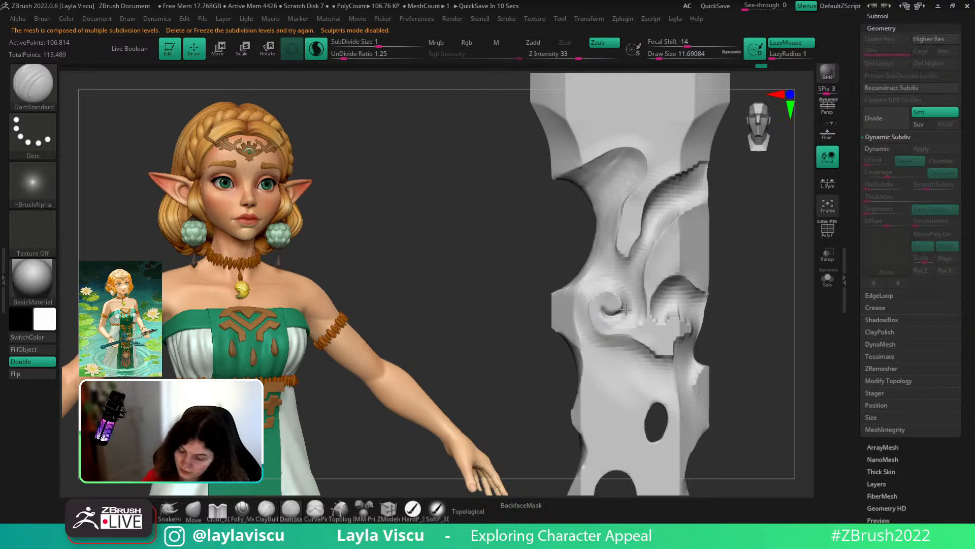
pyautogui.hotkey('ctrl', 'z')
pyautogui.moveTo(626, 309); pyautogui.dragTo(627, 305)
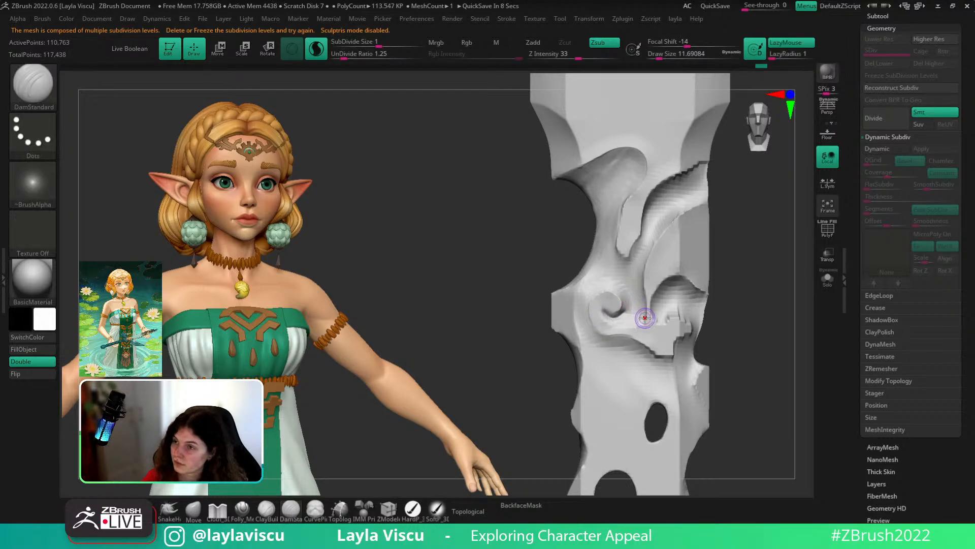
# - Undo the last groove in the curl and display the polyframe over the whole blade
pyautogui.hotkey('ctrl', 'z')
pyautogui.keyDown('ctrl'); pyautogui.moveTo(648, 313); pyautogui.dragTo(691, 213, button='right'); pyautogui.keyUp('ctrl')
pyautogui.hotkey('shift', 'f')
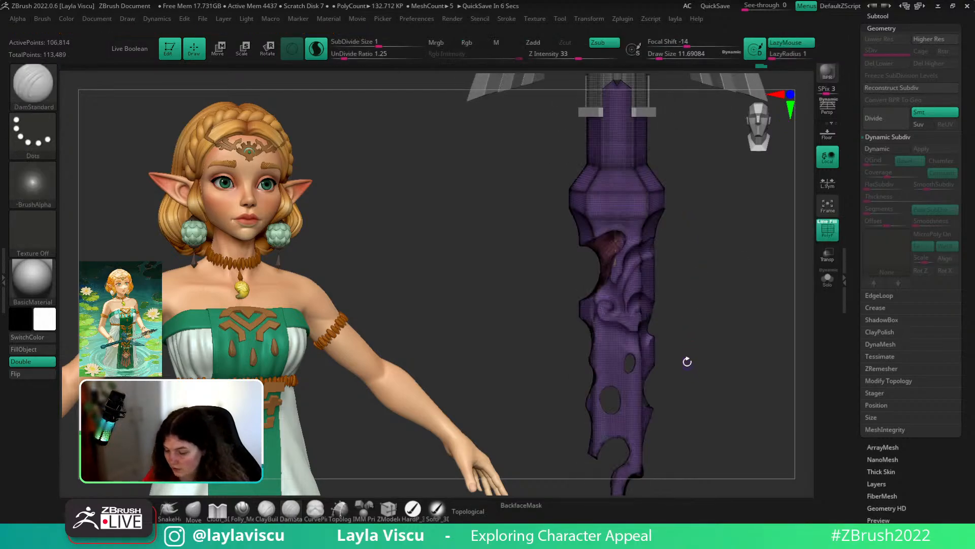
# - Turn off Sculptris Pro and the polyframe display, show the Morph Target settings and switch to the Morph brush
pyautogui.keyDown('ctrl'); pyautogui.moveTo(685, 362); pyautogui.dragTo(707, 404, button='right'); pyautogui.keyUp('ctrl')
pyautogui.scroll(-5, 862, 373)
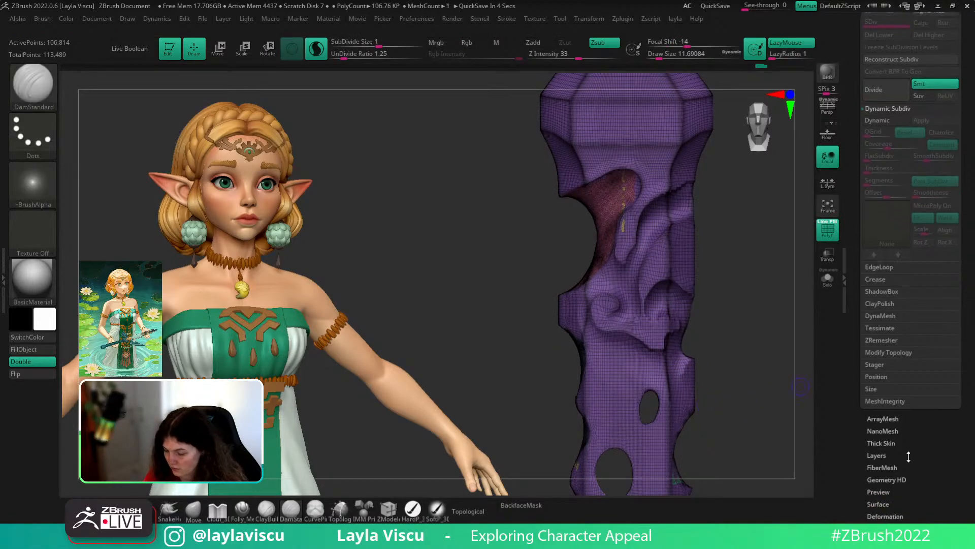
pyautogui.click(310, 54)
pyautogui.hotkey('shift', 'f')
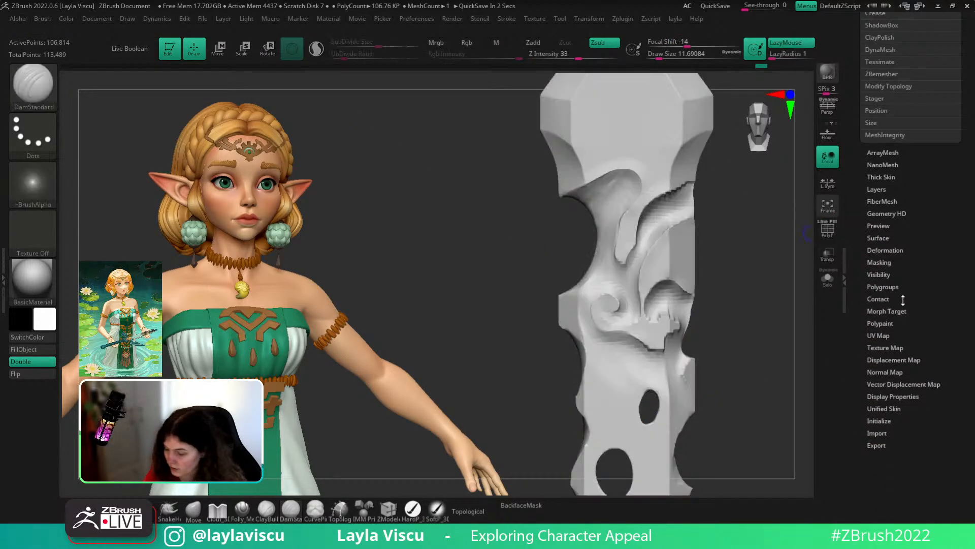
pyautogui.click(897, 315)
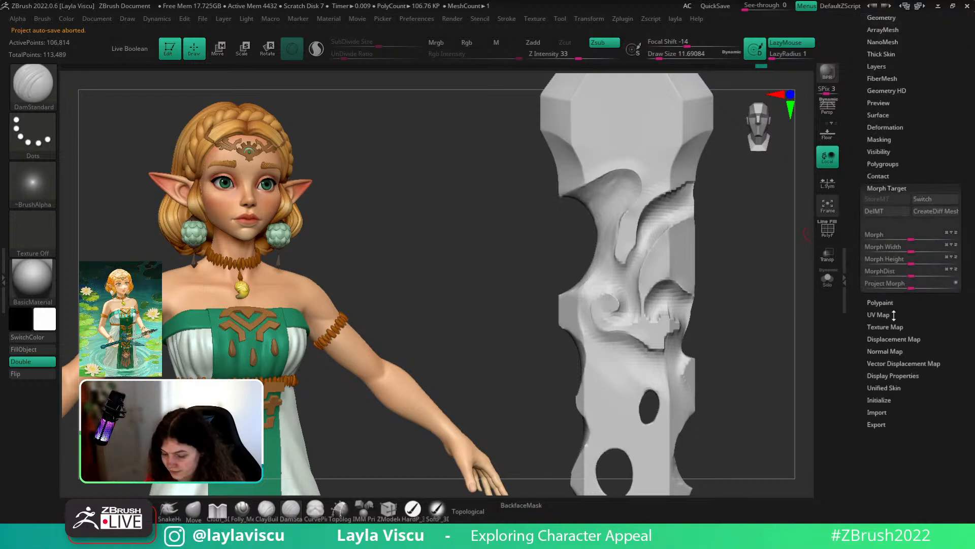
pyautogui.press('b')
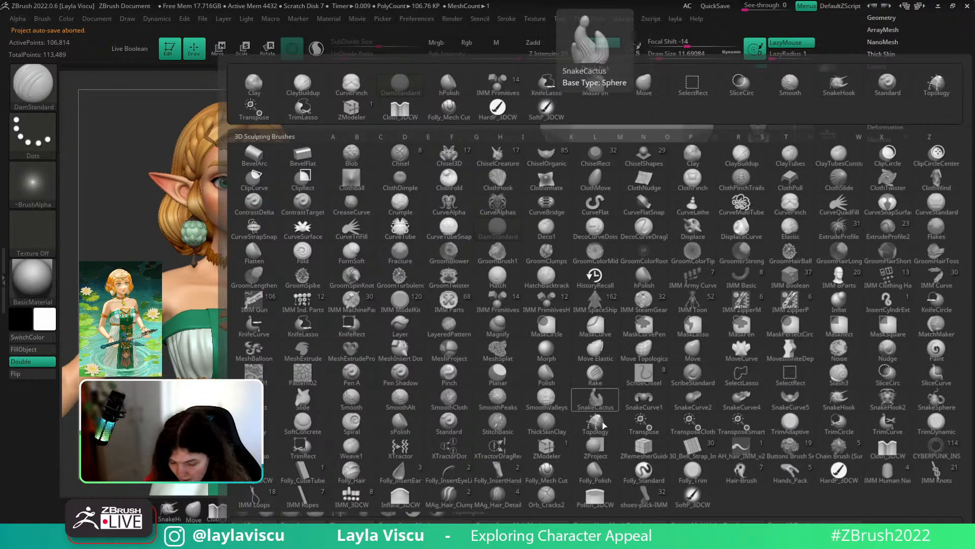
pyautogui.press('m')
pyautogui.press('g')
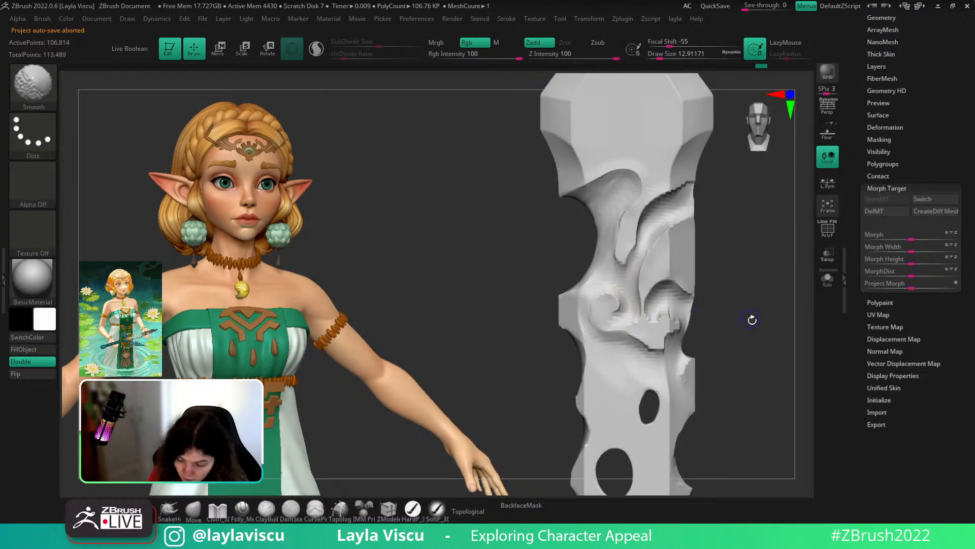
# - Restore the original surface around the curl and the narrow recess with the Morph brush, reducing the draw size to about 9.4
pyautogui.moveTo(620, 344); pyautogui.dragTo(624, 358)
pyautogui.keyDown('ctrl'); pyautogui.moveTo(633, 343); pyautogui.dragTo(664, 366, button='right'); pyautogui.keyUp('ctrl')
pyautogui.hotkey('ctrl', 'z')
pyautogui.moveTo(596, 348); pyautogui.dragTo(591, 339)
pyautogui.keyDown('ctrl'); pyautogui.moveTo(623, 386); pyautogui.dragTo(653, 296, button='right'); pyautogui.keyUp('ctrl')
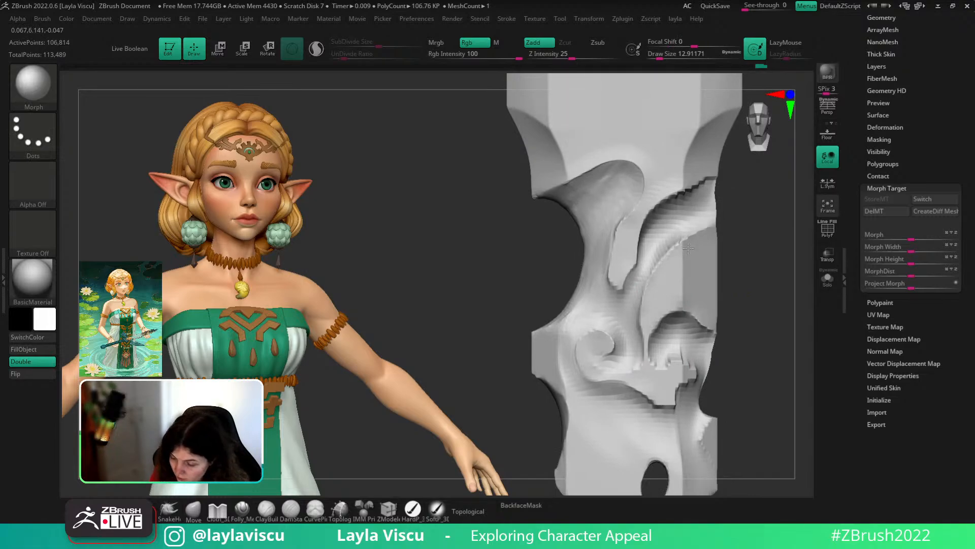
pyautogui.press('s')
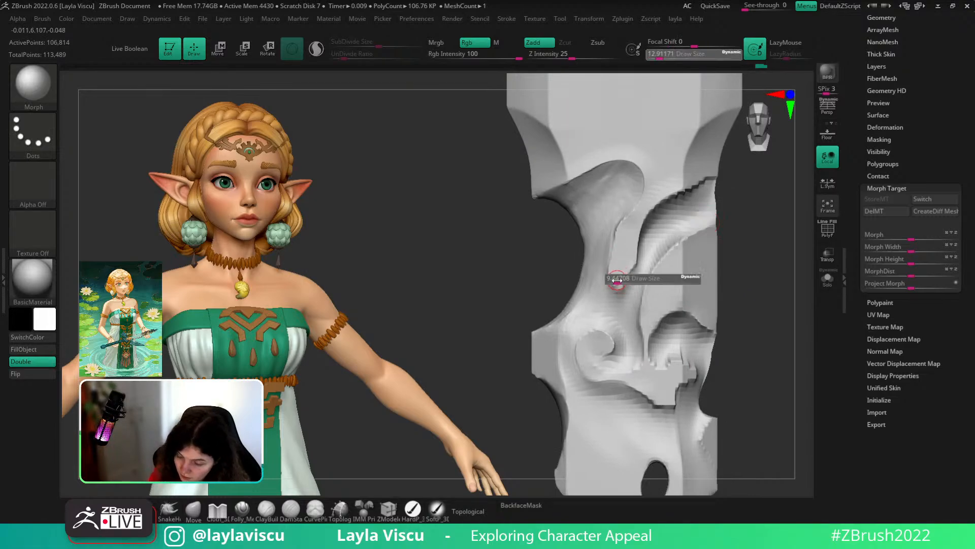
pyautogui.click(616, 280)
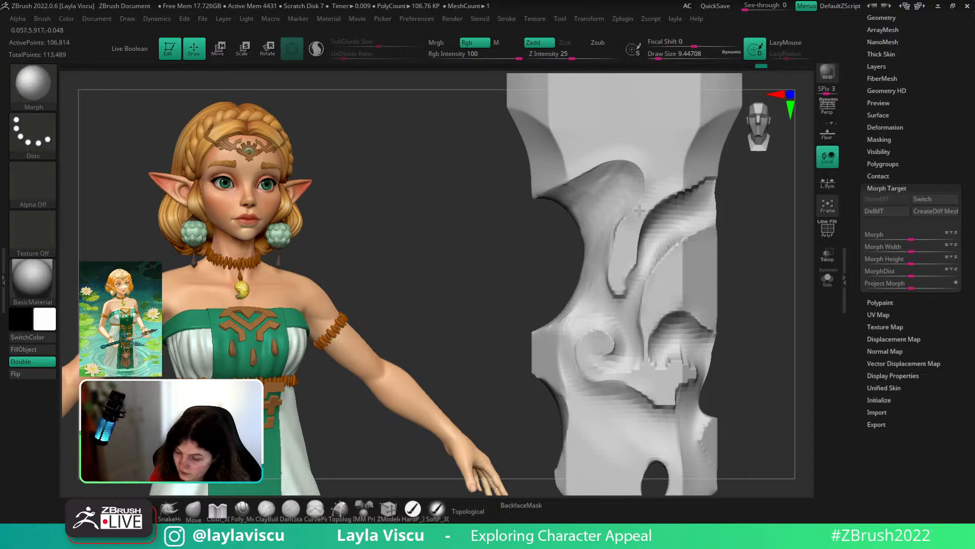
pyautogui.keyDown('ctrl'); pyautogui.moveTo(630, 278); pyautogui.dragTo(668, 205, button='right'); pyautogui.keyUp('ctrl')
pyautogui.keyDown('ctrl'); pyautogui.moveTo(679, 264); pyautogui.dragTo(664, 238, button='right'); pyautogui.keyUp('ctrl')
pyautogui.keyDown('ctrl'); pyautogui.moveTo(663, 286); pyautogui.dragTo(697, 366, button='right'); pyautogui.keyUp('ctrl')
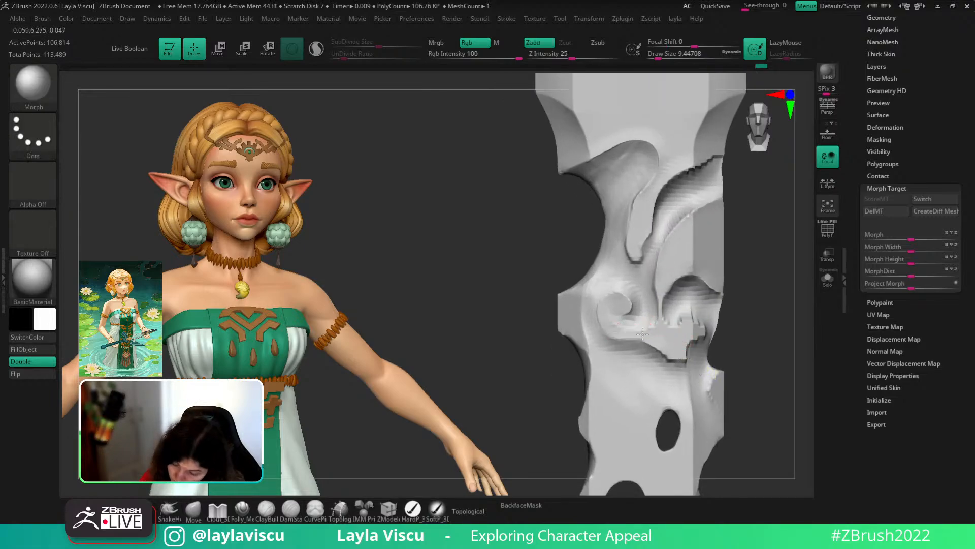
# - Set the Morph brush's focal shift to -80 and its draw size to about 8.4
pyautogui.moveTo(687, 357); pyautogui.dragTo(706, 382, button='right')
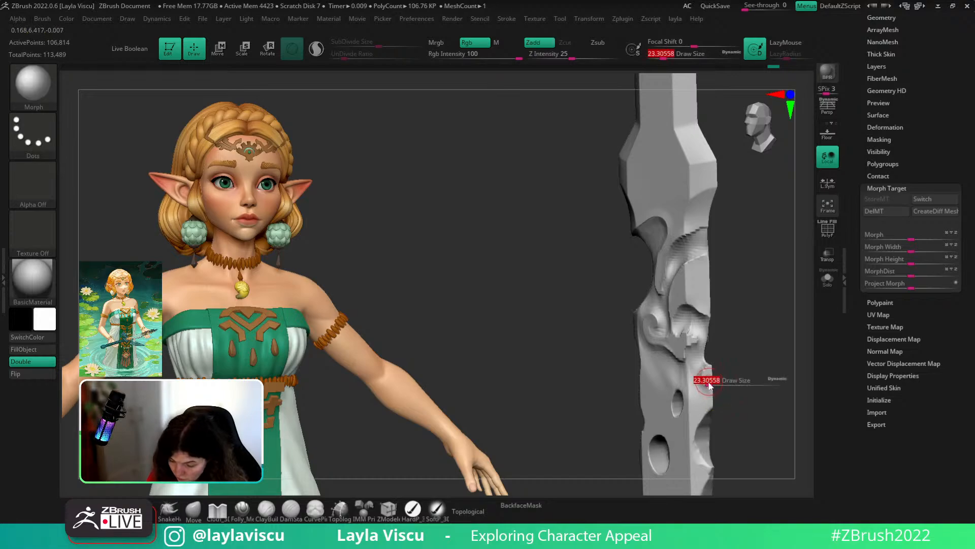
pyautogui.click(672, 43)
pyautogui.write('-80')
pyautogui.press('Return')
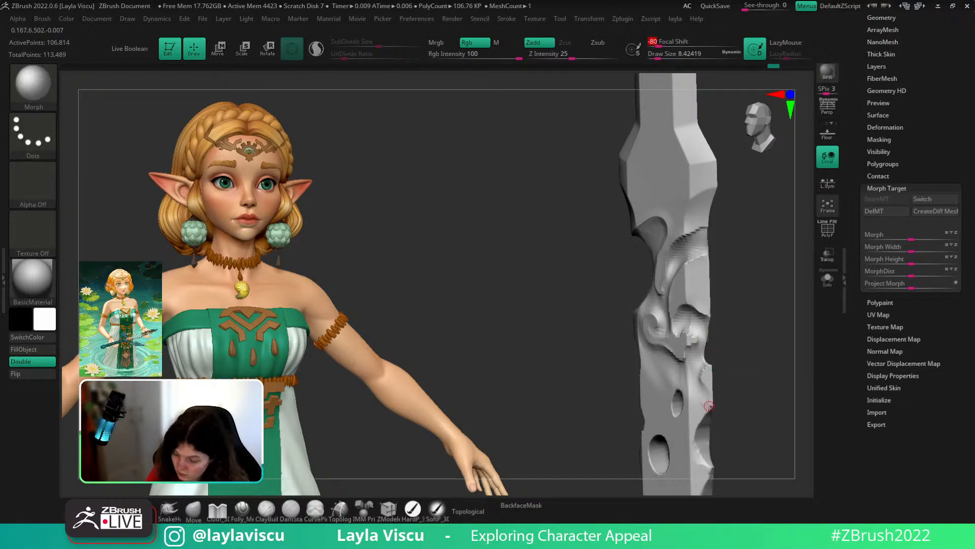
pyautogui.moveTo(709, 372); pyautogui.dragTo(731, 297, button='right')
pyautogui.keyDown('ctrl'); pyautogui.moveTo(711, 325); pyautogui.dragTo(688, 399, button='right'); pyautogui.keyUp('ctrl')
pyautogui.keyDown('alt'); pyautogui.moveTo(710, 302); pyautogui.dragTo(742, 446, button='right'); pyautogui.keyUp('alt')
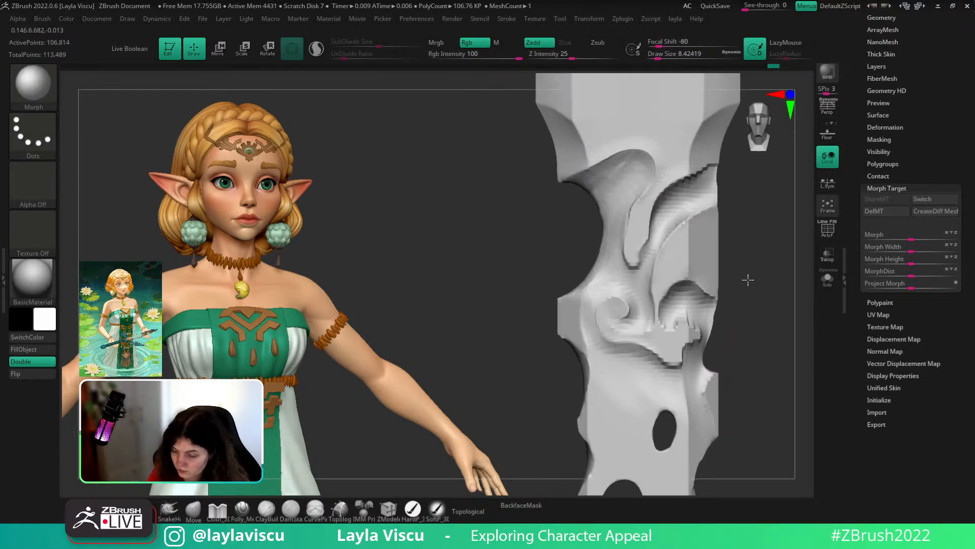
# - Clean up the upper edge of the rounded patch above the large notch with the Morph brush at a draw size of about 17
pyautogui.keyDown('alt'); pyautogui.moveTo(748, 279); pyautogui.dragTo(750, 360, button='right'); pyautogui.keyUp('alt')
pyautogui.press('s')
pyautogui.moveTo(671, 258); pyautogui.dragTo(674, 257)
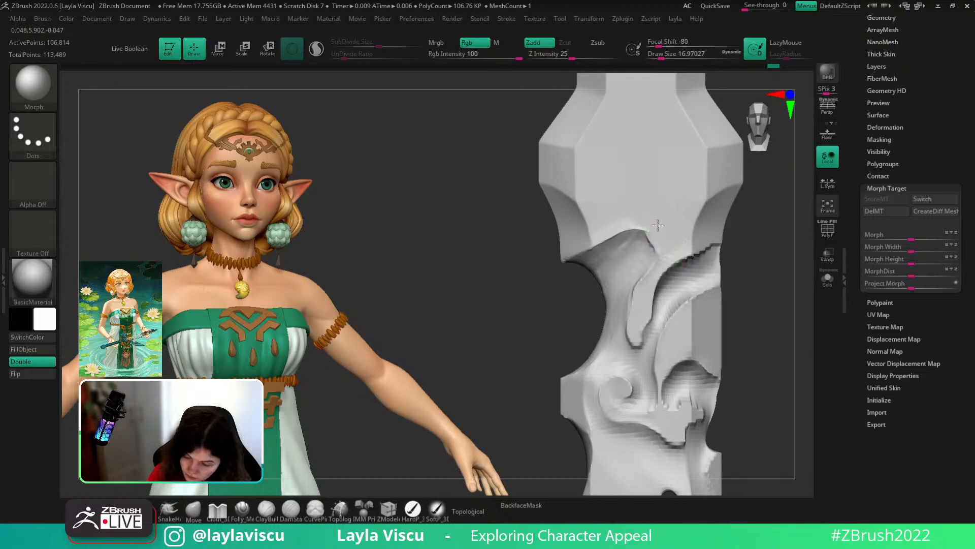
pyautogui.keyDown('shift'); pyautogui.moveTo(622, 225); pyautogui.dragTo(668, 231); pyautogui.keyUp('shift')
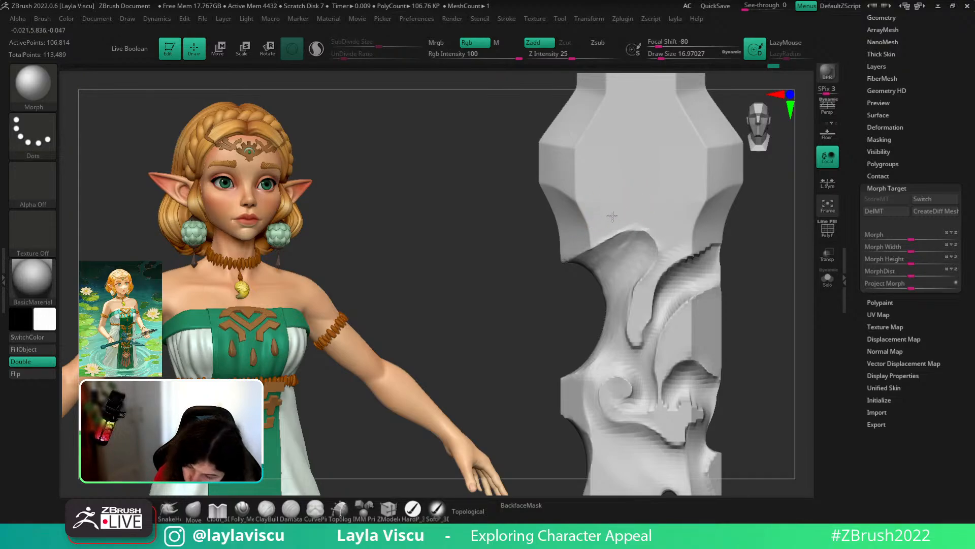
pyautogui.moveTo(683, 219)
pyautogui.keyDown('ctrl'); pyautogui.mouseDown(button='right')
pyautogui.moveTo(678, 175)
pyautogui.moveTo(703, 255)
pyautogui.moveTo(627, 174)
pyautogui.moveTo(701, 283)
pyautogui.mouseUp(button='right'); pyautogui.keyUp('ctrl')
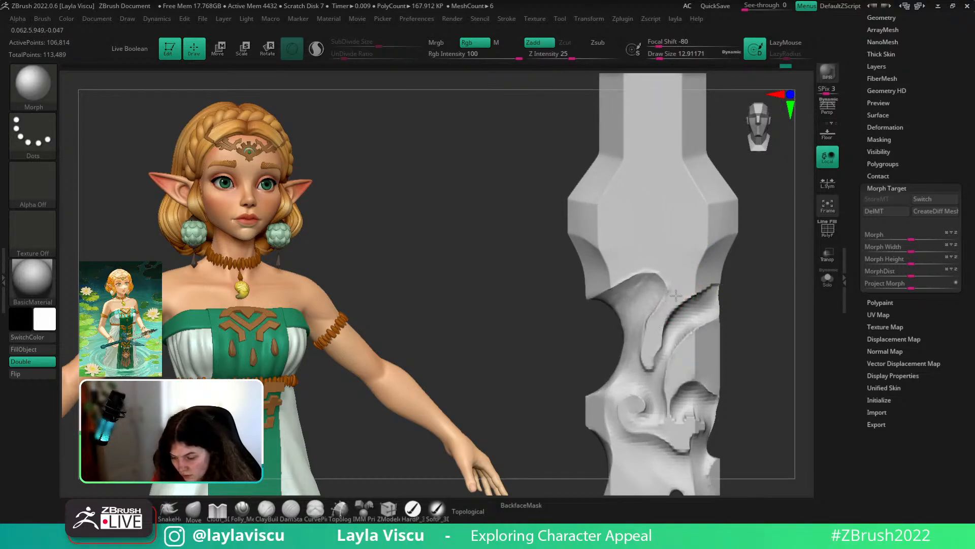
pyautogui.moveTo(727, 270)
pyautogui.keyDown('ctrl'); pyautogui.mouseDown(button='right')
pyautogui.moveTo(727, 242)
pyautogui.moveTo(709, 383)
pyautogui.moveTo(688, 322)
pyautogui.mouseUp(button='right'); pyautogui.keyUp('ctrl')
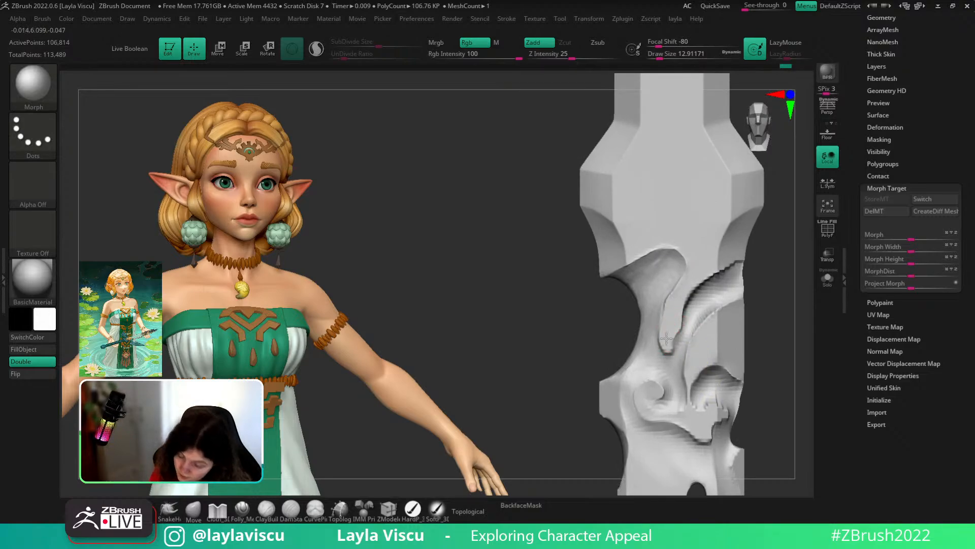
# - Sharpen the sides and lower tip of the narrow tongue beside the large notch, using a Morph draw size of about 9.4
pyautogui.press('[')
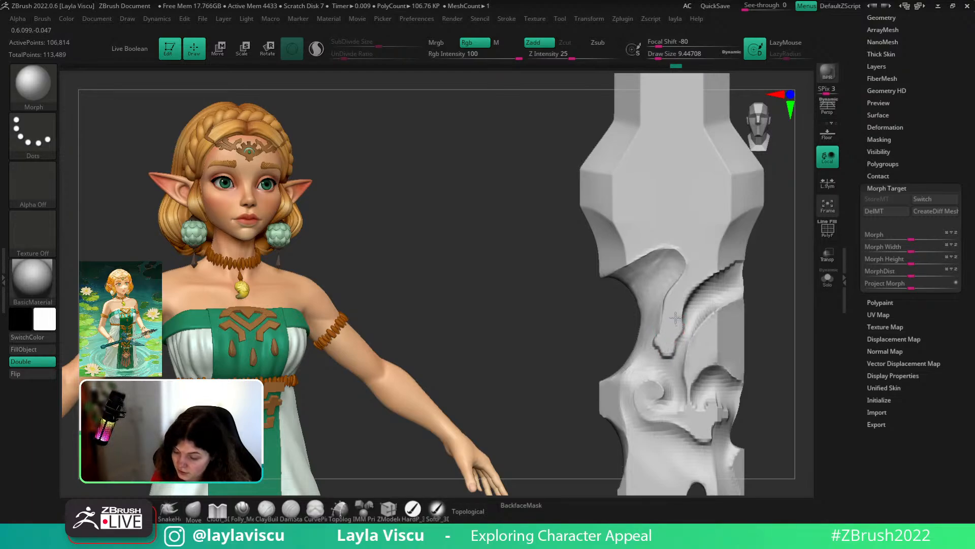
pyautogui.keyDown('ctrl'); pyautogui.moveTo(789, 283); pyautogui.dragTo(792, 264, button='right'); pyautogui.keyUp('ctrl')
pyautogui.moveTo(756, 309); pyautogui.dragTo(725, 315, button='right')
pyautogui.moveTo(708, 298)
pyautogui.mouseDown()
pyautogui.moveTo(666, 325)
pyautogui.moveTo(707, 300)
pyautogui.mouseUp()
pyautogui.moveTo(722, 351)
pyautogui.keyDown('ctrl'); pyautogui.mouseDown(button='right')
pyautogui.moveTo(727, 327)
pyautogui.moveTo(745, 318)
pyautogui.moveTo(679, 327)
pyautogui.moveTo(764, 300)
pyautogui.moveTo(775, 362)
pyautogui.moveTo(806, 353)
pyautogui.moveTo(786, 383)
pyautogui.moveTo(762, 298)
pyautogui.moveTo(747, 329)
pyautogui.moveTo(740, 255)
pyautogui.moveTo(736, 325)
pyautogui.mouseUp(button='right'); pyautogui.keyUp('ctrl')
pyautogui.keyDown('ctrl'); pyautogui.moveTo(664, 306); pyautogui.dragTo(680, 351, button='right'); pyautogui.keyUp('ctrl')
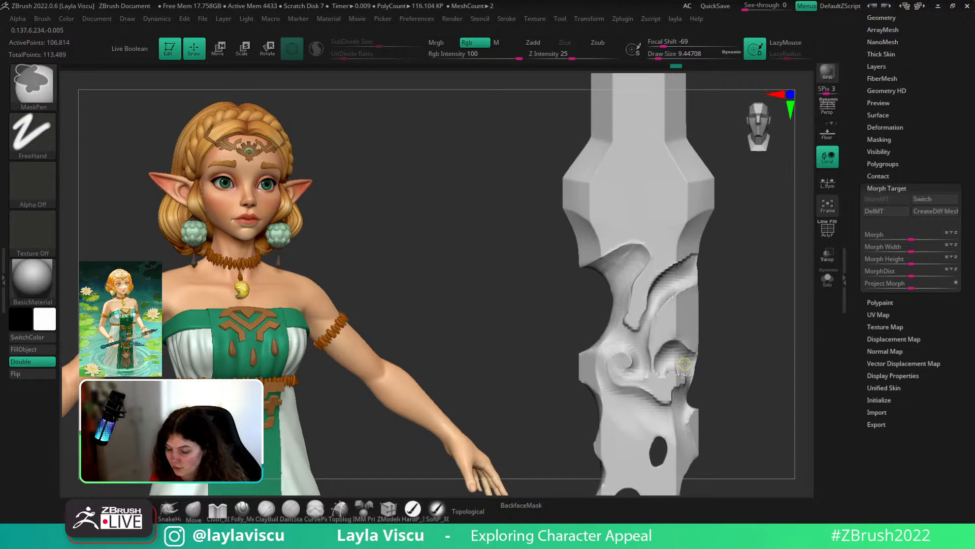
pyautogui.keyDown('ctrl'); pyautogui.moveTo(749, 357); pyautogui.dragTo(747, 307, button='right'); pyautogui.keyUp('ctrl')
pyautogui.keyDown('ctrl'); pyautogui.moveTo(694, 347); pyautogui.dragTo(699, 388, button='right'); pyautogui.keyUp('ctrl')
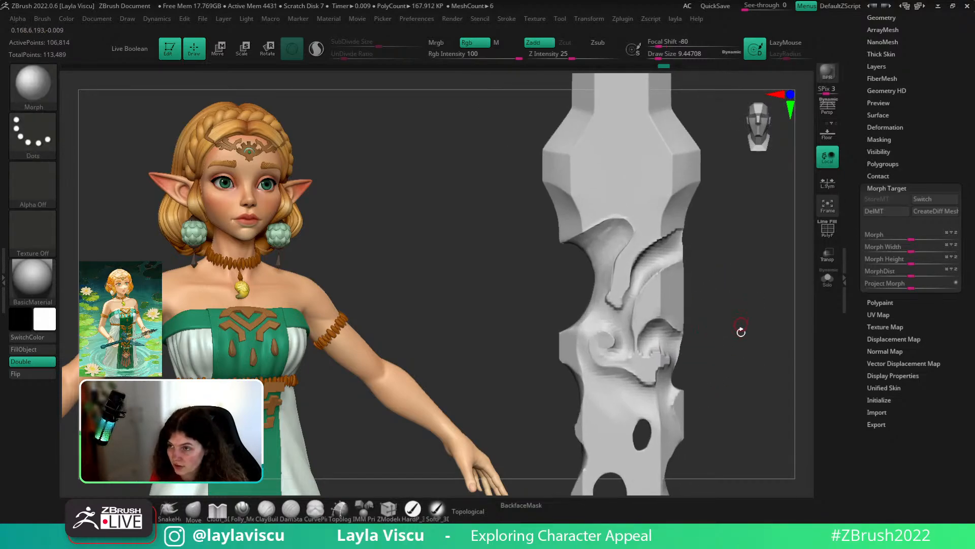
# - Restore the flat panel's edge above the small arch with the Morph brush at a draw size of about 14.2
pyautogui.press('s')
pyautogui.moveTo(645, 301); pyautogui.dragTo(647, 302)
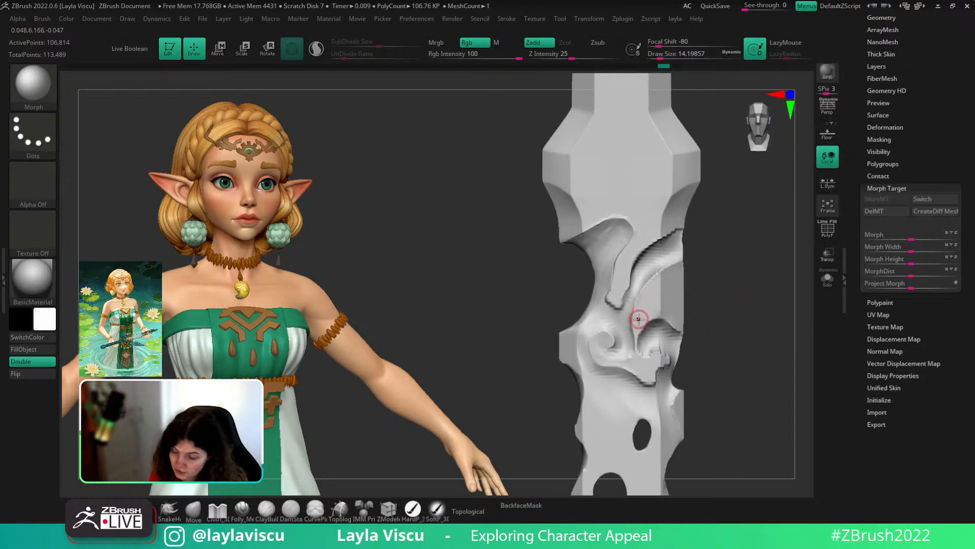
pyautogui.keyDown('ctrl'); pyautogui.moveTo(743, 328); pyautogui.dragTo(735, 304, button='right'); pyautogui.keyUp('ctrl')
pyautogui.keyDown('ctrl'); pyautogui.moveTo(663, 340); pyautogui.dragTo(655, 412, button='right'); pyautogui.keyUp('ctrl')
# - Undo the oversized stroke below the curl and restore the flat band there with a Morph draw size of about 8.4
pyautogui.press('s')
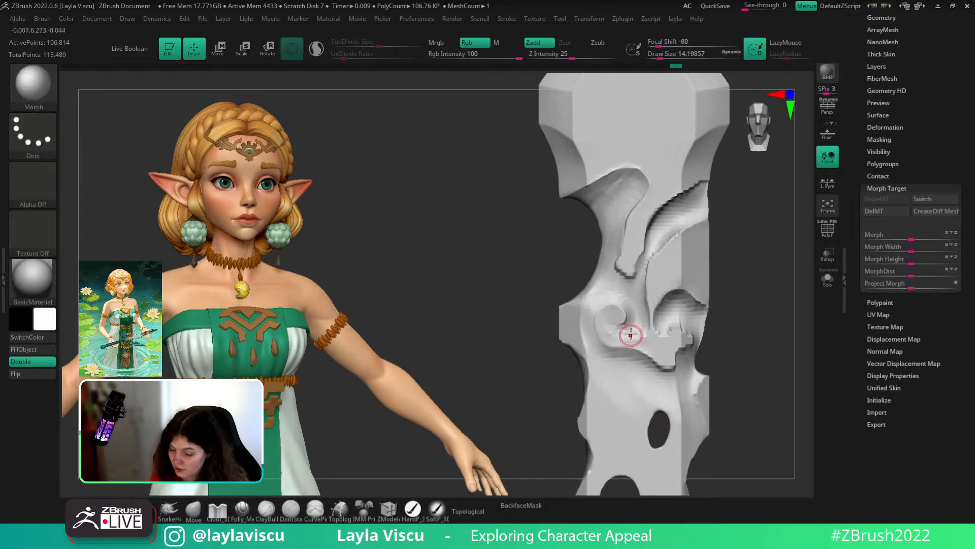
pyautogui.moveTo(603, 327)
pyautogui.mouseDown()
pyautogui.moveTo(655, 349)
pyautogui.moveTo(616, 342)
pyautogui.moveTo(641, 346)
pyautogui.mouseUp()
pyautogui.hotkey('ctrl', 'z')
pyautogui.press('s')
pyautogui.press('s')
pyautogui.press('s')
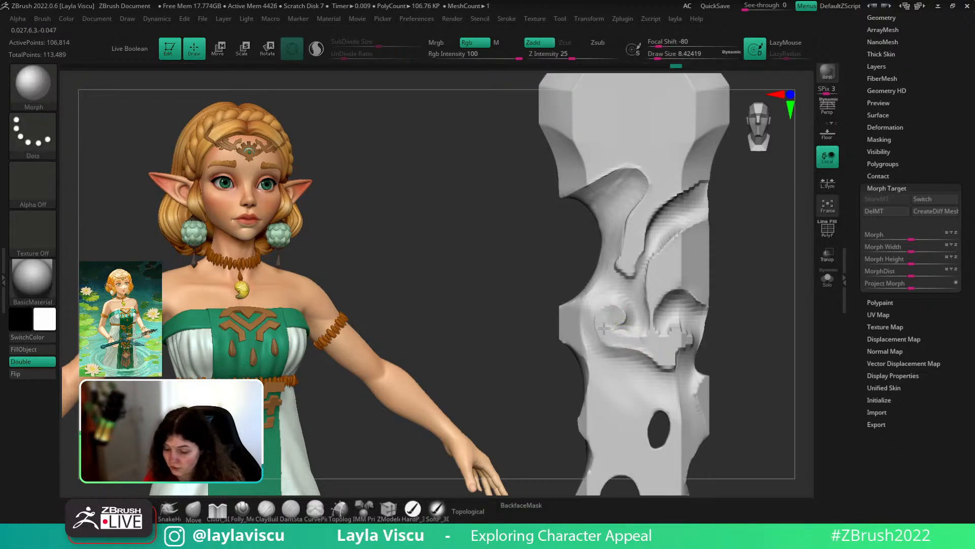
pyautogui.moveTo(671, 337)
pyautogui.keyDown('ctrl'); pyautogui.mouseDown(button='right')
pyautogui.moveTo(663, 285)
pyautogui.moveTo(656, 355)
pyautogui.mouseUp(button='right'); pyautogui.keyUp('ctrl')
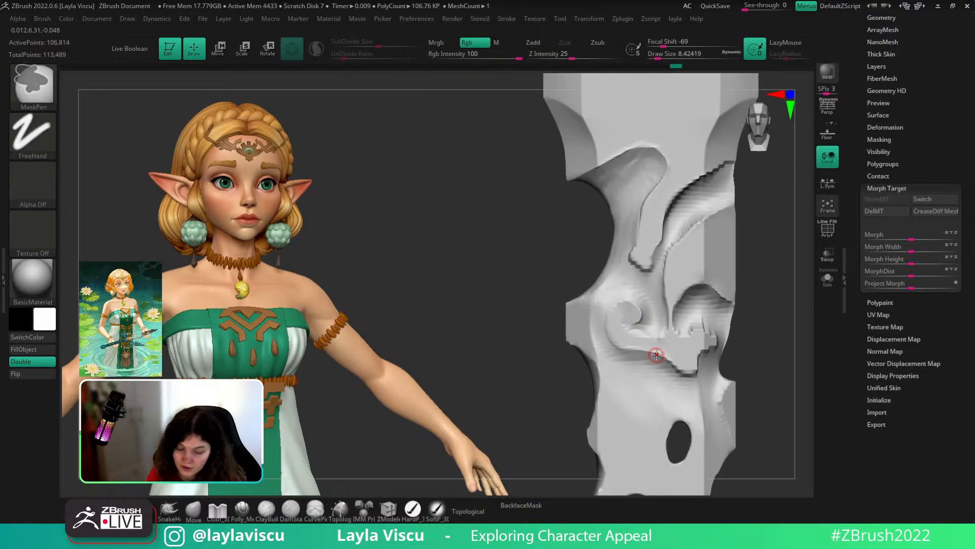
# - Try to shape the recess inside the curl with the ClayBuildup brush, then undo the stroke
pyautogui.press('b')
pyautogui.press('c')
pyautogui.press('b')
pyautogui.press('ctrl')
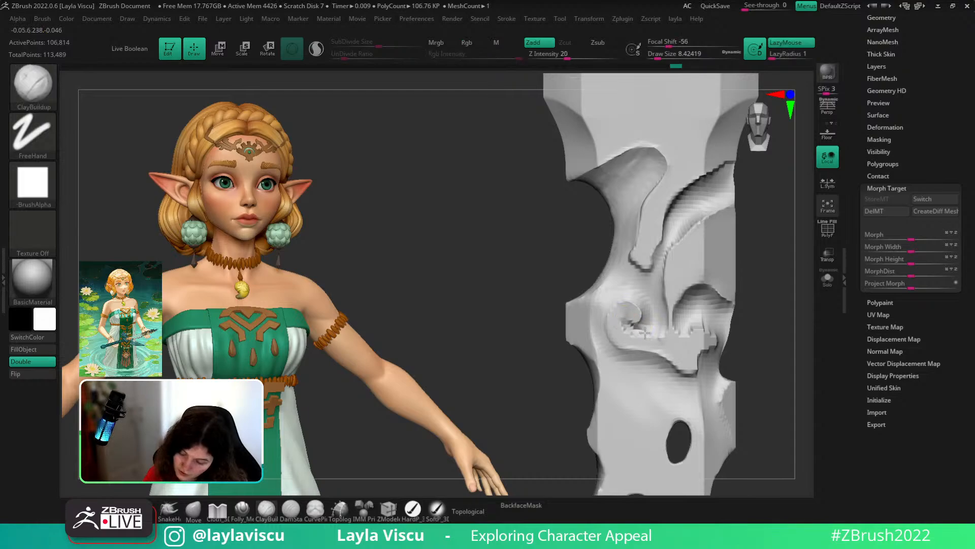
pyautogui.hotkey('ctrl', 'z')
# - Cut a groove along the inside of the curl with DamStandard and Sculptris Pro enabled, at a draw size of about 8.4
pyautogui.moveTo(901, 144); pyautogui.dragTo(896, 292)
pyautogui.click(885, 167)
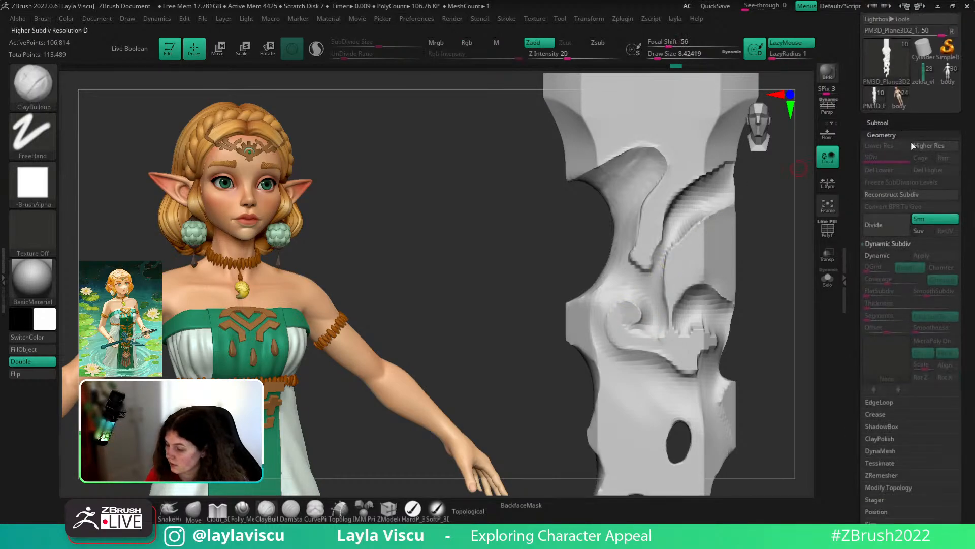
pyautogui.press('b')
pyautogui.press('d')
pyautogui.press('s')
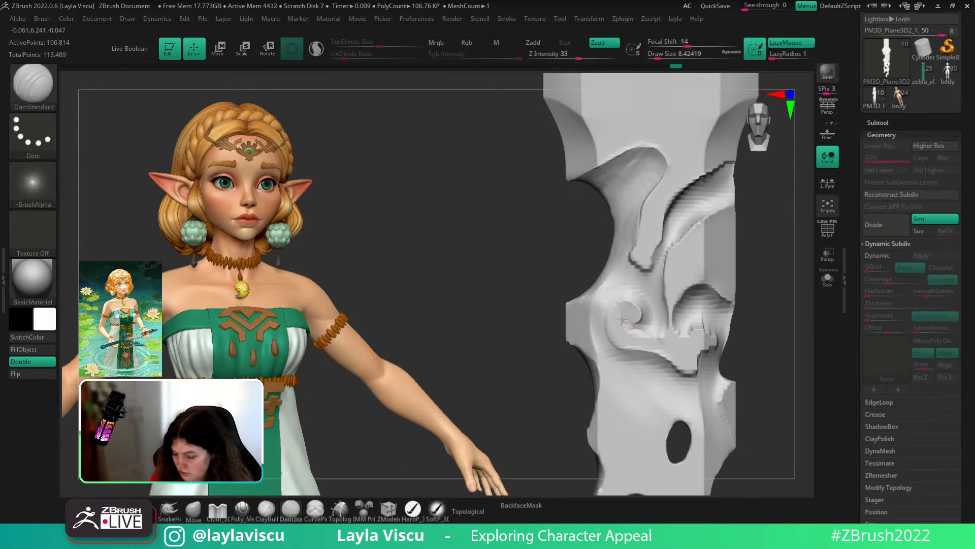
pyautogui.hotkey('ctrl', 'z')
pyautogui.click(319, 52)
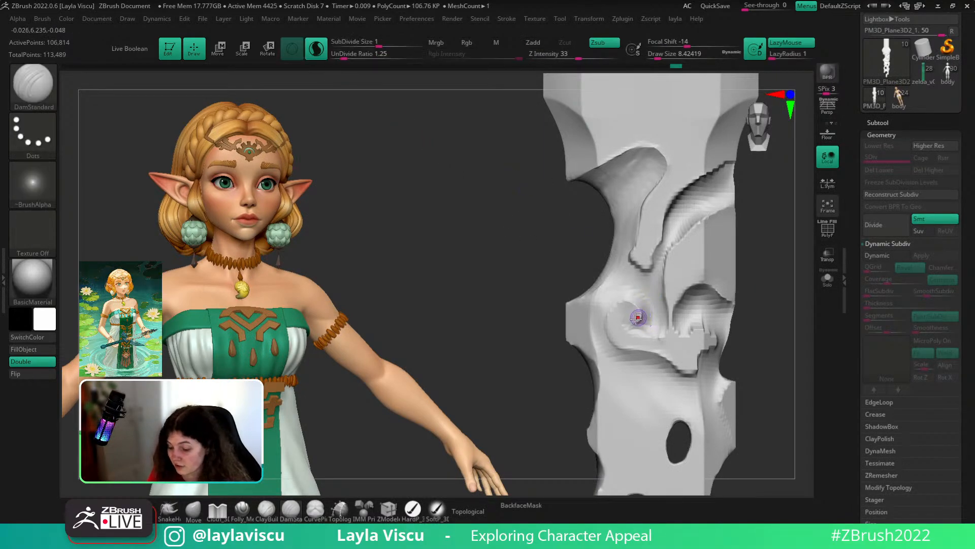
pyautogui.moveTo(641, 315)
pyautogui.mouseDown()
pyautogui.moveTo(626, 325)
pyautogui.moveTo(668, 331)
pyautogui.mouseUp()
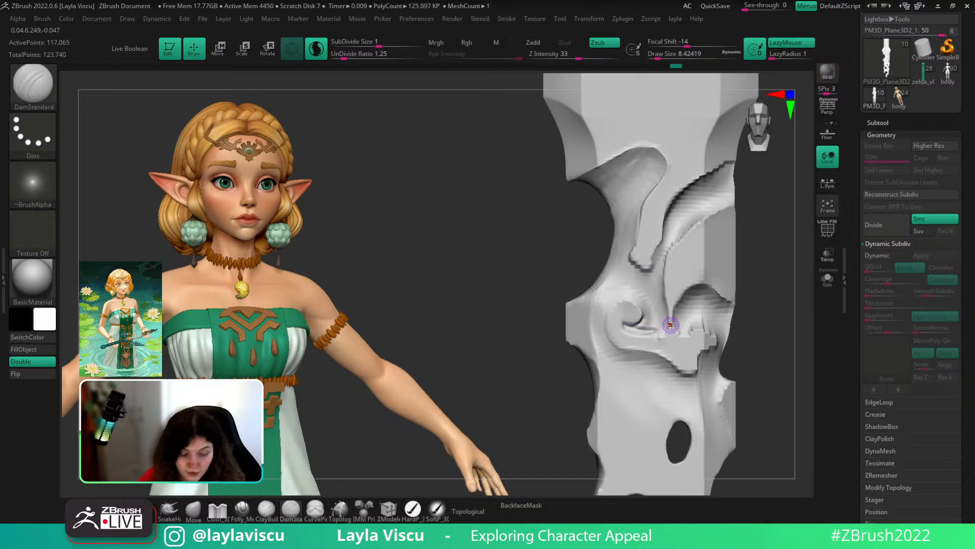
# - Shape the surface inside and beside the curl with ClayBuildup at a draw size of about 11.7 and smooth it
pyautogui.press('b')
pyautogui.press('c')
pyautogui.press('b')
pyautogui.moveTo(625, 326)
pyautogui.mouseDown()
pyautogui.moveTo(666, 330)
pyautogui.moveTo(645, 301)
pyautogui.mouseUp()
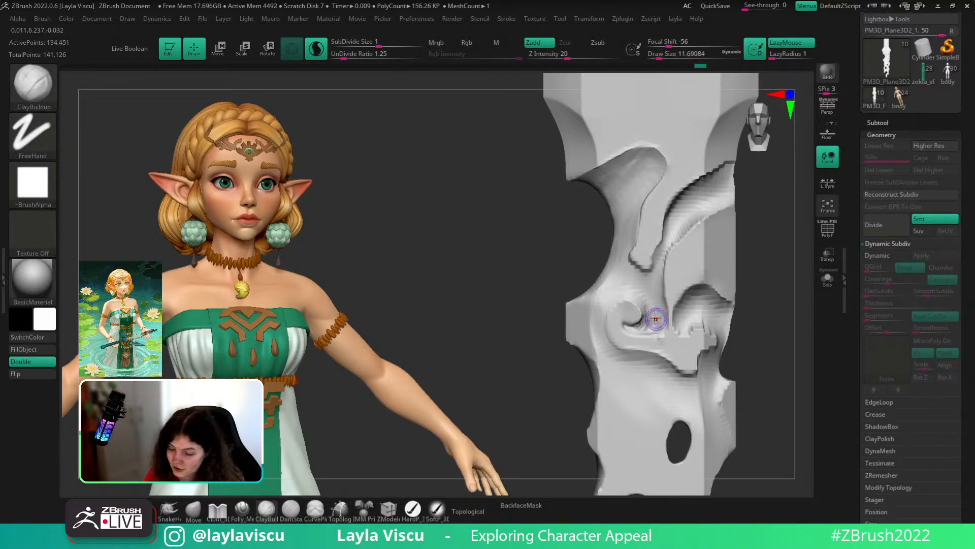
pyautogui.keyDown('shift'); pyautogui.moveTo(656, 319); pyautogui.dragTo(651, 315); pyautogui.keyUp('shift')
# - Try to smooth the jagged steps below the small arch and set the Move brush's draw size to about 25
pyautogui.keyDown('ctrl'); pyautogui.moveTo(659, 338); pyautogui.dragTo(668, 200, button='right'); pyautogui.keyUp('ctrl')
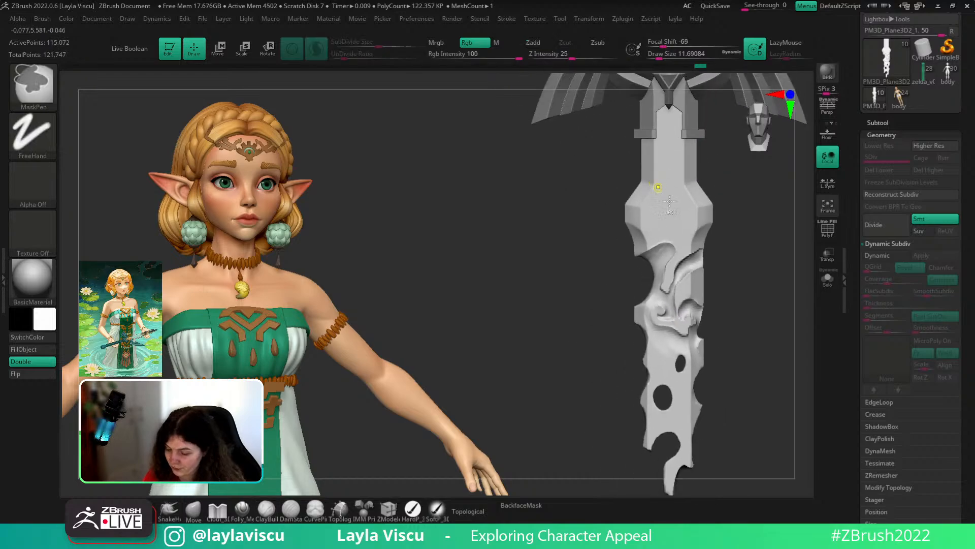
pyautogui.keyDown('alt'); pyautogui.moveTo(733, 342); pyautogui.dragTo(721, 261, button='right'); pyautogui.keyUp('alt')
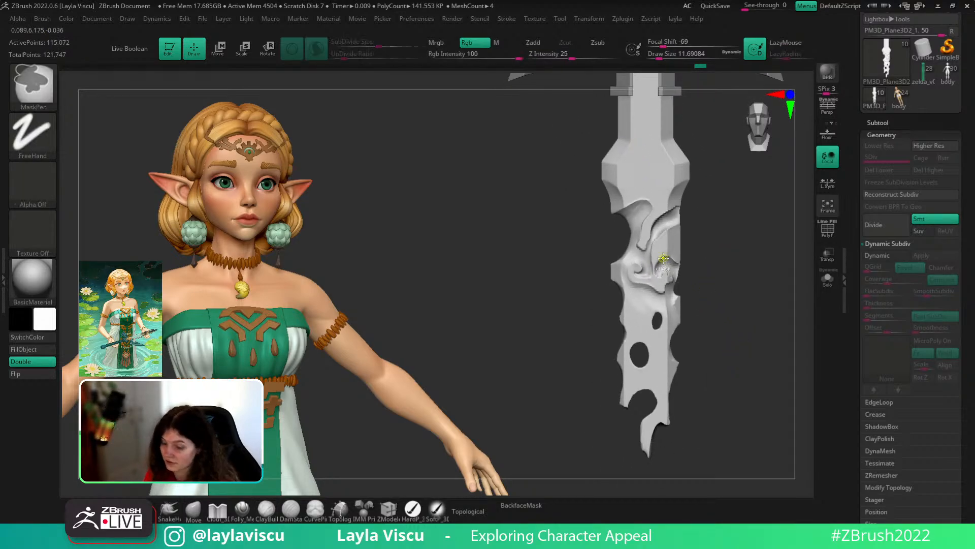
pyautogui.keyDown('ctrl'); pyautogui.moveTo(669, 264); pyautogui.dragTo(661, 339, button='right'); pyautogui.keyUp('ctrl')
pyautogui.click(216, 509)
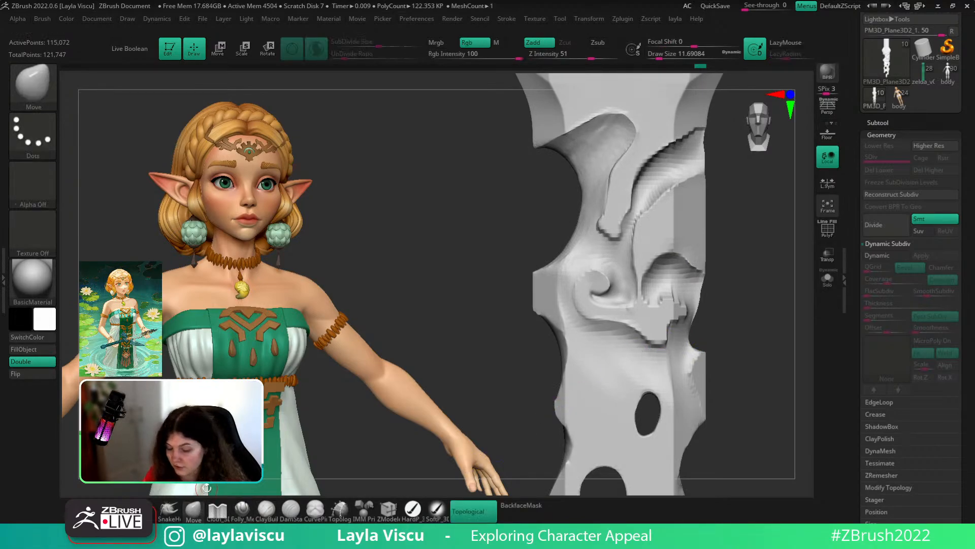
pyautogui.keyDown('alt'); pyautogui.moveTo(757, 272); pyautogui.dragTo(768, 291, button='right'); pyautogui.keyUp('alt')
pyautogui.moveTo(777, 350)
pyautogui.keyDown('ctrl'); pyautogui.mouseDown(button='right')
pyautogui.moveTo(752, 313)
pyautogui.moveTo(725, 326)
pyautogui.moveTo(723, 345)
pyautogui.mouseUp(button='right'); pyautogui.keyUp('ctrl')
pyautogui.keyDown('shift'); pyautogui.moveTo(681, 309); pyautogui.dragTo(695, 308); pyautogui.keyUp('shift')
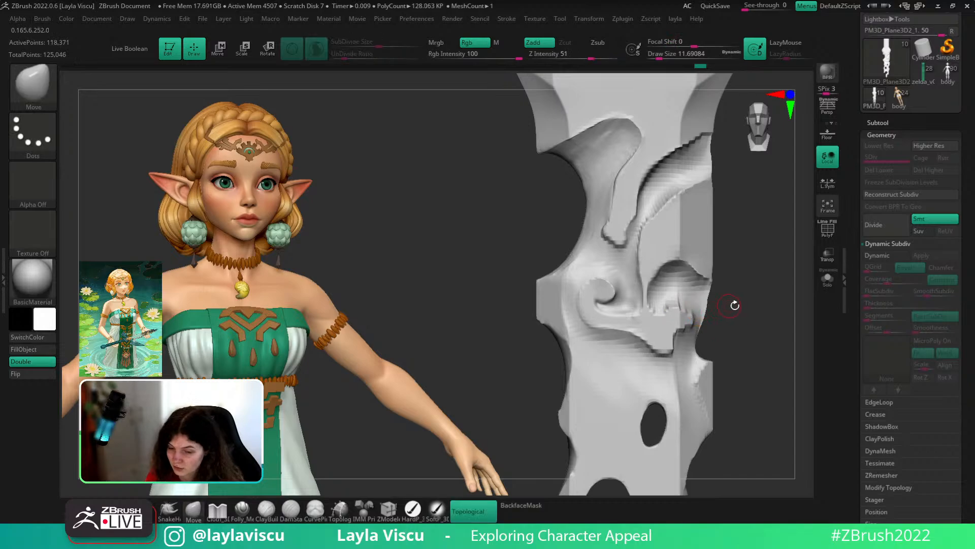
pyautogui.keyDown('ctrl'); pyautogui.moveTo(754, 331); pyautogui.dragTo(742, 292, button='right'); pyautogui.keyUp('ctrl')
pyautogui.press('s')
pyautogui.moveTo(732, 302); pyautogui.dragTo(735, 302)
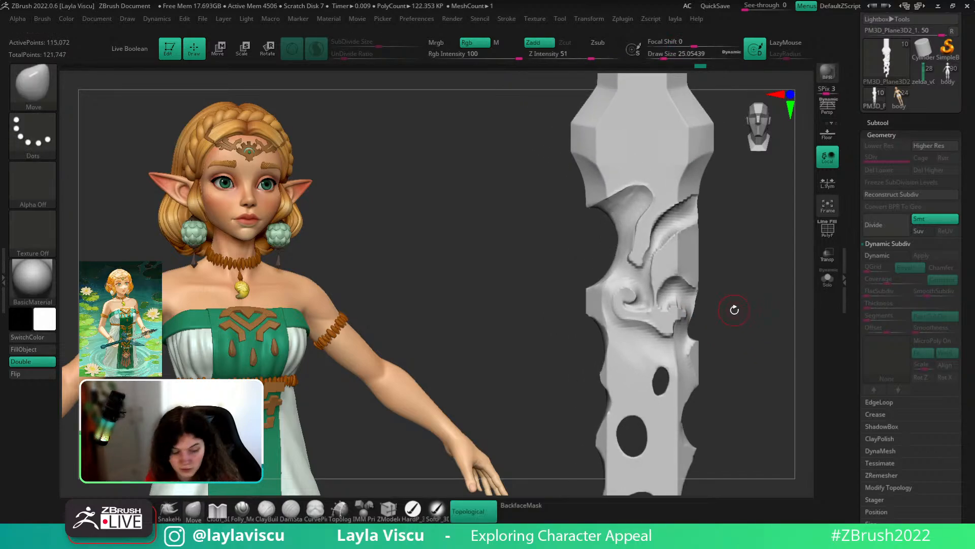
# - Flatten the jagged steps below the small arch with the TrimDynamic brush at a draw size of about 21.6
pyautogui.press('b')
pyautogui.press('m')
pyautogui.press('p')
pyautogui.moveTo(738, 311)
pyautogui.keyDown('ctrl'); pyautogui.mouseDown(button='right')
pyautogui.moveTo(701, 300)
pyautogui.moveTo(695, 321)
pyautogui.mouseUp(button='right'); pyautogui.keyUp('ctrl')
pyautogui.press('b')
pyautogui.press('t')
pyautogui.press('d')
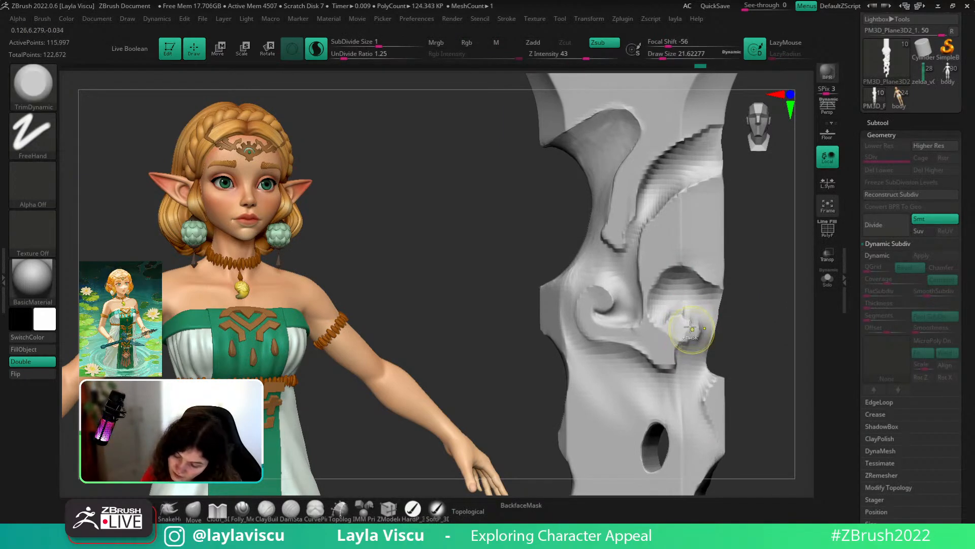
pyautogui.moveTo(680, 335); pyautogui.dragTo(695, 335)
pyautogui.keyDown('shift'); pyautogui.moveTo(758, 351); pyautogui.dragTo(769, 359, button='right'); pyautogui.keyUp('shift')
pyautogui.moveTo(680, 333)
pyautogui.mouseDown()
pyautogui.moveTo(671, 340)
pyautogui.moveTo(679, 359)
pyautogui.mouseUp()
pyautogui.keyDown('shift'); pyautogui.moveTo(751, 331); pyautogui.dragTo(727, 335, button='right'); pyautogui.keyUp('shift')
# - Refine the recess and curl under the small arch with TrimDynamic, starting at a draw size of about 11.7
pyautogui.press('s')
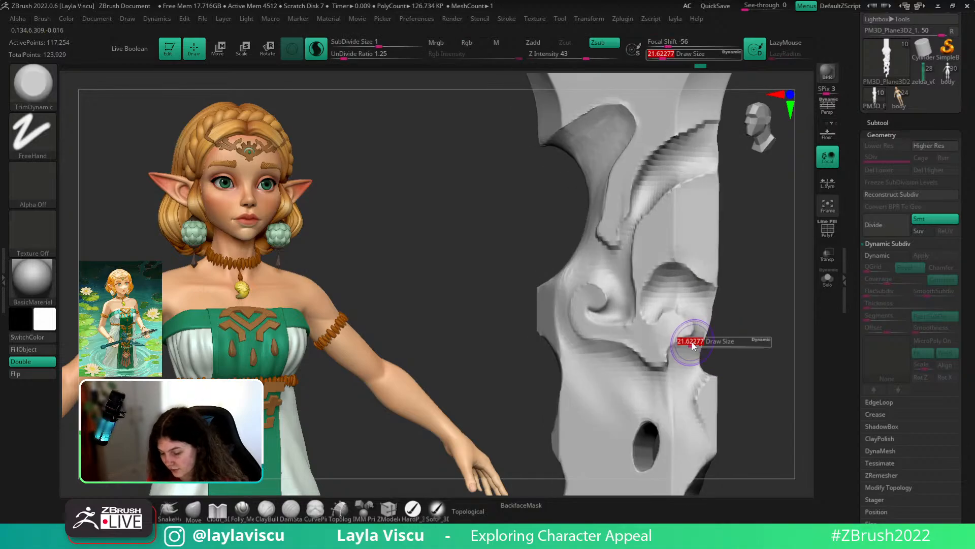
pyautogui.moveTo(688, 341); pyautogui.dragTo(689, 351)
pyautogui.keyDown('shift'); pyautogui.moveTo(742, 326); pyautogui.dragTo(748, 357, button='right'); pyautogui.keyUp('shift')
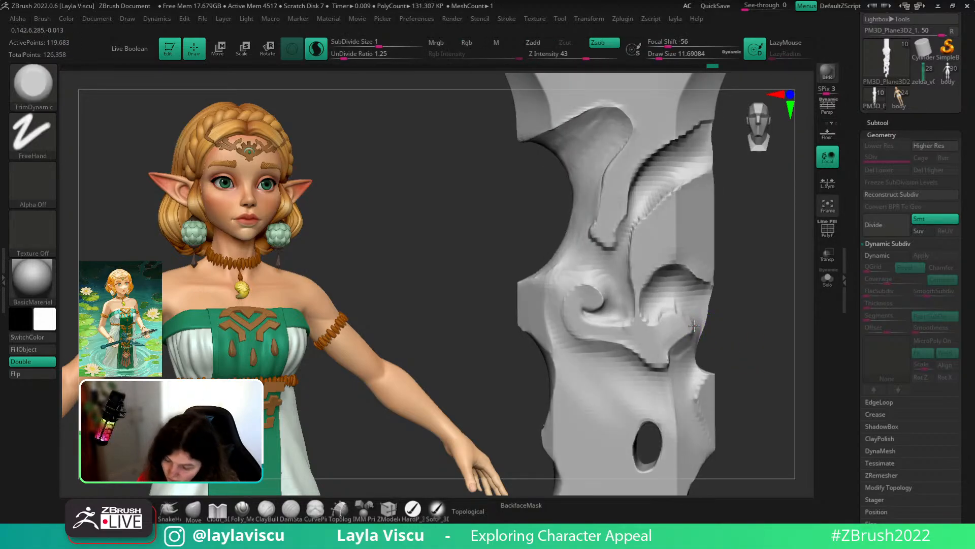
pyautogui.moveTo(672, 308); pyautogui.dragTo(655, 319)
pyautogui.keyDown('ctrl'); pyautogui.moveTo(755, 297); pyautogui.dragTo(717, 273, button='right'); pyautogui.keyUp('ctrl')
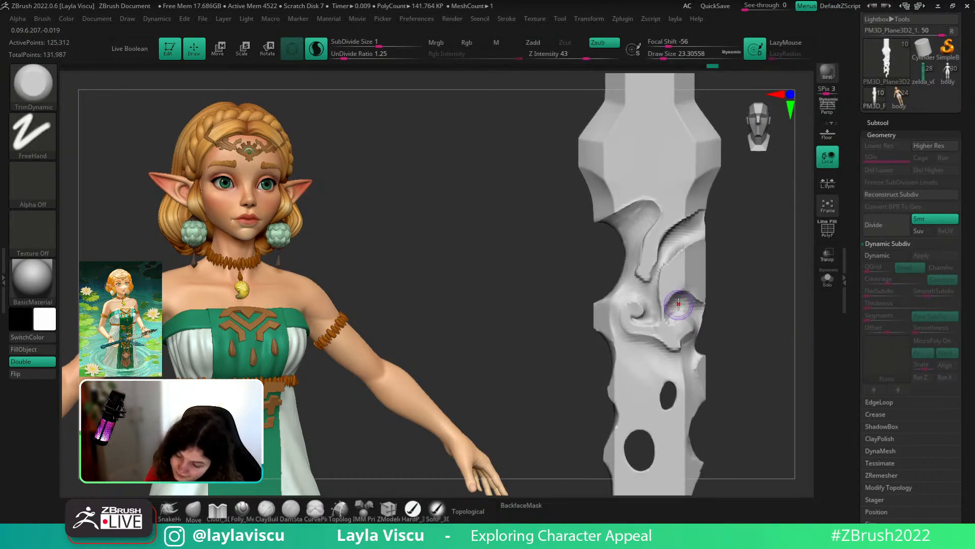
pyautogui.moveTo(680, 305); pyautogui.dragTo(672, 313)
# - Trim the surface beneath the wavy ledge below the two curls and undo the last stroke
pyautogui.keyDown('ctrl'); pyautogui.moveTo(755, 322); pyautogui.dragTo(765, 349, button='right'); pyautogui.keyUp('ctrl')
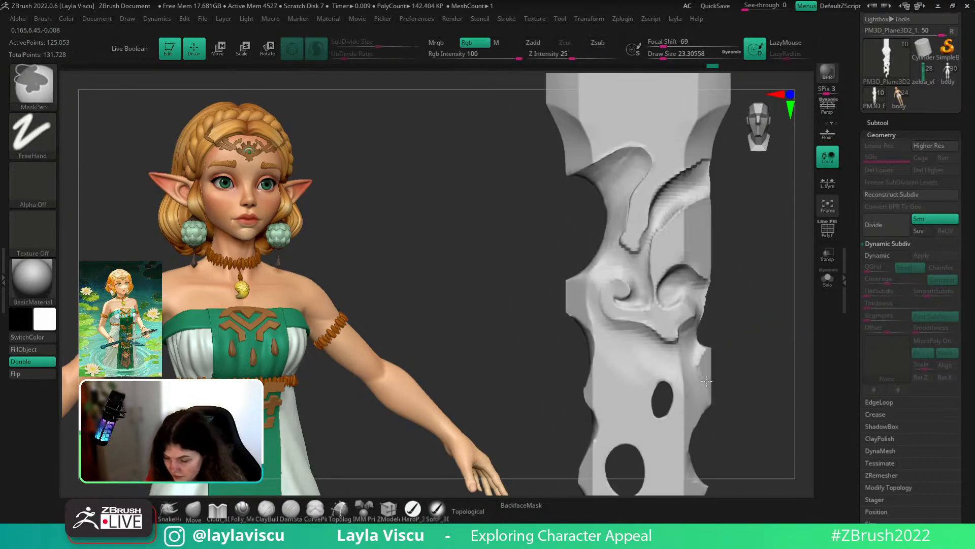
pyautogui.moveTo(675, 339)
pyautogui.mouseDown()
pyautogui.moveTo(655, 346)
pyautogui.moveTo(611, 334)
pyautogui.mouseUp()
pyautogui.hotkey('ctrl', 'z')
# - Examine the carved damage pattern on the blade up close and against the whole sword
pyautogui.keyDown('ctrl'); pyautogui.moveTo(738, 278); pyautogui.dragTo(712, 220, button='right'); pyautogui.keyUp('ctrl')
pyautogui.moveTo(709, 354)
pyautogui.keyDown('ctrl'); pyautogui.mouseDown(button='right')
pyautogui.moveTo(650, 313)
pyautogui.moveTo(681, 413)
pyautogui.mouseUp(button='right'); pyautogui.keyUp('ctrl')
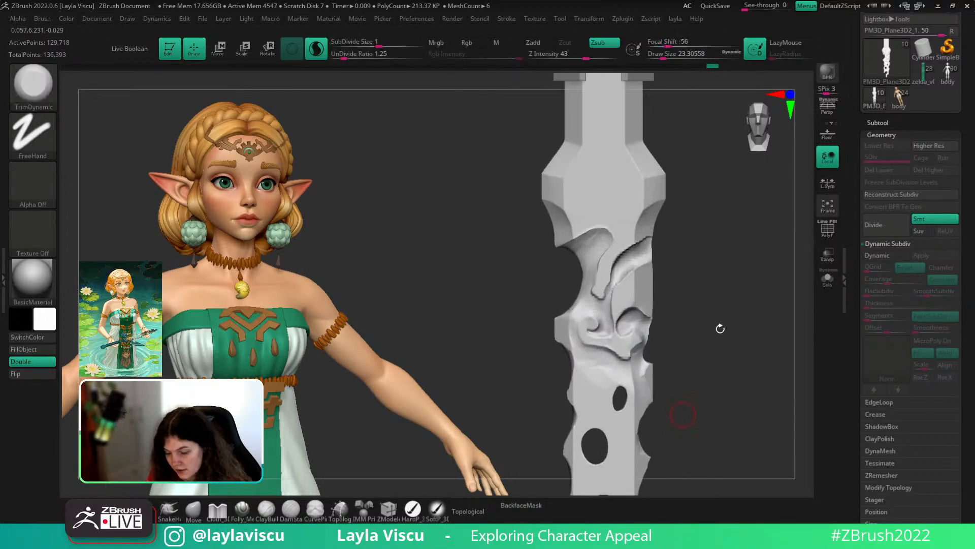
pyautogui.moveTo(721, 329); pyautogui.dragTo(731, 315, button='right')
pyautogui.keyDown('ctrl'); pyautogui.moveTo(731, 315); pyautogui.dragTo(707, 224, button='right'); pyautogui.keyUp('ctrl')
pyautogui.keyDown('shift'); pyautogui.moveTo(734, 340); pyautogui.dragTo(664, 391, button='right'); pyautogui.keyUp('shift')
pyautogui.moveTo(690, 342)
pyautogui.keyDown('alt'); pyautogui.mouseDown(button='right')
pyautogui.moveTo(733, 298)
pyautogui.moveTo(756, 305)
pyautogui.moveTo(697, 296)
pyautogui.moveTo(743, 349)
pyautogui.moveTo(708, 259)
pyautogui.moveTo(712, 312)
pyautogui.moveTo(746, 237)
pyautogui.moveTo(750, 258)
pyautogui.mouseUp(button='right'); pyautogui.keyUp('alt')
pyautogui.keyDown('alt'); pyautogui.moveTo(750, 258); pyautogui.dragTo(737, 266, button='right'); pyautogui.keyUp('alt')
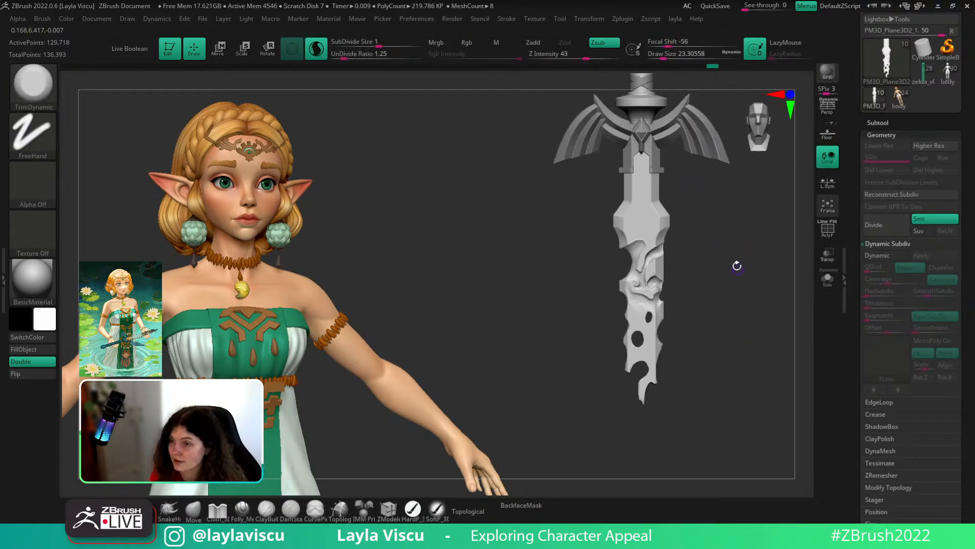
pyautogui.keyDown('ctrl'); pyautogui.moveTo(695, 302); pyautogui.dragTo(712, 325, button='right'); pyautogui.keyUp('ctrl')
pyautogui.moveTo(711, 325); pyautogui.dragTo(727, 307, button='right')
pyautogui.keyDown('ctrl'); pyautogui.moveTo(646, 277); pyautogui.dragTo(647, 305, button='right'); pyautogui.keyUp('ctrl')
pyautogui.press('3')
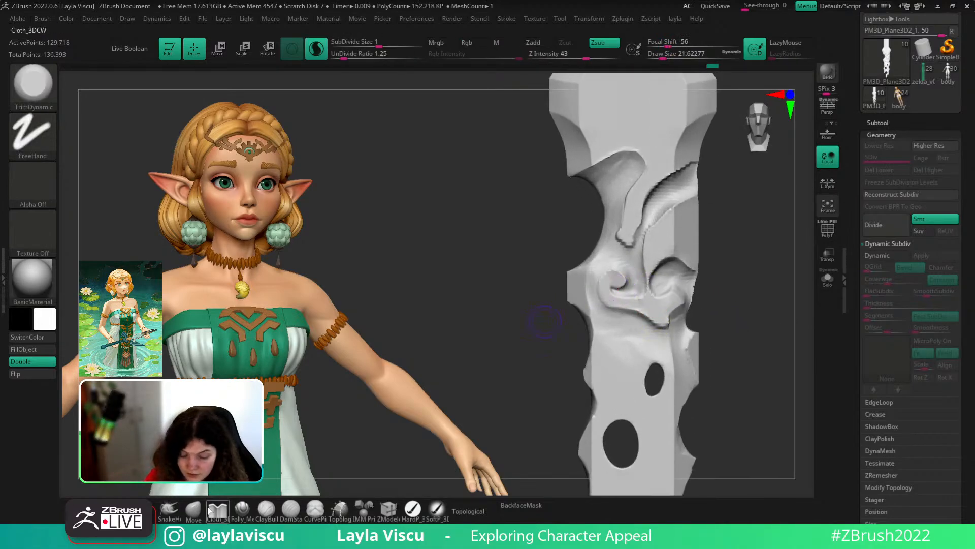
pyautogui.press('s')
pyautogui.moveTo(599, 306); pyautogui.dragTo(591, 293)
pyautogui.press('s')
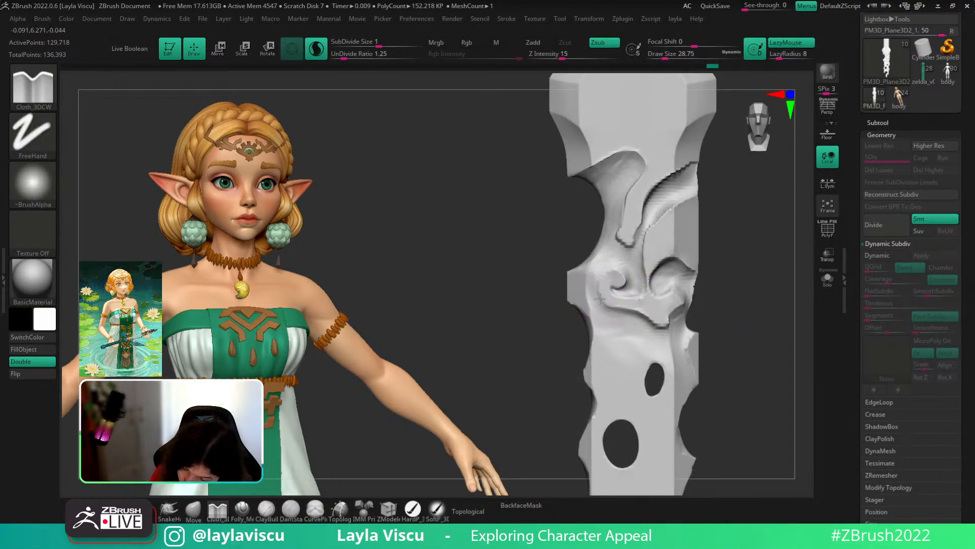
# - Sharpen the shape of the curl and the ledge below it using the Move brush with AccuCurve enabled, at a draw size of about 25
pyautogui.click(201, 517)
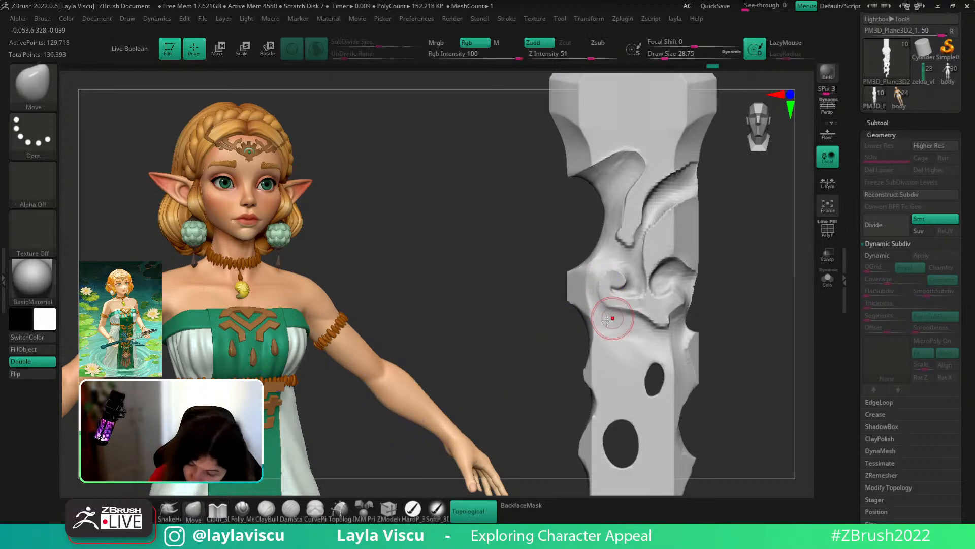
pyautogui.press('s')
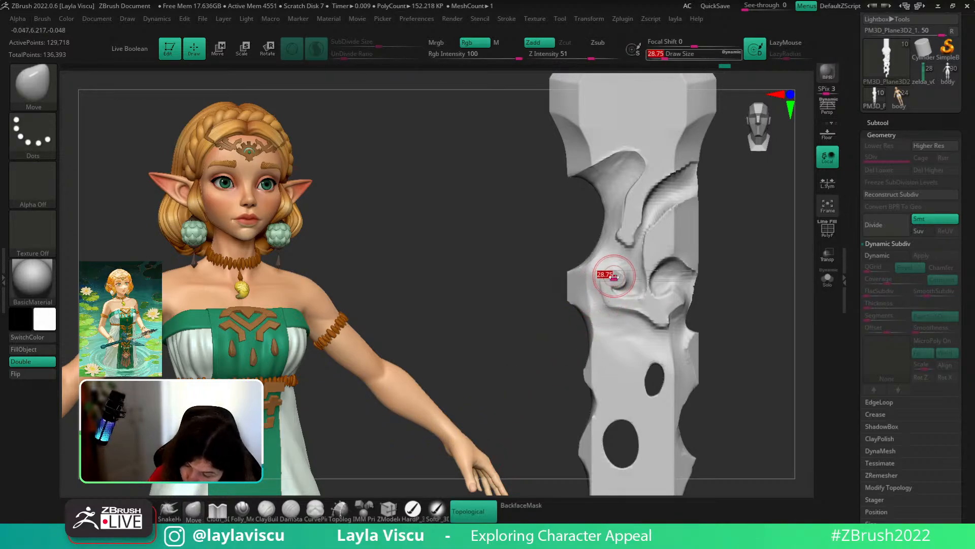
pyautogui.moveTo(606, 276); pyautogui.dragTo(603, 276)
pyautogui.press('1')
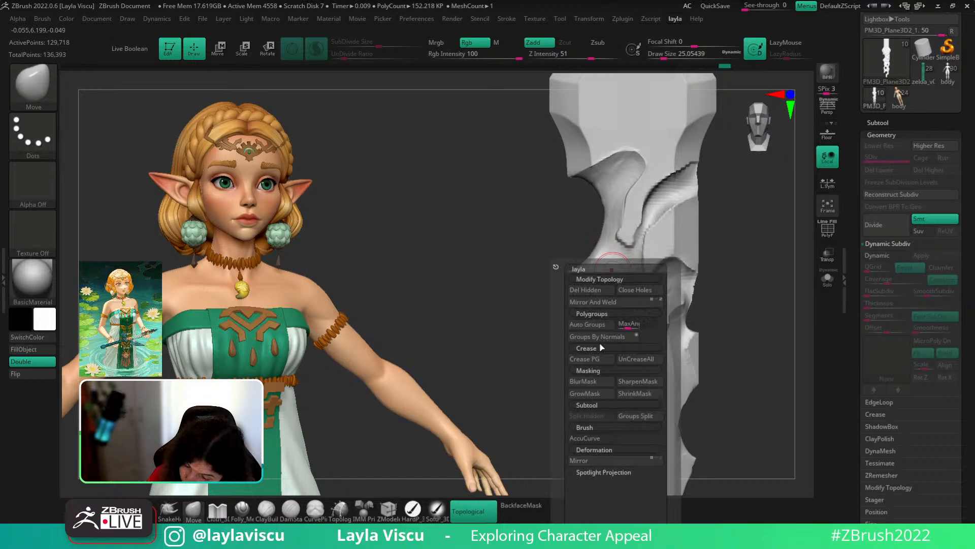
pyautogui.click(593, 437)
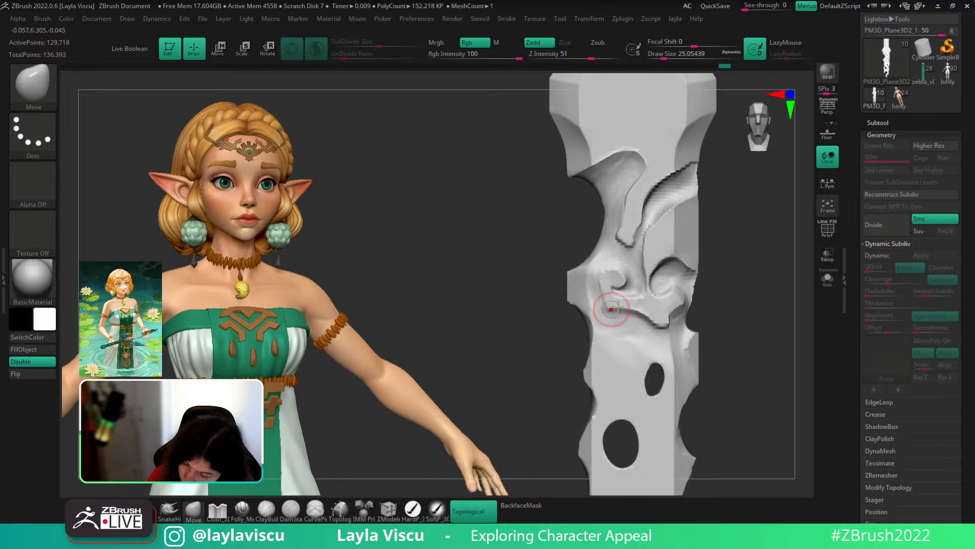
pyautogui.moveTo(626, 318); pyautogui.dragTo(634, 310)
pyautogui.moveTo(651, 320)
pyautogui.keyDown('ctrl'); pyautogui.mouseDown(button='right')
pyautogui.moveTo(675, 277)
pyautogui.moveTo(713, 355)
pyautogui.mouseUp(button='right'); pyautogui.keyUp('ctrl')
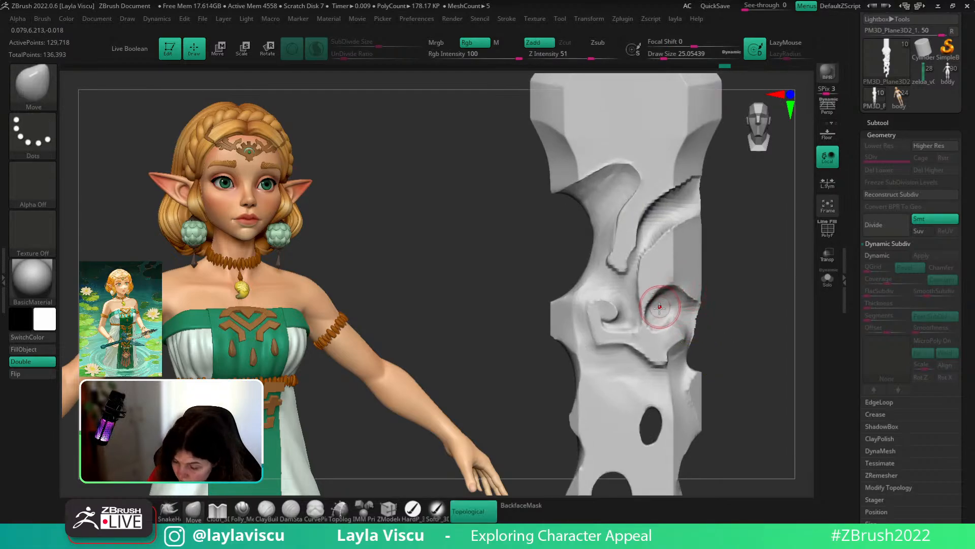
# - Check the mesh density in the wireframe and build up the narrow ridge between the two curls with ClayBuildup at a draw size of about 14.2
pyautogui.hotkey('shift', 'f')
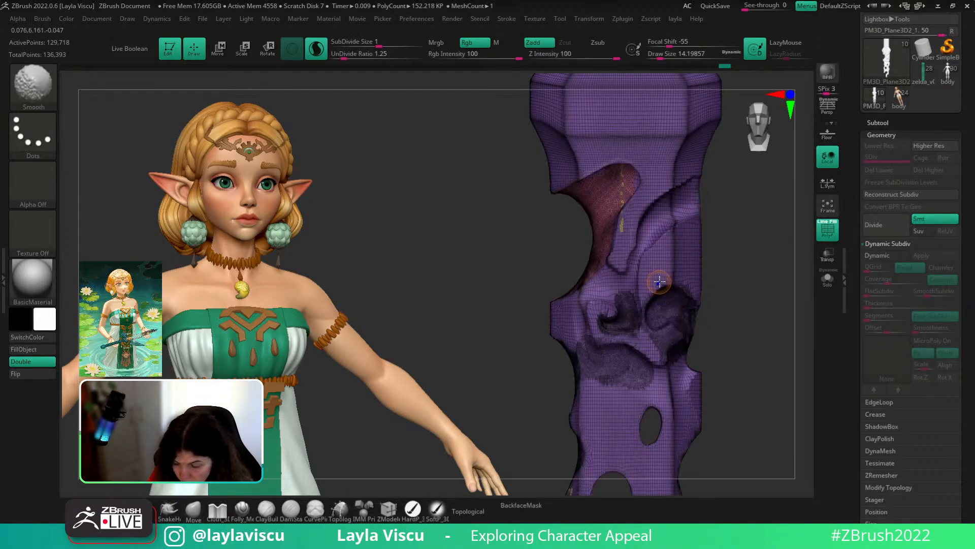
pyautogui.hotkey('shift', 'f')
pyautogui.press('b')
pyautogui.press('c')
pyautogui.press('b')
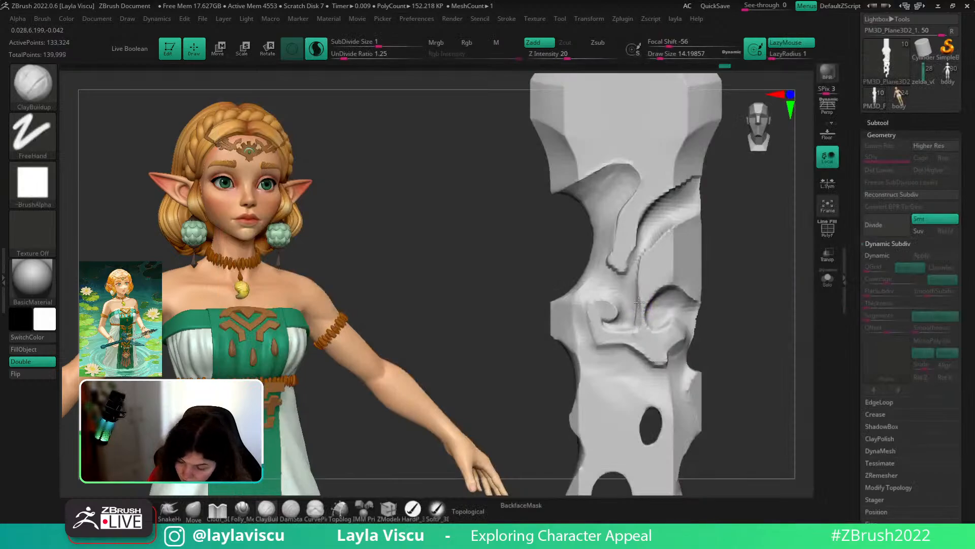
pyautogui.moveTo(640, 291); pyautogui.dragTo(642, 329)
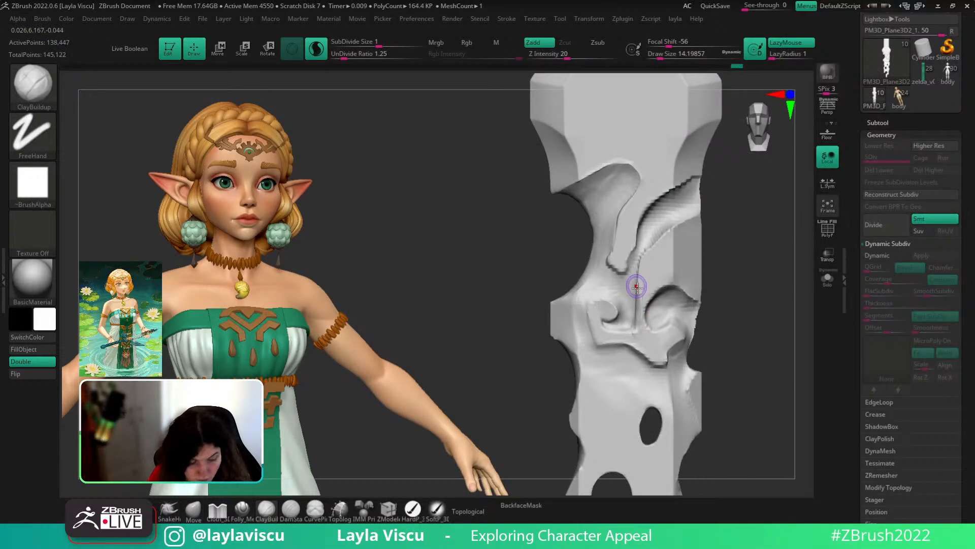
# - Flatten the ridge between the two curls with TrimDynamic at a draw size of about 14.2 and raise the size to about 18.5
pyautogui.press('b')
pyautogui.press('t')
pyautogui.press('d')
pyautogui.moveTo(643, 286)
pyautogui.mouseDown()
pyautogui.moveTo(640, 330)
pyautogui.moveTo(642, 304)
pyautogui.mouseUp()
pyautogui.moveTo(644, 268); pyautogui.dragTo(642, 317)
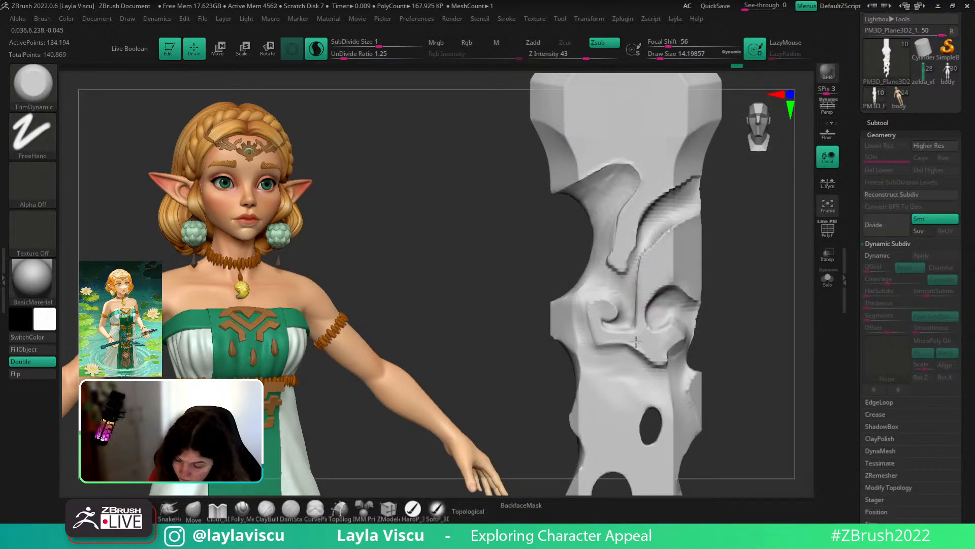
pyautogui.keyDown('ctrl'); pyautogui.moveTo(637, 342); pyautogui.dragTo(662, 220, button='right'); pyautogui.keyUp('ctrl')
pyautogui.keyDown('ctrl'); pyautogui.moveTo(708, 333); pyautogui.dragTo(697, 270, button='right'); pyautogui.keyUp('ctrl')
pyautogui.keyDown('ctrl'); pyautogui.moveTo(697, 312); pyautogui.dragTo(712, 410, button='right'); pyautogui.keyUp('ctrl')
pyautogui.press(']')
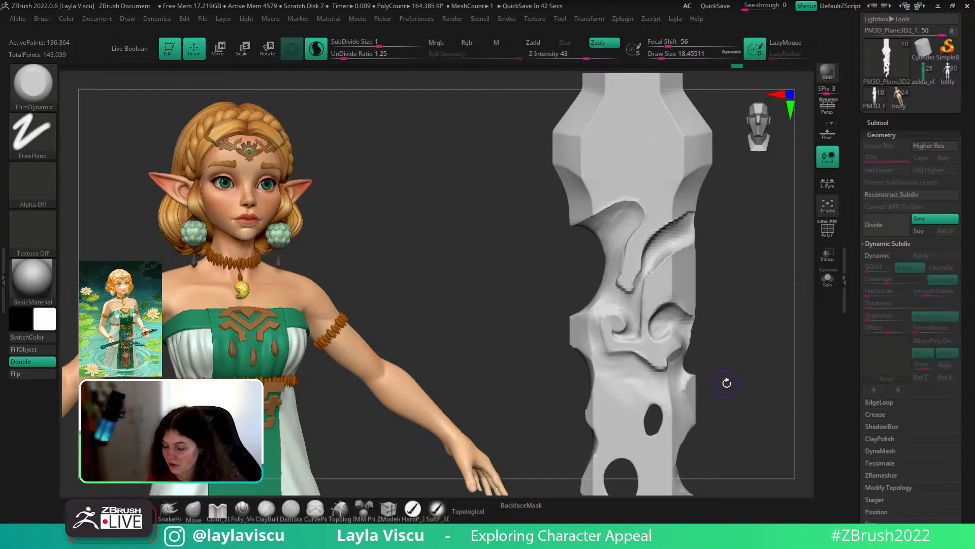
# - Reshape the upper edge of the curved groove with the Move brush at draw sizes of about 25 and 18.5
pyautogui.keyDown('ctrl'); pyautogui.moveTo(732, 346); pyautogui.dragTo(725, 376, button='right'); pyautogui.keyUp('ctrl')
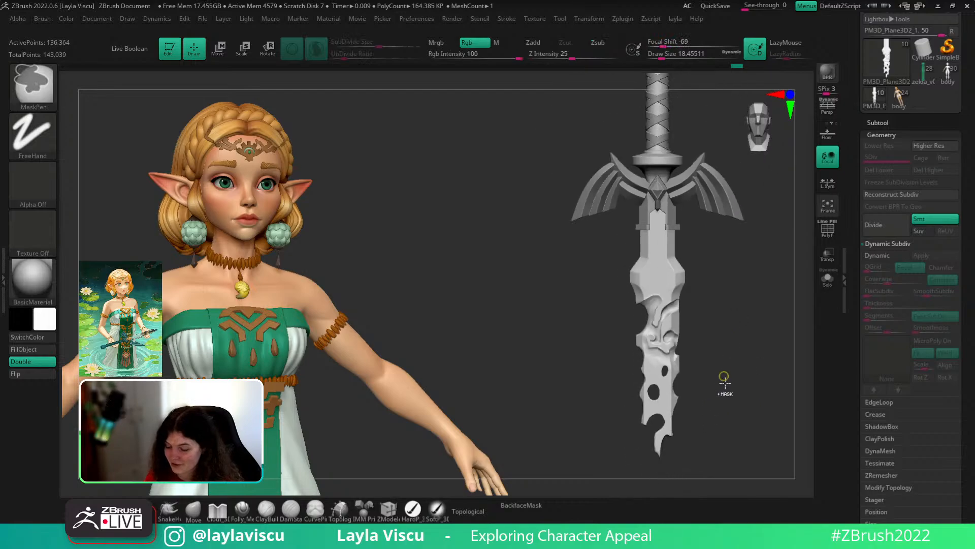
pyautogui.keyDown('ctrl'); pyautogui.moveTo(704, 304); pyautogui.dragTo(725, 348, button='right'); pyautogui.keyUp('ctrl')
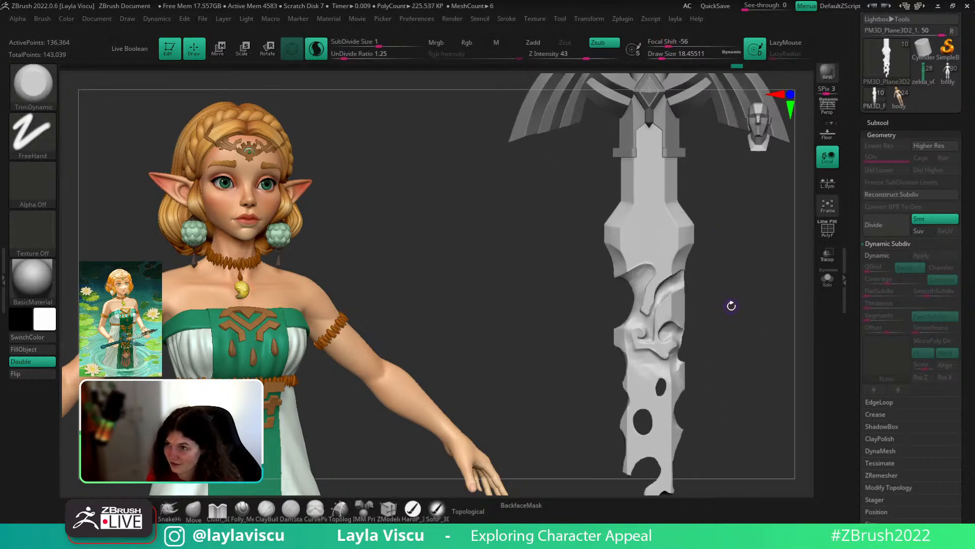
pyautogui.keyDown('ctrl'); pyautogui.moveTo(716, 301); pyautogui.dragTo(681, 338, button='right'); pyautogui.keyUp('ctrl')
pyautogui.click(194, 510)
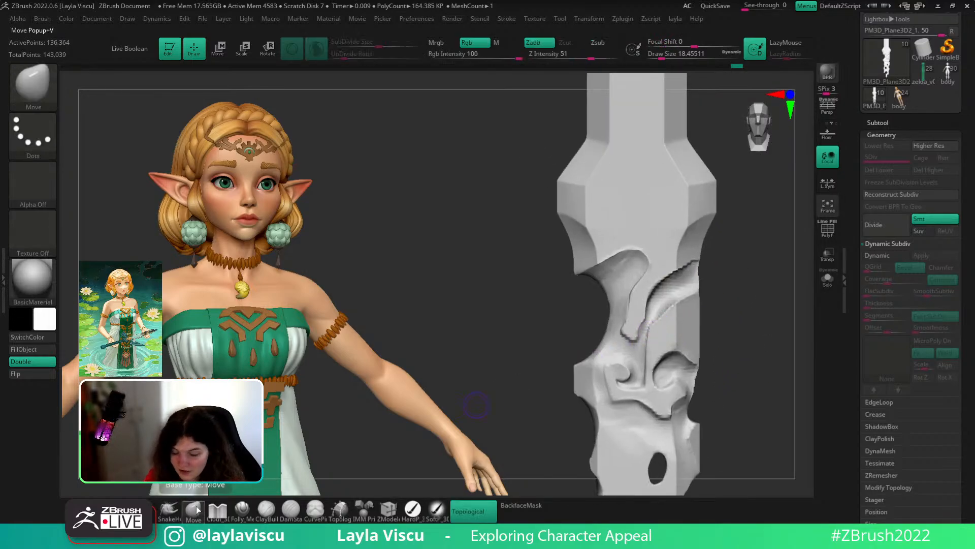
pyautogui.press('s')
pyautogui.click(655, 291)
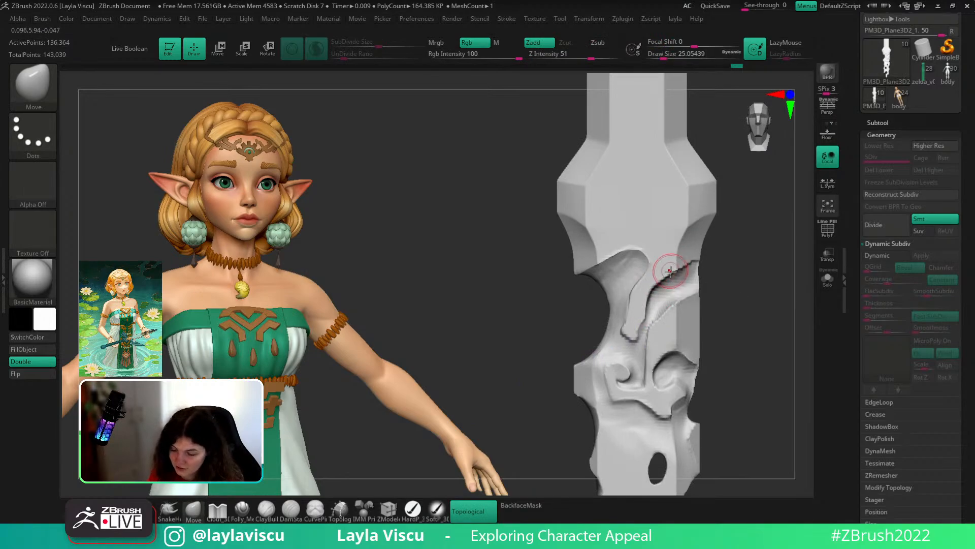
pyautogui.moveTo(667, 269); pyautogui.dragTo(668, 278)
pyautogui.press('s')
pyautogui.click(652, 291)
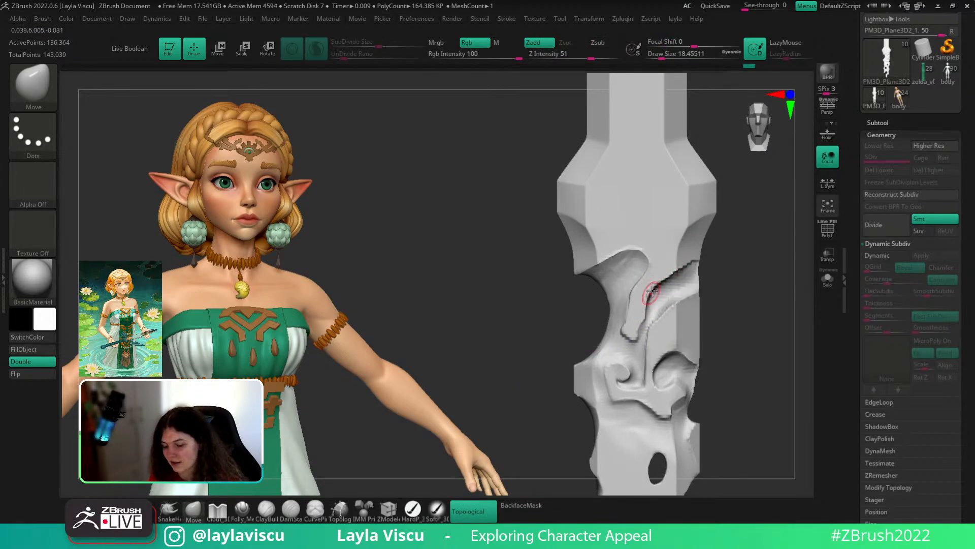
# - Adjust the edge of the upper recess with the Move brush at draw sizes of about 68 and 46
pyautogui.moveTo(755, 347)
pyautogui.keyDown('ctrl'); pyautogui.mouseDown(button='right')
pyautogui.moveTo(738, 329)
pyautogui.moveTo(730, 280)
pyautogui.moveTo(707, 286)
pyautogui.moveTo(738, 279)
pyautogui.moveTo(760, 311)
pyautogui.moveTo(750, 323)
pyautogui.moveTo(735, 277)
pyautogui.moveTo(752, 333)
pyautogui.mouseUp(button='right'); pyautogui.keyUp('ctrl')
pyautogui.press('s')
pyautogui.click(637, 294)
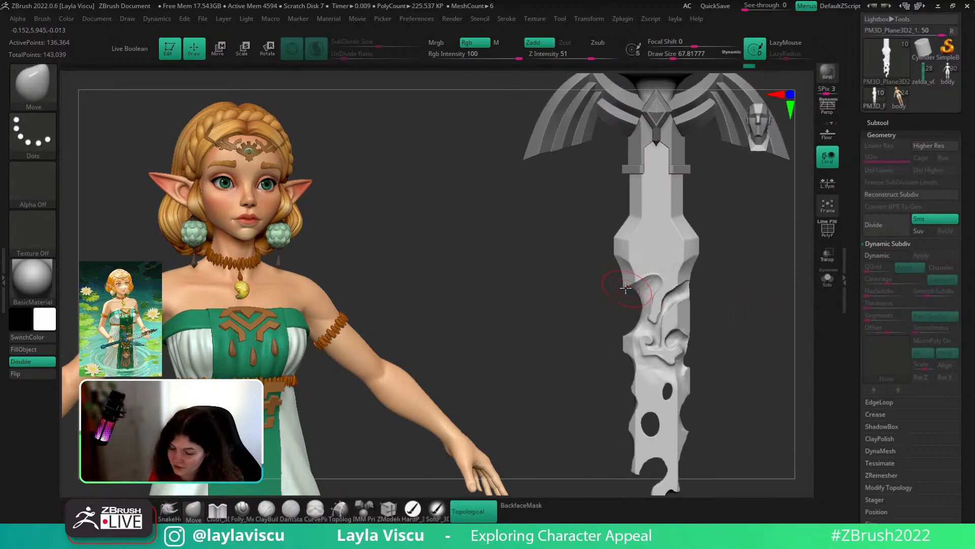
pyautogui.press('s')
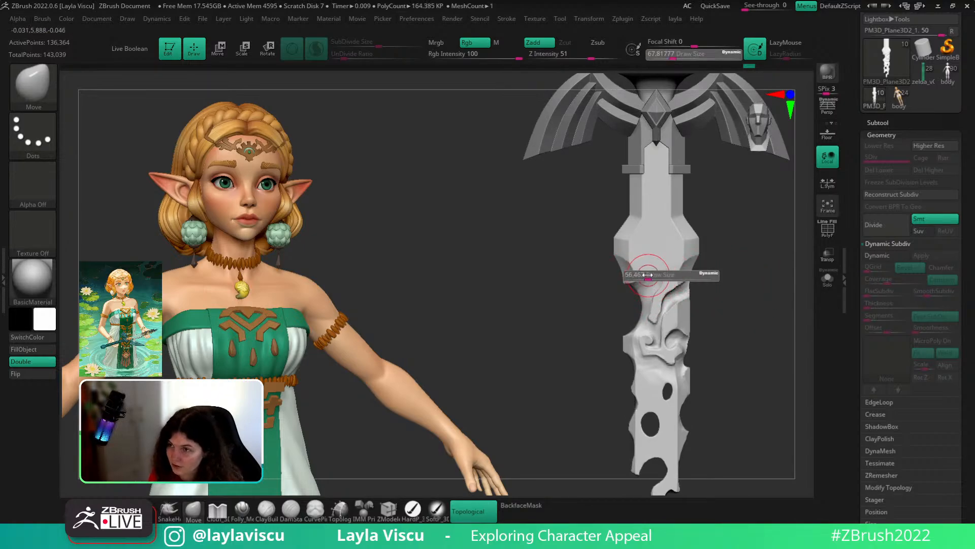
pyautogui.click(644, 279)
pyautogui.press('s')
pyautogui.click(646, 282)
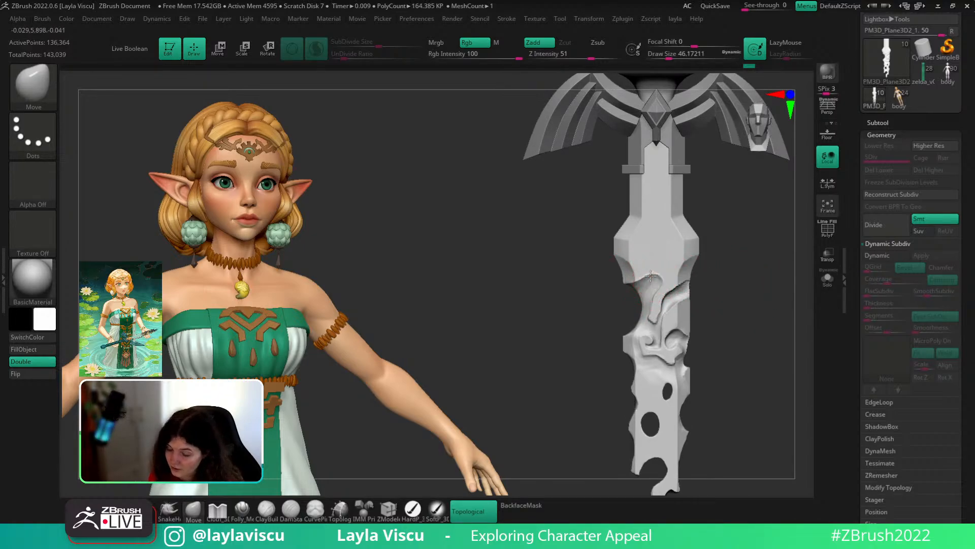
# - Smooth the surface around the curl and ledge and check the result on the back of the blade
pyautogui.keyDown('ctrl'); pyautogui.moveTo(739, 289); pyautogui.dragTo(666, 373, button='right'); pyautogui.keyUp('ctrl')
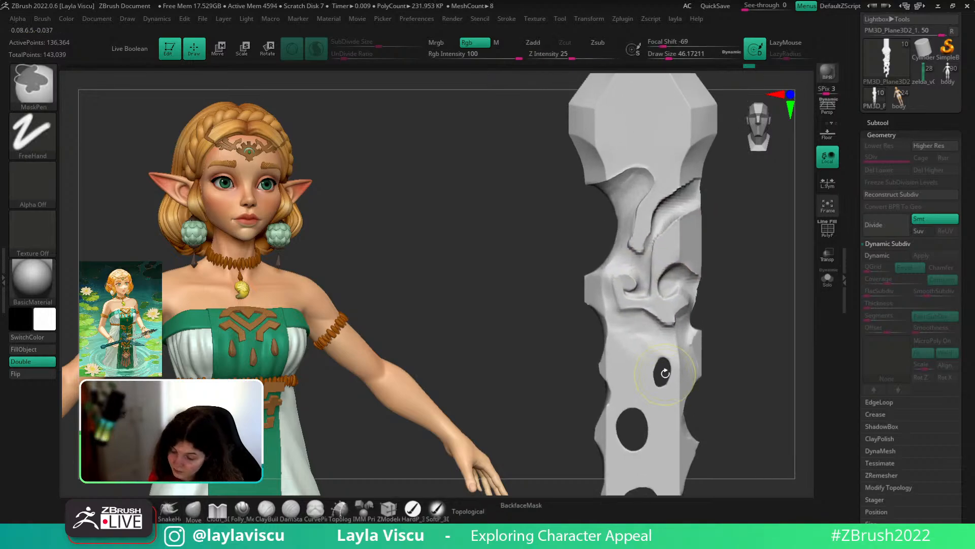
pyautogui.moveTo(741, 307); pyautogui.dragTo(690, 290, button='right')
pyautogui.keyDown('shift'); pyautogui.moveTo(637, 300); pyautogui.dragTo(641, 318); pyautogui.keyUp('shift')
pyautogui.moveTo(757, 303); pyautogui.dragTo(710, 298, button='right')
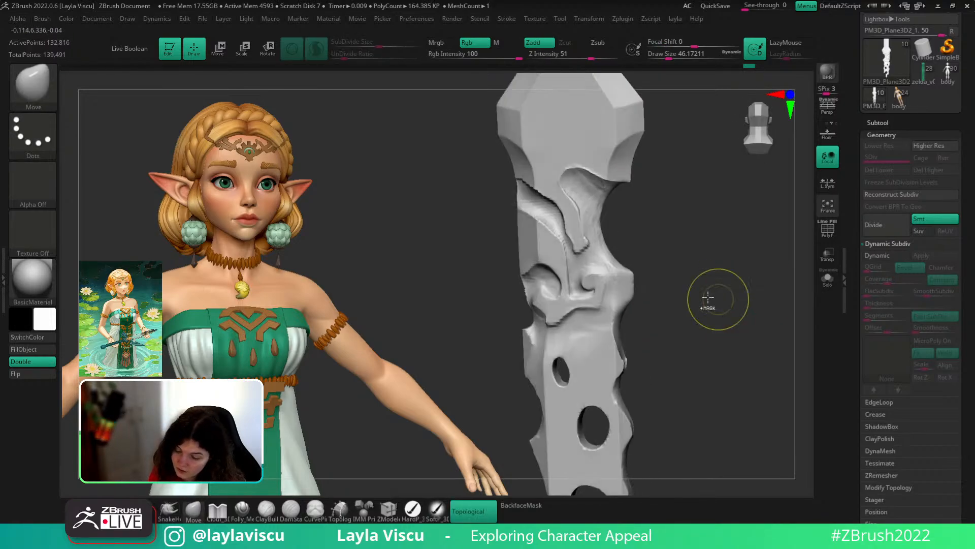
pyautogui.moveTo(651, 283)
pyautogui.mouseDown(button='right')
pyautogui.moveTo(649, 300)
pyautogui.moveTo(670, 242)
pyautogui.moveTo(774, 265)
pyautogui.moveTo(777, 276)
pyautogui.moveTo(729, 305)
pyautogui.moveTo(664, 294)
pyautogui.moveTo(651, 363)
pyautogui.moveTo(740, 296)
pyautogui.moveTo(739, 325)
pyautogui.moveTo(734, 296)
pyautogui.moveTo(713, 276)
pyautogui.mouseUp(button='right')
# - Adjust the blade edge beside the curl with the Move brush at a draw size of about 37 and AccuCurve switched off
pyautogui.press('b')
pyautogui.press('m')
pyautogui.press('v')
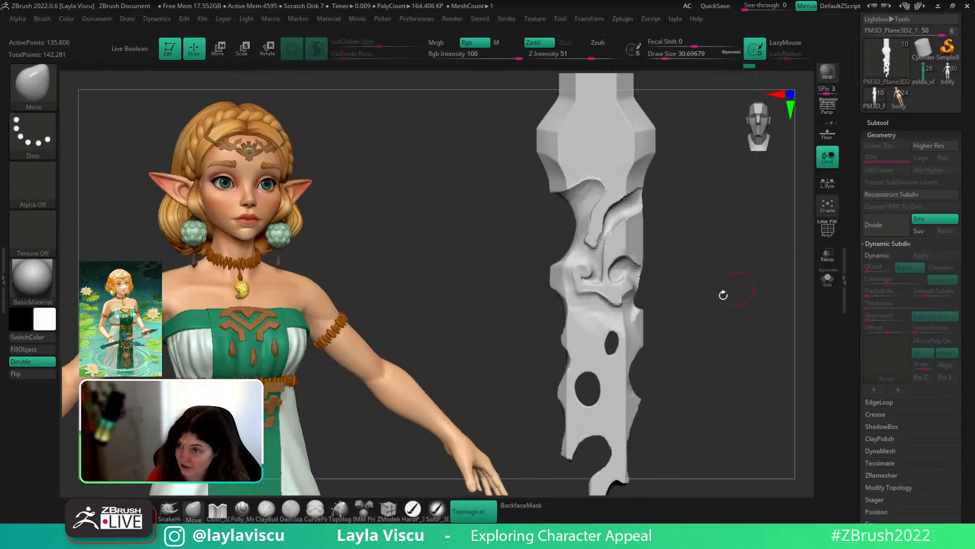
pyautogui.press('s')
pyautogui.click(565, 315)
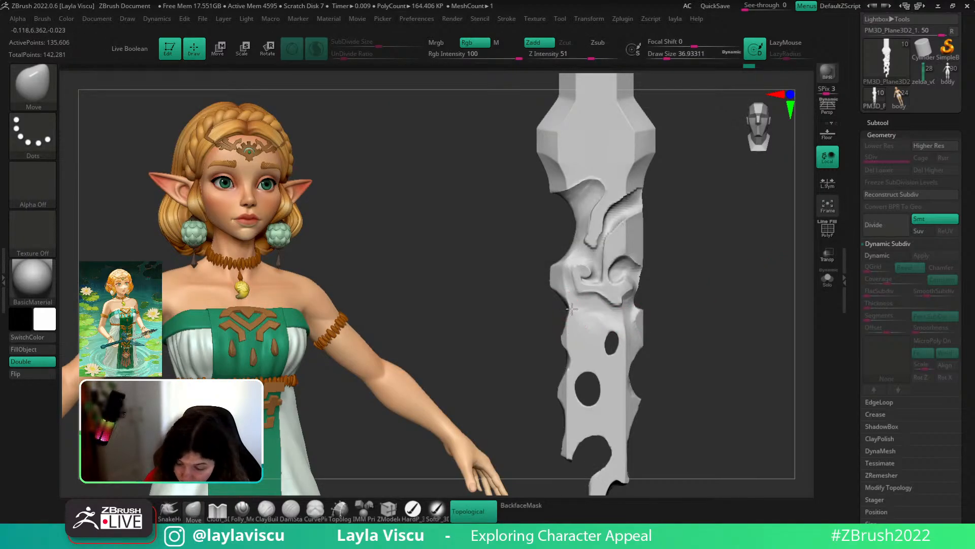
pyautogui.hotkey('ctrl', '1')
pyautogui.click(559, 444)
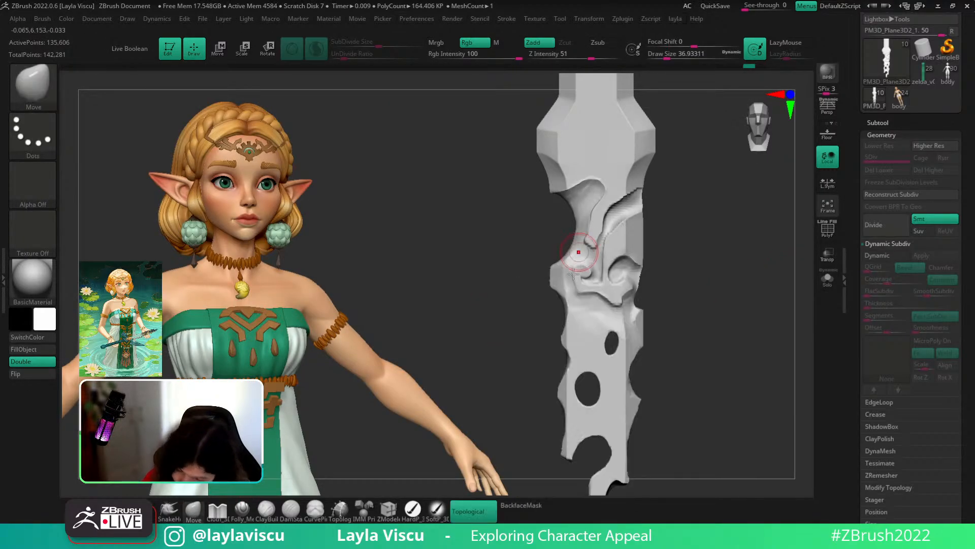
pyautogui.moveTo(579, 252); pyautogui.dragTo(566, 308)
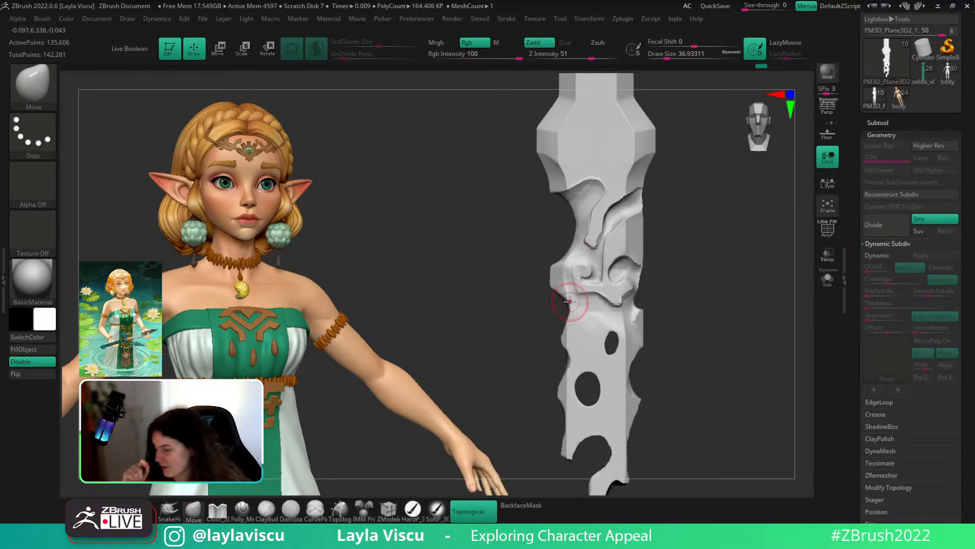
# - Restore the saved Cust1 view of the sword over the reference image and set the Move brush's draw size to about 74
pyautogui.moveTo(961, 114); pyautogui.dragTo(959, 326)
pyautogui.click(925, 261)
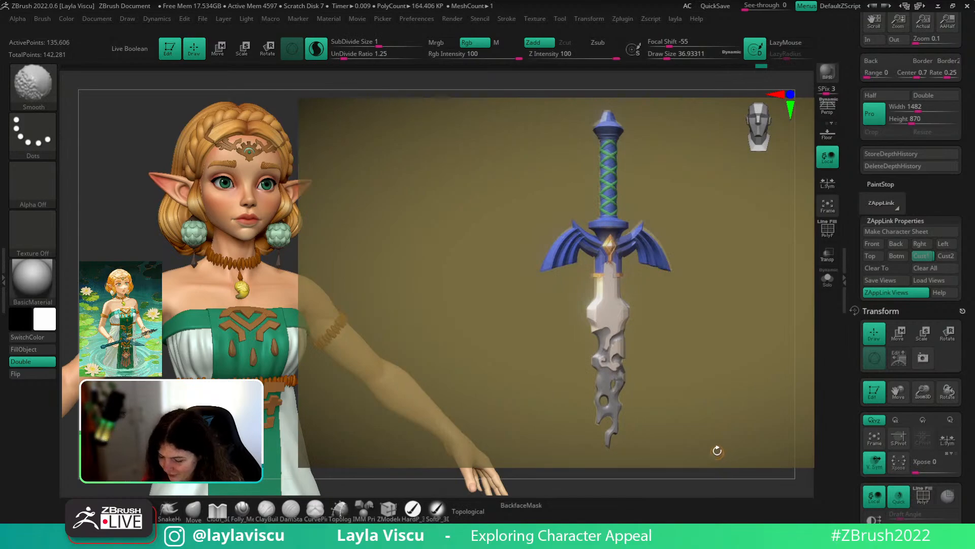
pyautogui.press('b')
pyautogui.press('m')
pyautogui.press('v')
pyautogui.press('s')
pyautogui.moveTo(616, 407)
pyautogui.mouseDown()
pyautogui.moveTo(600, 408)
pyautogui.moveTo(620, 398)
pyautogui.mouseUp()
pyautogui.press('s')
pyautogui.press('s')
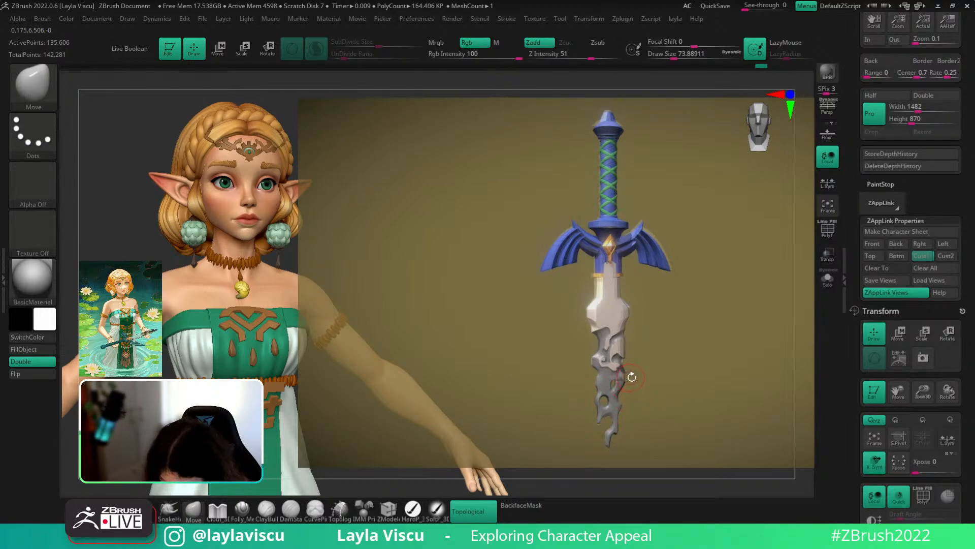
# - Toggle the reference image display repeatedly to compare the blade's silhouette with the painted sword
pyautogui.press('shift')
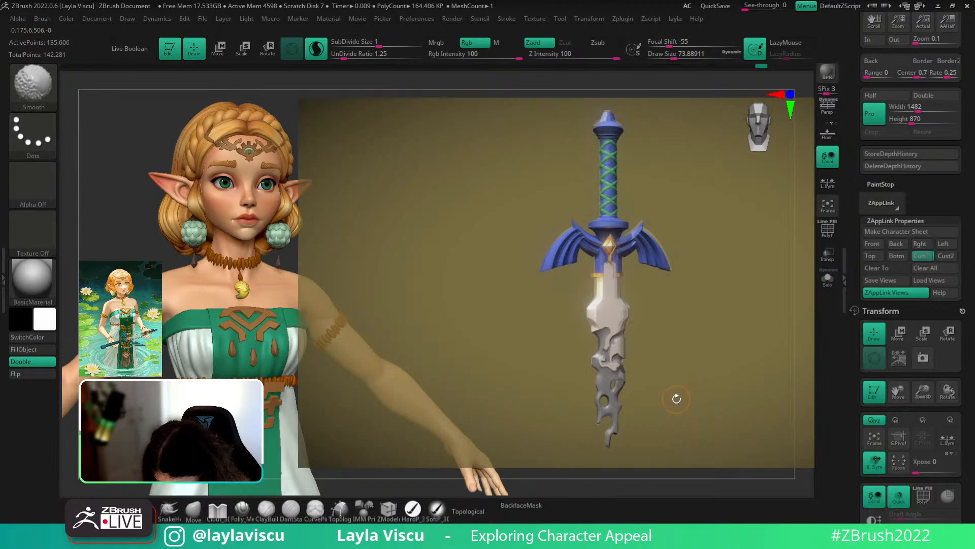
pyautogui.hotkey('shift', 'z')
pyautogui.hotkey('shift', 'z')
pyautogui.hotkey('shift', 'z')
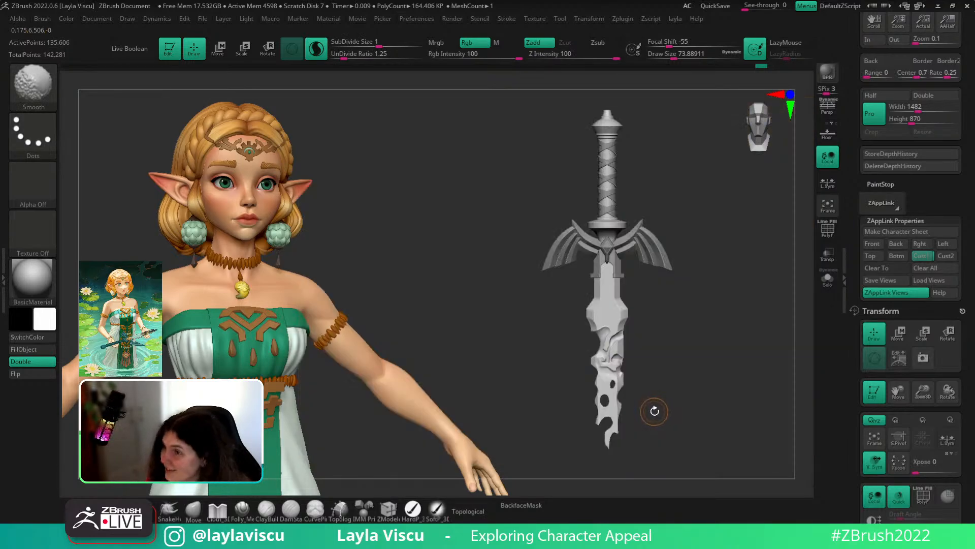
pyautogui.hotkey('shift', 'z')
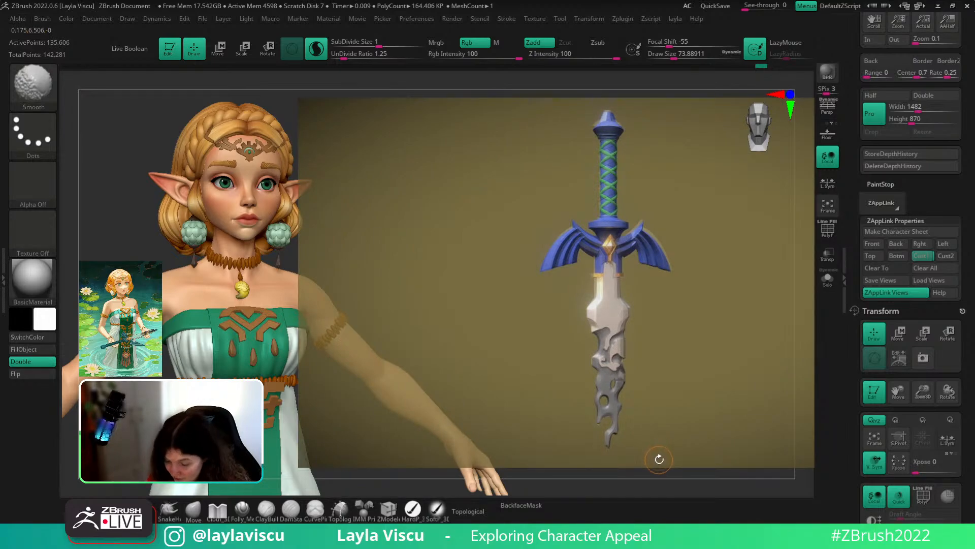
pyautogui.hotkey('shift', 'z')
# - Turn on BackfaceMask for the Move brush and reduce the draw size to about 9.4 for the blade edge below the curl
pyautogui.moveTo(641, 395)
pyautogui.keyDown('ctrl'); pyautogui.mouseDown(button='right')
pyautogui.moveTo(679, 381)
pyautogui.moveTo(656, 346)
pyautogui.mouseUp(button='right'); pyautogui.keyUp('ctrl')
pyautogui.press('s')
pyautogui.moveTo(635, 346); pyautogui.dragTo(625, 347)
pyautogui.moveTo(632, 347)
pyautogui.mouseDown(button='right')
pyautogui.moveTo(620, 335)
pyautogui.moveTo(693, 290)
pyautogui.moveTo(632, 336)
pyautogui.mouseUp(button='right')
pyautogui.click(522, 505)
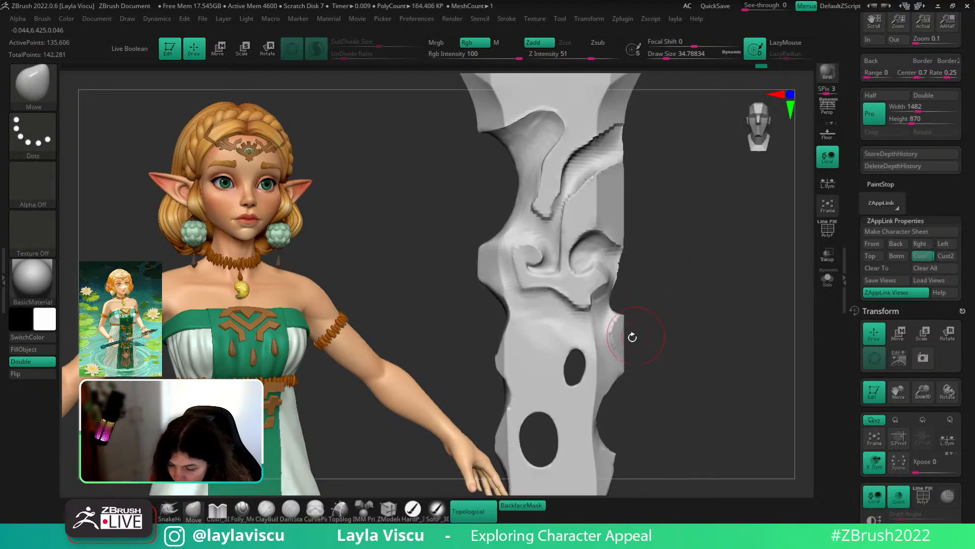
pyautogui.press('s')
pyautogui.moveTo(631, 339); pyautogui.dragTo(622, 339)
# - Touch up the blade edge below the curl with the Folly_Mech Cut brush and check the whole sword, then return to Move
pyautogui.click(243, 510)
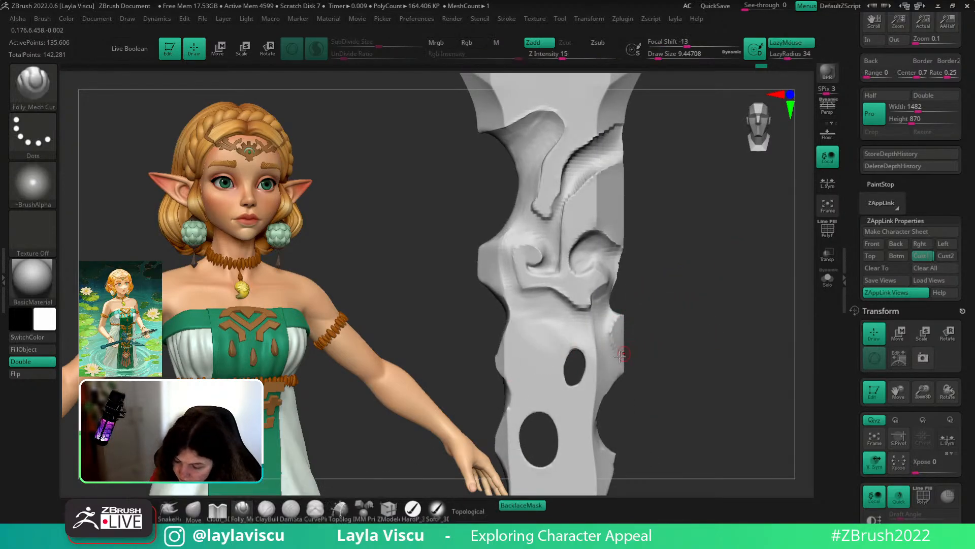
pyautogui.moveTo(656, 305); pyautogui.dragTo(694, 300, button='right')
pyautogui.keyDown('ctrl'); pyautogui.moveTo(693, 299); pyautogui.dragTo(625, 198, button='right'); pyautogui.keyUp('ctrl')
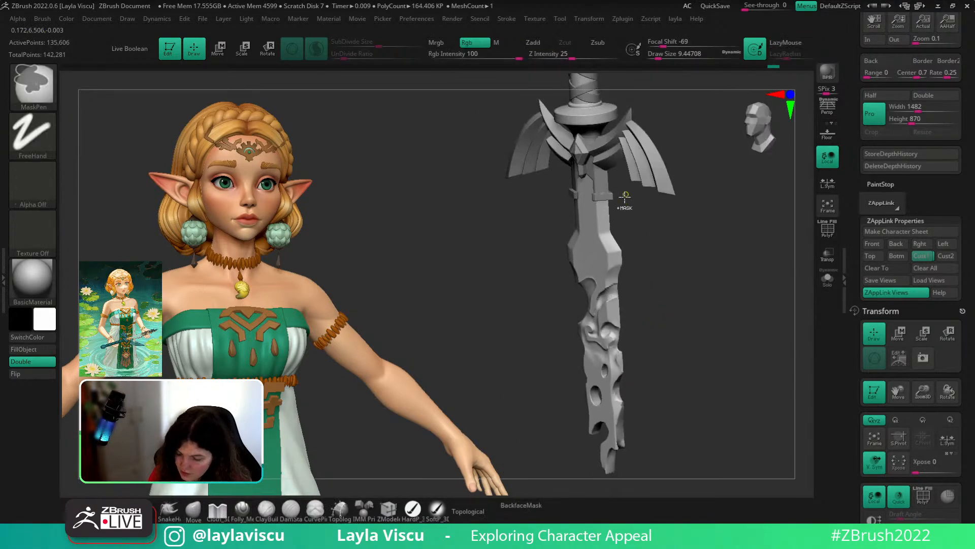
pyautogui.click(613, 265)
pyautogui.moveTo(665, 266); pyautogui.dragTo(694, 315, button='right')
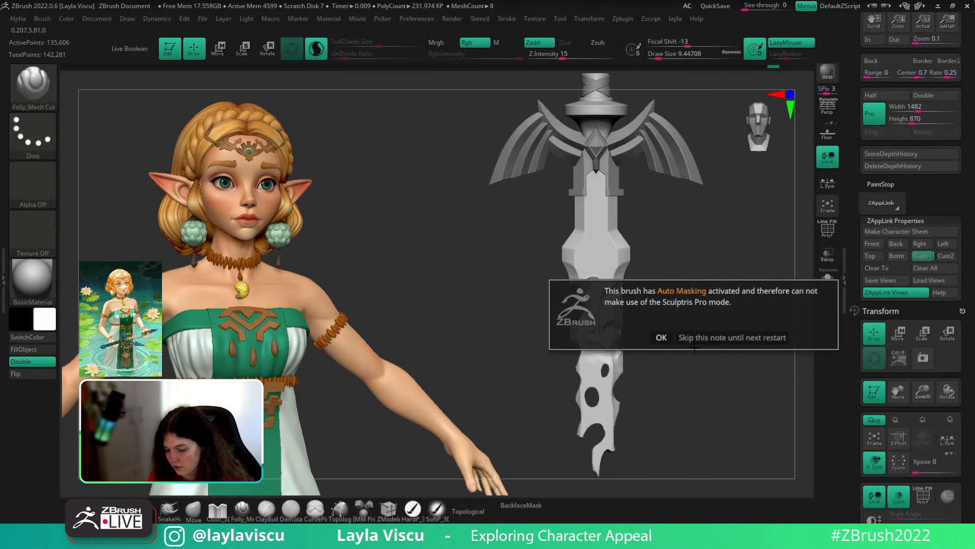
pyautogui.press('ctrl')
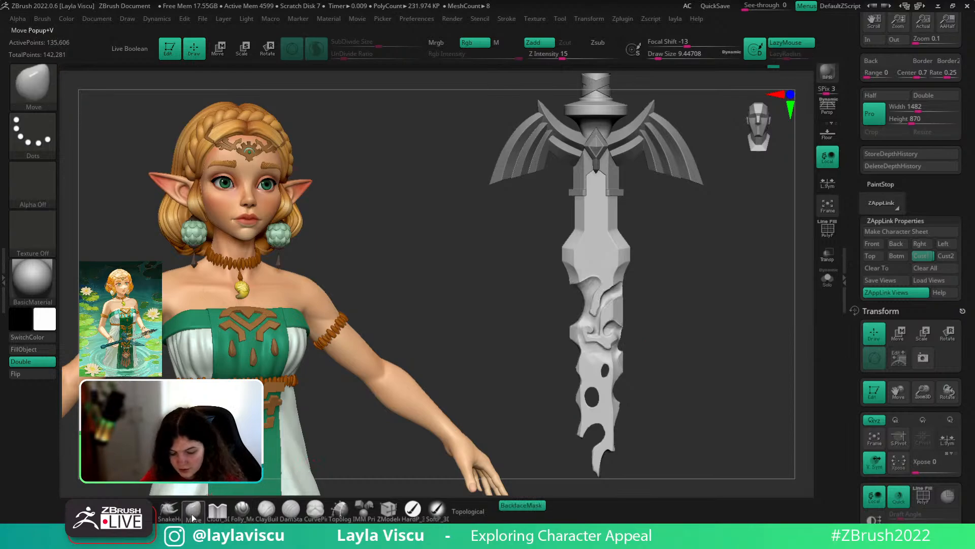
pyautogui.keyDown('ctrl'); pyautogui.moveTo(743, 355); pyautogui.dragTo(732, 406, button='right'); pyautogui.keyUp('ctrl')
# - Display the wireframe and polygroups to examine the blade's topology around the carved damage
pyautogui.hotkey('shift', 'f')
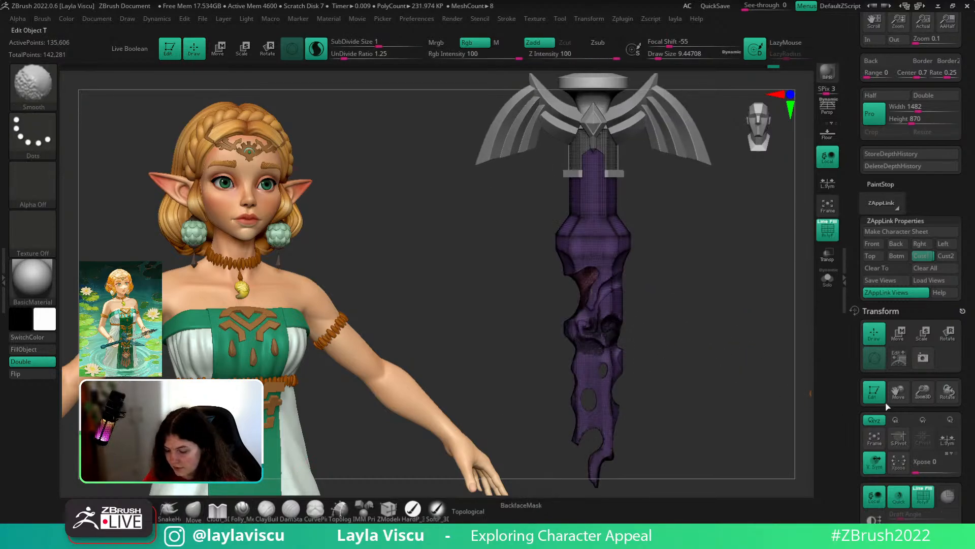
pyautogui.moveTo(973, 401); pyautogui.dragTo(955, 254)
pyautogui.hotkey('shift', 'f')
pyautogui.hotkey('shift', 'f')
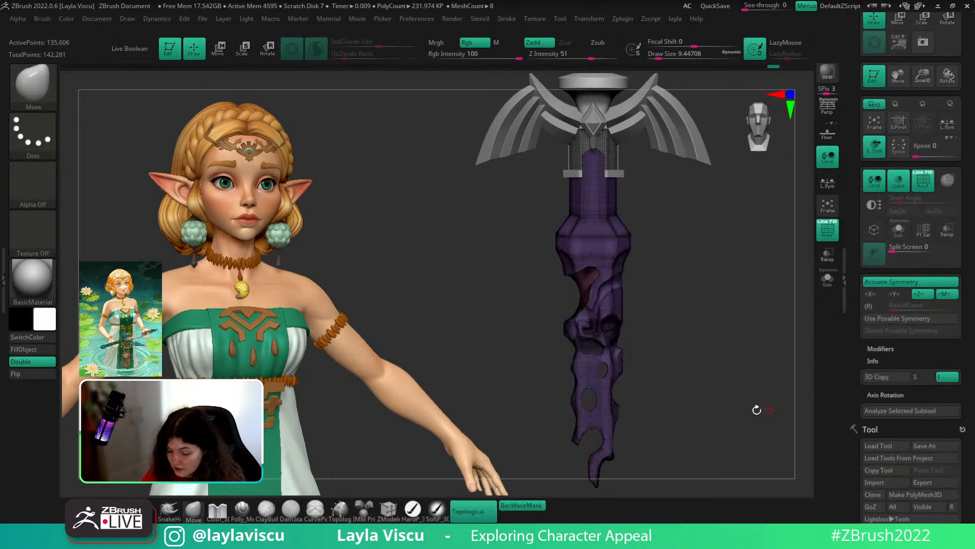
pyautogui.moveTo(757, 409); pyautogui.dragTo(665, 344, button='right')
pyautogui.hotkey('shift', 'f')
pyautogui.keyDown('alt'); pyautogui.moveTo(657, 275); pyautogui.dragTo(660, 334, button='right'); pyautogui.keyUp('alt')
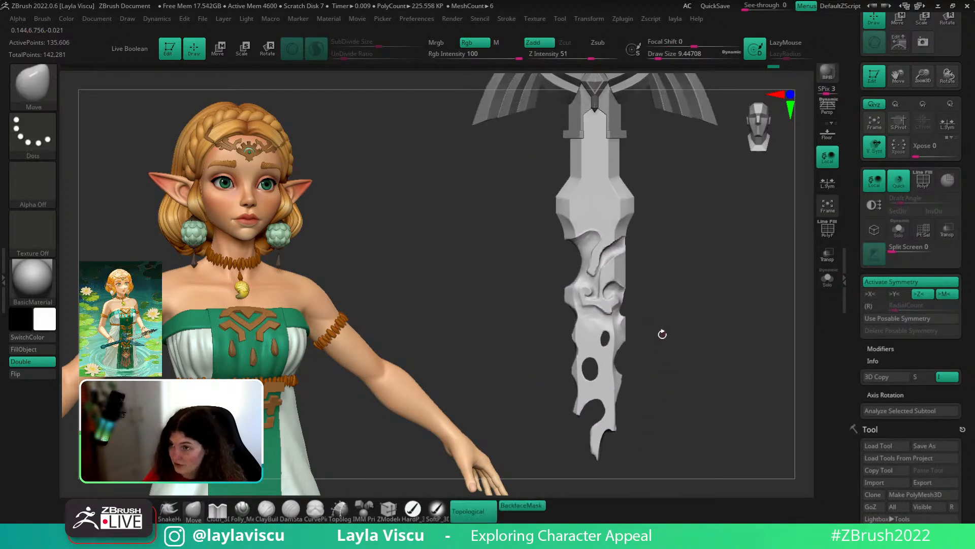
# - Try to ZRemesh the PM3D_Plane3D2_2 blade subtool with a target polygon count of 5
pyautogui.scroll(-10, 884, 379)
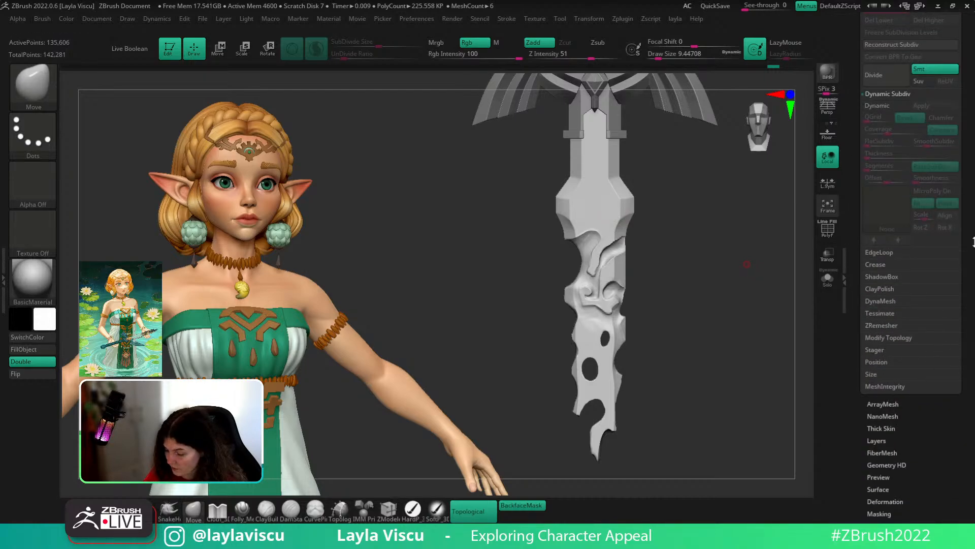
pyautogui.scroll(10, 915, 228)
pyautogui.click(948, 135)
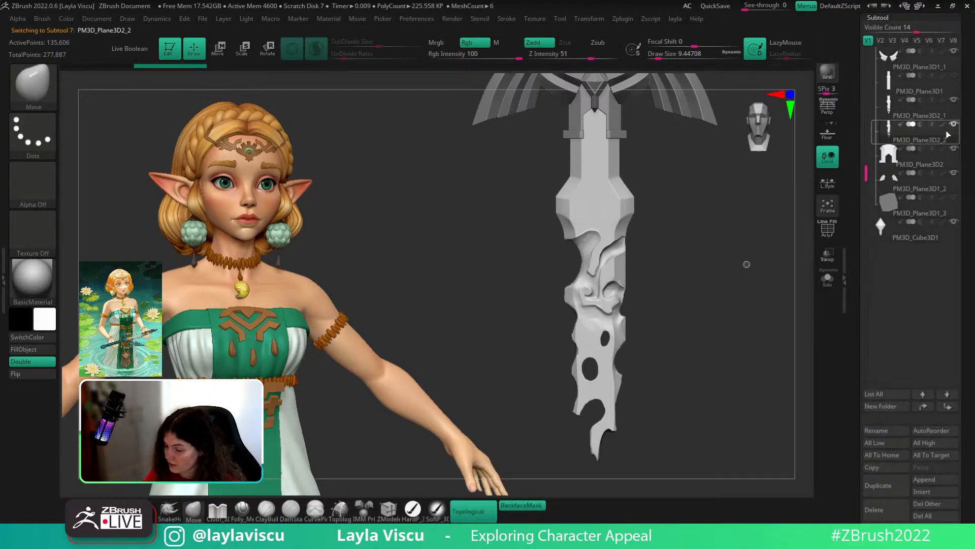
pyautogui.scroll(-5, 900, 401)
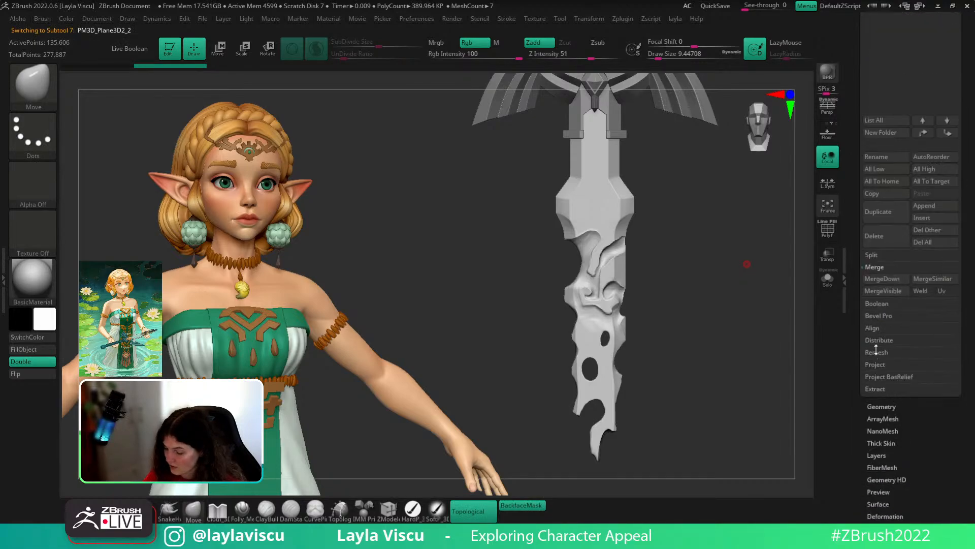
pyautogui.click(882, 407)
pyautogui.scroll(-5, 884, 375)
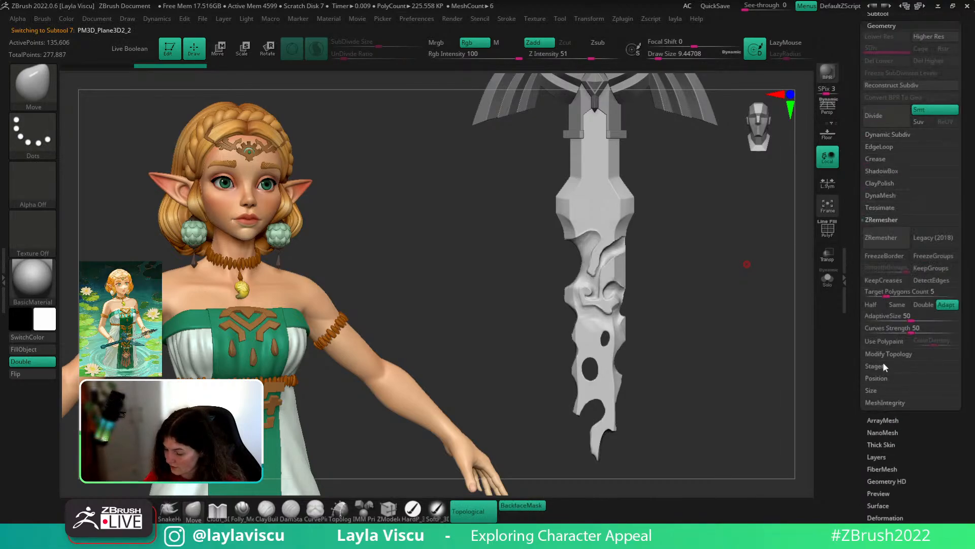
pyautogui.click(881, 238)
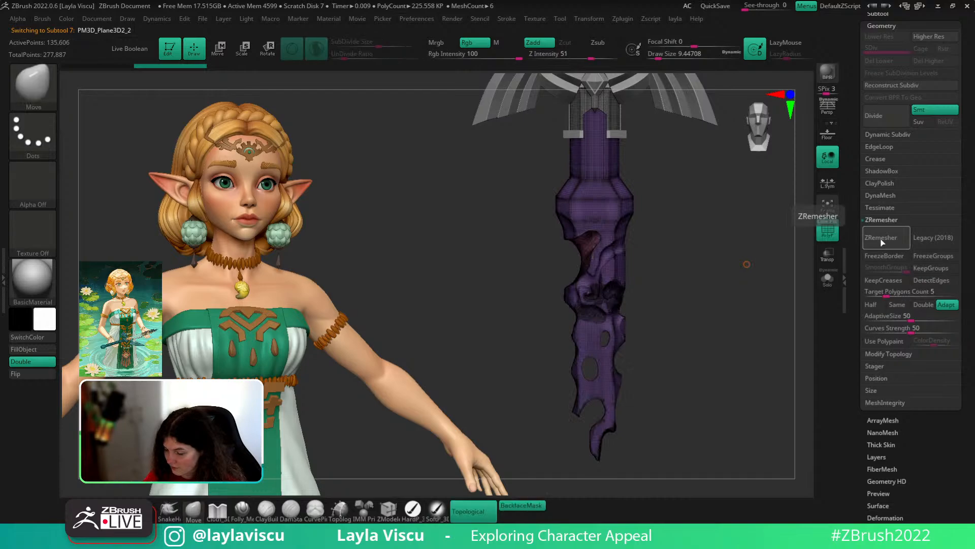
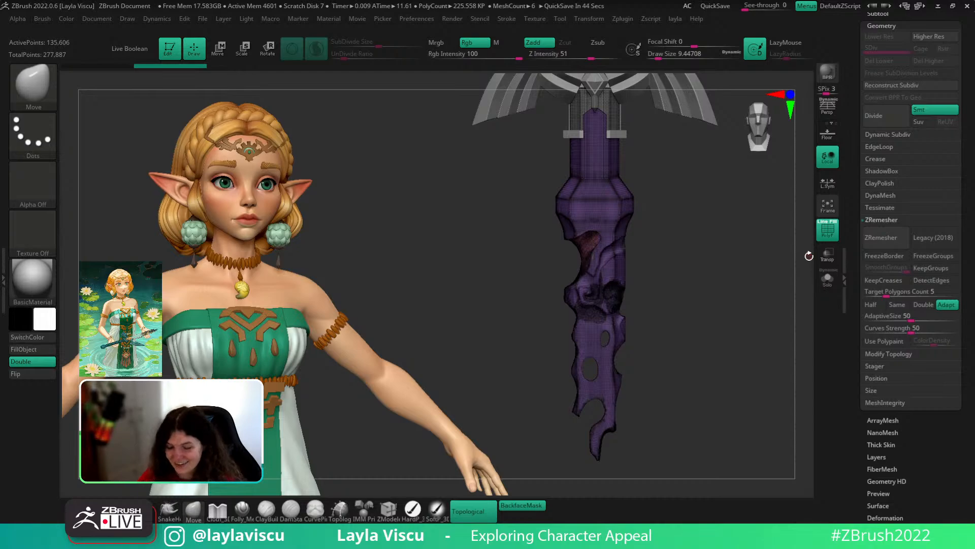
# - Repair the blade's geometry with Fix Mesh and inspect the wireframe around the curl
pyautogui.moveTo(711, 251)
pyautogui.mouseDown(button='right')
pyautogui.moveTo(721, 239)
pyautogui.moveTo(713, 232)
pyautogui.mouseUp(button='right')
pyautogui.keyDown('ctrl'); pyautogui.moveTo(615, 285); pyautogui.dragTo(609, 328, button='right'); pyautogui.keyUp('ctrl')
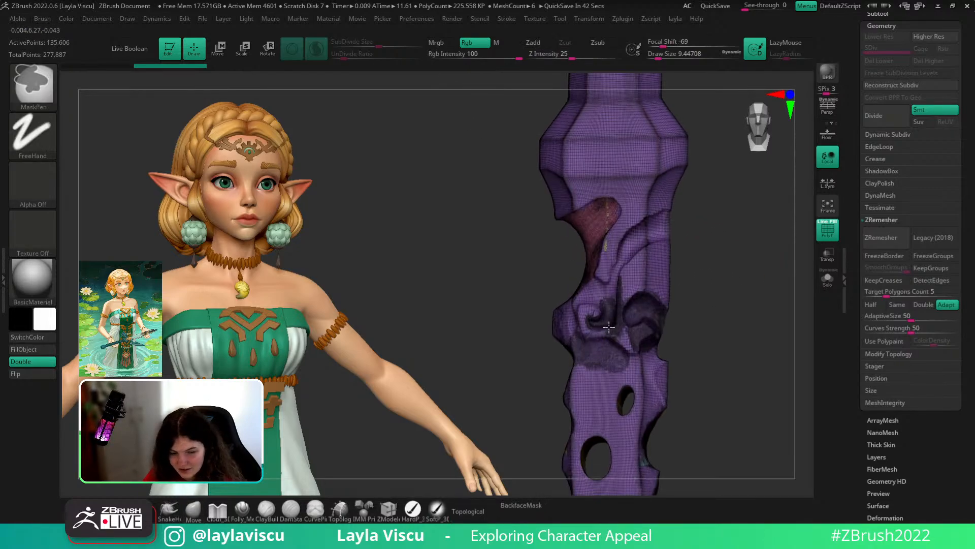
pyautogui.click(887, 403)
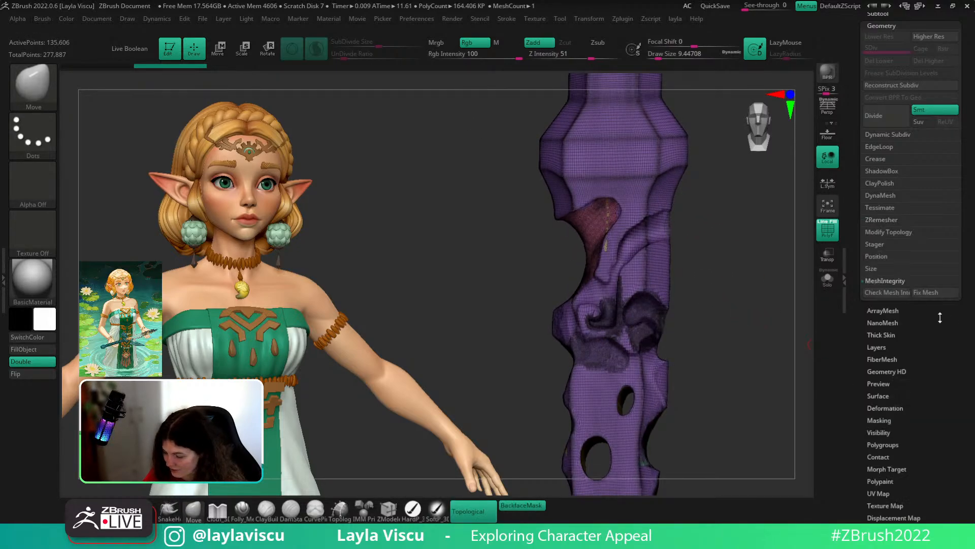
pyautogui.click(932, 293)
pyautogui.keyDown('shift'); pyautogui.moveTo(736, 331); pyautogui.dragTo(740, 350, button='right'); pyautogui.keyUp('shift')
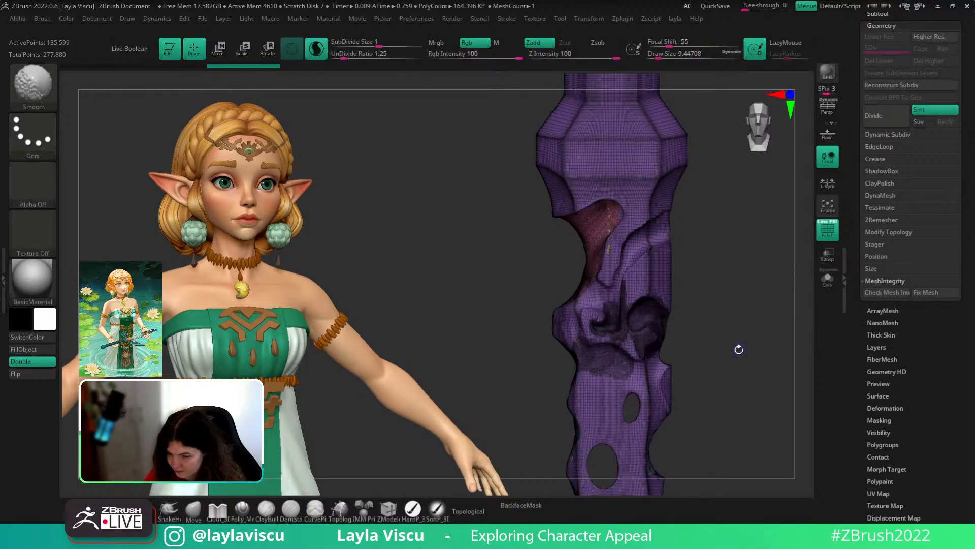
pyautogui.hotkey('shift', 'f')
pyautogui.hotkey('shift', 'f')
# - Set the ZRemesher target polygon count to 5.6467 and try to remesh the repaired blade
pyautogui.click(883, 220)
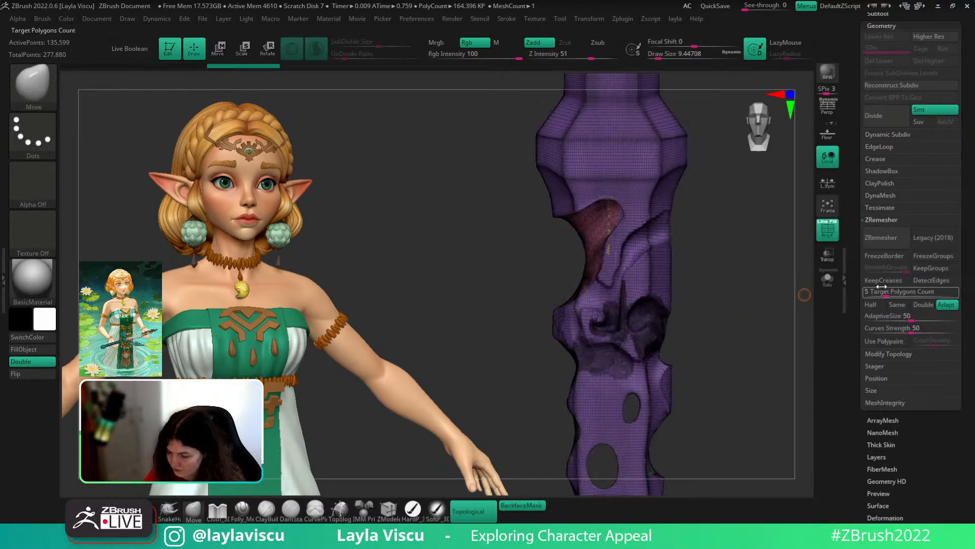
pyautogui.click(889, 242)
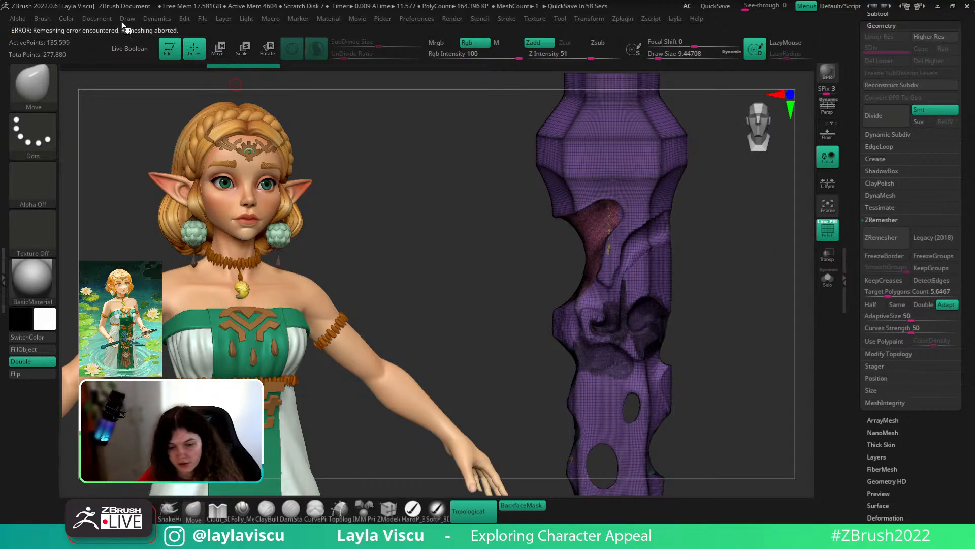
pyautogui.moveTo(771, 336)
pyautogui.mouseDown()
pyautogui.moveTo(736, 337)
pyautogui.moveTo(772, 336)
pyautogui.mouseUp()
# - Isolate the blade in Solo mode and open the DynaMesh settings
pyautogui.click(879, 195)
pyautogui.keyDown('ctrl'); pyautogui.moveTo(690, 280); pyautogui.dragTo(687, 239, button='right'); pyautogui.keyUp('ctrl')
pyautogui.click(829, 278)
pyautogui.moveTo(631, 179); pyautogui.dragTo(678, 248, button='right')
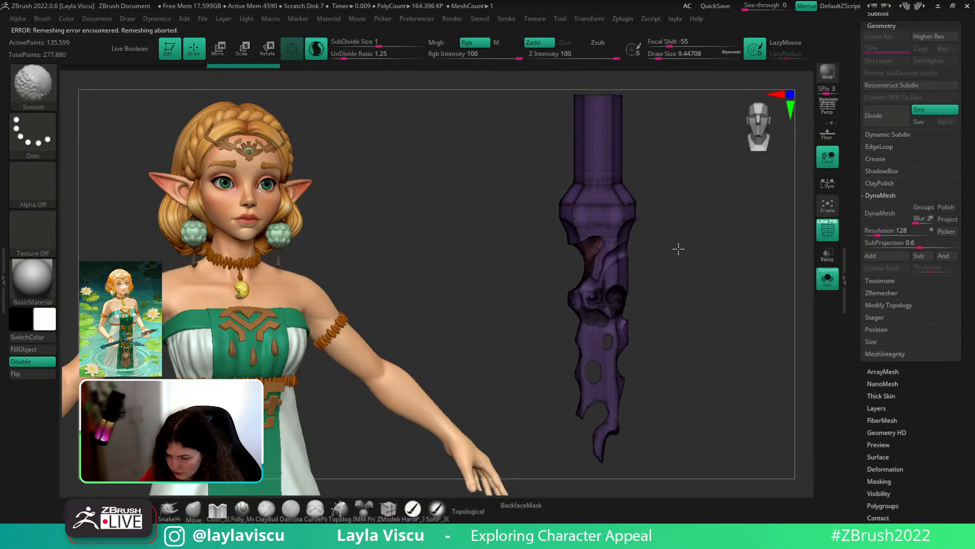
pyautogui.keyDown('ctrl'); pyautogui.moveTo(655, 337); pyautogui.dragTo(664, 391, button='right'); pyautogui.keyUp('ctrl')
# - Try DynaMesh on the blade at resolution 1456, inspect the wireframe and undo it
pyautogui.moveTo(883, 233); pyautogui.dragTo(908, 233)
pyautogui.click(887, 213)
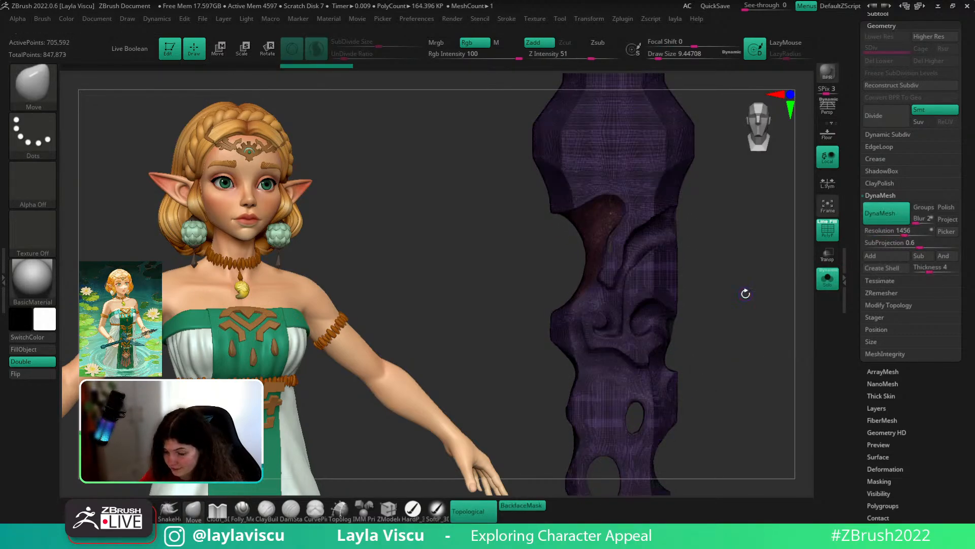
pyautogui.hotkey('shift', 'f')
pyautogui.keyDown('ctrl'); pyautogui.moveTo(651, 269); pyautogui.dragTo(662, 326, button='right'); pyautogui.keyUp('ctrl')
pyautogui.hotkey('shift', 'f')
pyautogui.hotkey('ctrl', 'z')
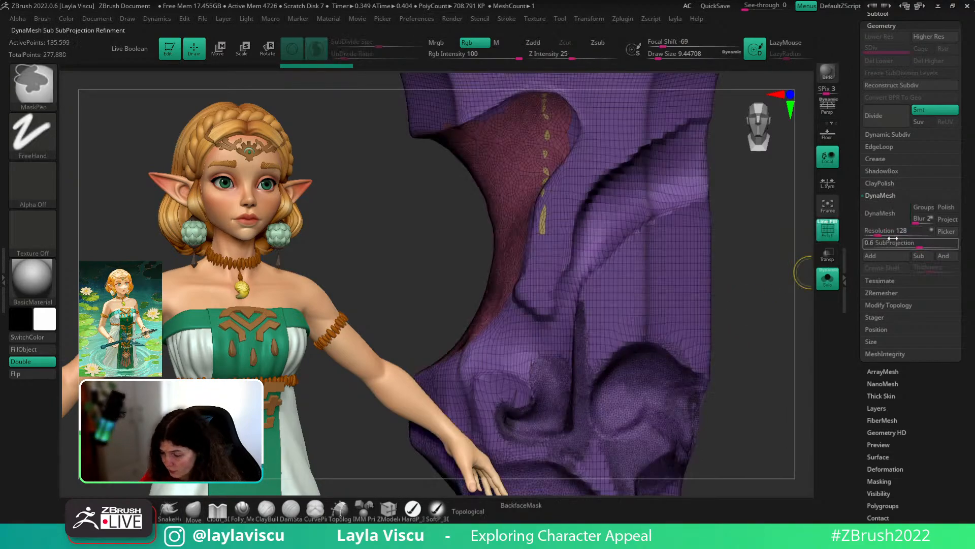
# - Rebuild the blade with DynaMesh at resolution 1064 and inspect the mesh from the side
pyautogui.moveTo(893, 233); pyautogui.dragTo(900, 232)
pyautogui.click(886, 214)
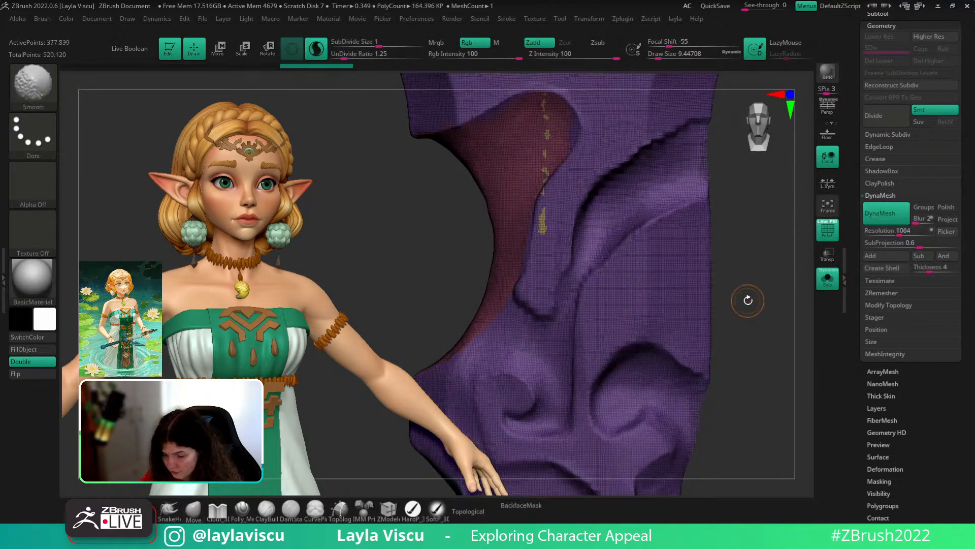
pyautogui.hotkey('shift', 'f')
pyautogui.moveTo(748, 300); pyautogui.dragTo(760, 318)
pyautogui.hotkey('shift', 'f')
# - Run Fix Mesh on the DynaMeshed blade and return to the front view
pyautogui.click(889, 354)
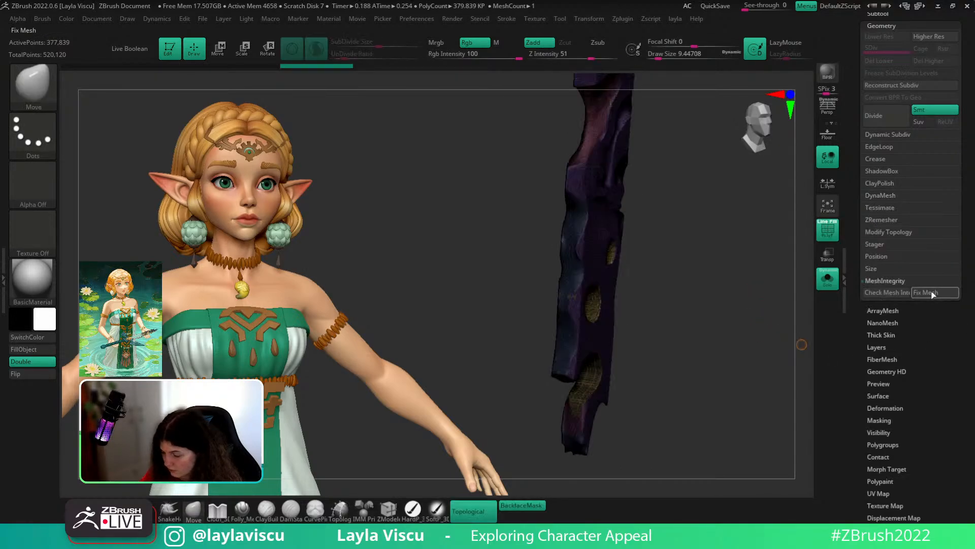
pyautogui.click(932, 293)
pyautogui.keyDown('shift'); pyautogui.moveTo(723, 351); pyautogui.dragTo(738, 324); pyautogui.keyUp('shift')
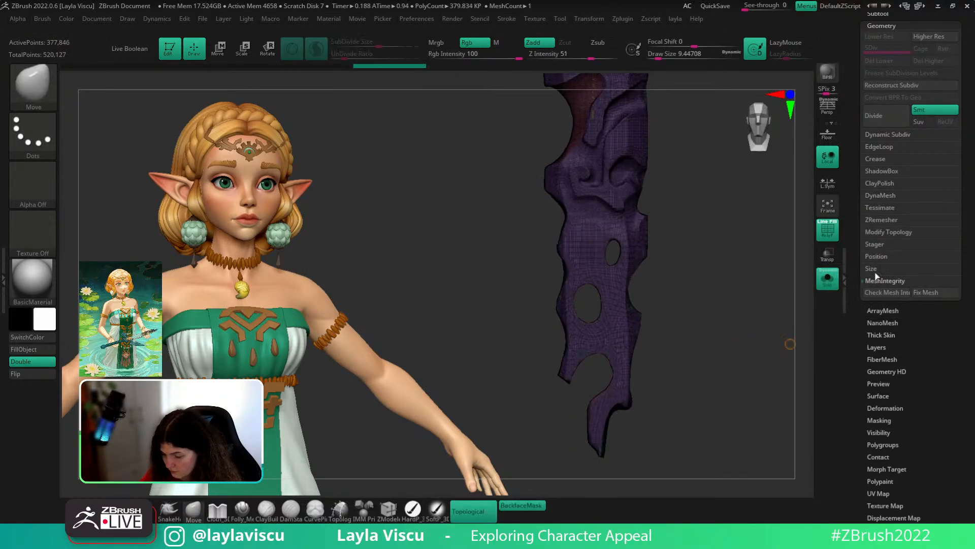
# - Try to isolate the blade's polygroups and delete any hidden geometry
pyautogui.keyDown('ctrl'); pyautogui.moveTo(790, 343); pyautogui.dragTo(707, 318, button='right'); pyautogui.keyUp('ctrl')
pyautogui.keyDown('ctrl'); pyautogui.keyDown('shift'); pyautogui.click(625, 281); pyautogui.keyUp('shift'); pyautogui.keyUp('ctrl')
pyautogui.keyDown('ctrl'); pyautogui.keyDown('shift'); pyautogui.click(644, 296); pyautogui.keyUp('shift'); pyautogui.keyUp('ctrl')
pyautogui.press('space')
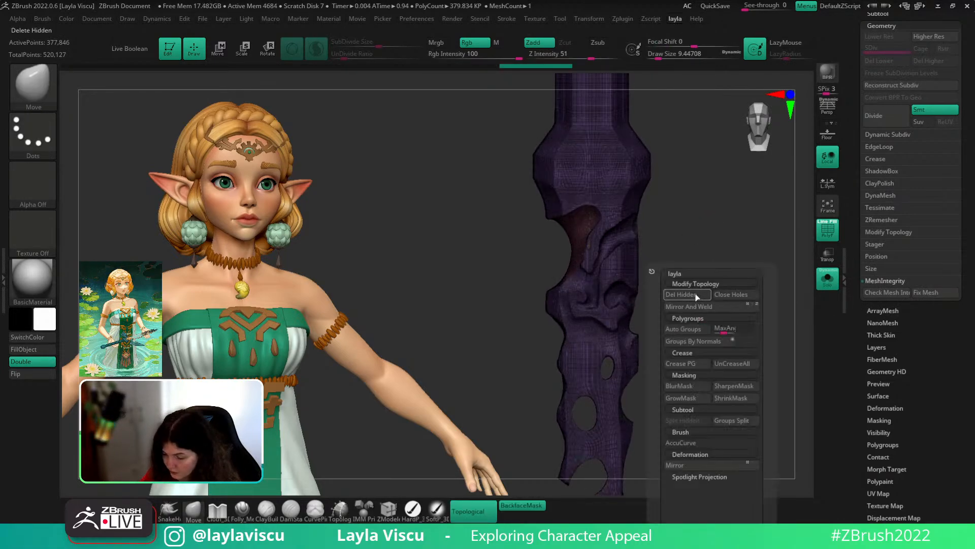
pyautogui.click(696, 295)
pyautogui.keyDown('ctrl'); pyautogui.moveTo(734, 279); pyautogui.dragTo(683, 290, button='right'); pyautogui.keyUp('ctrl')
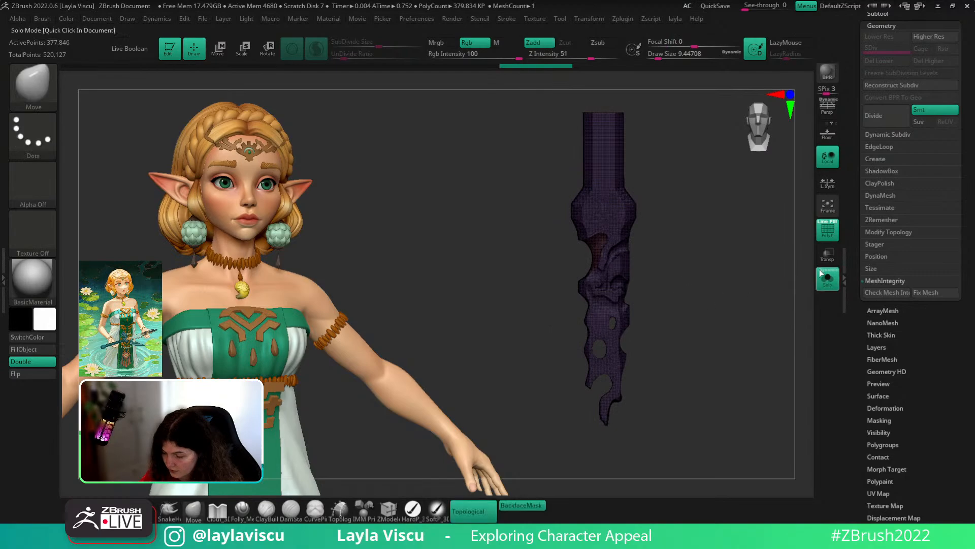
# - ZRemesh the blade with a target polygon count of 5.6467 and check the wireframe around the damage
pyautogui.click(881, 219)
pyautogui.hotkey('shift', 'f')
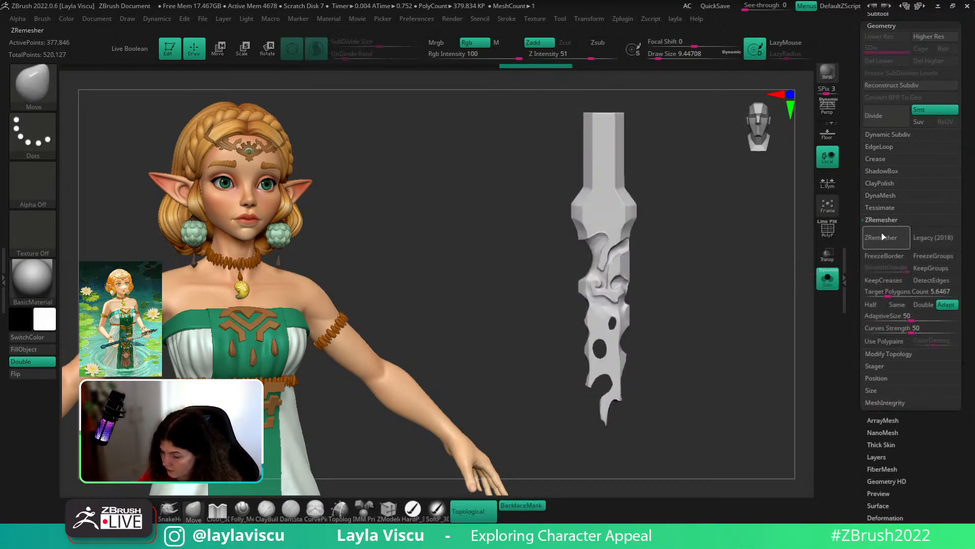
pyautogui.click(882, 236)
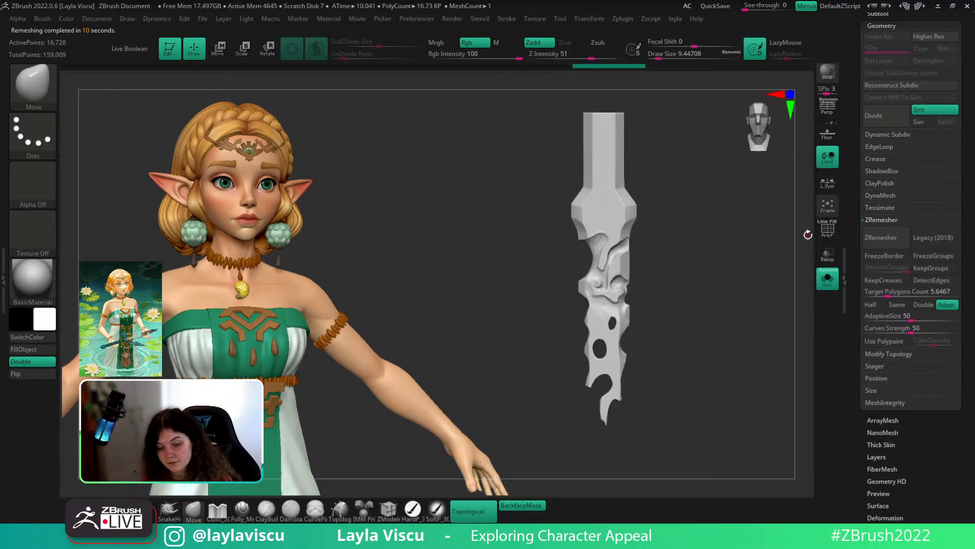
pyautogui.keyDown('ctrl'); pyautogui.moveTo(670, 272); pyautogui.dragTo(669, 342, button='right'); pyautogui.keyUp('ctrl')
pyautogui.hotkey('shift', 'f')
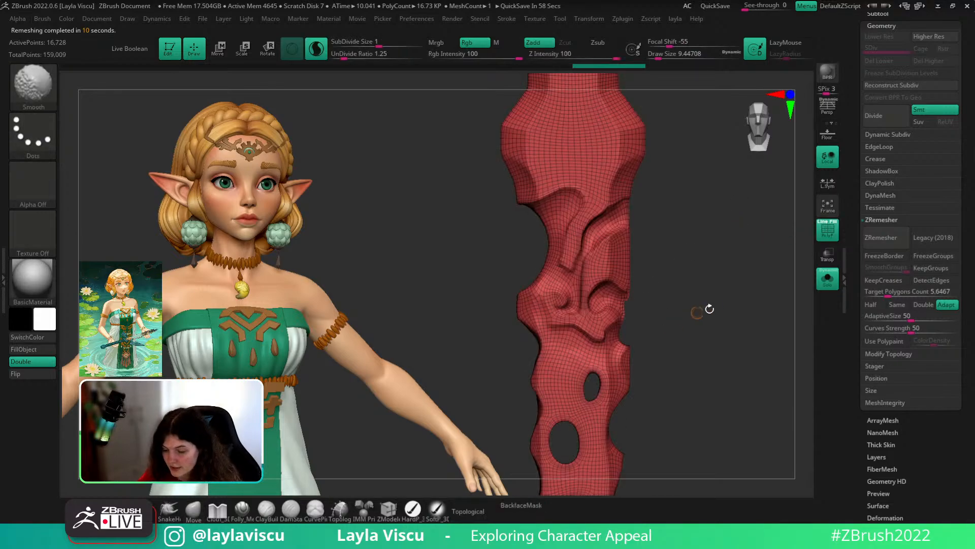
# - Inspect the ZRemeshed blade's topology from the side and front, hide the wireframe, and subdivide the blade to level 2
pyautogui.moveTo(707, 309); pyautogui.dragTo(700, 353, button='right')
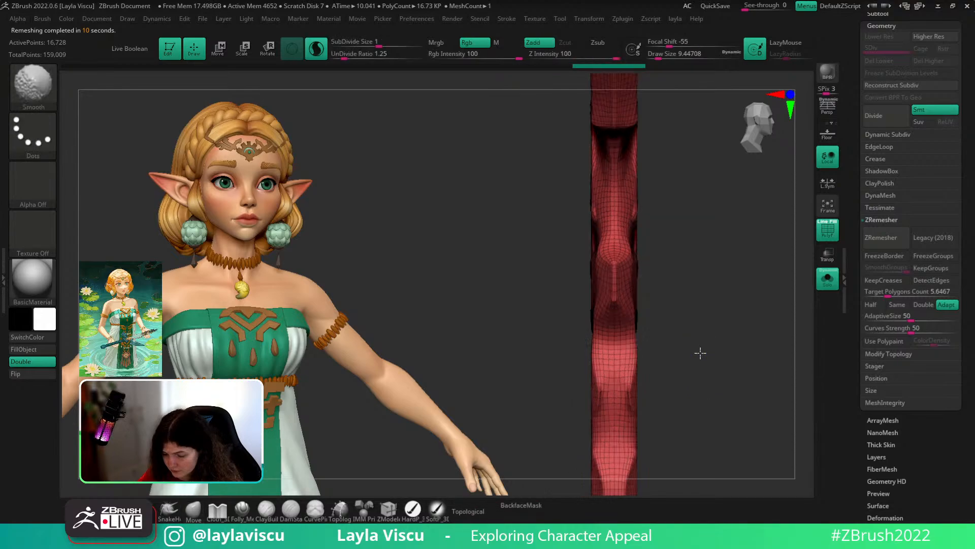
pyautogui.moveTo(625, 250)
pyautogui.mouseDown(button='right')
pyautogui.moveTo(753, 272)
pyautogui.moveTo(694, 310)
pyautogui.moveTo(756, 283)
pyautogui.moveTo(725, 425)
pyautogui.moveTo(738, 442)
pyautogui.moveTo(752, 411)
pyautogui.moveTo(705, 365)
pyautogui.moveTo(661, 224)
pyautogui.mouseUp(button='right')
pyautogui.keyDown('ctrl'); pyautogui.moveTo(661, 223); pyautogui.dragTo(688, 389, button='right'); pyautogui.keyUp('ctrl')
pyautogui.hotkey('shift', 'f')
pyautogui.hotkey('ctrl', 'd')
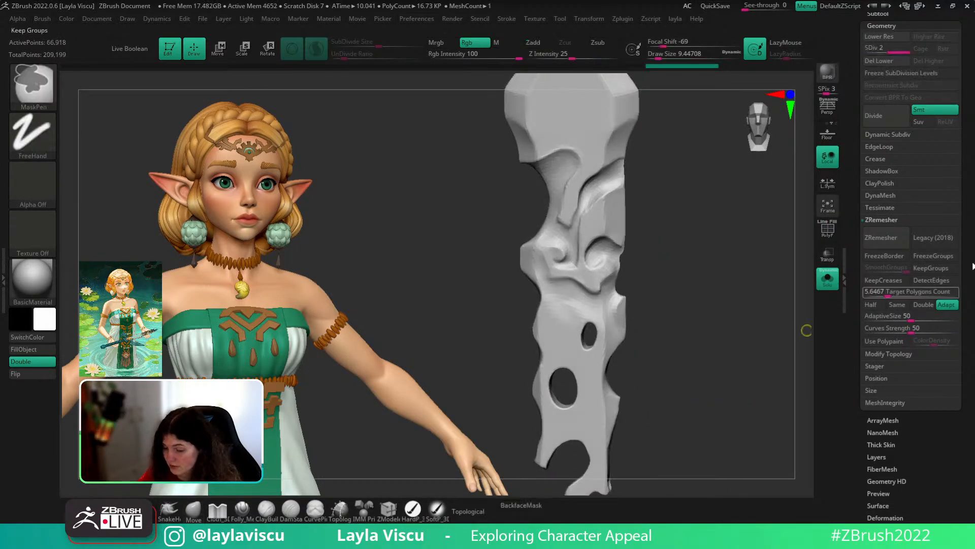
pyautogui.keyDown('alt'); pyautogui.moveTo(715, 277); pyautogui.dragTo(739, 348); pyautogui.keyUp('alt')
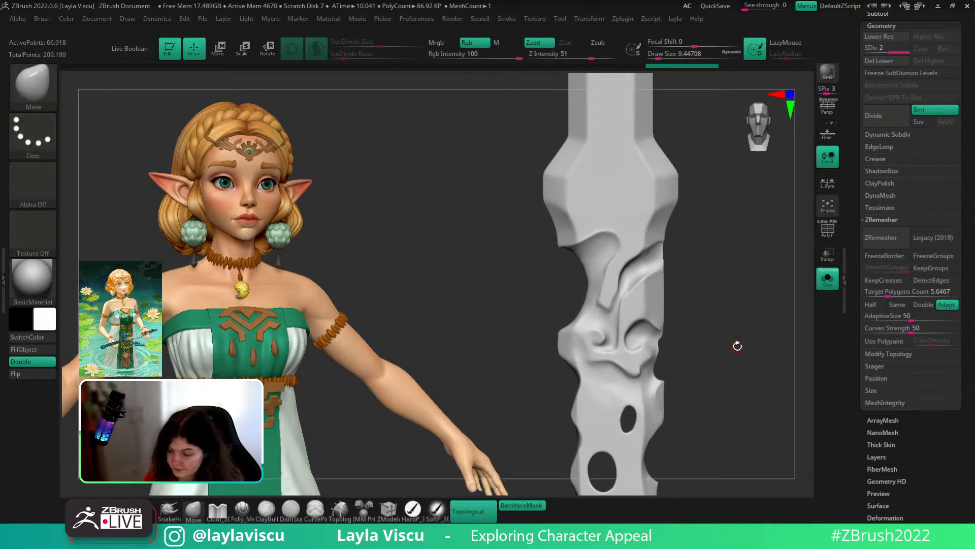
# - Show only the DynaMeshed blade PM3D_Plane3D2_1 and the remeshed blade PM3D_Plane3D2_2, with the remeshed one active
pyautogui.click(878, 15)
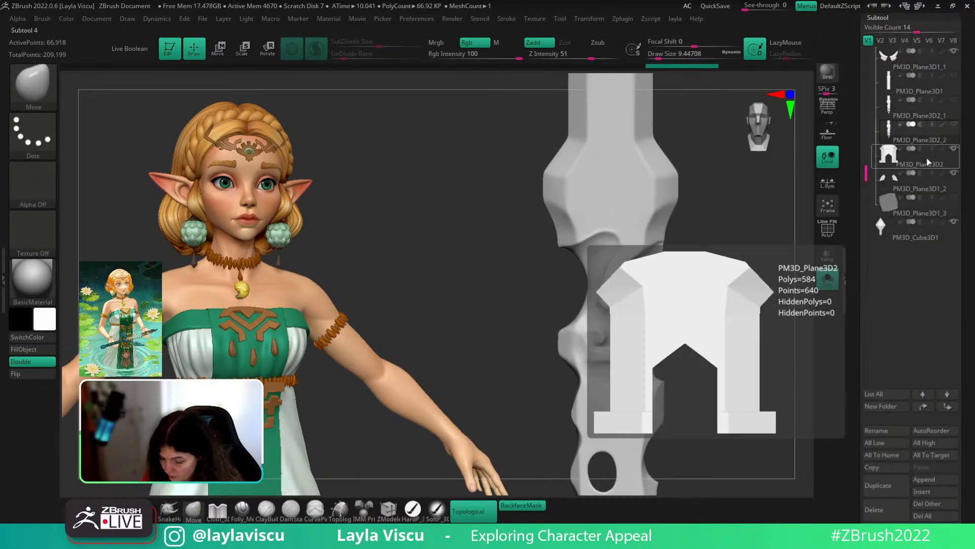
pyautogui.click(944, 108)
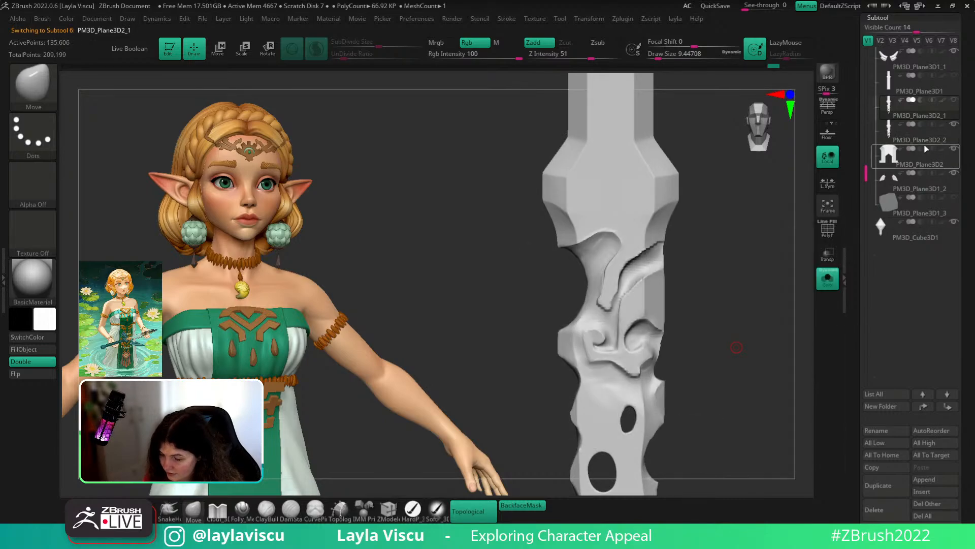
pyautogui.keyDown('ctrl'); pyautogui.keyDown('shift'); pyautogui.click(955, 102); pyautogui.keyUp('shift'); pyautogui.keyUp('ctrl')
pyautogui.moveTo(943, 120)
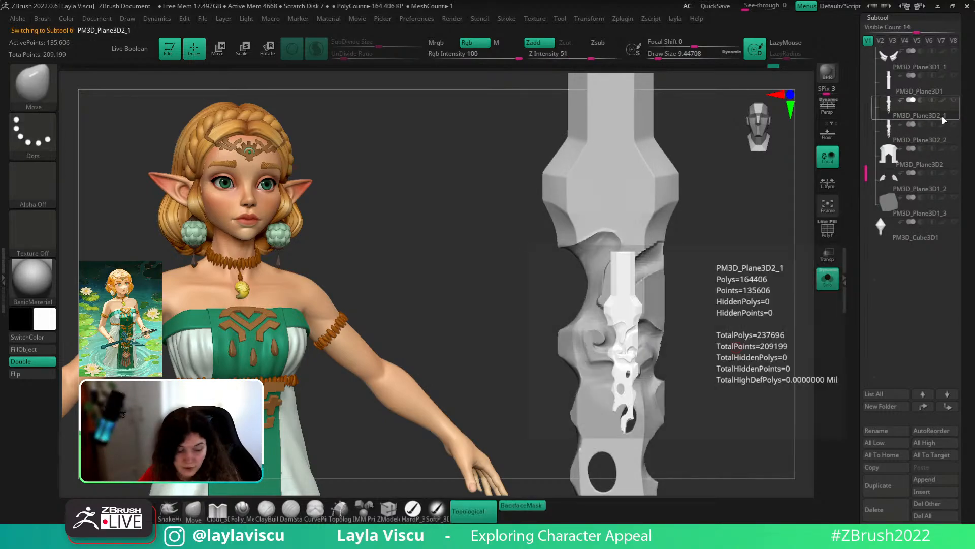
pyautogui.hotkey('ctrl', 'shift')
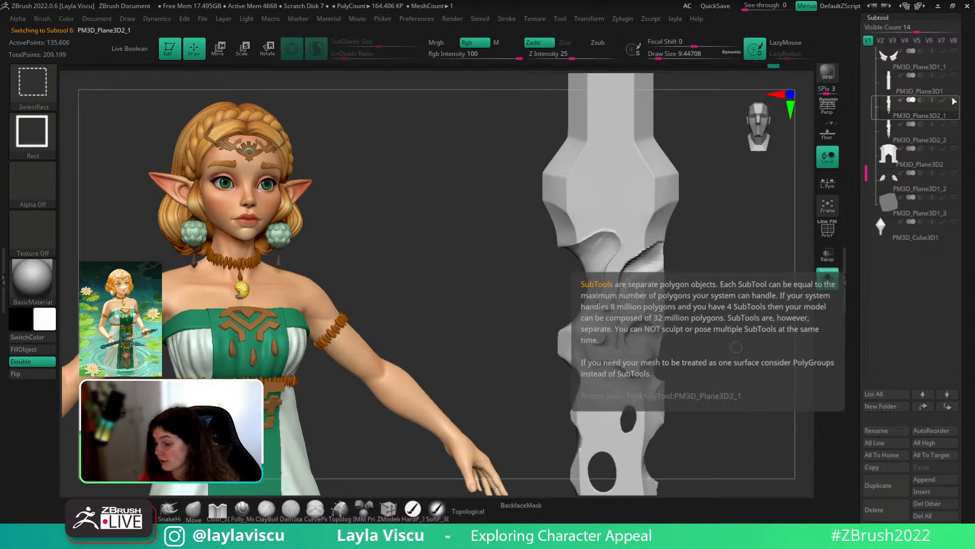
pyautogui.keyDown('ctrl'); pyautogui.keyDown('shift'); pyautogui.click(954, 102); pyautogui.keyUp('shift'); pyautogui.keyUp('ctrl')
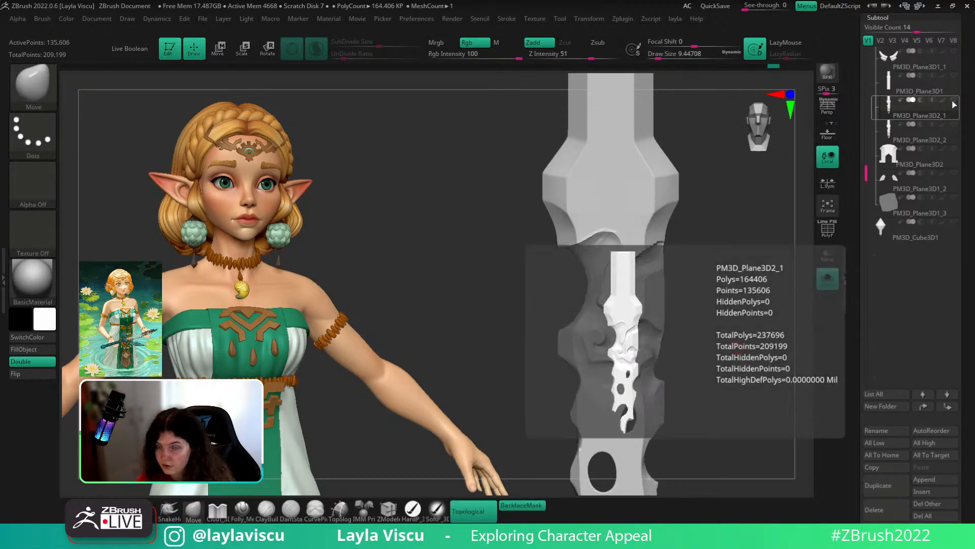
pyautogui.click(956, 135)
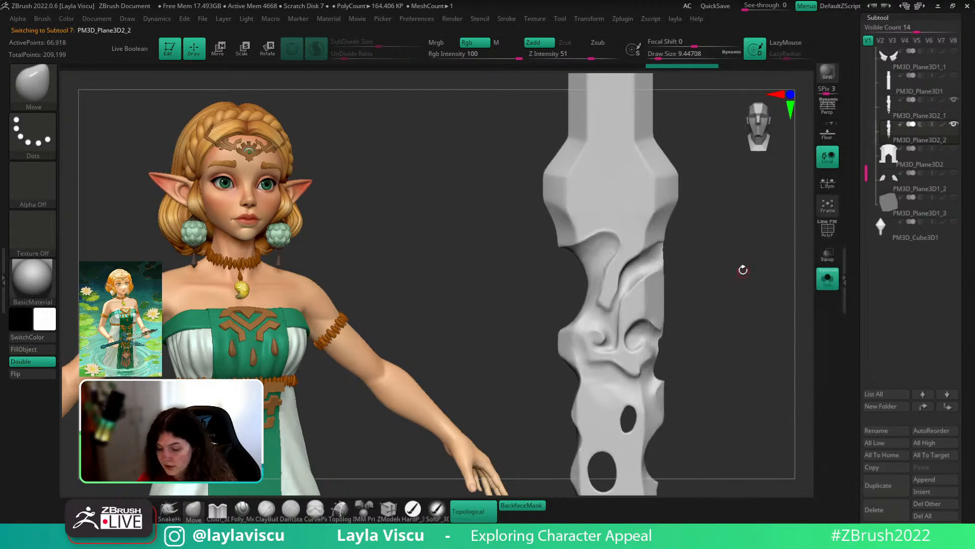
pyautogui.keyDown('alt'); pyautogui.moveTo(742, 255); pyautogui.dragTo(722, 283); pyautogui.keyUp('alt')
pyautogui.scroll(5, 972, 193)
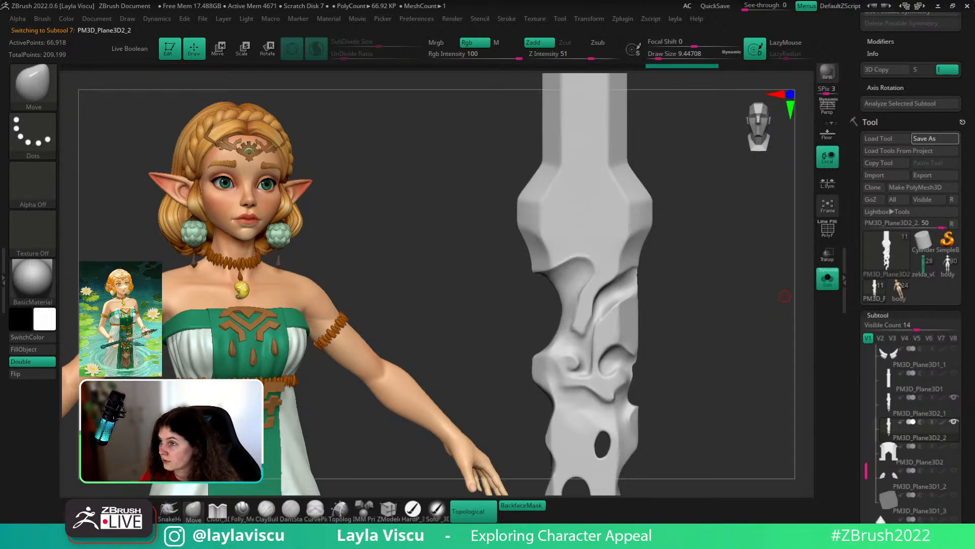
# - Save the project, then project only the DynaMeshed blade's geometry onto the remeshed blade with colour excluded and distance 0.02
pyautogui.hotkey('ctrl', 's')
pyautogui.scroll(-8, 970, 291)
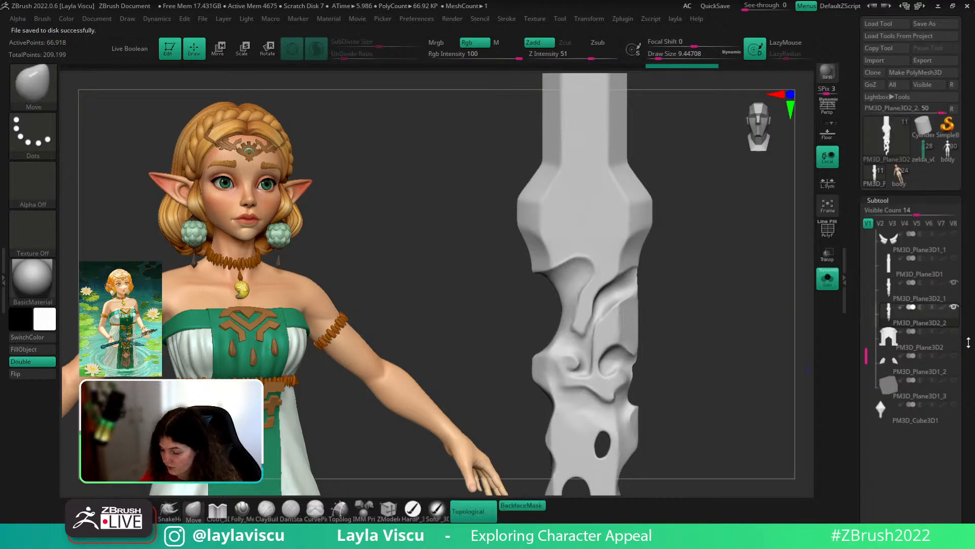
pyautogui.click(875, 456)
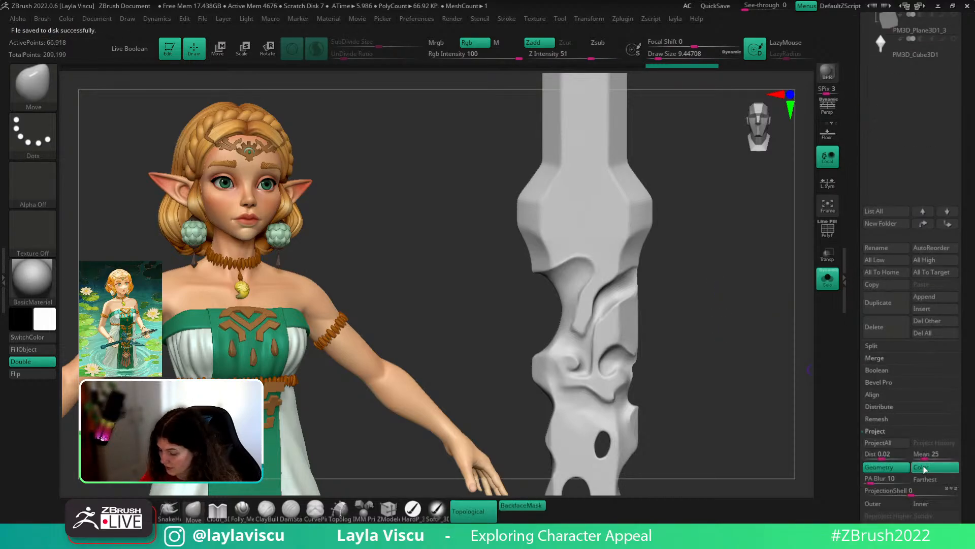
pyautogui.click(879, 443)
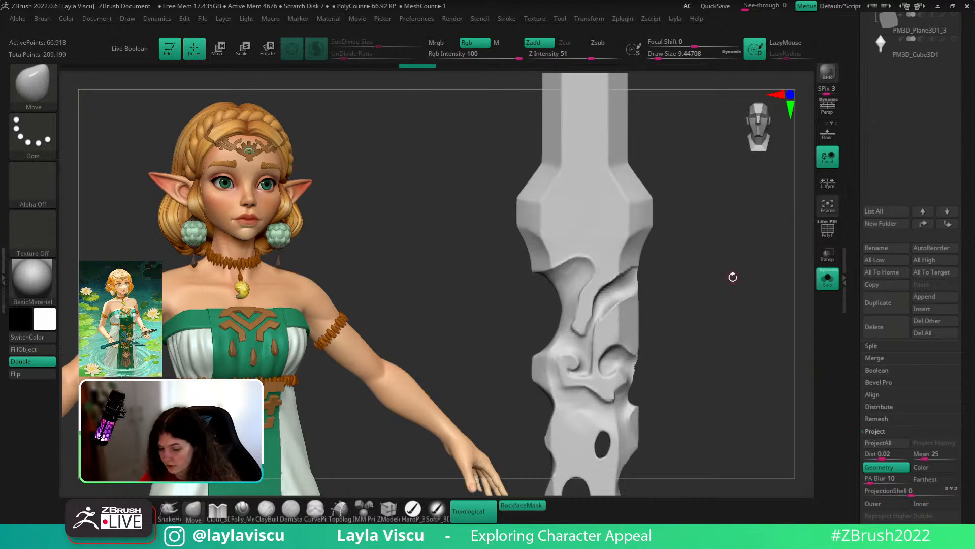
pyautogui.moveTo(734, 276)
pyautogui.keyDown('ctrl'); pyautogui.mouseDown(button='right')
pyautogui.moveTo(703, 275)
pyautogui.moveTo(666, 293)
pyautogui.moveTo(671, 272)
pyautogui.mouseUp(button='right'); pyautogui.keyUp('ctrl')
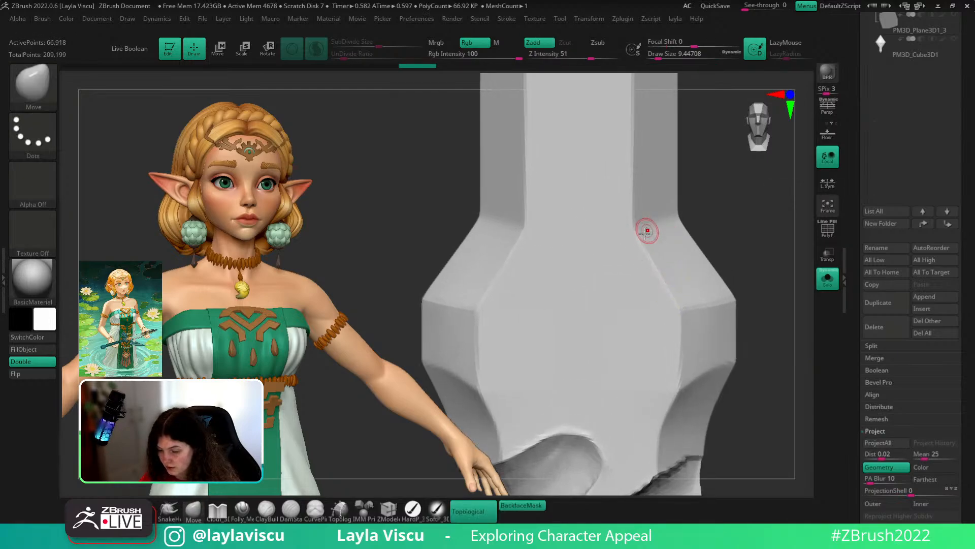
# - Subdivide both the source blade and the remeshed blade once more, and reproject the detail onto the remeshed blade
pyautogui.click(922, 80)
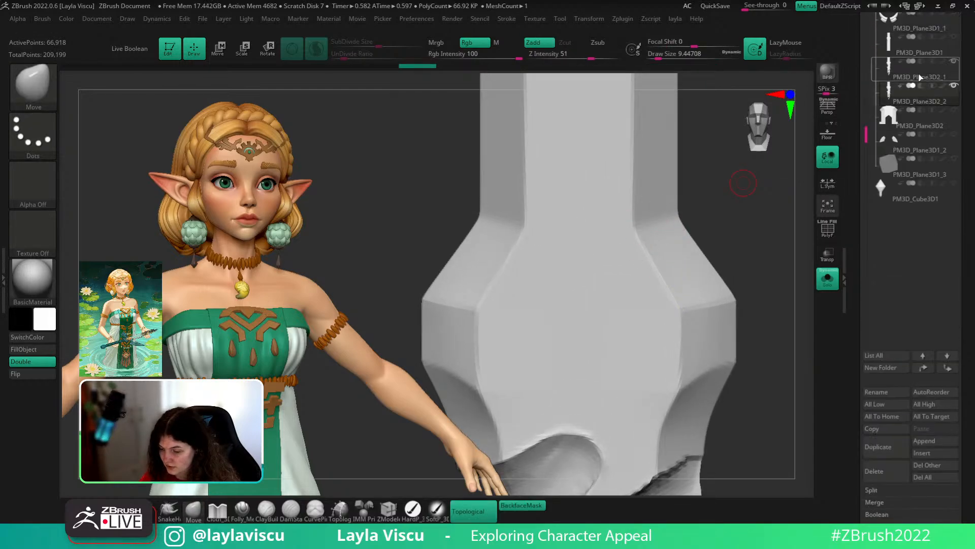
pyautogui.click(926, 101)
pyautogui.scroll(-10, 949, 181)
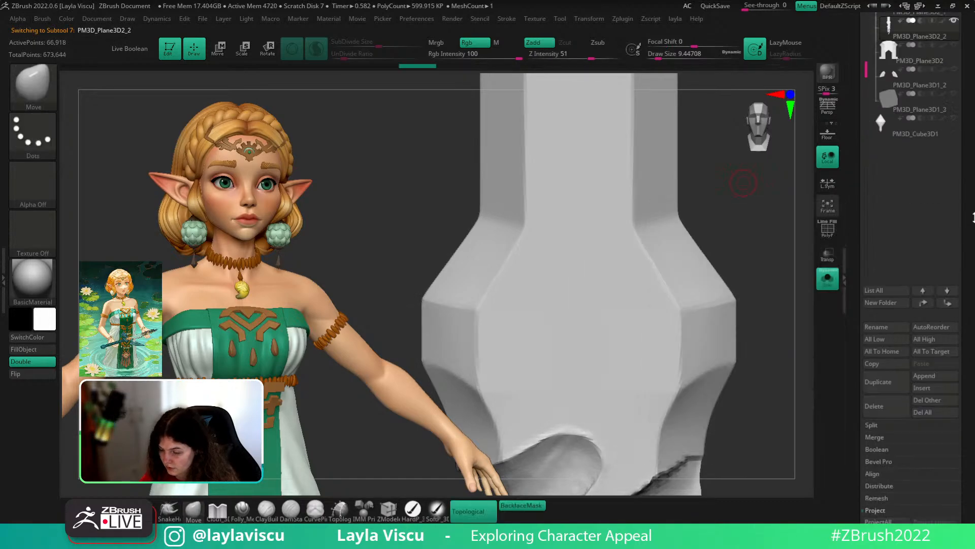
pyautogui.click(879, 87)
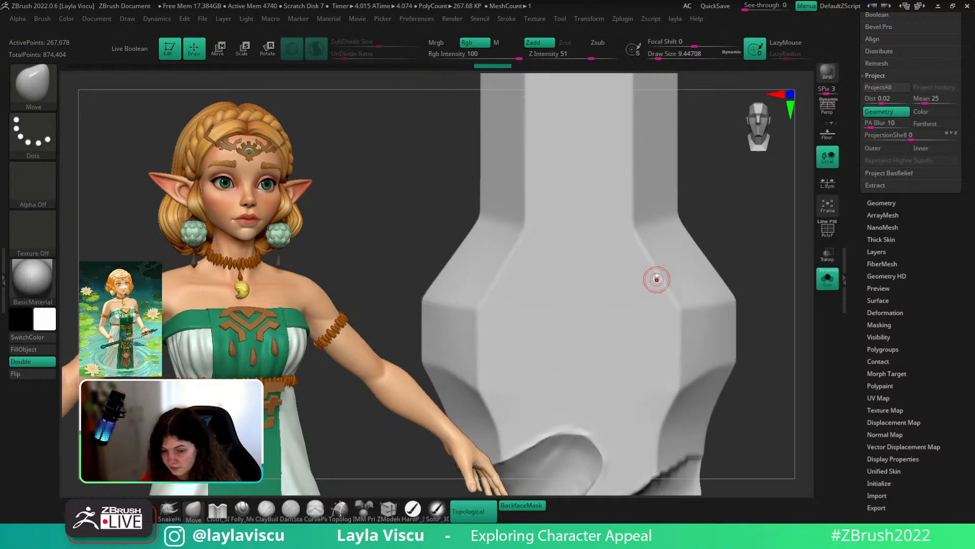
pyautogui.moveTo(721, 259); pyautogui.dragTo(720, 231)
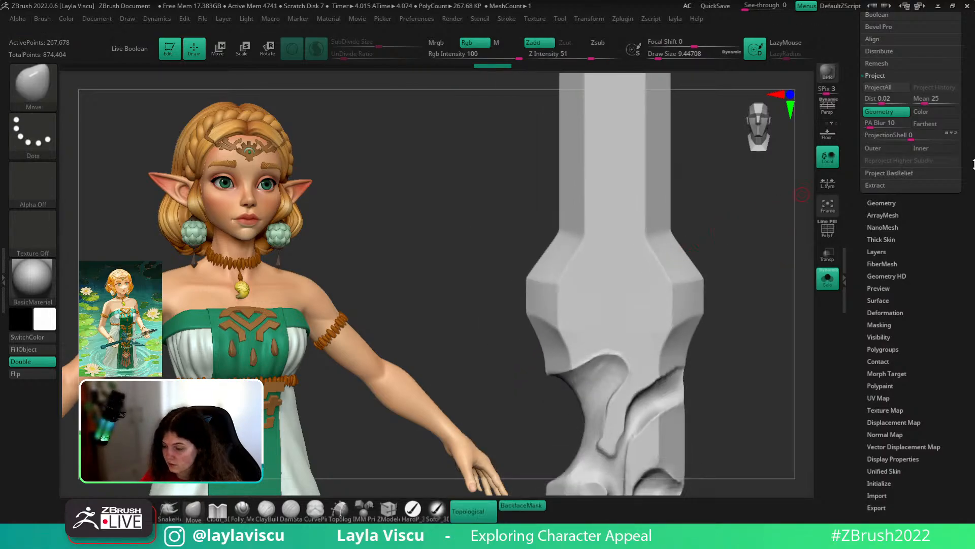
# - Show the whole sword with the remeshed blade, hiding PM3D_Plane3D2_1, PM3D_Plane3D1 and the large square plane
pyautogui.moveTo(974, 164); pyautogui.dragTo(973, 384)
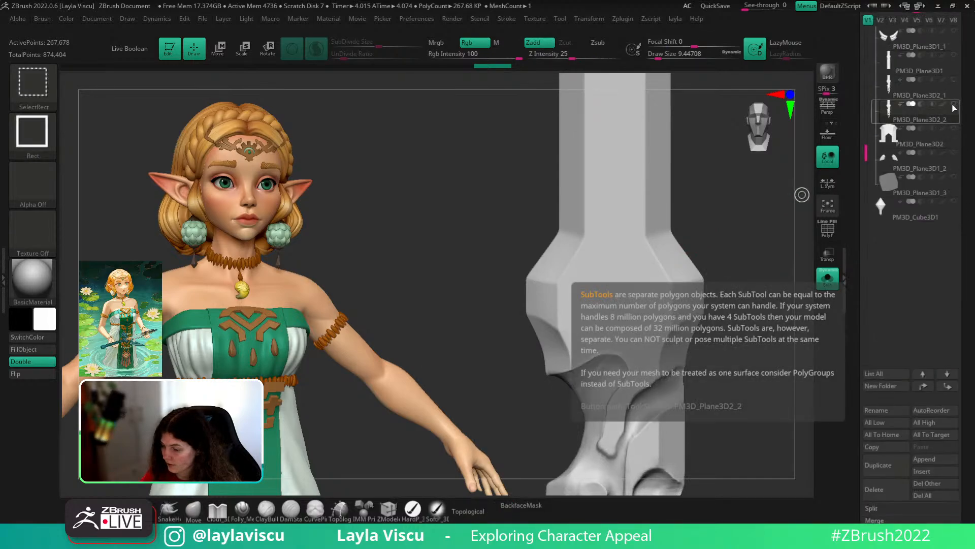
pyautogui.keyDown('ctrl'); pyautogui.keyDown('shift'); pyautogui.click(954, 106); pyautogui.keyUp('shift'); pyautogui.keyUp('ctrl')
pyautogui.click(954, 80)
pyautogui.click(955, 56)
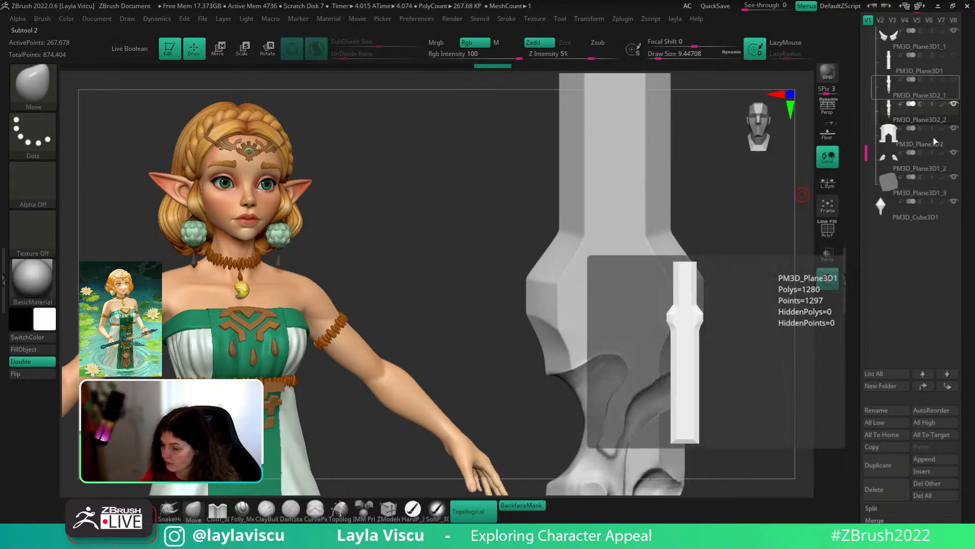
pyautogui.click(828, 278)
pyautogui.keyDown('ctrl'); pyautogui.moveTo(508, 300); pyautogui.dragTo(373, 312, button='right'); pyautogui.keyUp('ctrl')
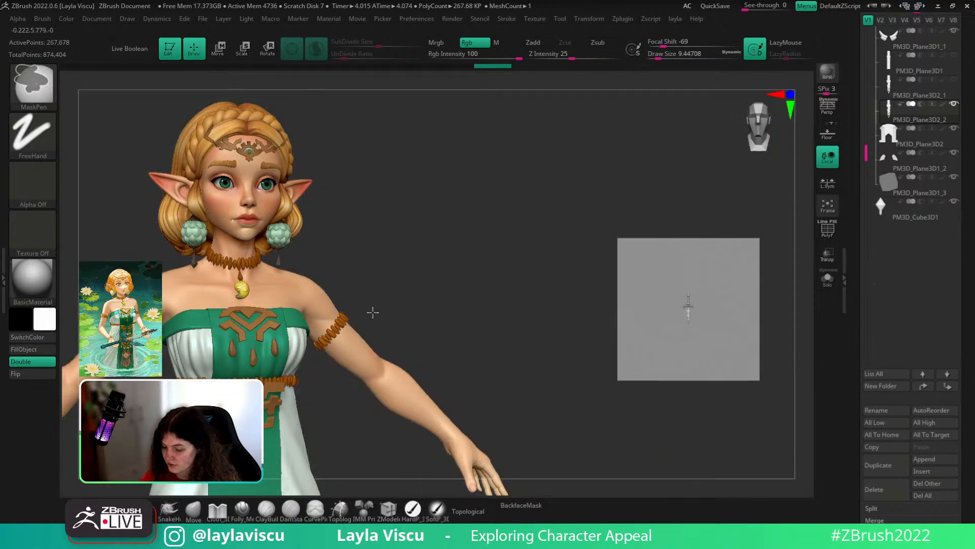
pyautogui.click(955, 178)
pyautogui.moveTo(718, 326)
pyautogui.keyDown('ctrl'); pyautogui.mouseDown(button='right')
pyautogui.moveTo(789, 404)
pyautogui.moveTo(703, 372)
pyautogui.moveTo(712, 359)
pyautogui.mouseUp(button='right'); pyautogui.keyUp('ctrl')
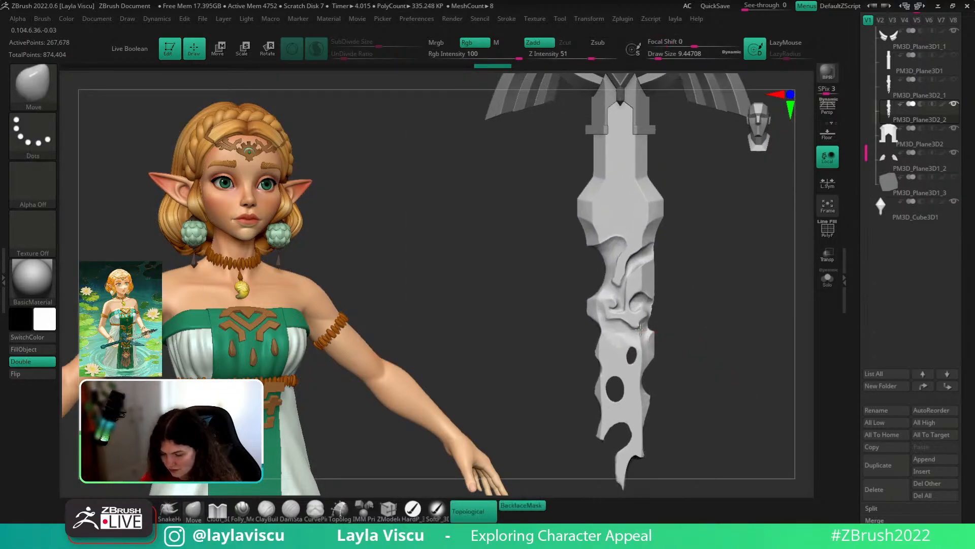
pyautogui.keyDown('ctrl'); pyautogui.moveTo(590, 351); pyautogui.dragTo(603, 369, button='right'); pyautogui.keyUp('ctrl')
# - Polish the lower edge of the carved curls with the hPolish brush at a draw size of about 23
pyautogui.press('b')
pyautogui.press('h')
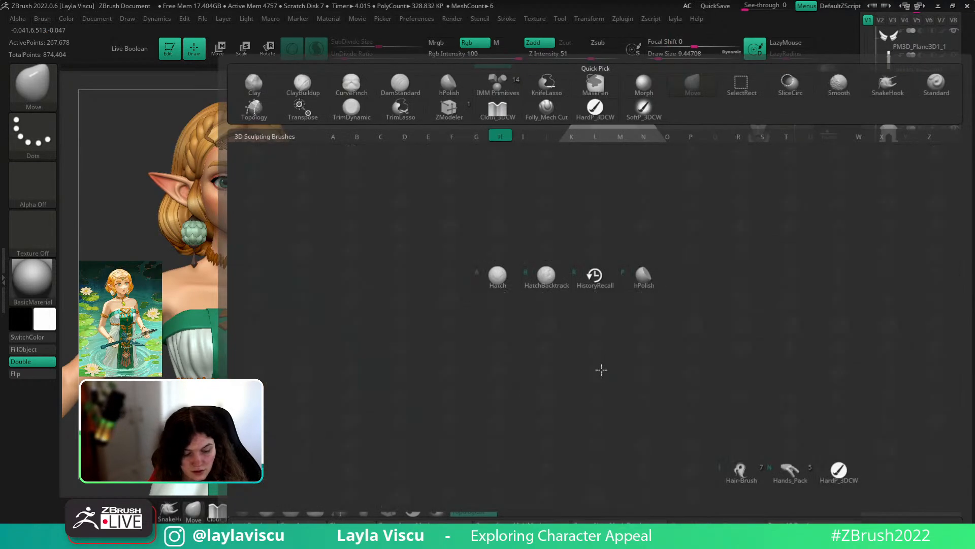
pyautogui.press('p')
pyautogui.keyDown('ctrl'); pyautogui.moveTo(684, 285); pyautogui.dragTo(647, 315, button='right'); pyautogui.keyUp('ctrl')
pyautogui.press('s')
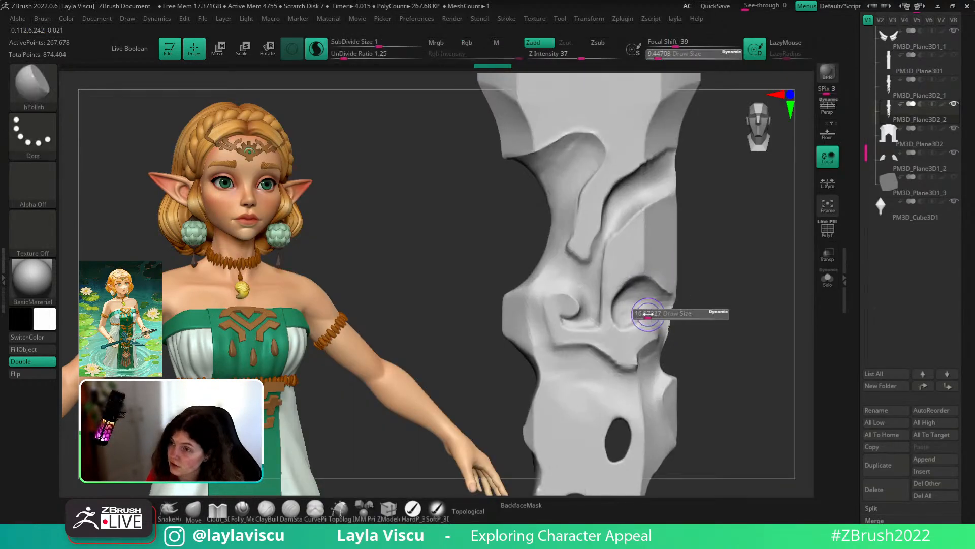
pyautogui.press('s')
pyautogui.moveTo(628, 358); pyautogui.dragTo(632, 357)
pyautogui.moveTo(630, 359); pyautogui.dragTo(578, 340)
# - Check the wireframe around the carved damage, then polish the left curl and the end of the hooked strip with hPolish
pyautogui.moveTo(679, 333)
pyautogui.keyDown('ctrl'); pyautogui.mouseDown(button='right')
pyautogui.moveTo(737, 295)
pyautogui.moveTo(773, 294)
pyautogui.mouseUp(button='right'); pyautogui.keyUp('ctrl')
pyautogui.hotkey('shift', 'f')
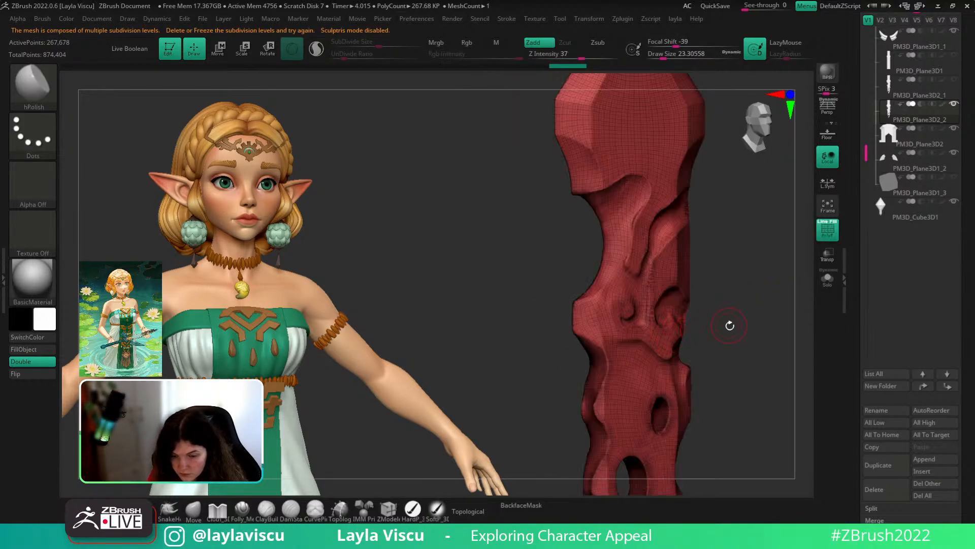
pyautogui.moveTo(730, 326)
pyautogui.mouseDown(button='right')
pyautogui.moveTo(766, 320)
pyautogui.moveTo(763, 335)
pyautogui.moveTo(718, 327)
pyautogui.mouseUp(button='right')
pyautogui.hotkey('shift', 'f')
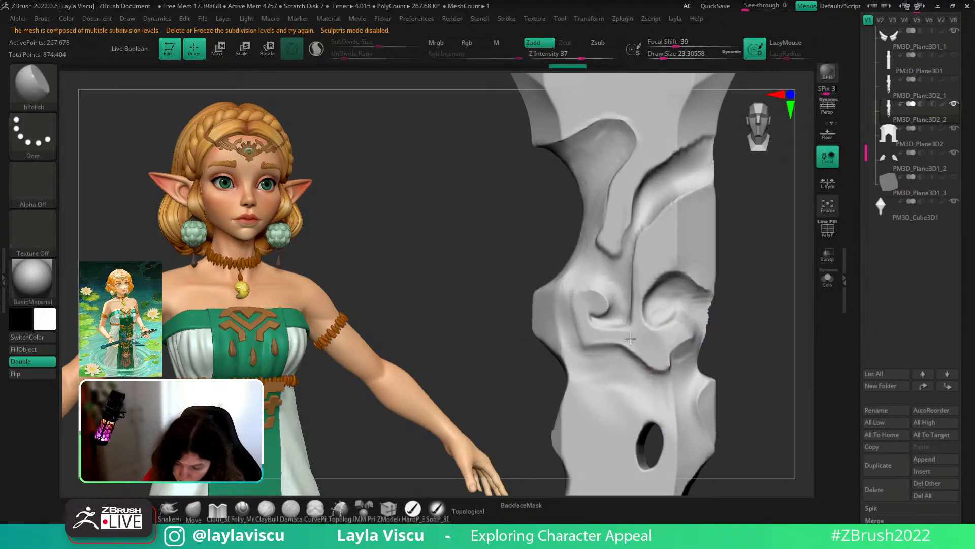
pyautogui.moveTo(617, 339)
pyautogui.mouseDown()
pyautogui.moveTo(589, 335)
pyautogui.moveTo(585, 298)
pyautogui.mouseUp()
pyautogui.moveTo(756, 299); pyautogui.dragTo(790, 292)
pyautogui.moveTo(636, 251); pyautogui.dragTo(617, 231)
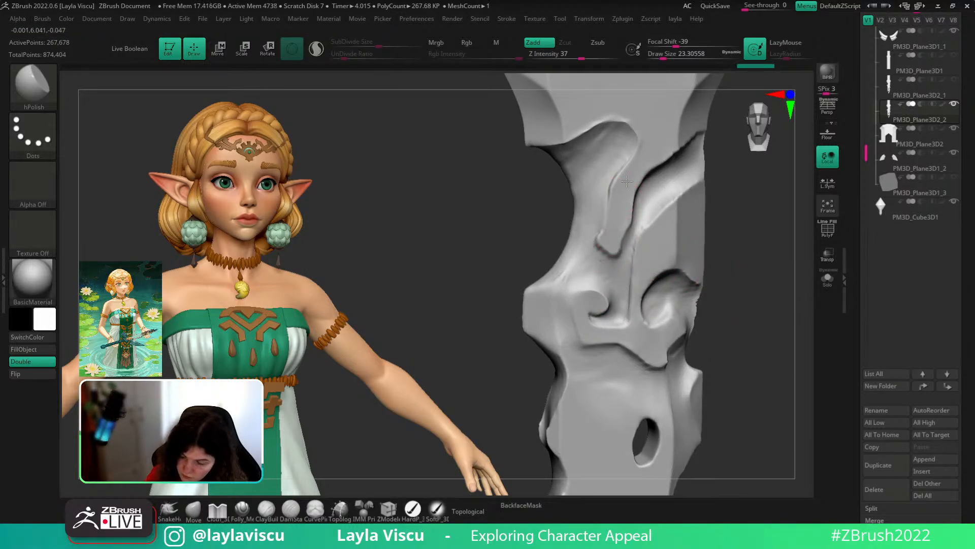
# - Try to polish the flat blade face just above the hooked carving, then undo the strokes
pyautogui.moveTo(747, 211)
pyautogui.mouseDown()
pyautogui.moveTo(733, 248)
pyautogui.moveTo(783, 309)
pyautogui.moveTo(793, 350)
pyautogui.mouseUp()
pyautogui.moveTo(649, 246); pyautogui.dragTo(655, 224)
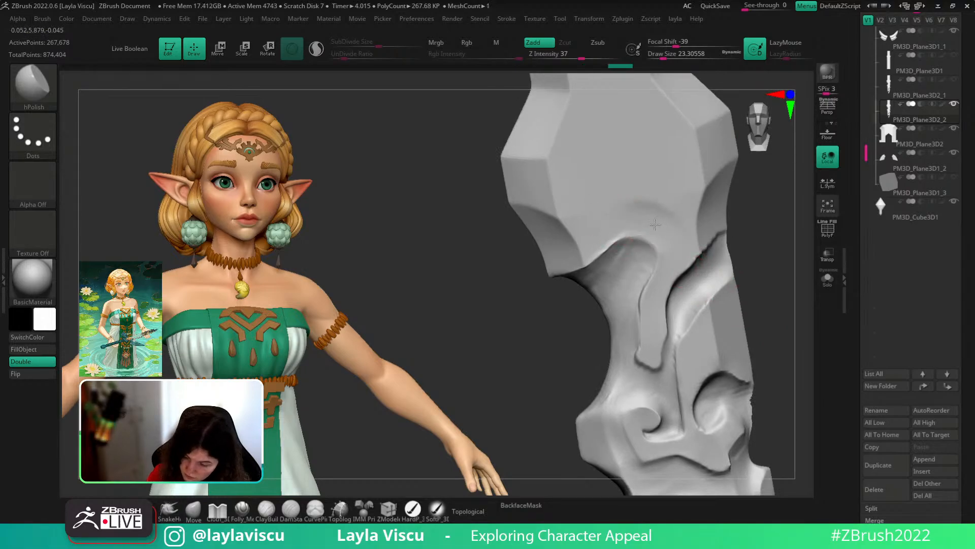
pyautogui.hotkey('ctrl', 'z')
pyautogui.hotkey('ctrl', 'z')
# - Flatten the blade face above the hooked carving with the TrimDynamic brush
pyautogui.press('b')
pyautogui.press('t')
pyautogui.press('d')
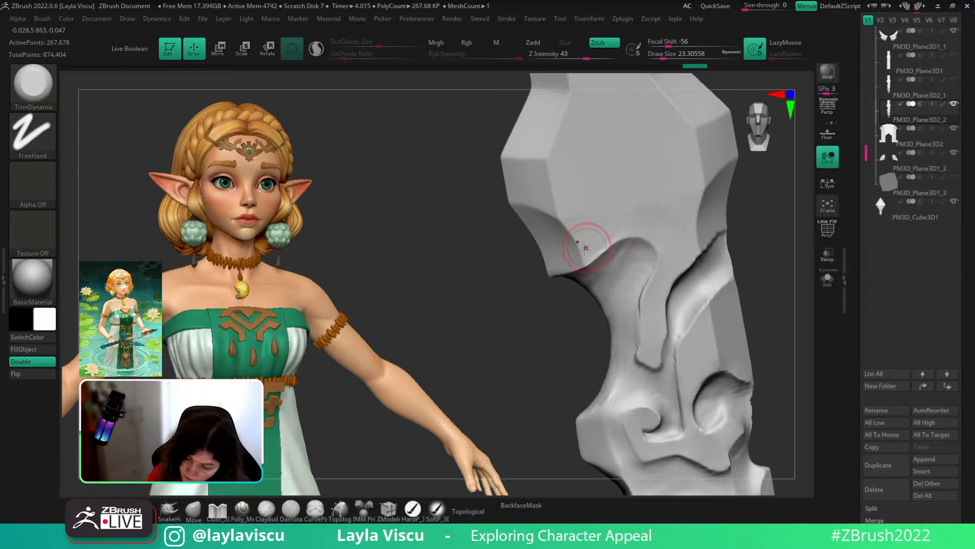
pyautogui.moveTo(777, 349)
pyautogui.keyDown('shift'); pyautogui.mouseDown()
pyautogui.moveTo(786, 361)
pyautogui.moveTo(764, 335)
pyautogui.mouseUp(); pyautogui.keyUp('shift')
pyautogui.moveTo(625, 180); pyautogui.dragTo(623, 191)
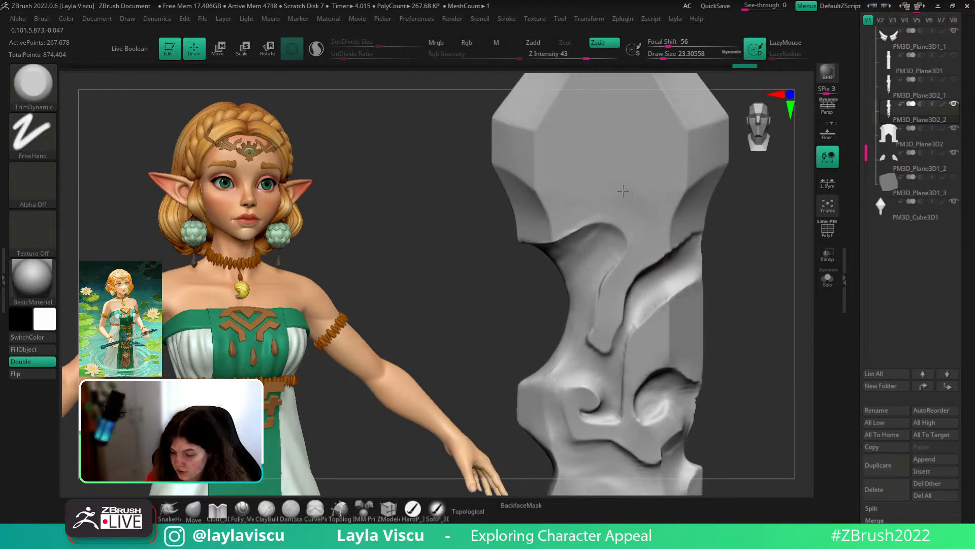
pyautogui.moveTo(735, 277)
pyautogui.mouseDown()
pyautogui.moveTo(747, 265)
pyautogui.moveTo(693, 251)
pyautogui.moveTo(743, 277)
pyautogui.mouseUp()
# - Sharpen the upper edge of the diagonal groove using the Folly_Mech Cut brush at a draw size of about 14.2
pyautogui.press('s')
pyautogui.click(242, 509)
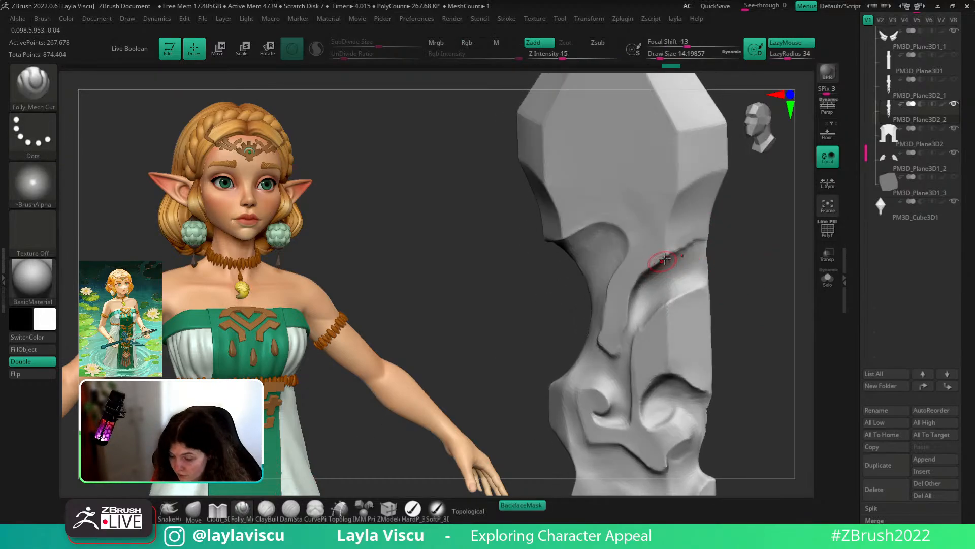
pyautogui.moveTo(732, 240); pyautogui.dragTo(730, 234)
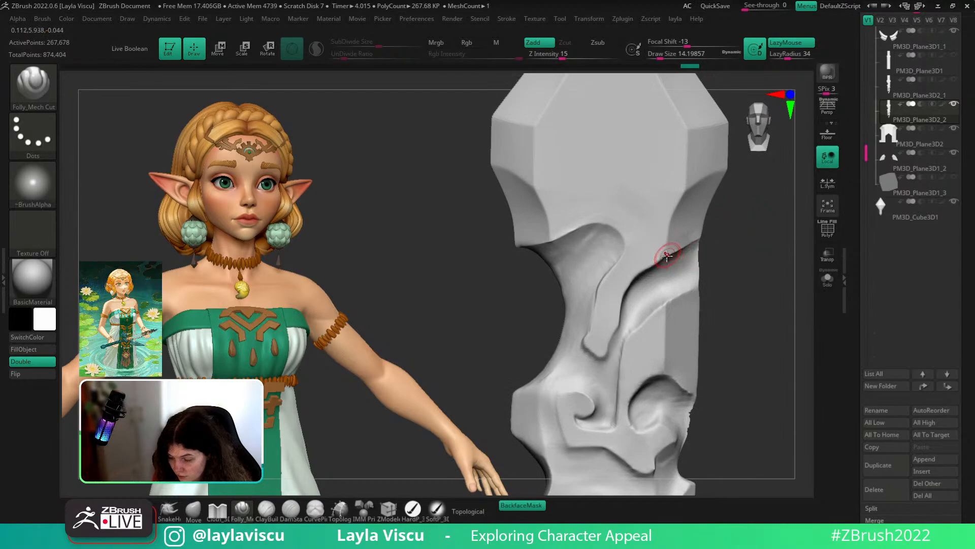
pyautogui.moveTo(666, 255); pyautogui.dragTo(626, 285)
# - Sharpen the lower edge of the diagonal groove with the Folly_Mech Cut brush, from its inner end out to the blade's side
pyautogui.keyDown('shift'); pyautogui.moveTo(730, 299); pyautogui.dragTo(692, 237); pyautogui.keyUp('shift')
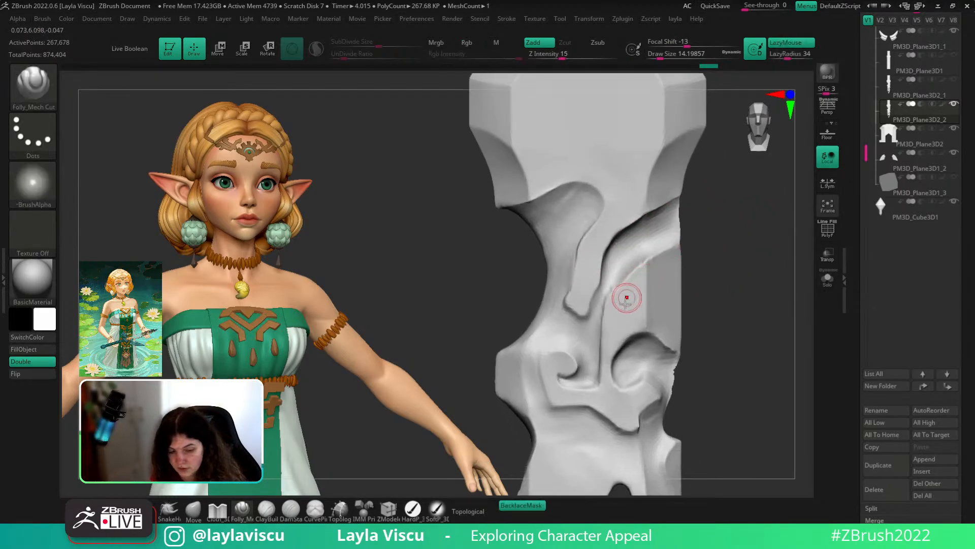
pyautogui.moveTo(746, 297); pyautogui.dragTo(754, 299)
pyautogui.moveTo(612, 296); pyautogui.dragTo(683, 246)
pyautogui.moveTo(717, 264); pyautogui.dragTo(707, 265)
pyautogui.moveTo(647, 262); pyautogui.dragTo(711, 222)
pyautogui.moveTo(713, 285); pyautogui.dragTo(704, 286)
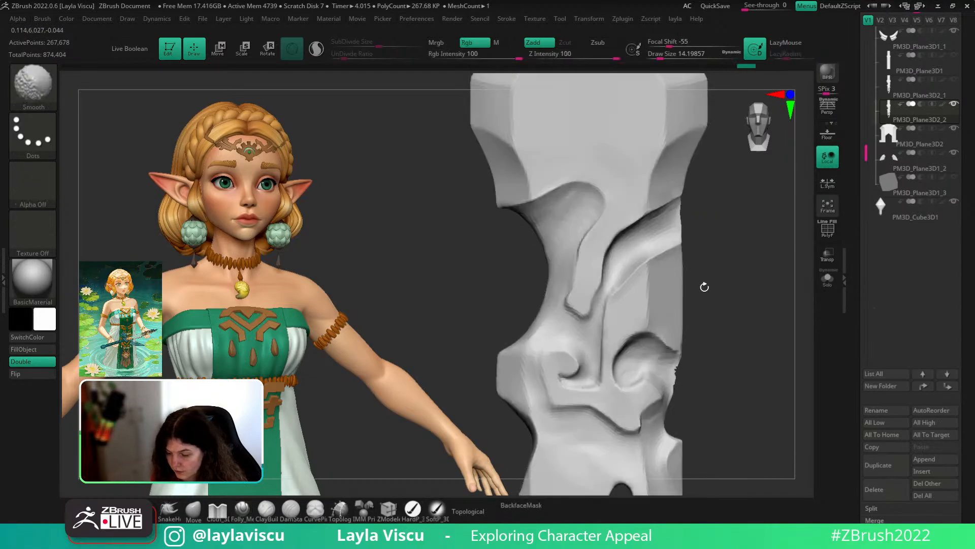
pyautogui.moveTo(606, 306); pyautogui.dragTo(630, 278)
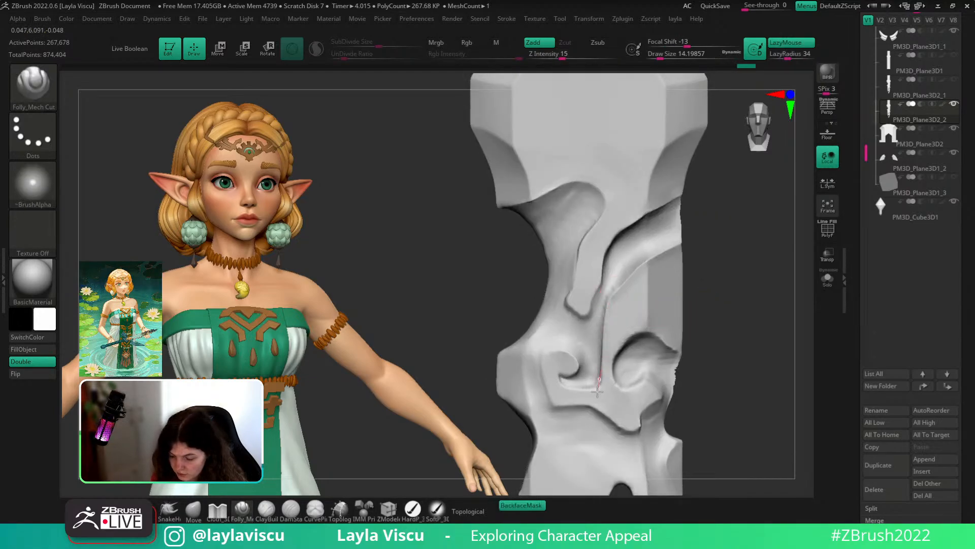
# - Crisp up the vertical groove between the two curls and the arched rim of the right curl's hollow with Folly_Mech Cut
pyautogui.moveTo(597, 391); pyautogui.dragTo(611, 371)
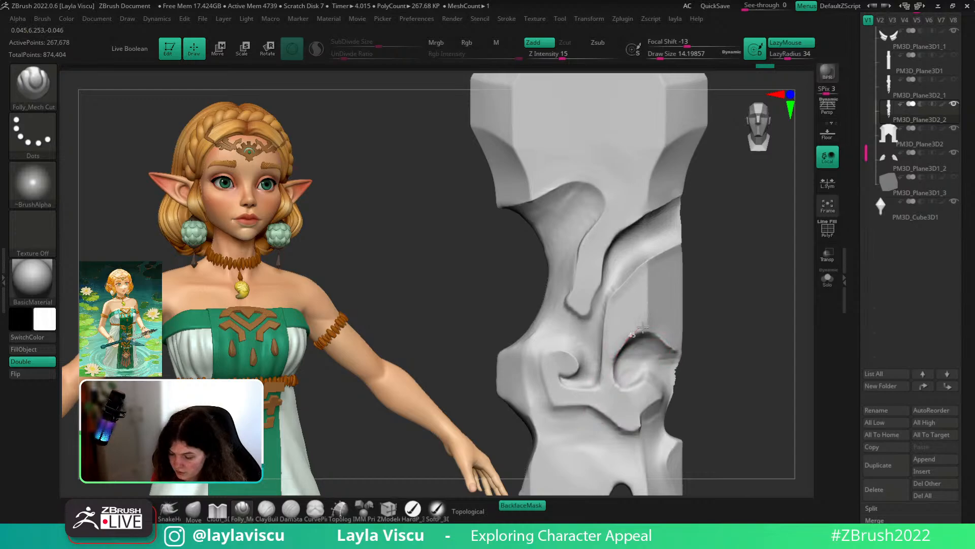
pyautogui.moveTo(643, 328); pyautogui.dragTo(655, 336)
pyautogui.moveTo(613, 379); pyautogui.dragTo(612, 362)
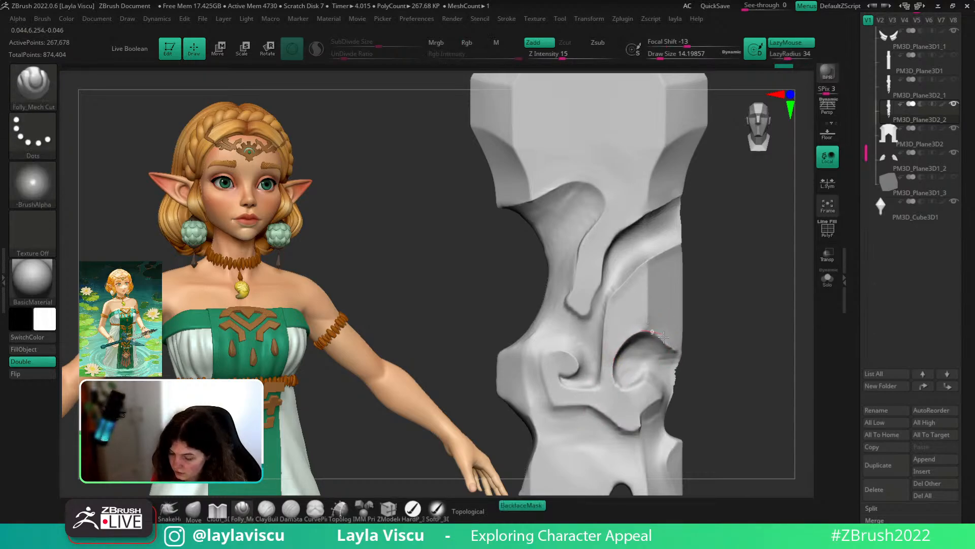
# - Smooth the jagged blade edge beside the right curl, dropping two subdivision levels and returning to the highest one
pyautogui.keyDown('alt'); pyautogui.moveTo(702, 358); pyautogui.dragTo(680, 315); pyautogui.keyUp('alt')
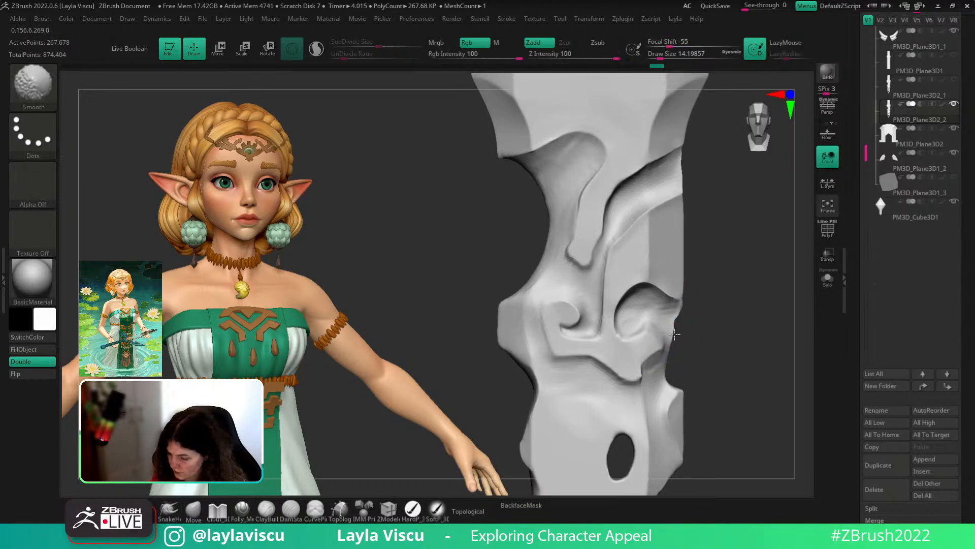
pyautogui.keyDown('shift'); pyautogui.moveTo(680, 317); pyautogui.dragTo(679, 308); pyautogui.keyUp('shift')
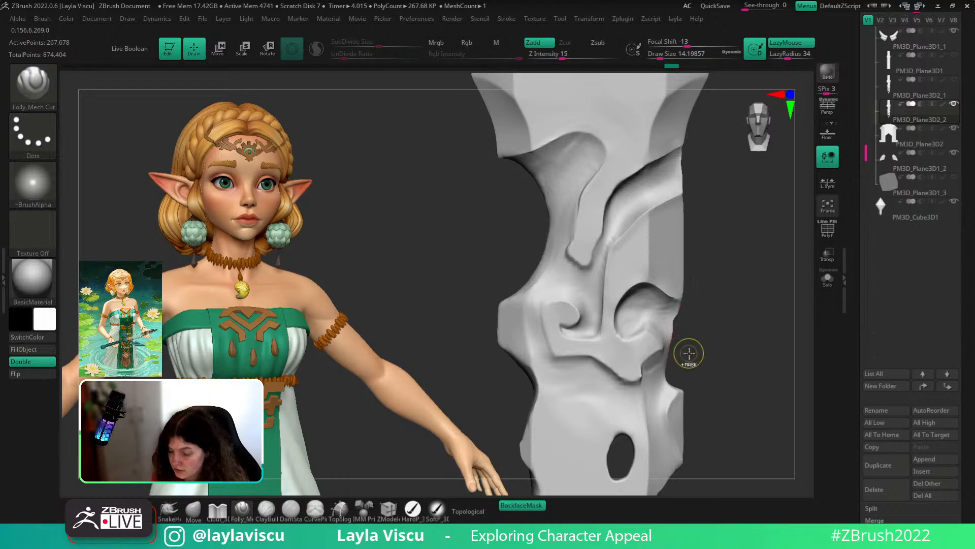
pyautogui.moveTo(690, 354)
pyautogui.keyDown('ctrl'); pyautogui.mouseDown(button='right')
pyautogui.moveTo(693, 315)
pyautogui.moveTo(663, 297)
pyautogui.mouseUp(button='right'); pyautogui.keyUp('ctrl')
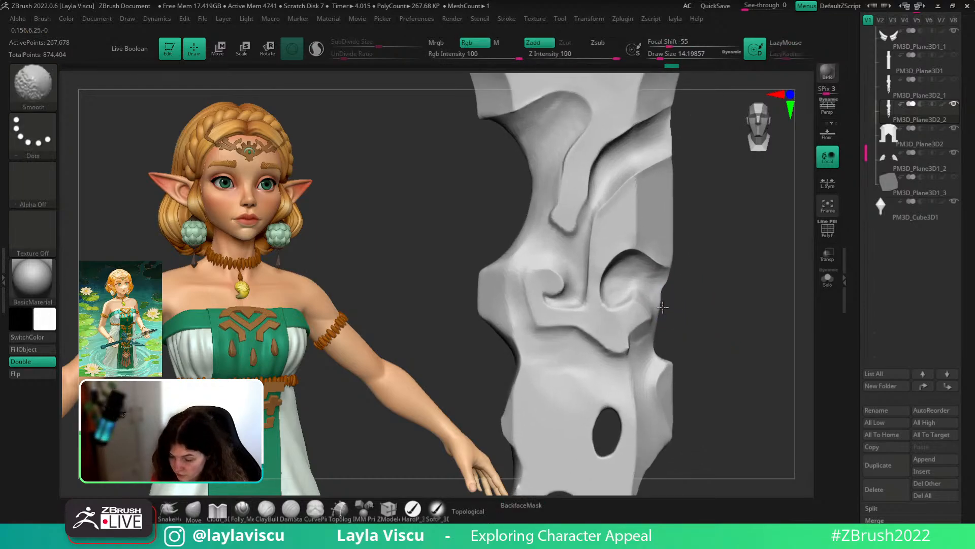
pyautogui.hotkey('shift', 'd')
pyautogui.hotkey('shift', 'd')
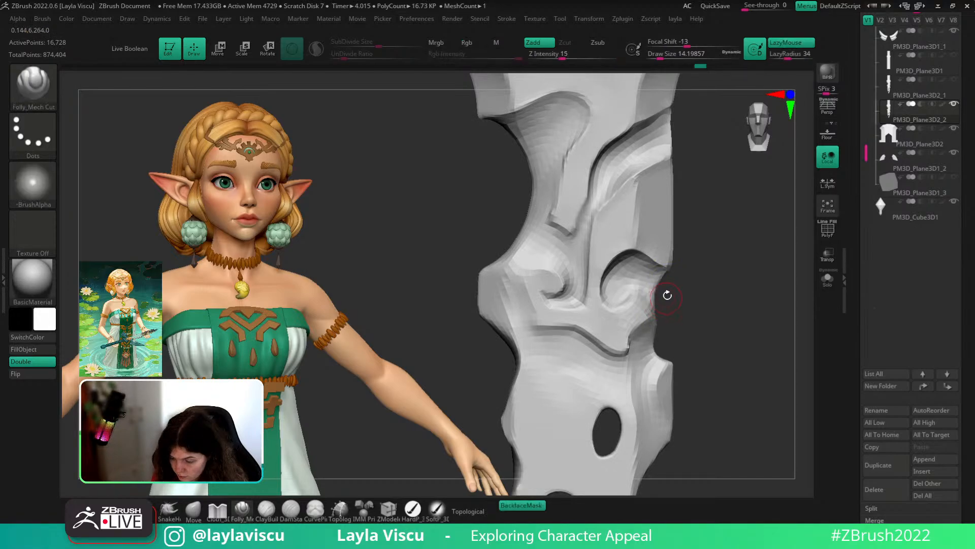
pyautogui.press('d')
pyautogui.press('d')
pyautogui.press('shift')
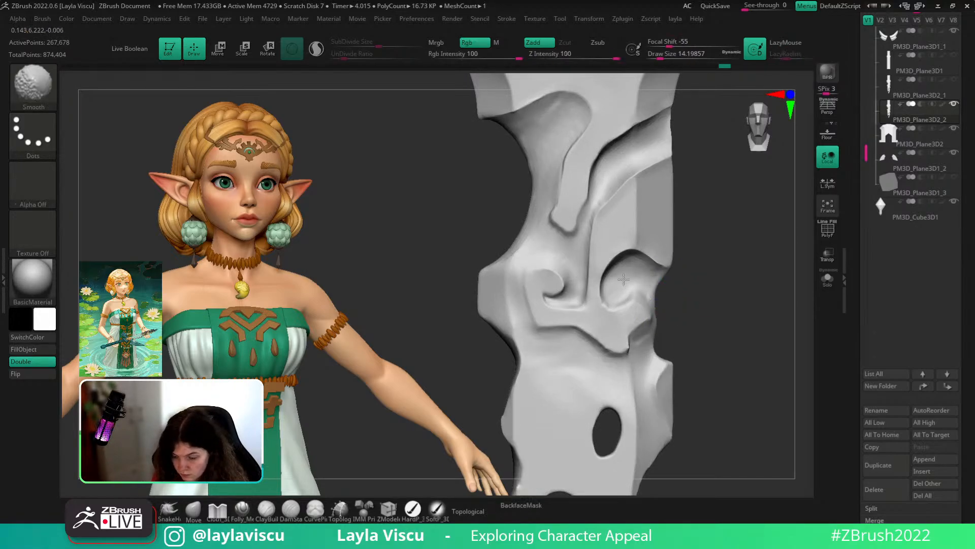
# - Smooth the recessed surfaces around the hooked strip, including the area beneath its end and the groove running down toward the curls
pyautogui.moveTo(624, 279)
pyautogui.keyDown('ctrl'); pyautogui.mouseDown(button='right')
pyautogui.moveTo(695, 215)
pyautogui.moveTo(640, 248)
pyautogui.mouseUp(button='right'); pyautogui.keyUp('ctrl')
pyautogui.moveTo(620, 235)
pyautogui.keyDown('shift'); pyautogui.mouseDown()
pyautogui.moveTo(602, 294)
pyautogui.moveTo(632, 287)
pyautogui.mouseUp(); pyautogui.keyUp('shift')
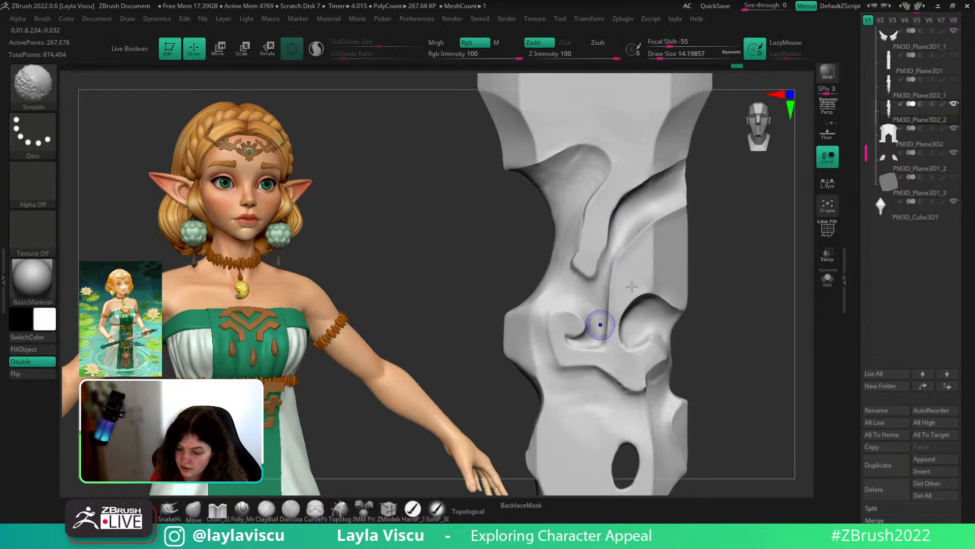
pyautogui.keyDown('alt'); pyautogui.moveTo(684, 223); pyautogui.dragTo(718, 285, button='right'); pyautogui.keyUp('alt')
pyautogui.moveTo(616, 241)
pyautogui.keyDown('shift'); pyautogui.mouseDown()
pyautogui.moveTo(591, 249)
pyautogui.moveTo(594, 284)
pyautogui.moveTo(598, 249)
pyautogui.mouseUp(); pyautogui.keyUp('shift')
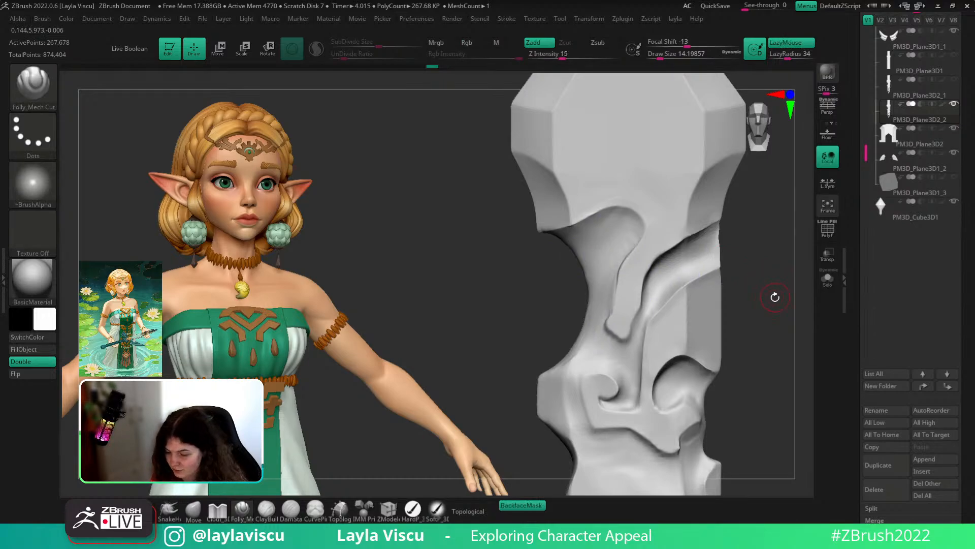
pyautogui.moveTo(775, 297)
pyautogui.mouseDown()
pyautogui.moveTo(662, 282)
pyautogui.moveTo(742, 297)
pyautogui.mouseUp()
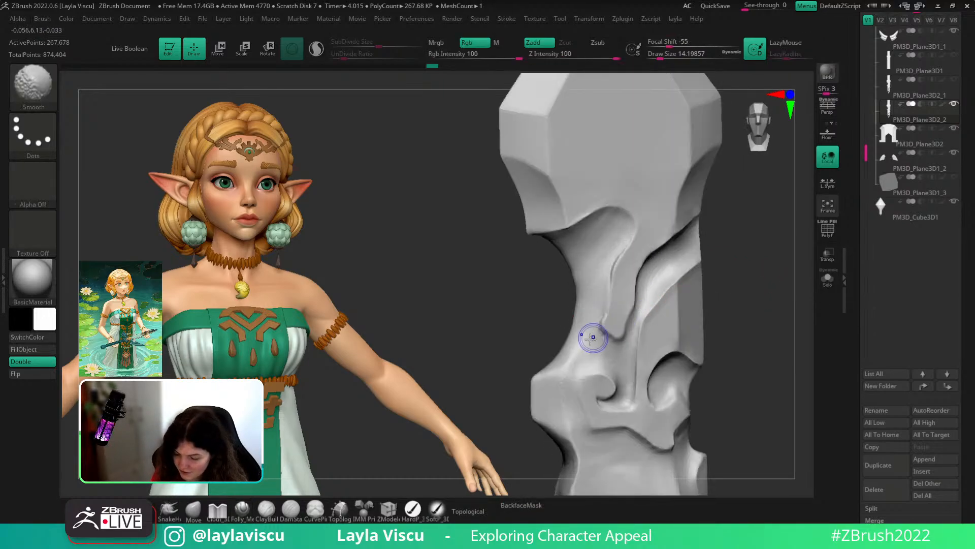
pyautogui.keyDown('shift'); pyautogui.moveTo(591, 337); pyautogui.dragTo(571, 357); pyautogui.keyUp('shift')
pyautogui.moveTo(745, 294); pyautogui.dragTo(780, 296)
pyautogui.keyDown('shift'); pyautogui.moveTo(633, 338); pyautogui.dragTo(643, 370); pyautogui.keyUp('shift')
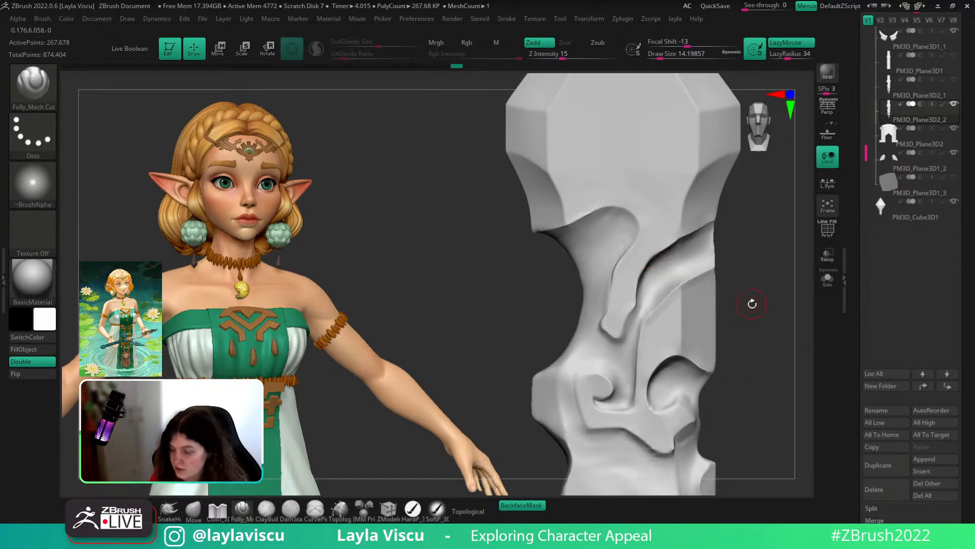
# - Sharpen the lower outline of the curled band with Folly_Mech Cut, from the left curl to the blade's right edge
pyautogui.moveTo(753, 308)
pyautogui.mouseDown()
pyautogui.moveTo(718, 276)
pyautogui.moveTo(718, 246)
pyautogui.moveTo(663, 308)
pyautogui.mouseUp()
pyautogui.keyDown('ctrl'); pyautogui.moveTo(604, 270); pyautogui.dragTo(592, 277, button='right'); pyautogui.keyUp('ctrl')
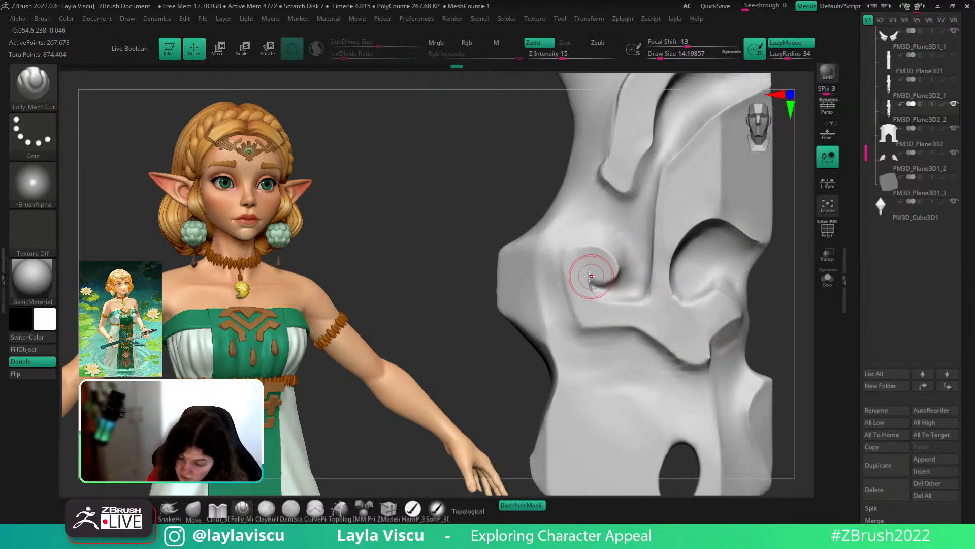
pyautogui.moveTo(592, 276)
pyautogui.mouseDown()
pyautogui.moveTo(633, 291)
pyautogui.moveTo(610, 259)
pyautogui.moveTo(551, 256)
pyautogui.moveTo(583, 333)
pyautogui.mouseUp()
pyautogui.hotkey('ctrl', 'z')
pyautogui.moveTo(676, 351); pyautogui.dragTo(662, 346)
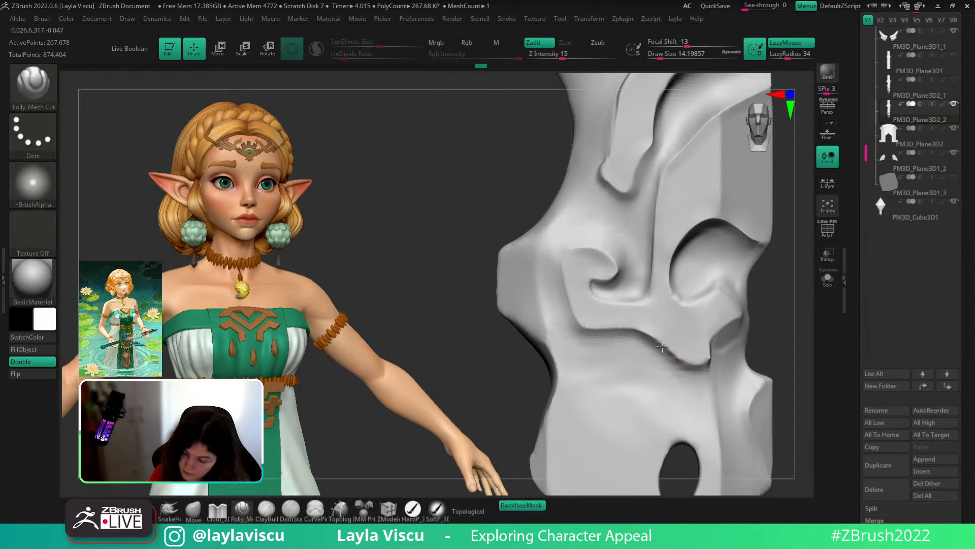
pyautogui.moveTo(700, 375)
pyautogui.mouseDown()
pyautogui.moveTo(713, 328)
pyautogui.moveTo(751, 318)
pyautogui.moveTo(752, 333)
pyautogui.mouseUp()
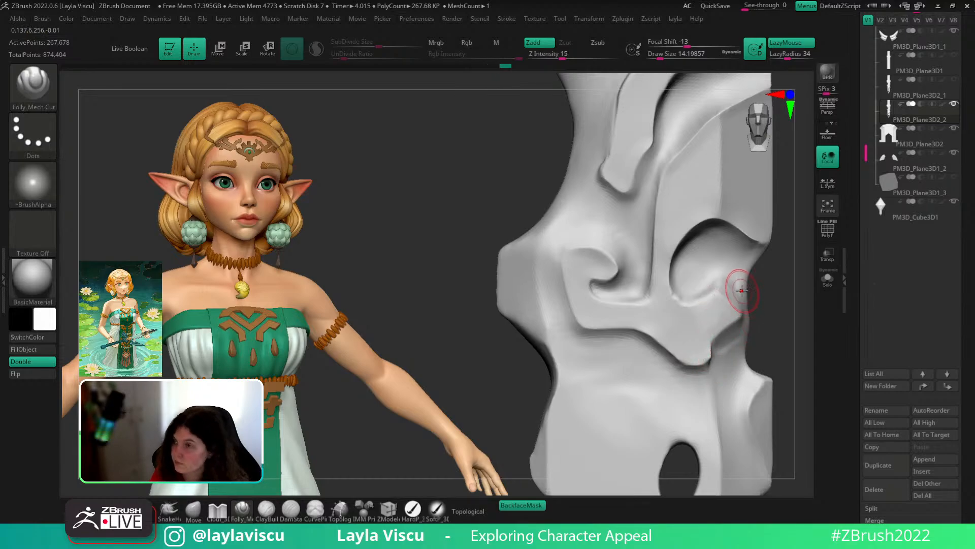
# - Carve the lower rim of the round hollow and its adjoining curl with the Folly_Mech Cut brush
pyautogui.moveTo(742, 290); pyautogui.dragTo(739, 268)
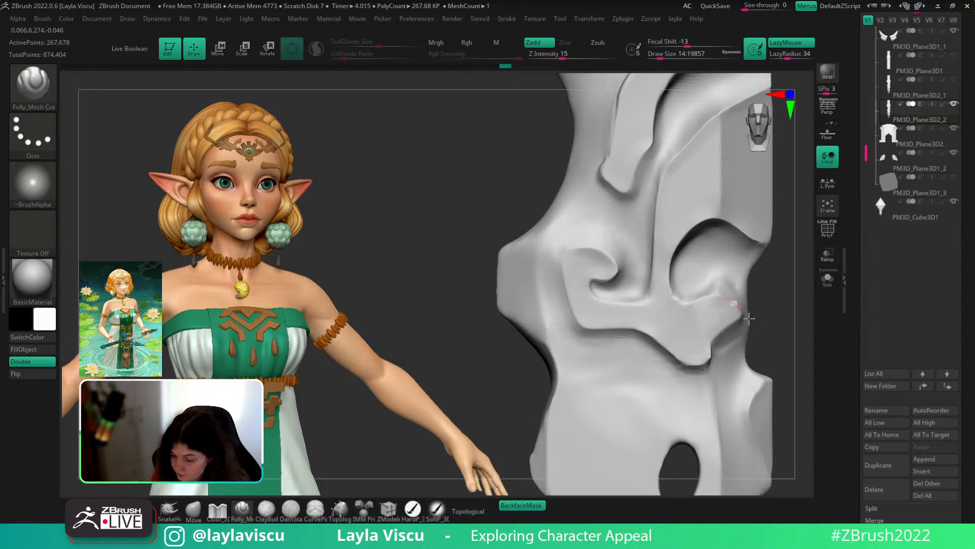
pyautogui.moveTo(748, 318); pyautogui.dragTo(750, 320)
pyautogui.moveTo(683, 303); pyautogui.dragTo(669, 268)
pyautogui.moveTo(698, 264)
pyautogui.keyDown('ctrl'); pyautogui.mouseDown(button='right')
pyautogui.moveTo(711, 203)
pyautogui.moveTo(760, 357)
pyautogui.mouseUp(button='right'); pyautogui.keyUp('ctrl')
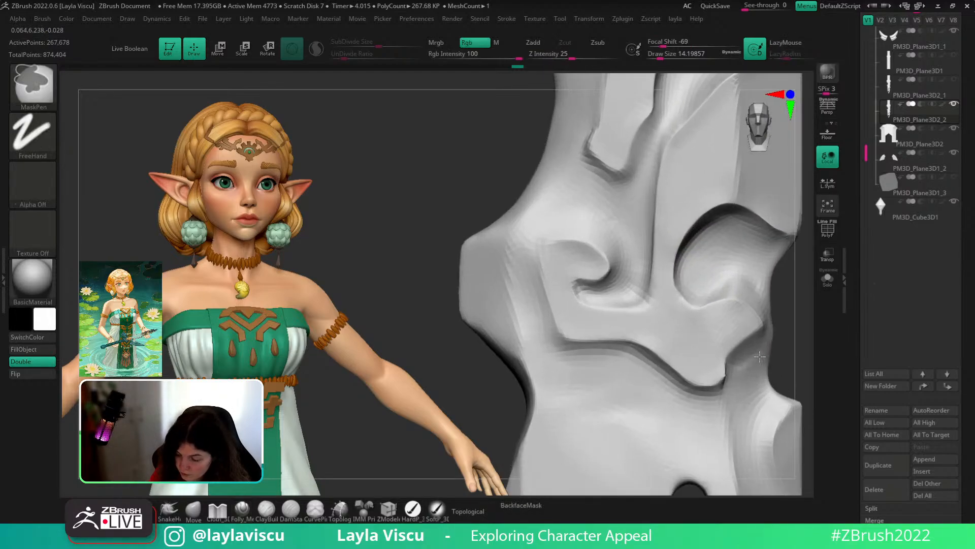
pyautogui.moveTo(693, 311)
pyautogui.mouseDown()
pyautogui.moveTo(673, 283)
pyautogui.moveTo(678, 247)
pyautogui.mouseUp()
pyautogui.keyDown('ctrl'); pyautogui.moveTo(683, 239); pyautogui.dragTo(704, 155, button='right'); pyautogui.keyUp('ctrl')
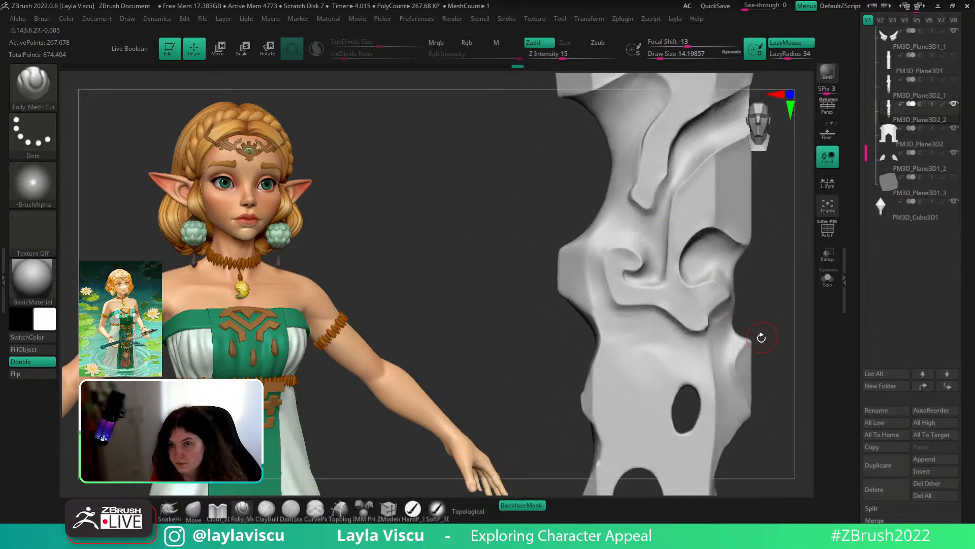
# - Cut the crease along the bottom of the round hollow, redoing the stroke to follow the curl's upper edge
pyautogui.moveTo(761, 337)
pyautogui.mouseDown(button='right')
pyautogui.moveTo(736, 336)
pyautogui.moveTo(726, 318)
pyautogui.mouseUp(button='right')
pyautogui.moveTo(740, 372)
pyautogui.keyDown('ctrl'); pyautogui.mouseDown(button='right')
pyautogui.moveTo(729, 290)
pyautogui.moveTo(742, 360)
pyautogui.mouseUp(button='right'); pyautogui.keyUp('ctrl')
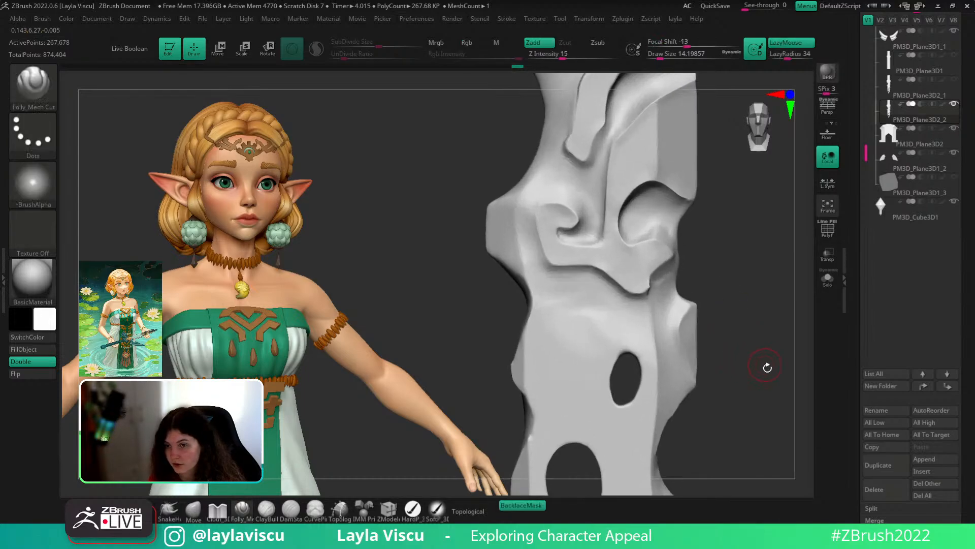
pyautogui.keyDown('ctrl'); pyautogui.moveTo(770, 394); pyautogui.dragTo(754, 334, button='right'); pyautogui.keyUp('ctrl')
pyautogui.keyDown('alt'); pyautogui.moveTo(740, 301); pyautogui.dragTo(752, 358, button='right'); pyautogui.keyUp('alt')
pyautogui.moveTo(752, 358); pyautogui.dragTo(727, 356, button='right')
pyautogui.moveTo(719, 292)
pyautogui.keyDown('ctrl'); pyautogui.mouseDown(button='right')
pyautogui.moveTo(705, 344)
pyautogui.moveTo(725, 346)
pyautogui.mouseUp(button='right'); pyautogui.keyUp('ctrl')
pyautogui.moveTo(611, 279); pyautogui.dragTo(637, 266)
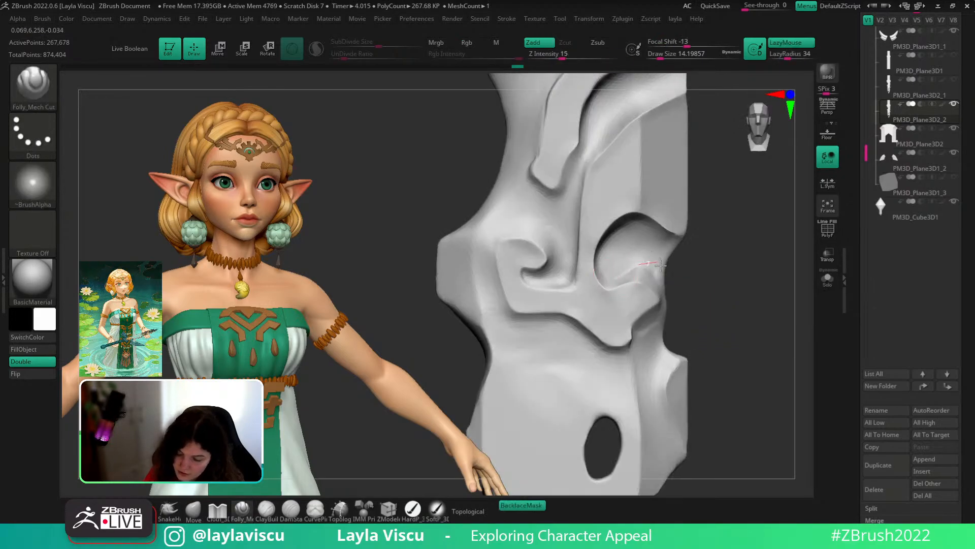
pyautogui.moveTo(699, 304); pyautogui.dragTo(687, 304, button='right')
pyautogui.hotkey('ctrl', 'z')
pyautogui.moveTo(611, 280); pyautogui.dragTo(641, 265)
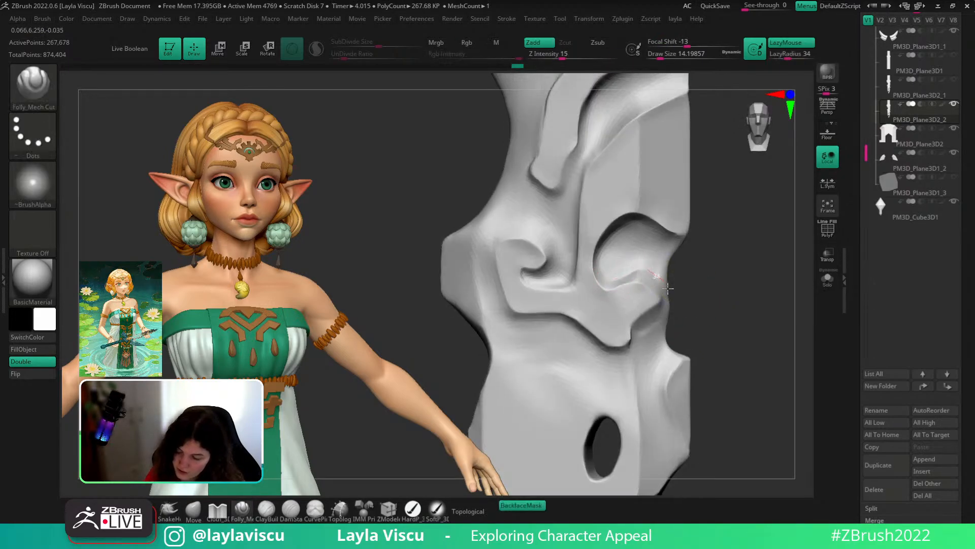
# - Build up the blade's narrow side edge with the ClayBuildup brush and smooth the added strokes
pyautogui.keyDown('ctrl'); pyautogui.moveTo(722, 298); pyautogui.dragTo(694, 233, button='right'); pyautogui.keyUp('ctrl')
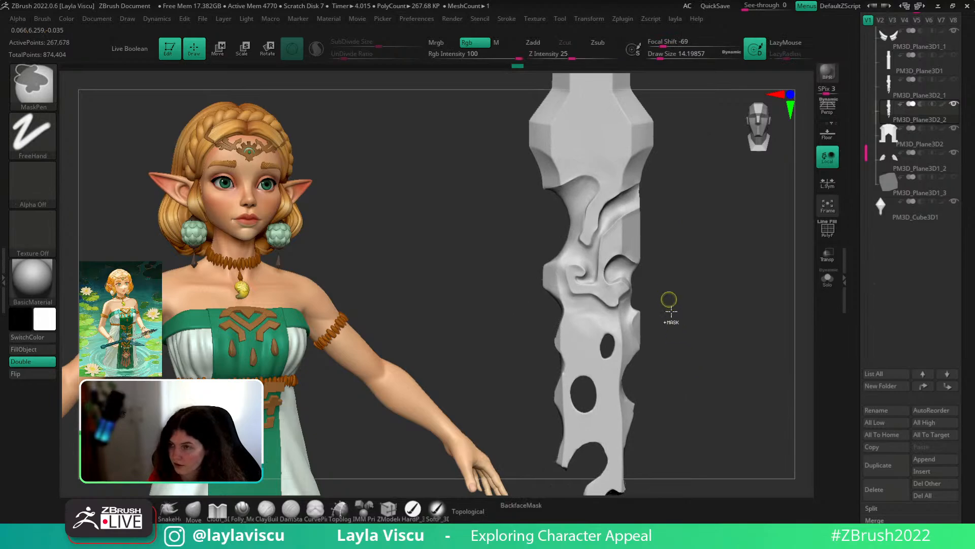
pyautogui.moveTo(669, 307)
pyautogui.keyDown('ctrl'); pyautogui.mouseDown(button='right')
pyautogui.moveTo(688, 355)
pyautogui.moveTo(752, 343)
pyautogui.moveTo(755, 329)
pyautogui.mouseUp(button='right'); pyautogui.keyUp('ctrl')
pyautogui.moveTo(702, 373)
pyautogui.keyDown('ctrl'); pyautogui.mouseDown(button='right')
pyautogui.moveTo(729, 316)
pyautogui.moveTo(736, 255)
pyautogui.mouseUp(button='right'); pyautogui.keyUp('ctrl')
pyautogui.moveTo(729, 302)
pyautogui.mouseDown(button='right')
pyautogui.moveTo(764, 288)
pyautogui.moveTo(757, 263)
pyautogui.moveTo(689, 326)
pyautogui.moveTo(732, 292)
pyautogui.mouseUp(button='right')
pyautogui.press('b')
pyautogui.press('c')
pyautogui.press('b')
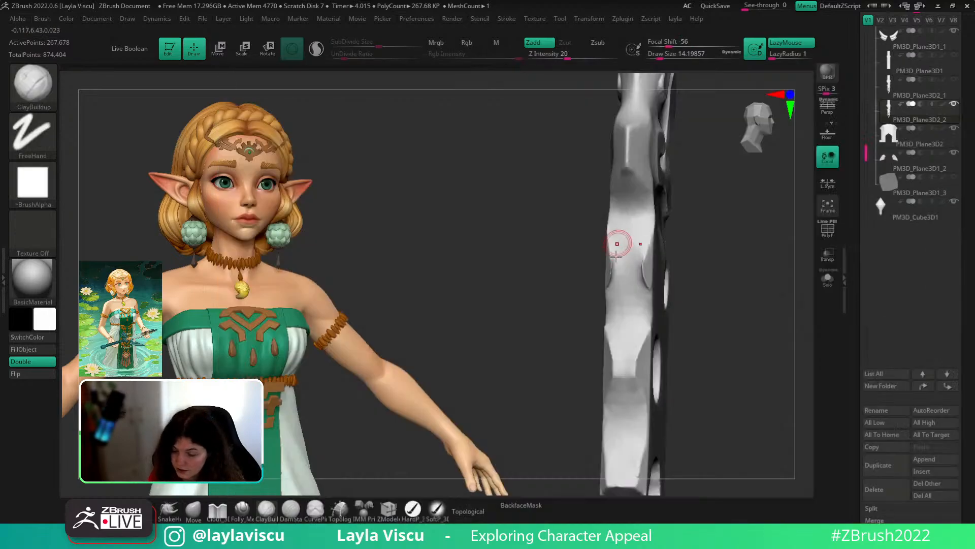
pyautogui.moveTo(619, 240); pyautogui.dragTo(618, 270)
pyautogui.moveTo(626, 274)
pyautogui.keyDown('shift'); pyautogui.mouseDown()
pyautogui.moveTo(622, 239)
pyautogui.moveTo(619, 280)
pyautogui.mouseUp(); pyautogui.keyUp('shift')
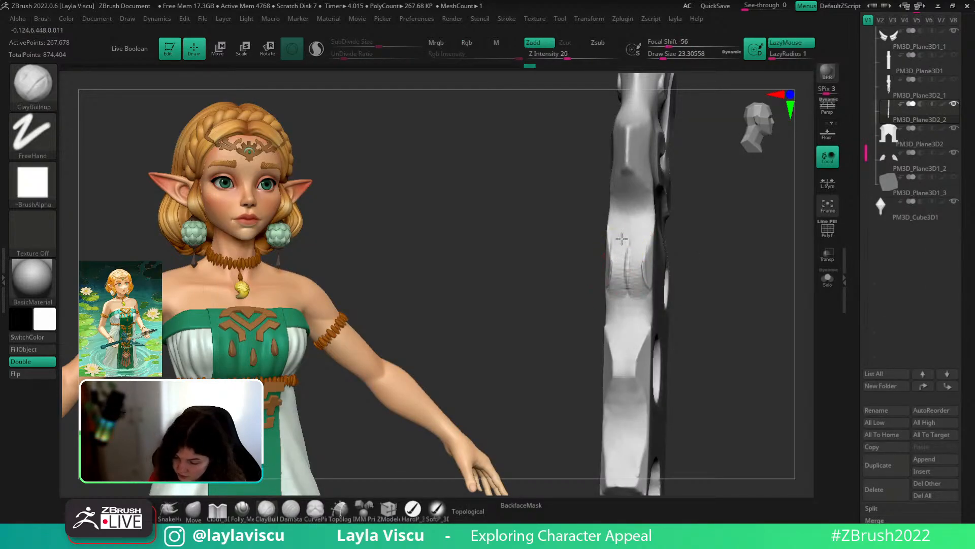
pyautogui.moveTo(621, 240)
pyautogui.mouseDown()
pyautogui.moveTo(624, 281)
pyautogui.moveTo(616, 262)
pyautogui.mouseUp()
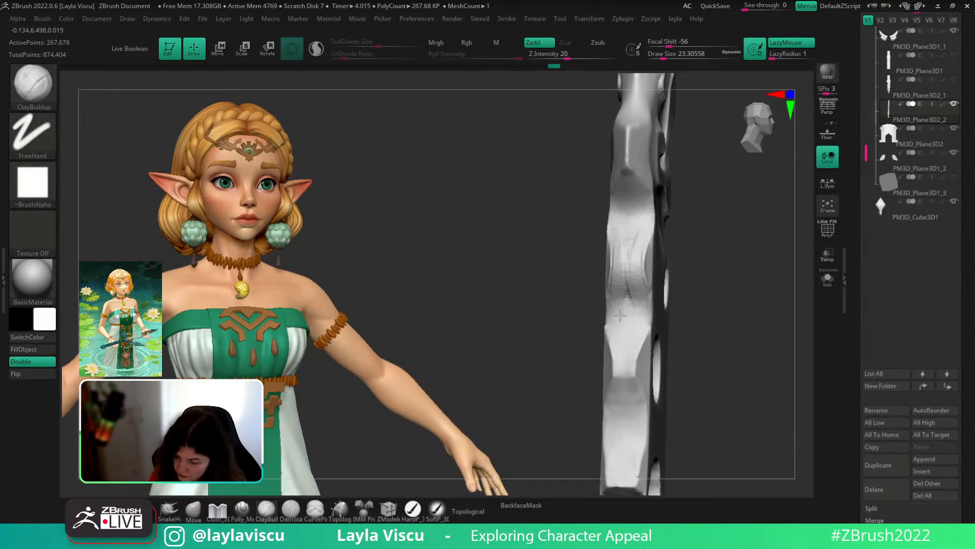
pyautogui.keyDown('shift'); pyautogui.moveTo(617, 329); pyautogui.dragTo(623, 271); pyautogui.keyUp('shift')
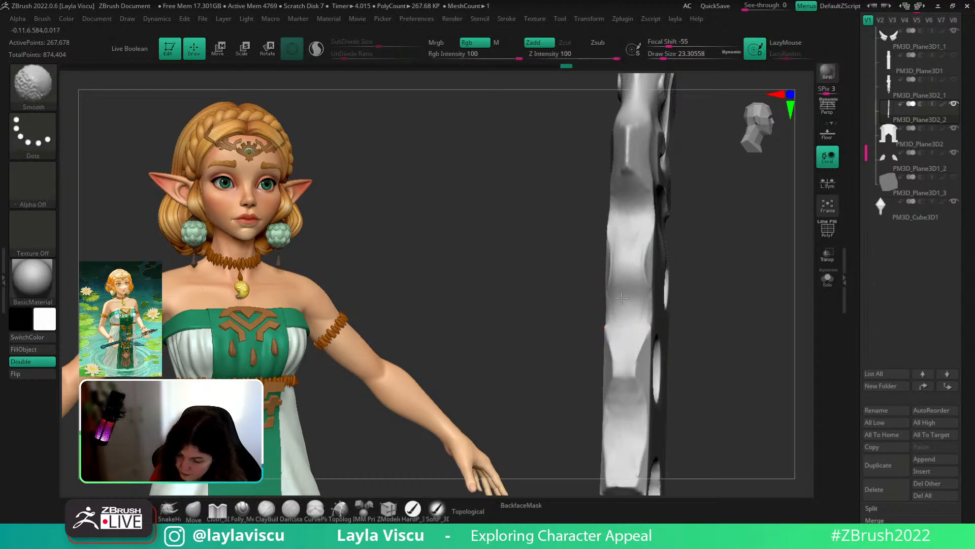
# - Flatten the wavy bevel below the carved ornament with the hPolish brush
pyautogui.press('b')
pyautogui.press('h')
pyautogui.press('p')
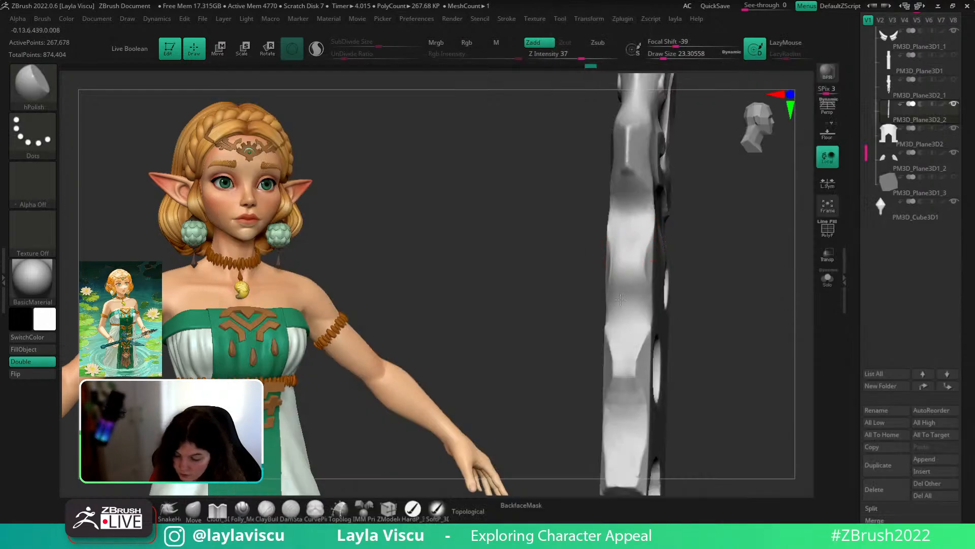
pyautogui.moveTo(752, 253); pyautogui.dragTo(780, 311)
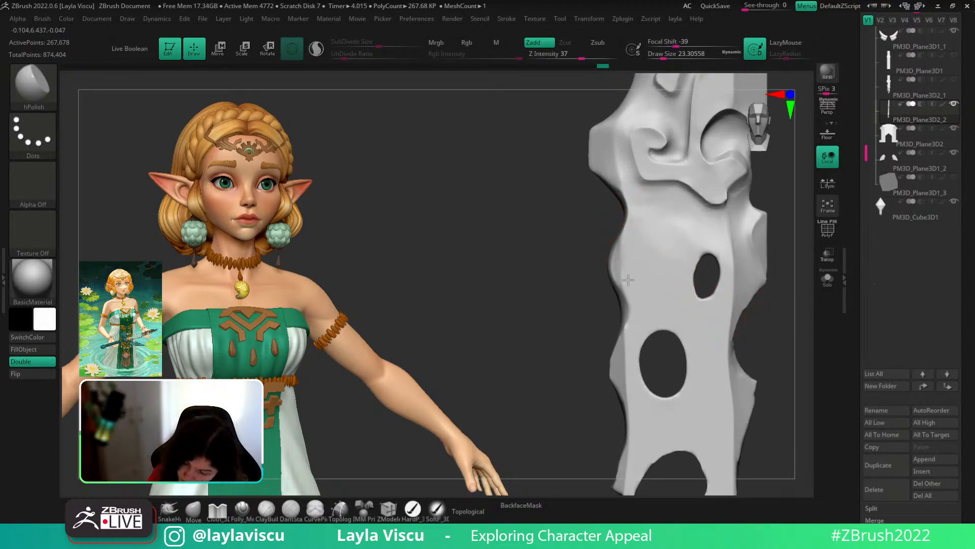
pyautogui.moveTo(625, 247); pyautogui.dragTo(624, 272)
# - Build up and smooth the bevel beside the large oval hole with ClayBuildup, working two subdivision levels lower
pyautogui.moveTo(736, 351)
pyautogui.keyDown('ctrl'); pyautogui.mouseDown(button='right')
pyautogui.moveTo(732, 283)
pyautogui.moveTo(712, 334)
pyautogui.mouseUp(button='right'); pyautogui.keyUp('ctrl')
pyautogui.moveTo(731, 335)
pyautogui.keyDown('ctrl'); pyautogui.mouseDown(button='right')
pyautogui.moveTo(700, 267)
pyautogui.moveTo(712, 265)
pyautogui.moveTo(673, 296)
pyautogui.mouseUp(button='right'); pyautogui.keyUp('ctrl')
pyautogui.moveTo(673, 300)
pyautogui.keyDown('ctrl'); pyautogui.mouseDown(button='right')
pyautogui.moveTo(680, 392)
pyautogui.moveTo(686, 306)
pyautogui.moveTo(663, 344)
pyautogui.mouseUp(button='right'); pyautogui.keyUp('ctrl')
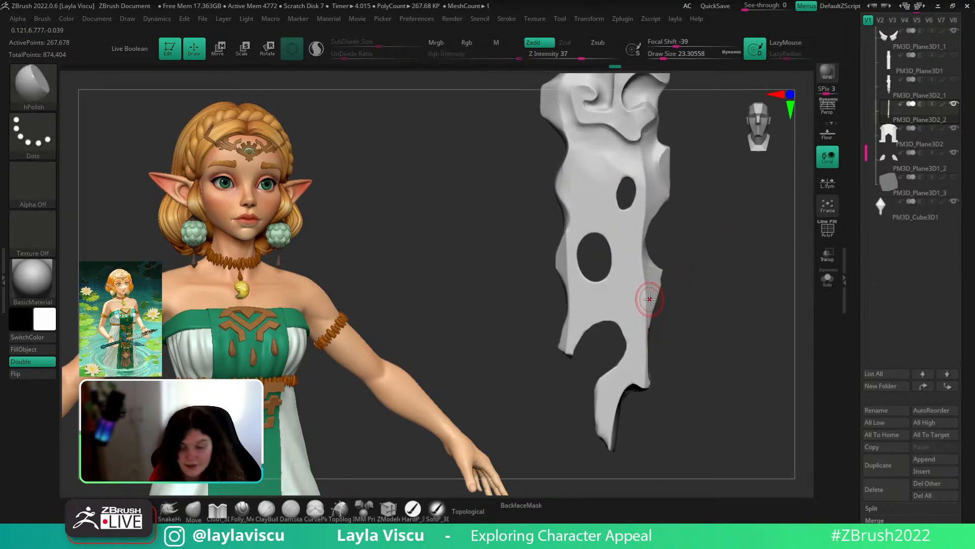
pyautogui.press('b')
pyautogui.press('c')
pyautogui.press('b')
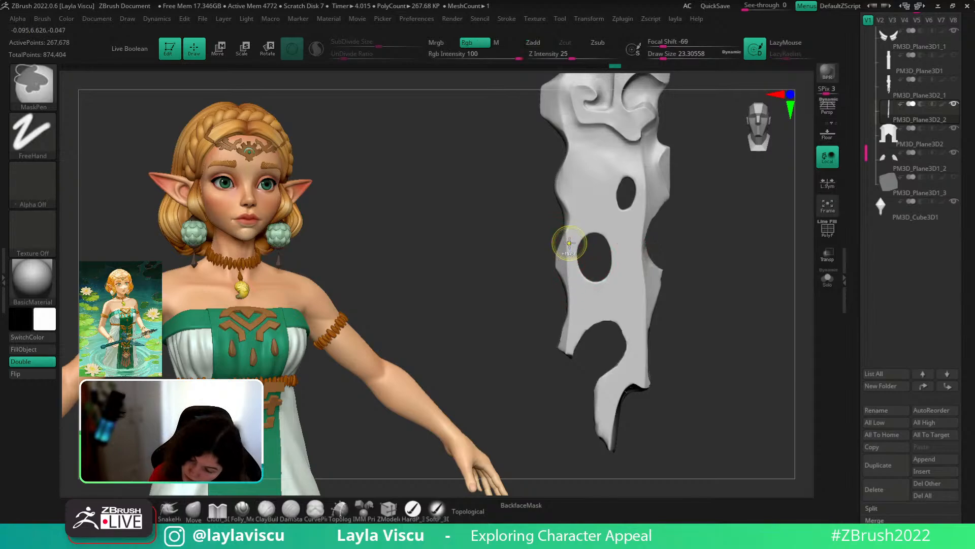
pyautogui.hotkey('shift', 'd')
pyautogui.hotkey('shift', 'd')
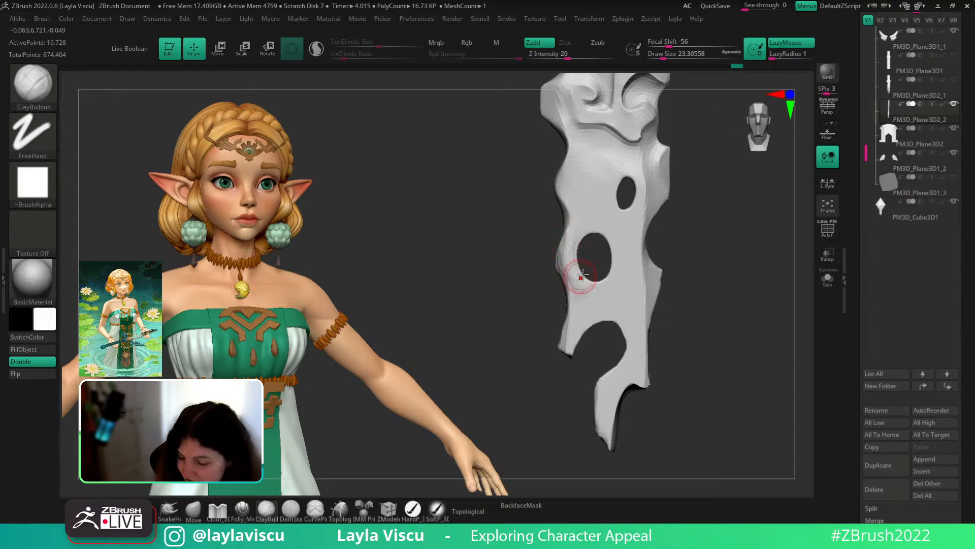
pyautogui.press('shift')
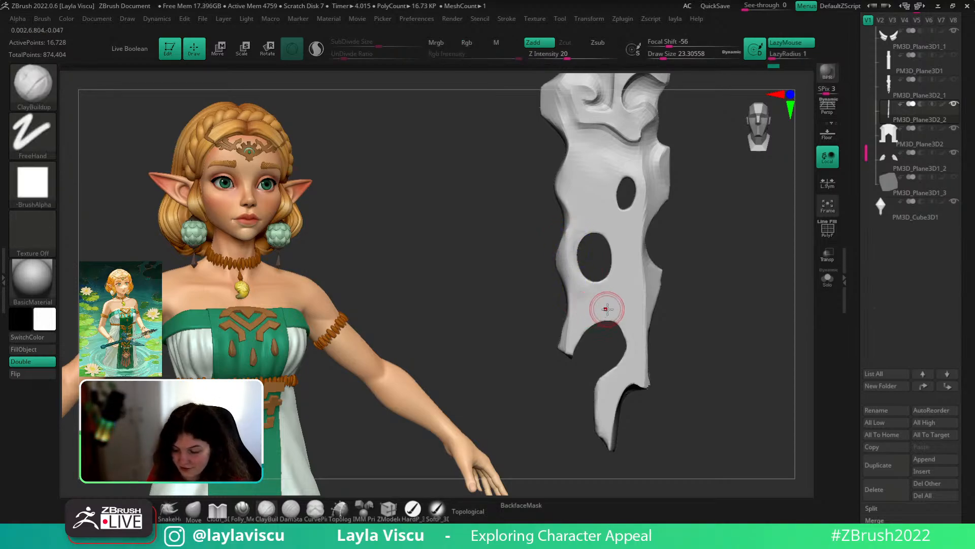
pyautogui.press('shift')
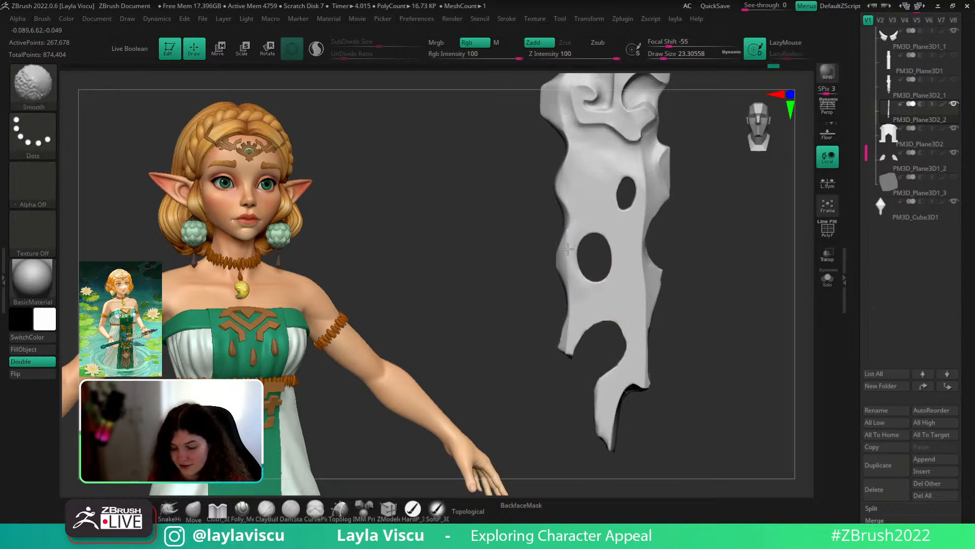
pyautogui.press('shift')
# - Polish the bevel beside the large oval hole with the hPolish brush
pyautogui.press('b')
pyautogui.press('h')
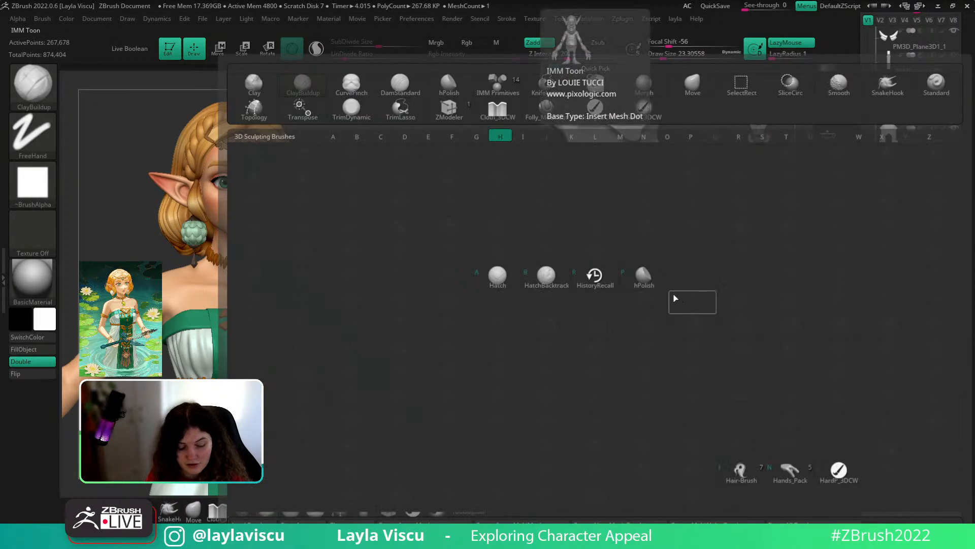
pyautogui.press('p')
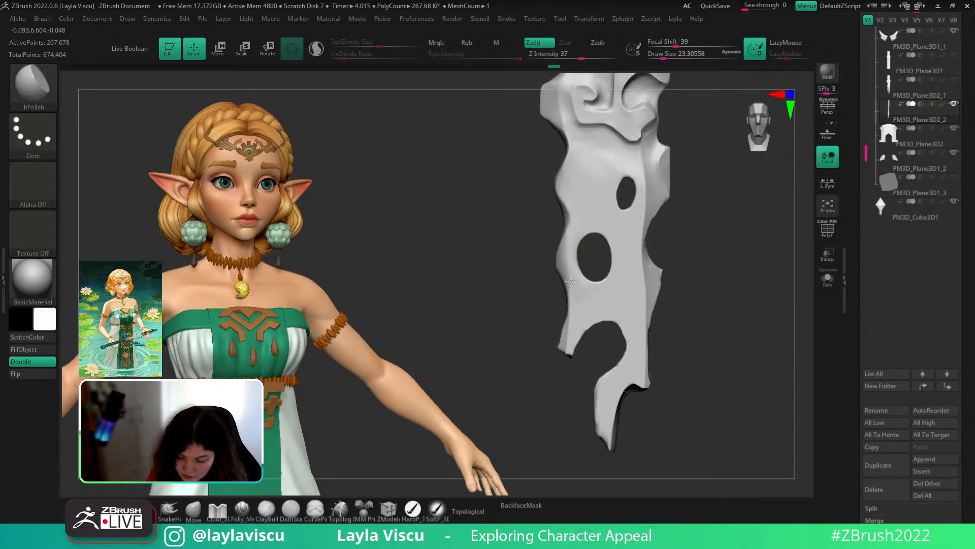
pyautogui.moveTo(565, 249); pyautogui.dragTo(578, 227)
# - Add ClayBuildup strokes to the lower bevel on the blade edge opposite the large oval hole
pyautogui.moveTo(599, 301)
pyautogui.keyDown('ctrl'); pyautogui.mouseDown(button='right')
pyautogui.moveTo(681, 259)
pyautogui.moveTo(642, 323)
pyautogui.mouseUp(button='right'); pyautogui.keyUp('ctrl')
pyautogui.keyDown('alt'); pyautogui.moveTo(659, 278); pyautogui.dragTo(697, 290, button='right'); pyautogui.keyUp('alt')
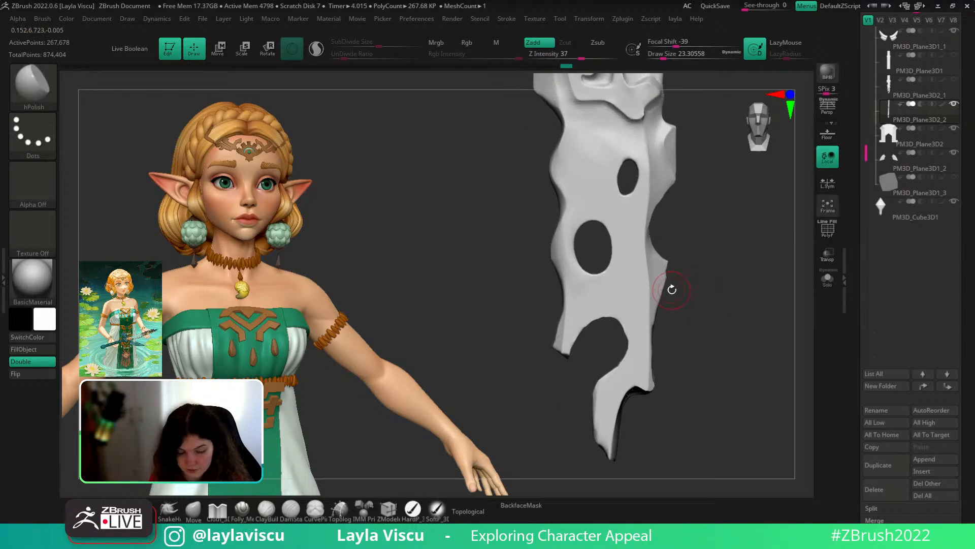
pyautogui.press('b')
pyautogui.press('c')
pyautogui.press('b')
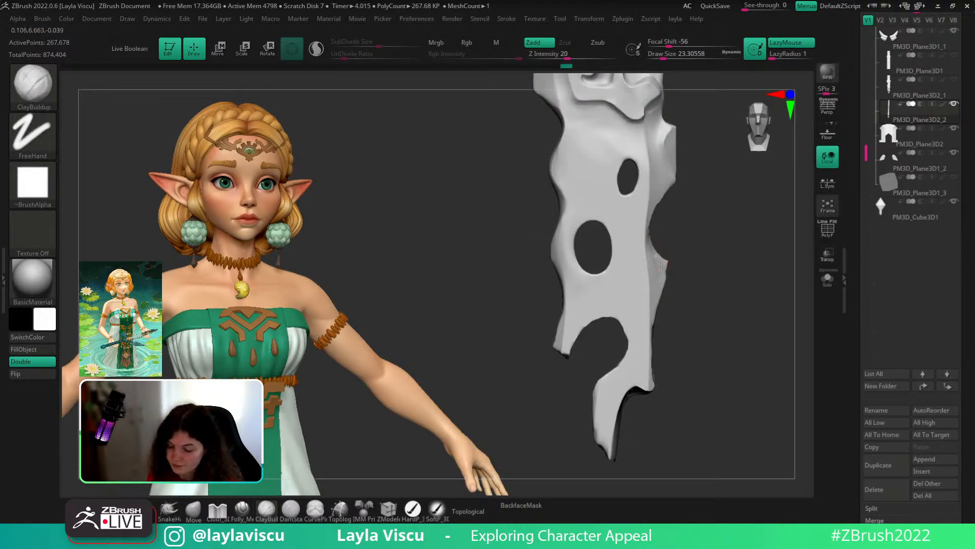
pyautogui.moveTo(657, 279); pyautogui.dragTo(651, 325)
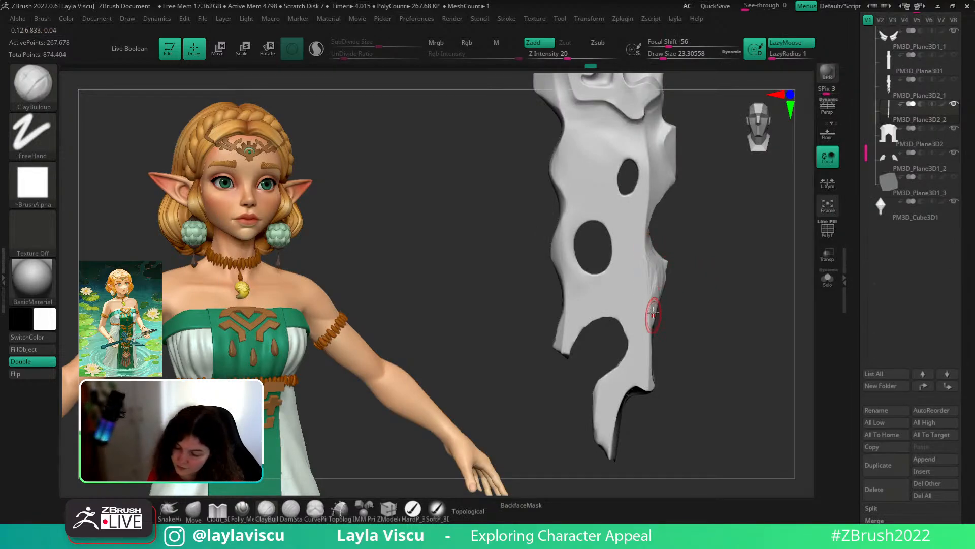
# - Build up the bevel beside the small oval hole with ClayBuildup and smooth both bevels along that edge
pyautogui.moveTo(648, 250)
pyautogui.mouseDown()
pyautogui.moveTo(650, 212)
pyautogui.moveTo(708, 244)
pyautogui.mouseUp()
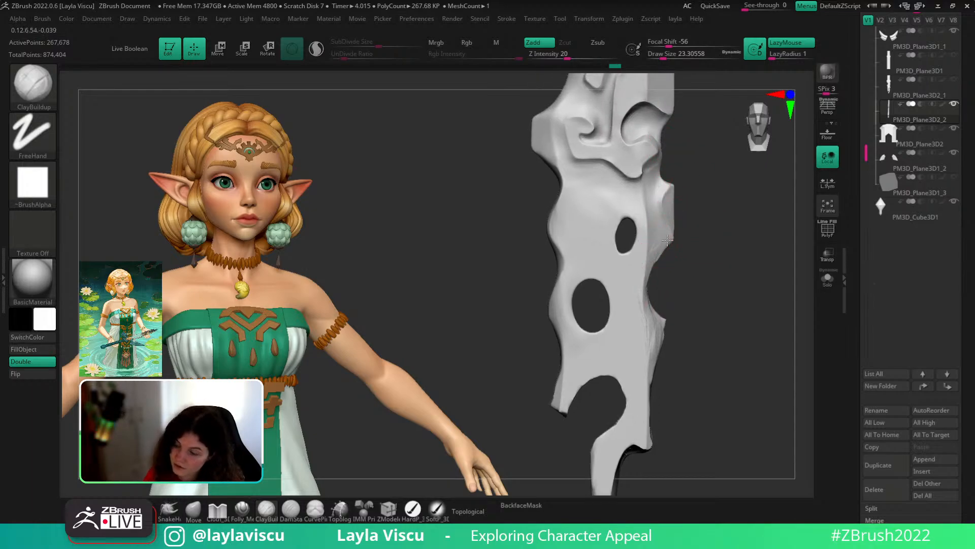
pyautogui.moveTo(655, 194); pyautogui.dragTo(660, 247)
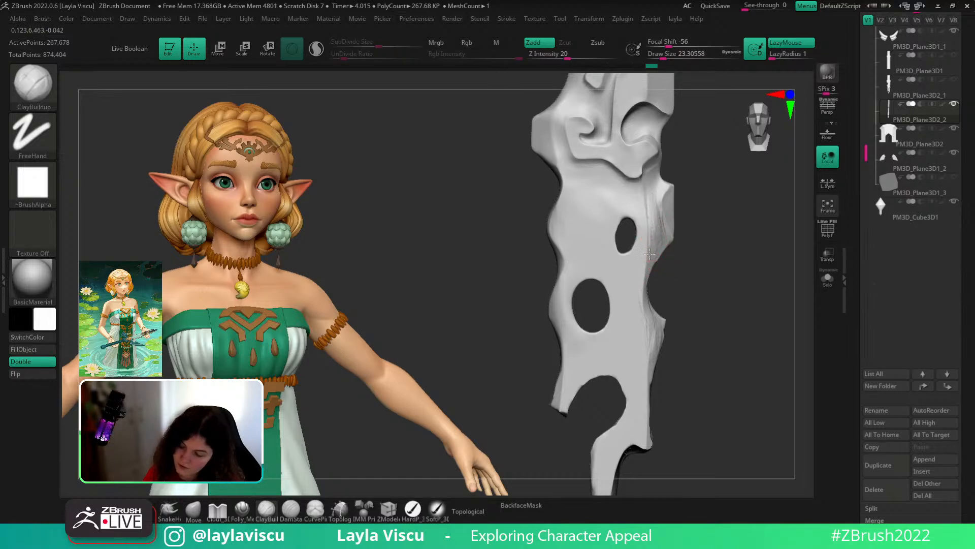
pyautogui.keyDown('shift'); pyautogui.moveTo(655, 353); pyautogui.dragTo(651, 385); pyautogui.keyUp('shift')
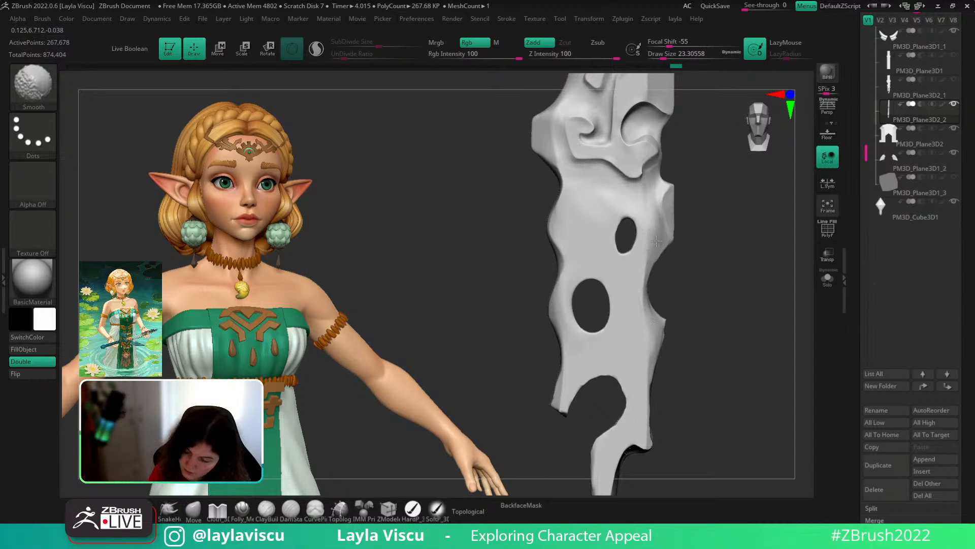
pyautogui.moveTo(657, 240)
pyautogui.keyDown('ctrl'); pyautogui.mouseDown(button='right')
pyautogui.moveTo(701, 220)
pyautogui.moveTo(659, 316)
pyautogui.mouseUp(button='right'); pyautogui.keyUp('ctrl')
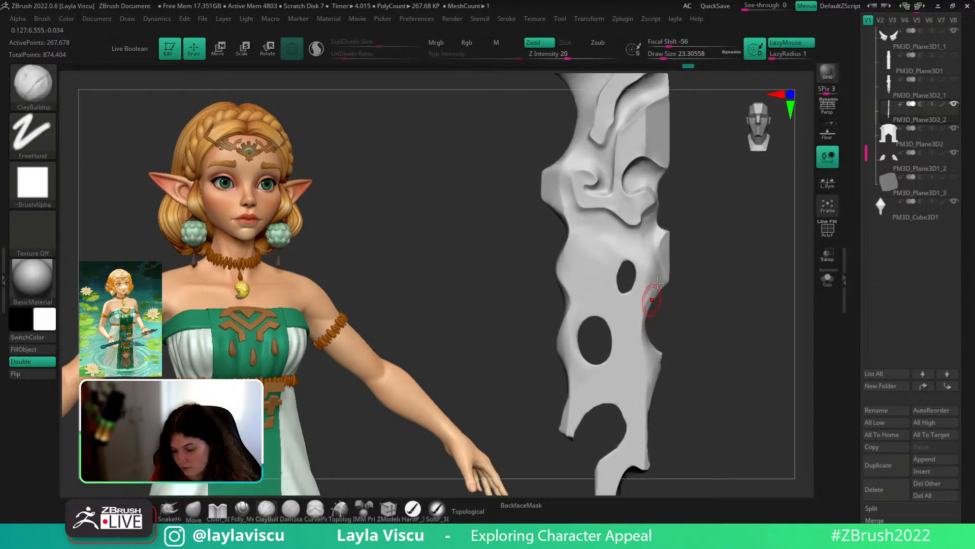
pyautogui.press('shift')
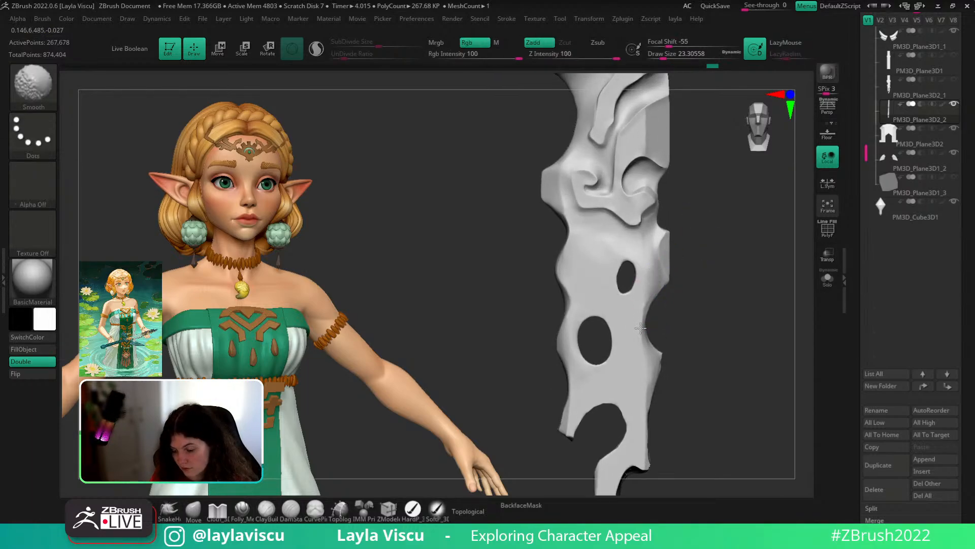
pyautogui.moveTo(684, 342); pyautogui.dragTo(653, 355, button='right')
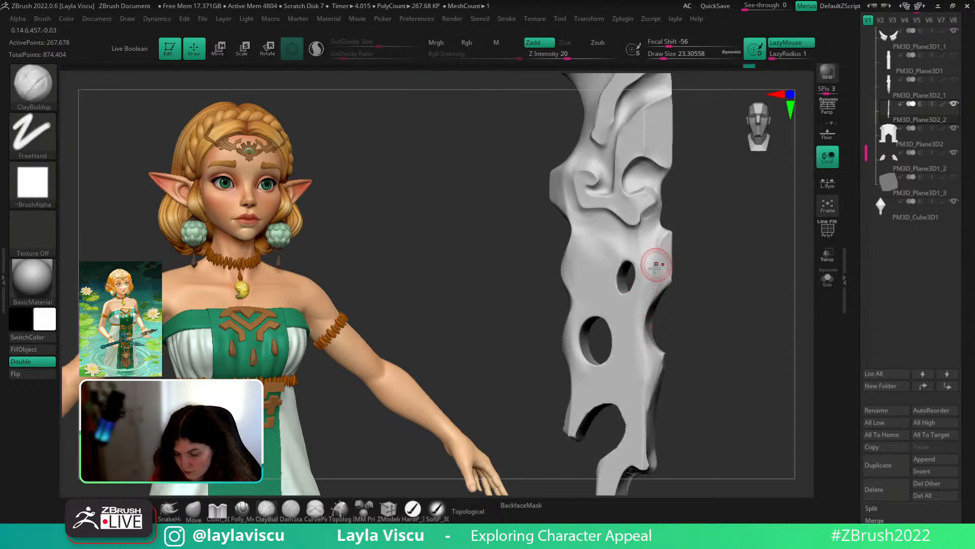
pyautogui.press('shift')
# - Polish the scalloped side edge along the lower half of the blade with the hPolish brush
pyautogui.moveTo(643, 403)
pyautogui.mouseDown(button='right')
pyautogui.moveTo(688, 392)
pyautogui.moveTo(669, 331)
pyautogui.moveTo(689, 318)
pyautogui.mouseUp(button='right')
pyautogui.press('b')
pyautogui.press('h')
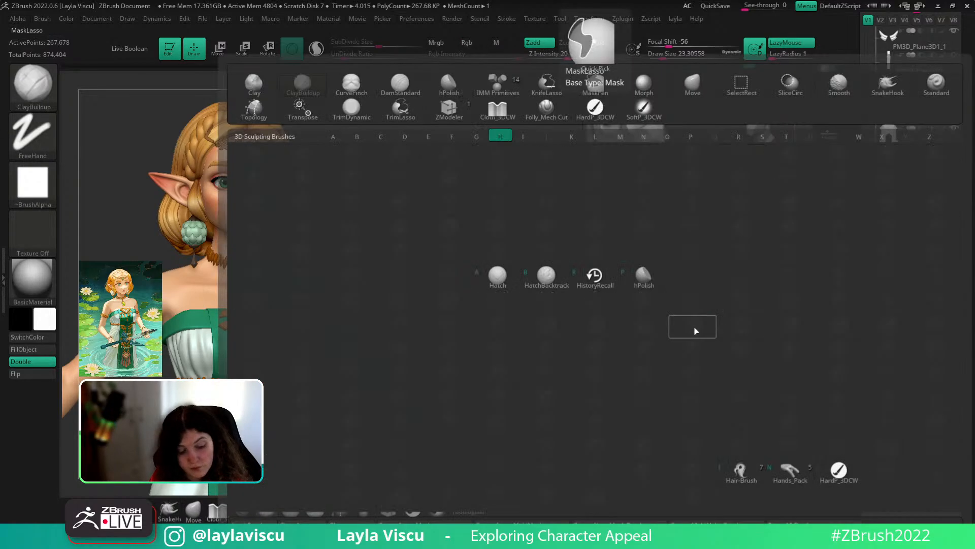
pyautogui.press('p')
pyautogui.moveTo(720, 327); pyautogui.dragTo(658, 367)
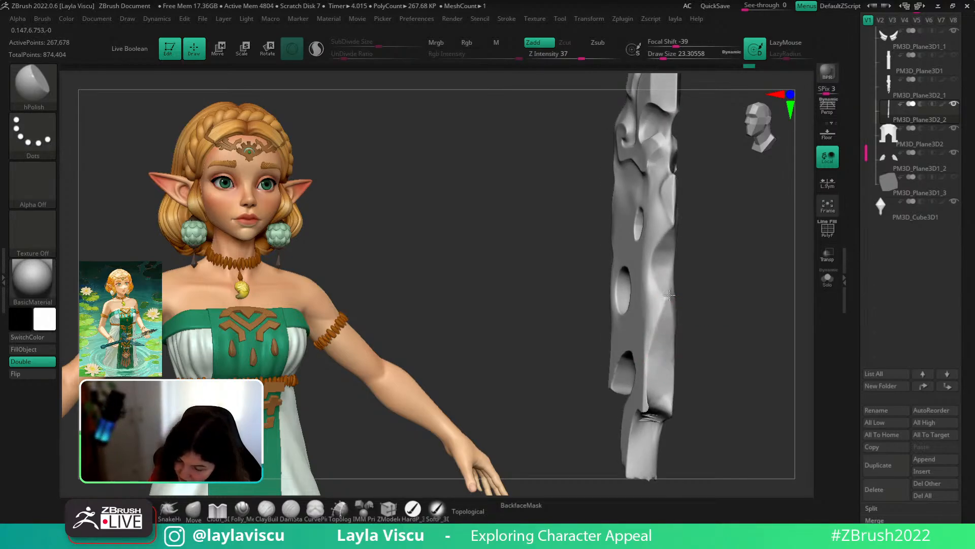
pyautogui.moveTo(710, 283)
pyautogui.mouseDown()
pyautogui.moveTo(679, 294)
pyautogui.moveTo(760, 273)
pyautogui.moveTo(739, 326)
pyautogui.moveTo(710, 337)
pyautogui.moveTo(660, 262)
pyautogui.moveTo(730, 291)
pyautogui.moveTo(693, 236)
pyautogui.moveTo(715, 322)
pyautogui.mouseUp()
# - Show the wireframe and smooth the crumpled surface beside the notch near the blade's tip
pyautogui.keyDown('ctrl'); pyautogui.moveTo(656, 315); pyautogui.dragTo(676, 284, button='right'); pyautogui.keyUp('ctrl')
pyautogui.keyDown('ctrl'); pyautogui.moveTo(644, 292); pyautogui.dragTo(705, 309, button='right'); pyautogui.keyUp('ctrl')
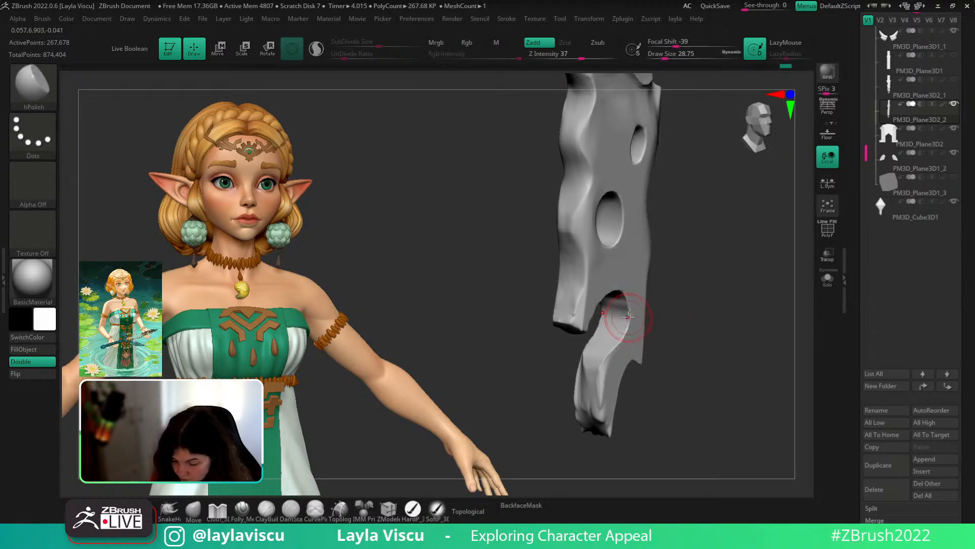
pyautogui.hotkey('shift', 'f')
pyautogui.keyDown('shift'); pyautogui.moveTo(628, 351); pyautogui.dragTo(611, 372); pyautogui.keyUp('shift')
pyautogui.moveTo(645, 372)
pyautogui.mouseDown(button='right')
pyautogui.moveTo(666, 374)
pyautogui.moveTo(662, 427)
pyautogui.moveTo(736, 337)
pyautogui.moveTo(704, 328)
pyautogui.mouseUp(button='right')
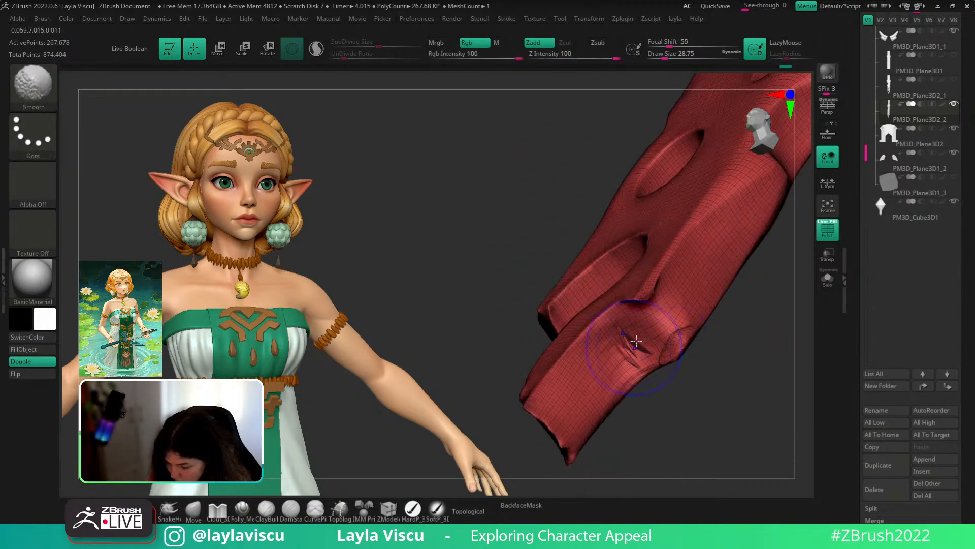
# - Drop to a lower subdivision level, enlarge the brush and smooth the pinched crease beside the notch near the blade's tip
pyautogui.moveTo(639, 350)
pyautogui.mouseDown(button='right')
pyautogui.moveTo(686, 334)
pyautogui.moveTo(662, 374)
pyautogui.moveTo(675, 386)
pyautogui.moveTo(702, 356)
pyautogui.moveTo(740, 425)
pyautogui.moveTo(751, 361)
pyautogui.moveTo(654, 309)
pyautogui.moveTo(757, 328)
pyautogui.mouseUp(button='right')
pyautogui.press('s')
pyautogui.click(659, 330)
pyautogui.hotkey('shift', 'd')
pyautogui.hotkey('shift', 'd')
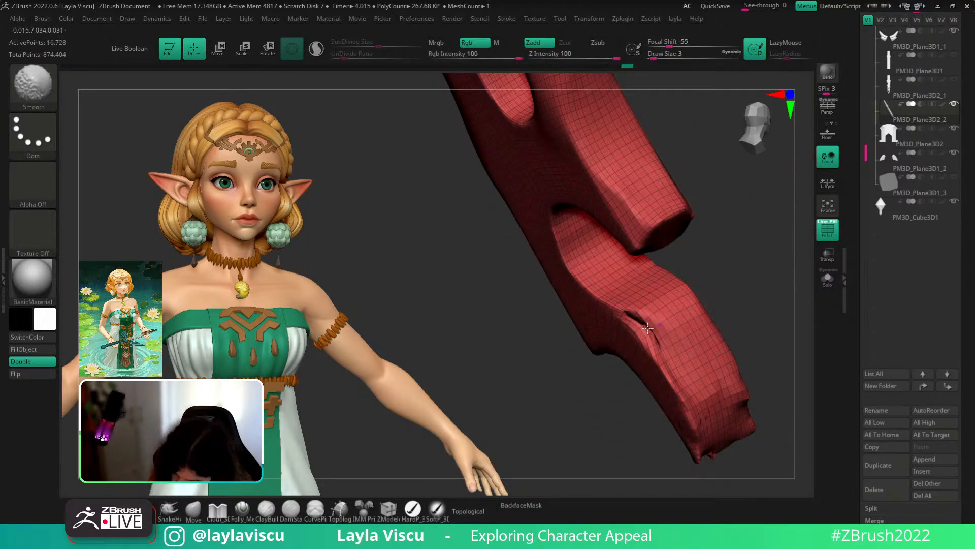
pyautogui.press(']')
pyautogui.moveTo(660, 342)
pyautogui.keyDown('shift'); pyautogui.mouseDown()
pyautogui.moveTo(635, 314)
pyautogui.moveTo(643, 292)
pyautogui.mouseUp(); pyautogui.keyUp('shift')
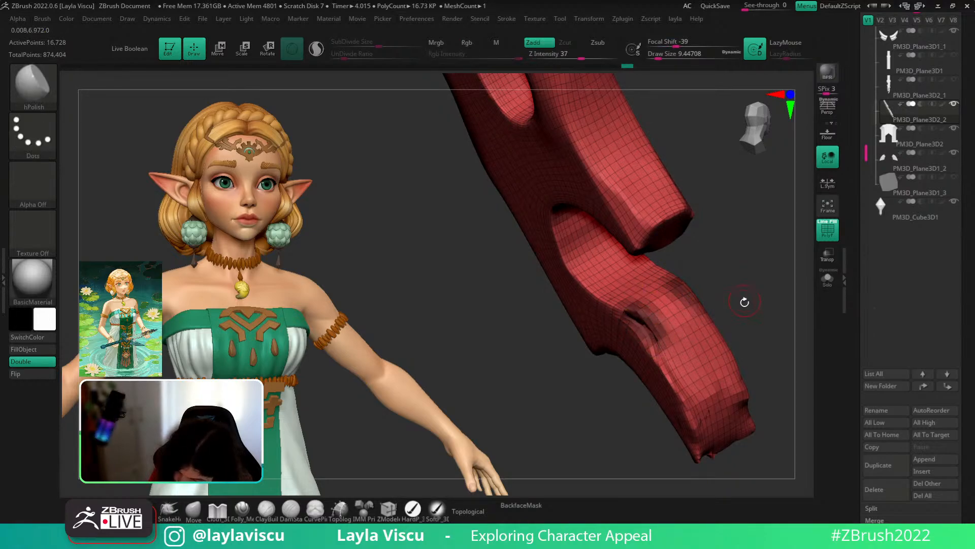
pyautogui.moveTo(745, 302); pyautogui.dragTo(755, 320, button='right')
pyautogui.keyDown('shift'); pyautogui.moveTo(635, 317); pyautogui.dragTo(671, 295); pyautogui.keyUp('shift')
pyautogui.moveTo(731, 310)
pyautogui.mouseDown(button='right')
pyautogui.moveTo(741, 320)
pyautogui.moveTo(732, 305)
pyautogui.mouseUp(button='right')
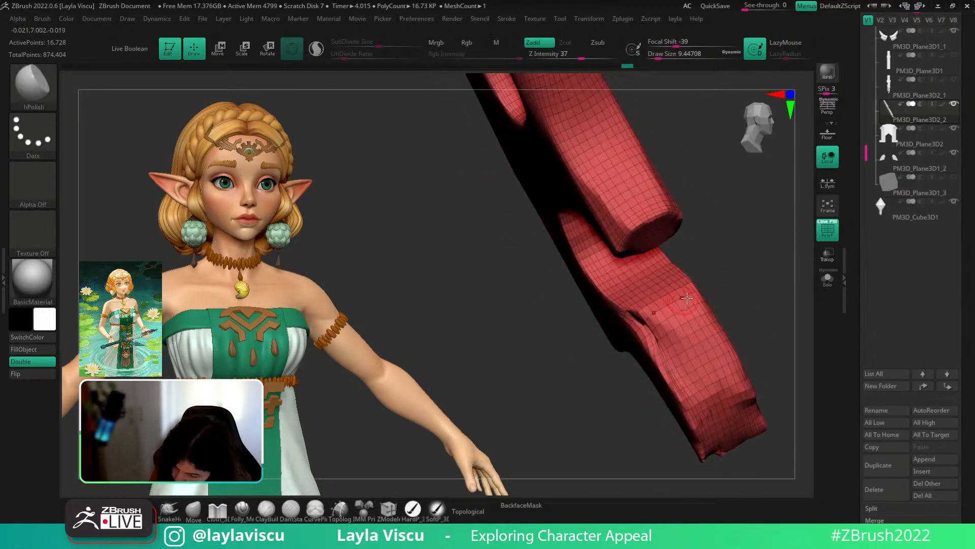
# - Mask the pinched crease beside the notch, invert the mask and apply the Polish deformation to the isolated area
pyautogui.keyDown('ctrl'); pyautogui.moveTo(660, 348); pyautogui.dragTo(636, 306); pyautogui.keyUp('ctrl')
pyautogui.keyDown('ctrl'); pyautogui.click(712, 283); pyautogui.keyUp('ctrl')
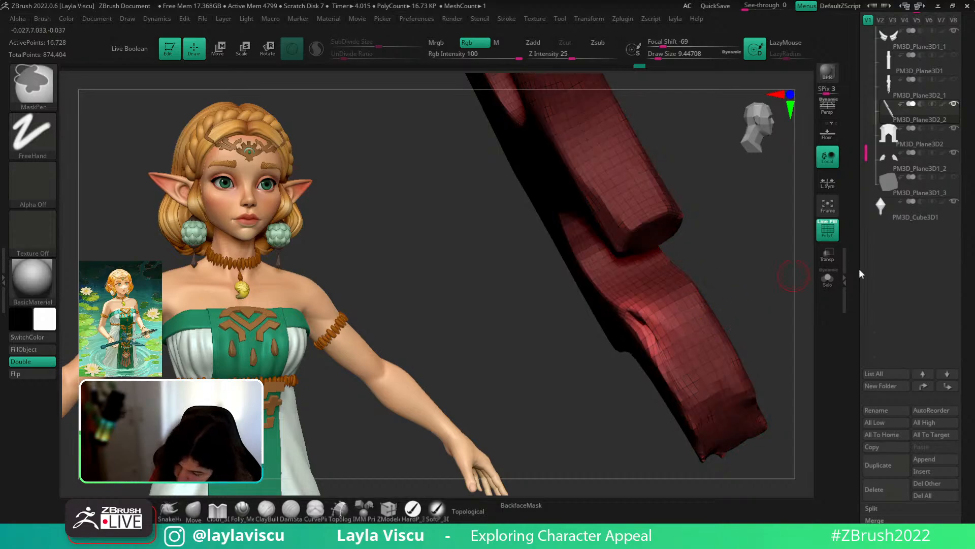
pyautogui.moveTo(972, 307); pyautogui.dragTo(972, 192)
pyautogui.click(891, 385)
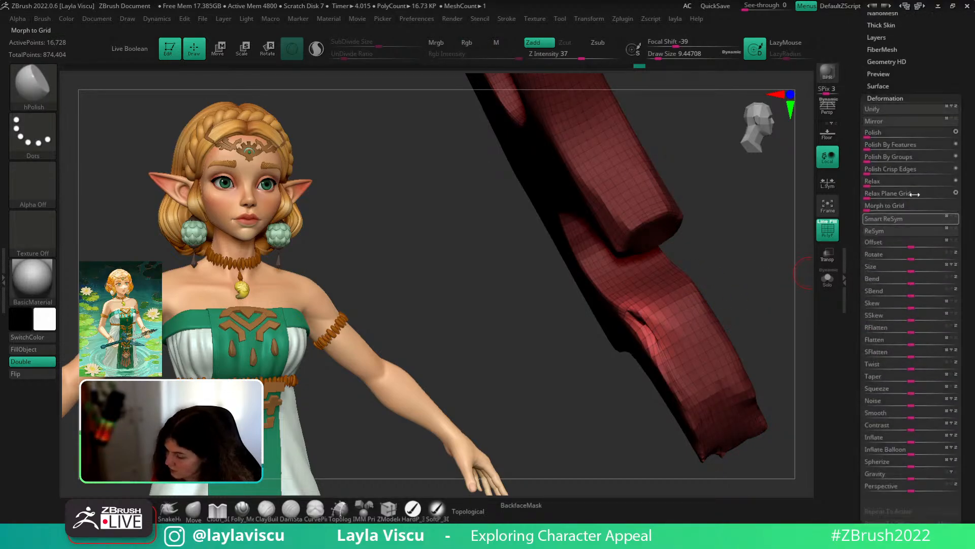
pyautogui.moveTo(873, 132); pyautogui.dragTo(890, 132)
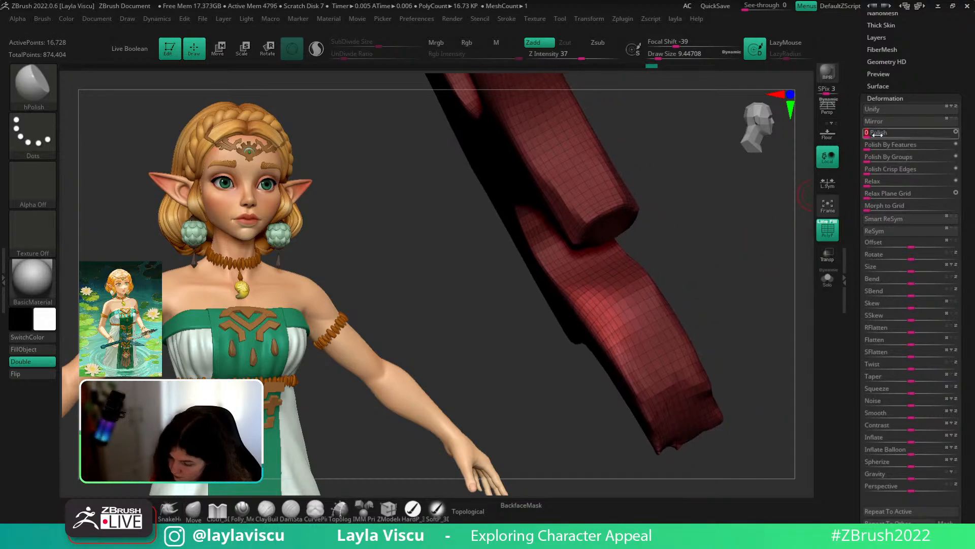
# - Raise the subdivision level, isolate the remaining dent with an inverted mask, apply the Polish deformation and smooth the dent
pyautogui.hotkey('ctrl', 'd')
pyautogui.moveTo(690, 342)
pyautogui.mouseDown()
pyautogui.moveTo(684, 283)
pyautogui.moveTo(613, 328)
pyautogui.moveTo(589, 311)
pyautogui.mouseUp()
pyautogui.keyDown('ctrl'); pyautogui.click(657, 279); pyautogui.keyUp('ctrl')
pyautogui.moveTo(873, 134); pyautogui.dragTo(887, 131)
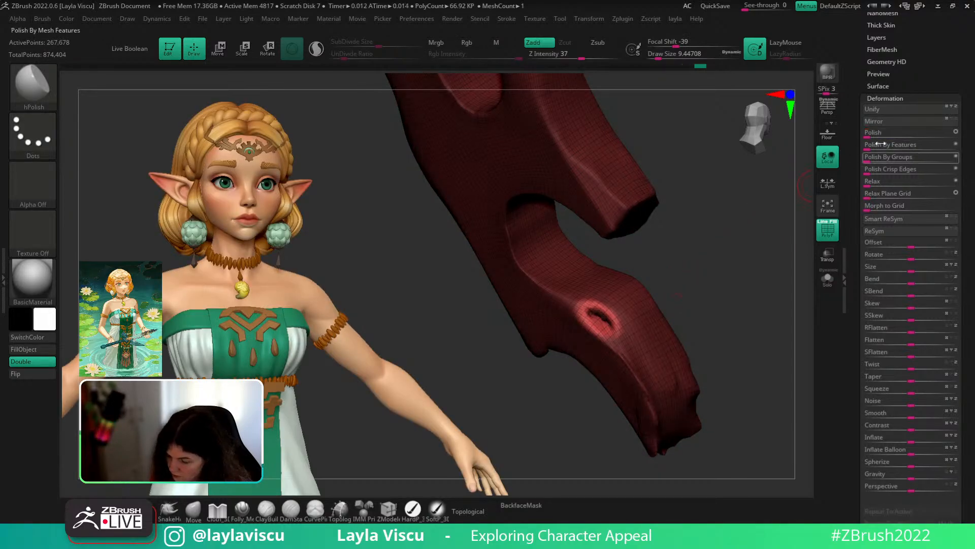
pyautogui.press('shift')
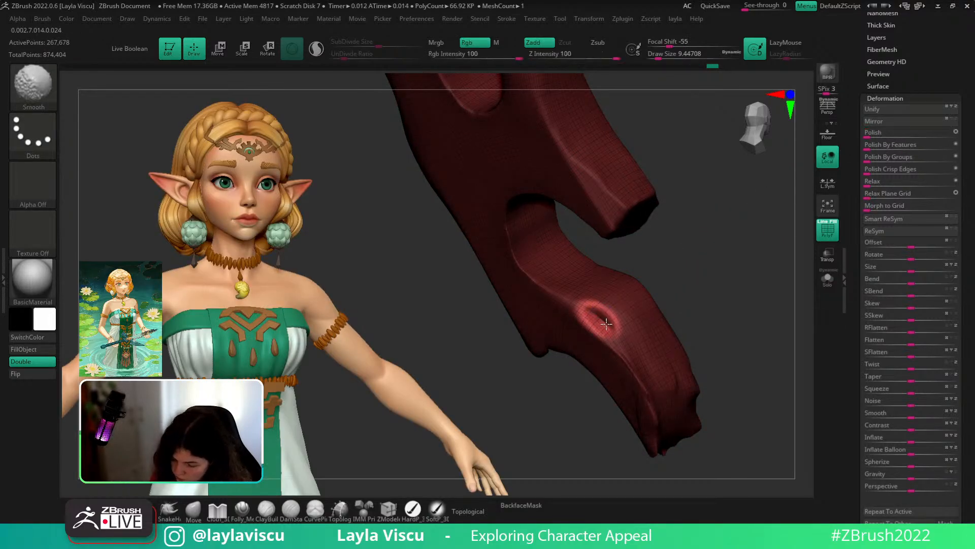
pyautogui.keyDown('shift'); pyautogui.moveTo(607, 326); pyautogui.dragTo(636, 327); pyautogui.keyUp('shift')
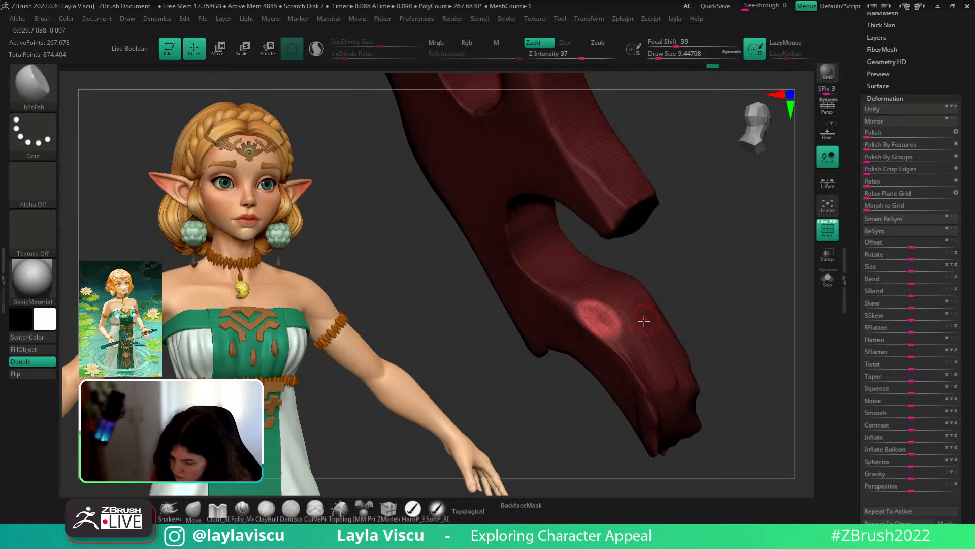
# - Smooth the surface near the blade's tip and isolate the ragged corner of its end with masking
pyautogui.moveTo(734, 274)
pyautogui.mouseDown()
pyautogui.moveTo(755, 315)
pyautogui.moveTo(745, 290)
pyautogui.moveTo(644, 396)
pyautogui.moveTo(729, 312)
pyautogui.moveTo(716, 249)
pyautogui.moveTo(646, 285)
pyautogui.mouseUp()
pyautogui.moveTo(647, 285)
pyautogui.keyDown('ctrl'); pyautogui.mouseDown(button='right')
pyautogui.moveTo(676, 329)
pyautogui.moveTo(622, 360)
pyautogui.mouseUp(button='right'); pyautogui.keyUp('ctrl')
pyautogui.keyDown('shift'); pyautogui.moveTo(611, 359); pyautogui.dragTo(615, 361); pyautogui.keyUp('shift')
pyautogui.moveTo(625, 273)
pyautogui.mouseDown()
pyautogui.moveTo(633, 325)
pyautogui.moveTo(621, 350)
pyautogui.moveTo(692, 427)
pyautogui.moveTo(633, 346)
pyautogui.moveTo(629, 322)
pyautogui.mouseUp()
pyautogui.press('w')
pyautogui.press('q')
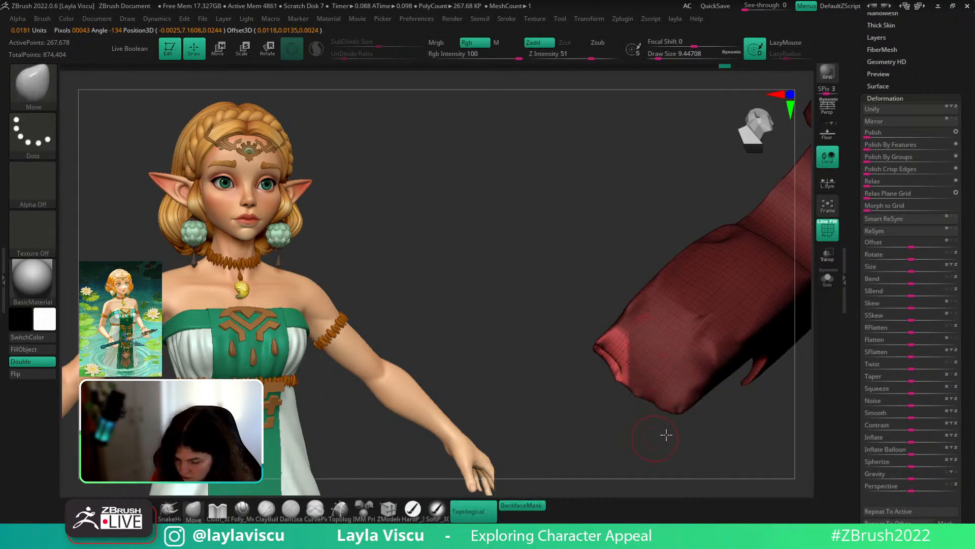
# - Set the mask brush's stroke to Lasso and adjust the mask around the ragged end of the blade's tip
pyautogui.moveTo(666, 433)
pyautogui.mouseDown()
pyautogui.moveTo(725, 355)
pyautogui.moveTo(698, 351)
pyautogui.moveTo(681, 249)
pyautogui.mouseUp()
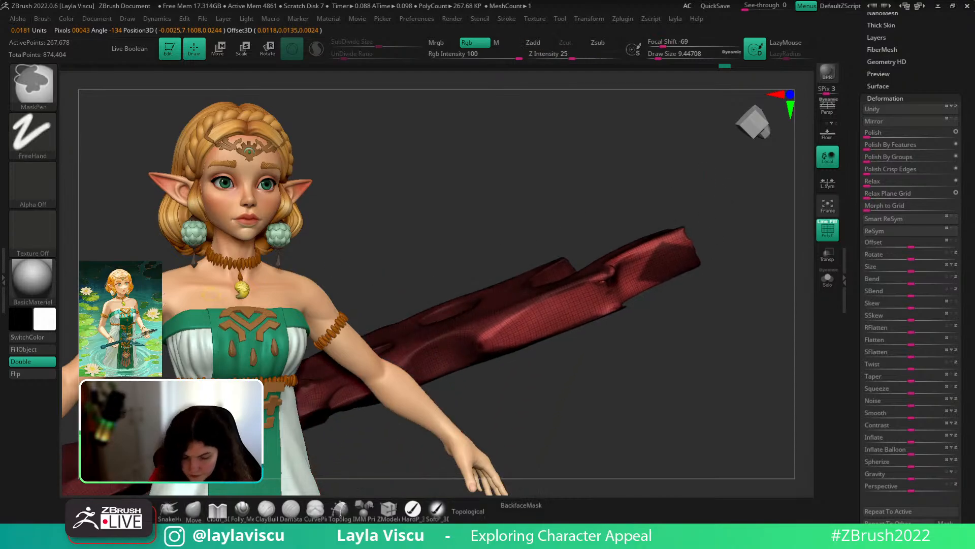
pyautogui.click(37, 136)
pyautogui.click(192, 171)
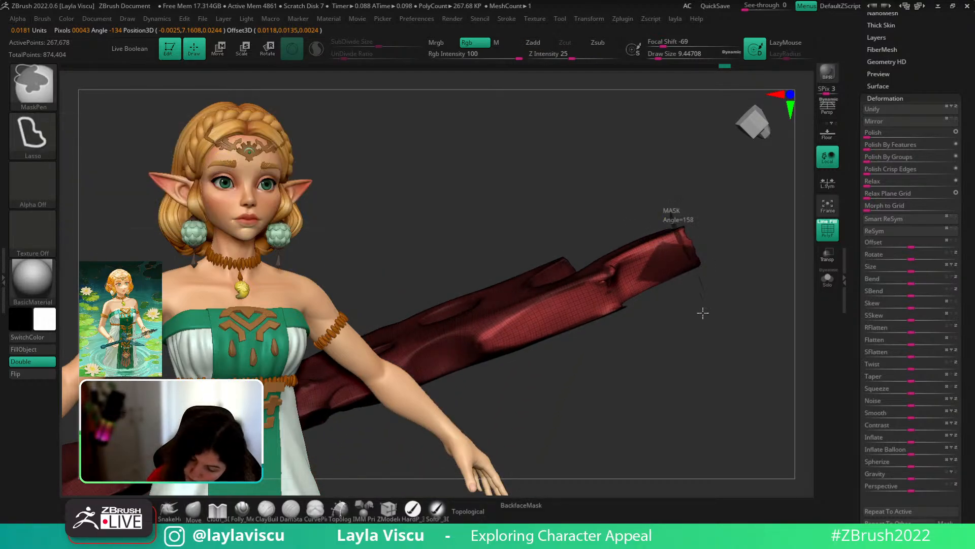
pyautogui.moveTo(703, 312)
pyautogui.mouseDown()
pyautogui.moveTo(467, 224)
pyautogui.moveTo(708, 264)
pyautogui.moveTo(740, 283)
pyautogui.moveTo(620, 123)
pyautogui.moveTo(608, 157)
pyautogui.moveTo(764, 374)
pyautogui.moveTo(693, 292)
pyautogui.mouseUp()
pyautogui.keyDown('ctrl'); pyautogui.moveTo(625, 199); pyautogui.dragTo(665, 303); pyautogui.keyUp('ctrl')
pyautogui.moveTo(725, 193); pyautogui.dragTo(751, 270)
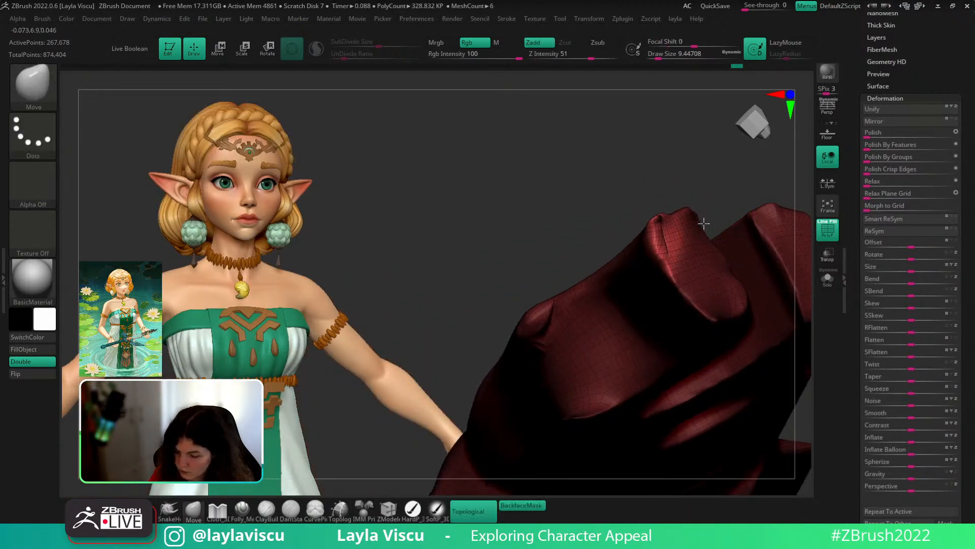
pyautogui.moveTo(675, 238); pyautogui.dragTo(711, 257)
# - Apply the Polish deformation to the unmasked ends at lower subdivision levels, smooth them, restore the higher level and hide the wireframe
pyautogui.moveTo(876, 132); pyautogui.dragTo(884, 133)
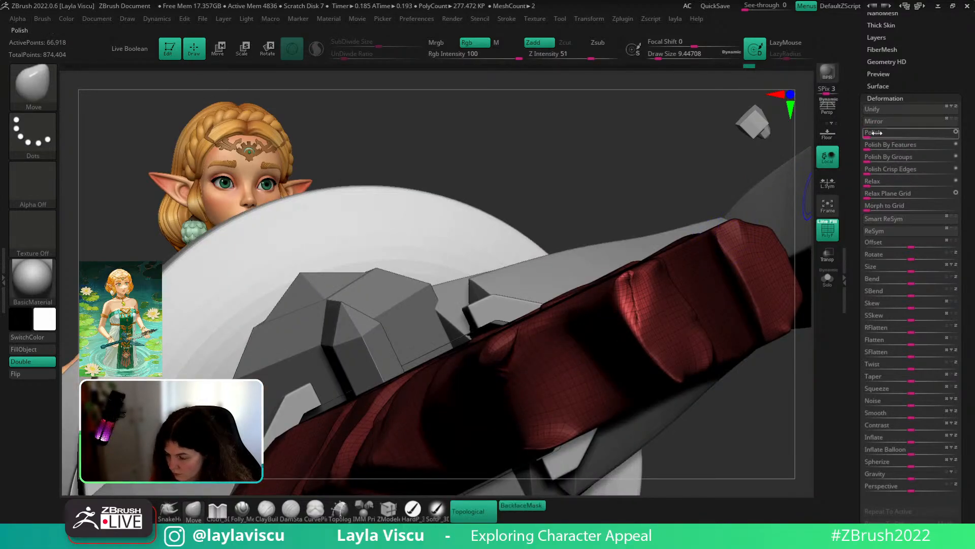
pyautogui.moveTo(874, 132); pyautogui.dragTo(905, 133)
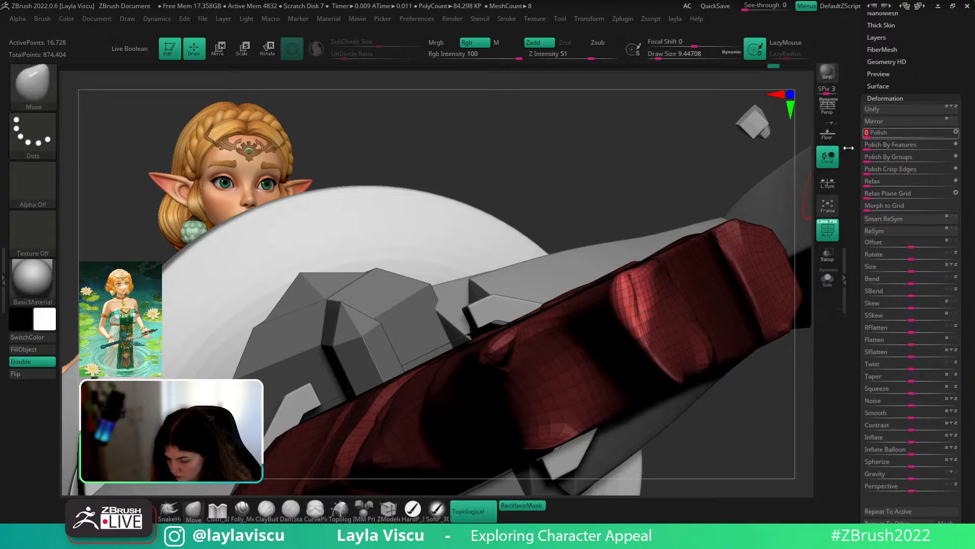
pyautogui.moveTo(643, 283)
pyautogui.keyDown('shift'); pyautogui.mouseDown()
pyautogui.moveTo(637, 306)
pyautogui.moveTo(635, 295)
pyautogui.mouseUp(); pyautogui.keyUp('shift')
pyautogui.press('d')
pyautogui.press('d')
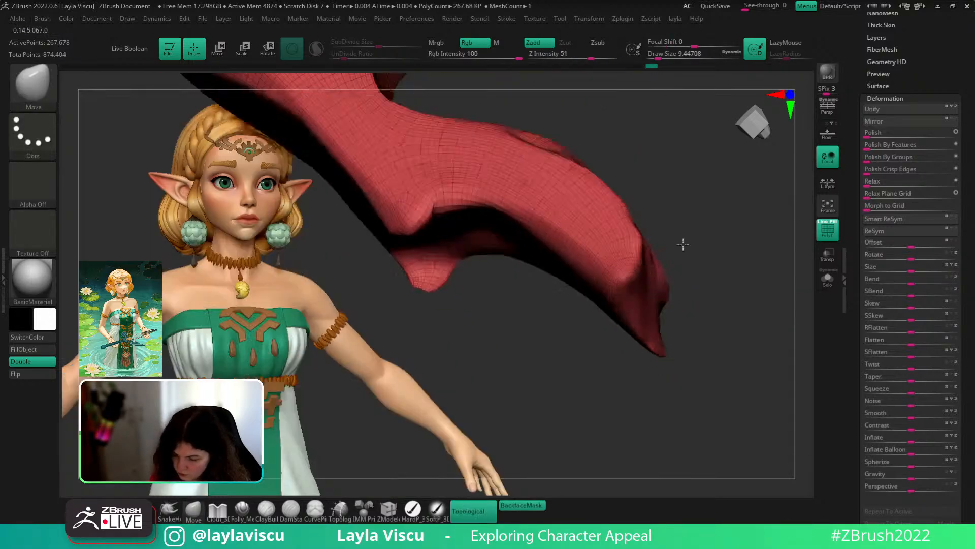
pyautogui.hotkey('shift', 'f')
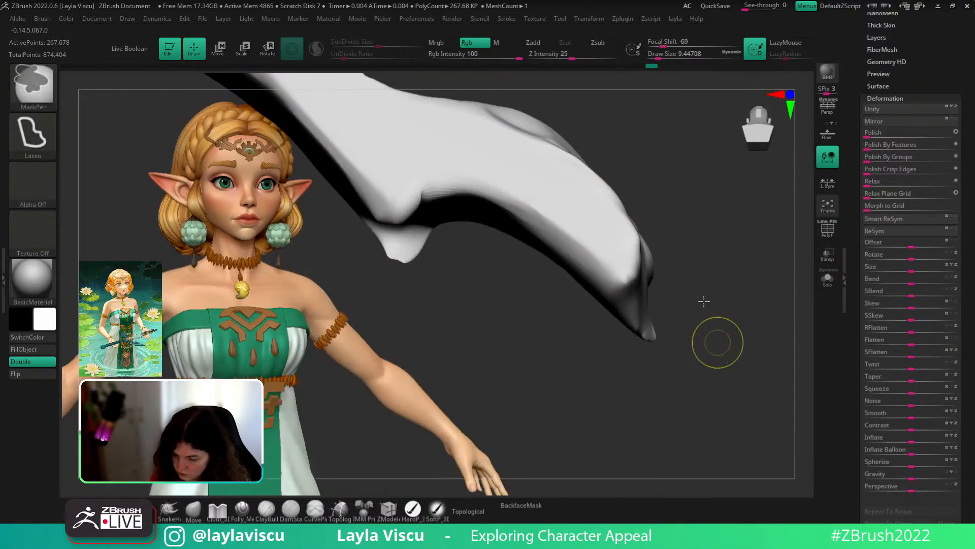
pyautogui.moveTo(718, 342)
pyautogui.mouseDown()
pyautogui.moveTo(684, 329)
pyautogui.moveTo(709, 310)
pyautogui.moveTo(708, 368)
pyautogui.moveTo(684, 375)
pyautogui.moveTo(696, 333)
pyautogui.moveTo(758, 330)
pyautogui.moveTo(731, 358)
pyautogui.moveTo(692, 333)
pyautogui.mouseUp()
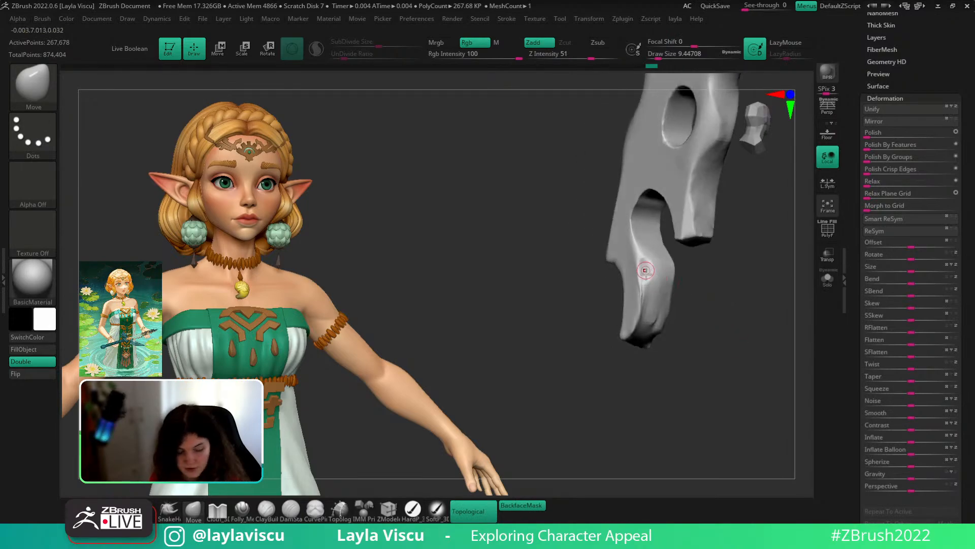
# - Choose the ClayBuildup brush, show the wireframe and smooth the uneven ridge along the side of the blade's hooked tip
pyautogui.press('b')
pyautogui.press('c')
pyautogui.press('b')
pyautogui.moveTo(726, 289); pyautogui.dragTo(706, 287)
pyautogui.hotkey('shift', 'f')
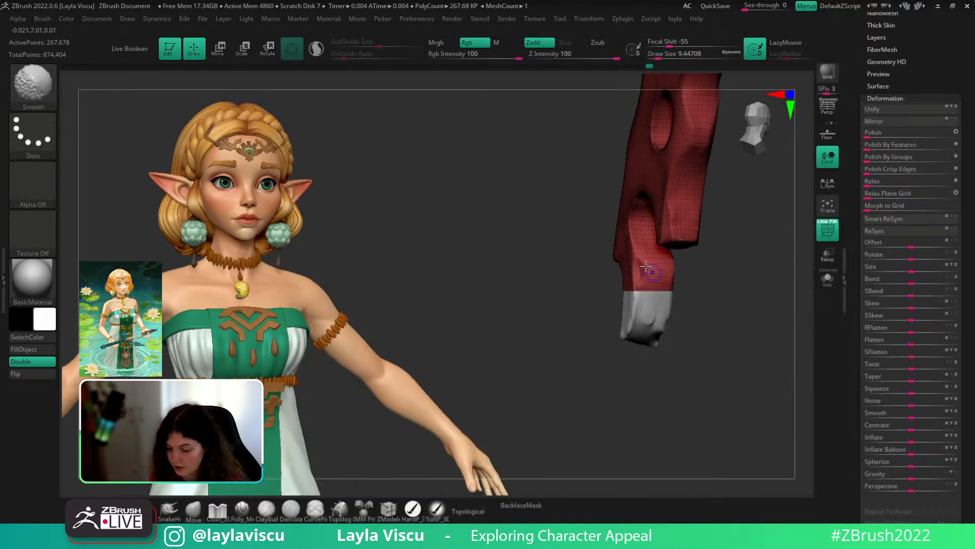
pyautogui.keyDown('ctrl'); pyautogui.moveTo(646, 270); pyautogui.dragTo(659, 322, button='right'); pyautogui.keyUp('ctrl')
pyautogui.moveTo(642, 325)
pyautogui.mouseDown()
pyautogui.moveTo(639, 269)
pyautogui.moveTo(639, 310)
pyautogui.mouseUp()
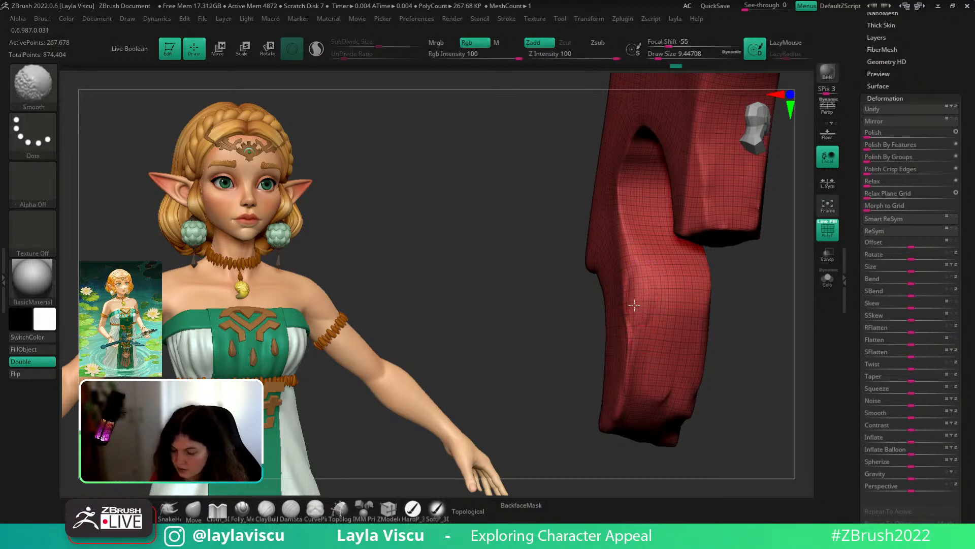
pyautogui.keyDown('shift'); pyautogui.moveTo(719, 350); pyautogui.dragTo(757, 364); pyautogui.keyUp('shift')
# - At a lower subdivision level, mask one side of the blade's thickness with Transpose, invert the mask and apply Smart ReSym
pyautogui.keyDown('ctrl'); pyautogui.moveTo(758, 363); pyautogui.dragTo(725, 303, button='right'); pyautogui.keyUp('ctrl')
pyautogui.hotkey('shift', 'd')
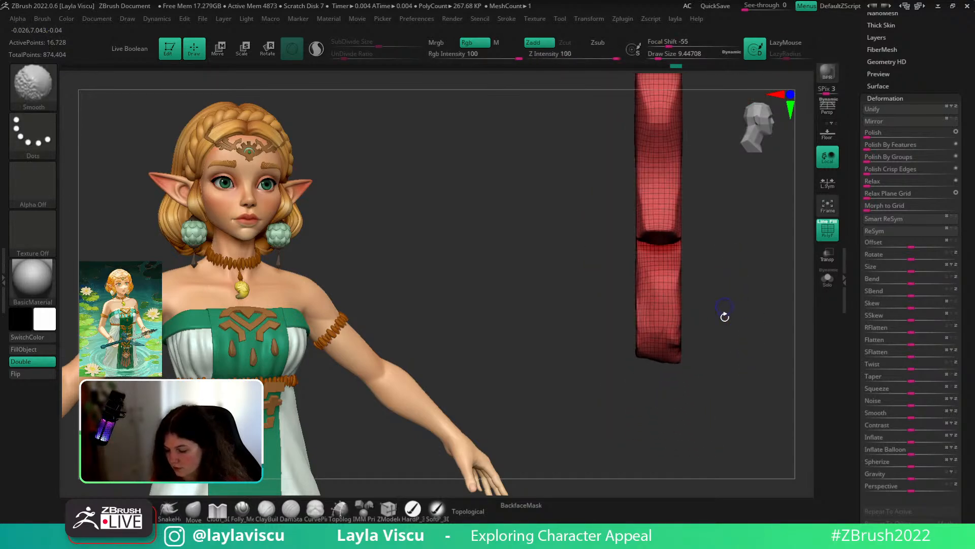
pyautogui.moveTo(725, 317)
pyautogui.mouseDown()
pyautogui.moveTo(712, 272)
pyautogui.moveTo(708, 337)
pyautogui.moveTo(704, 325)
pyautogui.mouseUp()
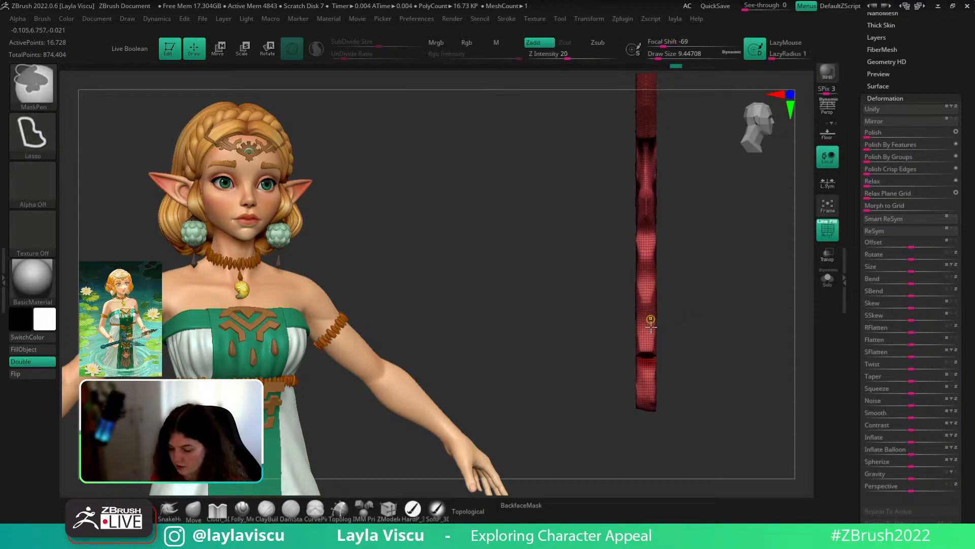
pyautogui.keyDown('ctrl'); pyautogui.moveTo(651, 327); pyautogui.dragTo(640, 371, button='right'); pyautogui.keyUp('ctrl')
pyautogui.press('w')
pyautogui.keyDown('ctrl'); pyautogui.moveTo(633, 351); pyautogui.dragTo(651, 351); pyautogui.keyUp('ctrl')
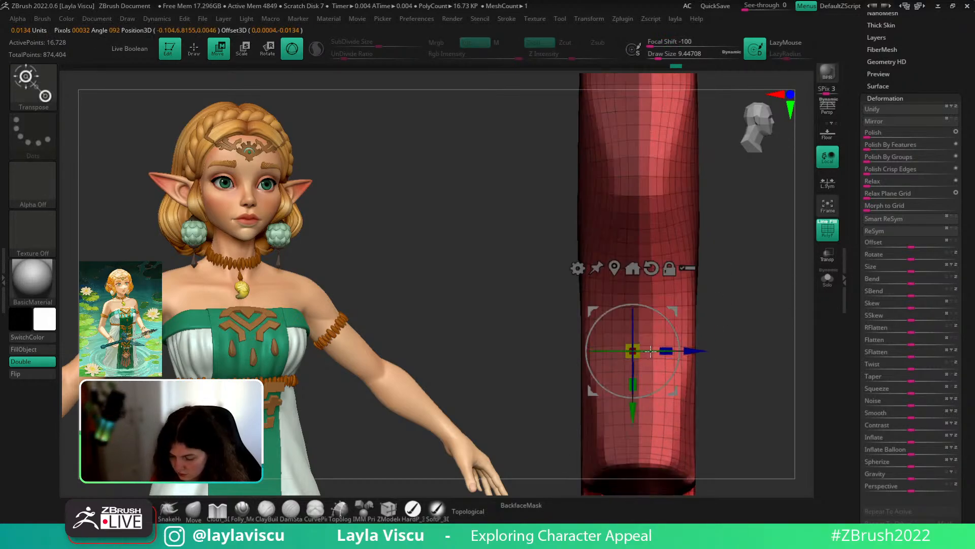
pyautogui.keyDown('ctrl'); pyautogui.click(757, 312); pyautogui.keyUp('ctrl')
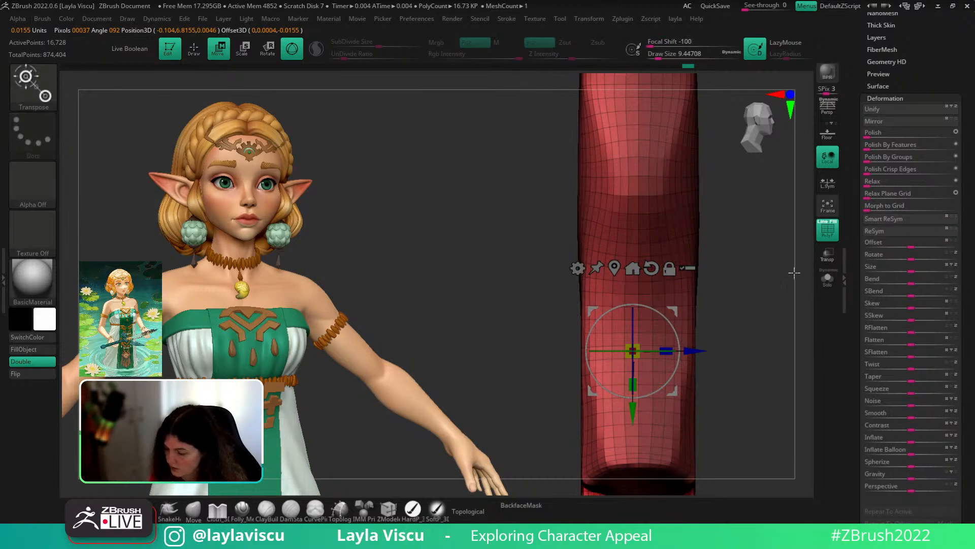
pyautogui.moveTo(794, 273); pyautogui.dragTo(753, 307)
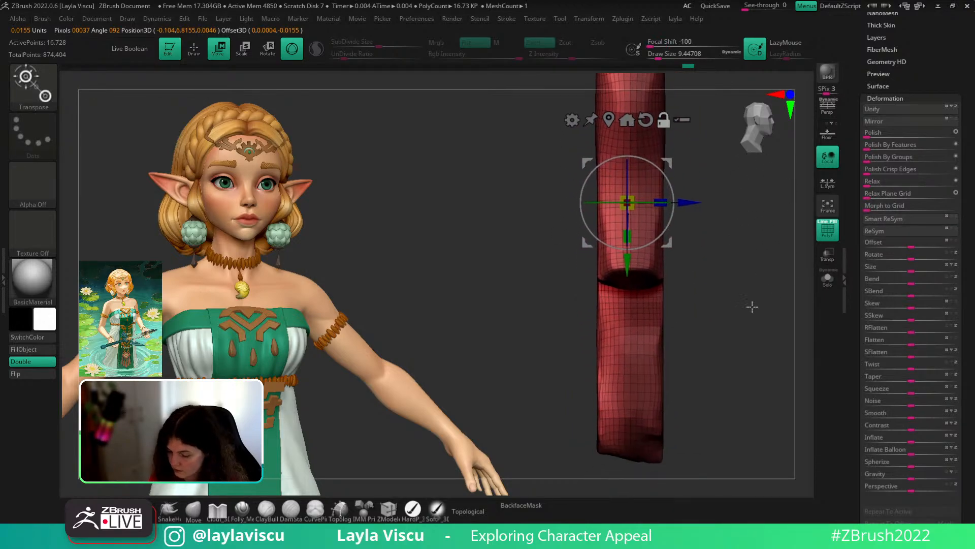
pyautogui.click(889, 218)
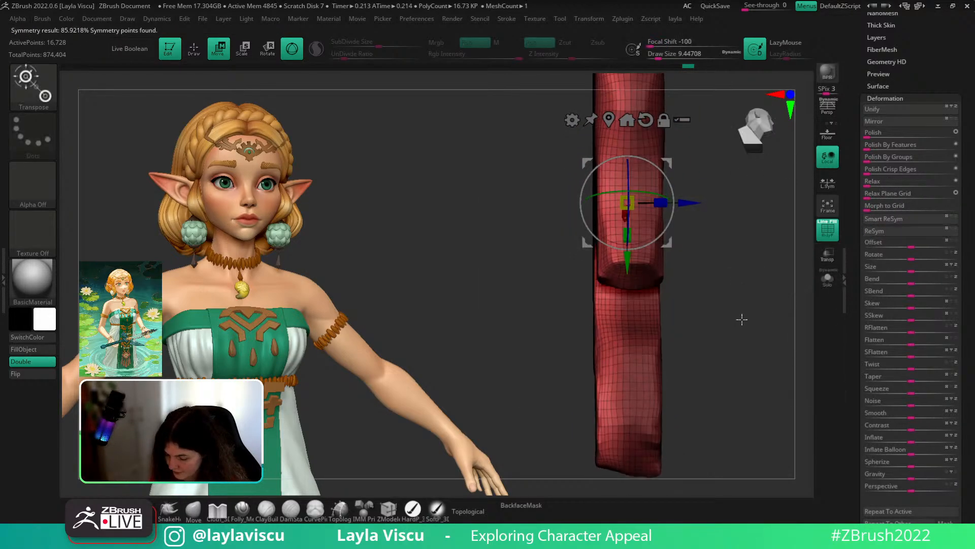
# - Try Smart ReSym on the blade again with the Move brush active, and undo the result
pyautogui.press('q')
pyautogui.press('ctrl')
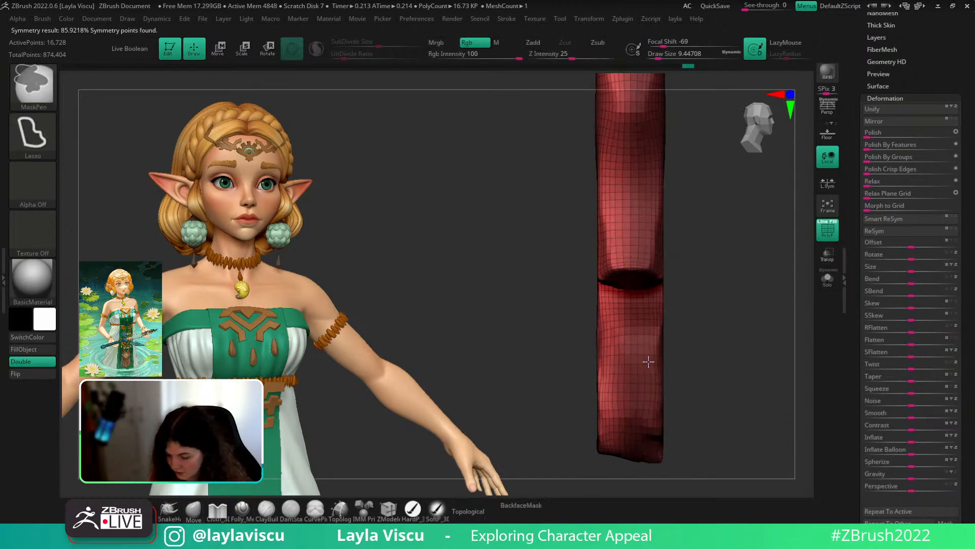
pyautogui.press('alt')
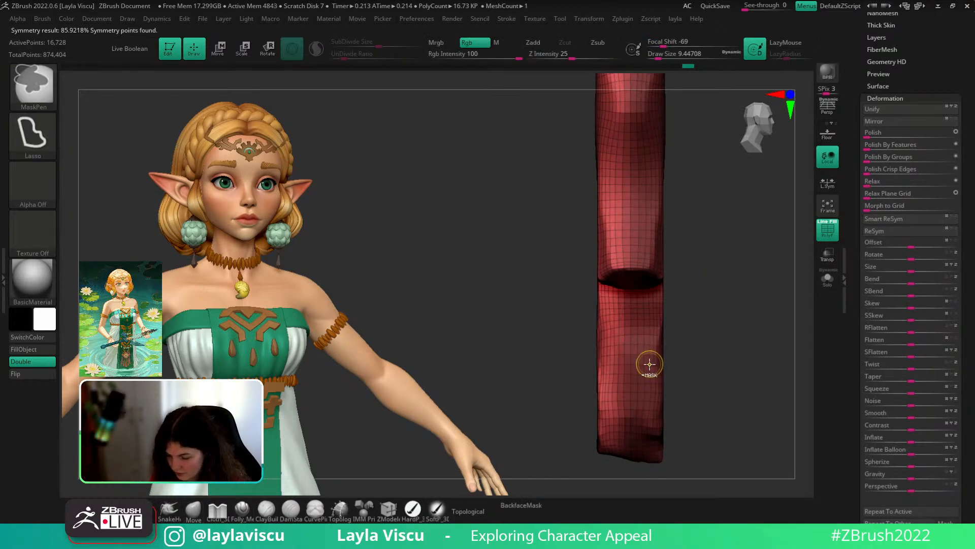
pyautogui.click(890, 221)
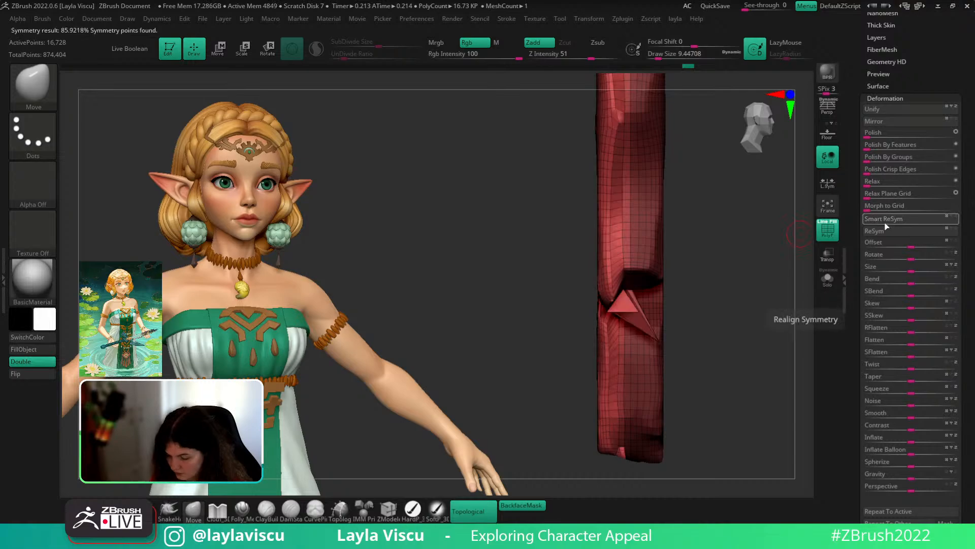
pyautogui.moveTo(730, 314)
pyautogui.mouseDown()
pyautogui.moveTo(732, 292)
pyautogui.moveTo(773, 292)
pyautogui.moveTo(751, 326)
pyautogui.moveTo(736, 304)
pyautogui.moveTo(797, 296)
pyautogui.moveTo(735, 304)
pyautogui.mouseUp()
pyautogui.press('ctrl')
pyautogui.hotkey('ctrl', 'z')
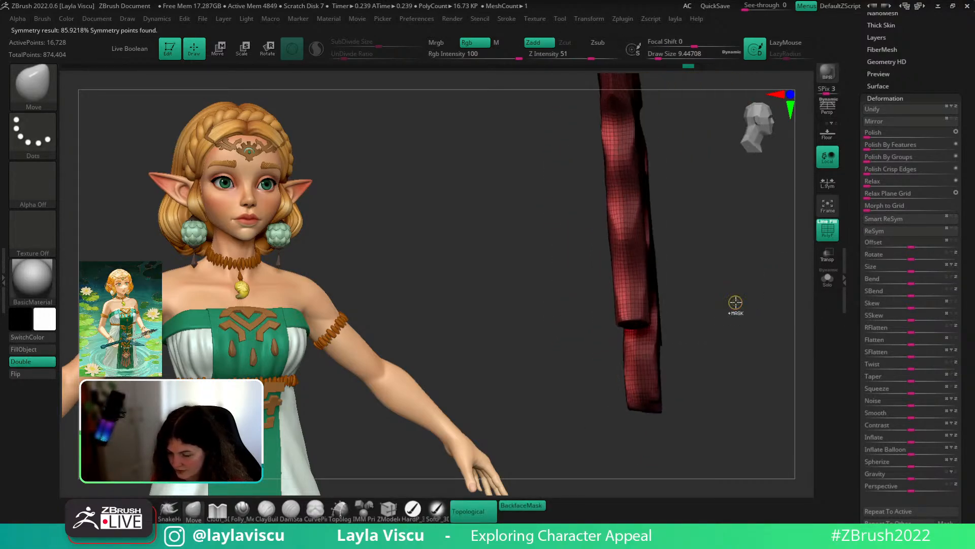
# - Hide the wireframe and polish the edges and end of the blade's hooked tip with the hPolish brush at draw size about 37
pyautogui.press('shift')
pyautogui.hotkey('shift', 'f')
pyautogui.moveTo(687, 430); pyautogui.dragTo(711, 372)
pyautogui.press('b')
pyautogui.press('h')
pyautogui.press('p')
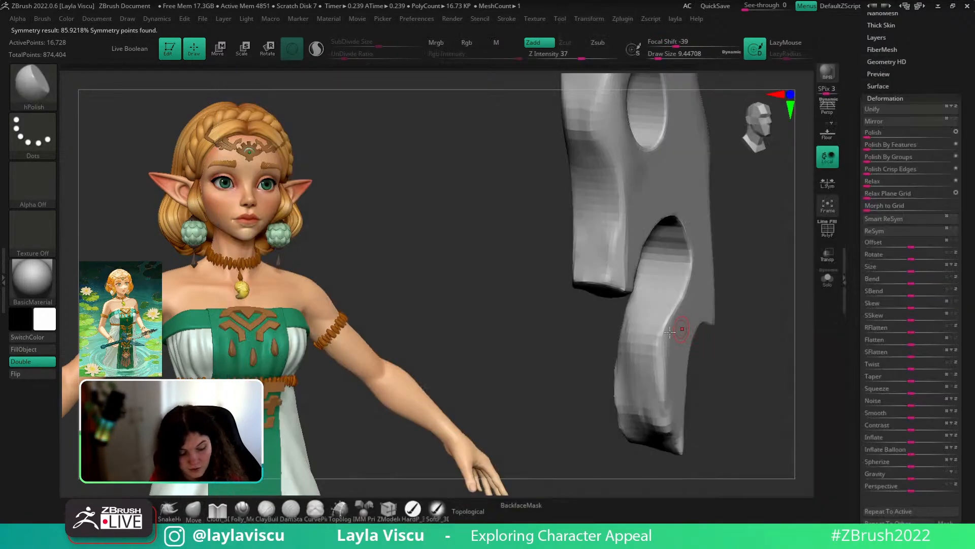
pyautogui.moveTo(667, 350)
pyautogui.mouseDown()
pyautogui.moveTo(681, 294)
pyautogui.moveTo(773, 295)
pyautogui.moveTo(646, 356)
pyautogui.moveTo(655, 359)
pyautogui.moveTo(651, 389)
pyautogui.mouseUp()
pyautogui.moveTo(679, 357); pyautogui.dragTo(681, 328)
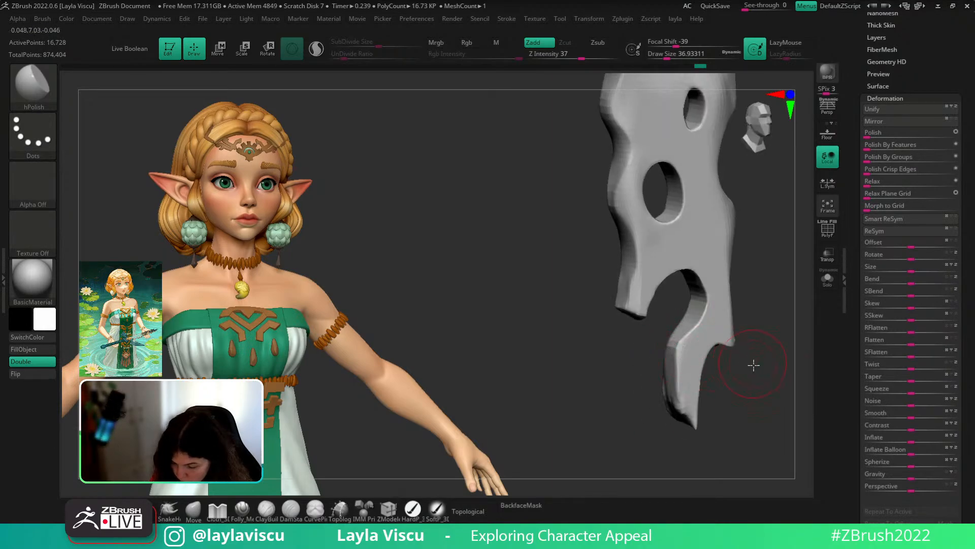
pyautogui.moveTo(754, 365); pyautogui.dragTo(688, 385)
pyautogui.press('shift')
pyautogui.press('ctrl')
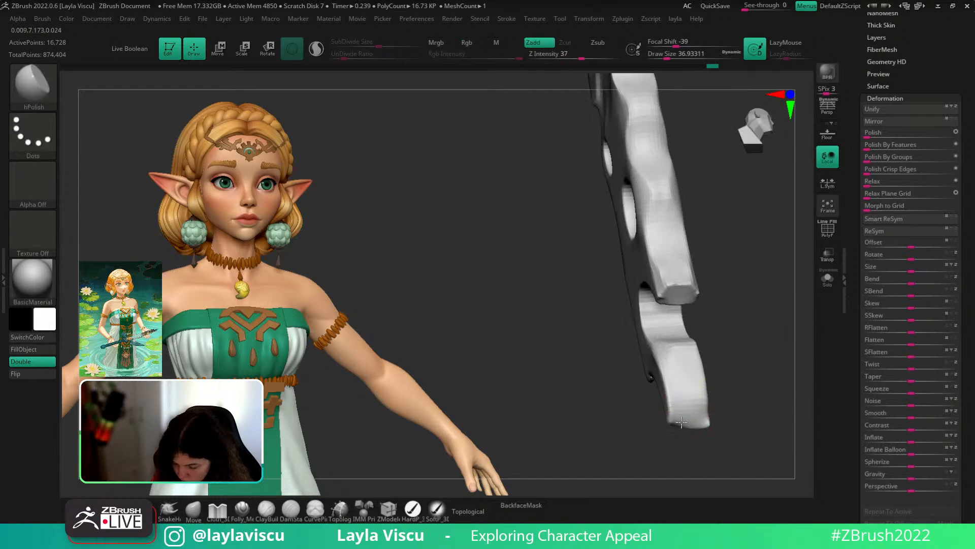
pyautogui.moveTo(738, 415)
pyautogui.mouseDown()
pyautogui.moveTo(689, 407)
pyautogui.moveTo(747, 407)
pyautogui.moveTo(742, 425)
pyautogui.moveTo(702, 393)
pyautogui.moveTo(710, 387)
pyautogui.moveTo(715, 457)
pyautogui.moveTo(715, 437)
pyautogui.moveTo(732, 462)
pyautogui.moveTo(737, 422)
pyautogui.mouseUp()
# - Raise the blade by two subdivision levels and smooth the pointed corner beside its hooked tip at draw size about 14
pyautogui.moveTo(734, 347)
pyautogui.mouseDown()
pyautogui.moveTo(745, 410)
pyautogui.moveTo(782, 343)
pyautogui.moveTo(728, 388)
pyautogui.moveTo(728, 366)
pyautogui.moveTo(717, 360)
pyautogui.moveTo(770, 414)
pyautogui.moveTo(788, 451)
pyautogui.moveTo(703, 330)
pyautogui.mouseUp()
pyautogui.press('s')
pyautogui.press('d')
pyautogui.press('shift')
pyautogui.keyDown('ctrl'); pyautogui.moveTo(703, 331); pyautogui.dragTo(702, 351, button='right'); pyautogui.keyUp('ctrl')
pyautogui.hotkey('shift', 'd')
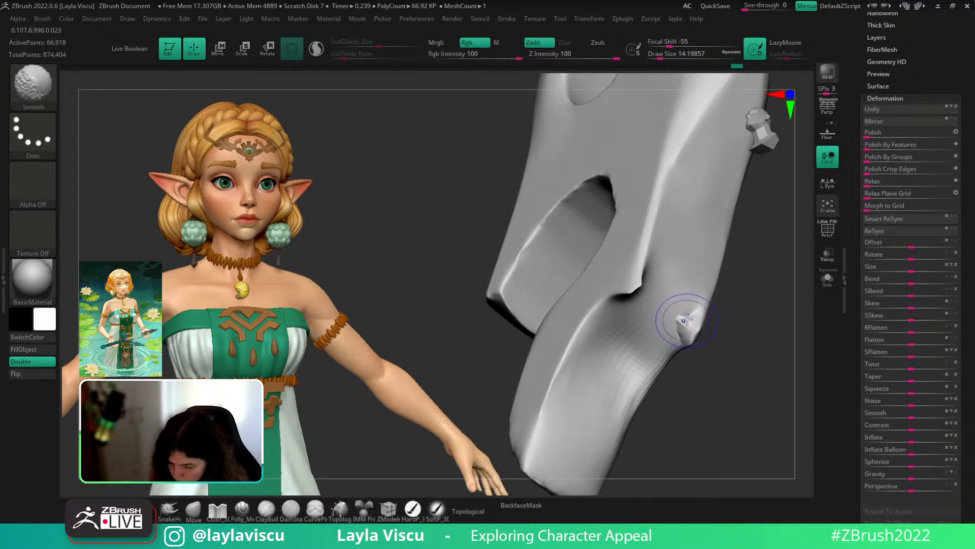
pyautogui.keyDown('shift'); pyautogui.moveTo(684, 320); pyautogui.dragTo(694, 330); pyautogui.keyUp('shift')
pyautogui.press('d')
pyautogui.press('shift')
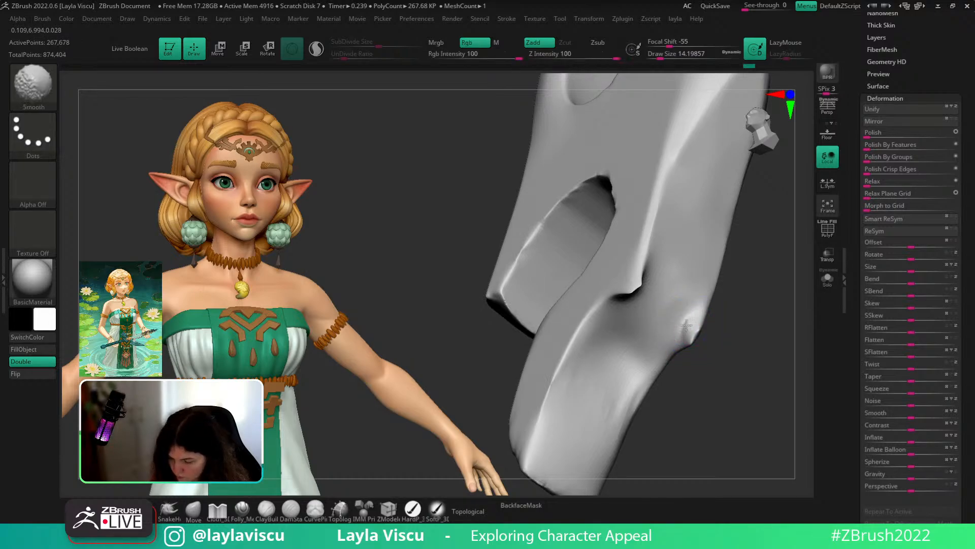
# - Smooth the narrow side face of the blade's hooked tip at draw size about 41
pyautogui.moveTo(680, 399)
pyautogui.mouseDown()
pyautogui.moveTo(739, 311)
pyautogui.moveTo(766, 383)
pyautogui.mouseUp()
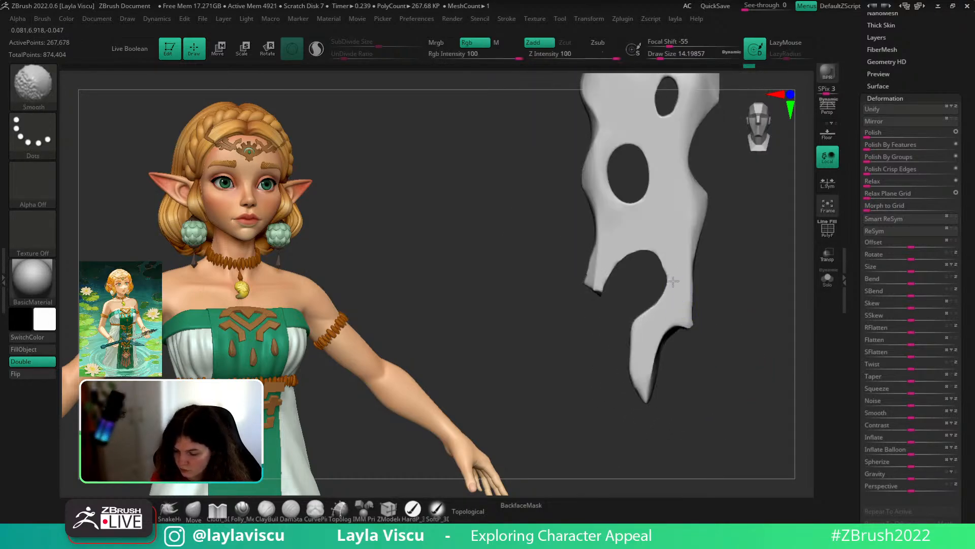
pyautogui.moveTo(726, 283)
pyautogui.mouseDown()
pyautogui.moveTo(779, 285)
pyautogui.moveTo(786, 304)
pyautogui.mouseUp()
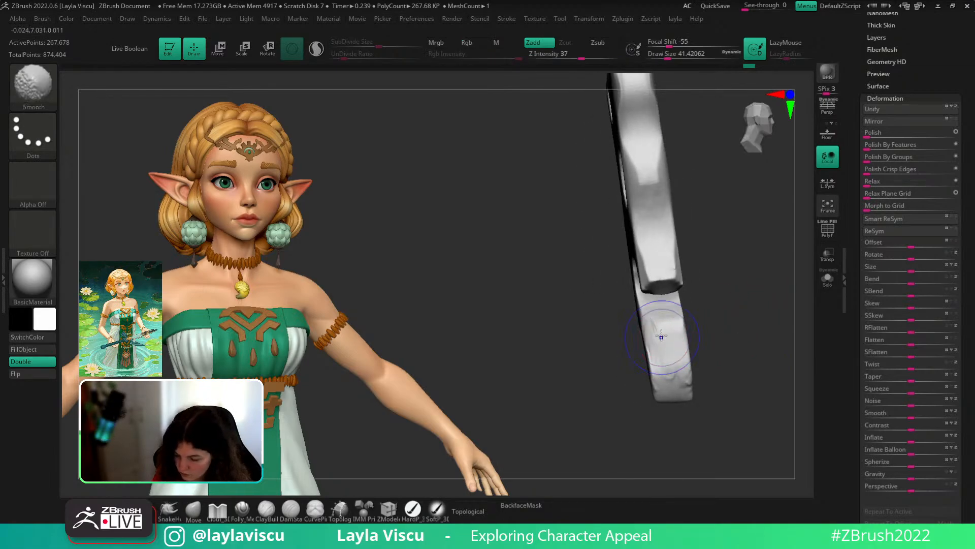
pyautogui.keyDown('shift'); pyautogui.moveTo(680, 379); pyautogui.dragTo(739, 343); pyautogui.keyUp('shift')
pyautogui.keyDown('ctrl'); pyautogui.moveTo(738, 343); pyautogui.dragTo(734, 312, button='right'); pyautogui.keyUp('ctrl')
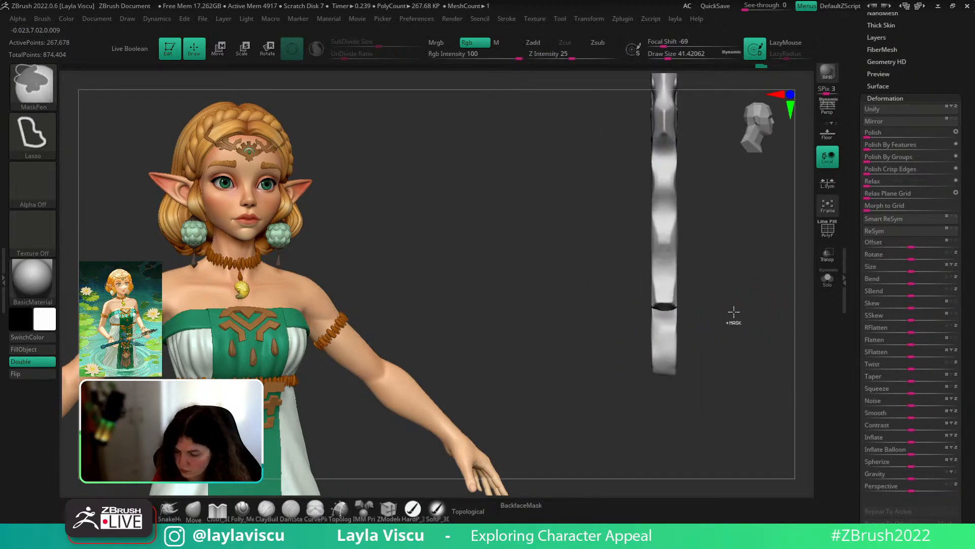
# - Polish the edges and end of the short prong opposite the hooked tip with hPolish at draw size about 20
pyautogui.moveTo(734, 311)
pyautogui.mouseDown()
pyautogui.moveTo(705, 306)
pyautogui.moveTo(773, 333)
pyautogui.moveTo(784, 405)
pyautogui.moveTo(704, 364)
pyautogui.mouseUp()
pyautogui.press('s')
pyautogui.moveTo(660, 338); pyautogui.dragTo(653, 334)
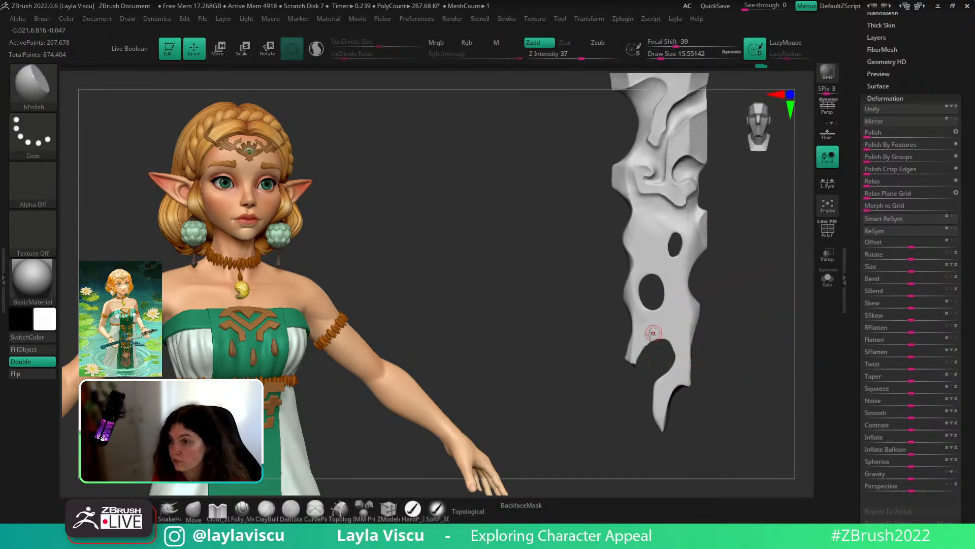
pyautogui.moveTo(653, 333)
pyautogui.keyDown('ctrl'); pyautogui.mouseDown(button='right')
pyautogui.moveTo(652, 375)
pyautogui.moveTo(642, 373)
pyautogui.mouseUp(button='right'); pyautogui.keyUp('ctrl')
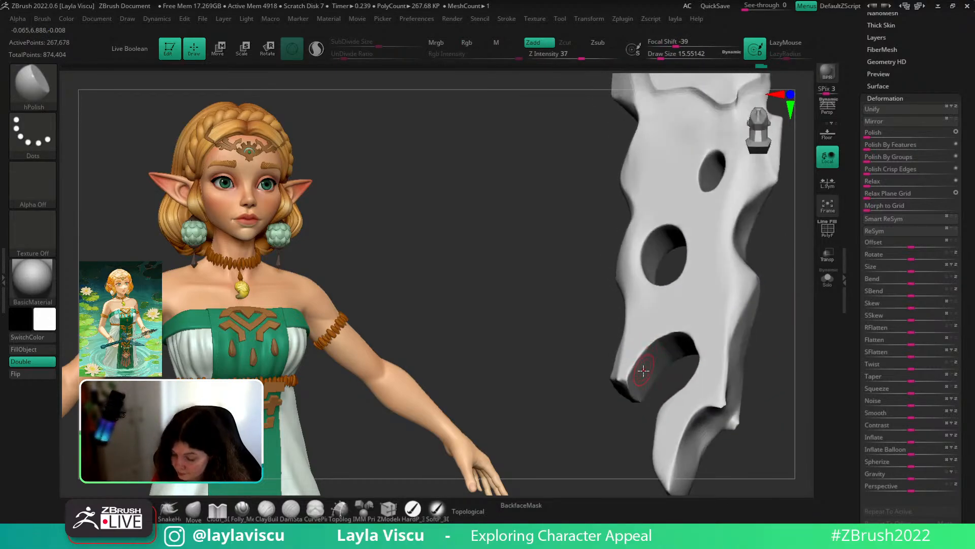
pyautogui.moveTo(638, 411); pyautogui.dragTo(635, 394, button='right')
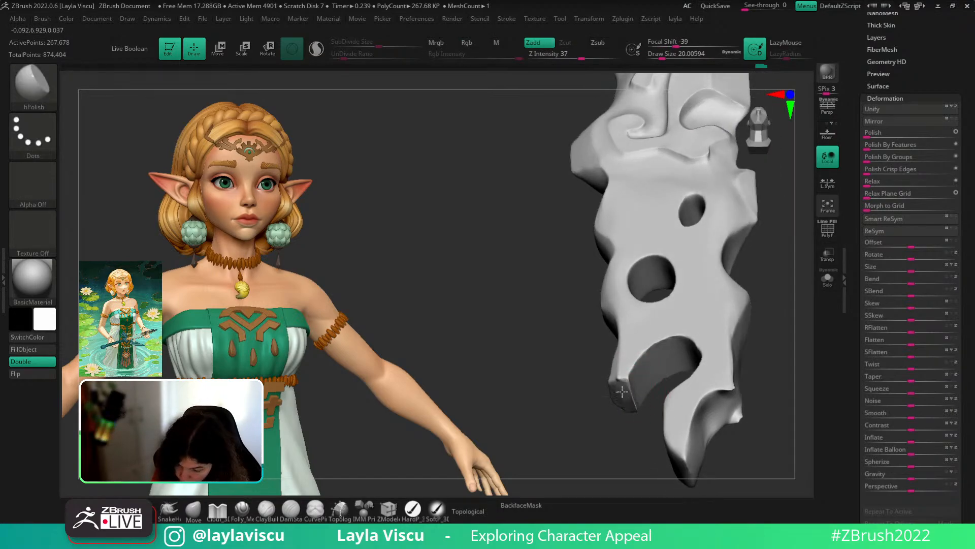
pyautogui.moveTo(621, 391); pyautogui.dragTo(641, 380, button='right')
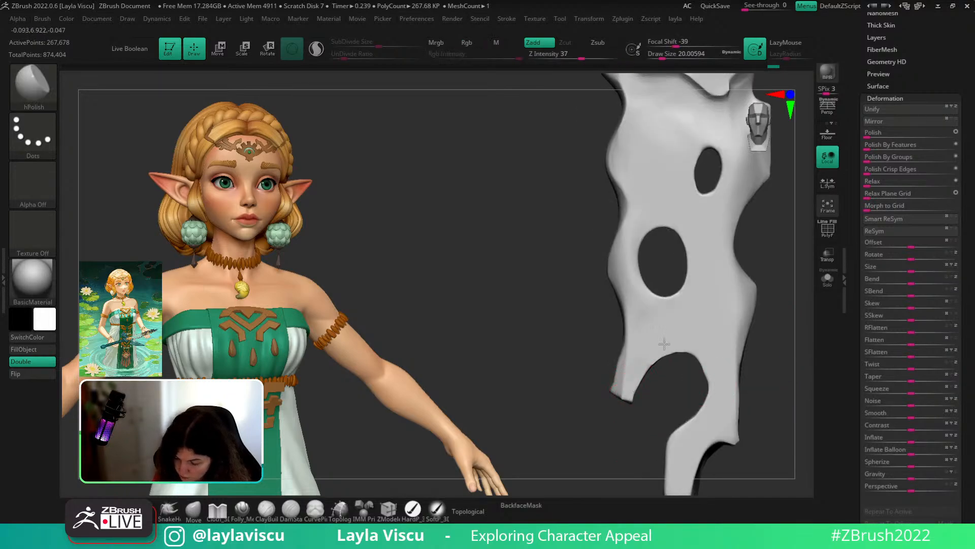
pyautogui.moveTo(650, 344); pyautogui.dragTo(624, 397, button='right')
pyautogui.moveTo(626, 354); pyautogui.dragTo(628, 344)
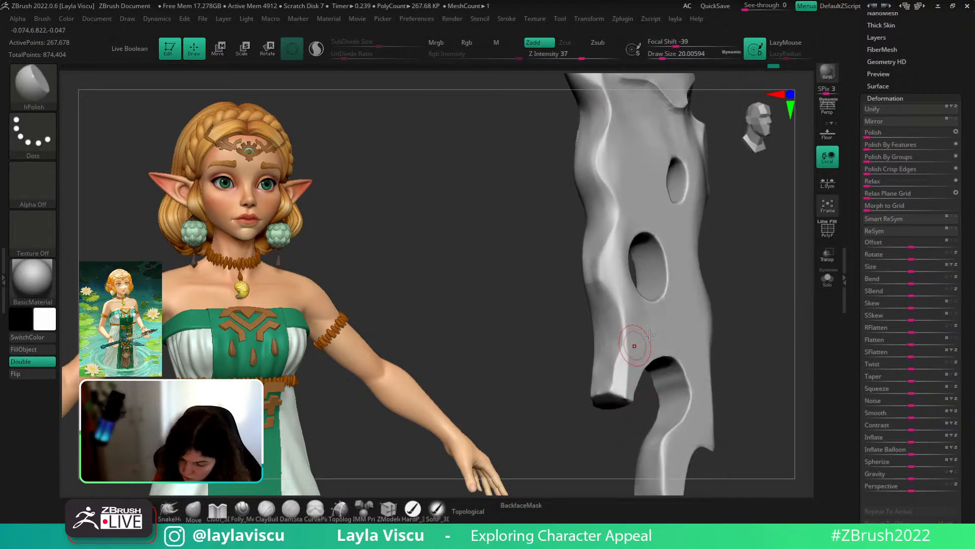
# - Polish and smooth the wavy side face above the short prong with hPolish at draw size about 29
pyautogui.moveTo(728, 298)
pyautogui.keyDown('alt'); pyautogui.mouseDown(button='right')
pyautogui.moveTo(752, 309)
pyautogui.moveTo(663, 363)
pyautogui.mouseUp(button='right'); pyautogui.keyUp('alt')
pyautogui.press(']')
pyautogui.keyDown('shift'); pyautogui.moveTo(610, 282); pyautogui.dragTo(625, 351); pyautogui.keyUp('shift')
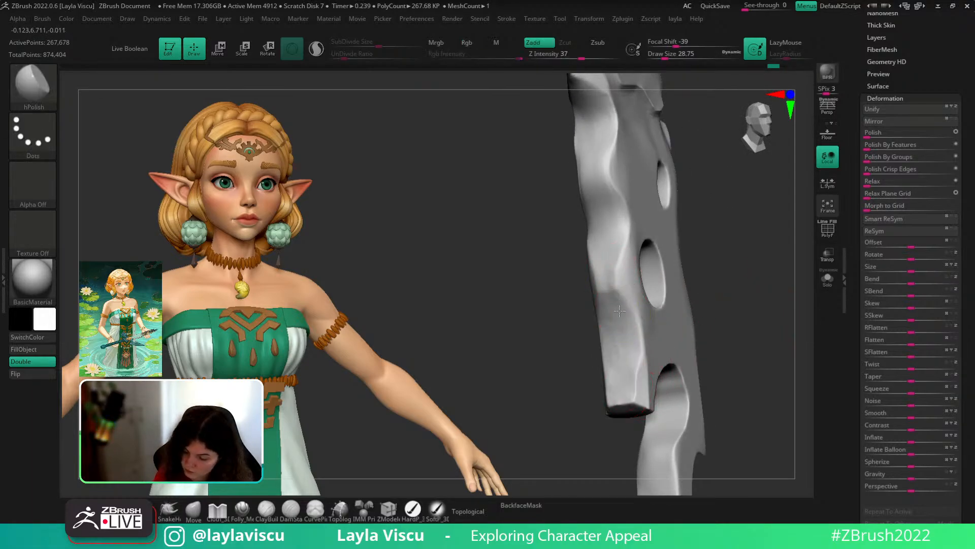
pyautogui.moveTo(628, 254); pyautogui.dragTo(606, 271)
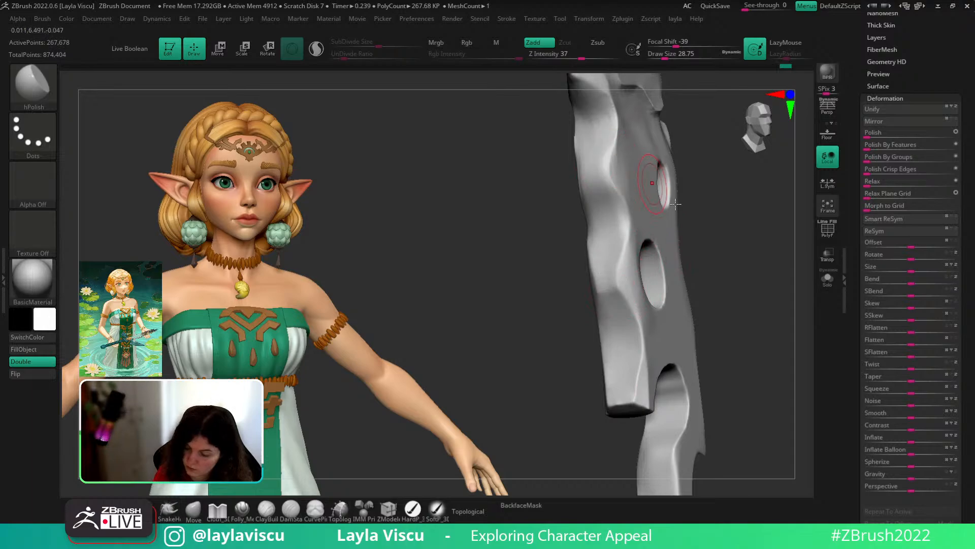
# - Undo the latest polishing strokes on the blade's wavy side
pyautogui.moveTo(707, 174); pyautogui.dragTo(622, 305)
pyautogui.hotkey('ctrl', 'z')
pyautogui.hotkey('ctrl', 'z')
pyautogui.hotkey('ctrl', 'z')
pyautogui.hotkey('ctrl', 'z')
pyautogui.hotkey('ctrl', 'z')
pyautogui.hotkey('ctrl', 'z')
pyautogui.hotkey('ctrl', 'z')
pyautogui.hotkey('ctrl', 'z')
pyautogui.hotkey('ctrl', 'z')
pyautogui.hotkey('ctrl', 'z')
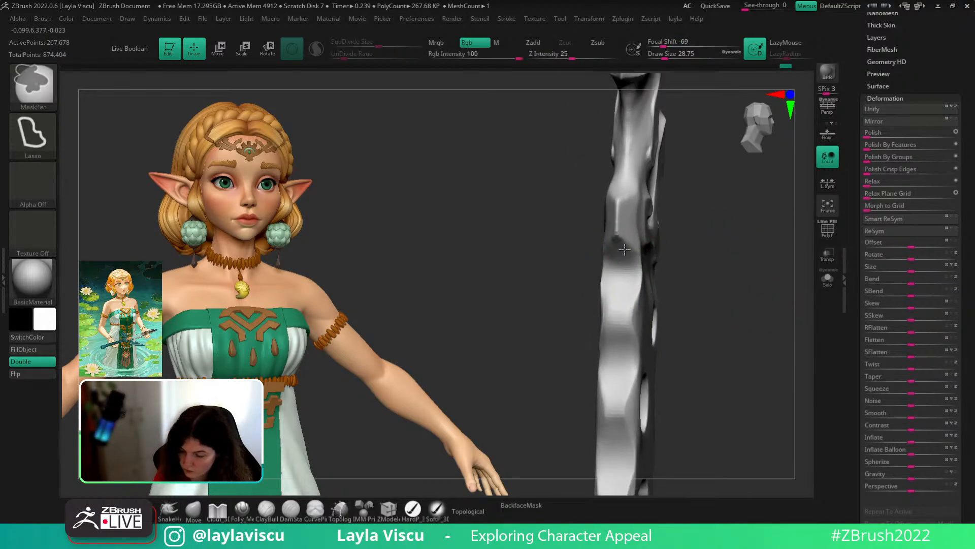
# - Polish the recess and surface around the blade's carved section with hPolish, raising the draw size to about 33
pyautogui.keyDown('shift'); pyautogui.moveTo(753, 280); pyautogui.dragTo(667, 219); pyautogui.keyUp('shift')
pyautogui.moveTo(731, 224)
pyautogui.keyDown('alt'); pyautogui.mouseDown()
pyautogui.moveTo(749, 277)
pyautogui.moveTo(641, 218)
pyautogui.mouseUp(); pyautogui.keyUp('alt')
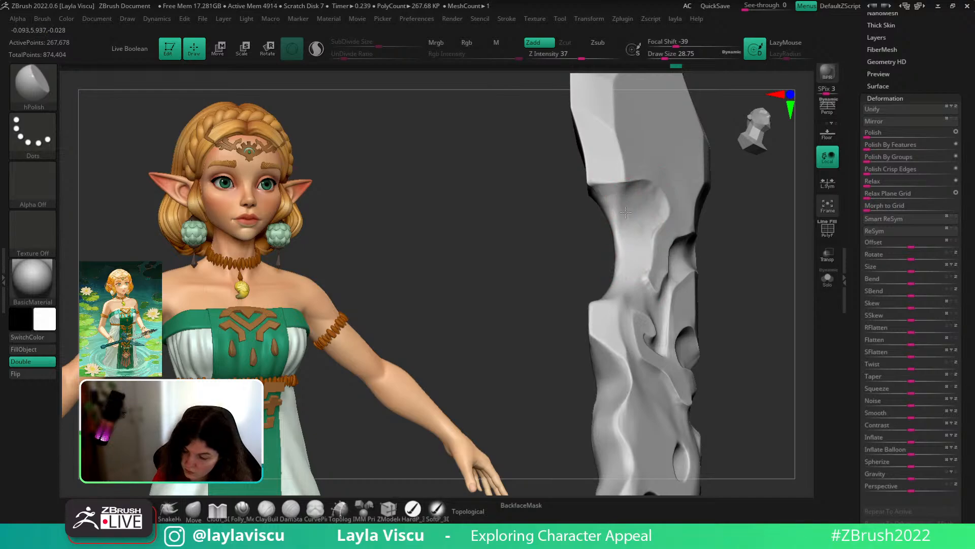
pyautogui.keyDown('shift'); pyautogui.moveTo(757, 268); pyautogui.dragTo(792, 342); pyautogui.keyUp('shift')
pyautogui.moveTo(782, 320)
pyautogui.keyDown('ctrl'); pyautogui.mouseDown(button='right')
pyautogui.moveTo(740, 242)
pyautogui.moveTo(703, 264)
pyautogui.moveTo(698, 285)
pyautogui.mouseUp(button='right'); pyautogui.keyUp('ctrl')
pyautogui.moveTo(645, 266)
pyautogui.keyDown('ctrl'); pyautogui.mouseDown(button='right')
pyautogui.moveTo(723, 282)
pyautogui.moveTo(718, 231)
pyautogui.moveTo(685, 242)
pyautogui.mouseUp(button='right'); pyautogui.keyUp('ctrl')
pyautogui.keyDown('ctrl'); pyautogui.moveTo(685, 242); pyautogui.dragTo(677, 326, button='right'); pyautogui.keyUp('ctrl')
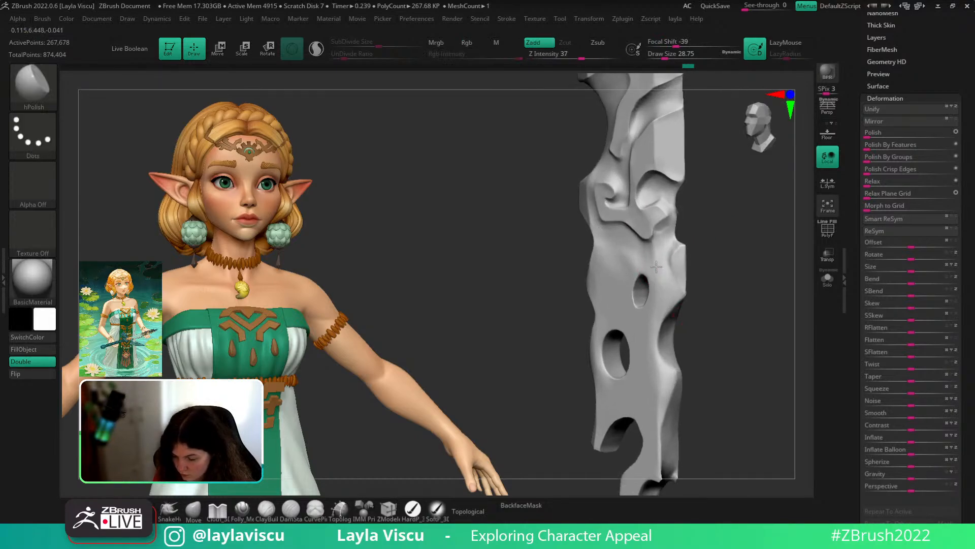
pyautogui.press('s')
pyautogui.click(631, 259)
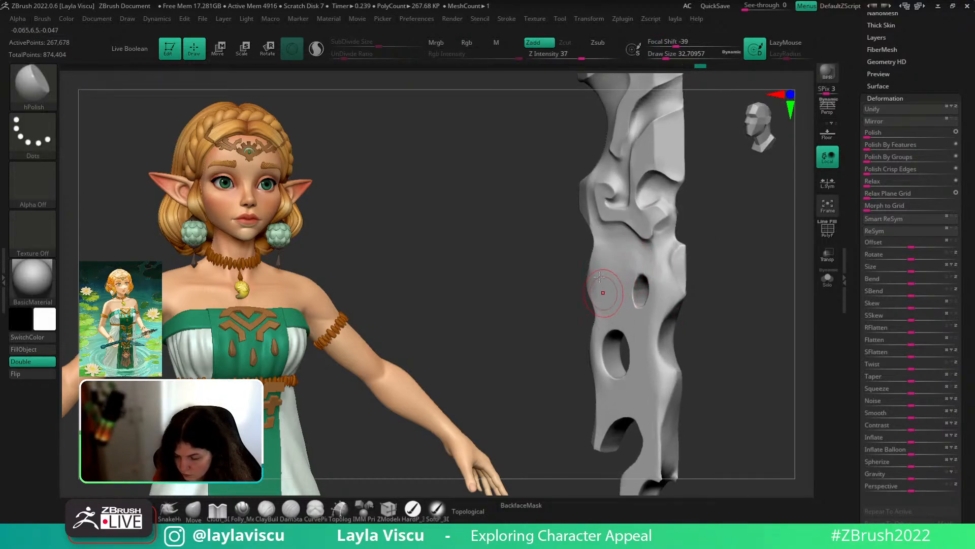
pyautogui.press('b')
pyautogui.press('p')
pyautogui.press('i')
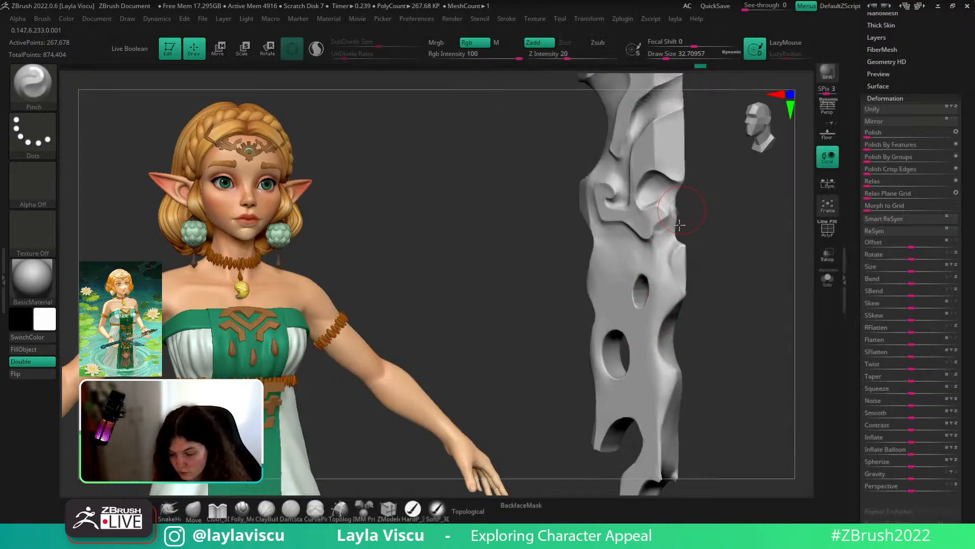
# - Choose the Polish brush and polish the blade's face around the holes and along its wavy side edge
pyautogui.press('b')
pyautogui.press('p')
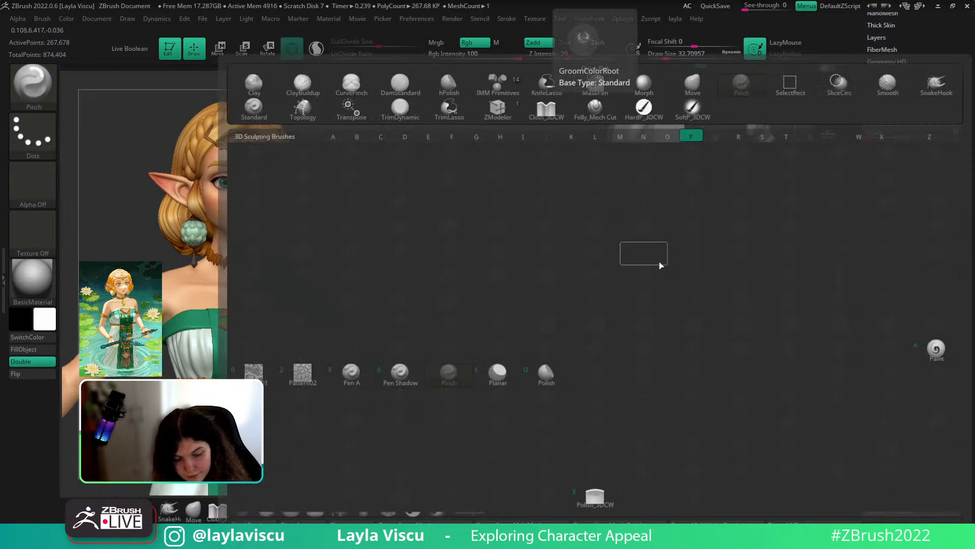
pyautogui.press('o')
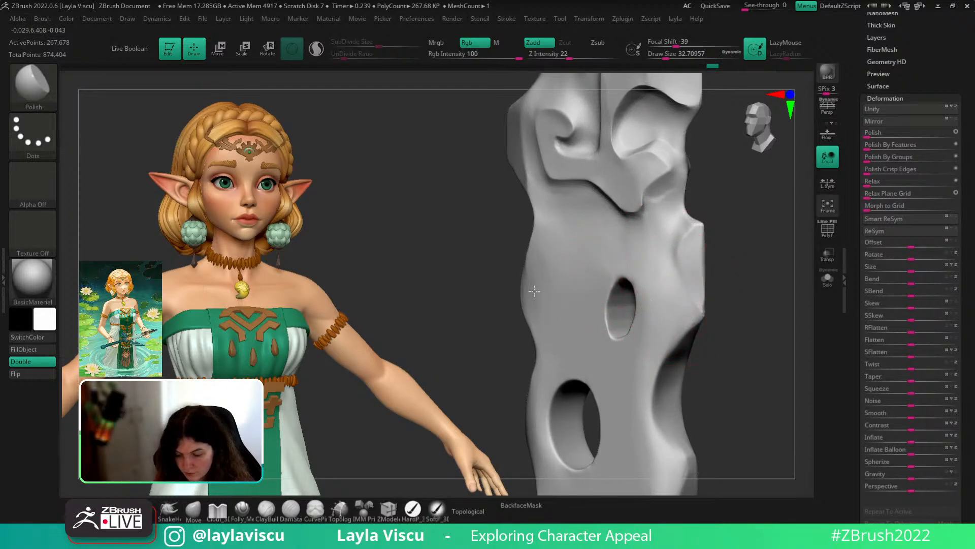
pyautogui.moveTo(589, 325)
pyautogui.keyDown('ctrl'); pyautogui.mouseDown(button='right')
pyautogui.moveTo(656, 279)
pyautogui.moveTo(767, 270)
pyautogui.moveTo(716, 280)
pyautogui.mouseUp(button='right'); pyautogui.keyUp('ctrl')
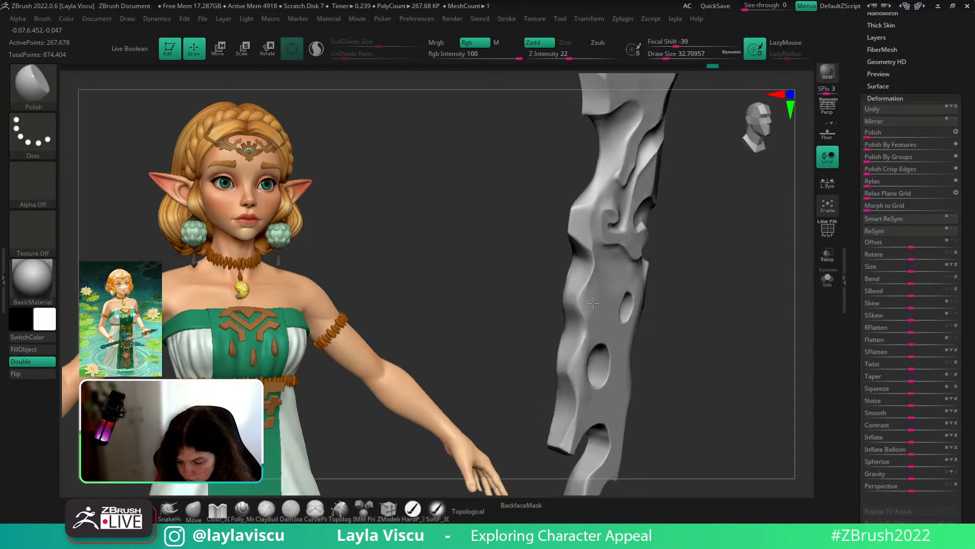
pyautogui.moveTo(598, 331)
pyautogui.keyDown('shift'); pyautogui.mouseDown(button='right')
pyautogui.moveTo(712, 322)
pyautogui.moveTo(701, 284)
pyautogui.mouseUp(button='right'); pyautogui.keyUp('shift')
pyautogui.moveTo(702, 285)
pyautogui.mouseDown(button='right')
pyautogui.moveTo(653, 283)
pyautogui.moveTo(592, 341)
pyautogui.mouseUp(button='right')
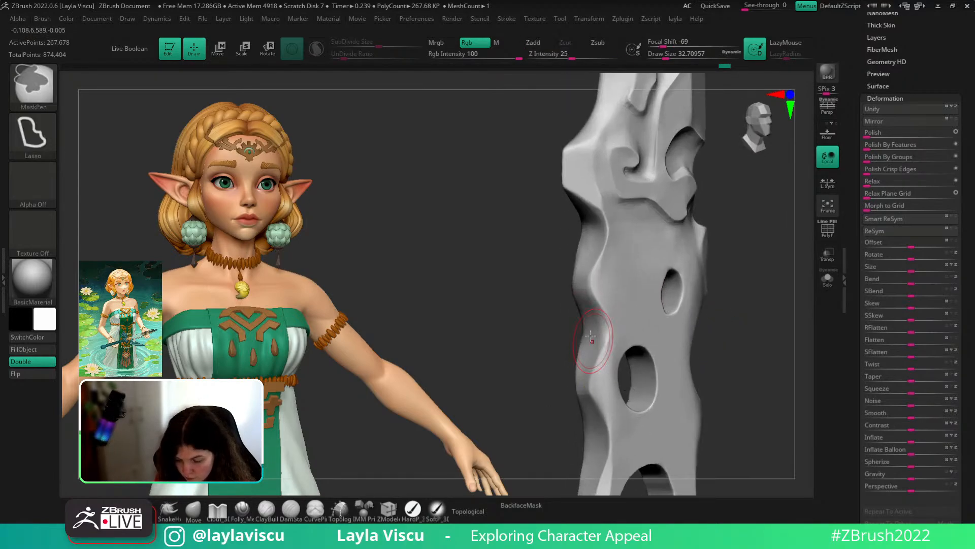
pyautogui.moveTo(588, 253)
pyautogui.mouseDown()
pyautogui.moveTo(585, 407)
pyautogui.moveTo(596, 430)
pyautogui.mouseUp()
pyautogui.moveTo(769, 364)
pyautogui.keyDown('alt'); pyautogui.mouseDown(button='right')
pyautogui.moveTo(730, 279)
pyautogui.moveTo(737, 324)
pyautogui.mouseUp(button='right'); pyautogui.keyUp('alt')
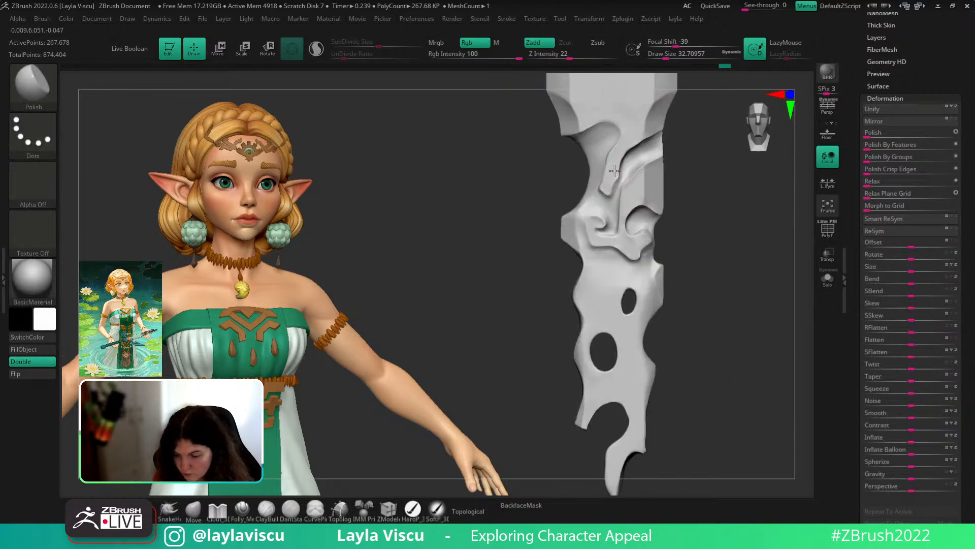
# - Polish the surfaces of the carved scroll ornament in the middle of the blade
pyautogui.moveTo(633, 241); pyautogui.dragTo(614, 242)
pyautogui.moveTo(648, 201); pyautogui.dragTo(628, 192)
pyautogui.moveTo(681, 241)
pyautogui.keyDown('ctrl'); pyautogui.mouseDown(button='right')
pyautogui.moveTo(676, 188)
pyautogui.moveTo(705, 270)
pyautogui.moveTo(736, 231)
pyautogui.mouseUp(button='right'); pyautogui.keyUp('ctrl')
pyautogui.moveTo(756, 151)
pyautogui.keyDown('ctrl'); pyautogui.mouseDown(button='right')
pyautogui.moveTo(699, 183)
pyautogui.moveTo(729, 308)
pyautogui.moveTo(722, 257)
pyautogui.moveTo(726, 276)
pyautogui.moveTo(694, 304)
pyautogui.moveTo(721, 287)
pyautogui.moveTo(681, 239)
pyautogui.moveTo(671, 300)
pyautogui.mouseUp(button='right'); pyautogui.keyUp('ctrl')
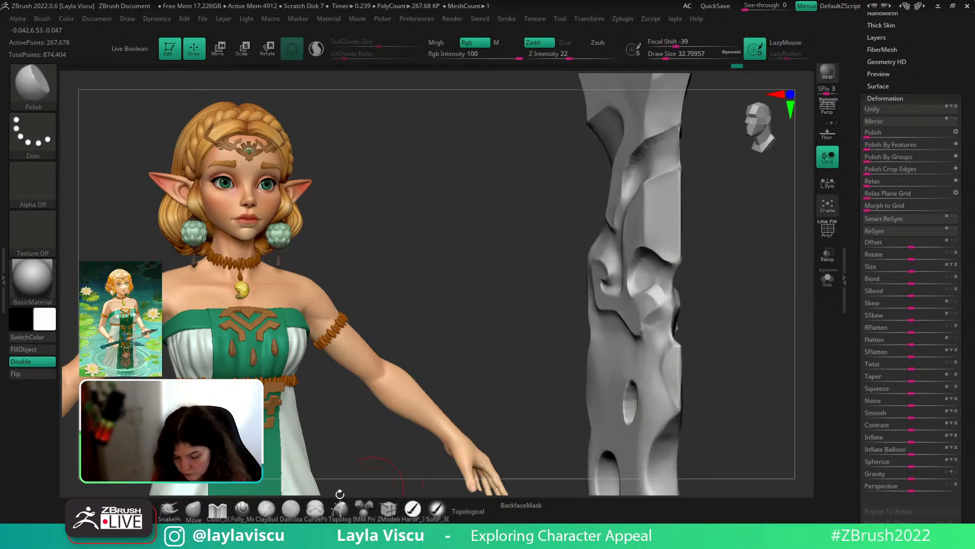
# - Try the Folly_Mech Cut brush on the blade's notched side edge at draw sizes of about 13 and 18
pyautogui.click(242, 510)
pyautogui.press('s')
pyautogui.click(673, 262)
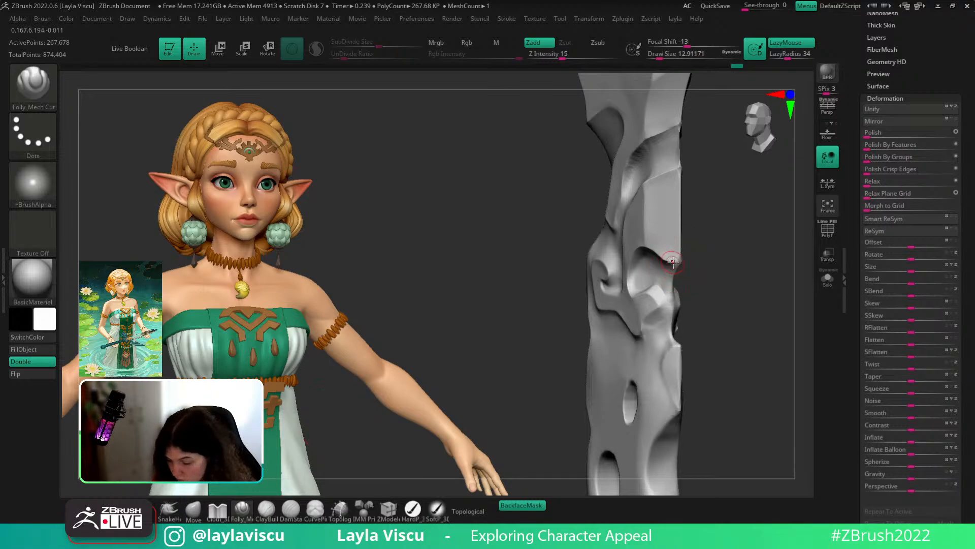
pyautogui.keyDown('shift'); pyautogui.moveTo(717, 270); pyautogui.dragTo(678, 263, button='right'); pyautogui.keyUp('shift')
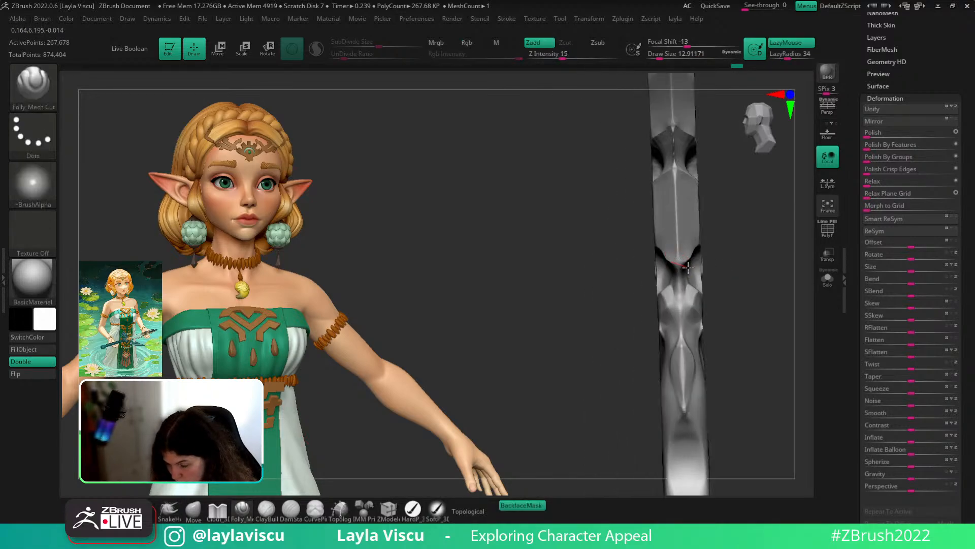
pyautogui.moveTo(752, 263)
pyautogui.mouseDown(button='right')
pyautogui.moveTo(732, 305)
pyautogui.moveTo(677, 297)
pyautogui.moveTo(699, 344)
pyautogui.moveTo(710, 309)
pyautogui.moveTo(686, 305)
pyautogui.mouseUp(button='right')
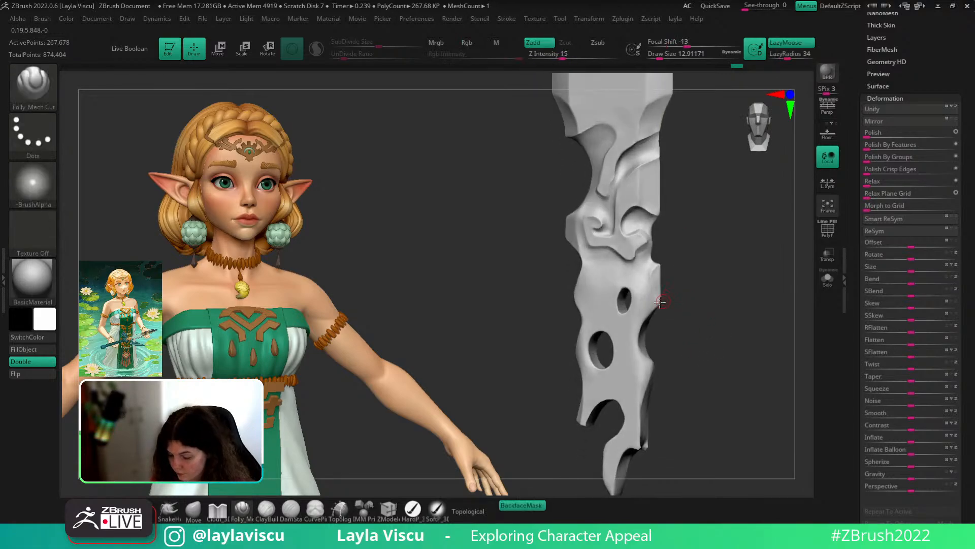
pyautogui.press('s')
pyautogui.click(657, 299)
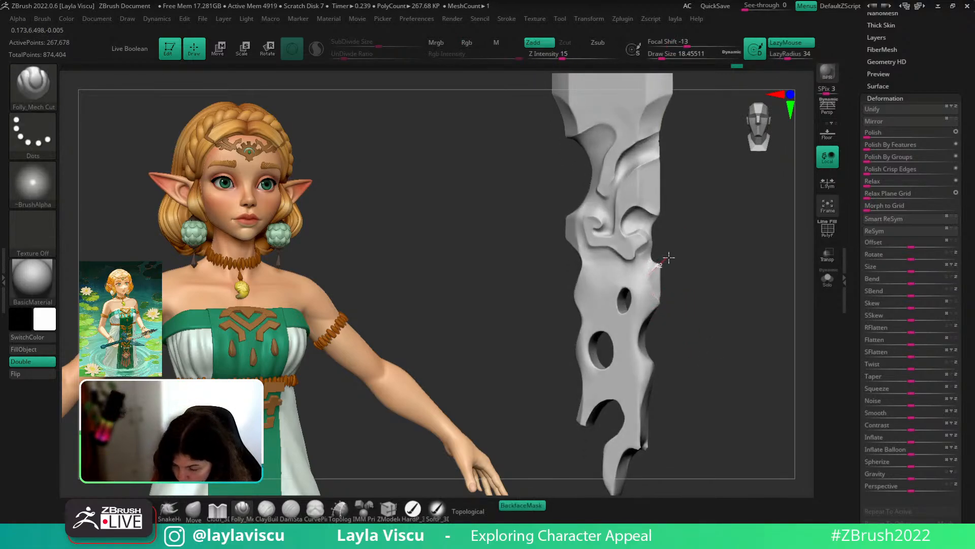
pyautogui.moveTo(669, 258); pyautogui.dragTo(681, 253)
pyautogui.moveTo(690, 261)
pyautogui.keyDown('shift'); pyautogui.mouseDown(button='right')
pyautogui.moveTo(701, 324)
pyautogui.moveTo(694, 352)
pyautogui.moveTo(686, 246)
pyautogui.mouseUp(button='right'); pyautogui.keyUp('shift')
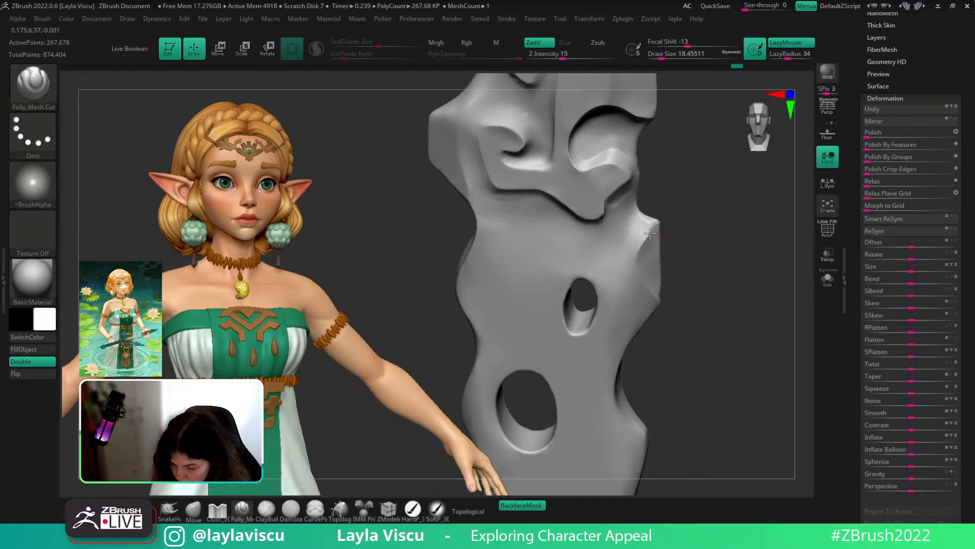
# - Choose the TrimDynamic brush and trim the pointed side corner below the scroll ornament, reducing the draw size to about 12
pyautogui.press('b')
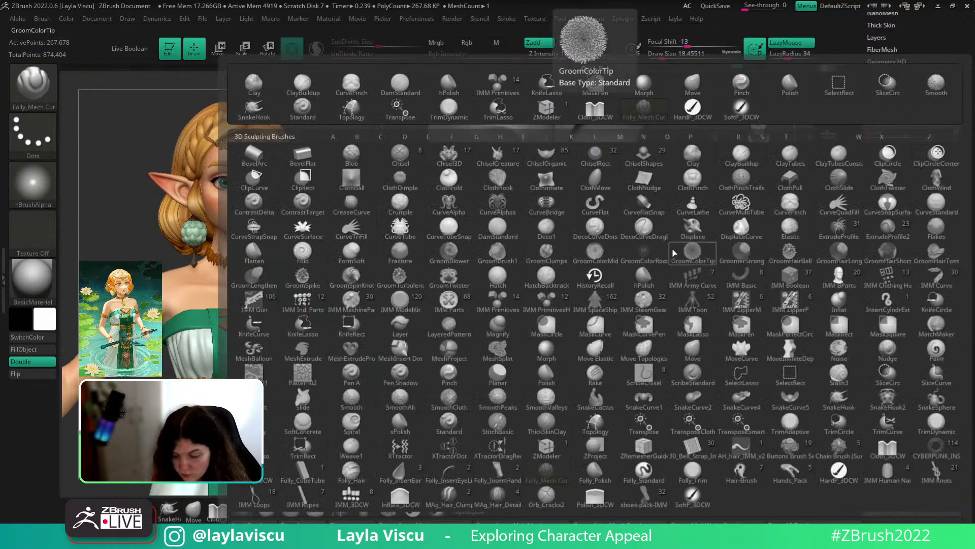
pyautogui.press('t')
pyautogui.press('d')
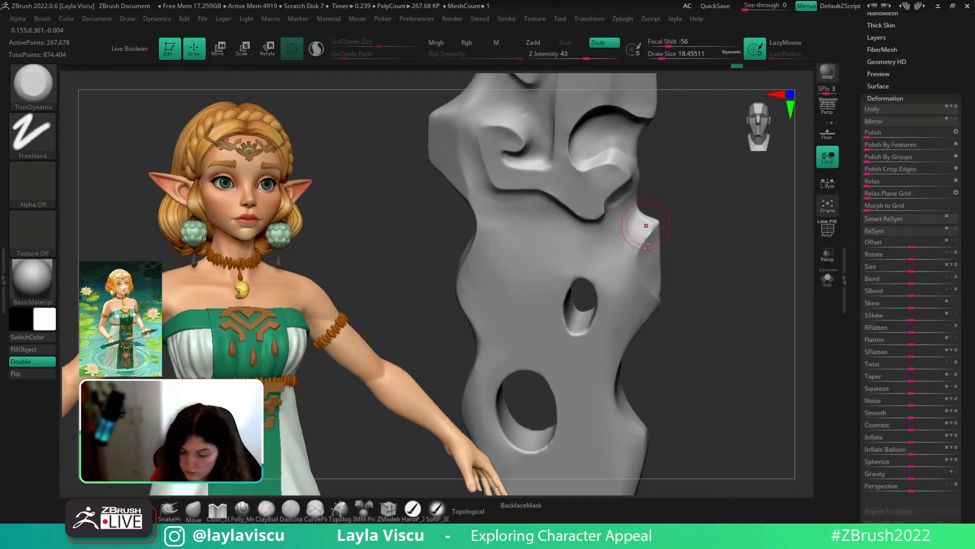
pyautogui.hotkey('ctrl', 'z')
pyautogui.moveTo(650, 275)
pyautogui.mouseDown()
pyautogui.moveTo(652, 266)
pyautogui.moveTo(655, 284)
pyautogui.mouseUp()
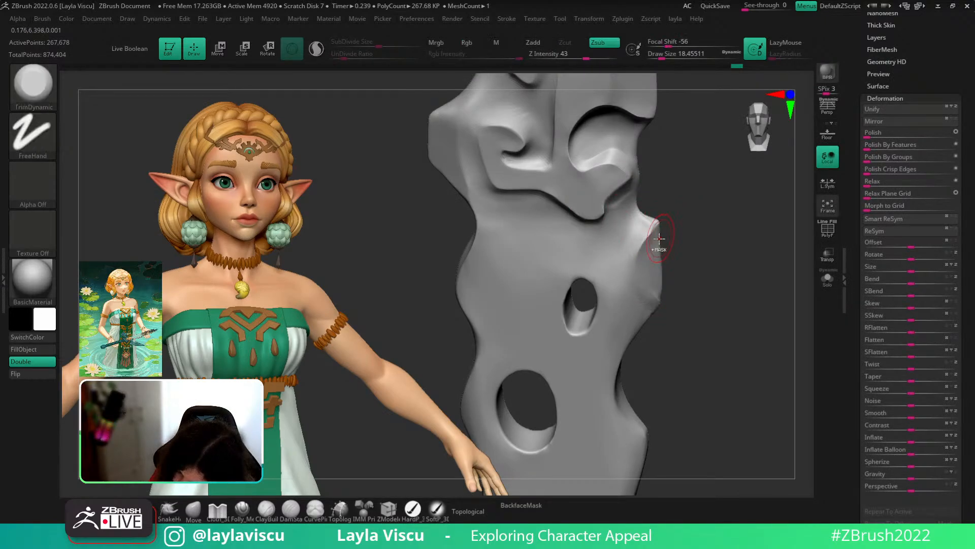
pyautogui.press('s')
pyautogui.moveTo(657, 243)
pyautogui.mouseDown()
pyautogui.moveTo(647, 256)
pyautogui.moveTo(759, 339)
pyautogui.moveTo(736, 278)
pyautogui.moveTo(784, 309)
pyautogui.mouseUp()
# - Examine the trimmed side corner and the whole blade, and reduce the TrimDynamic draw size to about 6.6
pyautogui.keyDown('ctrl'); pyautogui.moveTo(764, 333); pyautogui.dragTo(745, 313, button='right'); pyautogui.keyUp('ctrl')
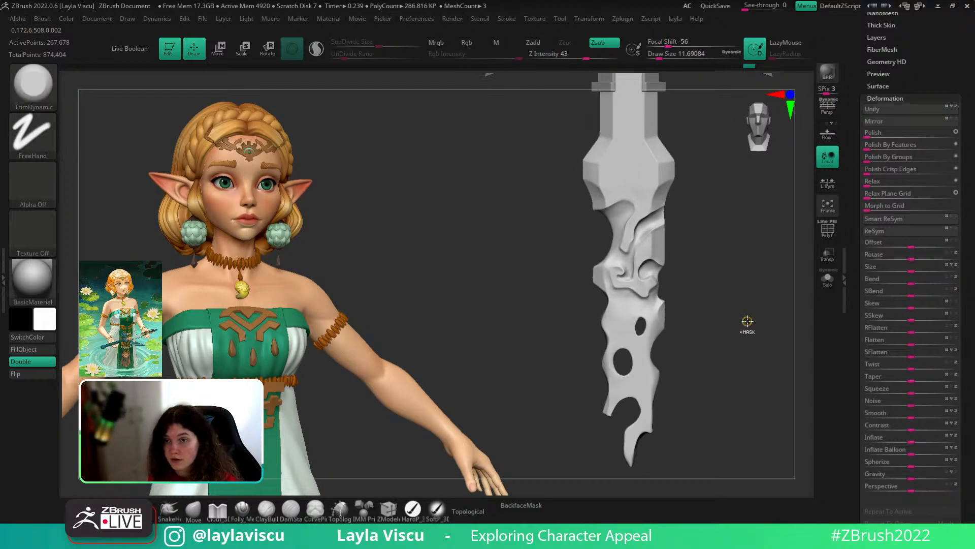
pyautogui.moveTo(747, 321)
pyautogui.mouseDown()
pyautogui.moveTo(740, 308)
pyautogui.moveTo(745, 341)
pyautogui.mouseUp()
pyautogui.moveTo(738, 280); pyautogui.dragTo(732, 338)
pyautogui.keyDown('alt'); pyautogui.moveTo(736, 264); pyautogui.dragTo(731, 310, button='right'); pyautogui.keyUp('alt')
pyautogui.keyDown('alt'); pyautogui.moveTo(736, 350); pyautogui.dragTo(727, 287, button='right'); pyautogui.keyUp('alt')
pyautogui.moveTo(680, 266)
pyautogui.keyDown('ctrl'); pyautogui.mouseDown(button='right')
pyautogui.moveTo(688, 318)
pyautogui.moveTo(679, 315)
pyautogui.moveTo(711, 295)
pyautogui.moveTo(711, 276)
pyautogui.moveTo(682, 326)
pyautogui.moveTo(719, 342)
pyautogui.moveTo(676, 307)
pyautogui.moveTo(670, 259)
pyautogui.moveTo(679, 245)
pyautogui.moveTo(699, 298)
pyautogui.moveTo(637, 313)
pyautogui.mouseUp(button='right'); pyautogui.keyUp('ctrl')
pyautogui.press('s')
pyautogui.moveTo(637, 314); pyautogui.dragTo(632, 314)
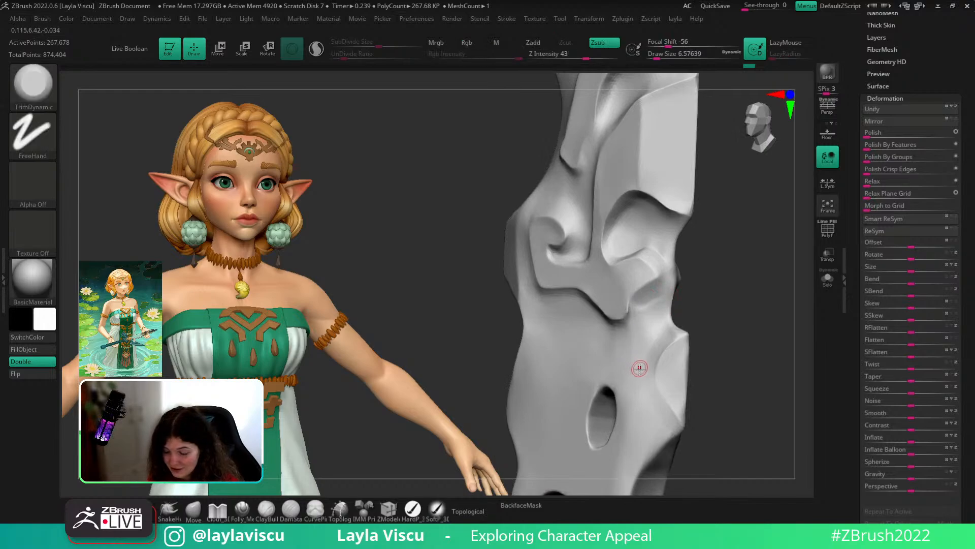
pyautogui.keyDown('shift'); pyautogui.moveTo(712, 291); pyautogui.dragTo(755, 288, button='right'); pyautogui.keyUp('shift')
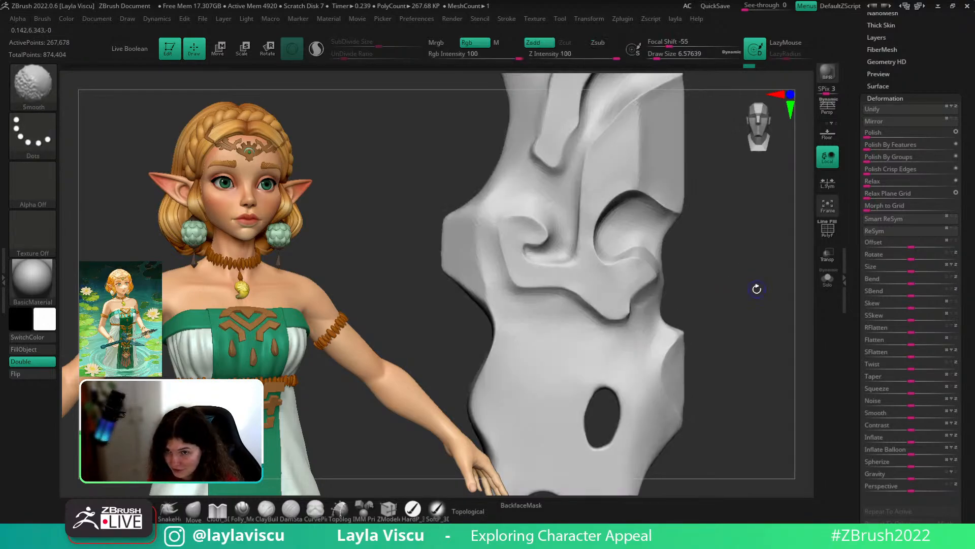
# - Choose the DamStandard brush and quick-save the project
pyautogui.keyDown('ctrl'); pyautogui.moveTo(758, 336); pyautogui.dragTo(735, 298, button='right'); pyautogui.keyUp('ctrl')
pyautogui.press('b')
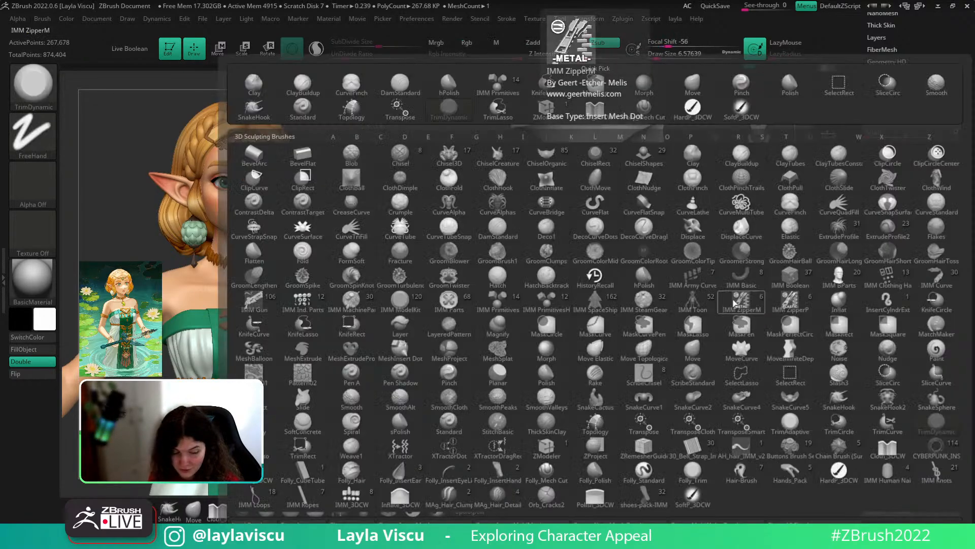
pyautogui.press('d')
pyautogui.press('s')
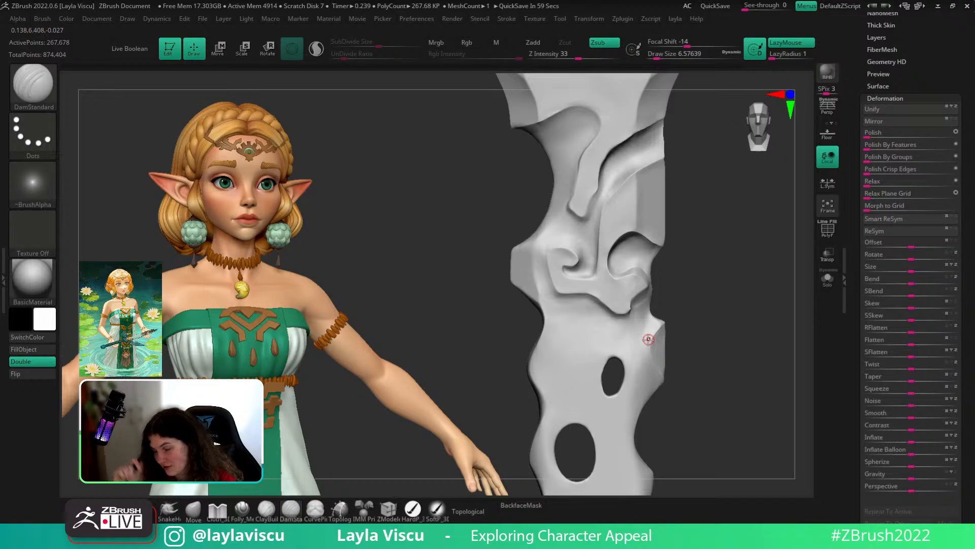
pyautogui.hotkey('ctrl', 's')
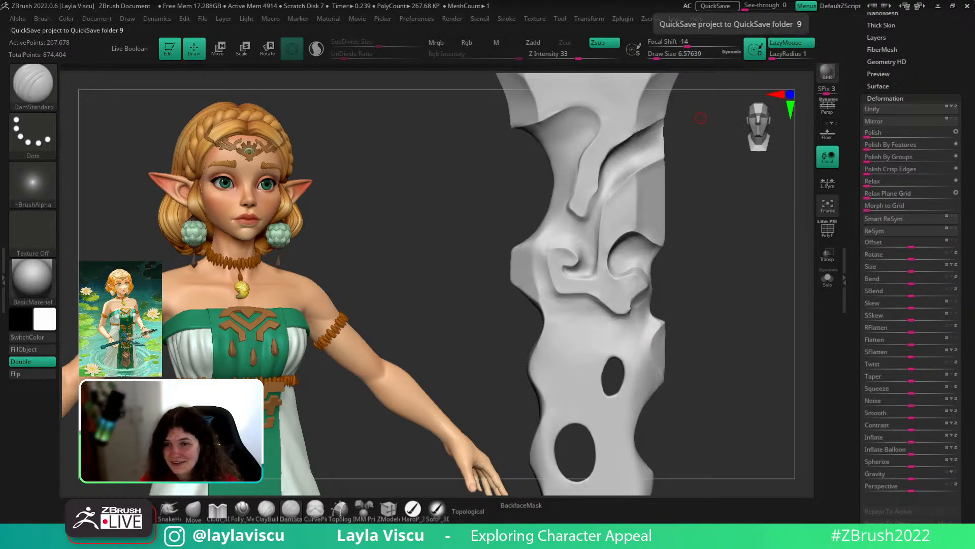
# - Choose the TrimDynamic brush and set its draw size to about 25, then 14, for the blade surface beside the scroll ornament's curl
pyautogui.keyDown('ctrl'); pyautogui.moveTo(725, 362); pyautogui.dragTo(637, 364, button='right'); pyautogui.keyUp('ctrl')
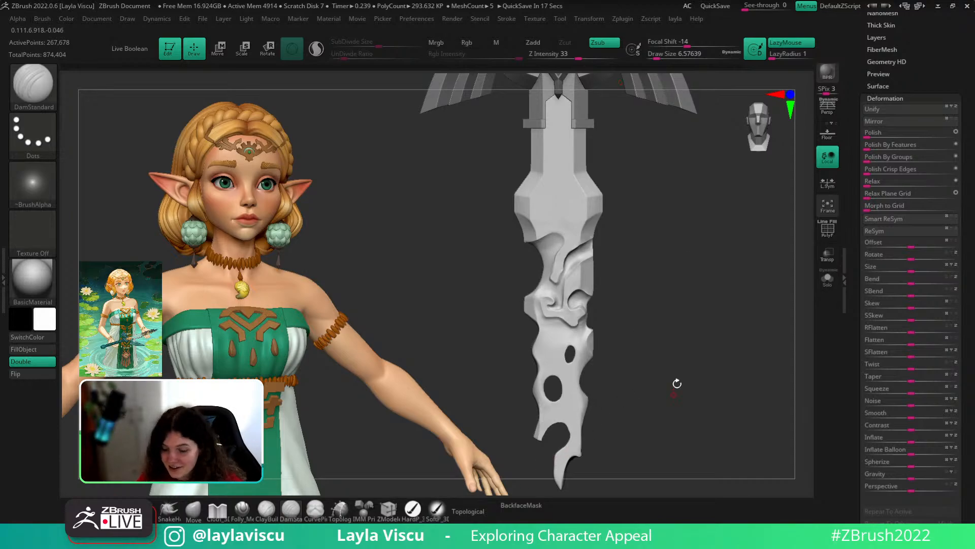
pyautogui.keyDown('ctrl'); pyautogui.moveTo(706, 366); pyautogui.dragTo(648, 359, button='right'); pyautogui.keyUp('ctrl')
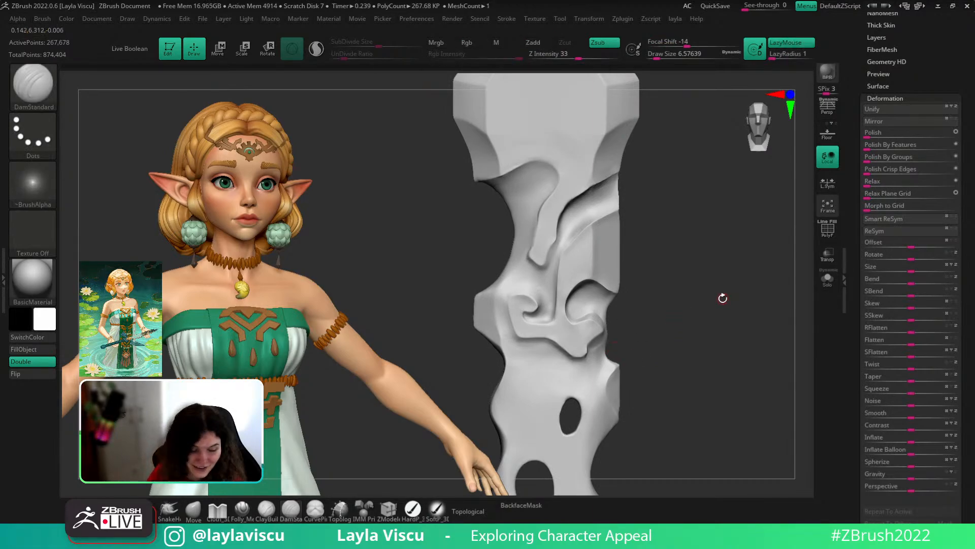
pyautogui.press('b')
pyautogui.press('t')
pyautogui.press('d')
pyautogui.press('s')
pyautogui.moveTo(508, 287); pyautogui.dragTo(515, 288)
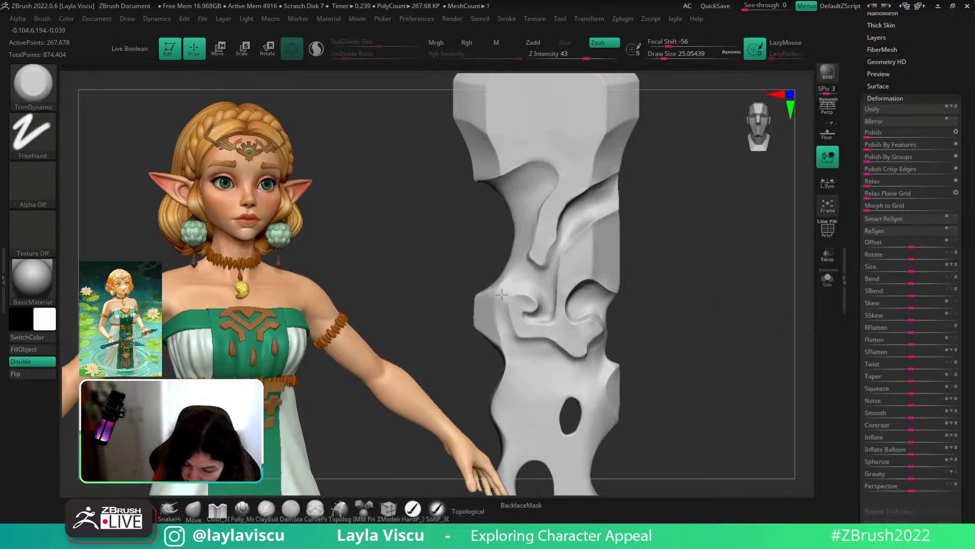
pyautogui.press('s')
pyautogui.moveTo(510, 333); pyautogui.dragTo(507, 334)
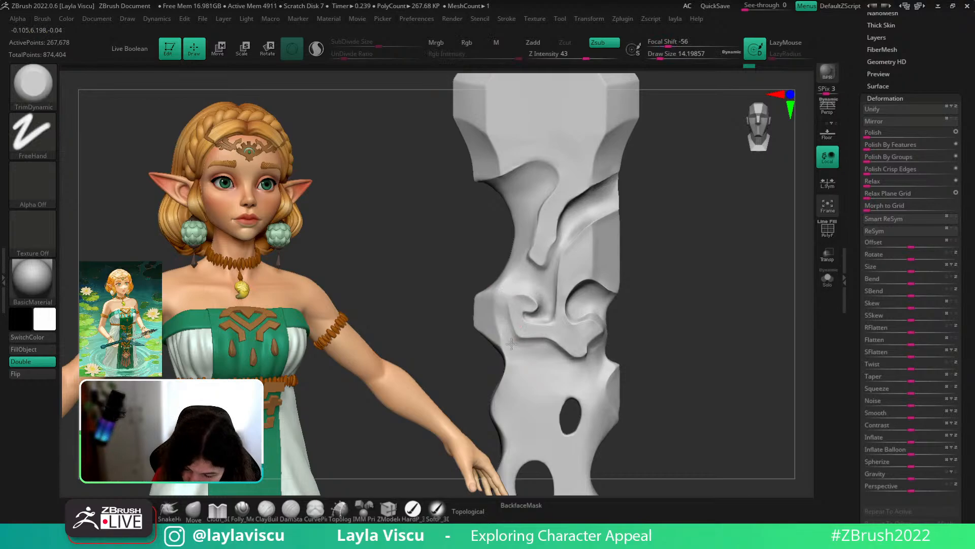
# - Add clay beside the scroll ornament's curl with the ClayBuildup brush, and smooth it and the surface between the carved scrolls
pyautogui.press('b')
pyautogui.press('c')
pyautogui.press('b')
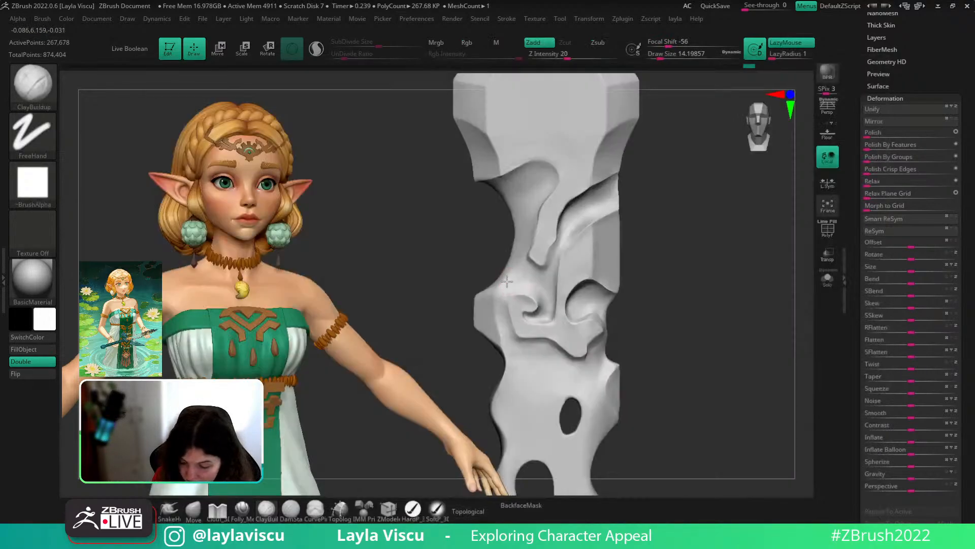
pyautogui.moveTo(506, 285); pyautogui.dragTo(515, 342)
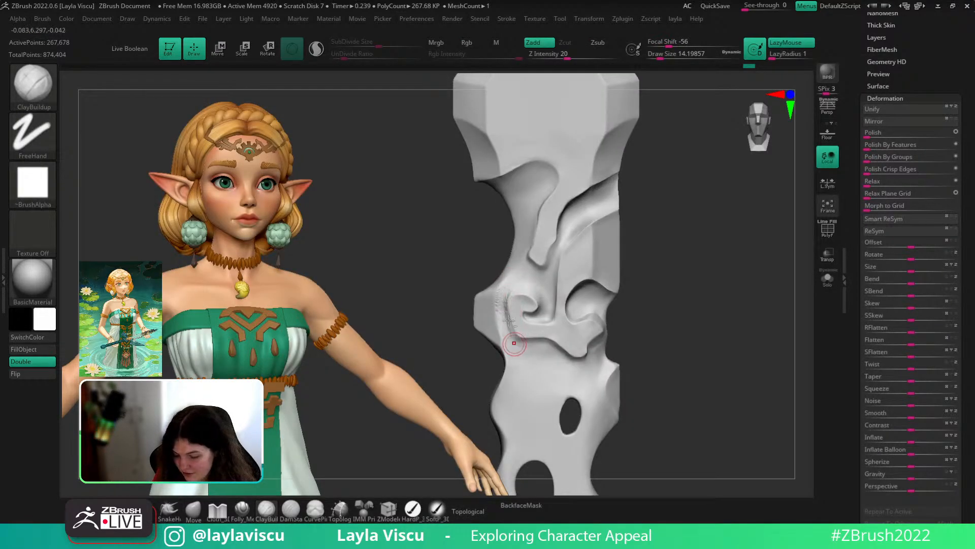
pyautogui.press('shift')
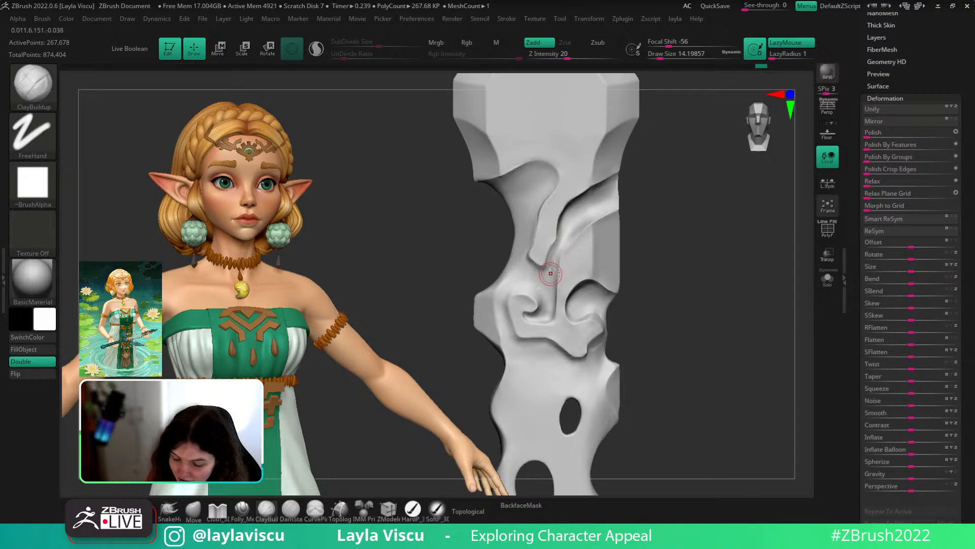
pyautogui.keyDown('shift'); pyautogui.moveTo(552, 268); pyautogui.dragTo(553, 292); pyautogui.keyUp('shift')
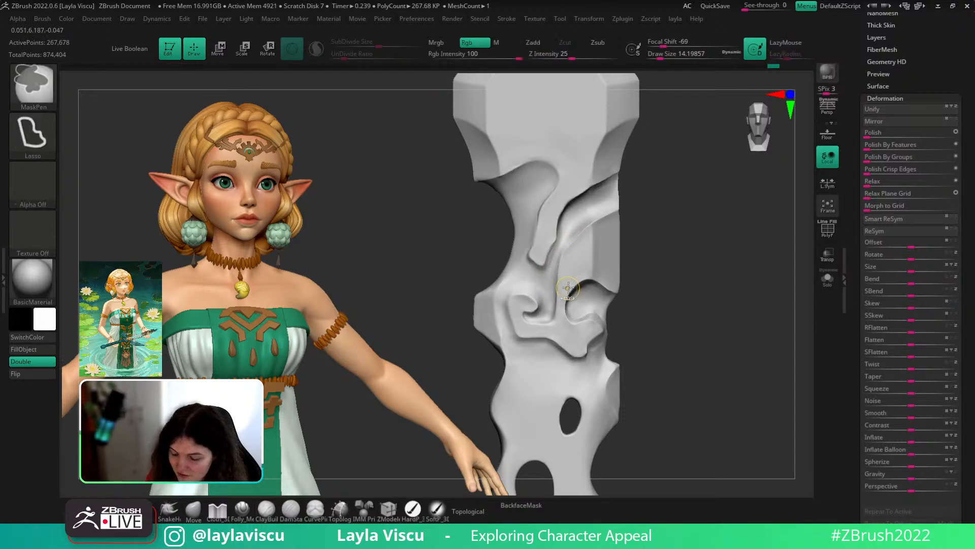
# - Choose the TrimDynamic brush and raise the draw size to about 27 for the carved section of the blade
pyautogui.moveTo(567, 286)
pyautogui.keyDown('ctrl'); pyautogui.mouseDown(button='right')
pyautogui.moveTo(627, 273)
pyautogui.moveTo(630, 301)
pyautogui.moveTo(601, 363)
pyautogui.moveTo(627, 387)
pyautogui.moveTo(593, 290)
pyautogui.mouseUp(button='right'); pyautogui.keyUp('ctrl')
pyautogui.press('b')
pyautogui.press('t')
pyautogui.press('d')
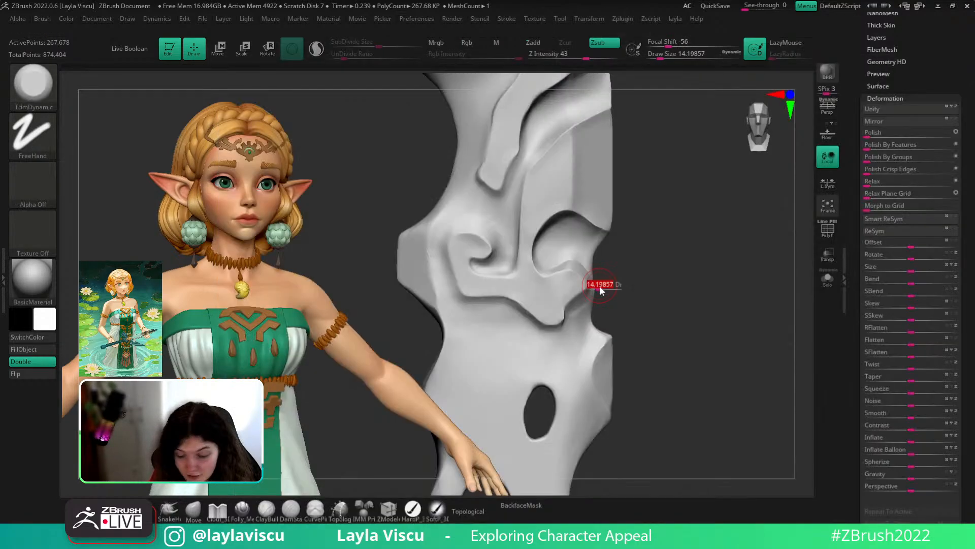
pyautogui.keyDown('ctrl'); pyautogui.moveTo(562, 292); pyautogui.dragTo(568, 170, button='right'); pyautogui.keyUp('ctrl')
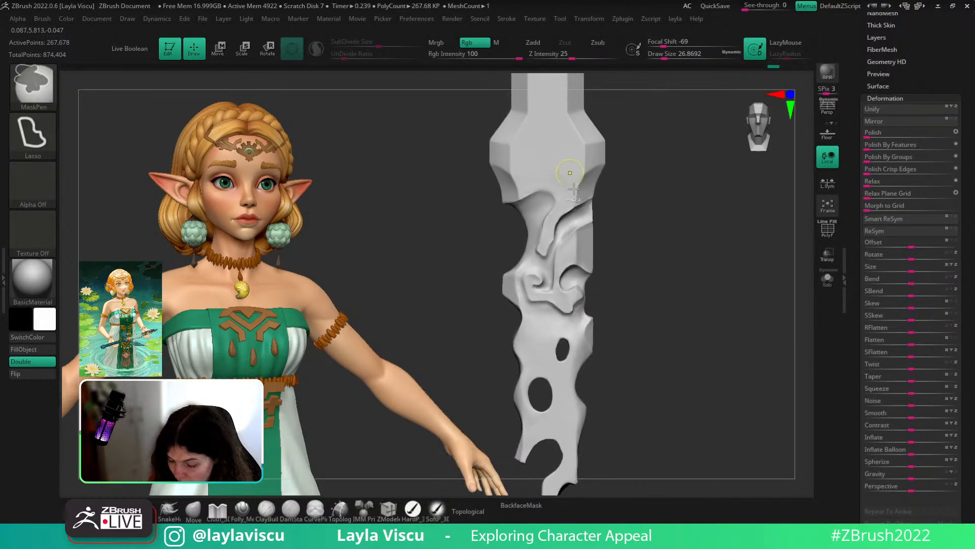
pyautogui.moveTo(604, 289)
pyautogui.keyDown('ctrl'); pyautogui.mouseDown(button='right')
pyautogui.moveTo(582, 244)
pyautogui.moveTo(592, 431)
pyautogui.mouseUp(button='right'); pyautogui.keyUp('ctrl')
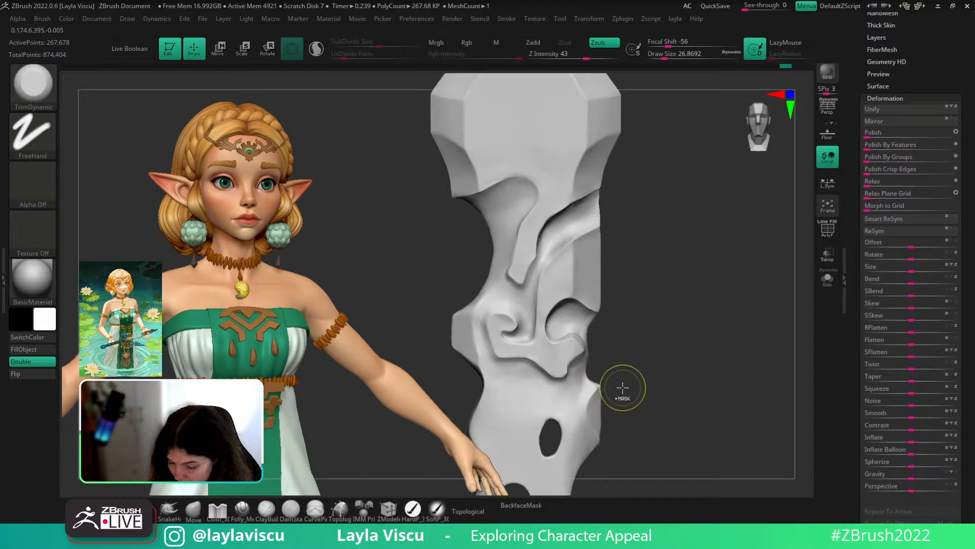
# - Examine the whole sword from hilt to tip and open the subtool list
pyautogui.moveTo(623, 388)
pyautogui.keyDown('ctrl'); pyautogui.mouseDown(button='right')
pyautogui.moveTo(629, 266)
pyautogui.moveTo(616, 283)
pyautogui.moveTo(724, 361)
pyautogui.moveTo(663, 245)
pyautogui.mouseUp(button='right'); pyautogui.keyUp('ctrl')
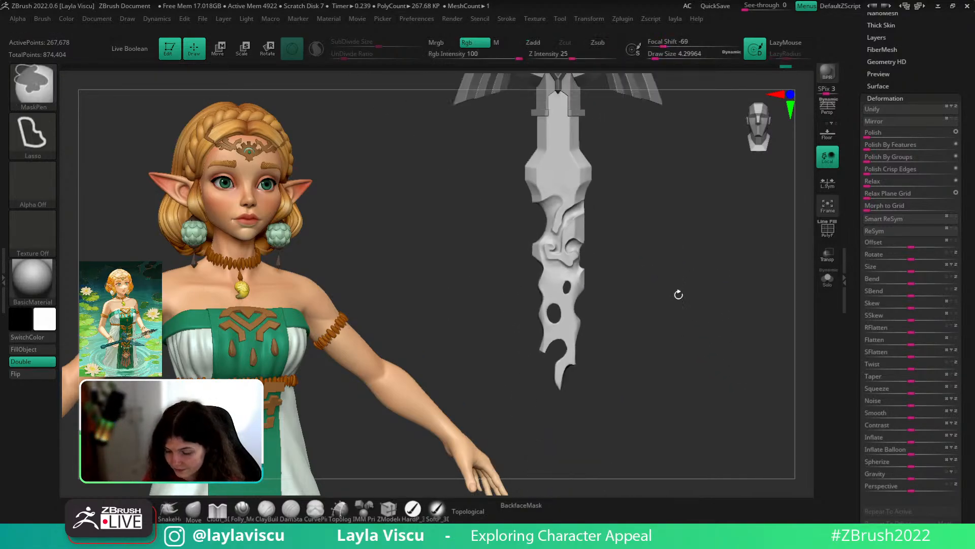
pyautogui.moveTo(679, 293)
pyautogui.keyDown('alt'); pyautogui.mouseDown(button='right')
pyautogui.moveTo(740, 367)
pyautogui.moveTo(713, 310)
pyautogui.mouseUp(button='right'); pyautogui.keyUp('alt')
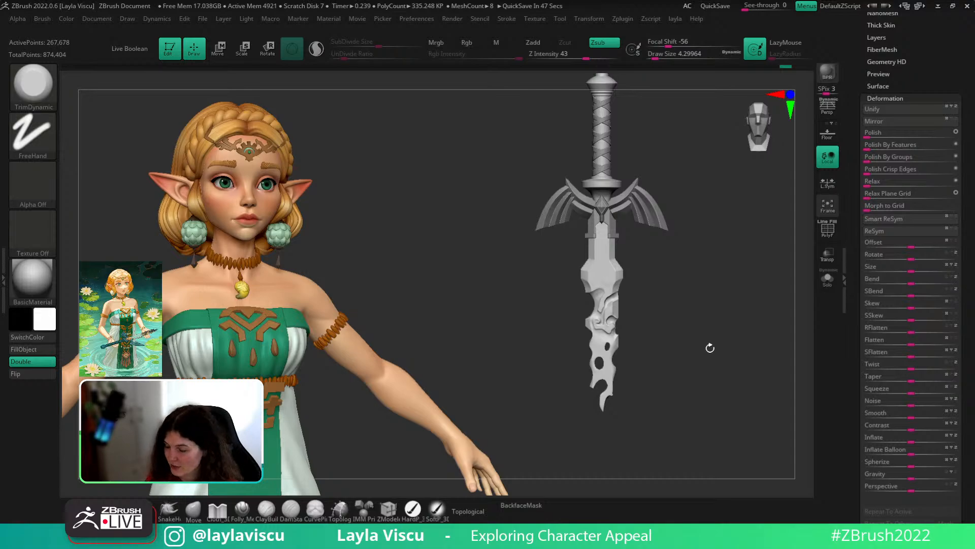
pyautogui.moveTo(889, 69); pyautogui.dragTo(899, 120)
pyautogui.click(892, 93)
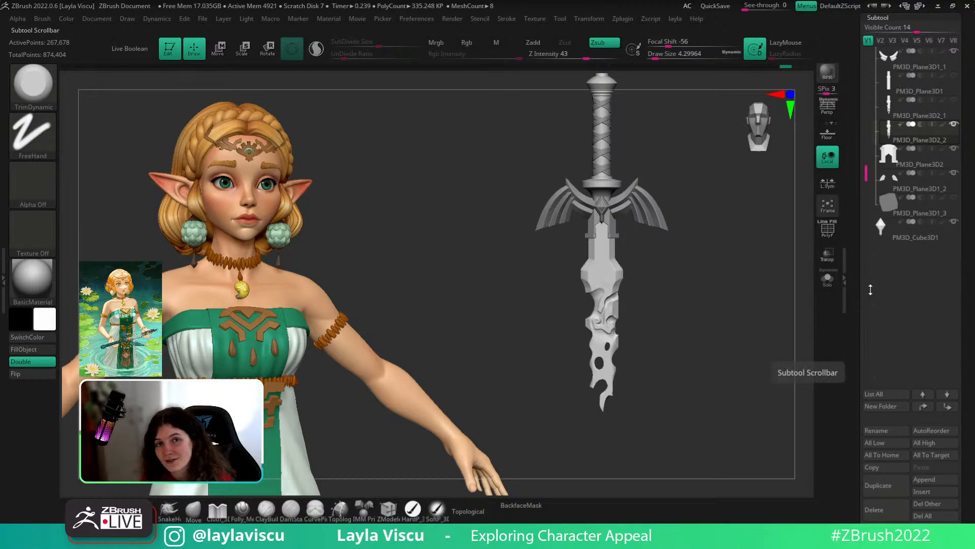
# - Choose the TrimDynamic brush at a draw size of about 16 and start trimming the upper rim of the blade's larger oval hole
pyautogui.moveTo(736, 351)
pyautogui.mouseDown()
pyautogui.moveTo(753, 349)
pyautogui.moveTo(747, 344)
pyautogui.mouseUp()
pyautogui.press('shift')
pyautogui.moveTo(650, 384)
pyautogui.keyDown('ctrl'); pyautogui.mouseDown(button='right')
pyautogui.moveTo(643, 432)
pyautogui.moveTo(666, 471)
pyautogui.mouseUp(button='right'); pyautogui.keyUp('ctrl')
pyautogui.moveTo(689, 402)
pyautogui.keyDown('alt'); pyautogui.mouseDown(button='right')
pyautogui.moveTo(701, 396)
pyautogui.moveTo(703, 373)
pyautogui.mouseUp(button='right'); pyautogui.keyUp('alt')
pyautogui.moveTo(645, 315)
pyautogui.keyDown('ctrl'); pyautogui.mouseDown(button='right')
pyautogui.moveTo(660, 337)
pyautogui.moveTo(703, 317)
pyautogui.mouseUp(button='right'); pyautogui.keyUp('ctrl')
pyautogui.press('s')
pyautogui.moveTo(645, 343); pyautogui.dragTo(650, 340)
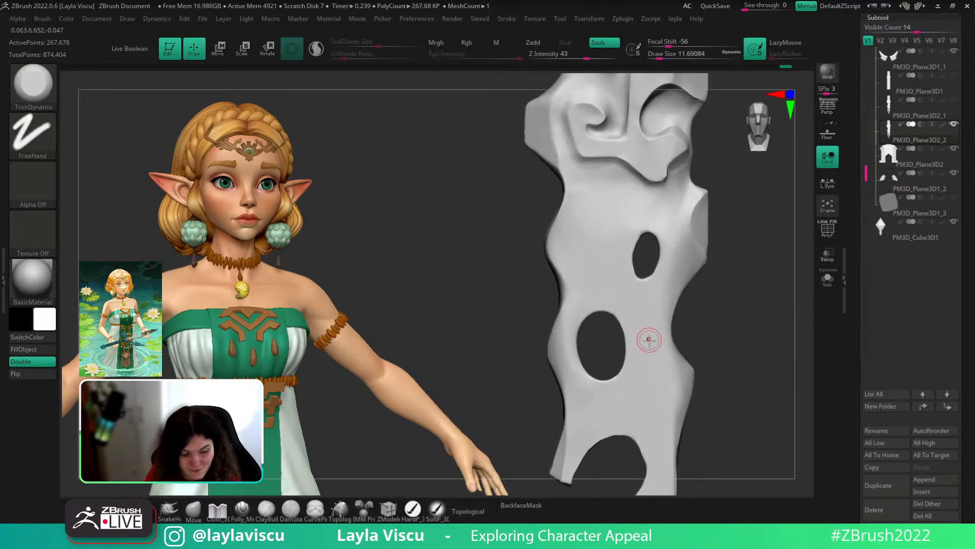
pyautogui.press('b')
pyautogui.press('t')
pyautogui.press('d')
pyautogui.moveTo(692, 304); pyautogui.dragTo(718, 307)
pyautogui.press('s')
pyautogui.moveTo(626, 354); pyautogui.dragTo(620, 314)
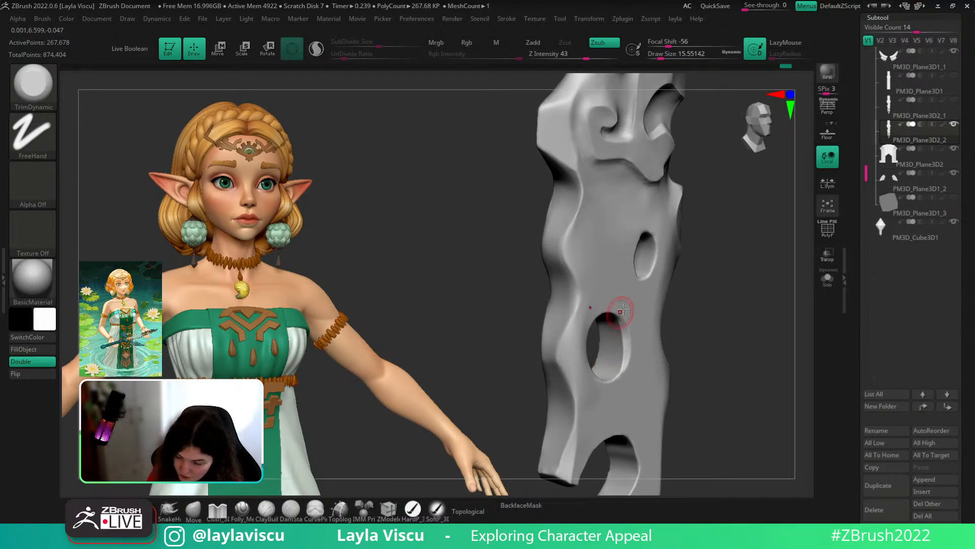
# - Trim a bevel along the lower edge of the larger oval hole
pyautogui.keyDown('ctrl'); pyautogui.moveTo(689, 333); pyautogui.dragTo(687, 292, button='right'); pyautogui.keyUp('ctrl')
pyautogui.moveTo(691, 302)
pyautogui.mouseDown()
pyautogui.moveTo(785, 315)
pyautogui.moveTo(721, 303)
pyautogui.moveTo(733, 304)
pyautogui.mouseUp()
pyautogui.keyDown('ctrl'); pyautogui.moveTo(684, 320); pyautogui.dragTo(654, 376, button='right'); pyautogui.keyUp('ctrl')
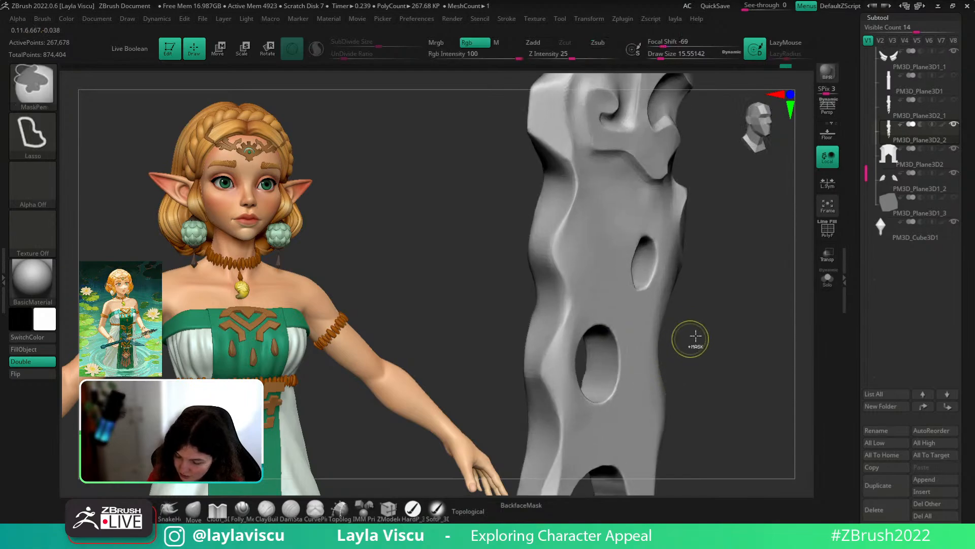
pyautogui.moveTo(693, 337); pyautogui.dragTo(690, 379)
pyautogui.moveTo(618, 391); pyautogui.dragTo(620, 376)
pyautogui.moveTo(670, 331)
pyautogui.mouseDown()
pyautogui.moveTo(708, 244)
pyautogui.moveTo(593, 341)
pyautogui.mouseUp()
pyautogui.moveTo(734, 374)
pyautogui.mouseDown()
pyautogui.moveTo(688, 344)
pyautogui.moveTo(725, 416)
pyautogui.moveTo(694, 457)
pyautogui.moveTo(563, 408)
pyautogui.mouseUp()
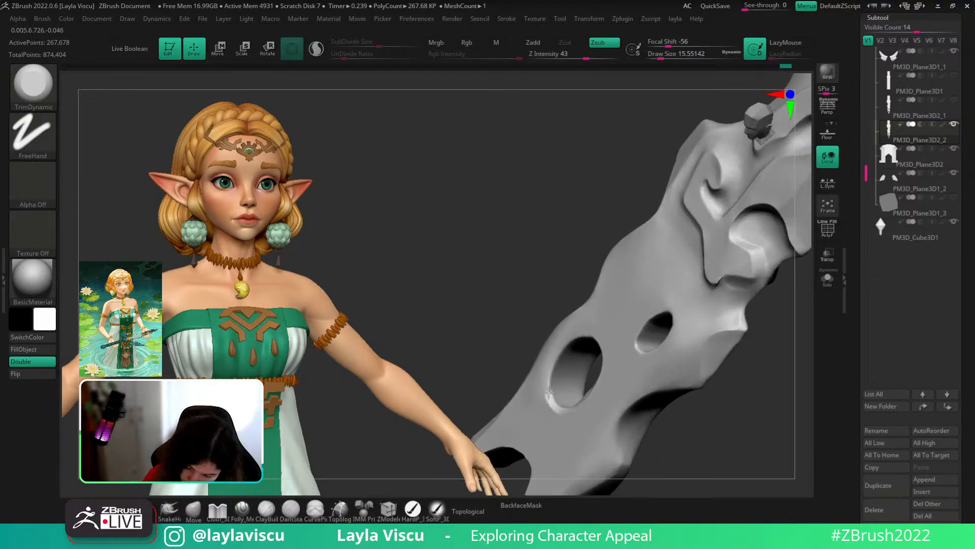
# - Trim the upper and side rims of the larger oval hole from several viewing angles
pyautogui.moveTo(557, 292)
pyautogui.mouseDown()
pyautogui.moveTo(588, 280)
pyautogui.moveTo(575, 343)
pyautogui.mouseUp()
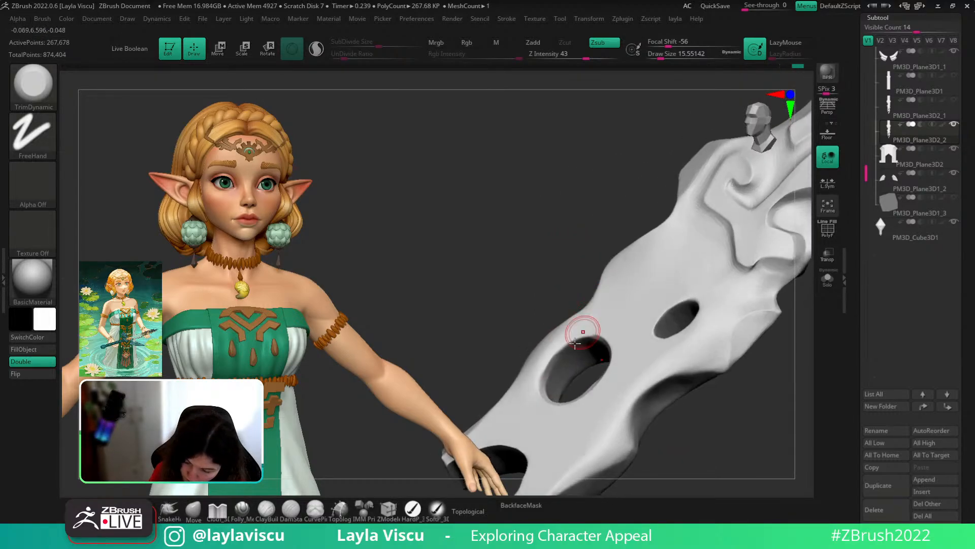
pyautogui.moveTo(550, 296); pyautogui.dragTo(588, 331)
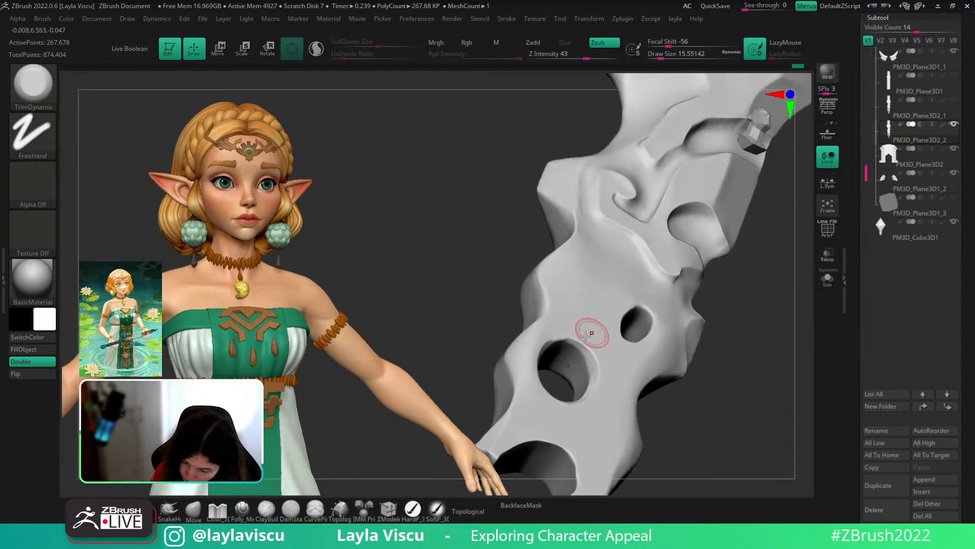
pyautogui.moveTo(716, 357)
pyautogui.mouseDown()
pyautogui.moveTo(559, 349)
pyautogui.moveTo(620, 349)
pyautogui.moveTo(547, 339)
pyautogui.mouseUp()
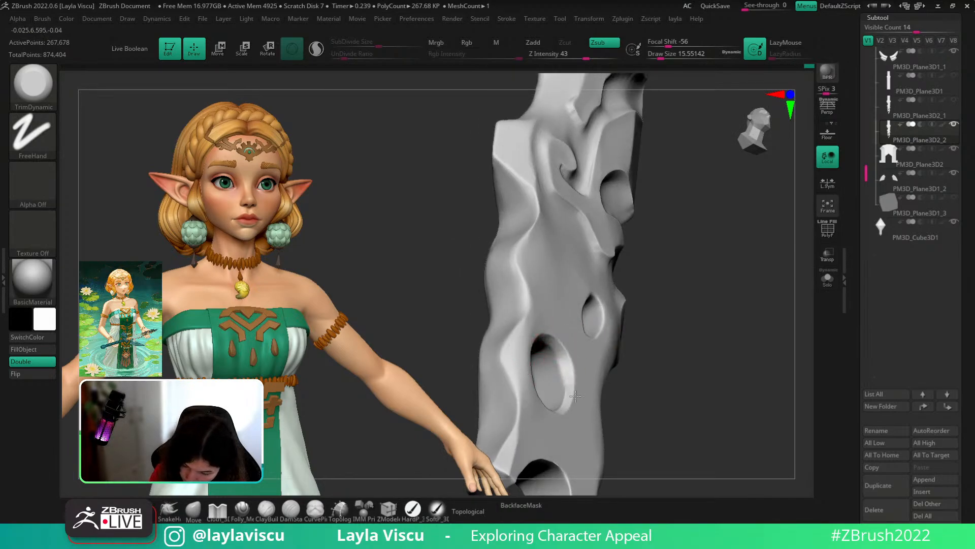
pyautogui.moveTo(576, 396); pyautogui.dragTo(600, 294)
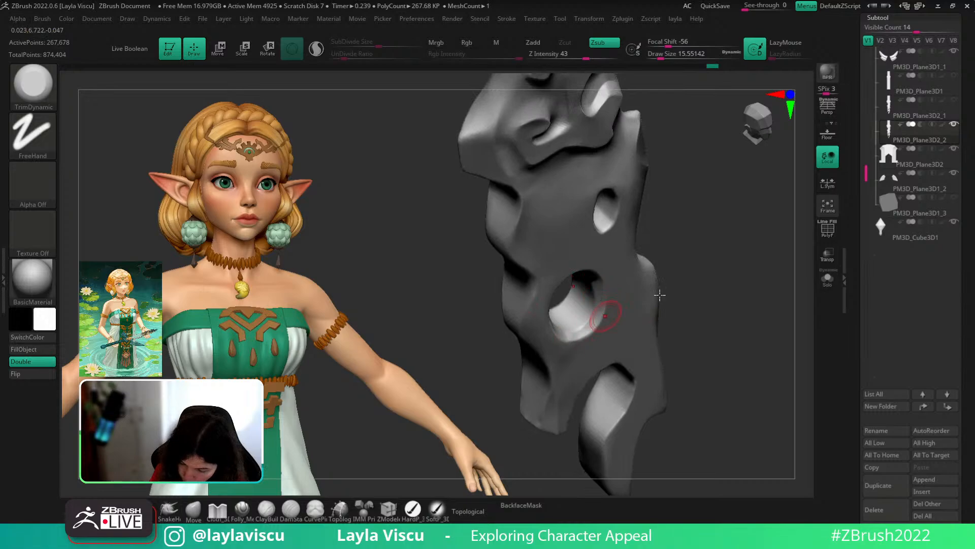
pyautogui.moveTo(660, 295); pyautogui.dragTo(596, 323)
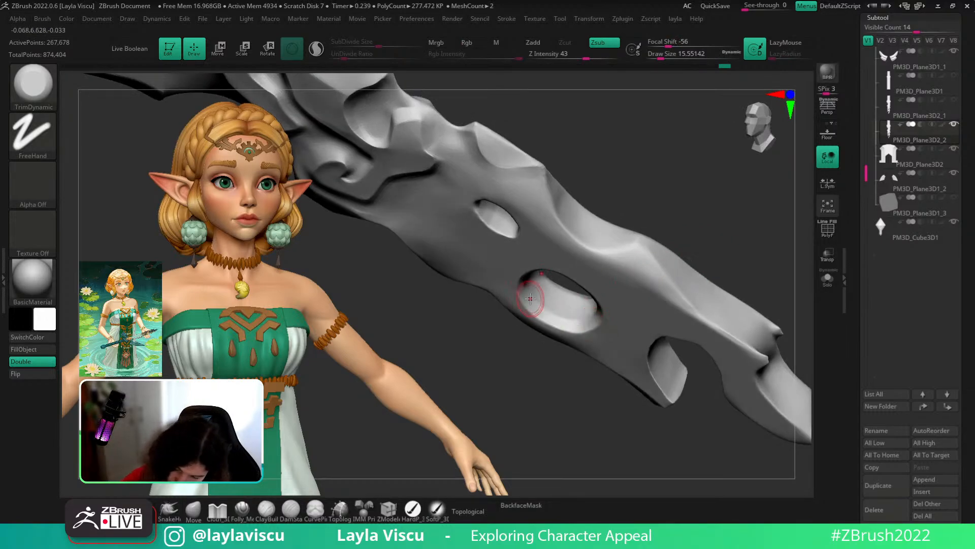
pyautogui.moveTo(582, 372); pyautogui.dragTo(708, 304)
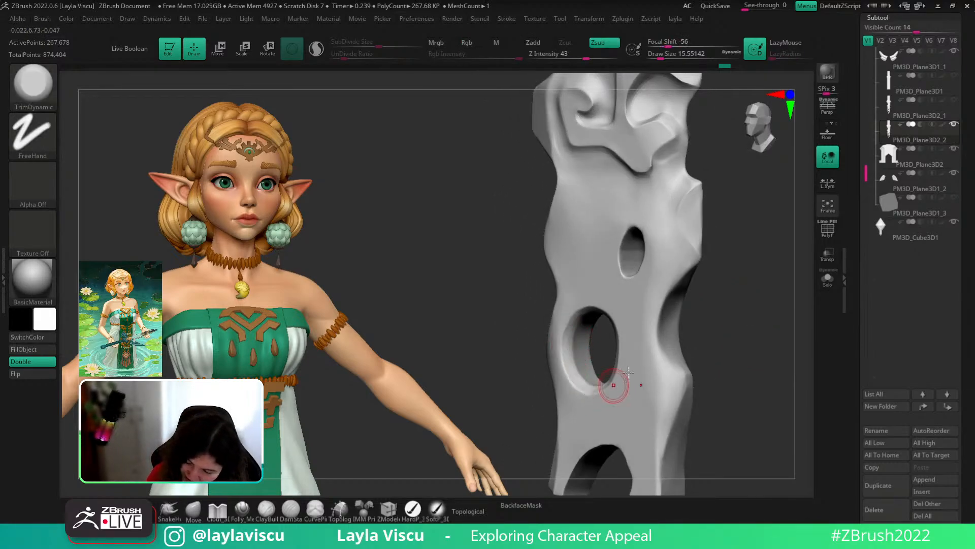
# - Even out the bevel all around the larger oval hole with further trims at its lower and upper edges
pyautogui.moveTo(616, 387); pyautogui.dragTo(658, 364)
pyautogui.moveTo(588, 388); pyautogui.dragTo(618, 379)
pyautogui.moveTo(730, 314); pyautogui.dragTo(780, 315)
pyautogui.moveTo(595, 390)
pyautogui.mouseDown()
pyautogui.moveTo(609, 380)
pyautogui.moveTo(619, 330)
pyautogui.mouseUp()
pyautogui.moveTo(696, 305); pyautogui.dragTo(645, 274)
pyautogui.moveTo(622, 367)
pyautogui.mouseDown()
pyautogui.moveTo(629, 325)
pyautogui.moveTo(607, 320)
pyautogui.moveTo(635, 333)
pyautogui.moveTo(586, 332)
pyautogui.mouseUp()
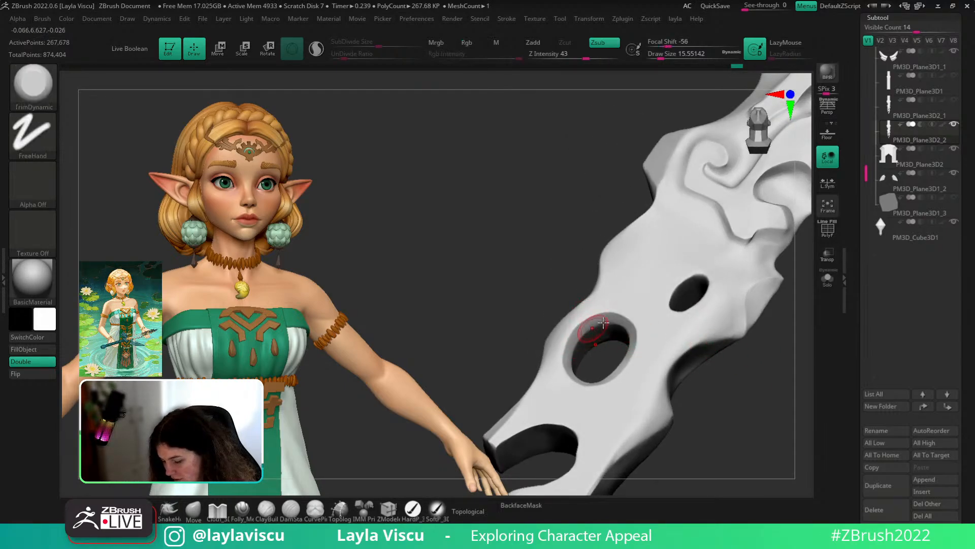
# - Try trimming the smaller oval hole's rim at a draw size of about 12 and undo the last two strokes
pyautogui.moveTo(760, 409)
pyautogui.mouseDown(button='right')
pyautogui.moveTo(762, 425)
pyautogui.moveTo(746, 401)
pyautogui.mouseUp(button='right')
pyautogui.moveTo(747, 402)
pyautogui.keyDown('ctrl'); pyautogui.mouseDown(button='right')
pyautogui.moveTo(722, 320)
pyautogui.moveTo(699, 329)
pyautogui.moveTo(665, 319)
pyautogui.mouseUp(button='right'); pyautogui.keyUp('ctrl')
pyautogui.keyDown('ctrl'); pyautogui.moveTo(607, 307); pyautogui.dragTo(591, 325, button='right'); pyautogui.keyUp('ctrl')
pyautogui.moveTo(590, 329)
pyautogui.mouseDown()
pyautogui.moveTo(584, 280)
pyautogui.moveTo(597, 247)
pyautogui.moveTo(584, 278)
pyautogui.moveTo(584, 327)
pyautogui.moveTo(582, 294)
pyautogui.mouseUp()
pyautogui.hotkey('ctrl', 'z')
pyautogui.hotkey('ctrl', 'z')
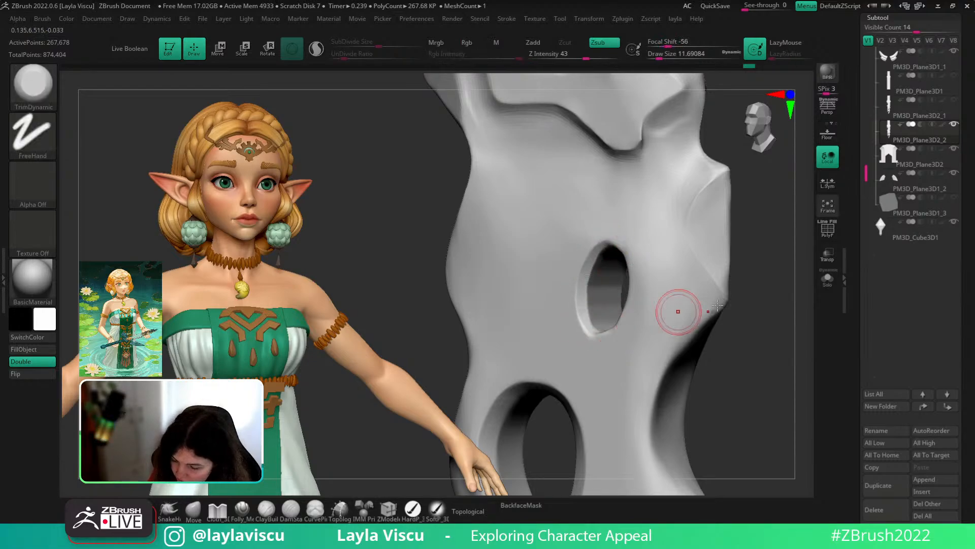
# - Try trimming the side and lower rims of the smaller oval hole from different angles, undoing the unwanted strokes
pyautogui.moveTo(679, 311)
pyautogui.mouseDown(button='right')
pyautogui.moveTo(743, 303)
pyautogui.moveTo(711, 341)
pyautogui.mouseUp(button='right')
pyautogui.moveTo(602, 314); pyautogui.dragTo(618, 315)
pyautogui.hotkey('ctrl', 'z')
pyautogui.moveTo(640, 278)
pyautogui.mouseDown(button='right')
pyautogui.moveTo(769, 227)
pyautogui.moveTo(638, 293)
pyautogui.mouseUp(button='right')
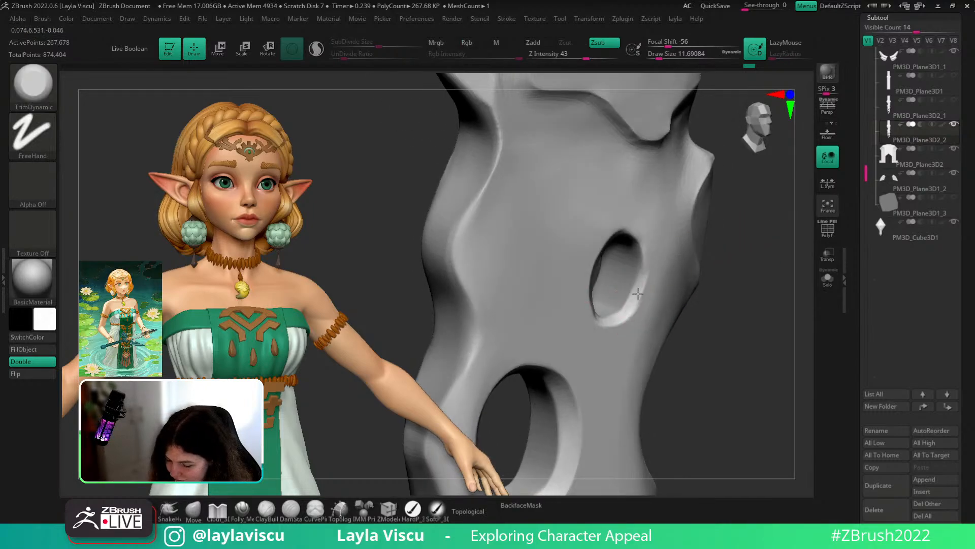
pyautogui.moveTo(743, 234); pyautogui.dragTo(647, 268, button='right')
pyautogui.moveTo(743, 249)
pyautogui.mouseDown()
pyautogui.moveTo(711, 270)
pyautogui.moveTo(764, 309)
pyautogui.moveTo(630, 292)
pyautogui.mouseUp()
pyautogui.hotkey('ctrl', 'z')
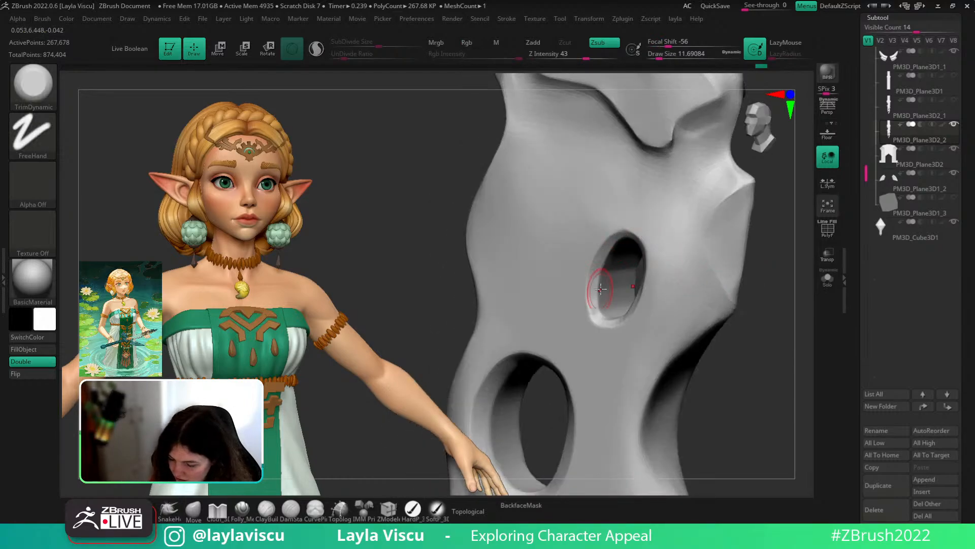
# - Trim and smooth the rim of the smaller oval hole while viewing the blade from below and from the front
pyautogui.moveTo(753, 358); pyautogui.dragTo(736, 404)
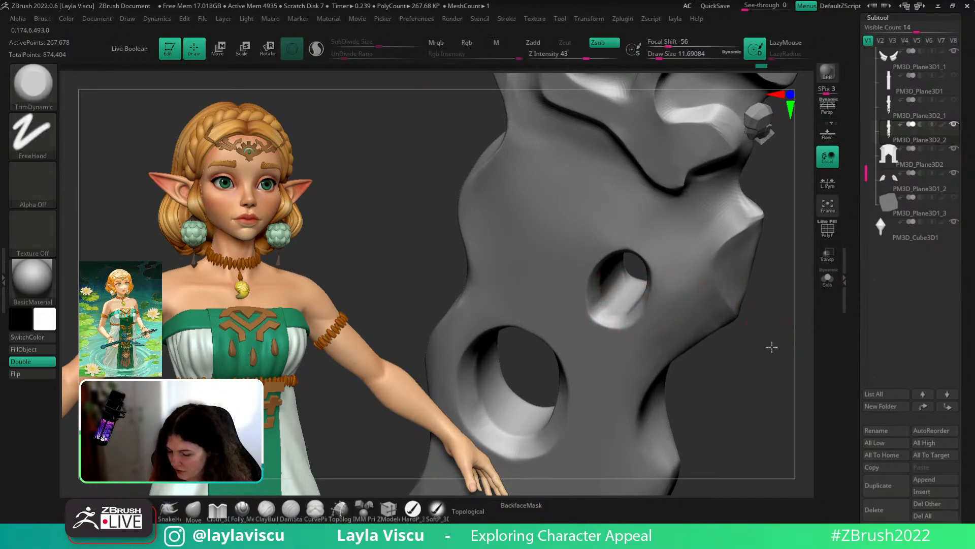
pyautogui.moveTo(772, 344); pyautogui.dragTo(611, 306)
pyautogui.moveTo(732, 285); pyautogui.dragTo(746, 272)
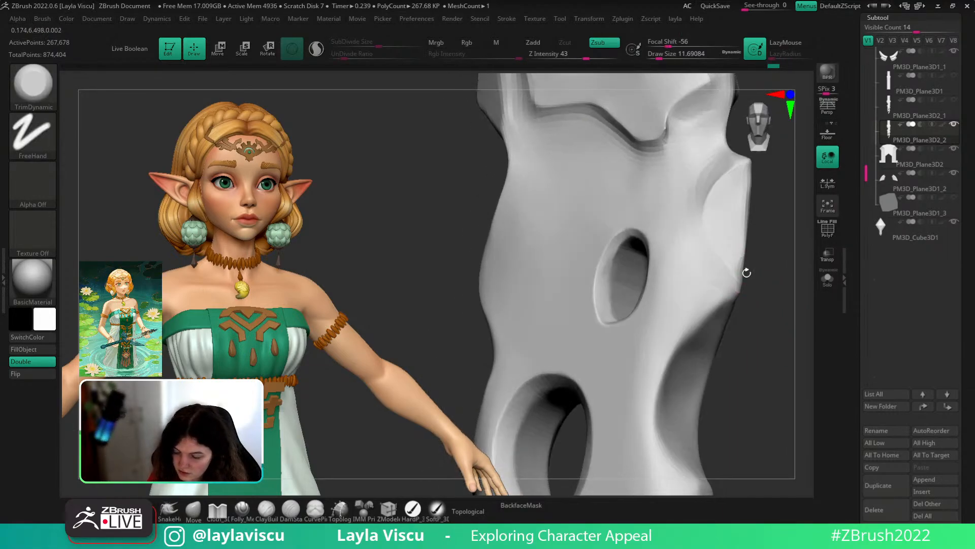
pyautogui.moveTo(754, 356)
pyautogui.keyDown('shift'); pyautogui.mouseDown()
pyautogui.moveTo(782, 372)
pyautogui.moveTo(732, 283)
pyautogui.moveTo(760, 313)
pyautogui.moveTo(639, 275)
pyautogui.mouseUp(); pyautogui.keyUp('shift')
pyautogui.keyDown('shift'); pyautogui.moveTo(737, 305); pyautogui.dragTo(727, 334); pyautogui.keyUp('shift')
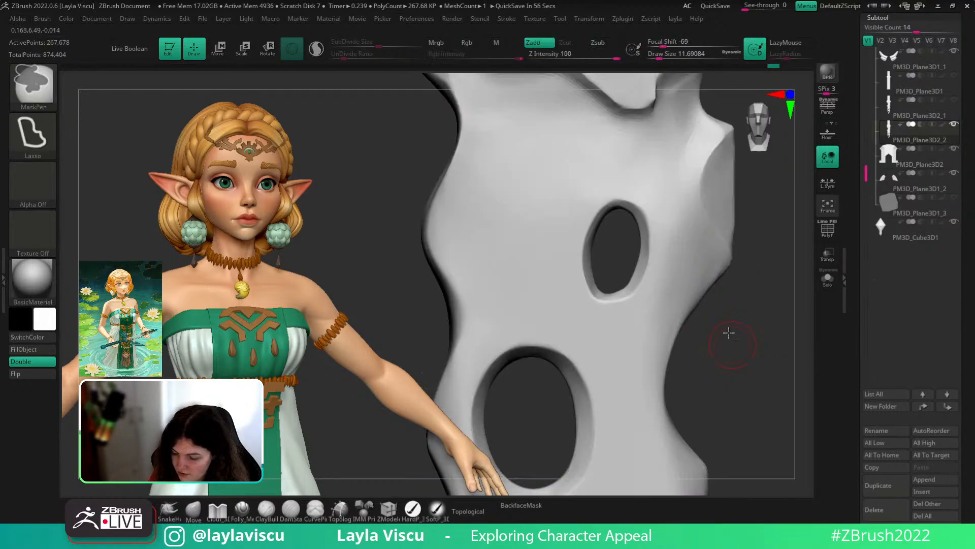
# - Trim the lower rim of the smaller oval hole, adjusting the draw size to about 18 and down to about 13
pyautogui.keyDown('ctrl'); pyautogui.moveTo(727, 333); pyautogui.dragTo(695, 311, button='right'); pyautogui.keyUp('ctrl')
pyautogui.keyDown('ctrl'); pyautogui.moveTo(695, 359); pyautogui.dragTo(697, 283, button='right'); pyautogui.keyUp('ctrl')
pyautogui.keyDown('ctrl'); pyautogui.moveTo(625, 277); pyautogui.dragTo(667, 361, button='right'); pyautogui.keyUp('ctrl')
pyautogui.press('s')
pyautogui.moveTo(647, 283); pyautogui.dragTo(650, 283)
pyautogui.moveTo(706, 304); pyautogui.dragTo(731, 312)
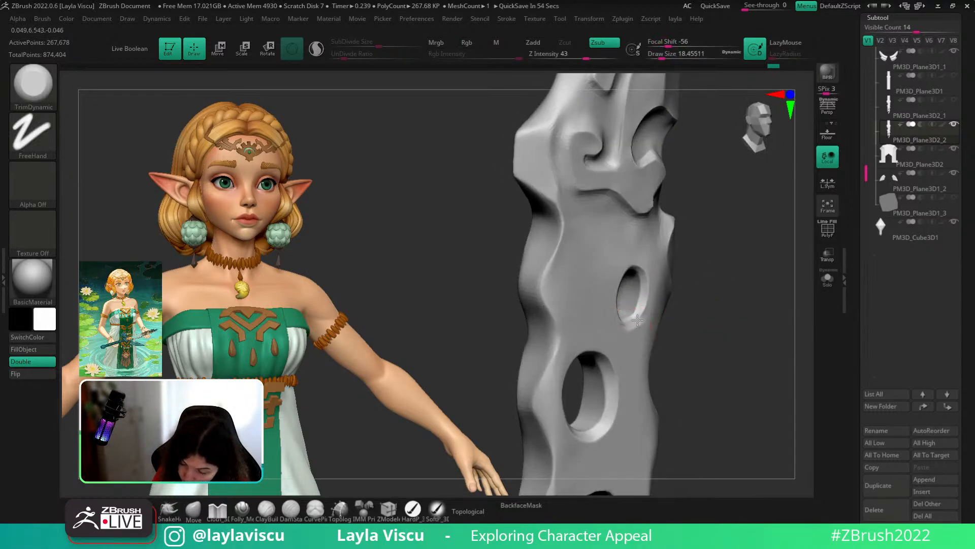
pyautogui.press('s')
pyautogui.moveTo(637, 319); pyautogui.dragTo(634, 321)
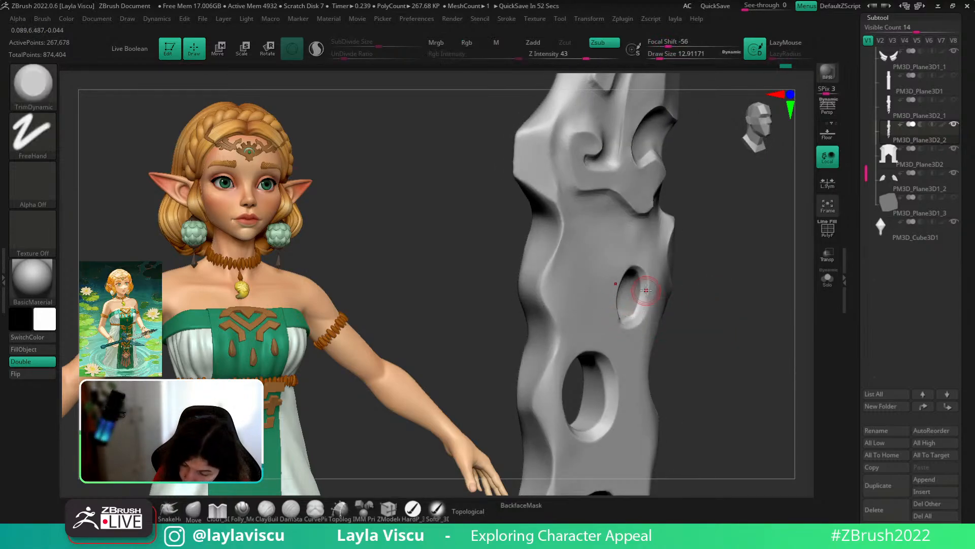
# - Even out the bevel around the smaller oval hole with trims at its side and upper edges
pyautogui.moveTo(638, 323); pyautogui.dragTo(656, 311, button='right')
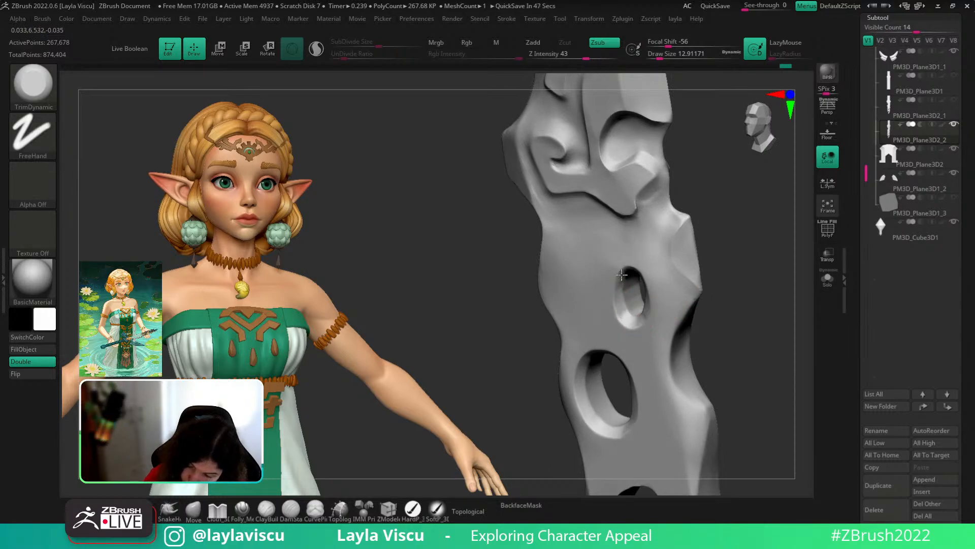
pyautogui.keyDown('shift'); pyautogui.moveTo(683, 269); pyautogui.dragTo(606, 333, button='right'); pyautogui.keyUp('shift')
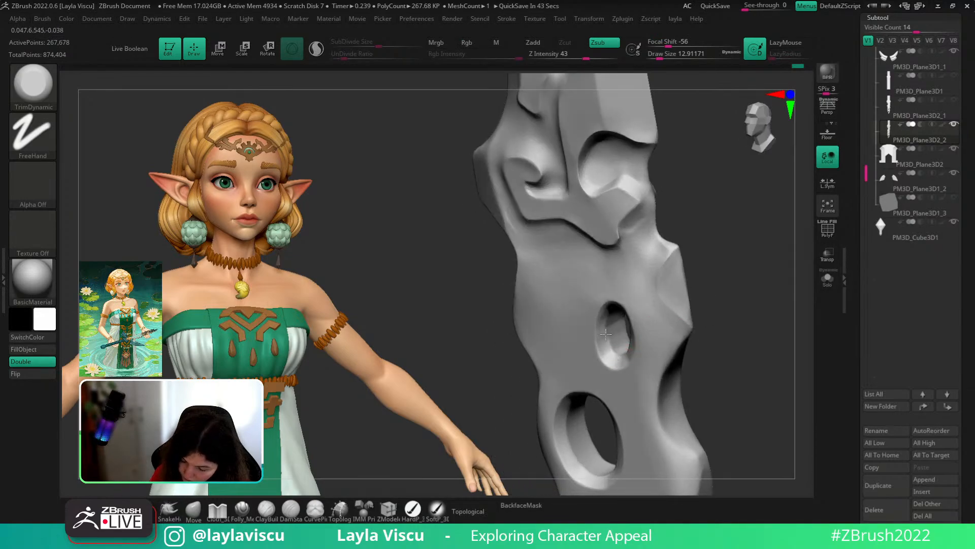
pyautogui.moveTo(705, 305); pyautogui.dragTo(624, 310, button='right')
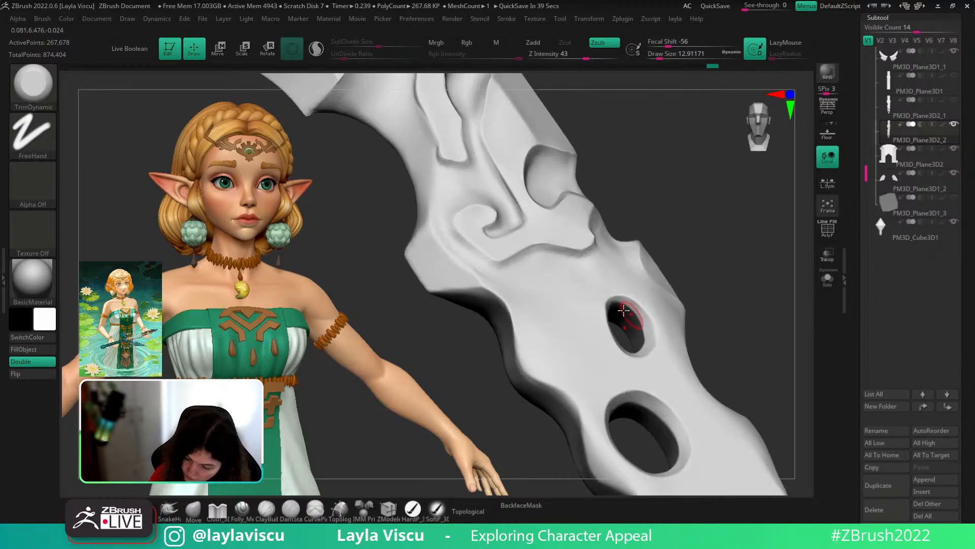
pyautogui.keyDown('shift'); pyautogui.moveTo(665, 344); pyautogui.dragTo(699, 237, button='right'); pyautogui.keyUp('shift')
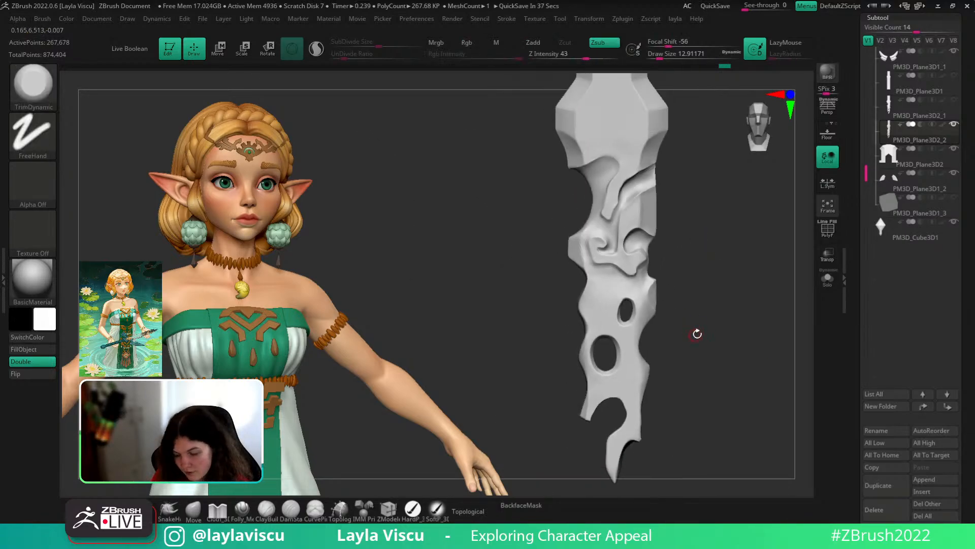
# - Set the draw size to about 25, try trimming the side-edge notch beside the larger oval hole, and undo the stroke
pyautogui.keyDown('alt'); pyautogui.moveTo(697, 333); pyautogui.dragTo(739, 313, button='right'); pyautogui.keyUp('alt')
pyautogui.keyDown('ctrl'); pyautogui.moveTo(740, 313); pyautogui.dragTo(725, 298, button='right'); pyautogui.keyUp('ctrl')
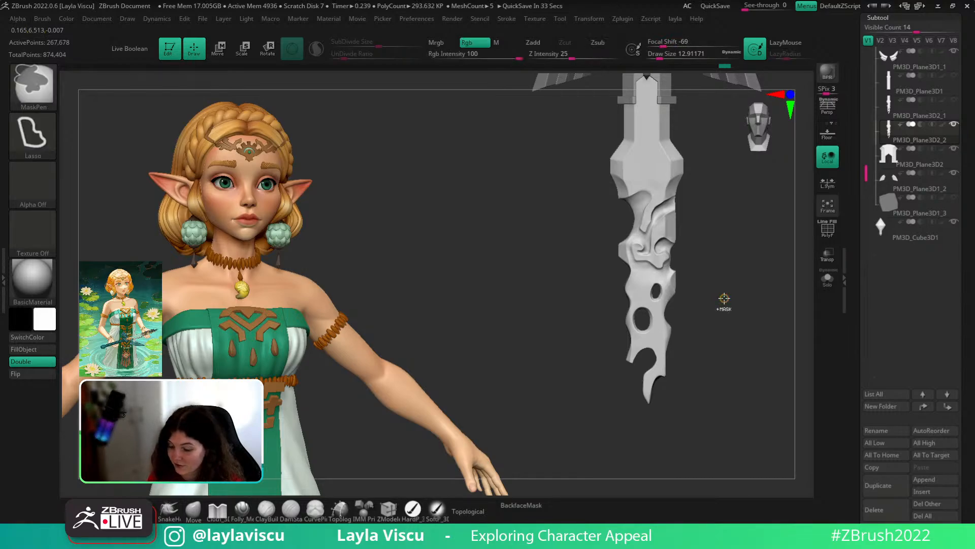
pyautogui.moveTo(725, 331)
pyautogui.mouseDown(button='right')
pyautogui.moveTo(718, 383)
pyautogui.moveTo(728, 355)
pyautogui.moveTo(757, 458)
pyautogui.moveTo(738, 322)
pyautogui.moveTo(730, 366)
pyautogui.mouseUp(button='right')
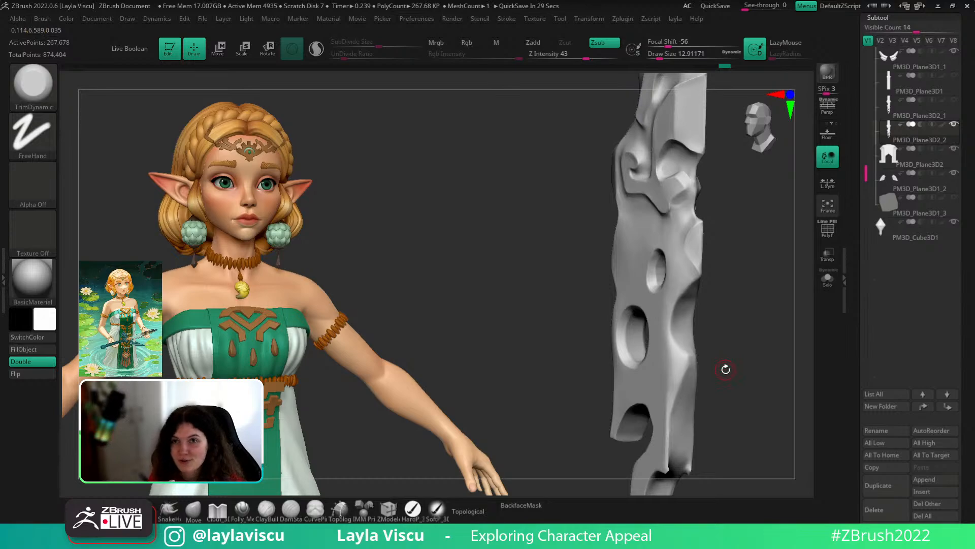
pyautogui.press('s')
pyautogui.moveTo(687, 332); pyautogui.dragTo(684, 333)
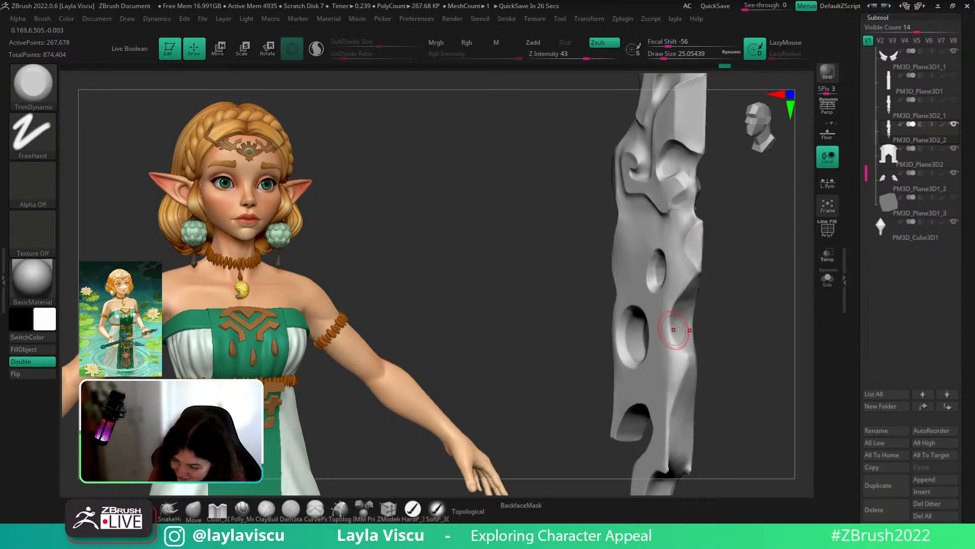
pyautogui.moveTo(680, 324); pyautogui.dragTo(691, 293)
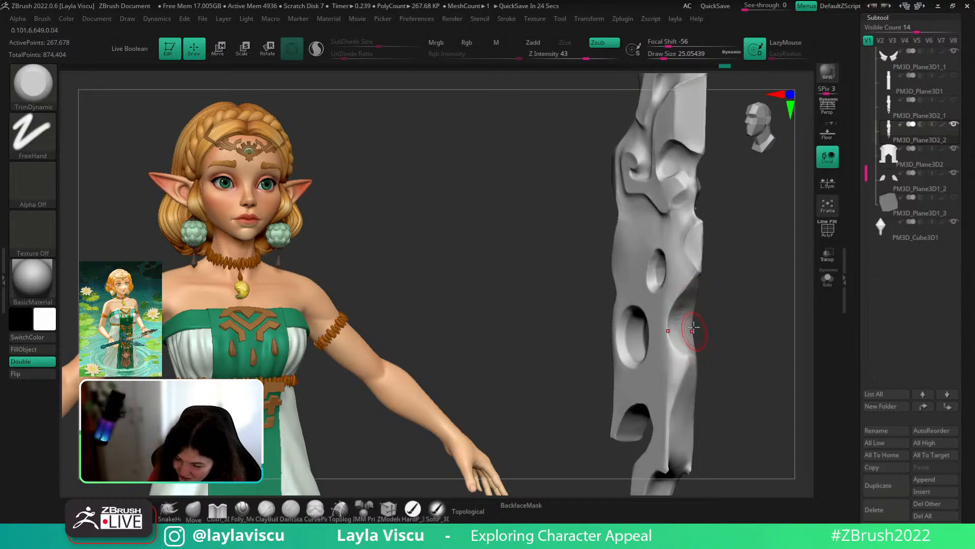
pyautogui.hotkey('ctrl', 'z')
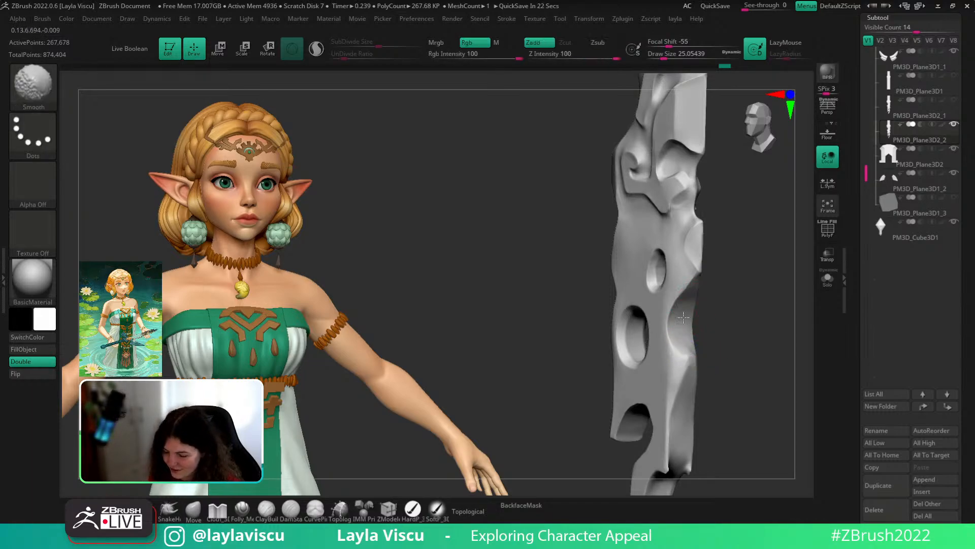
# - Trim and smooth the blade's side edge from the notch beside the larger oval hole toward the hooked tip
pyautogui.moveTo(700, 350)
pyautogui.mouseDown()
pyautogui.moveTo(739, 298)
pyautogui.moveTo(736, 327)
pyautogui.moveTo(722, 268)
pyautogui.mouseUp()
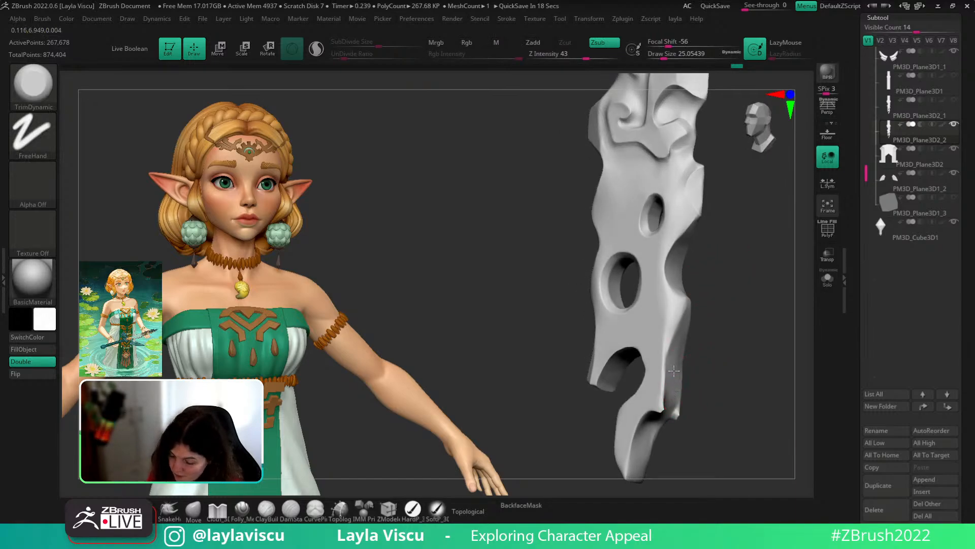
pyautogui.moveTo(694, 314)
pyautogui.mouseDown()
pyautogui.moveTo(719, 349)
pyautogui.moveTo(692, 356)
pyautogui.moveTo(683, 311)
pyautogui.mouseUp()
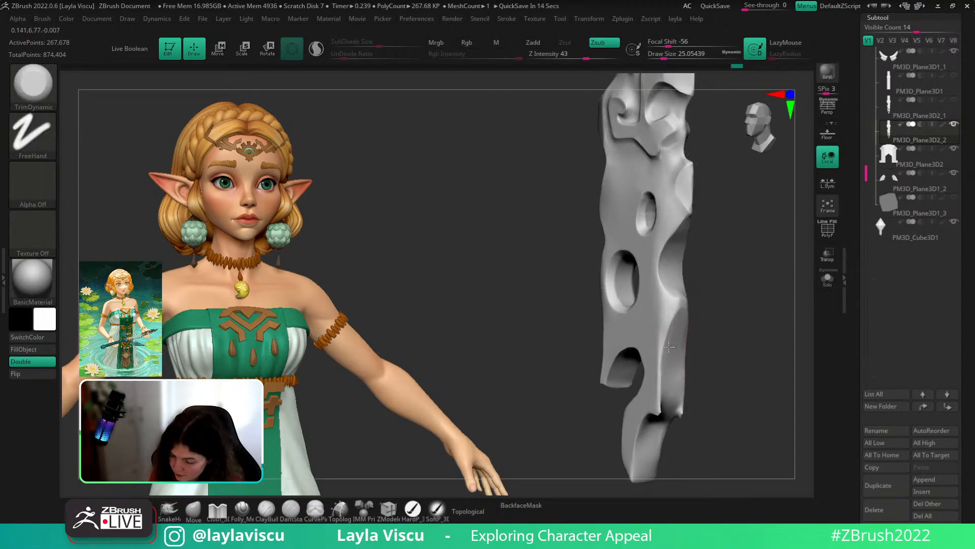
pyautogui.moveTo(706, 353); pyautogui.dragTo(685, 325)
pyautogui.moveTo(660, 396)
pyautogui.keyDown('shift'); pyautogui.mouseDown()
pyautogui.moveTo(657, 404)
pyautogui.moveTo(738, 409)
pyautogui.moveTo(710, 393)
pyautogui.mouseUp(); pyautogui.keyUp('shift')
# - Adjust the side-edge silhouette below the notch with the Move brush, BackfaceMask off and draw size about 44
pyautogui.click(210, 518)
pyautogui.press('s')
pyautogui.moveTo(686, 336); pyautogui.dragTo(706, 339)
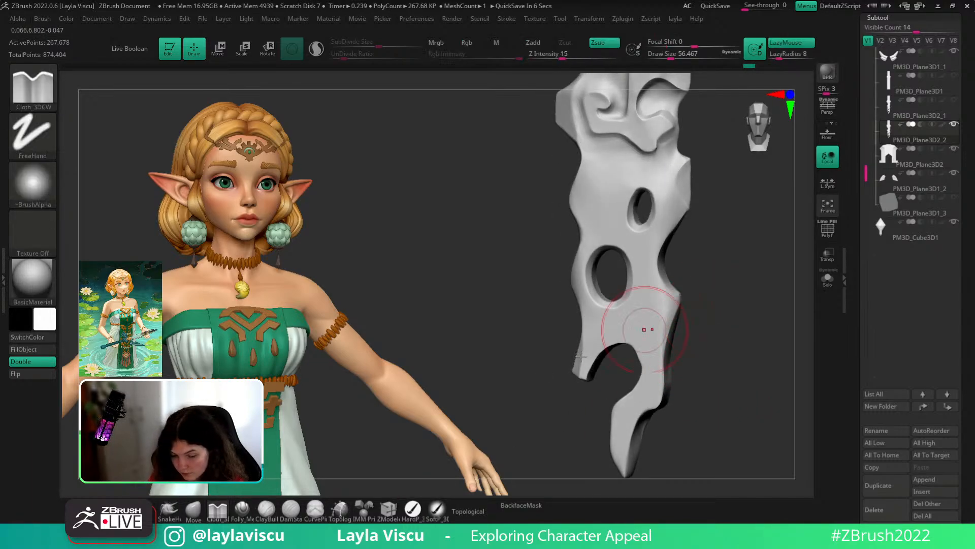
pyautogui.click(193, 511)
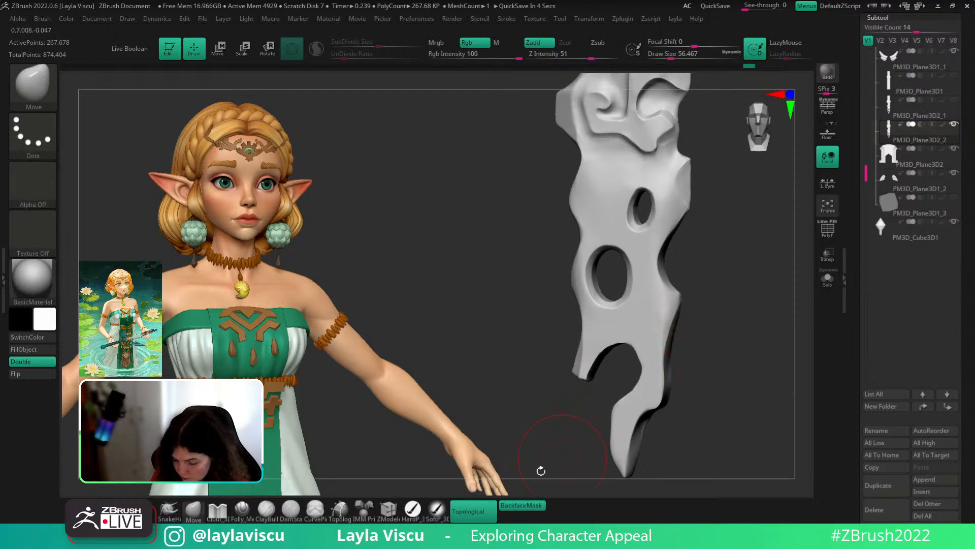
pyautogui.click(524, 506)
pyautogui.press('s')
pyautogui.moveTo(678, 338); pyautogui.dragTo(717, 334)
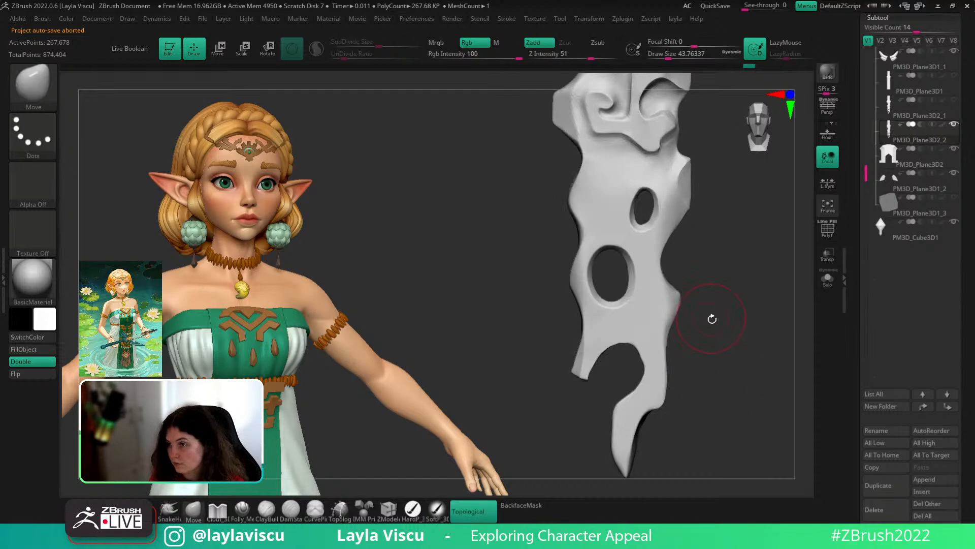
pyautogui.moveTo(709, 320)
pyautogui.mouseDown()
pyautogui.moveTo(679, 305)
pyautogui.moveTo(725, 303)
pyautogui.moveTo(688, 309)
pyautogui.moveTo(677, 285)
pyautogui.mouseUp()
# - Trim the side edge around the notch beside the larger oval hole with TrimDynamic at draw size about 23
pyautogui.press('b')
pyautogui.press('t')
pyautogui.press('d')
pyautogui.press('s')
pyautogui.moveTo(724, 288)
pyautogui.mouseDown()
pyautogui.moveTo(719, 277)
pyautogui.moveTo(674, 282)
pyautogui.moveTo(680, 290)
pyautogui.mouseUp()
pyautogui.press('s')
pyautogui.moveTo(688, 291); pyautogui.dragTo(694, 283, button='right')
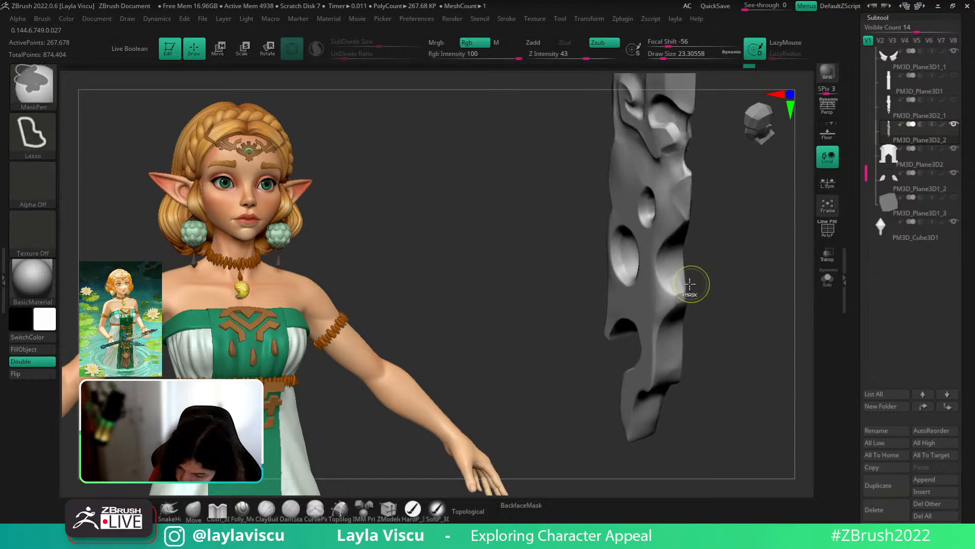
pyautogui.moveTo(680, 291)
pyautogui.mouseDown()
pyautogui.moveTo(683, 303)
pyautogui.moveTo(725, 292)
pyautogui.moveTo(743, 321)
pyautogui.moveTo(681, 294)
pyautogui.moveTo(711, 292)
pyautogui.moveTo(736, 337)
pyautogui.moveTo(703, 409)
pyautogui.moveTo(729, 309)
pyautogui.moveTo(745, 336)
pyautogui.moveTo(684, 283)
pyautogui.mouseUp()
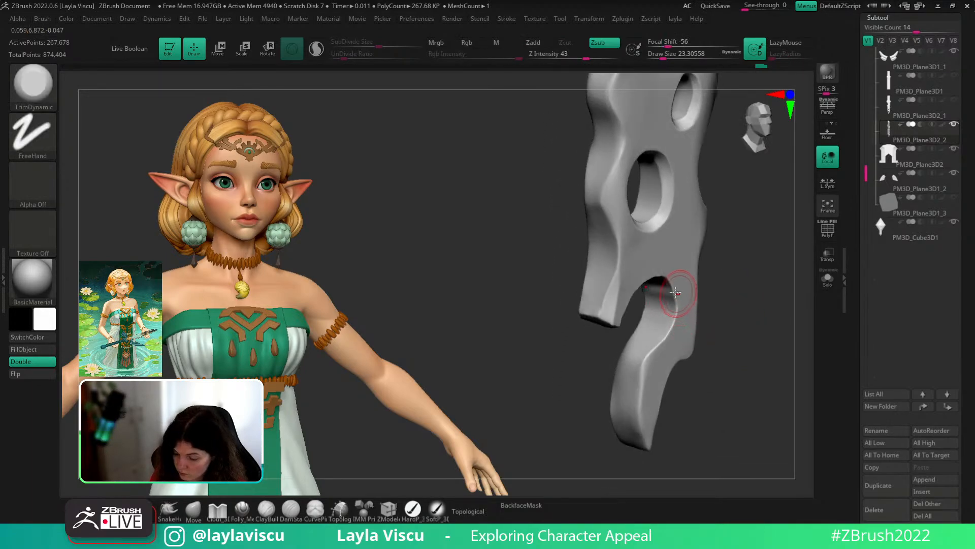
# - Begin trimming a bevel along the inner edge of the blade's hooked tip, undoing the two unwanted strokes
pyautogui.moveTo(648, 365)
pyautogui.mouseDown()
pyautogui.moveTo(649, 446)
pyautogui.moveTo(646, 369)
pyautogui.moveTo(676, 312)
pyautogui.mouseUp()
pyautogui.press('s')
pyautogui.hotkey('ctrl', 'z')
pyautogui.moveTo(735, 299); pyautogui.dragTo(712, 262)
pyautogui.moveTo(644, 445)
pyautogui.mouseDown()
pyautogui.moveTo(643, 365)
pyautogui.moveTo(674, 328)
pyautogui.moveTo(664, 283)
pyautogui.moveTo(678, 293)
pyautogui.moveTo(645, 449)
pyautogui.mouseUp()
pyautogui.hotkey('ctrl', 'z')
pyautogui.moveTo(698, 399); pyautogui.dragTo(709, 402)
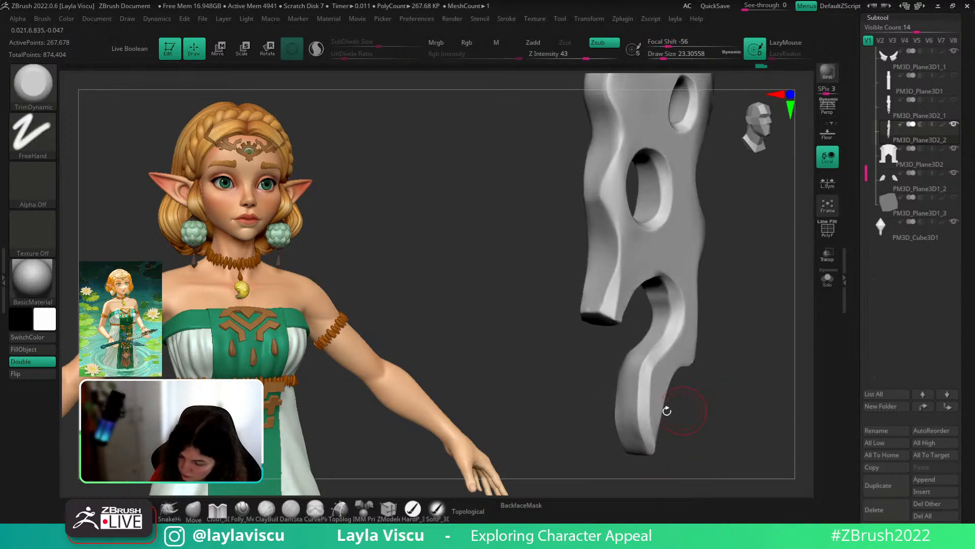
# - Trim the hooked tip's inner edge from its pointed end up toward the curved cutout
pyautogui.moveTo(647, 450)
pyautogui.mouseDown()
pyautogui.moveTo(643, 414)
pyautogui.moveTo(673, 330)
pyautogui.mouseUp()
pyautogui.moveTo(736, 334); pyautogui.dragTo(745, 377)
pyautogui.keyDown('ctrl'); pyautogui.moveTo(766, 376); pyautogui.dragTo(730, 373, button='right'); pyautogui.keyUp('ctrl')
pyautogui.moveTo(730, 373)
pyautogui.mouseDown()
pyautogui.moveTo(738, 374)
pyautogui.moveTo(727, 361)
pyautogui.moveTo(631, 327)
pyautogui.moveTo(643, 418)
pyautogui.mouseUp()
pyautogui.moveTo(687, 391); pyautogui.dragTo(716, 389)
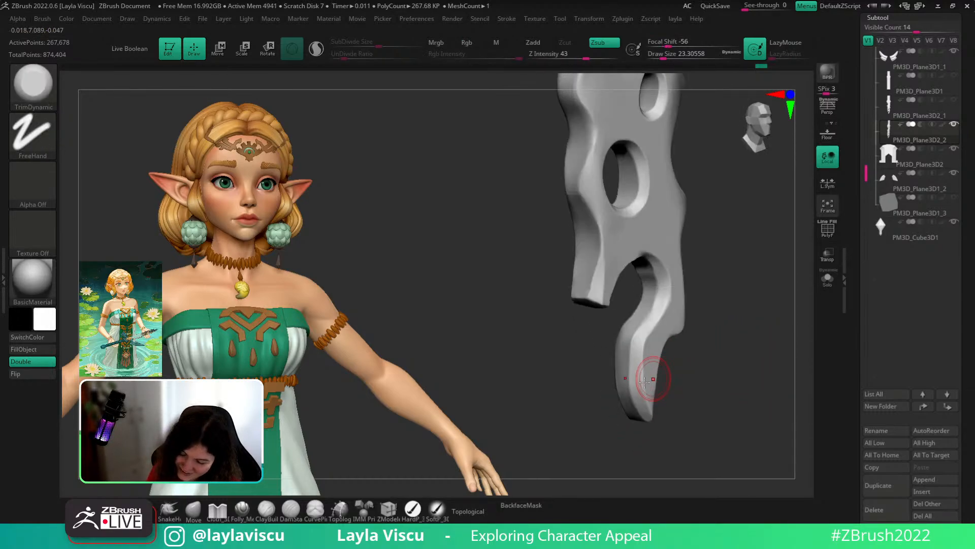
# - Extend the bevel through the hook's inner curve and smooth the rim of the curved cutout
pyautogui.moveTo(650, 380)
pyautogui.mouseDown()
pyautogui.moveTo(667, 309)
pyautogui.moveTo(644, 345)
pyautogui.mouseUp()
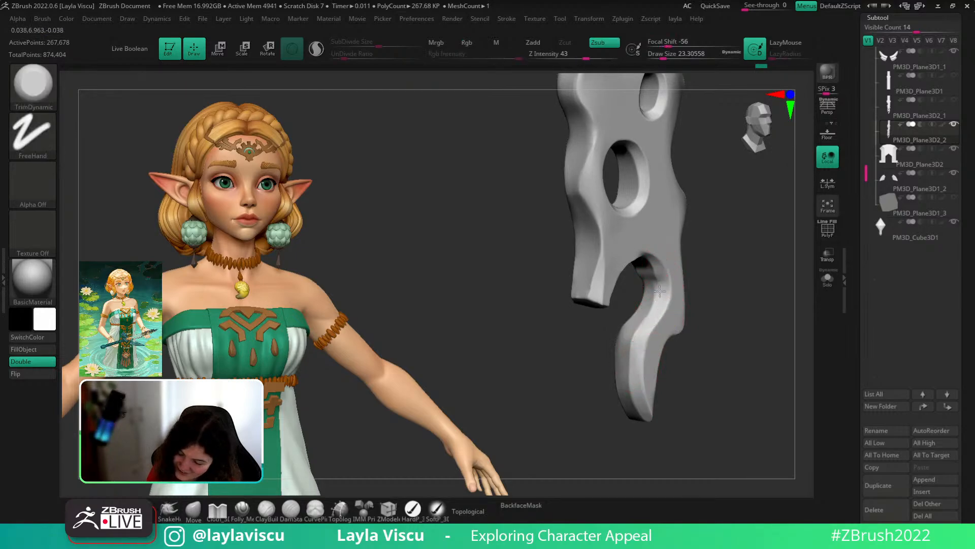
pyautogui.moveTo(727, 246); pyautogui.dragTo(652, 262)
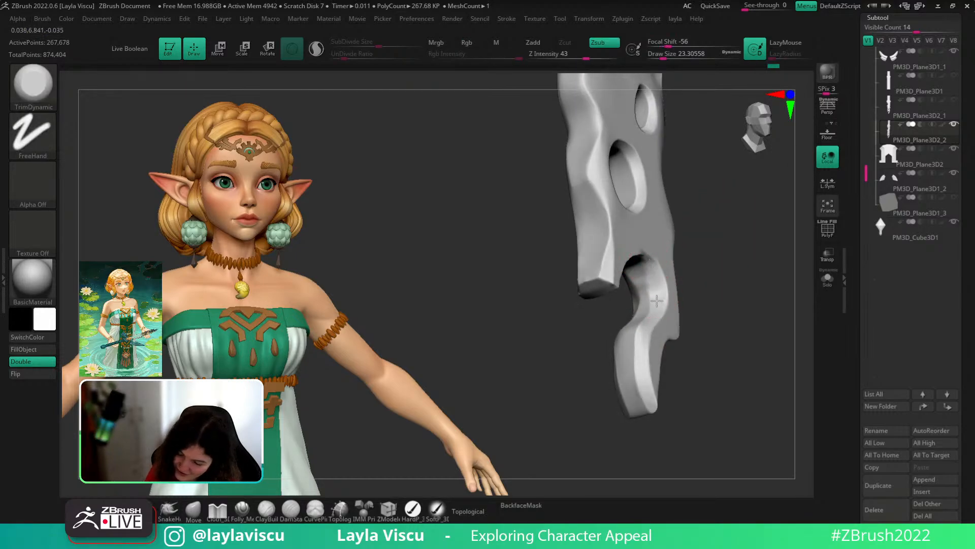
pyautogui.moveTo(709, 298); pyautogui.dragTo(684, 327)
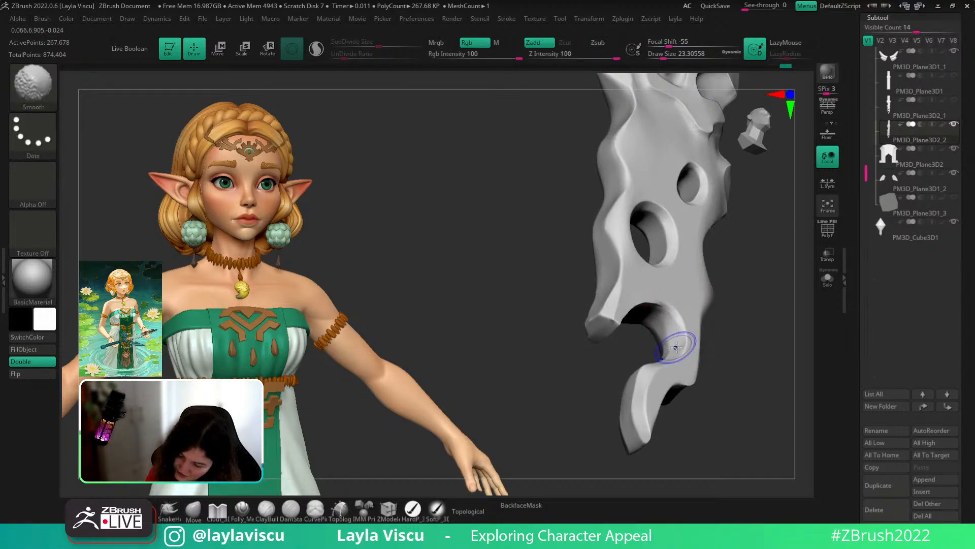
pyautogui.moveTo(677, 341)
pyautogui.mouseDown()
pyautogui.moveTo(721, 330)
pyautogui.moveTo(744, 295)
pyautogui.moveTo(603, 325)
pyautogui.mouseUp()
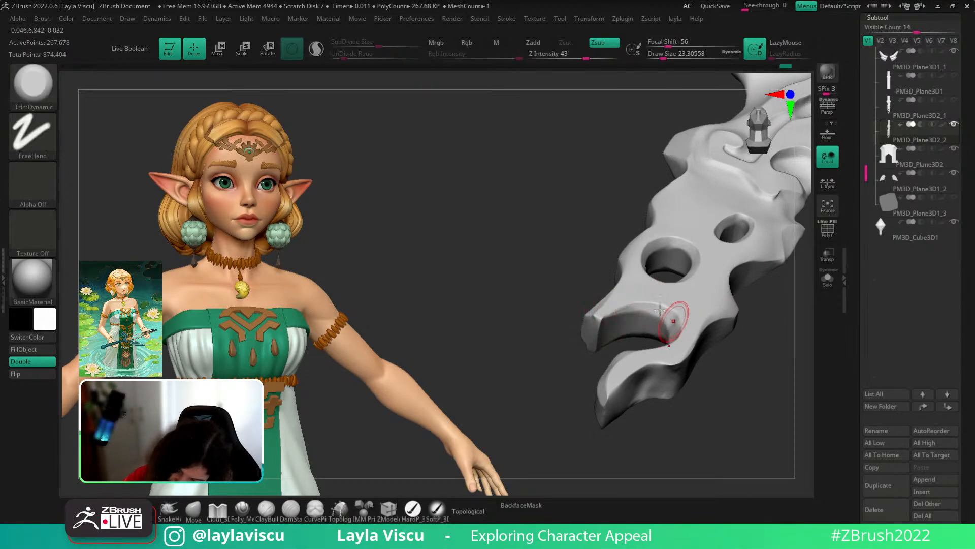
# - Refine the bevel along the curved cutout's inner rim with trims from several viewing angles
pyautogui.moveTo(660, 309)
pyautogui.mouseDown(button='right')
pyautogui.moveTo(653, 277)
pyautogui.moveTo(664, 310)
pyautogui.mouseUp(button='right')
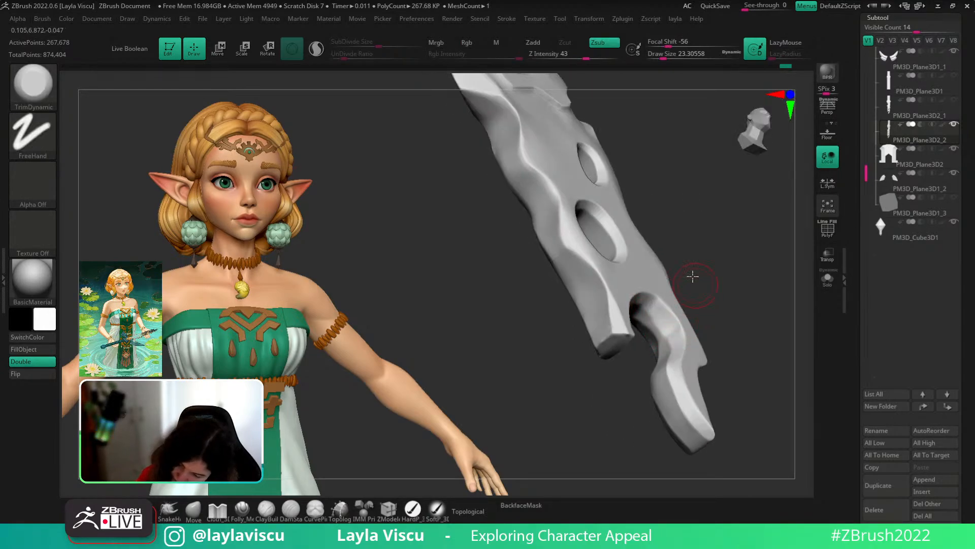
pyautogui.moveTo(693, 276)
pyautogui.mouseDown(button='right')
pyautogui.moveTo(642, 316)
pyautogui.moveTo(688, 305)
pyautogui.moveTo(674, 358)
pyautogui.mouseUp(button='right')
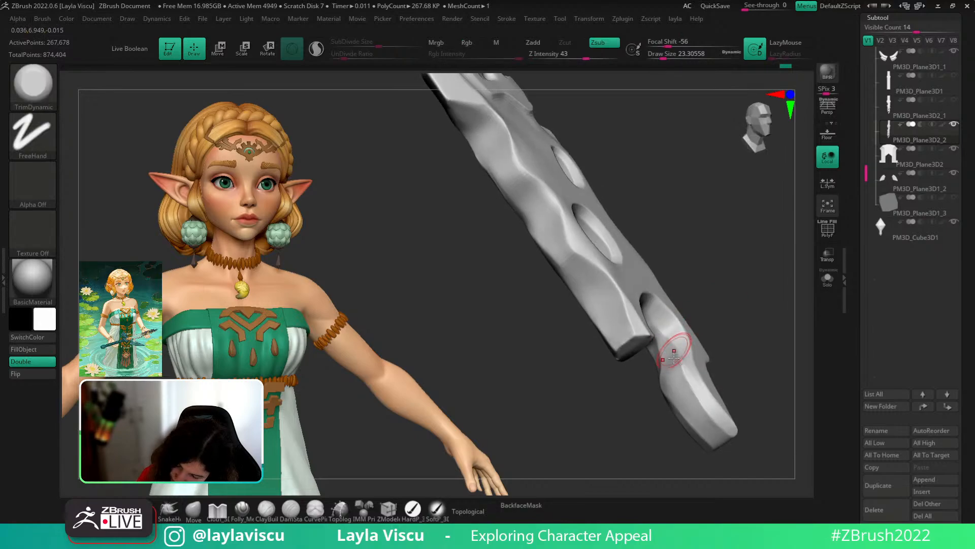
pyautogui.moveTo(659, 294); pyautogui.dragTo(675, 353, button='right')
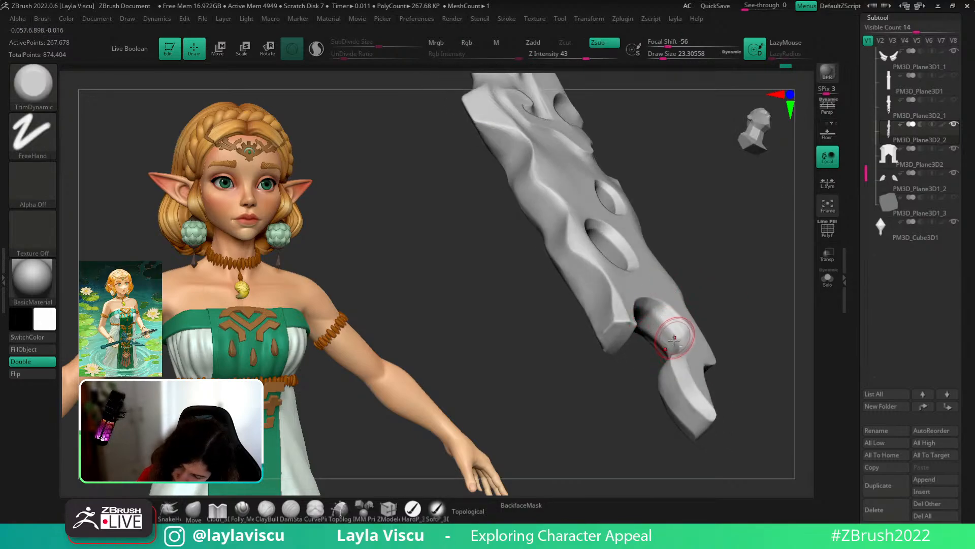
pyautogui.moveTo(726, 258); pyautogui.dragTo(653, 323, button='right')
pyautogui.moveTo(734, 276); pyautogui.dragTo(700, 293, button='right')
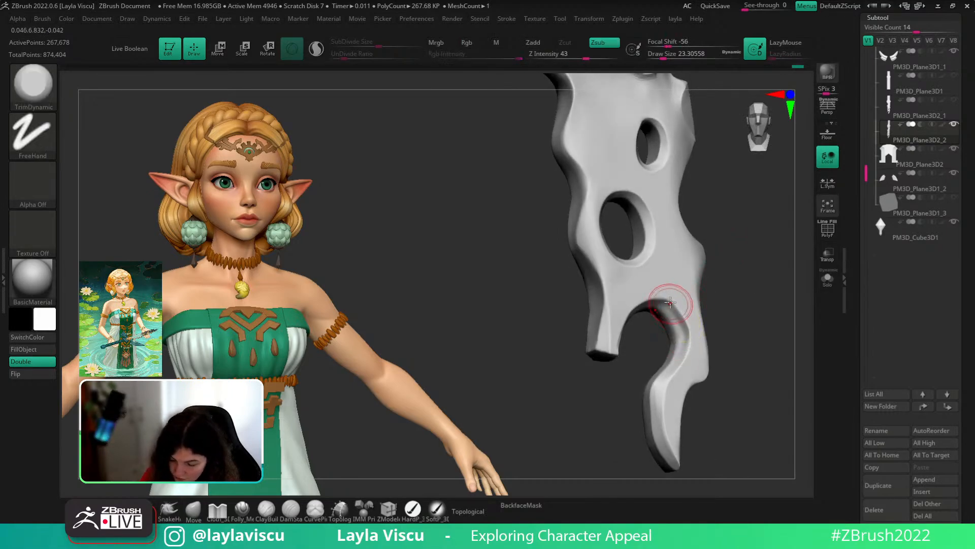
pyautogui.moveTo(677, 361); pyautogui.dragTo(744, 314, button='right')
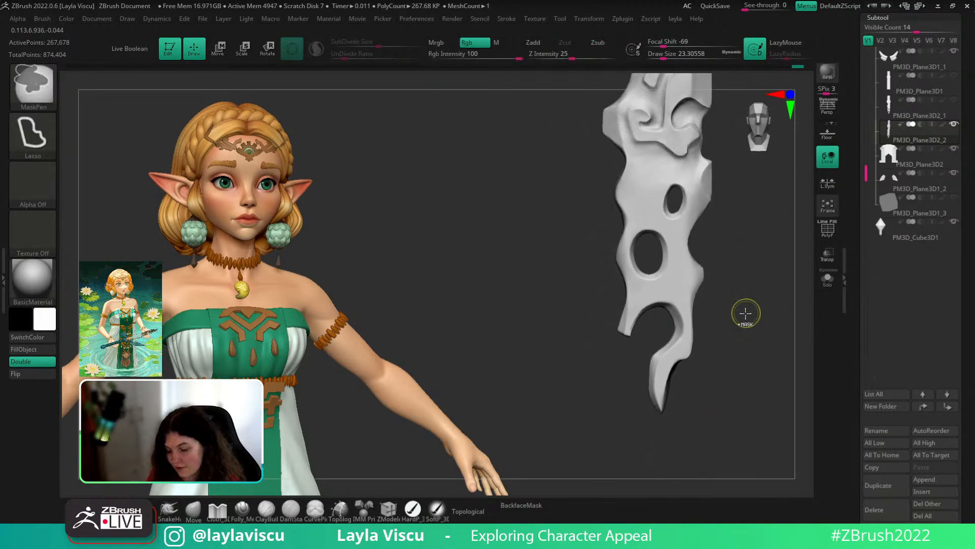
pyautogui.keyDown('ctrl'); pyautogui.moveTo(706, 366); pyautogui.dragTo(710, 405, button='right'); pyautogui.keyUp('ctrl')
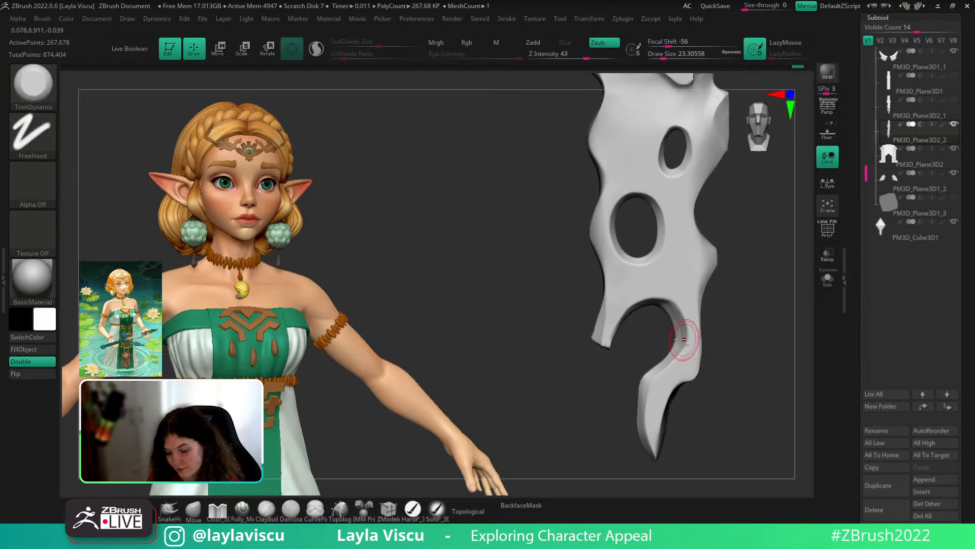
# - Trim the hook's inner face down to the blade's pointed end and smooth it with the Smooth brush
pyautogui.moveTo(672, 296)
pyautogui.mouseDown(button='right')
pyautogui.moveTo(681, 330)
pyautogui.moveTo(657, 305)
pyautogui.mouseUp(button='right')
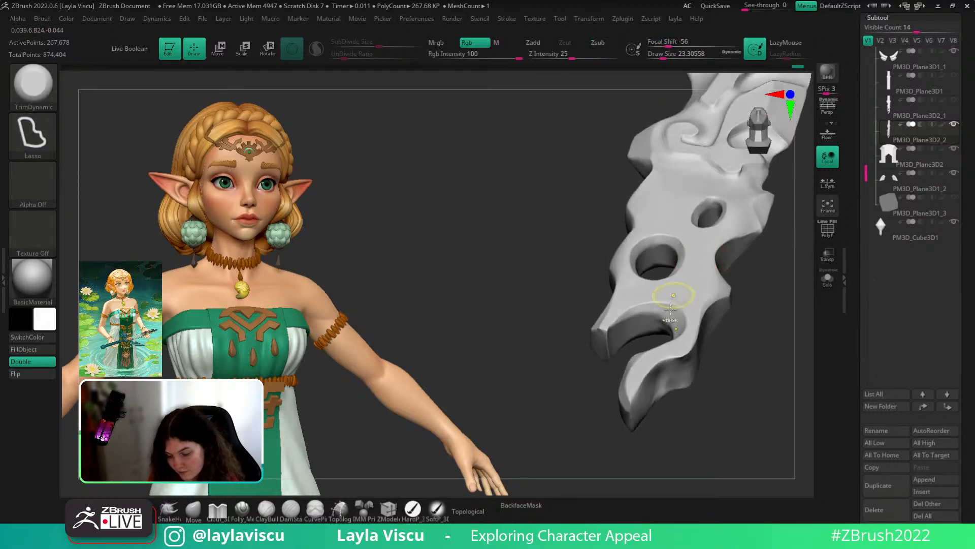
pyautogui.moveTo(742, 335); pyautogui.dragTo(779, 392, button='right')
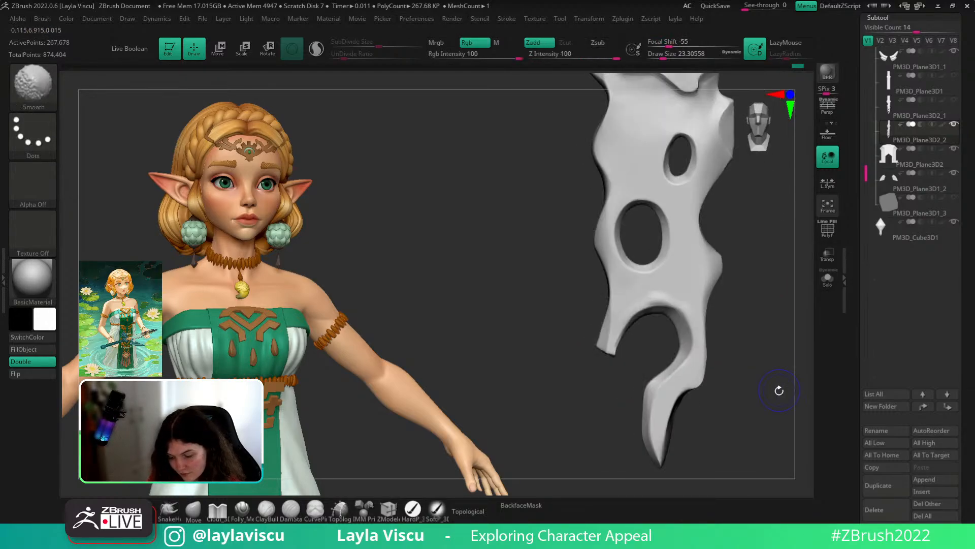
pyautogui.moveTo(736, 295); pyautogui.dragTo(753, 301, button='right')
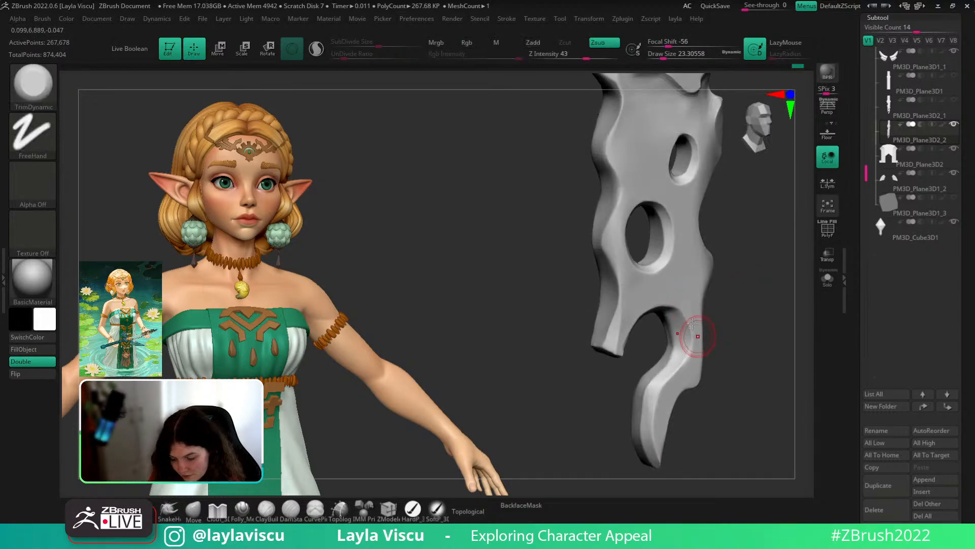
pyautogui.moveTo(698, 331)
pyautogui.mouseDown(button='right')
pyautogui.moveTo(741, 392)
pyautogui.moveTo(744, 311)
pyautogui.moveTo(701, 335)
pyautogui.moveTo(679, 331)
pyautogui.moveTo(675, 319)
pyautogui.mouseUp(button='right')
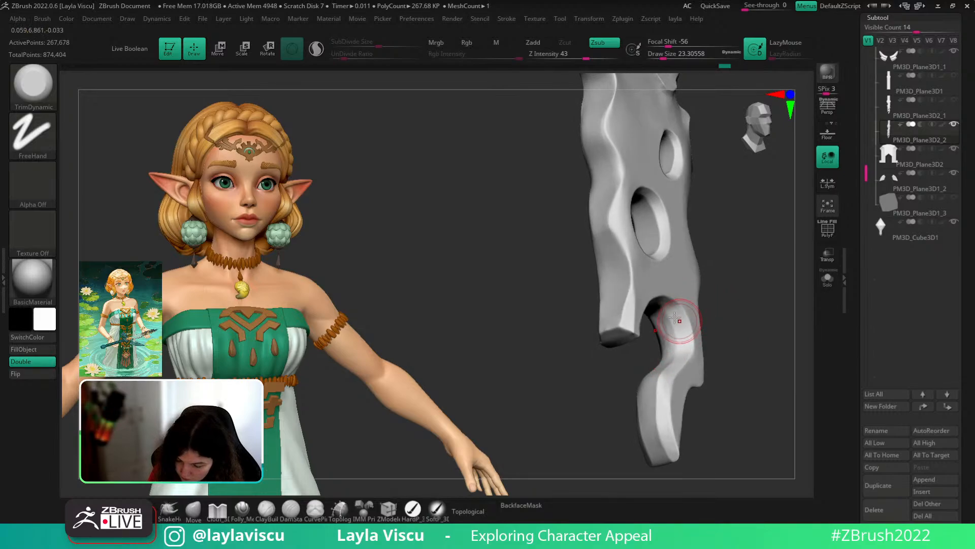
pyautogui.moveTo(736, 321); pyautogui.dragTo(743, 374, button='right')
pyautogui.moveTo(672, 379)
pyautogui.mouseDown()
pyautogui.moveTo(662, 425)
pyautogui.moveTo(670, 468)
pyautogui.mouseUp()
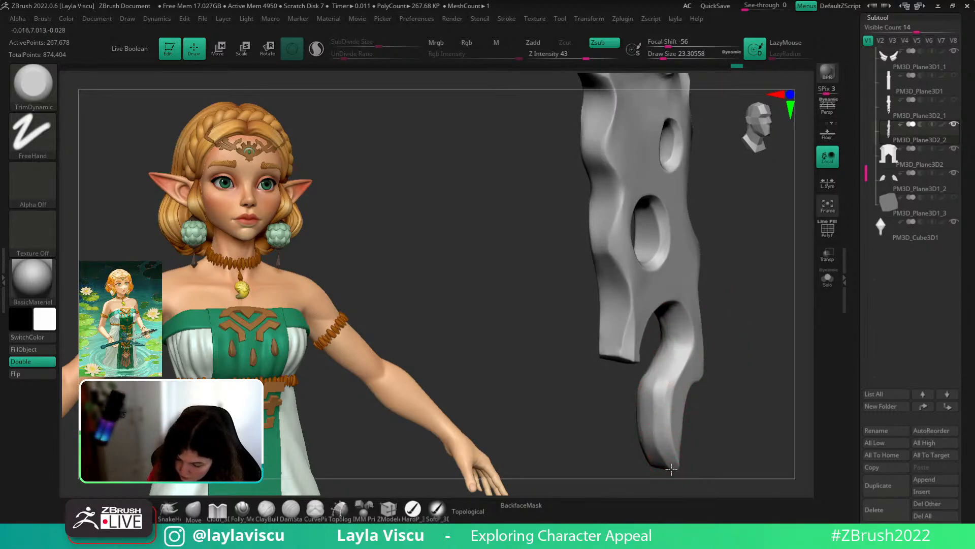
pyautogui.moveTo(661, 409); pyautogui.dragTo(673, 468)
pyautogui.moveTo(736, 376); pyautogui.dragTo(731, 314, button='right')
pyautogui.press('shift')
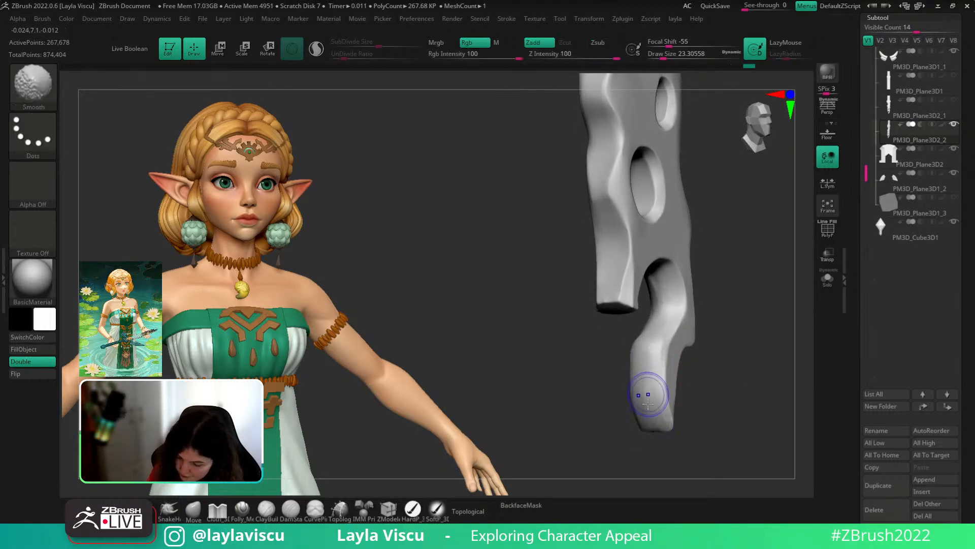
# - Enlarge the draw size to about 30.7 and try a trim on the hooked tip's side edge, undoing the stroke
pyautogui.moveTo(697, 261); pyautogui.dragTo(681, 279, button='right')
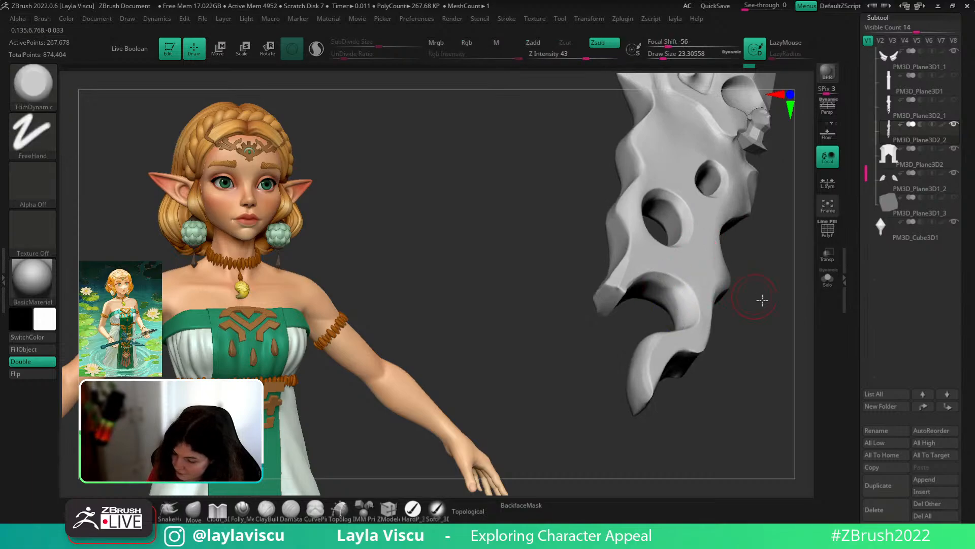
pyautogui.moveTo(762, 294)
pyautogui.mouseDown(button='right')
pyautogui.moveTo(641, 293)
pyautogui.moveTo(703, 294)
pyautogui.moveTo(709, 276)
pyautogui.moveTo(618, 300)
pyautogui.moveTo(680, 257)
pyautogui.mouseUp(button='right')
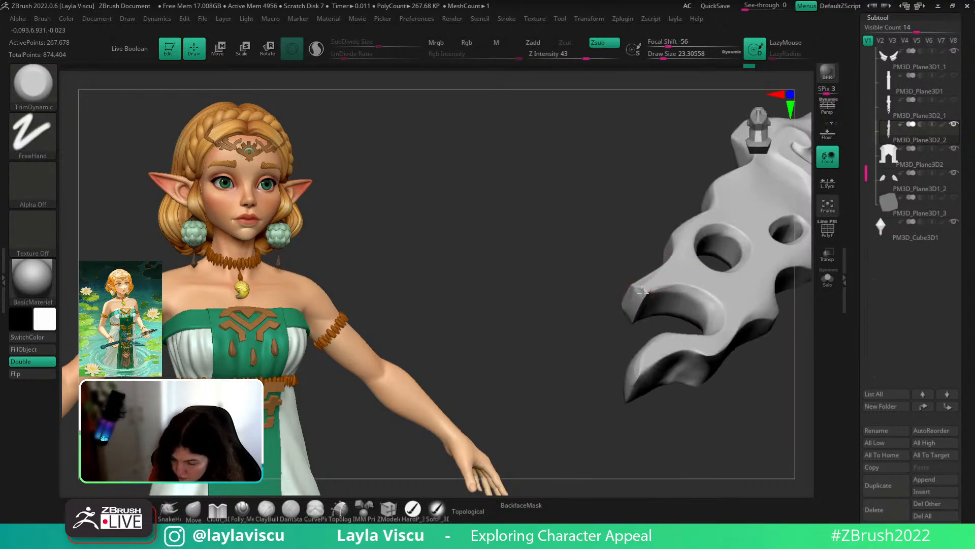
pyautogui.moveTo(647, 339)
pyautogui.mouseDown(button='right')
pyautogui.moveTo(756, 355)
pyautogui.moveTo(742, 368)
pyautogui.moveTo(740, 320)
pyautogui.moveTo(722, 361)
pyautogui.moveTo(692, 342)
pyautogui.moveTo(706, 361)
pyautogui.moveTo(675, 382)
pyautogui.mouseUp(button='right')
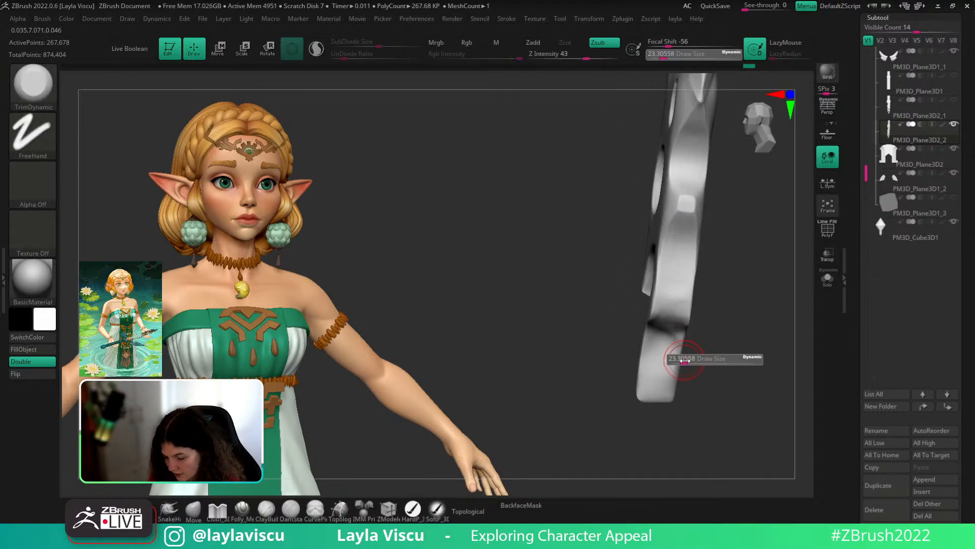
pyautogui.moveTo(673, 386); pyautogui.dragTo(671, 398)
pyautogui.moveTo(704, 325); pyautogui.dragTo(699, 305, button='right')
pyautogui.hotkey('ctrl', 'z')
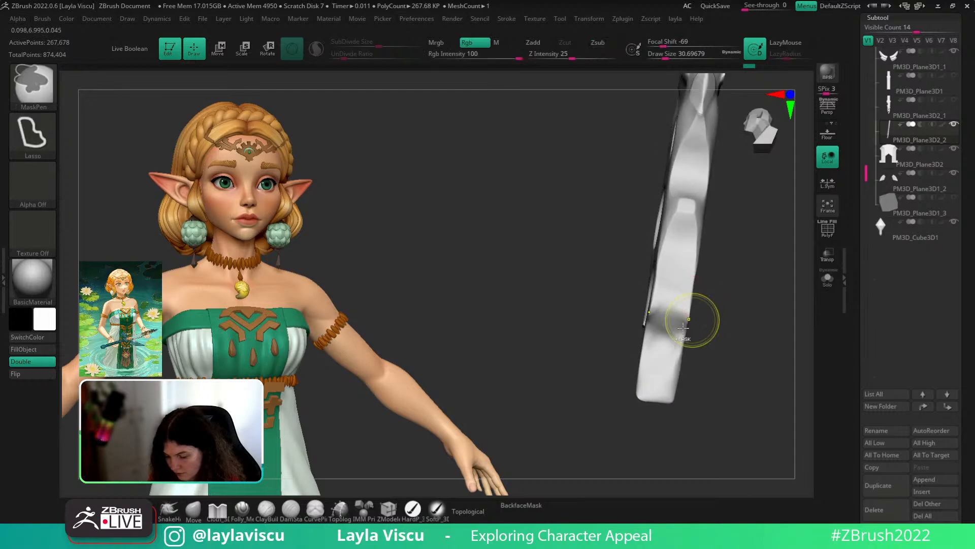
pyautogui.moveTo(664, 401); pyautogui.dragTo(667, 305, button='right')
pyautogui.moveTo(666, 338); pyautogui.dragTo(692, 354, button='right')
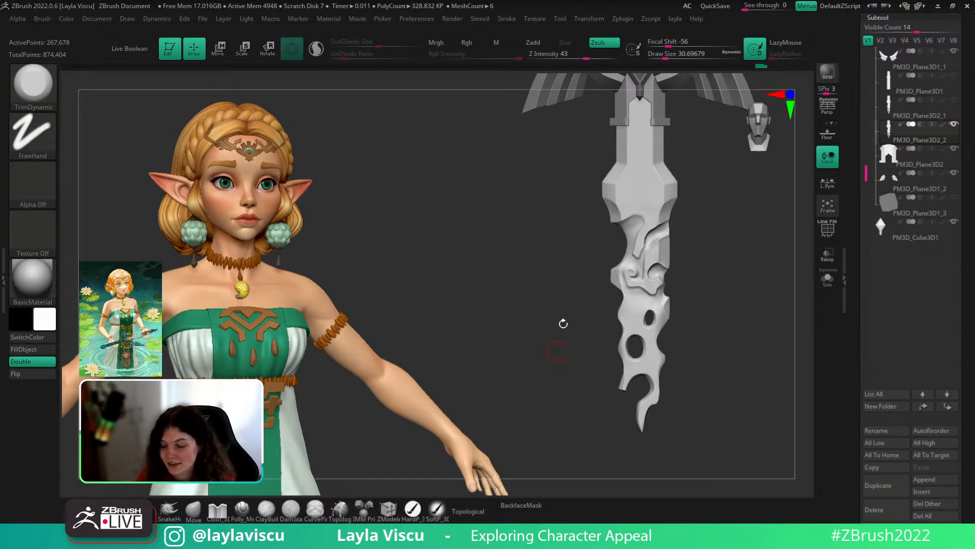
# - Compare the two blade versions, PM3D_Plane3D2_1 and PM3D_Plane3D2_2, in isolation, and return to PM3D_Plane3D2_2 with the whole sword shown
pyautogui.click(930, 120)
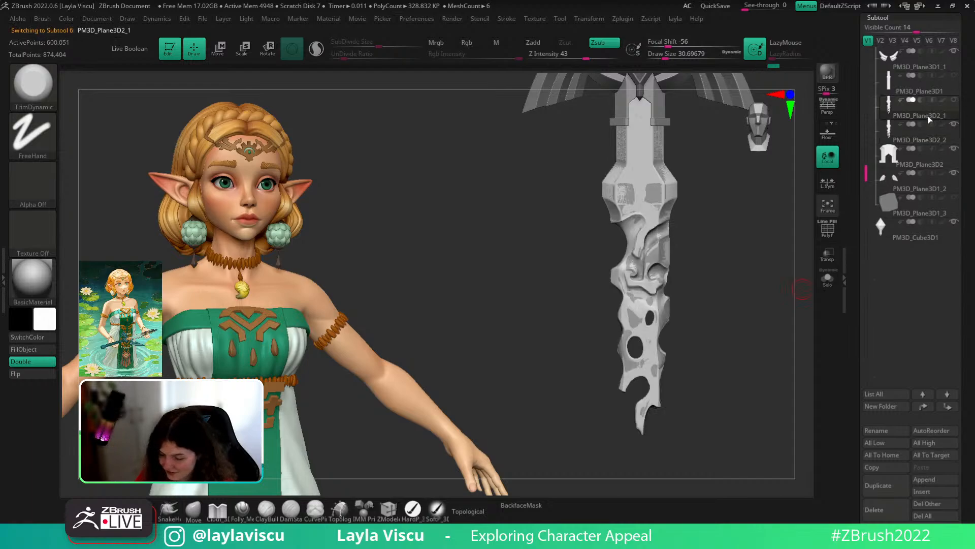
pyautogui.click(954, 100)
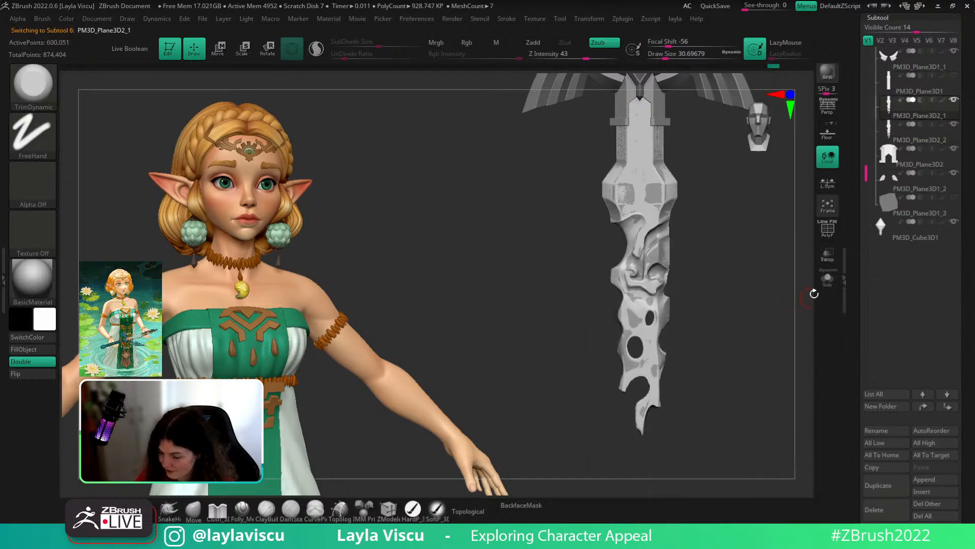
pyautogui.click(828, 278)
pyautogui.click(950, 141)
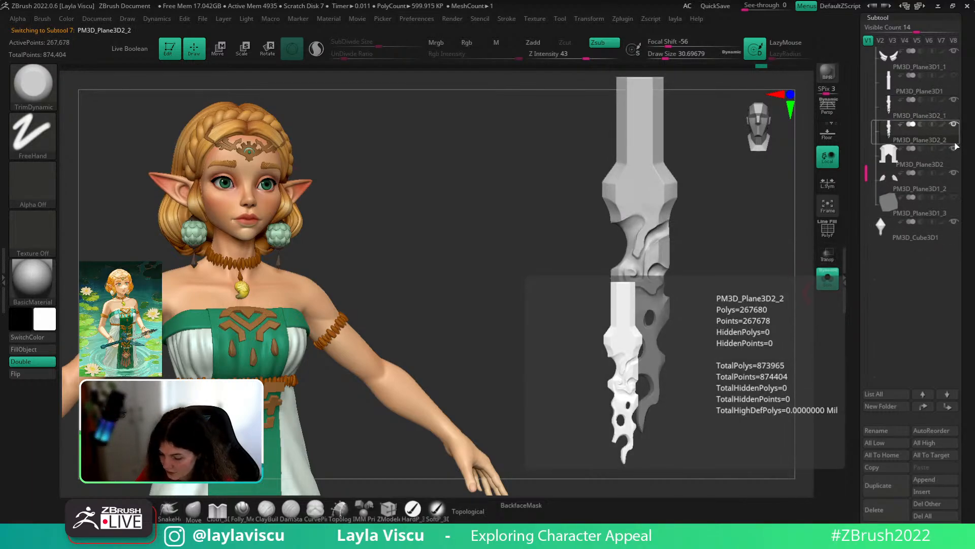
pyautogui.click(944, 116)
pyautogui.click(942, 141)
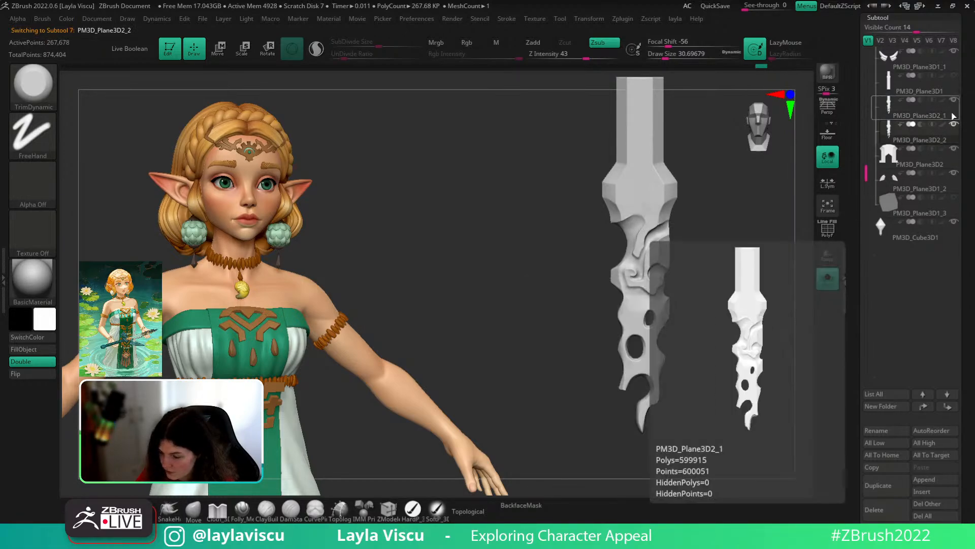
pyautogui.click(827, 277)
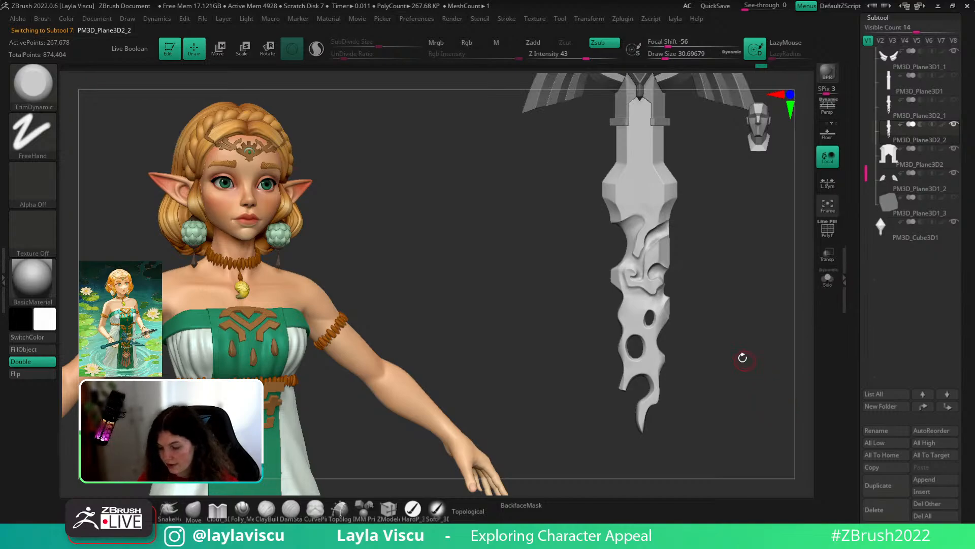
# - Sample the blue of the guard from the sword reference image as the active colour
pyautogui.keyDown('alt'); pyautogui.moveTo(754, 337); pyautogui.dragTo(644, 349); pyautogui.keyUp('alt')
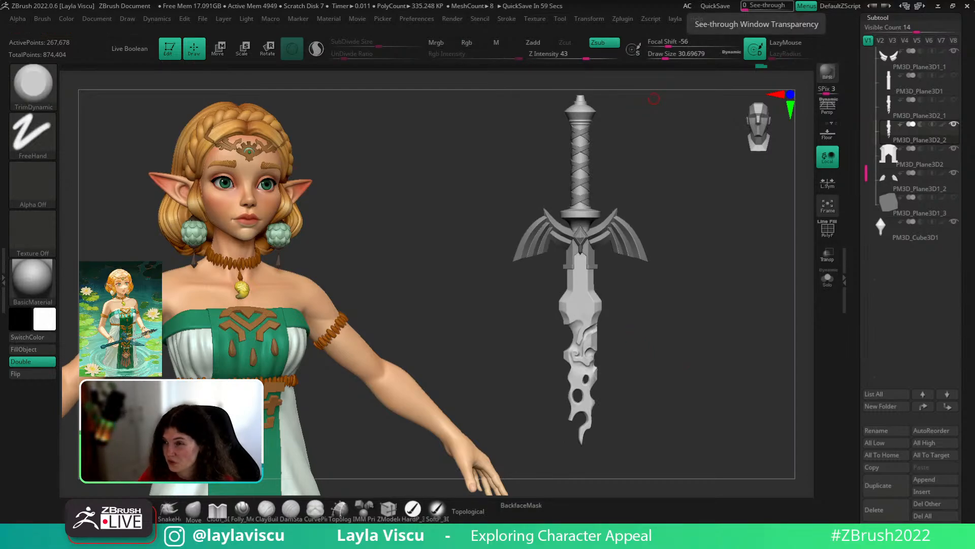
pyautogui.scroll(5, 973, 227)
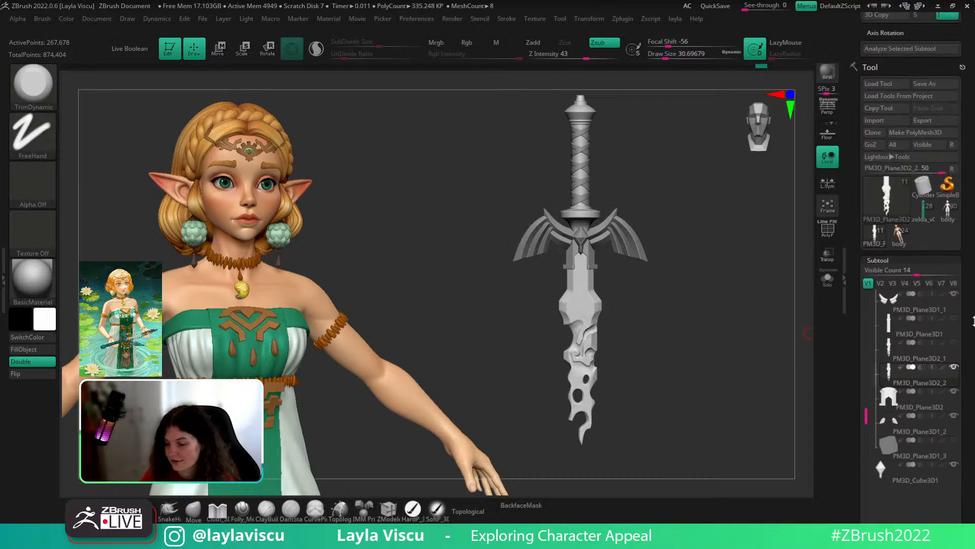
pyautogui.hotkey('shift', 'z')
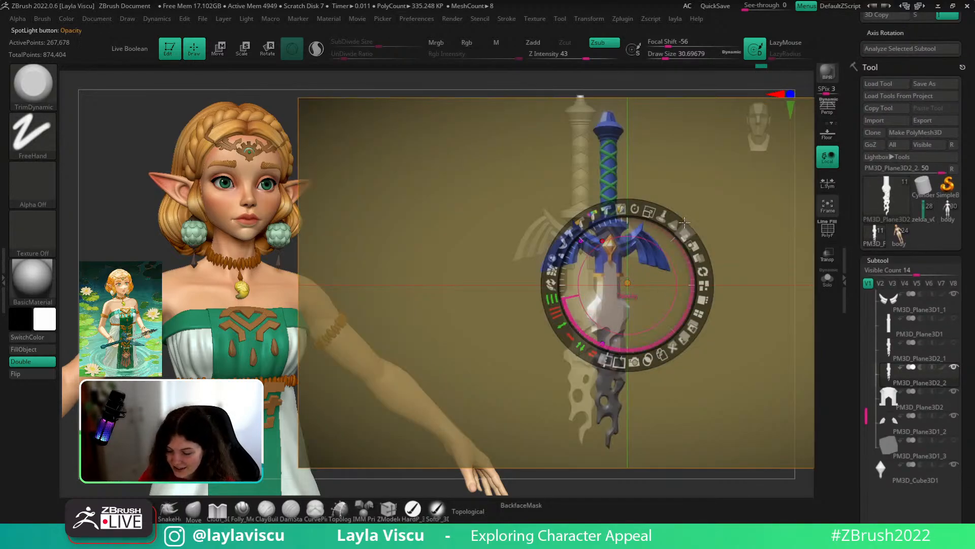
pyautogui.press('c')
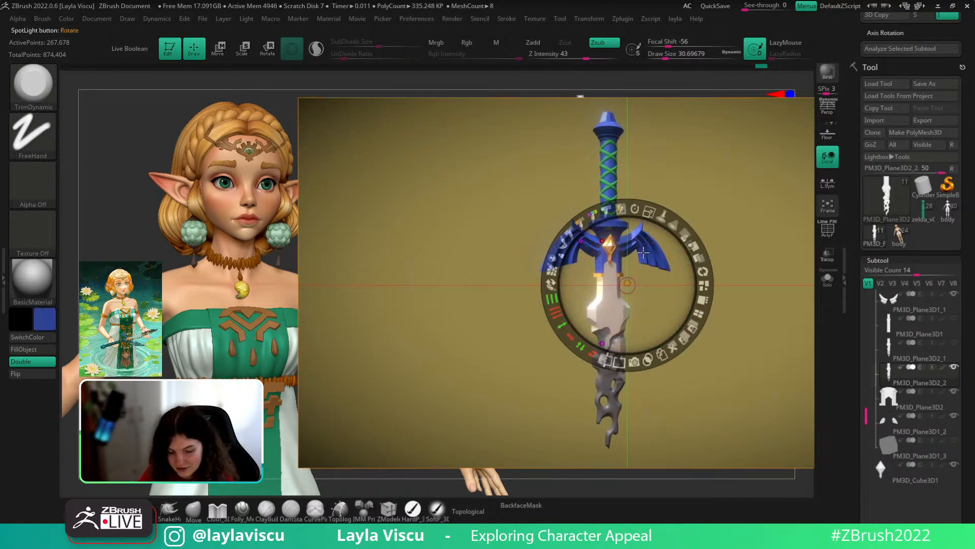
pyautogui.press('z')
pyautogui.hotkey('shift', 'z')
# - Select the guard's wing subtool, switch to the Move brush and set the material to zbro_Paint
pyautogui.keyDown('alt'); pyautogui.click(640, 244); pyautogui.keyUp('alt')
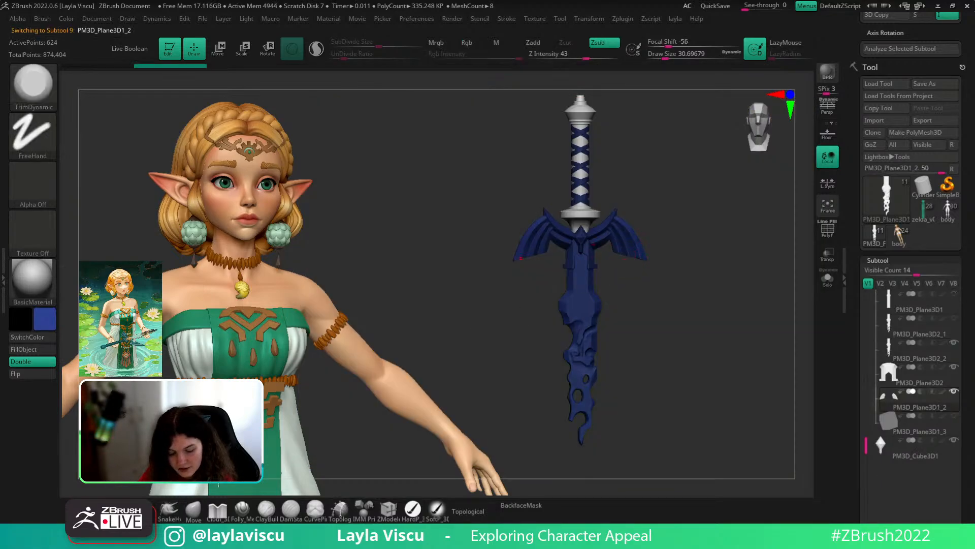
pyautogui.click(193, 509)
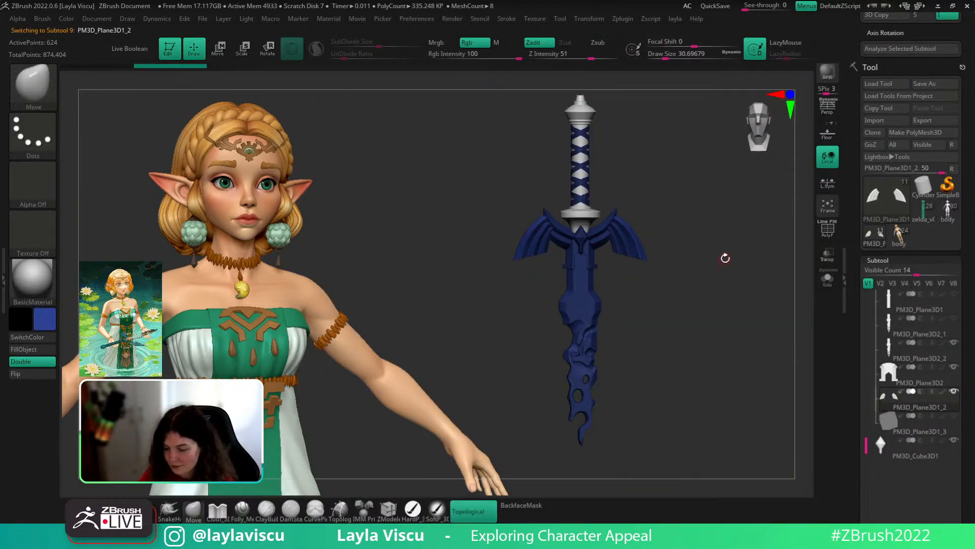
pyautogui.keyDown('alt'); pyautogui.moveTo(644, 268); pyautogui.dragTo(603, 301, button='right'); pyautogui.keyUp('alt')
pyautogui.click(45, 292)
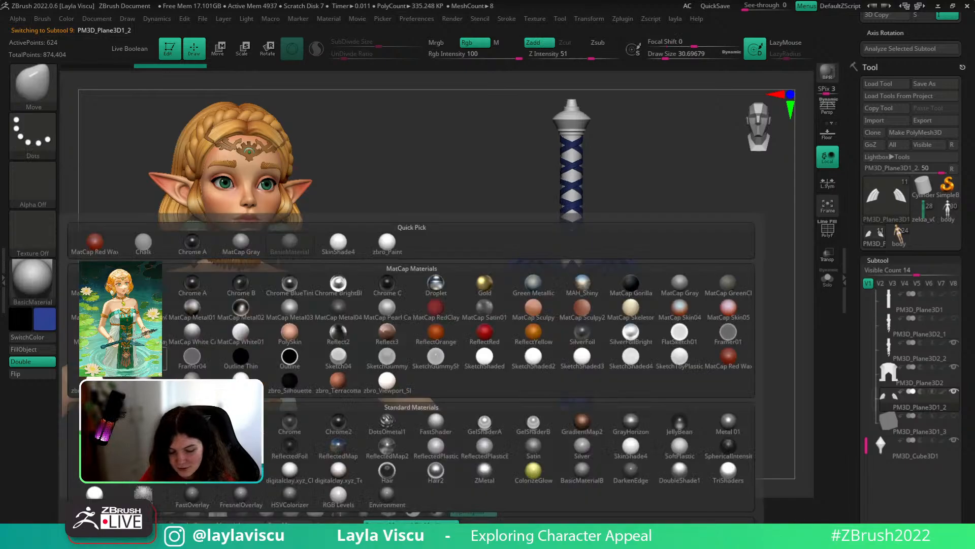
pyautogui.click(241, 380)
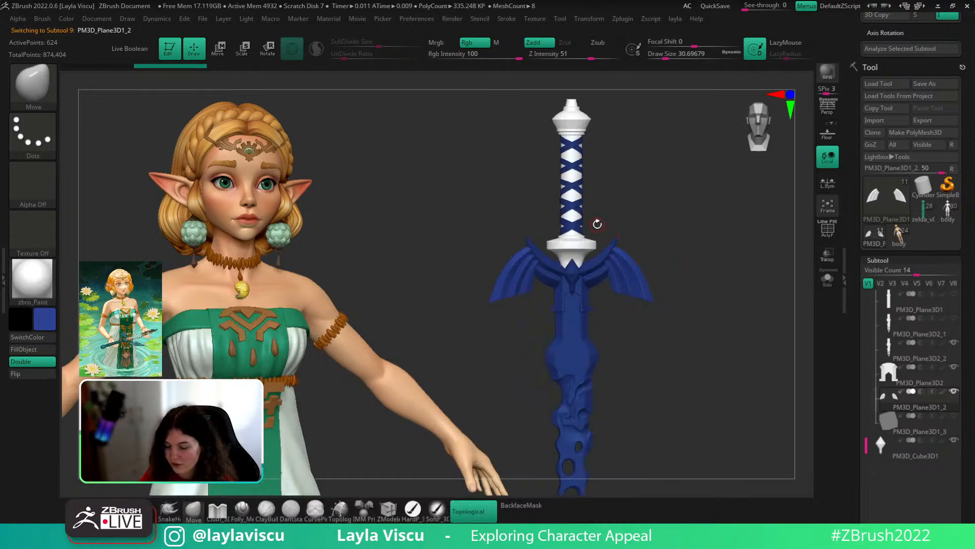
# - Fill the guard's wing pieces, the handle and the collar at the blade's base with the sampled blue, turning on the polygroup wireframe
pyautogui.keyDown('alt'); pyautogui.click(577, 250); pyautogui.keyUp('alt')
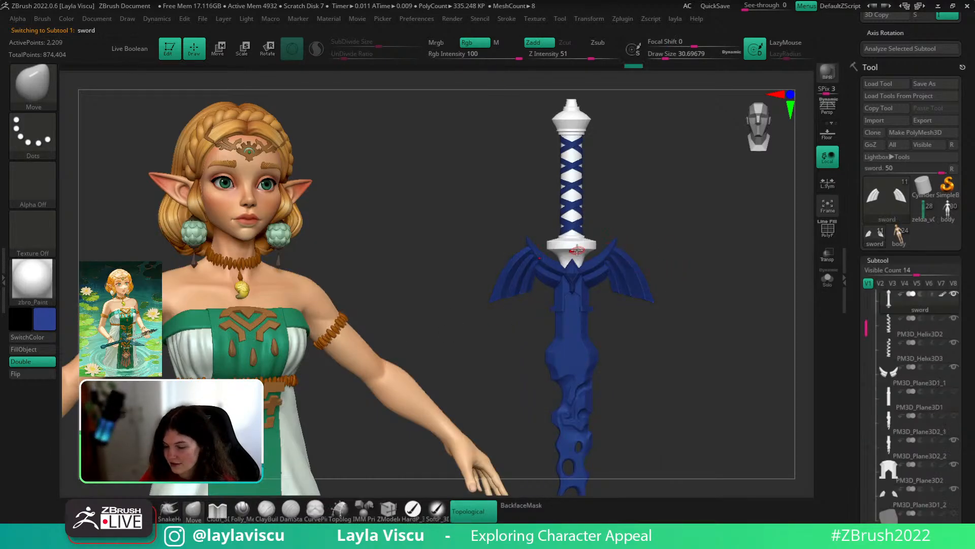
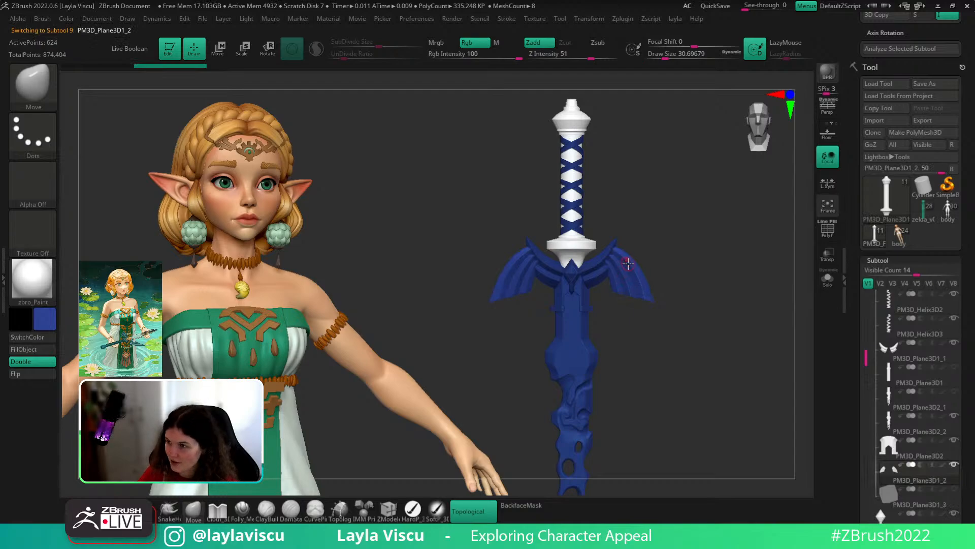
pyautogui.keyDown('alt'); pyautogui.click(602, 275); pyautogui.keyUp('alt')
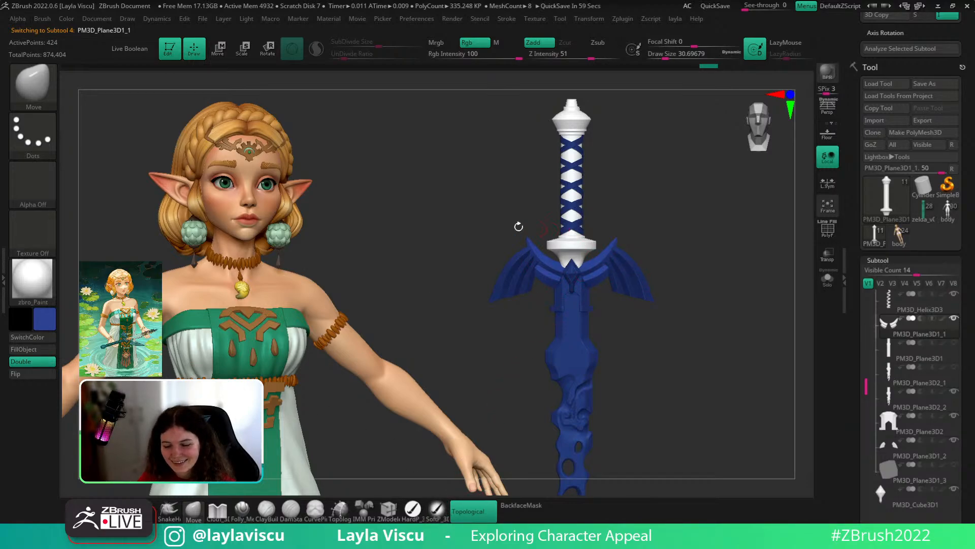
pyautogui.click(48, 349)
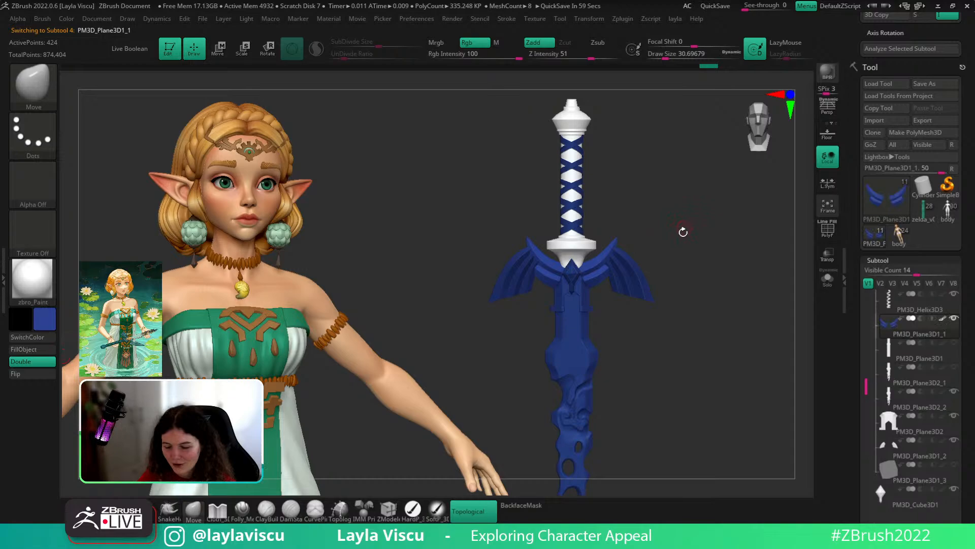
pyautogui.keyDown('alt'); pyautogui.click(630, 277); pyautogui.keyUp('alt')
pyautogui.click(44, 350)
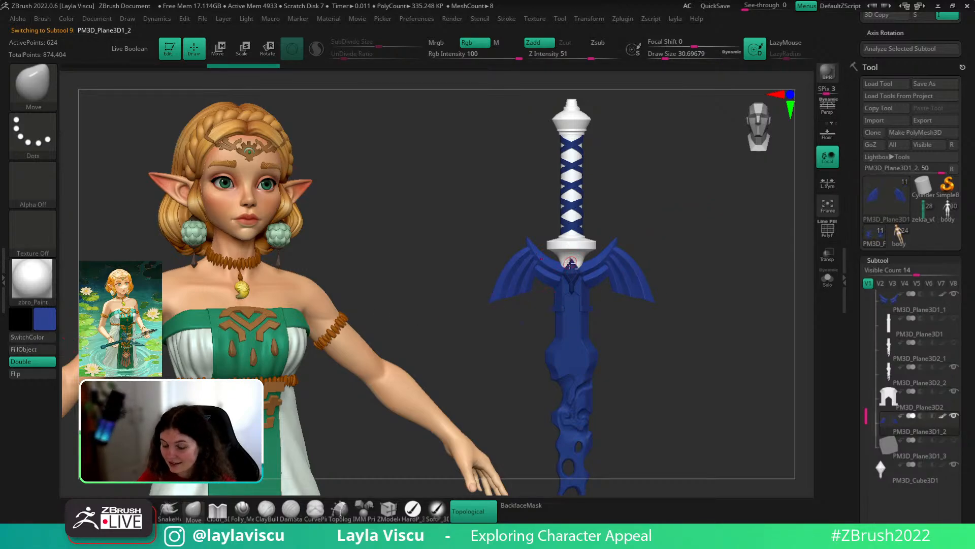
pyautogui.keyDown('alt'); pyautogui.click(568, 248); pyautogui.keyUp('alt')
pyautogui.click(46, 350)
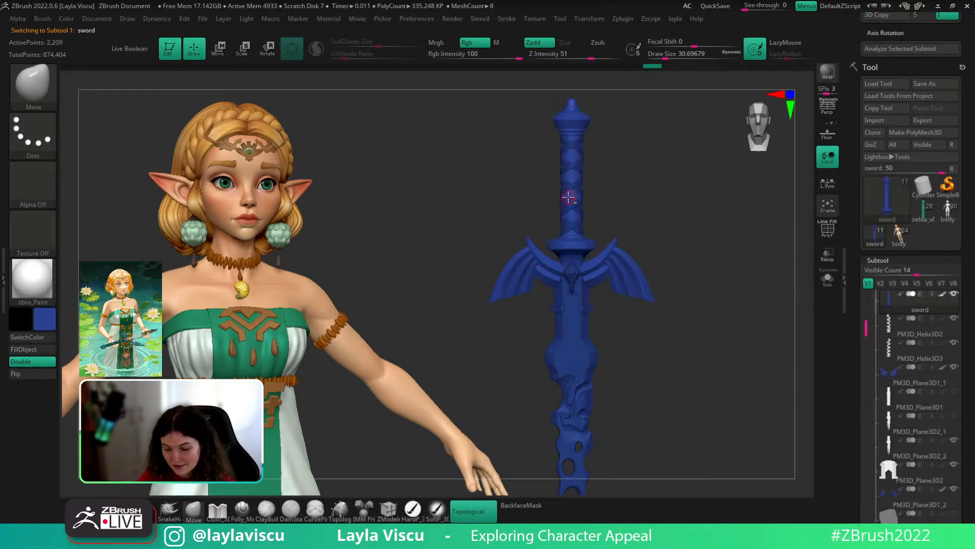
pyautogui.hotkey('shift', 'f')
pyautogui.keyDown('alt'); pyautogui.click(582, 293); pyautogui.keyUp('alt')
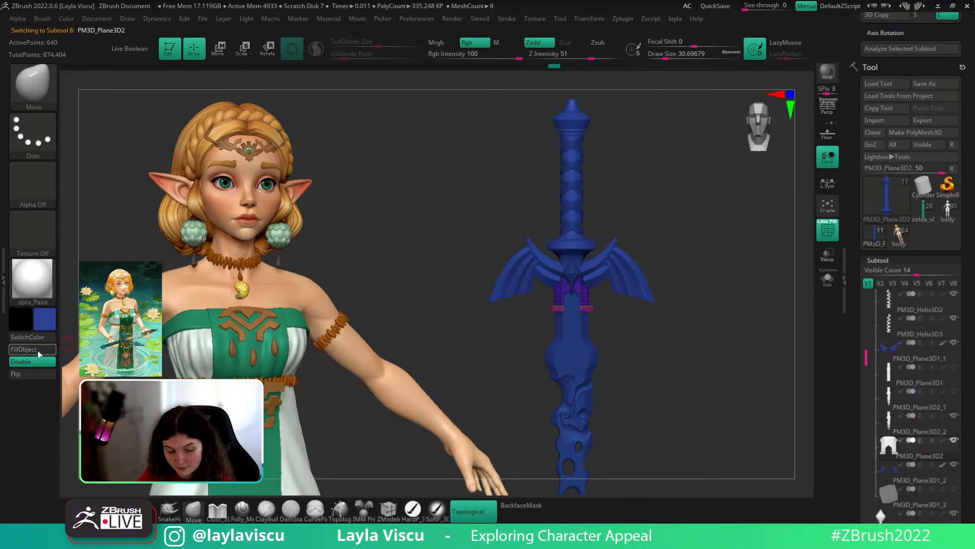
# - Sample the golden orange of the guard's gem from the sword reference image as the active colour and hide the reference
pyautogui.press('c')
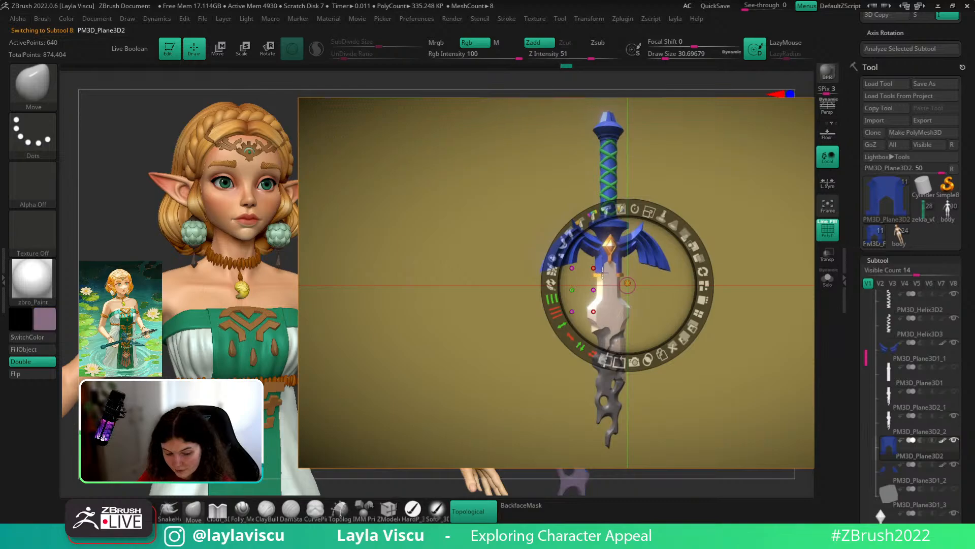
pyautogui.press('c')
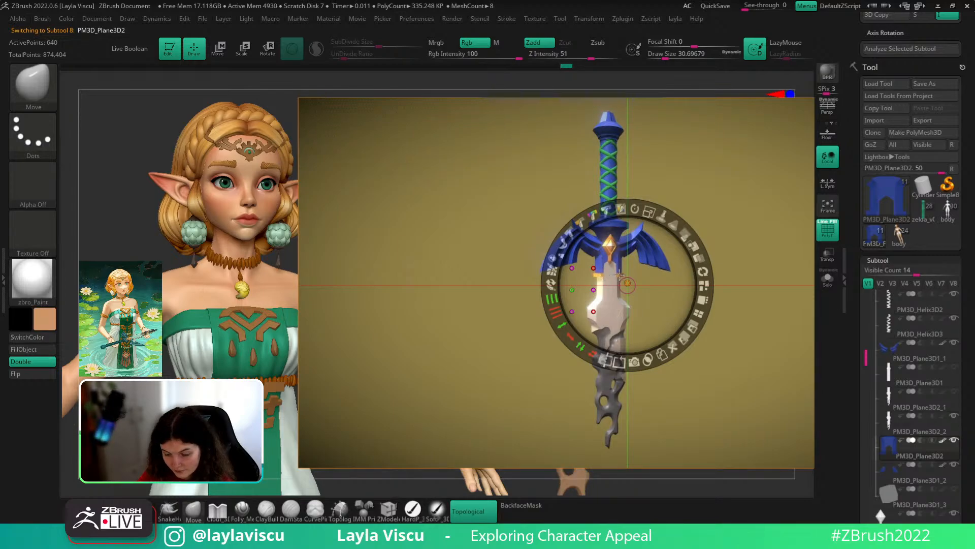
pyautogui.press('c')
pyautogui.press('c')
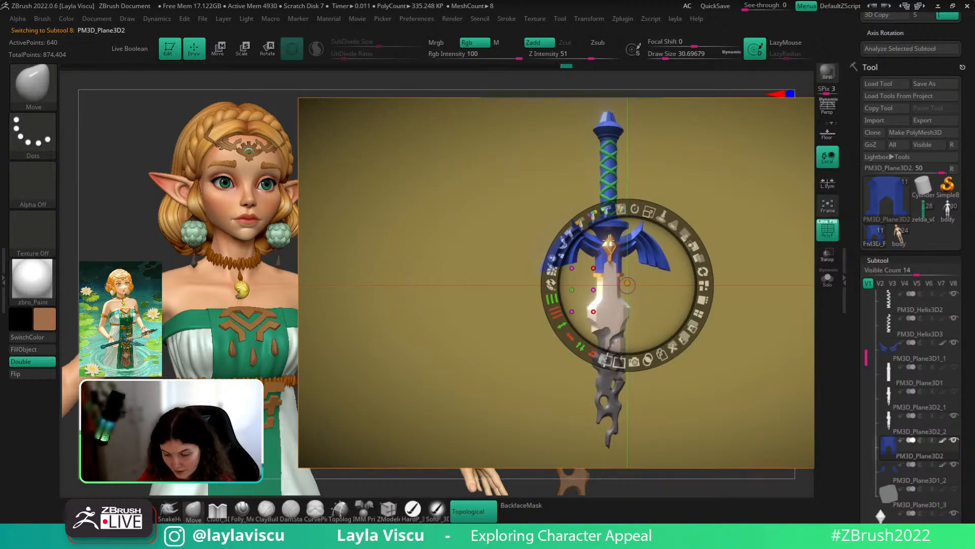
pyautogui.press('c')
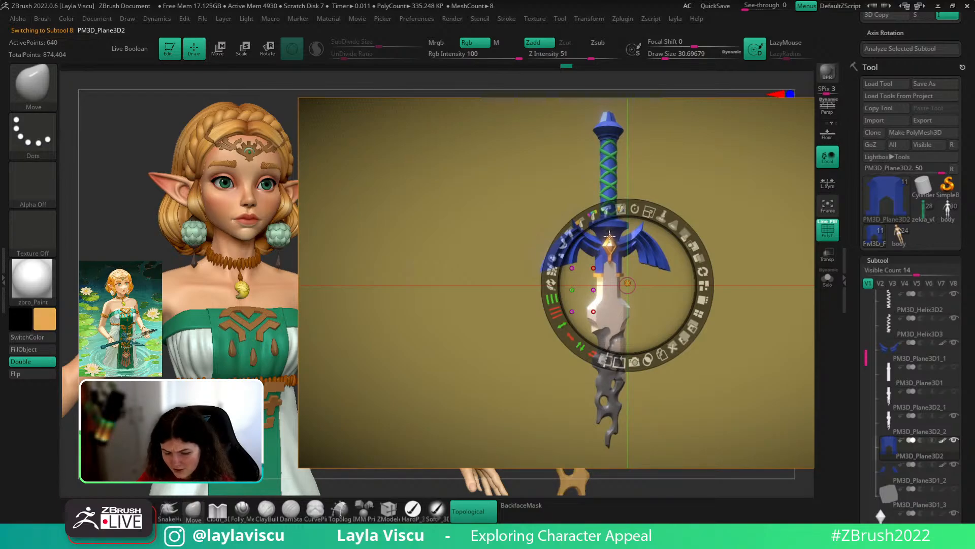
pyautogui.press('z')
pyautogui.hotkey('shift', 'z')
# - Select the diamond gem at the guard's centre, turn off the polygroup wireframe and fill the gem with the sampled golden orange
pyautogui.keyDown('ctrl'); pyautogui.moveTo(621, 270); pyautogui.dragTo(638, 353, button='right'); pyautogui.keyUp('ctrl')
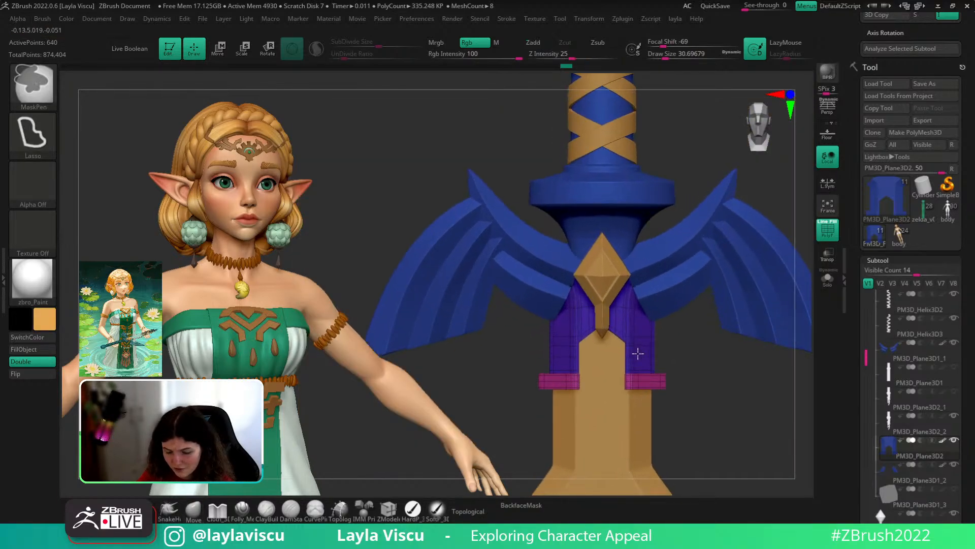
pyautogui.keyDown('alt'); pyautogui.click(605, 274); pyautogui.keyUp('alt')
pyautogui.hotkey('shift', 'f')
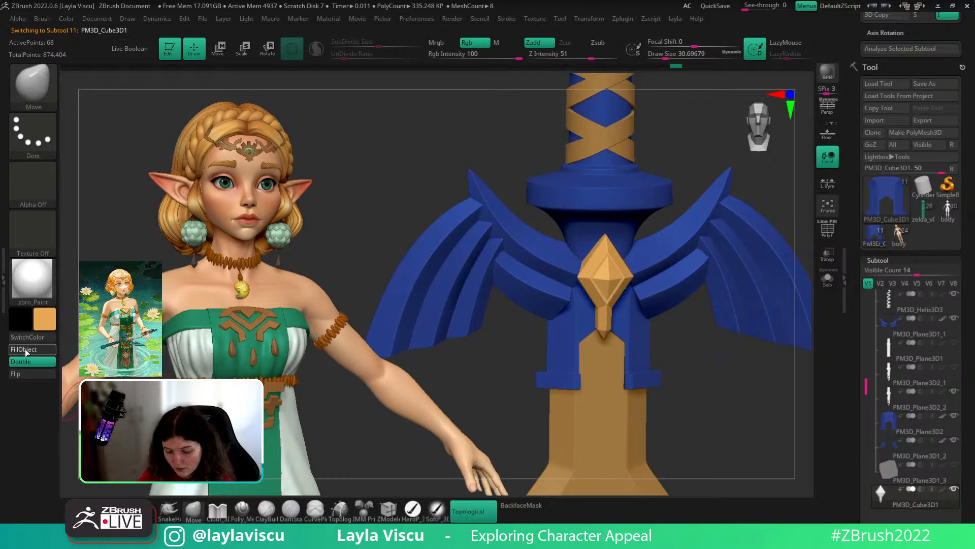
pyautogui.moveTo(766, 400); pyautogui.dragTo(763, 425)
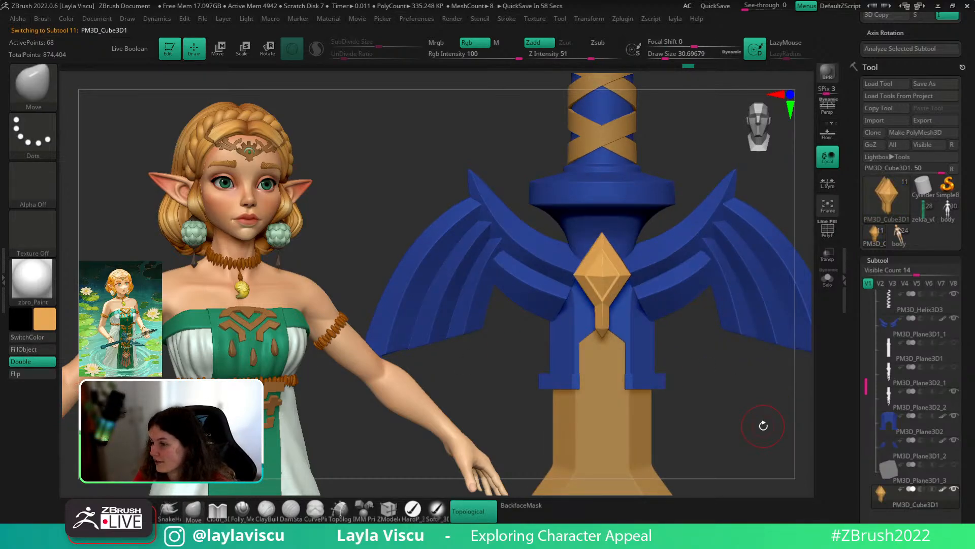
# - Isolate the collar at the blade's base, mask its two lower end blocks and sharpen the mask's edge
pyautogui.moveTo(763, 425)
pyautogui.mouseDown()
pyautogui.moveTo(657, 348)
pyautogui.moveTo(663, 183)
pyautogui.moveTo(677, 169)
pyautogui.moveTo(674, 213)
pyautogui.mouseUp()
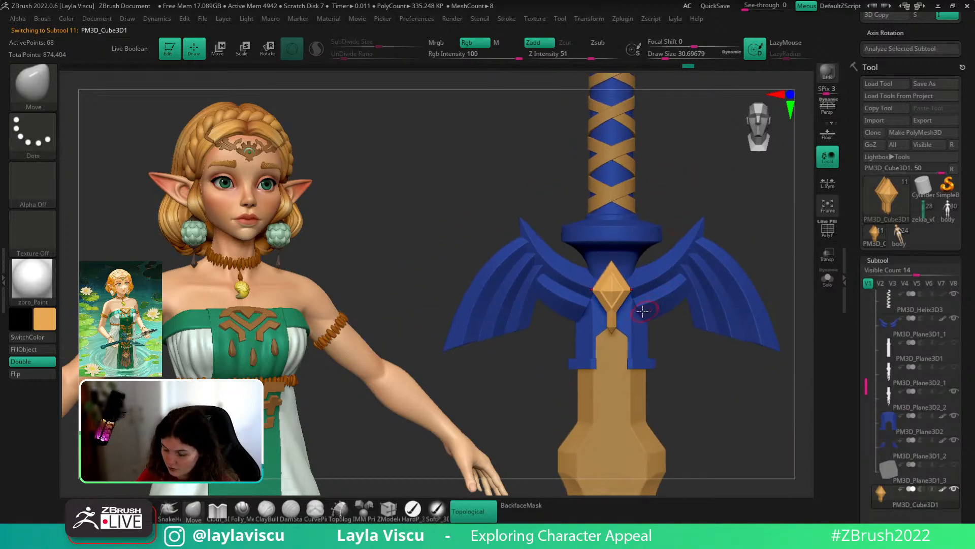
pyautogui.keyDown('alt'); pyautogui.click(646, 364); pyautogui.keyUp('alt')
pyautogui.click(829, 280)
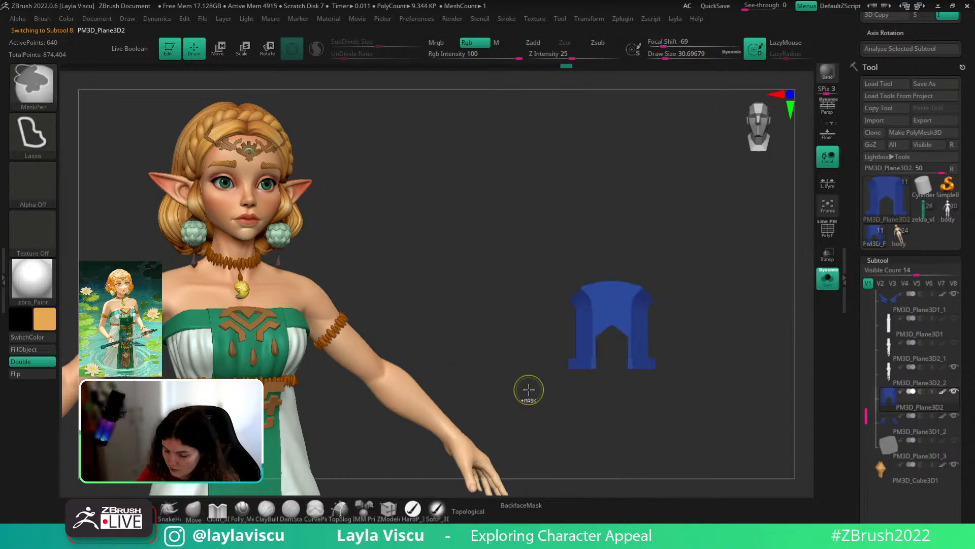
pyautogui.moveTo(523, 393)
pyautogui.keyDown('ctrl'); pyautogui.mouseDown()
pyautogui.moveTo(716, 399)
pyautogui.moveTo(590, 351)
pyautogui.moveTo(623, 359)
pyautogui.mouseUp(); pyautogui.keyUp('ctrl')
pyautogui.keyDown('ctrl'); pyautogui.moveTo(626, 359); pyautogui.dragTo(693, 371, button='right'); pyautogui.keyUp('ctrl')
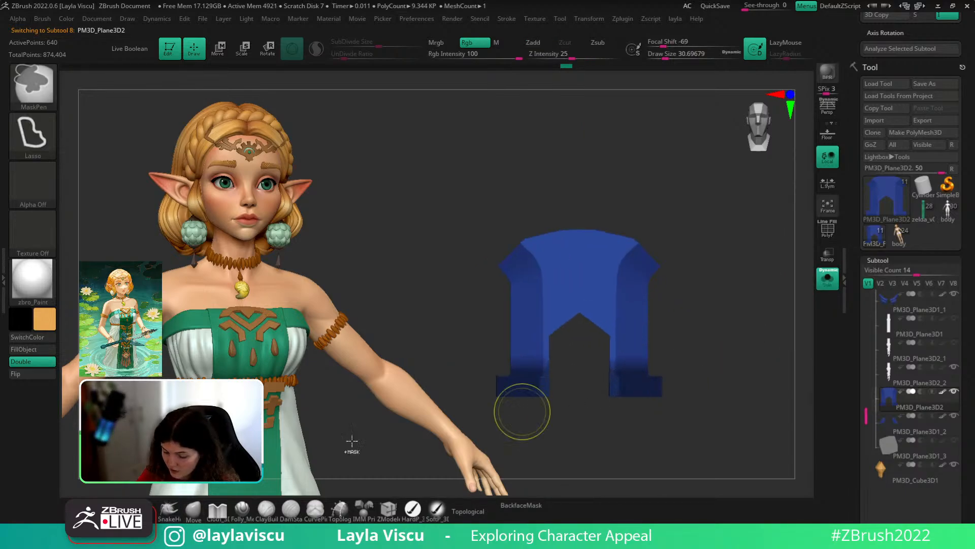
pyautogui.click(201, 513)
pyautogui.keyDown('ctrl'); pyautogui.keyDown('alt'); pyautogui.click(618, 306); pyautogui.keyUp('alt'); pyautogui.keyUp('ctrl')
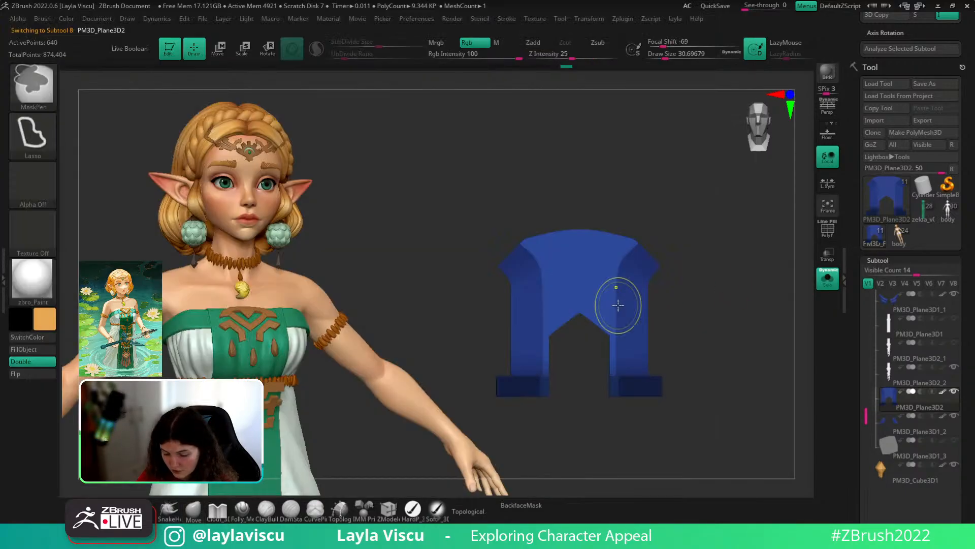
pyautogui.keyDown('ctrl'); pyautogui.keyDown('alt'); pyautogui.click(618, 305); pyautogui.keyUp('alt'); pyautogui.keyUp('ctrl')
pyautogui.keyDown('ctrl'); pyautogui.keyDown('alt'); pyautogui.click(618, 306); pyautogui.keyUp('alt'); pyautogui.keyUp('ctrl')
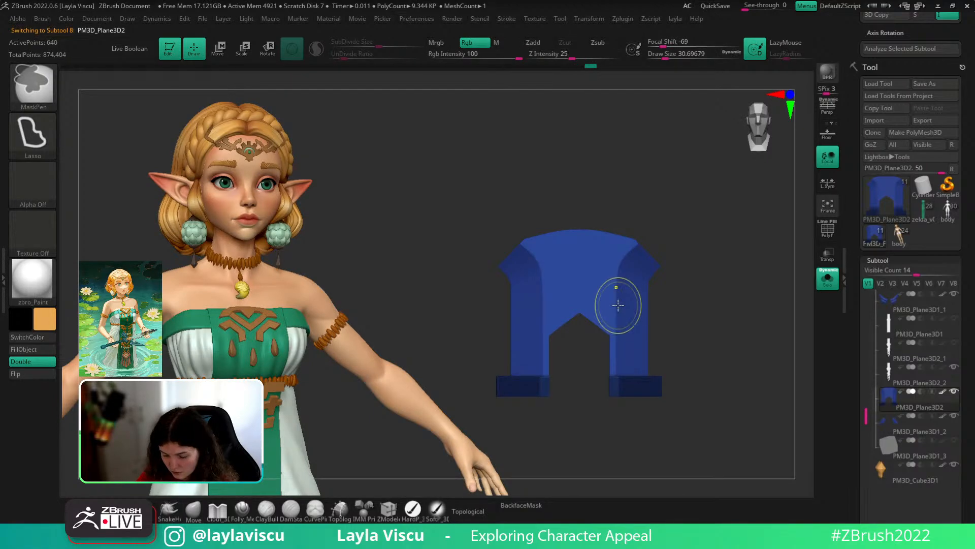
# - Invert the collar's mask, fill the two lower end blocks with the golden orange and show the whole sword again
pyautogui.hotkey('ctrl', 'i')
pyautogui.click(29, 352)
pyautogui.keyDown('ctrl'); pyautogui.moveTo(690, 229); pyautogui.dragTo(710, 251); pyautogui.keyUp('ctrl')
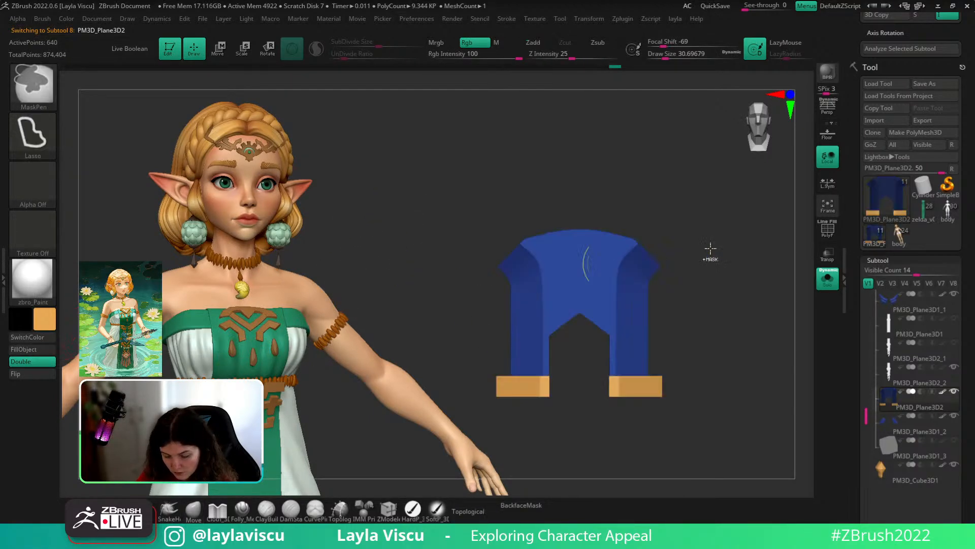
pyautogui.moveTo(712, 252); pyautogui.dragTo(784, 322, button='right')
pyautogui.click(827, 279)
pyautogui.keyDown('ctrl'); pyautogui.moveTo(711, 371); pyautogui.dragTo(688, 364, button='right'); pyautogui.keyUp('ctrl')
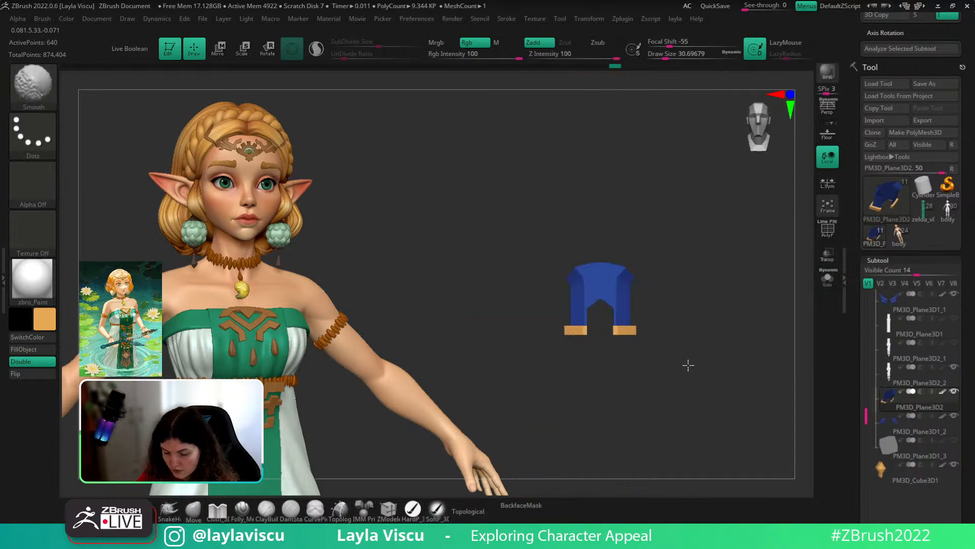
pyautogui.click(828, 272)
# - Sample the blade's light tone from the reference image and desaturate it to a neutral light grey
pyautogui.keyDown('ctrl'); pyautogui.moveTo(692, 310); pyautogui.dragTo(655, 298, button='right'); pyautogui.keyUp('ctrl')
pyautogui.hotkey('shift', 'z')
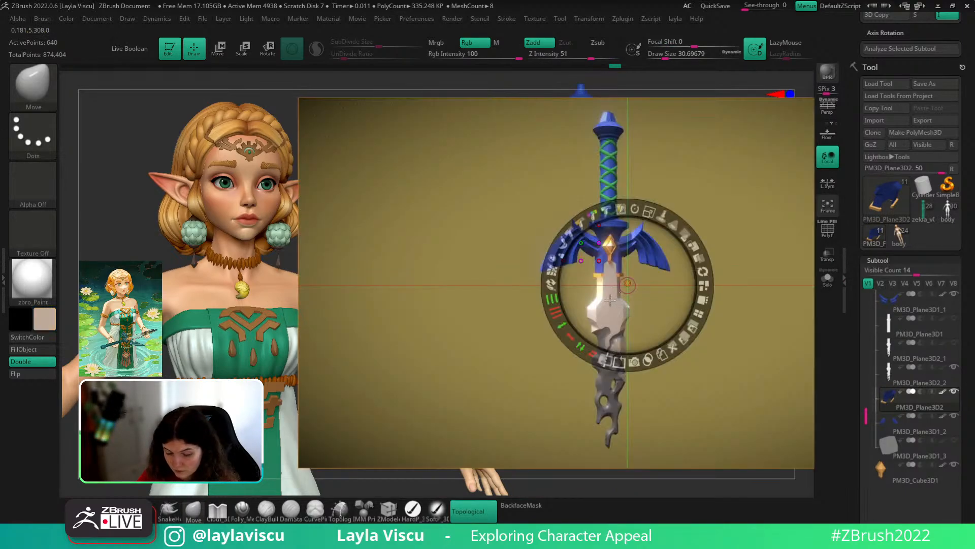
pyautogui.press('z')
pyautogui.click(44, 320)
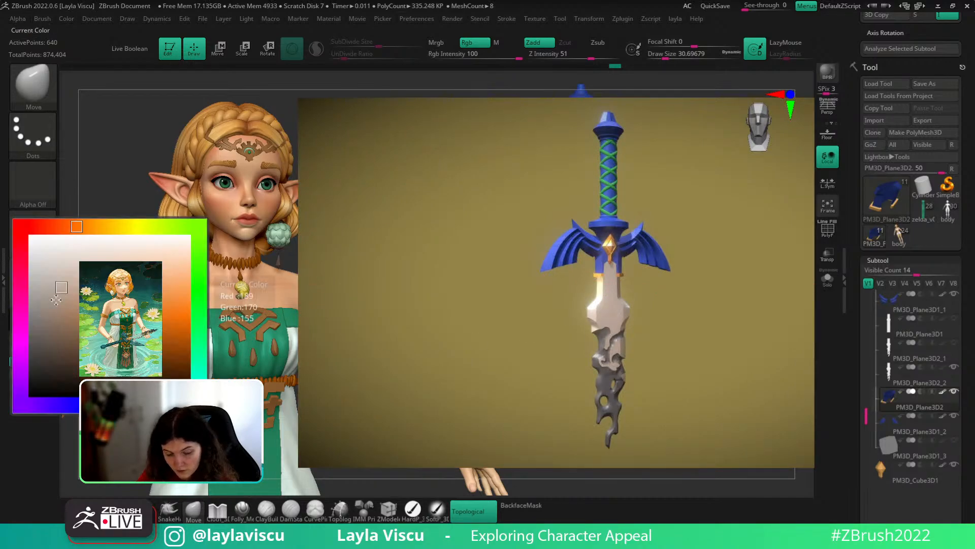
pyautogui.click(33, 291)
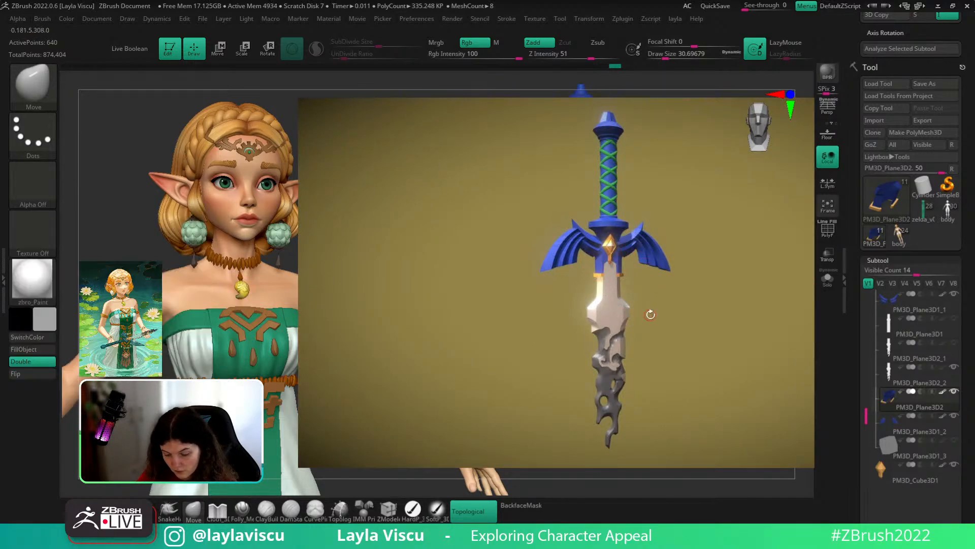
# - Hide the reference and fill the blade with the light grey
pyautogui.hotkey('shift', 'z')
pyautogui.keyDown('alt'); pyautogui.click(592, 309); pyautogui.keyUp('alt')
pyautogui.click(37, 351)
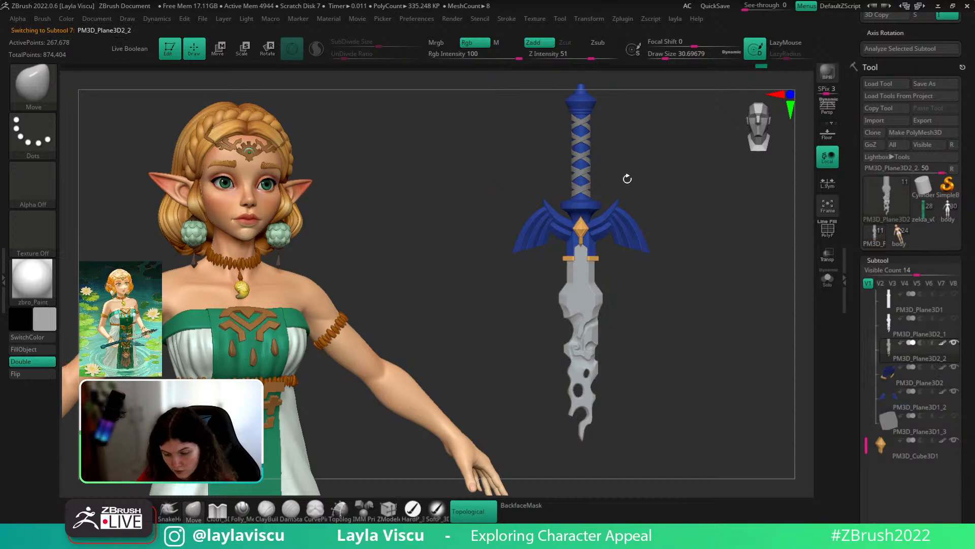
# - Sample the green of the handle's wrap from the sword reference image as the active colour
pyautogui.hotkey('shift', 'z')
pyautogui.press('c')
pyautogui.hotkey('shift', 'z')
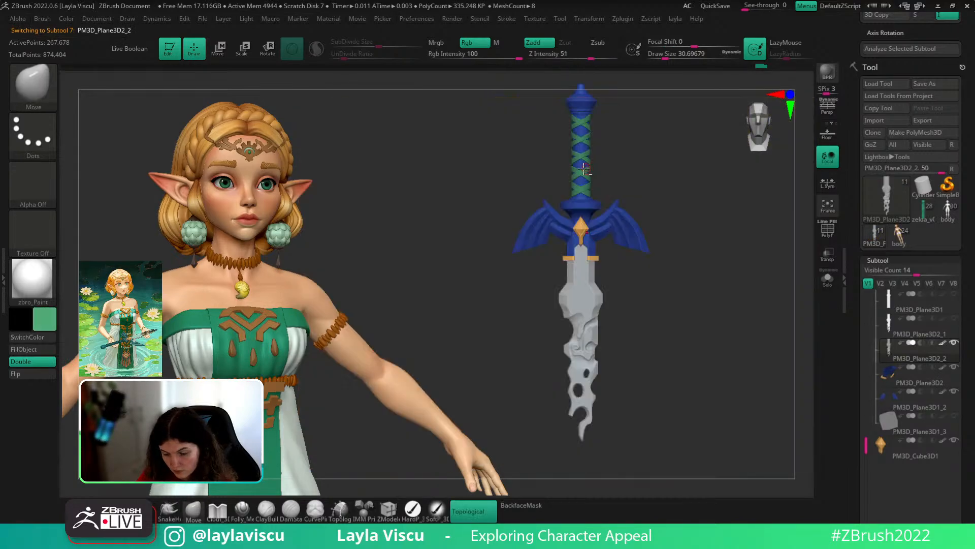
# - Darken the sampled green slightly and fill both crossing helix wraps on the handle with it
pyautogui.keyDown('alt'); pyautogui.click(581, 171); pyautogui.keyUp('alt')
pyautogui.keyDown('alt'); pyautogui.click(584, 175); pyautogui.keyUp('alt')
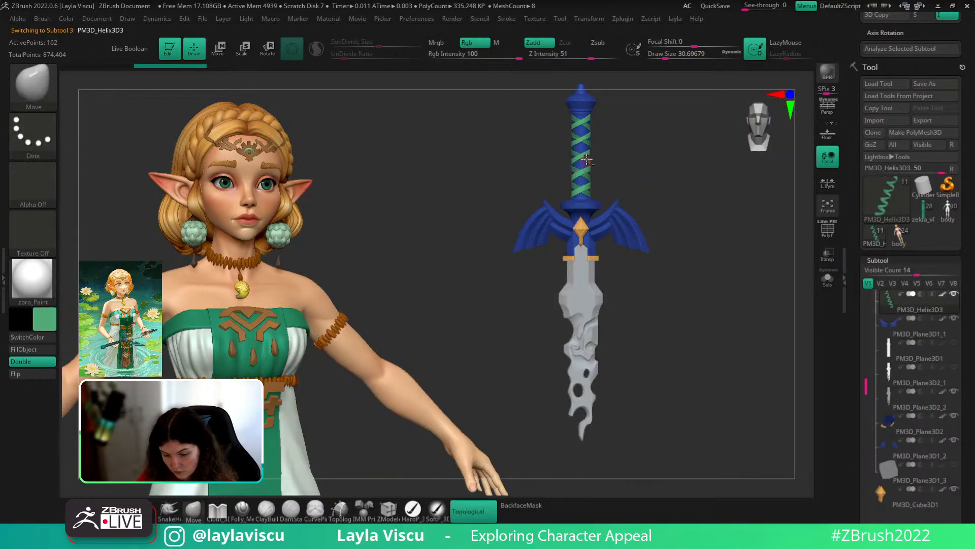
pyautogui.click(48, 322)
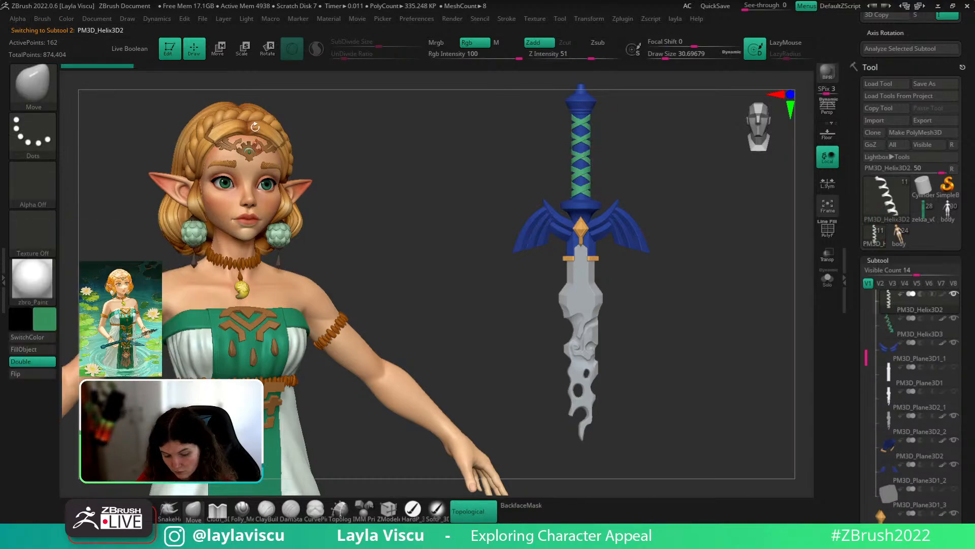
pyautogui.keyDown('alt'); pyautogui.click(587, 153); pyautogui.keyUp('alt')
pyautogui.click(21, 351)
# - Sample a light orange from the gem area of the reference image as the active colour and hide the reference
pyautogui.moveTo(660, 254)
pyautogui.mouseDown()
pyautogui.moveTo(698, 250)
pyautogui.moveTo(655, 245)
pyautogui.mouseUp()
pyautogui.keyDown('ctrl'); pyautogui.moveTo(654, 244); pyautogui.dragTo(694, 276, button='right'); pyautogui.keyUp('ctrl')
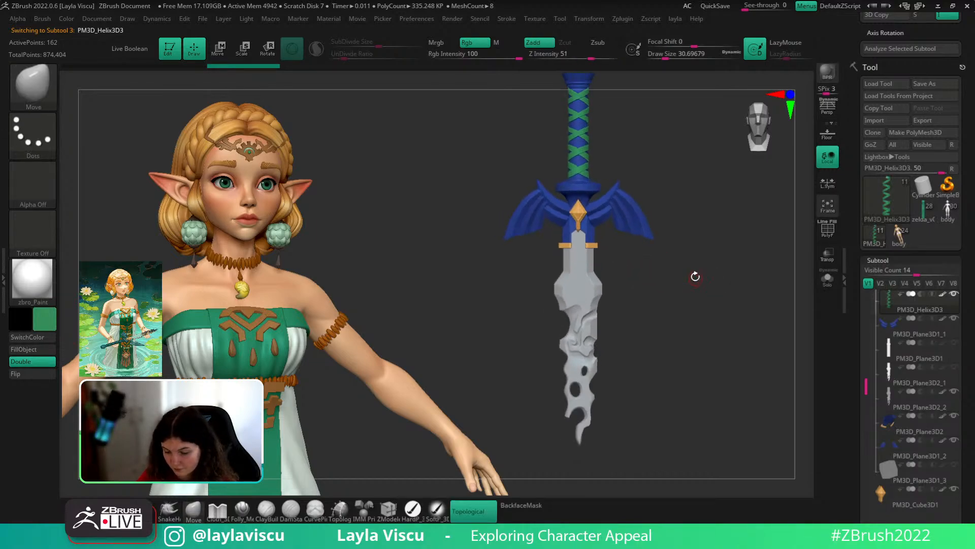
pyautogui.hotkey('shift', 'z')
pyautogui.press('c')
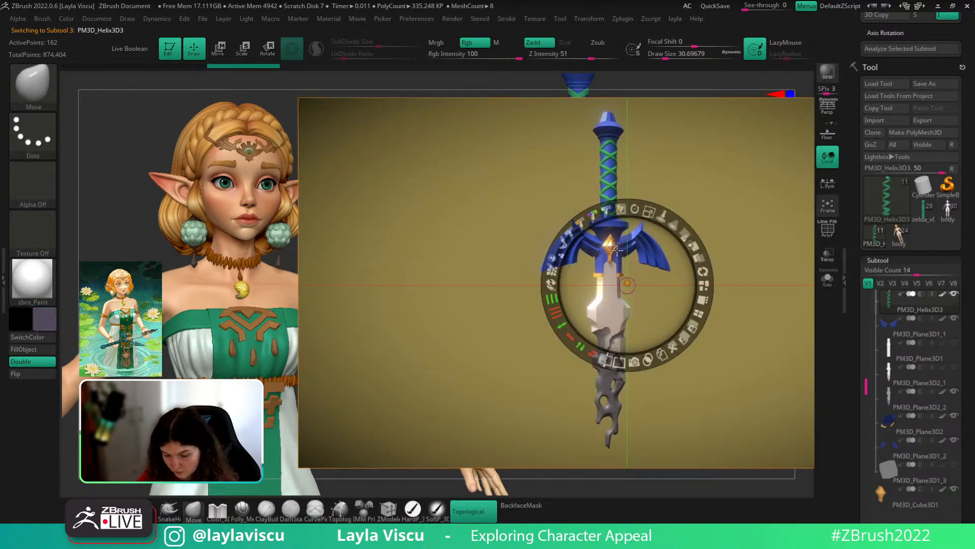
pyautogui.press('c')
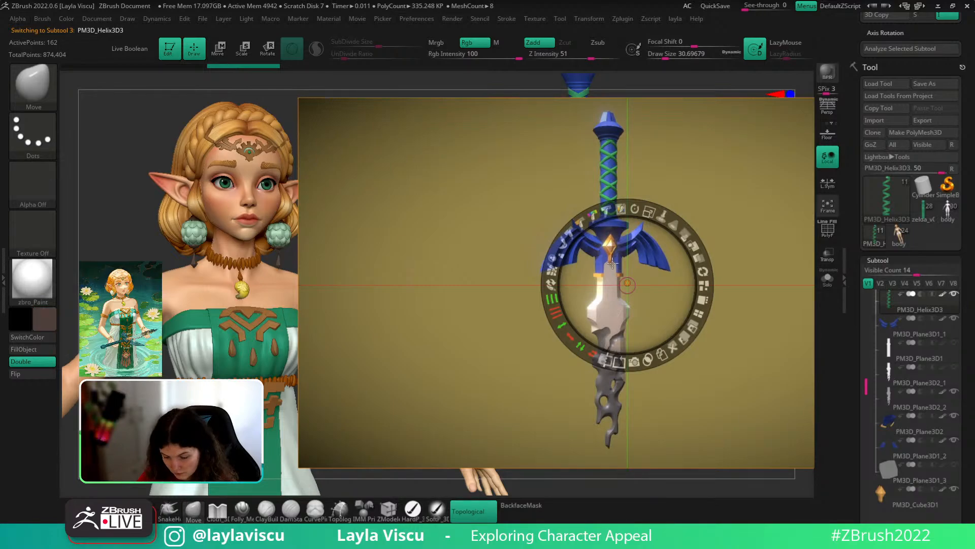
pyautogui.press('c')
pyautogui.hotkey('shift', 'z')
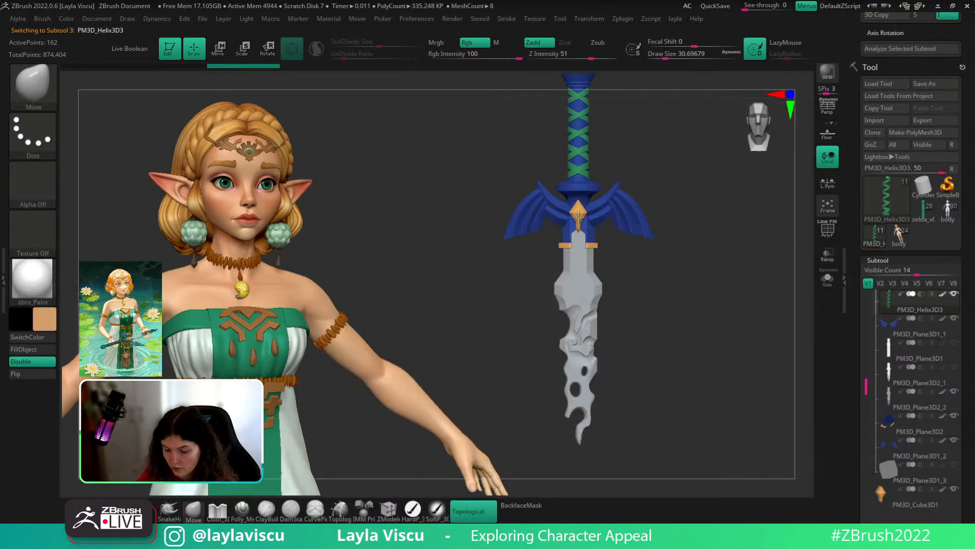
# - Select the guard's gem and fill it with the Gold material only, leaving its colour out of the fill
pyautogui.keyDown('alt'); pyautogui.click(578, 216); pyautogui.keyUp('alt')
pyautogui.click(29, 285)
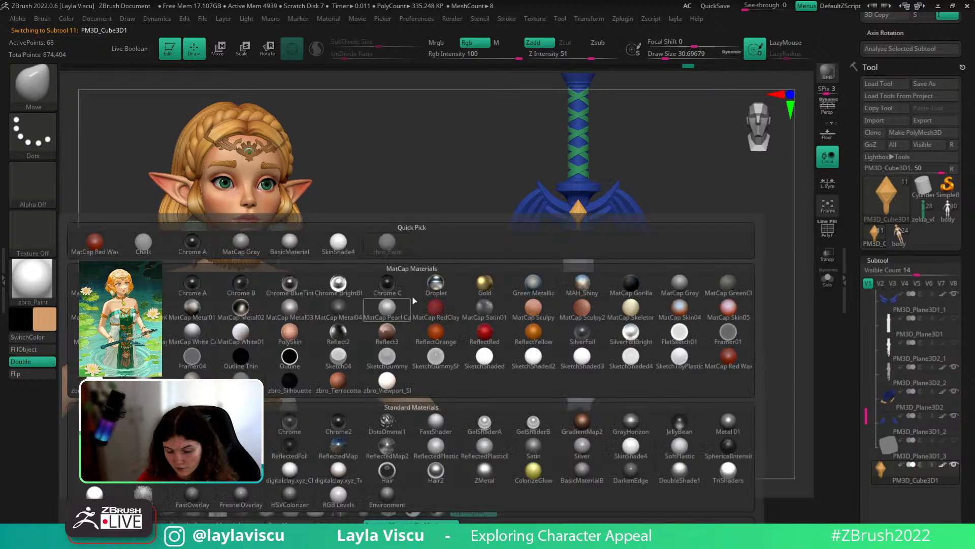
pyautogui.click(476, 280)
pyautogui.click(497, 42)
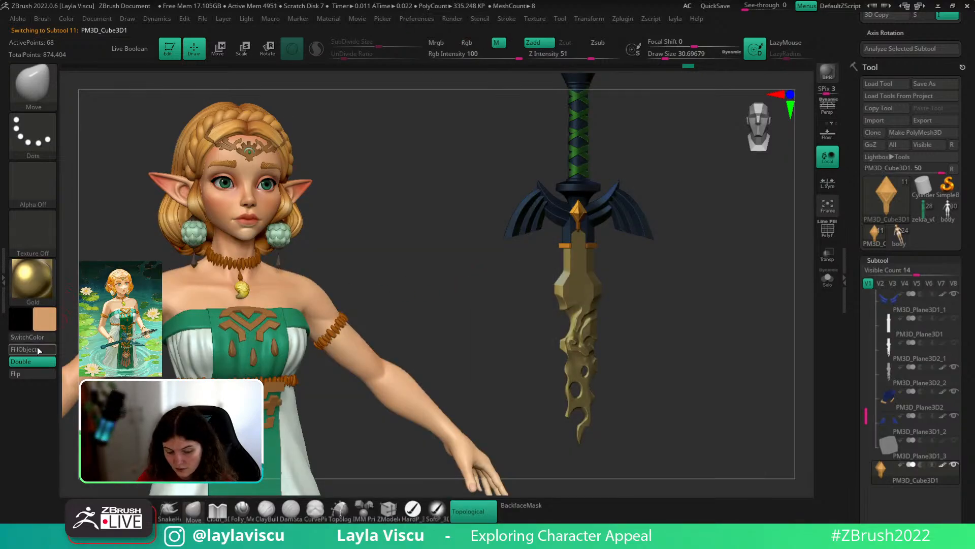
pyautogui.click(31, 349)
# - Fill the collar's lower end blocks with the Gold material and set the active material back to zbro_Paint
pyautogui.keyDown('alt'); pyautogui.click(589, 247); pyautogui.keyUp('alt')
pyautogui.keyDown('ctrl'); pyautogui.moveTo(589, 246); pyautogui.dragTo(713, 313, button='right'); pyautogui.keyUp('ctrl')
pyautogui.click(25, 349)
pyautogui.click(33, 282)
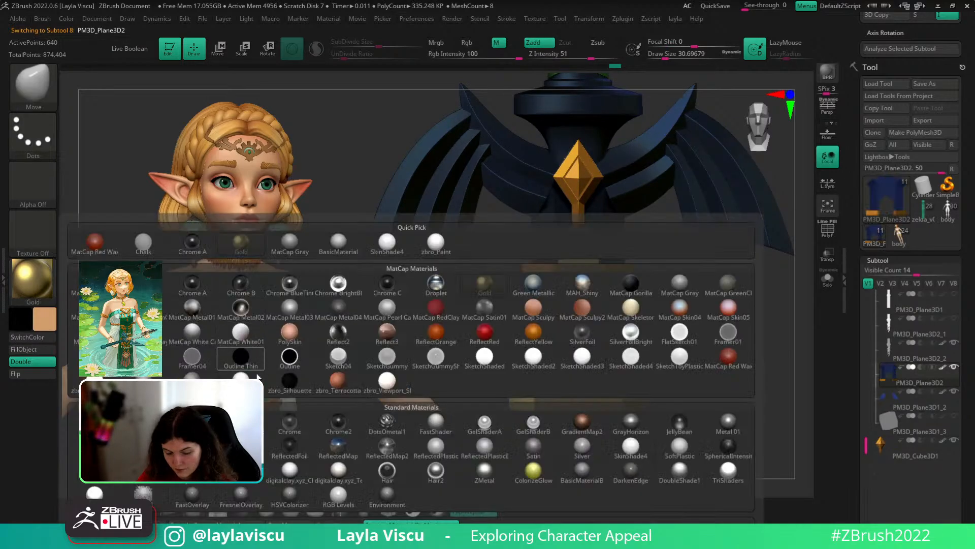
pyautogui.click(241, 357)
pyautogui.moveTo(566, 283)
pyautogui.keyDown('ctrl'); pyautogui.mouseDown(button='right')
pyautogui.moveTo(663, 339)
pyautogui.moveTo(659, 324)
pyautogui.mouseUp(button='right'); pyautogui.keyUp('ctrl')
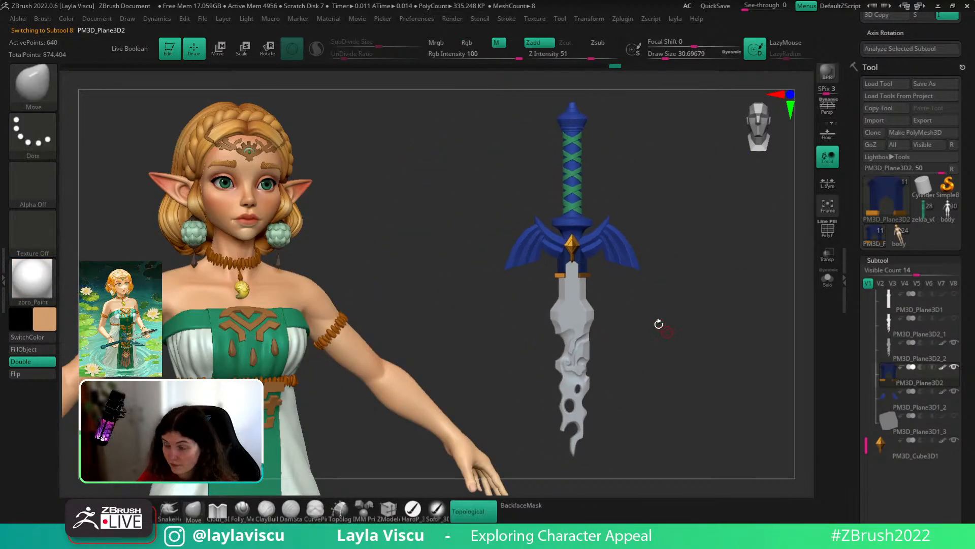
# - Select the guard's gem, set the active colour to white and fill the gem with colour only
pyautogui.keyDown('alt'); pyautogui.click(581, 254); pyautogui.keyUp('alt')
pyautogui.click(43, 326)
pyautogui.click(42, 244)
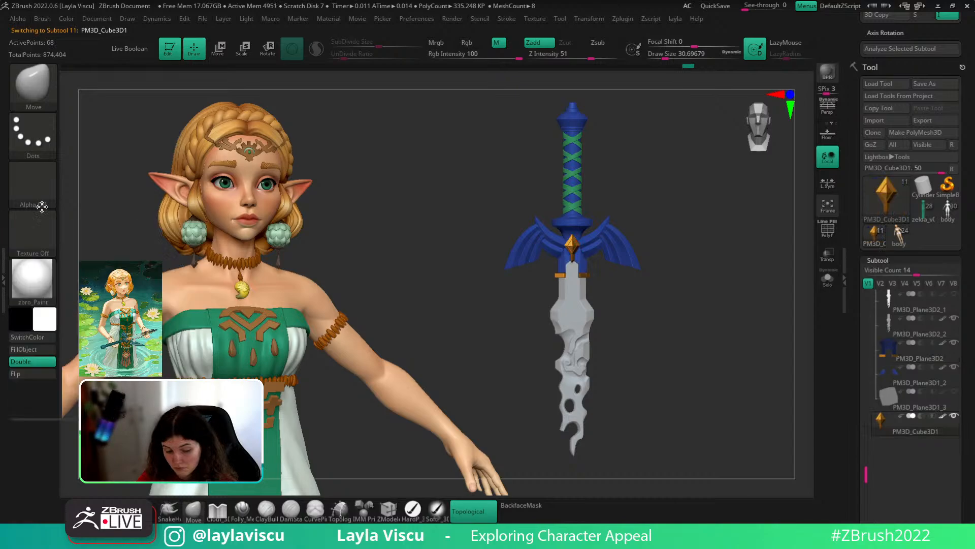
pyautogui.click(468, 42)
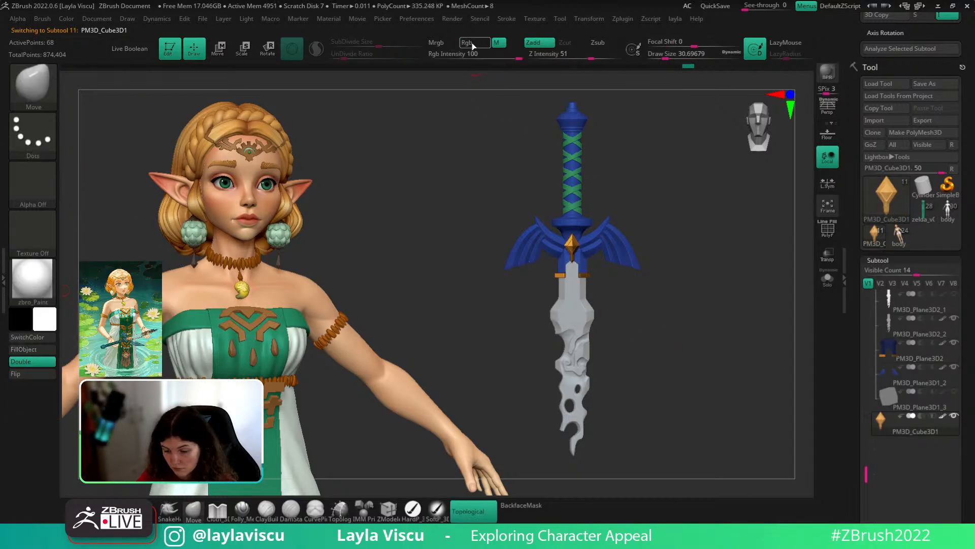
pyautogui.click(49, 350)
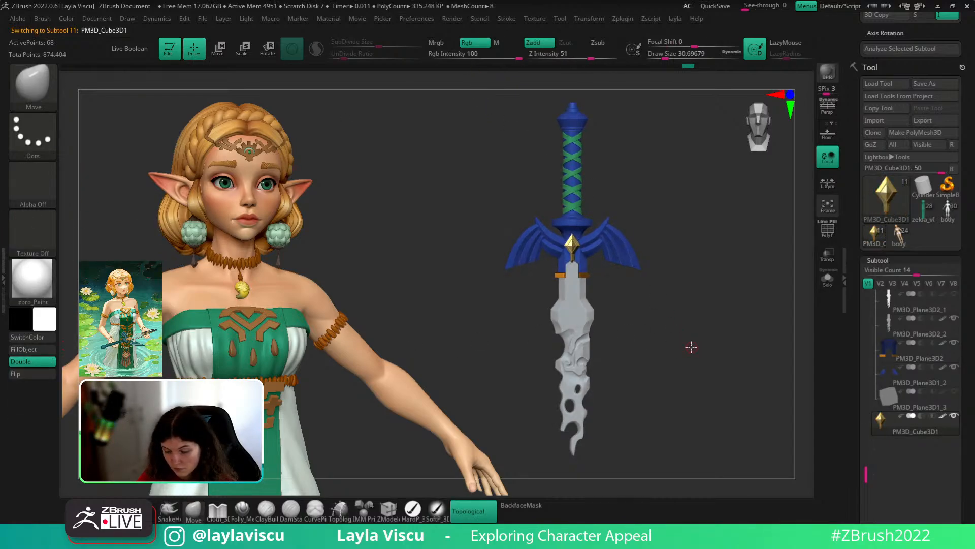
pyautogui.keyDown('ctrl'); pyautogui.moveTo(690, 347); pyautogui.dragTo(657, 349, button='right'); pyautogui.keyUp('ctrl')
pyautogui.moveTo(630, 328)
pyautogui.mouseDown()
pyautogui.moveTo(638, 328)
pyautogui.moveTo(612, 329)
pyautogui.moveTo(629, 329)
pyautogui.mouseUp()
pyautogui.click(41, 349)
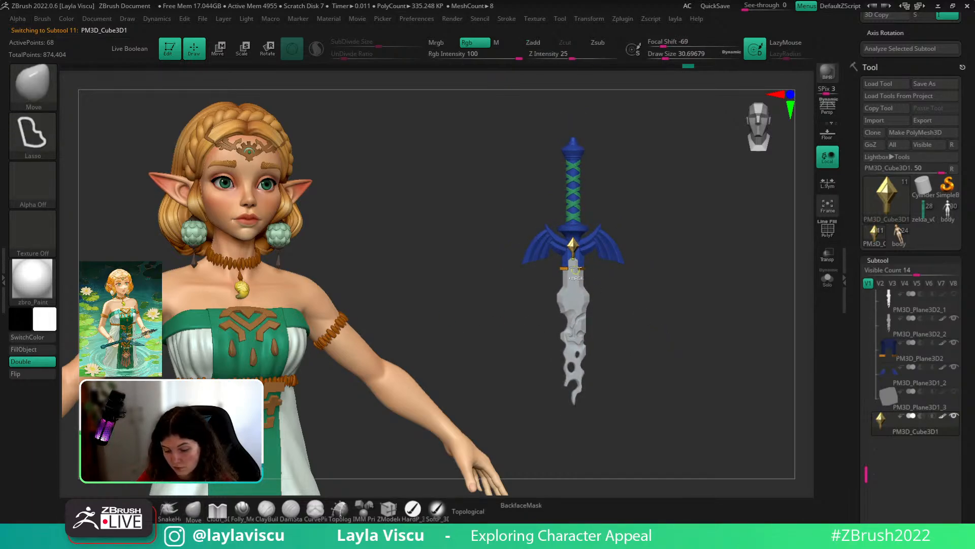
# - Select the collar at the blade's base and fill its lower end blocks with white
pyautogui.keyDown('ctrl'); pyautogui.moveTo(573, 259); pyautogui.dragTo(599, 279, button='right'); pyautogui.keyUp('ctrl')
pyautogui.keyDown('alt'); pyautogui.click(591, 277); pyautogui.keyUp('alt')
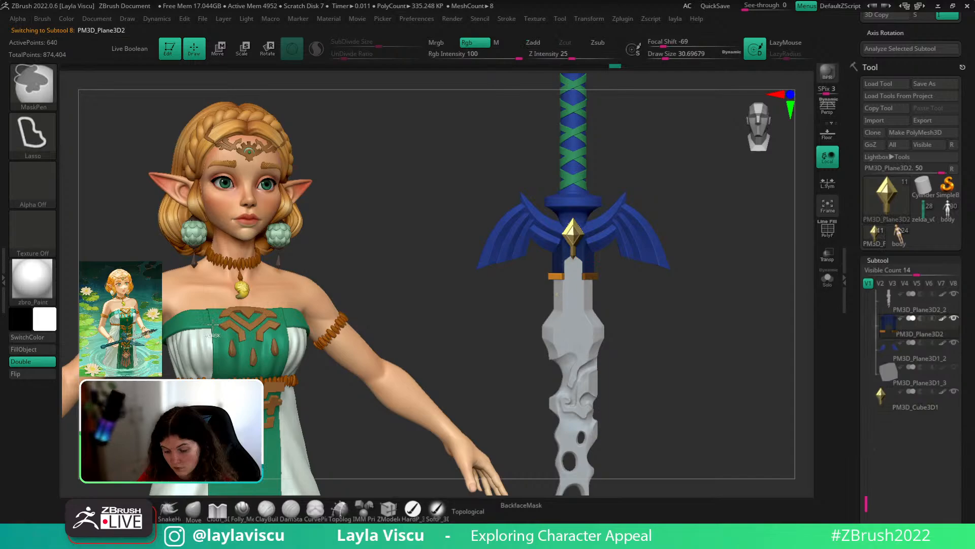
pyautogui.click(42, 351)
pyautogui.keyDown('ctrl'); pyautogui.moveTo(439, 290); pyautogui.dragTo(412, 290, button='right'); pyautogui.keyUp('ctrl')
pyautogui.moveTo(644, 307)
pyautogui.keyDown('ctrl'); pyautogui.mouseDown(button='right')
pyautogui.moveTo(615, 320)
pyautogui.moveTo(668, 357)
pyautogui.mouseUp(button='right'); pyautogui.keyUp('ctrl')
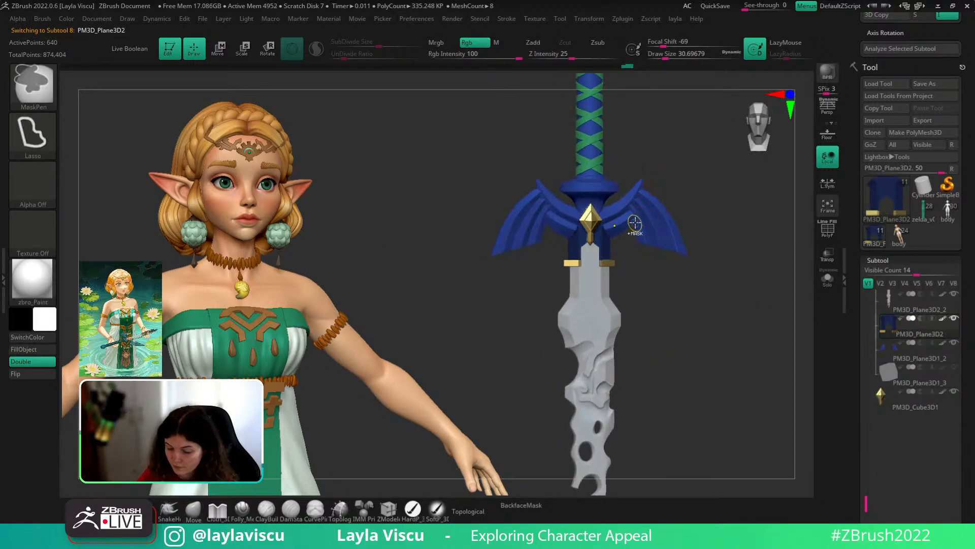
# - Sample an orange-gold tone from the reference image and fill the collar's end blocks and the guard's gem with it
pyautogui.press('c')
pyautogui.click(51, 314)
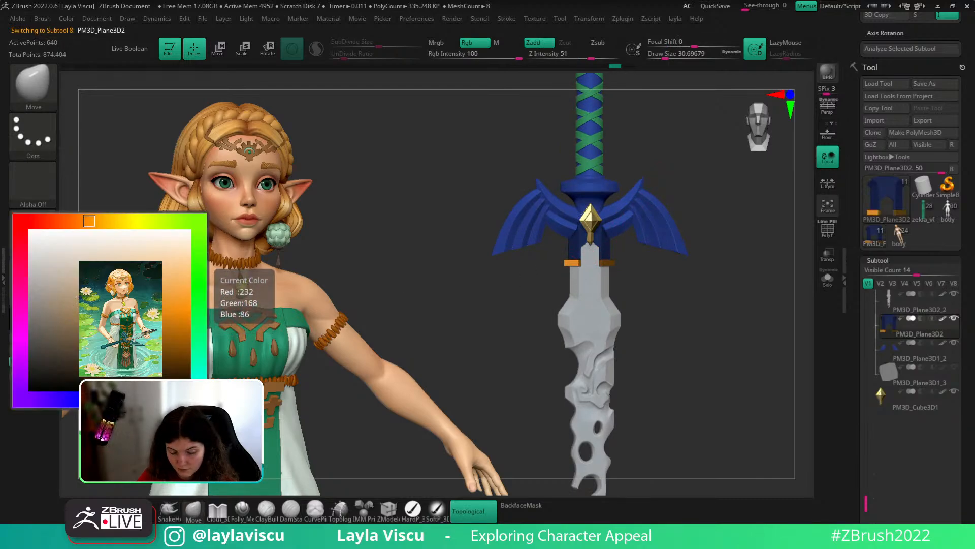
pyautogui.click(85, 265)
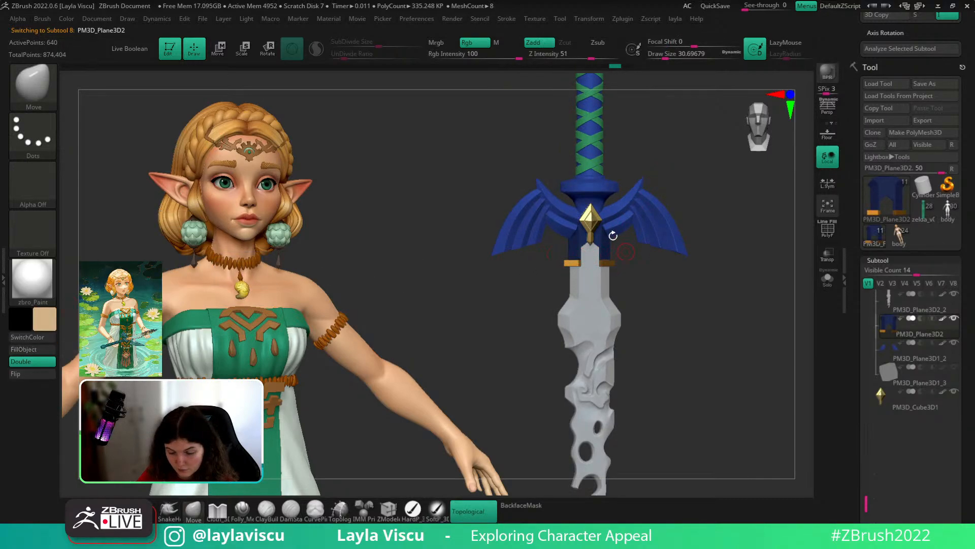
pyautogui.keyDown('alt'); pyautogui.click(589, 218); pyautogui.keyUp('alt')
pyautogui.click(18, 349)
# - Bring up the large sword reference, sample dark grey (88, 84, 83) from its blade and hide the reference
pyautogui.keyDown('ctrl'); pyautogui.moveTo(396, 288); pyautogui.dragTo(674, 280, button='right'); pyautogui.keyUp('ctrl')
pyautogui.hotkey('shift', 'z')
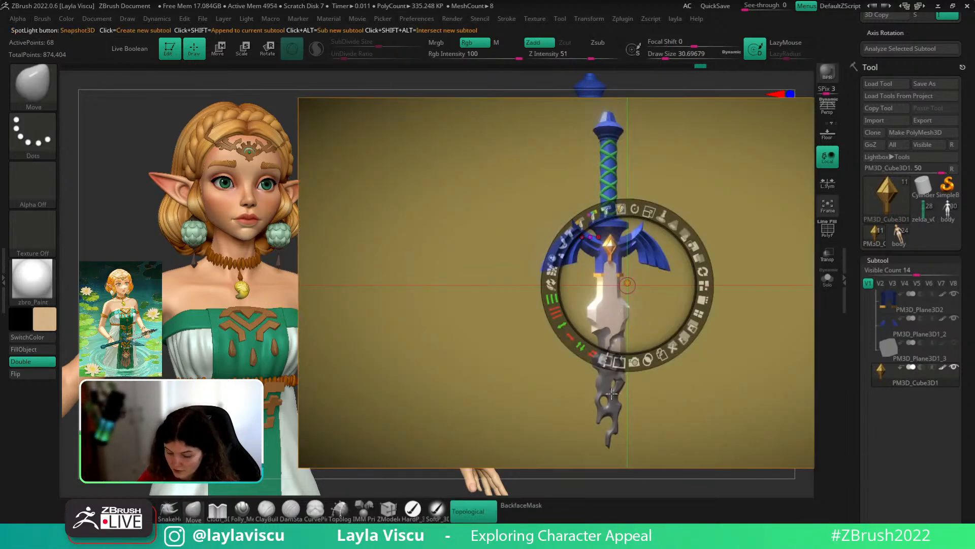
pyautogui.press('c')
pyautogui.press('z')
pyautogui.hotkey('shift', 'z')
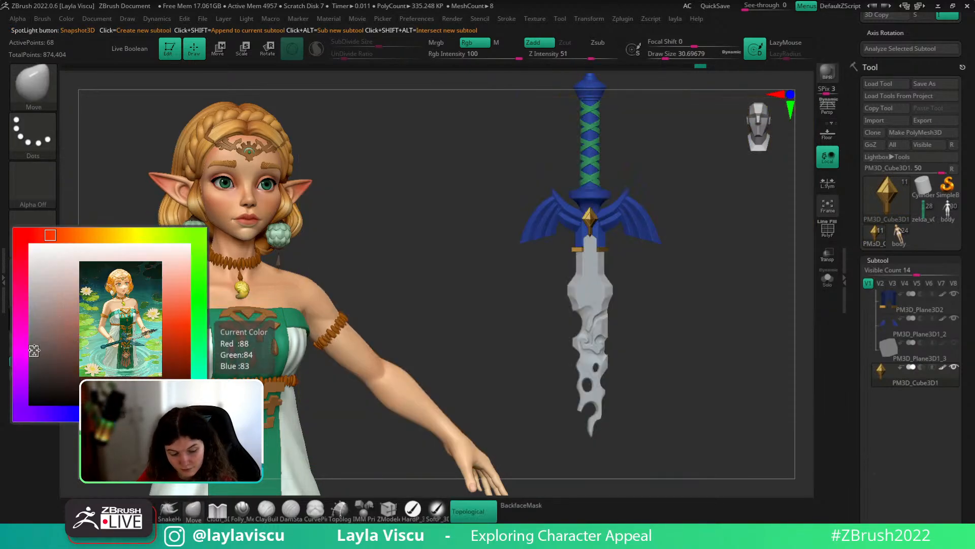
# - Select the blade, mask its upper part, fill the lower part with dark grey and clear the mask
pyautogui.keyDown('alt'); pyautogui.click(604, 340); pyautogui.keyUp('alt')
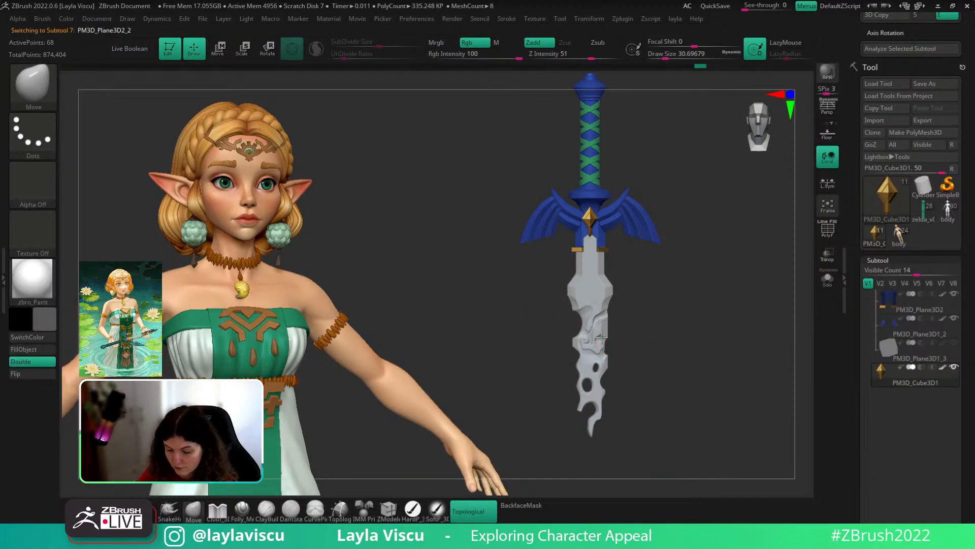
pyautogui.moveTo(622, 363)
pyautogui.keyDown('ctrl'); pyautogui.mouseDown(button='right')
pyautogui.moveTo(701, 374)
pyautogui.moveTo(665, 266)
pyautogui.mouseUp(button='right'); pyautogui.keyUp('ctrl')
pyautogui.click(417, 511)
pyautogui.moveTo(531, 420)
pyautogui.keyDown('ctrl'); pyautogui.mouseDown()
pyautogui.moveTo(651, 355)
pyautogui.moveTo(515, 311)
pyautogui.mouseUp(); pyautogui.keyUp('ctrl')
pyautogui.keyDown('ctrl'); pyautogui.click(393, 279); pyautogui.keyUp('ctrl')
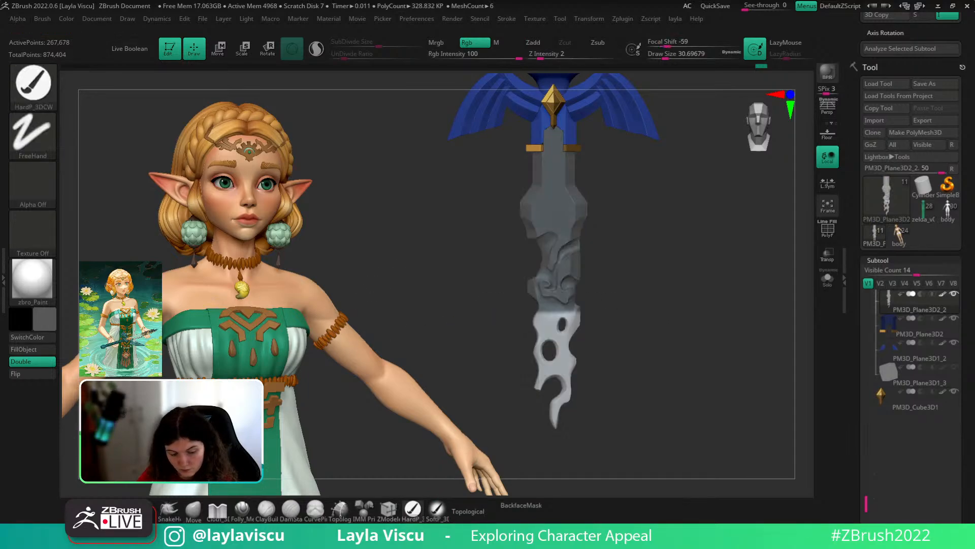
pyautogui.click(44, 350)
pyautogui.keyDown('ctrl'); pyautogui.moveTo(325, 279); pyautogui.dragTo(341, 289); pyautogui.keyUp('ctrl')
# - Paint dark grey with the hard paint brush up to the lower edge of the blade's carved swirls
pyautogui.keyDown('ctrl'); pyautogui.moveTo(623, 374); pyautogui.dragTo(577, 368, button='right'); pyautogui.keyUp('ctrl')
pyautogui.keyDown('alt'); pyautogui.moveTo(656, 257); pyautogui.dragTo(723, 335, button='right'); pyautogui.keyUp('alt')
pyautogui.keyDown('ctrl'); pyautogui.moveTo(722, 335); pyautogui.dragTo(721, 419, button='right'); pyautogui.keyUp('ctrl')
pyautogui.keyDown('alt'); pyautogui.moveTo(722, 420); pyautogui.dragTo(727, 257, button='right'); pyautogui.keyUp('alt')
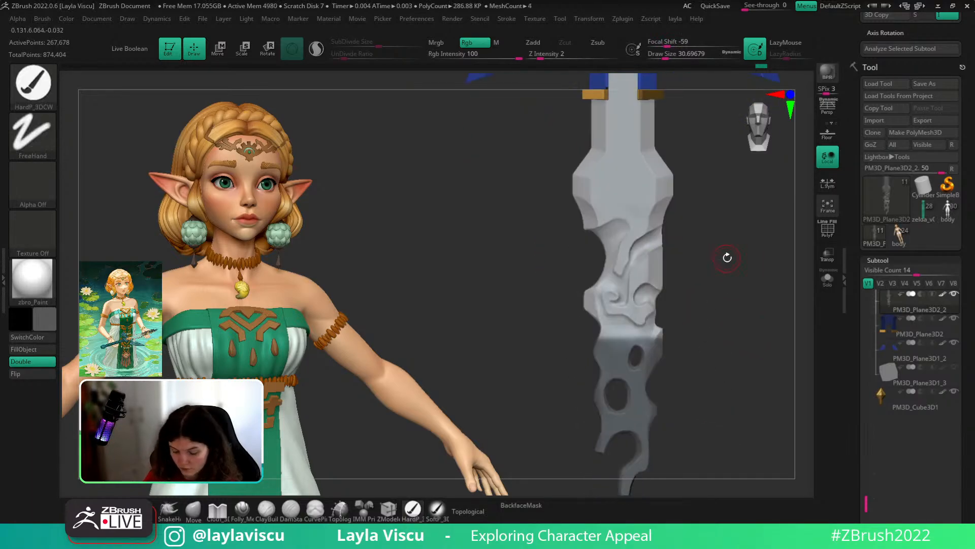
pyautogui.press('2')
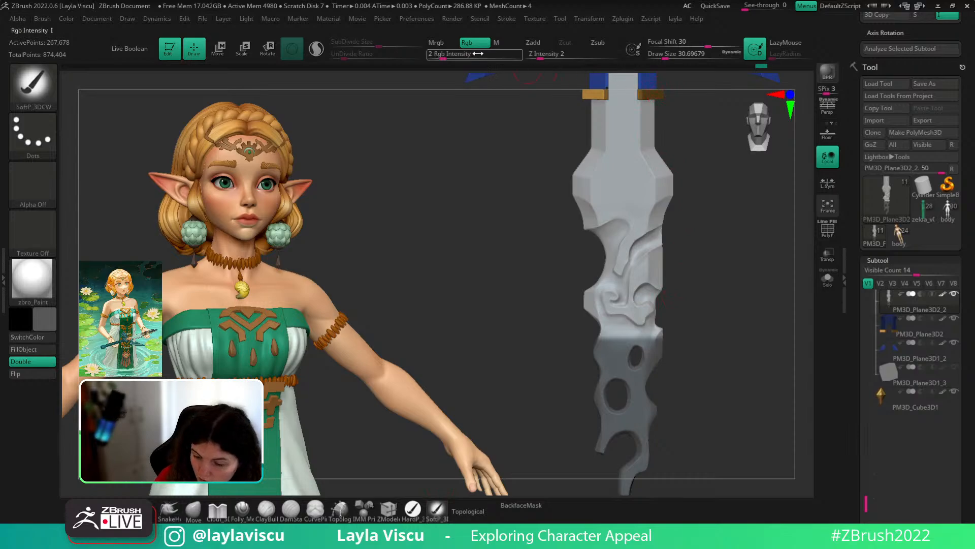
pyautogui.press('1')
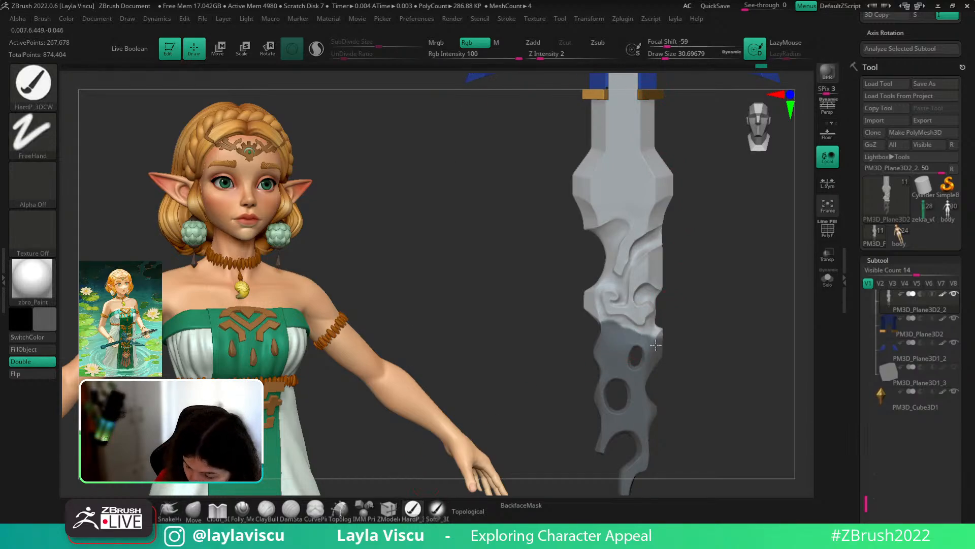
pyautogui.moveTo(665, 334)
pyautogui.mouseDown()
pyautogui.moveTo(767, 327)
pyautogui.moveTo(630, 325)
pyautogui.mouseUp()
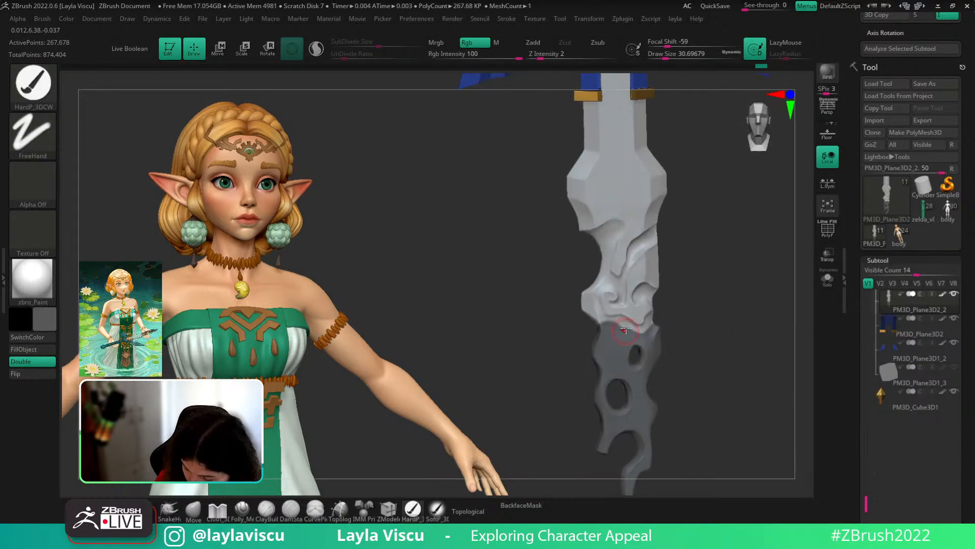
# - Reduce the draw size to about 20 and paint the blade's side facet beside the swirls and the border below them dark grey
pyautogui.keyDown('ctrl'); pyautogui.moveTo(625, 322); pyautogui.dragTo(617, 360, button='right'); pyautogui.keyUp('ctrl')
pyautogui.press('[')
pyautogui.moveTo(593, 339); pyautogui.dragTo(551, 279)
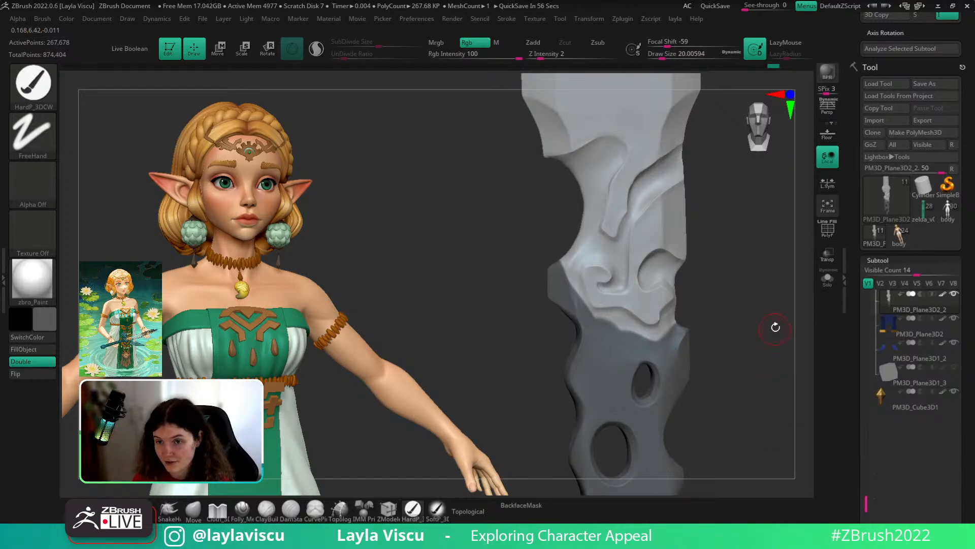
pyautogui.keyDown('shift'); pyautogui.moveTo(775, 328); pyautogui.dragTo(773, 344); pyautogui.keyUp('shift')
pyautogui.moveTo(643, 346); pyautogui.dragTo(613, 335)
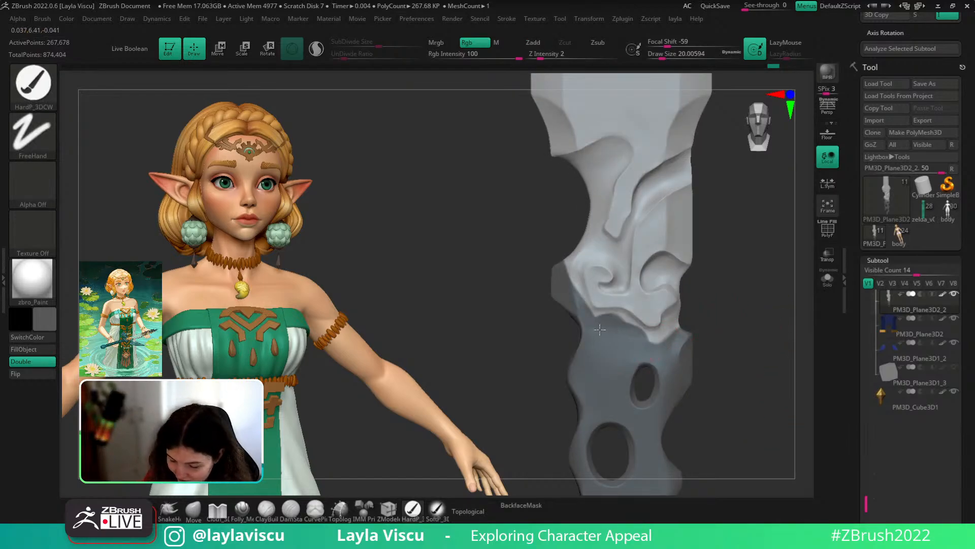
# - Divide the blade mesh once to reach subdivision level 4
pyautogui.scroll(-6, 957, 224)
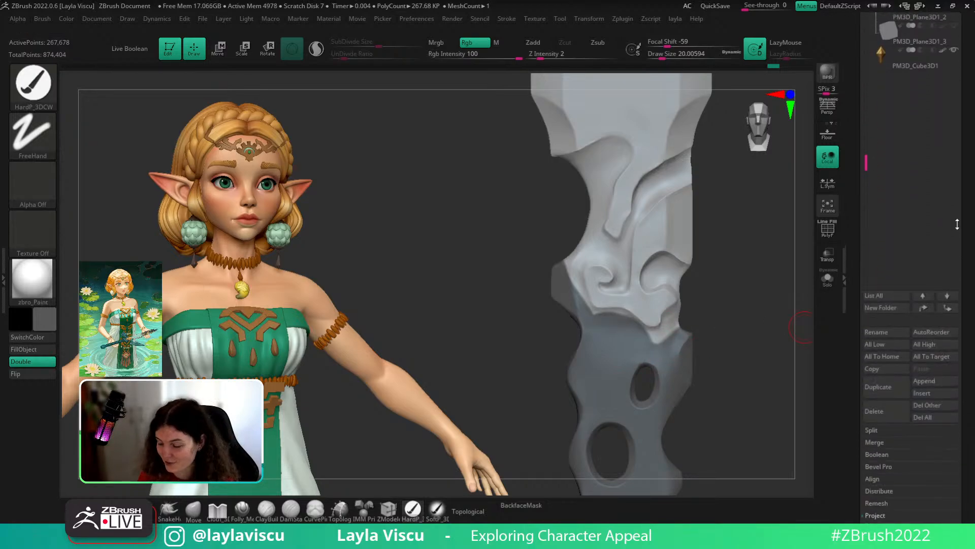
pyautogui.moveTo(957, 224); pyautogui.dragTo(956, 177)
pyautogui.click(881, 291)
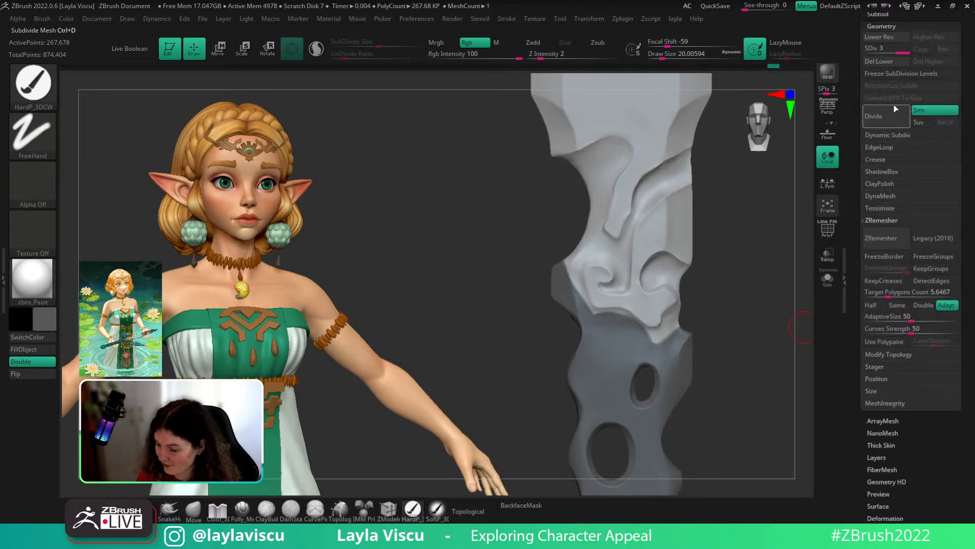
pyautogui.click(887, 115)
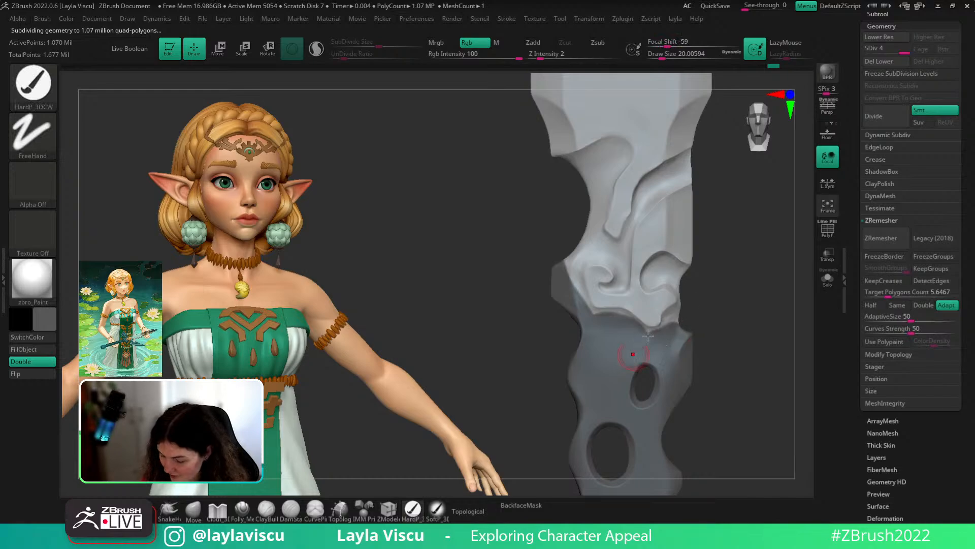
pyautogui.click(880, 137)
# - Paint the notch beneath the carved swirls dark grey and sharpen the colour border, using draw sizes of about 13 and 5
pyautogui.moveTo(753, 256); pyautogui.dragTo(711, 285)
pyautogui.press('s')
pyautogui.click(666, 323)
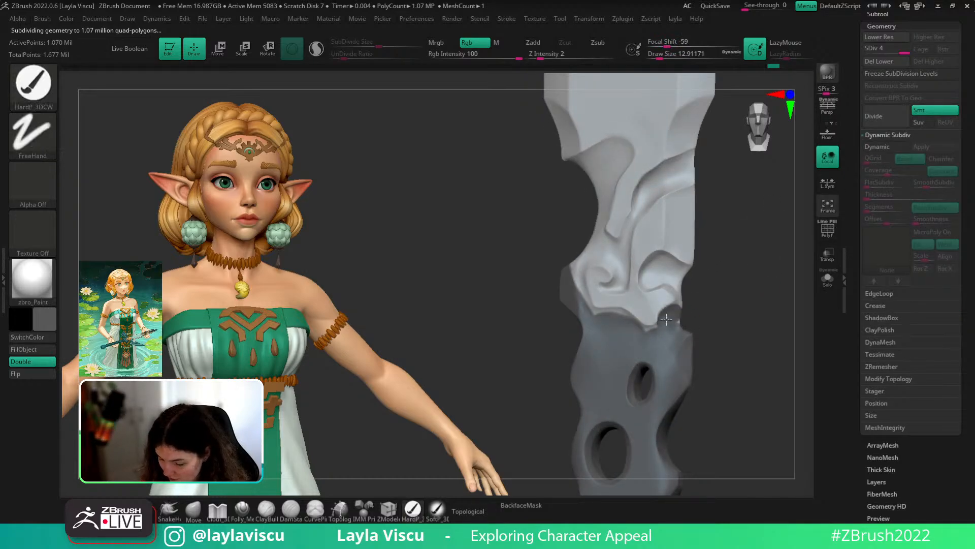
pyautogui.moveTo(681, 321); pyautogui.dragTo(664, 335, button='right')
pyautogui.press('s')
pyautogui.click(659, 337)
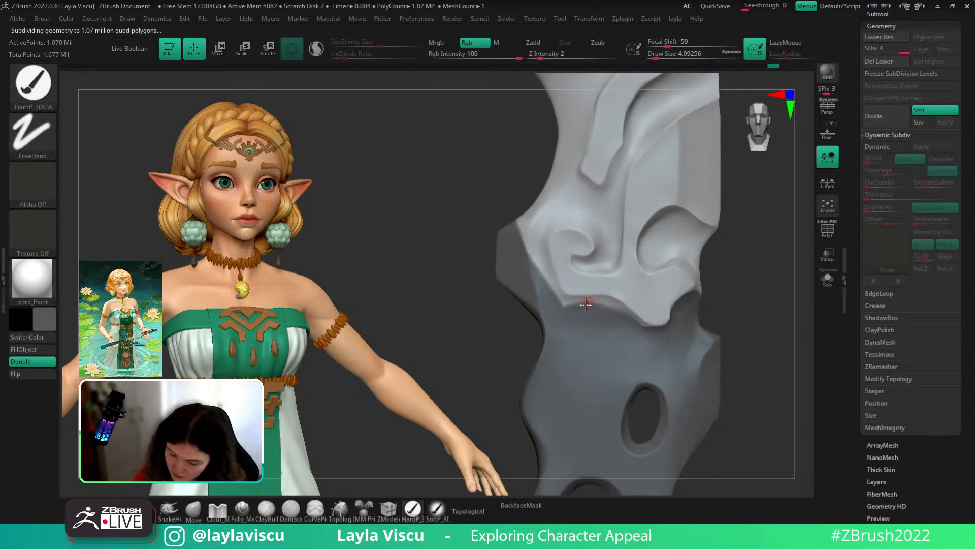
pyautogui.moveTo(591, 310)
pyautogui.mouseDown()
pyautogui.moveTo(627, 327)
pyautogui.moveTo(611, 308)
pyautogui.moveTo(645, 334)
pyautogui.mouseUp()
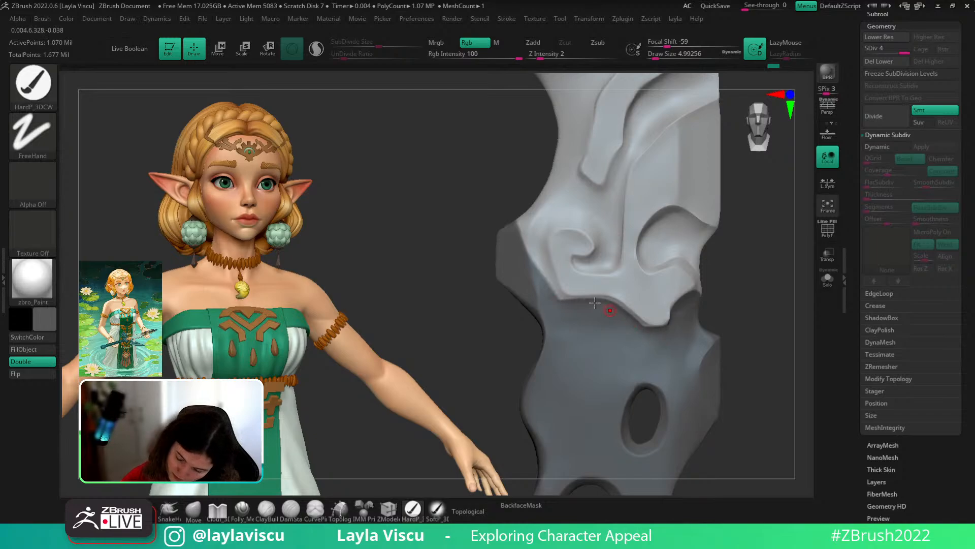
pyautogui.moveTo(553, 303); pyautogui.dragTo(594, 301)
# - Fill the round recess beside the swirl with dark grey at a draw size of about 10.5
pyautogui.moveTo(784, 291); pyautogui.dragTo(801, 410)
pyautogui.press('s')
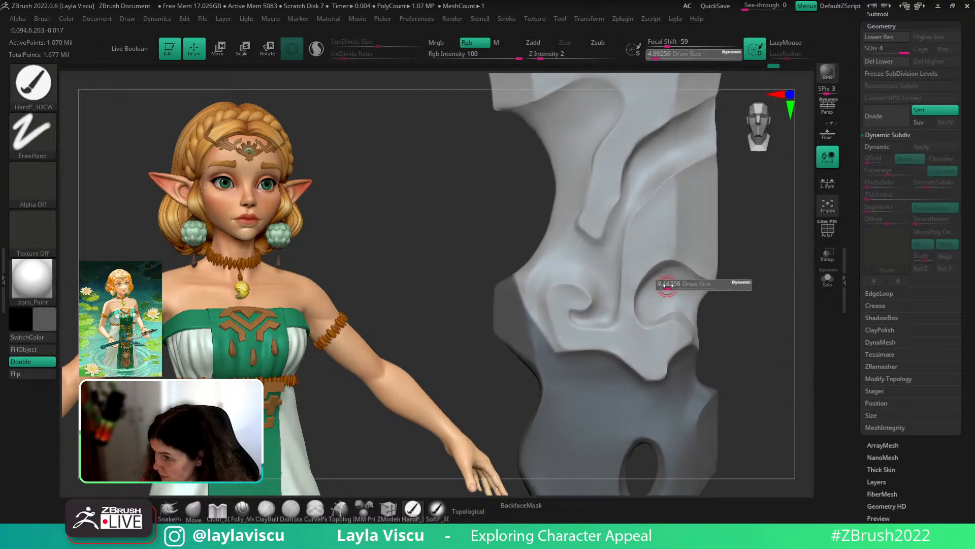
pyautogui.click(666, 285)
pyautogui.moveTo(671, 279); pyautogui.dragTo(646, 311)
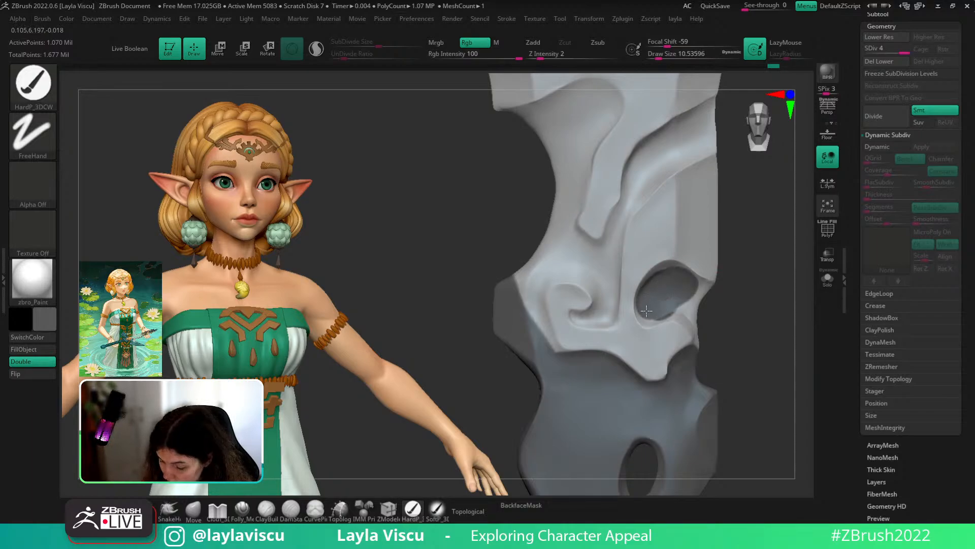
# - Paint dark grey on the blade's edge around the hook below the recess at a draw size of about 5.75, undoing the last stroke
pyautogui.moveTo(734, 316); pyautogui.dragTo(673, 304)
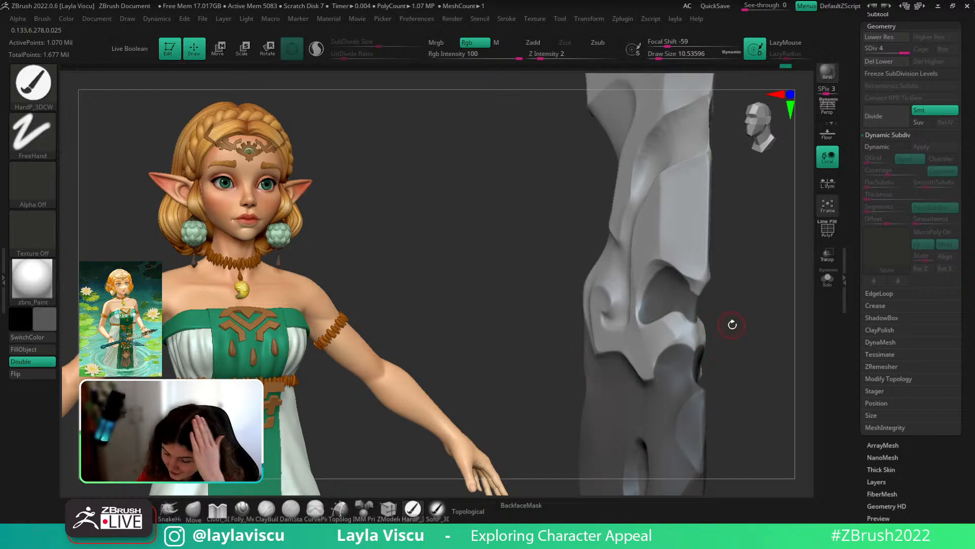
pyautogui.moveTo(693, 314)
pyautogui.mouseDown()
pyautogui.moveTo(695, 336)
pyautogui.moveTo(711, 316)
pyautogui.moveTo(701, 339)
pyautogui.mouseUp()
pyautogui.press('s')
pyautogui.moveTo(704, 312); pyautogui.dragTo(703, 336)
pyautogui.moveTo(753, 308); pyautogui.dragTo(701, 312)
pyautogui.hotkey('ctrl', 'z')
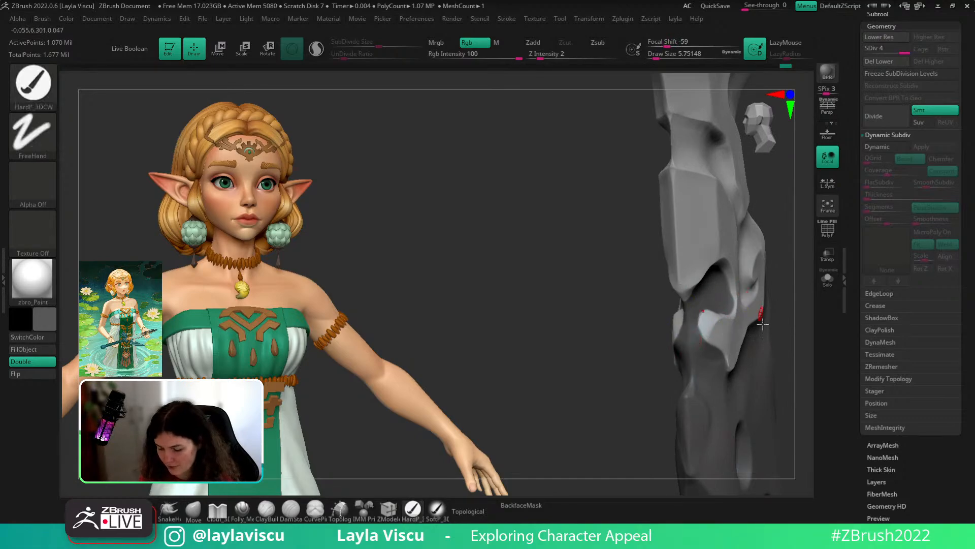
# - Touch up the dark grey inside the round recess and along its upper rim
pyautogui.moveTo(632, 388); pyautogui.dragTo(766, 339)
pyautogui.keyDown('alt'); pyautogui.moveTo(599, 381); pyautogui.dragTo(430, 367); pyautogui.keyUp('alt')
pyautogui.moveTo(783, 351)
pyautogui.mouseDown()
pyautogui.moveTo(714, 284)
pyautogui.moveTo(762, 292)
pyautogui.moveTo(760, 319)
pyautogui.moveTo(746, 267)
pyautogui.moveTo(679, 283)
pyautogui.mouseUp()
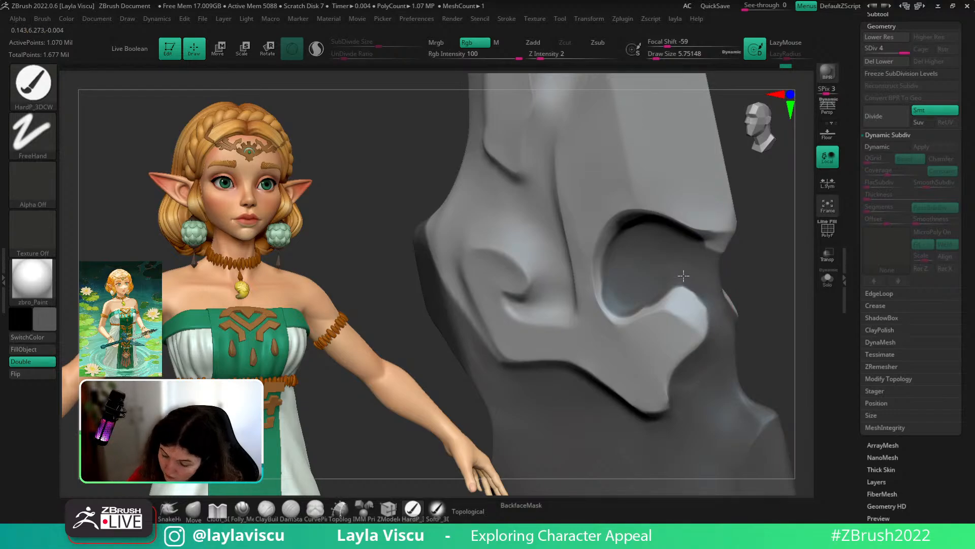
pyautogui.moveTo(771, 244)
pyautogui.mouseDown()
pyautogui.moveTo(775, 223)
pyautogui.moveTo(775, 260)
pyautogui.moveTo(709, 230)
pyautogui.moveTo(745, 231)
pyautogui.mouseUp()
pyautogui.moveTo(672, 195)
pyautogui.mouseDown()
pyautogui.moveTo(630, 230)
pyautogui.moveTo(629, 209)
pyautogui.moveTo(665, 196)
pyautogui.moveTo(698, 210)
pyautogui.mouseUp()
# - Try a dark grey stroke along the recess's inner edge, undo it and check the area from several angles
pyautogui.moveTo(788, 257); pyautogui.dragTo(751, 287)
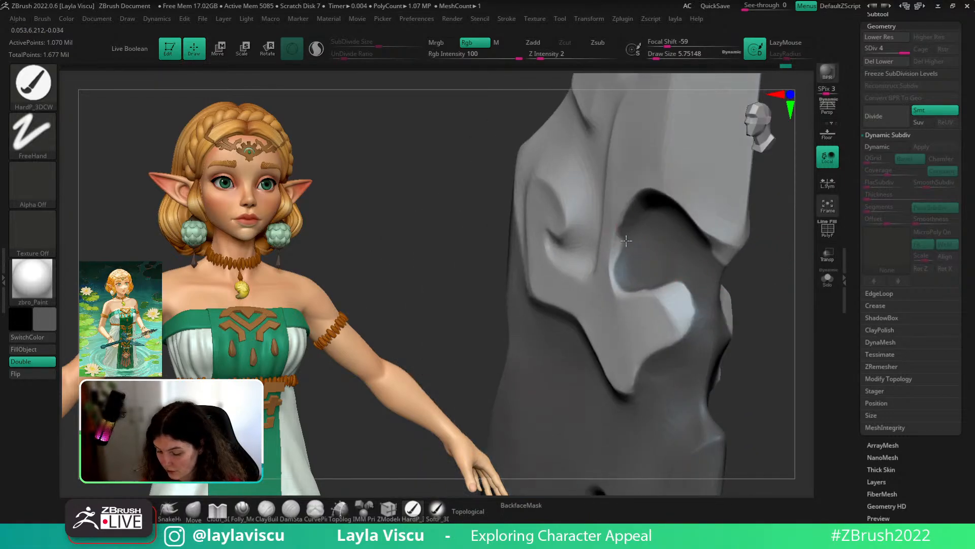
pyautogui.moveTo(626, 241); pyautogui.dragTo(625, 269)
pyautogui.hotkey('ctrl', 'z')
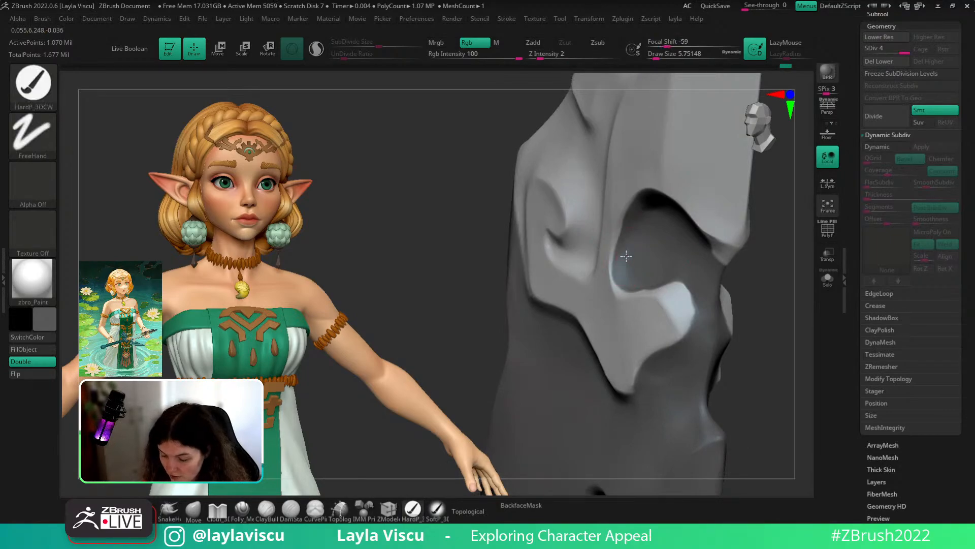
pyautogui.moveTo(782, 295)
pyautogui.mouseDown()
pyautogui.moveTo(766, 313)
pyautogui.moveTo(747, 305)
pyautogui.mouseUp()
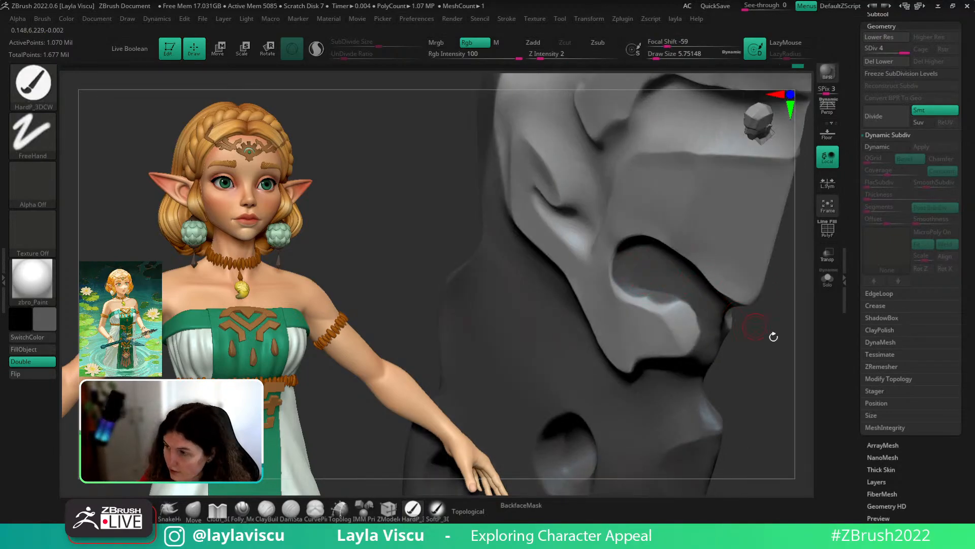
pyautogui.moveTo(808, 356); pyautogui.dragTo(800, 351)
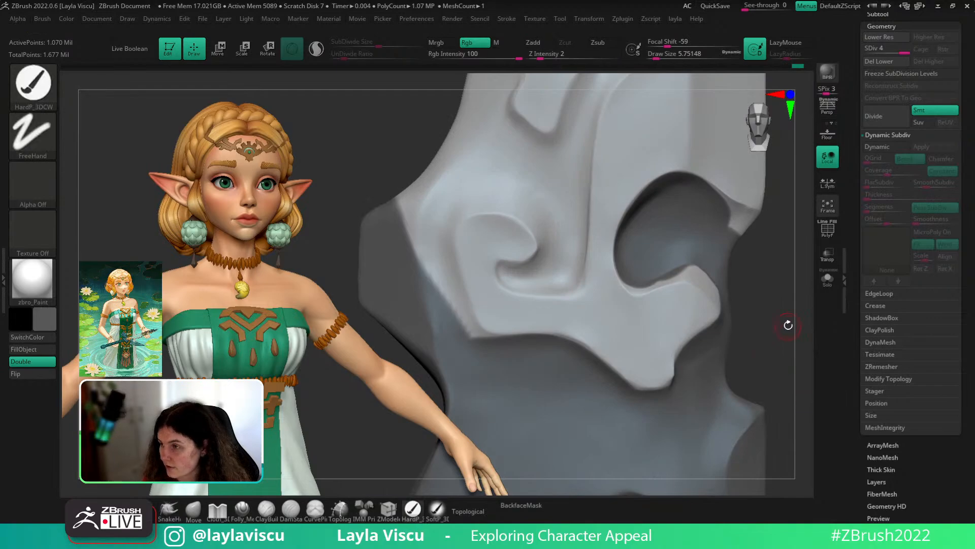
pyautogui.moveTo(810, 394)
pyautogui.mouseDown()
pyautogui.moveTo(766, 348)
pyautogui.moveTo(757, 374)
pyautogui.moveTo(738, 370)
pyautogui.moveTo(763, 351)
pyautogui.moveTo(736, 361)
pyautogui.mouseUp()
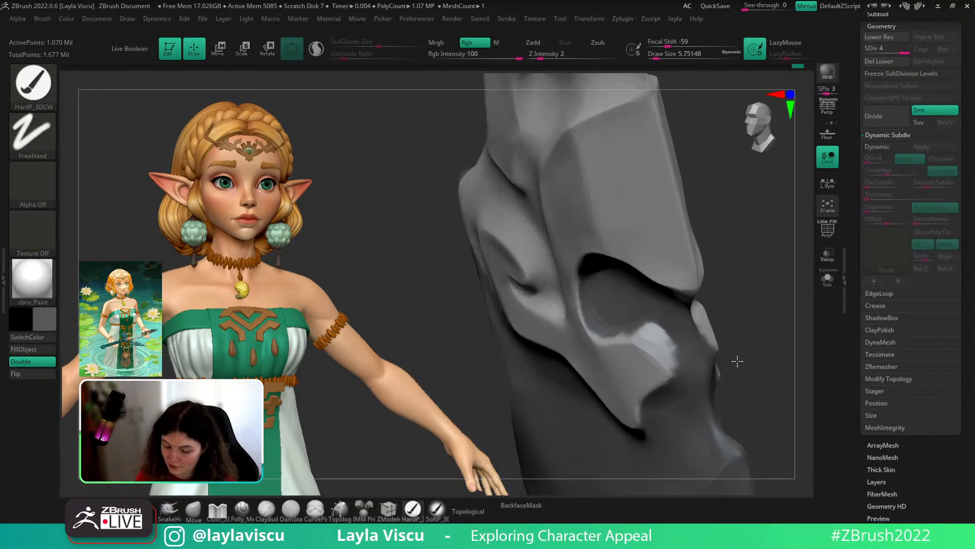
# - Paint the upper side of the hook below the recess dark grey, redoing the first stroke
pyautogui.moveTo(636, 326); pyautogui.dragTo(674, 372)
pyautogui.hotkey('ctrl', 'z')
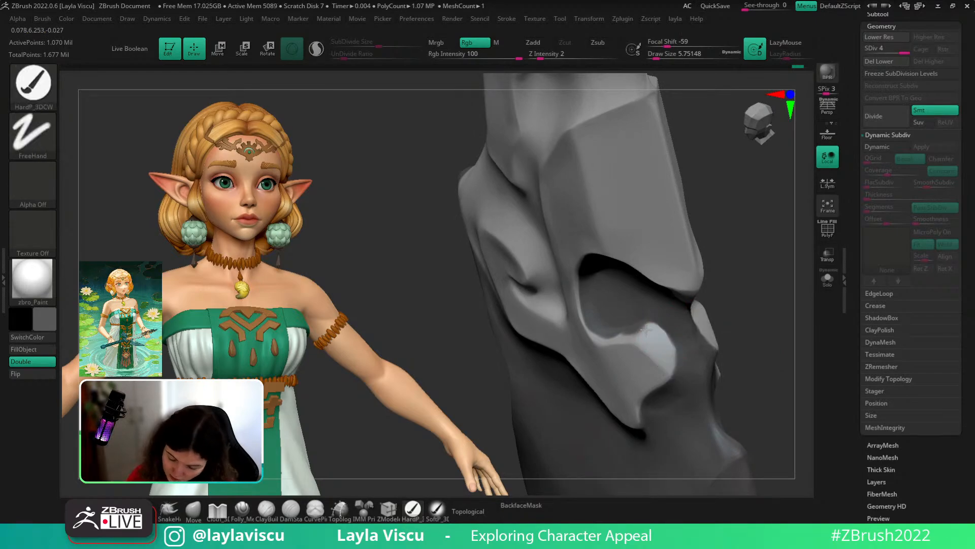
pyautogui.moveTo(641, 327)
pyautogui.mouseDown()
pyautogui.moveTo(674, 367)
pyautogui.moveTo(670, 377)
pyautogui.mouseUp()
pyautogui.moveTo(757, 355); pyautogui.dragTo(716, 302)
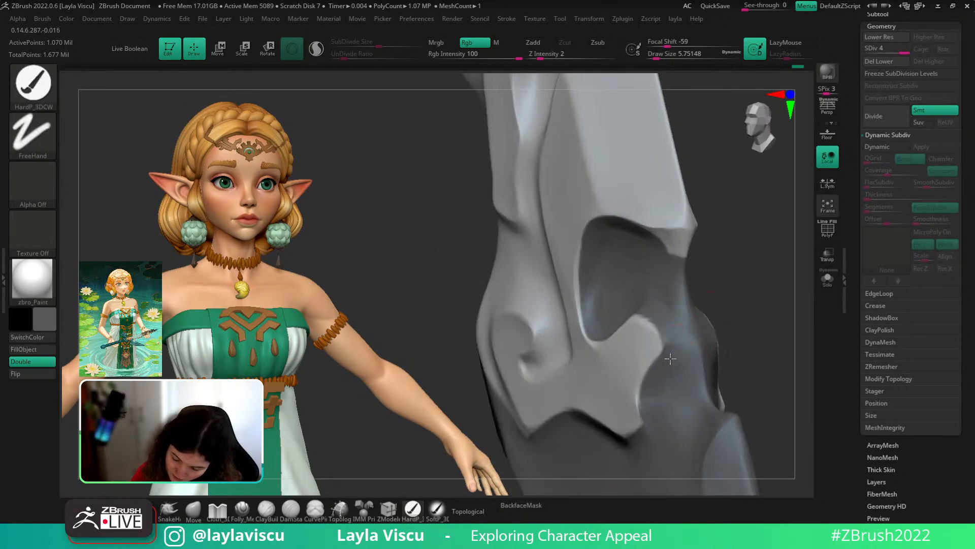
pyautogui.moveTo(794, 289); pyautogui.dragTo(733, 335)
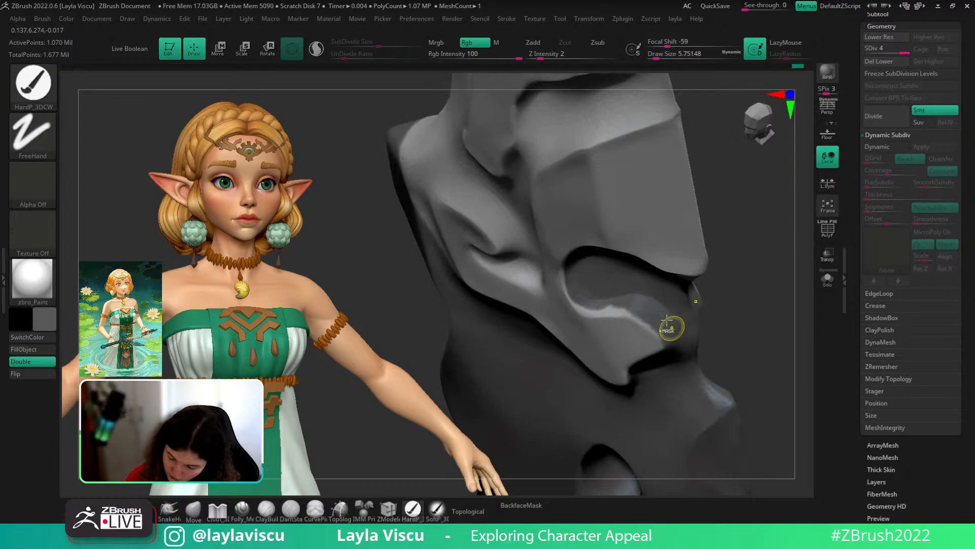
# - Divide the blade mesh to subdivision level 5 and refine the dark grey edge along the hook below the recess
pyautogui.hotkey('ctrl', 'd')
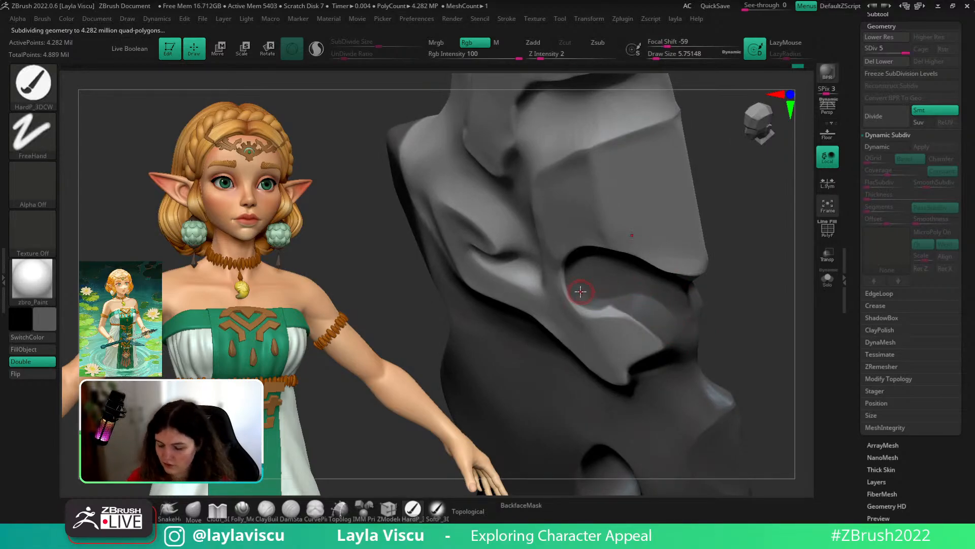
pyautogui.moveTo(601, 302); pyautogui.dragTo(639, 306)
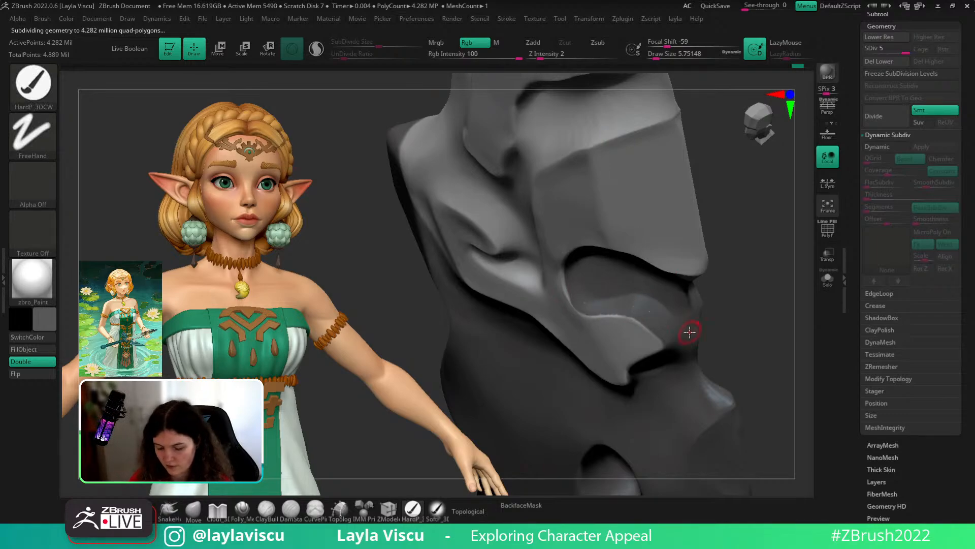
pyautogui.moveTo(717, 245)
pyautogui.mouseDown()
pyautogui.moveTo(574, 282)
pyautogui.moveTo(587, 319)
pyautogui.moveTo(579, 308)
pyautogui.mouseUp()
# - Clean up the light grey rim where the recess meets the hook with a smaller brush, undoing the first attempt
pyautogui.press('[')
pyautogui.press('[')
pyautogui.press('[')
pyautogui.press('c')
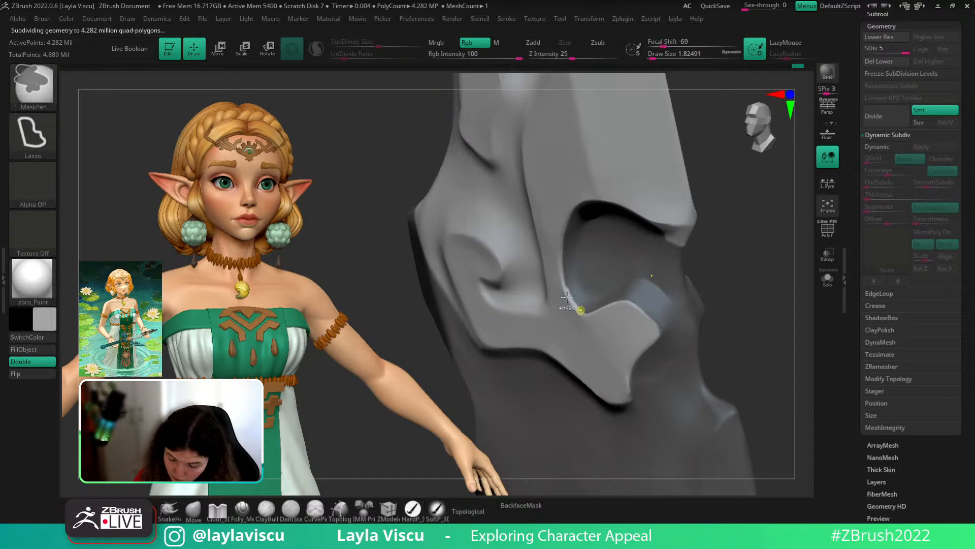
pyautogui.hotkey('ctrl', 'z')
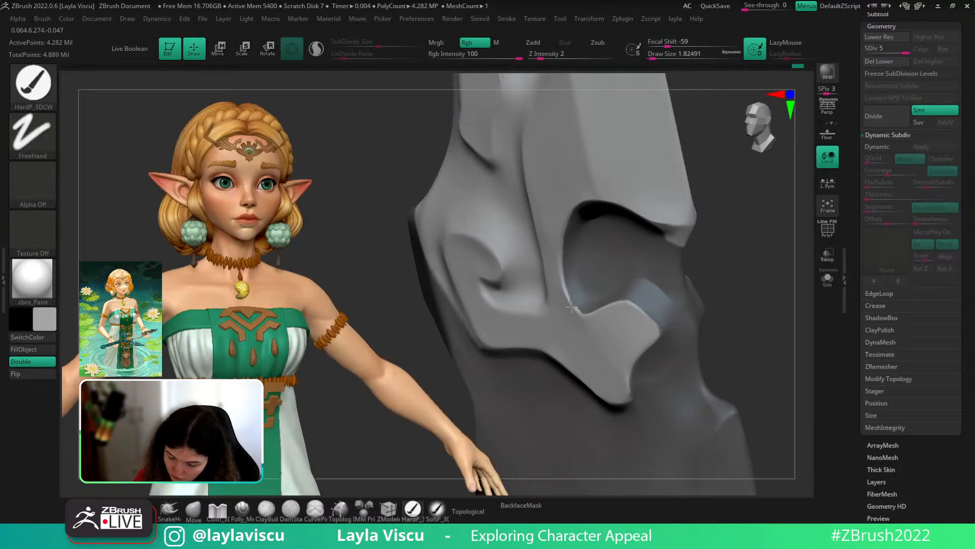
pyautogui.moveTo(593, 316); pyautogui.dragTo(615, 305)
pyautogui.moveTo(754, 220)
pyautogui.mouseDown()
pyautogui.moveTo(788, 213)
pyautogui.moveTo(757, 228)
pyautogui.moveTo(772, 241)
pyautogui.mouseUp()
# - Sample the dark grey and paint along the recess's upper rim out to the blade's edge
pyautogui.press('c')
pyautogui.press(']')
pyautogui.press(']')
pyautogui.press(']')
pyautogui.press('s')
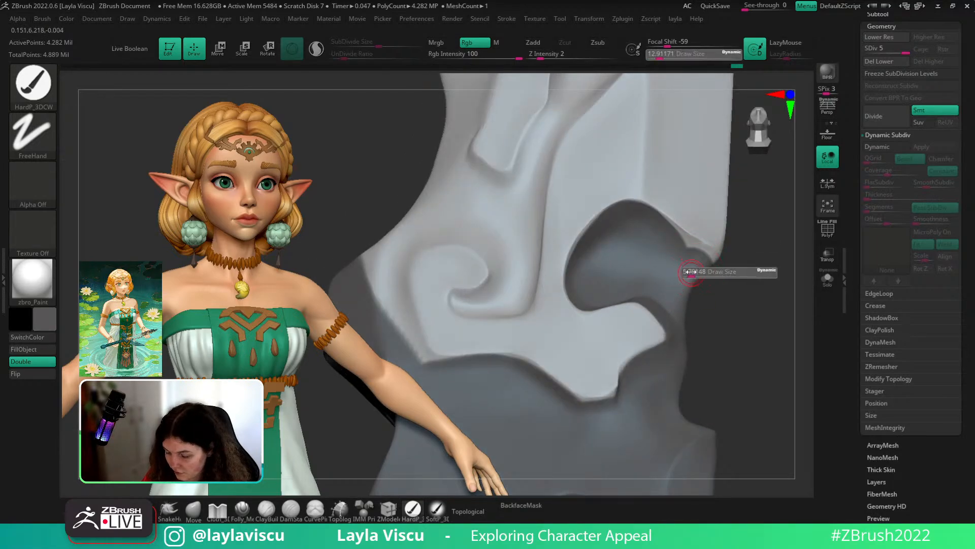
pyautogui.click(687, 273)
pyautogui.moveTo(573, 271)
pyautogui.mouseDown()
pyautogui.moveTo(616, 218)
pyautogui.moveTo(603, 224)
pyautogui.moveTo(623, 217)
pyautogui.moveTo(714, 262)
pyautogui.mouseUp()
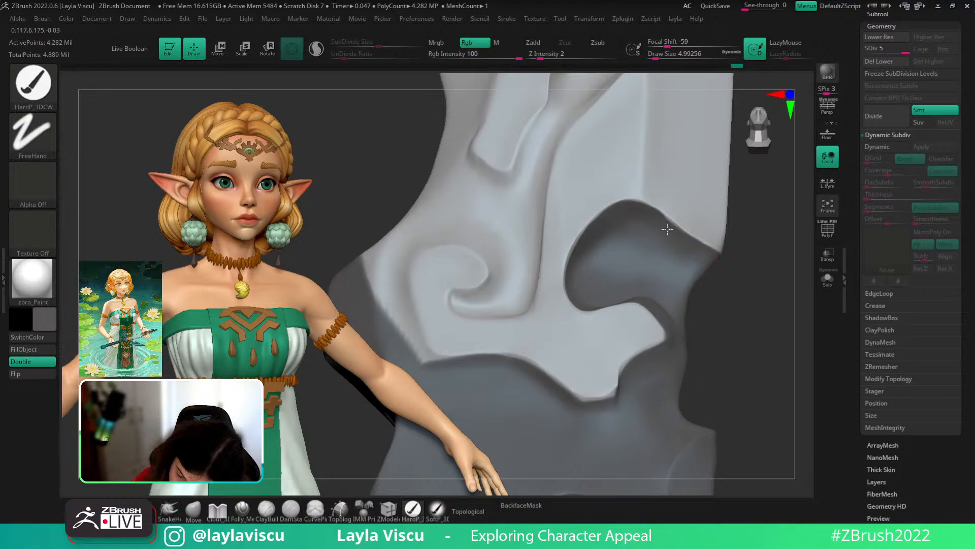
pyautogui.moveTo(666, 225)
pyautogui.mouseDown()
pyautogui.moveTo(707, 245)
pyautogui.moveTo(709, 175)
pyautogui.moveTo(767, 367)
pyautogui.mouseUp()
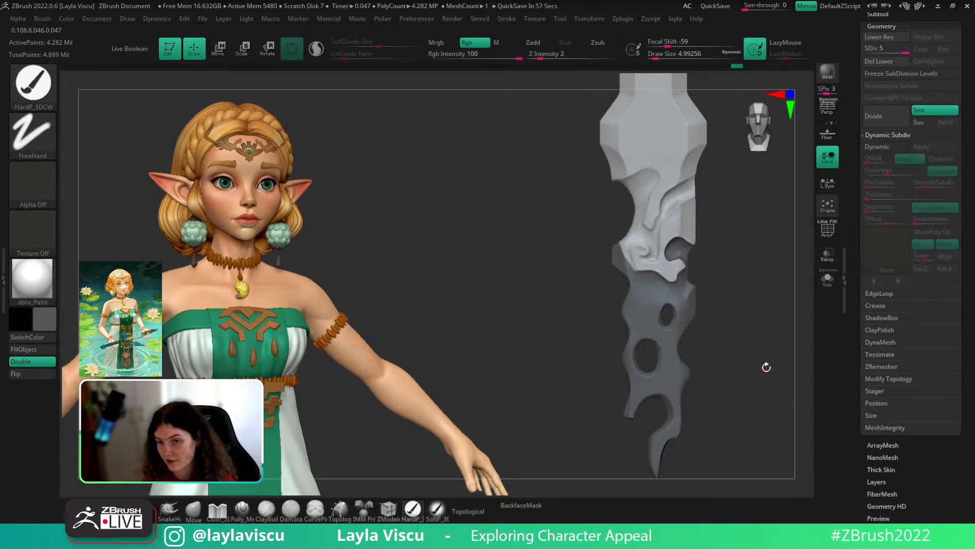
# - Paint the blade's surface dark grey along its outer edge and around the outside of the carved spiral
pyautogui.moveTo(730, 223)
pyautogui.keyDown('ctrl'); pyautogui.mouseDown(button='right')
pyautogui.moveTo(731, 275)
pyautogui.moveTo(749, 257)
pyautogui.moveTo(760, 300)
pyautogui.moveTo(670, 361)
pyautogui.mouseUp(button='right'); pyautogui.keyUp('ctrl')
pyautogui.press('s')
pyautogui.moveTo(621, 378); pyautogui.dragTo(582, 259)
pyautogui.keyDown('shift'); pyautogui.moveTo(594, 227); pyautogui.dragTo(557, 216, button='right'); pyautogui.keyUp('shift')
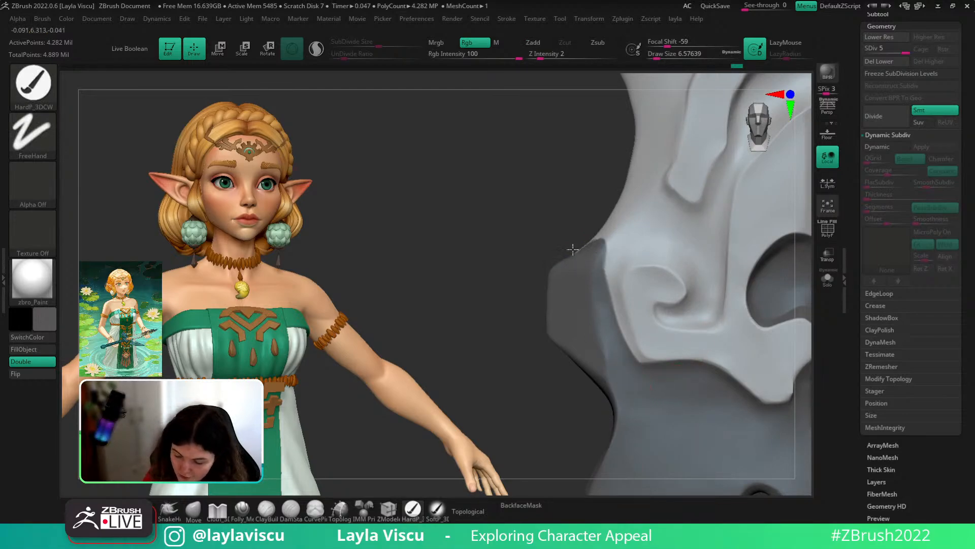
pyautogui.moveTo(577, 250)
pyautogui.mouseDown(button='right')
pyautogui.moveTo(598, 250)
pyautogui.moveTo(579, 267)
pyautogui.mouseUp(button='right')
pyautogui.moveTo(606, 222)
pyautogui.mouseDown()
pyautogui.moveTo(638, 188)
pyautogui.moveTo(629, 205)
pyautogui.moveTo(656, 105)
pyautogui.mouseUp()
pyautogui.moveTo(541, 245)
pyautogui.keyDown('alt'); pyautogui.mouseDown()
pyautogui.moveTo(517, 284)
pyautogui.moveTo(522, 232)
pyautogui.mouseUp(); pyautogui.keyUp('alt')
pyautogui.moveTo(590, 358); pyautogui.dragTo(606, 272)
pyautogui.moveTo(595, 310); pyautogui.dragTo(597, 422)
pyautogui.moveTo(527, 286); pyautogui.dragTo(509, 218)
# - Extend the dark grey above and inside the spiral up to the carved strip, undoing and redoing unsatisfactory strokes
pyautogui.moveTo(630, 426)
pyautogui.mouseDown()
pyautogui.moveTo(598, 392)
pyautogui.moveTo(610, 297)
pyautogui.mouseUp()
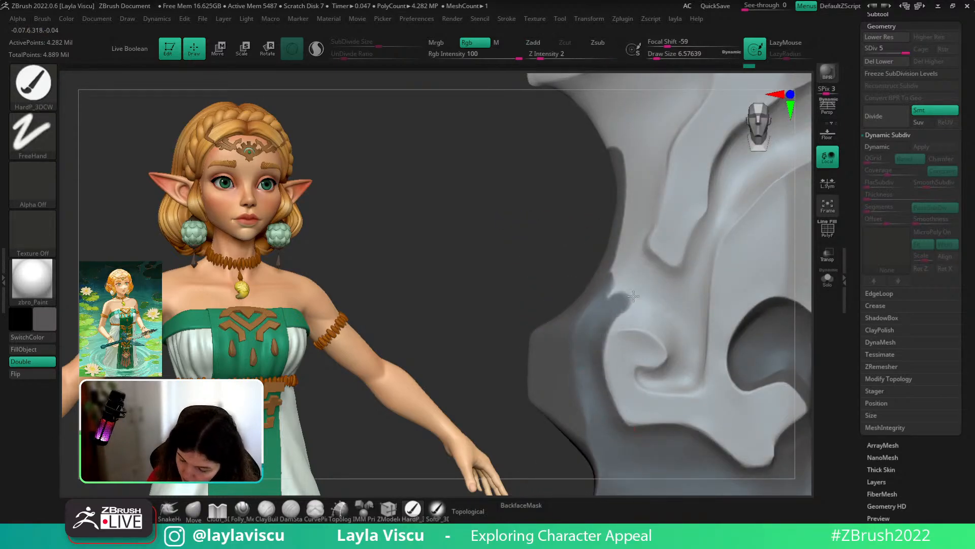
pyautogui.hotkey('ctrl', 'z')
pyautogui.moveTo(595, 341)
pyautogui.mouseDown()
pyautogui.moveTo(640, 311)
pyautogui.moveTo(681, 366)
pyautogui.moveTo(644, 374)
pyautogui.moveTo(688, 374)
pyautogui.moveTo(687, 362)
pyautogui.moveTo(668, 358)
pyautogui.moveTo(674, 326)
pyautogui.mouseUp()
pyautogui.hotkey('ctrl', 'z')
pyautogui.moveTo(638, 371)
pyautogui.mouseDown()
pyautogui.moveTo(663, 388)
pyautogui.moveTo(698, 373)
pyautogui.moveTo(694, 300)
pyautogui.moveTo(671, 322)
pyautogui.moveTo(651, 275)
pyautogui.moveTo(626, 277)
pyautogui.moveTo(613, 300)
pyautogui.mouseUp()
pyautogui.moveTo(612, 300)
pyautogui.keyDown('ctrl'); pyautogui.mouseDown(button='right')
pyautogui.moveTo(608, 122)
pyautogui.moveTo(641, 244)
pyautogui.mouseUp(button='right'); pyautogui.keyUp('ctrl')
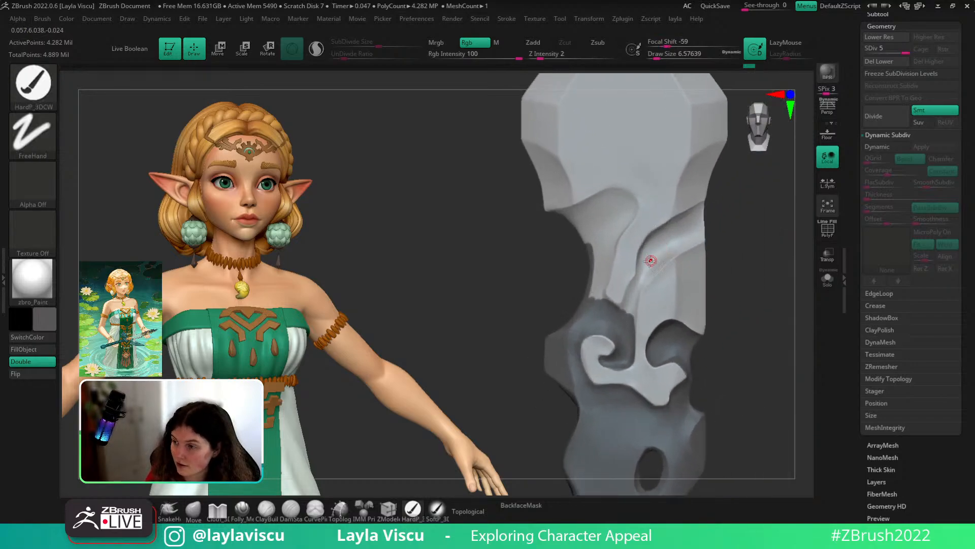
# - Paint the diagonal channel and the rounded hollow above the spiral dark grey with a larger brush
pyautogui.press('s')
pyautogui.moveTo(648, 263)
pyautogui.mouseDown()
pyautogui.moveTo(600, 255)
pyautogui.moveTo(627, 199)
pyautogui.moveTo(559, 211)
pyautogui.moveTo(664, 259)
pyautogui.mouseUp()
pyautogui.moveTo(633, 312)
pyautogui.mouseDown()
pyautogui.moveTo(673, 233)
pyautogui.moveTo(705, 217)
pyautogui.mouseUp()
pyautogui.moveTo(727, 215); pyautogui.dragTo(686, 255, button='right')
pyautogui.moveTo(655, 251); pyautogui.dragTo(686, 239)
pyautogui.moveTo(703, 243)
pyautogui.mouseDown(button='right')
pyautogui.moveTo(644, 221)
pyautogui.moveTo(766, 190)
pyautogui.mouseUp(button='right')
# - Sample the light grey and touch up the inner edge of the spiral with a small brush
pyautogui.press('c')
pyautogui.keyDown('ctrl'); pyautogui.moveTo(617, 294); pyautogui.dragTo(531, 406, button='right'); pyautogui.keyUp('ctrl')
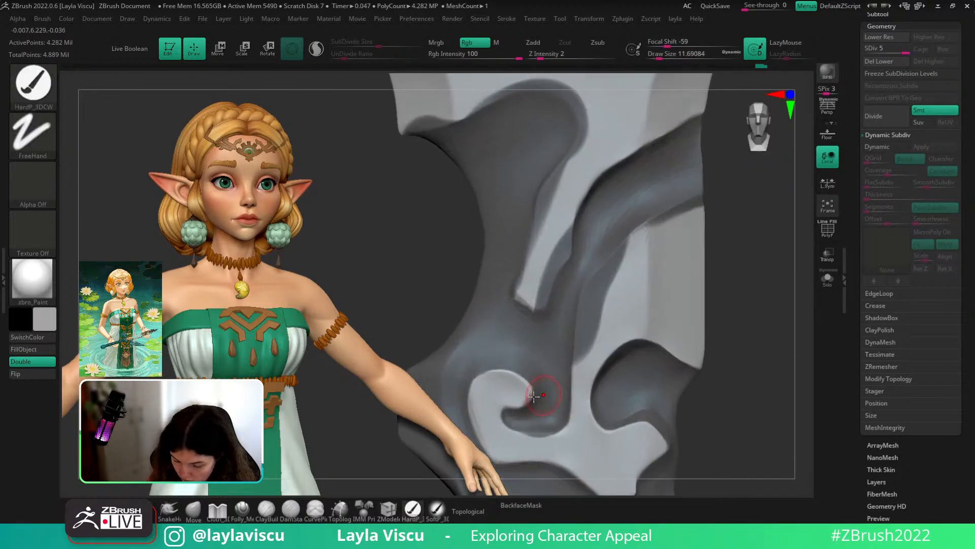
pyautogui.keyDown('alt'); pyautogui.moveTo(759, 288); pyautogui.dragTo(794, 252, button='right'); pyautogui.keyUp('alt')
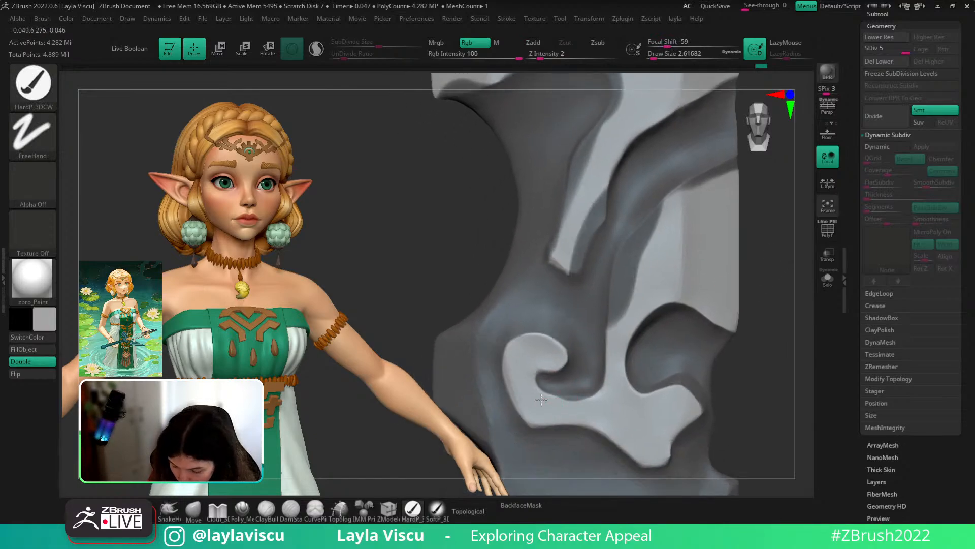
pyautogui.moveTo(541, 399)
pyautogui.mouseDown()
pyautogui.moveTo(586, 400)
pyautogui.moveTo(559, 400)
pyautogui.mouseUp()
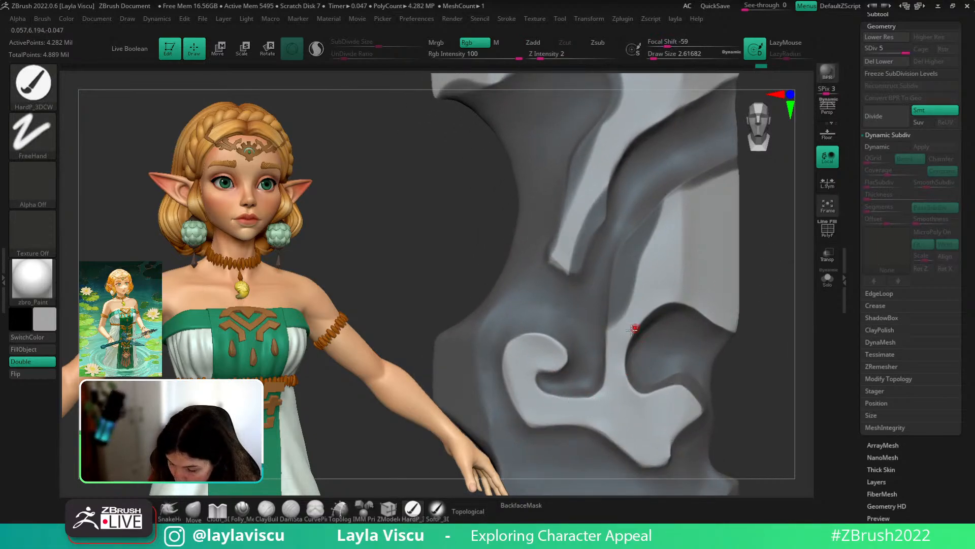
# - Paint the curved edge of the raised panel beside the diagonal channel light grey with a slightly larger brush
pyautogui.press(']')
pyautogui.moveTo(617, 332)
pyautogui.mouseDown()
pyautogui.moveTo(627, 278)
pyautogui.moveTo(661, 216)
pyautogui.mouseUp()
pyautogui.moveTo(633, 300); pyautogui.dragTo(641, 277)
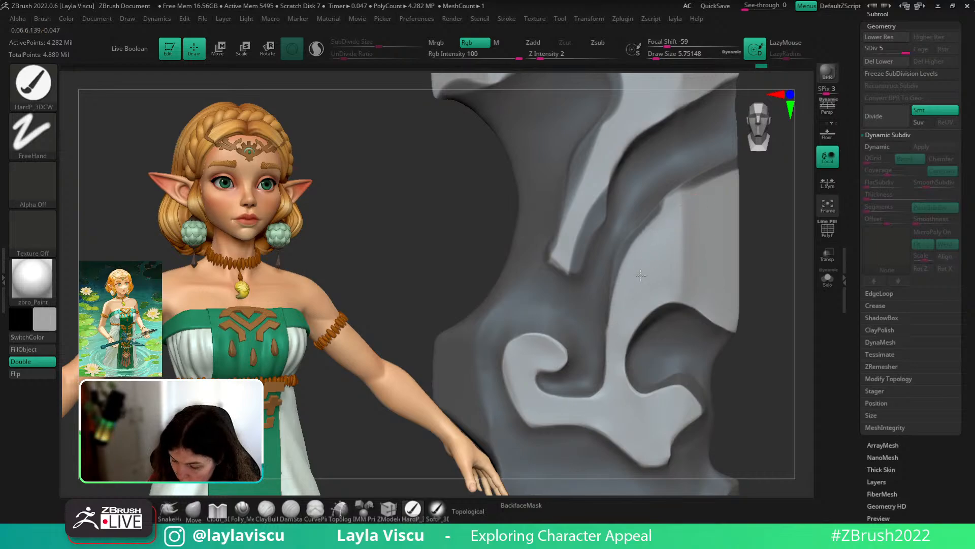
pyautogui.moveTo(616, 339)
pyautogui.mouseDown()
pyautogui.moveTo(635, 244)
pyautogui.moveTo(704, 184)
pyautogui.moveTo(754, 161)
pyautogui.mouseUp()
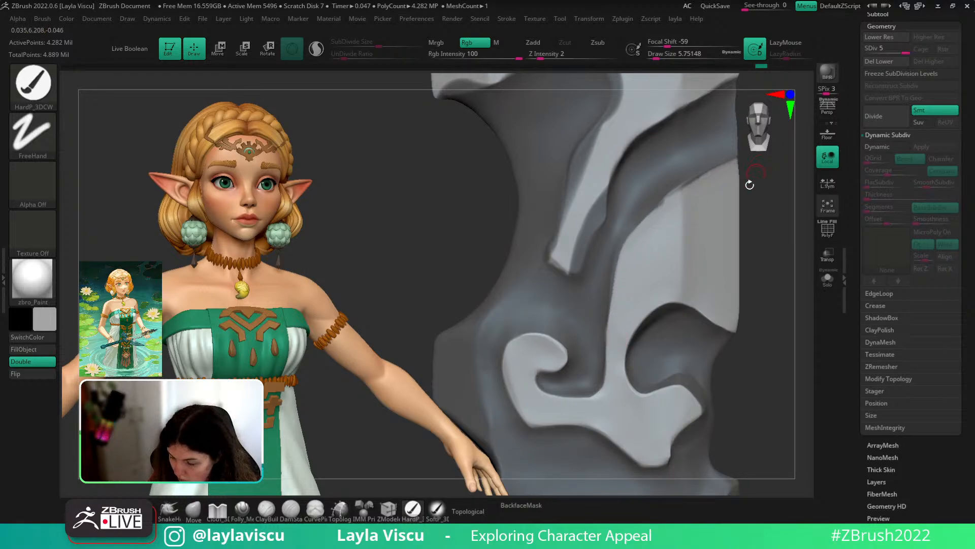
pyautogui.moveTo(615, 335); pyautogui.dragTo(620, 294)
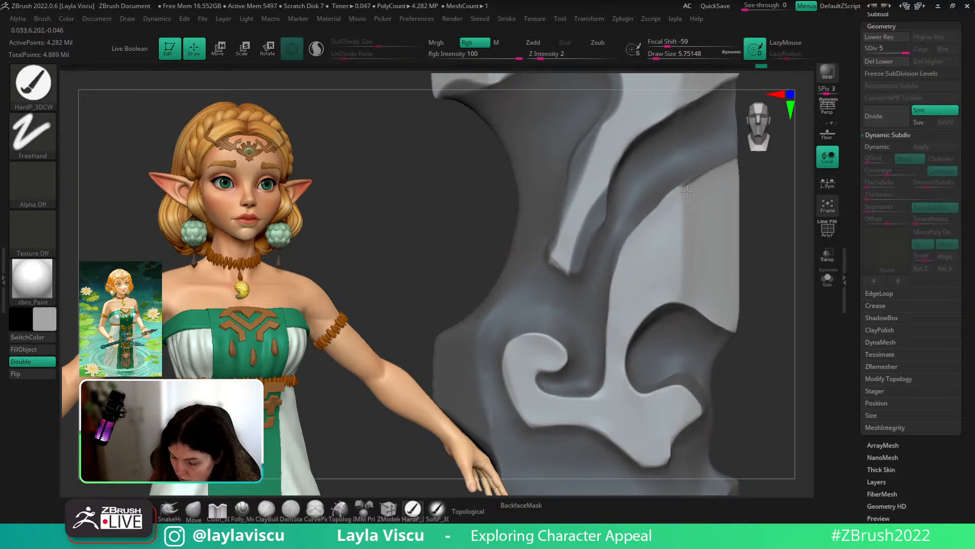
pyautogui.moveTo(749, 164)
pyautogui.mouseDown()
pyautogui.moveTo(800, 239)
pyautogui.moveTo(747, 249)
pyautogui.moveTo(657, 237)
pyautogui.moveTo(740, 212)
pyautogui.moveTo(757, 224)
pyautogui.moveTo(656, 196)
pyautogui.mouseUp()
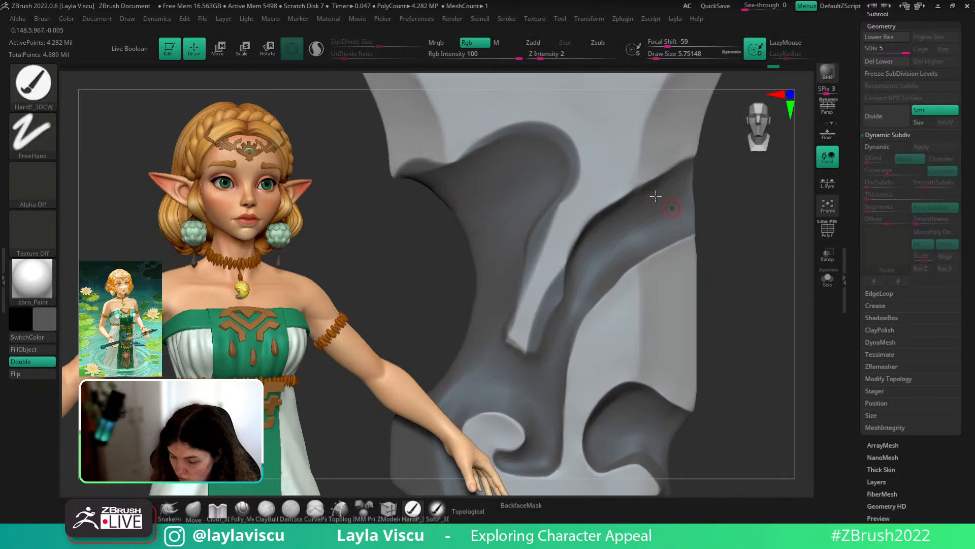
# - Paint light grey along both edges of the narrow raised strip between the two hollows
pyautogui.moveTo(531, 345); pyautogui.dragTo(564, 229)
pyautogui.moveTo(579, 239)
pyautogui.keyDown('ctrl'); pyautogui.mouseDown(button='right')
pyautogui.moveTo(629, 285)
pyautogui.moveTo(703, 234)
pyautogui.mouseUp(button='right'); pyautogui.keyUp('ctrl')
pyautogui.keyDown('alt'); pyautogui.moveTo(751, 251); pyautogui.dragTo(804, 293); pyautogui.keyUp('alt')
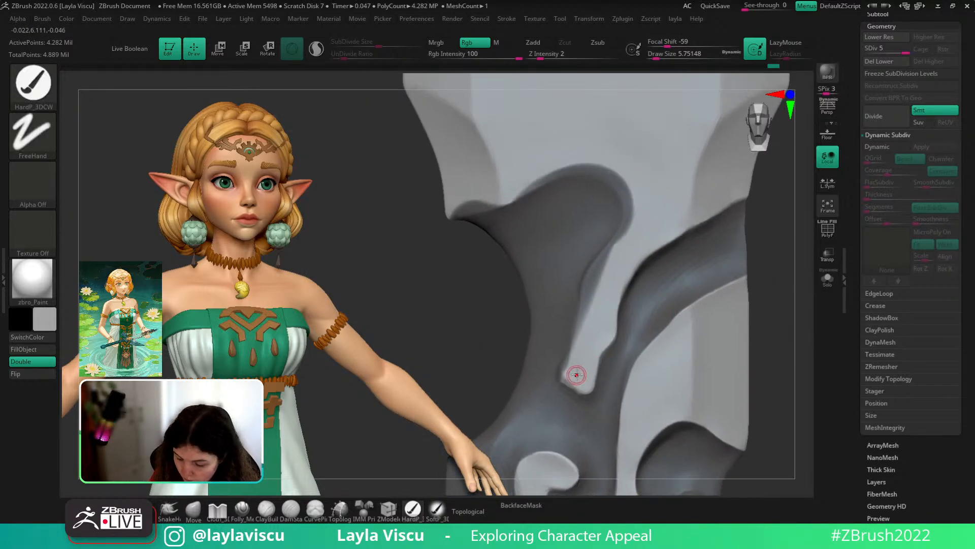
pyautogui.moveTo(577, 375)
pyautogui.mouseDown()
pyautogui.moveTo(570, 370)
pyautogui.moveTo(592, 282)
pyautogui.moveTo(636, 202)
pyautogui.mouseUp()
# - Sample the dark grey and sharpen the area below the tip of the narrow raised strip
pyautogui.moveTo(703, 277); pyautogui.dragTo(741, 286, button='right')
pyautogui.press('c')
pyautogui.moveTo(558, 379); pyautogui.dragTo(588, 404)
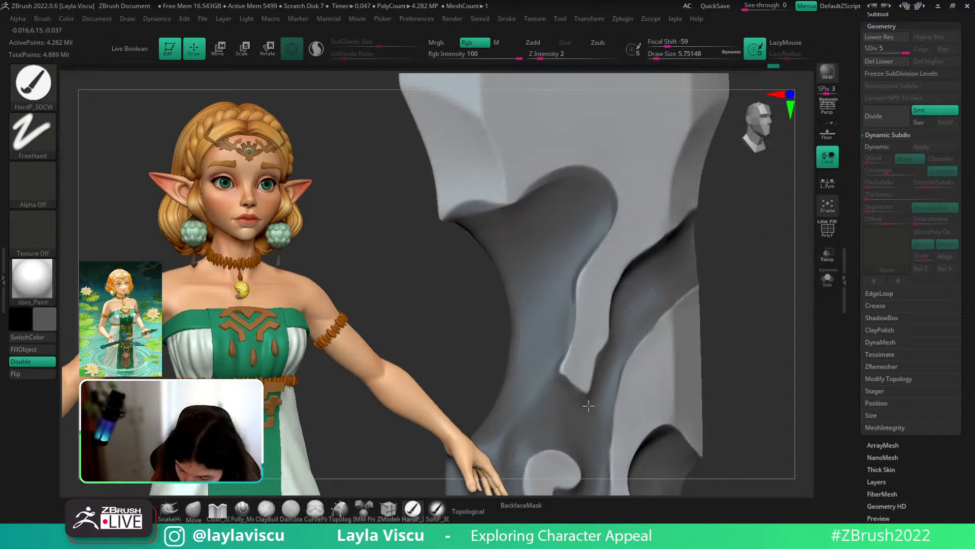
# - Sample the light grey and clean up the upper edge of the rounded hollow below the blade's wide section
pyautogui.press('c')
pyautogui.moveTo(730, 316)
pyautogui.mouseDown(button='right')
pyautogui.moveTo(755, 320)
pyautogui.moveTo(730, 222)
pyautogui.mouseUp(button='right')
pyautogui.keyDown('alt'); pyautogui.moveTo(709, 350); pyautogui.dragTo(666, 206, button='right'); pyautogui.keyUp('alt')
pyautogui.keyDown('ctrl'); pyautogui.moveTo(595, 211); pyautogui.dragTo(645, 335, button='right'); pyautogui.keyUp('ctrl')
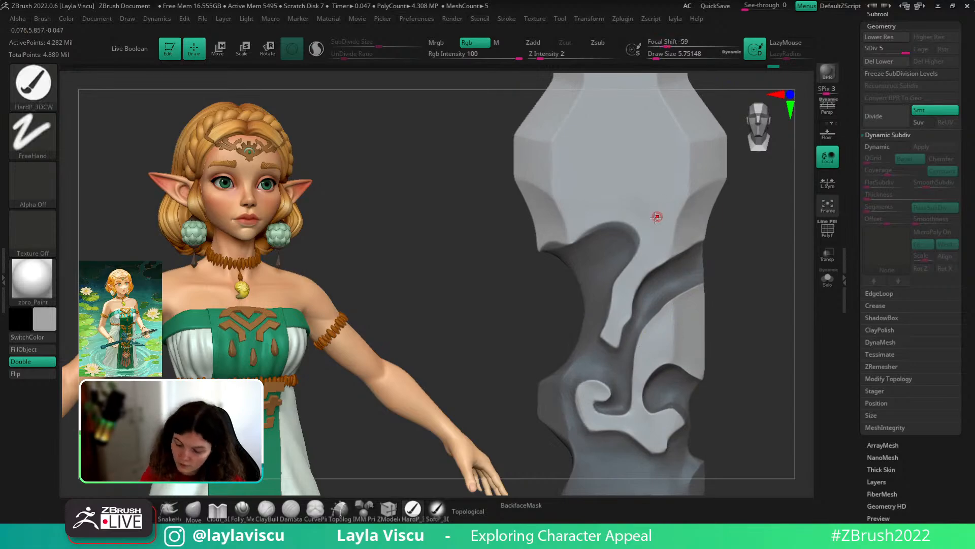
pyautogui.keyDown('ctrl'); pyautogui.moveTo(653, 217); pyautogui.dragTo(642, 264, button='right'); pyautogui.keyUp('ctrl')
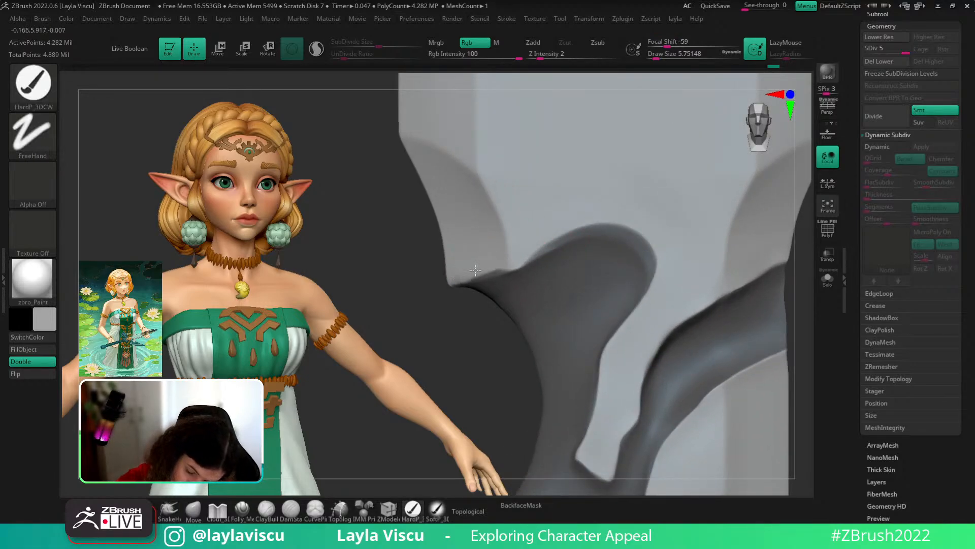
pyautogui.moveTo(475, 270)
pyautogui.mouseDown()
pyautogui.moveTo(574, 228)
pyautogui.moveTo(640, 232)
pyautogui.moveTo(655, 294)
pyautogui.mouseUp()
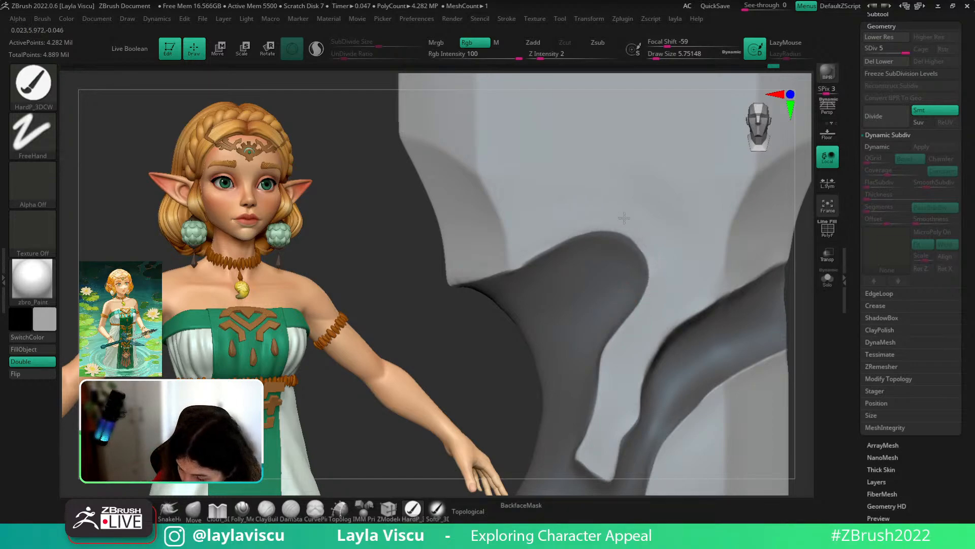
pyautogui.moveTo(552, 239)
pyautogui.mouseDown()
pyautogui.moveTo(609, 229)
pyautogui.moveTo(644, 244)
pyautogui.mouseUp()
pyautogui.keyDown('ctrl'); pyautogui.moveTo(644, 324); pyautogui.dragTo(632, 289, button='right'); pyautogui.keyUp('ctrl')
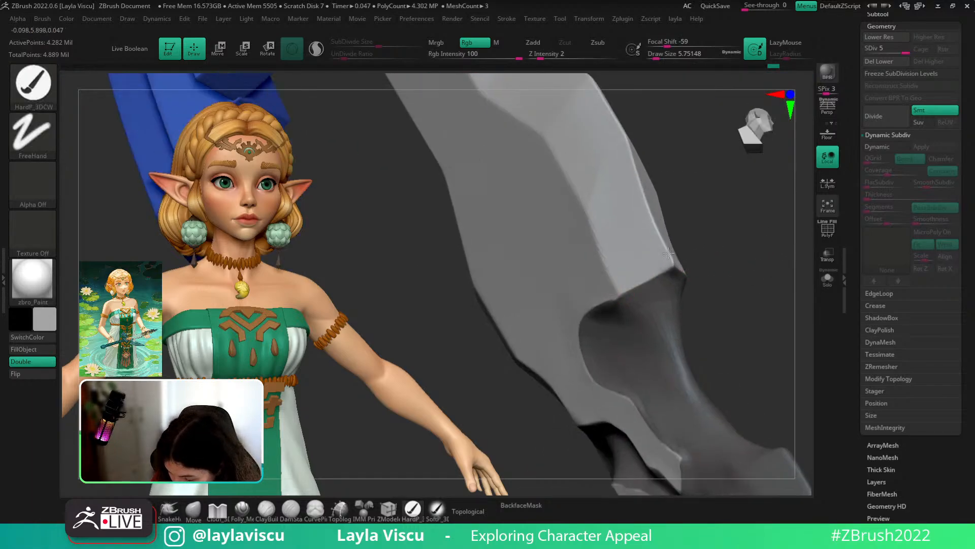
# - Examine the whole sword from a distance to check the painted blade against the hilt colours
pyautogui.moveTo(662, 253)
pyautogui.keyDown('ctrl'); pyautogui.mouseDown(button='right')
pyautogui.moveTo(644, 157)
pyautogui.moveTo(780, 350)
pyautogui.moveTo(798, 409)
pyautogui.moveTo(779, 371)
pyautogui.moveTo(727, 364)
pyautogui.moveTo(705, 295)
pyautogui.moveTo(666, 355)
pyautogui.moveTo(696, 310)
pyautogui.mouseUp(button='right'); pyautogui.keyUp('ctrl')
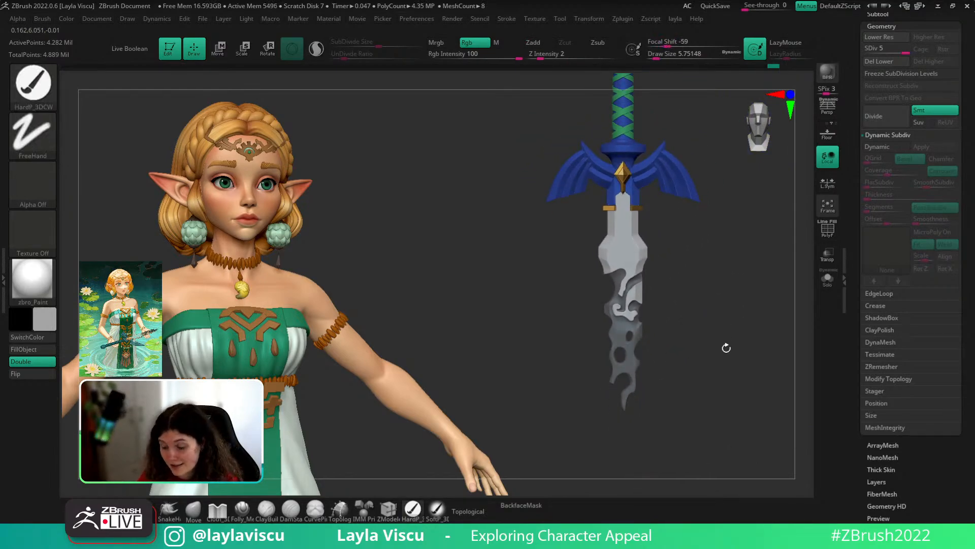
pyautogui.moveTo(727, 348)
pyautogui.keyDown('ctrl'); pyautogui.mouseDown(button='right')
pyautogui.moveTo(705, 307)
pyautogui.moveTo(705, 349)
pyautogui.moveTo(723, 364)
pyautogui.mouseUp(button='right'); pyautogui.keyUp('ctrl')
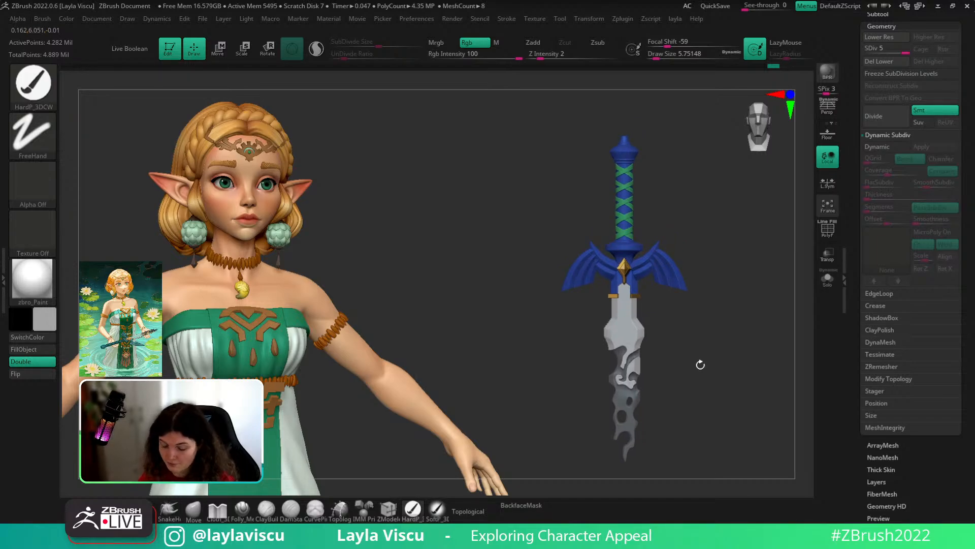
pyautogui.moveTo(716, 367); pyautogui.dragTo(720, 345)
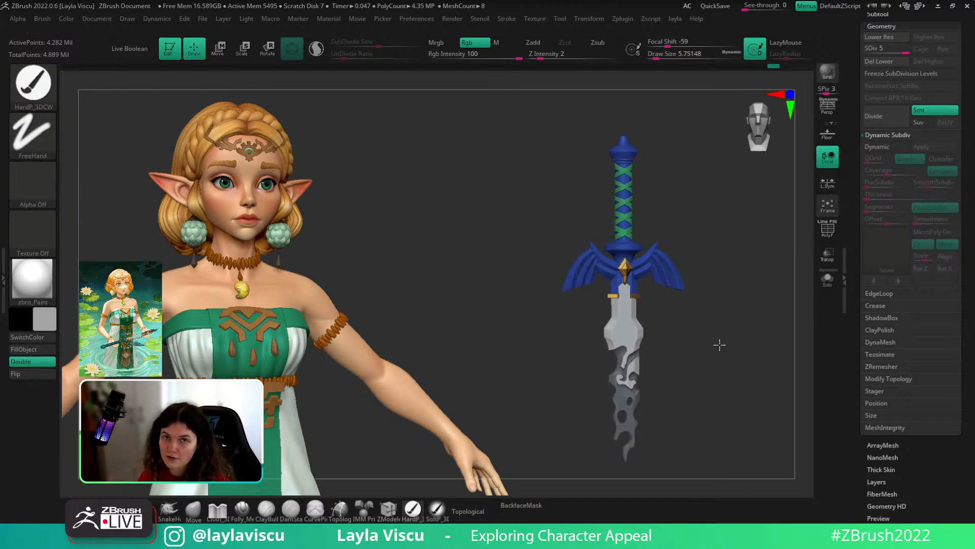
pyautogui.keyDown('alt'); pyautogui.moveTo(768, 332); pyautogui.dragTo(745, 290, button='right'); pyautogui.keyUp('alt')
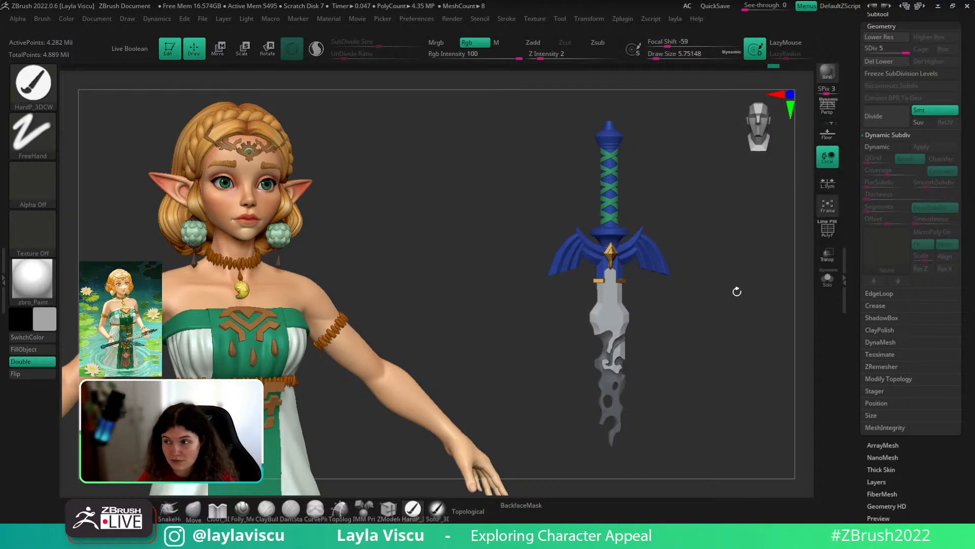
pyautogui.moveTo(737, 291)
pyautogui.mouseDown()
pyautogui.moveTo(777, 283)
pyautogui.moveTo(616, 298)
pyautogui.moveTo(710, 290)
pyautogui.moveTo(703, 348)
pyautogui.mouseUp()
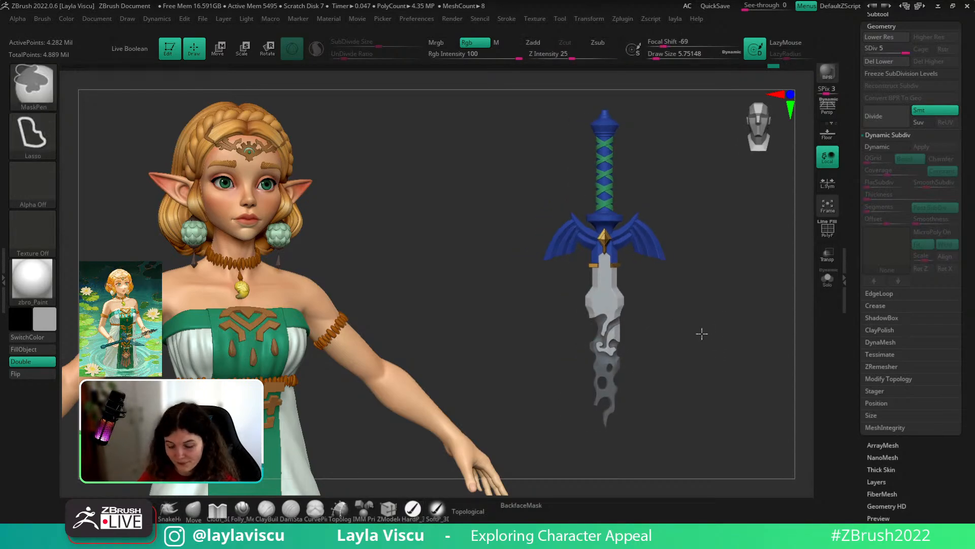
pyautogui.keyDown('ctrl'); pyautogui.click(701, 333); pyautogui.keyUp('ctrl')
pyautogui.keyDown('ctrl'); pyautogui.click(703, 333); pyautogui.keyUp('ctrl')
pyautogui.keyDown('alt'); pyautogui.moveTo(726, 306); pyautogui.dragTo(749, 322); pyautogui.keyUp('alt')
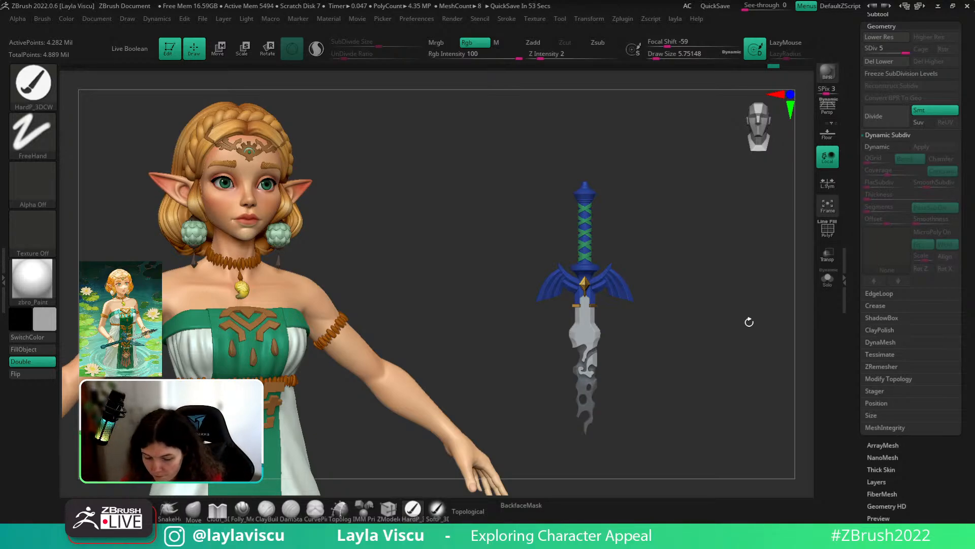
# - Merge the visible sword subtools into a single tool with MergeVisible
pyautogui.scroll(5, 888, 71)
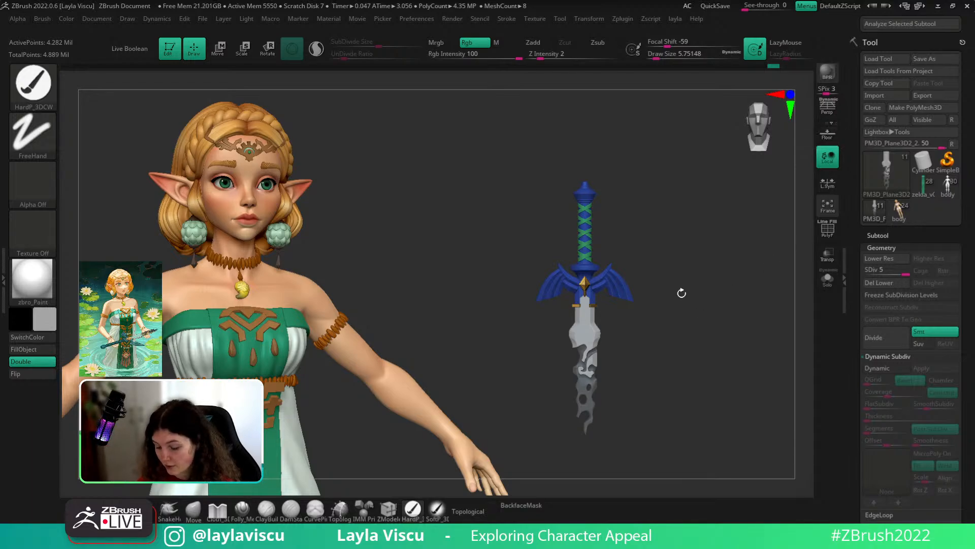
pyautogui.moveTo(682, 293); pyautogui.dragTo(773, 285)
pyautogui.scroll(-5, 908, 235)
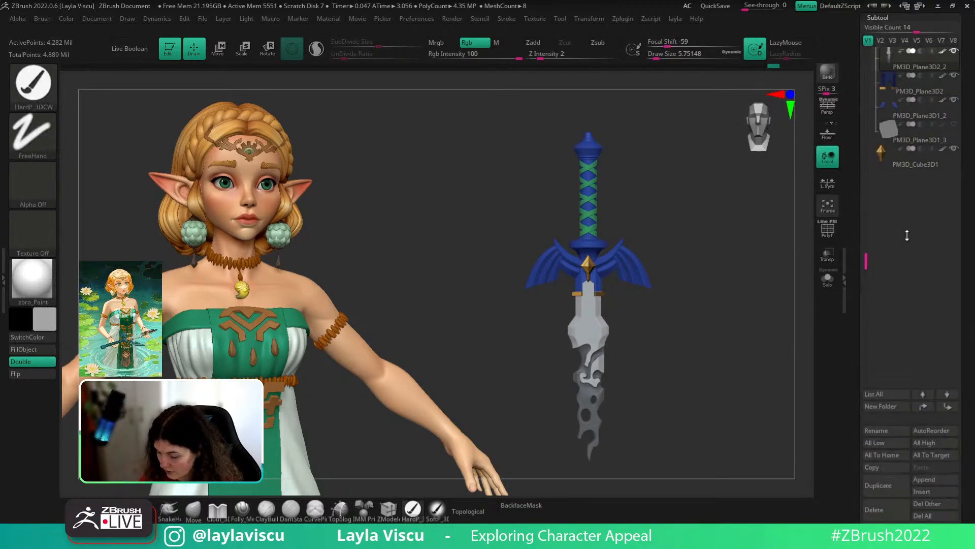
pyautogui.scroll(5, 907, 235)
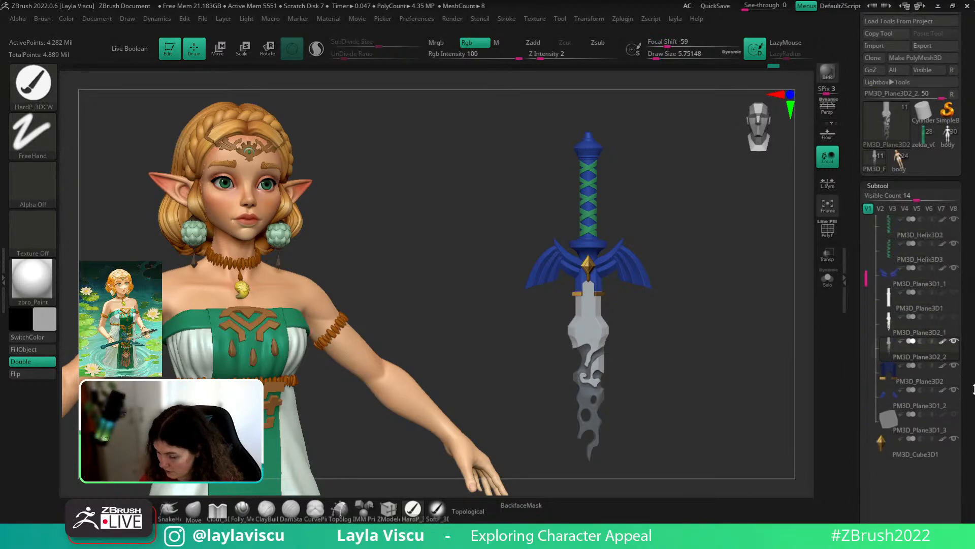
pyautogui.scroll(-5, 894, 314)
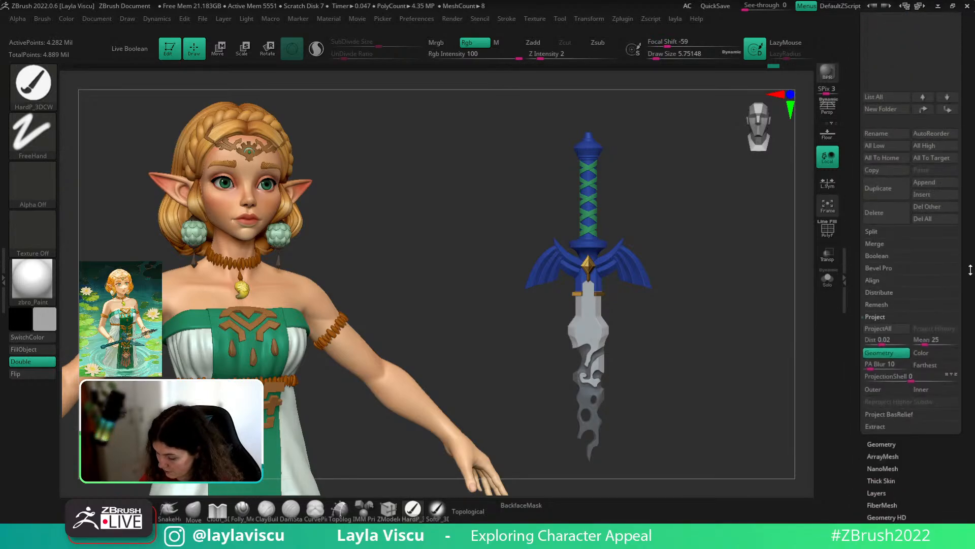
pyautogui.click(877, 244)
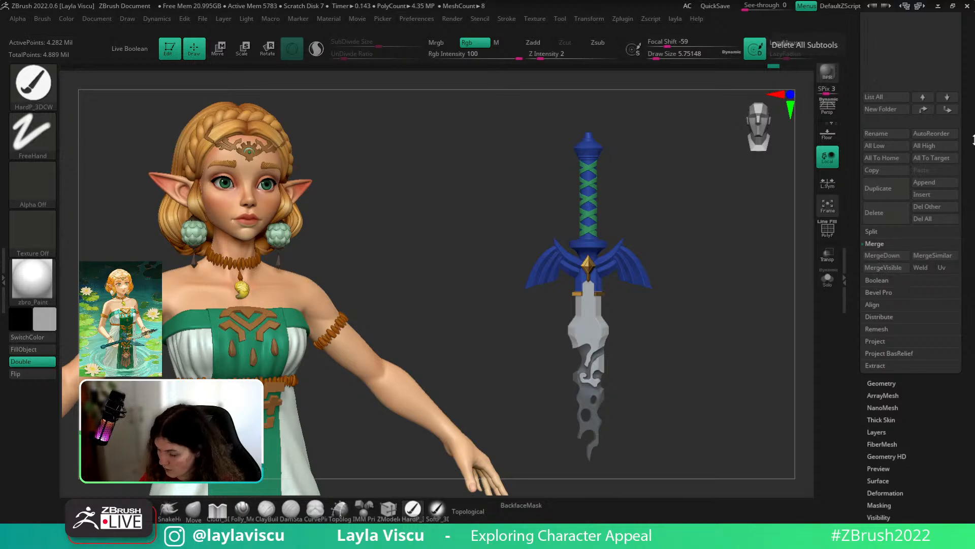
pyautogui.moveTo(974, 140); pyautogui.dragTo(973, 248)
# - Switch to the coloured character tool, bring the full figure into view, and select the unpainted body tool
pyautogui.click(900, 143)
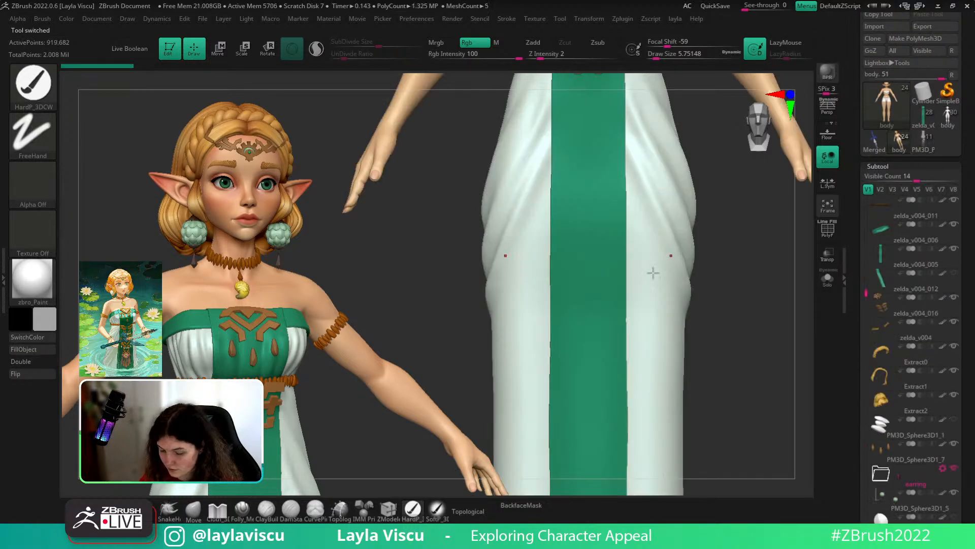
pyautogui.keyDown('ctrl'); pyautogui.moveTo(653, 273); pyautogui.dragTo(493, 257, button='right'); pyautogui.keyUp('ctrl')
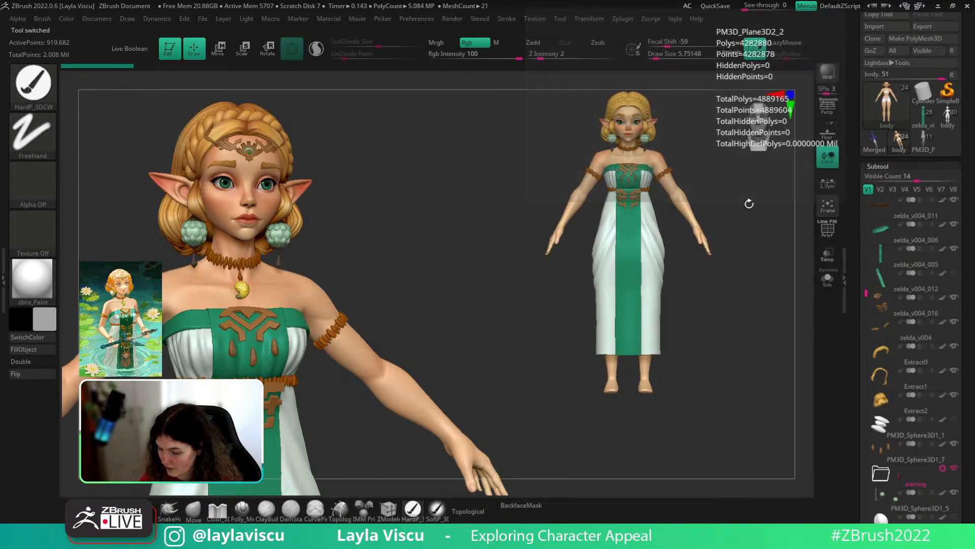
pyautogui.keyDown('alt'); pyautogui.moveTo(749, 204); pyautogui.dragTo(697, 236, button='right'); pyautogui.keyUp('alt')
pyautogui.click(939, 120)
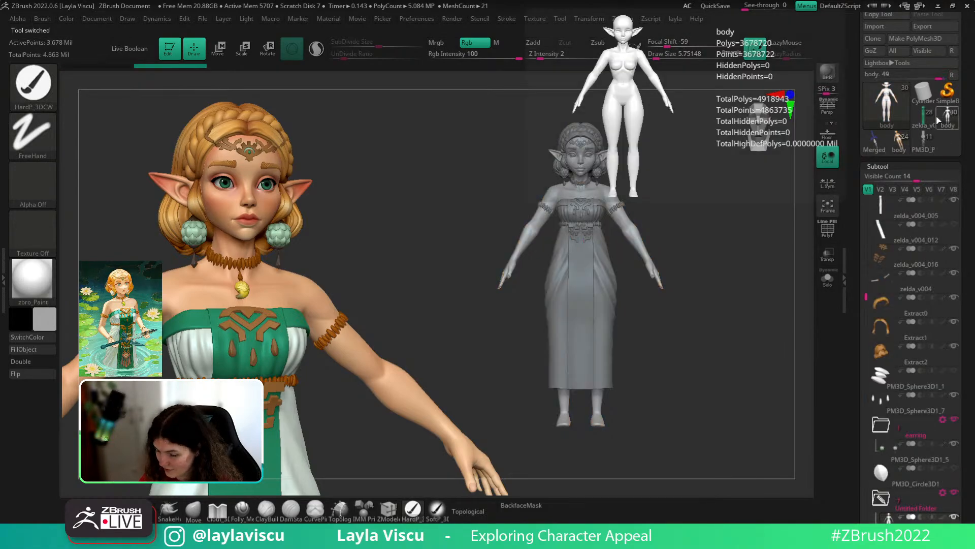
# - Switch to the coloured character tool on a cleared canvas and turn on perspective
pyautogui.click(925, 116)
pyautogui.keyDown('ctrl'); pyautogui.moveTo(674, 215); pyautogui.dragTo(642, 239, button='right'); pyautogui.keyUp('ctrl')
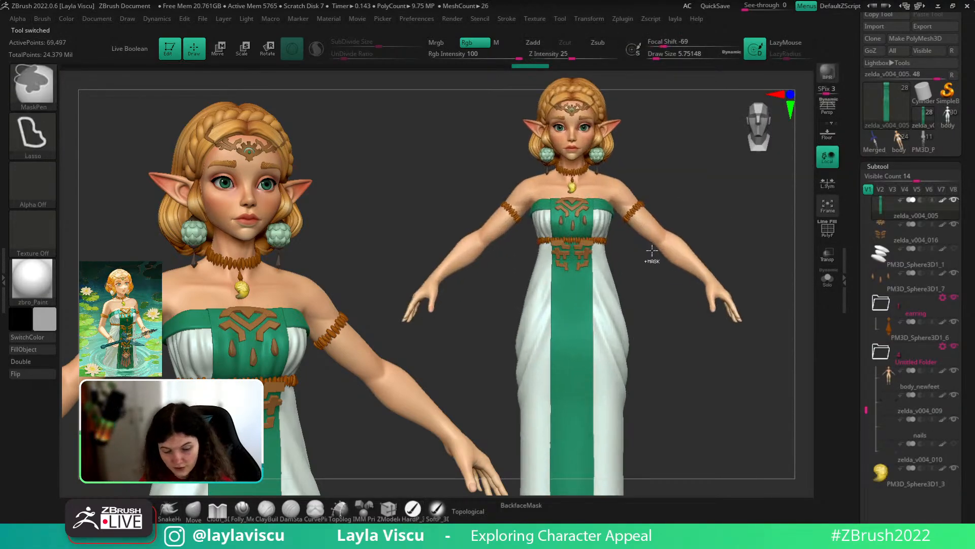
pyautogui.hotkey('ctrl', 'n')
pyautogui.keyDown('alt'); pyautogui.moveTo(747, 197); pyautogui.dragTo(704, 252, button='right'); pyautogui.keyUp('alt')
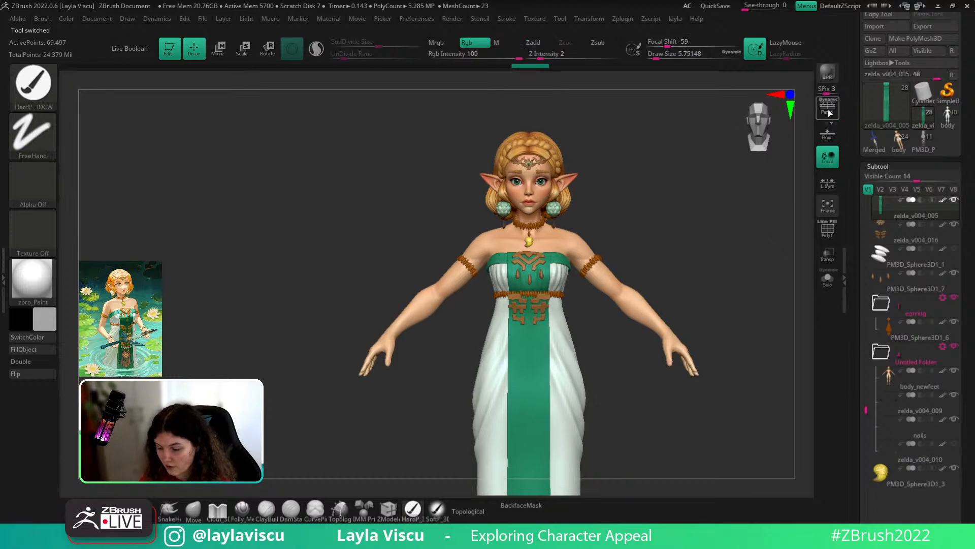
pyautogui.click(828, 108)
# - Append the merged sword to the character tool as a subtool and select it
pyautogui.scroll(-5, 915, 305)
pyautogui.click(924, 462)
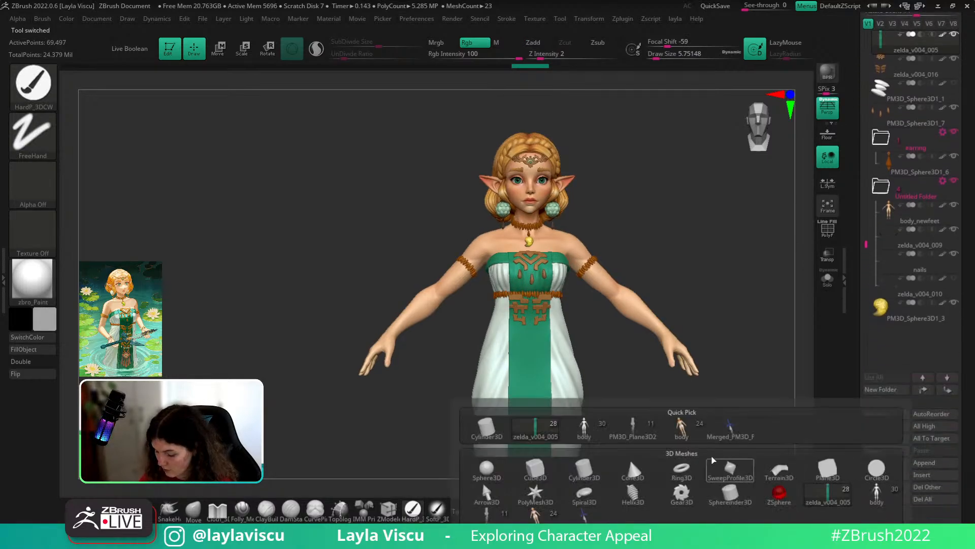
pyautogui.click(730, 429)
pyautogui.press('f')
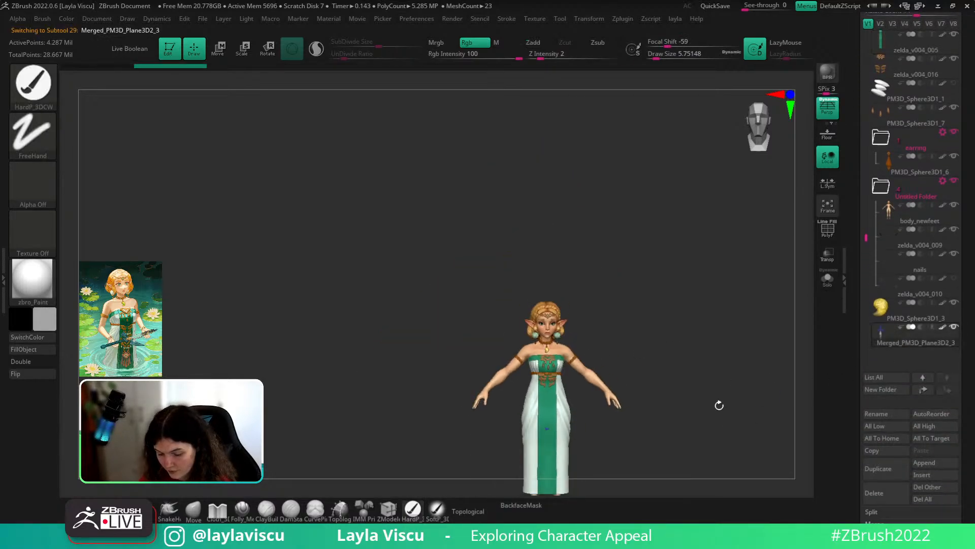
# - Centre the transform gizmo on the isolated sword and move the sword out beside the character's hand
pyautogui.press('w')
pyautogui.keyDown('alt'); pyautogui.moveTo(660, 353); pyautogui.dragTo(618, 215, button='right'); pyautogui.keyUp('alt')
pyautogui.moveTo(551, 218); pyautogui.dragTo(622, 278)
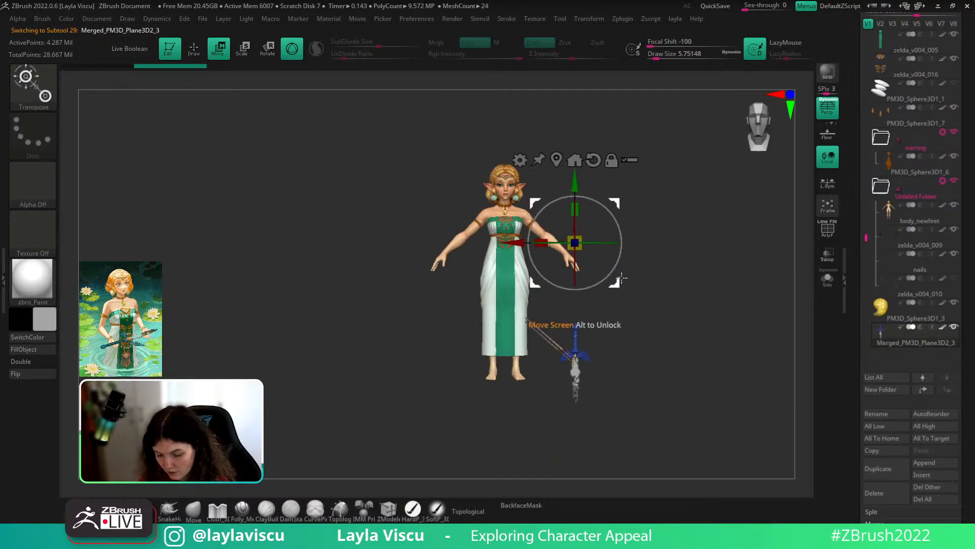
pyautogui.hotkey('ctrl', 'z')
pyautogui.click(828, 278)
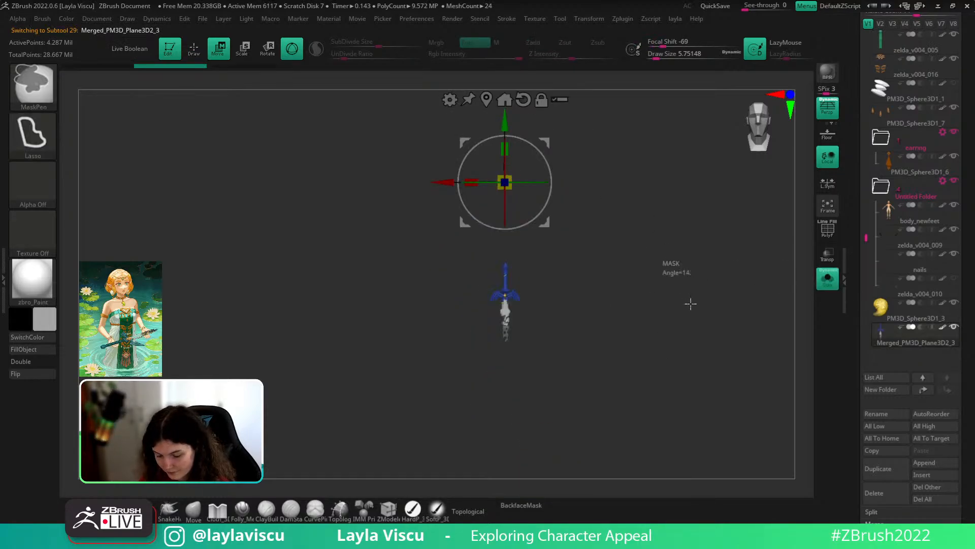
pyautogui.click(485, 101)
pyautogui.moveTo(552, 342); pyautogui.dragTo(630, 342)
pyautogui.click(828, 278)
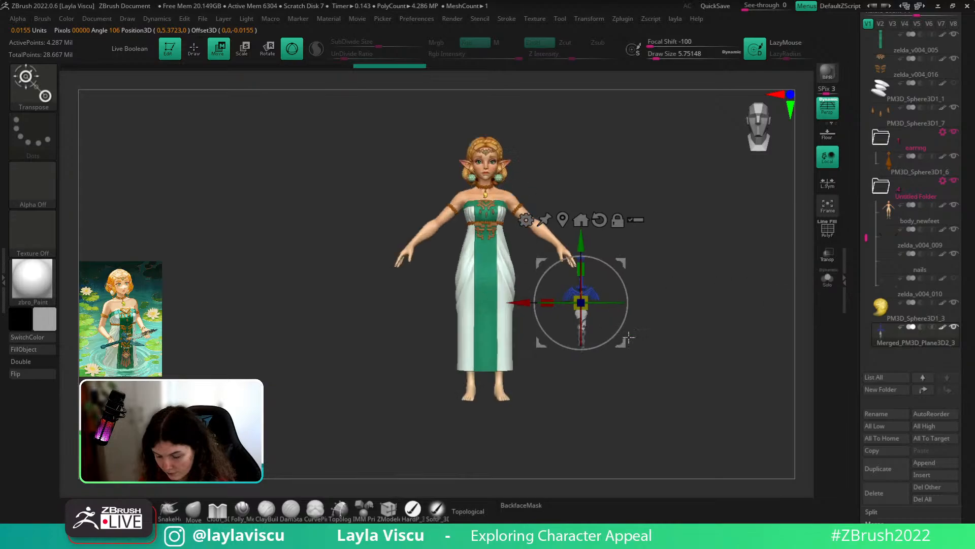
# - Position the sword at the character's hand, adjusting its height and depth from front, angled and side views
pyautogui.keyDown('ctrl'); pyautogui.moveTo(629, 337); pyautogui.dragTo(629, 351, button='right'); pyautogui.keyUp('ctrl')
pyautogui.moveTo(624, 331); pyautogui.dragTo(615, 285)
pyautogui.moveTo(681, 333); pyautogui.dragTo(718, 341, button='right')
pyautogui.moveTo(615, 350); pyautogui.dragTo(593, 305)
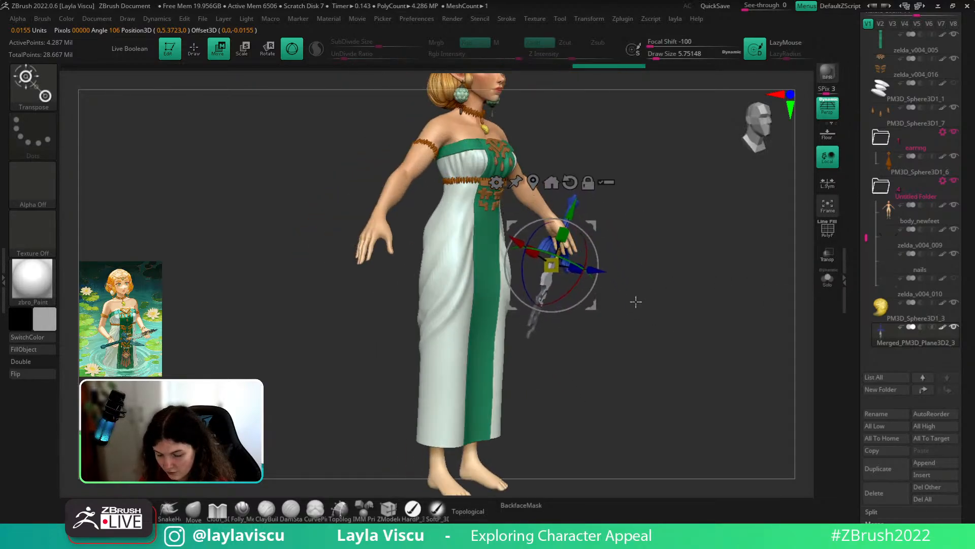
pyautogui.keyDown('shift'); pyautogui.moveTo(699, 316); pyautogui.dragTo(669, 324, button='right'); pyautogui.keyUp('shift')
pyautogui.moveTo(592, 307); pyautogui.dragTo(571, 307)
pyautogui.keyDown('shift'); pyautogui.moveTo(737, 300); pyautogui.dragTo(701, 295, button='right'); pyautogui.keyUp('shift')
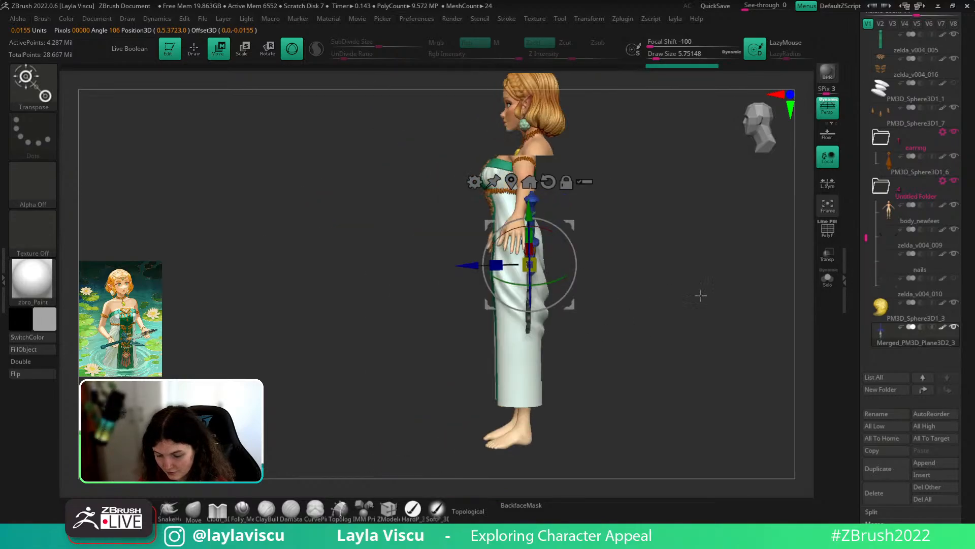
pyautogui.moveTo(575, 309); pyautogui.dragTo(552, 303)
# - Tilt the sword diagonally across the character's hand and scale it up slightly
pyautogui.moveTo(666, 297); pyautogui.dragTo(723, 298, button='right')
pyautogui.keyDown('alt'); pyautogui.moveTo(591, 279); pyautogui.dragTo(717, 325, button='right'); pyautogui.keyUp('alt')
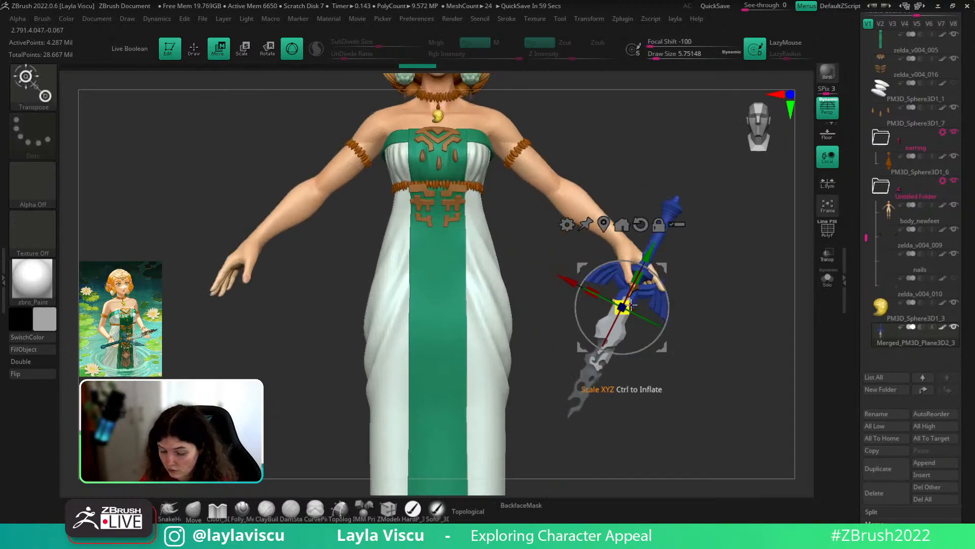
pyautogui.moveTo(627, 305); pyautogui.dragTo(635, 305)
pyautogui.keyDown('ctrl'); pyautogui.moveTo(688, 309); pyautogui.dragTo(665, 307, button='right'); pyautogui.keyUp('ctrl')
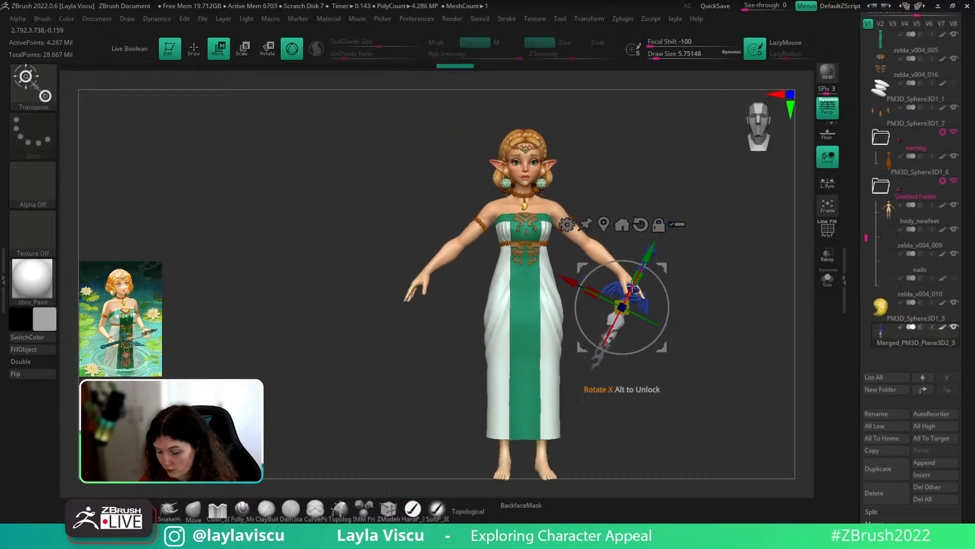
# - Move the sword out of the hand and stand it upright beside the character
pyautogui.moveTo(646, 258); pyautogui.dragTo(694, 247)
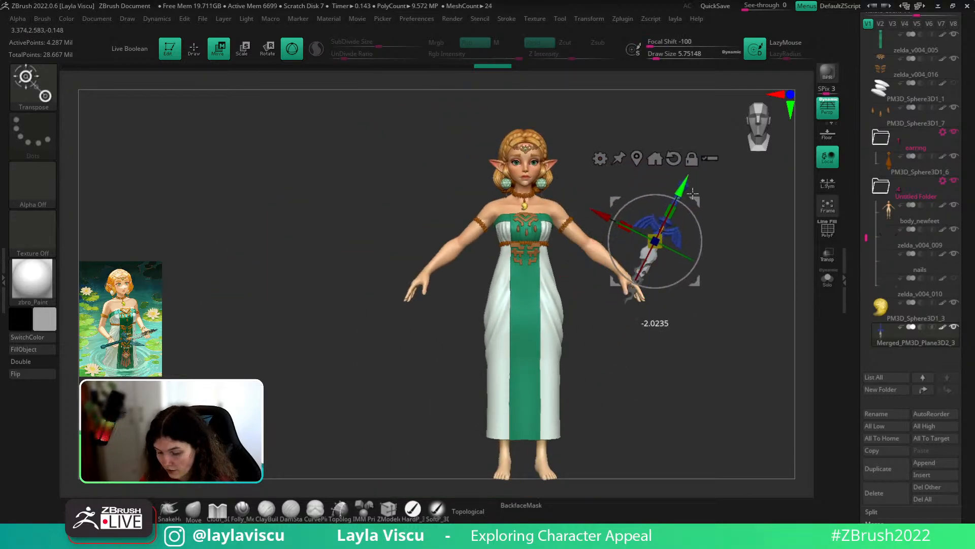
pyautogui.keyDown('ctrl'); pyautogui.moveTo(667, 260); pyautogui.dragTo(686, 274, button='right'); pyautogui.keyUp('ctrl')
pyautogui.moveTo(687, 274); pyautogui.dragTo(685, 322)
pyautogui.moveTo(684, 321)
pyautogui.keyDown('shift'); pyautogui.mouseDown(button='right')
pyautogui.moveTo(710, 337)
pyautogui.moveTo(633, 294)
pyautogui.moveTo(675, 307)
pyautogui.mouseUp(button='right'); pyautogui.keyUp('shift')
# - Show the polygroups and isolate the crossed wrap on the sword's grip
pyautogui.keyDown('ctrl'); pyautogui.moveTo(675, 172); pyautogui.dragTo(751, 246, button='right'); pyautogui.keyUp('ctrl')
pyautogui.keyDown('alt'); pyautogui.moveTo(518, 336); pyautogui.dragTo(453, 448, button='right'); pyautogui.keyUp('alt')
pyautogui.press('q')
pyautogui.hotkey('shift', 'f')
pyautogui.keyDown('ctrl'); pyautogui.moveTo(625, 220); pyautogui.dragTo(679, 277, button='right'); pyautogui.keyUp('ctrl')
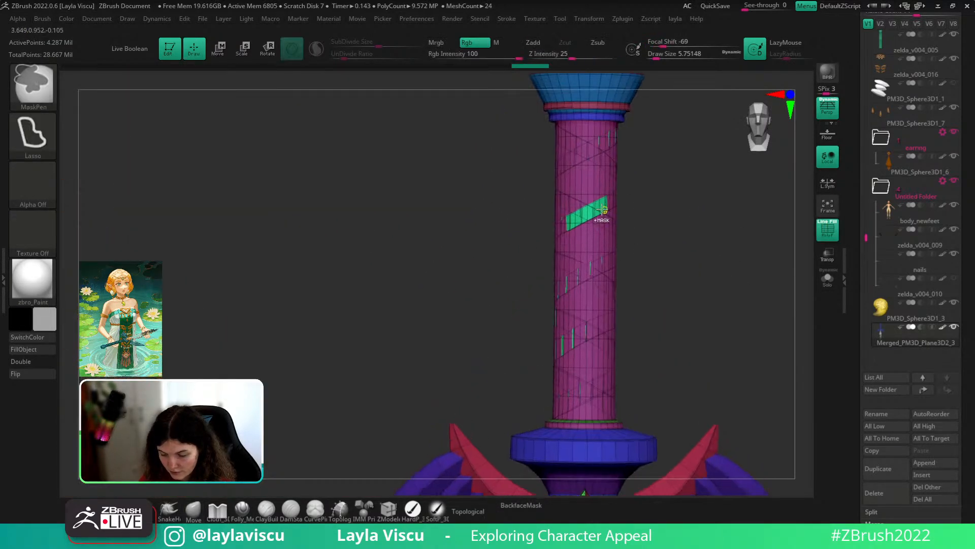
pyautogui.keyDown('ctrl'); pyautogui.keyDown('shift'); pyautogui.click(592, 206); pyautogui.keyUp('shift'); pyautogui.keyUp('ctrl')
# - Set the ZModeler polygon action to Extrude with target Polygroup All and extrude the grip wrap outward
pyautogui.click(389, 508)
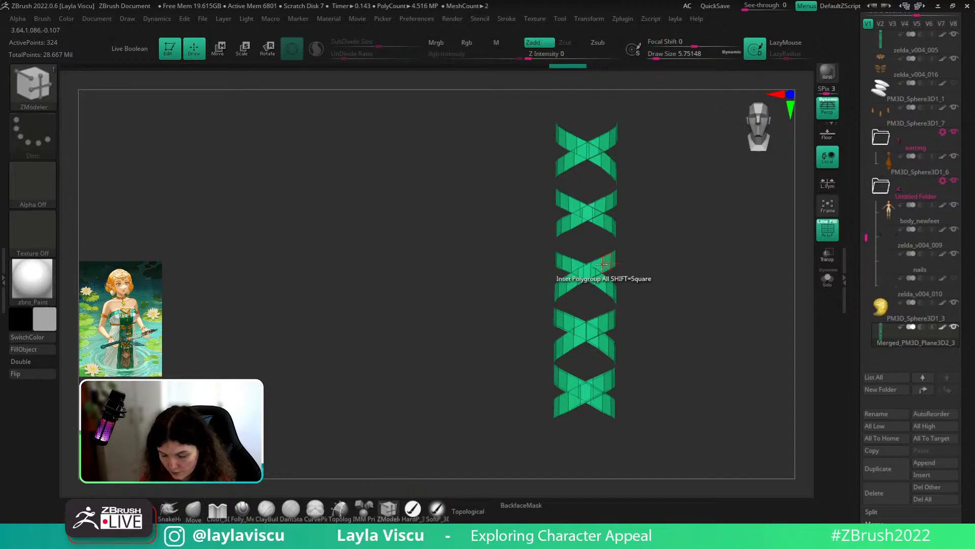
pyautogui.press('space')
pyautogui.click(444, 204)
pyautogui.click(447, 269)
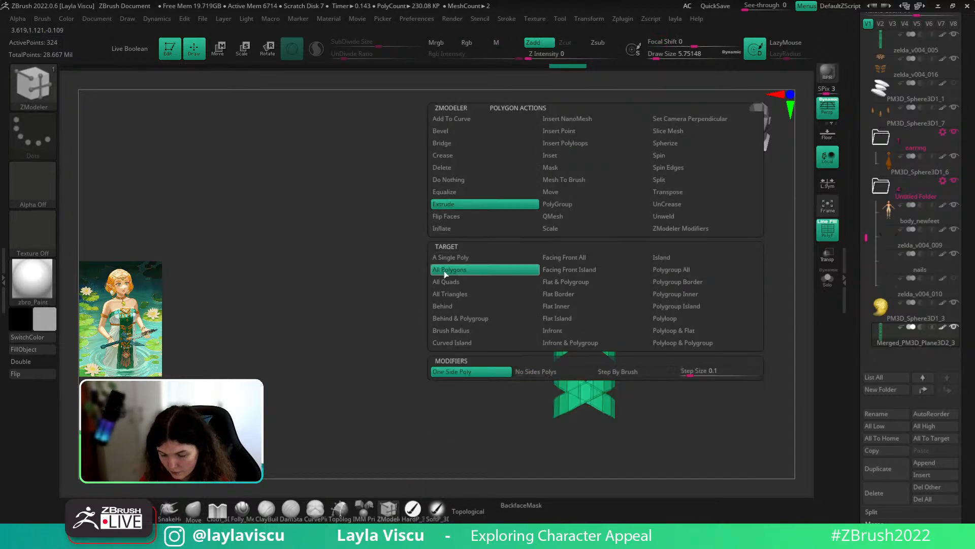
pyautogui.click(676, 270)
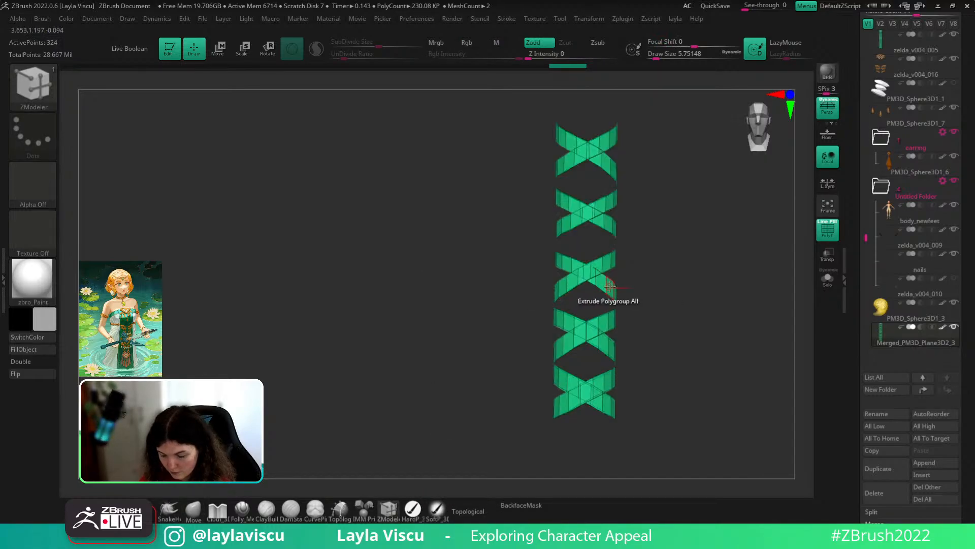
pyautogui.click(613, 287)
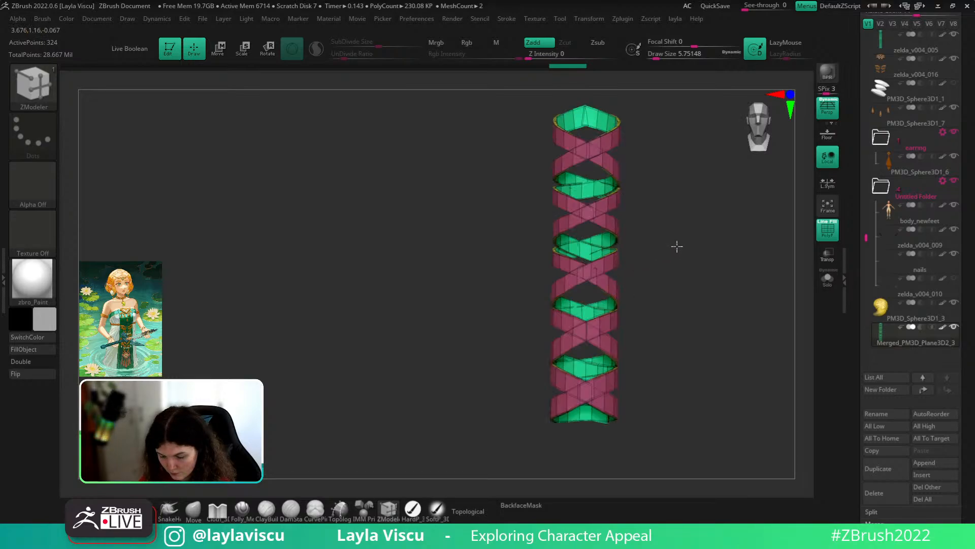
# - Show the whole sword without polyframe and check the thickness of the extruded grip wrap
pyautogui.moveTo(684, 238); pyautogui.dragTo(729, 285)
pyautogui.keyDown('ctrl'); pyautogui.keyDown('shift'); pyautogui.click(740, 261); pyautogui.keyUp('shift'); pyautogui.keyUp('ctrl')
pyautogui.hotkey('shift', 'f')
pyautogui.keyDown('ctrl'); pyautogui.moveTo(705, 295); pyautogui.dragTo(442, 257, button='right'); pyautogui.keyUp('ctrl')
pyautogui.click(194, 511)
# - Isolate the grip wrap again and redo its extrusion with a thinner thickness
pyautogui.keyDown('ctrl'); pyautogui.moveTo(641, 282); pyautogui.dragTo(724, 351, button='right'); pyautogui.keyUp('ctrl')
pyautogui.keyDown('ctrl'); pyautogui.keyDown('shift'); pyautogui.click(677, 305); pyautogui.keyUp('shift'); pyautogui.keyUp('ctrl')
pyautogui.keyDown('ctrl'); pyautogui.moveTo(628, 244); pyautogui.dragTo(696, 327, button='right'); pyautogui.keyUp('ctrl')
pyautogui.hotkey('shift', 'f')
pyautogui.moveTo(699, 246); pyautogui.dragTo(647, 263)
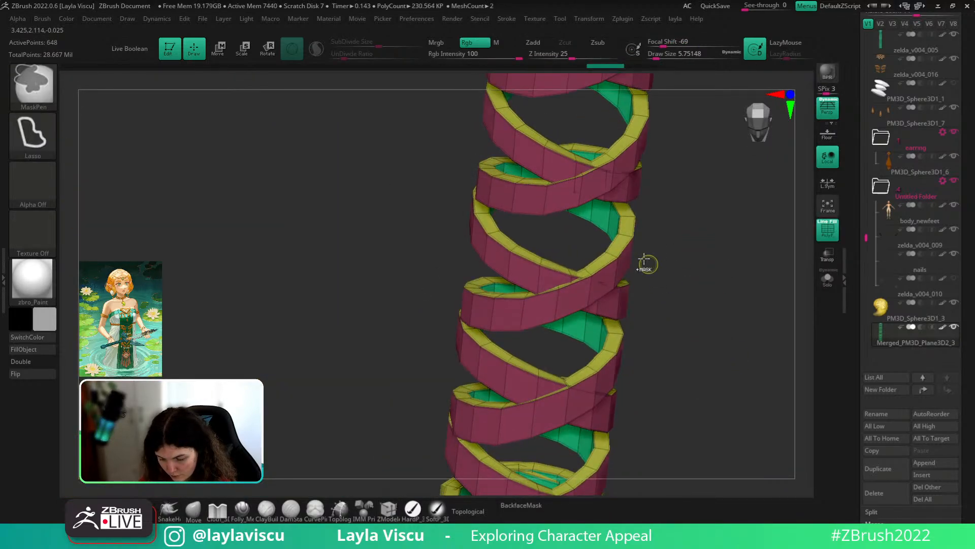
pyautogui.keyDown('ctrl'); pyautogui.keyDown('shift'); pyautogui.click(617, 247); pyautogui.keyUp('shift'); pyautogui.keyUp('ctrl')
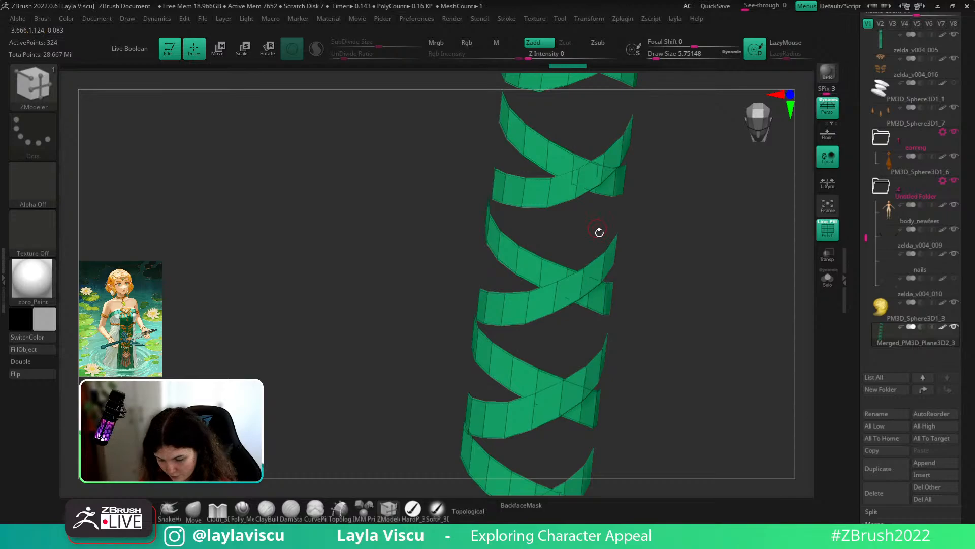
pyautogui.keyDown('ctrl'); pyautogui.keyDown('shift'); pyautogui.click(620, 261); pyautogui.keyUp('shift'); pyautogui.keyUp('ctrl')
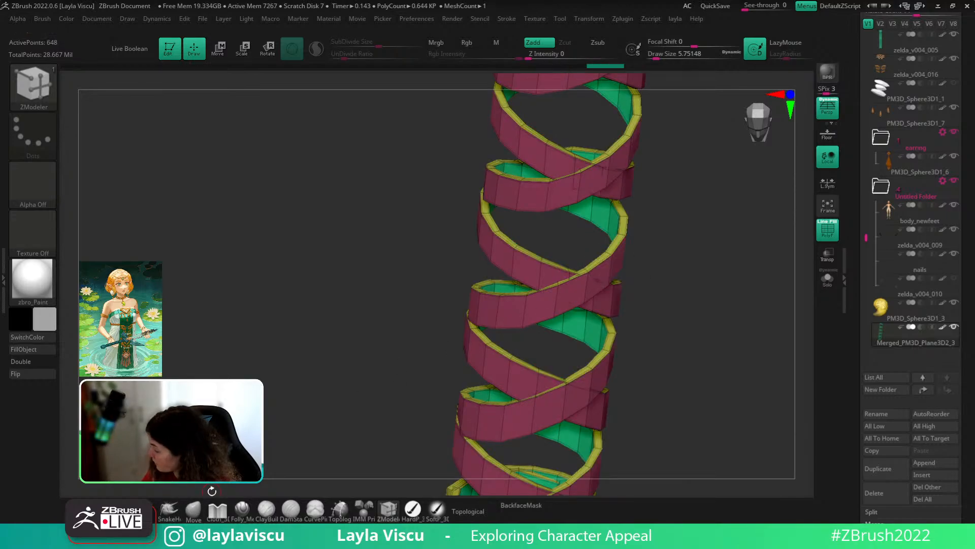
# - Bring back the hidden sword parts, turn off polyframe, and choose the Move brush
pyautogui.click(169, 510)
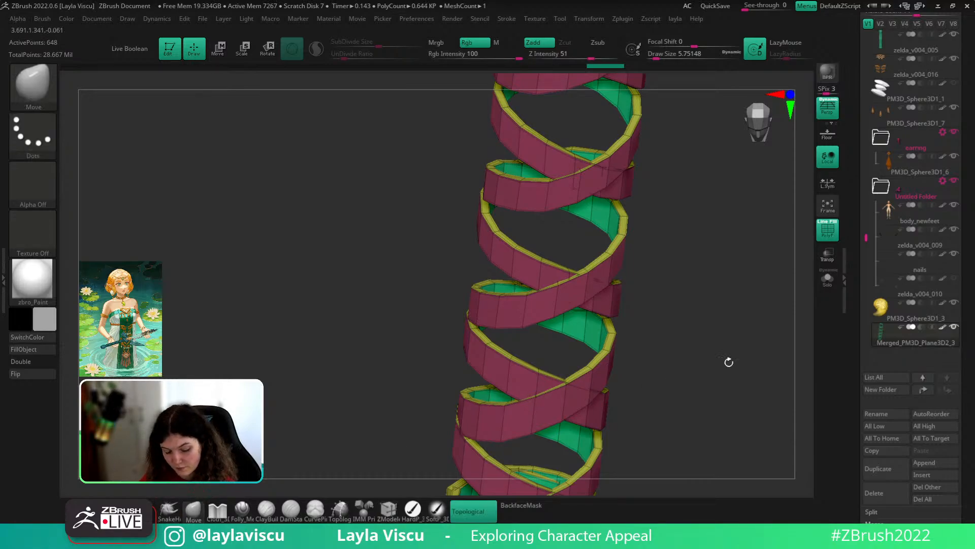
pyautogui.moveTo(729, 362); pyautogui.dragTo(739, 306)
pyautogui.keyDown('ctrl'); pyautogui.keyDown('shift'); pyautogui.click(739, 307); pyautogui.keyUp('shift'); pyautogui.keyUp('ctrl')
pyautogui.keyDown('ctrl'); pyautogui.moveTo(732, 305); pyautogui.dragTo(326, 272, button='right'); pyautogui.keyUp('ctrl')
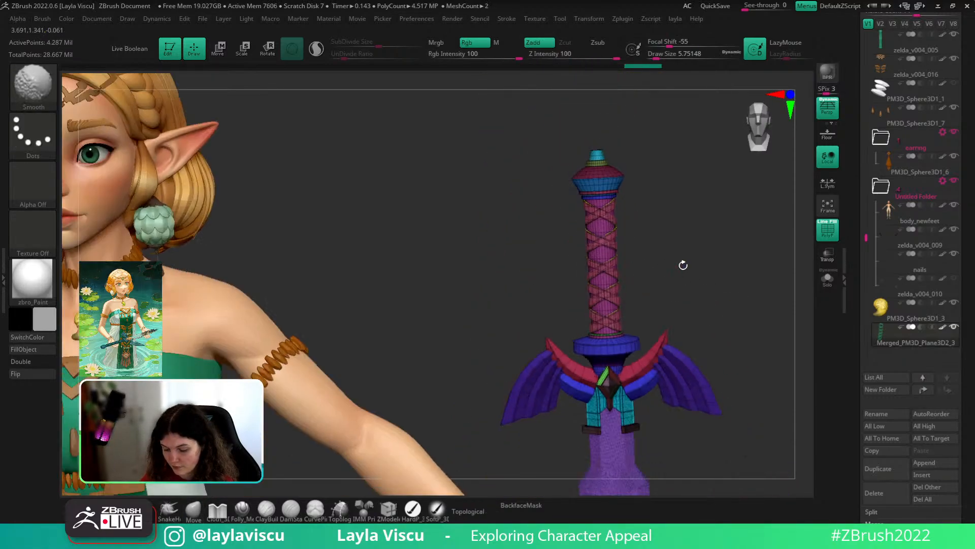
pyautogui.hotkey('shift', 'f')
pyautogui.press('b')
pyautogui.press('m')
pyautogui.press('v')
# - Move the sword up and inward so it floats beside the character's head
pyautogui.keyDown('ctrl'); pyautogui.moveTo(688, 293); pyautogui.dragTo(432, 272, button='right'); pyautogui.keyUp('ctrl')
pyautogui.keyDown('alt'); pyautogui.moveTo(683, 272); pyautogui.dragTo(670, 237, button='right'); pyautogui.keyUp('alt')
pyautogui.keyDown('ctrl'); pyautogui.moveTo(608, 271); pyautogui.dragTo(660, 300, button='right'); pyautogui.keyUp('ctrl')
pyautogui.moveTo(660, 300)
pyautogui.mouseDown(button='right')
pyautogui.moveTo(690, 303)
pyautogui.moveTo(673, 284)
pyautogui.moveTo(664, 311)
pyautogui.mouseUp(button='right')
pyautogui.press('w')
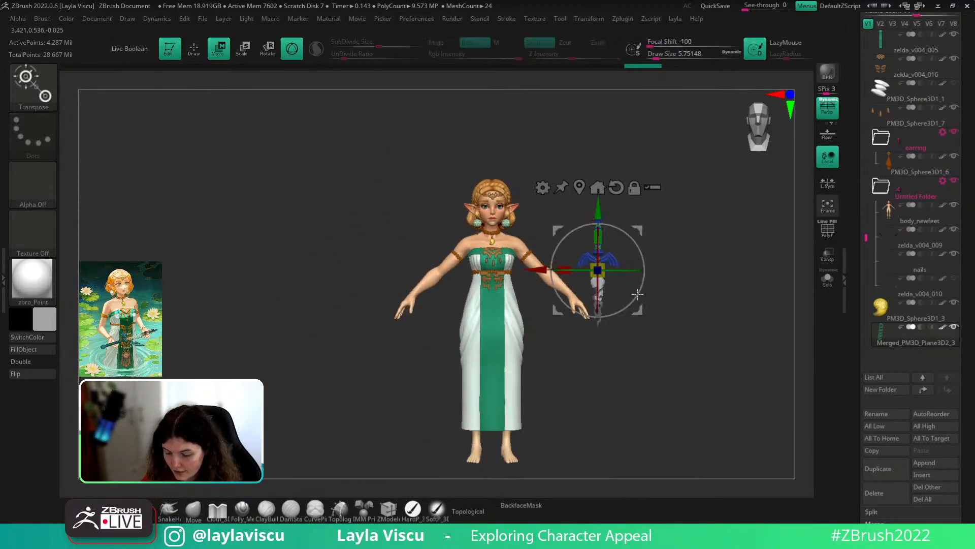
pyautogui.moveTo(642, 308); pyautogui.dragTo(603, 251)
pyautogui.press('q')
pyautogui.moveTo(564, 276)
pyautogui.keyDown('ctrl'); pyautogui.mouseDown(button='right')
pyautogui.moveTo(658, 250)
pyautogui.moveTo(682, 316)
pyautogui.mouseUp(button='right'); pyautogui.keyUp('ctrl')
pyautogui.keyDown('ctrl'); pyautogui.moveTo(604, 260); pyautogui.dragTo(789, 274, button='right'); pyautogui.keyUp('ctrl')
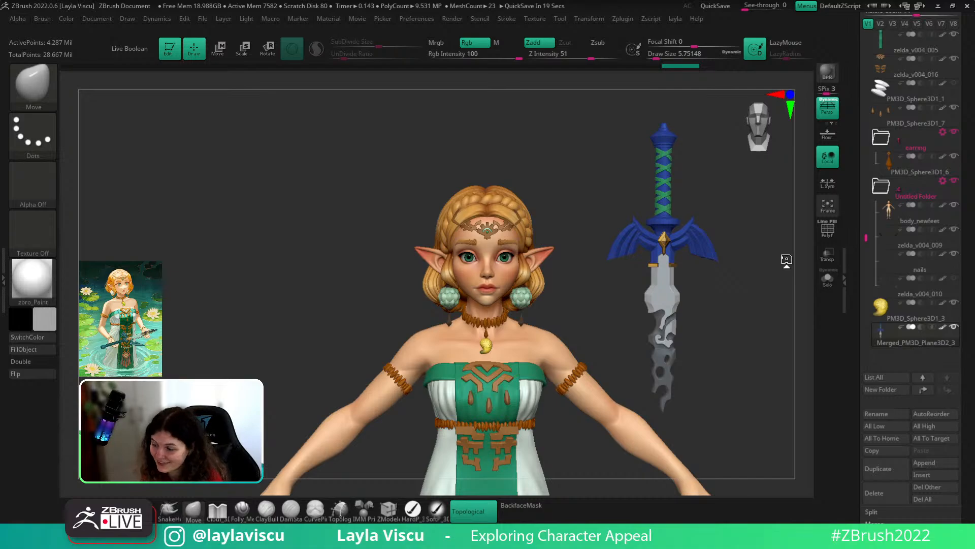
# - Examine the painted character together with the upright sword beside her
pyautogui.moveTo(769, 297)
pyautogui.mouseDown()
pyautogui.moveTo(755, 310)
pyautogui.moveTo(772, 315)
pyautogui.moveTo(762, 252)
pyautogui.moveTo(773, 333)
pyautogui.moveTo(771, 322)
pyautogui.moveTo(754, 396)
pyautogui.mouseUp()
pyautogui.press('shift')
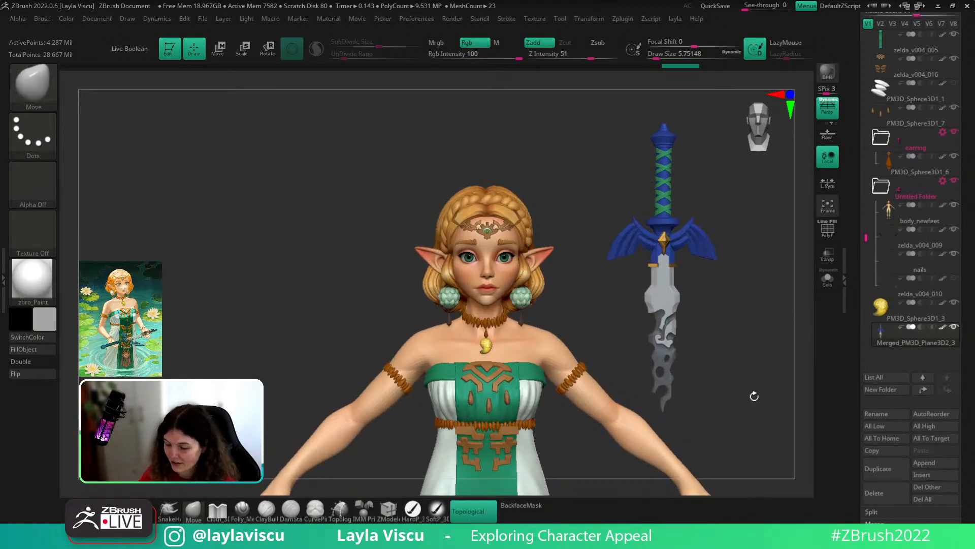
pyautogui.scroll(5, 973, 303)
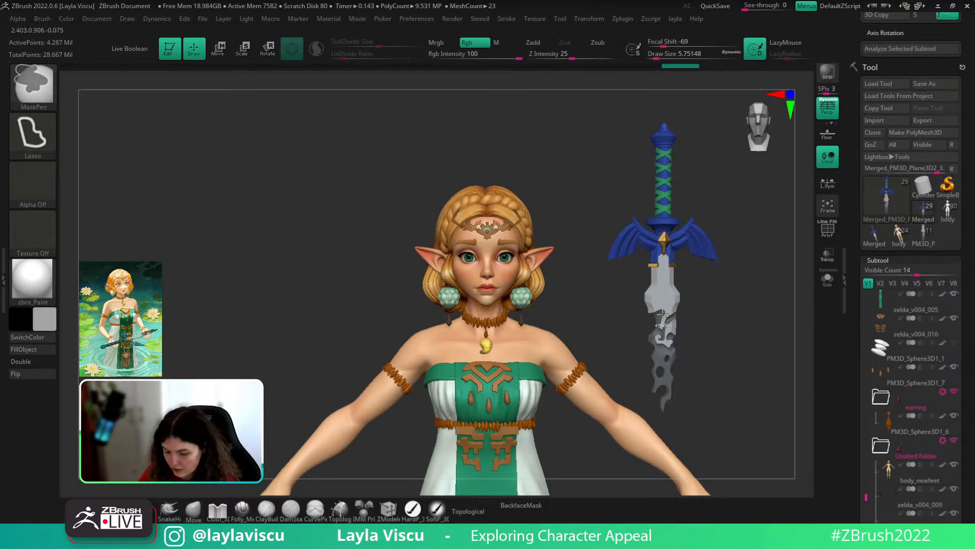
pyautogui.moveTo(677, 313)
pyautogui.keyDown('ctrl'); pyautogui.mouseDown(button='right')
pyautogui.moveTo(748, 348)
pyautogui.moveTo(668, 288)
pyautogui.mouseUp(button='right'); pyautogui.keyUp('ctrl')
pyautogui.keyDown('ctrl'); pyautogui.moveTo(542, 235); pyautogui.dragTo(704, 252, button='right'); pyautogui.keyUp('ctrl')
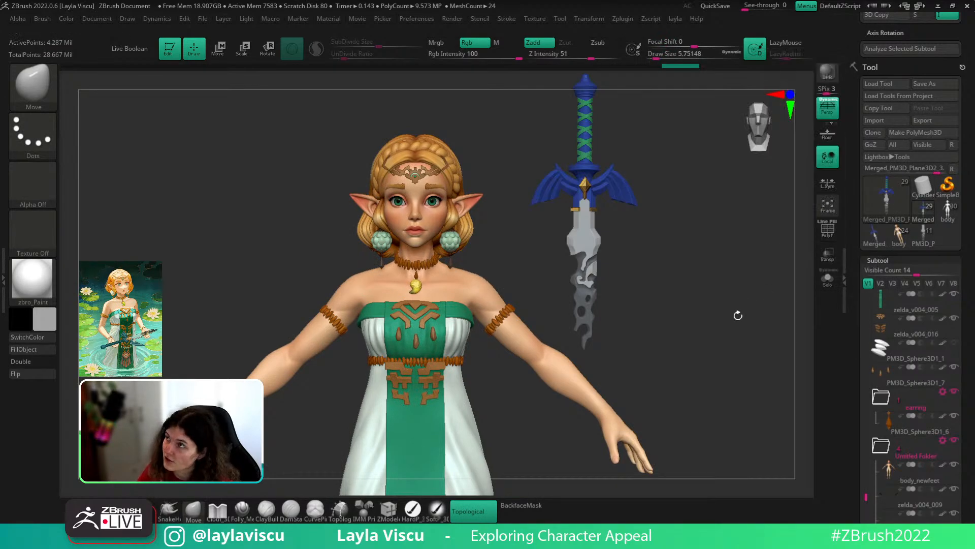
# - Bring up the green-haired character's hair1 tool and frame the full figure from the front
pyautogui.moveTo(918, 230)
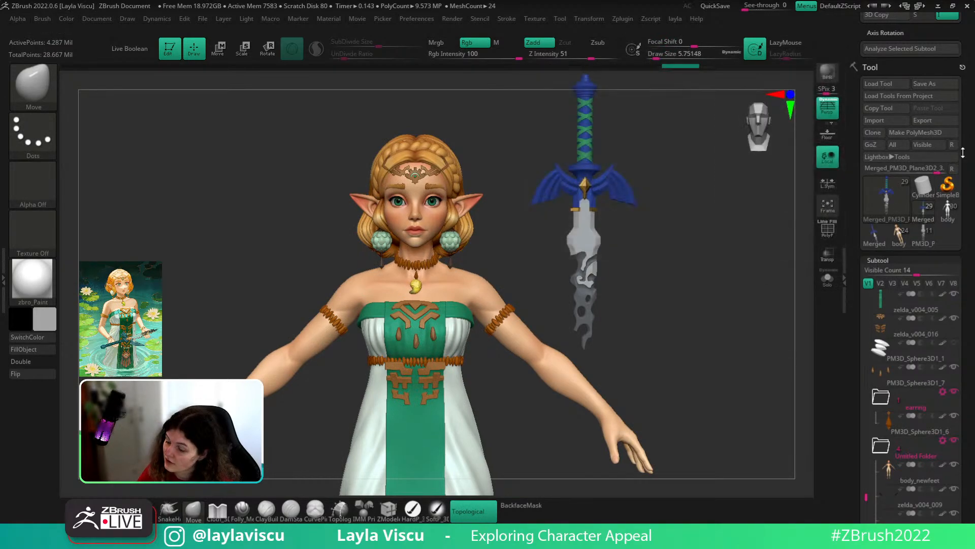
pyautogui.click(923, 186)
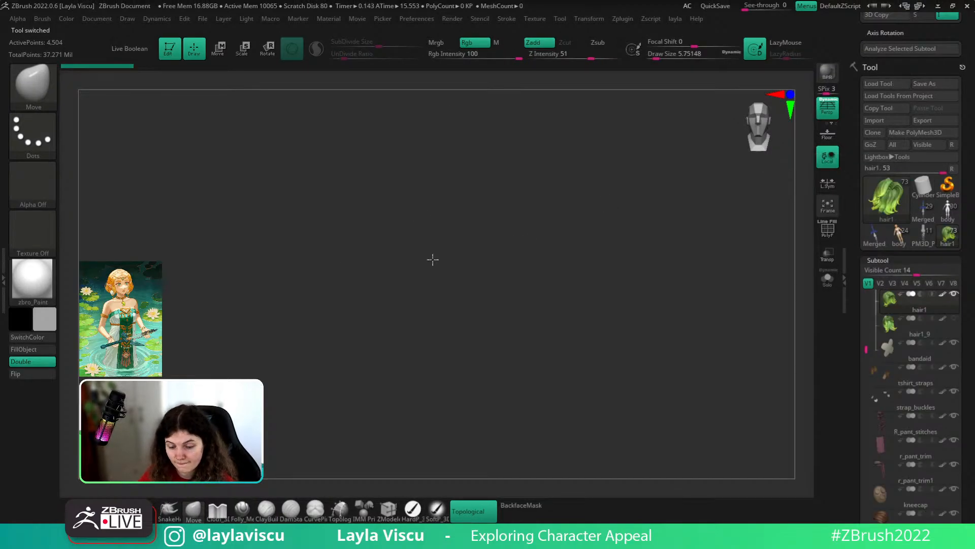
pyautogui.moveTo(195, 71); pyautogui.dragTo(194, 74)
pyautogui.press('f')
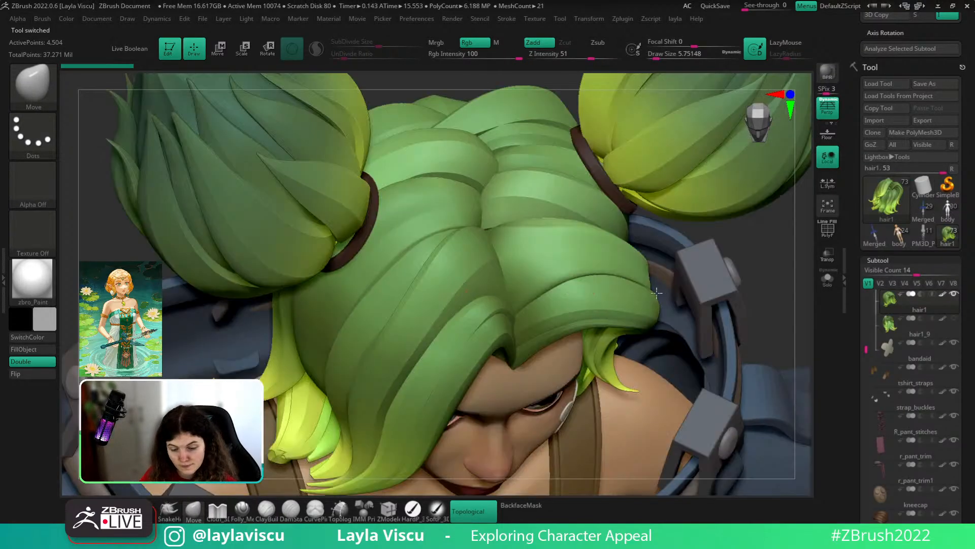
pyautogui.keyDown('ctrl'); pyautogui.moveTo(657, 292); pyautogui.dragTo(423, 248, button='right'); pyautogui.keyUp('ctrl')
pyautogui.moveTo(726, 336); pyautogui.dragTo(595, 218, button='right')
pyautogui.moveTo(657, 234)
pyautogui.keyDown('alt'); pyautogui.mouseDown(button='right')
pyautogui.moveTo(612, 205)
pyautogui.moveTo(625, 209)
pyautogui.moveTo(601, 205)
pyautogui.mouseUp(button='right'); pyautogui.keyUp('alt')
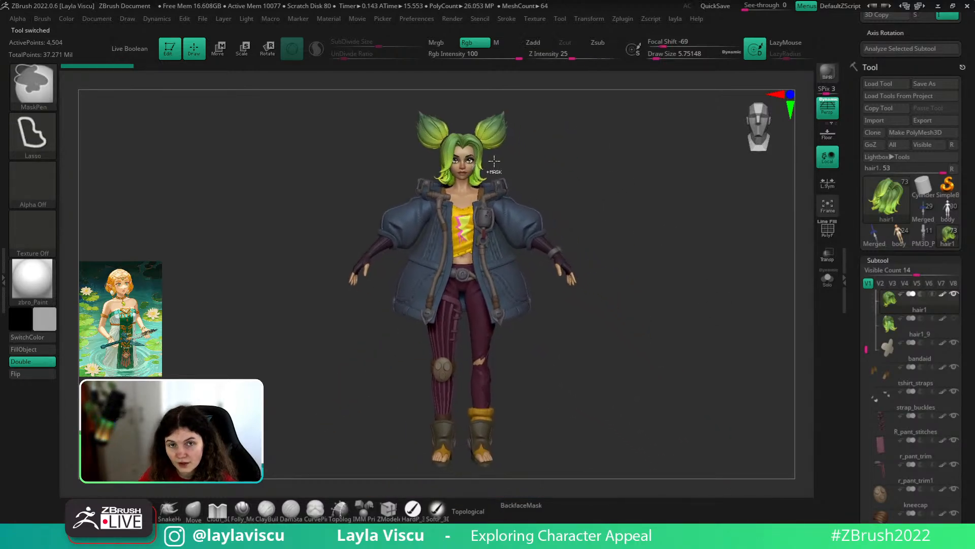
# - Examine the green-haired character's face, hair buns and jacket from close up and from a distance
pyautogui.keyDown('ctrl'); pyautogui.moveTo(498, 168); pyautogui.dragTo(698, 300, button='right'); pyautogui.keyUp('ctrl')
pyautogui.moveTo(507, 217)
pyautogui.keyDown('ctrl'); pyautogui.mouseDown(button='right')
pyautogui.moveTo(666, 279)
pyautogui.moveTo(657, 270)
pyautogui.moveTo(584, 271)
pyautogui.moveTo(703, 266)
pyautogui.moveTo(682, 267)
pyautogui.mouseUp(button='right'); pyautogui.keyUp('ctrl')
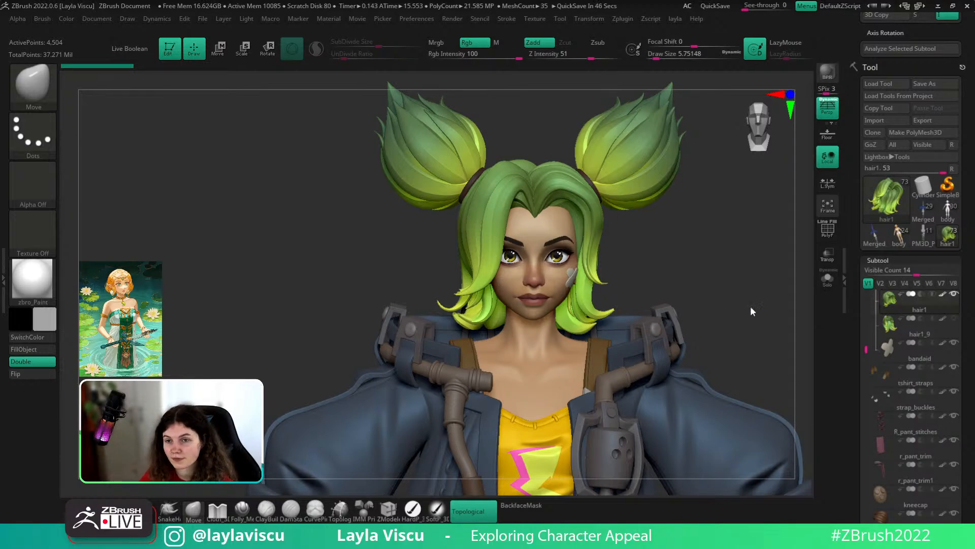
pyautogui.moveTo(721, 298); pyautogui.dragTo(725, 321)
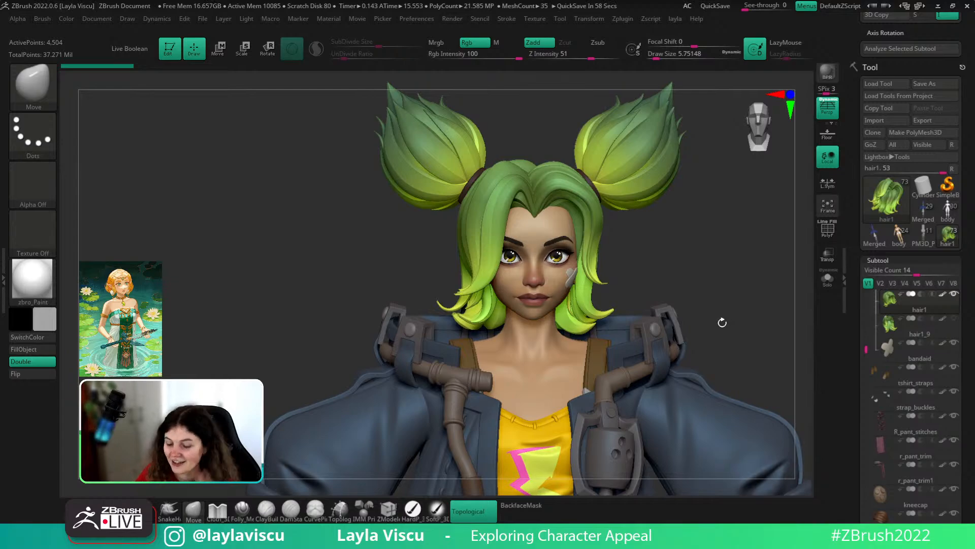
pyautogui.moveTo(716, 234)
pyautogui.keyDown('ctrl'); pyautogui.mouseDown(button='right')
pyautogui.moveTo(662, 235)
pyautogui.moveTo(660, 220)
pyautogui.moveTo(623, 199)
pyautogui.mouseUp(button='right'); pyautogui.keyUp('ctrl')
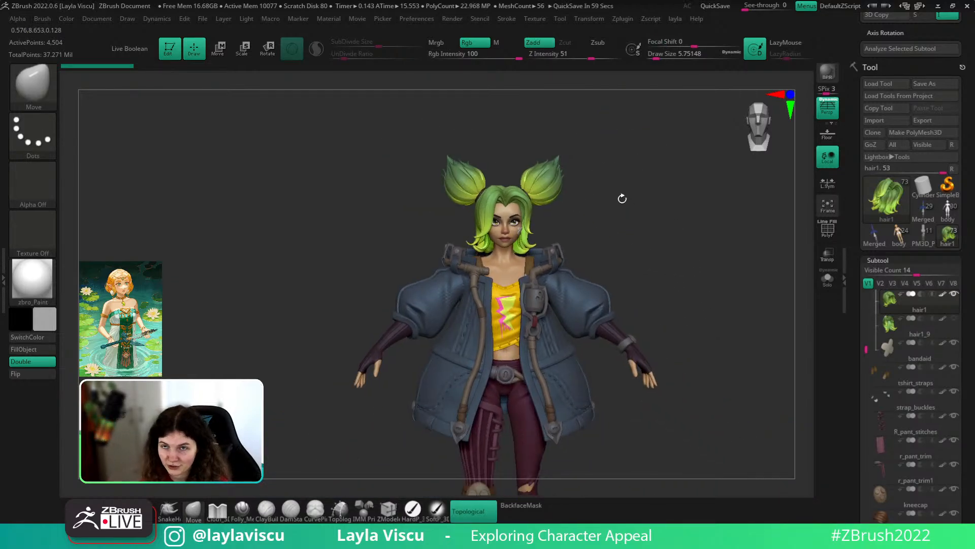
pyautogui.press('ctrl')
pyautogui.keyDown('ctrl'); pyautogui.moveTo(515, 213); pyautogui.dragTo(549, 243, button='right'); pyautogui.keyUp('ctrl')
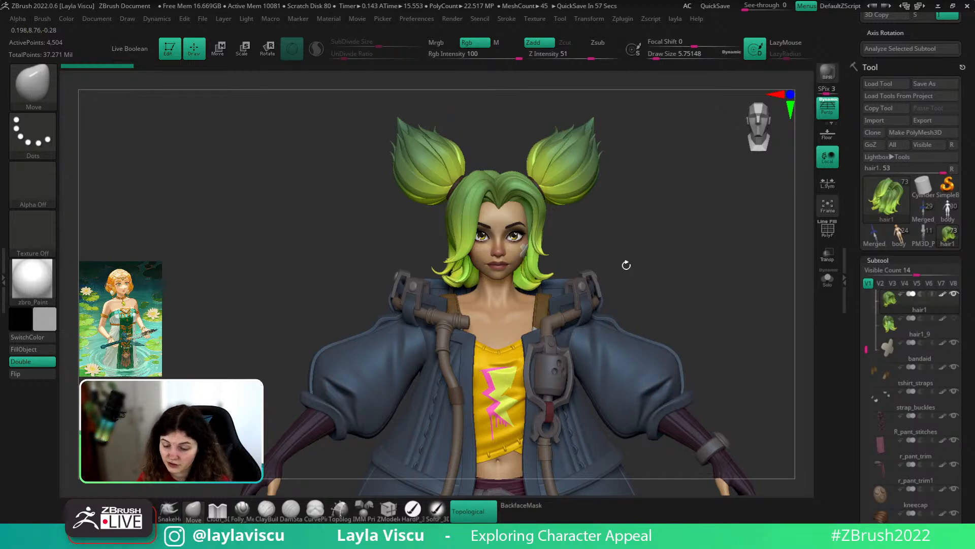
# - Compare the green-haired character's upper body with her full figure from the front
pyautogui.press('f')
pyautogui.moveTo(632, 224)
pyautogui.mouseDown()
pyautogui.moveTo(630, 196)
pyautogui.moveTo(620, 203)
pyautogui.moveTo(638, 229)
pyautogui.moveTo(677, 217)
pyautogui.mouseUp()
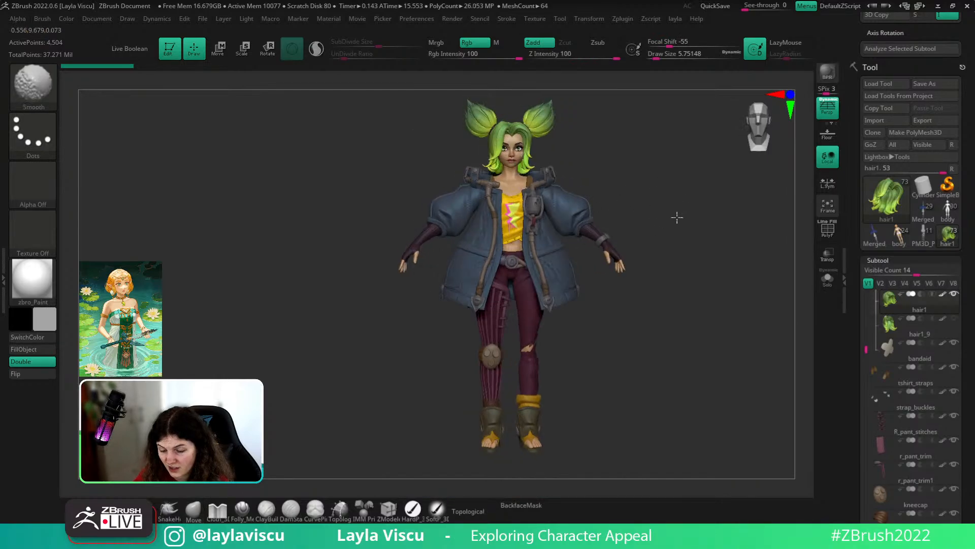
pyautogui.moveTo(677, 218)
pyautogui.keyDown('ctrl'); pyautogui.mouseDown(button='right')
pyautogui.moveTo(681, 177)
pyautogui.moveTo(657, 176)
pyautogui.moveTo(591, 298)
pyautogui.moveTo(640, 270)
pyautogui.mouseUp(button='right'); pyautogui.keyUp('ctrl')
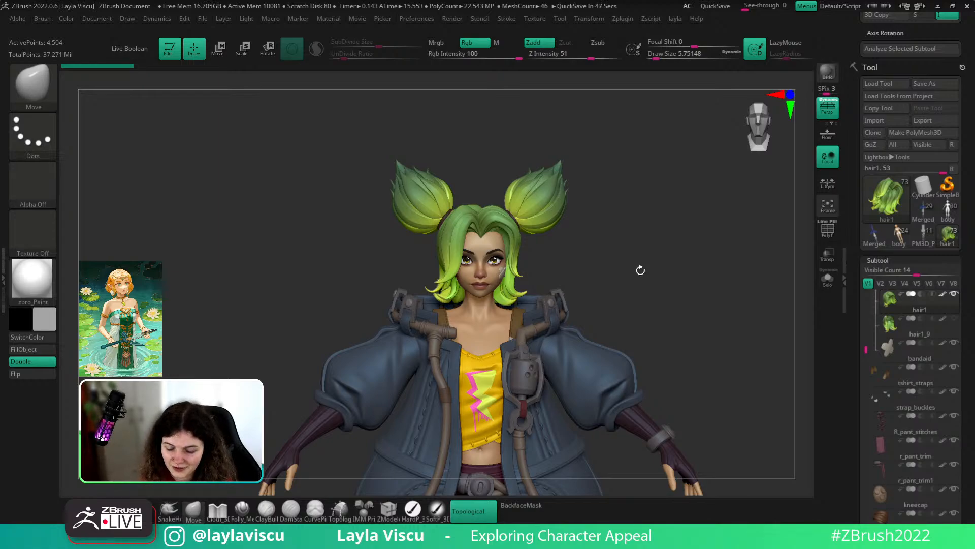
pyautogui.moveTo(641, 270)
pyautogui.keyDown('ctrl'); pyautogui.mouseDown(button='right')
pyautogui.moveTo(546, 272)
pyautogui.moveTo(586, 211)
pyautogui.moveTo(584, 190)
pyautogui.mouseUp(button='right'); pyautogui.keyUp('ctrl')
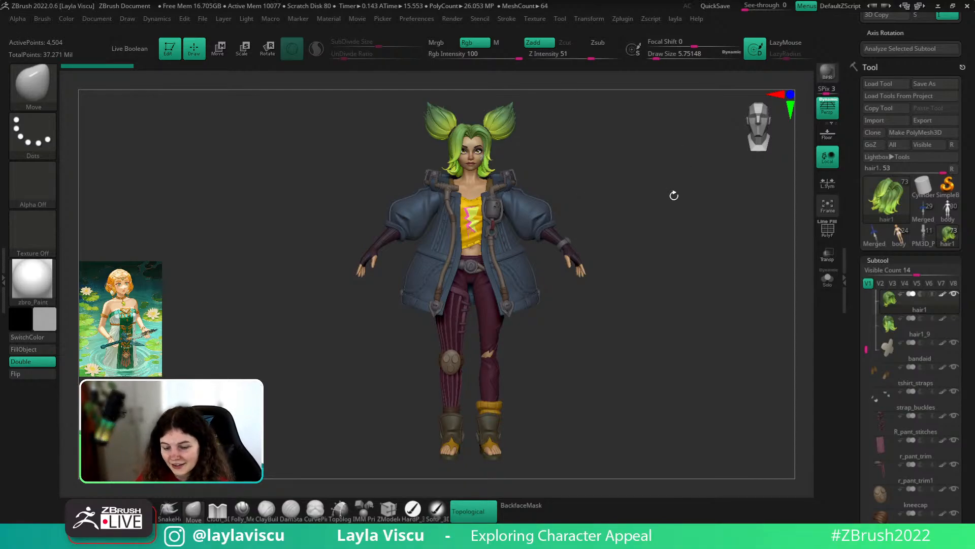
pyautogui.moveTo(676, 194)
pyautogui.mouseDown()
pyautogui.moveTo(612, 199)
pyautogui.moveTo(660, 196)
pyautogui.mouseUp()
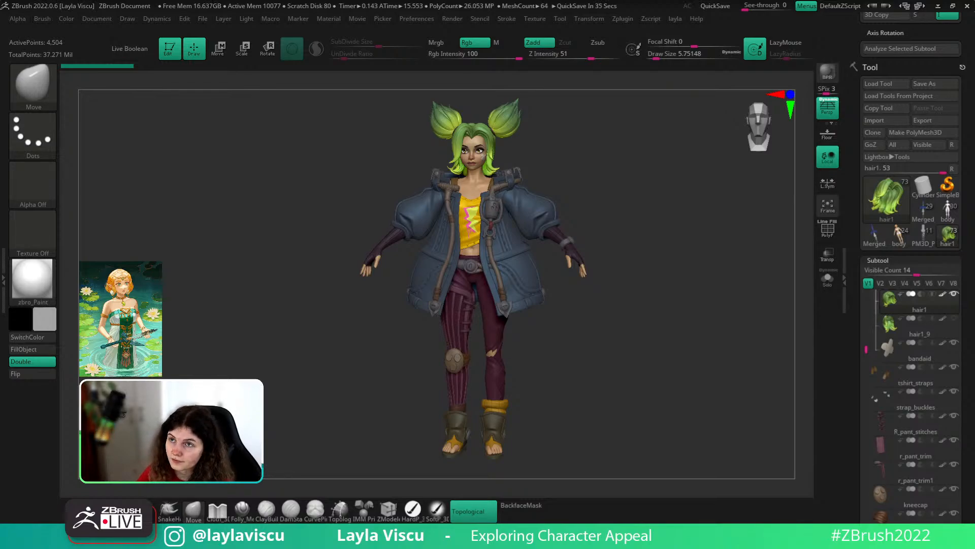
# - Open zeri_progress.png in the image viewer and browse the character's side view and retopology wireframe images
pyautogui.moveTo(843, 0); pyautogui.dragTo(721, 0)
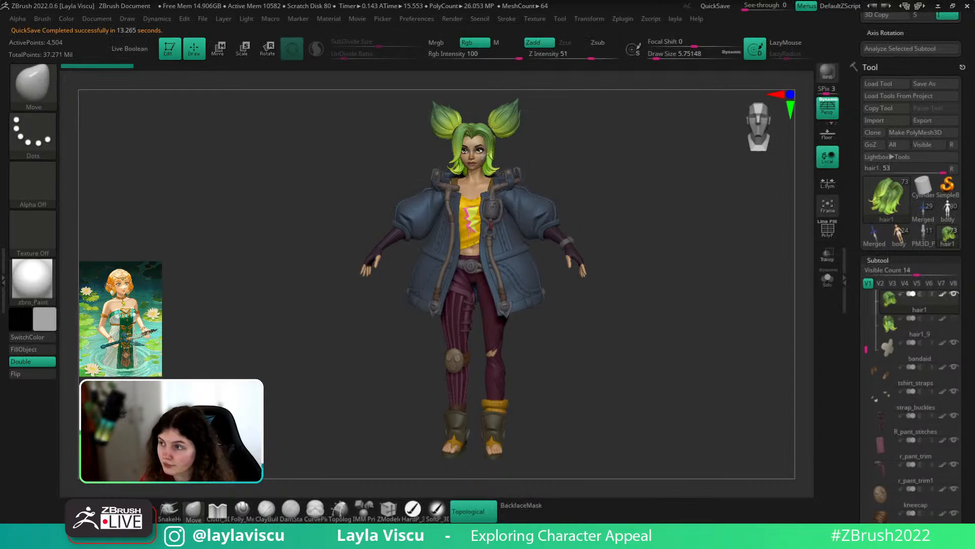
pyautogui.moveTo(516, 322); pyautogui.dragTo(497, 93)
pyautogui.doubleClick(497, 94)
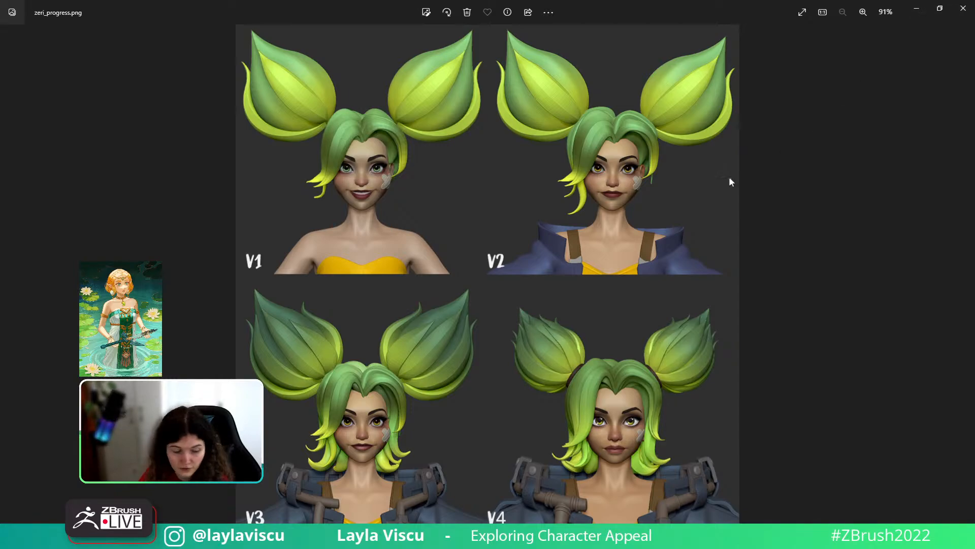
pyautogui.press('Right')
pyautogui.press('Right')
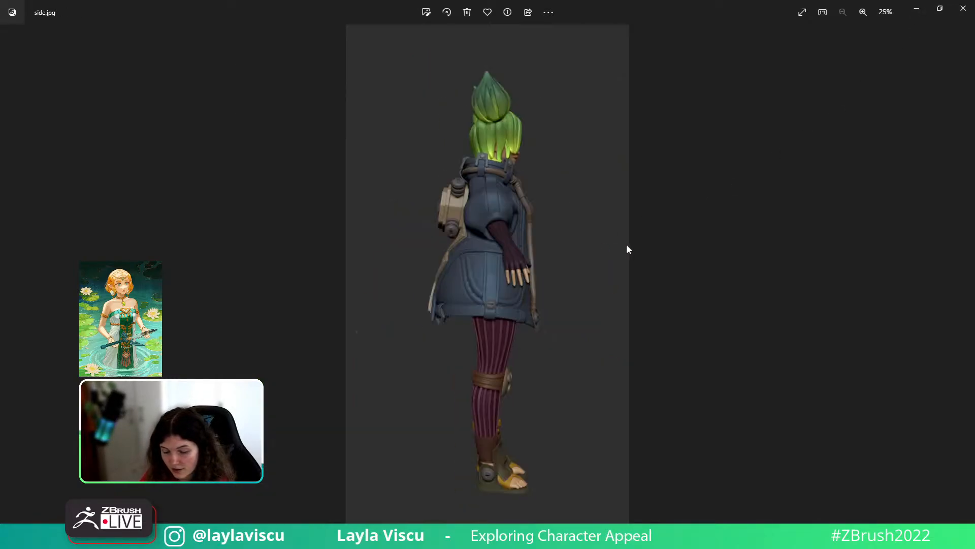
pyautogui.press('Right')
pyautogui.press('Right')
pyautogui.press('Right')
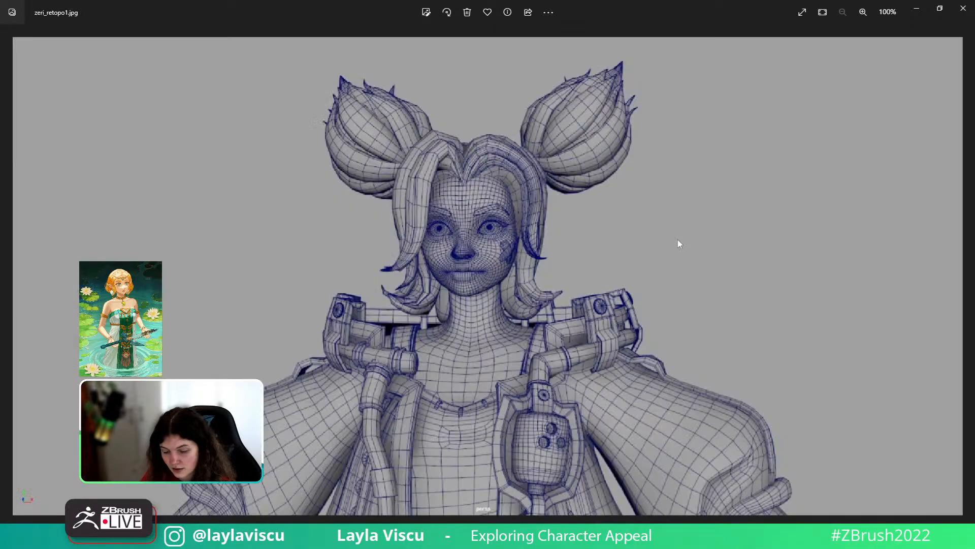
pyautogui.press('Right')
pyautogui.press('Right')
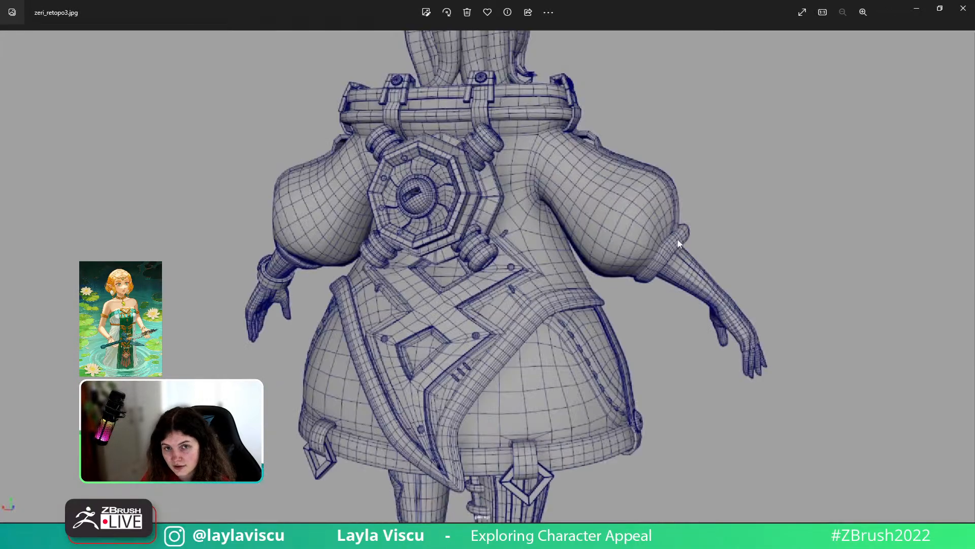
# - Browse the retopology images again, go back to the V1–V4 progress sheet, and return to ZBrush
pyautogui.press('Right')
pyautogui.press('Right')
pyautogui.press('Right')
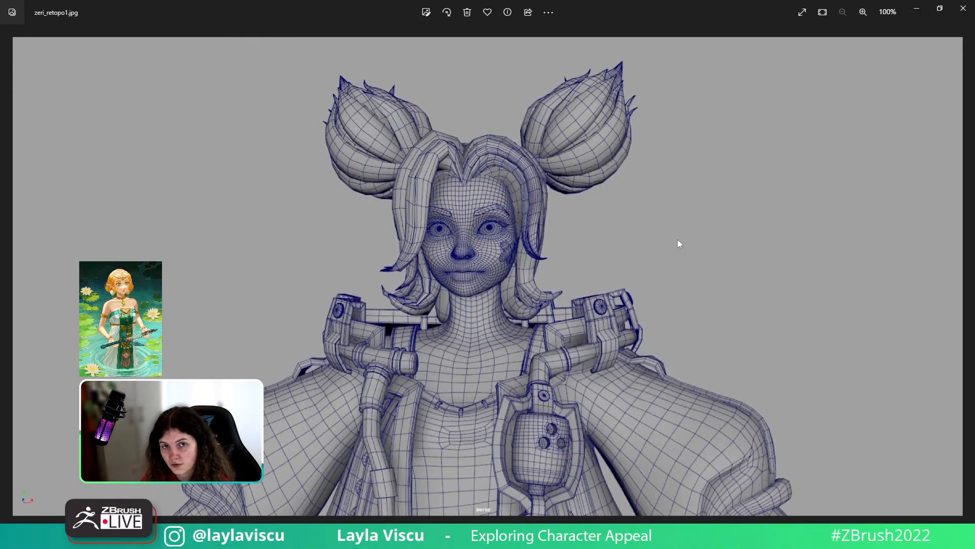
pyautogui.press('Right')
pyautogui.press('Right')
pyautogui.press('Right')
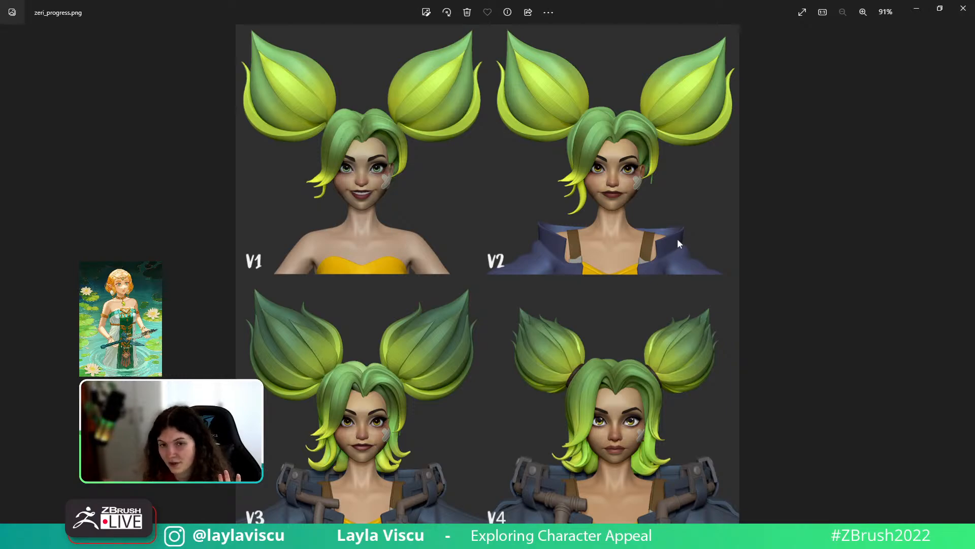
pyautogui.click(911, 14)
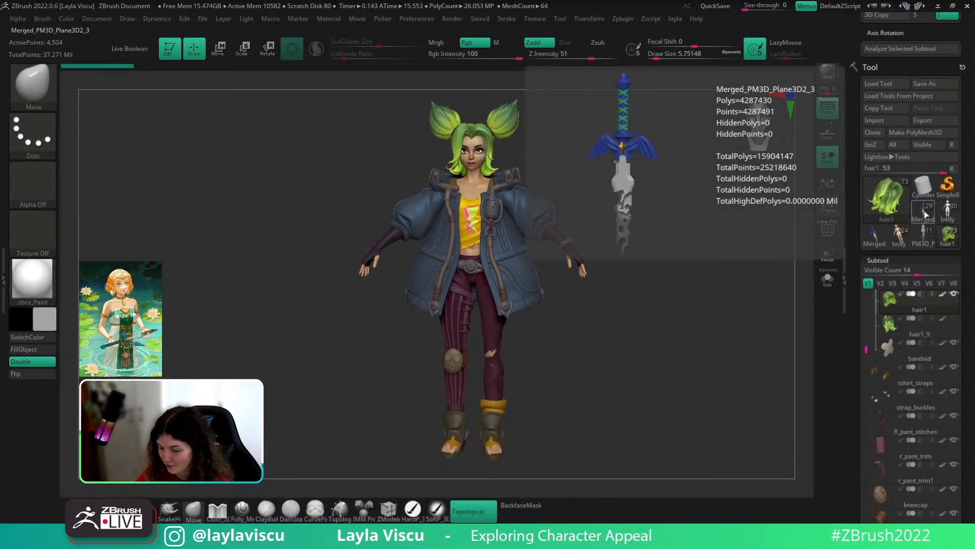
# - Compare the early coloured body and grey sculpt versions, then bring up the merged-sword version and frame her upper body with the sword
pyautogui.click(899, 239)
pyautogui.keyDown('alt'); pyautogui.moveTo(621, 206); pyautogui.dragTo(594, 463); pyautogui.keyUp('alt')
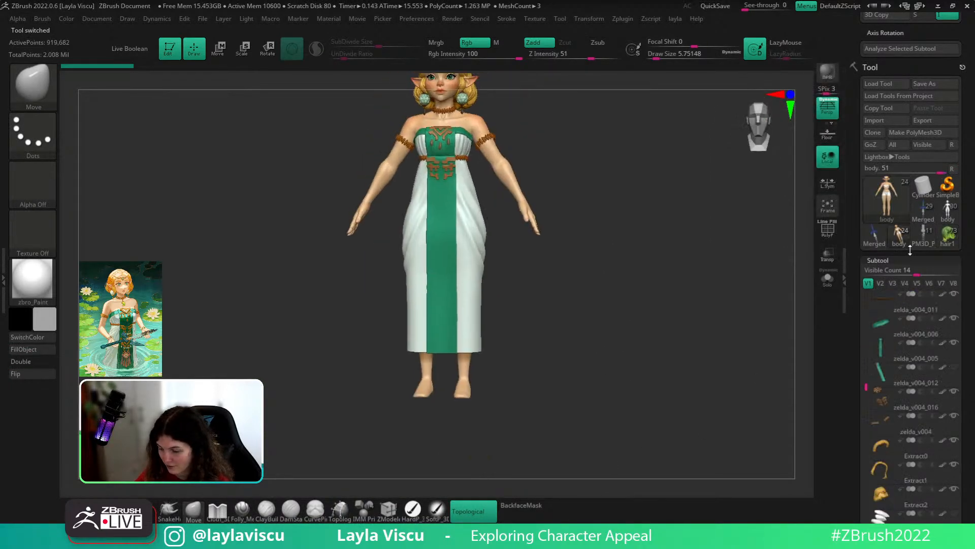
pyautogui.click(927, 234)
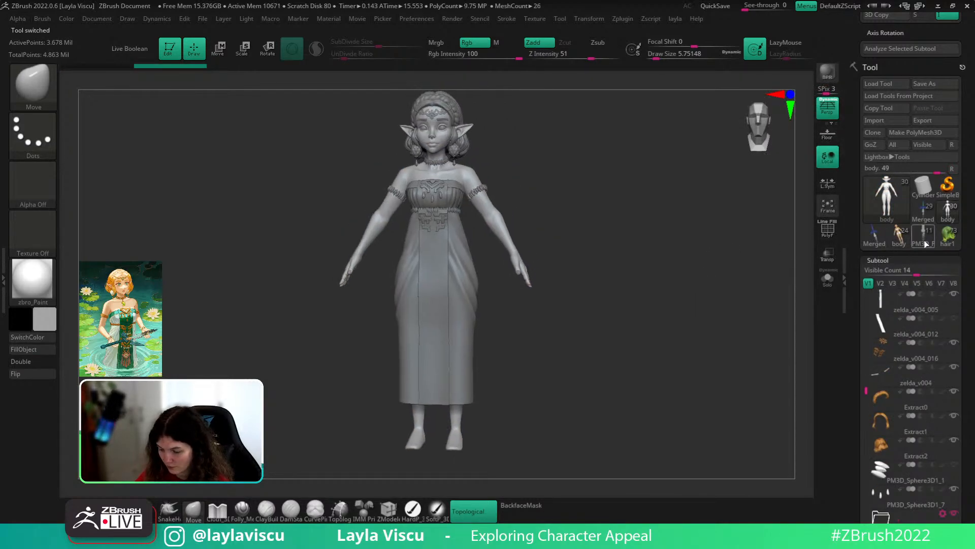
pyautogui.click(874, 237)
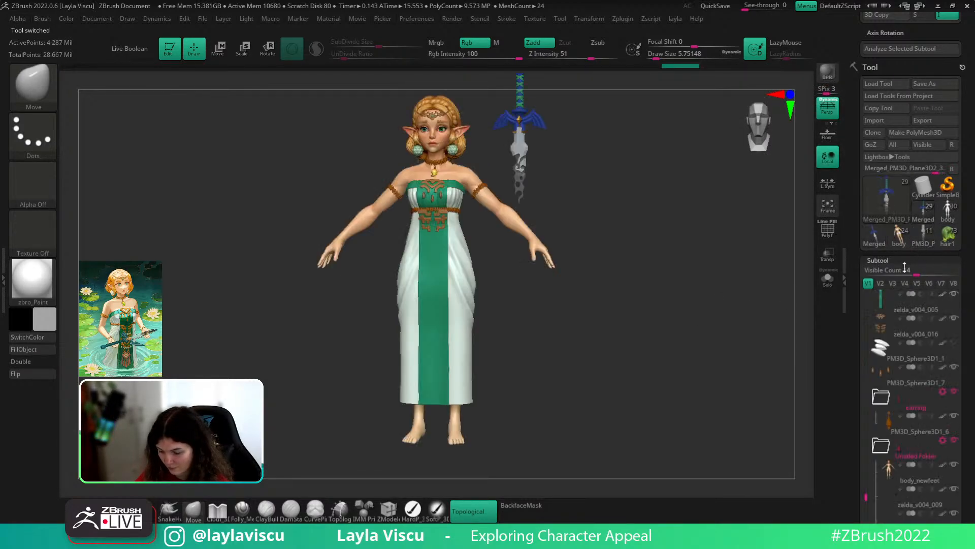
pyautogui.keyDown('alt'); pyautogui.moveTo(646, 226); pyautogui.dragTo(687, 281); pyautogui.keyUp('alt')
pyautogui.keyDown('ctrl'); pyautogui.moveTo(573, 259); pyautogui.dragTo(661, 249, button='right'); pyautogui.keyUp('ctrl')
pyautogui.keyDown('alt'); pyautogui.moveTo(662, 249); pyautogui.dragTo(768, 314, button='right'); pyautogui.keyUp('alt')
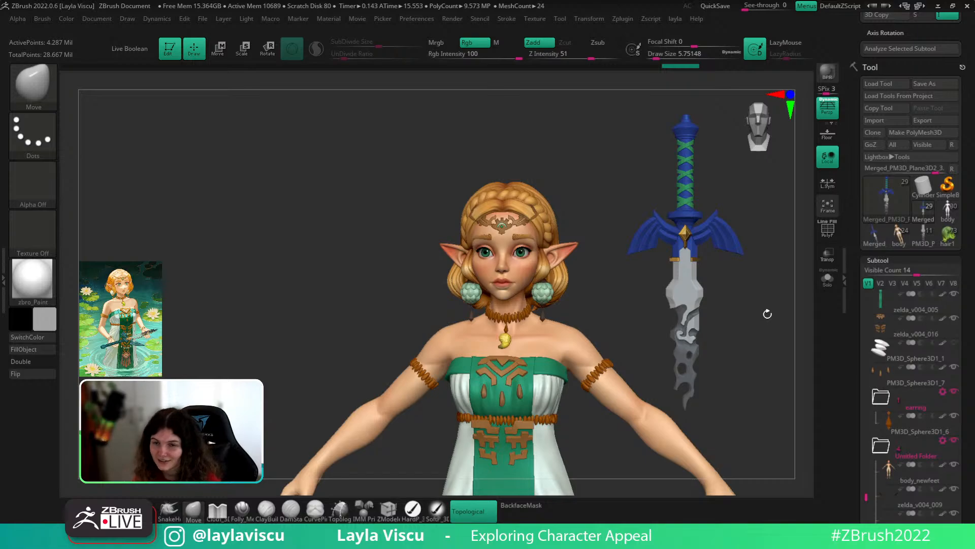
# - Bring up the early coloured body version again and frame its full figure from the front
pyautogui.moveTo(949, 215)
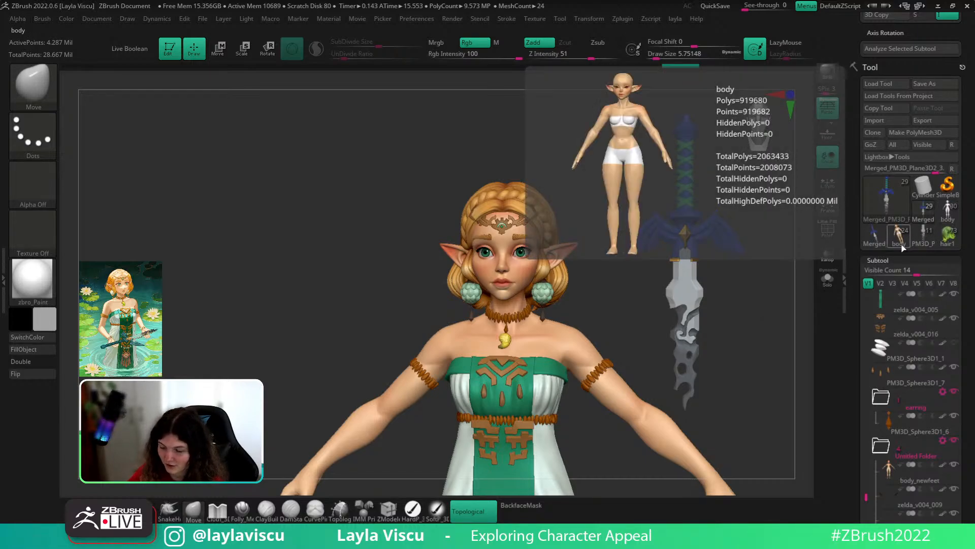
pyautogui.click(948, 213)
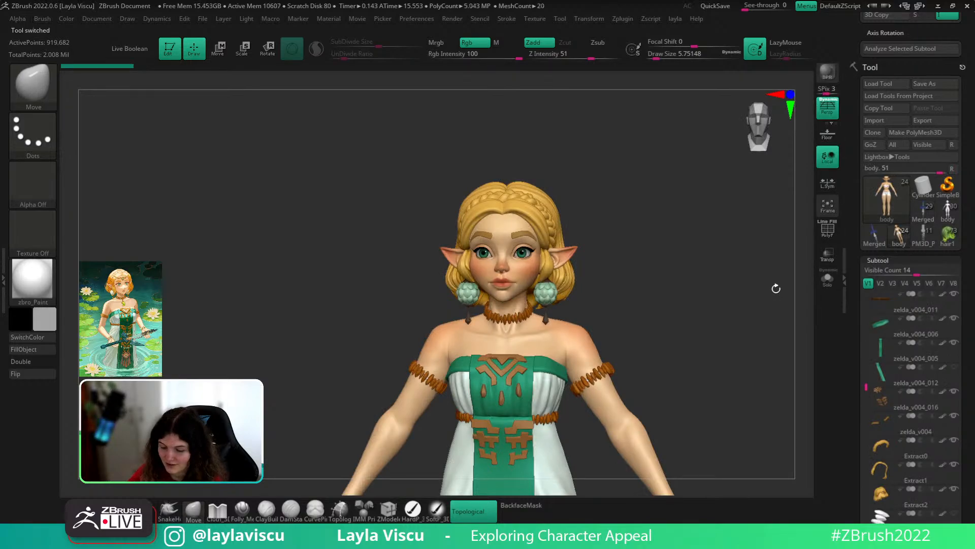
pyautogui.keyDown('ctrl'); pyautogui.moveTo(745, 241); pyautogui.dragTo(675, 231, button='right'); pyautogui.keyUp('ctrl')
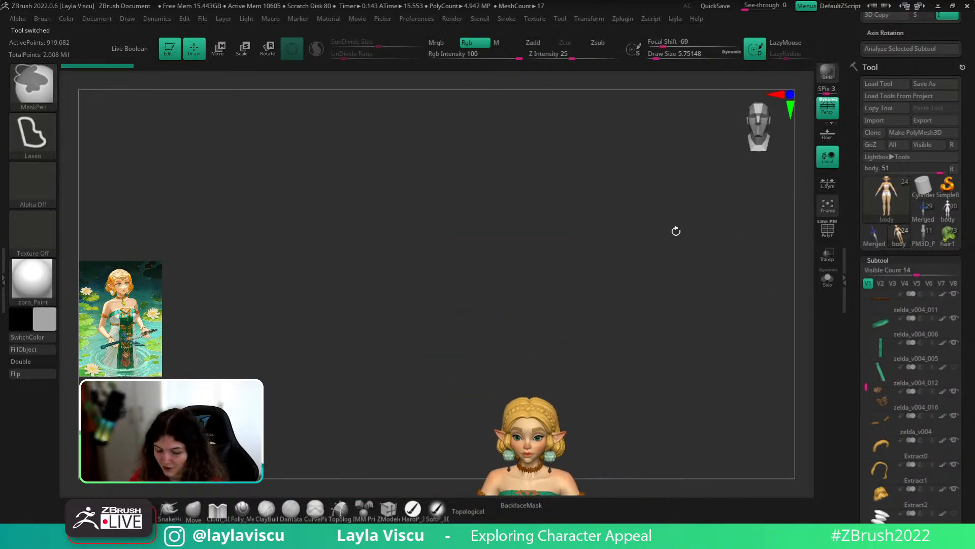
pyautogui.moveTo(618, 358)
pyautogui.keyDown('alt'); pyautogui.mouseDown(button='right')
pyautogui.moveTo(599, 194)
pyautogui.moveTo(608, 171)
pyautogui.mouseUp(button='right'); pyautogui.keyUp('alt')
pyautogui.keyDown('alt'); pyautogui.moveTo(675, 249); pyautogui.dragTo(623, 189, button='right'); pyautogui.keyUp('alt')
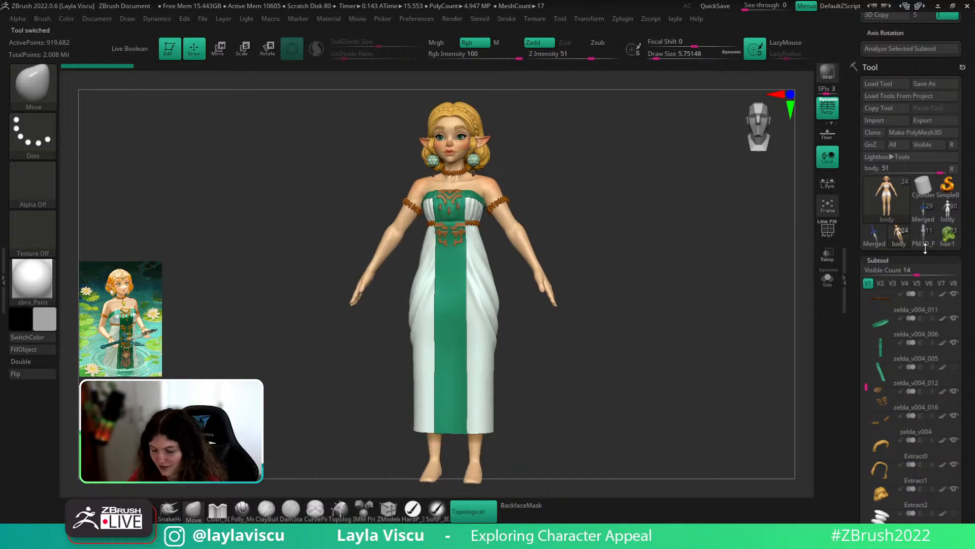
# - Switch between the separate sword, the early coloured body and the merged-sword version, ending close up on the latter's head and sword
pyautogui.moveTo(918, 241)
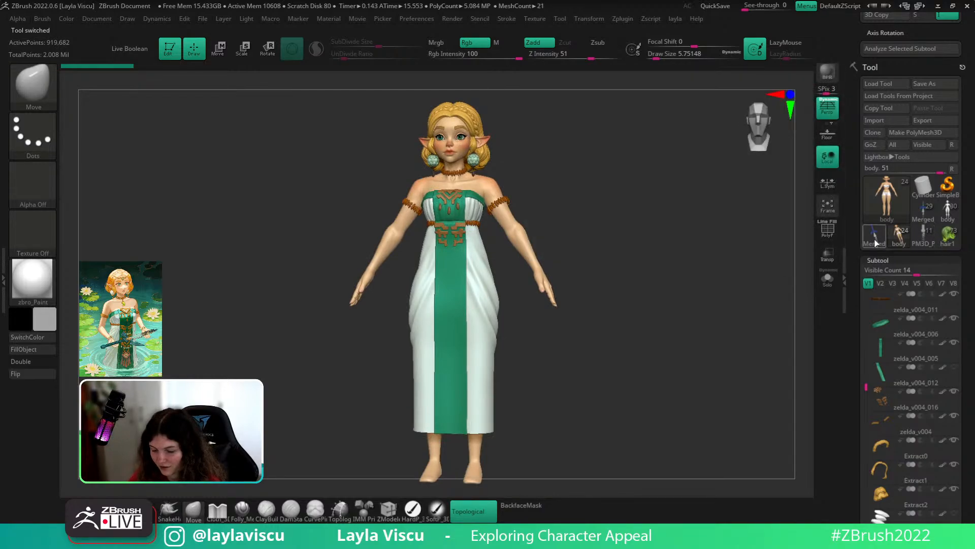
pyautogui.click(921, 237)
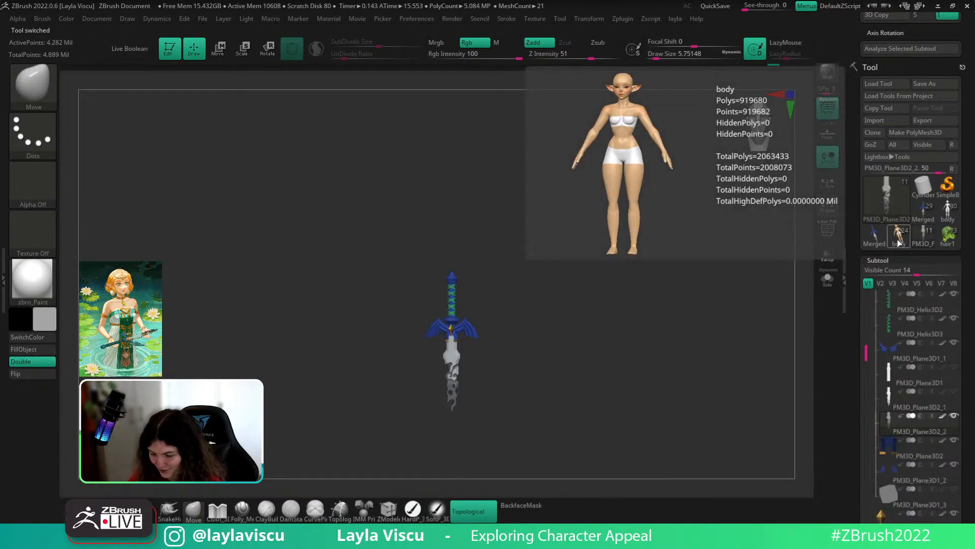
pyautogui.click(948, 213)
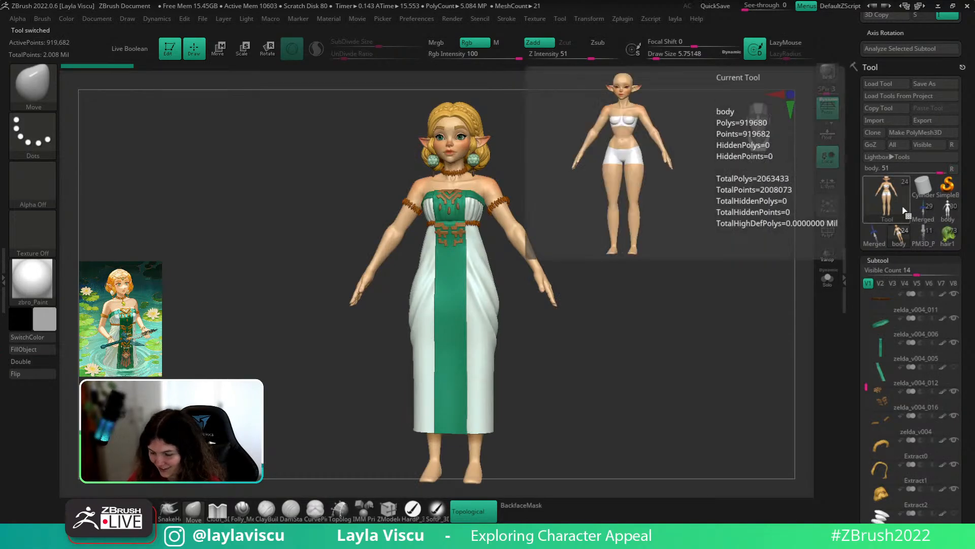
pyautogui.click(924, 211)
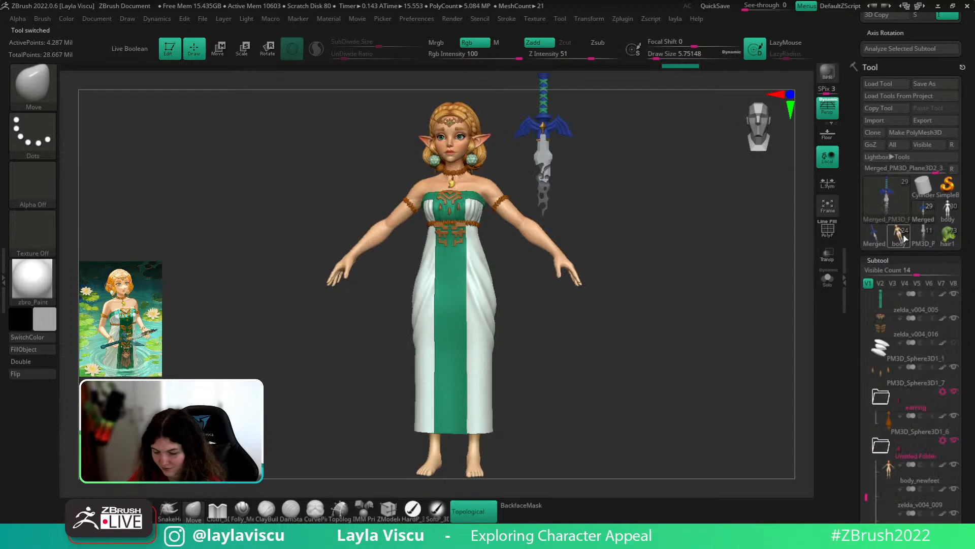
pyautogui.click(898, 234)
pyautogui.click(917, 218)
pyautogui.moveTo(513, 138)
pyautogui.keyDown('ctrl'); pyautogui.mouseDown(button='right')
pyautogui.moveTo(654, 198)
pyautogui.moveTo(745, 316)
pyautogui.mouseUp(button='right'); pyautogui.keyUp('ctrl')
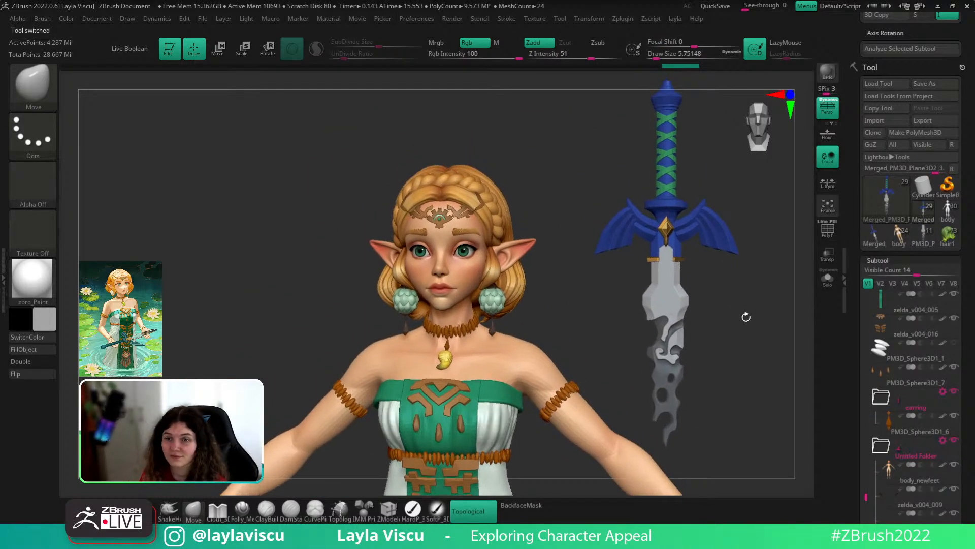